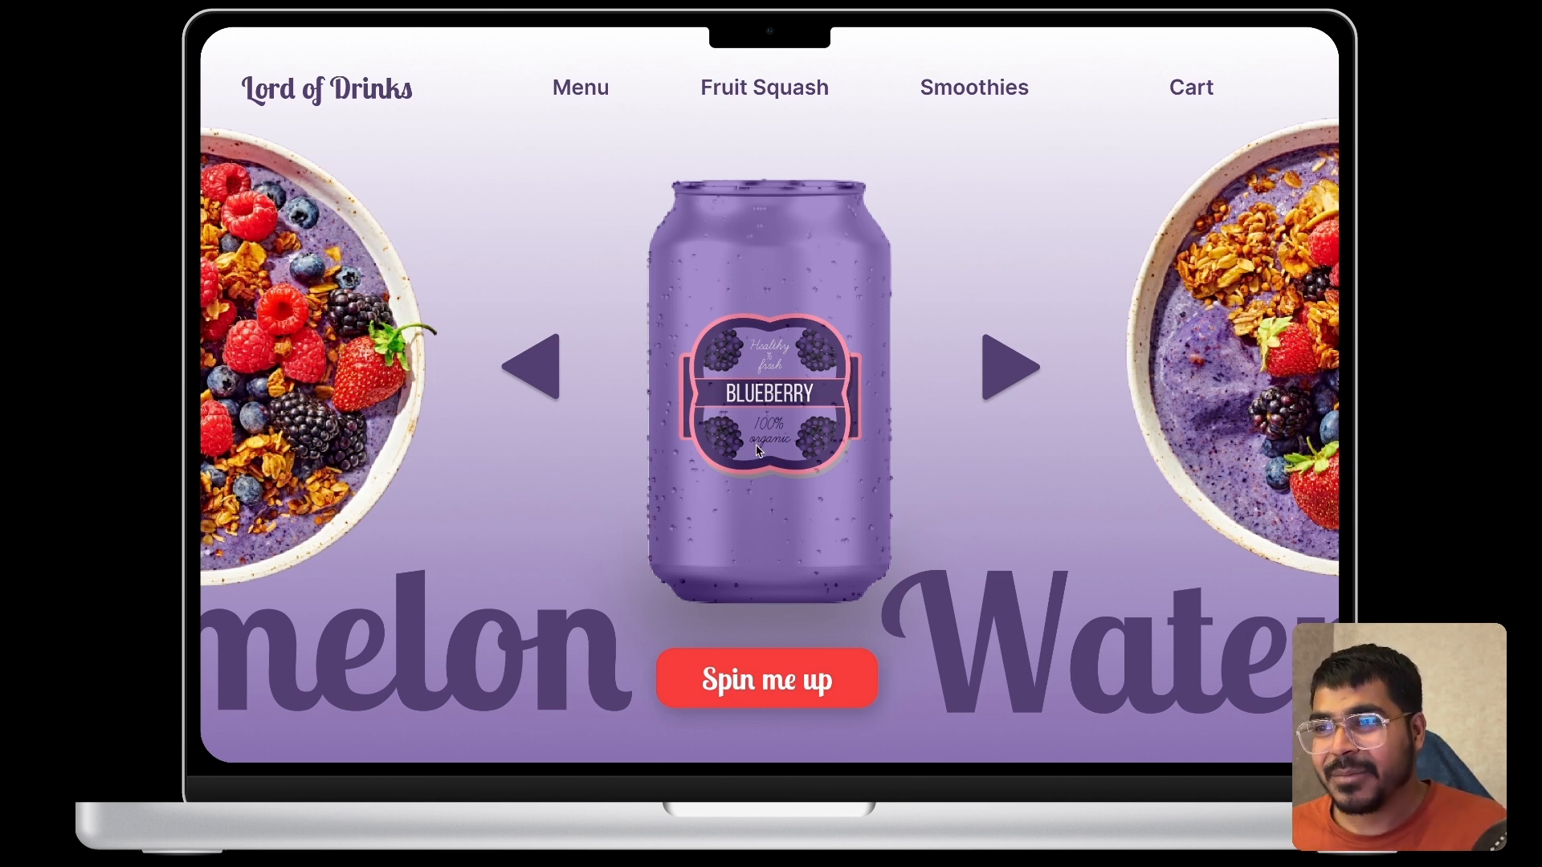
- Cycle the Lord of Drinks can carousel forwards and backwards through the strawberry, watermelon and blueberry flavours
click(1011, 374)
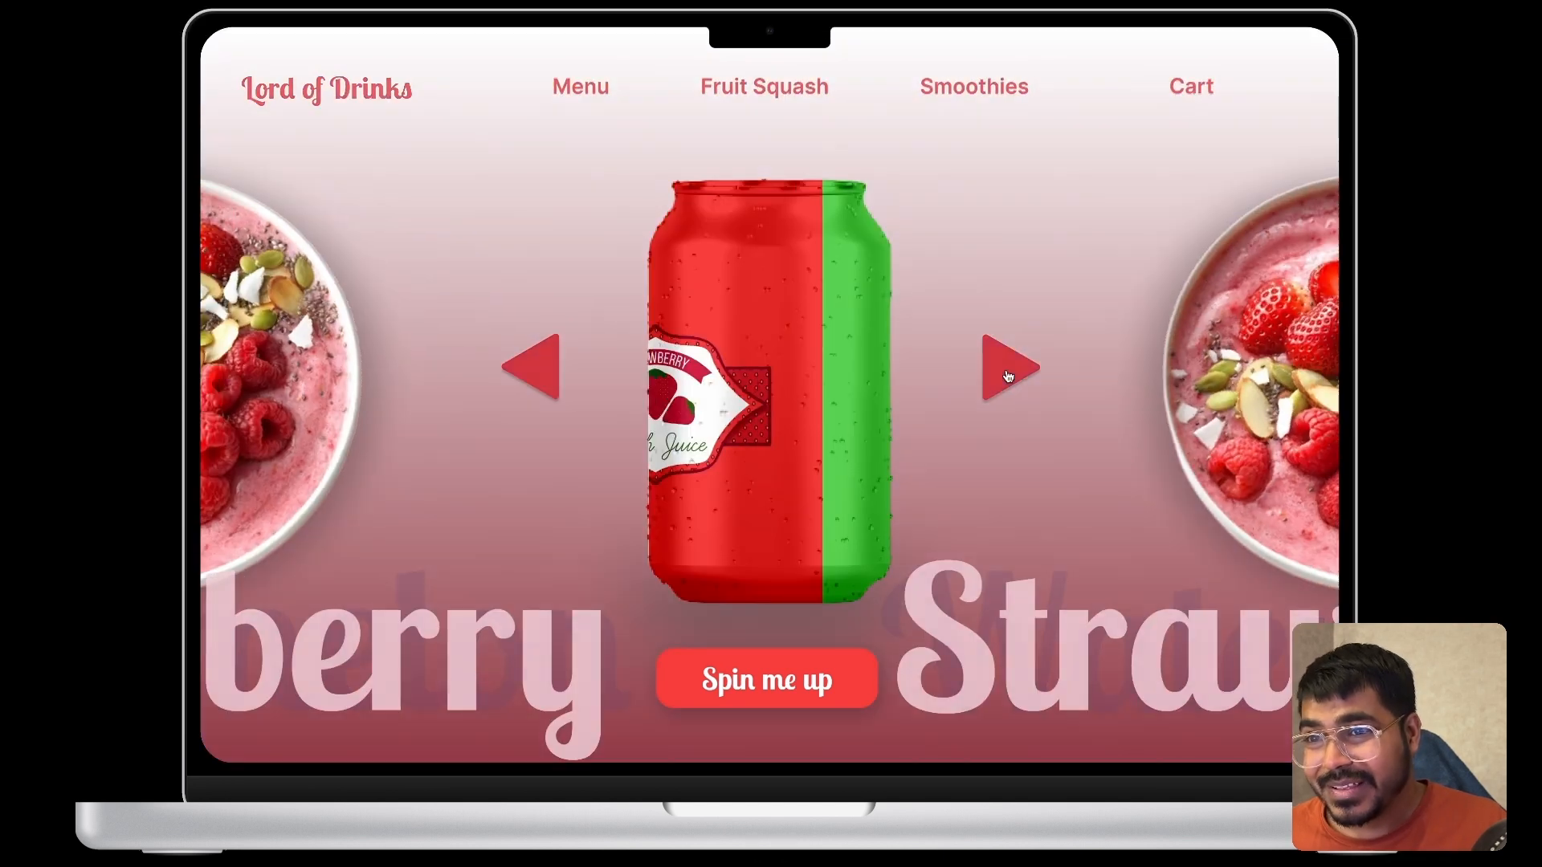
click(1009, 376)
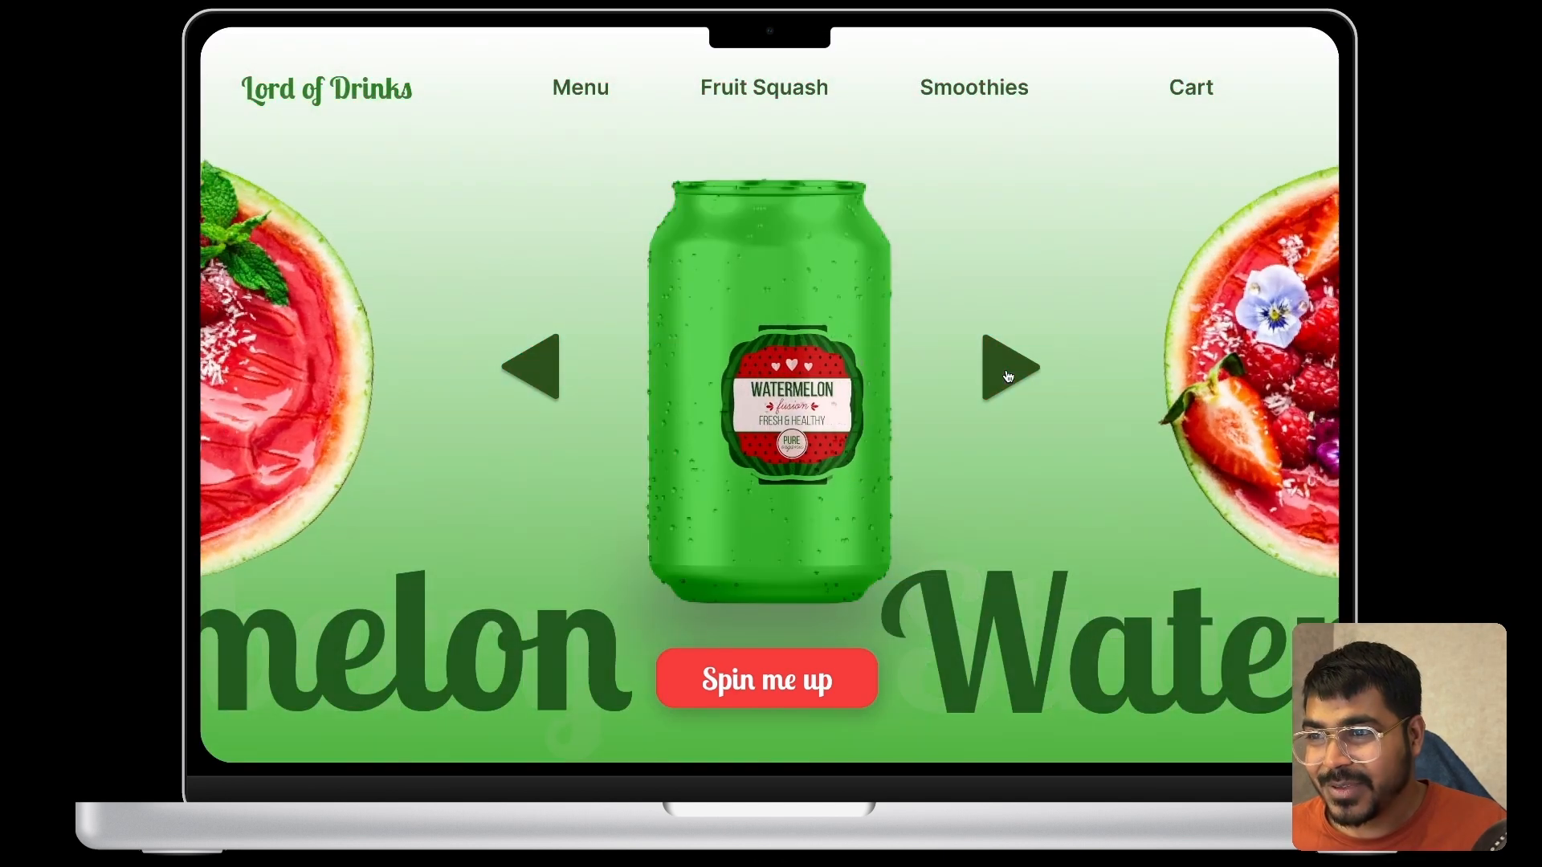
click(1009, 376)
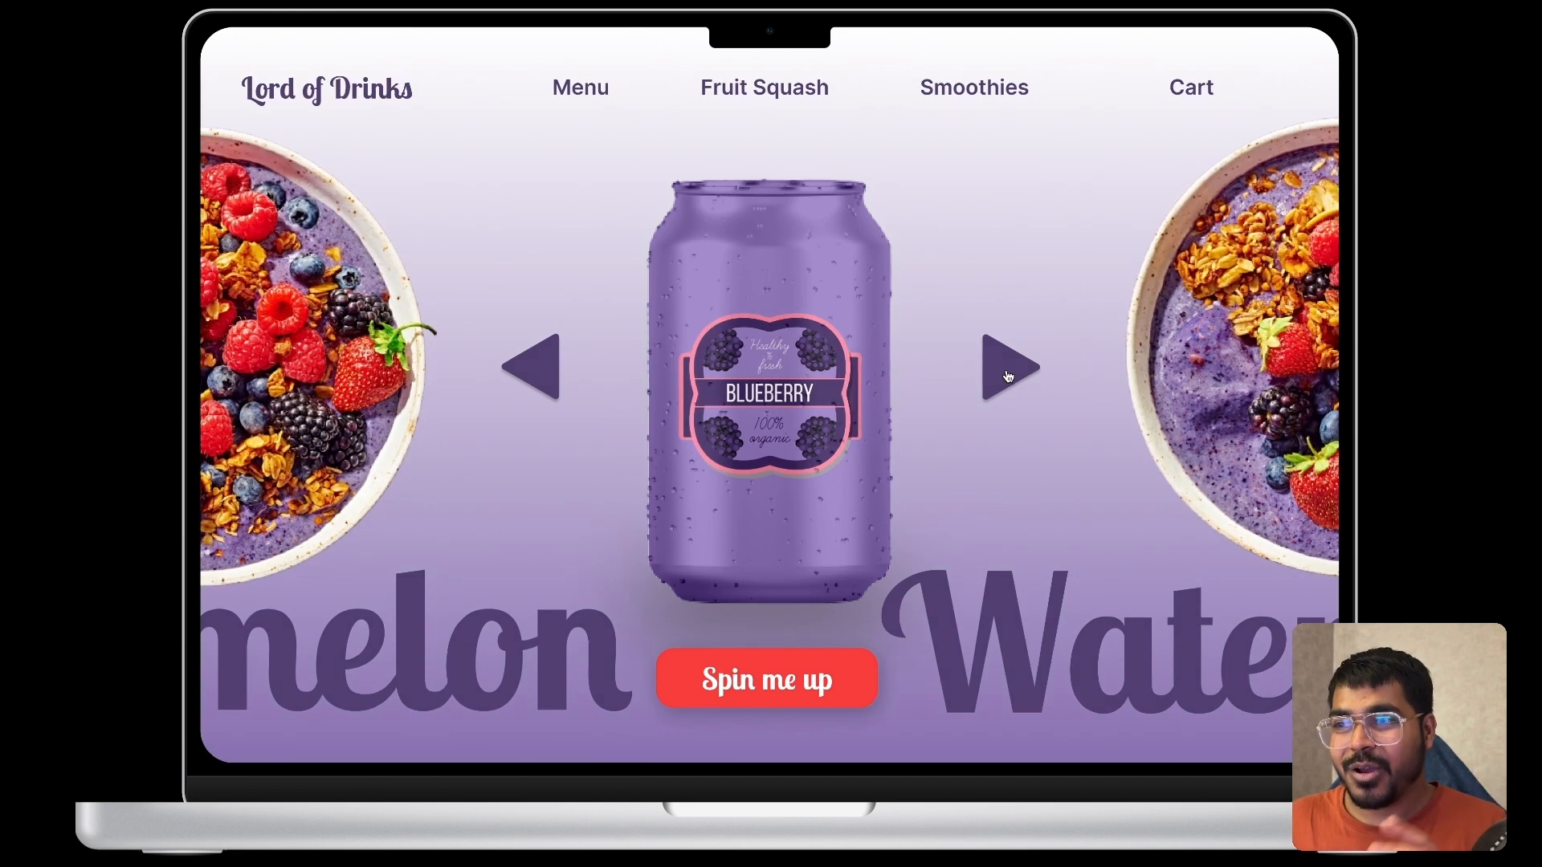
click(1025, 365)
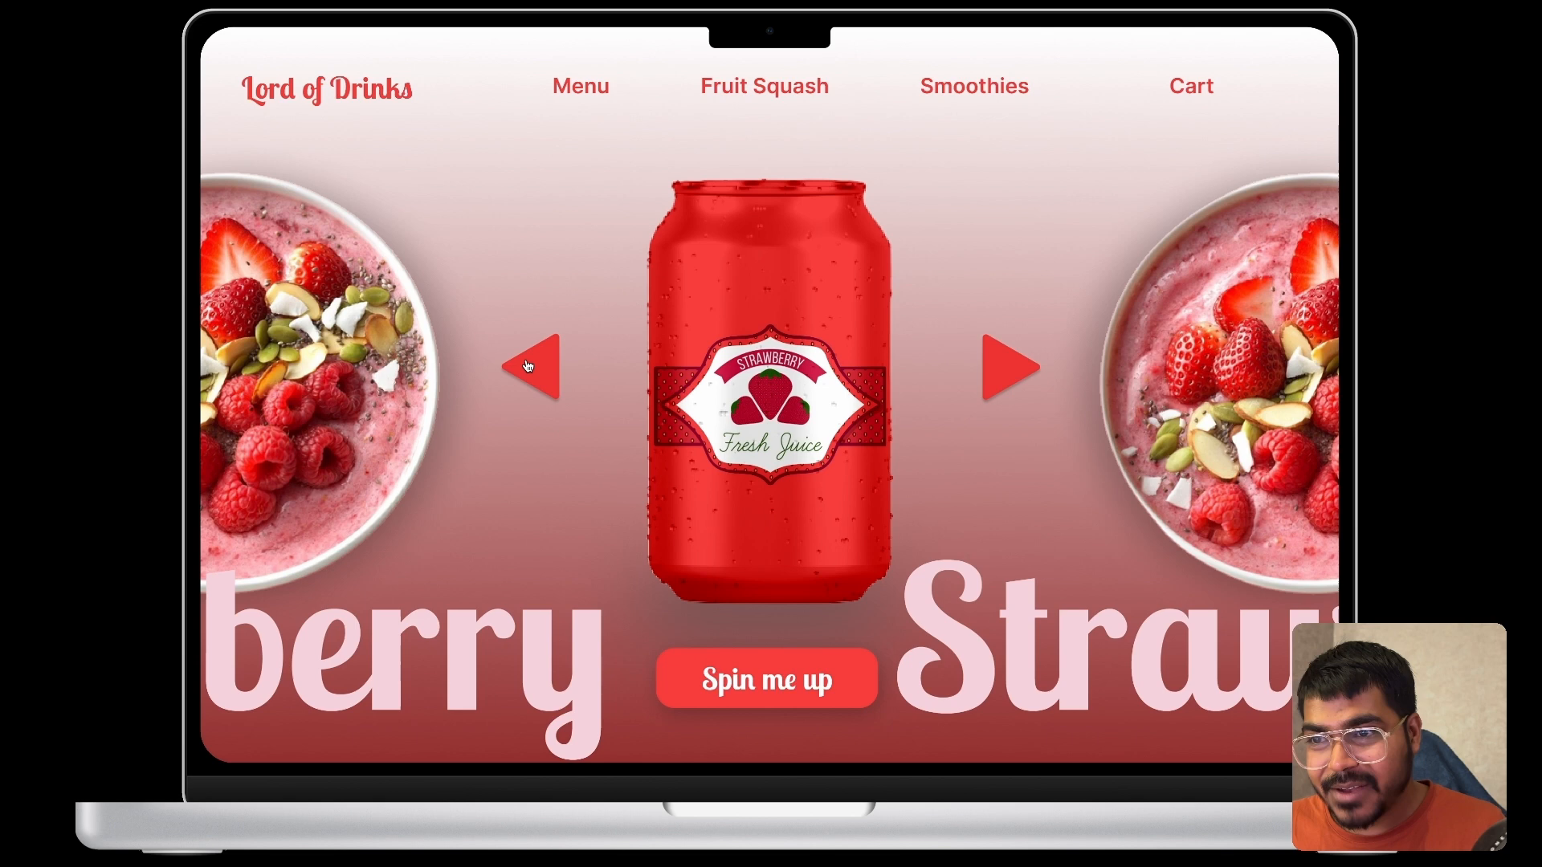
click(528, 366)
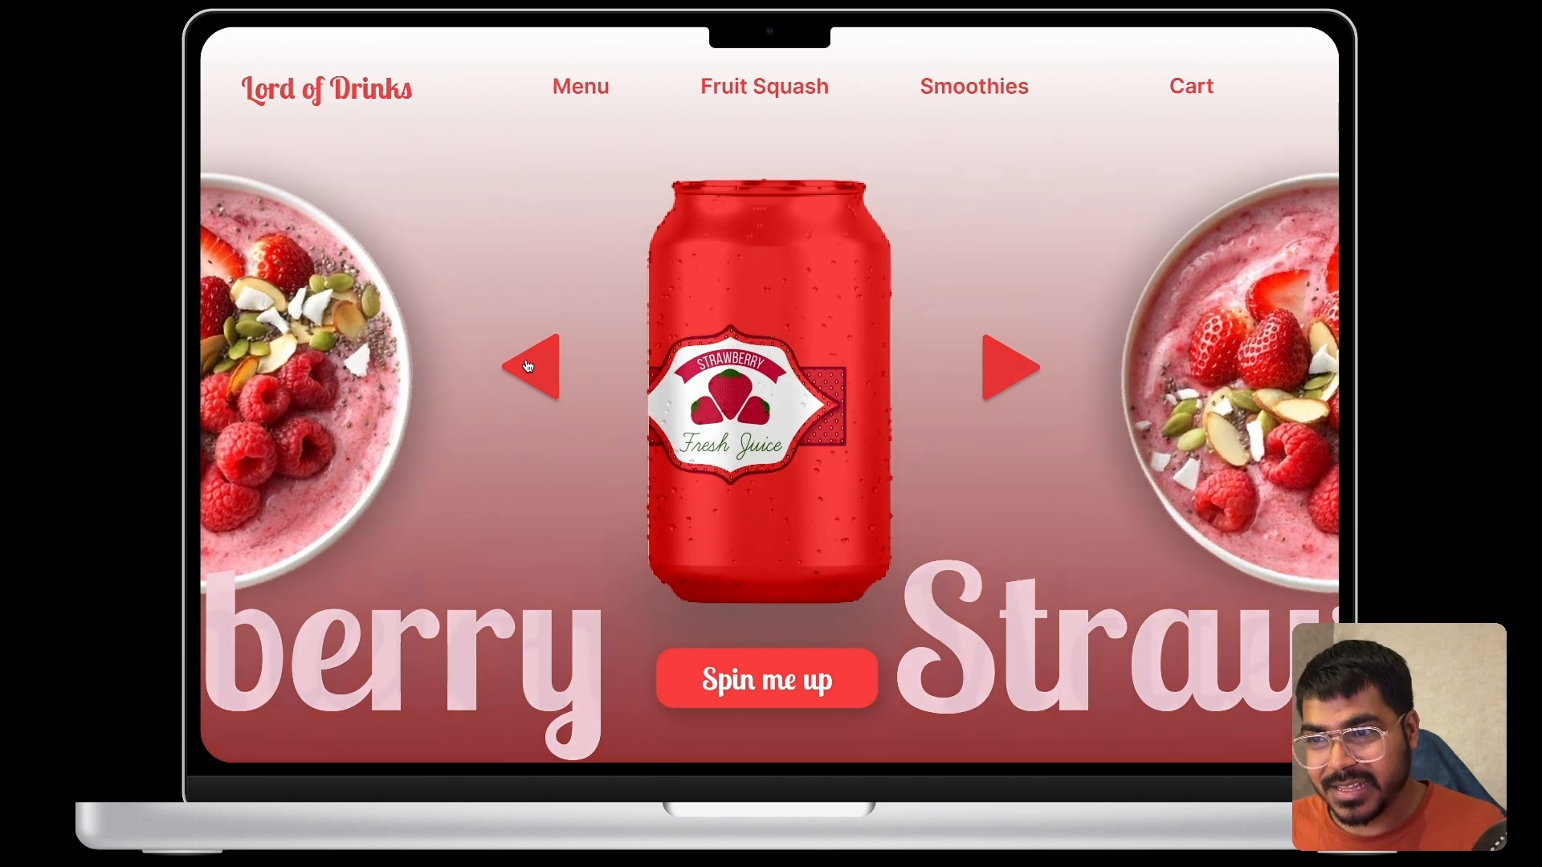
click(528, 366)
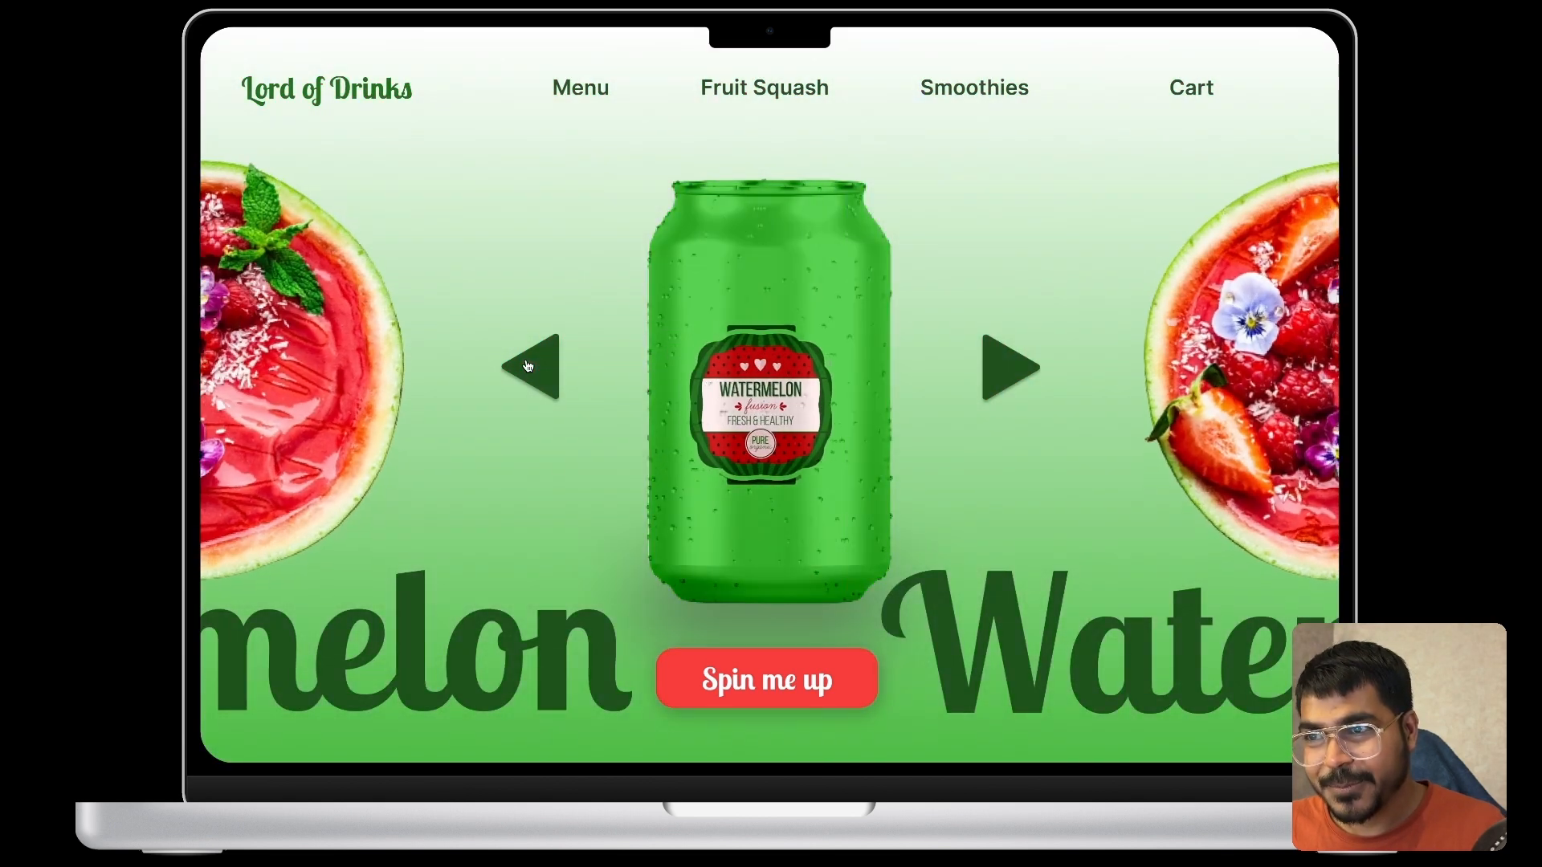
click(528, 366)
click(528, 366)
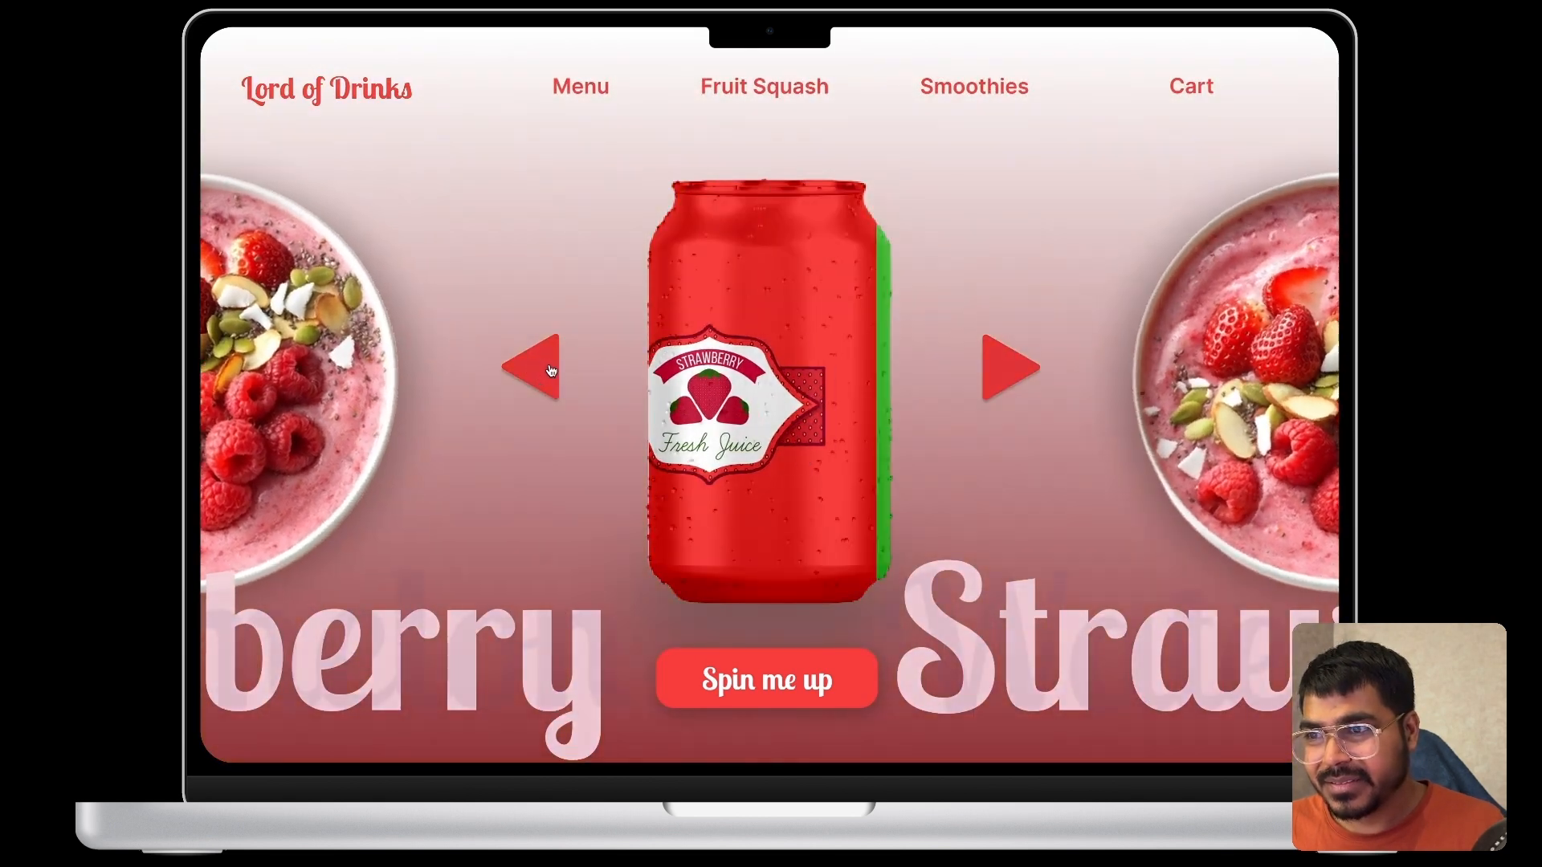
click(998, 376)
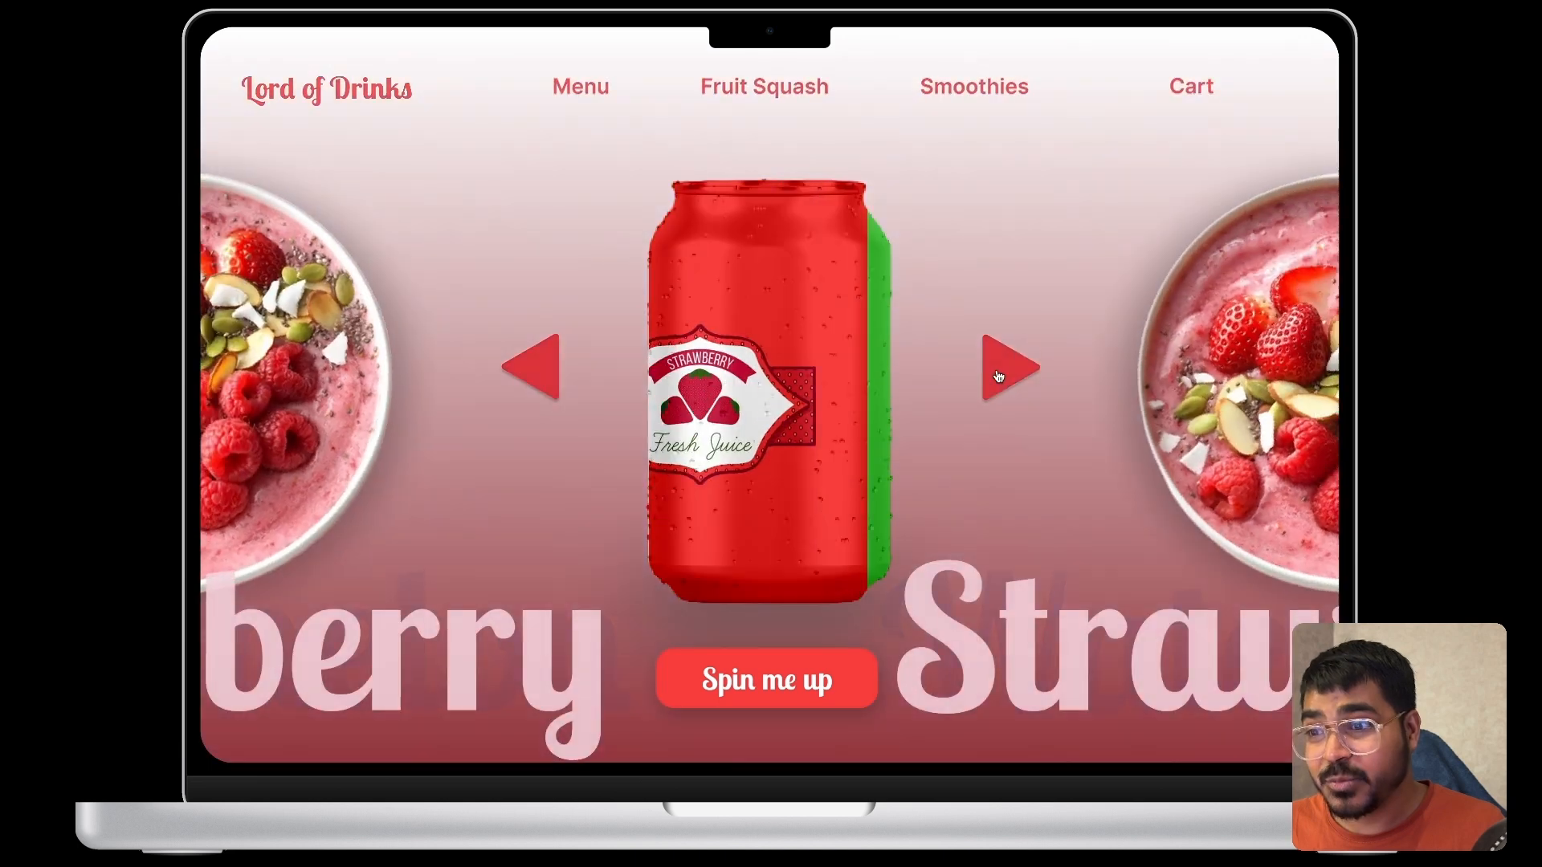
click(998, 376)
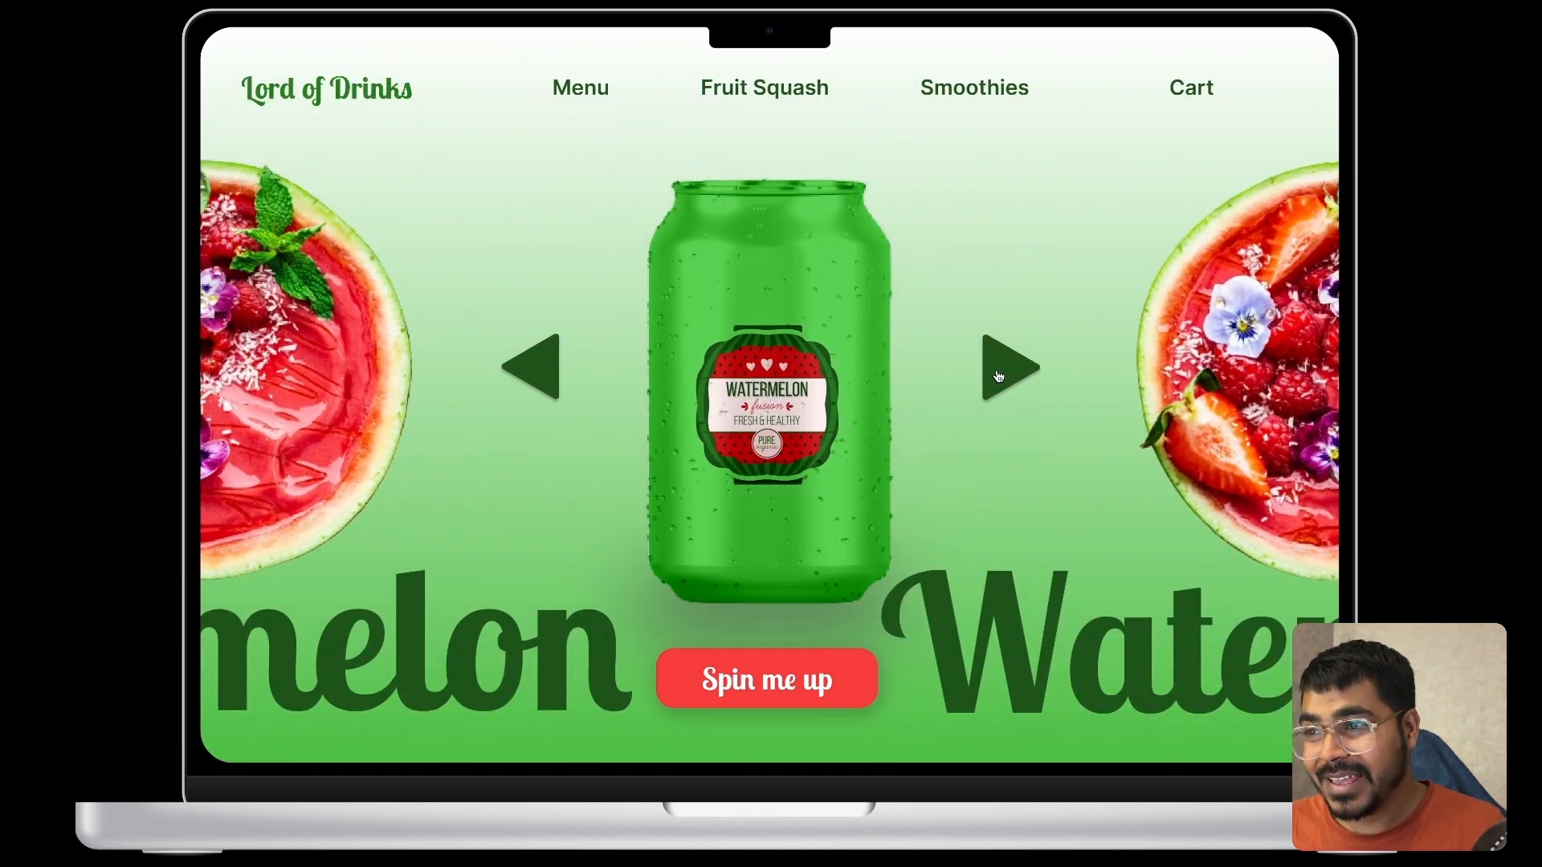
click(999, 376)
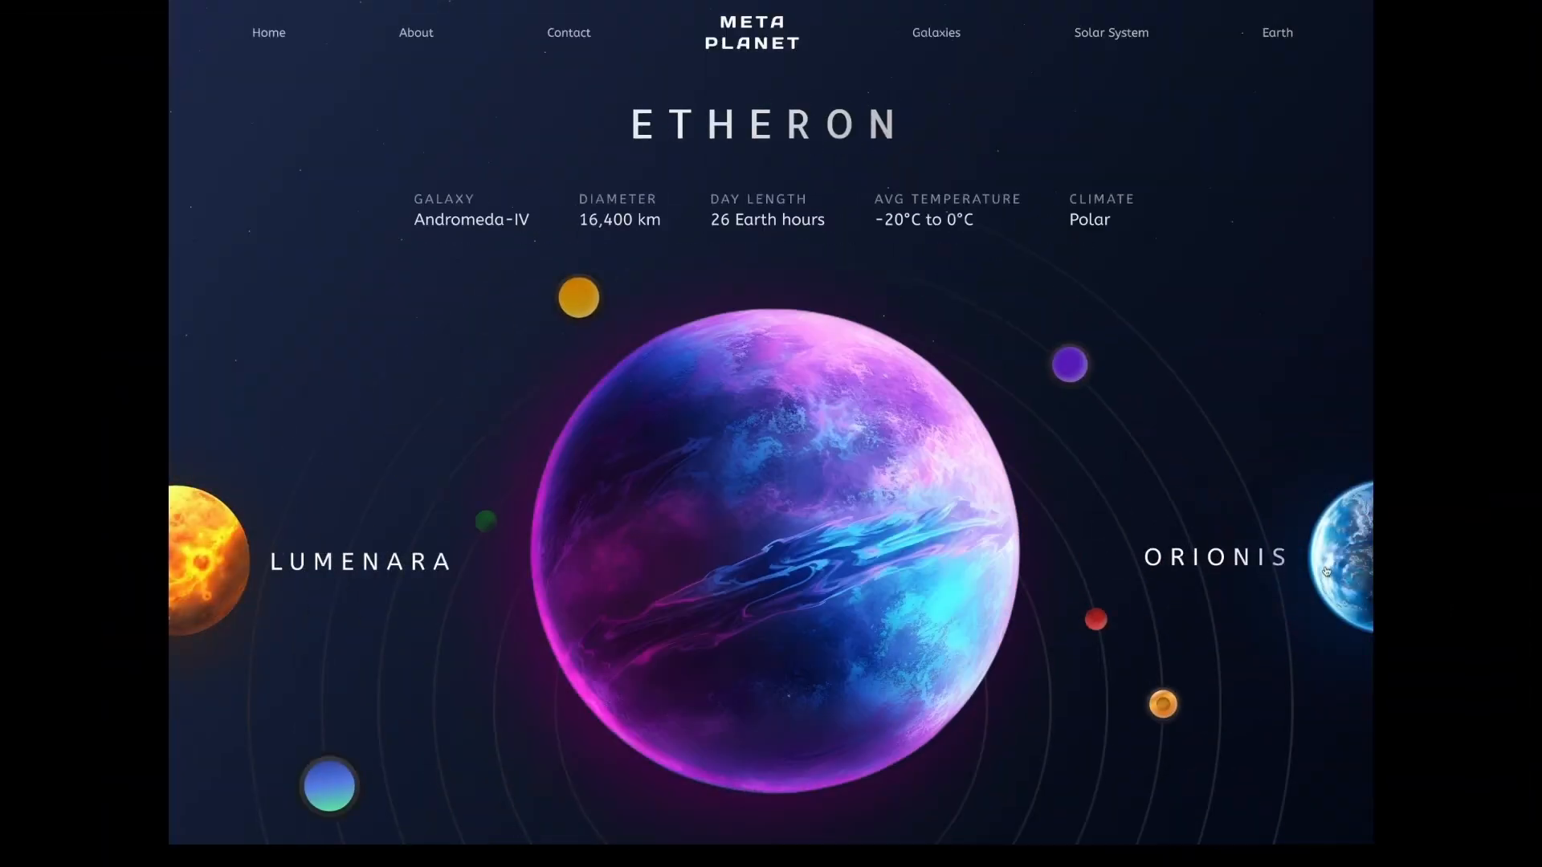
- Advance the Meta Planet prototype from Etheron towards the Orionis planet
click(1326, 571)
click(1326, 571)
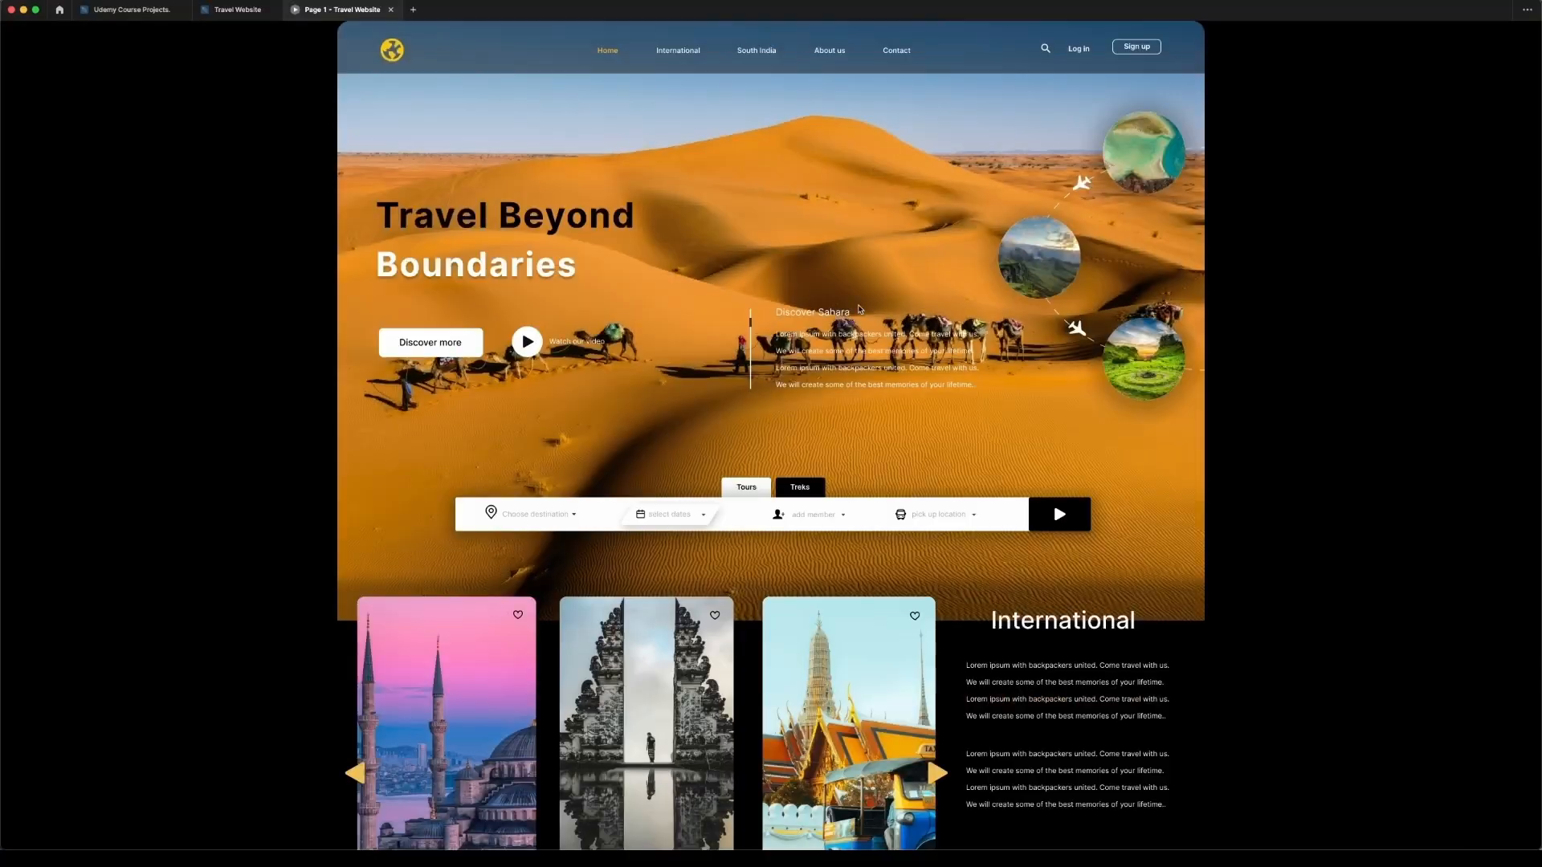
click(322, 50)
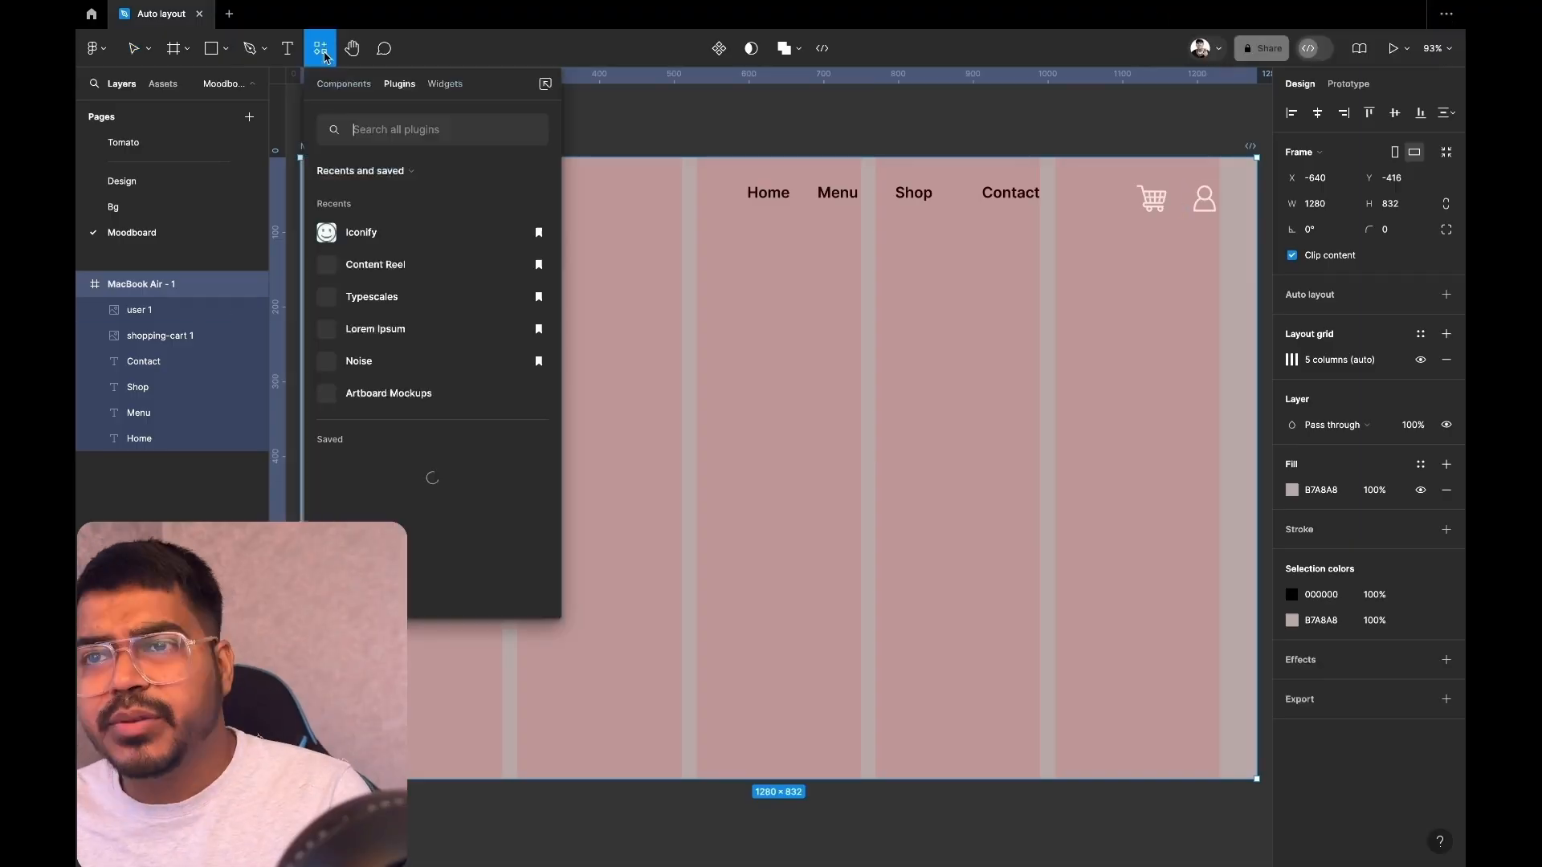
key(shift+a)
click(250, 50)
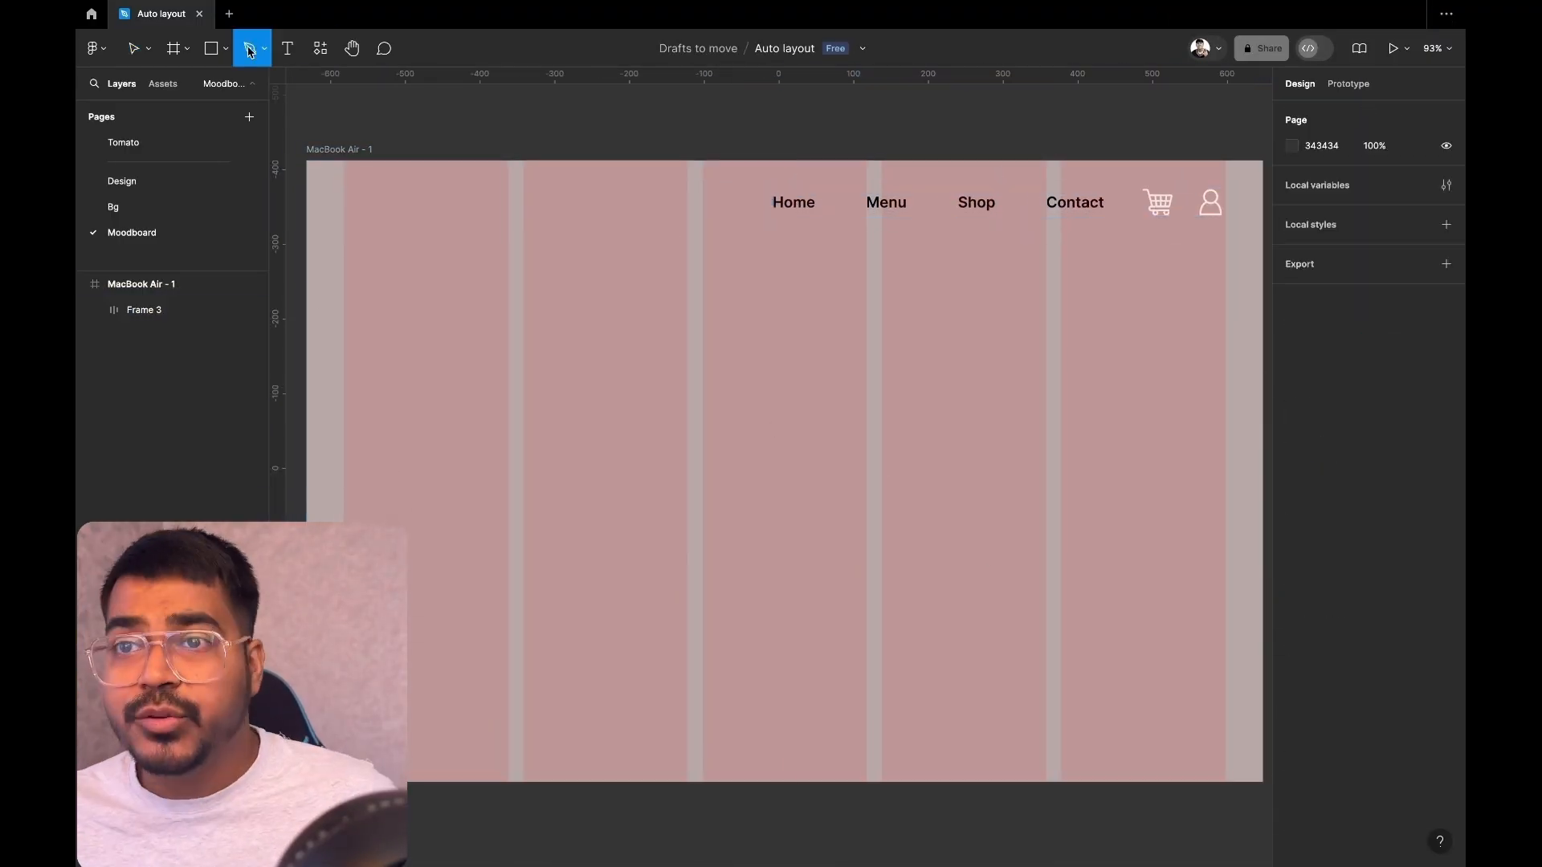
click(586, 509)
click(837, 527)
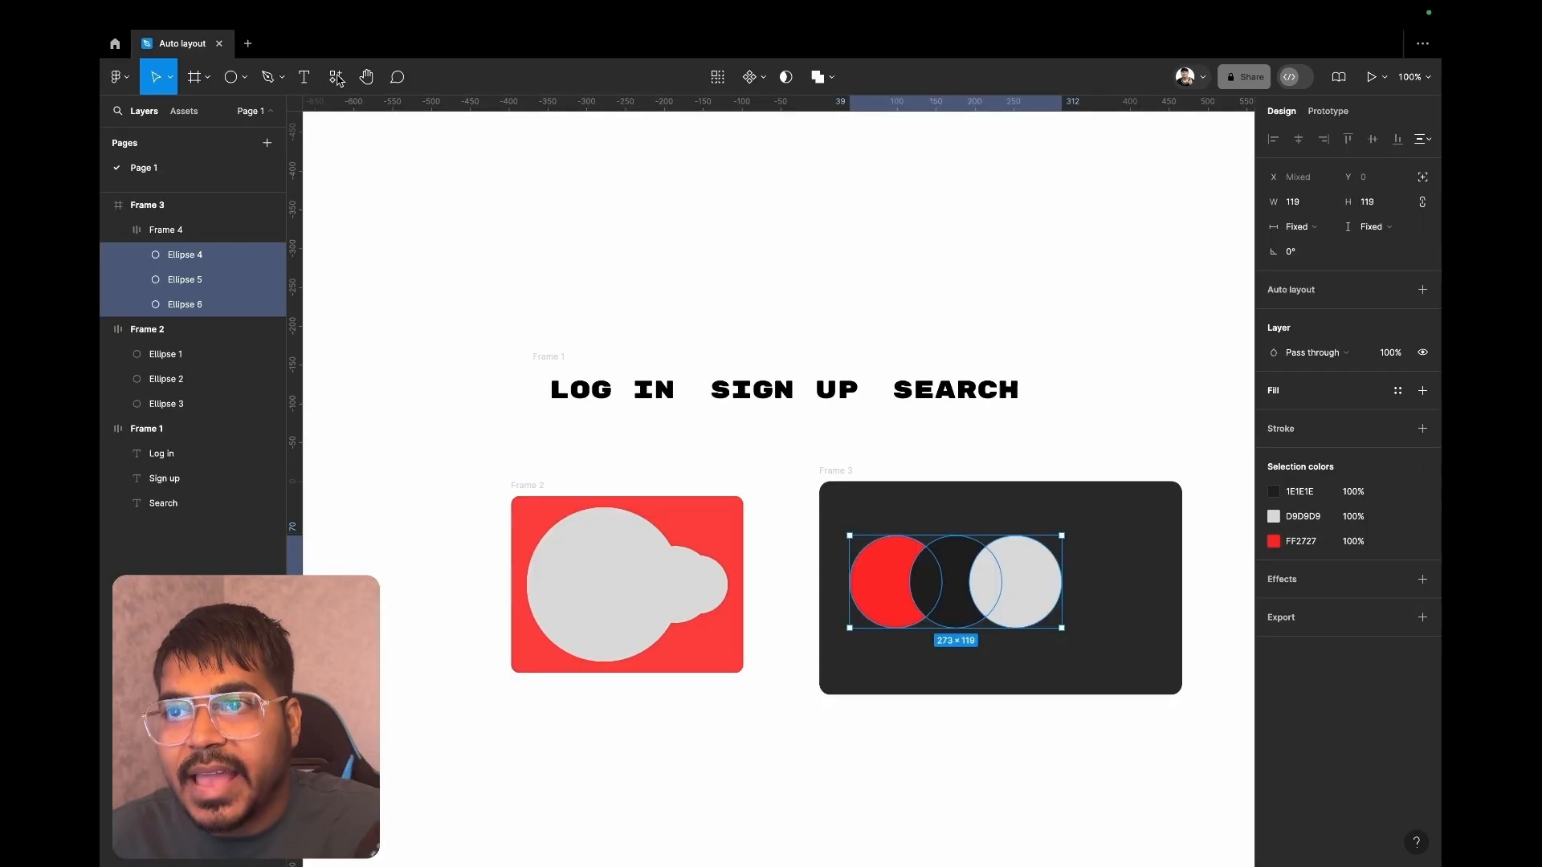
click(336, 77)
click(383, 155)
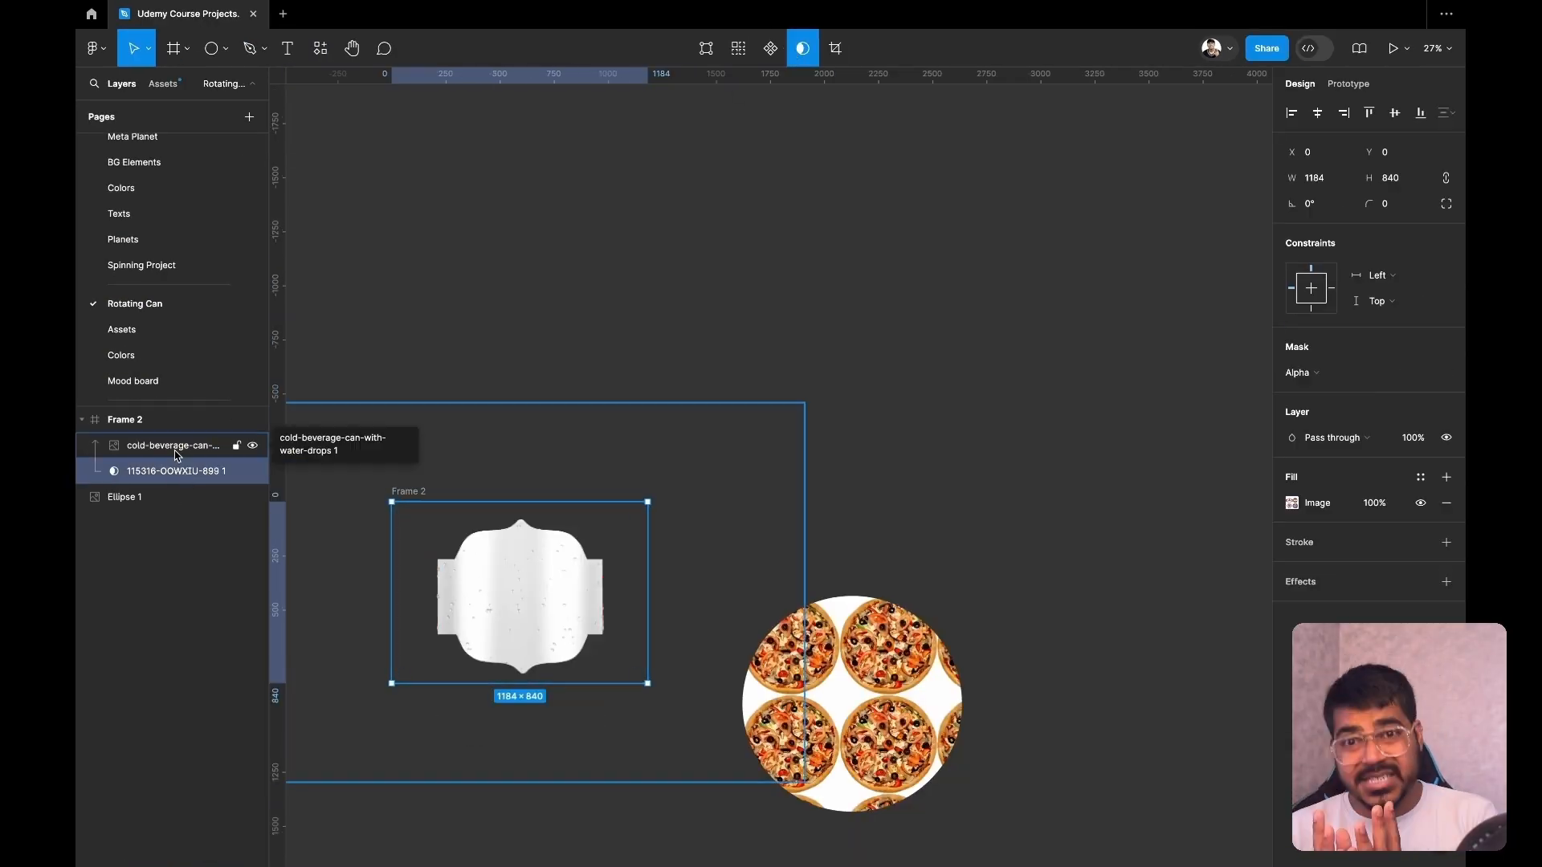
drag(193, 445, 193, 474)
key(ctrl+alt+m)
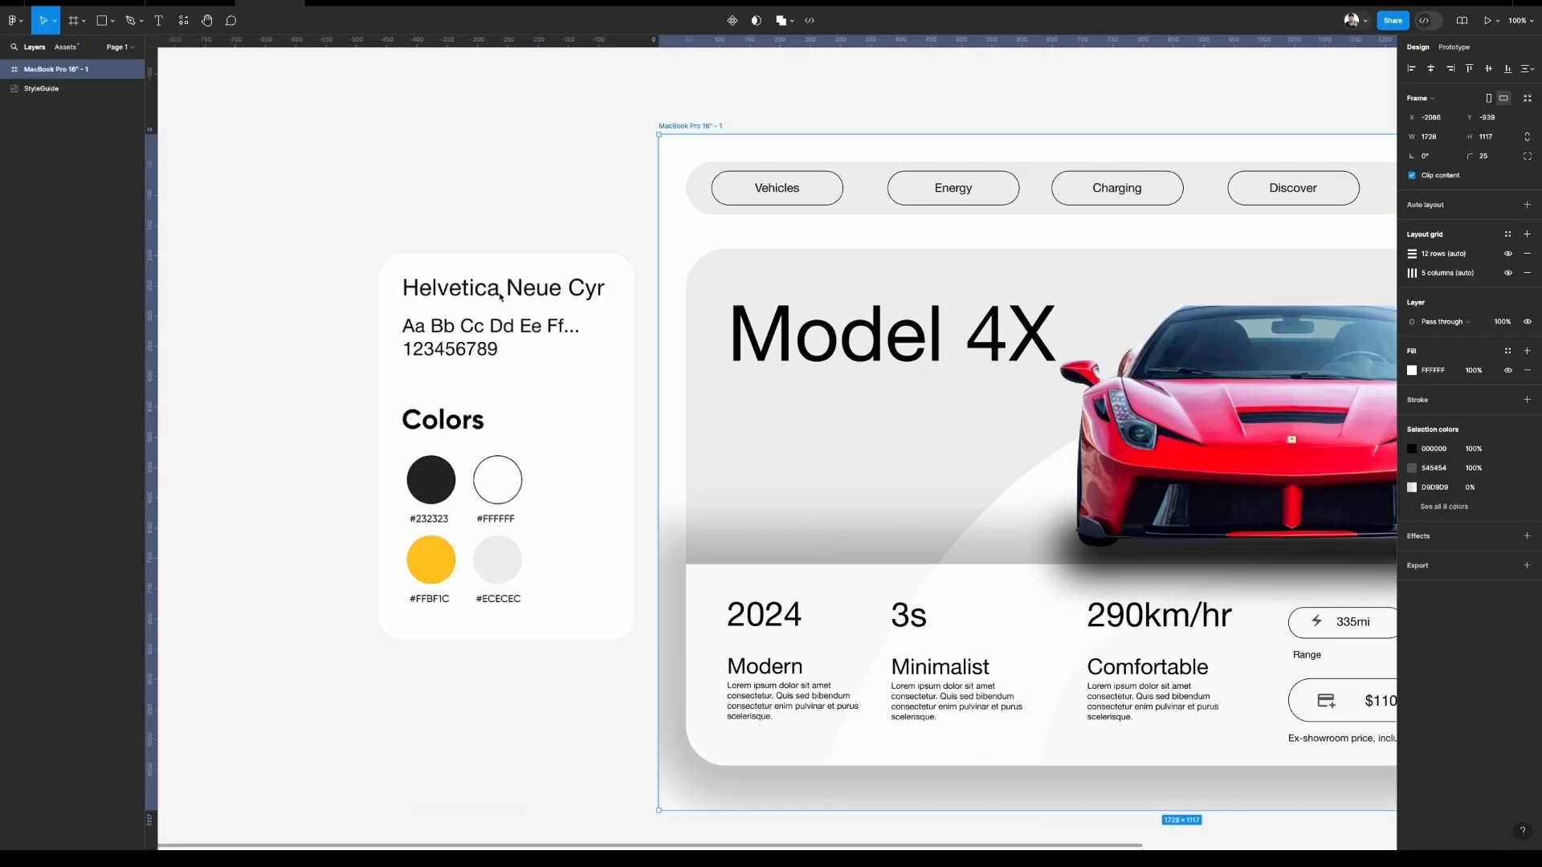
scroll(499, 297, right, 5)
click(354, 4)
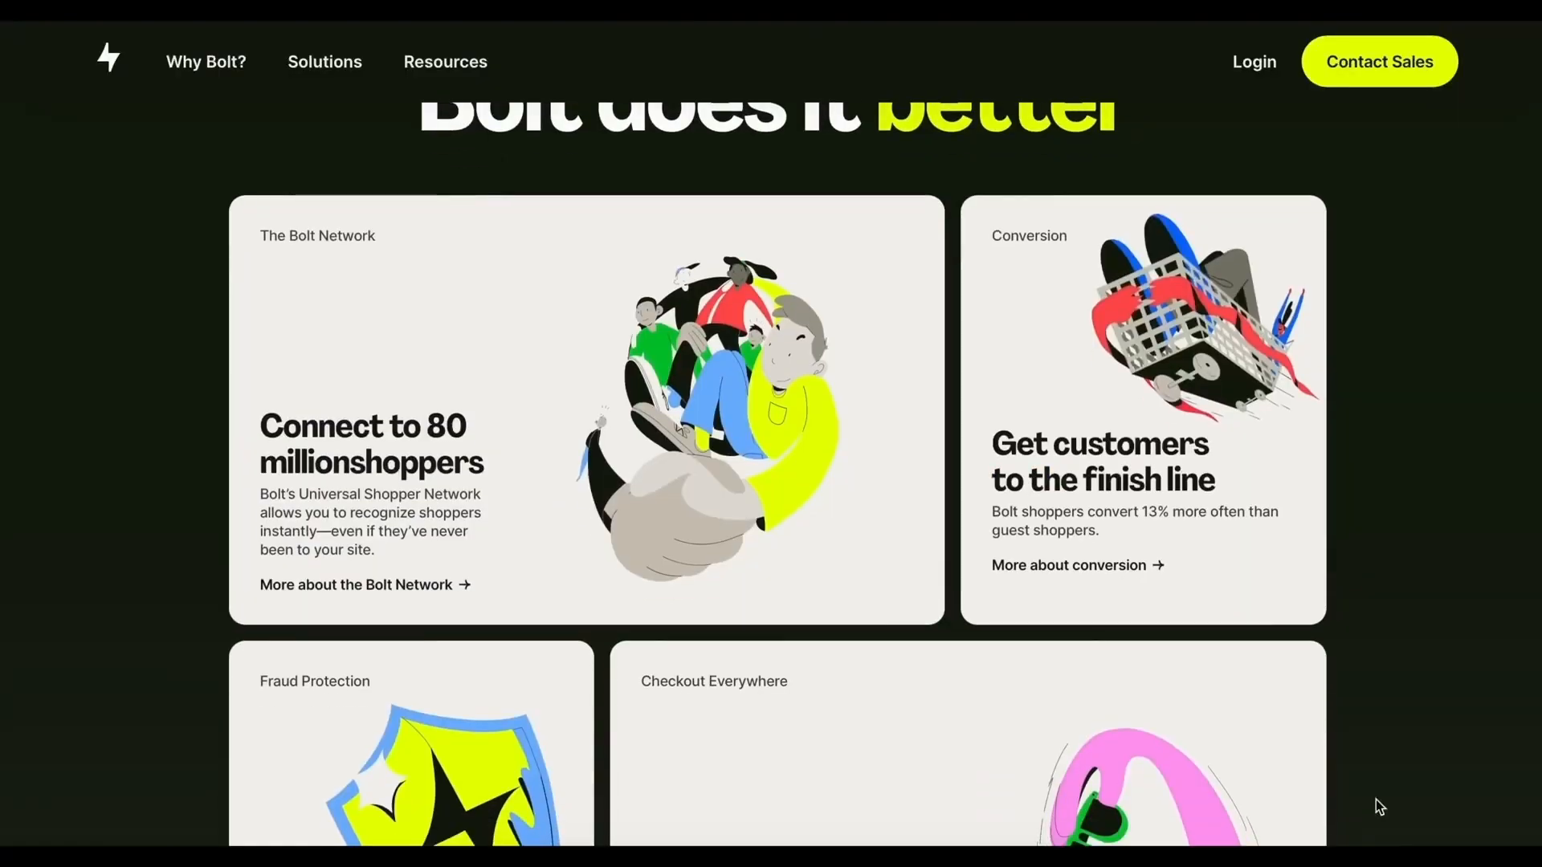
scroll(857, 480, down, 5)
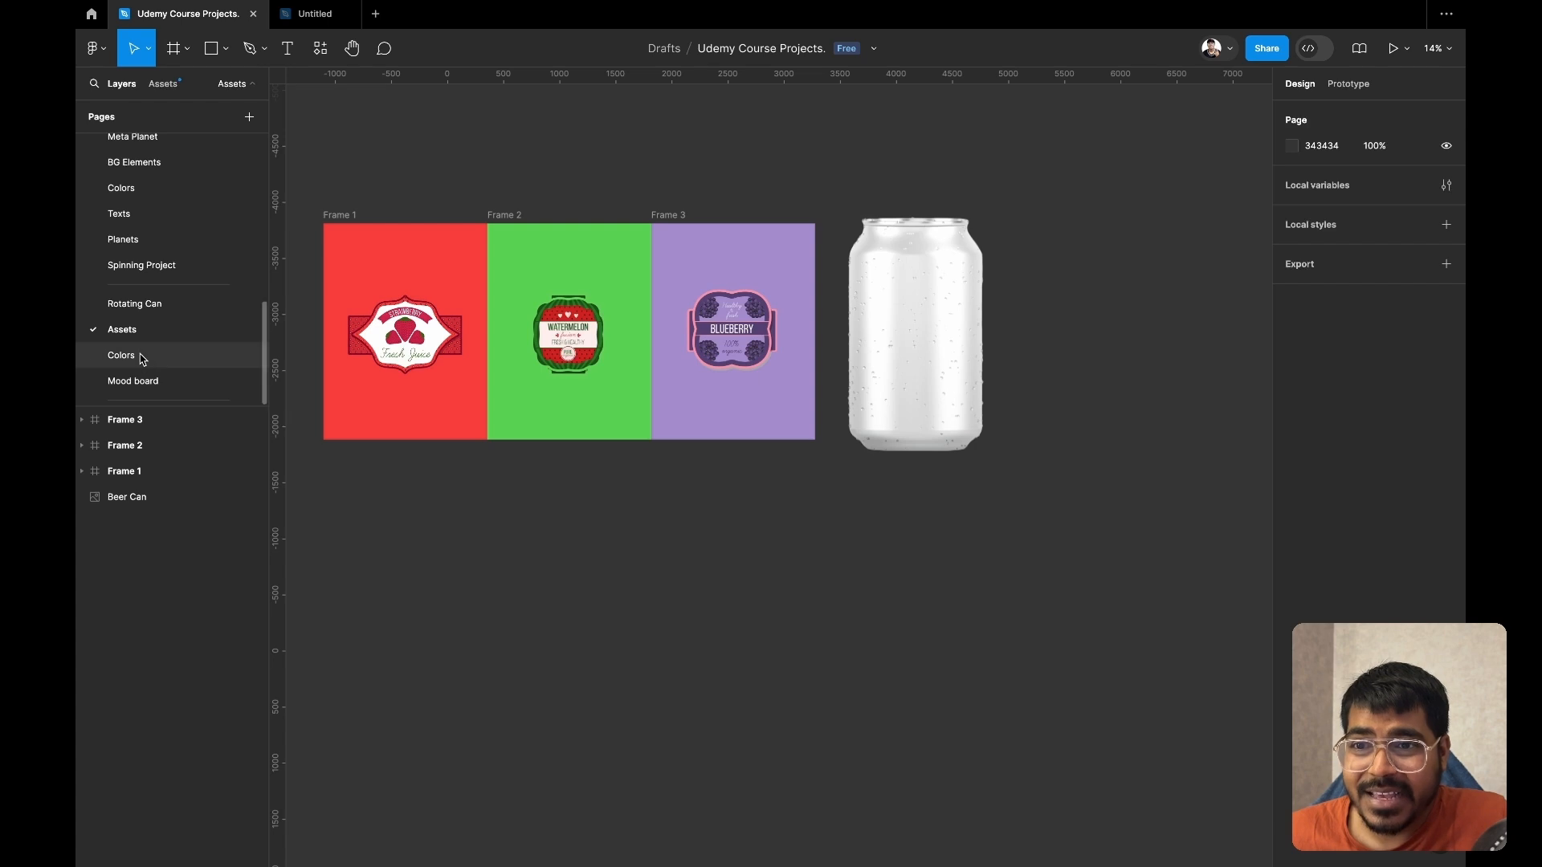
- Open the Mood board page and examine the blueberry, strawberry and watermelon smoothie bowl images
click(152, 379)
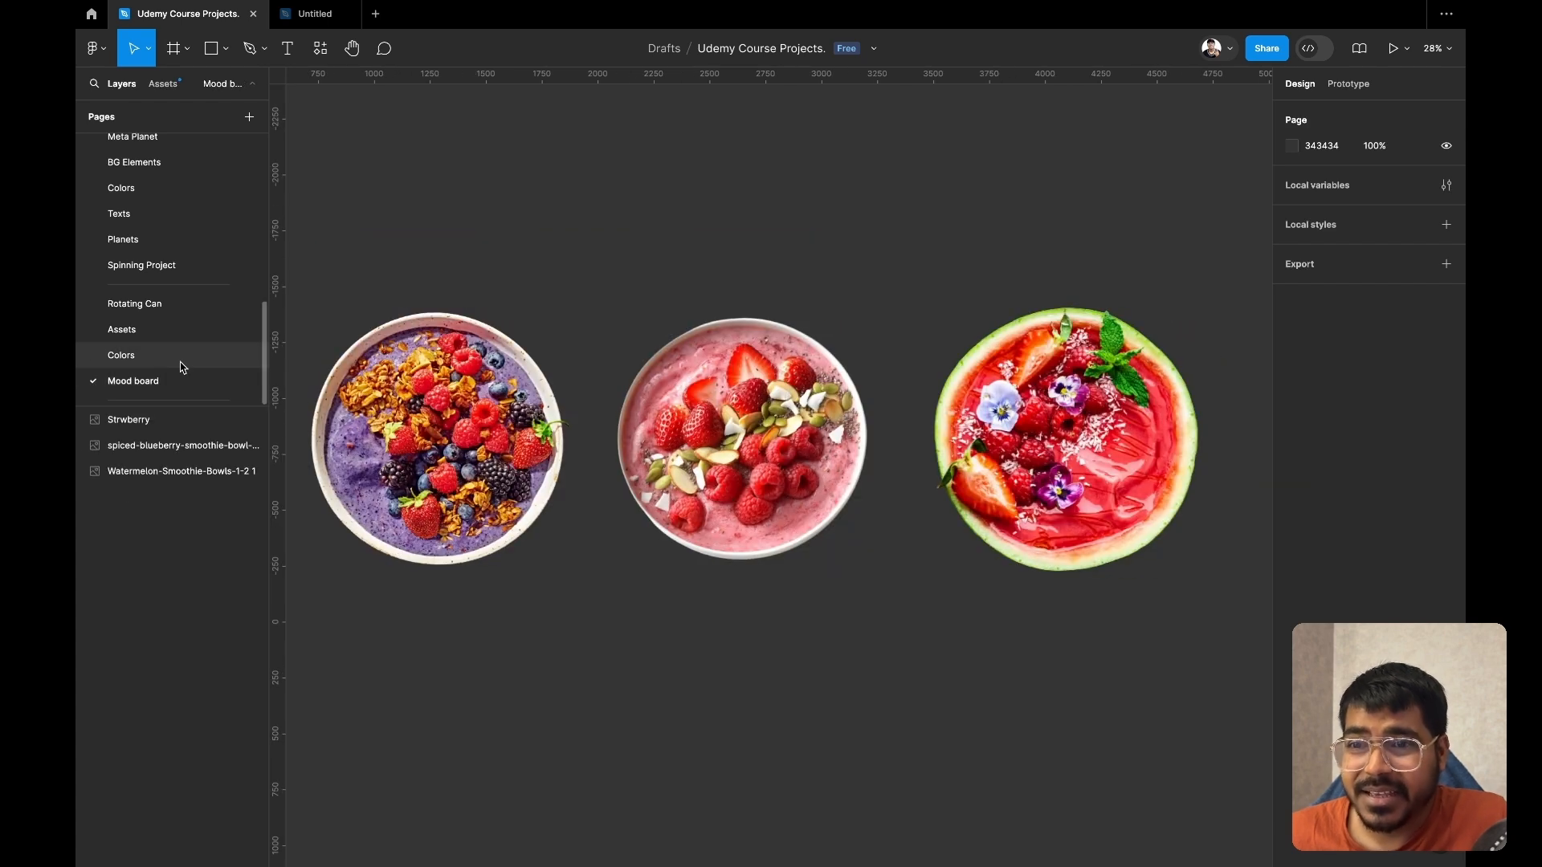
click(1016, 457)
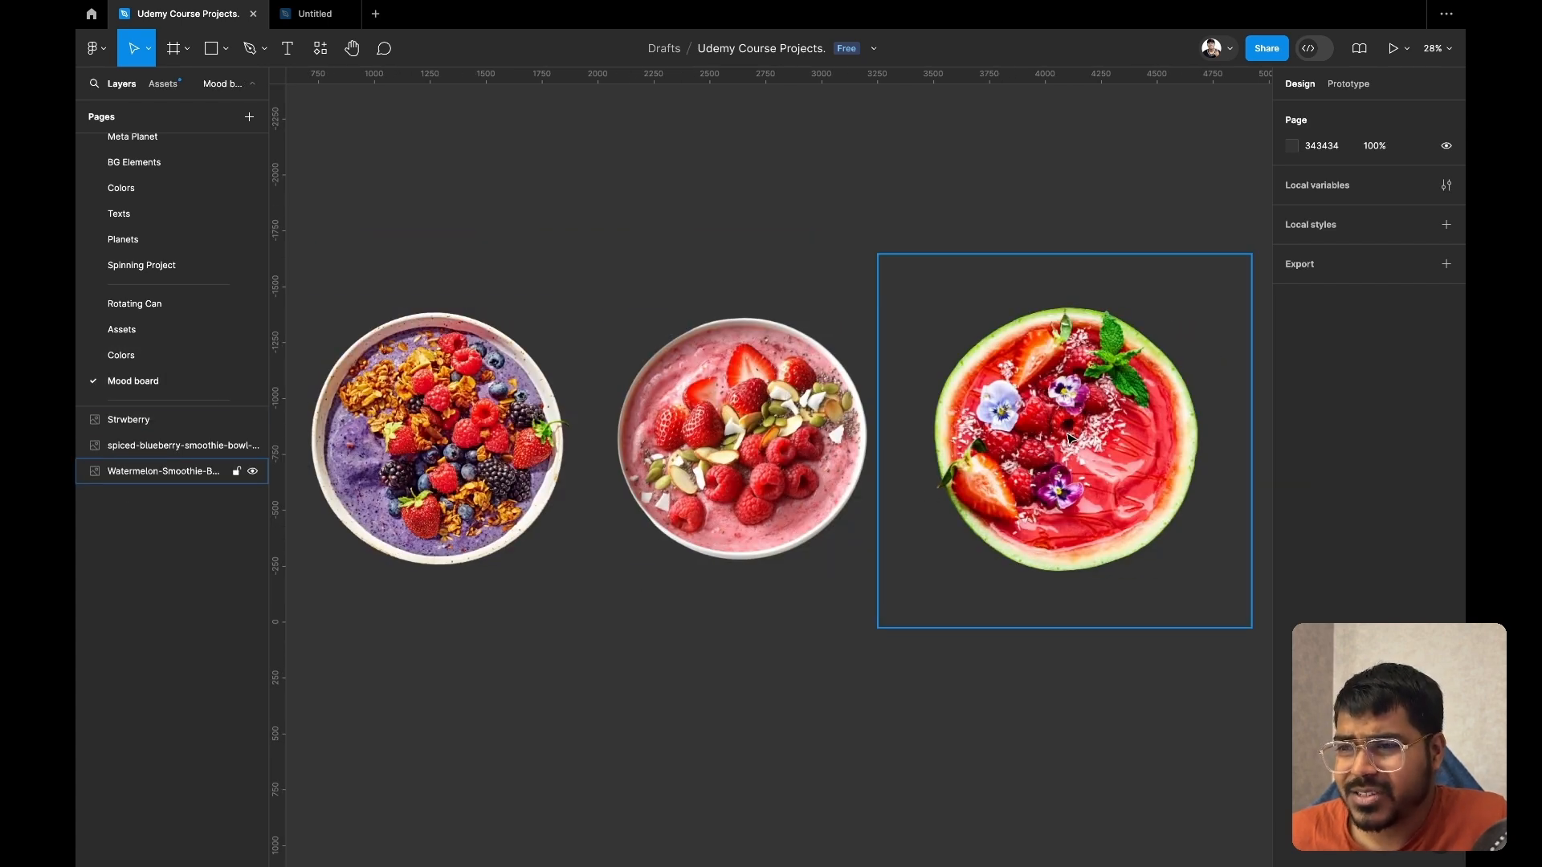
click(758, 414)
click(418, 434)
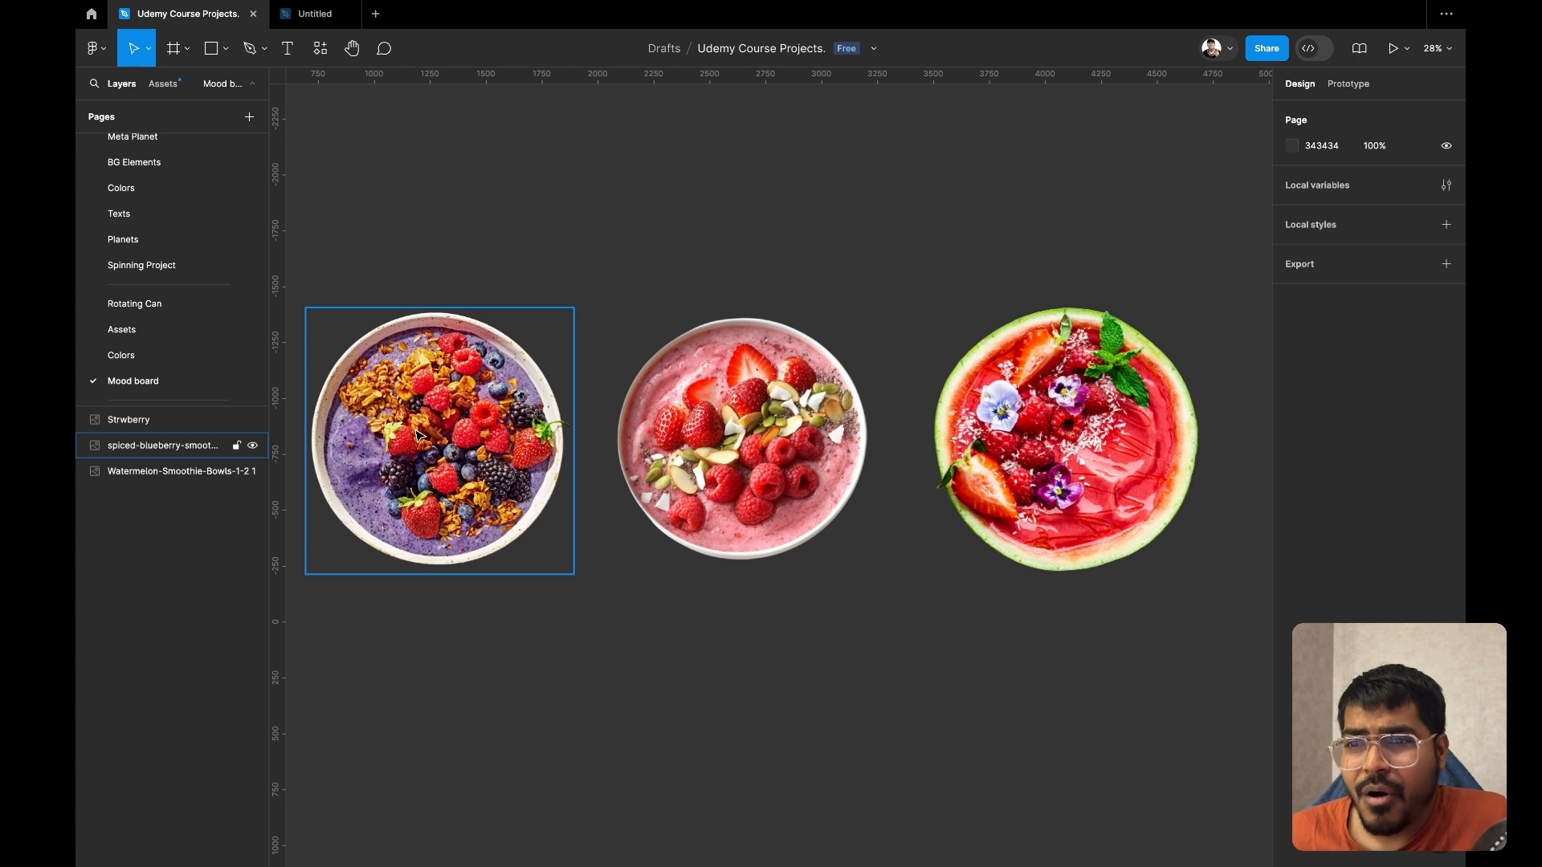
click(743, 437)
click(1056, 439)
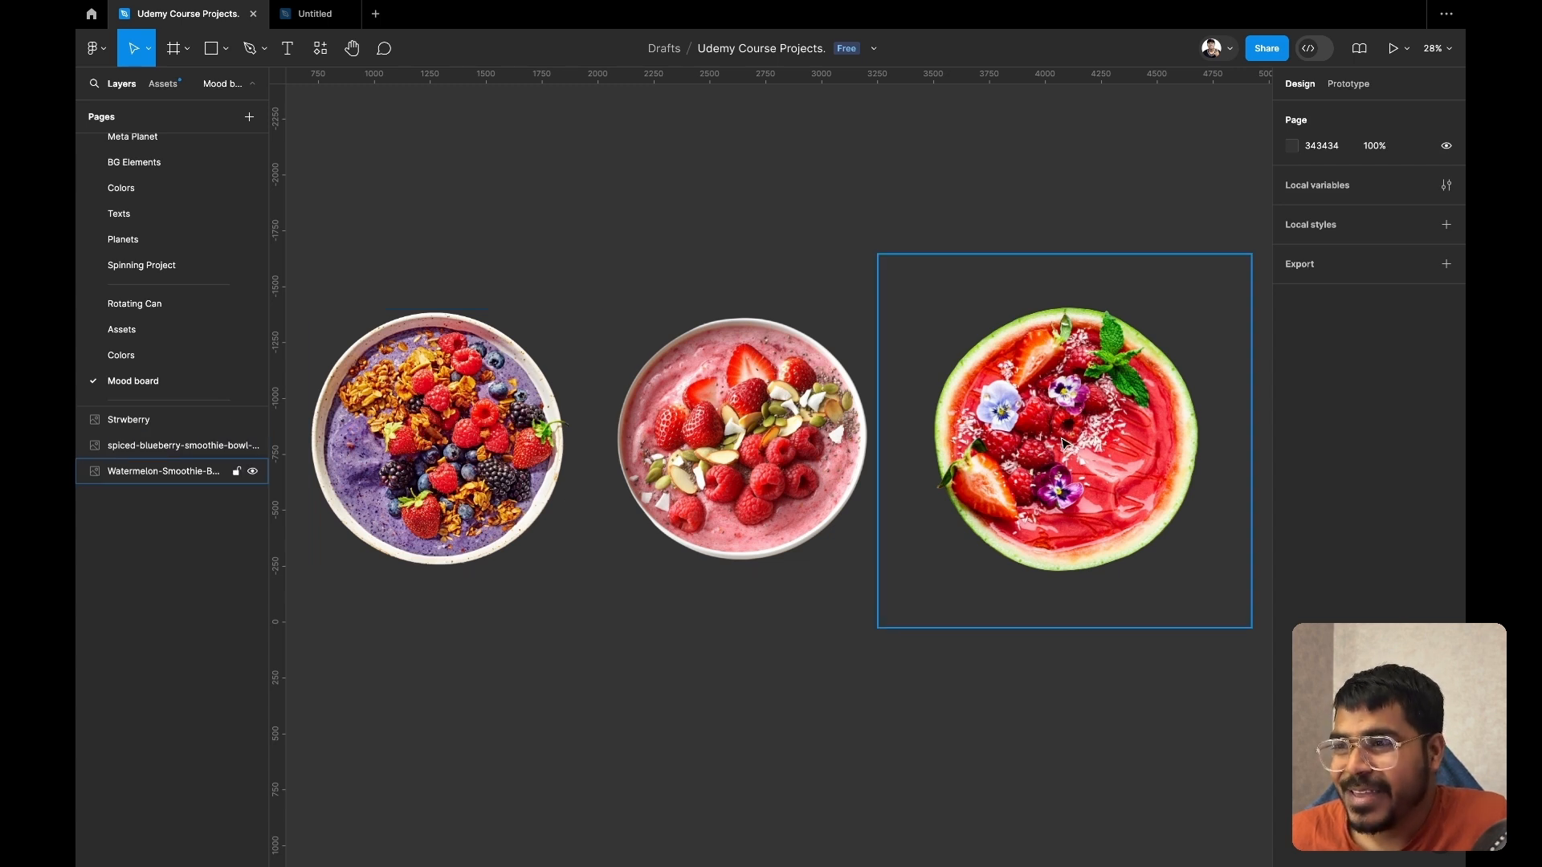
click(1063, 442)
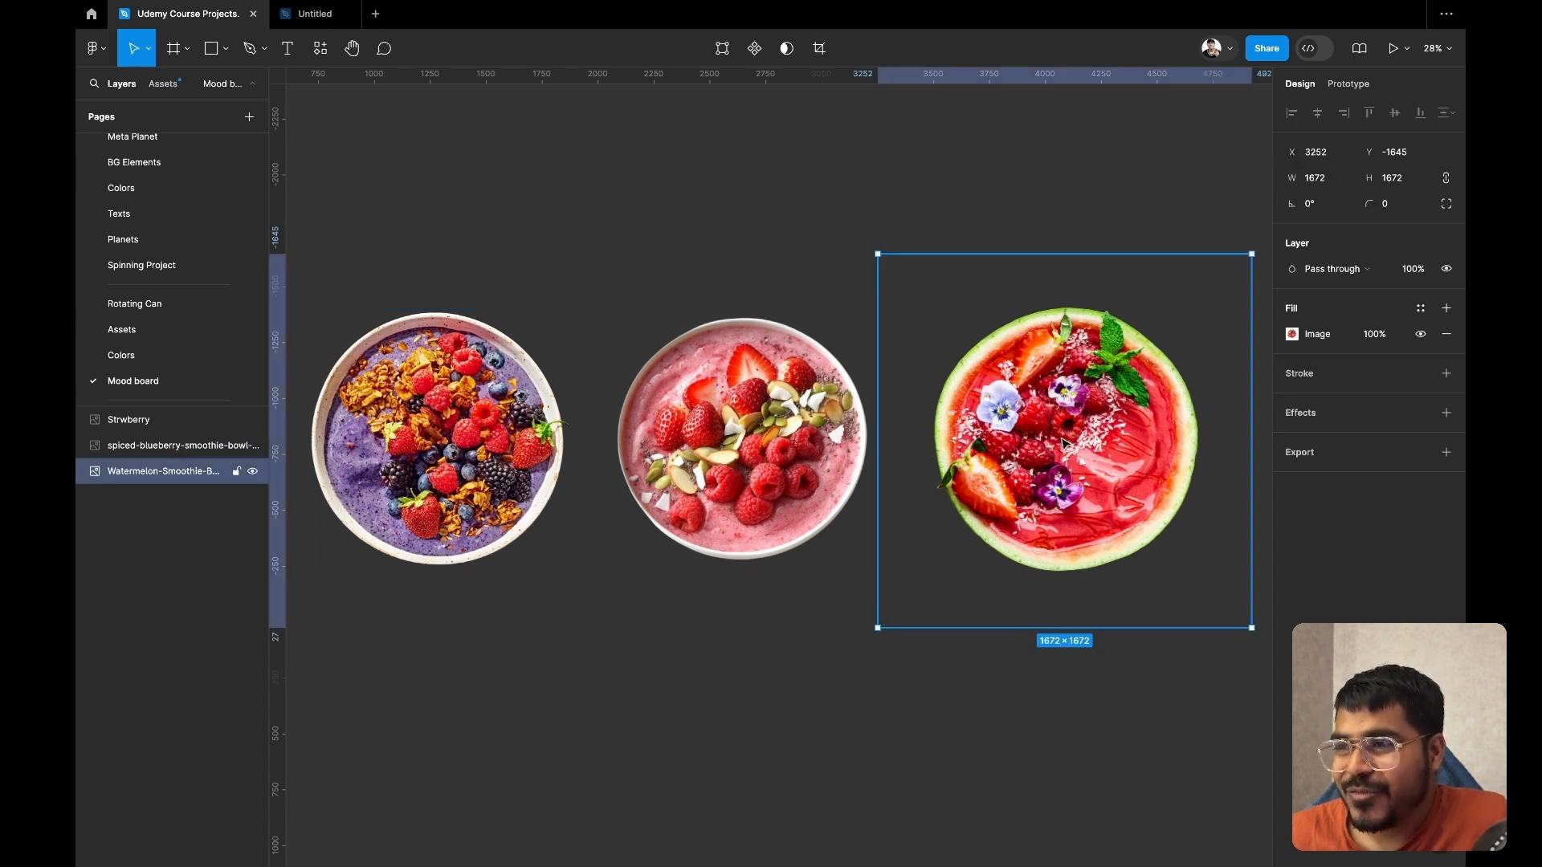
click(805, 458)
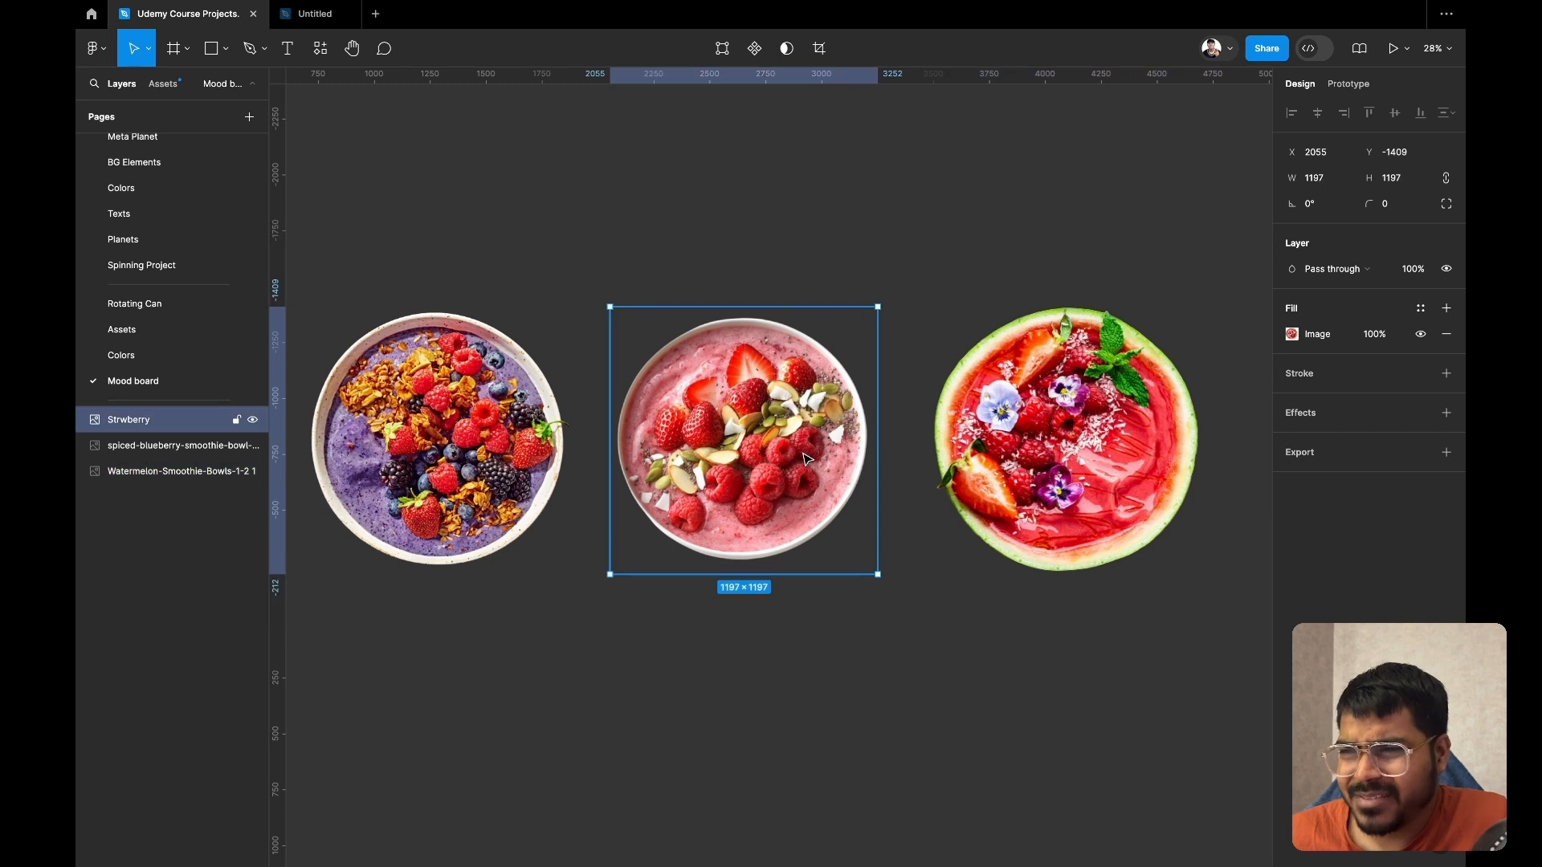
click(1057, 461)
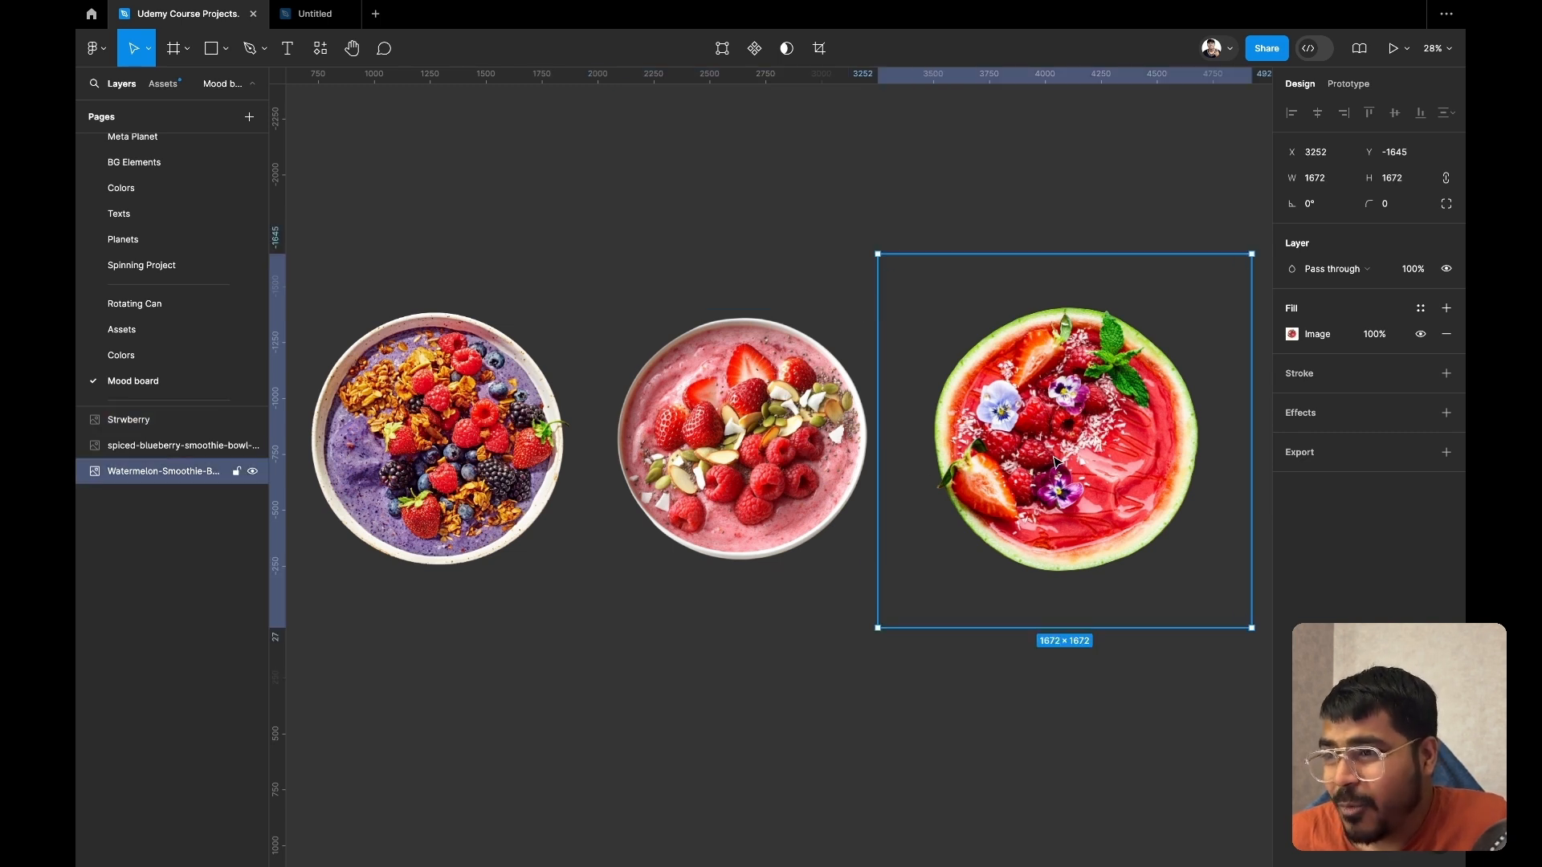
click(447, 486)
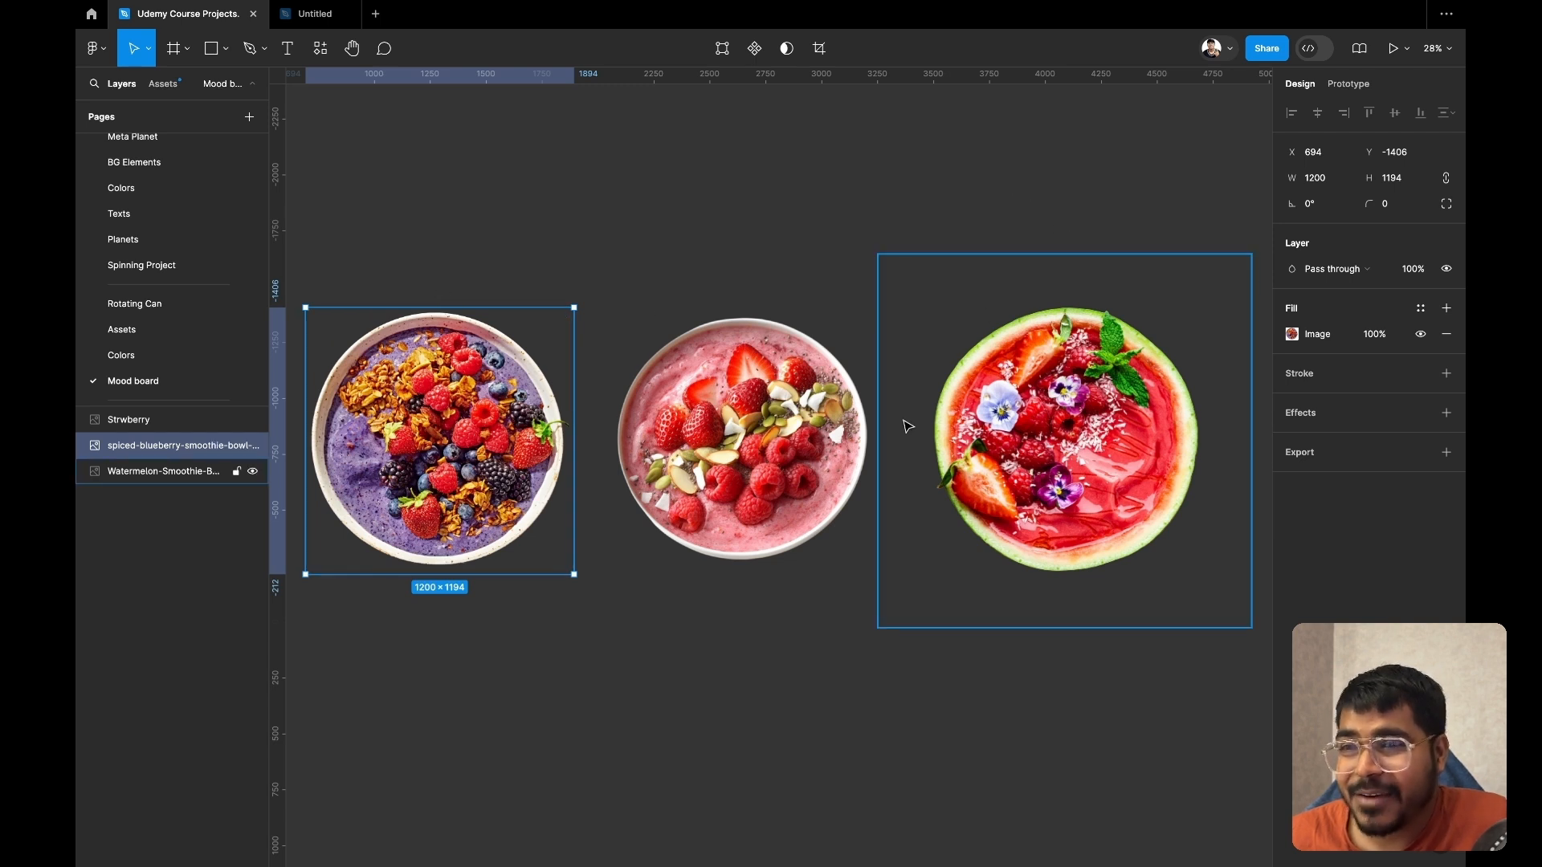
- On the Assets page, move the blueberry label out of Frame 3 to the space below it and inspect its image crop
click(159, 331)
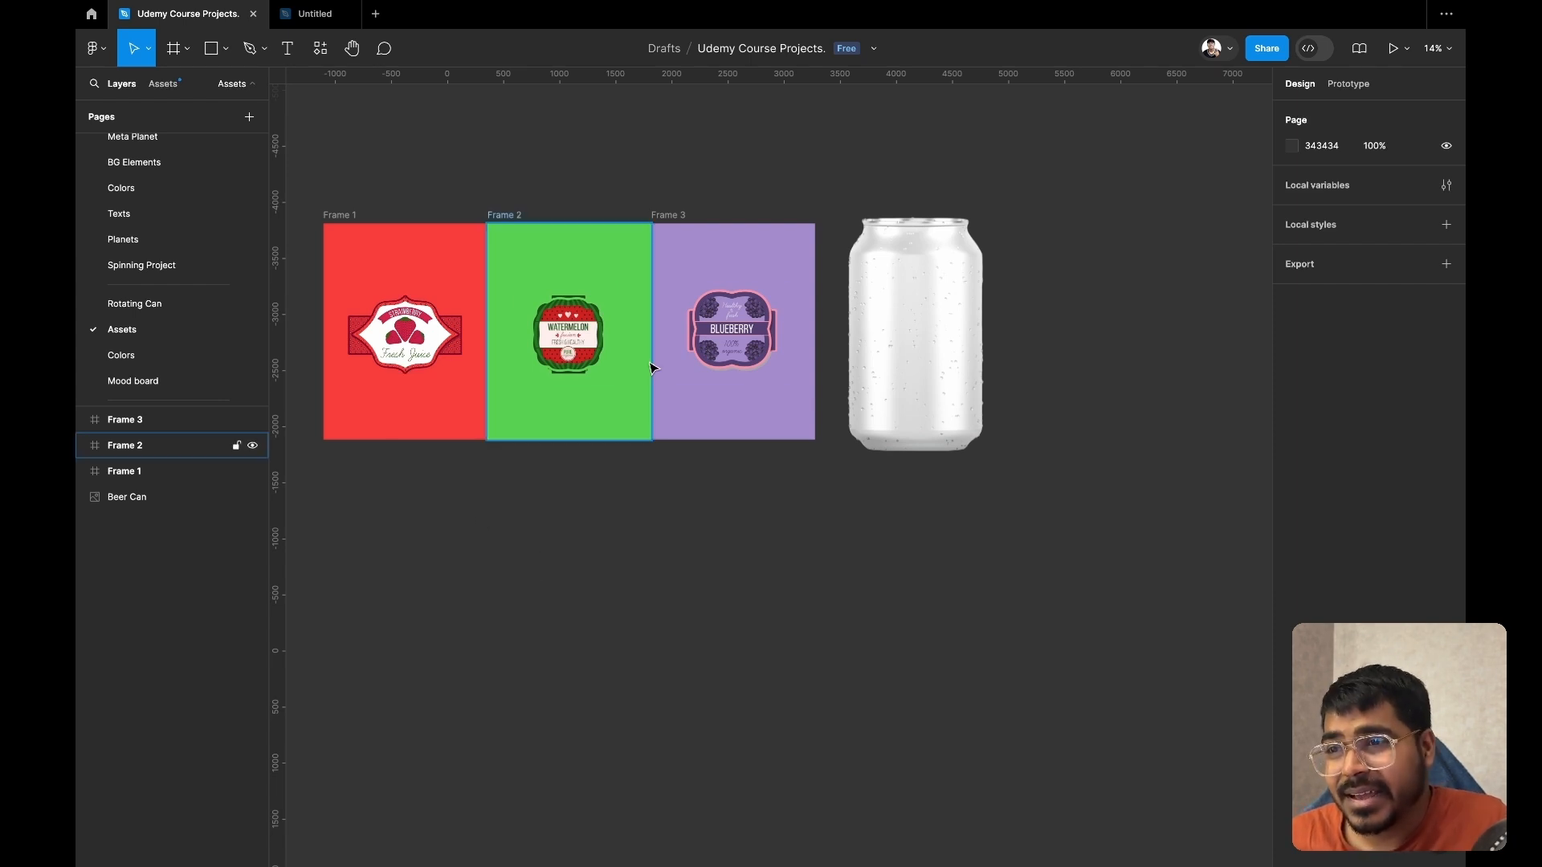
click(745, 344)
drag(745, 344, 749, 604)
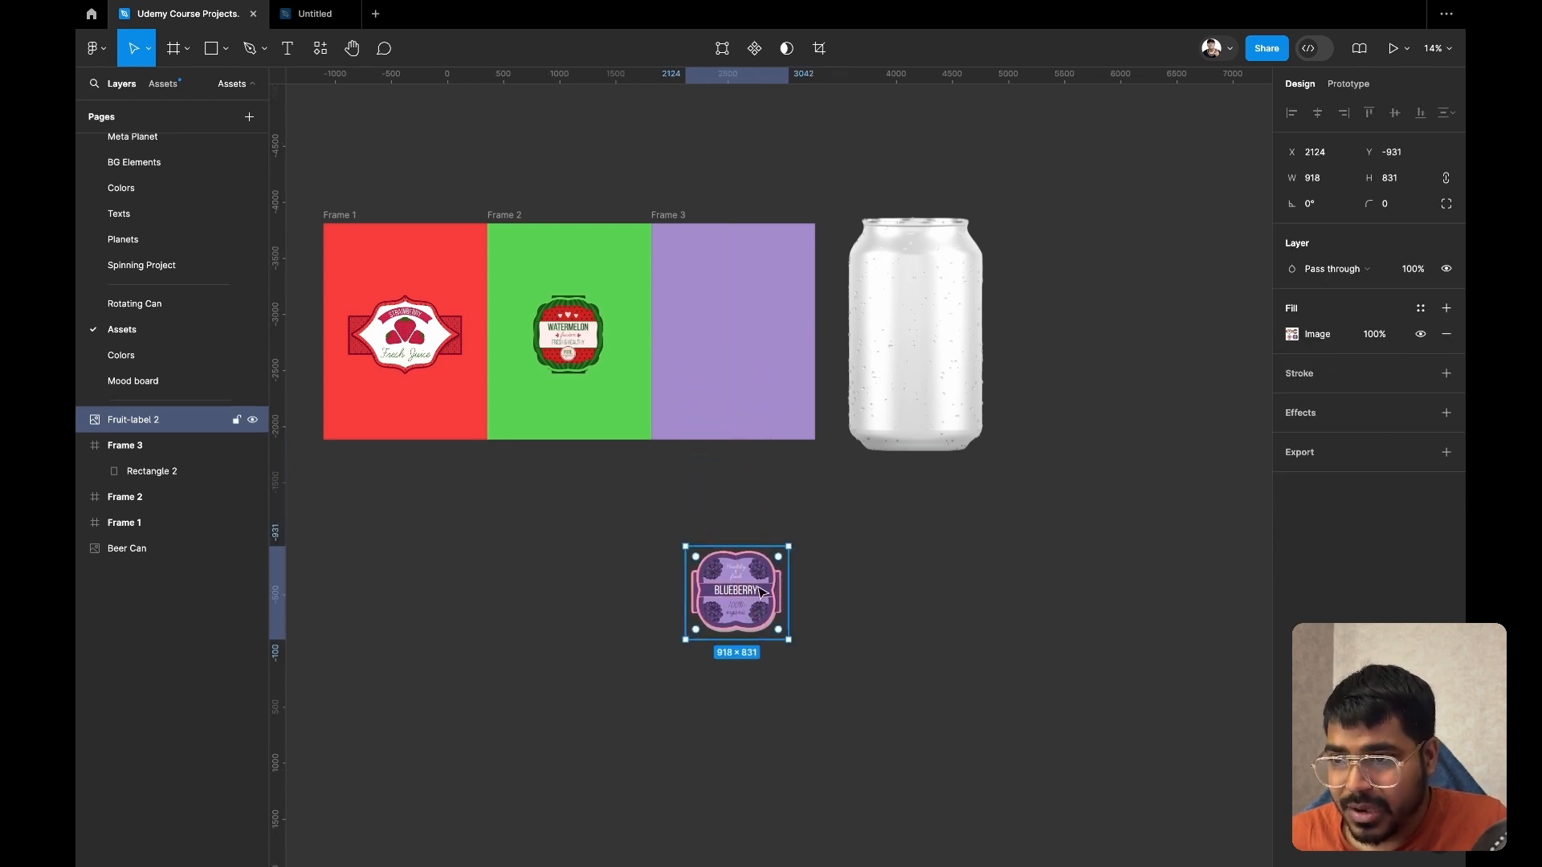
double_click(759, 592)
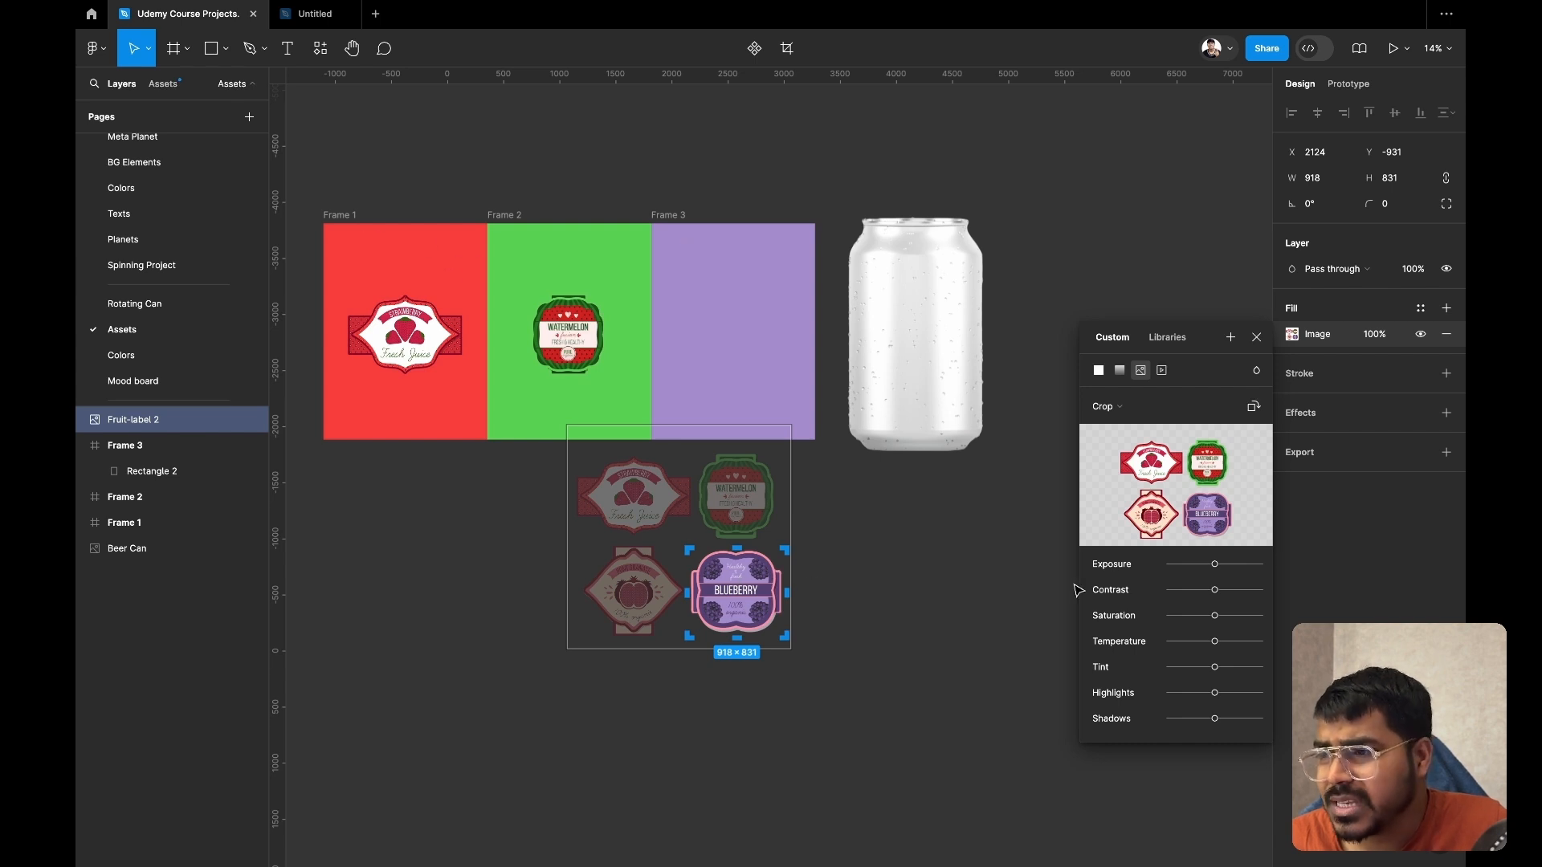
key(Return)
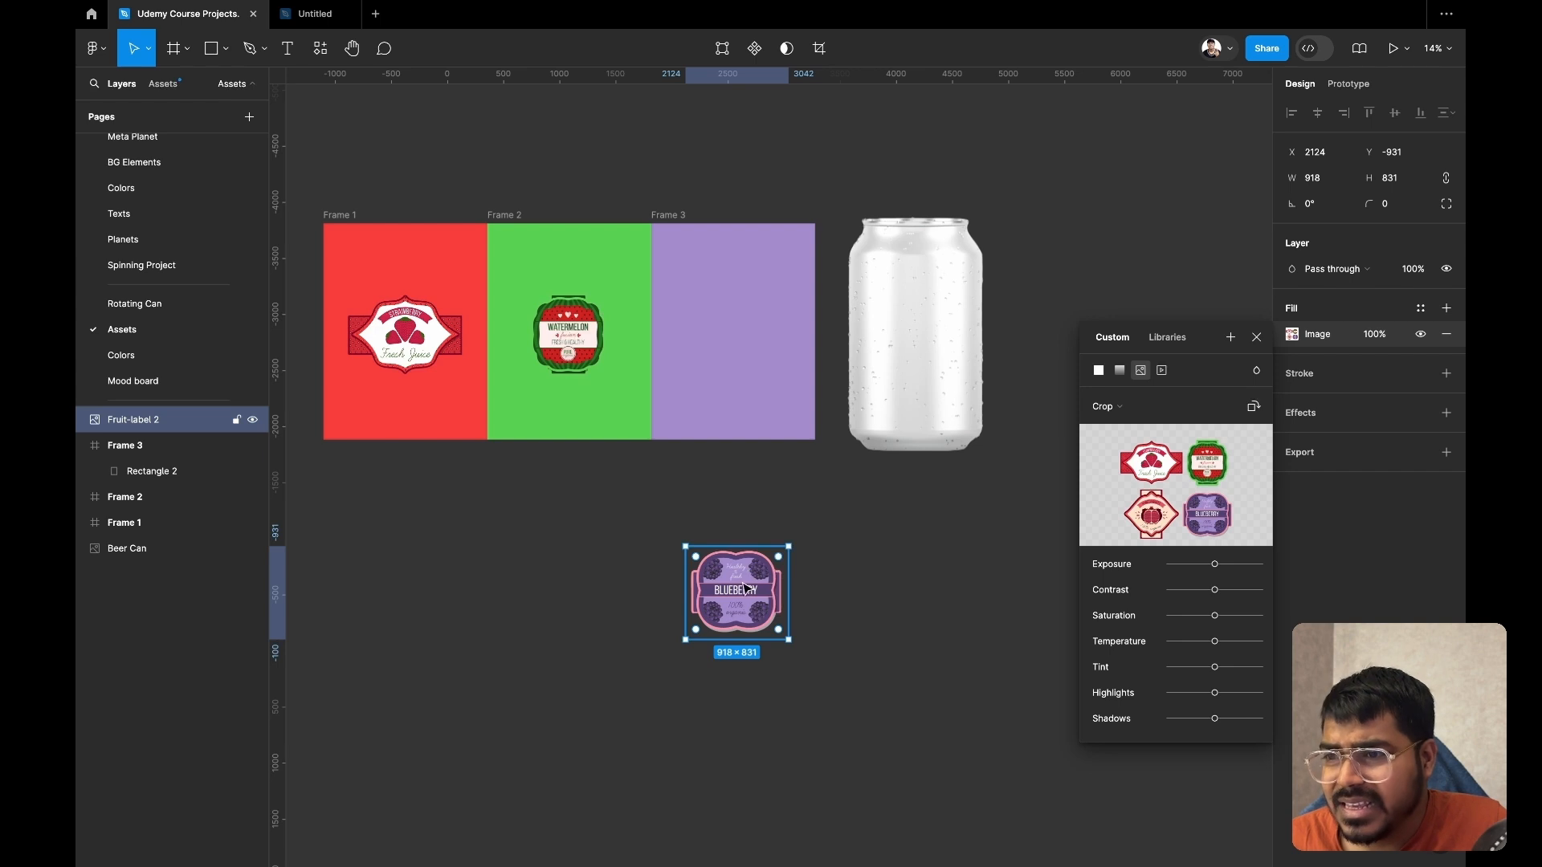
click(1263, 341)
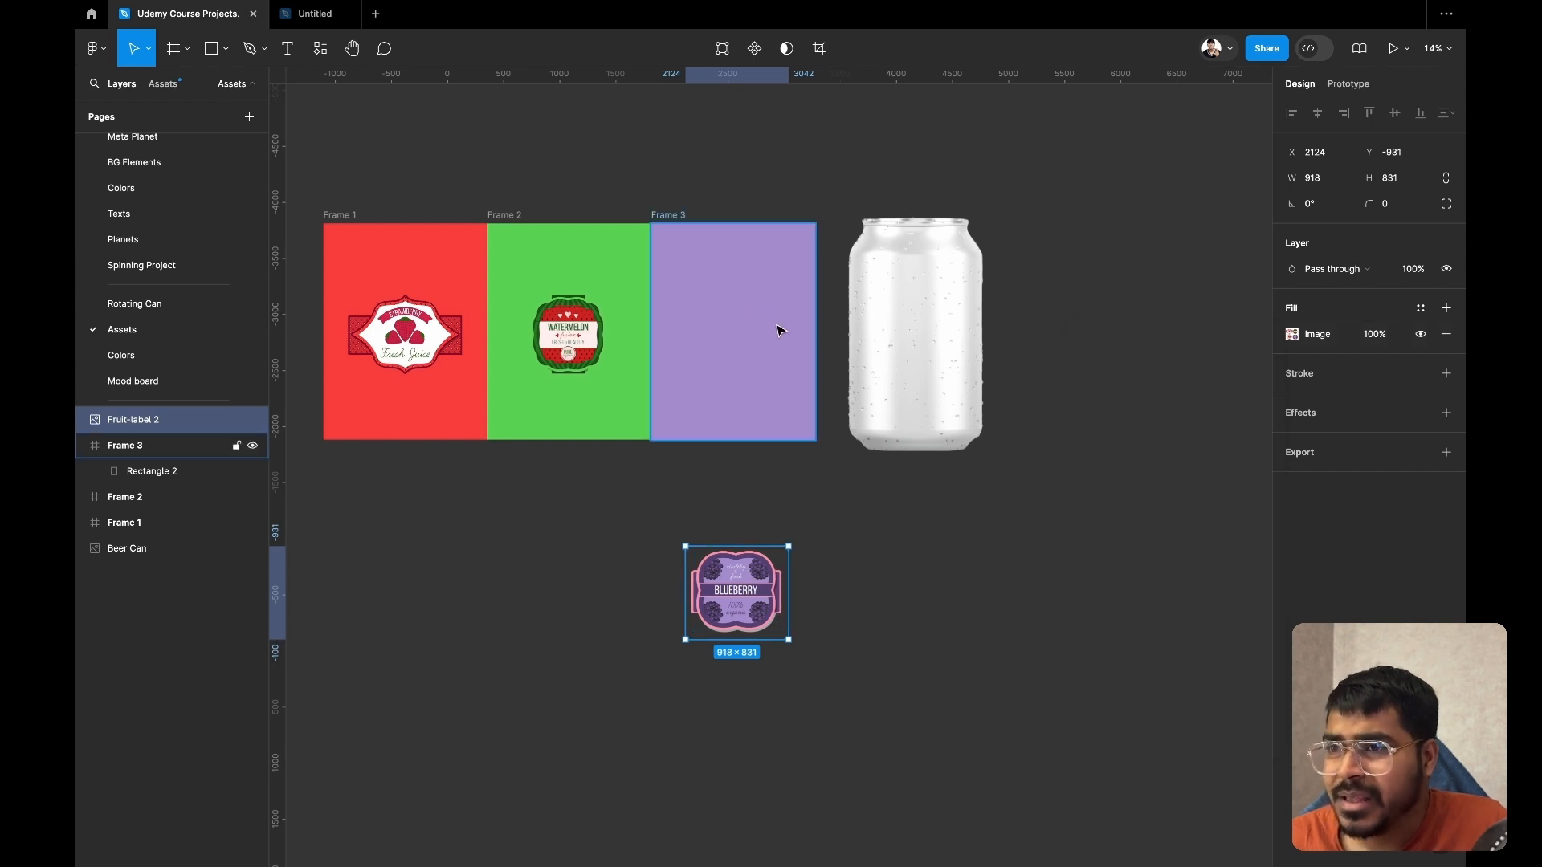
- Sample the blueberry label's purple, A48BCC, with the eyedropper as the colour of Frame 3
click(751, 309)
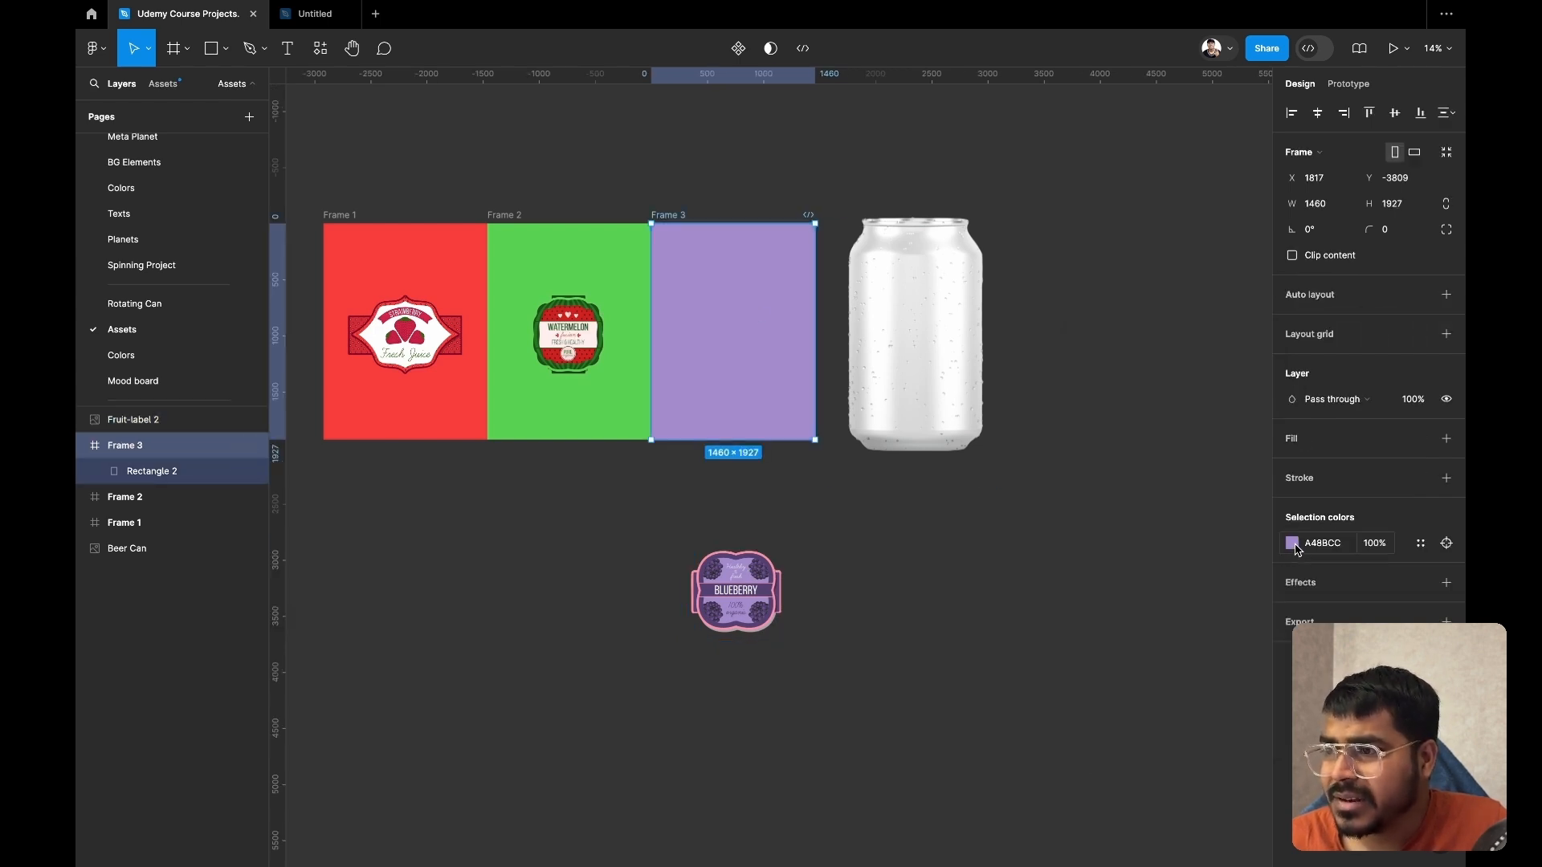
click(1293, 545)
click(1102, 677)
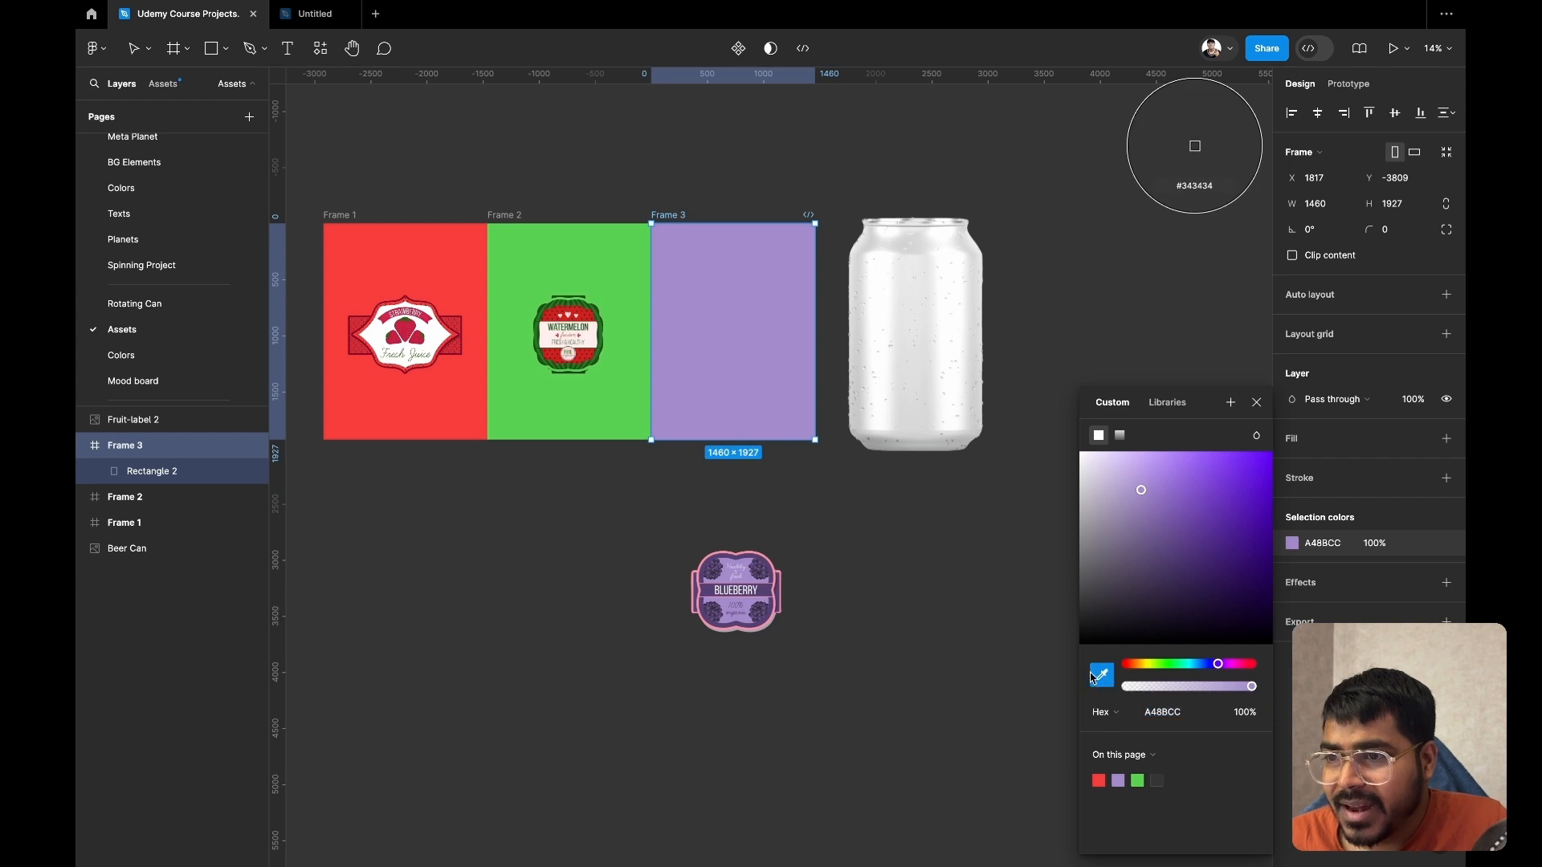
click(750, 575)
click(1257, 402)
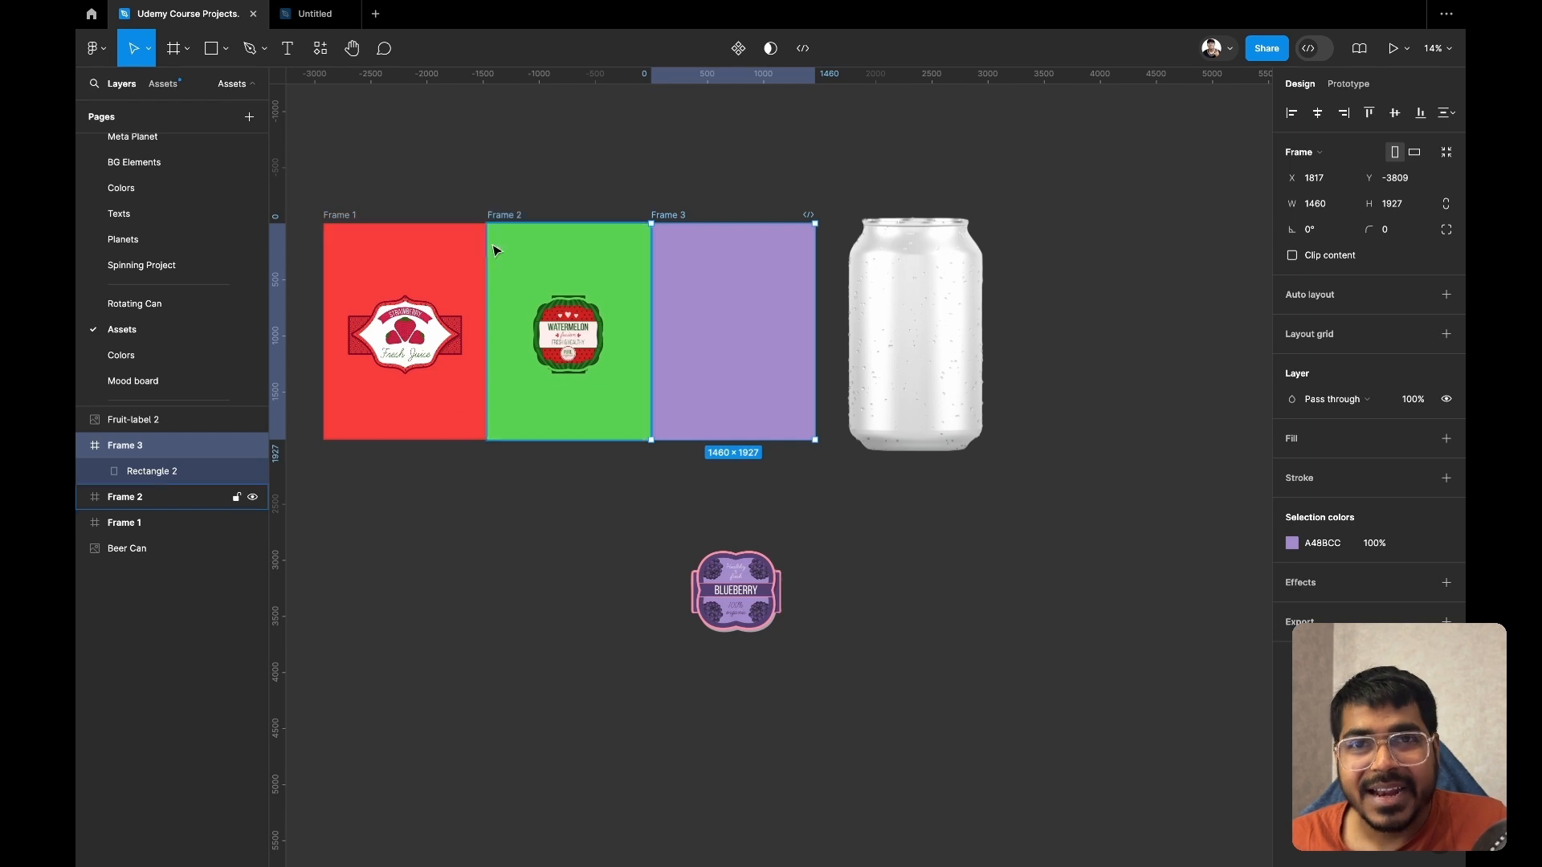
double_click(724, 602)
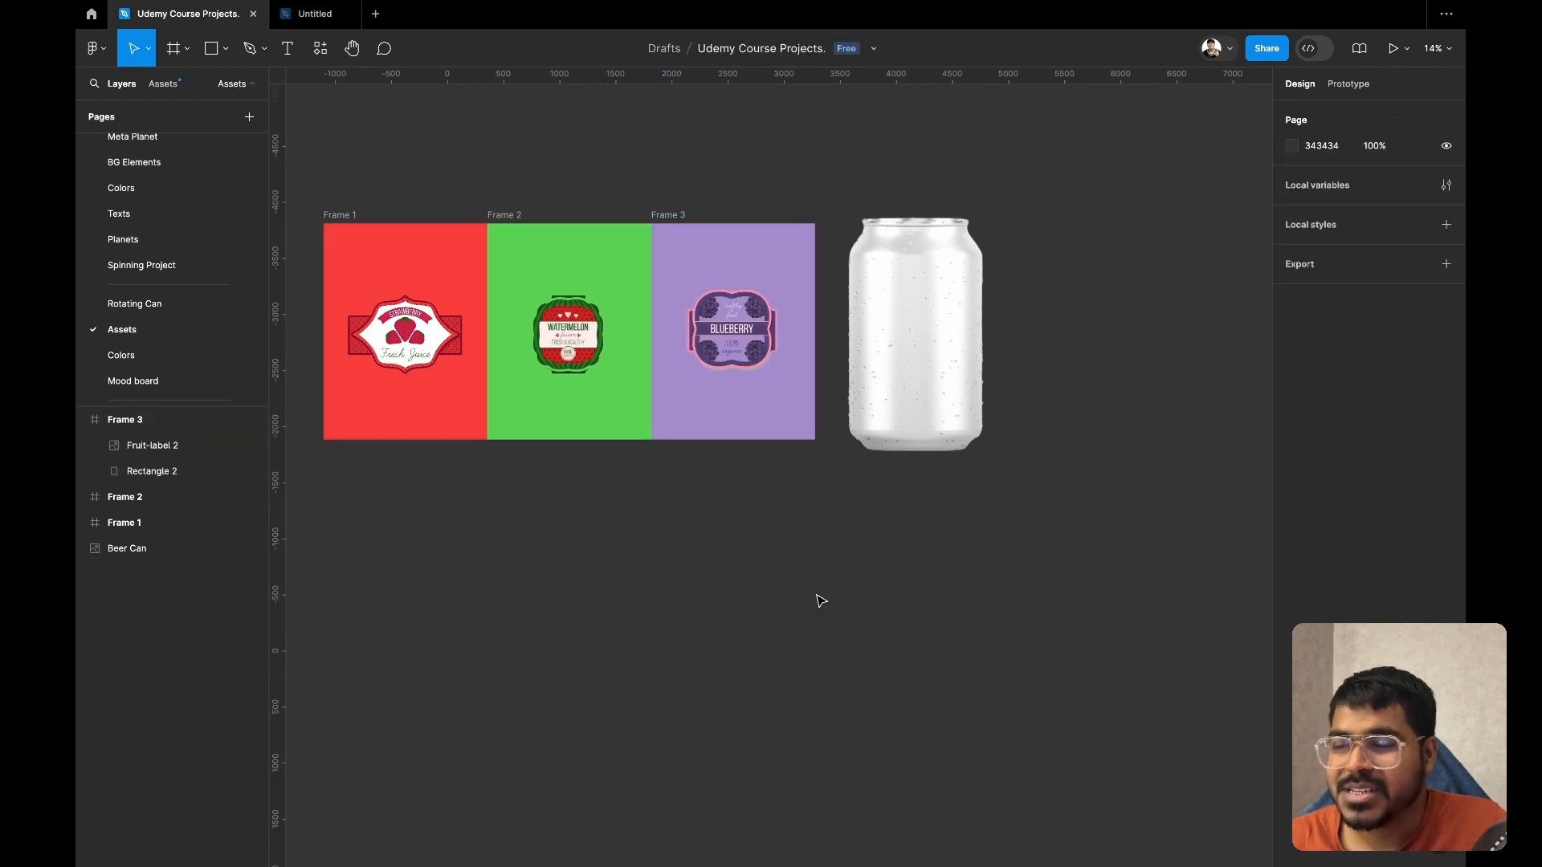
- Rename the red frame with the strawberry label as Strawberry
click(82, 421)
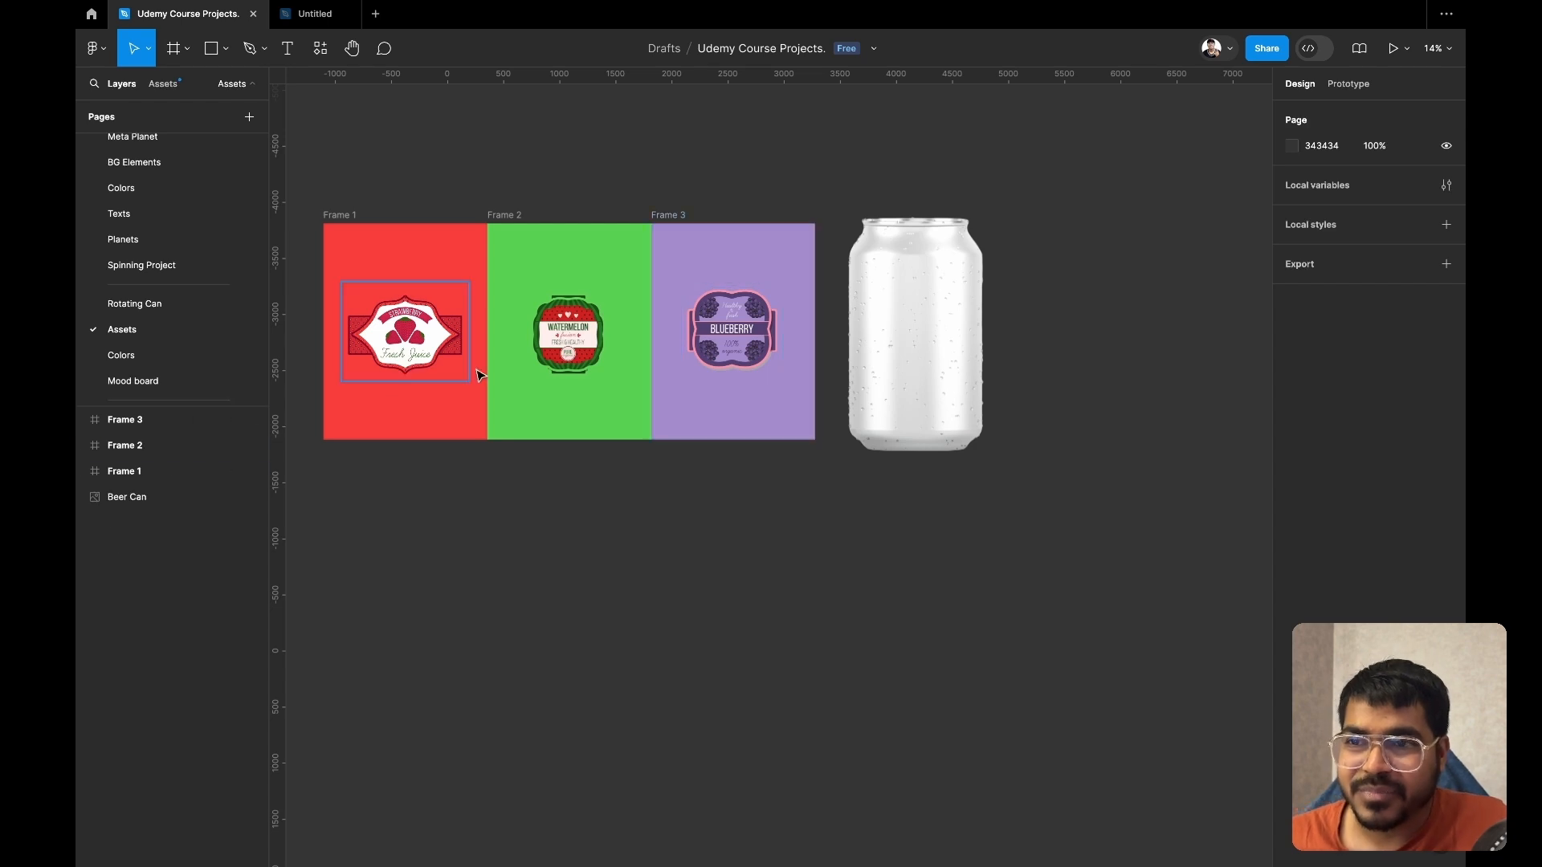
click(404, 368)
key(shift+Return)
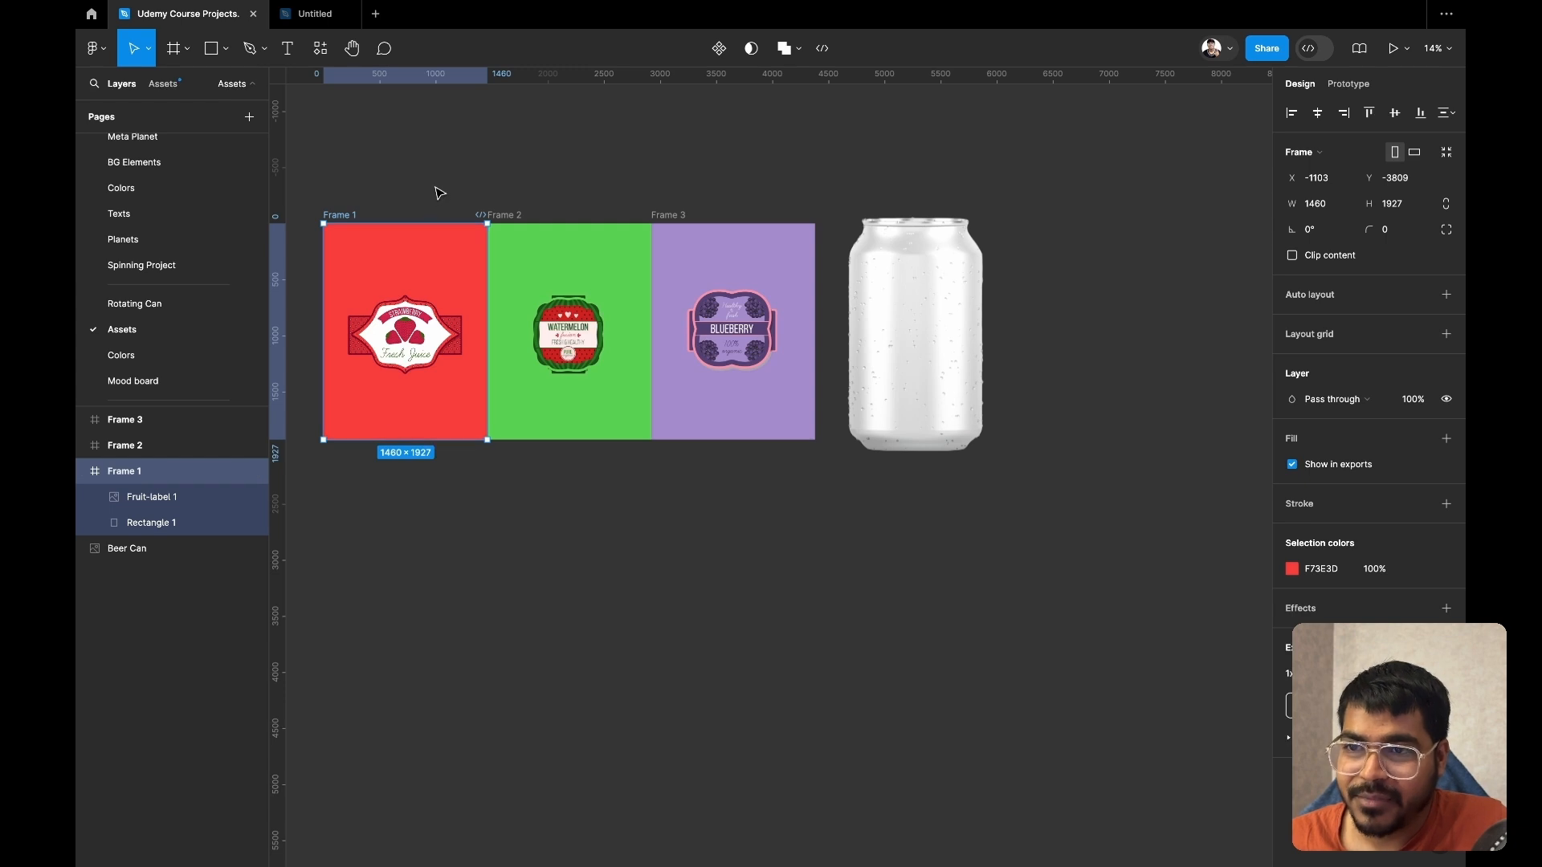
double_click(346, 213)
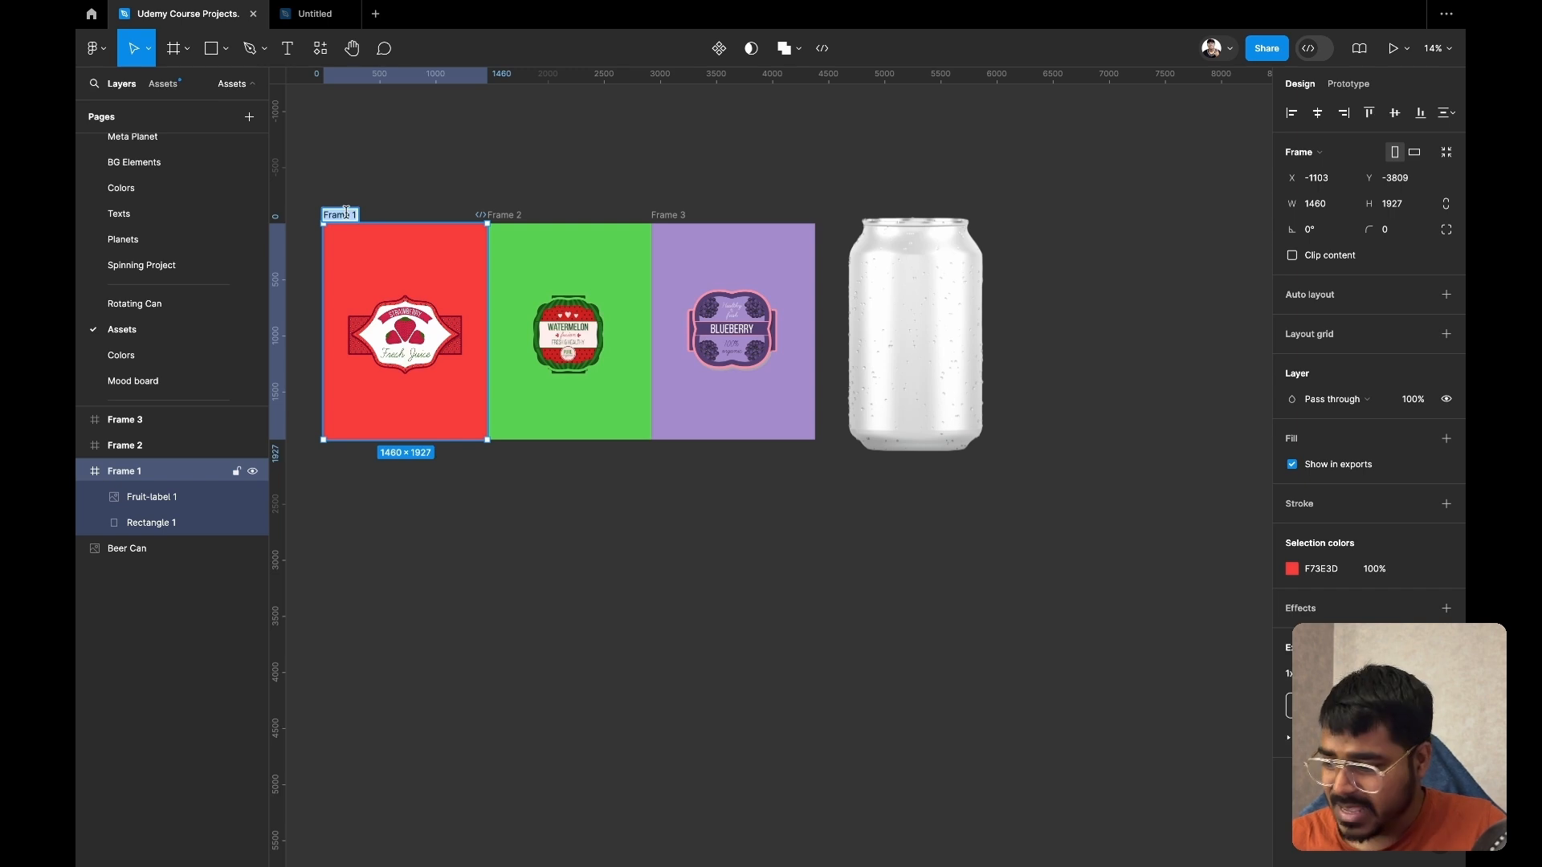
key(BackSpace)
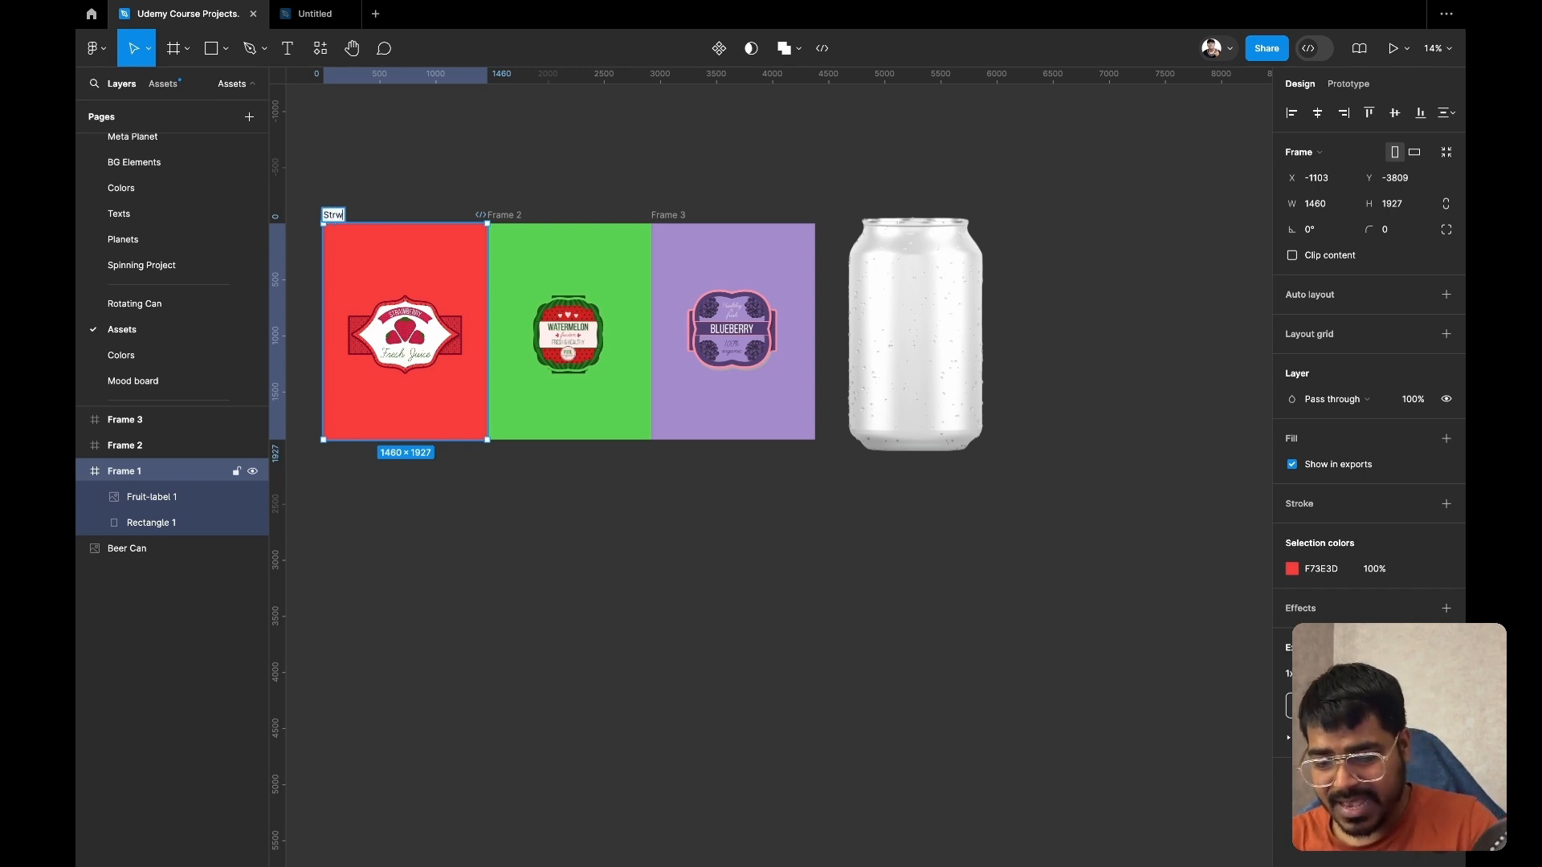
text(Str)
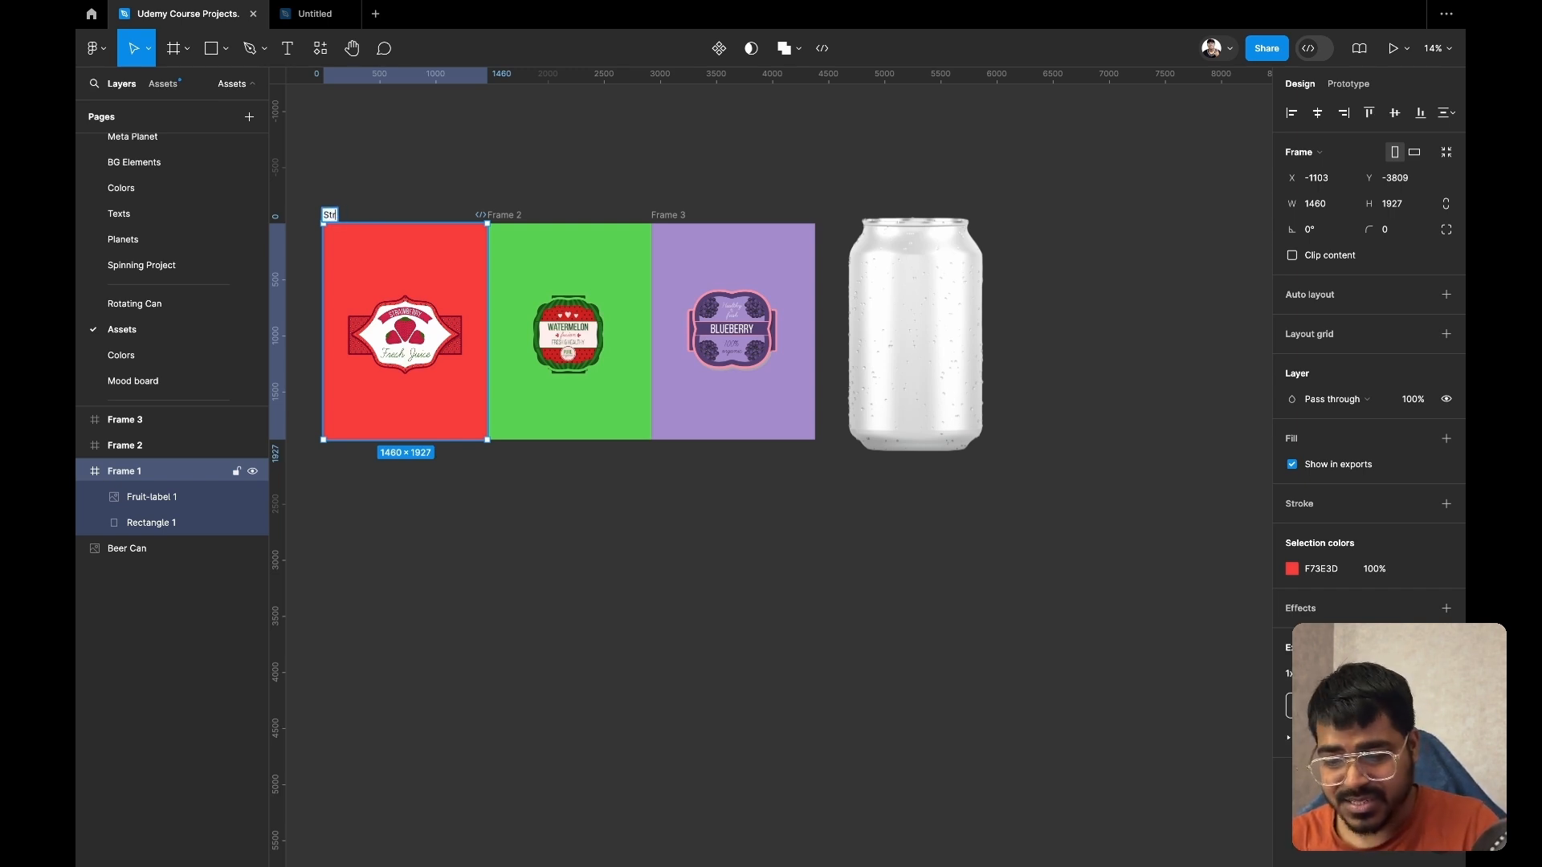
text(awbe)
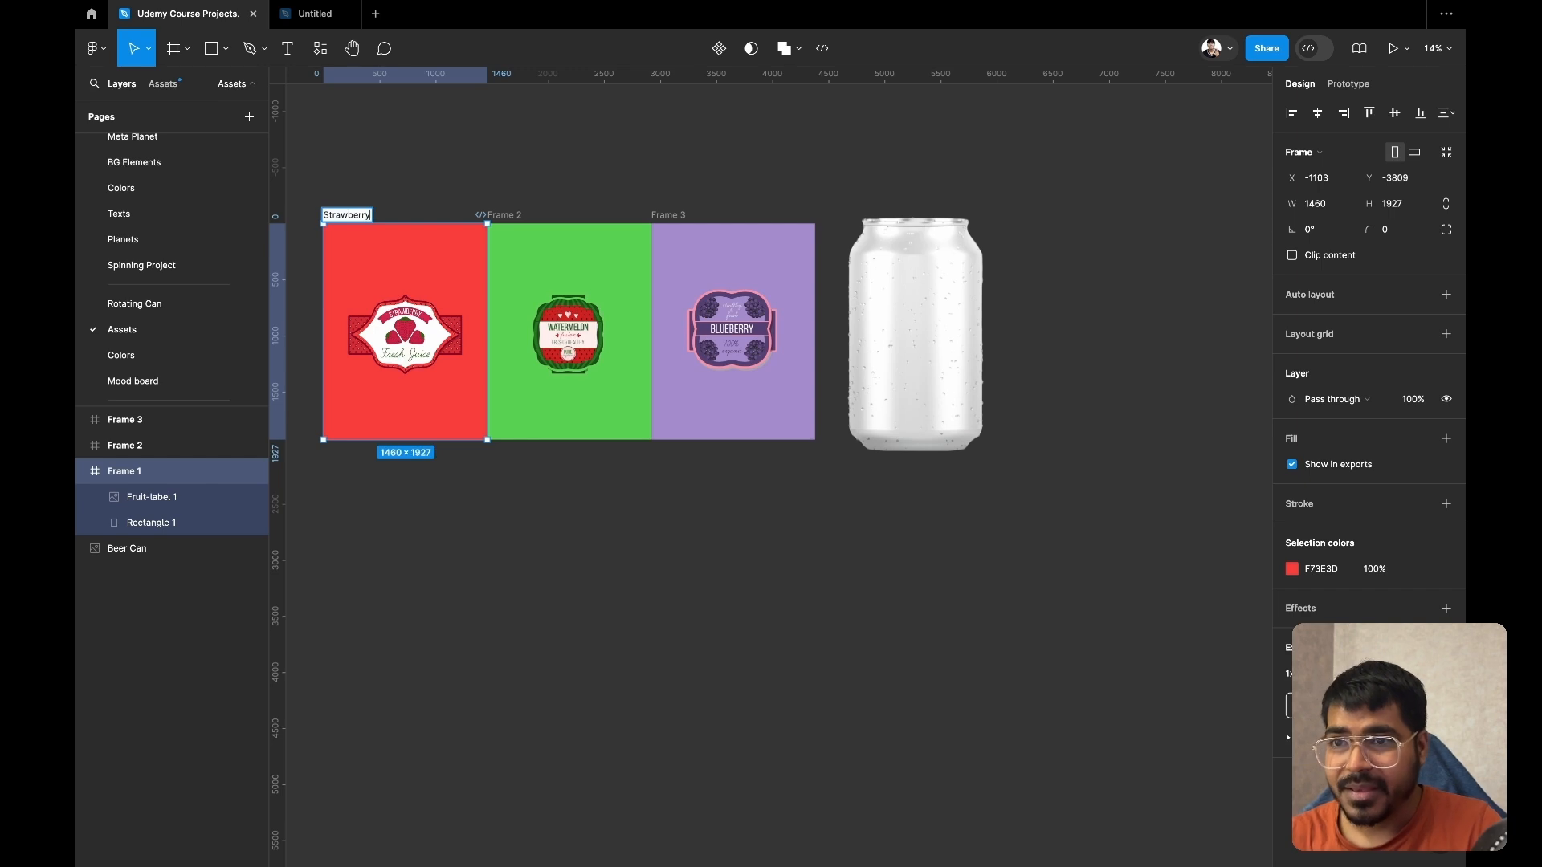
text(rry)
key(Return)
- Rename the green frame with the watermelon label as Watermelon
click(505, 215)
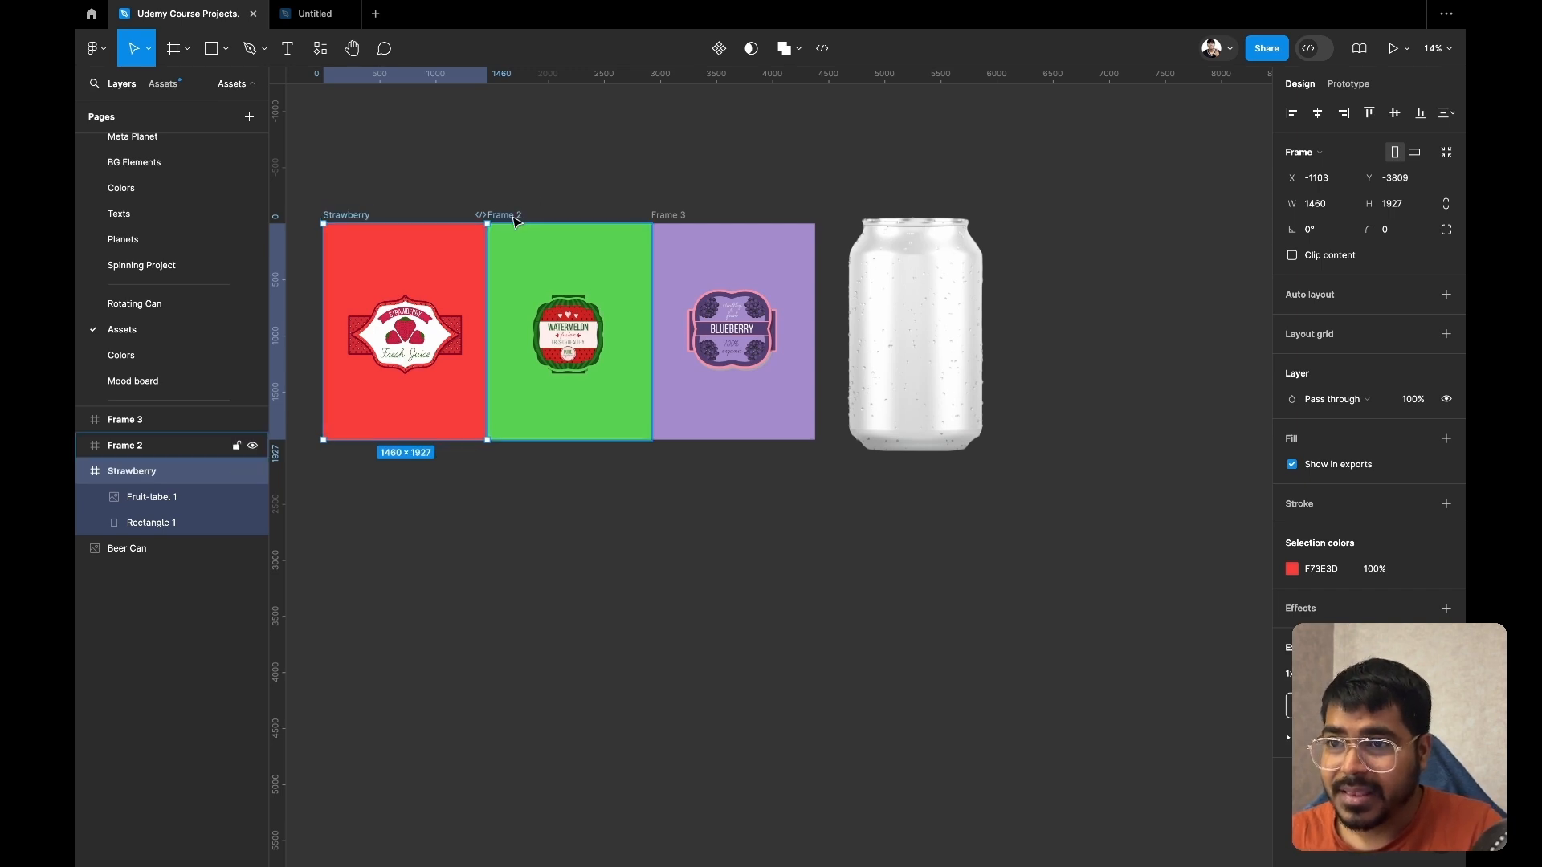
double_click(506, 214)
key(BackSpace)
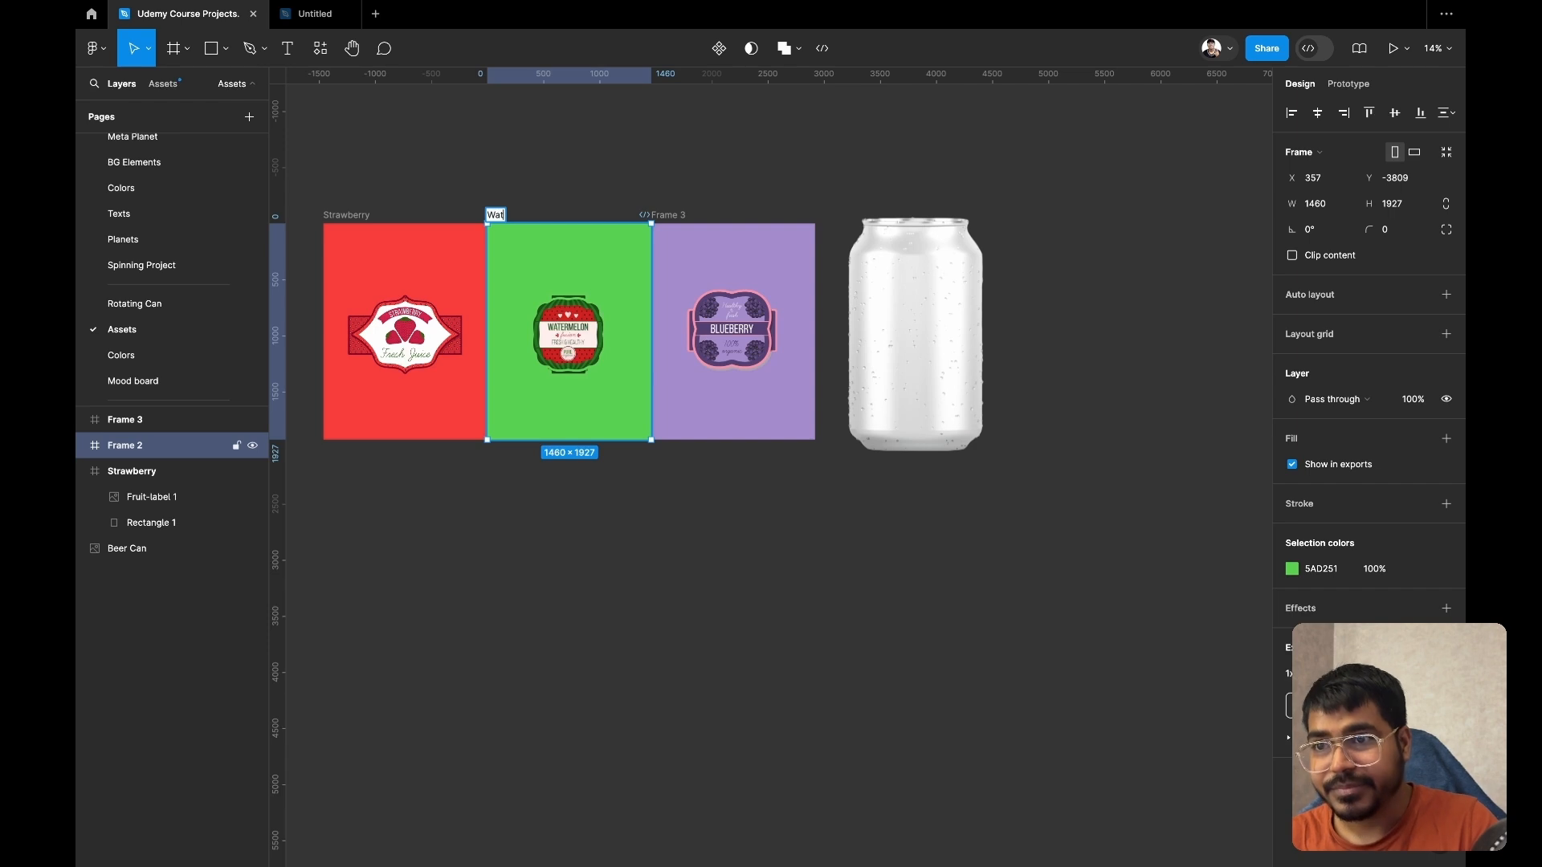
text(Watermelon)
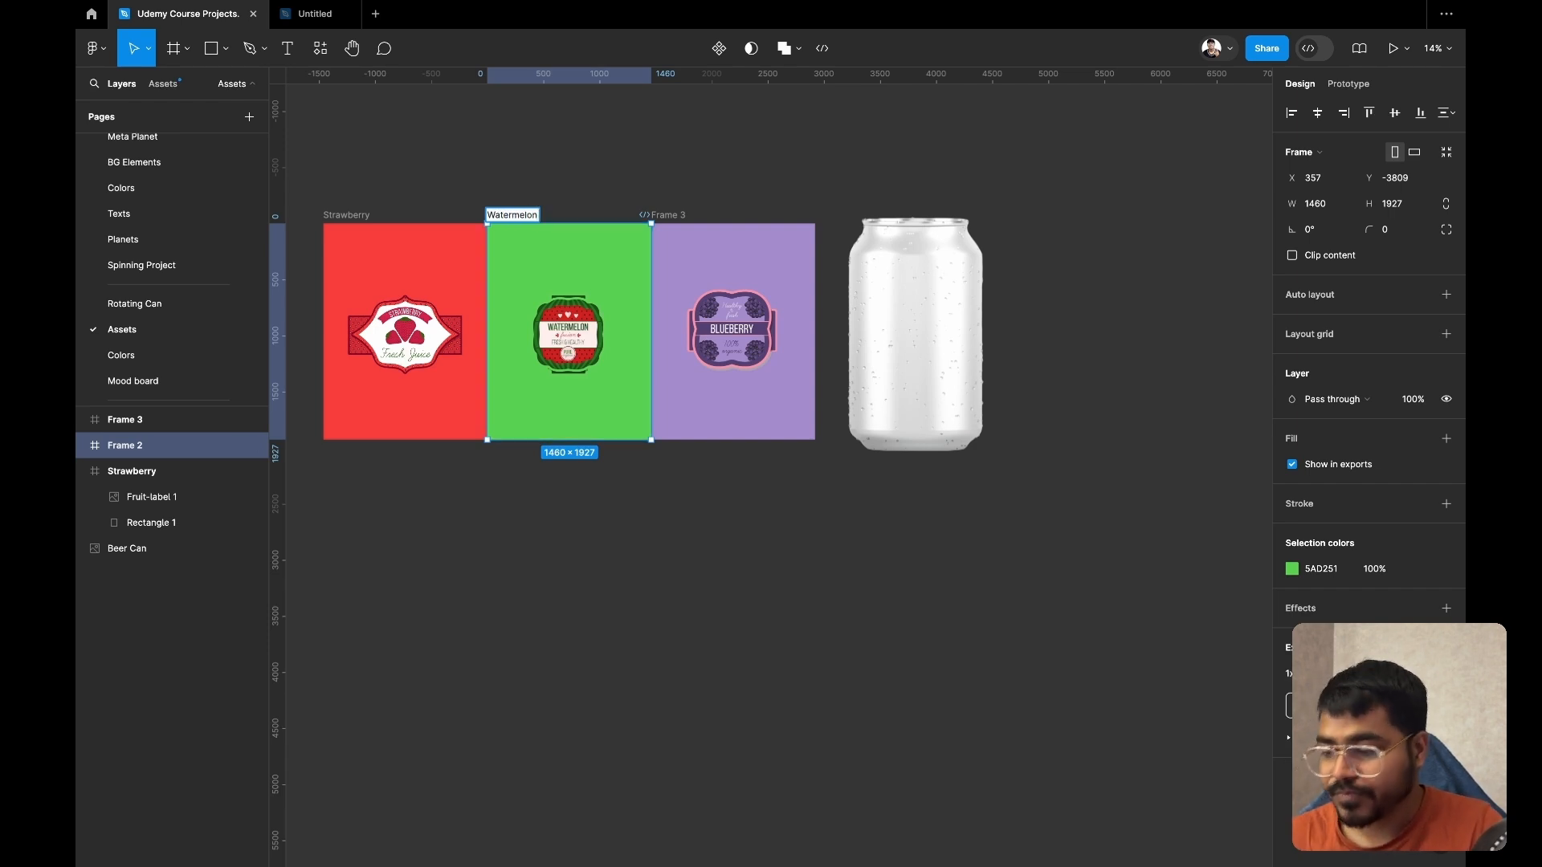
key(Return)
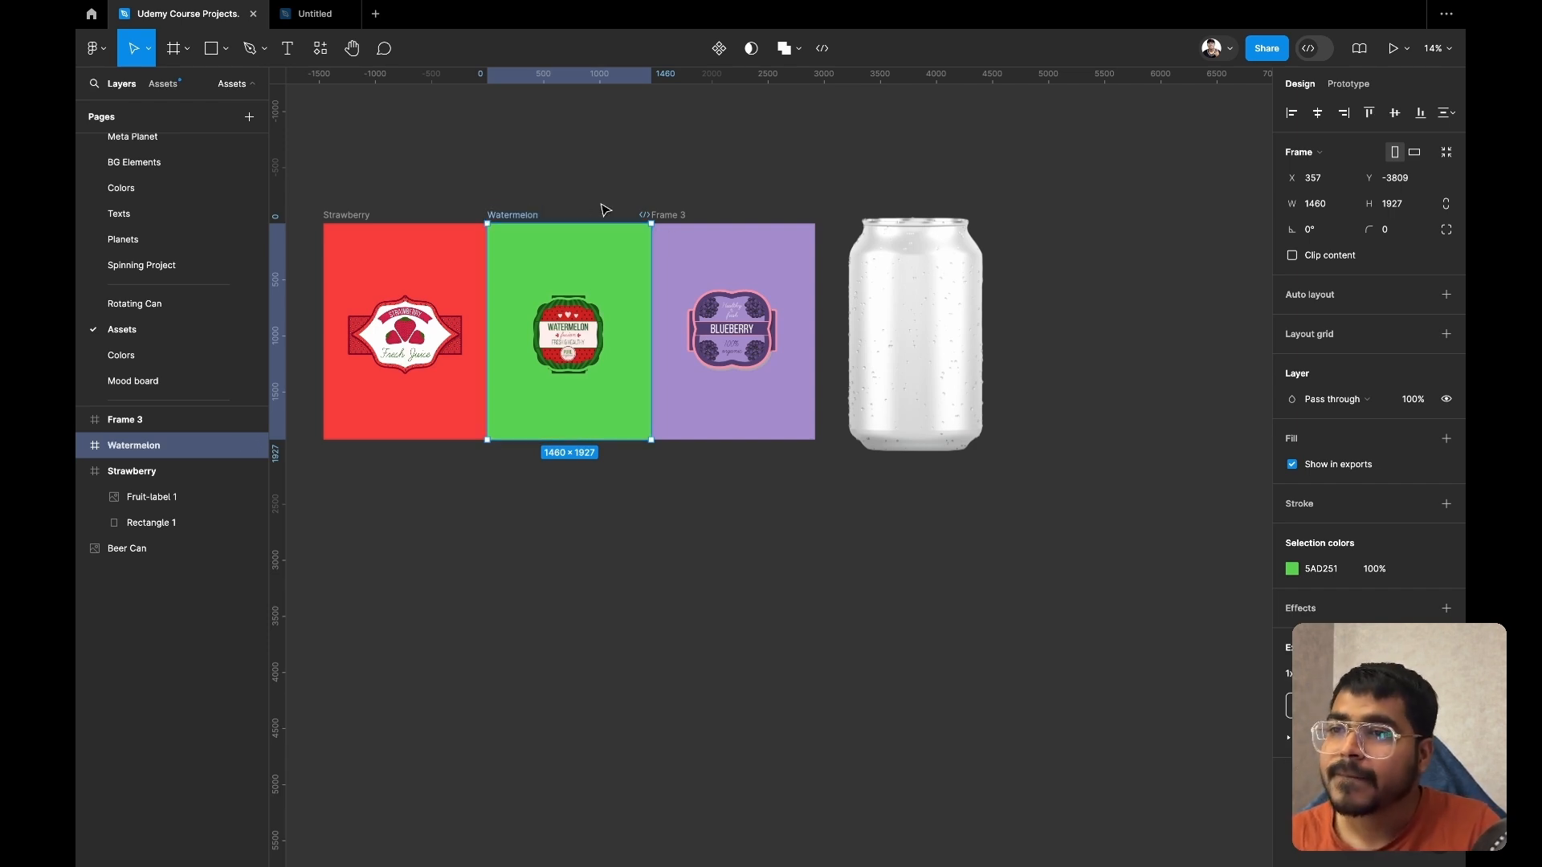
- Rename the purple frame with the blueberry label as Blueberry
double_click(670, 215)
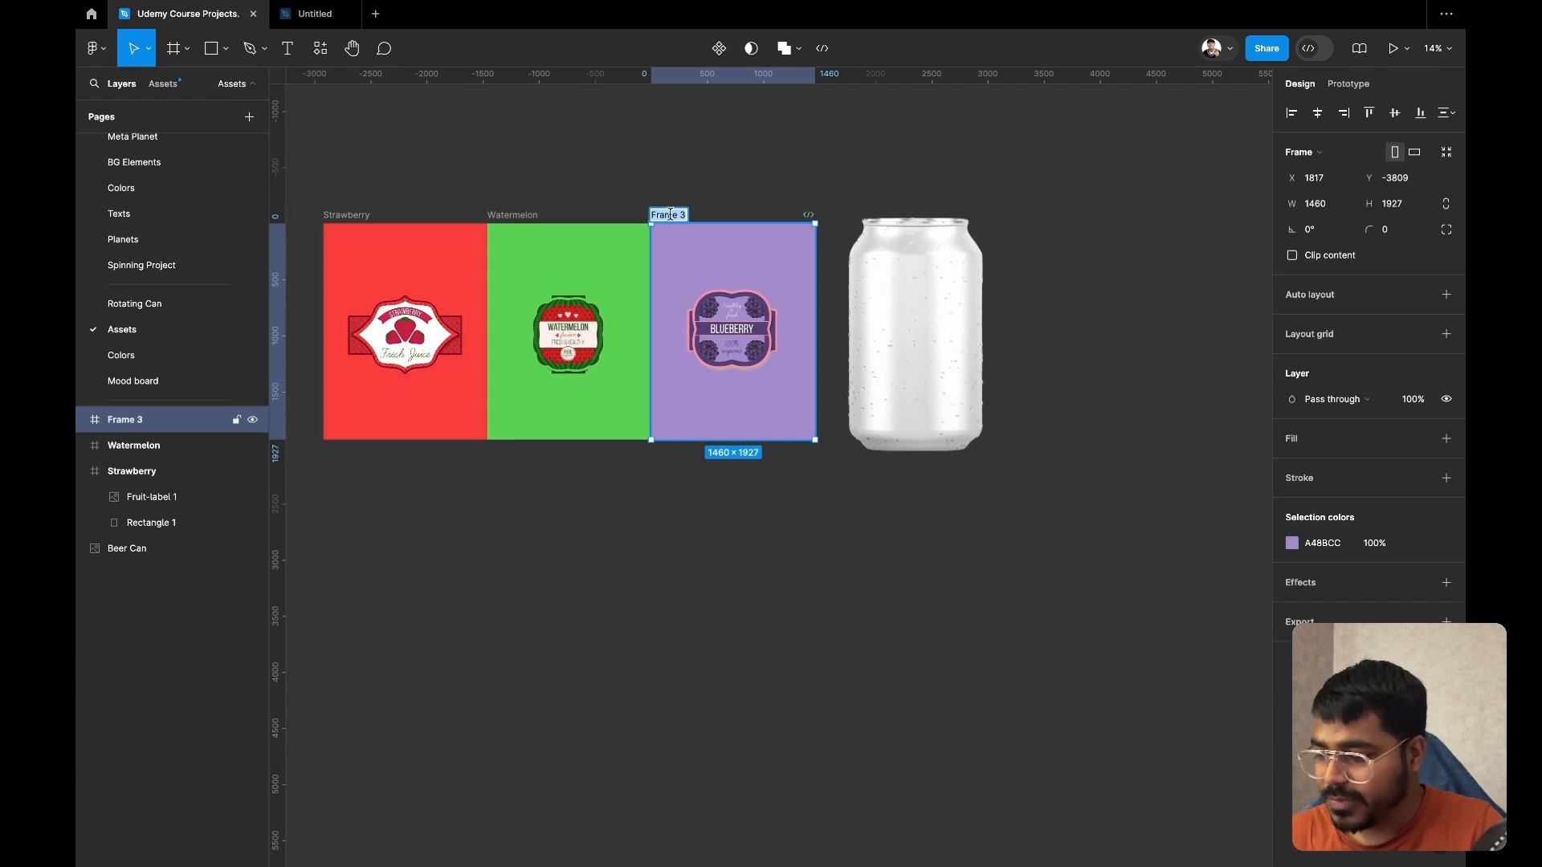
key(BackSpace)
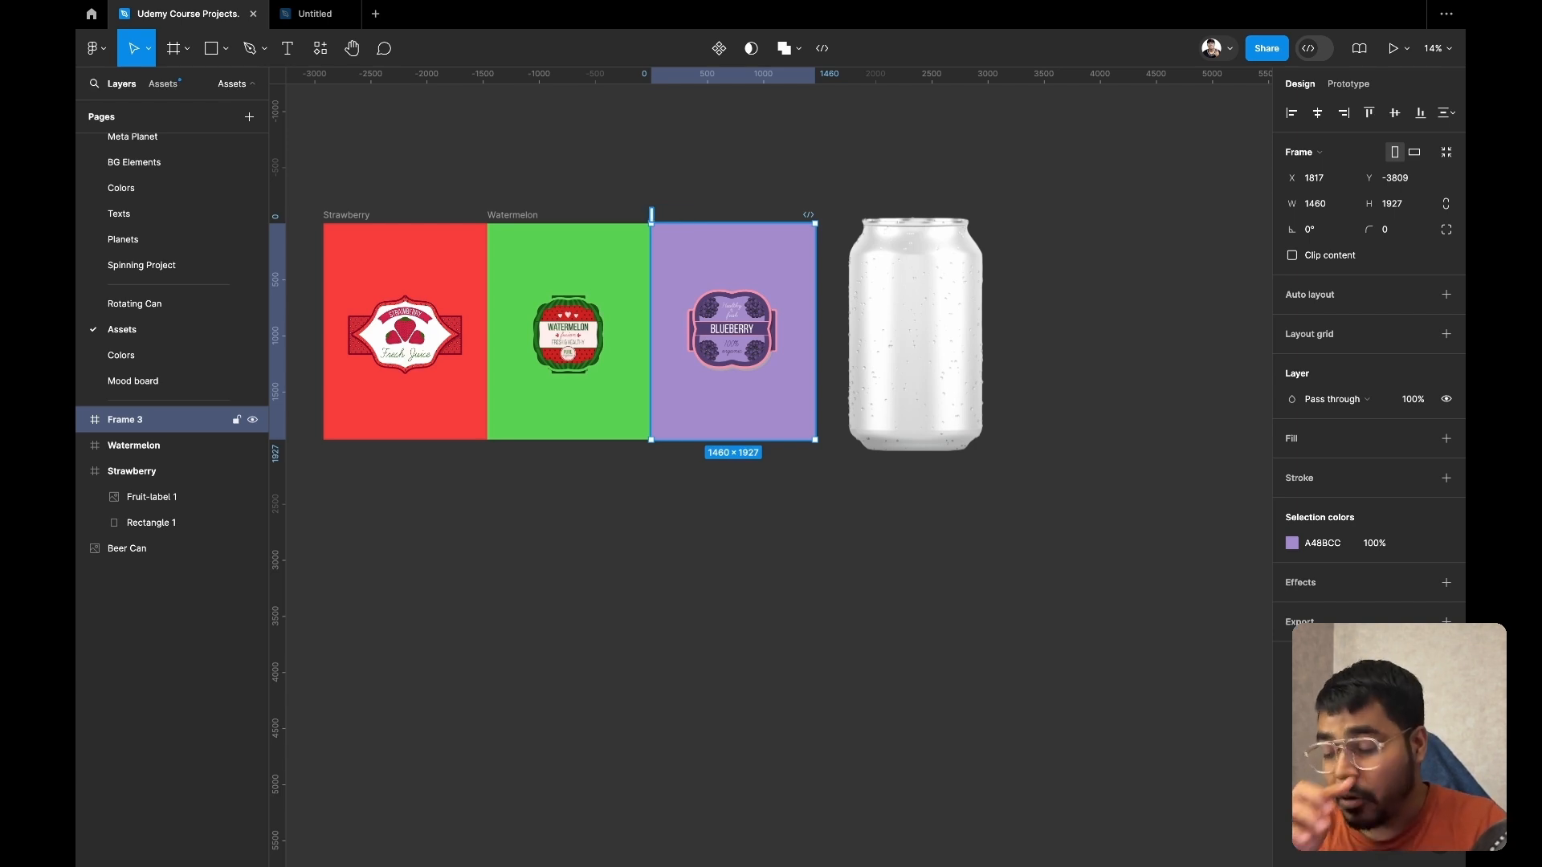
text(Blue)
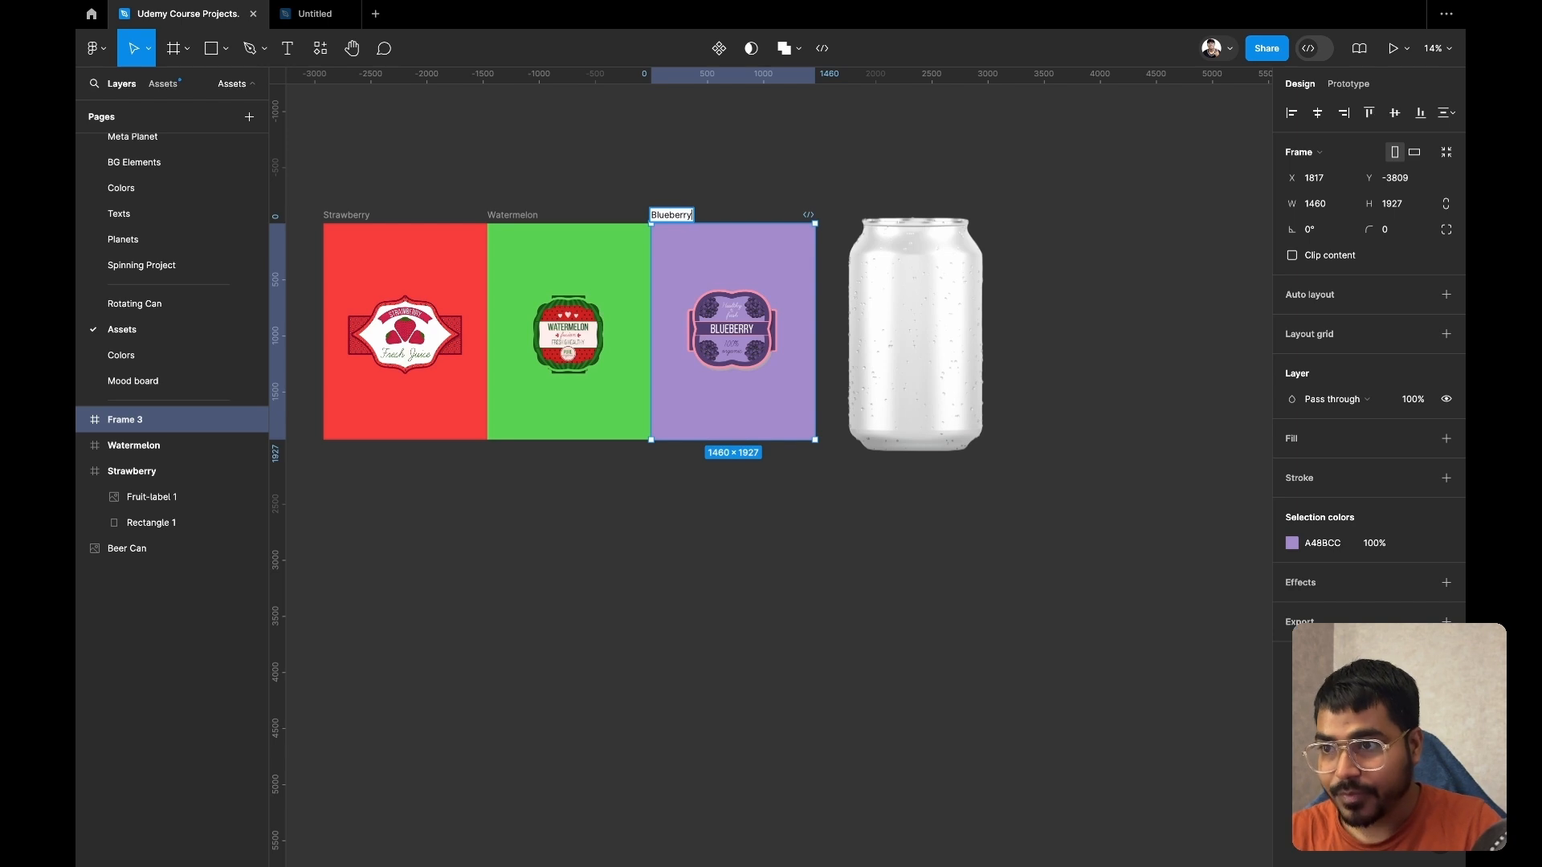
text(berry)
key(Return)
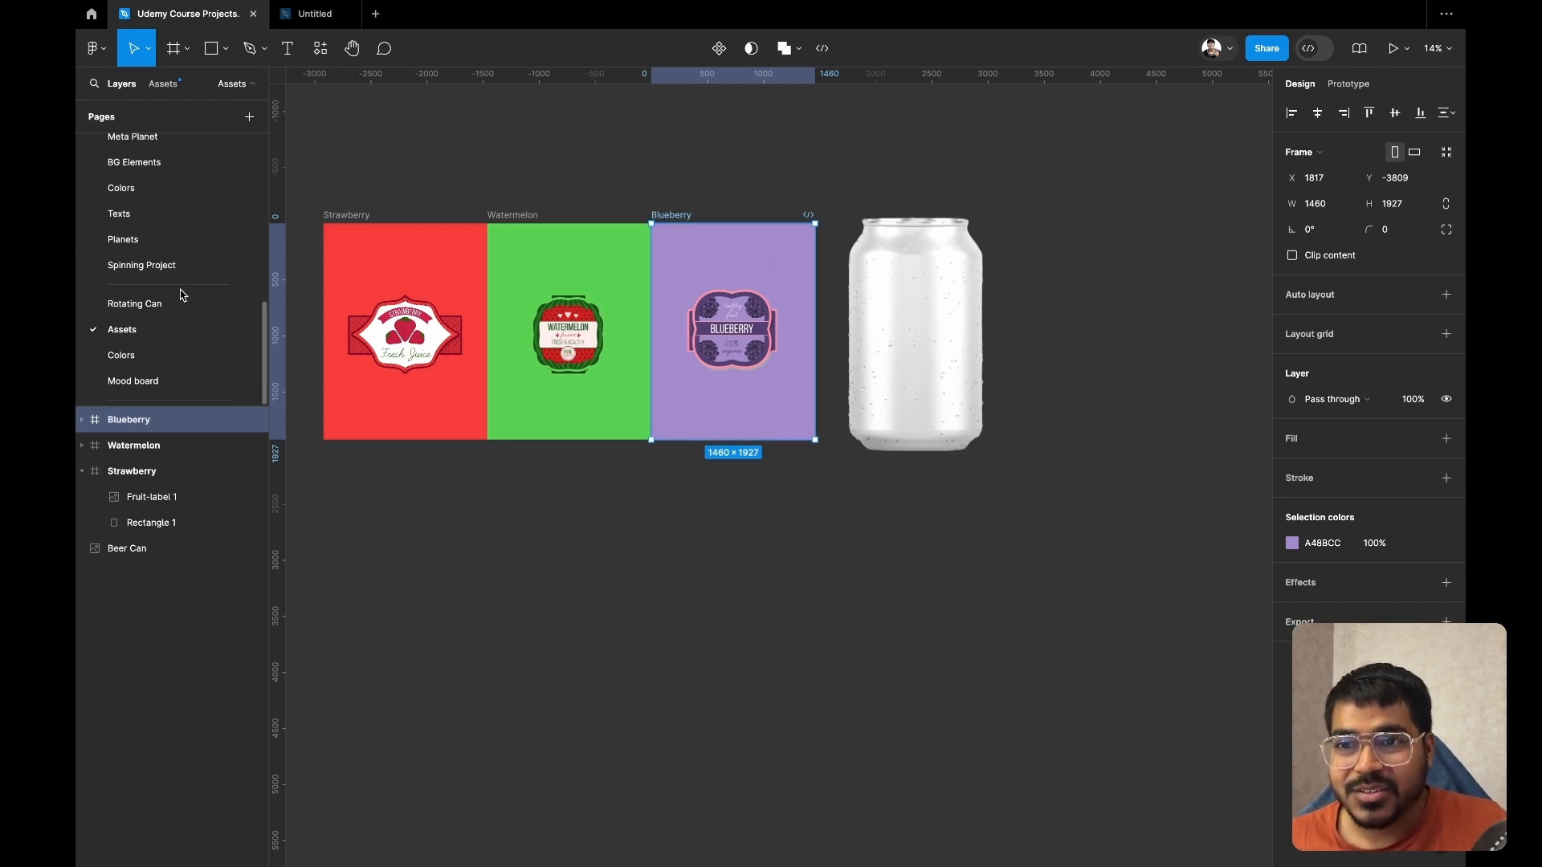
- Copy the three fruit frames and the beer can, and add a MacBook Pro 16" frame on the Rotating Can page
drag(1093, 167, 319, 492)
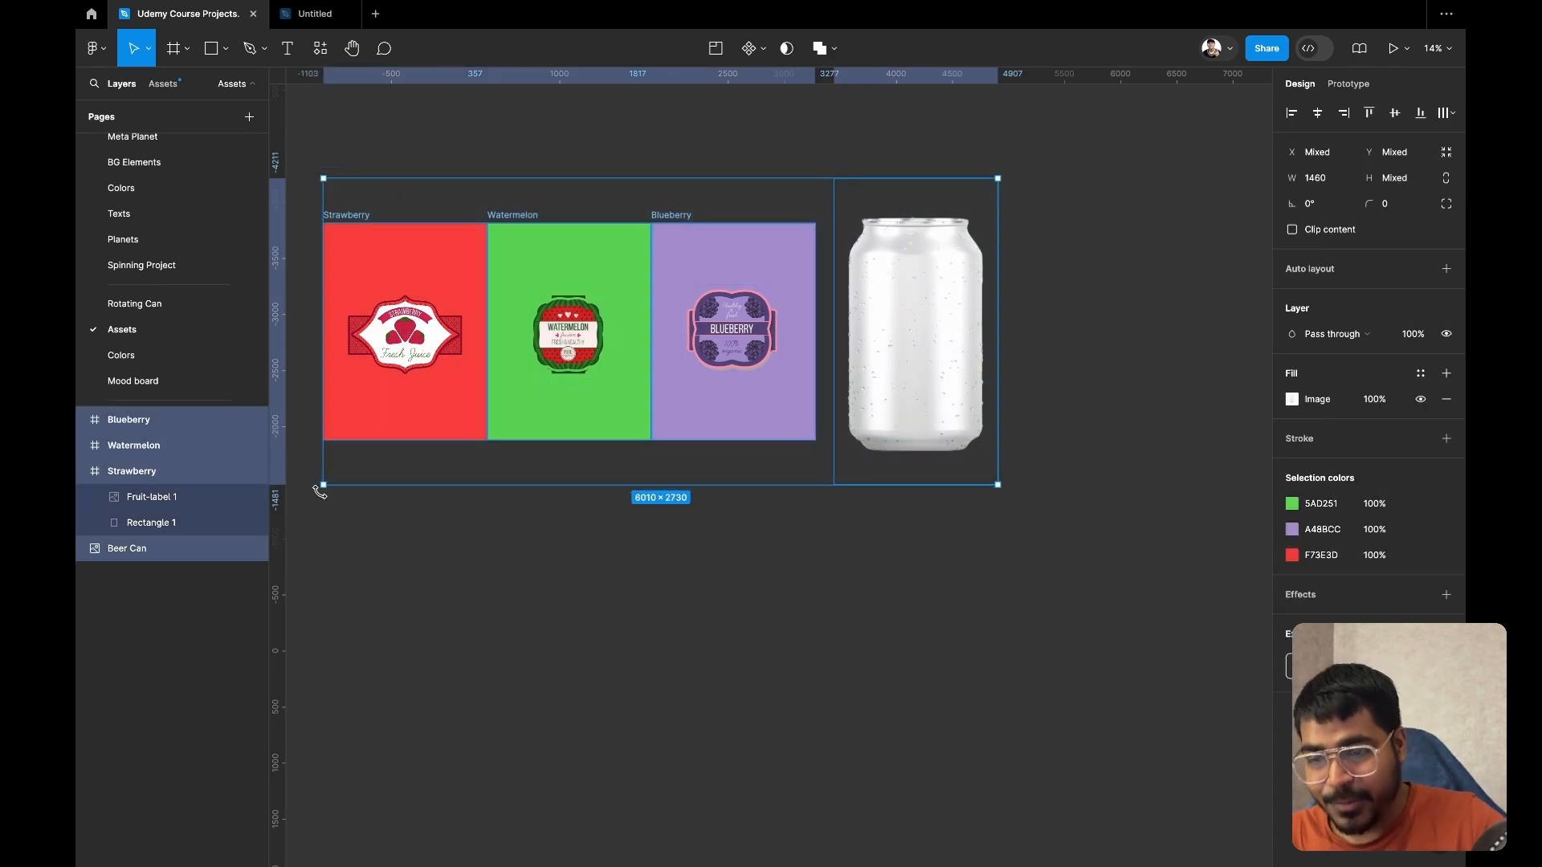
click(167, 304)
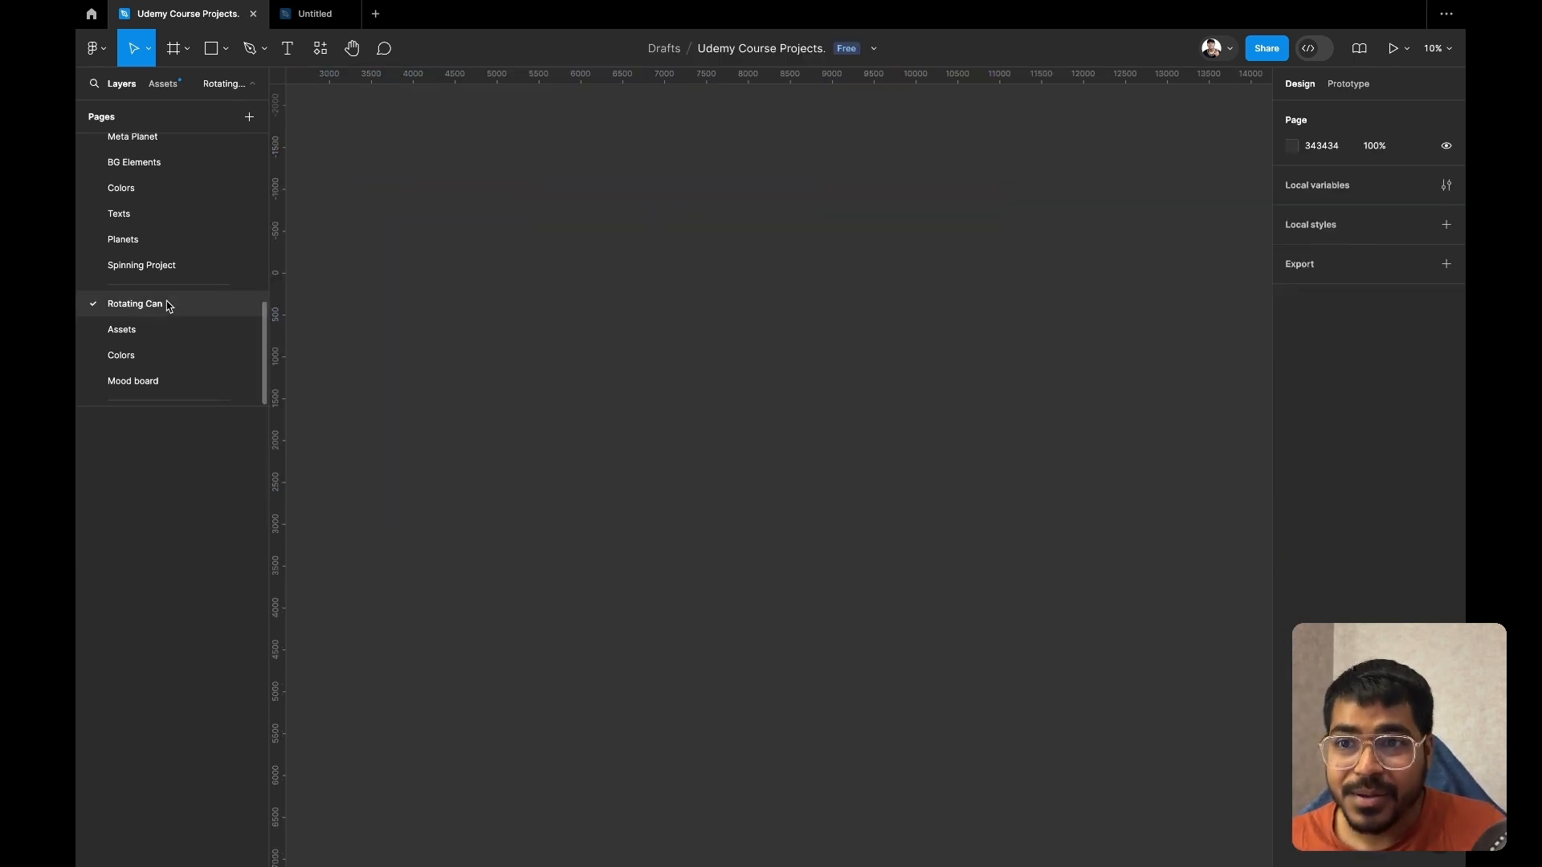
click(181, 50)
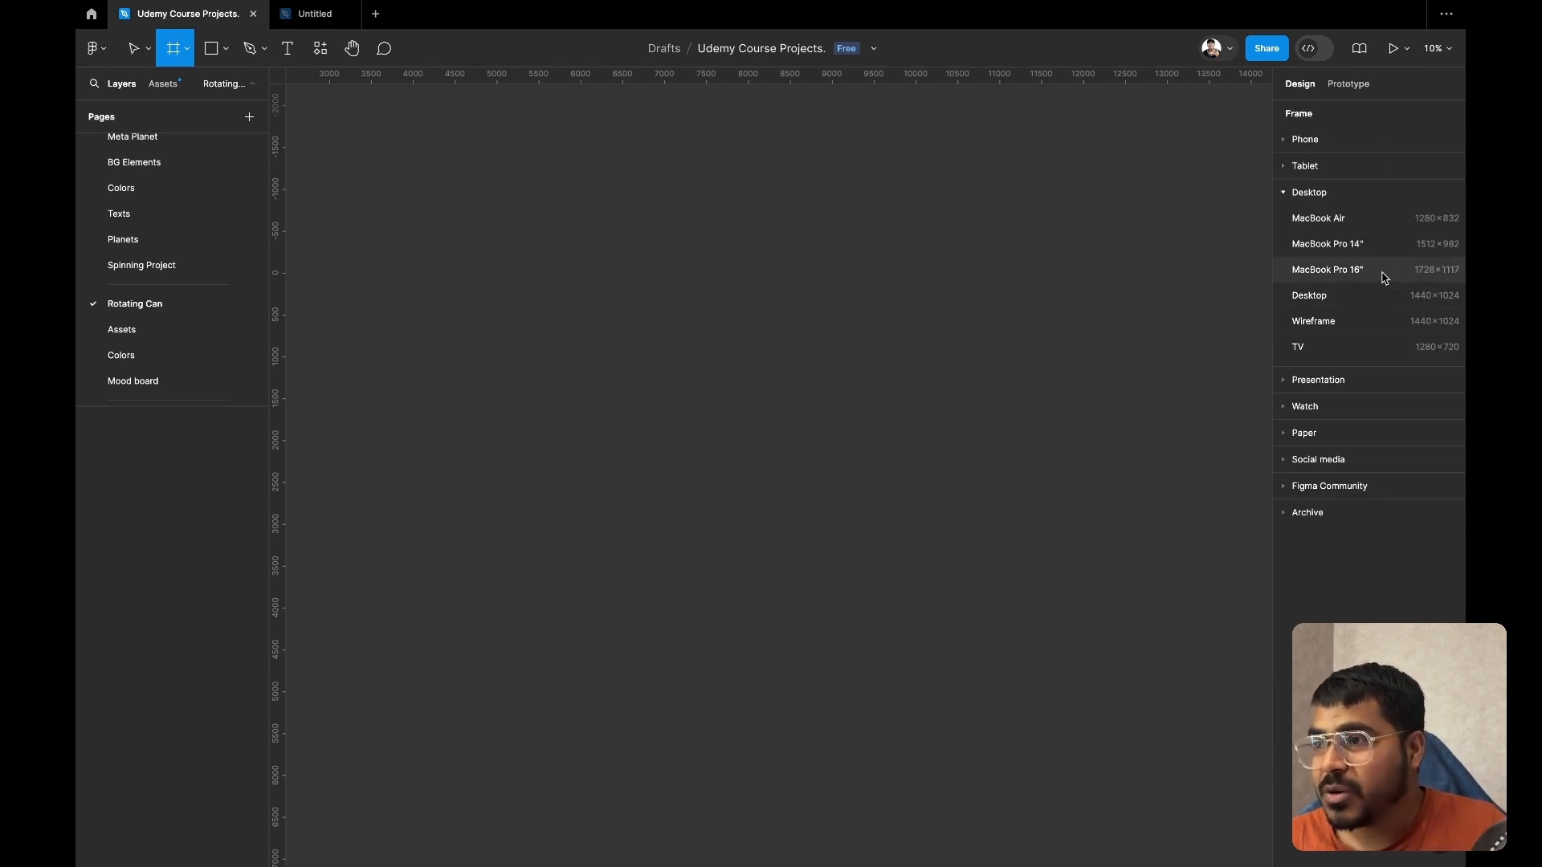
click(1327, 270)
- Round the MacBook Pro 16" frame's corners with a radius of 50
scroll(995, 393, up, 5)
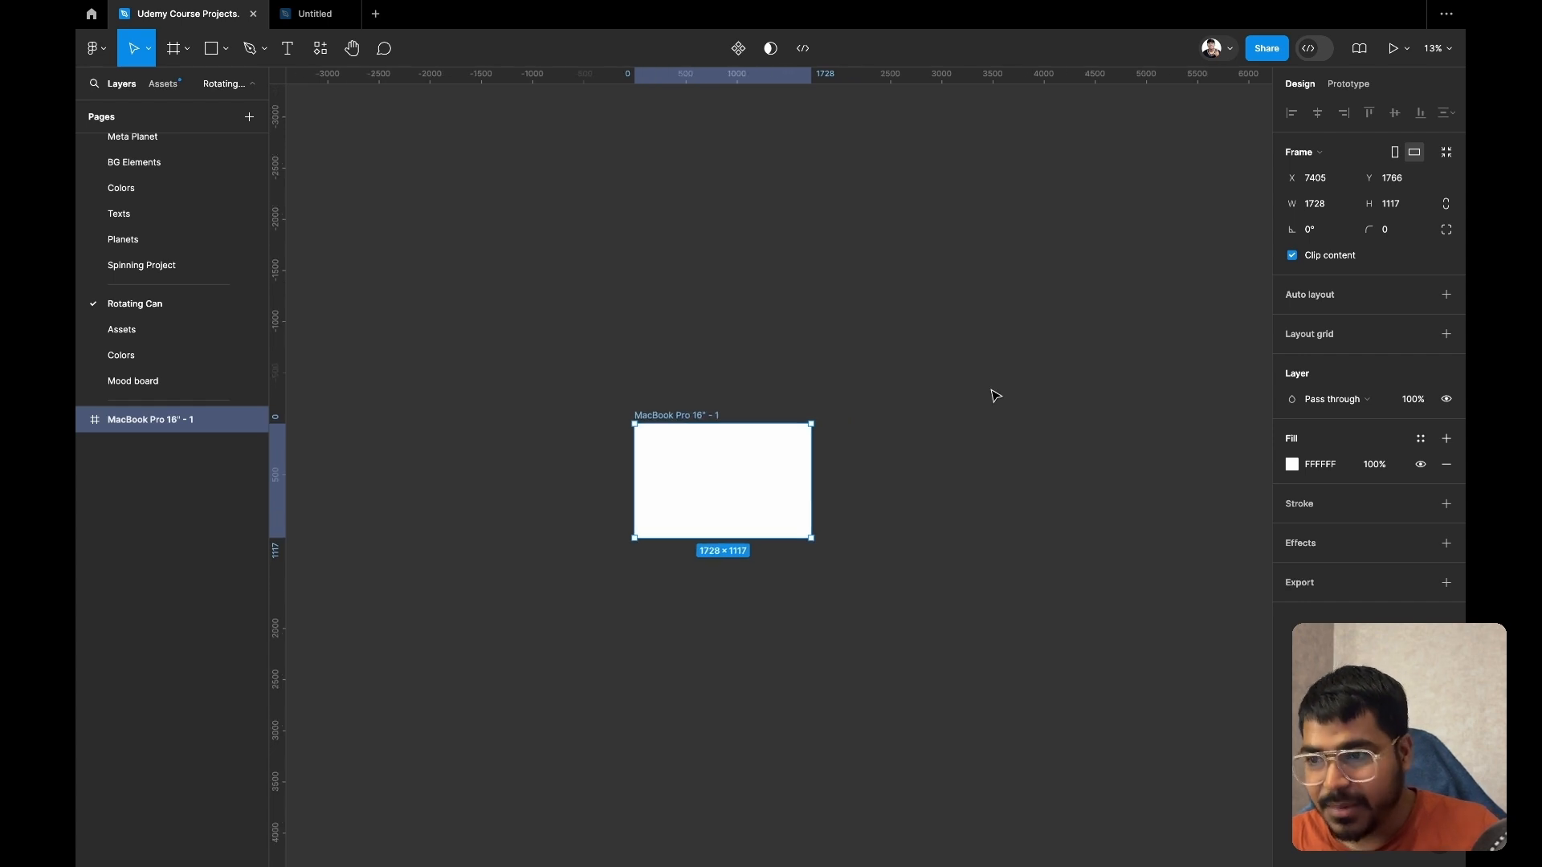
scroll(994, 393, left, 5)
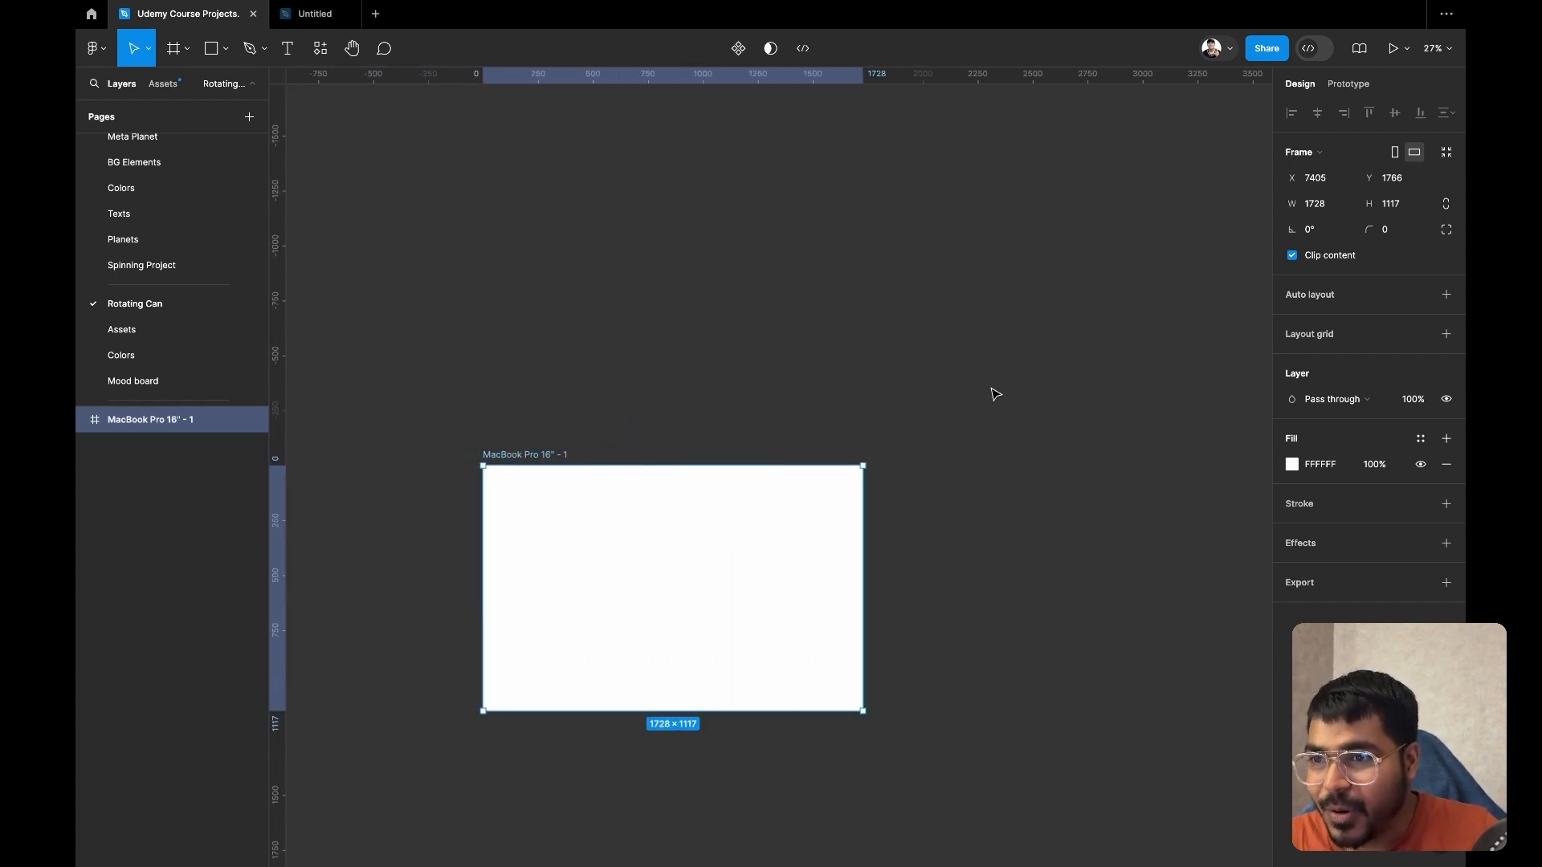
scroll(994, 394, down, 5)
click(1385, 238)
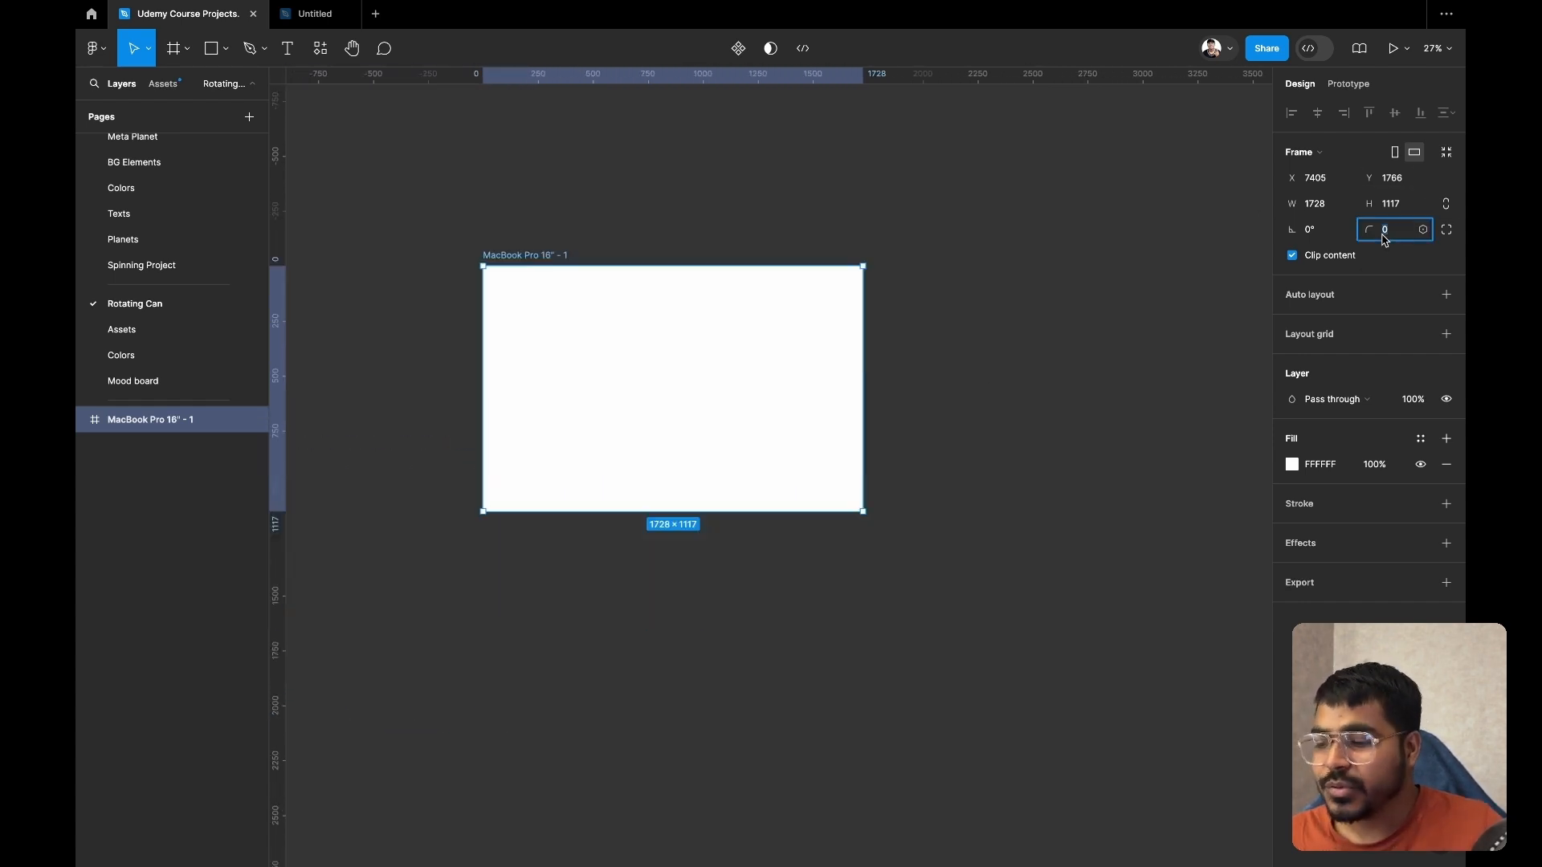
text(5)
key(Return)
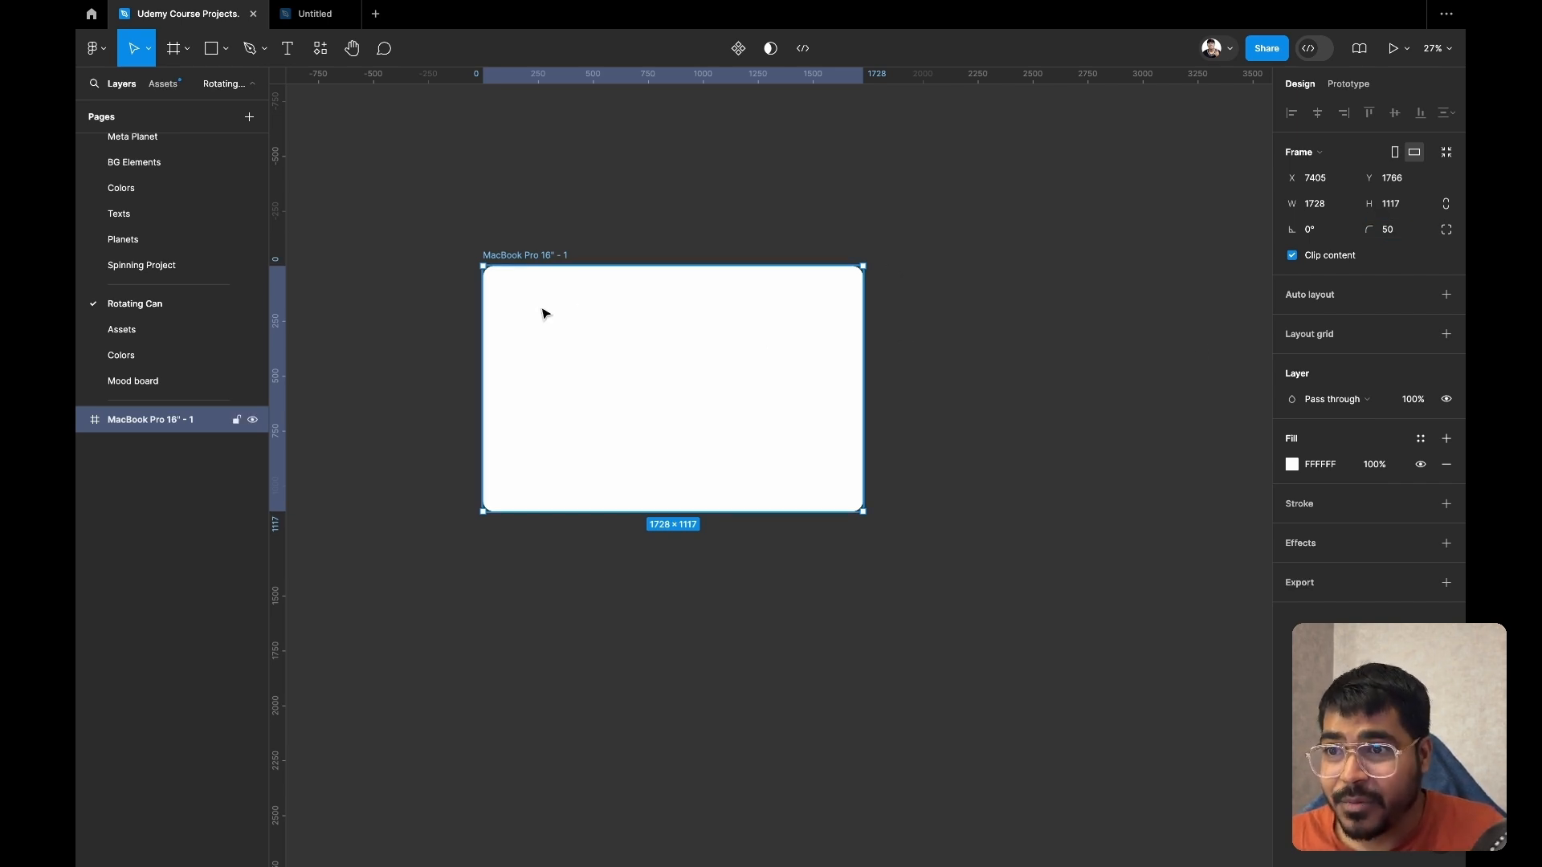
- Paste the copied fruit frames and beer can onto the page and place them below the MacBook Pro 16" frame
scroll(543, 312, left, 5)
scroll(546, 311, down, 3)
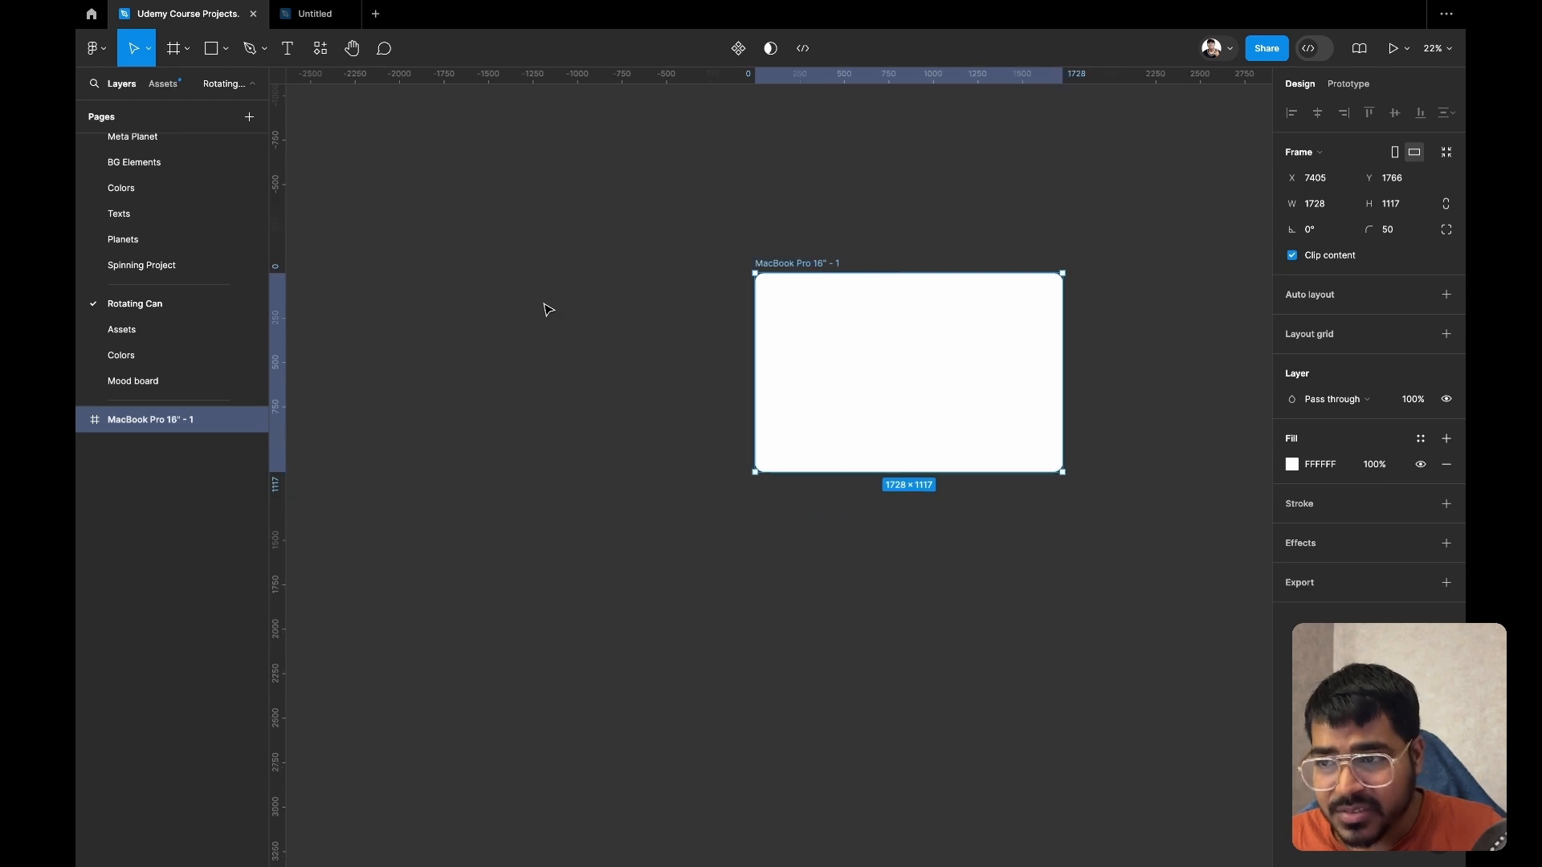
click(537, 244)
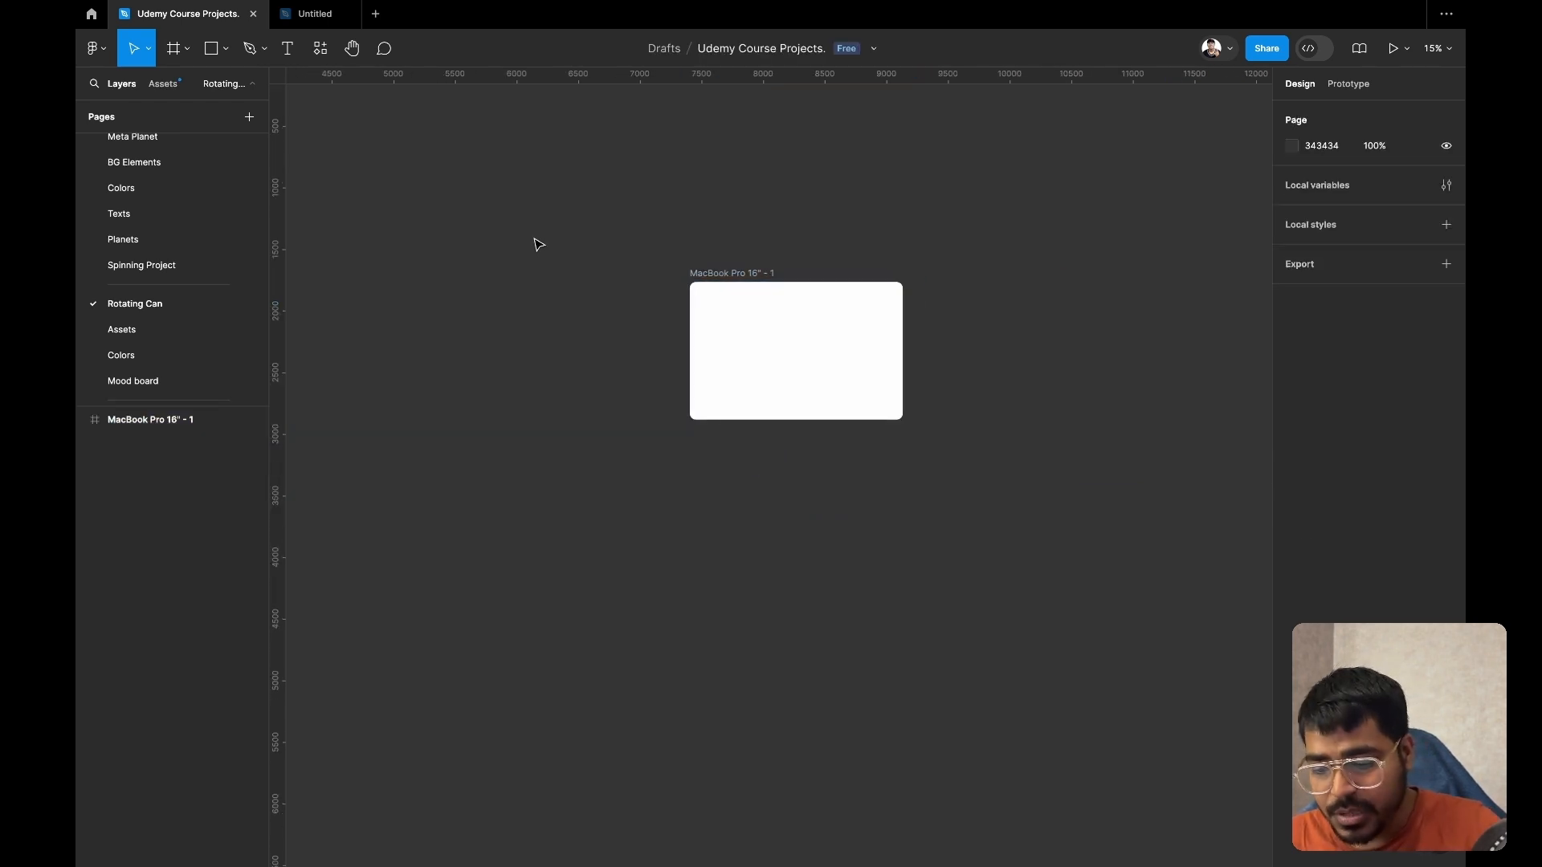
key(ctrl+v)
drag(888, 468, 874, 627)
click(1119, 397)
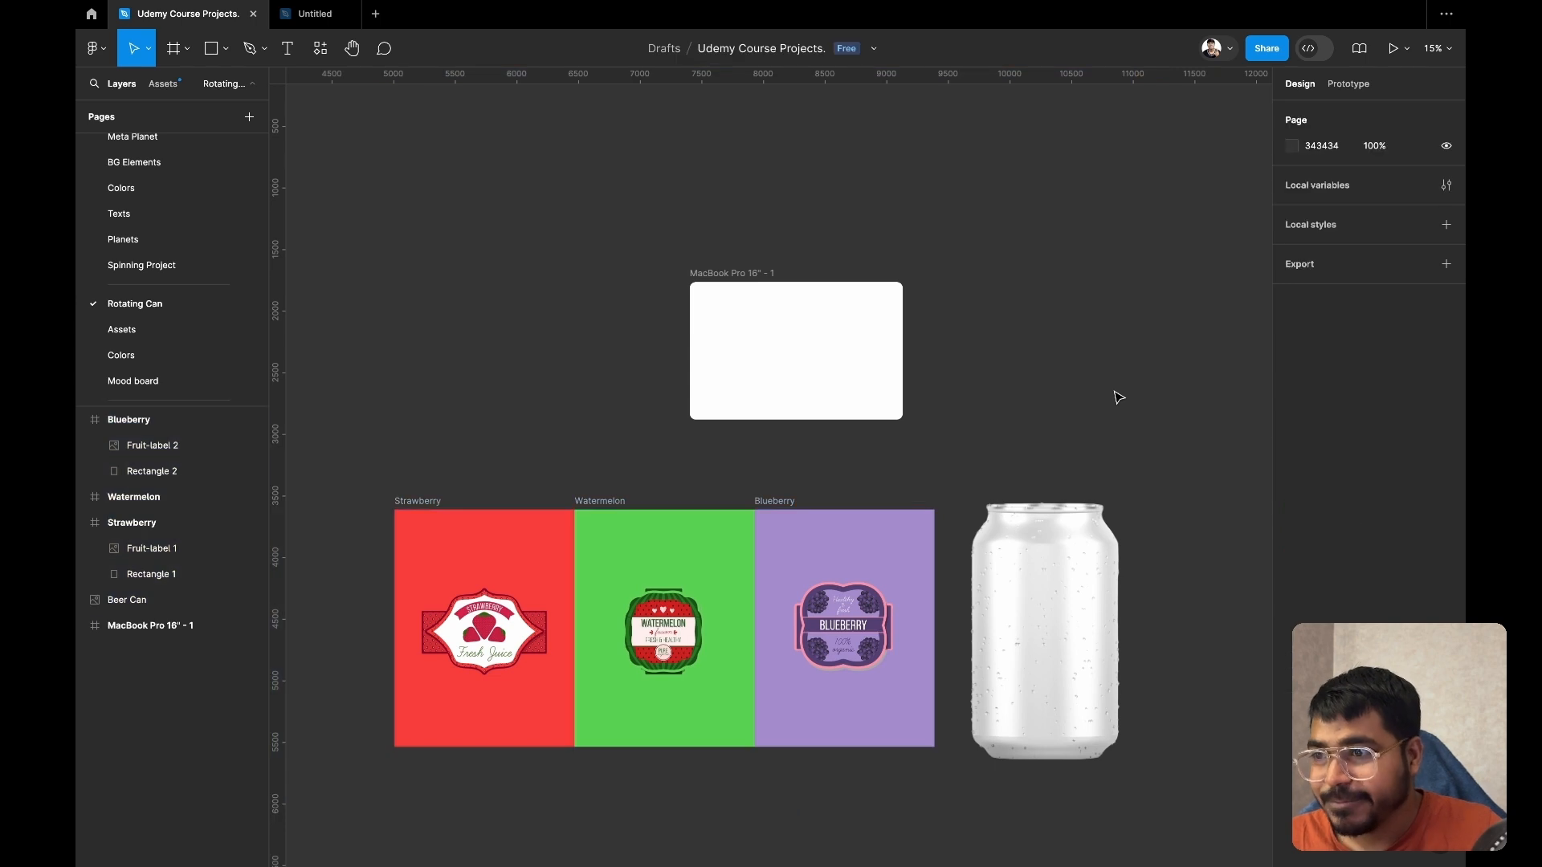
- Scale the beer can down to about 541 × 1012 and centre it inside the MacBook Pro 16" frame
click(1102, 640)
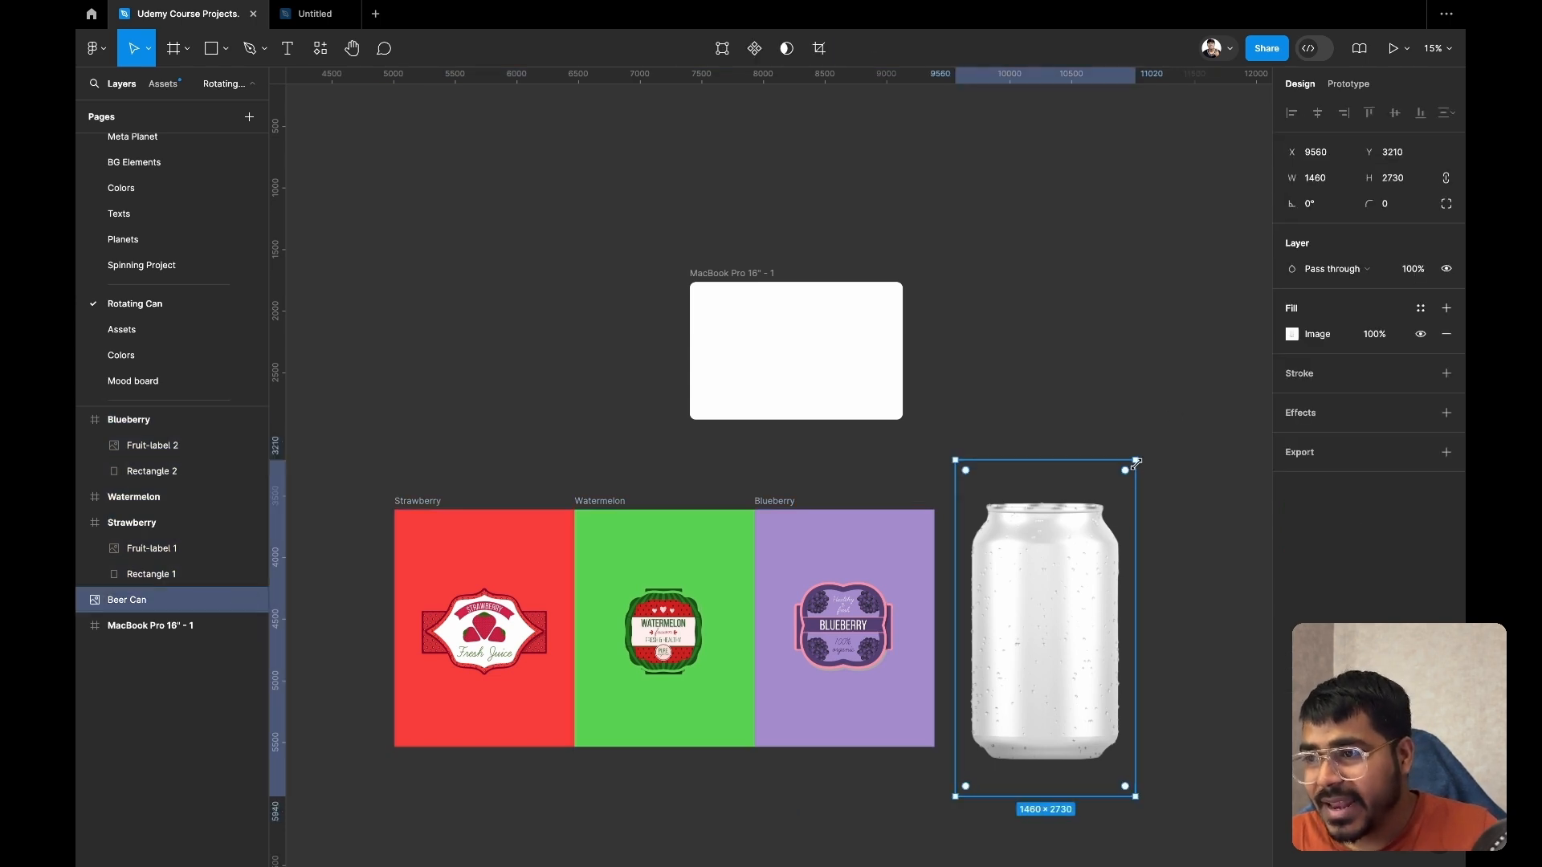
key(k)
drag(1135, 461, 1022, 671)
drag(988, 747, 794, 367)
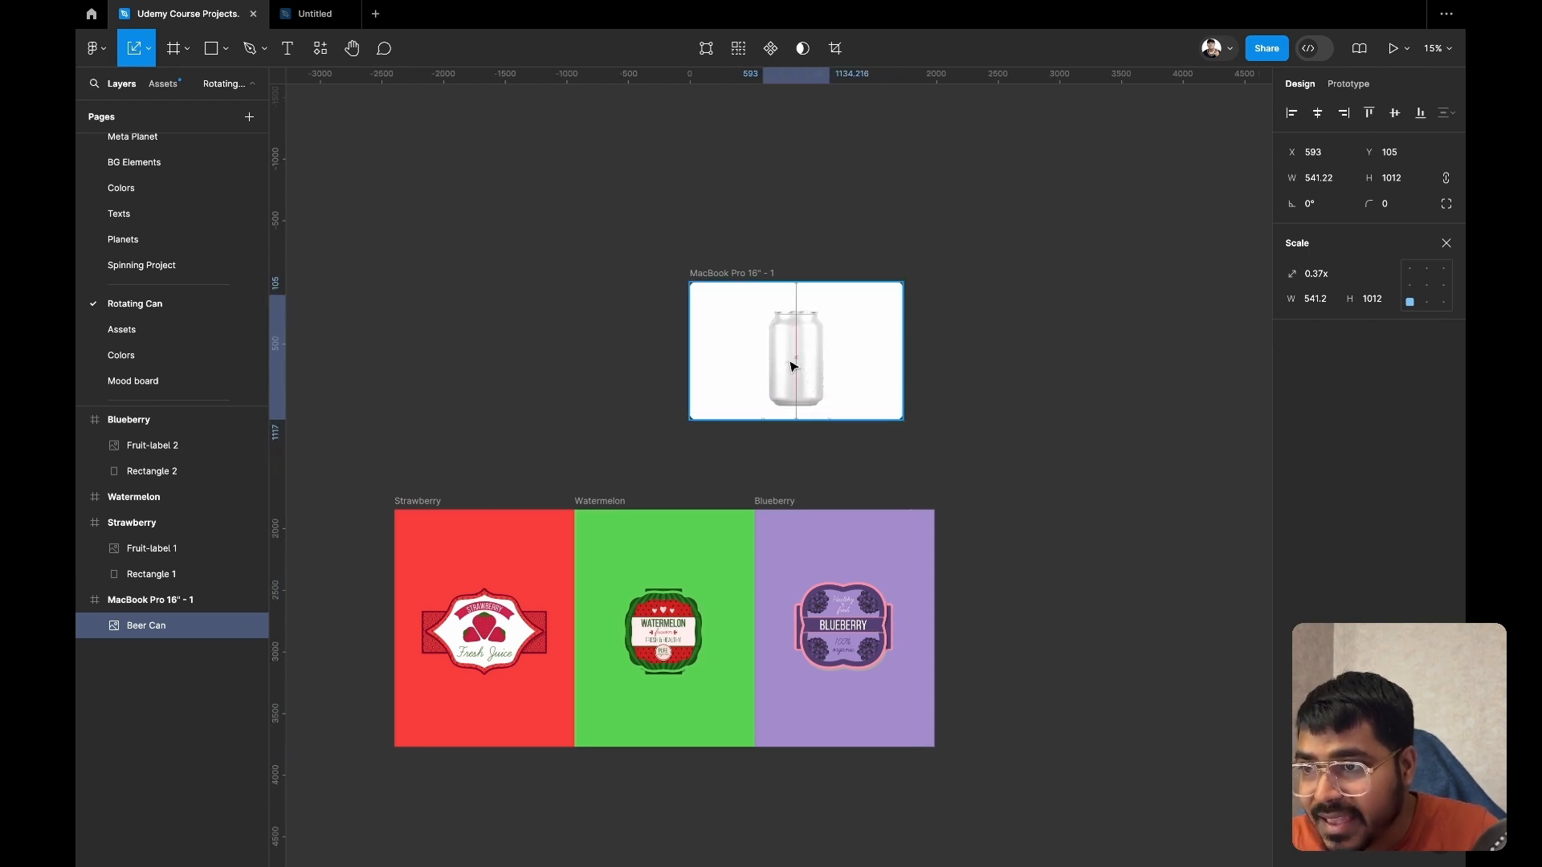
click(726, 274)
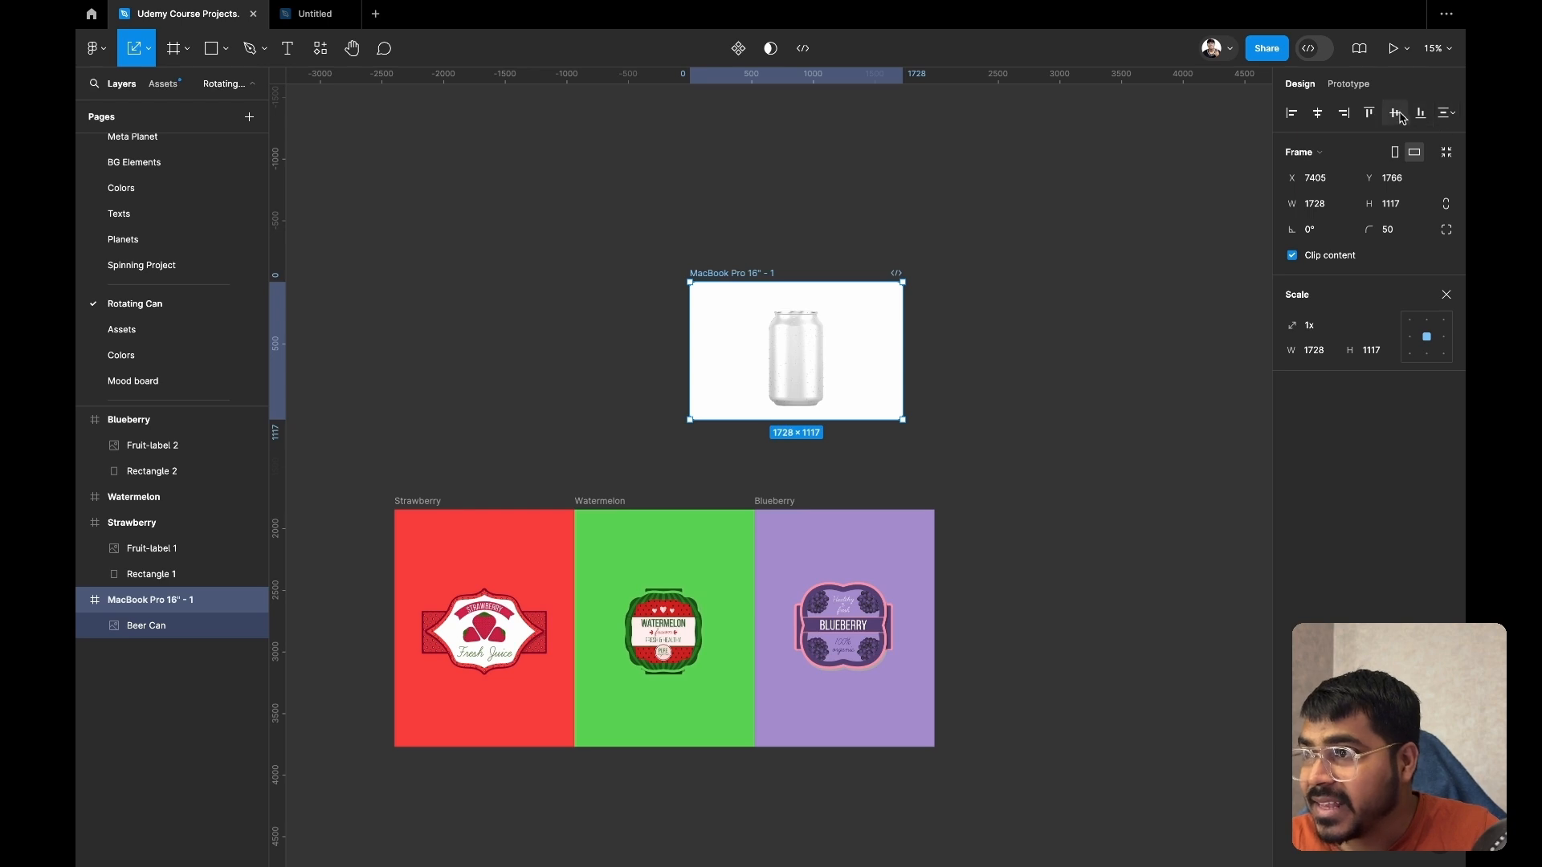
click(1394, 114)
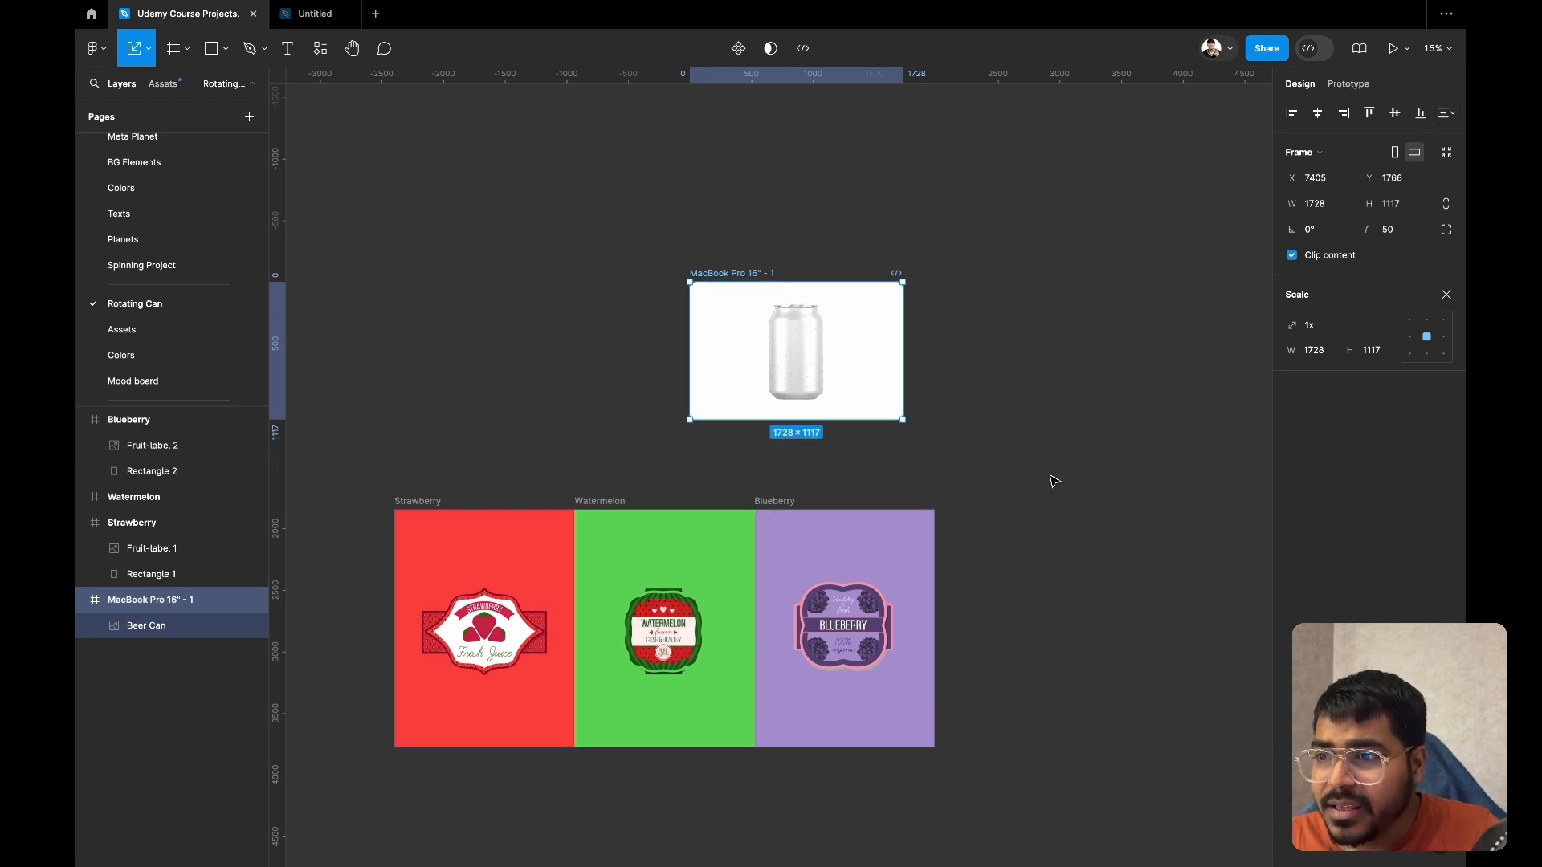
- Collapse the Strawberry, Watermelon and Blueberry layers and wrap the three frames together in one new frame
drag(1050, 475, 383, 798)
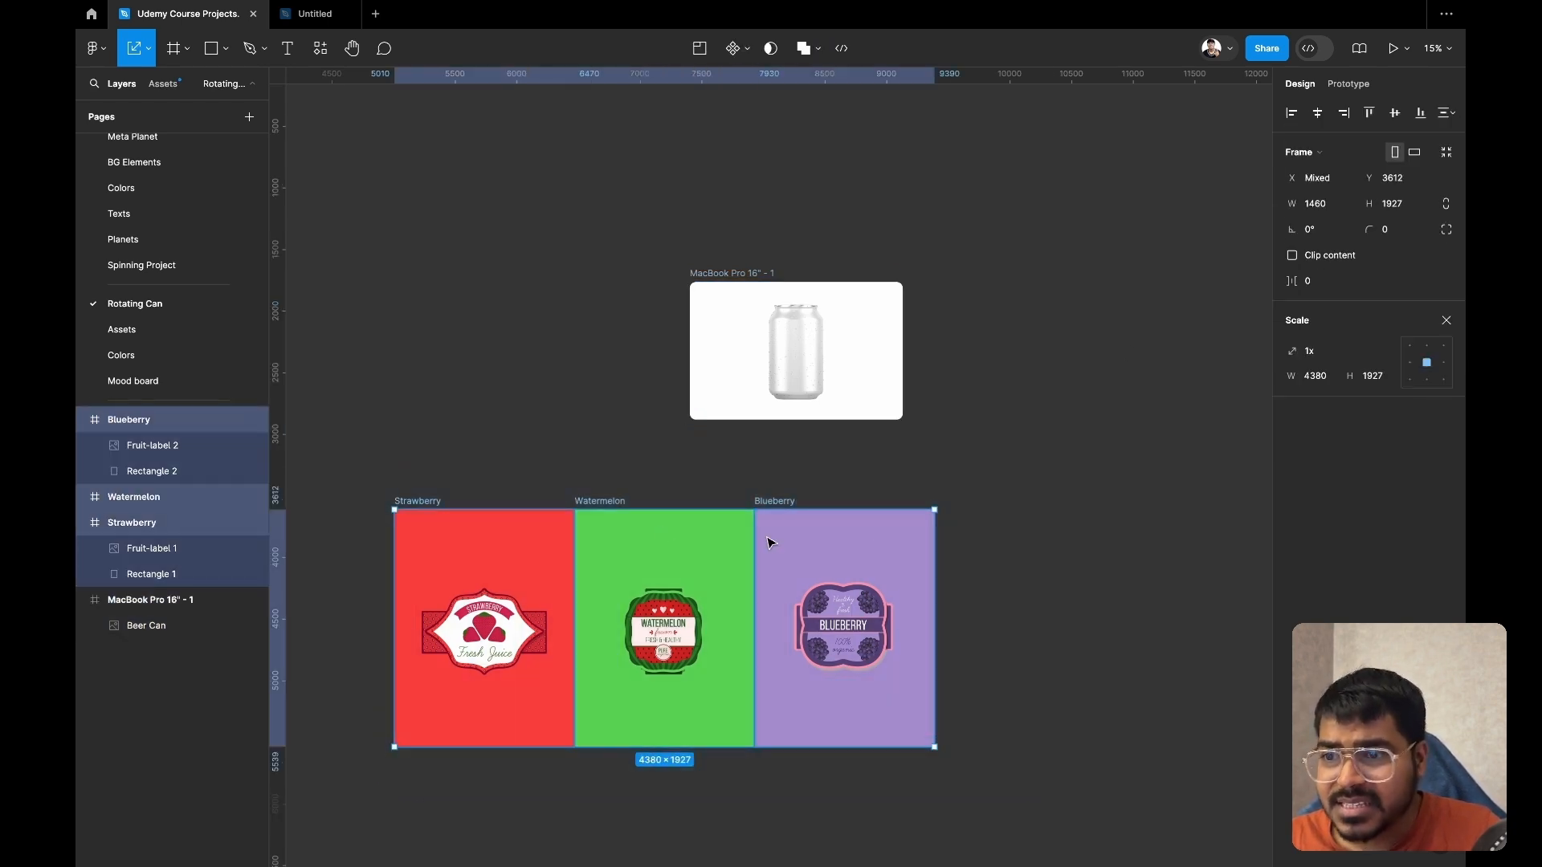
drag(1103, 459, 388, 765)
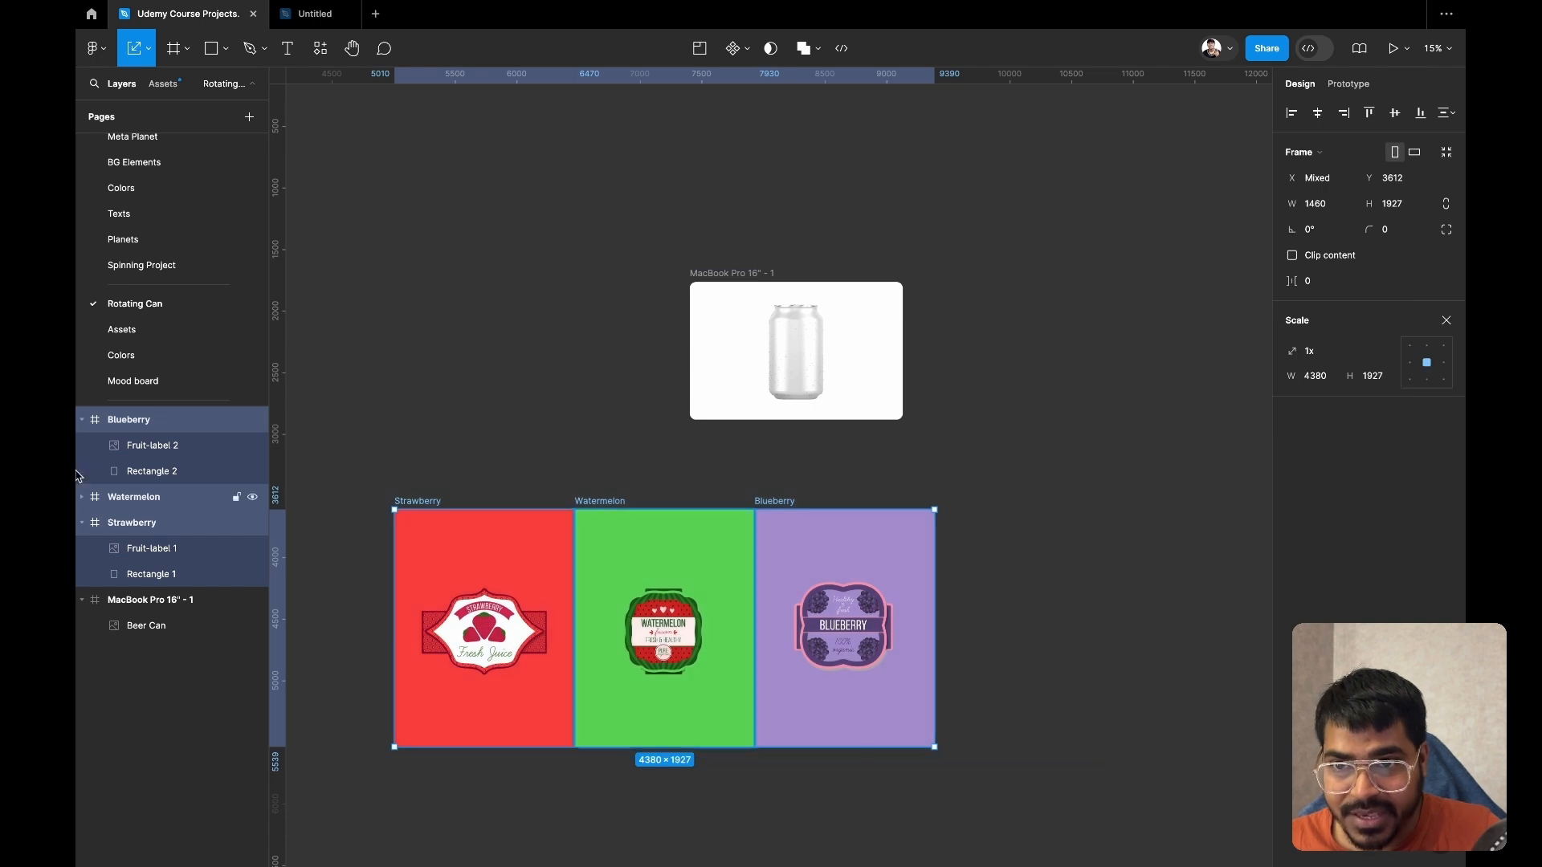
click(81, 419)
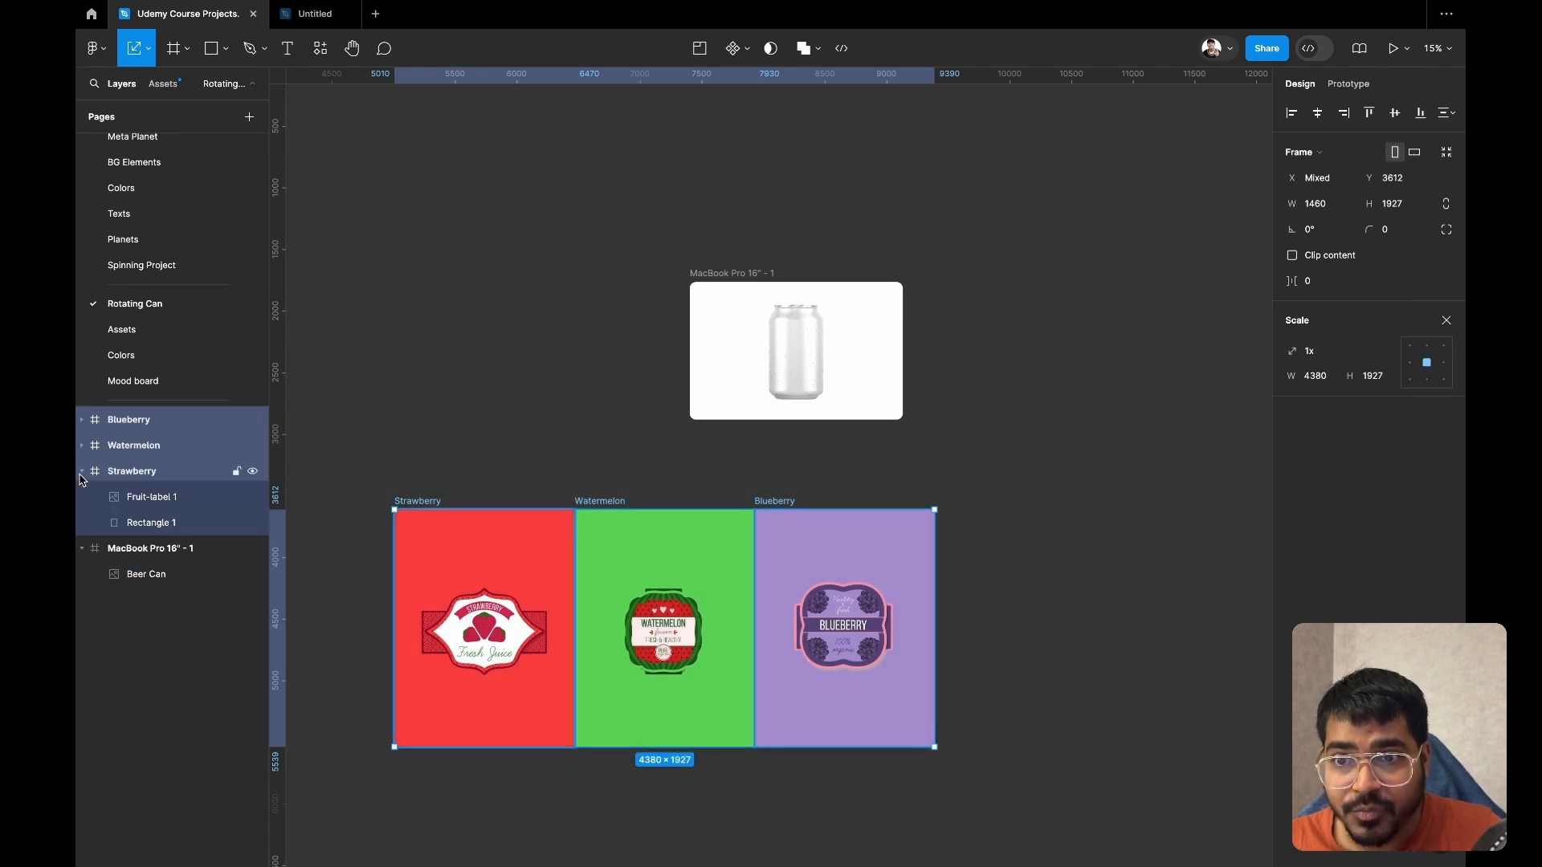
click(81, 470)
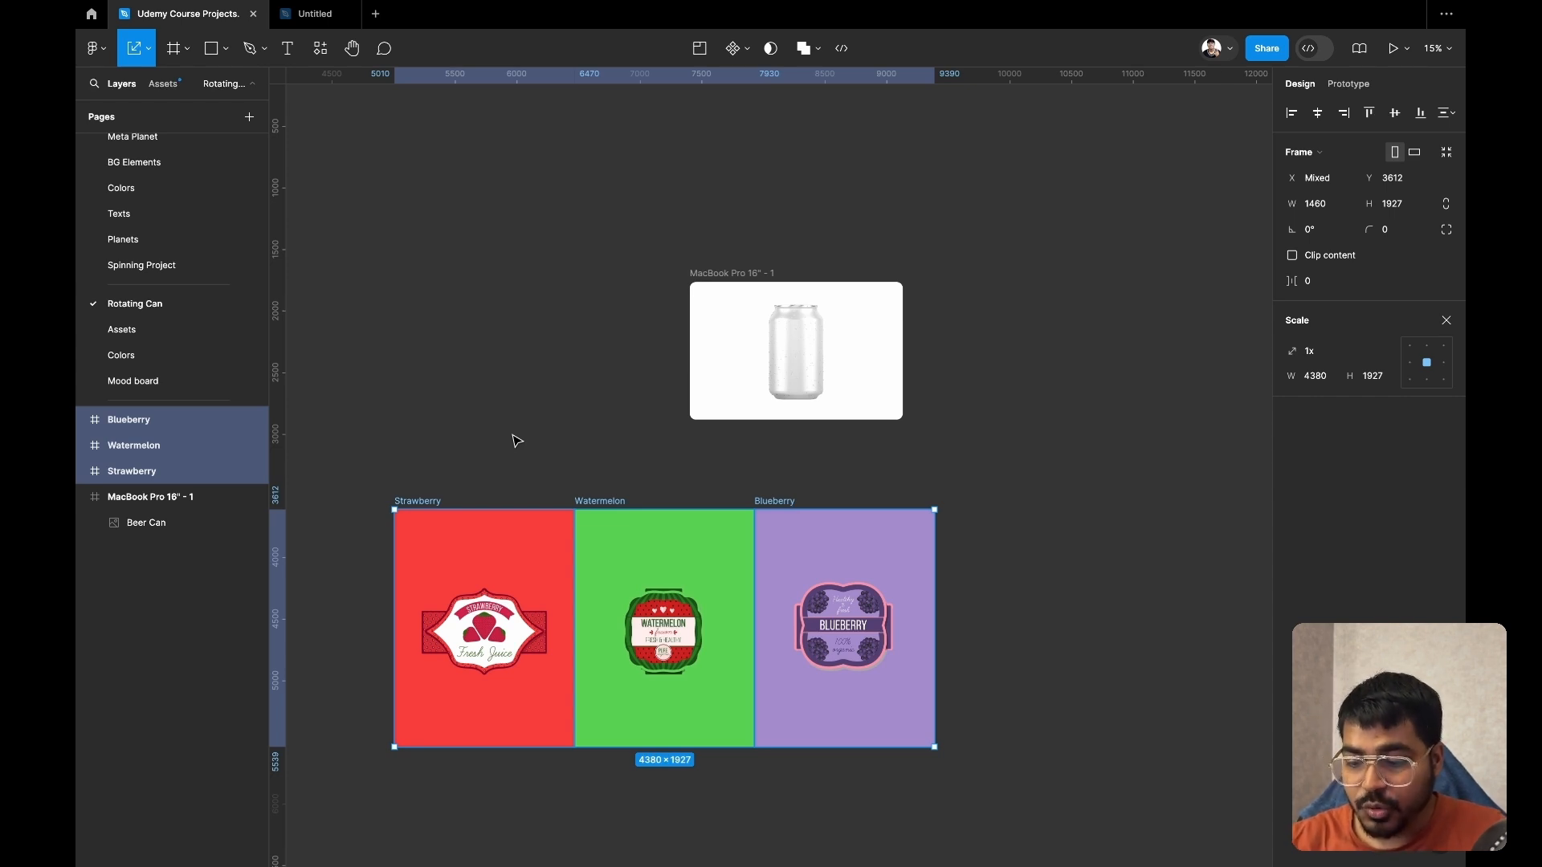
key(ctrl+alt+g)
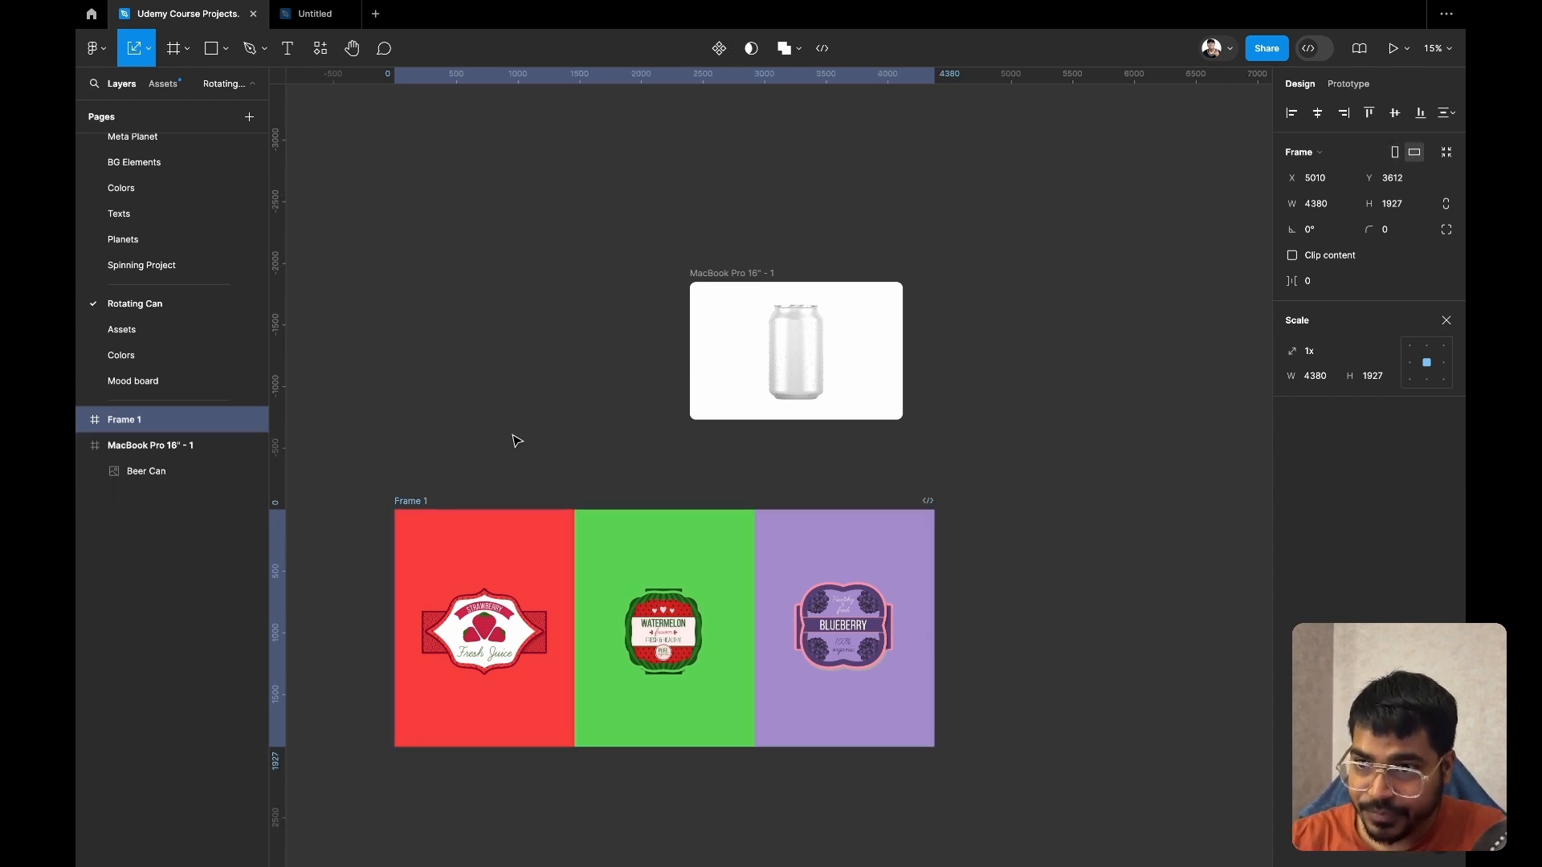
- Rename the frame wrapping the three fruit labels as Labels
double_click(412, 501)
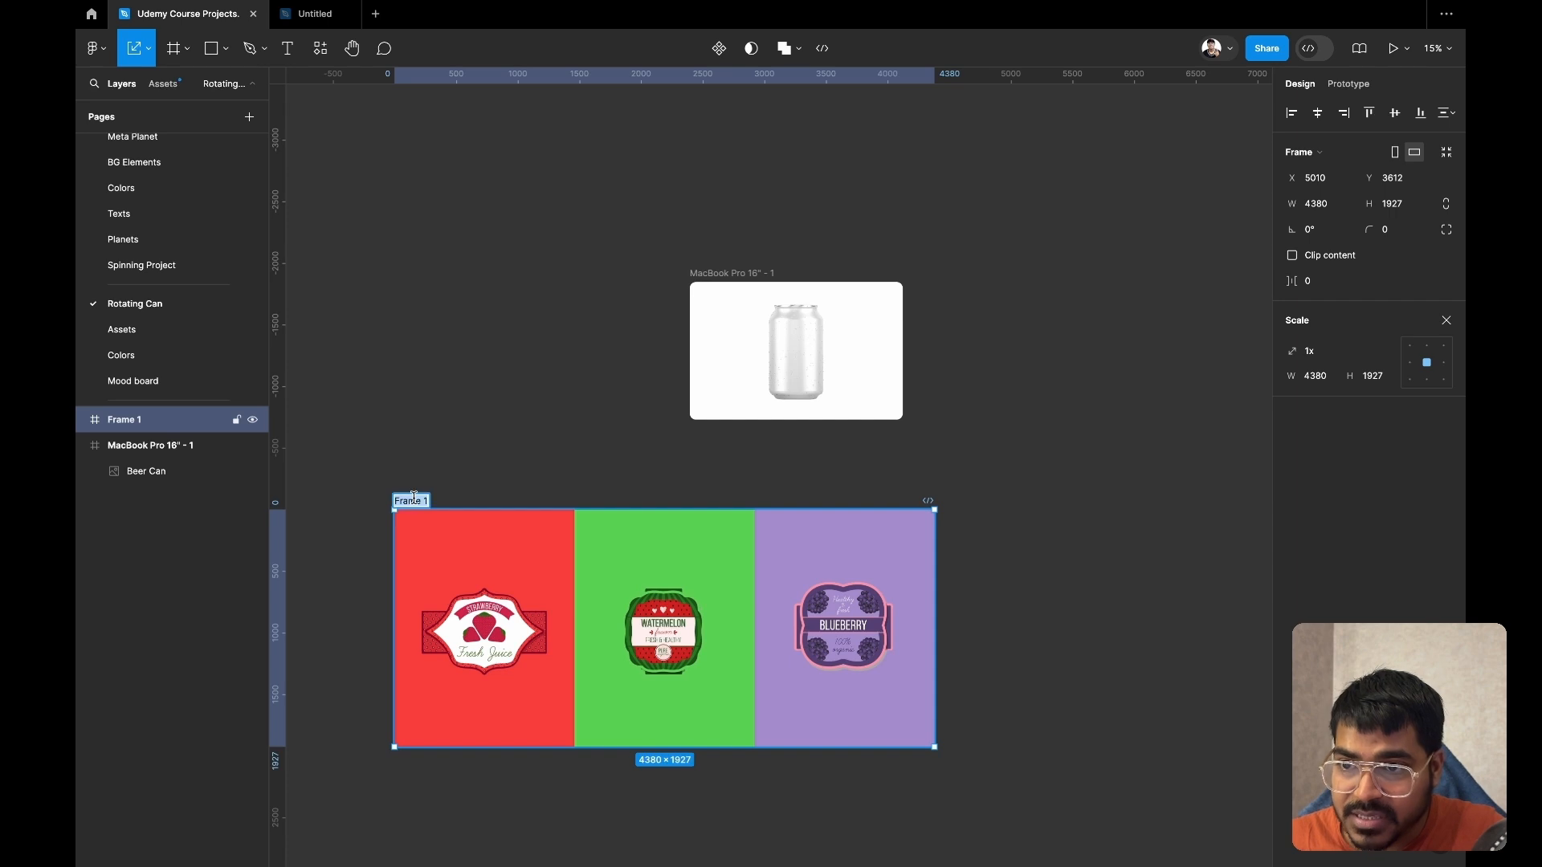
key(BackSpace)
text(La)
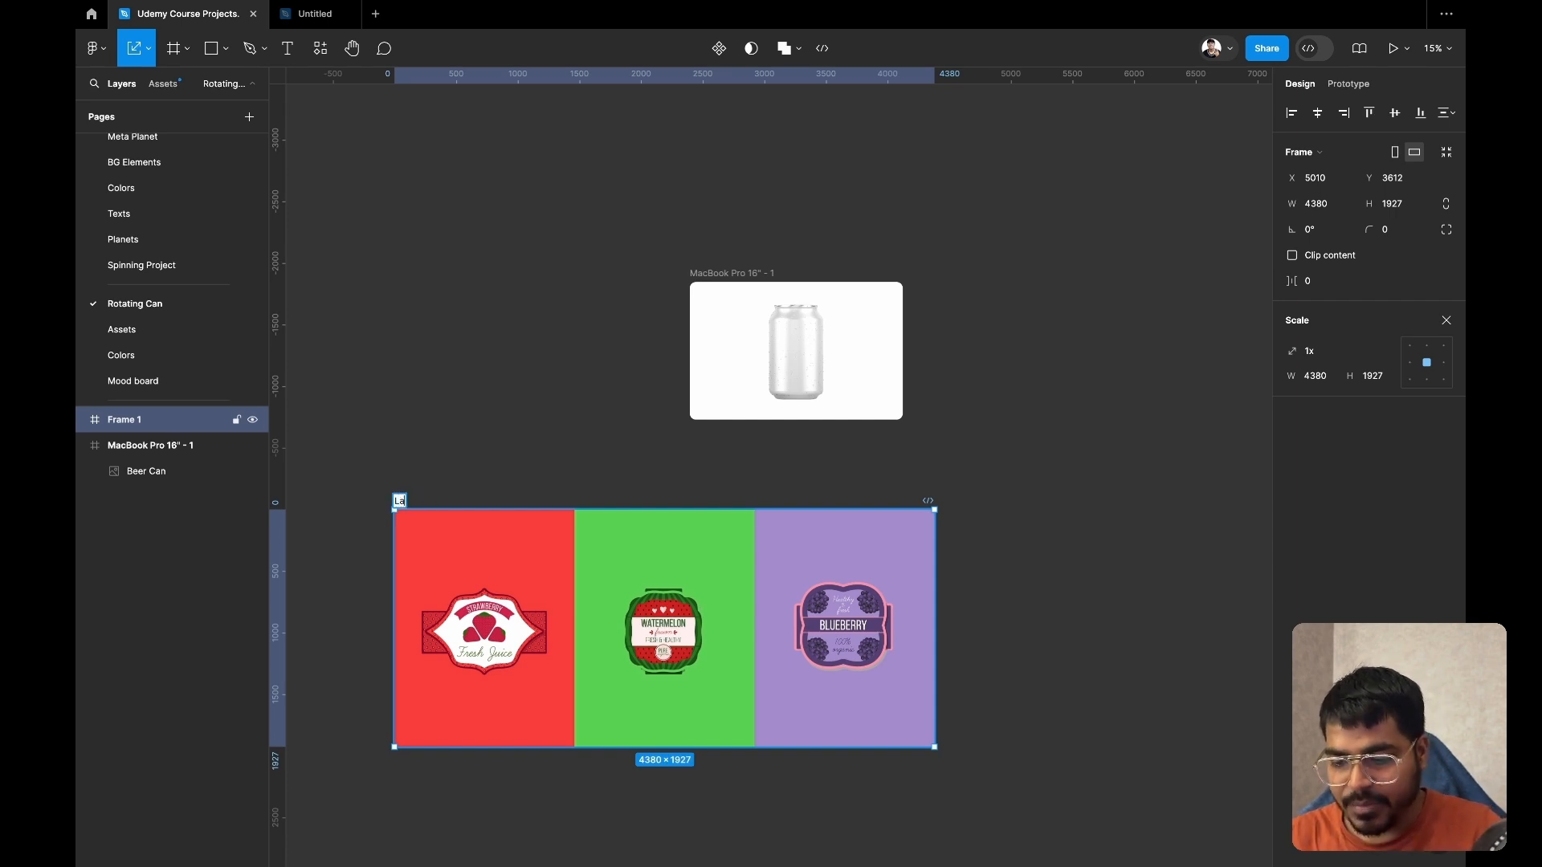
text(bels)
key(Return)
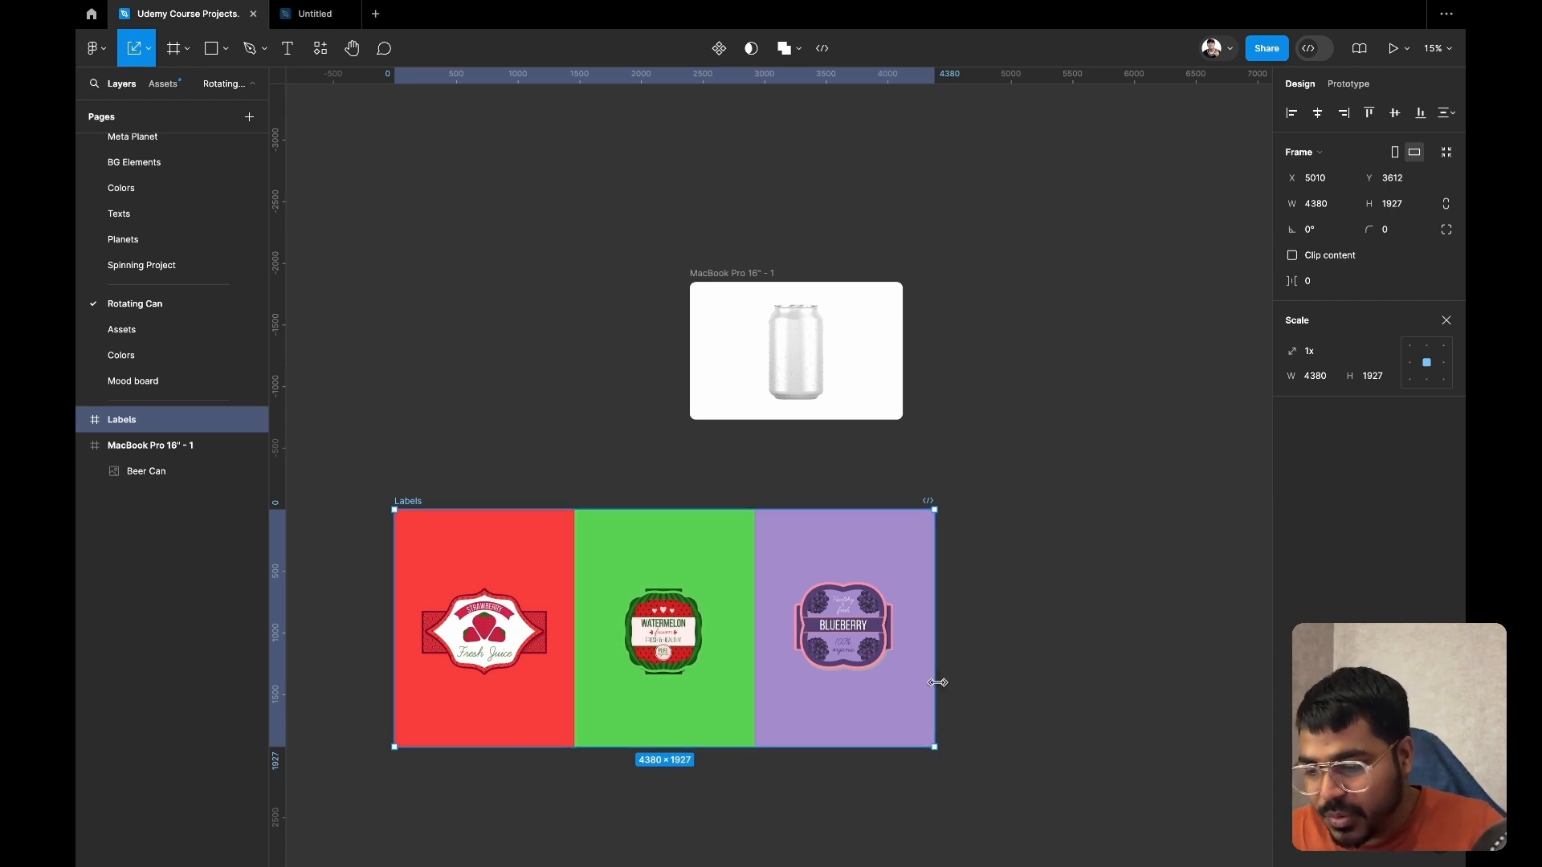
- Narrow the Labels frame to 1460 wide so it spans only the strawberry section, and enable content clipping
key(v)
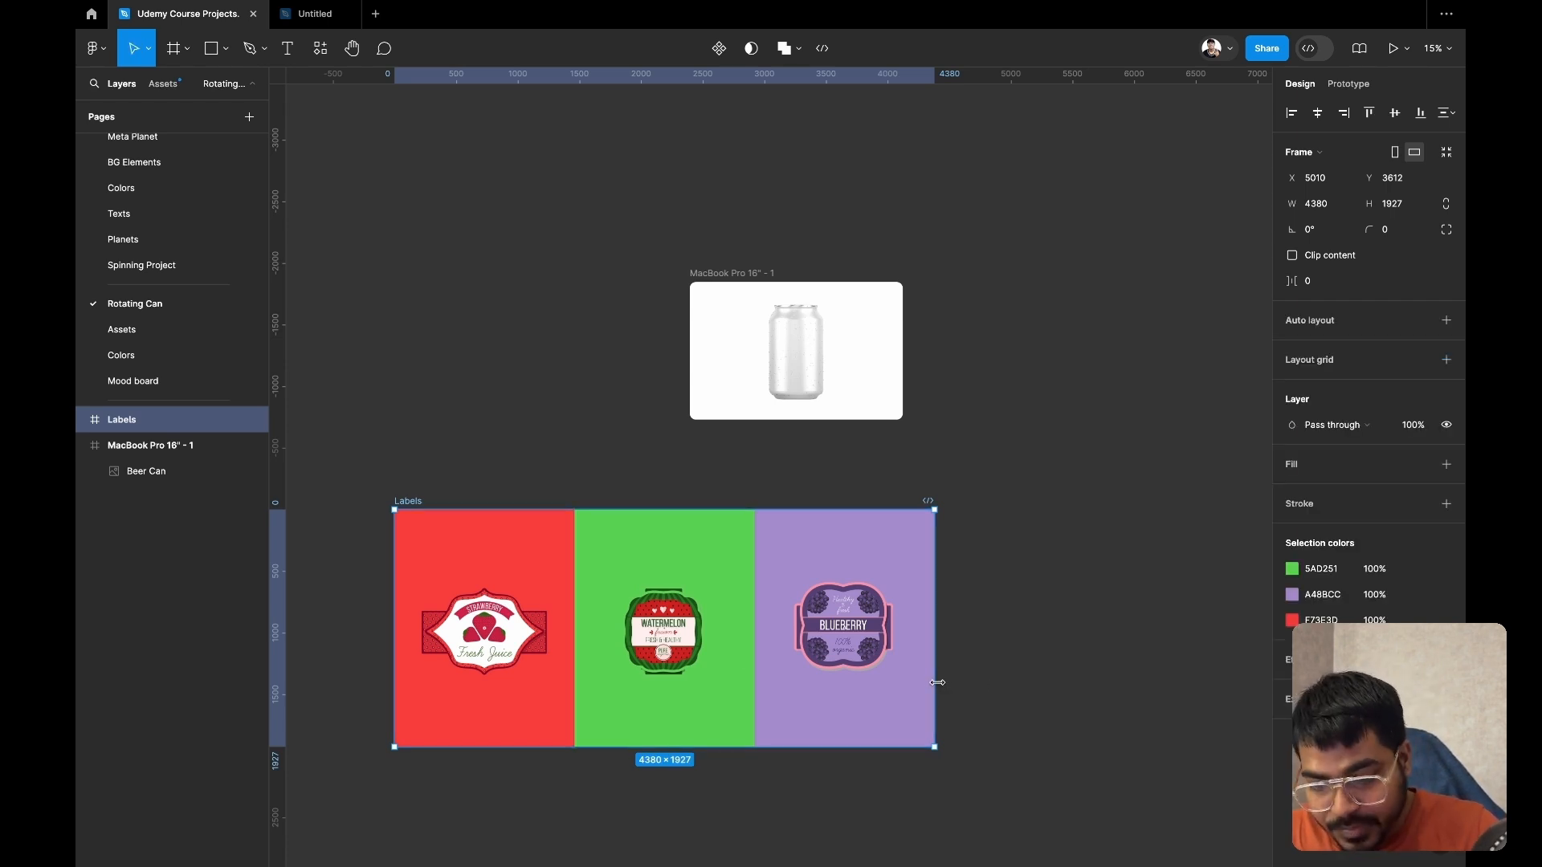
drag(937, 683, 573, 705)
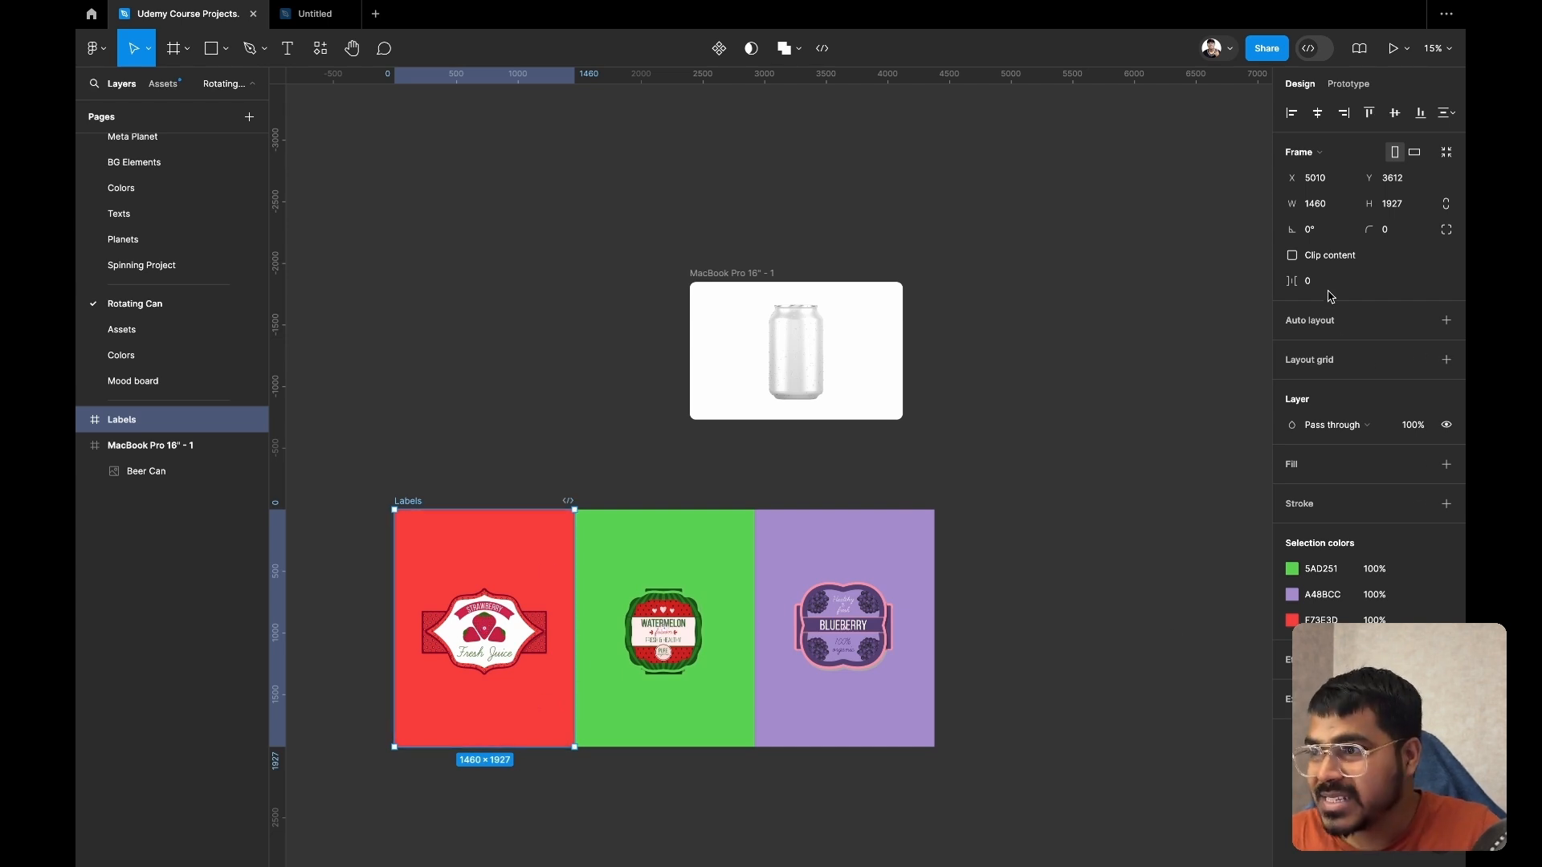
click(1292, 255)
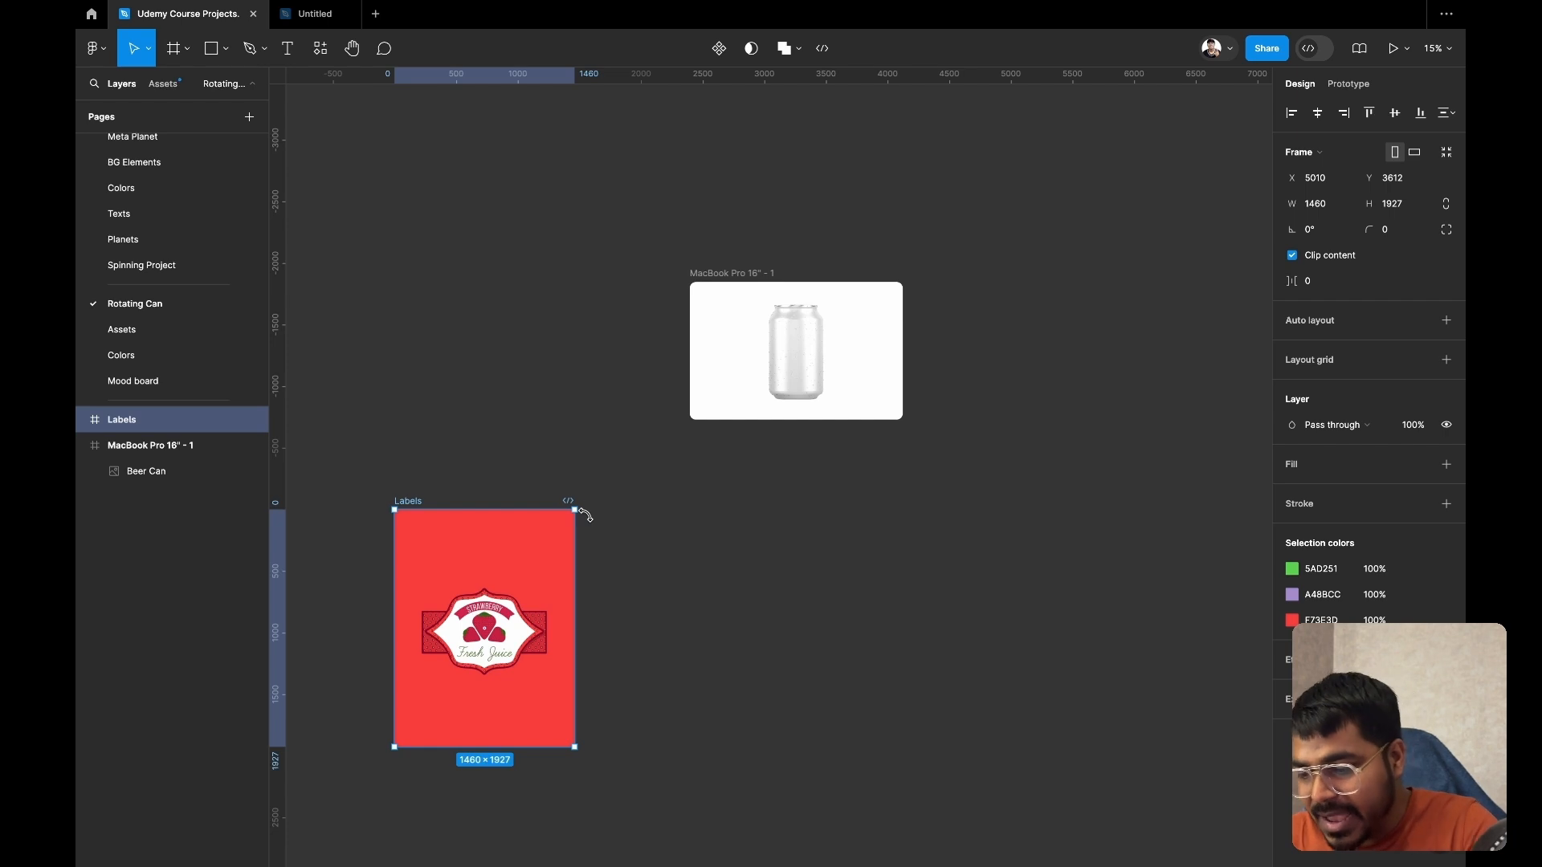
- Scale the Labels frame down to about 799 × 1054.57 and place it over the can in the MacBook Pro 16" frame
key(k)
drag(574, 506, 675, 577)
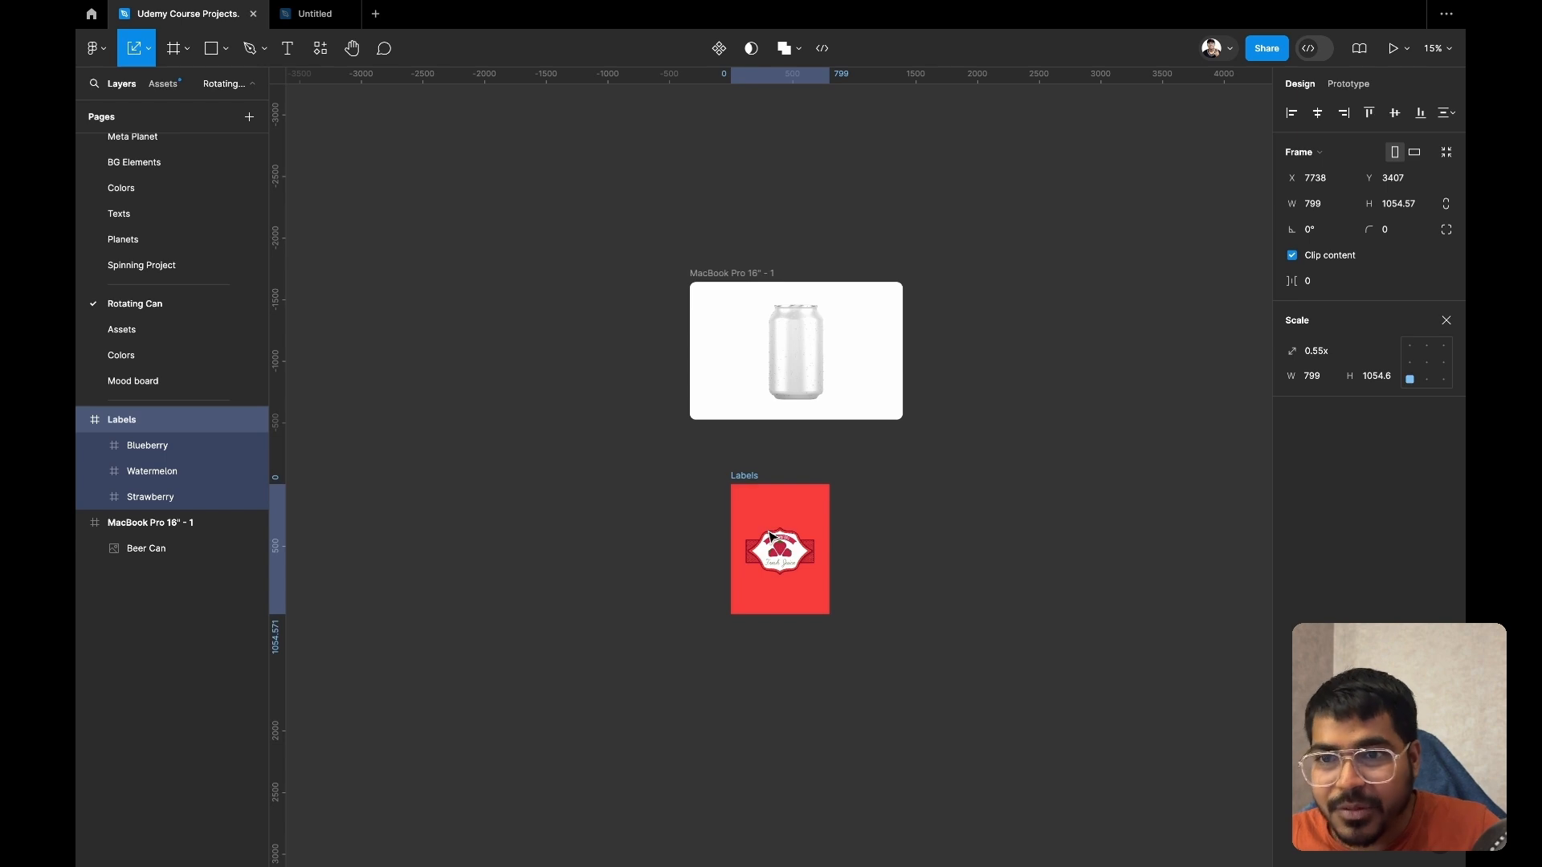
drag(770, 536, 787, 358)
scroll(846, 380, up, 5)
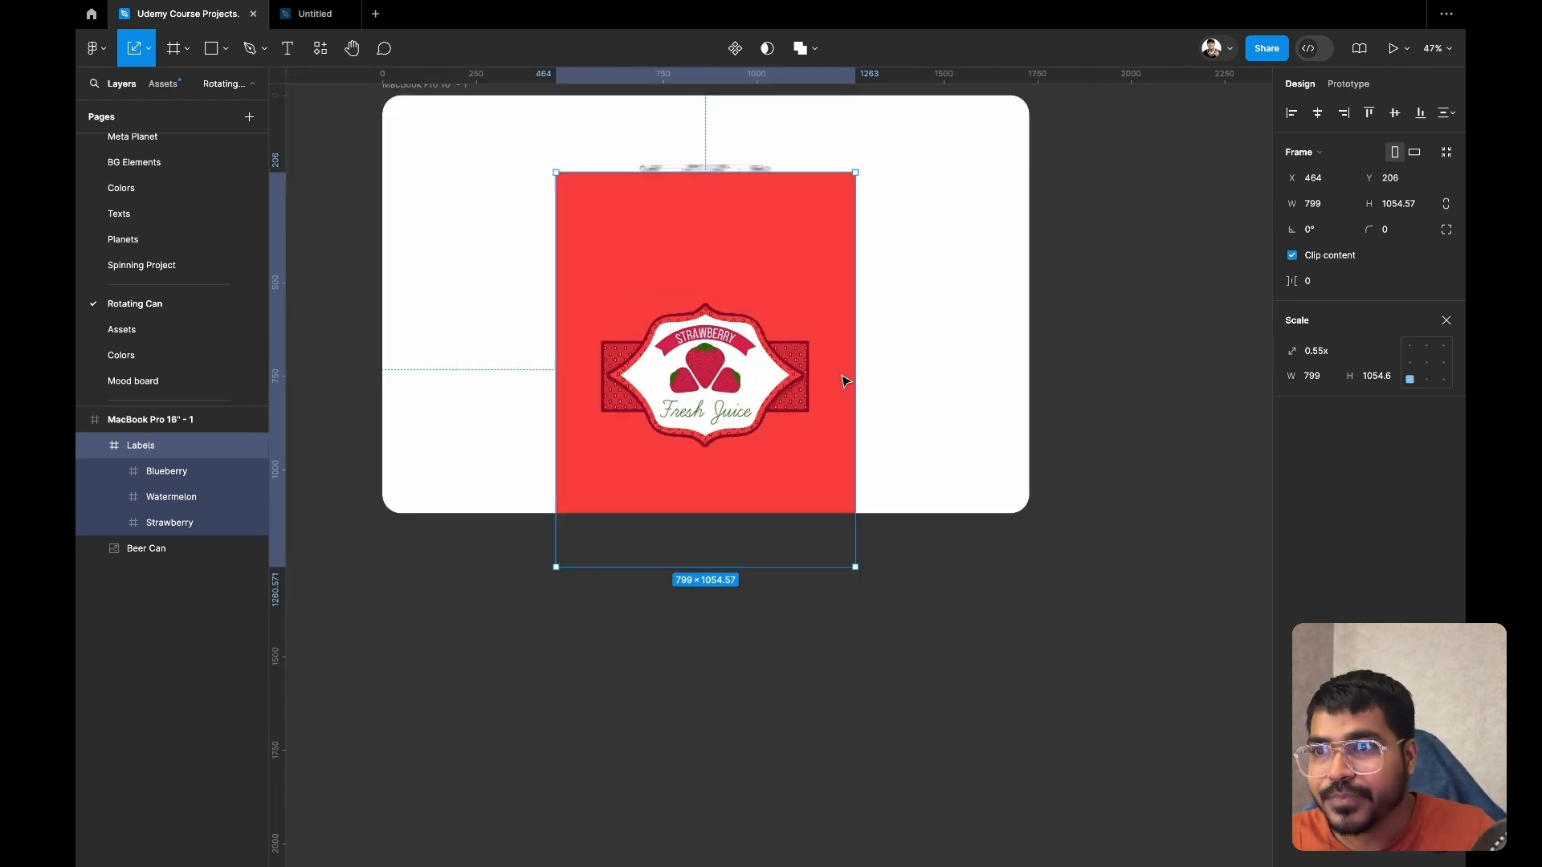
scroll(846, 381, down, 2)
- Collapse the Labels layer and duplicate the Beer Can inside the MacBook Pro 16" frame
click(554, 163)
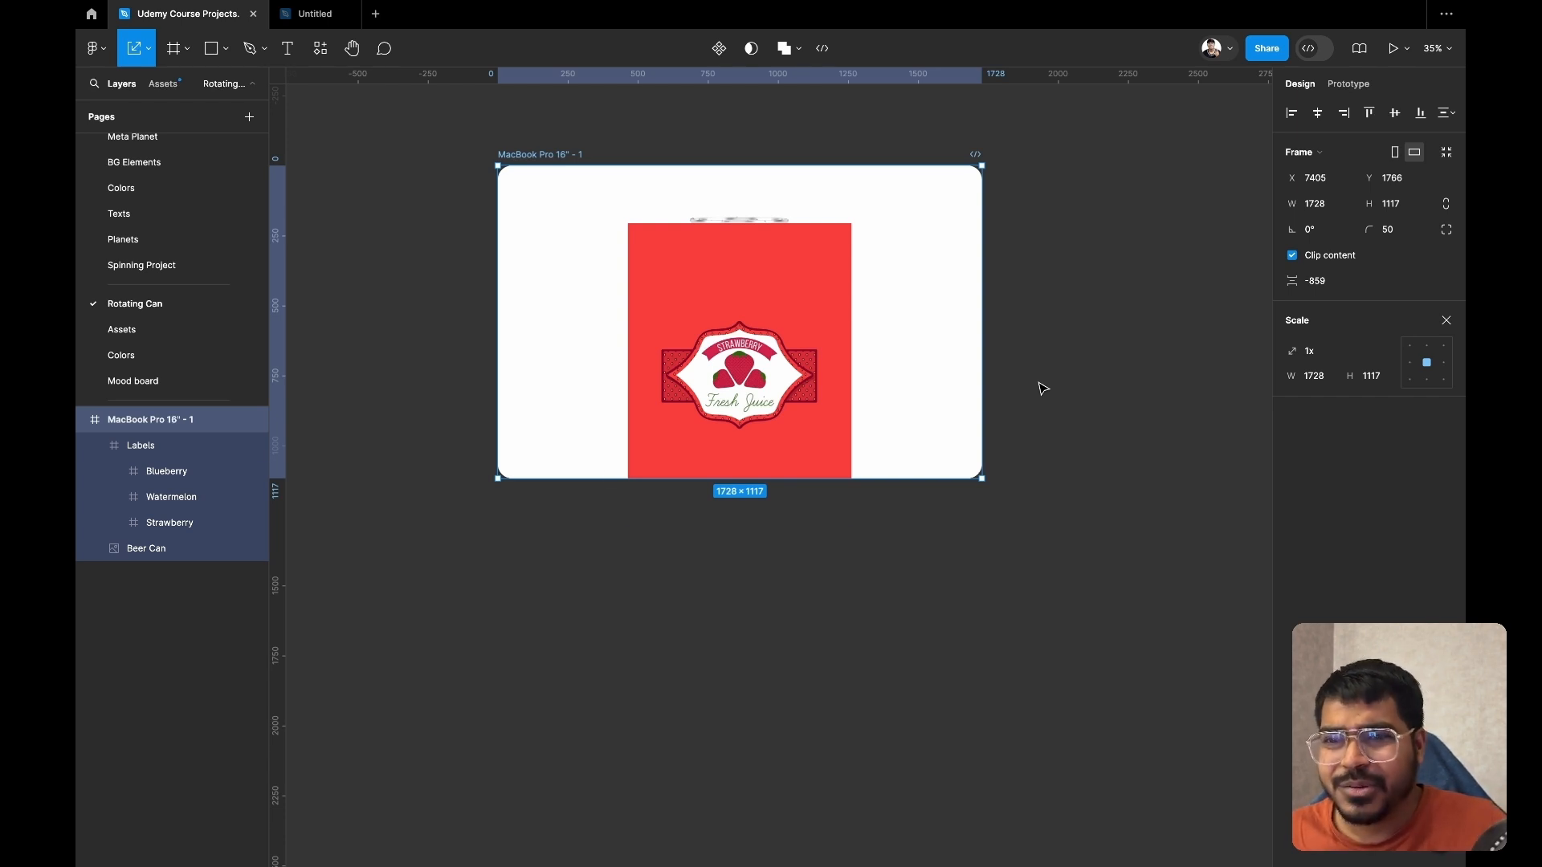
click(185, 554)
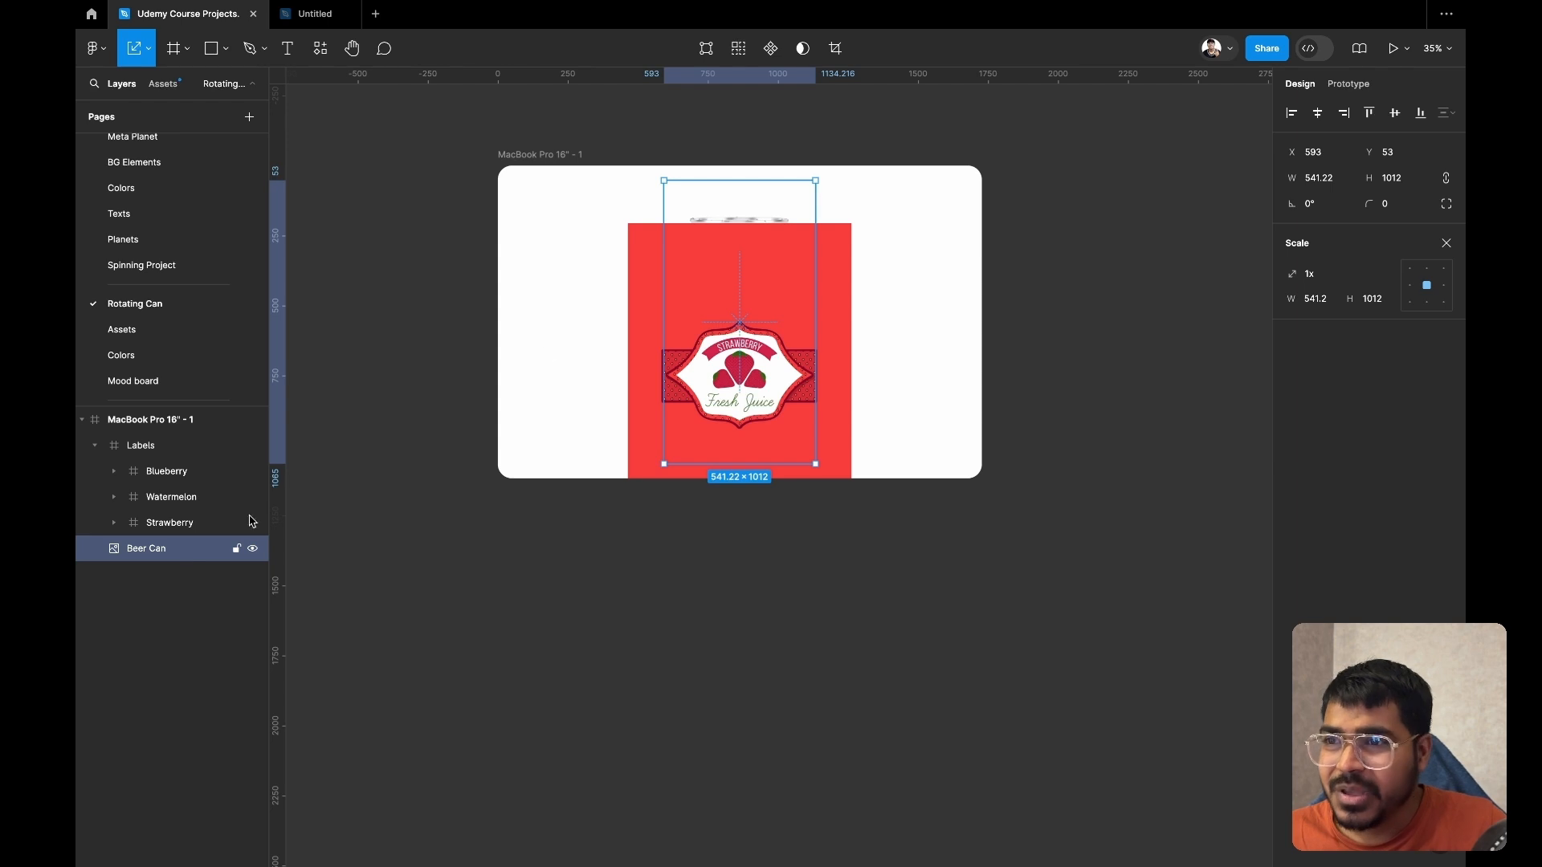
click(96, 446)
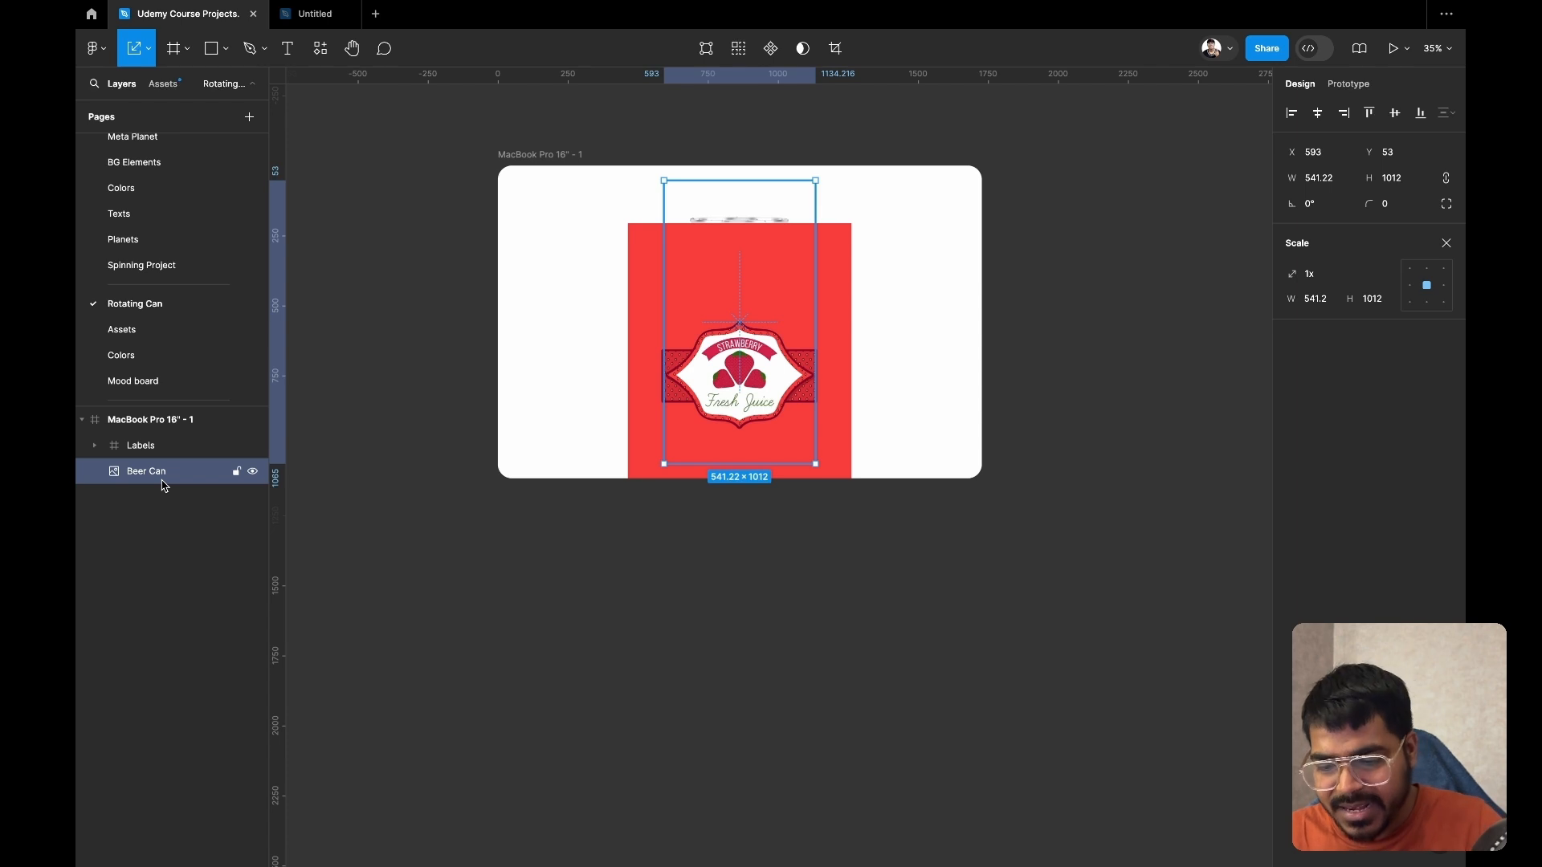
key(ctrl+d)
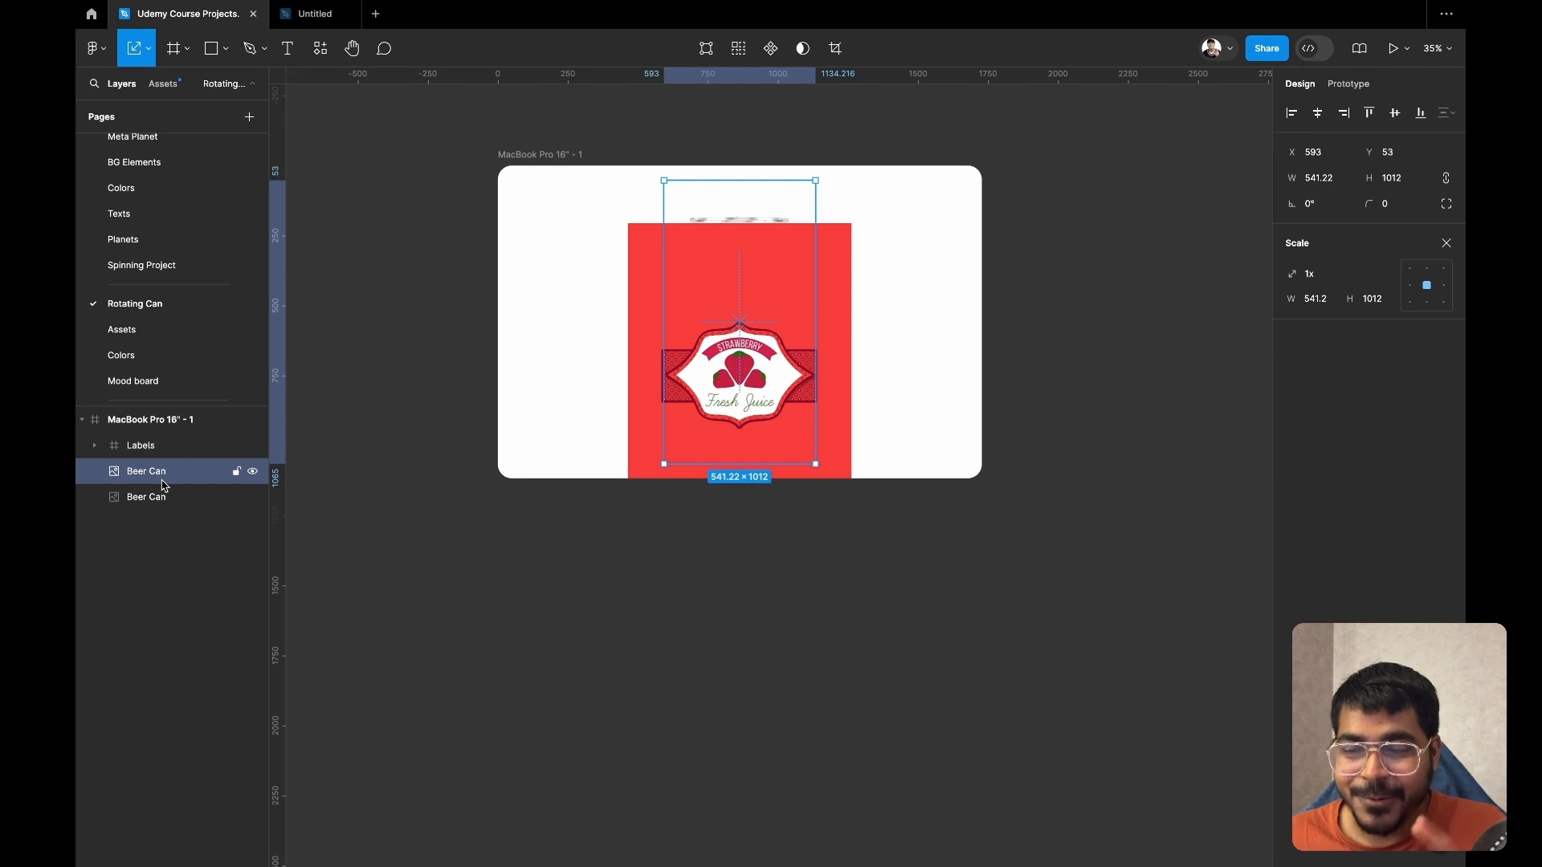
- Mask the Labels frame with the upper Beer Can copy
shift+click(176, 451)
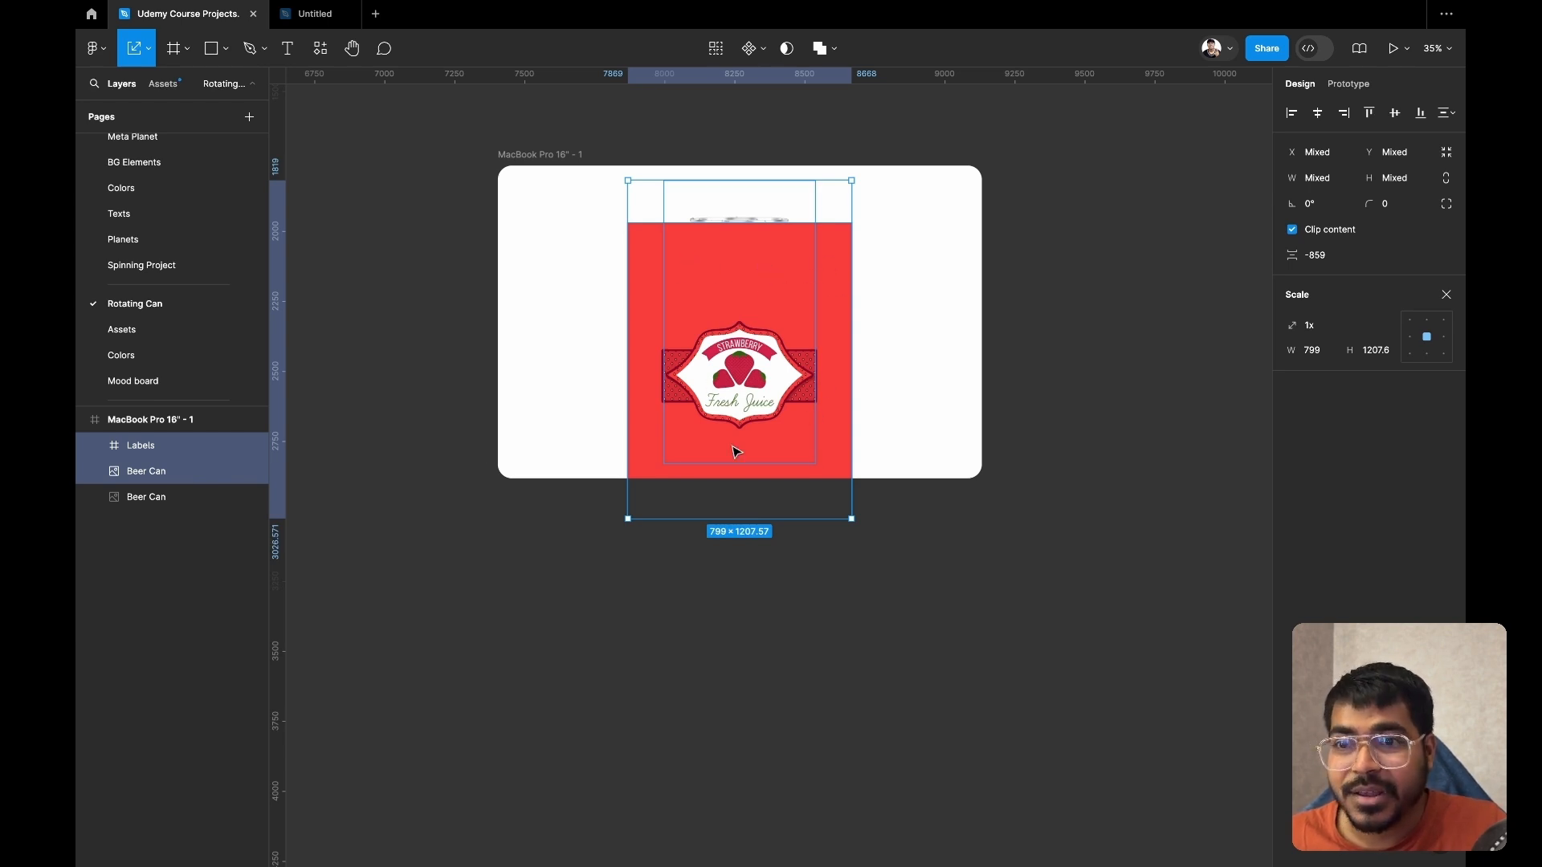
click(141, 501)
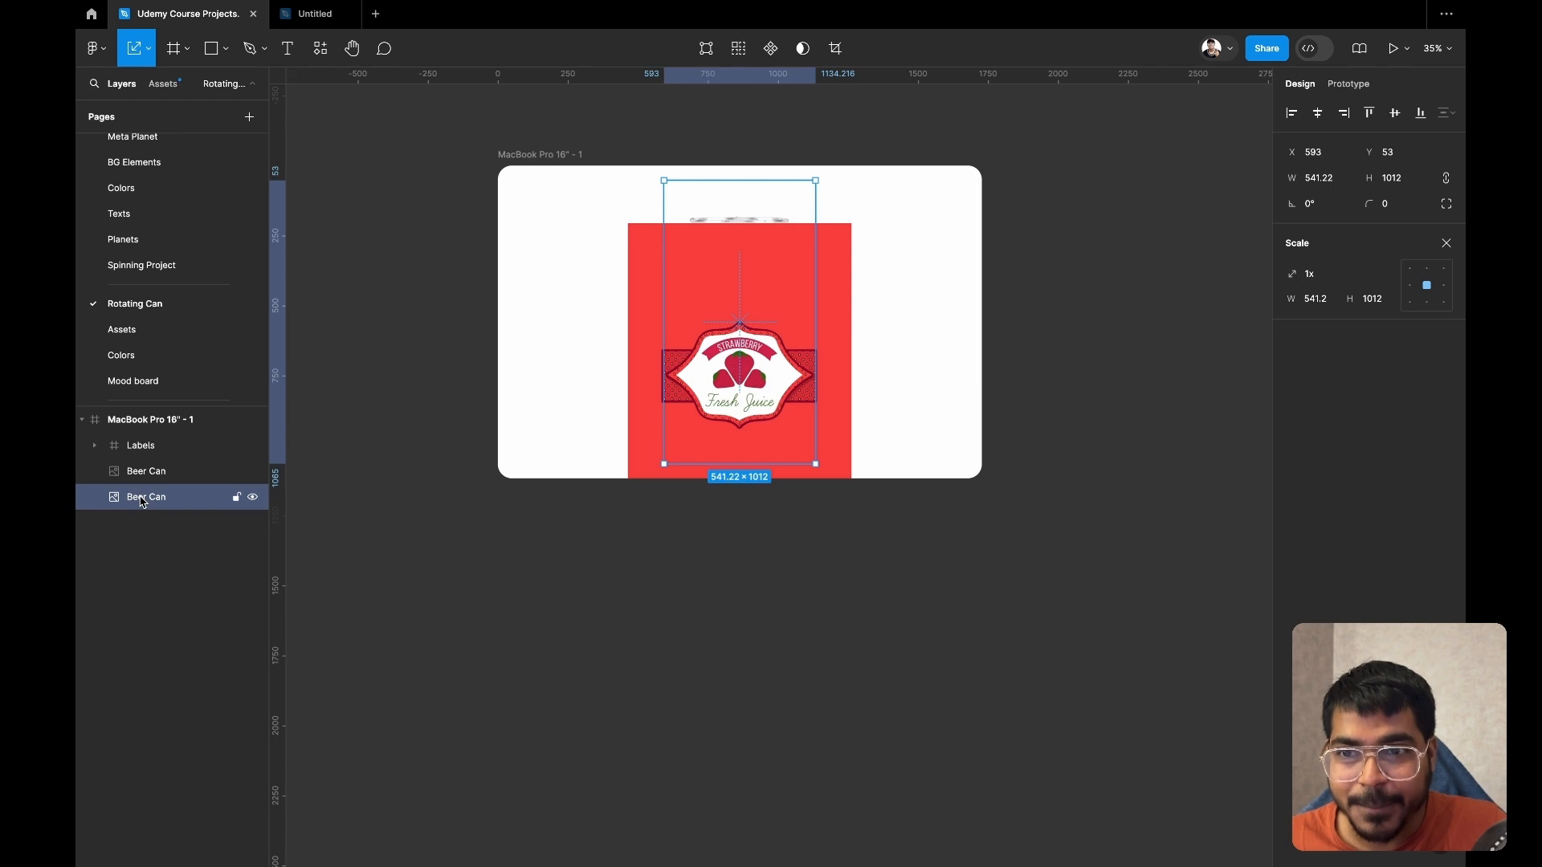
click(157, 447)
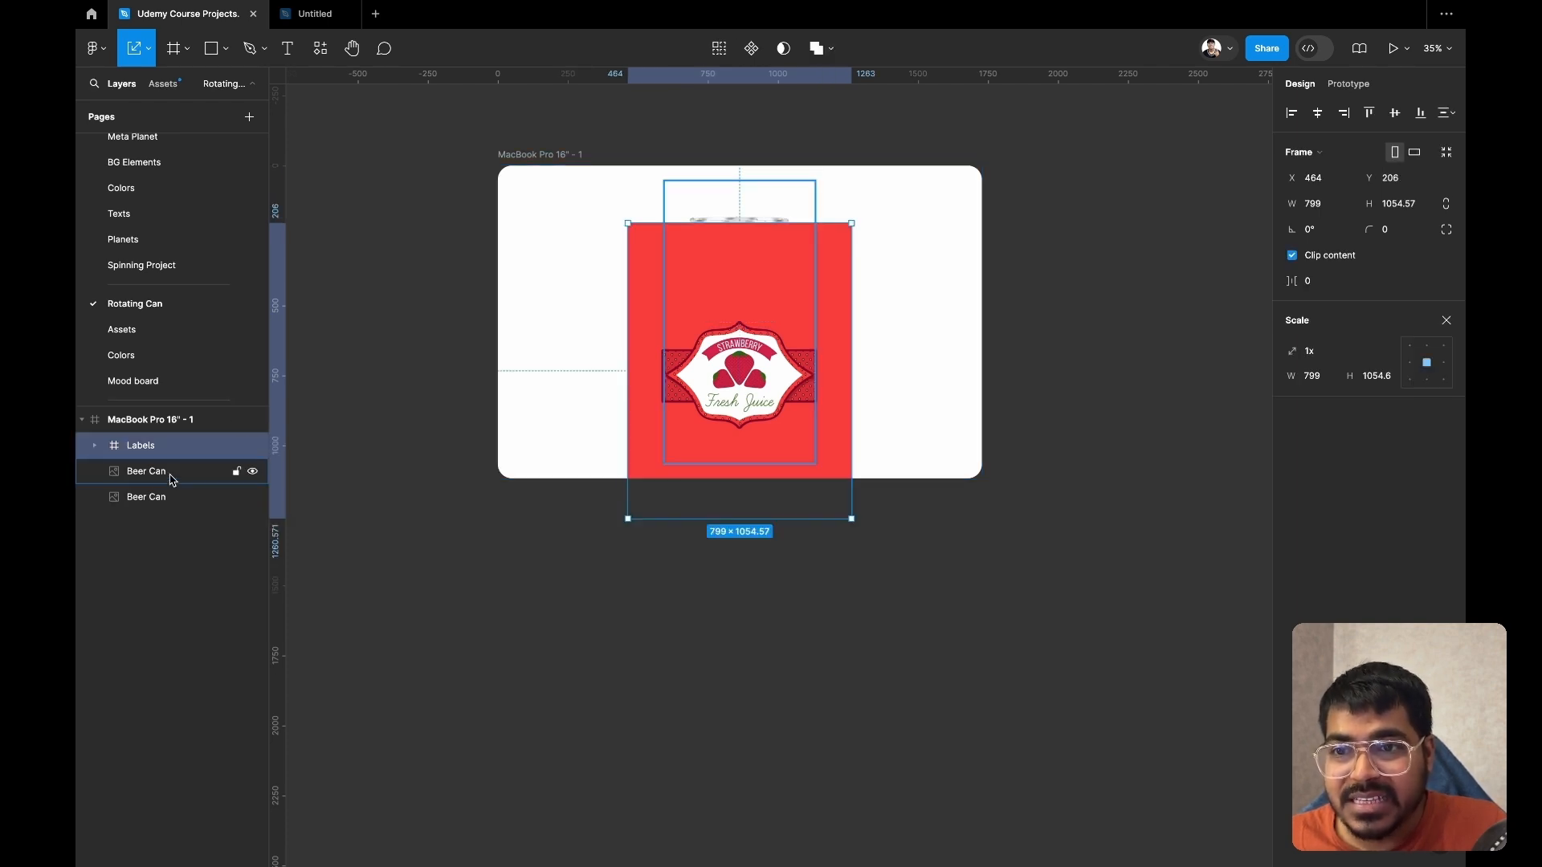
shift+click(171, 476)
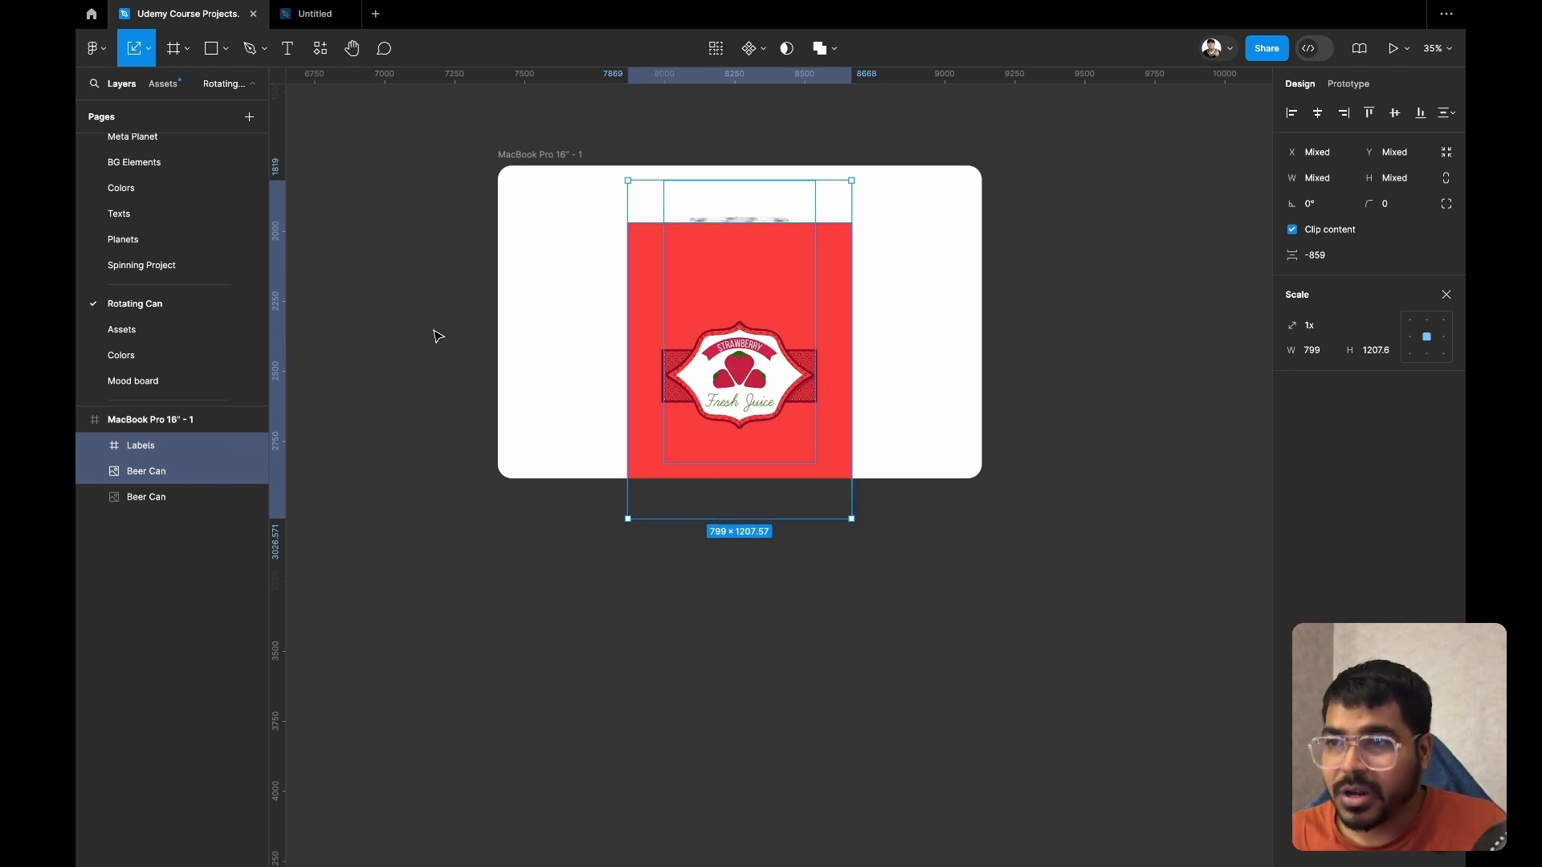
click(787, 49)
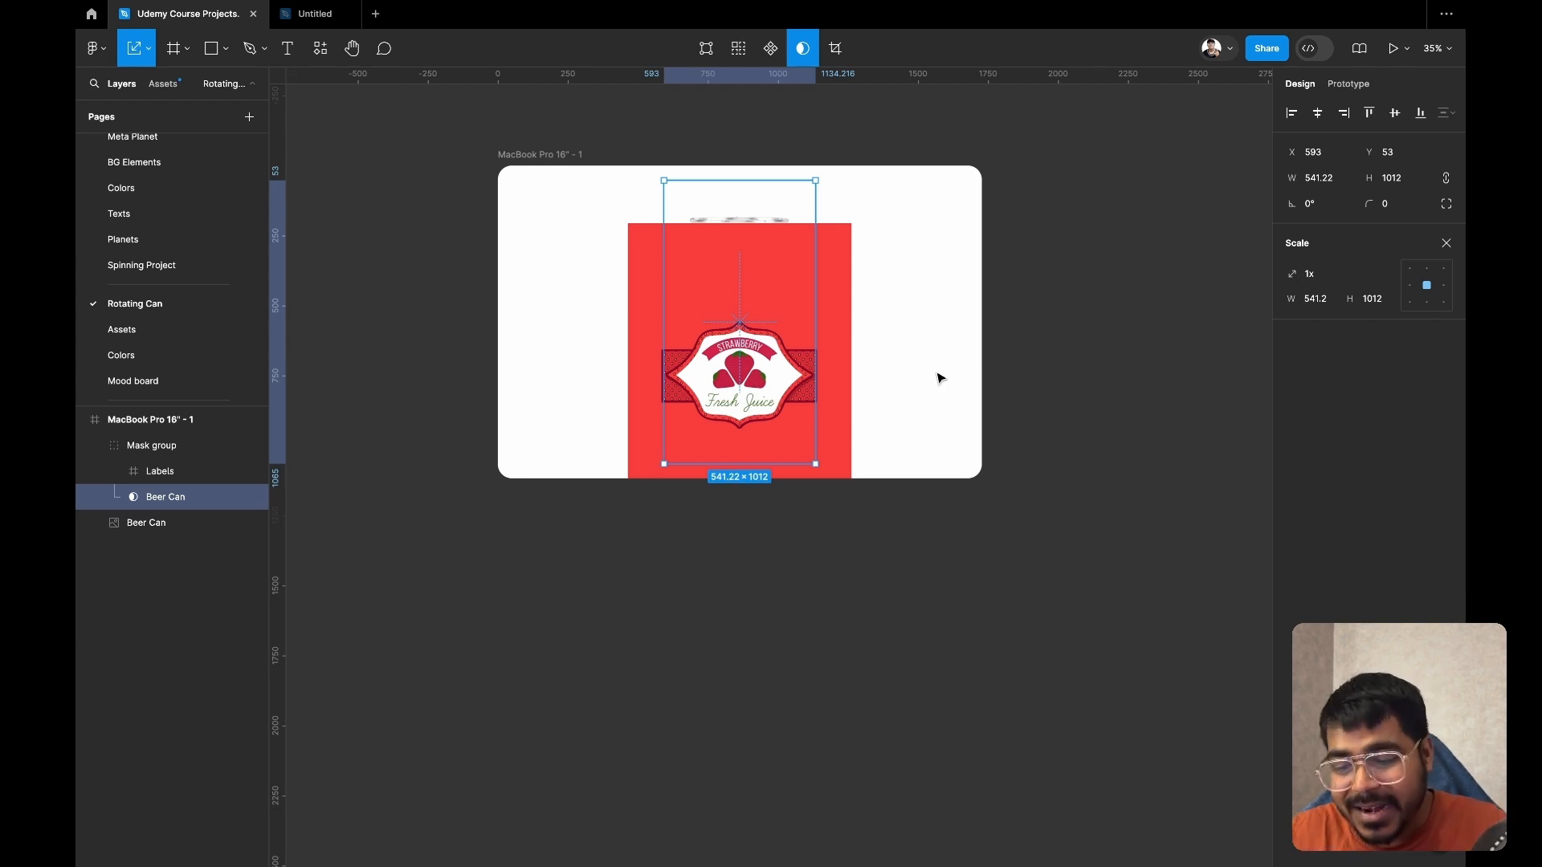
- Undo the can mask, the can duplicate, and the moving and scaling of the Labels frame
key(super+z)
key(super+z)
key(super+z)
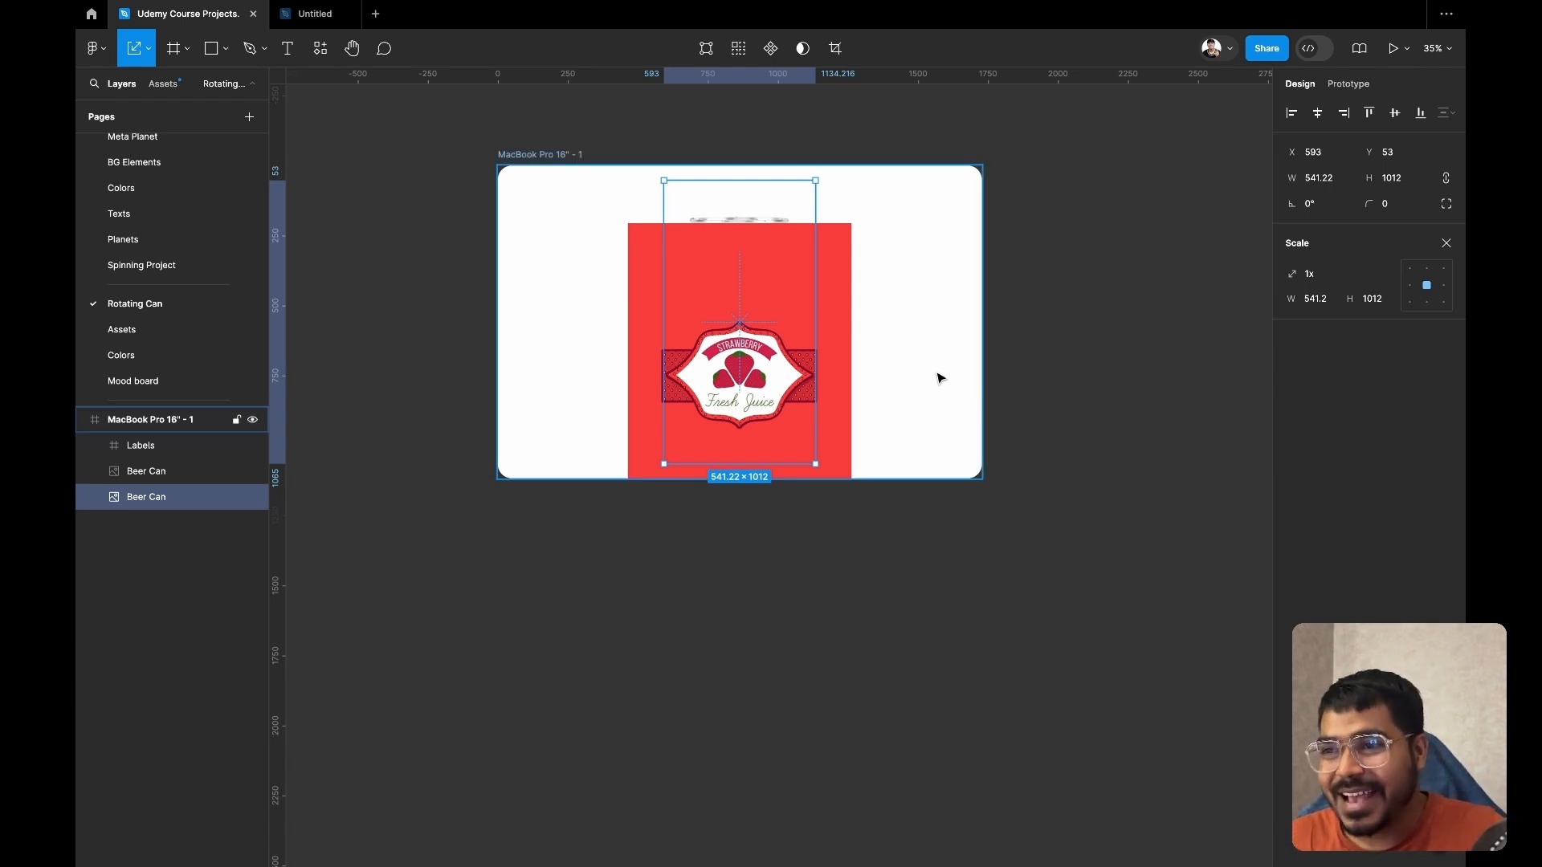
key(super+z)
key(super+z)
key(super+z)
key(super+z)
key(super+z)
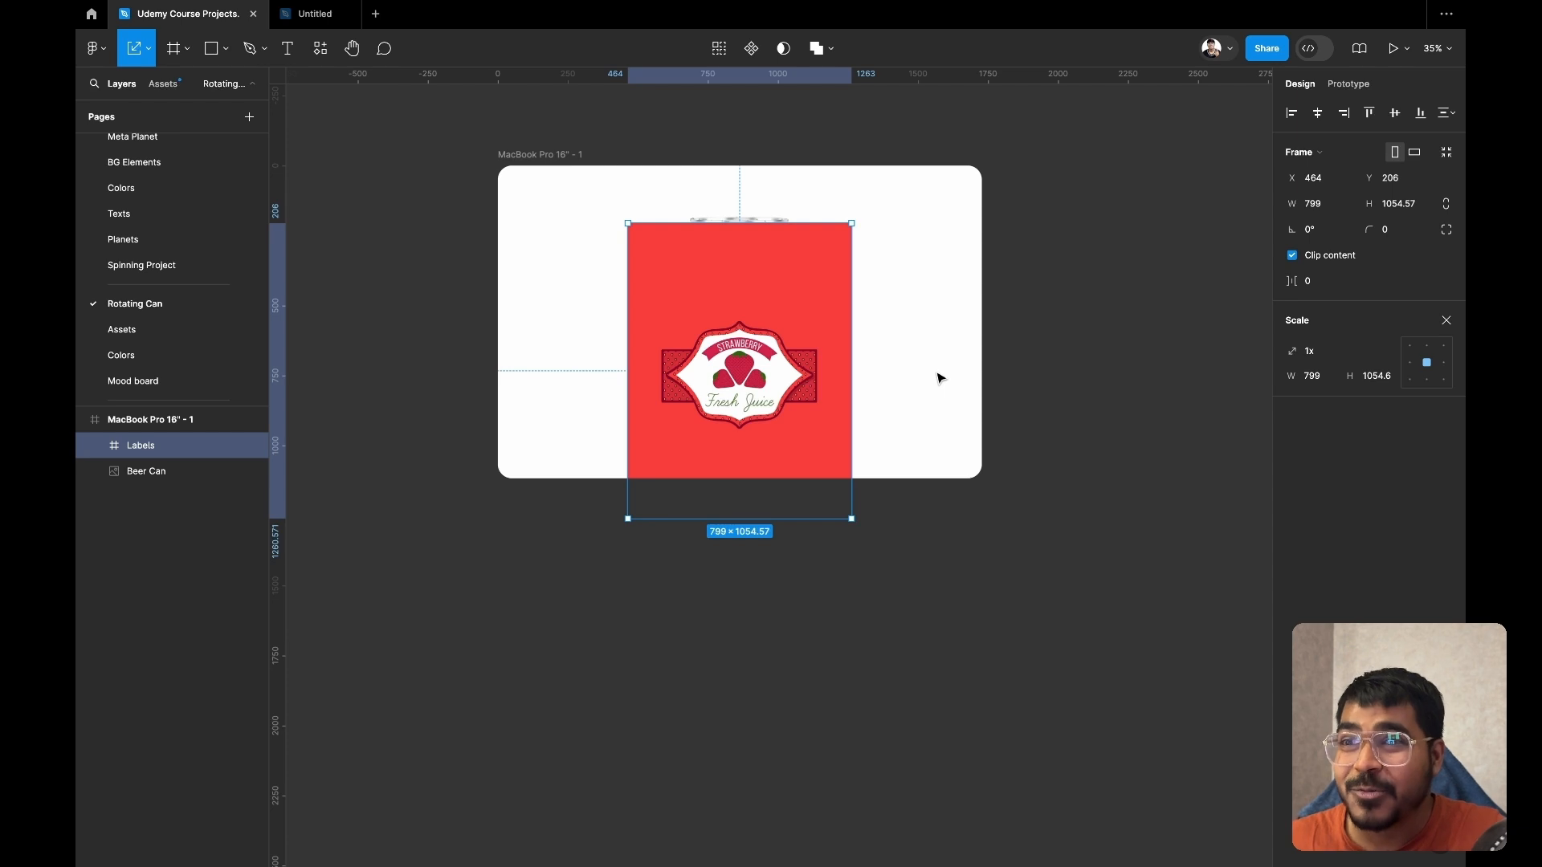
key(super+z)
key(super+z)
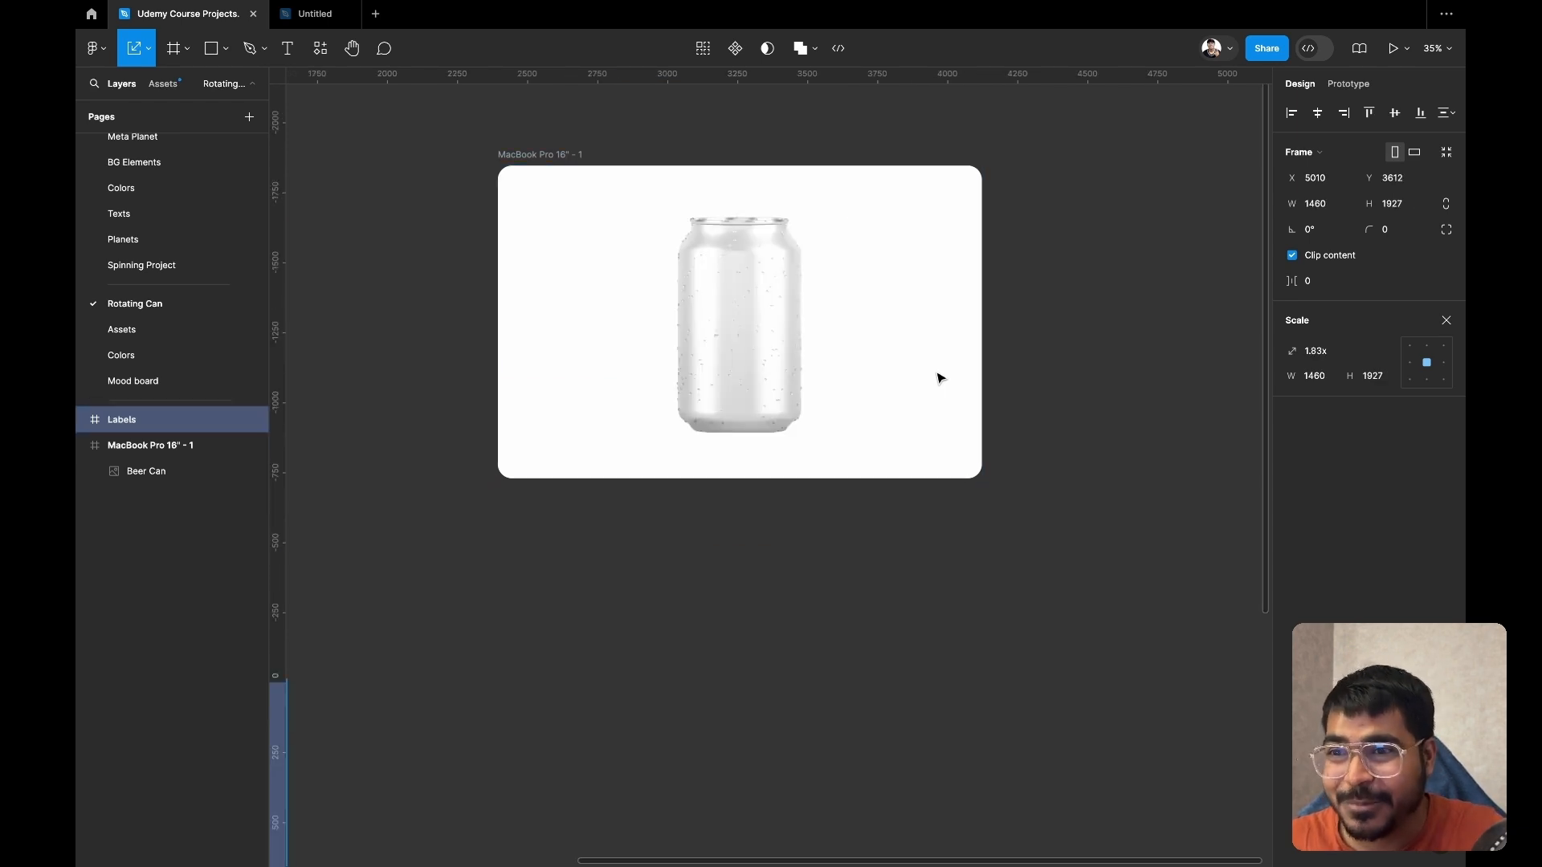
- Widen the Labels frame to 4380 so it covers the strawberry, watermelon and blueberry sections
scroll(856, 663, down, 5)
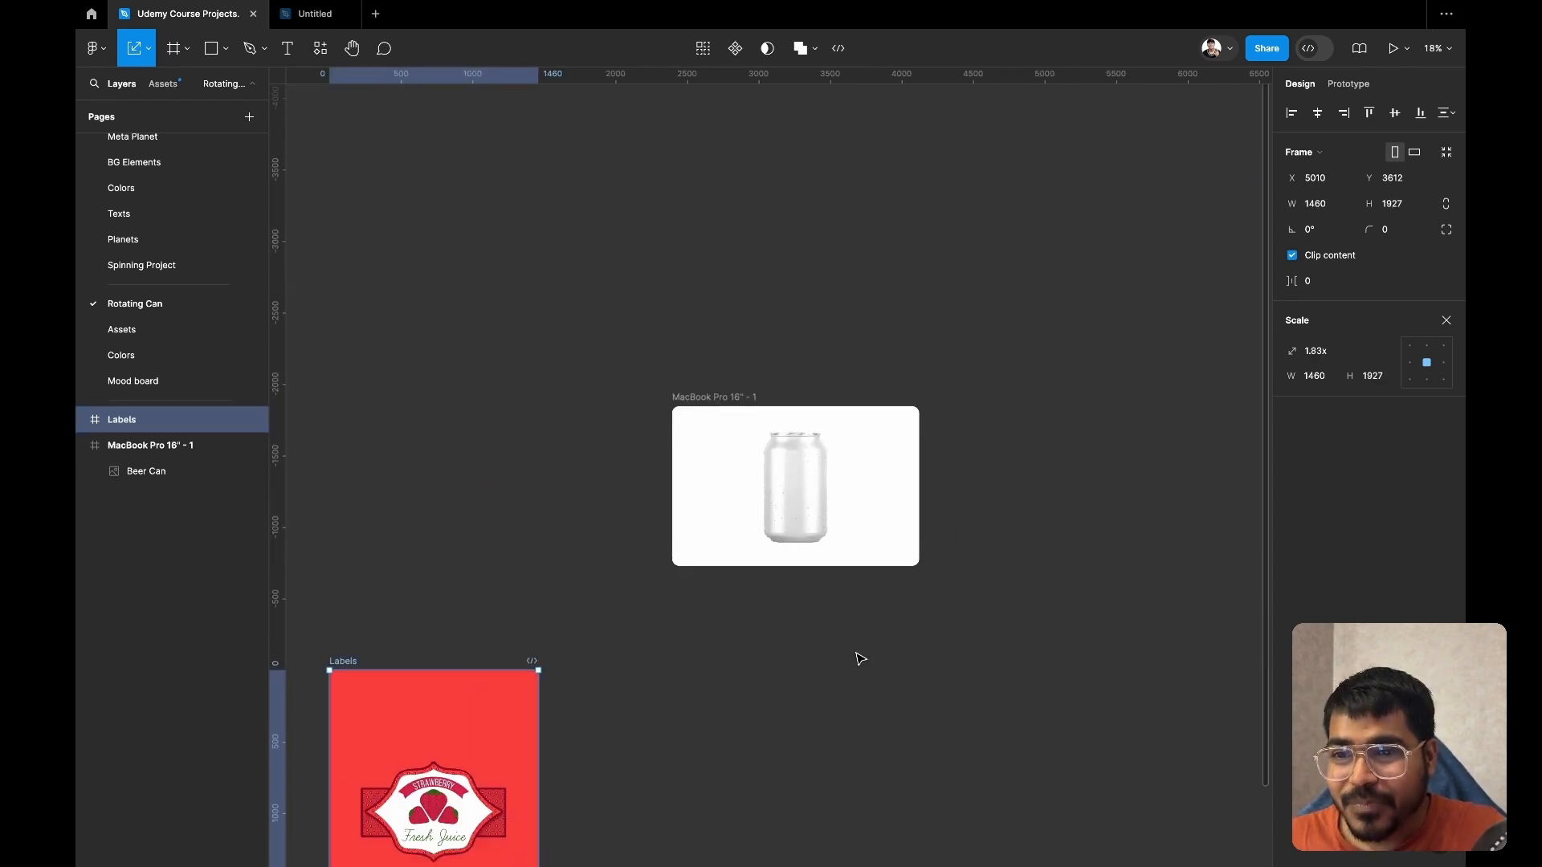
scroll(858, 642, down, 3)
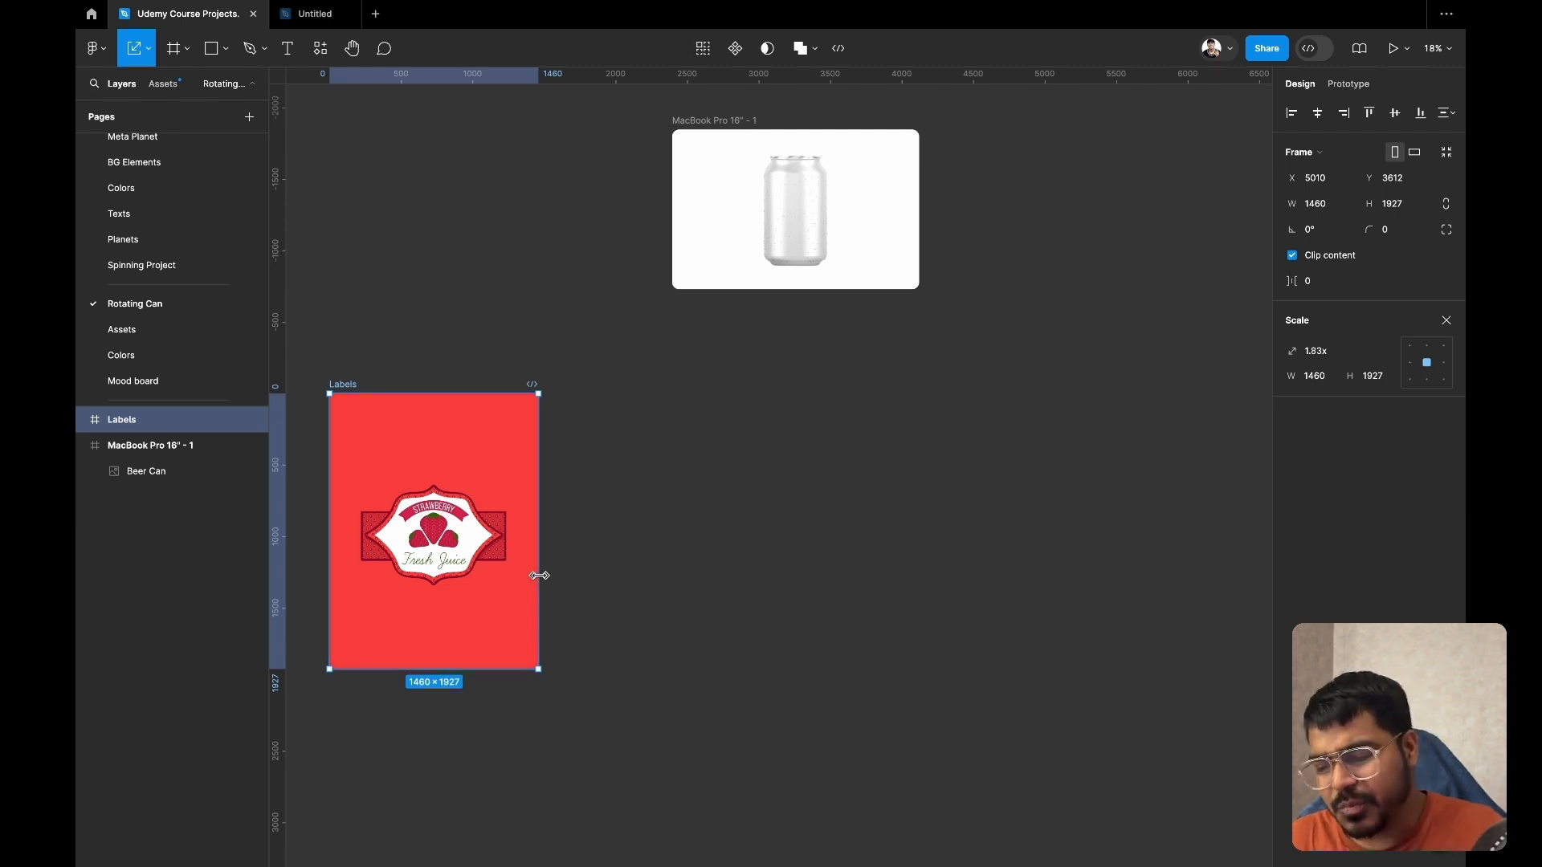
key(v)
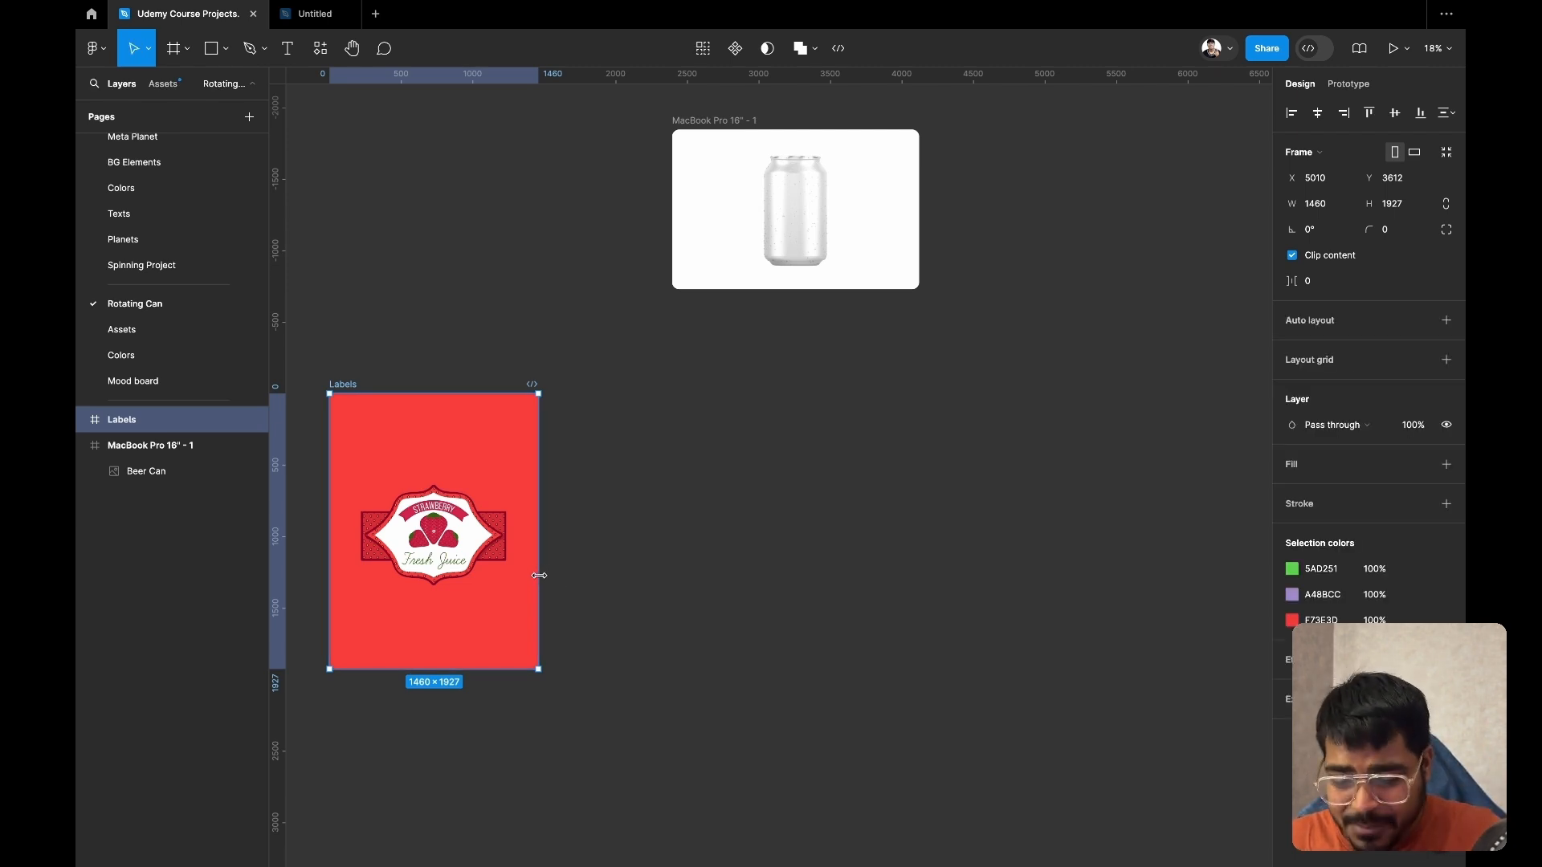
drag(538, 575, 955, 575)
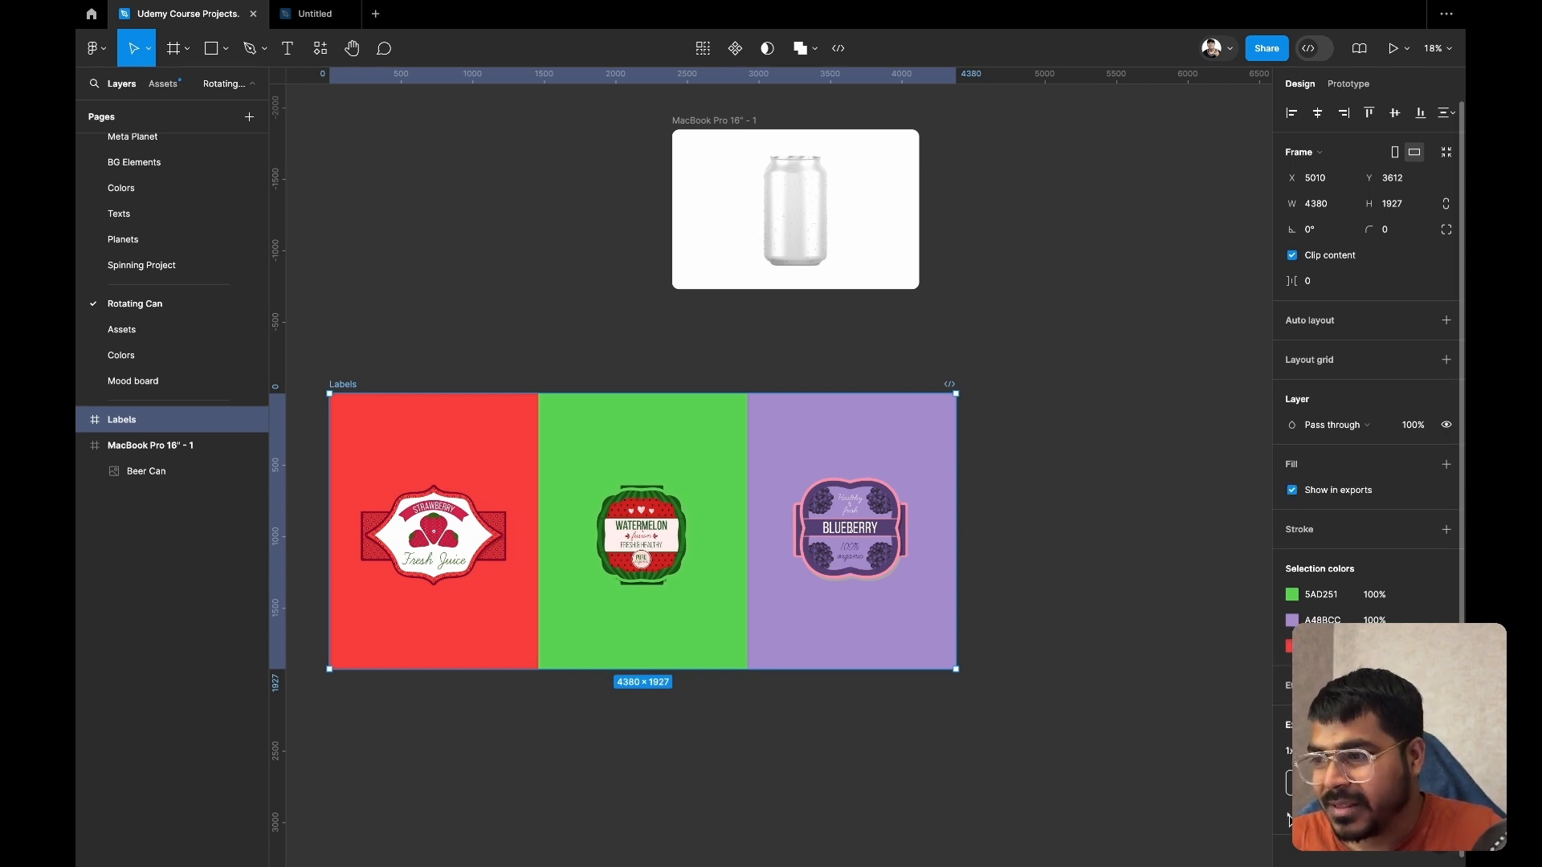
- Export the Labels frame as a PNG named FruitLabels00.png to the Desktop
scroll(1369, 358, down, 2)
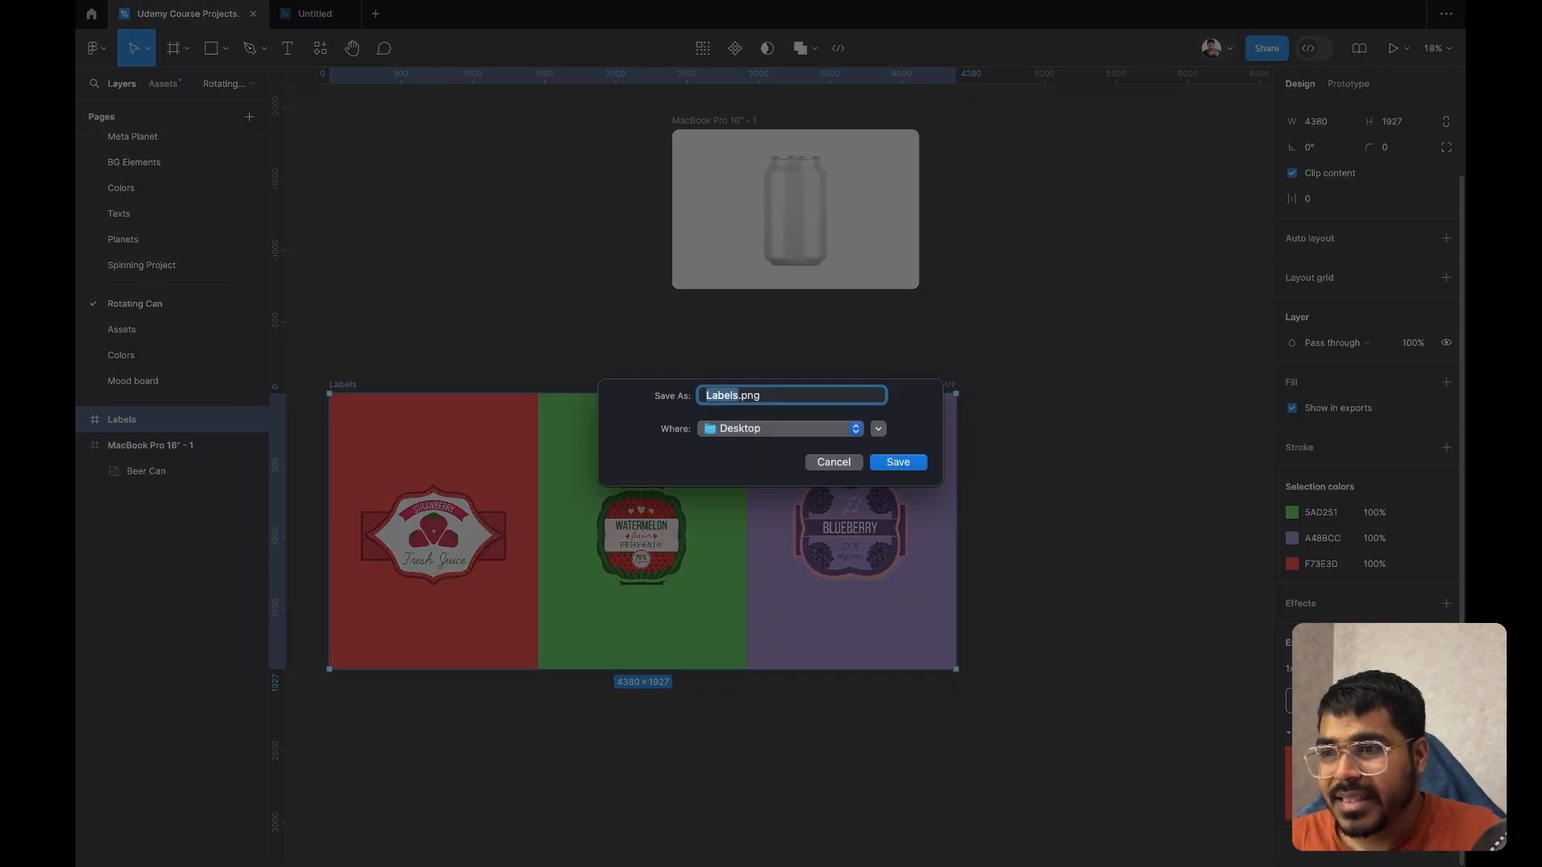
click(703, 394)
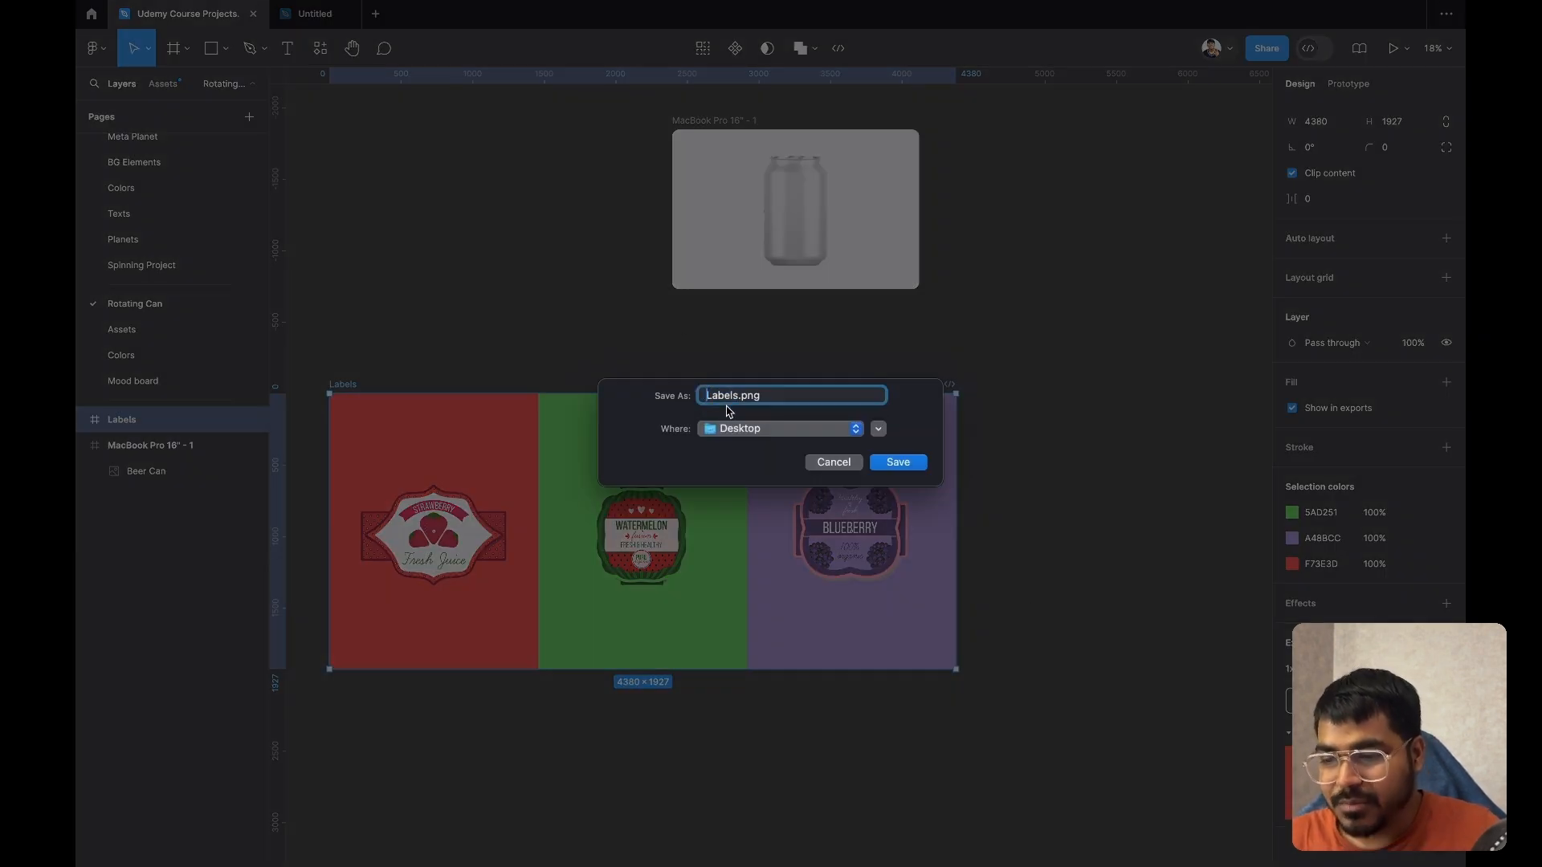
text(FruitLabels)
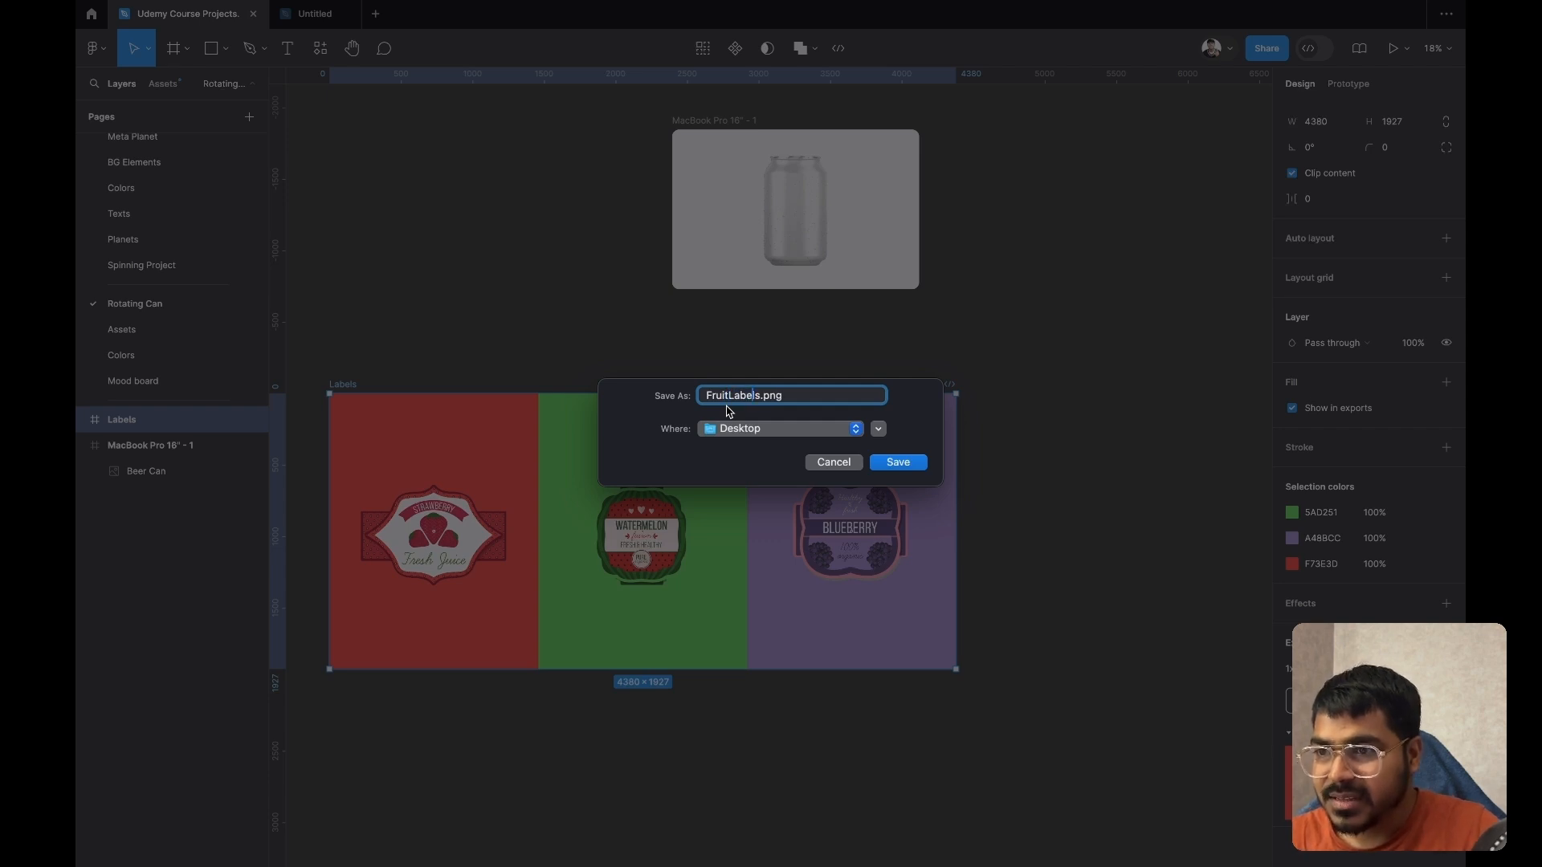
text(00)
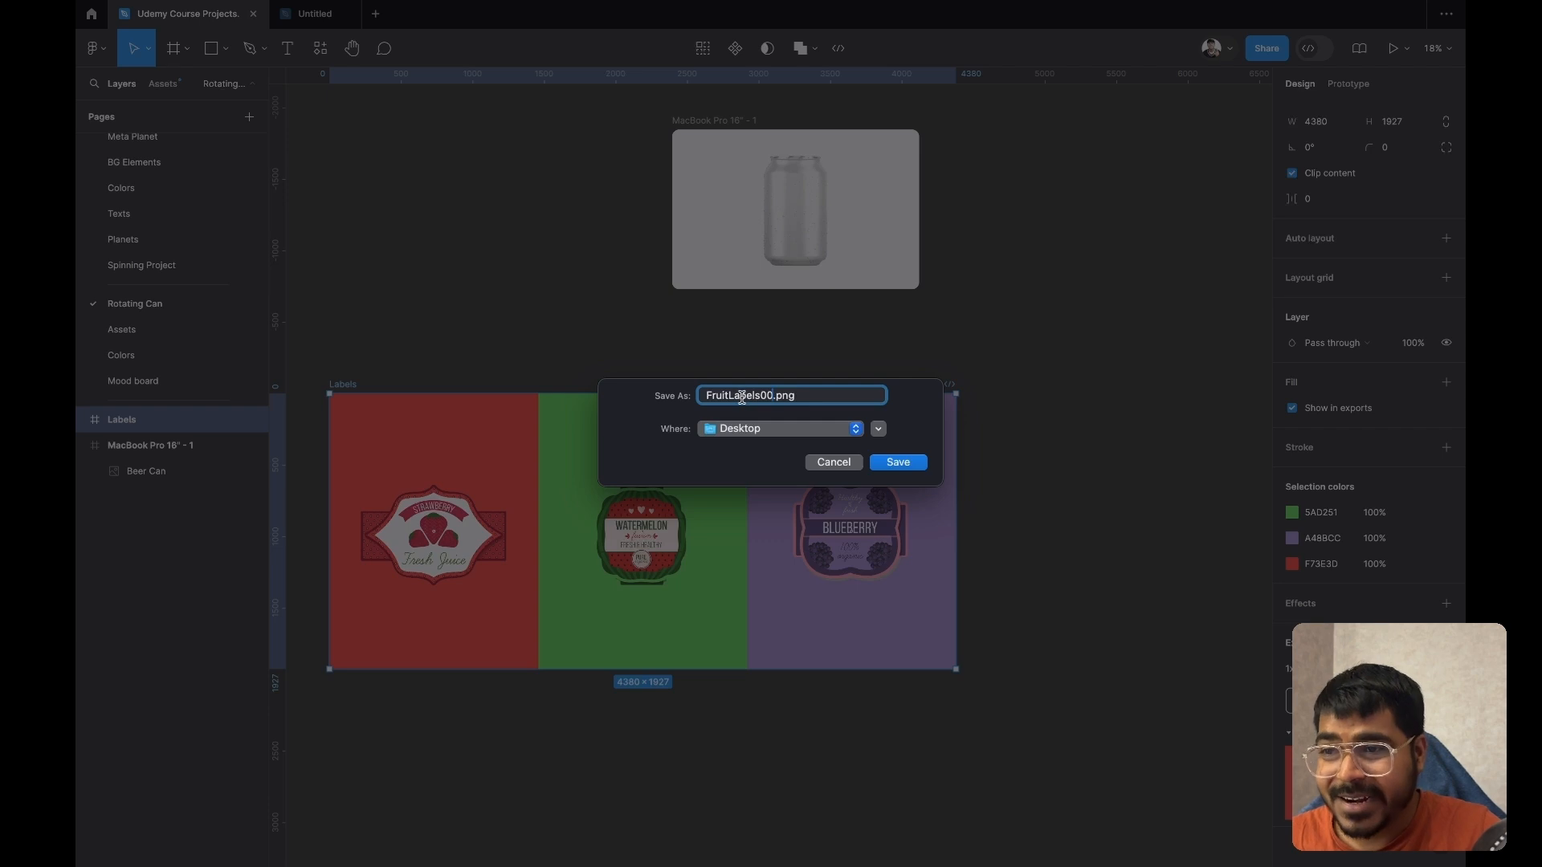
click(899, 468)
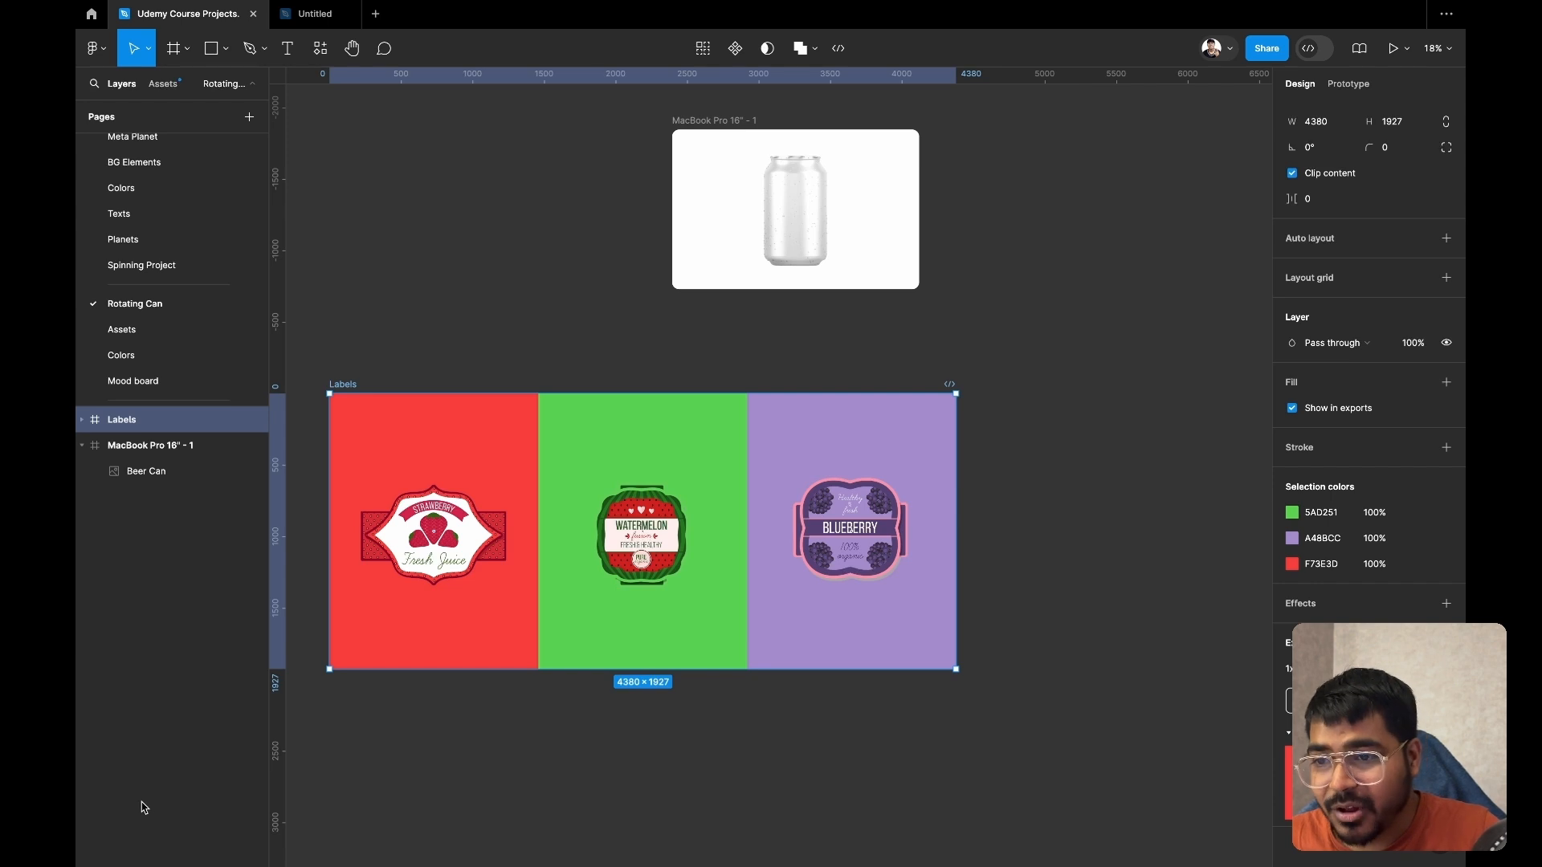
- Deselect the Labels frame, leave full-screen mode and open a Finder window beside the MacBook Pro 16" frame
click(486, 795)
mouse_move(489, 864)
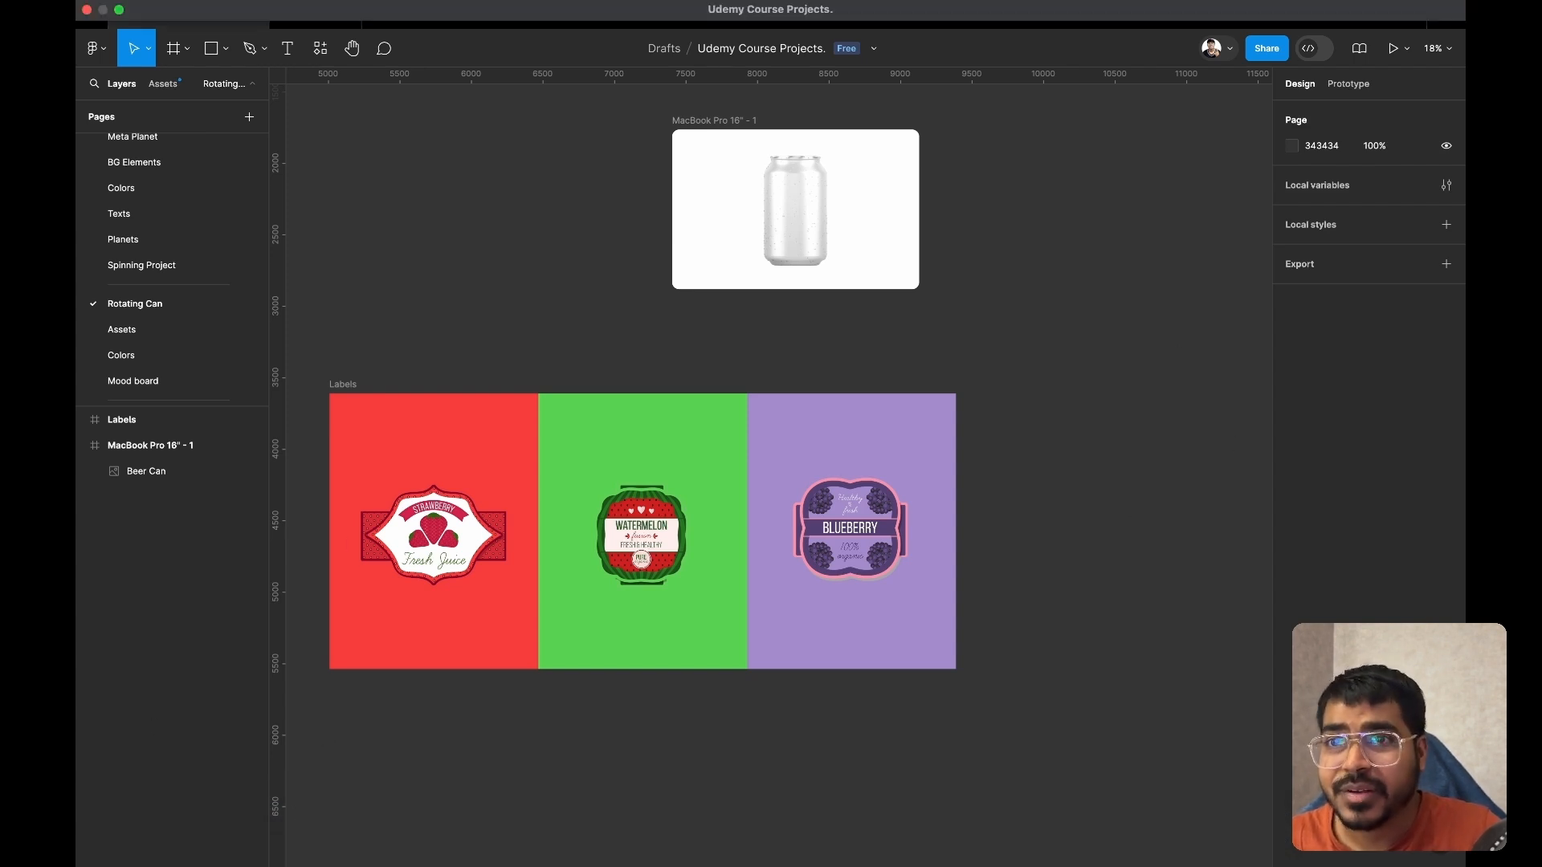
click(121, 11)
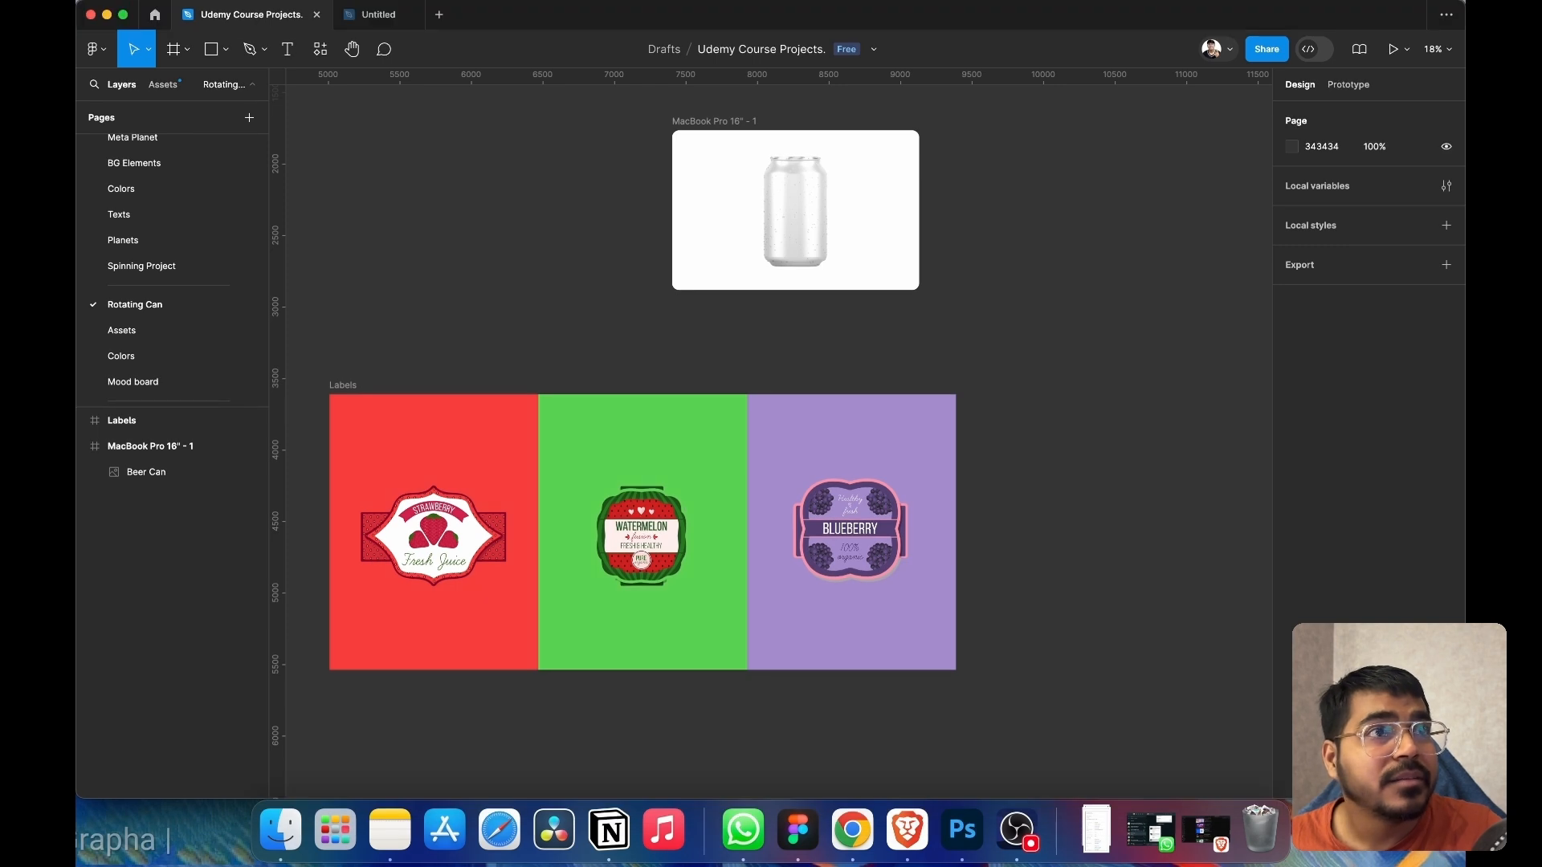
click(281, 830)
drag(571, 688, 1029, 302)
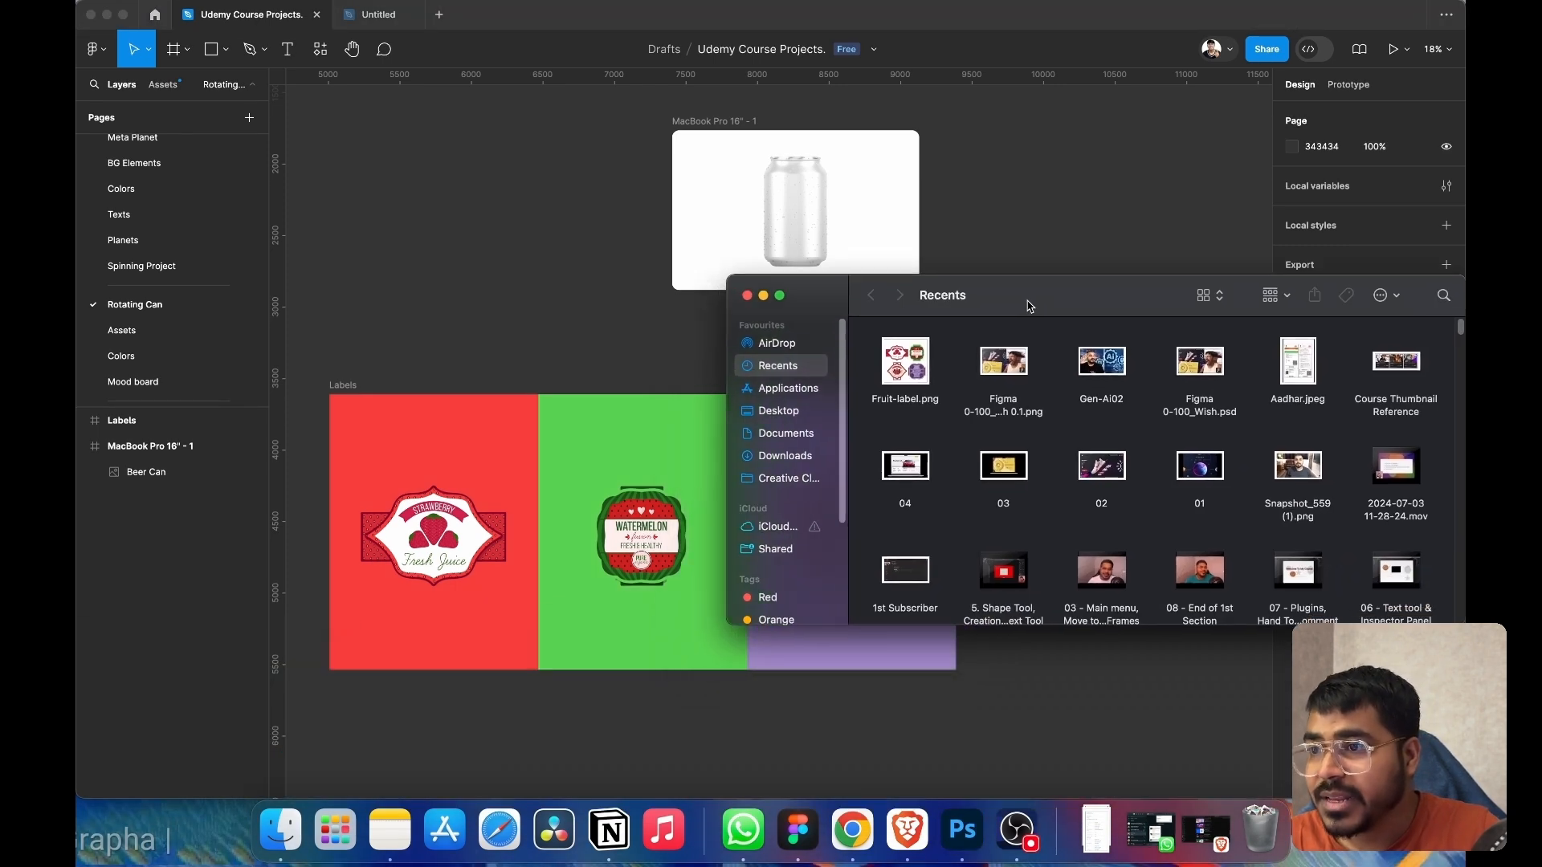
- Open the Desktop folder in Finder and locate the exported FruitLabels00.png file
click(779, 413)
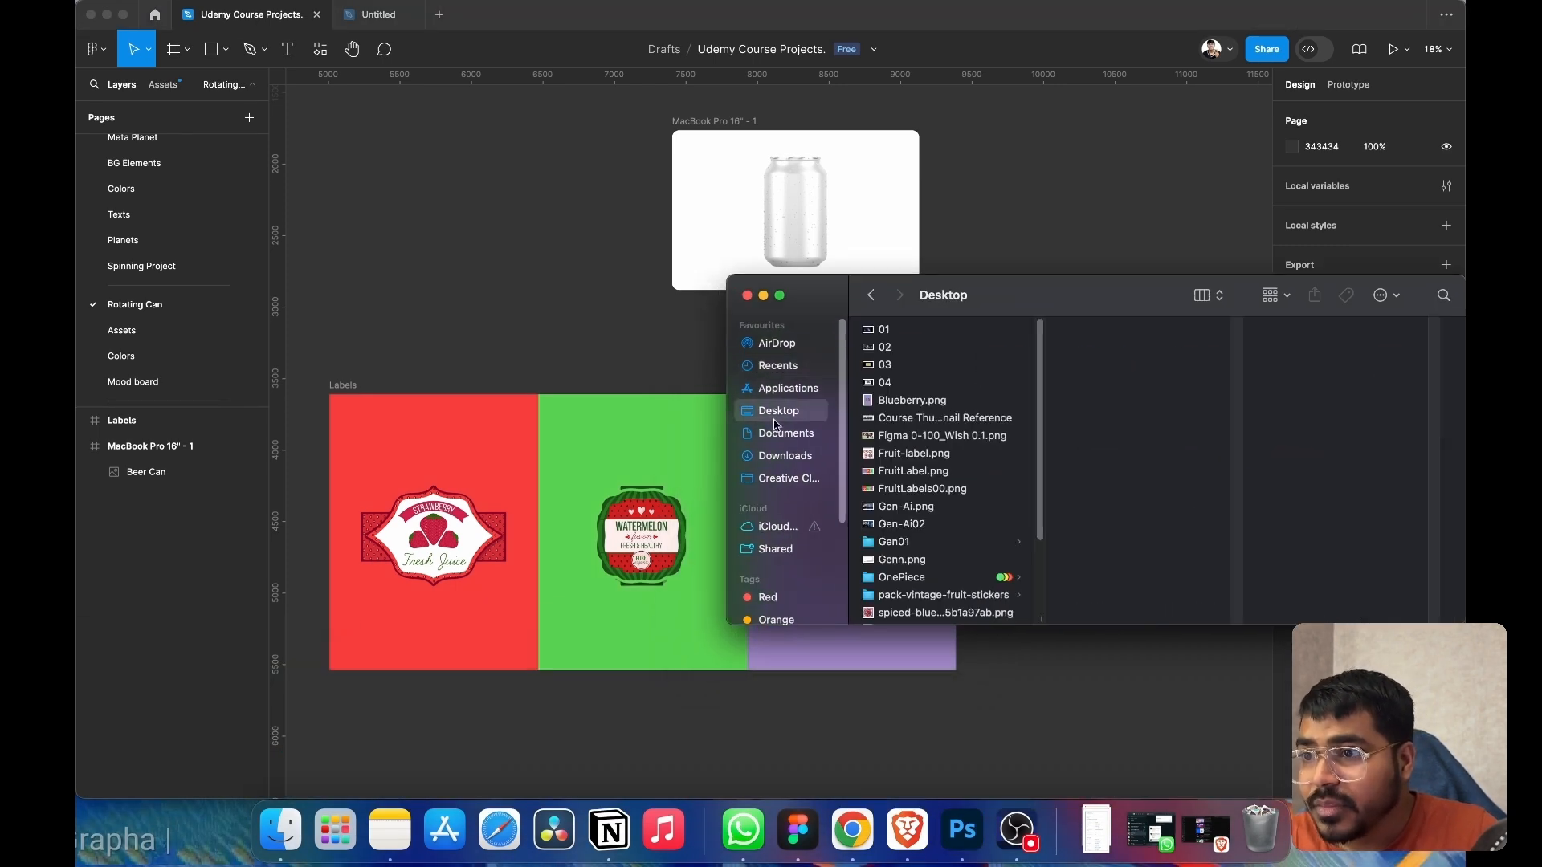
scroll(926, 580, down, 3)
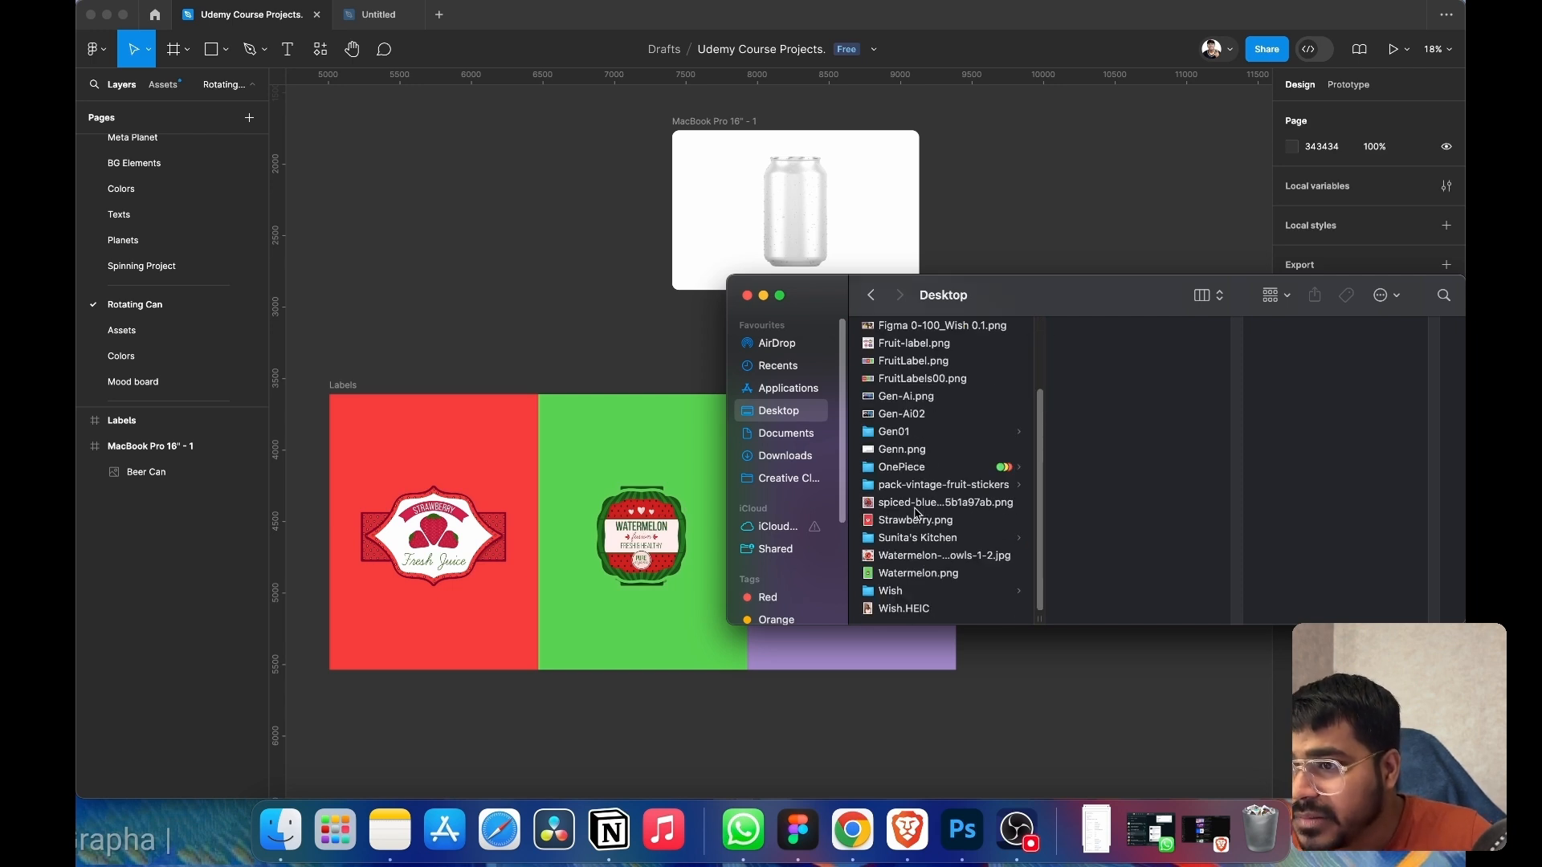
scroll(905, 493, up, 3)
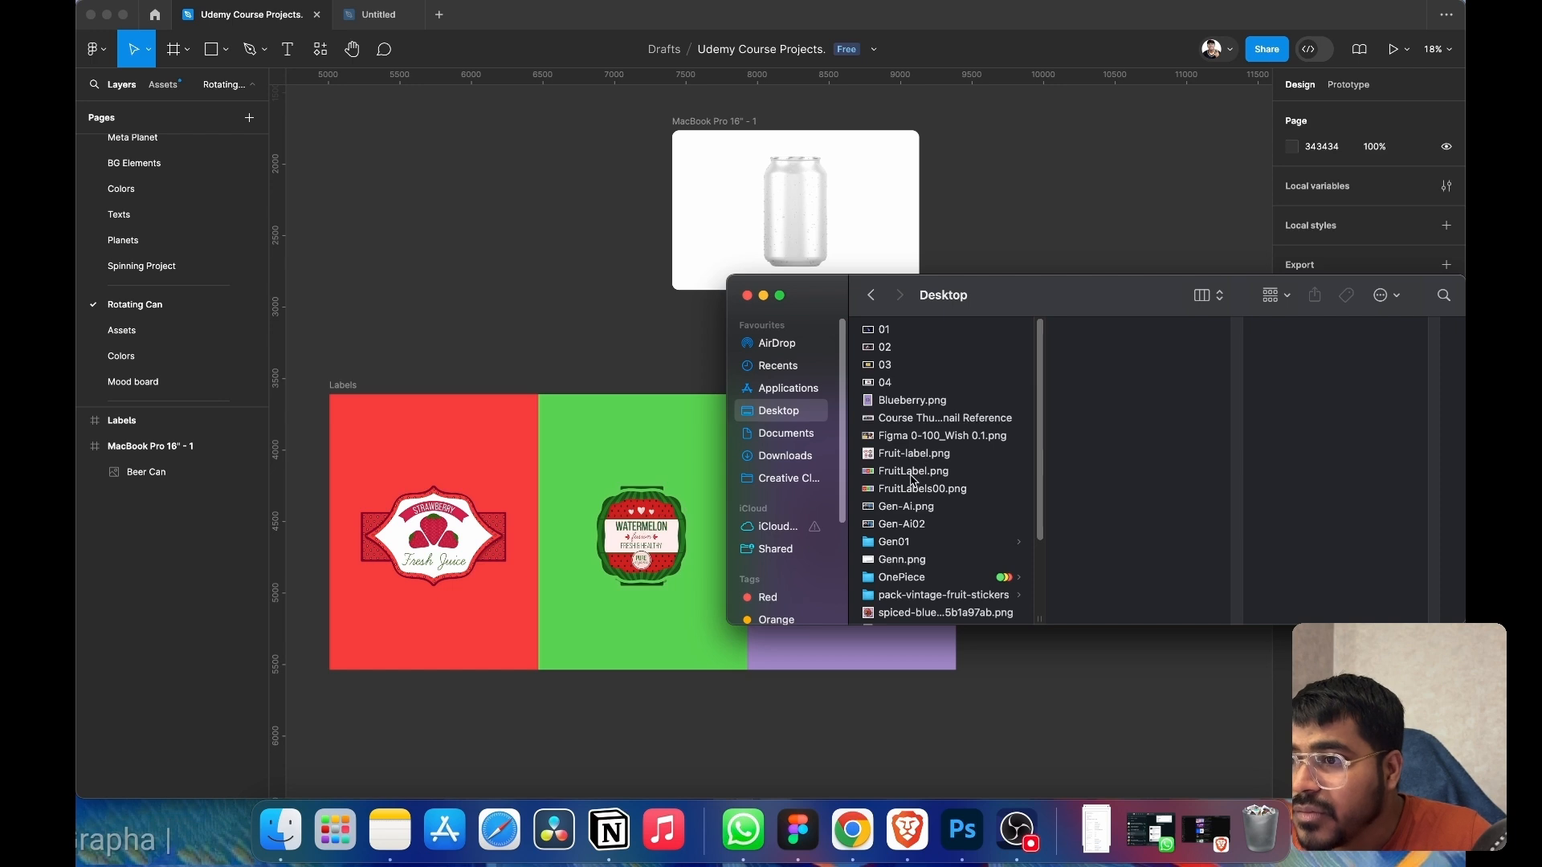
- Delete the Labels frame with the strawberry, watermelon and blueberry sections from the Rotating Can page
click(350, 390)
click(351, 385)
click(351, 386)
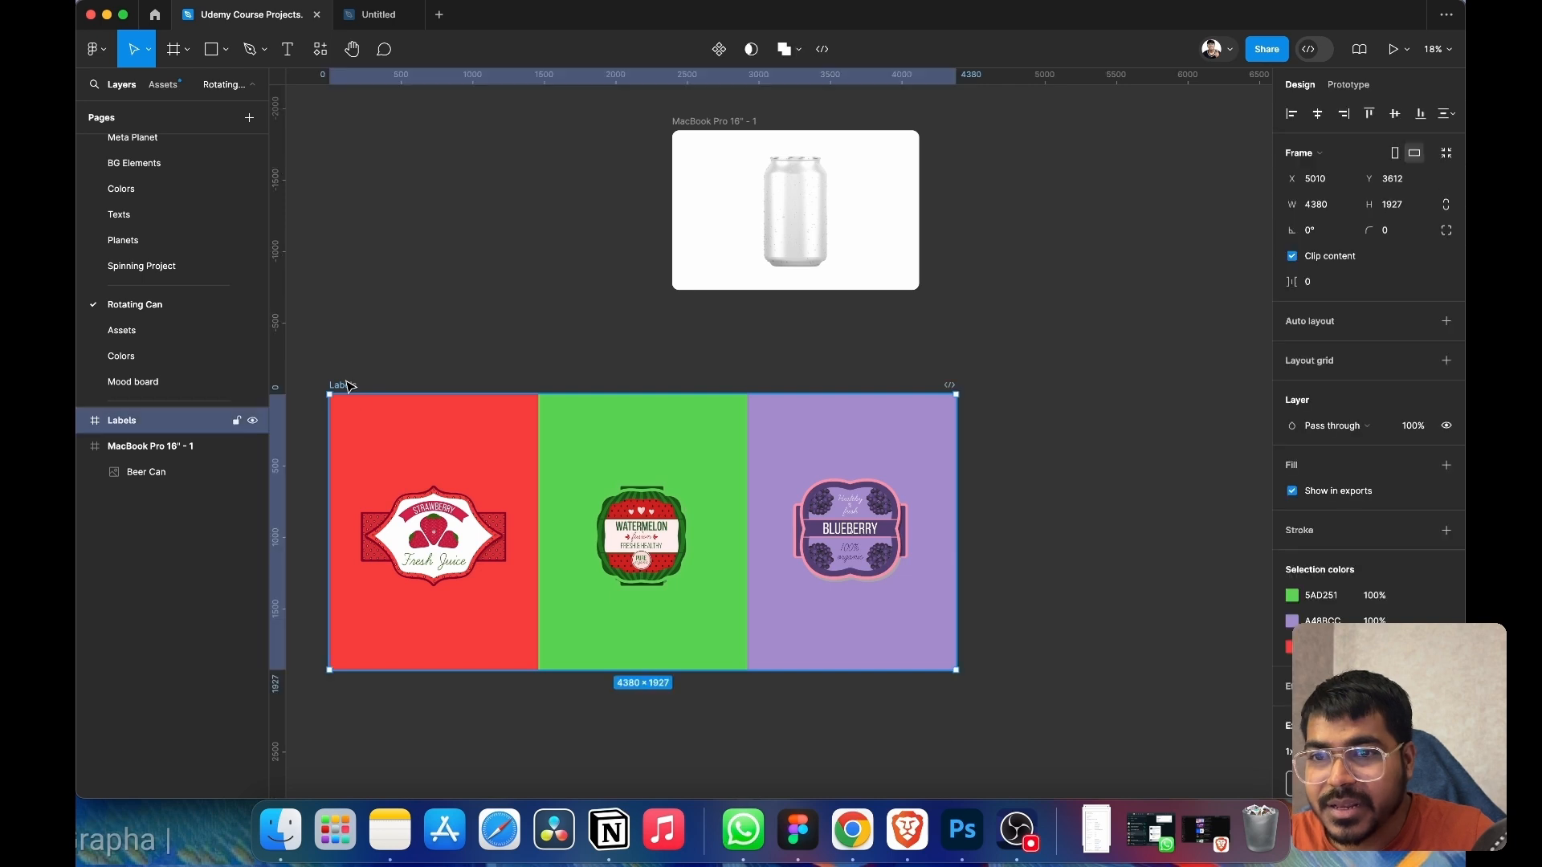
key(Delete)
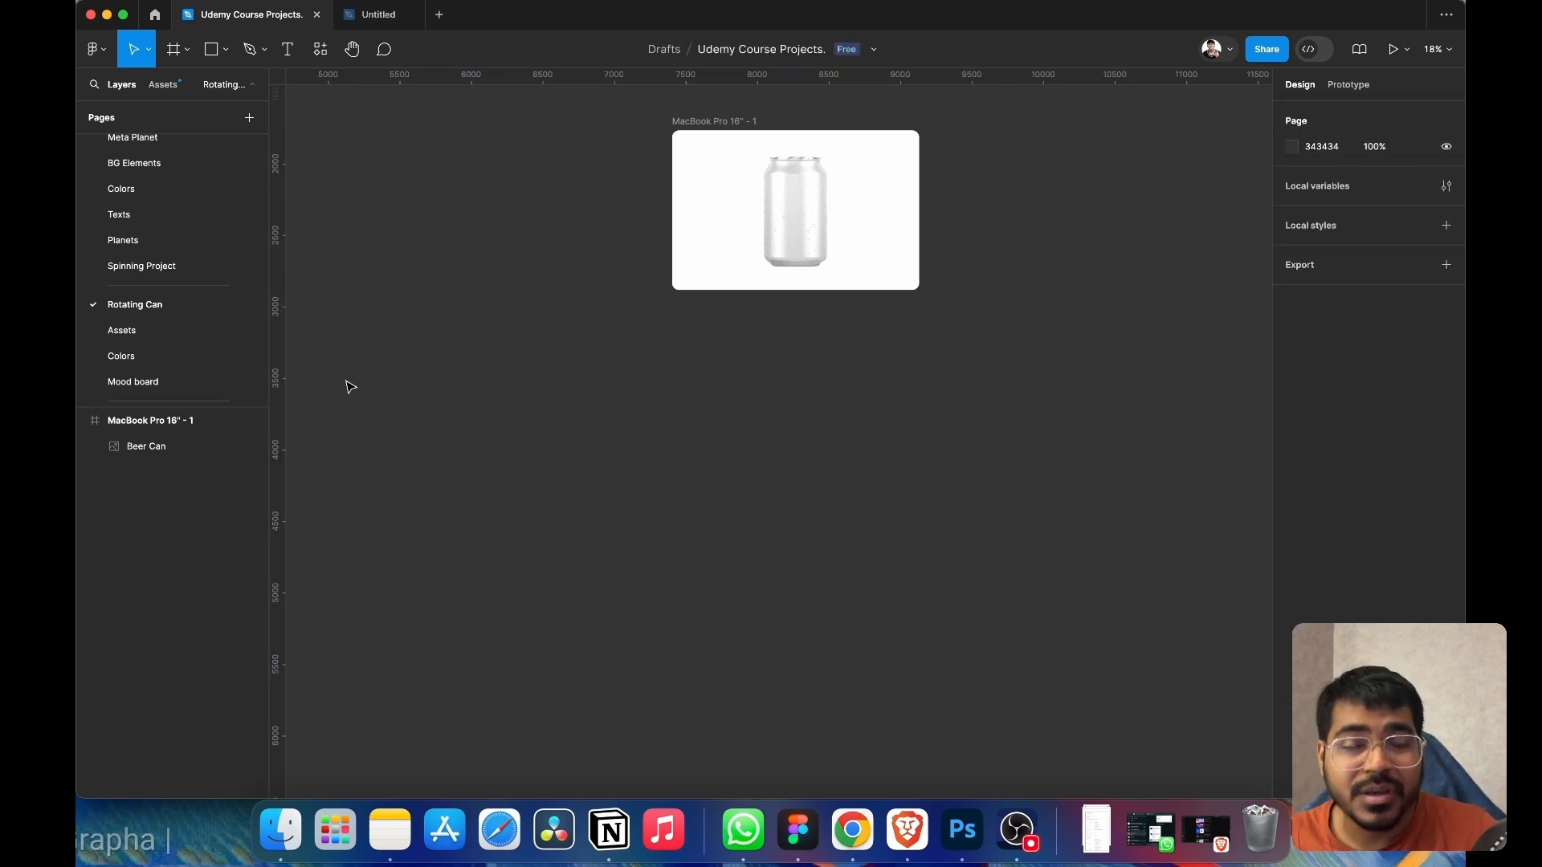
- Place FruitLabels00.png from the Finder Desktop folder onto the canvas below the MacBook Pro 16" frame and close Finder
click(281, 831)
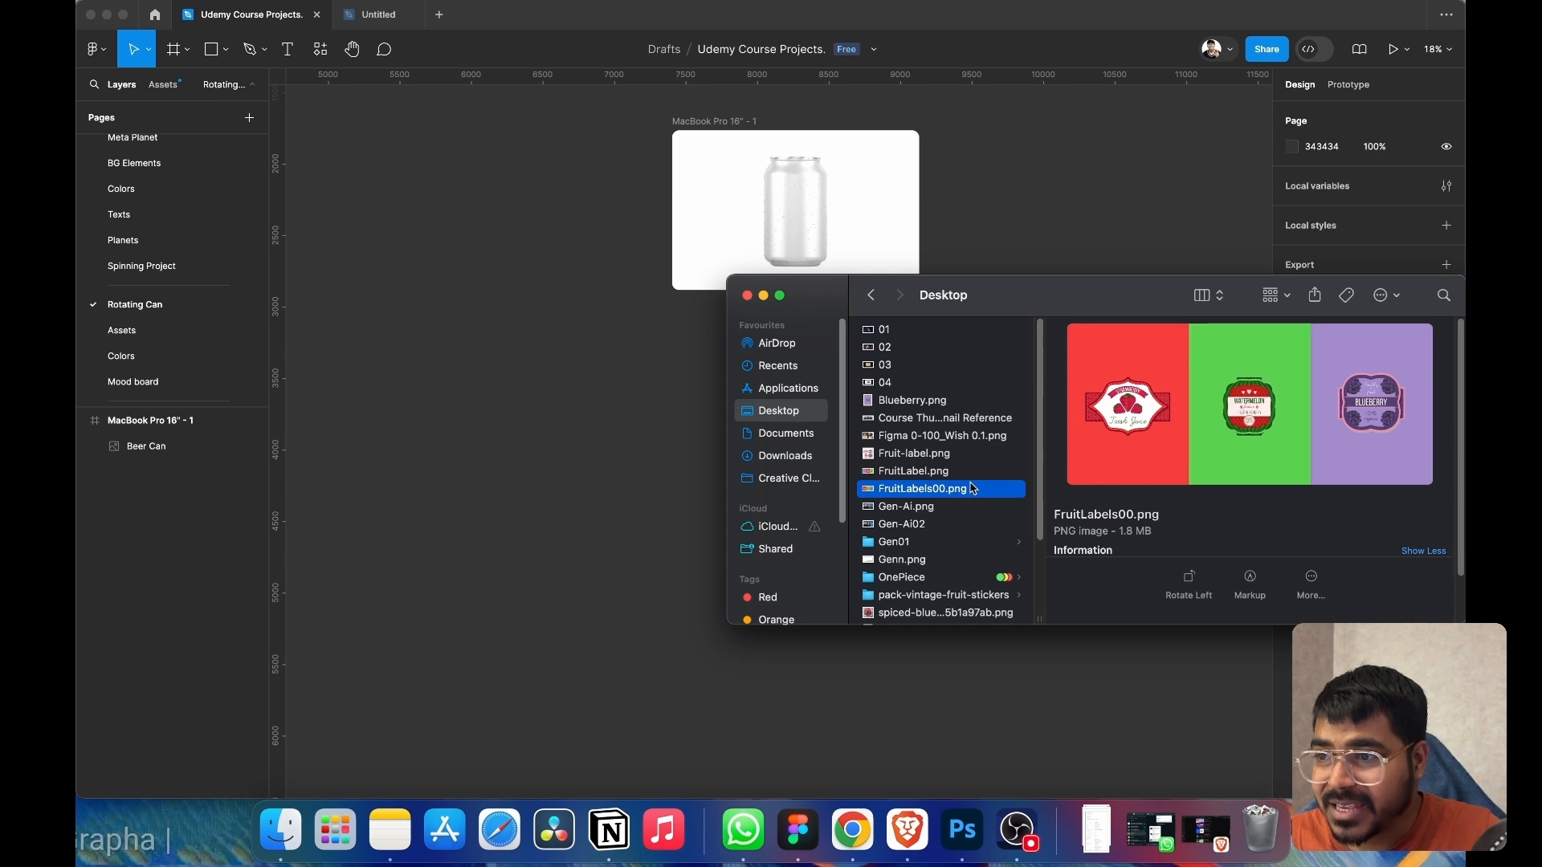
drag(969, 491, 540, 509)
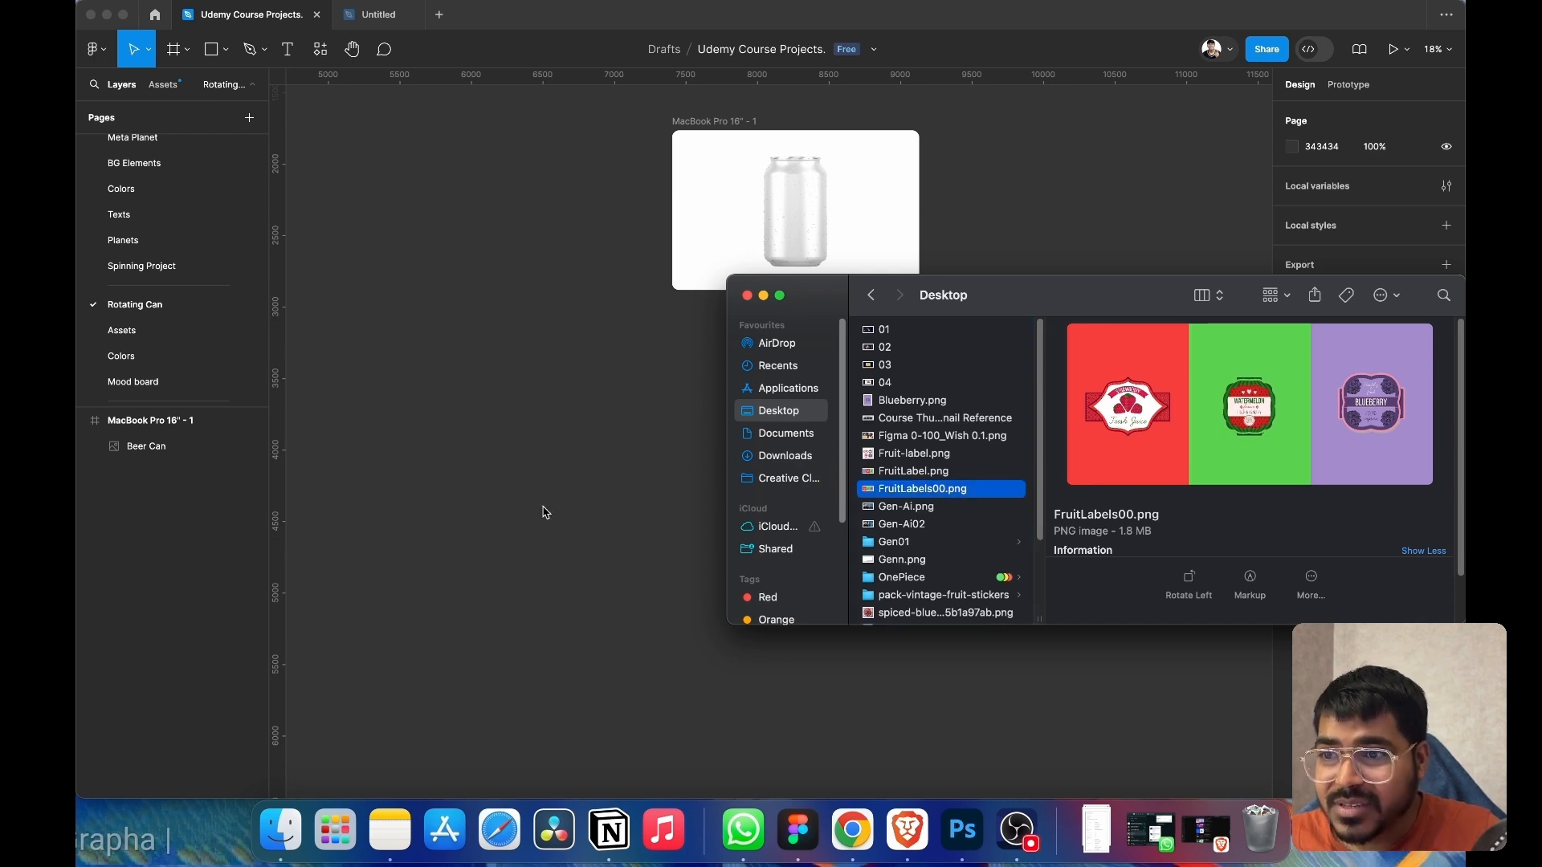
click(747, 298)
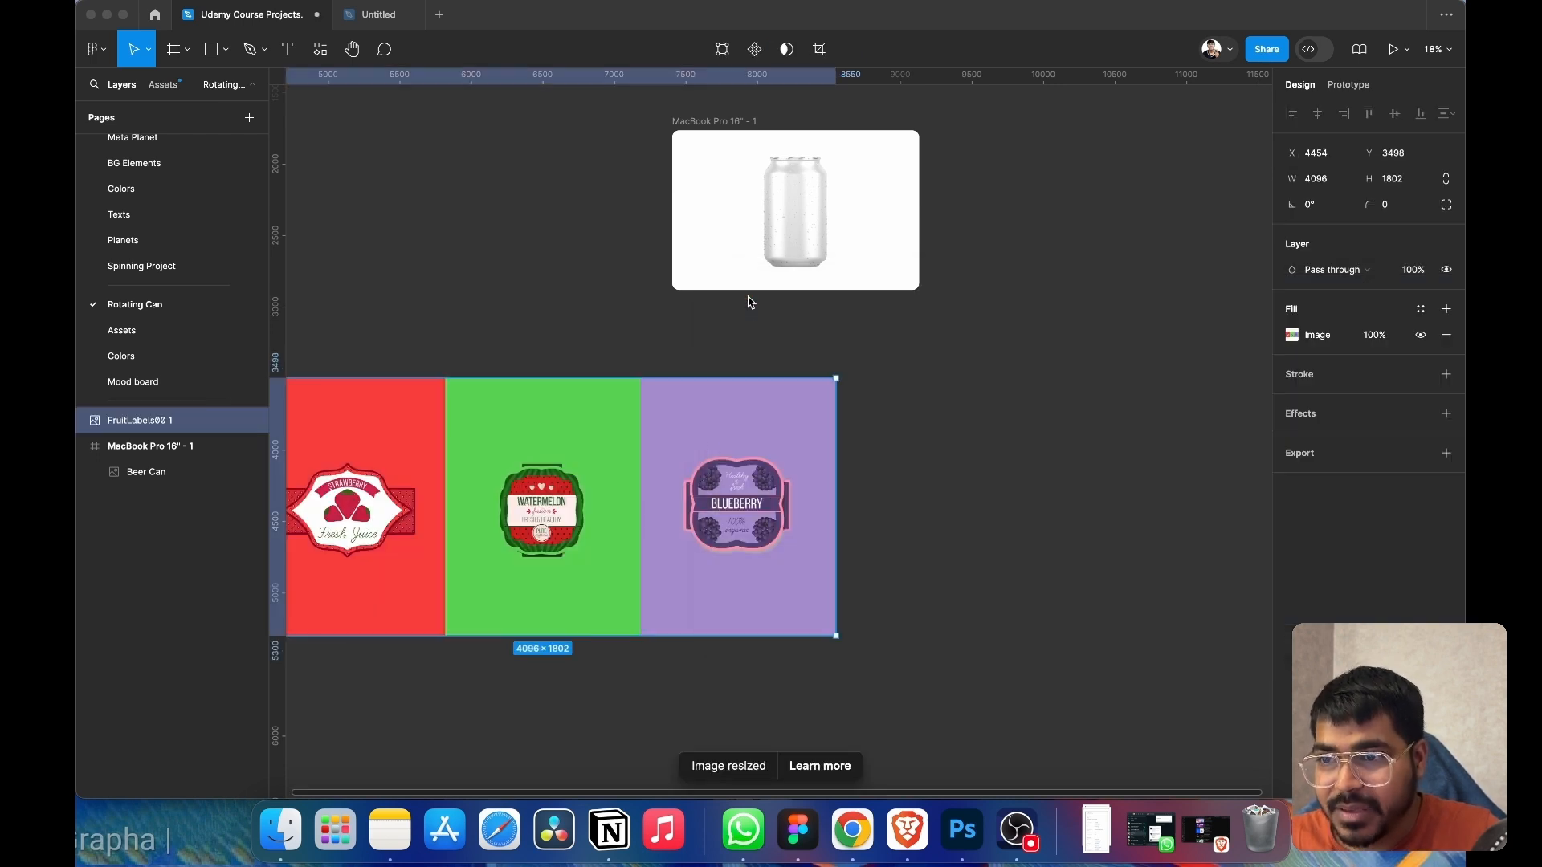
scroll(753, 599, down, 5)
scroll(751, 586, up, 5)
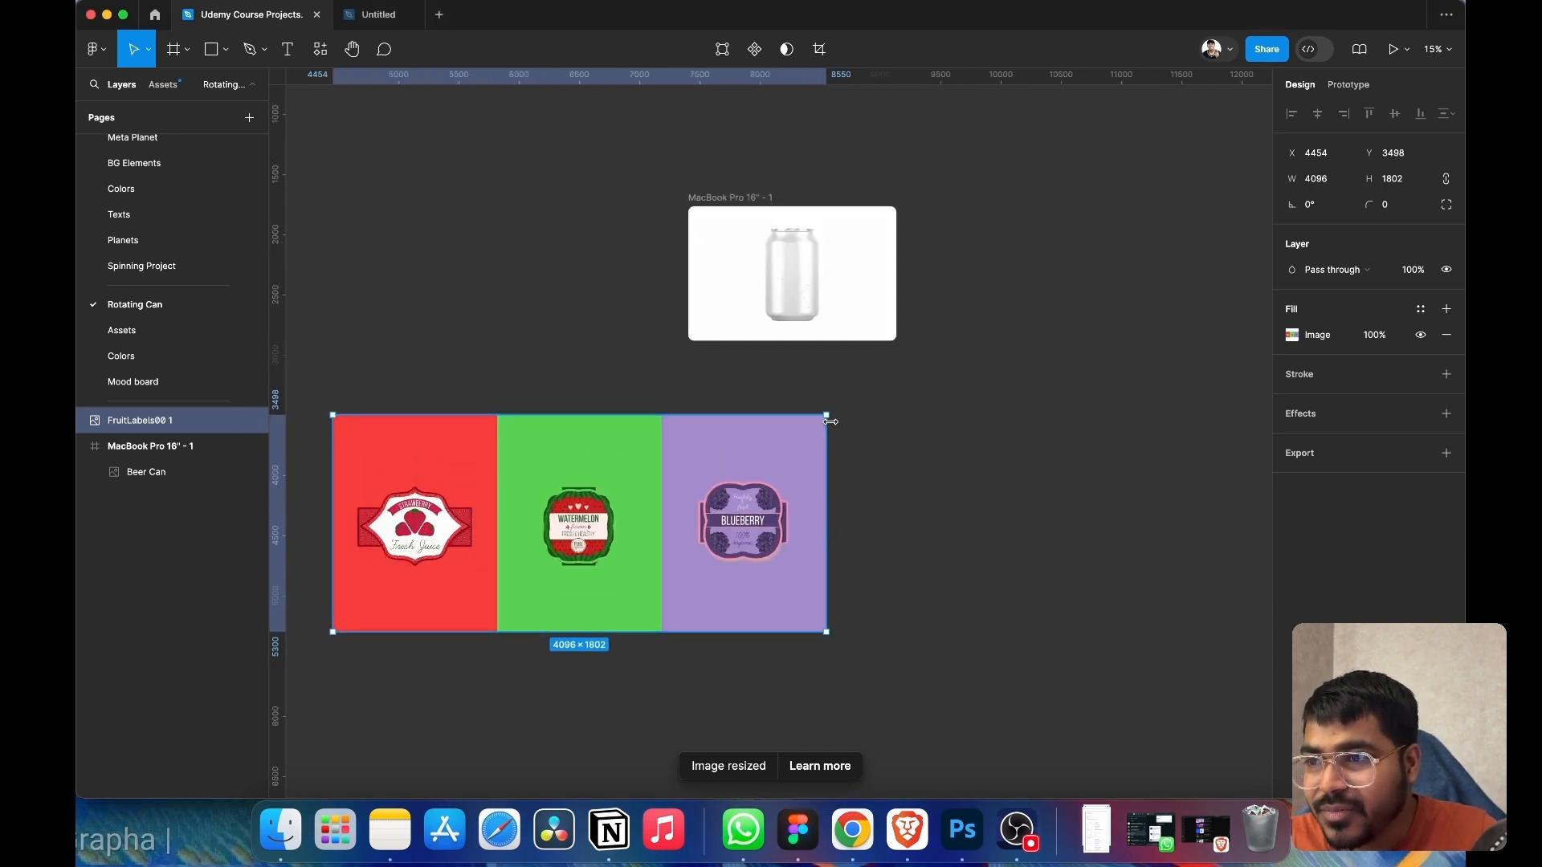
- Scale the fruit label image to about 1818 × 800 and place it over the can inside the frame at about X 576, Y 182
key(k)
drag(827, 417, 705, 467)
drag(482, 546, 542, 555)
drag(783, 470, 629, 535)
drag(520, 593, 864, 287)
scroll(644, 333, up, 5)
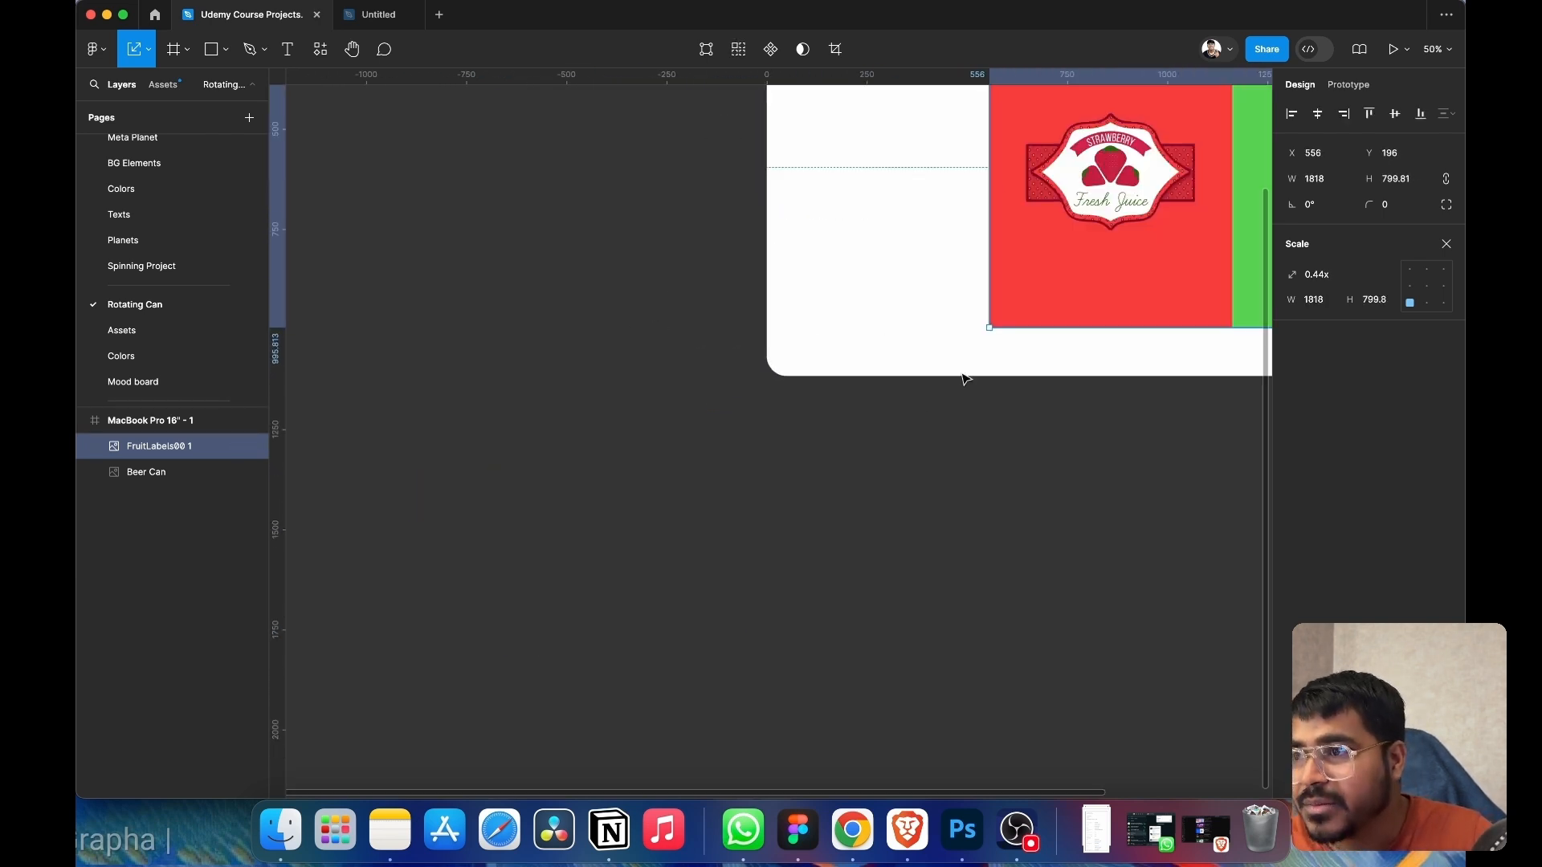
scroll(899, 376, right, 5)
scroll(863, 376, up, 3)
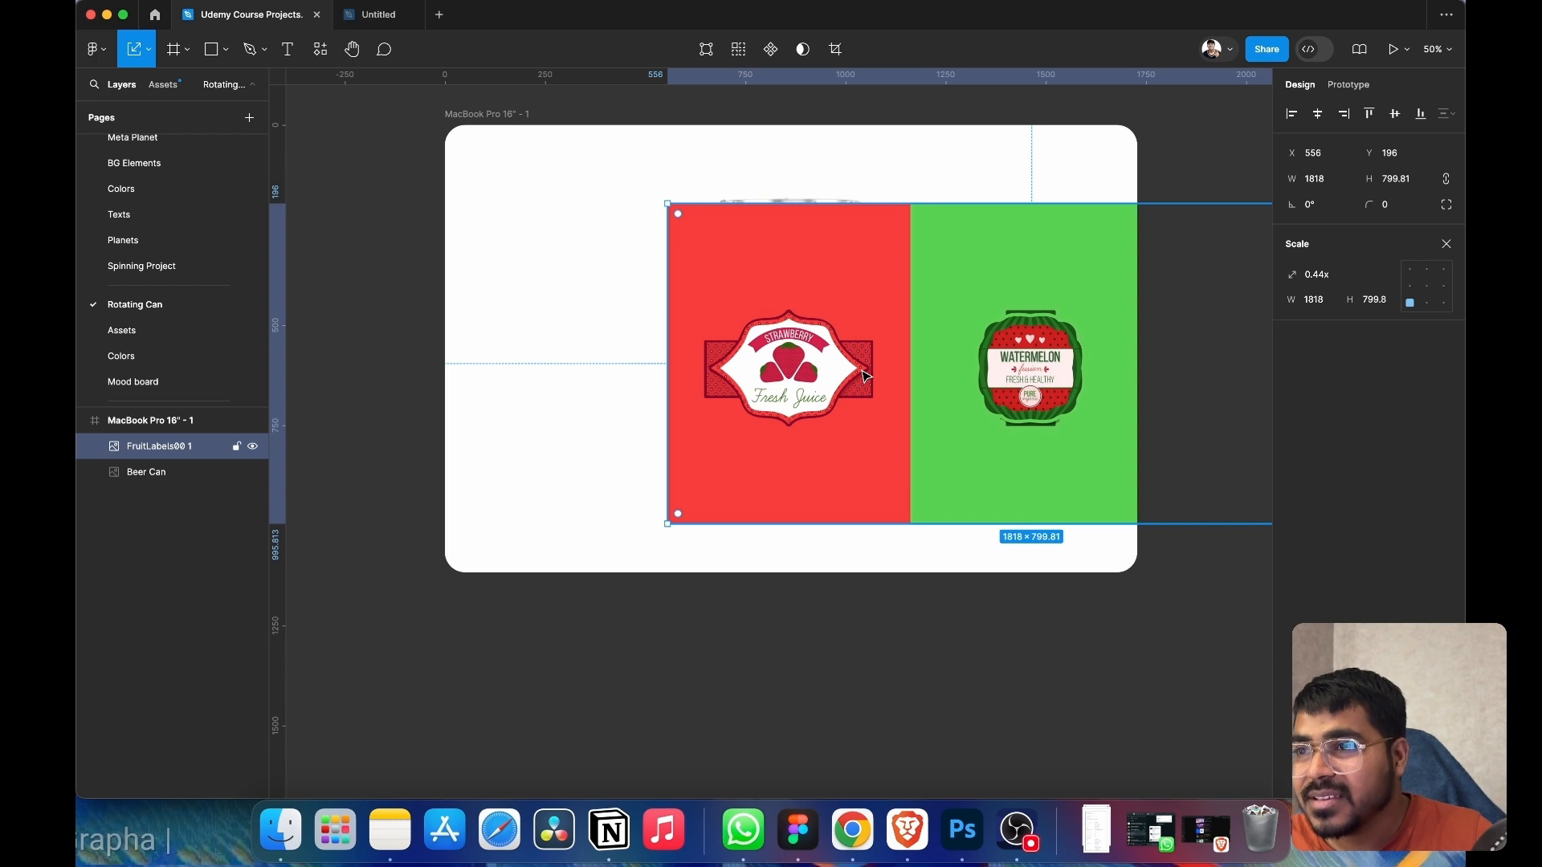
drag(865, 374, 874, 369)
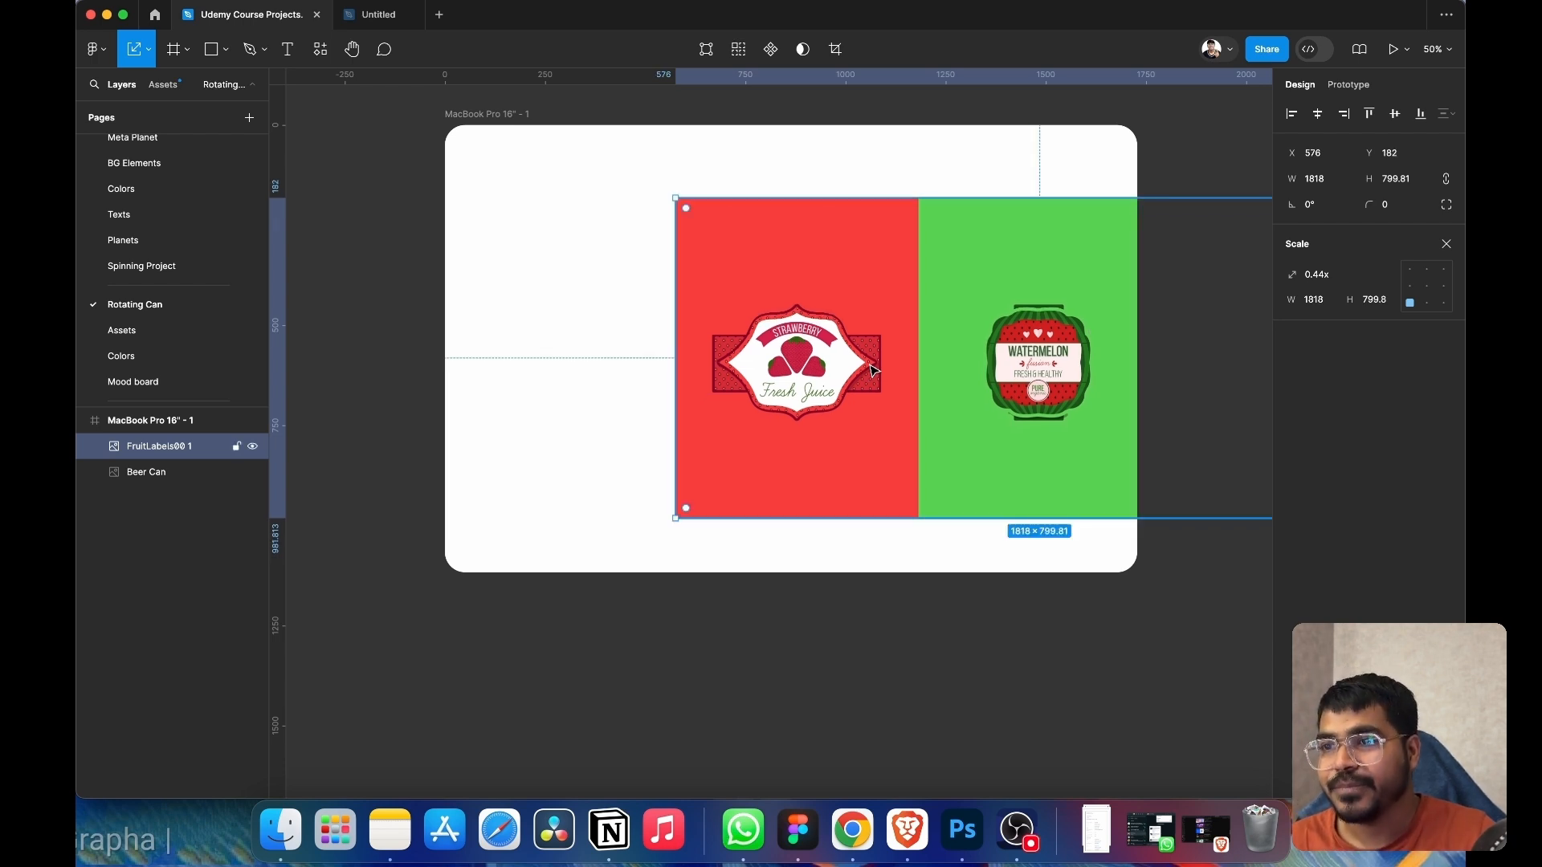
- Duplicate the Beer Can layer and use the copy as a mask for the FruitLabels00 image
click(156, 473)
key(super+d)
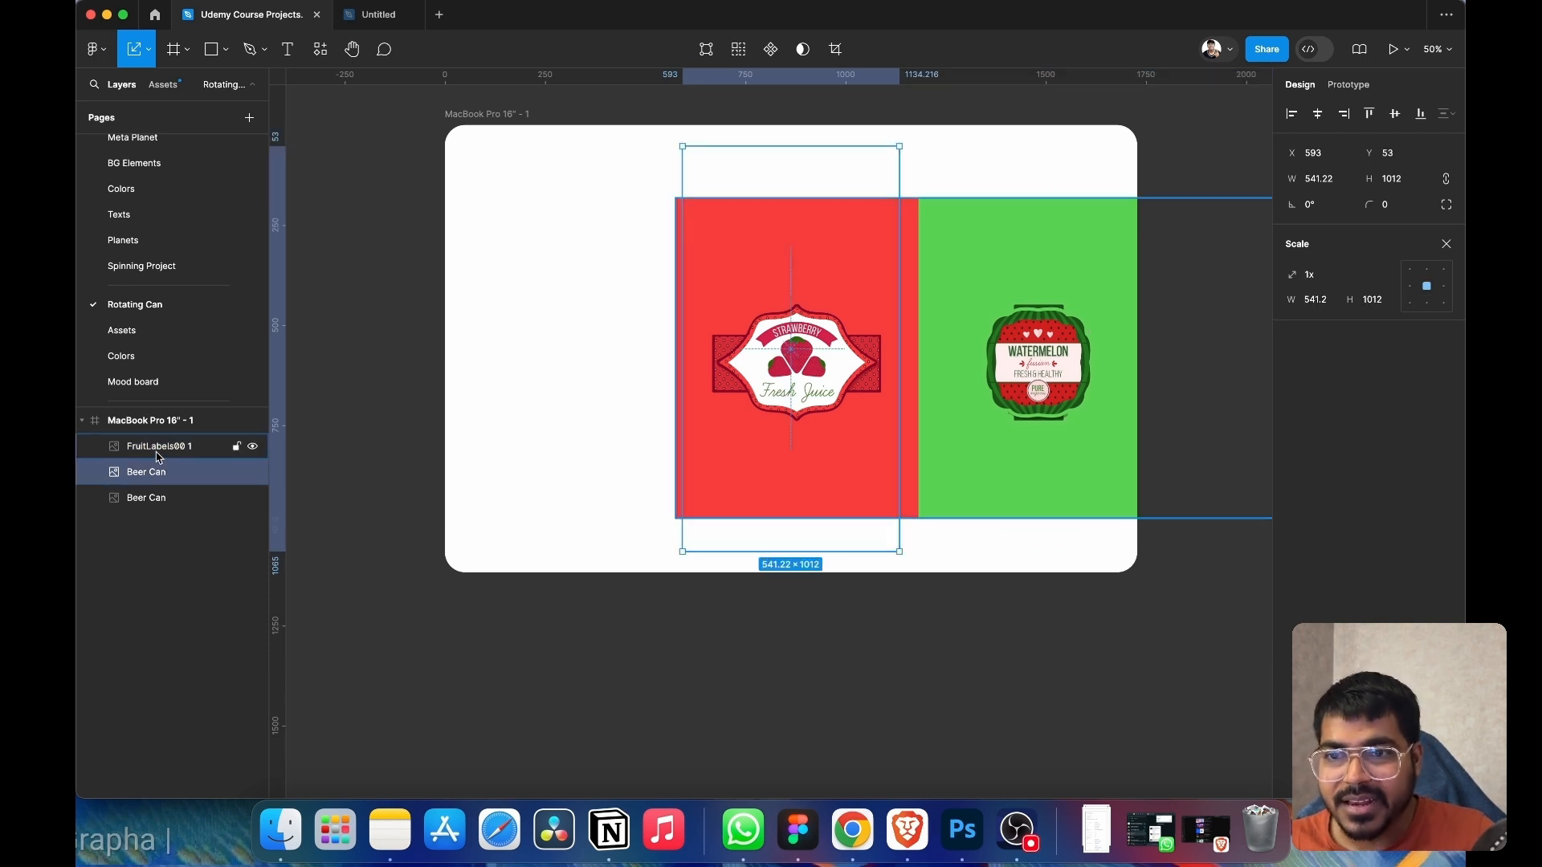
shift+click(158, 452)
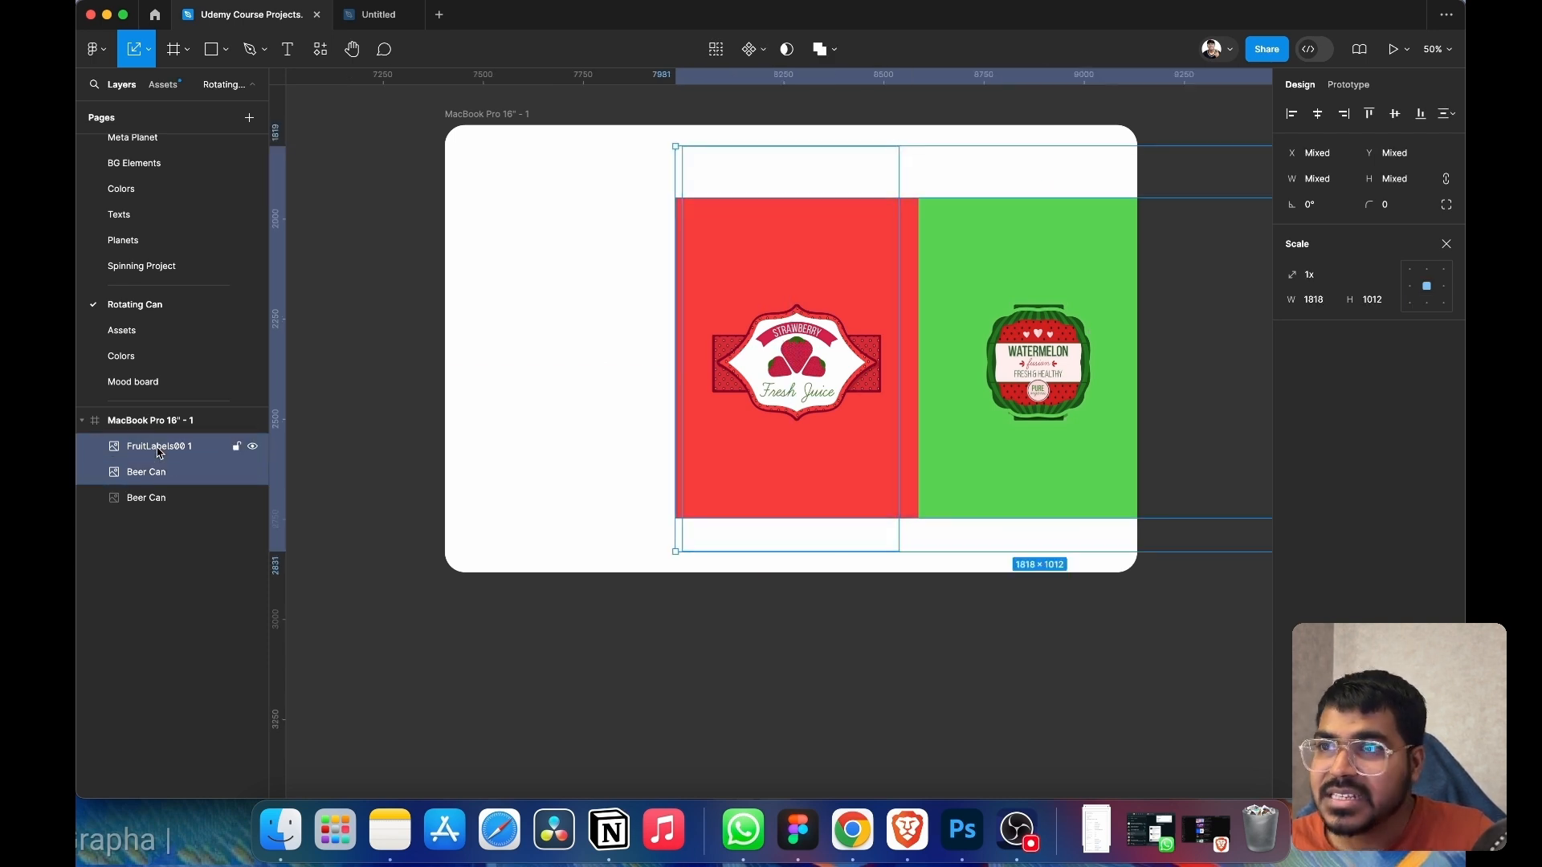
click(788, 56)
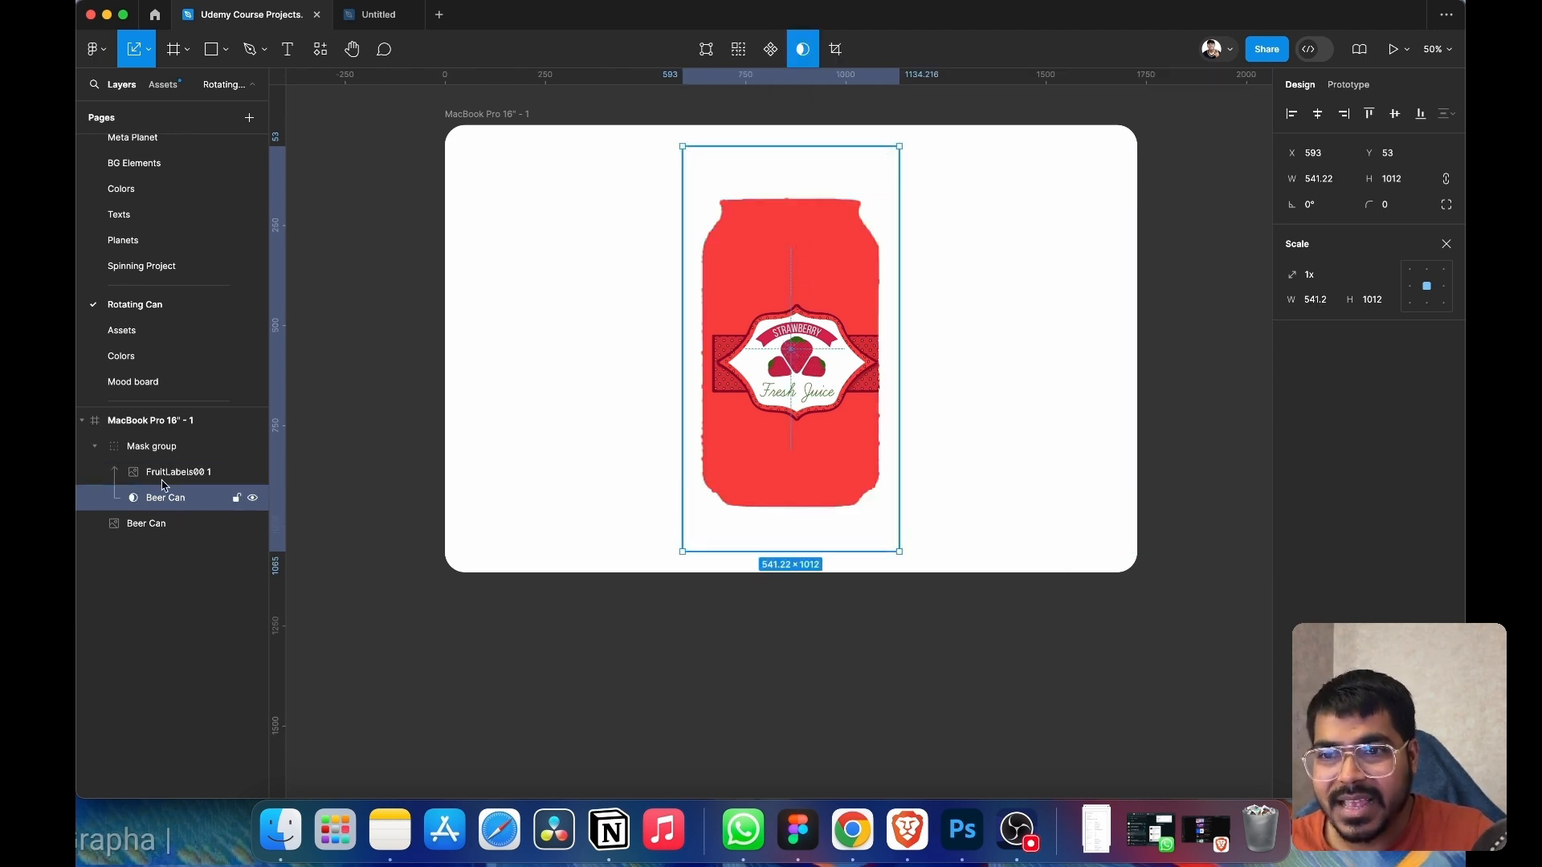
- Shift the masked label image horizontally to X 562 so the strawberry label is centred on the can
click(870, 360)
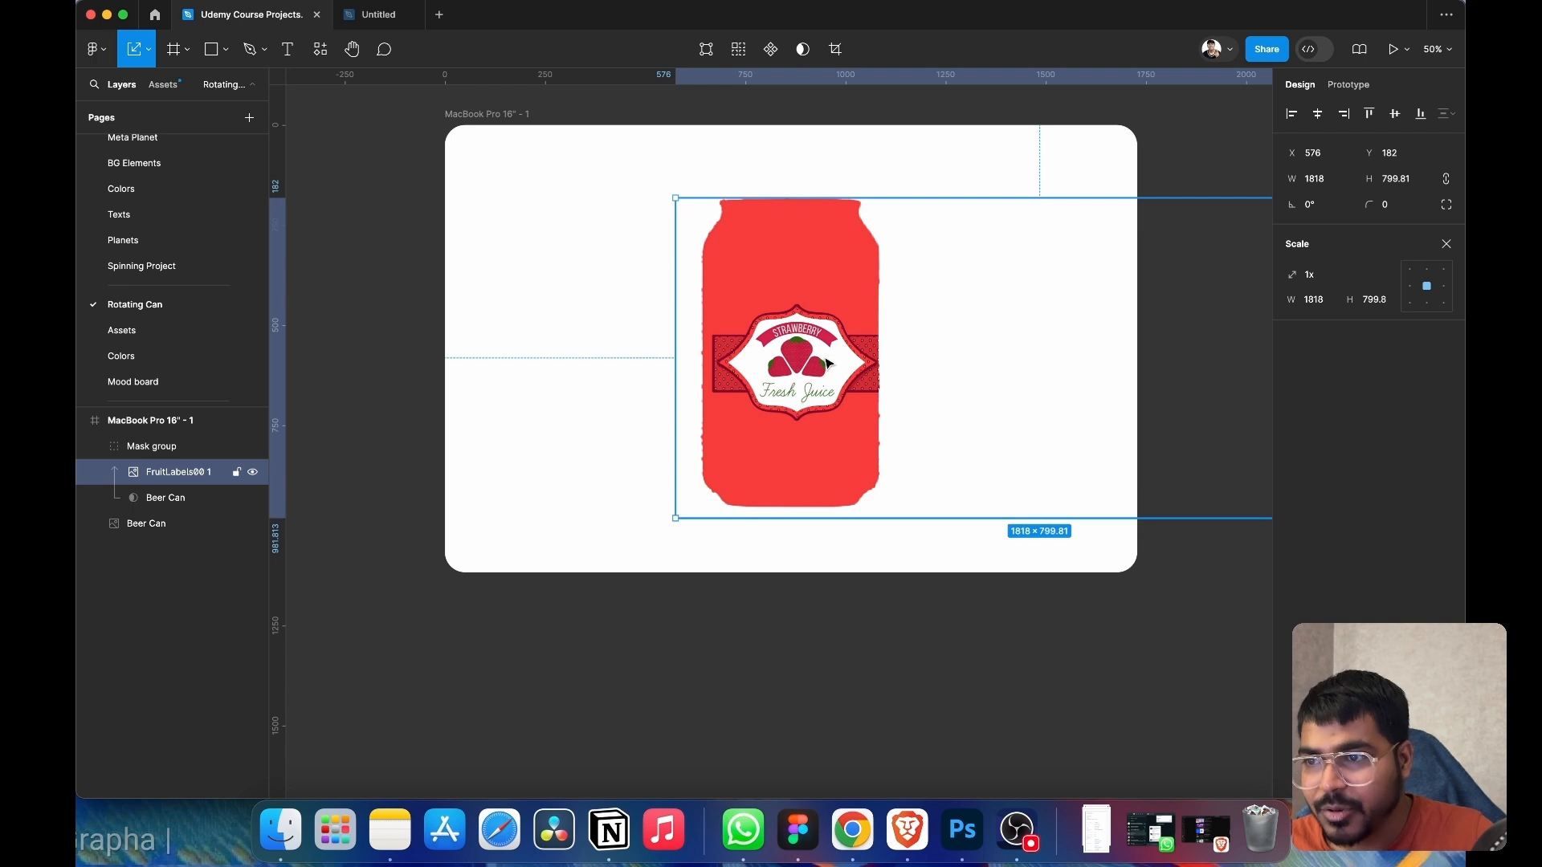
drag(827, 364, 822, 365)
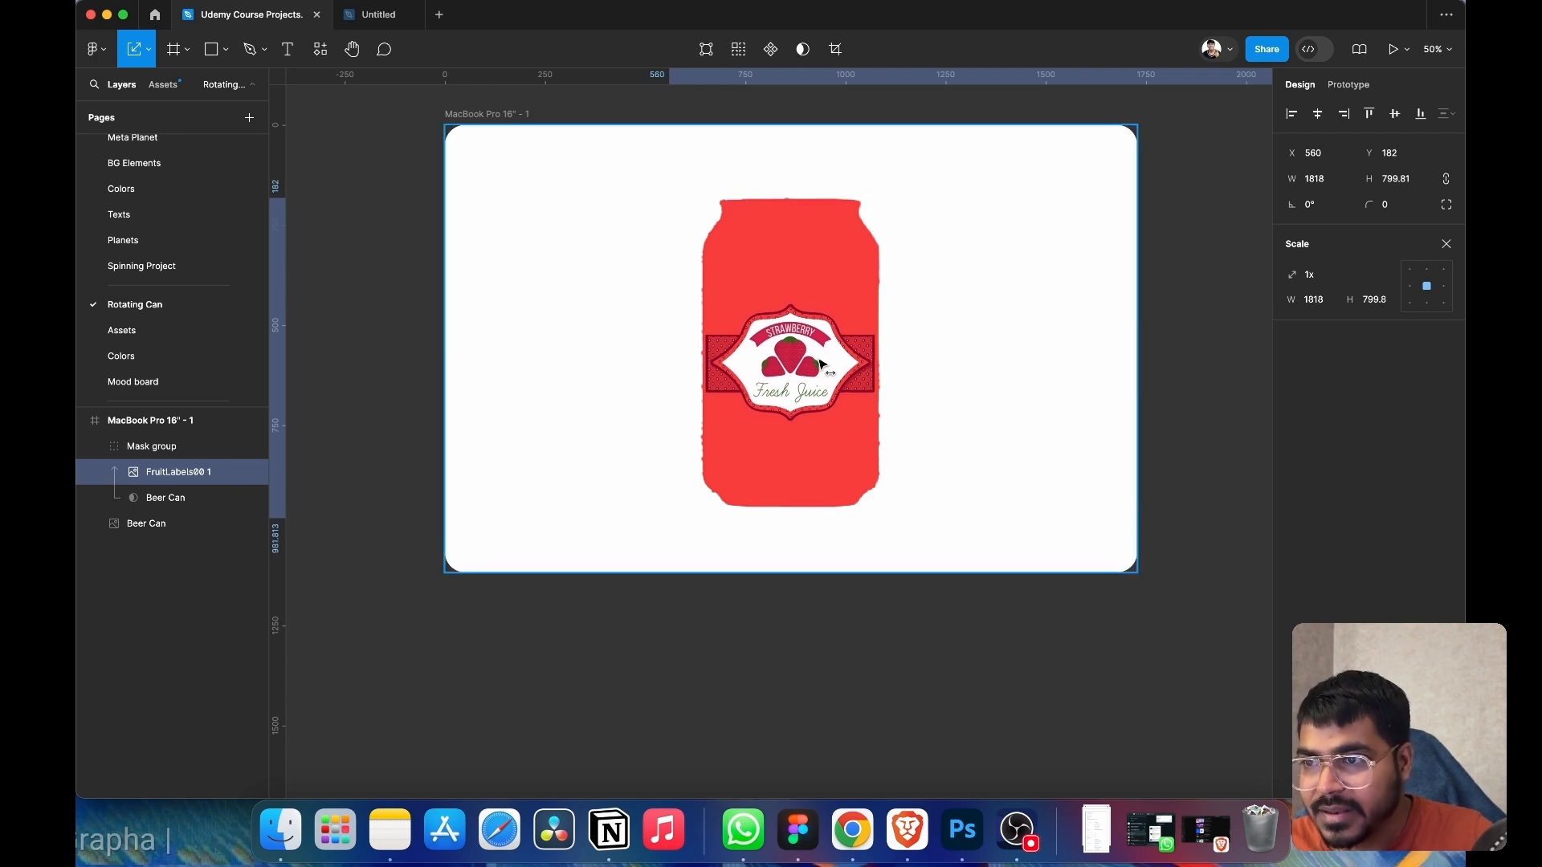
drag(822, 365, 822, 366)
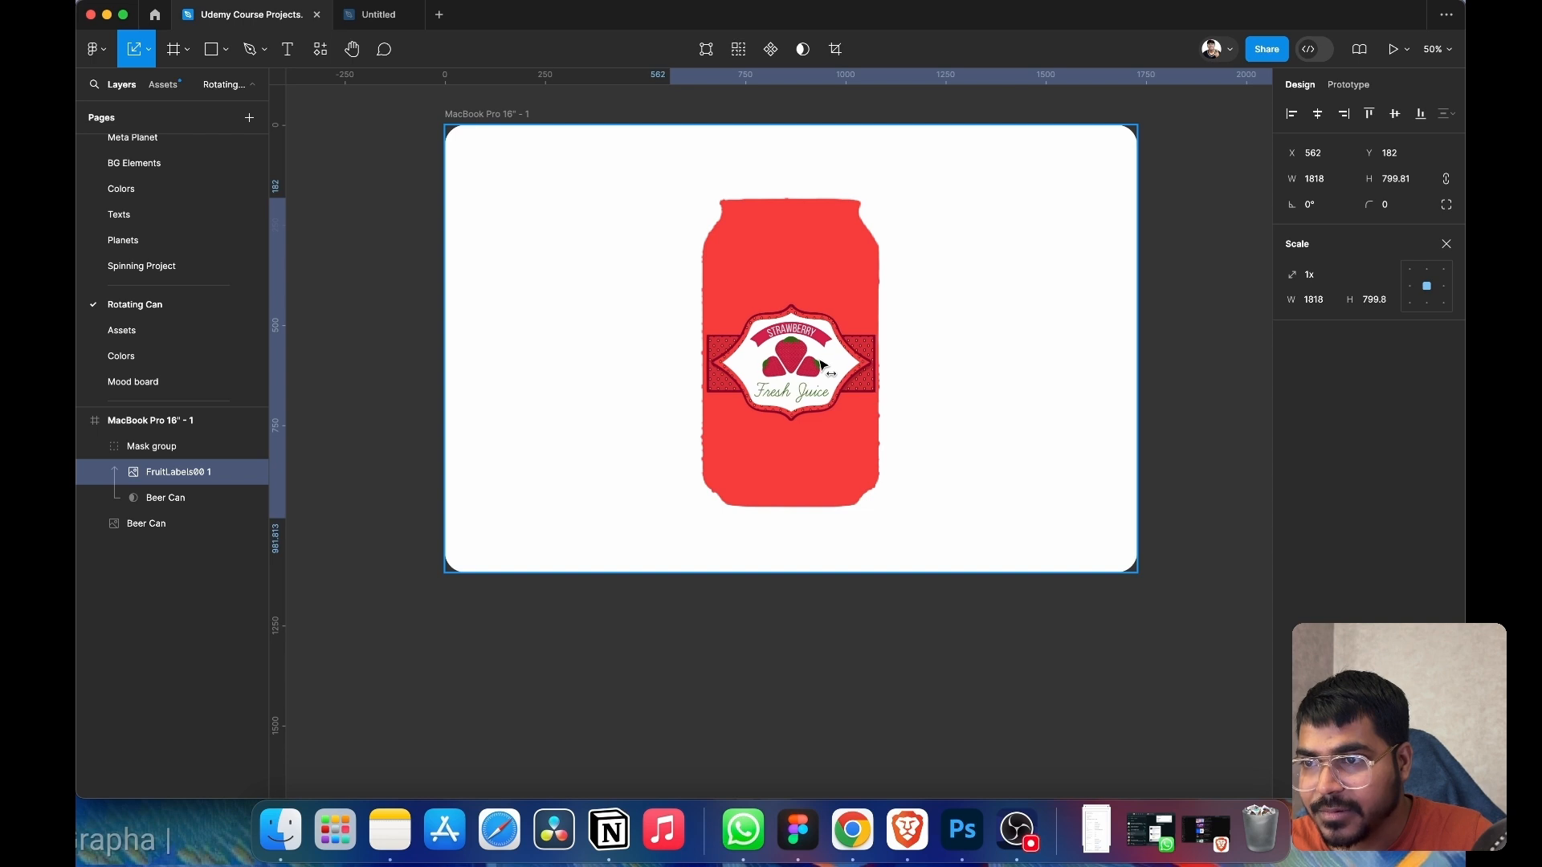
- Set the mask group's blend mode to Plus darker so the label blends with the can's shading
click(163, 446)
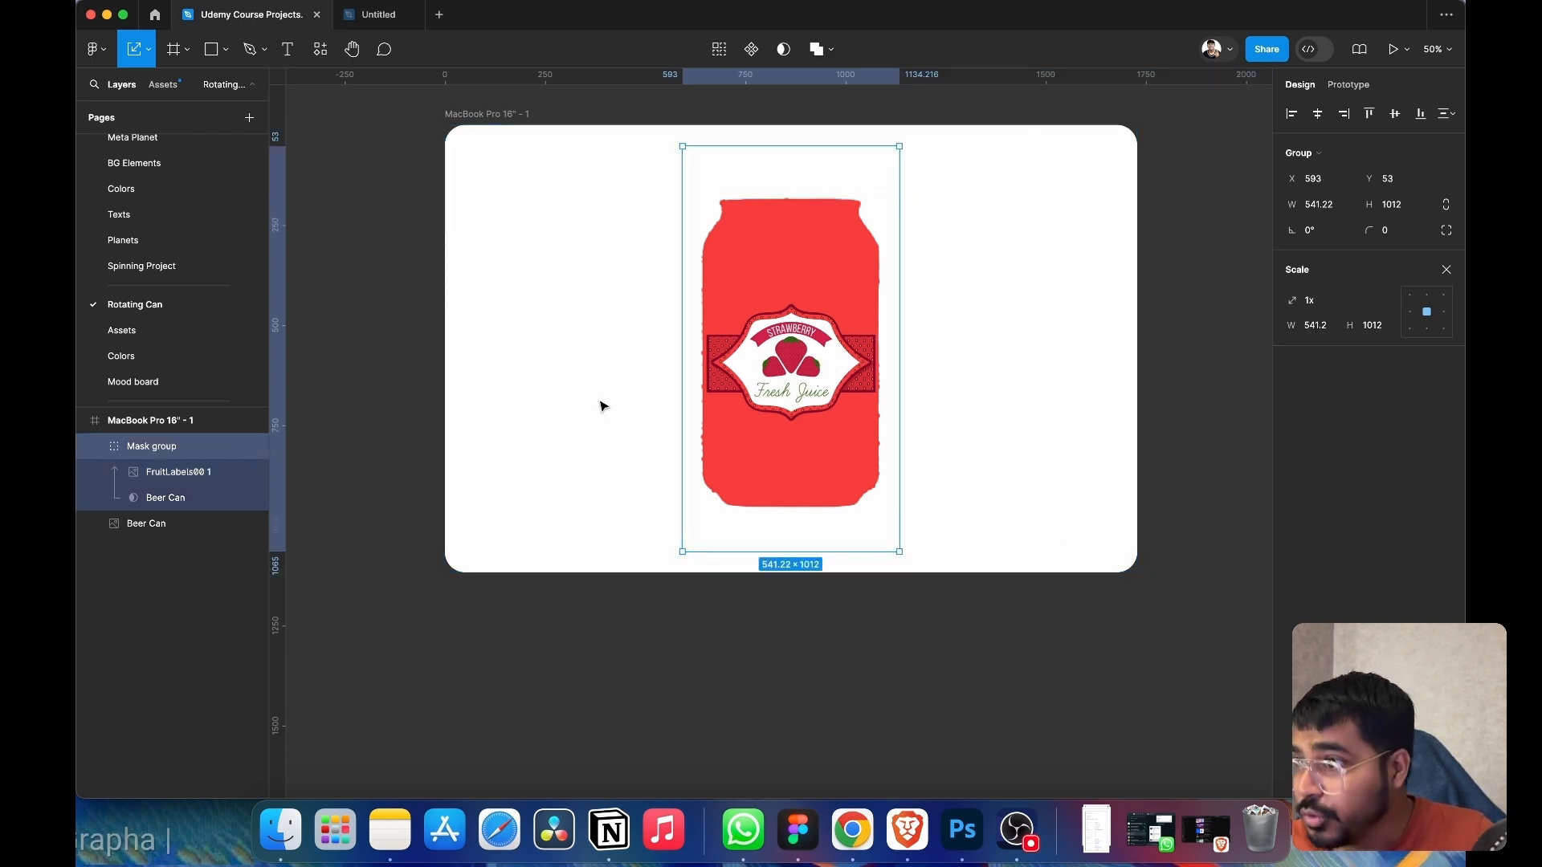
click(1447, 269)
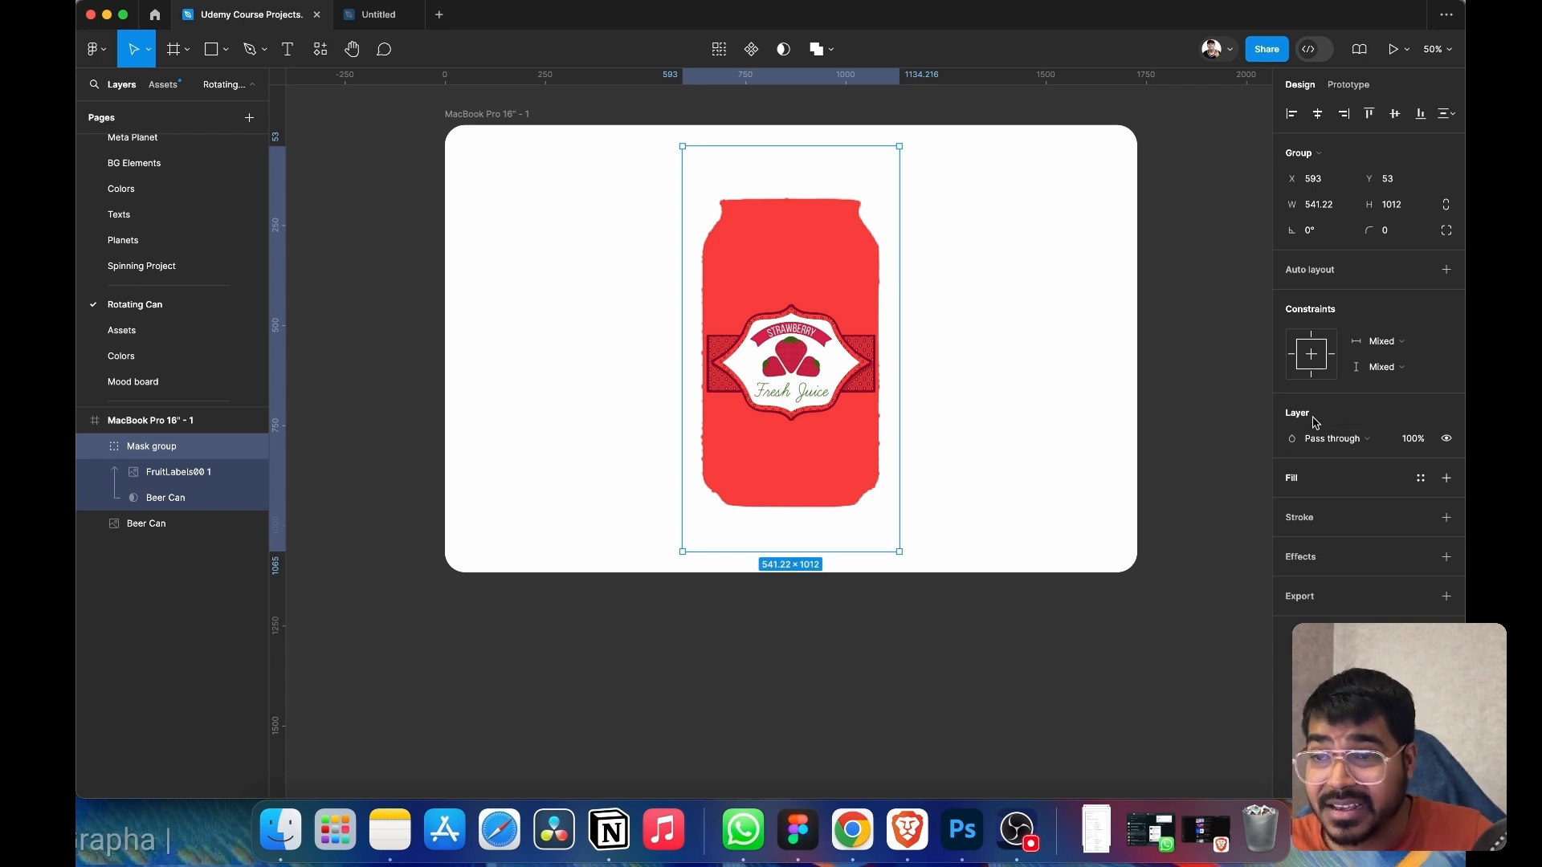
click(1379, 445)
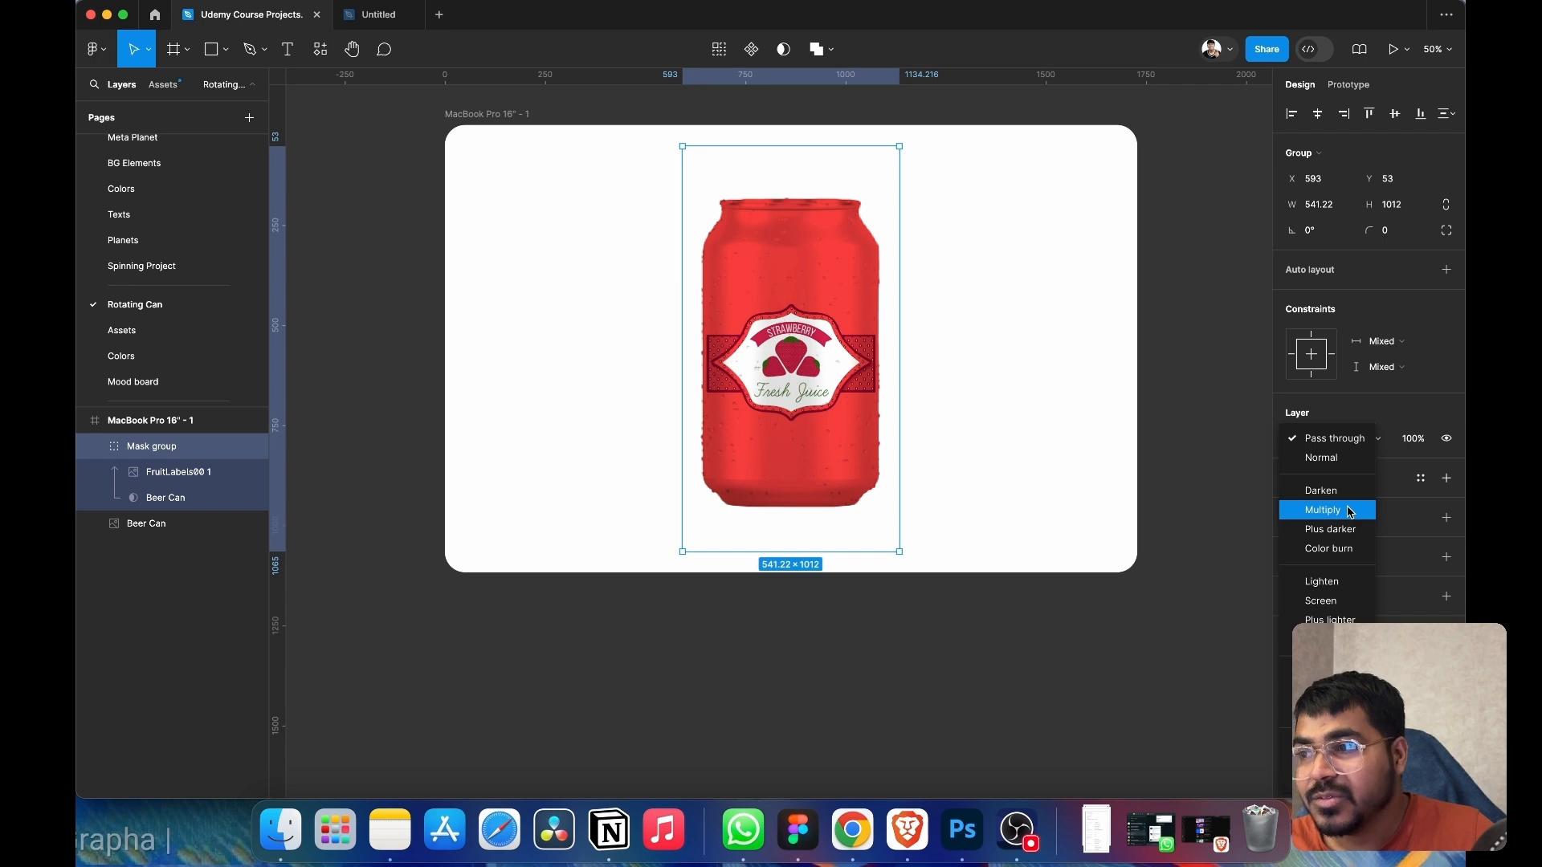
click(1352, 535)
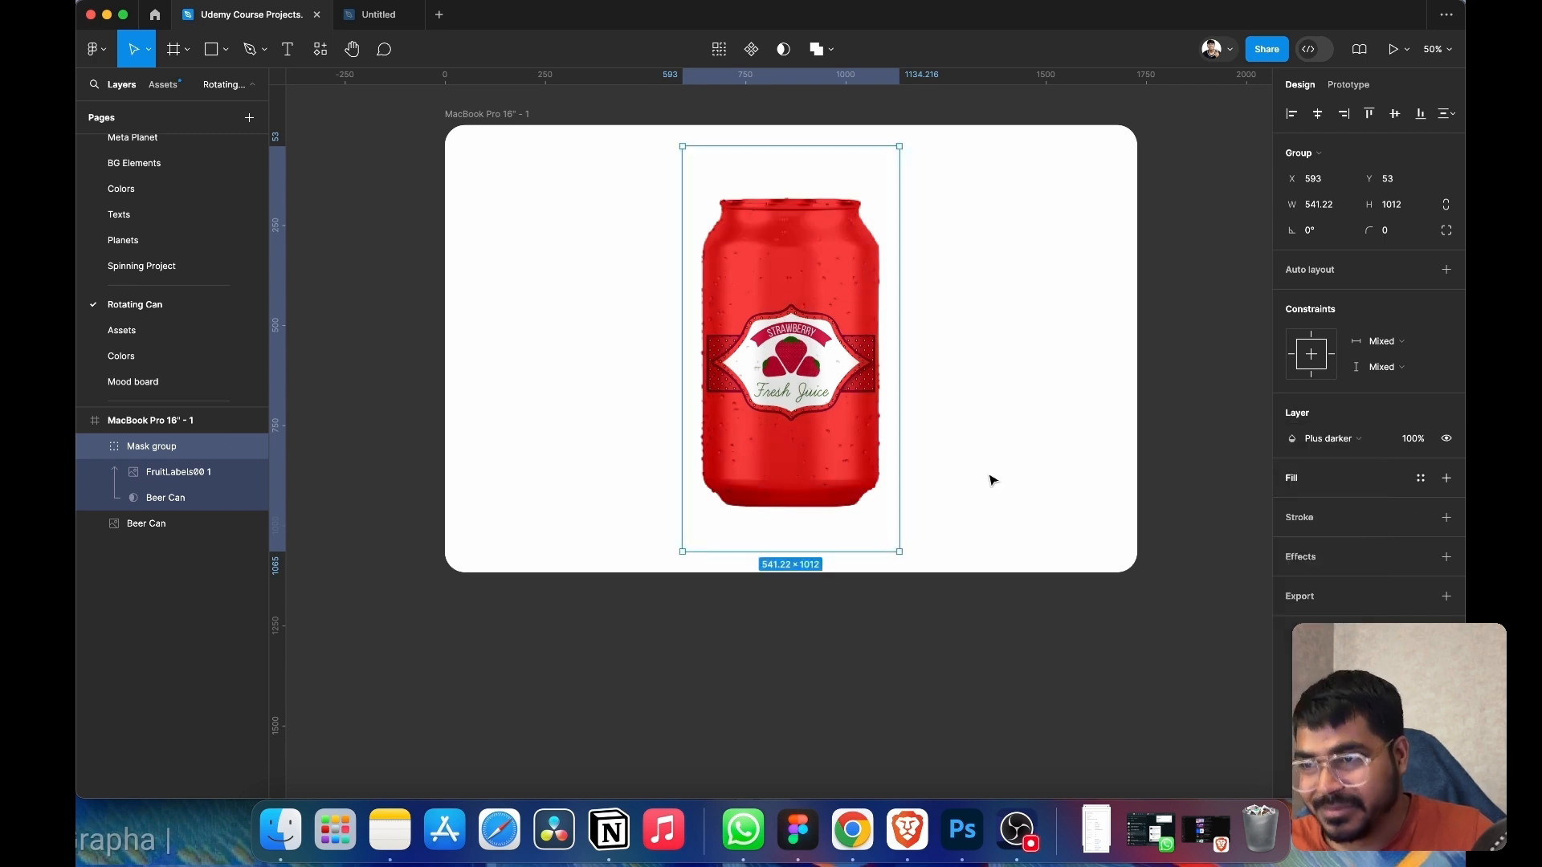
scroll(877, 363, up, 5)
scroll(877, 363, down, 5)
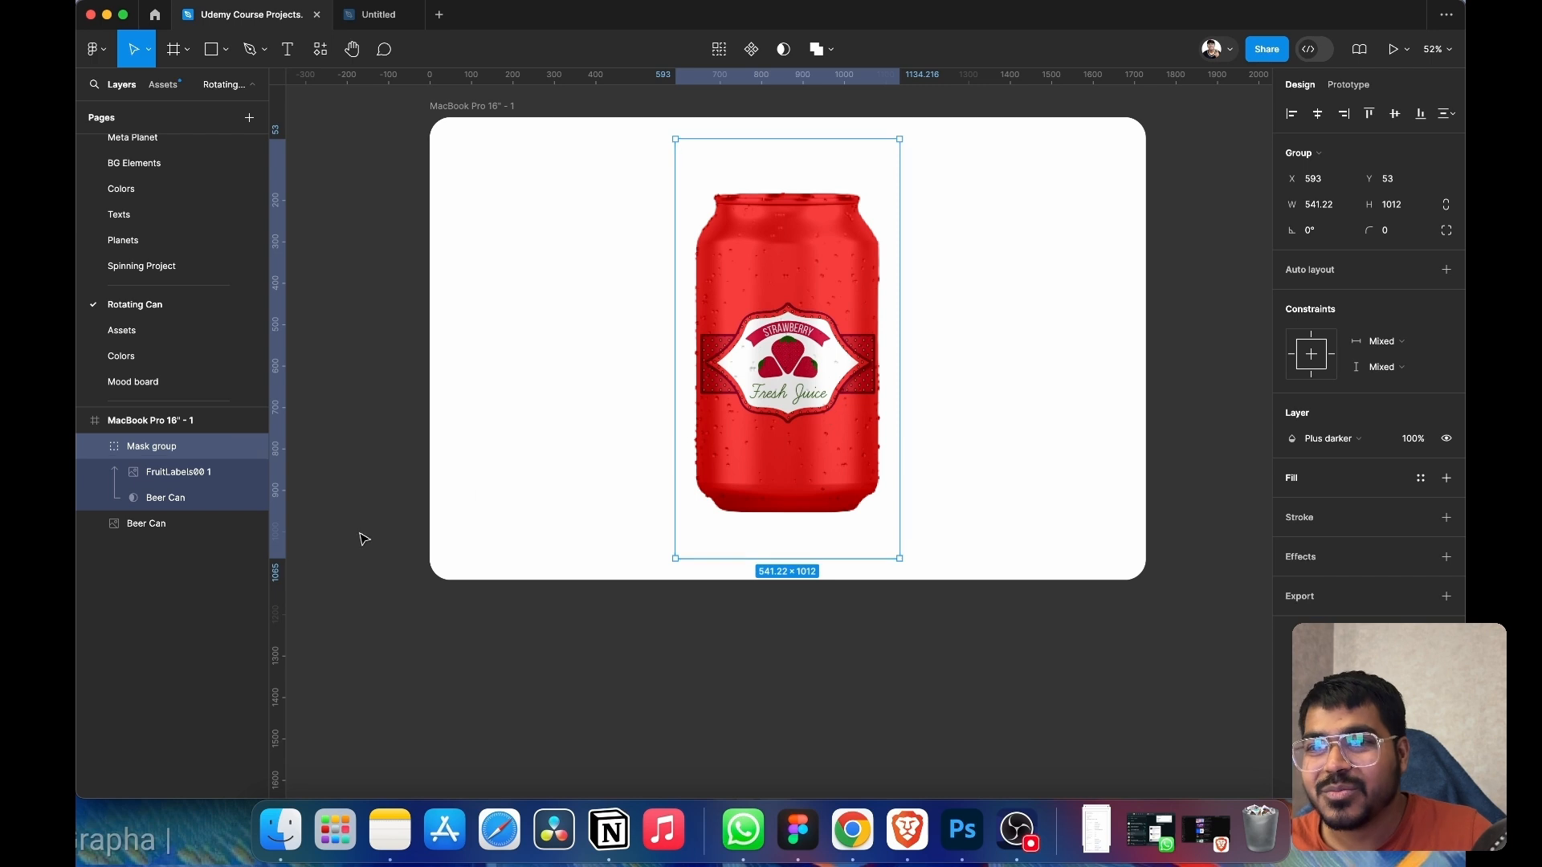
- Rename the MacBook Pro 16" frame as LordofDrinks
click(454, 118)
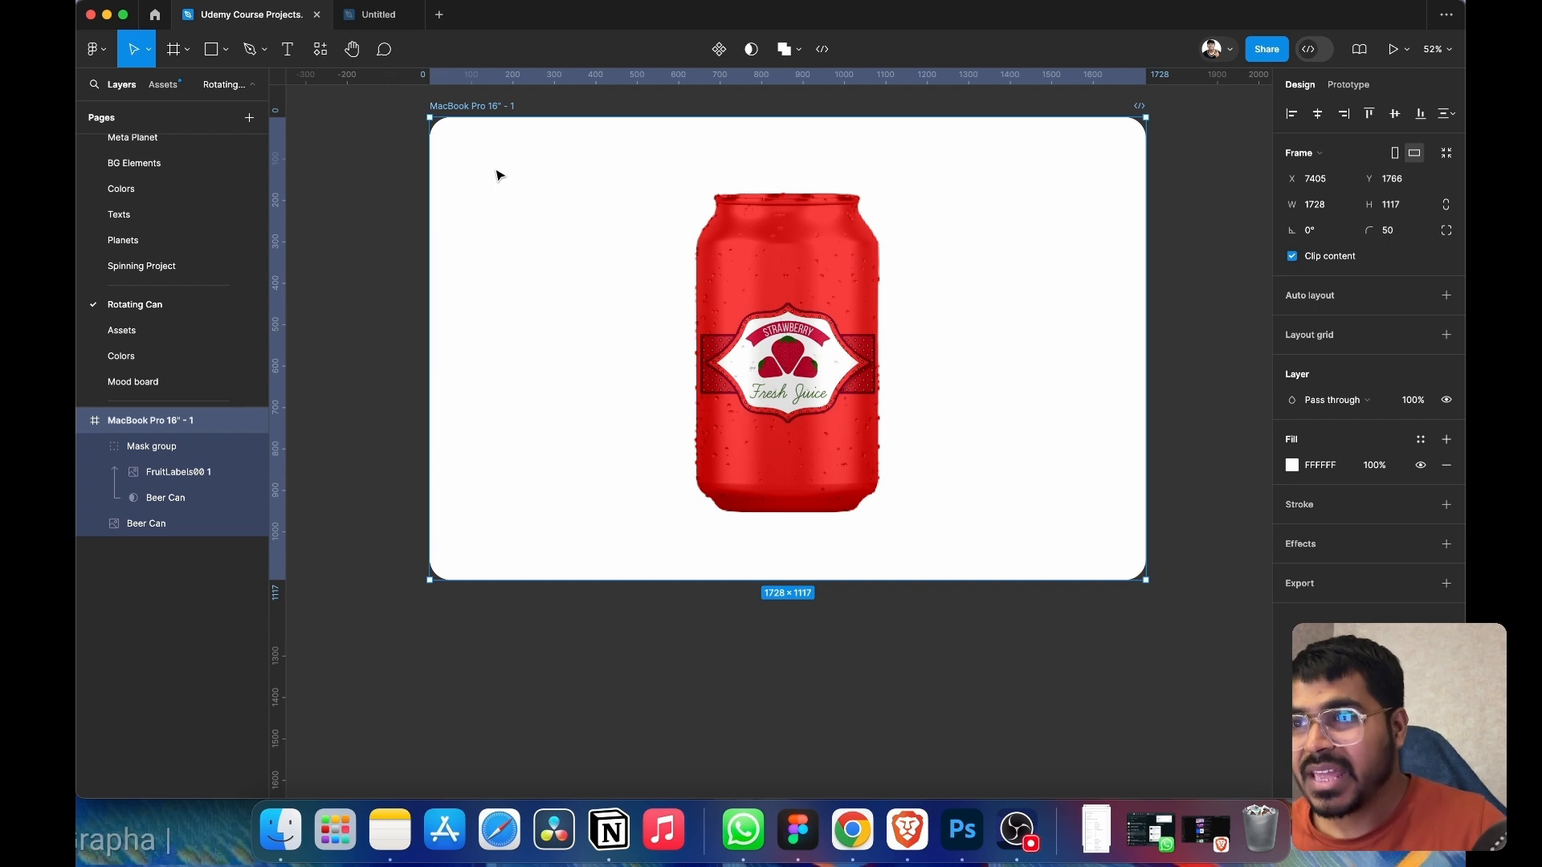
double_click(486, 107)
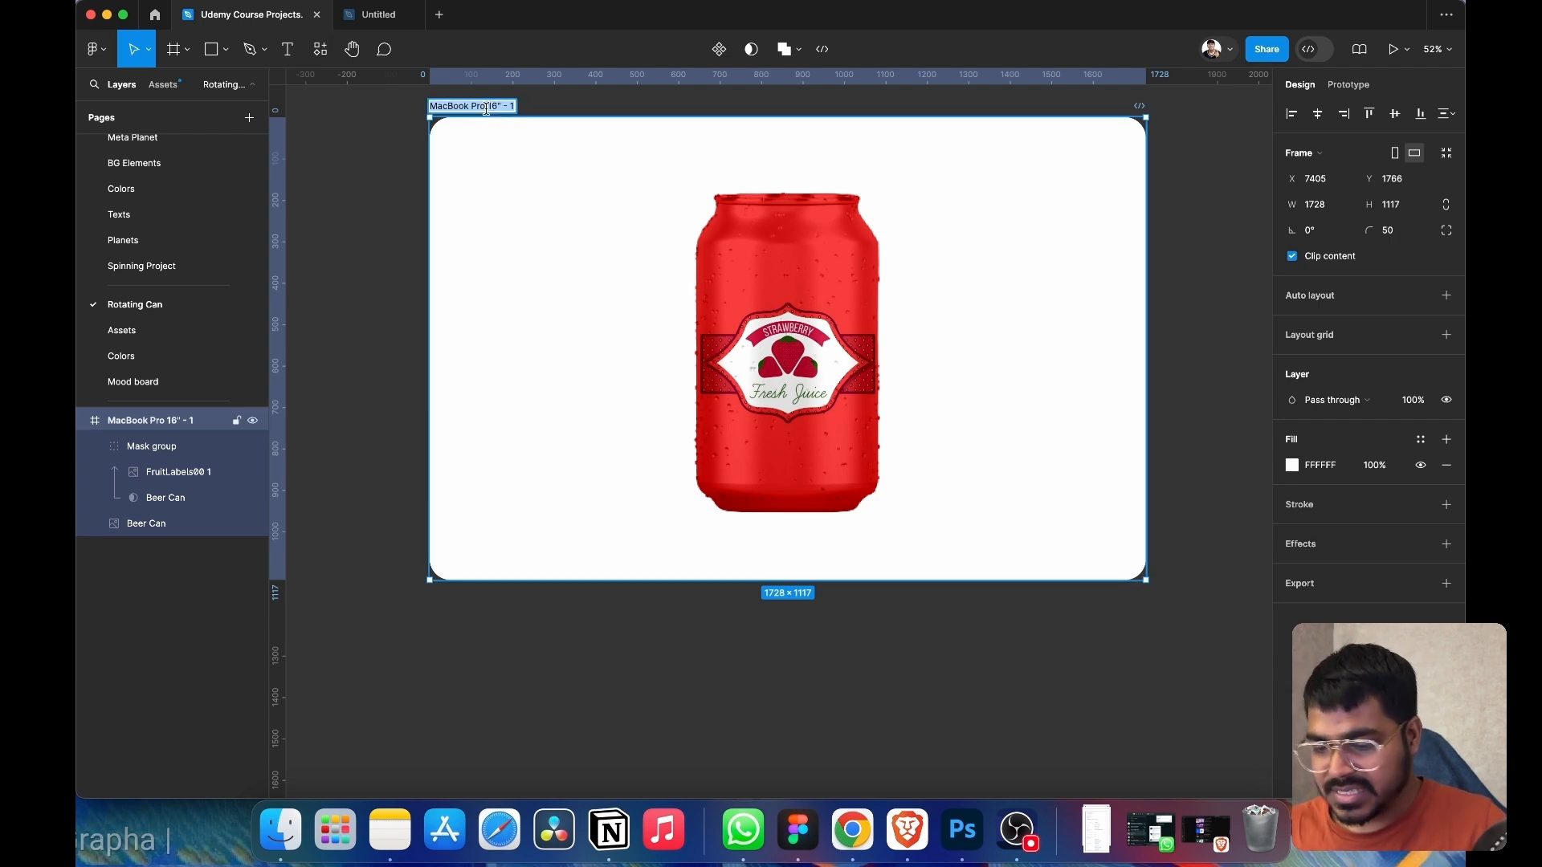
text(Fru)
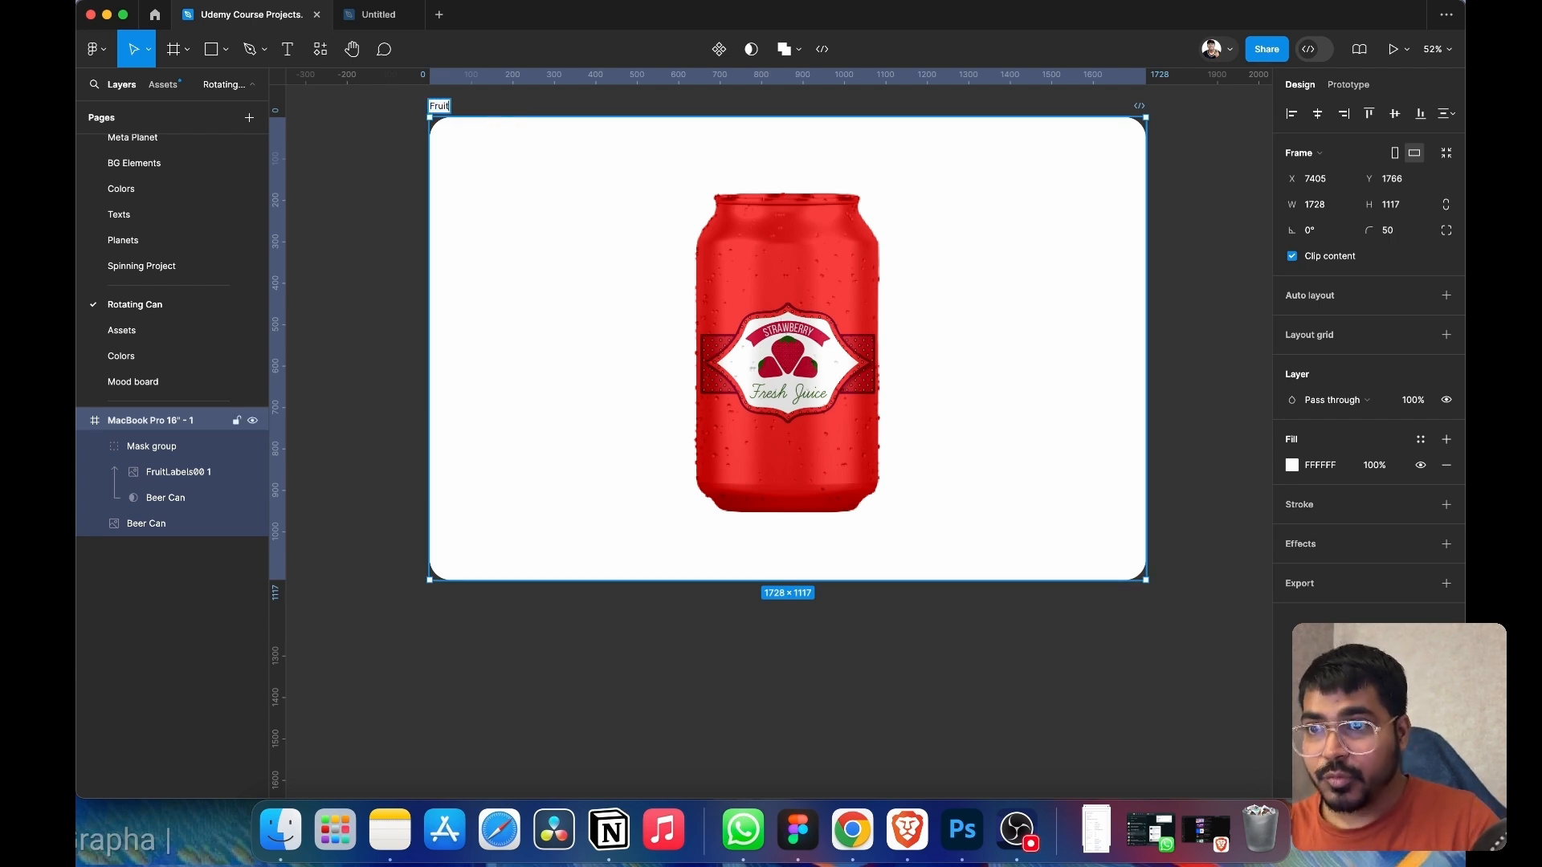
text(it)
key(BackSpace)
key(BackSpace)
key(BackSpace)
key(BackSpace)
key(BackSpace)
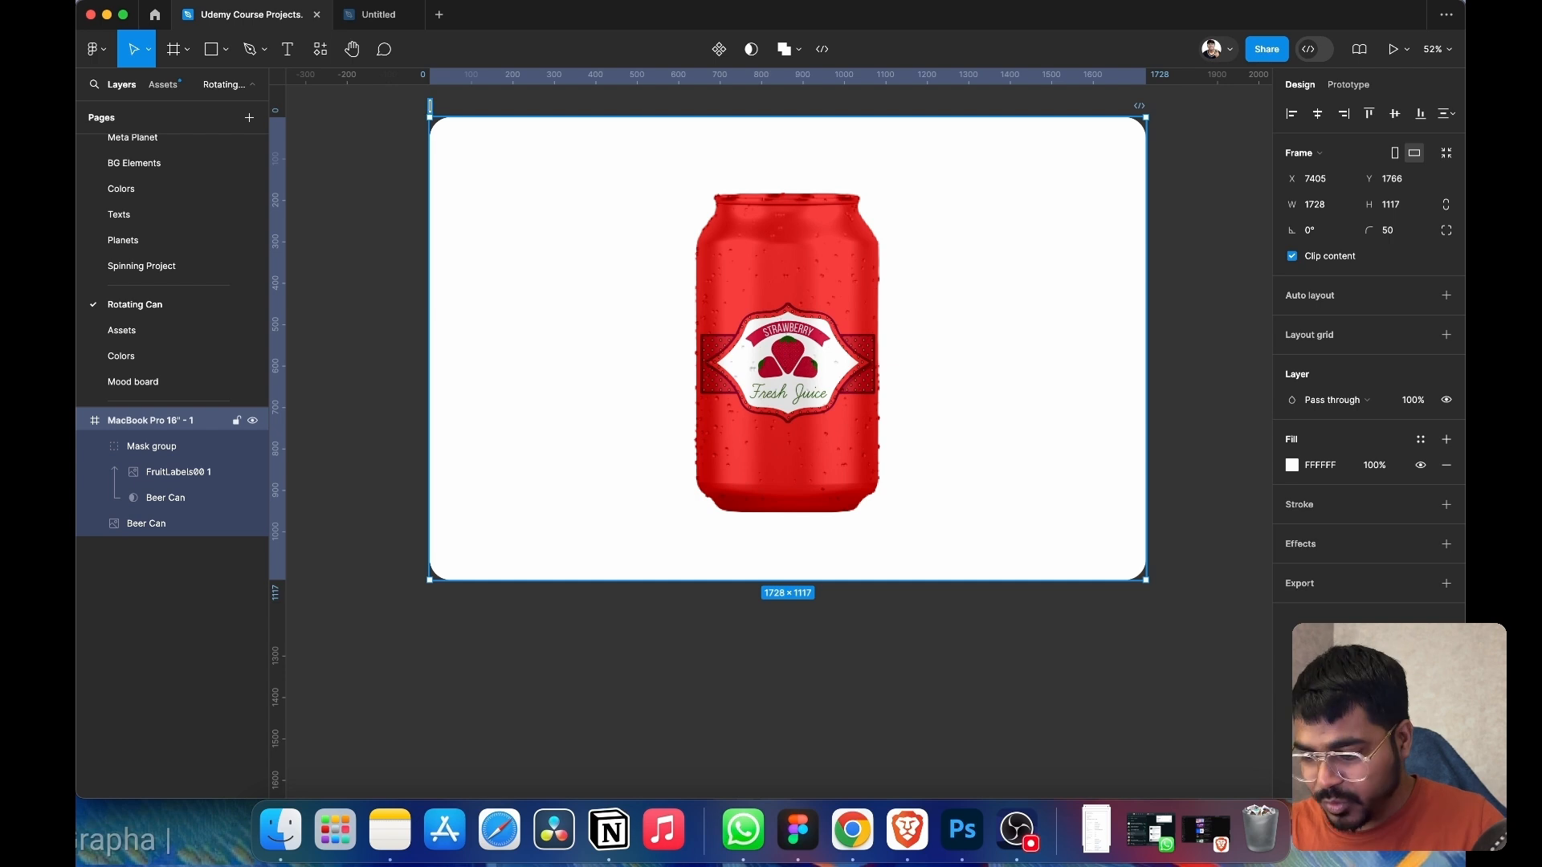
text(Lordo)
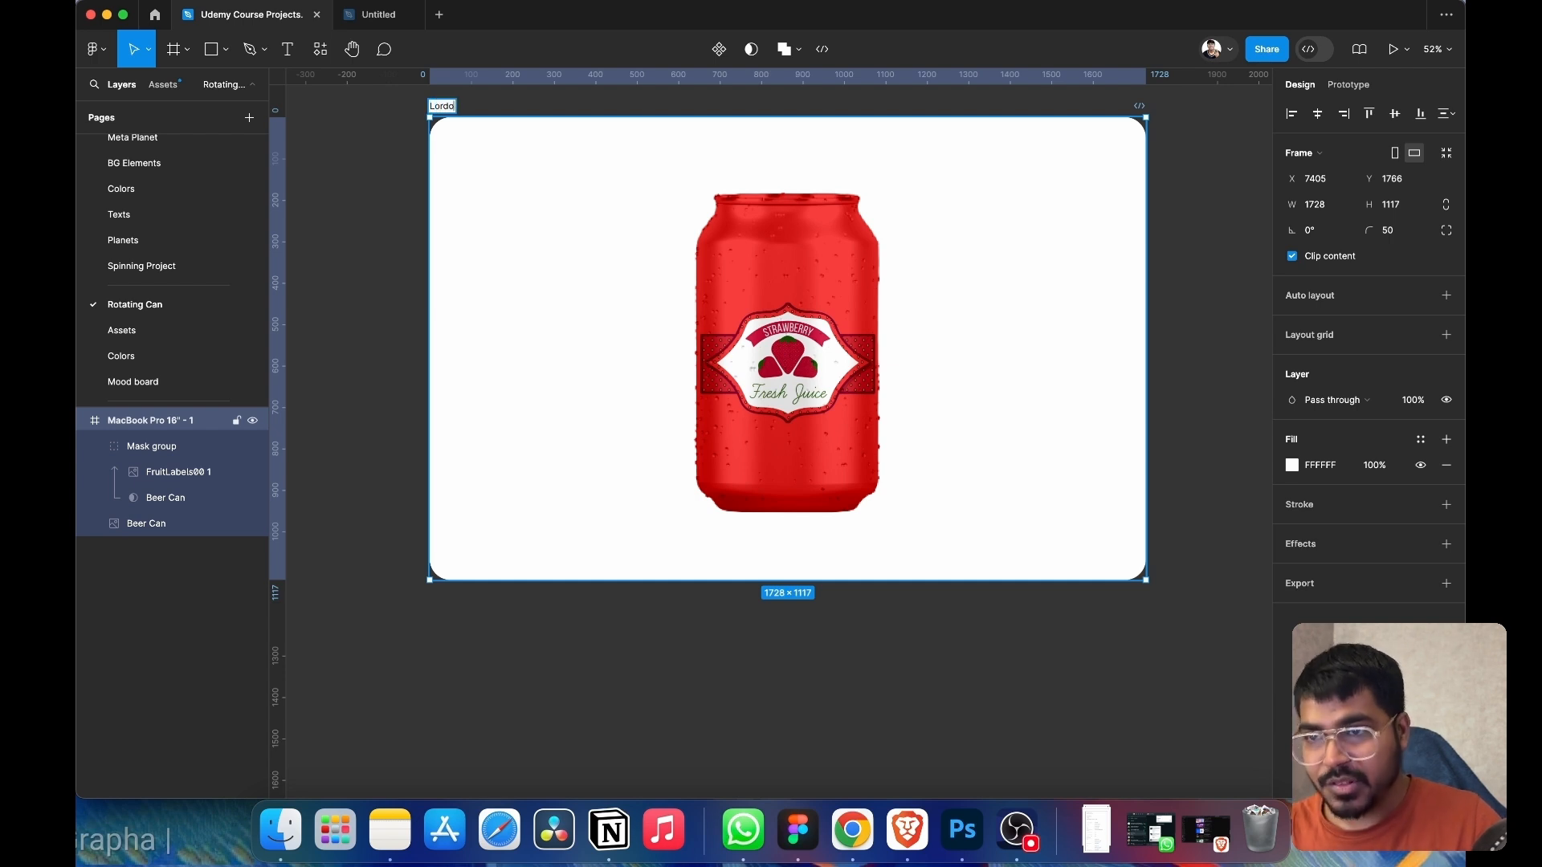
text(fDrin)
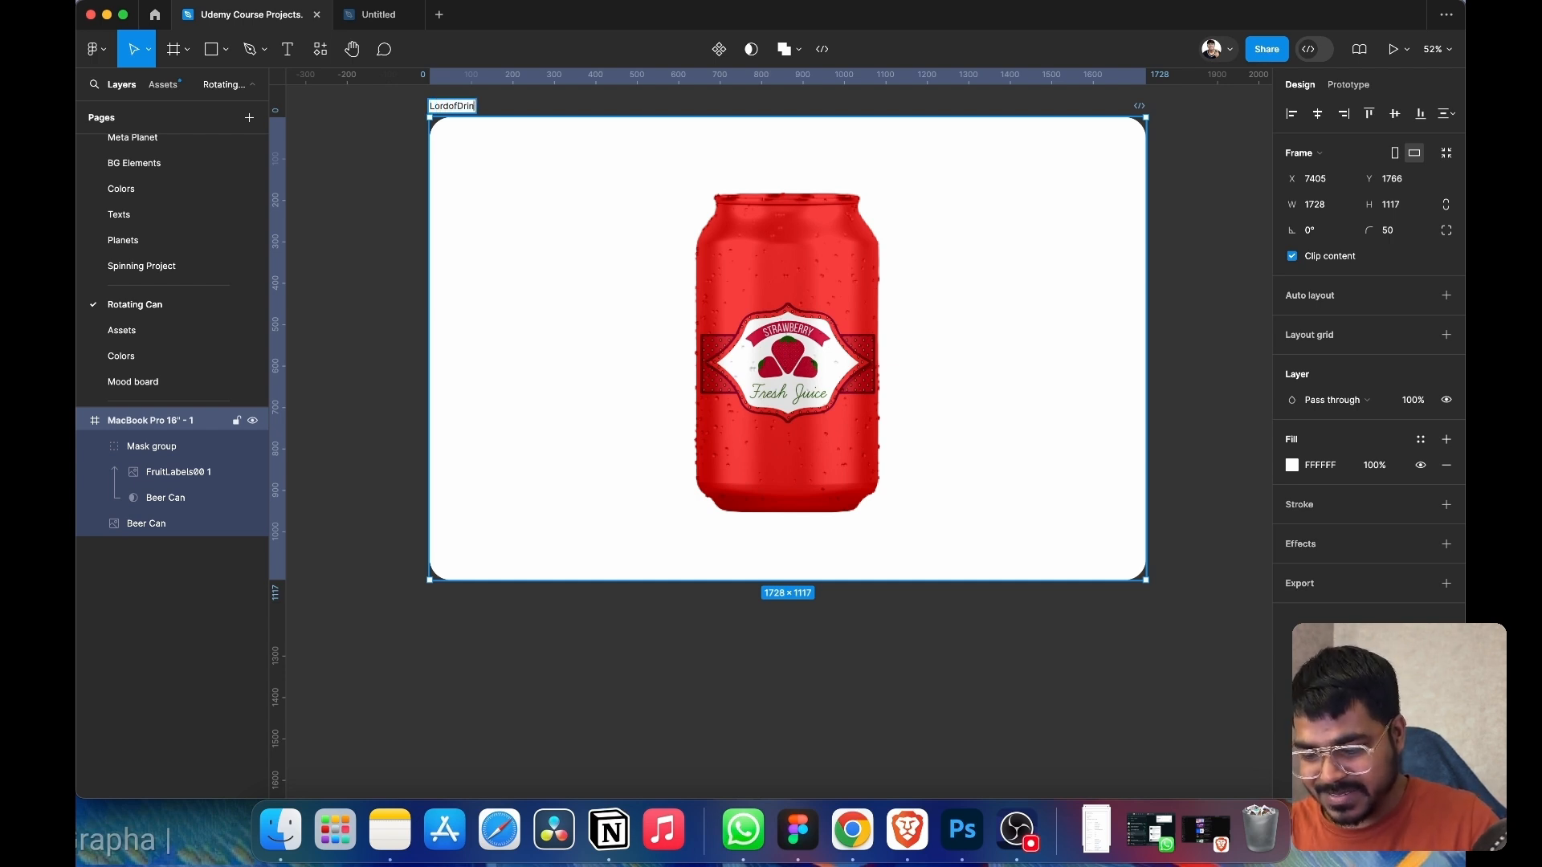
text(ks)
key(Return)
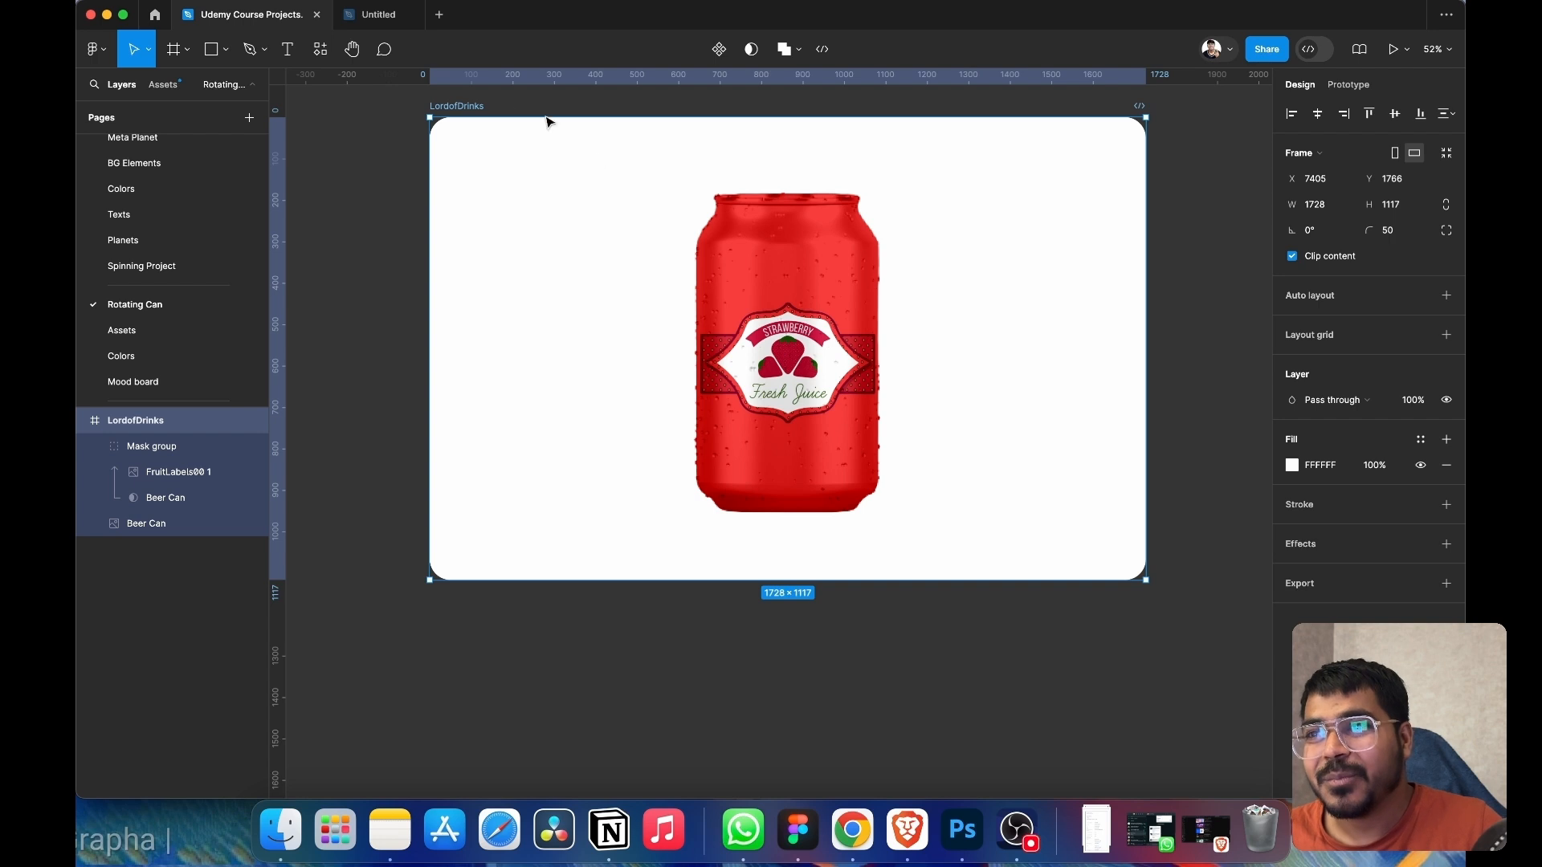
key(t)
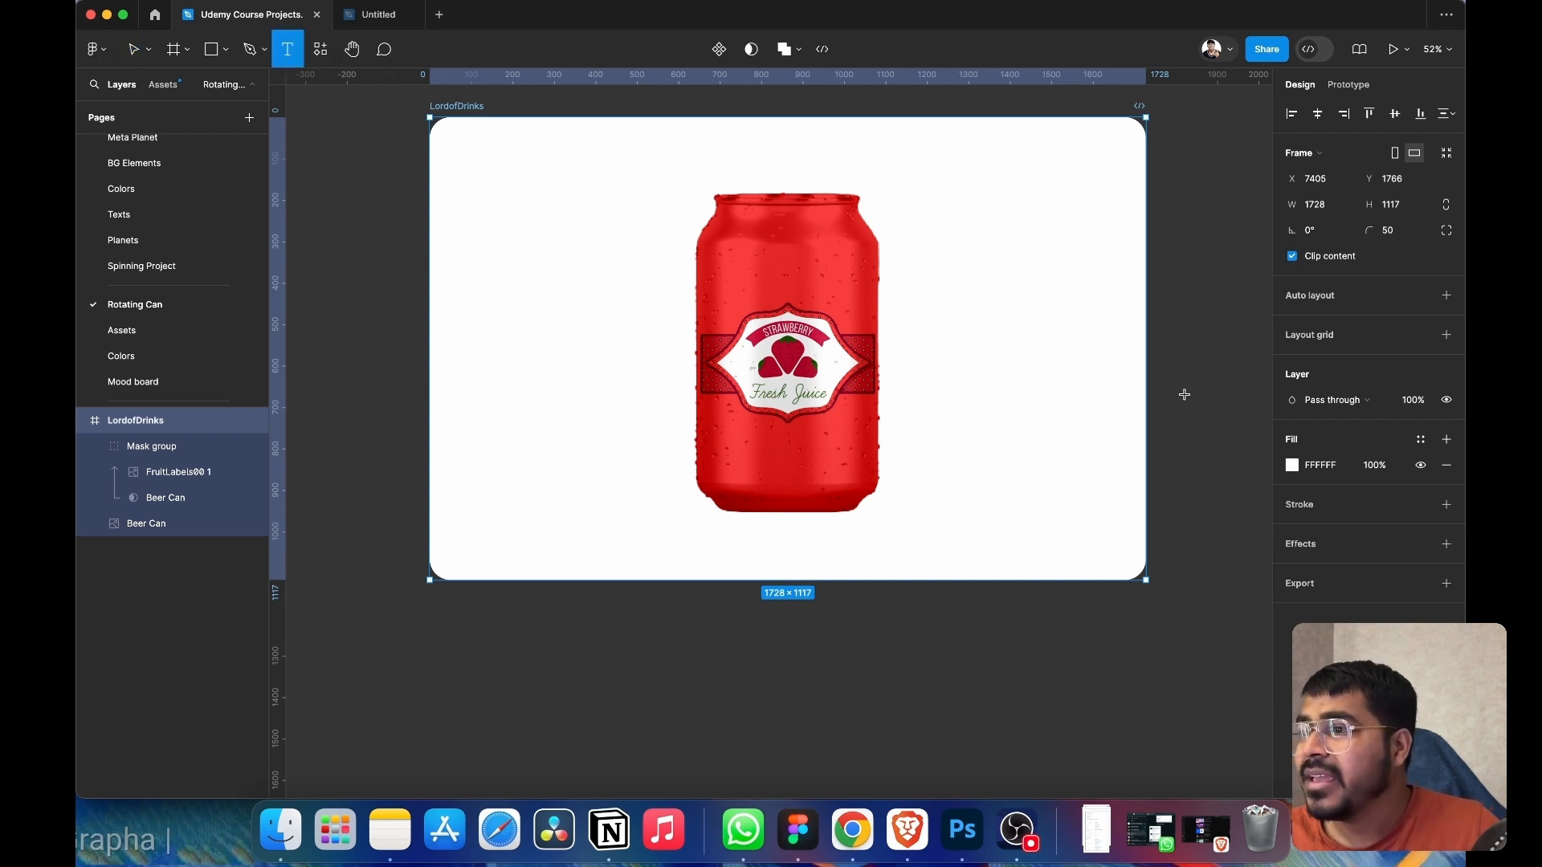
key(shift+a)
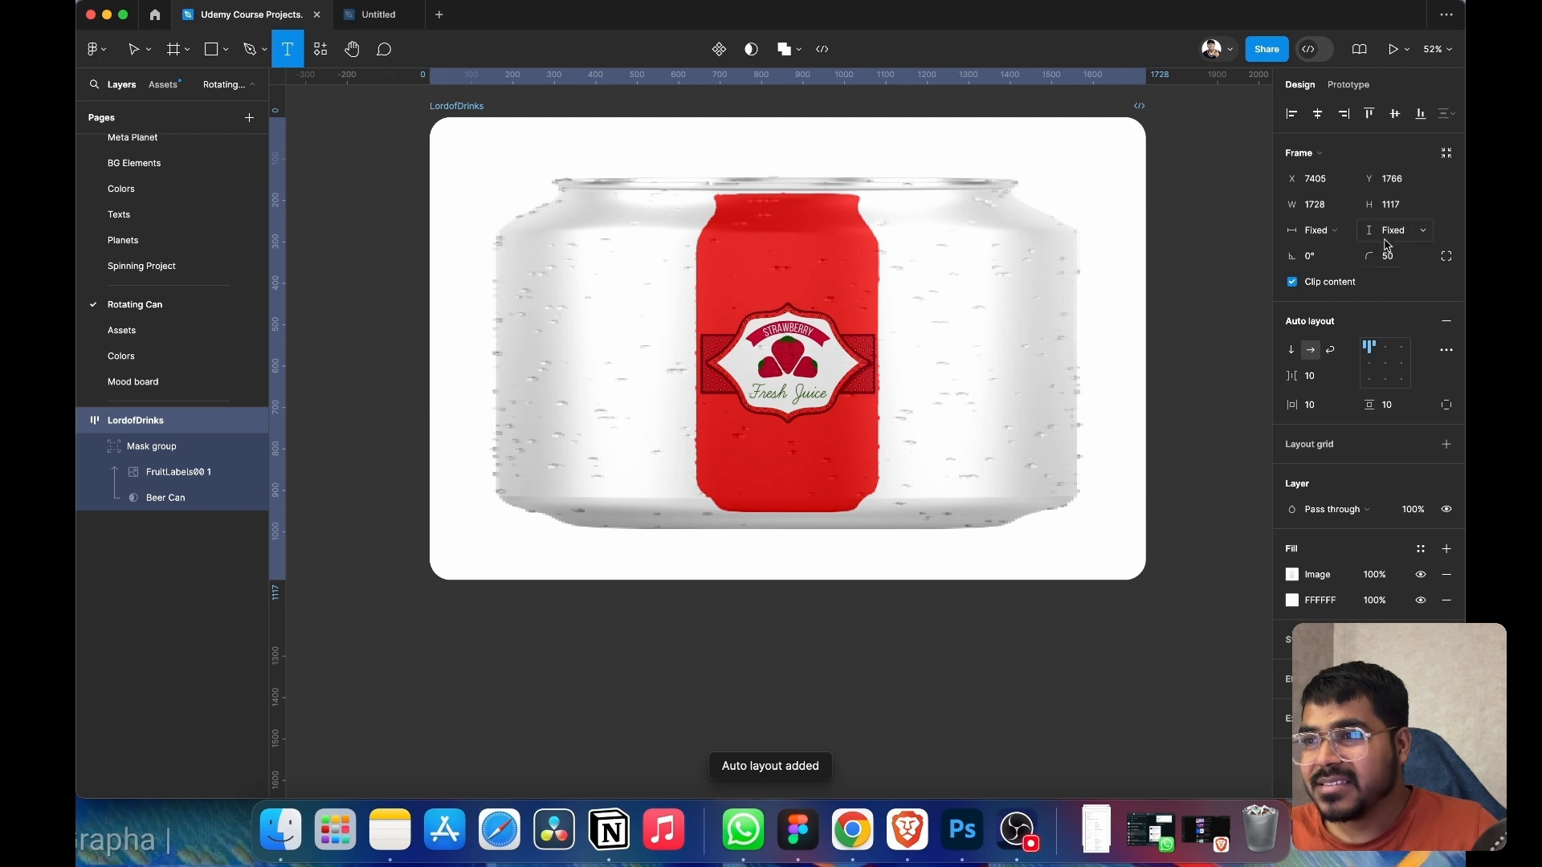
key(super+z)
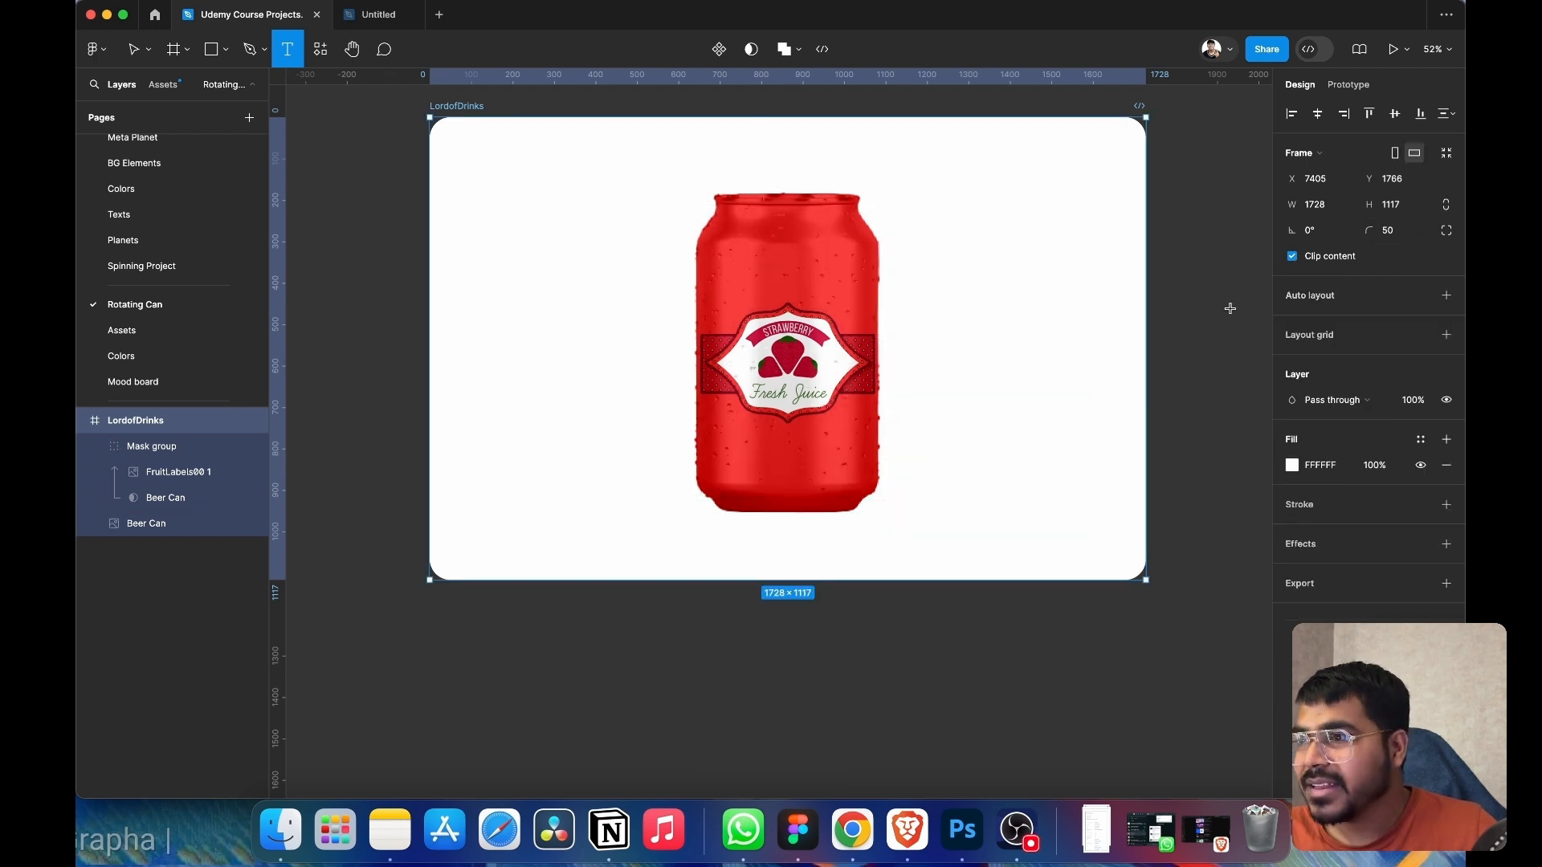
click(136, 55)
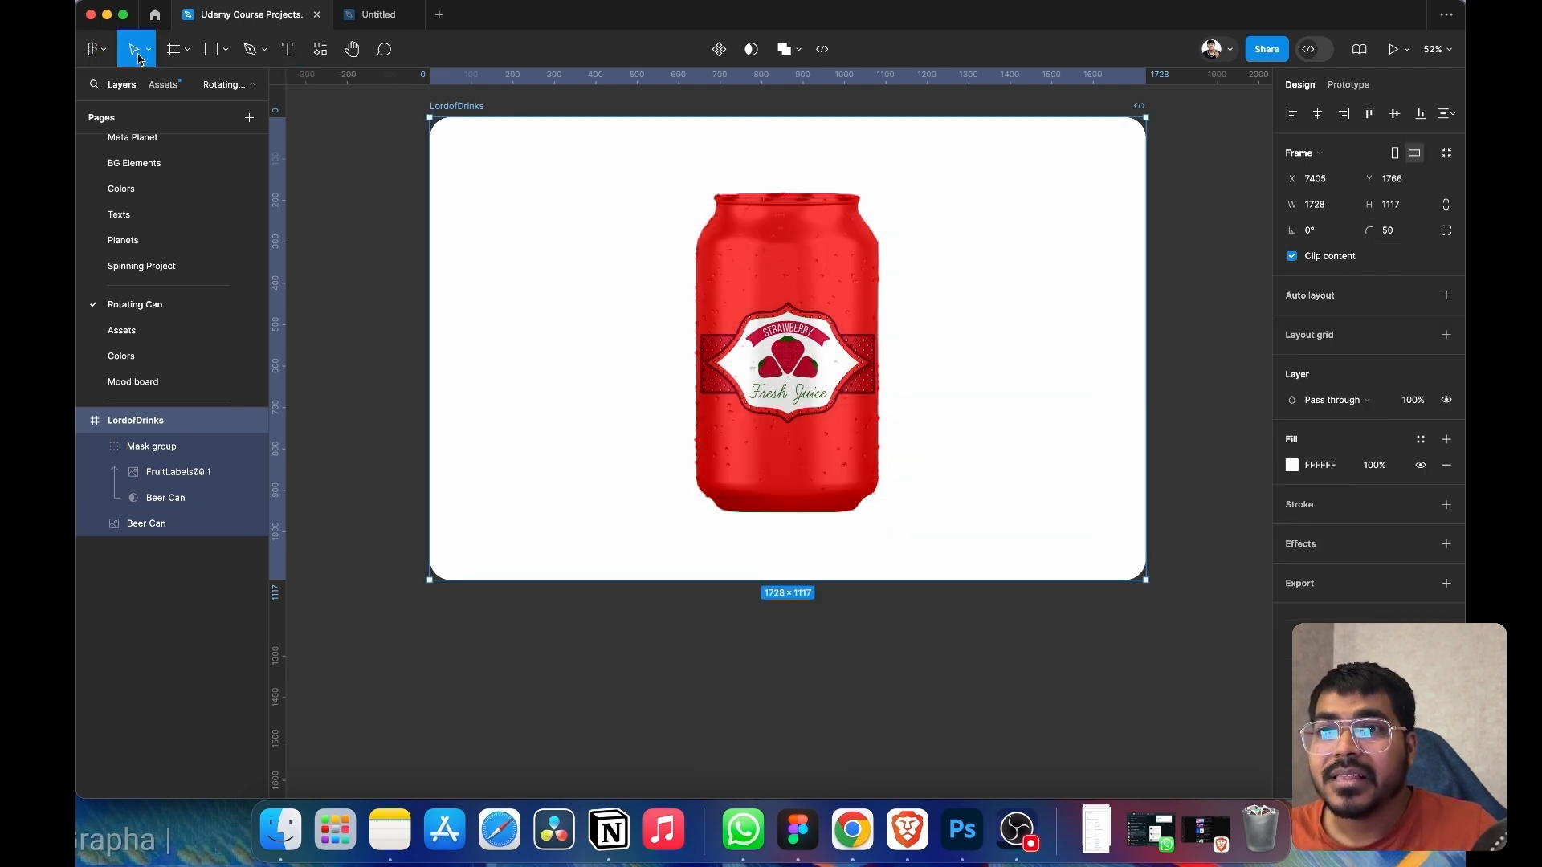
click(1187, 224)
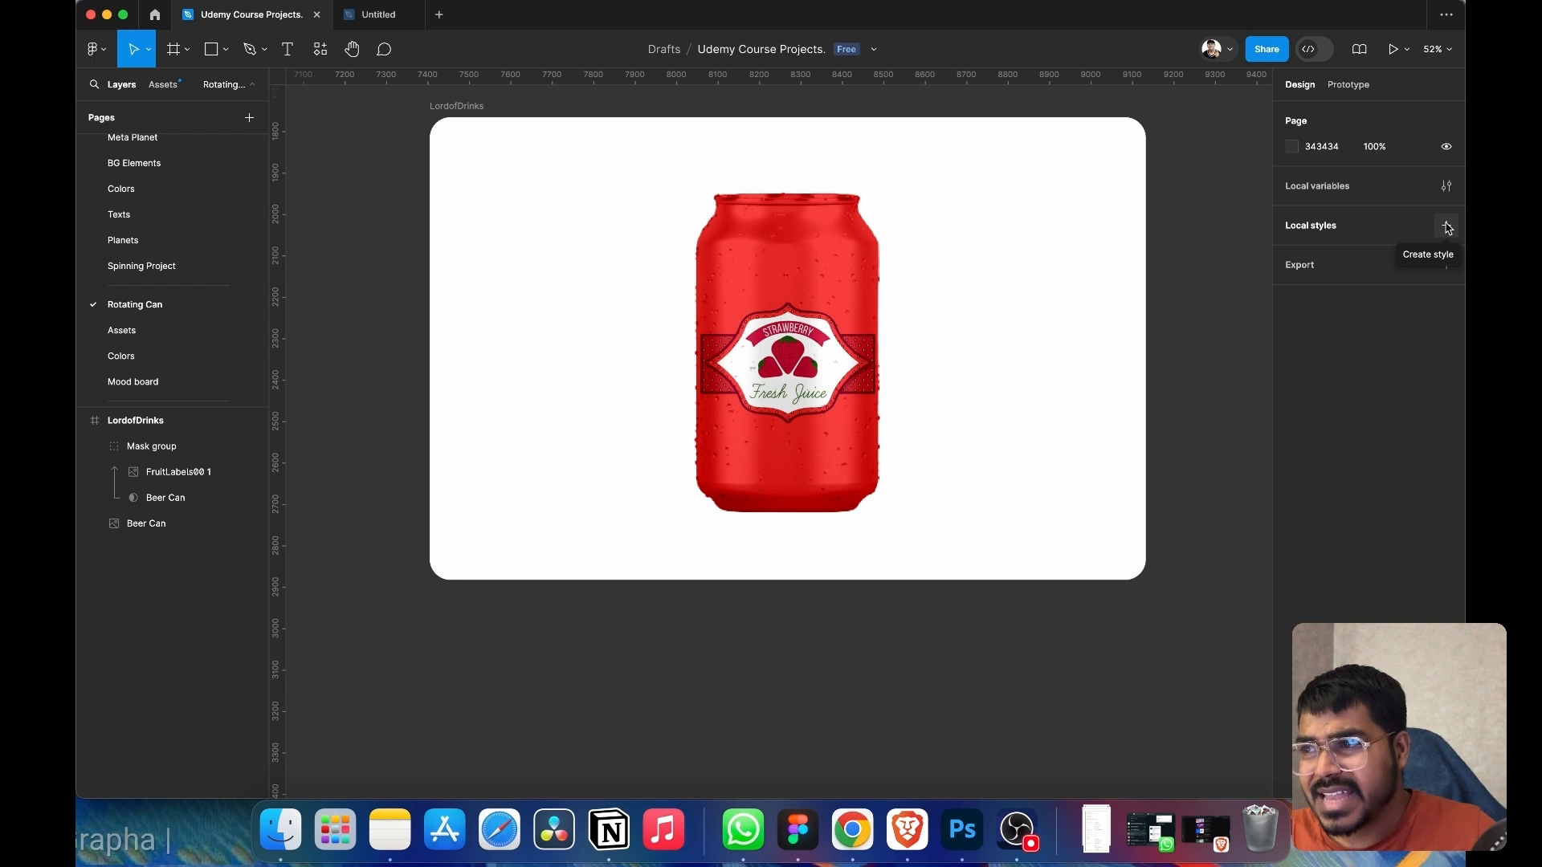
- Add the text "Lord of Drinks" at size 64 near the upper-left corner of the LordofDrinks frame
click(447, 110)
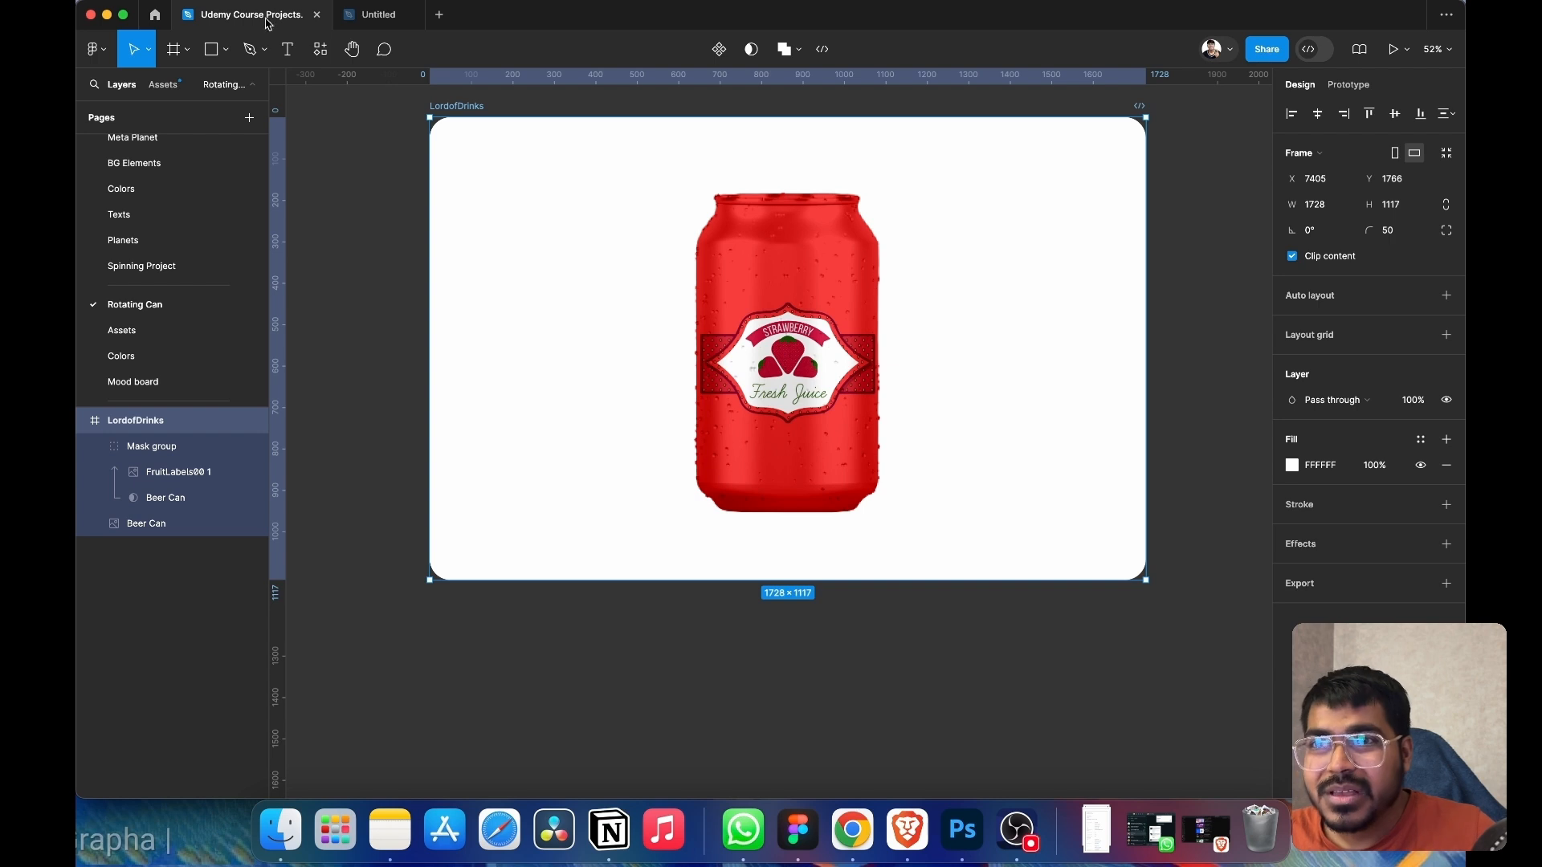
click(287, 49)
click(466, 155)
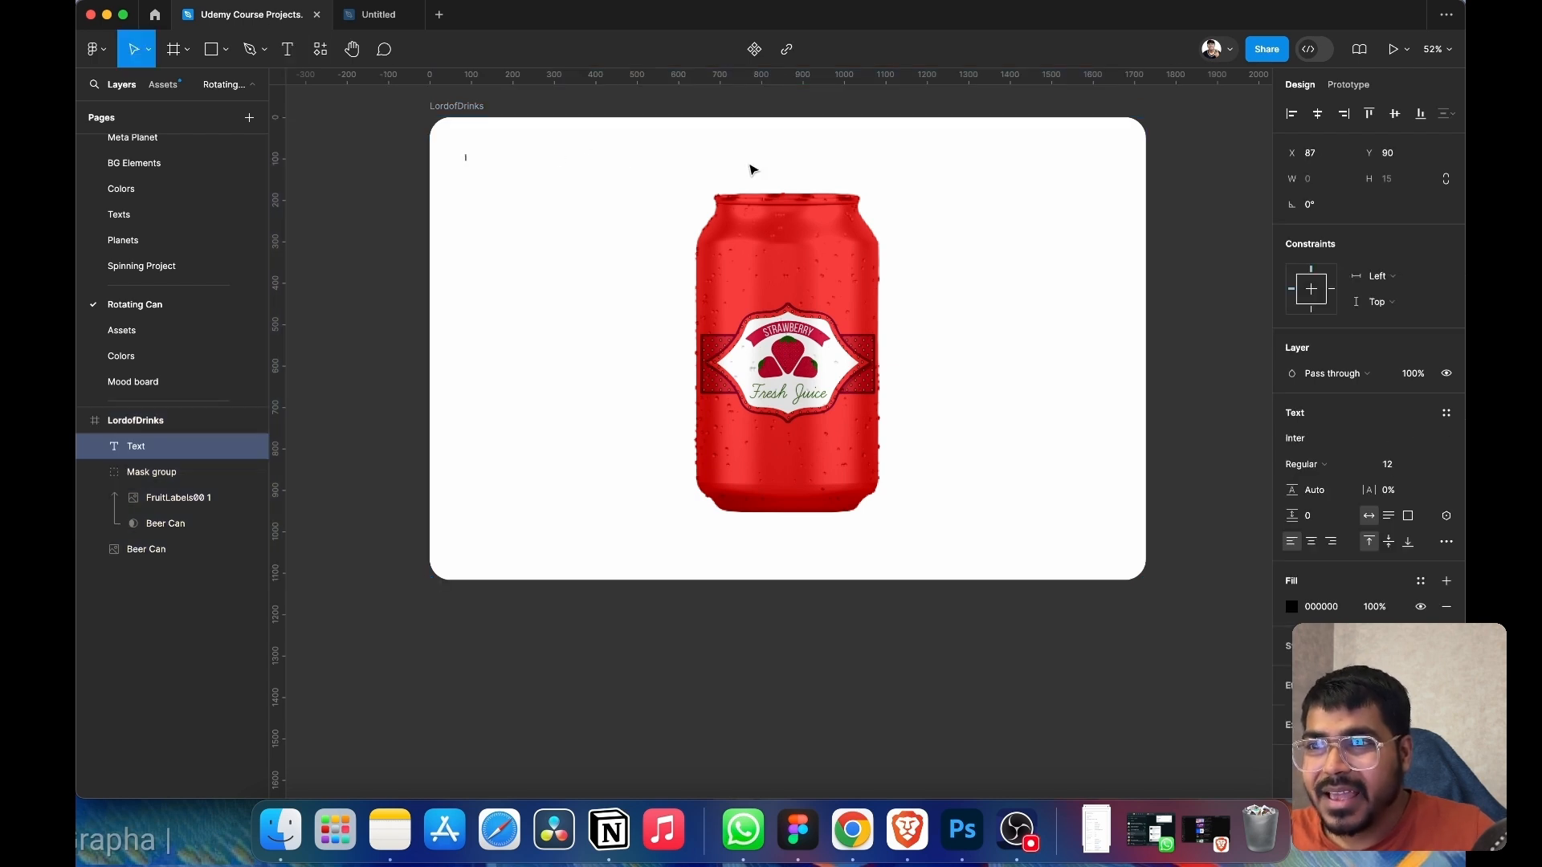
click(1432, 465)
click(1423, 605)
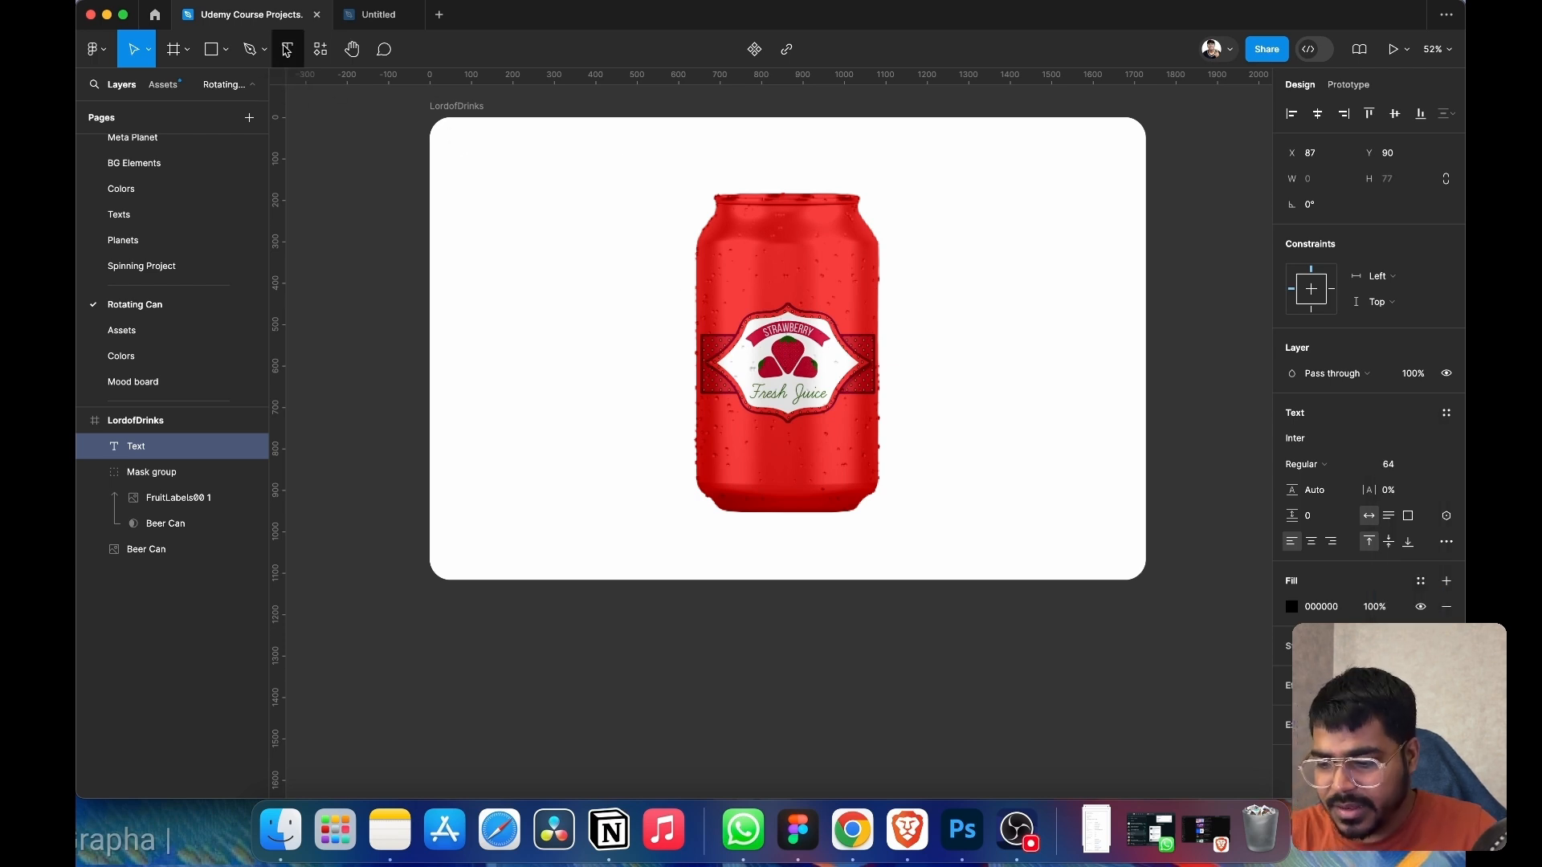
text(Lord )
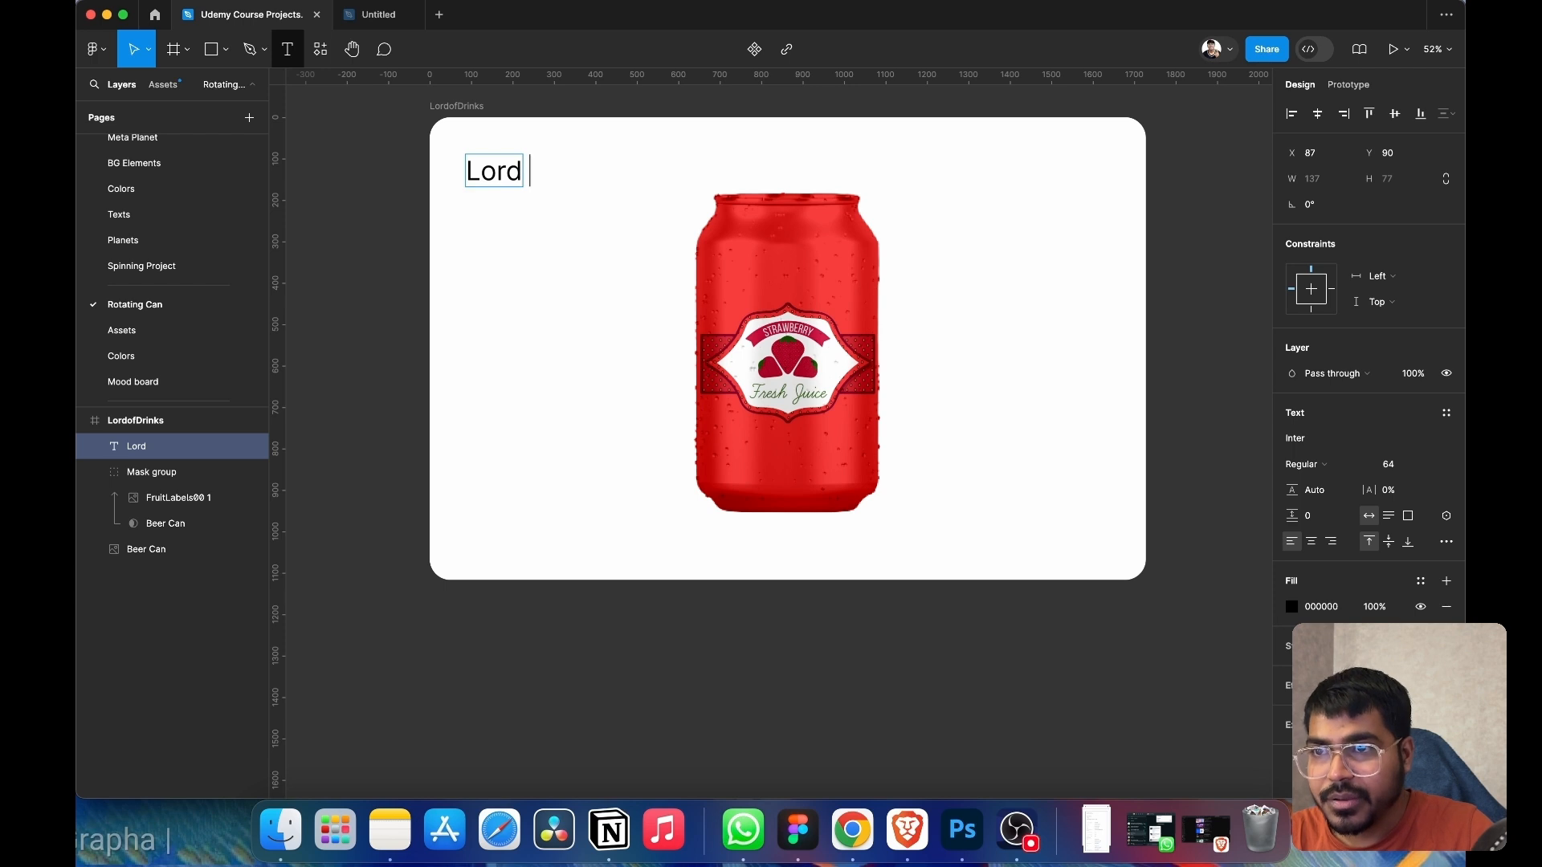
text(of)
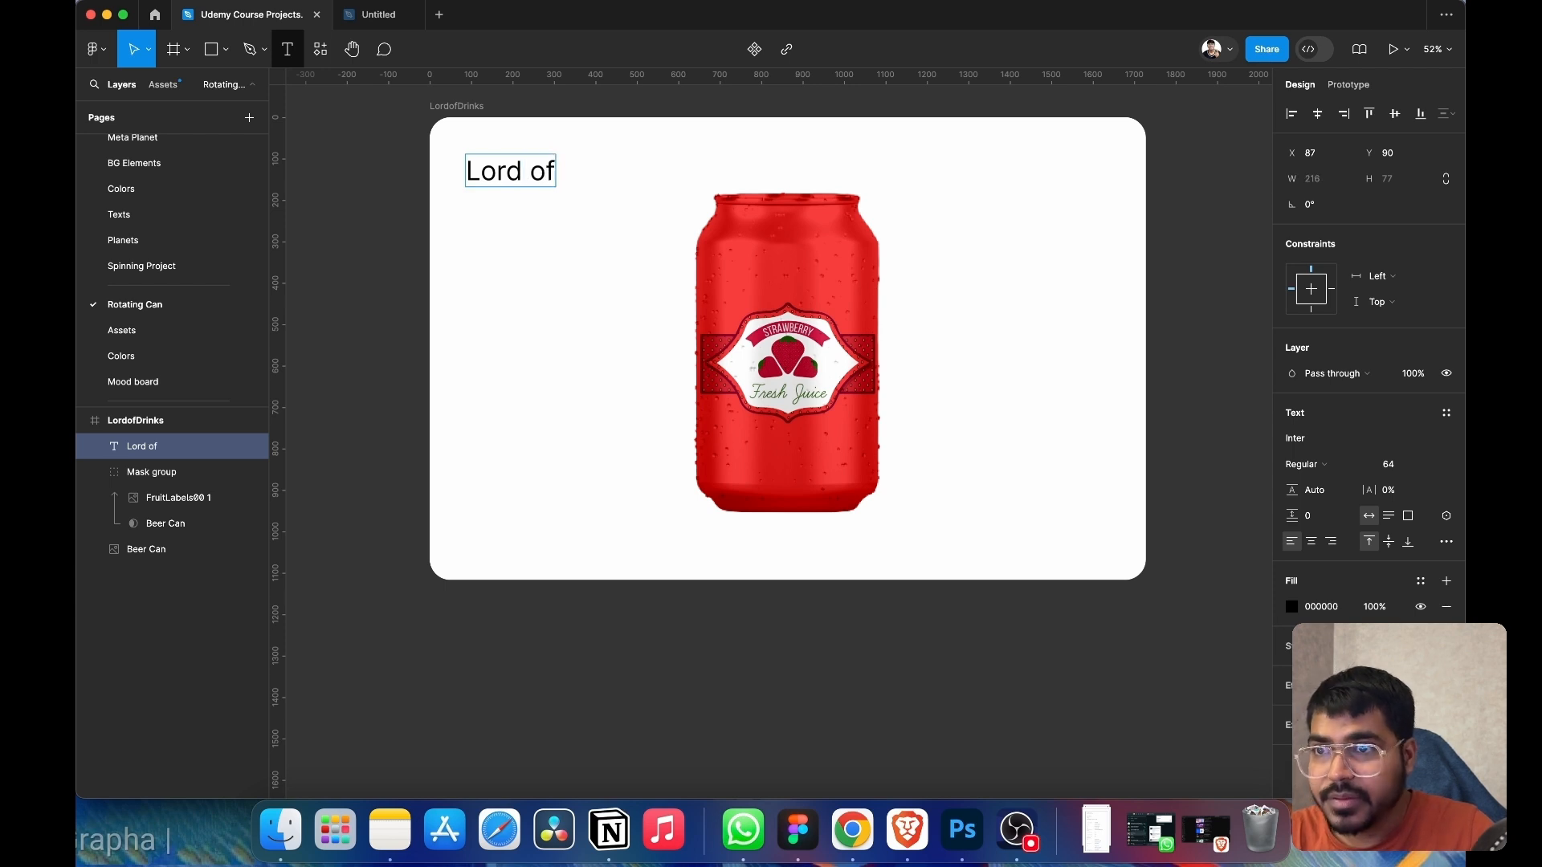
key(BackSpace)
key(BackSpace)
key(BackSpace)
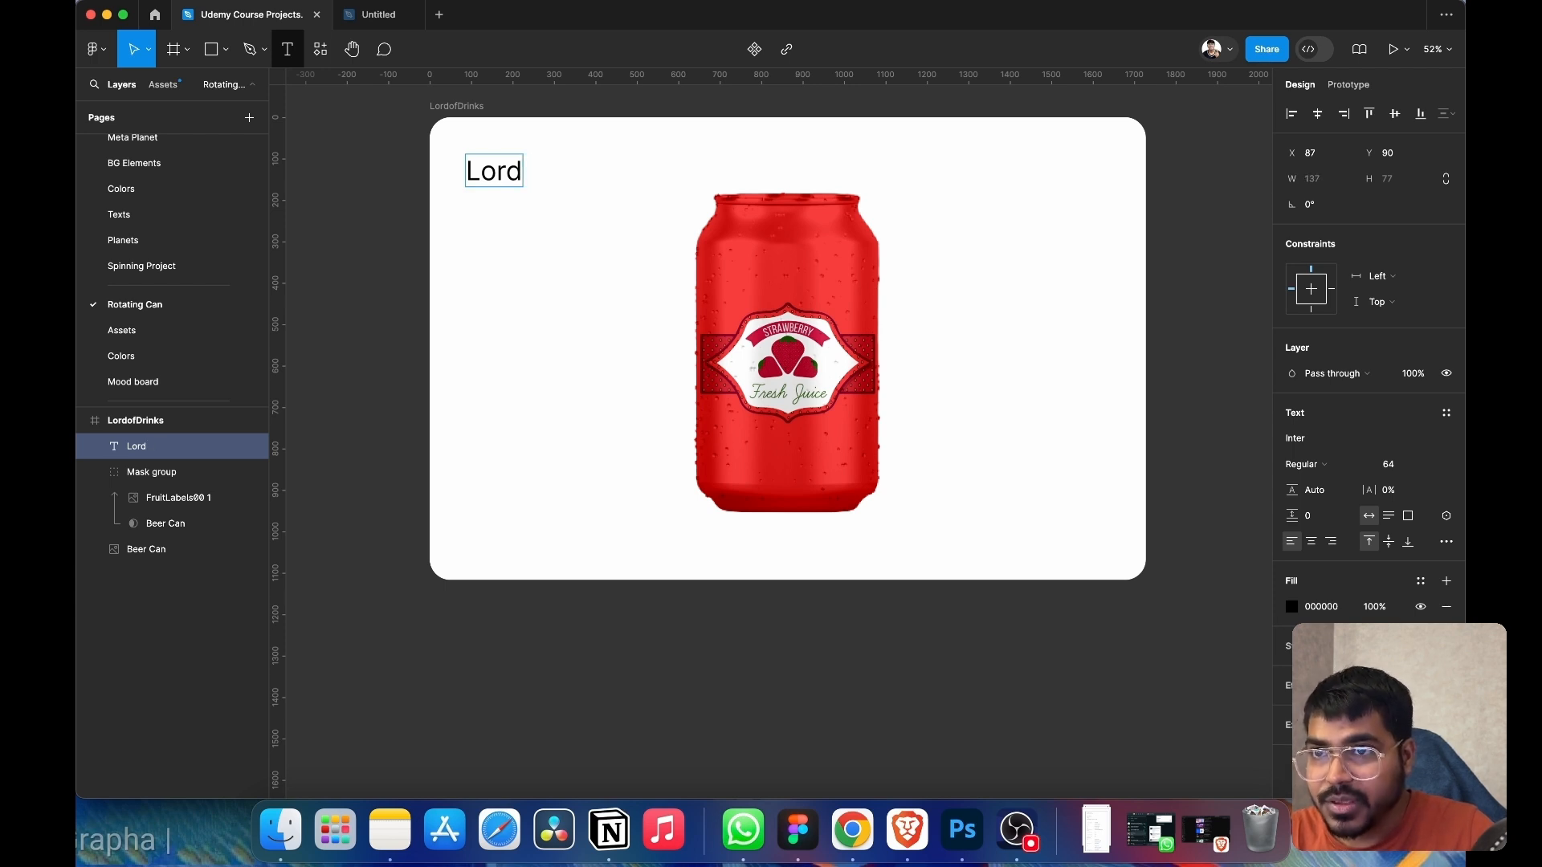
text(o)
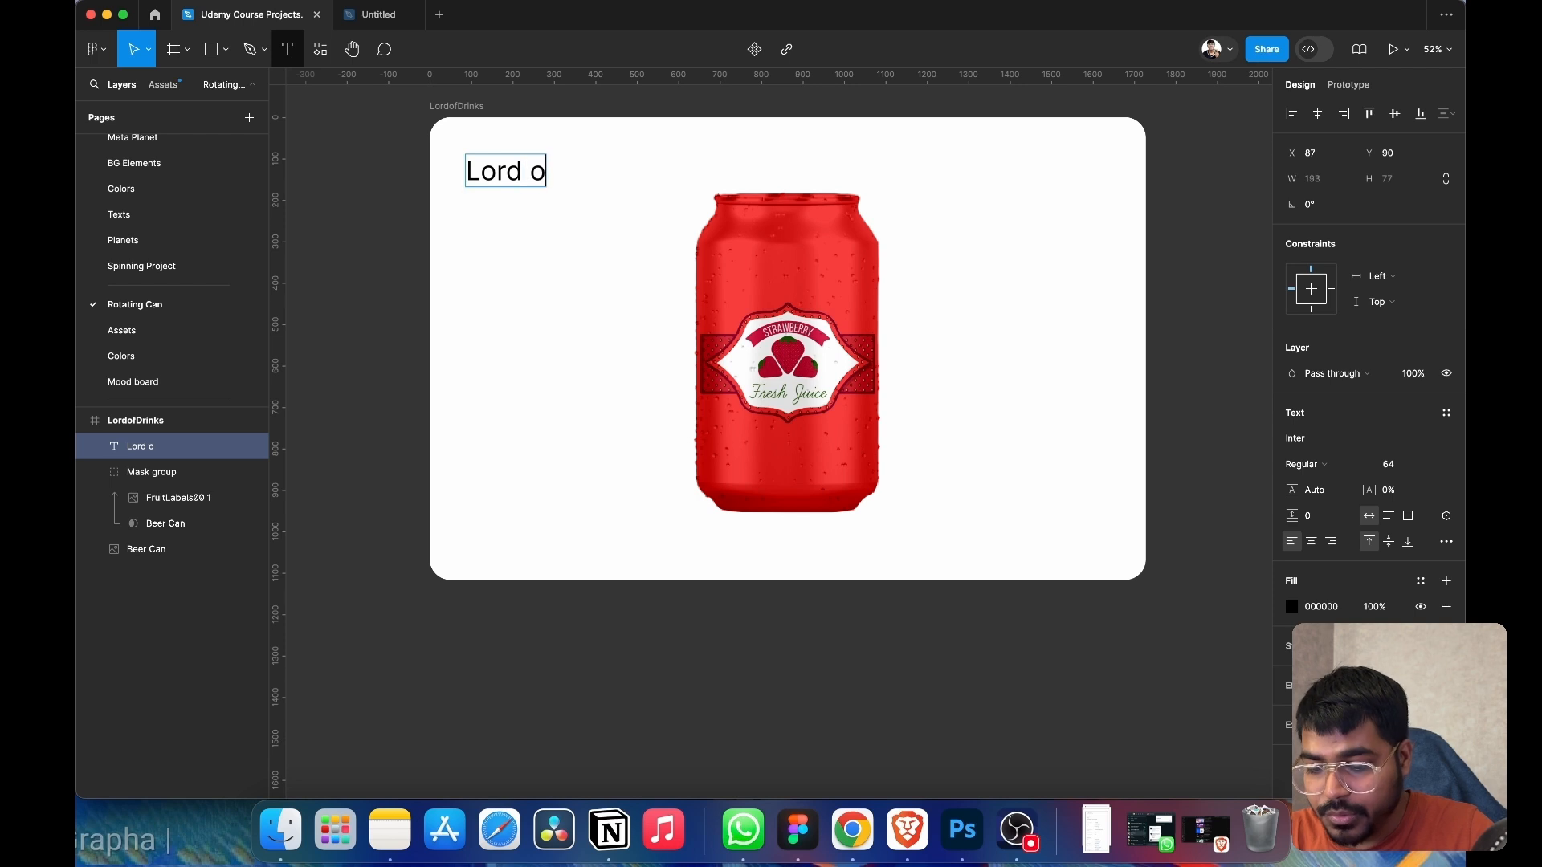
text(f Drinks)
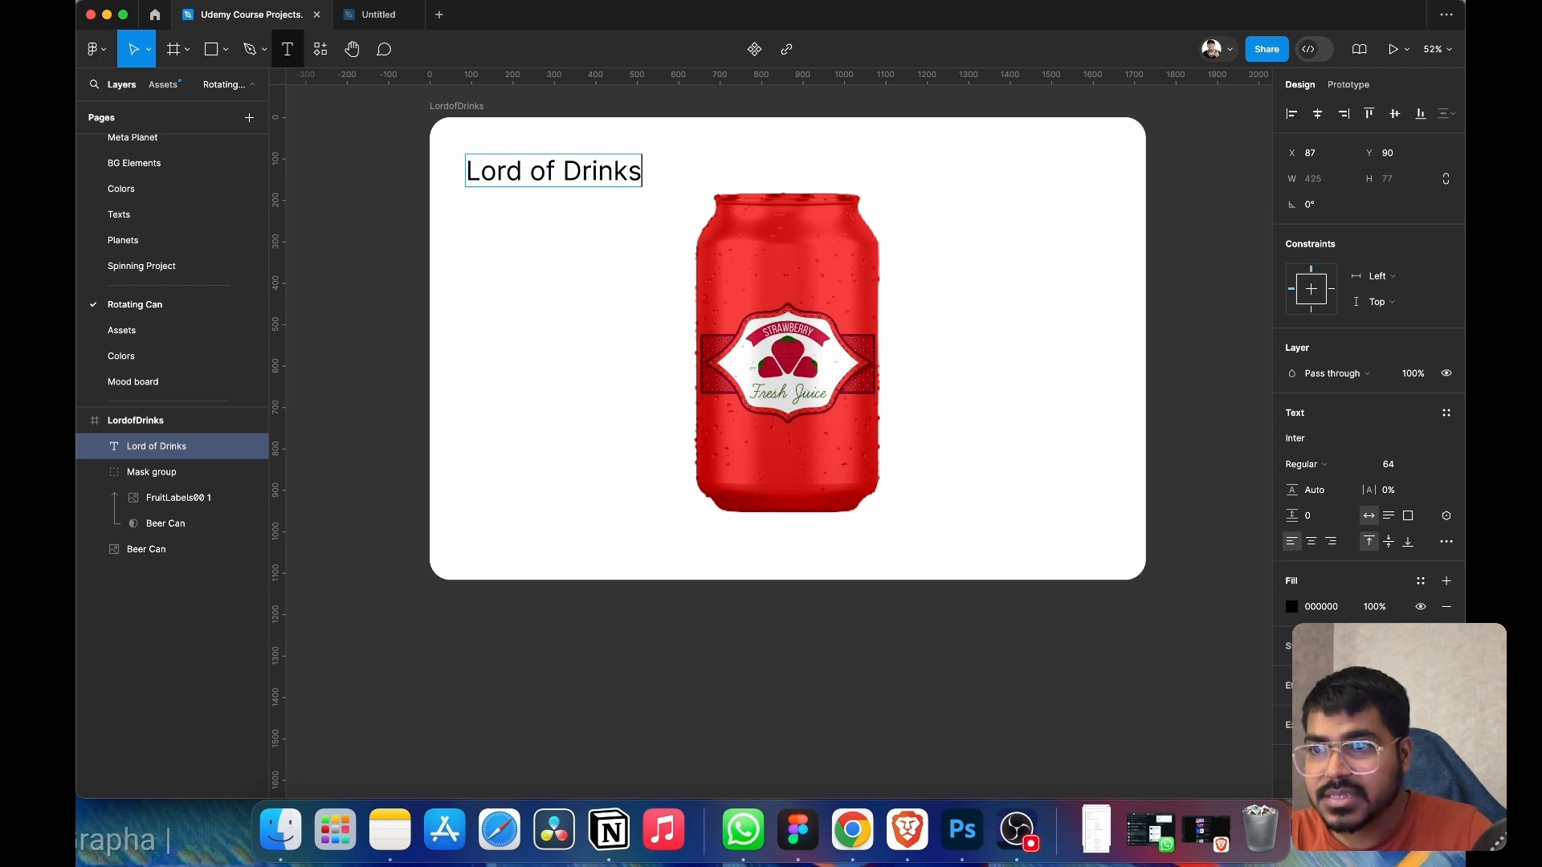
key(Escape)
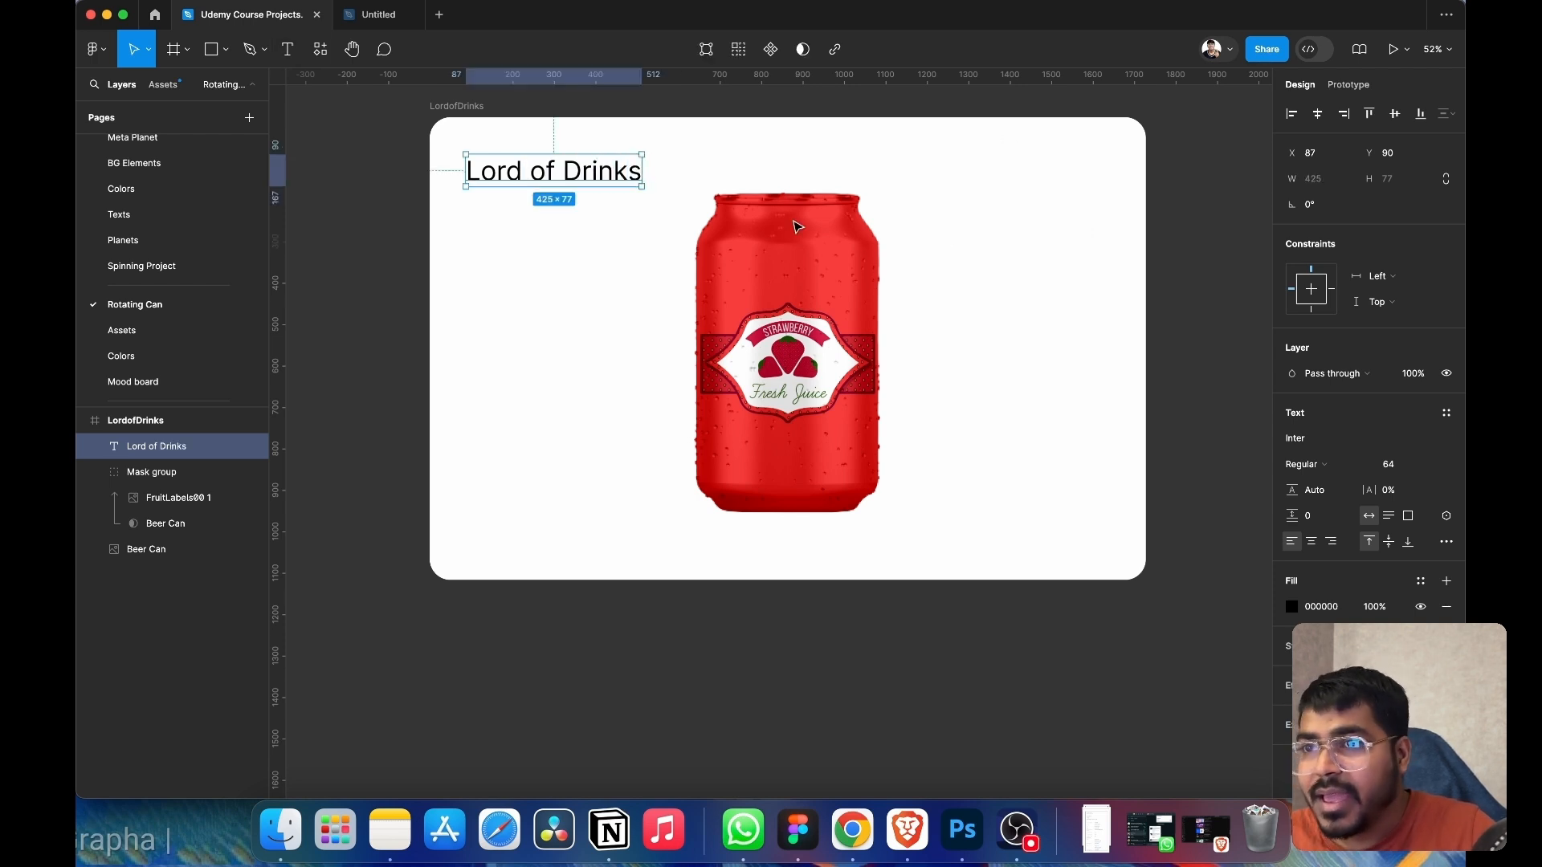
- Set the Lord of Drinks text to the Lobster Two font with Bold weight
click(1334, 447)
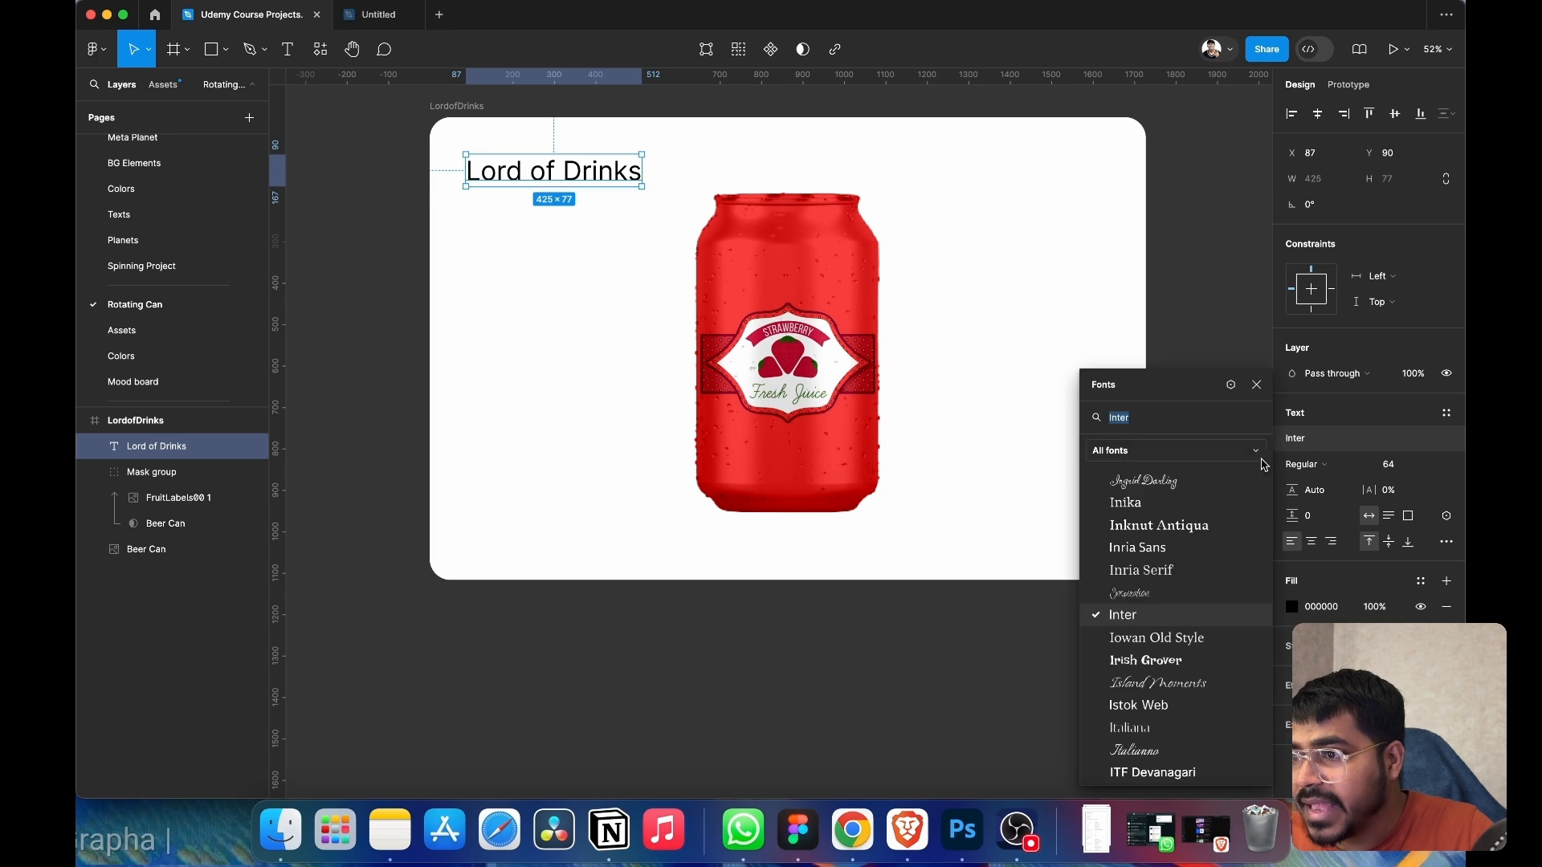
click(1176, 414)
key(BackSpace)
key(BackSpace)
key(BackSpace)
key(BackSpace)
key(BackSpace)
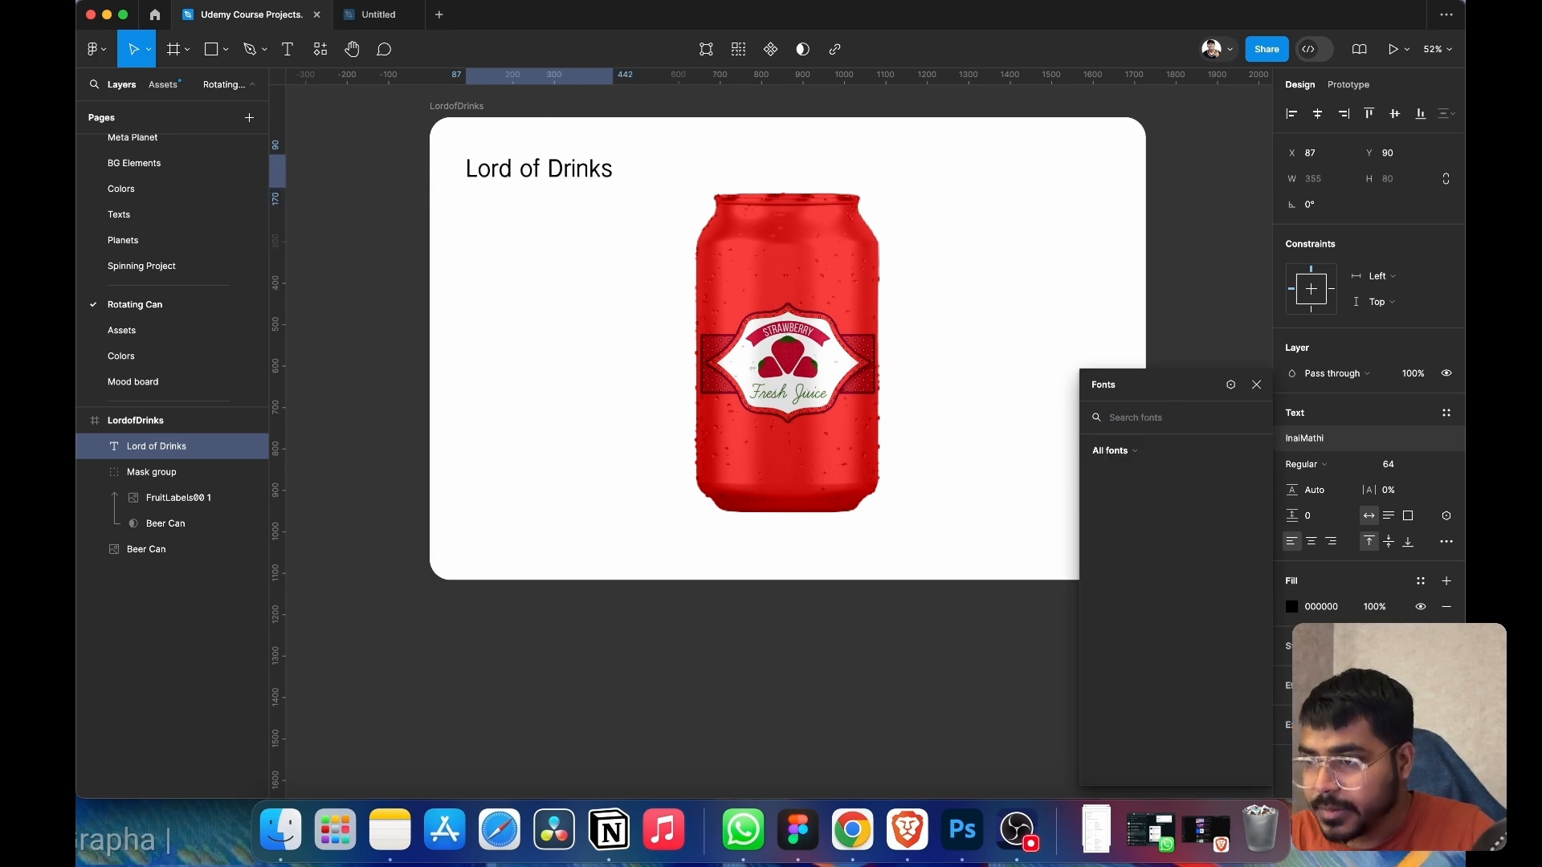
text(lobster)
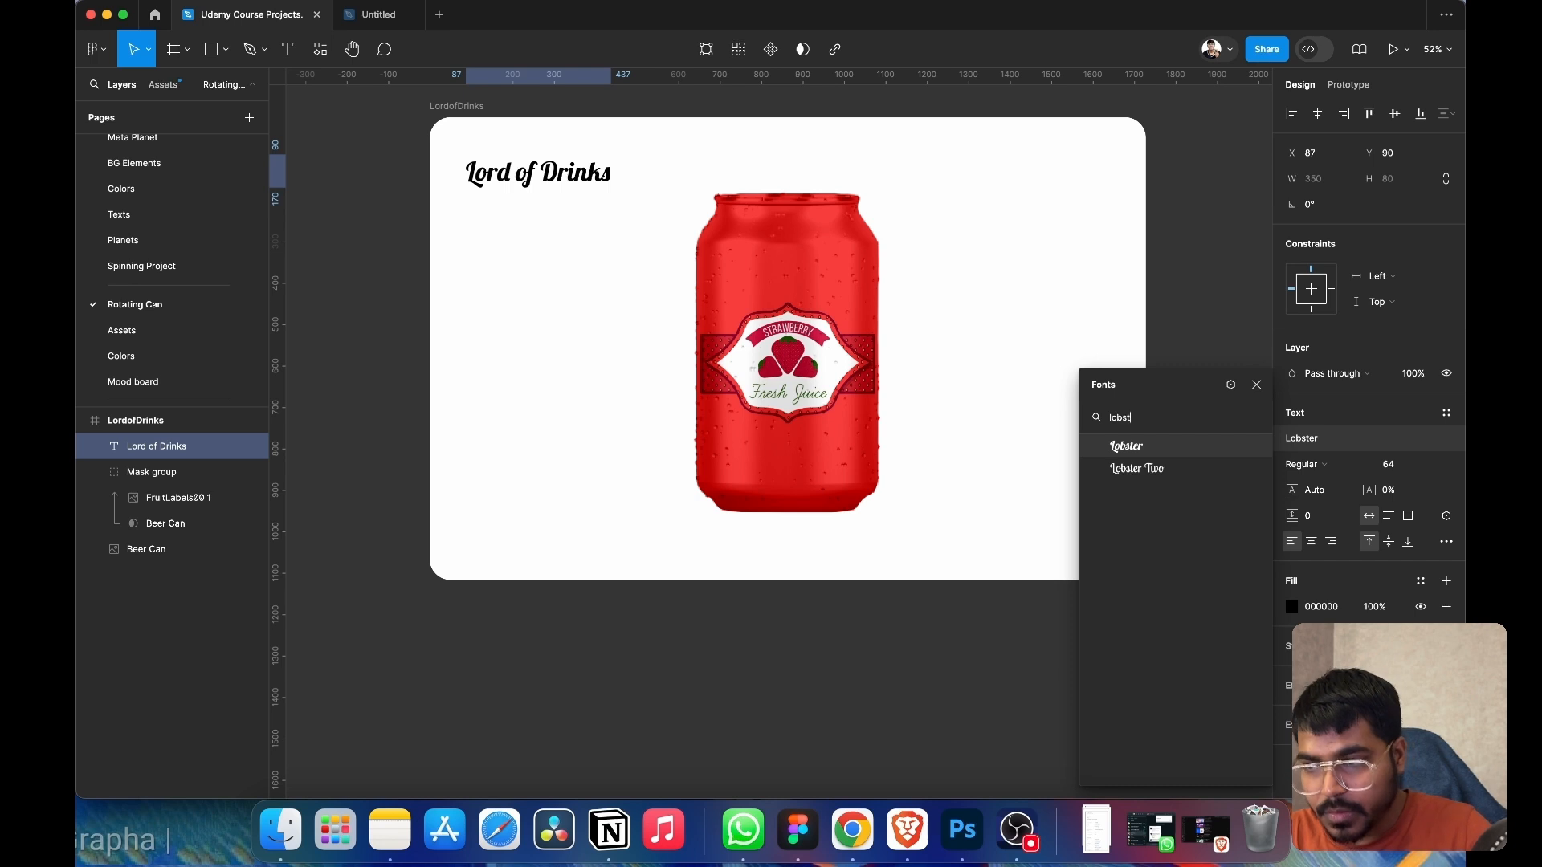
click(1159, 469)
click(1330, 464)
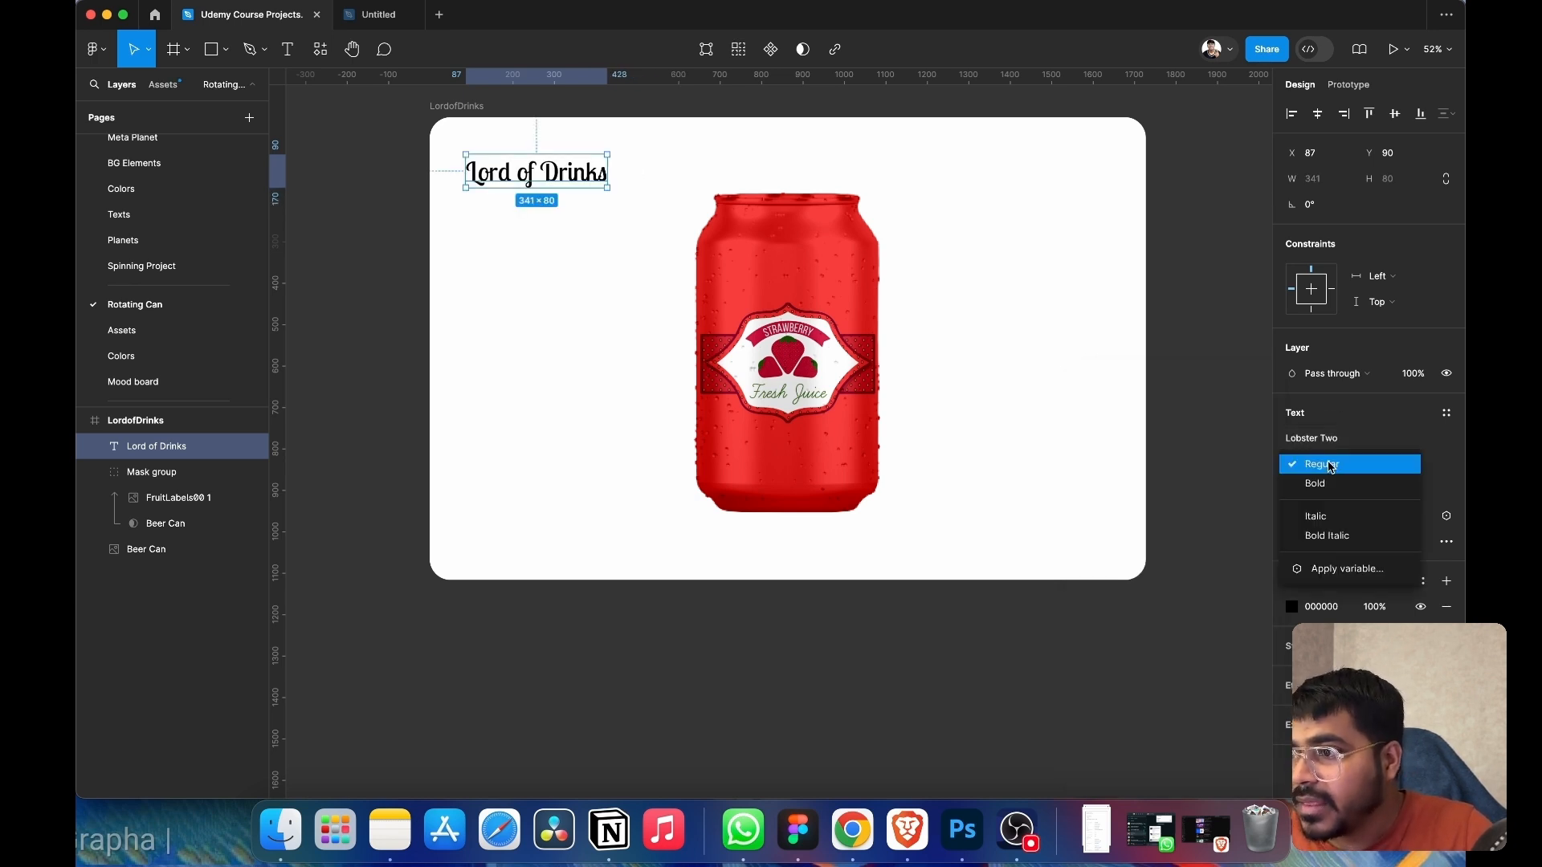
click(1336, 496)
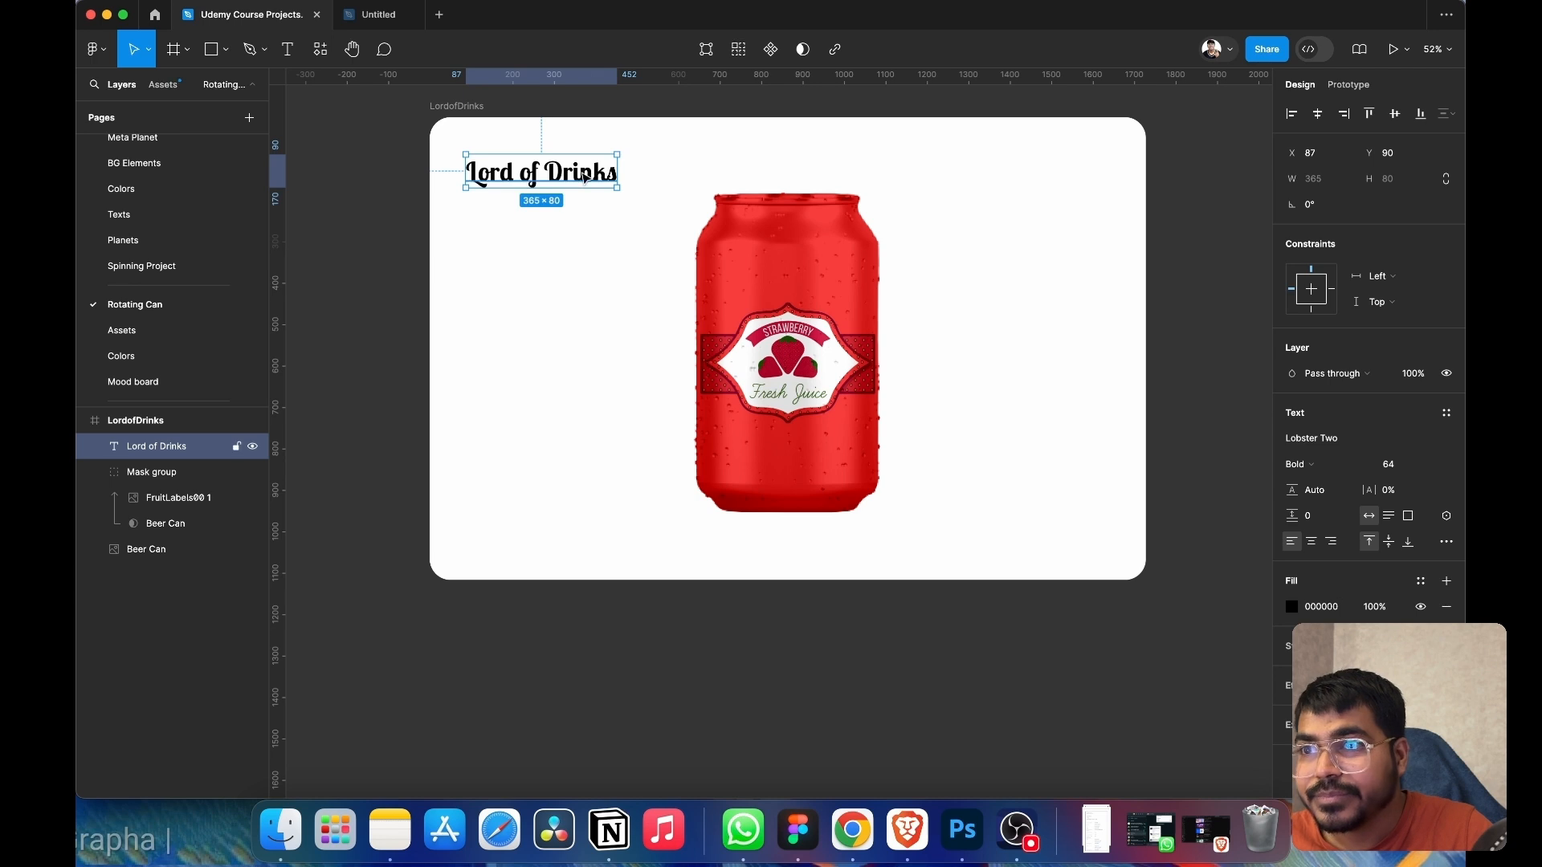
- Scale the Lord of Drinks title down to about 260 × 57 and place it at about X 62, Y 63
drag(586, 179, 584, 165)
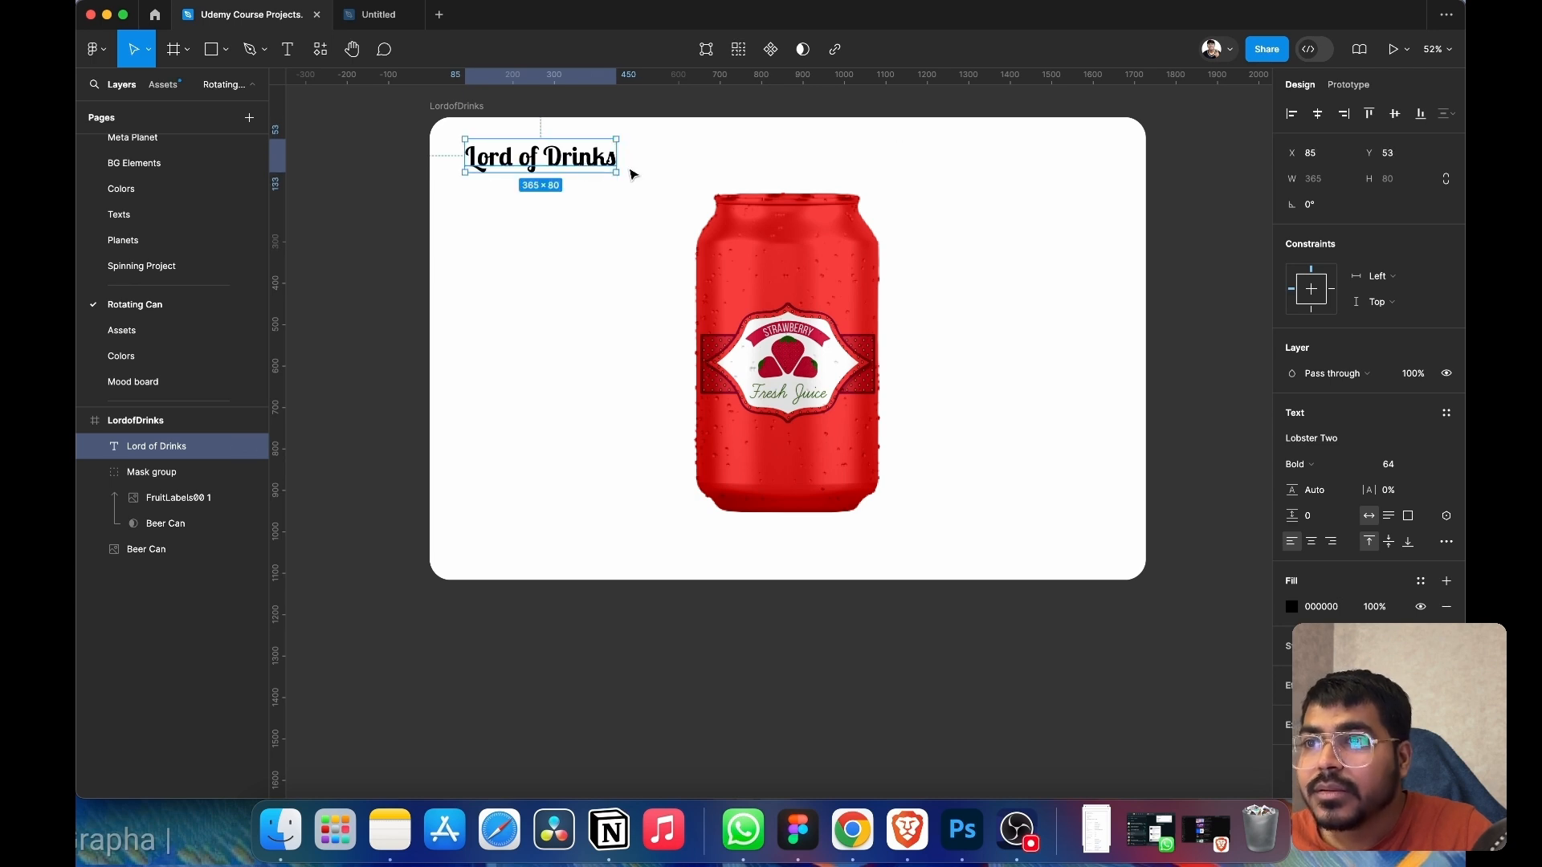
key(k)
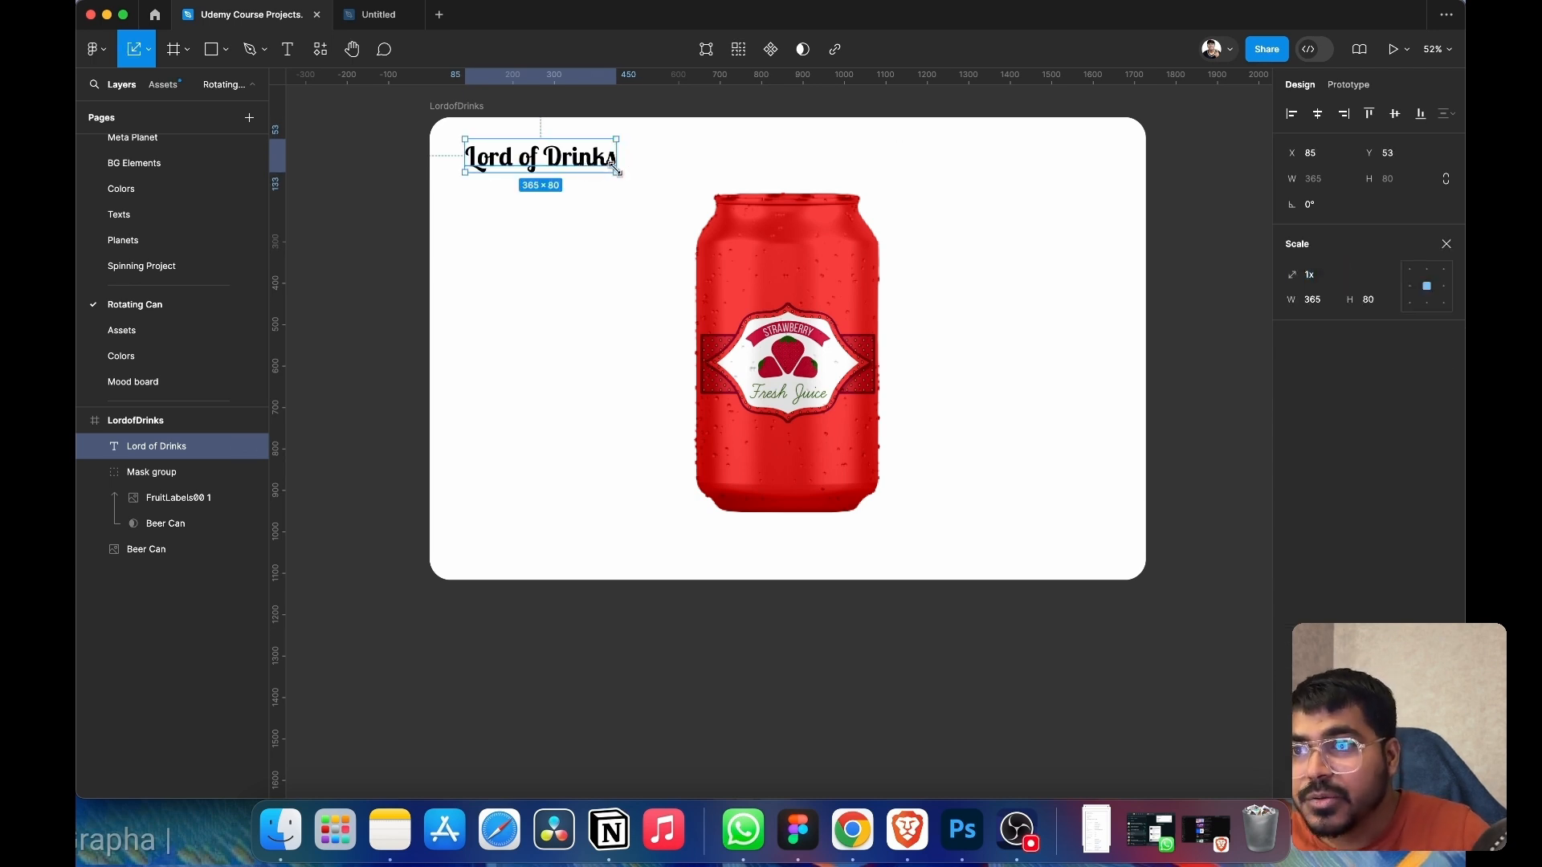
drag(616, 169, 533, 158)
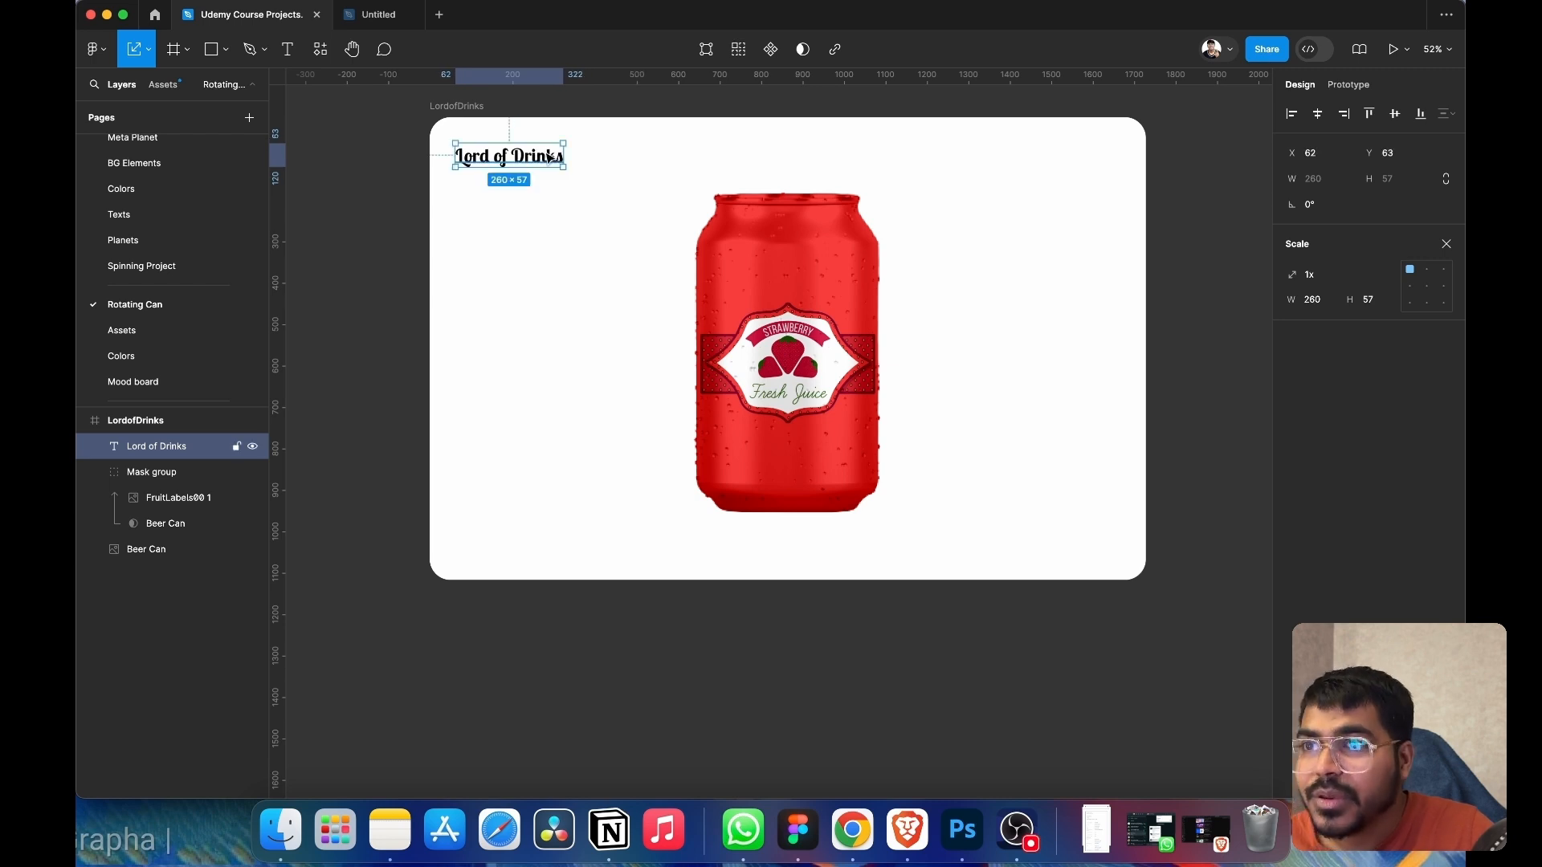
click(1447, 244)
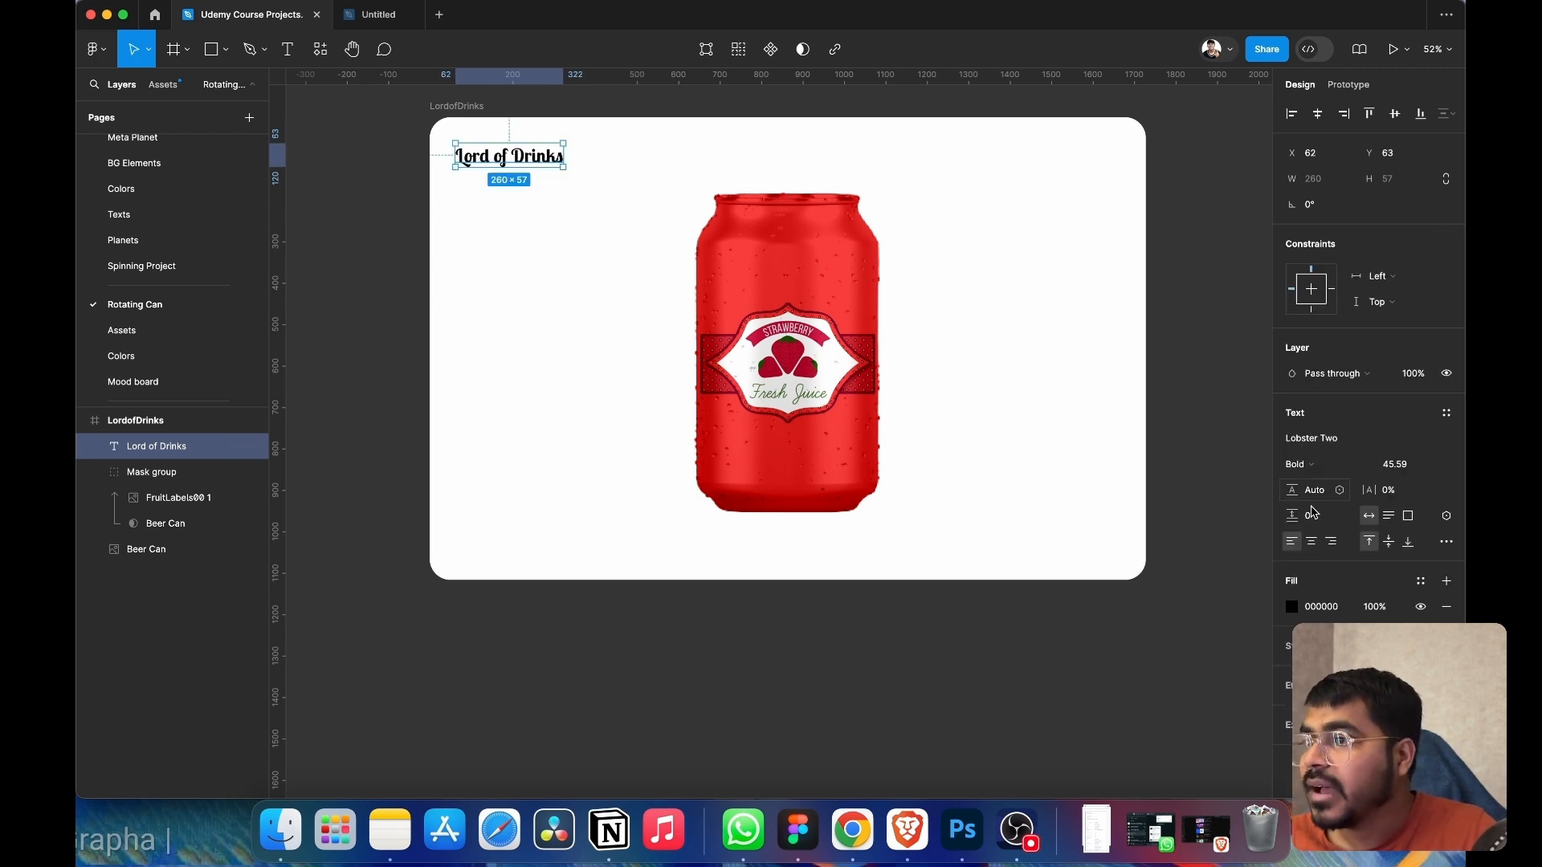
- Fill the Lord of Drinks title with the red F73E3D sampled from the can and add a stroke to it
click(1292, 607)
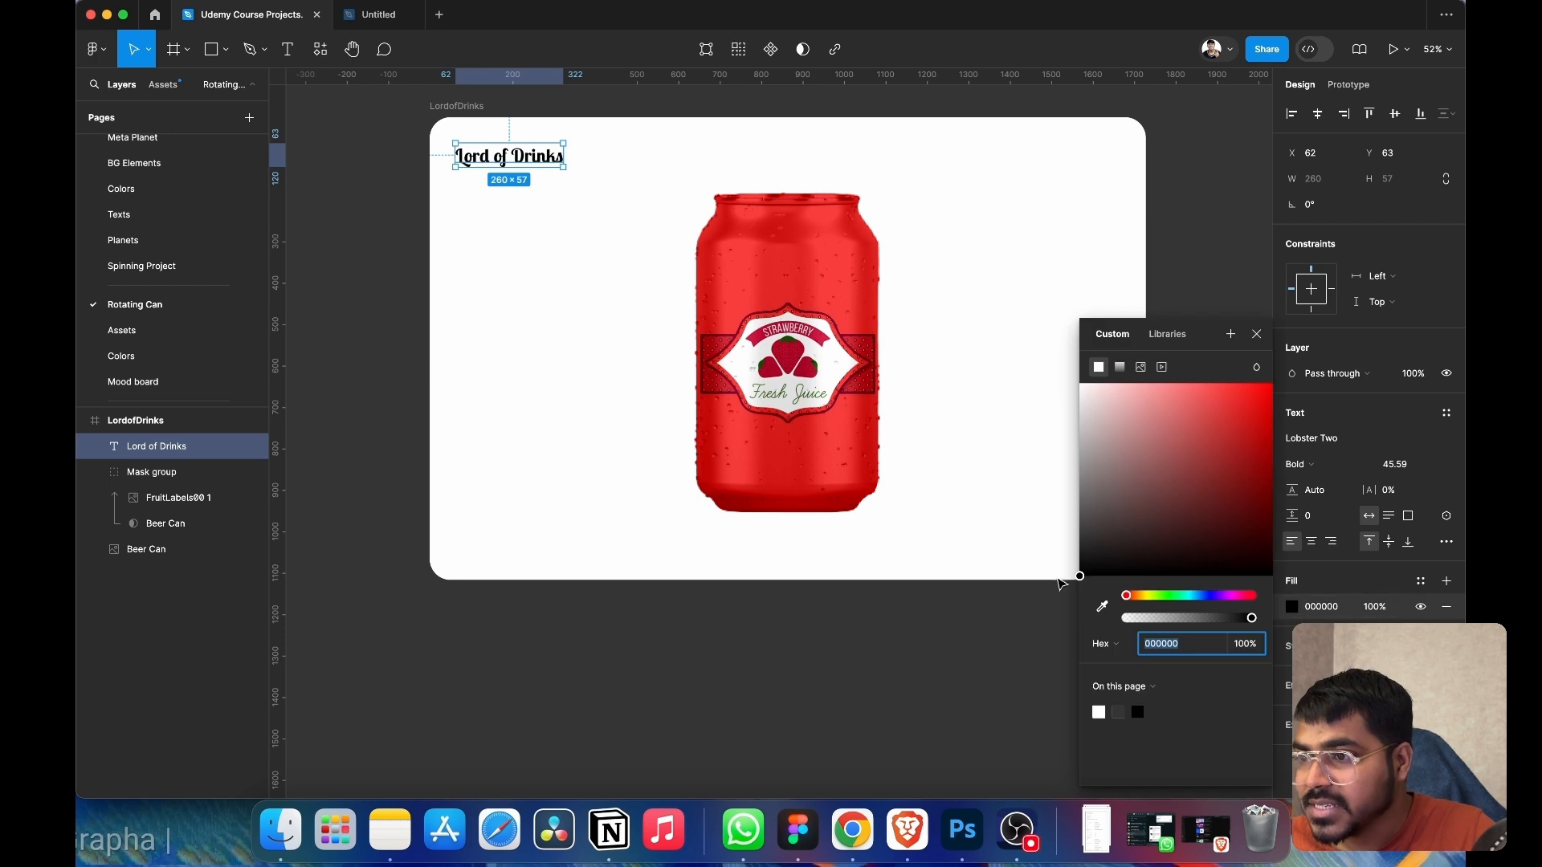
click(1102, 607)
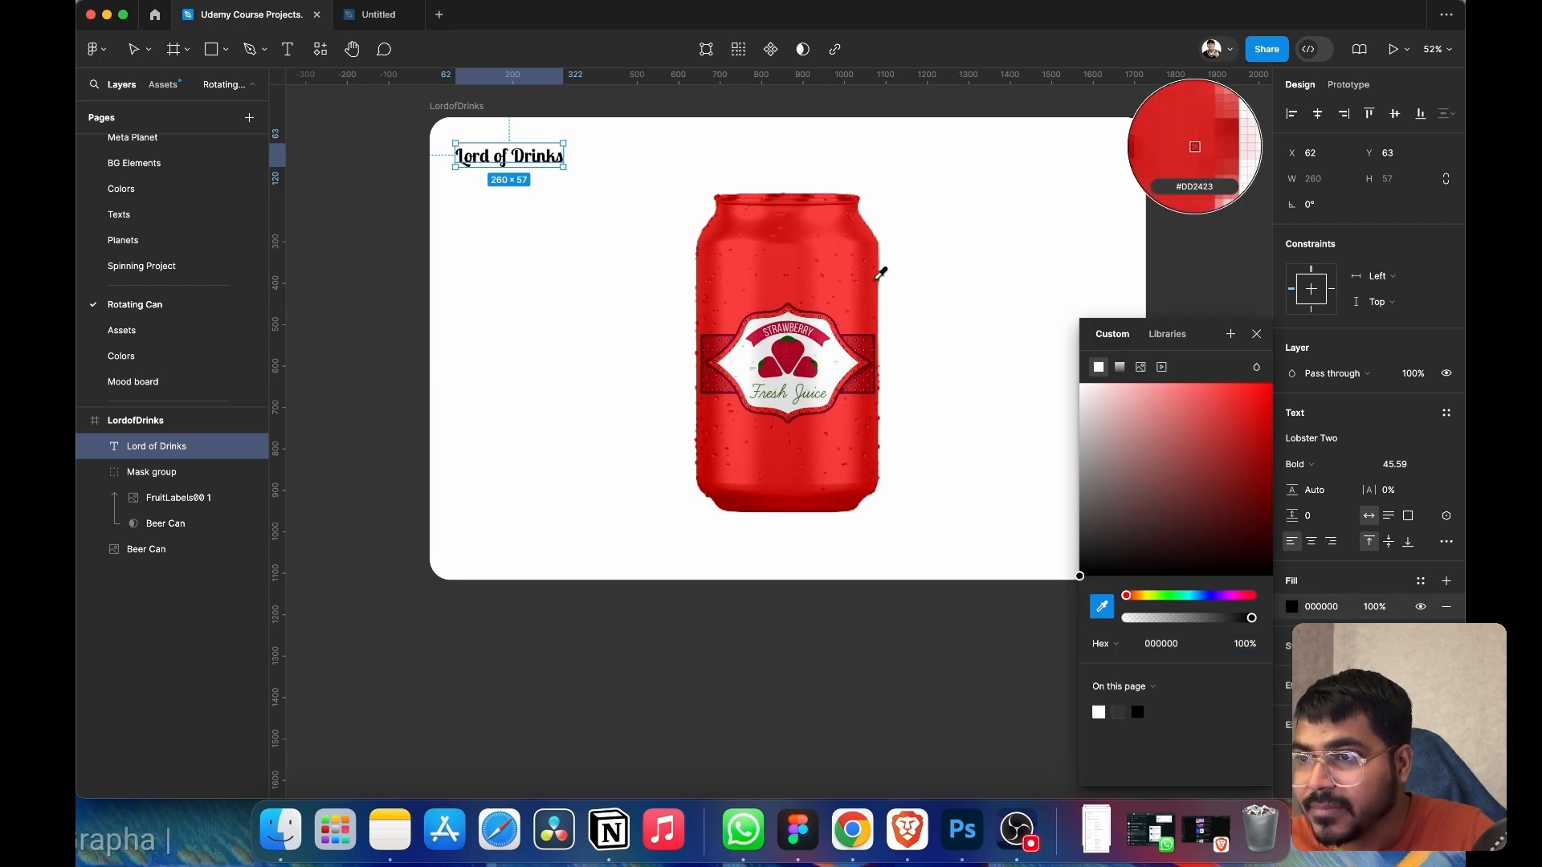
click(840, 255)
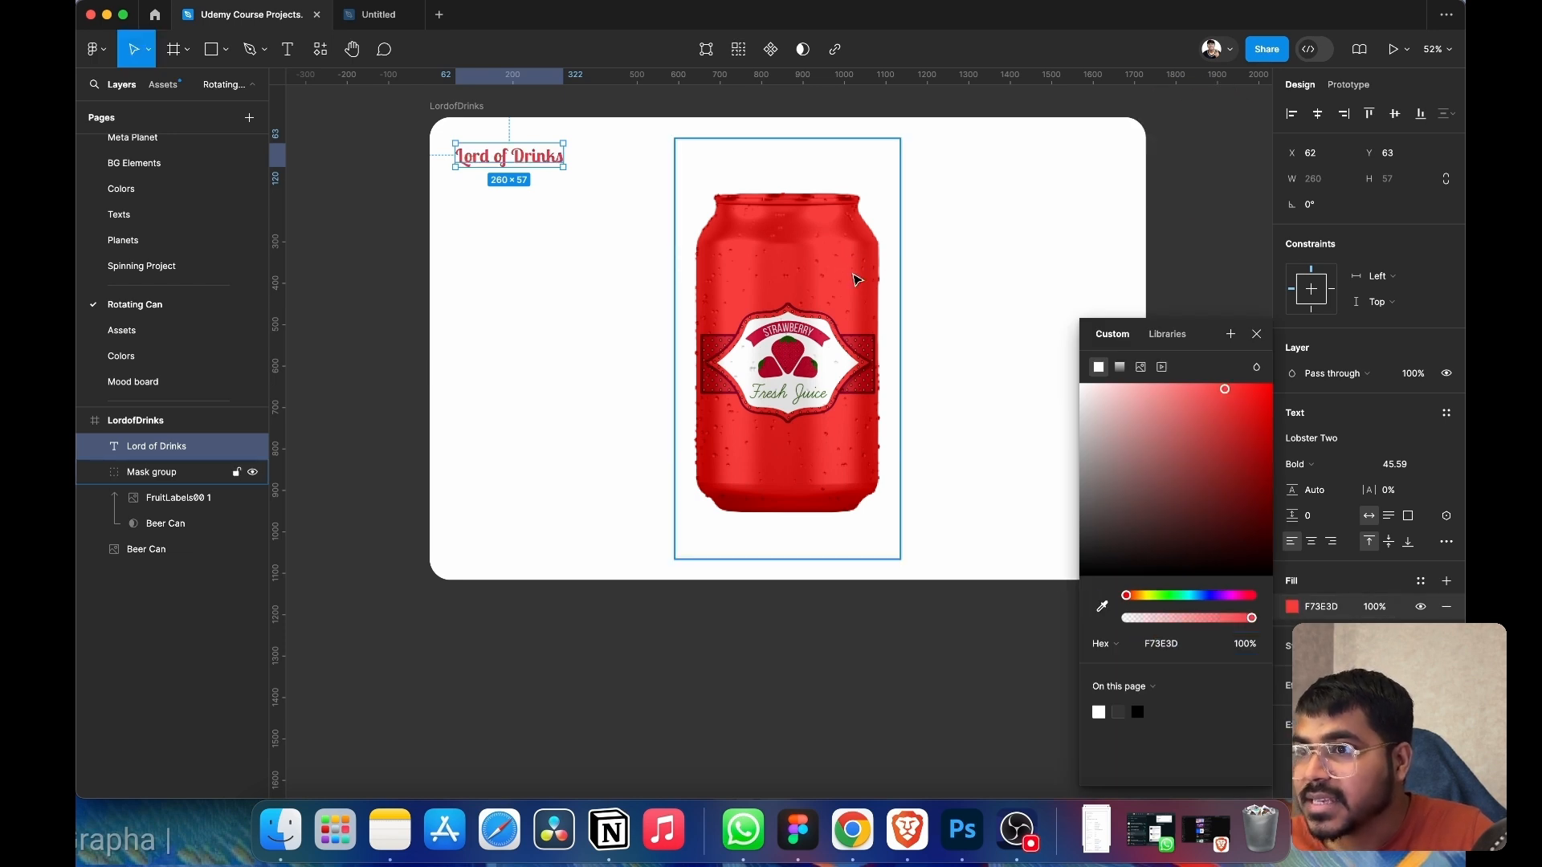
click(1258, 335)
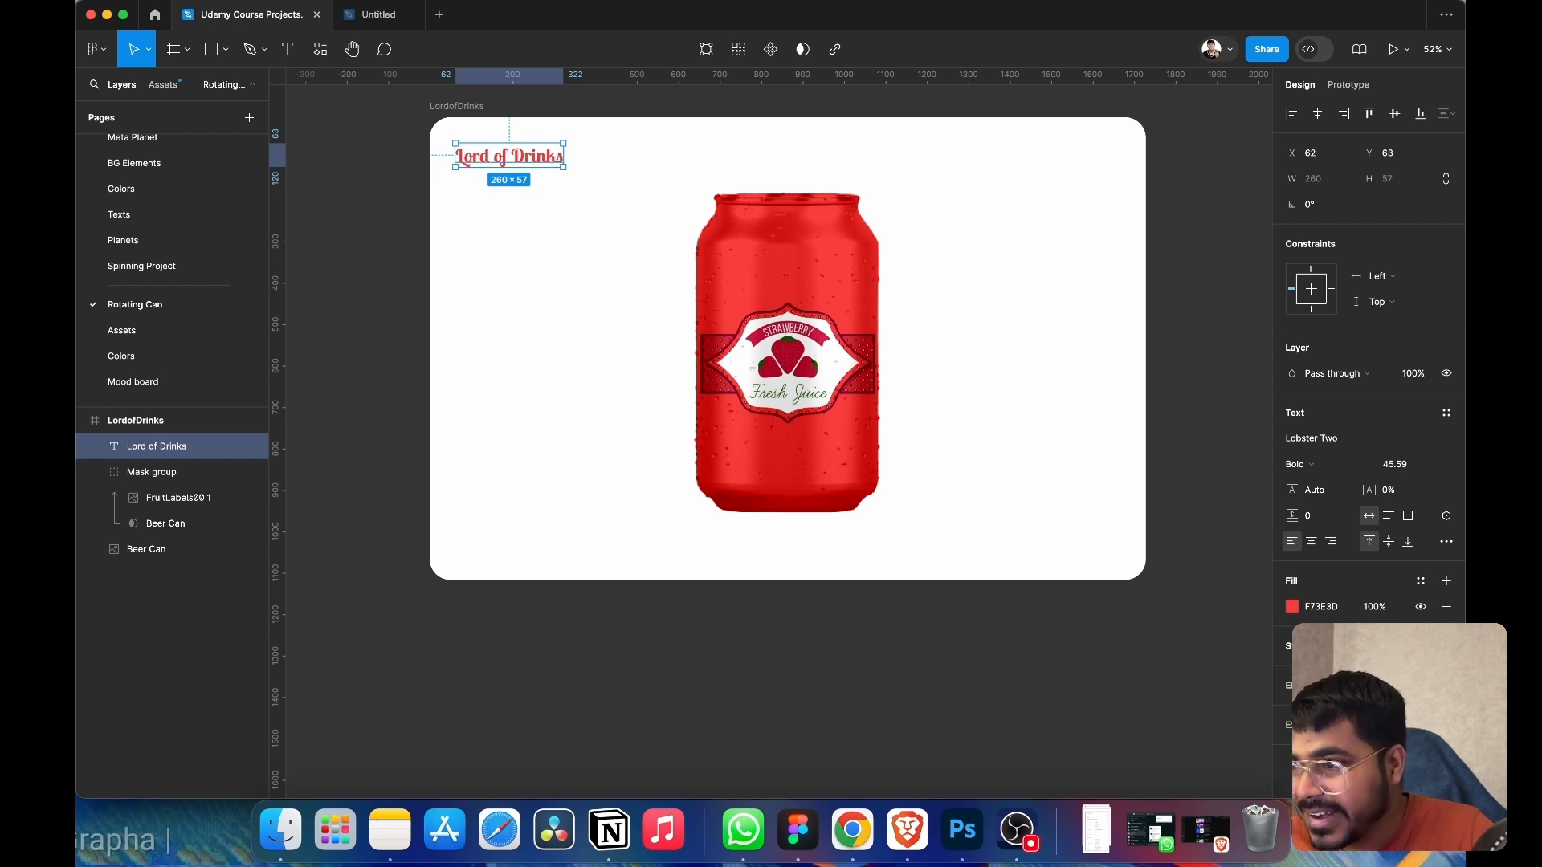
click(1446, 646)
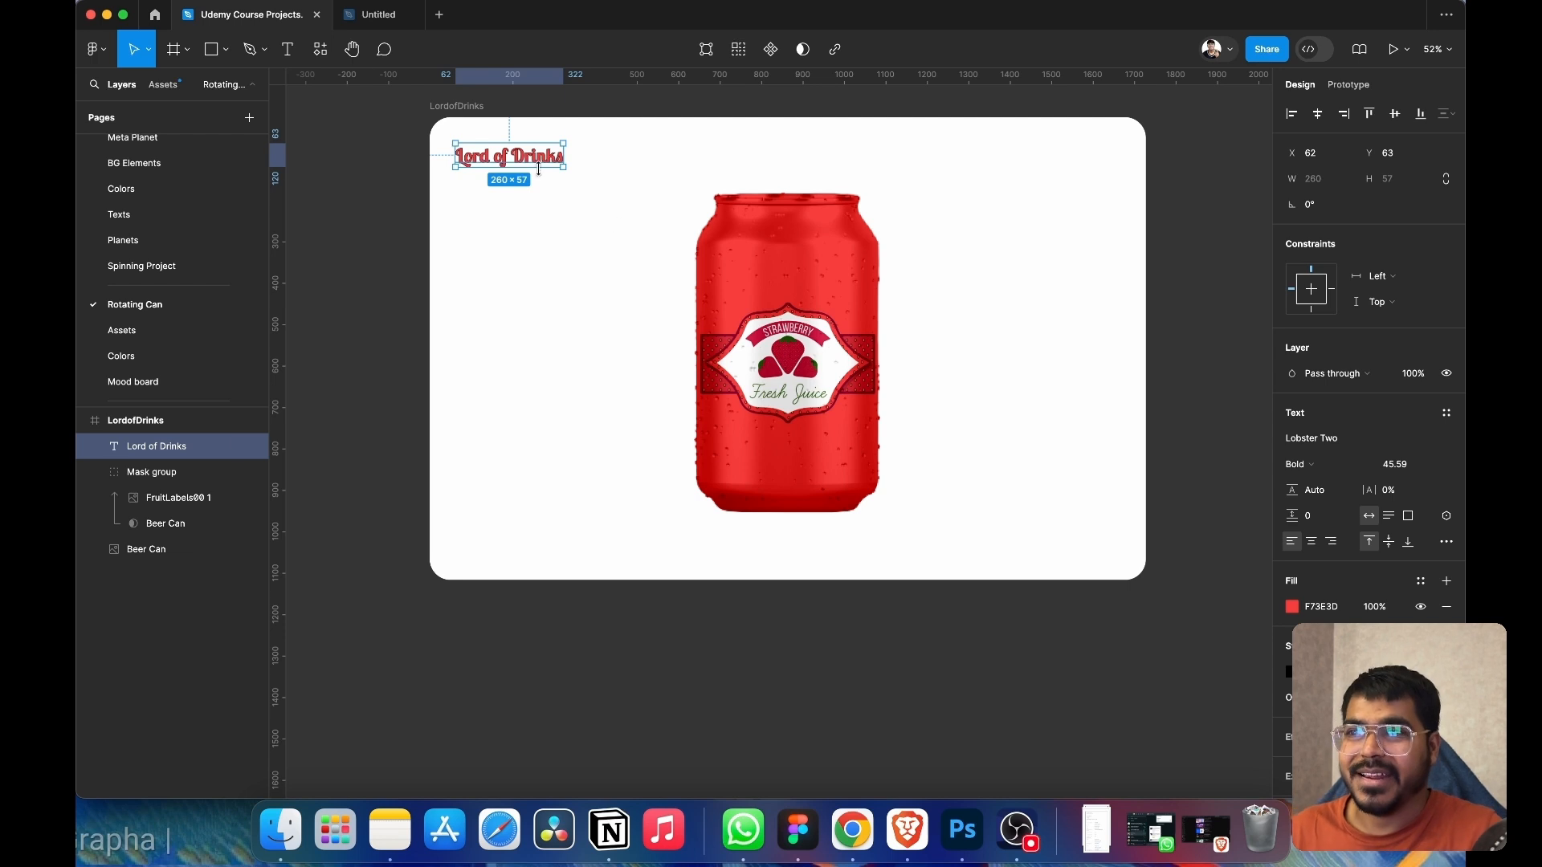
- Start a new text layer beside the Lord of Drinks title and set it to Inter, Semi Bold, size 32
click(287, 49)
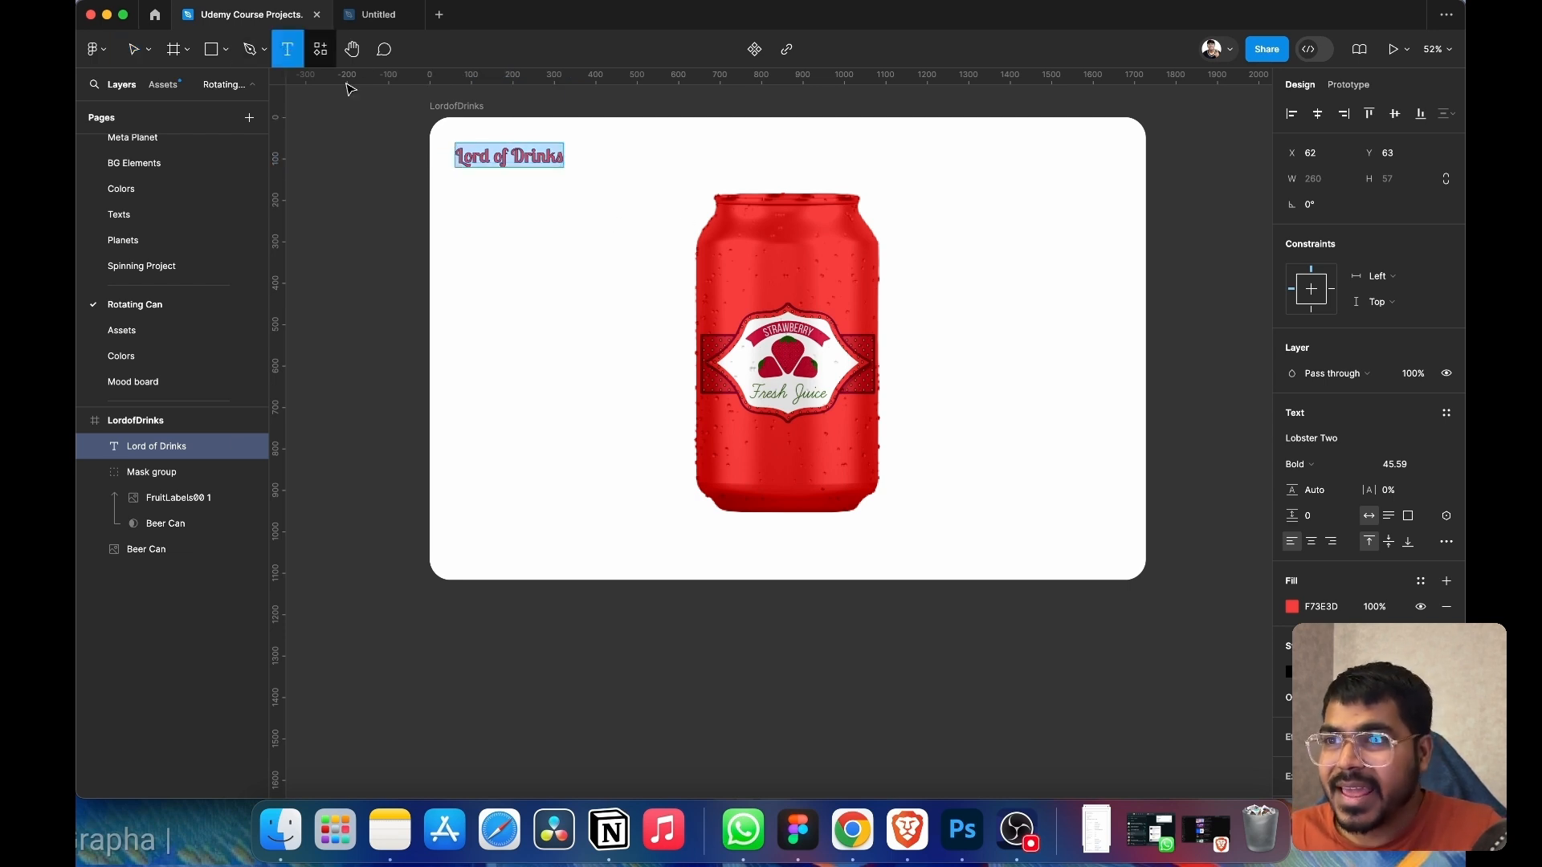
click(665, 148)
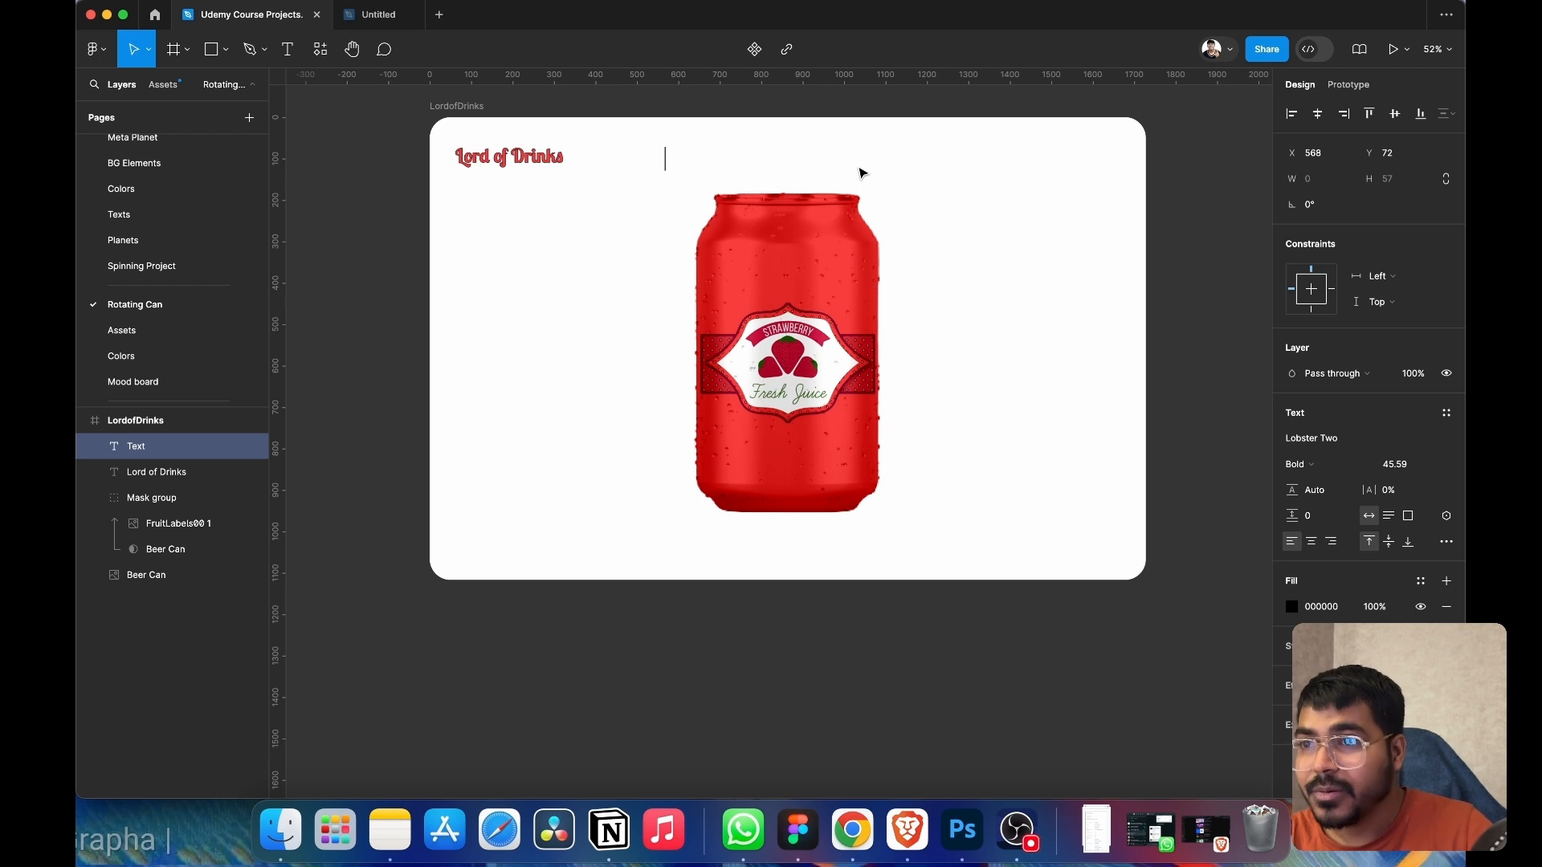
text(Me)
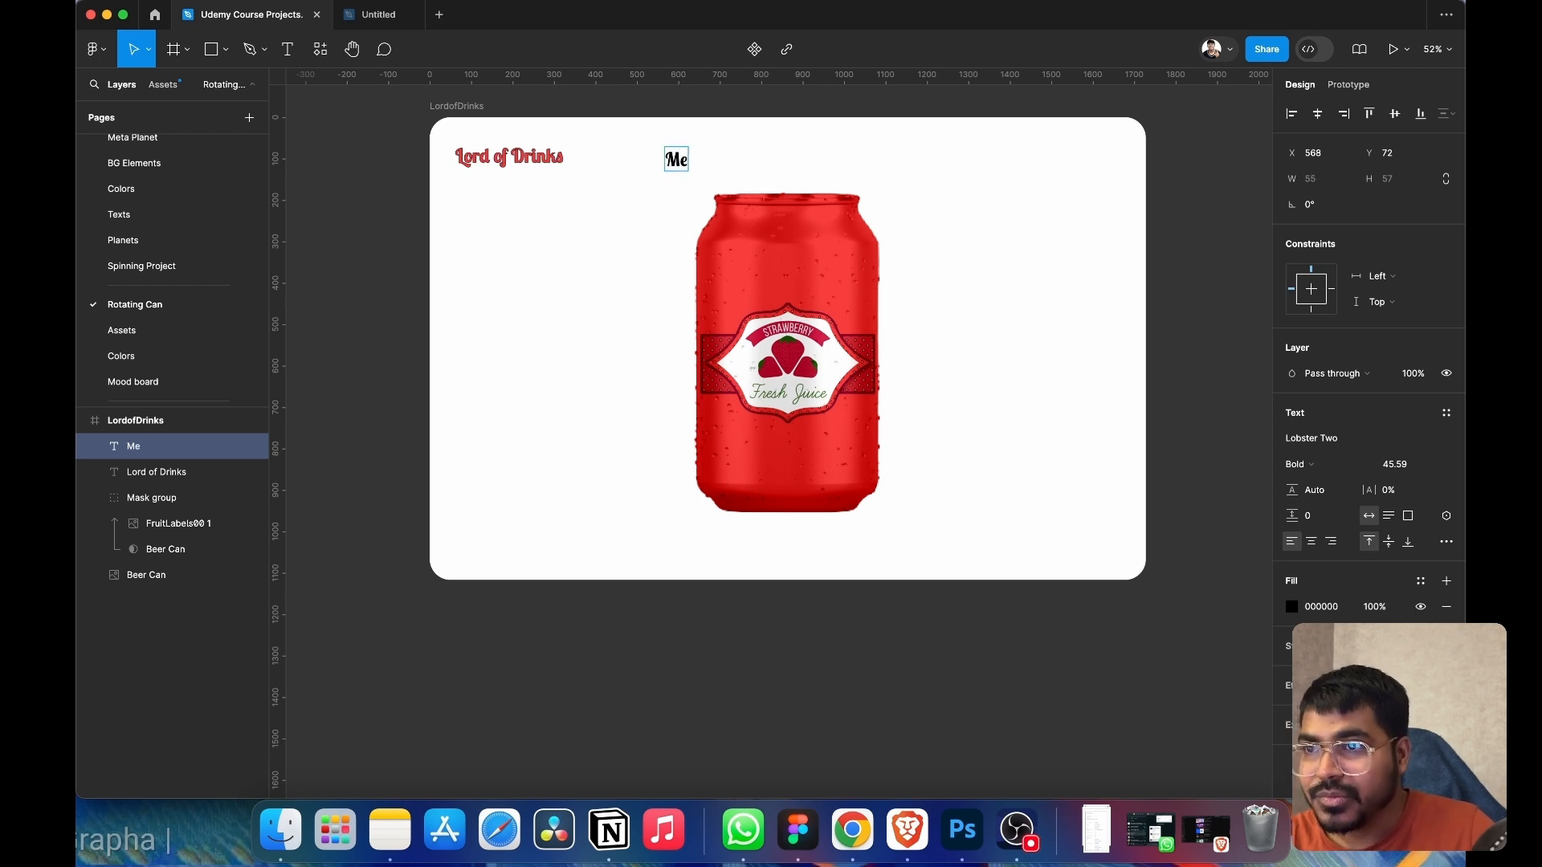
key(BackSpace)
key(BackSpace)
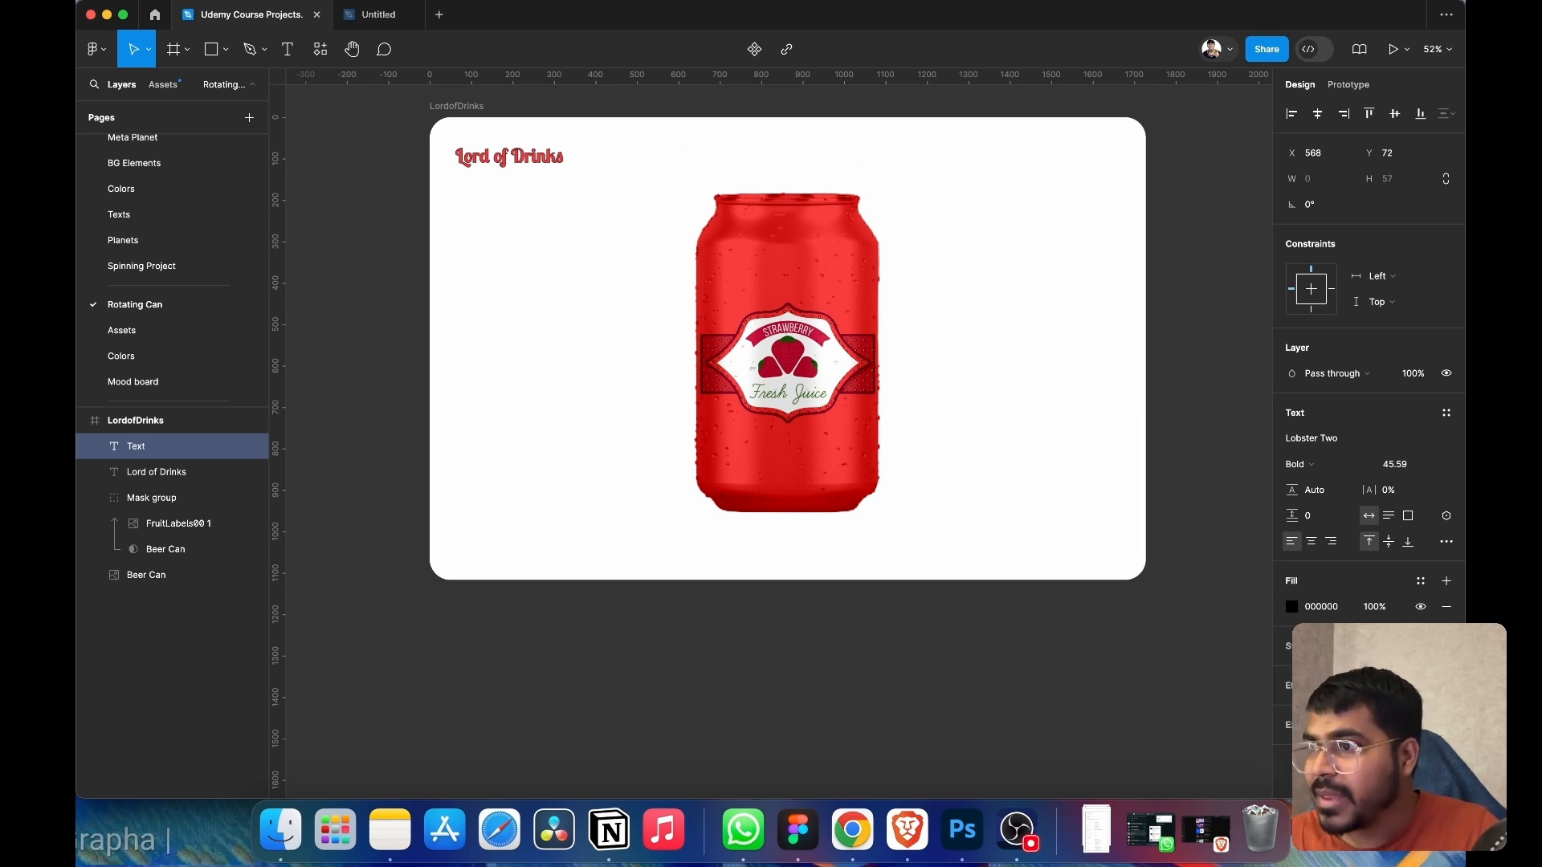
click(1354, 438)
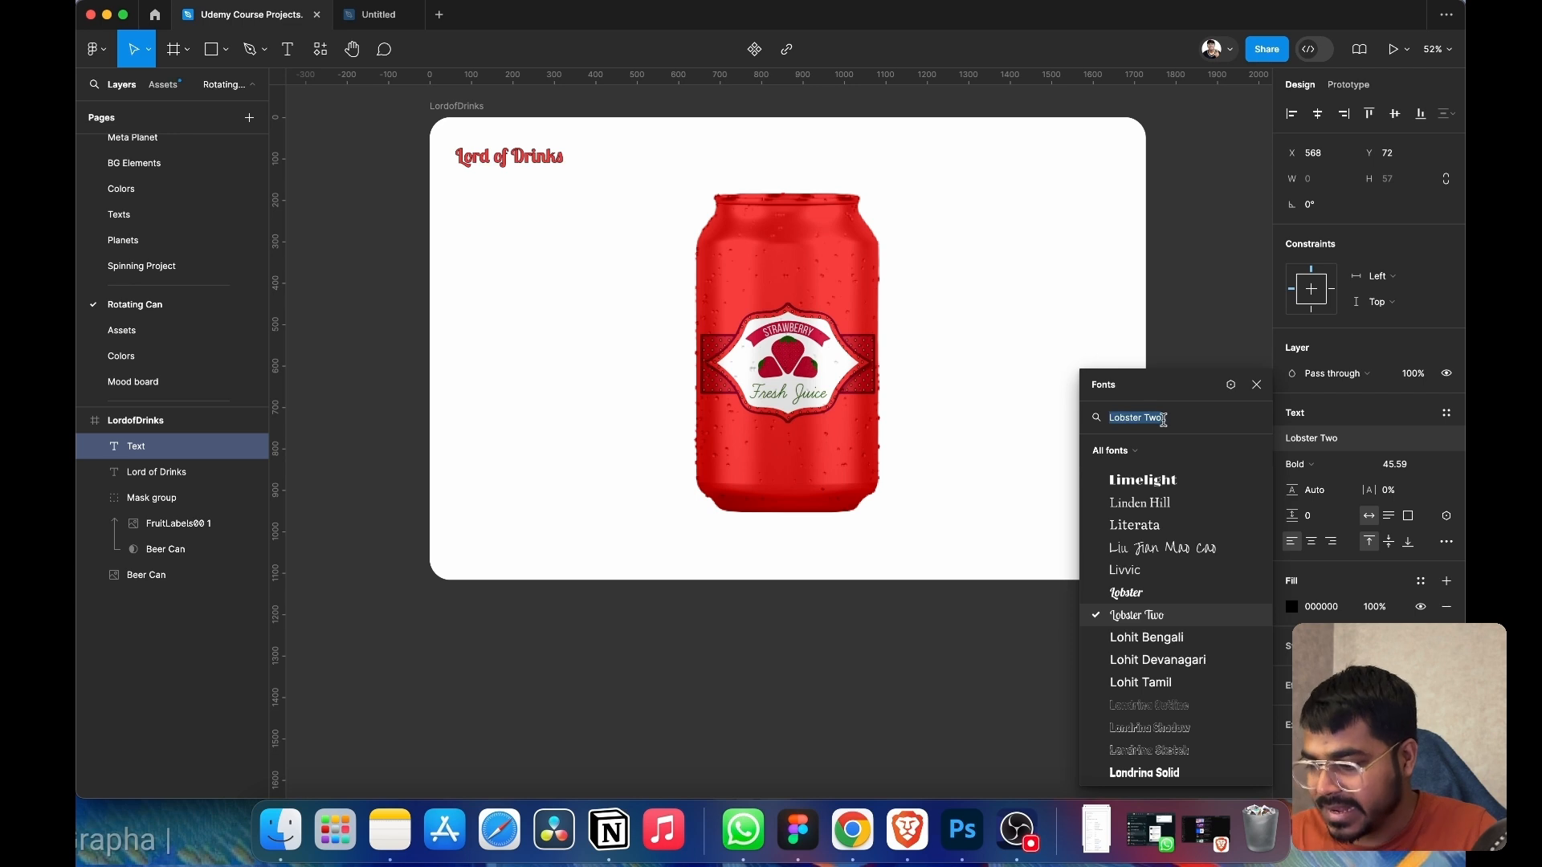
text(Inter)
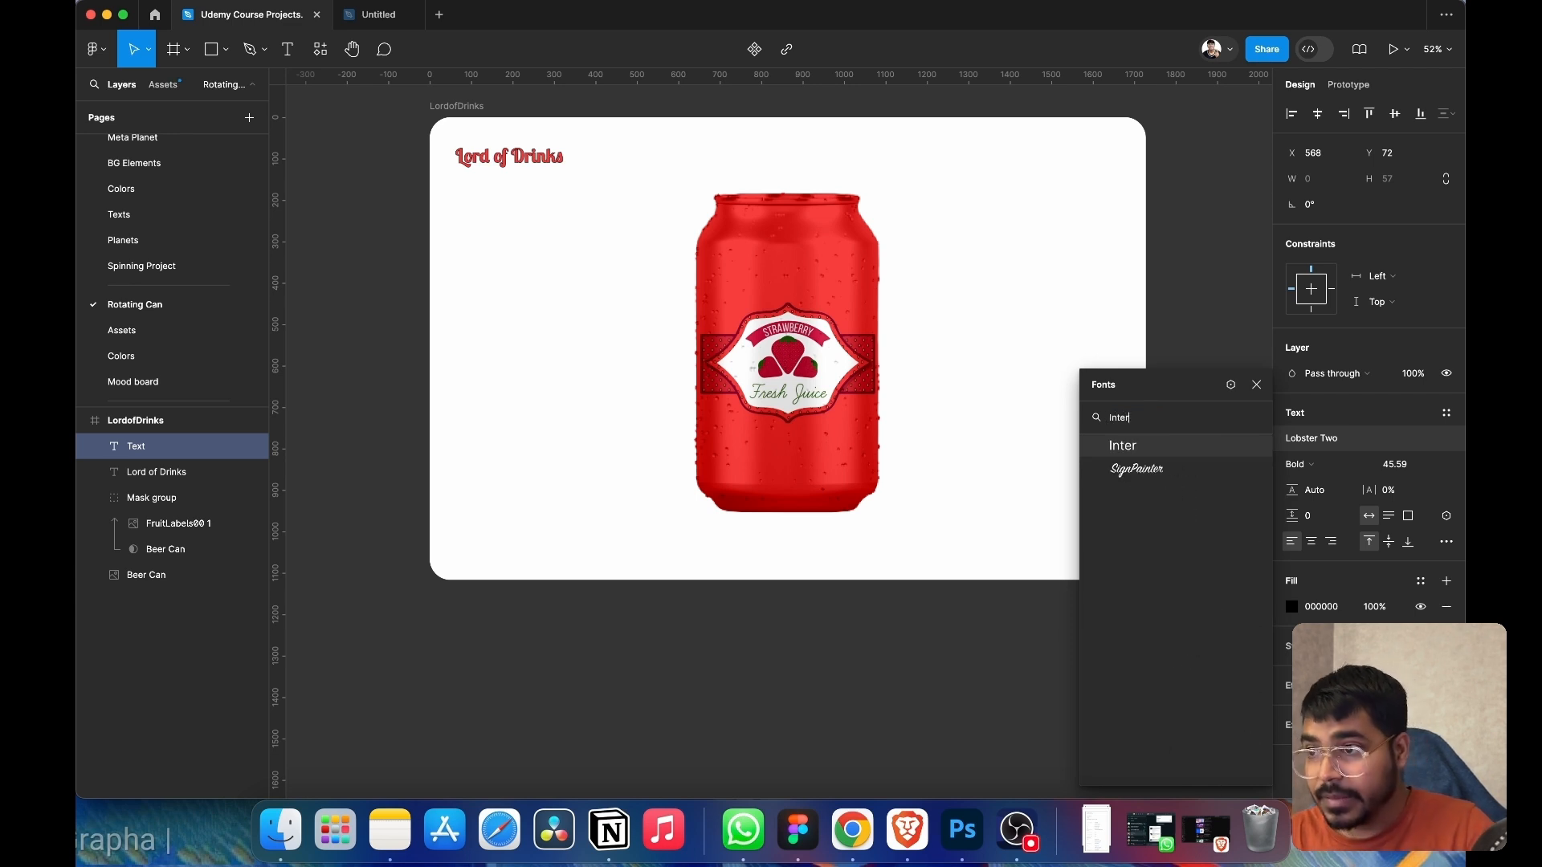
key(Return)
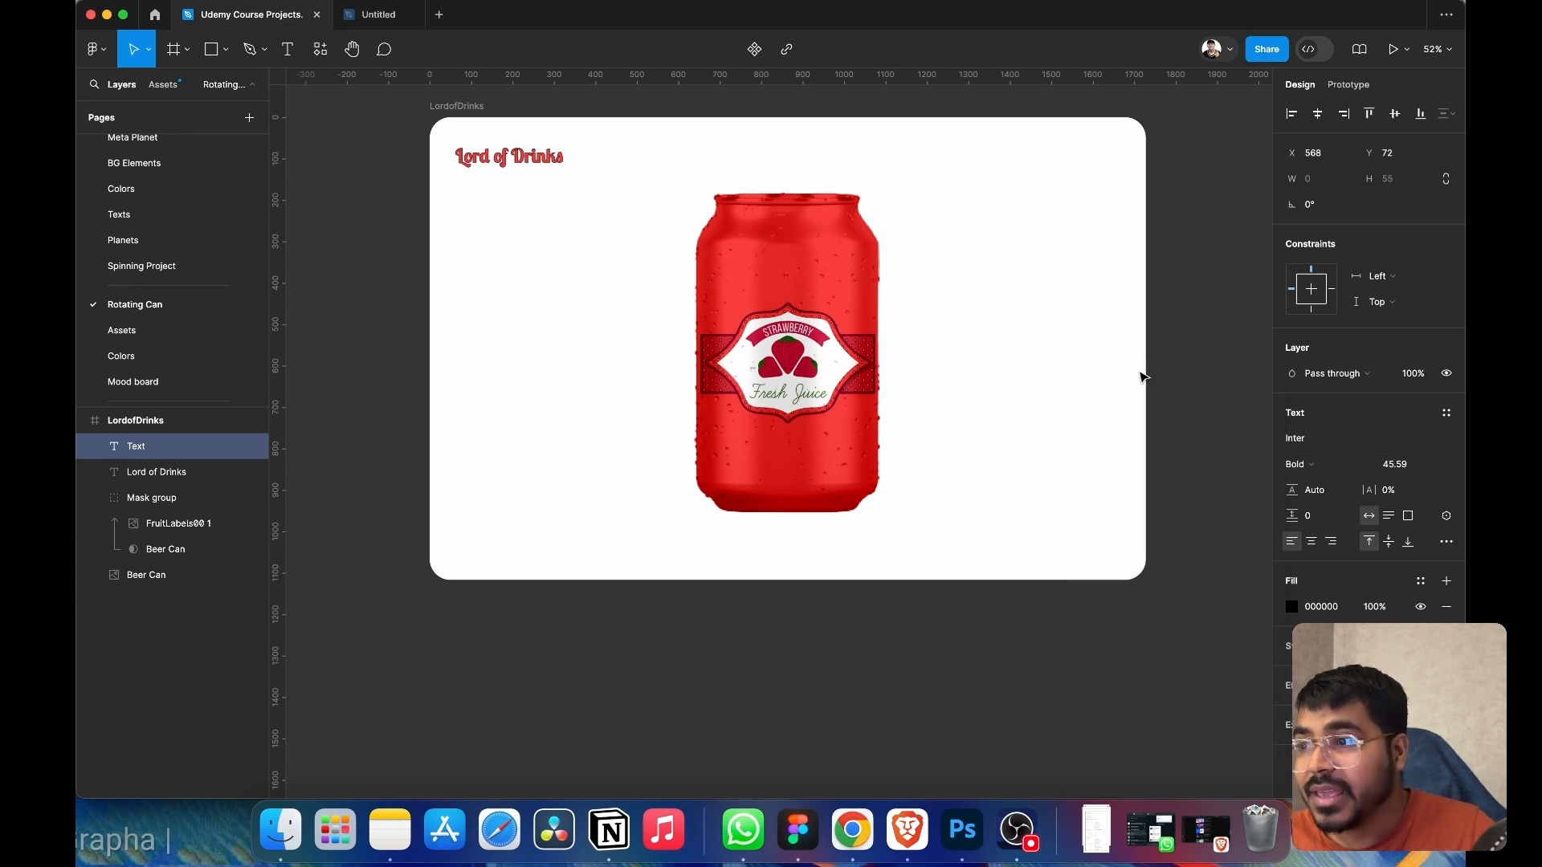
click(1326, 465)
click(1338, 447)
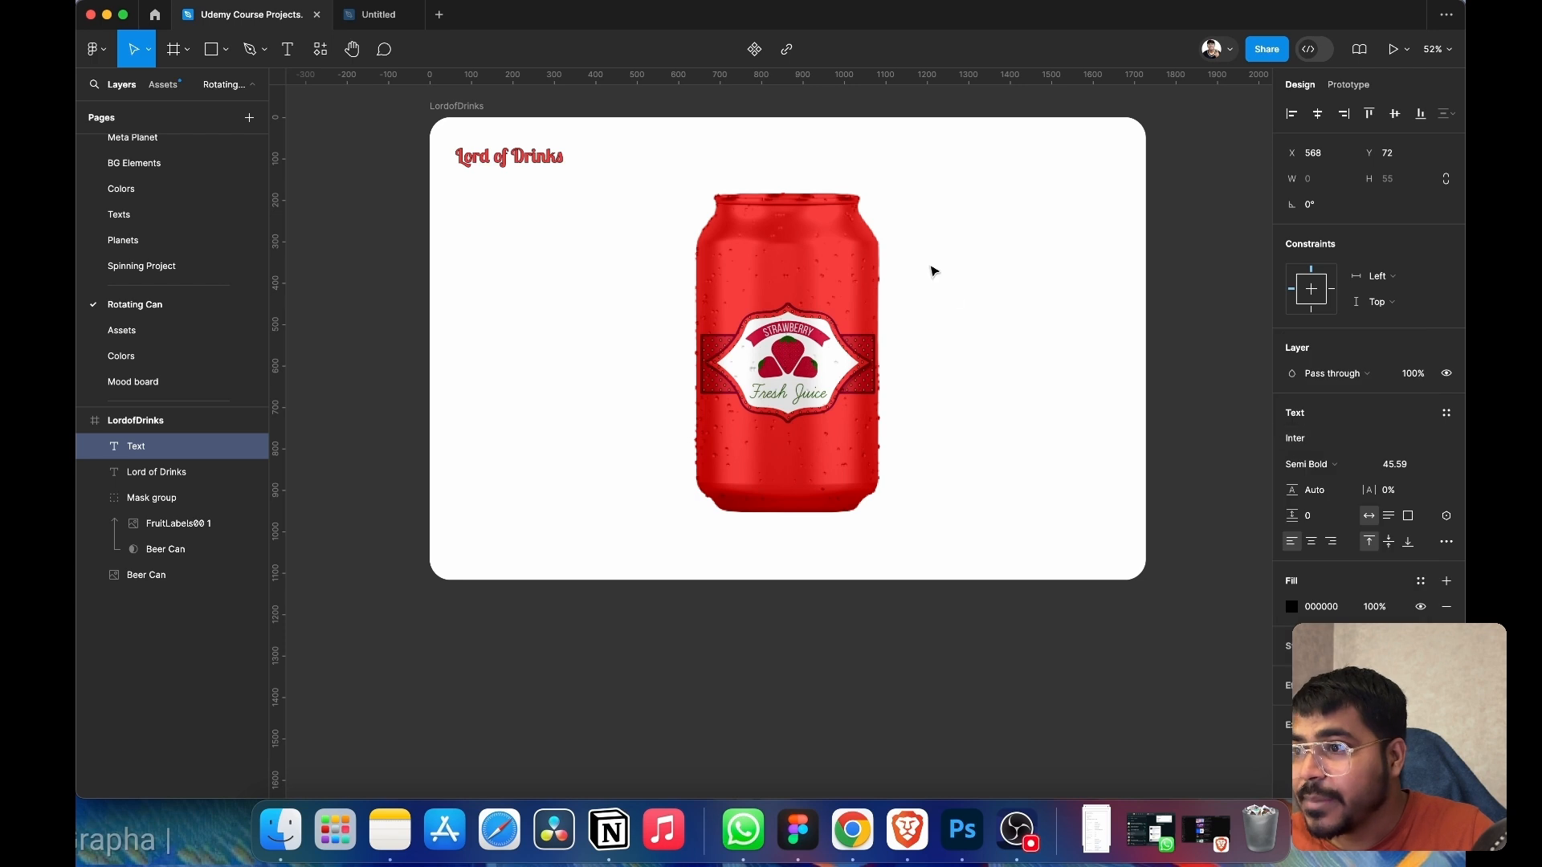
click(1435, 468)
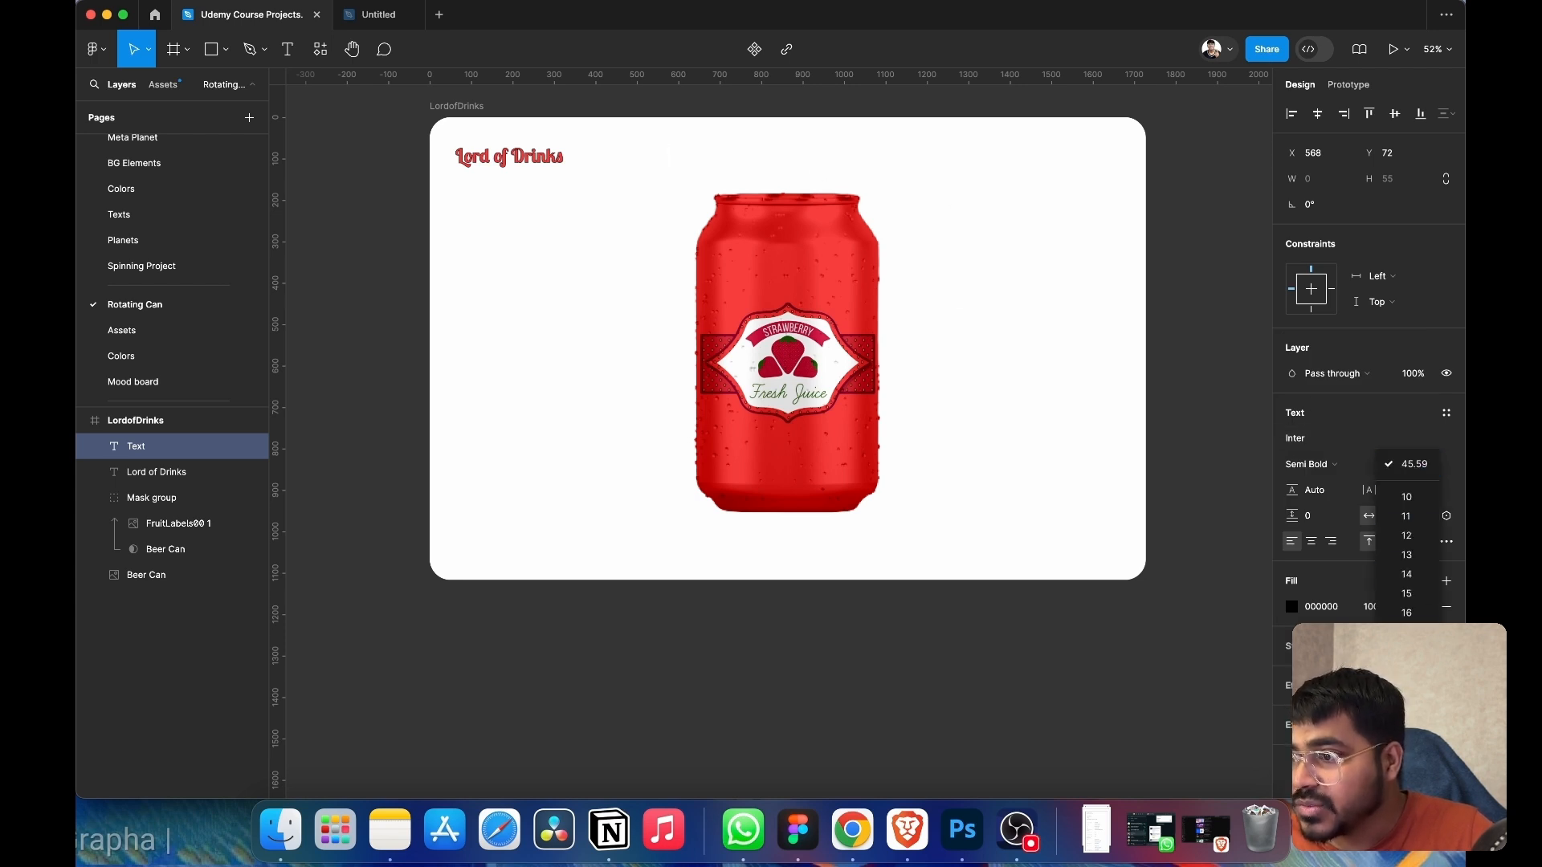
click(1406, 670)
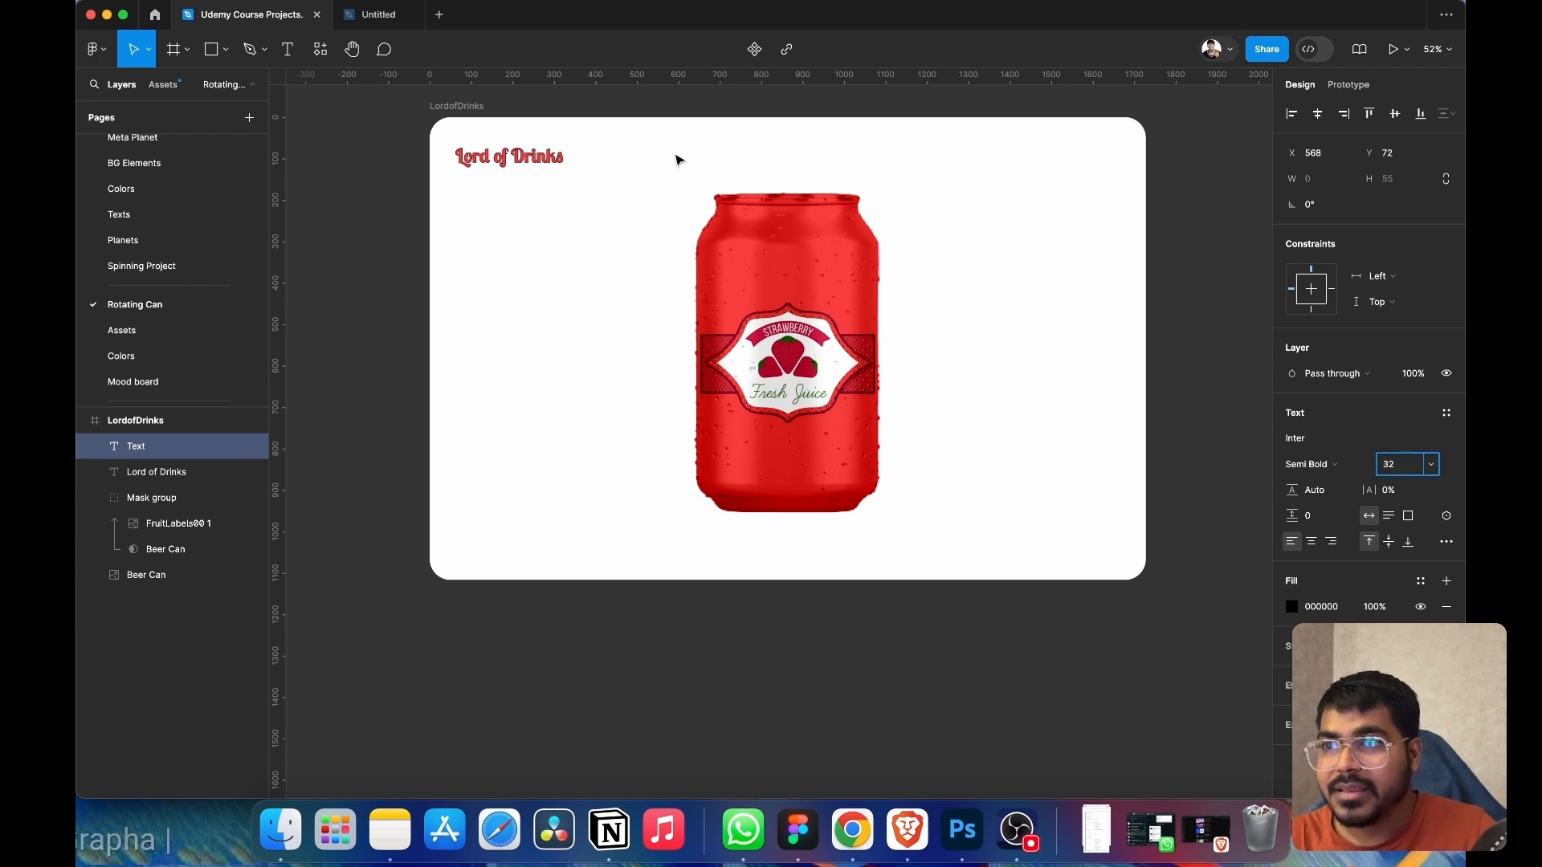
- Add the text Menu beside the Lord of Drinks title and set its font size to 32
click(286, 49)
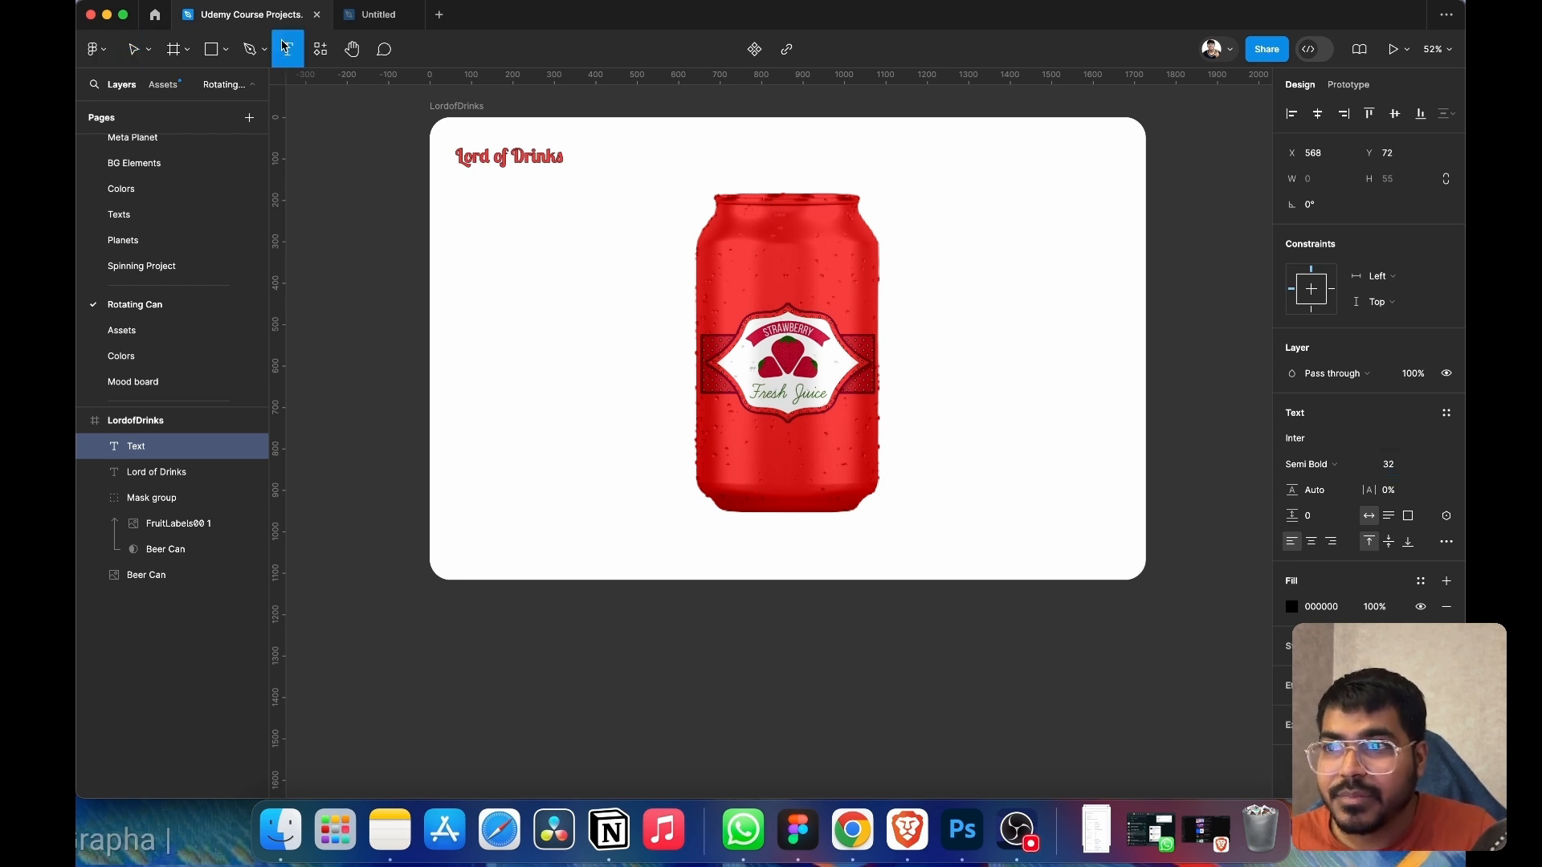
click(652, 155)
text(Men)
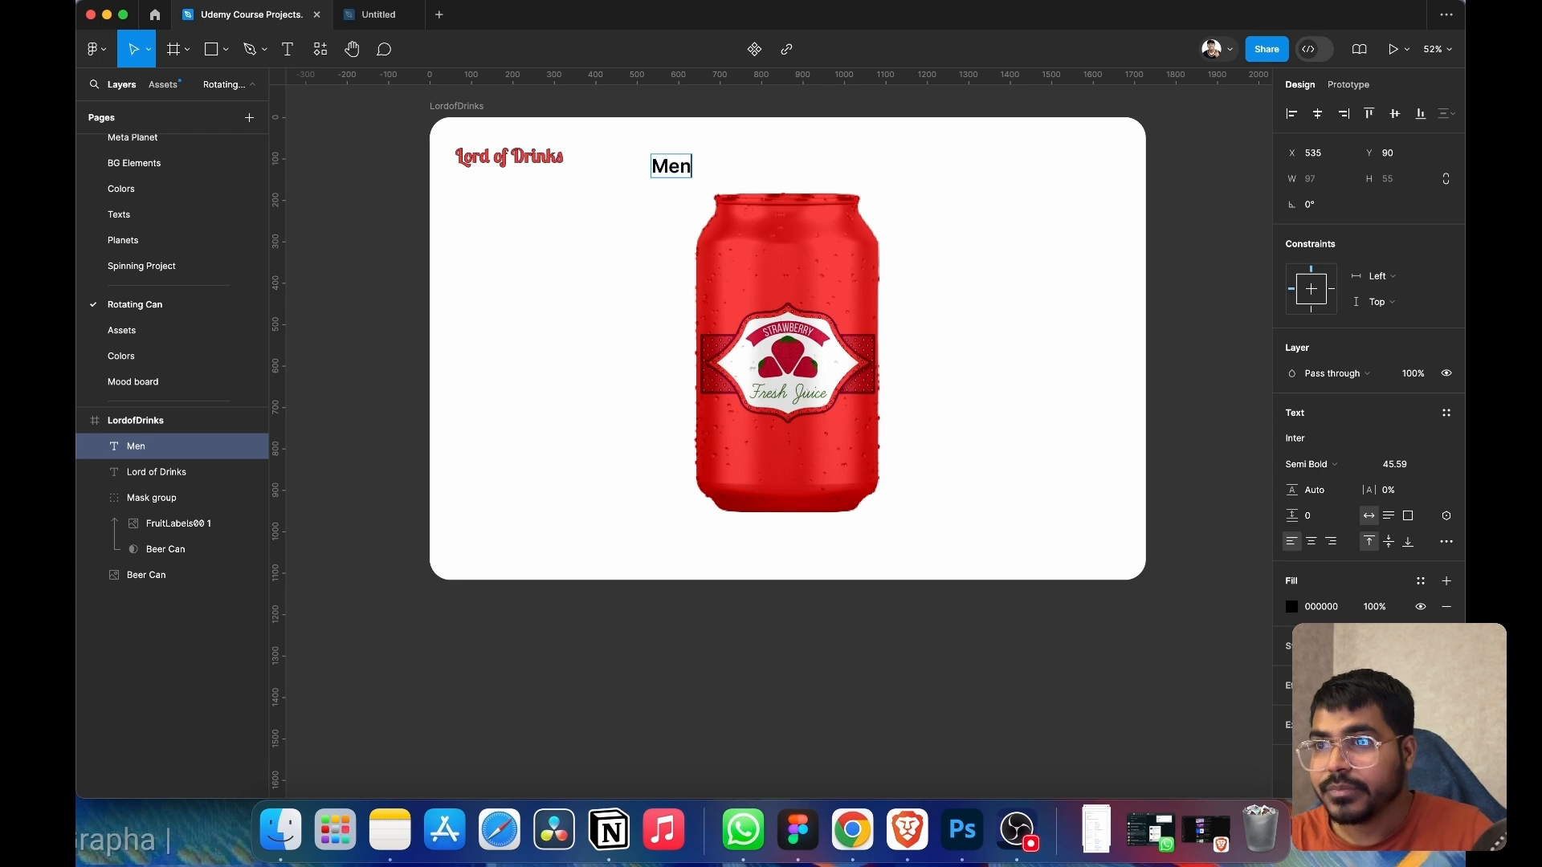
text(u)
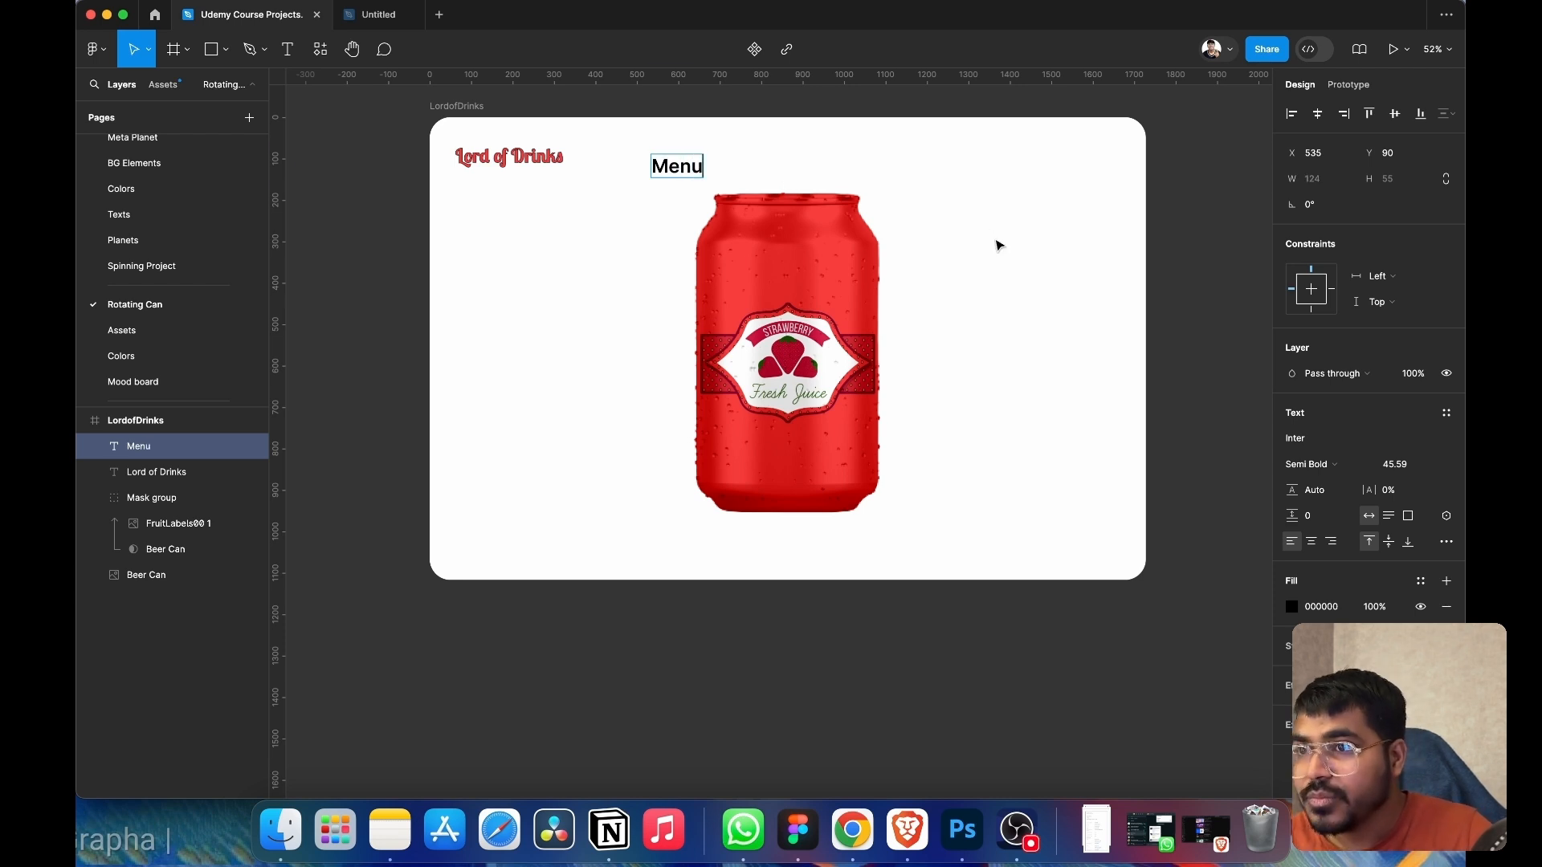
key(Escape)
click(1433, 466)
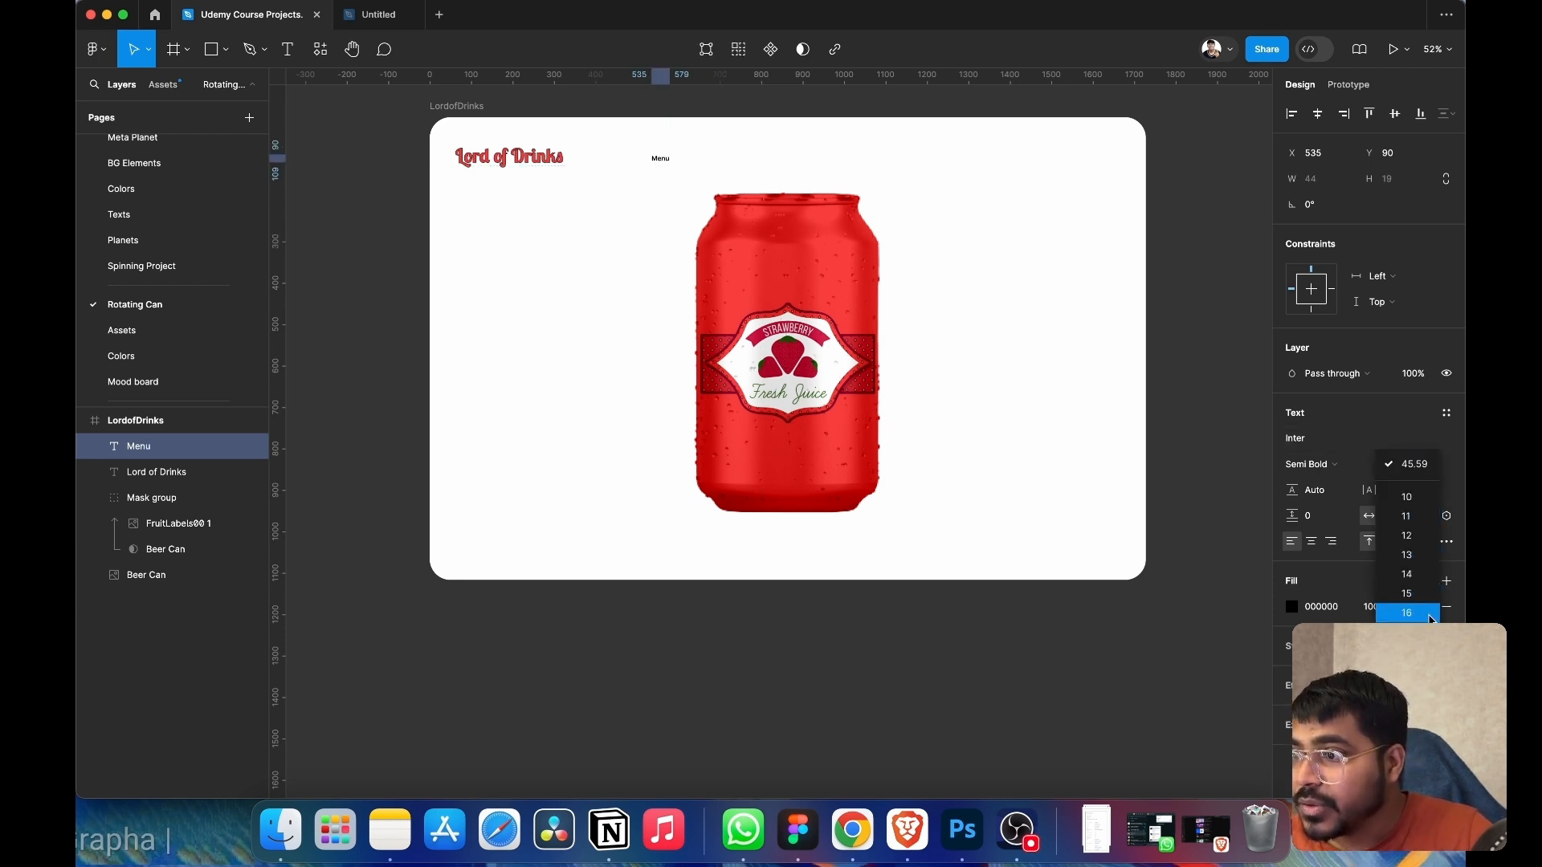
click(1406, 670)
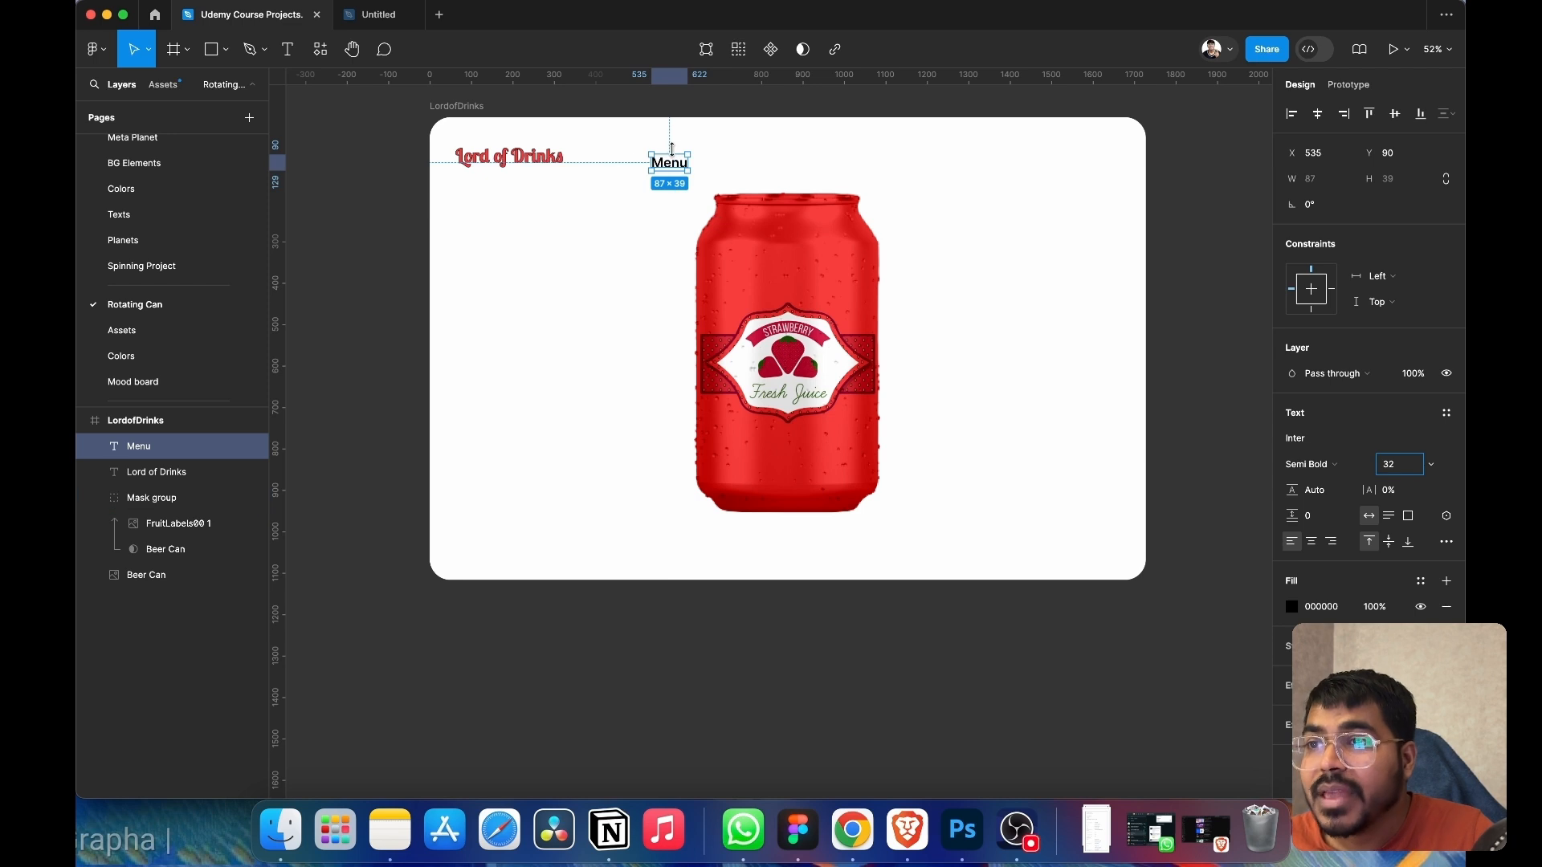
- Duplicate the Menu text to about X 820, Y 72 and change the copy's wording to Fruit Squash
drag(675, 170, 787, 161)
double_click(786, 157)
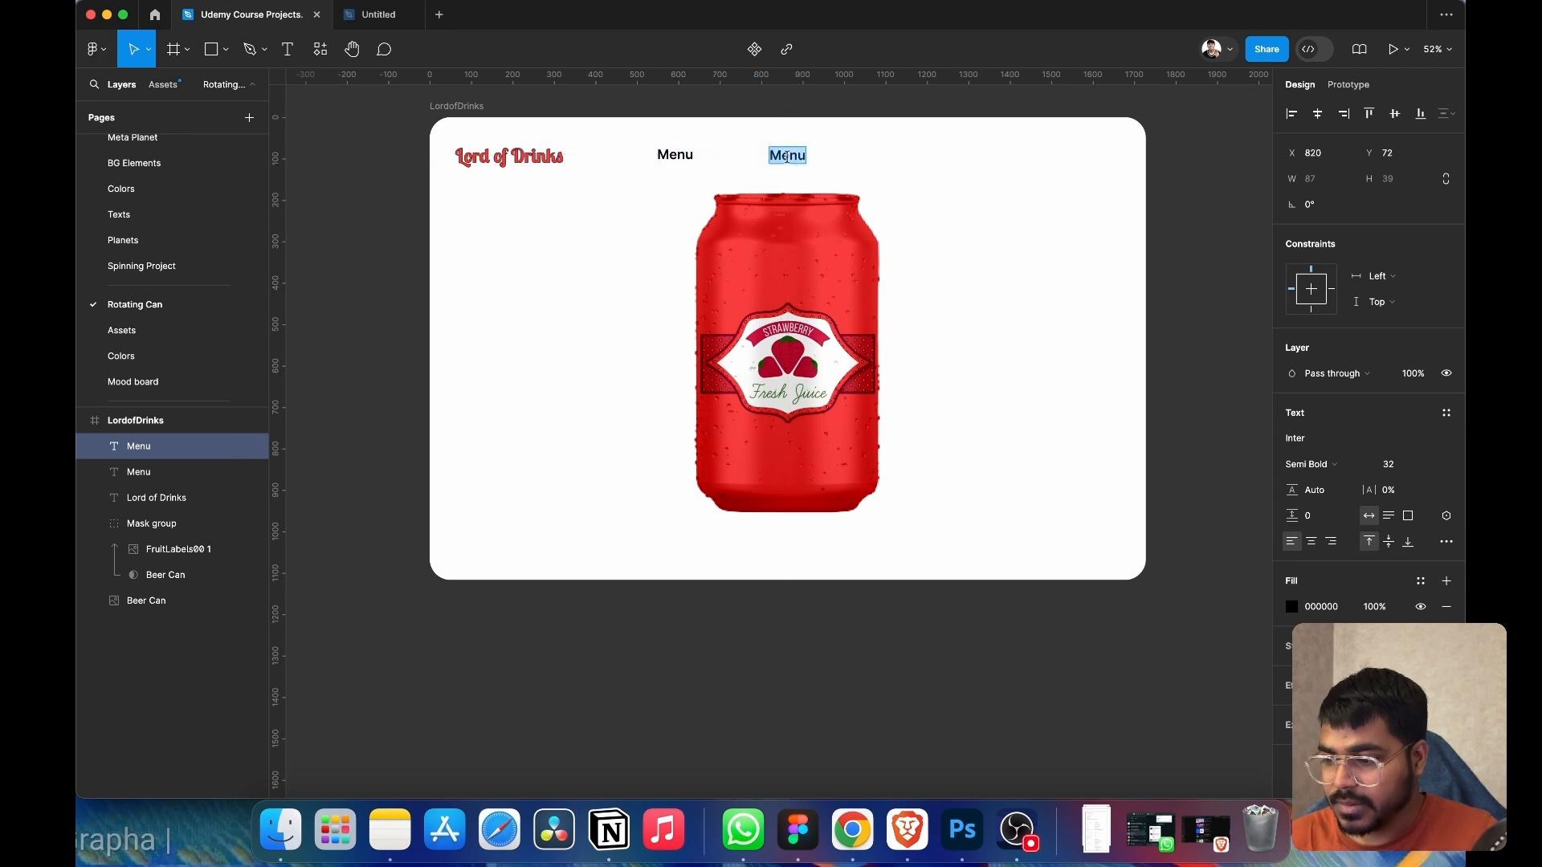
key(BackSpace)
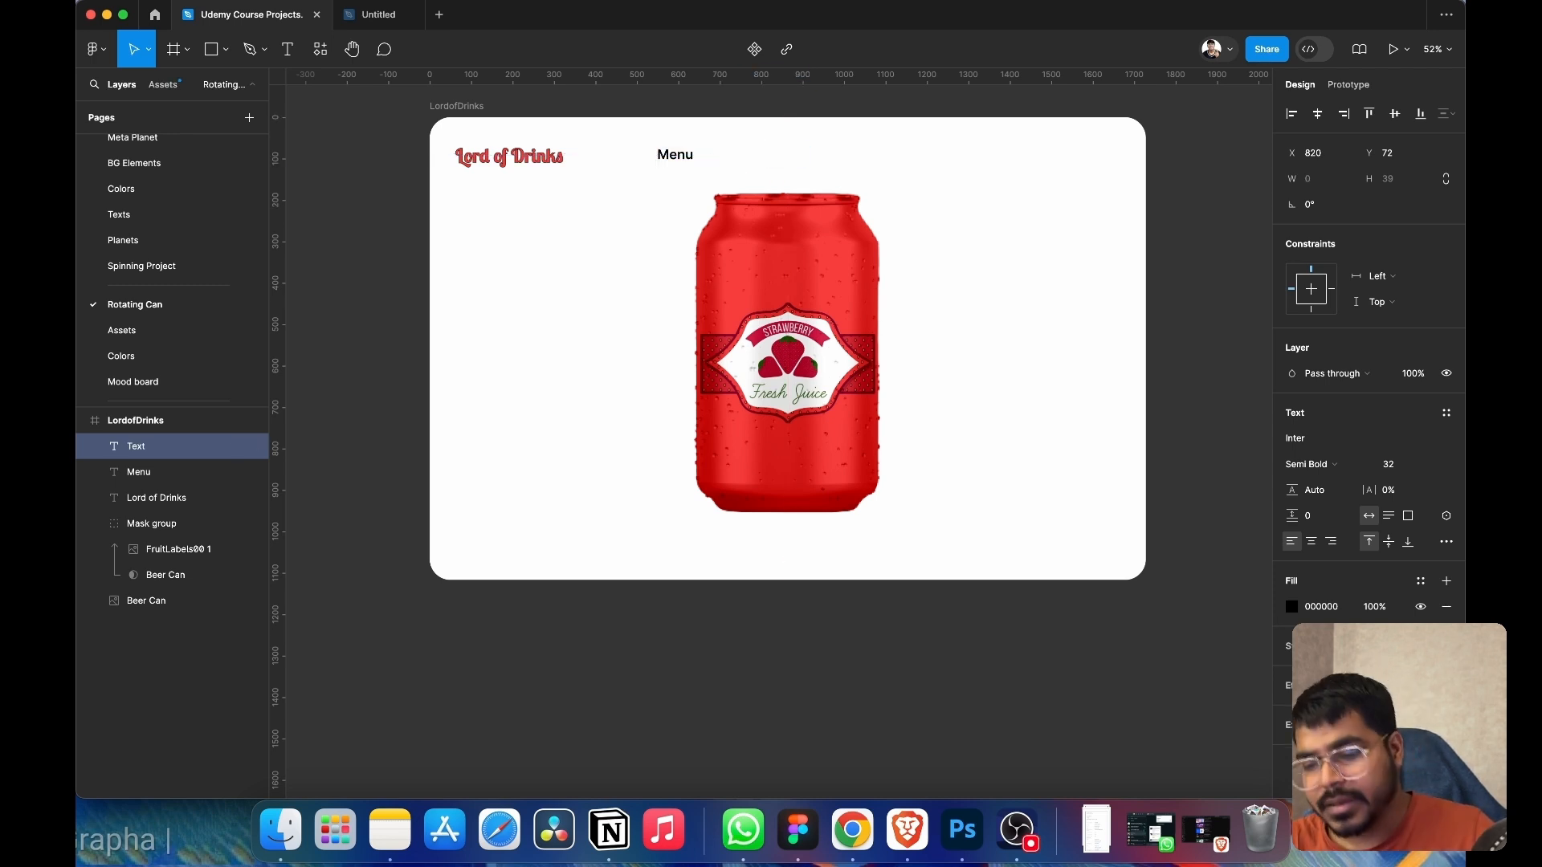
text(Fruit)
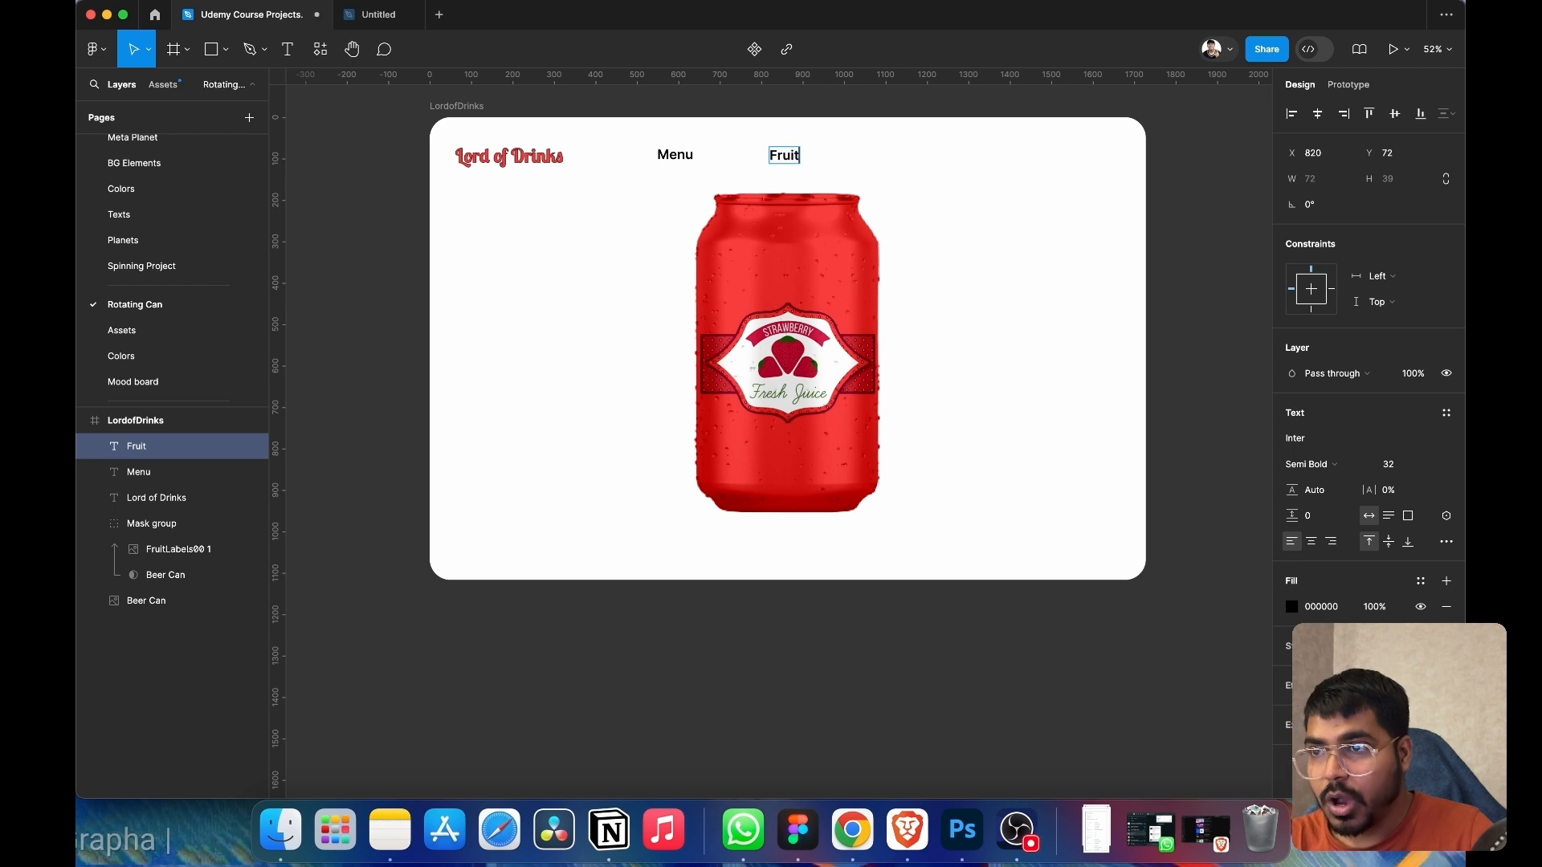
text( Squash)
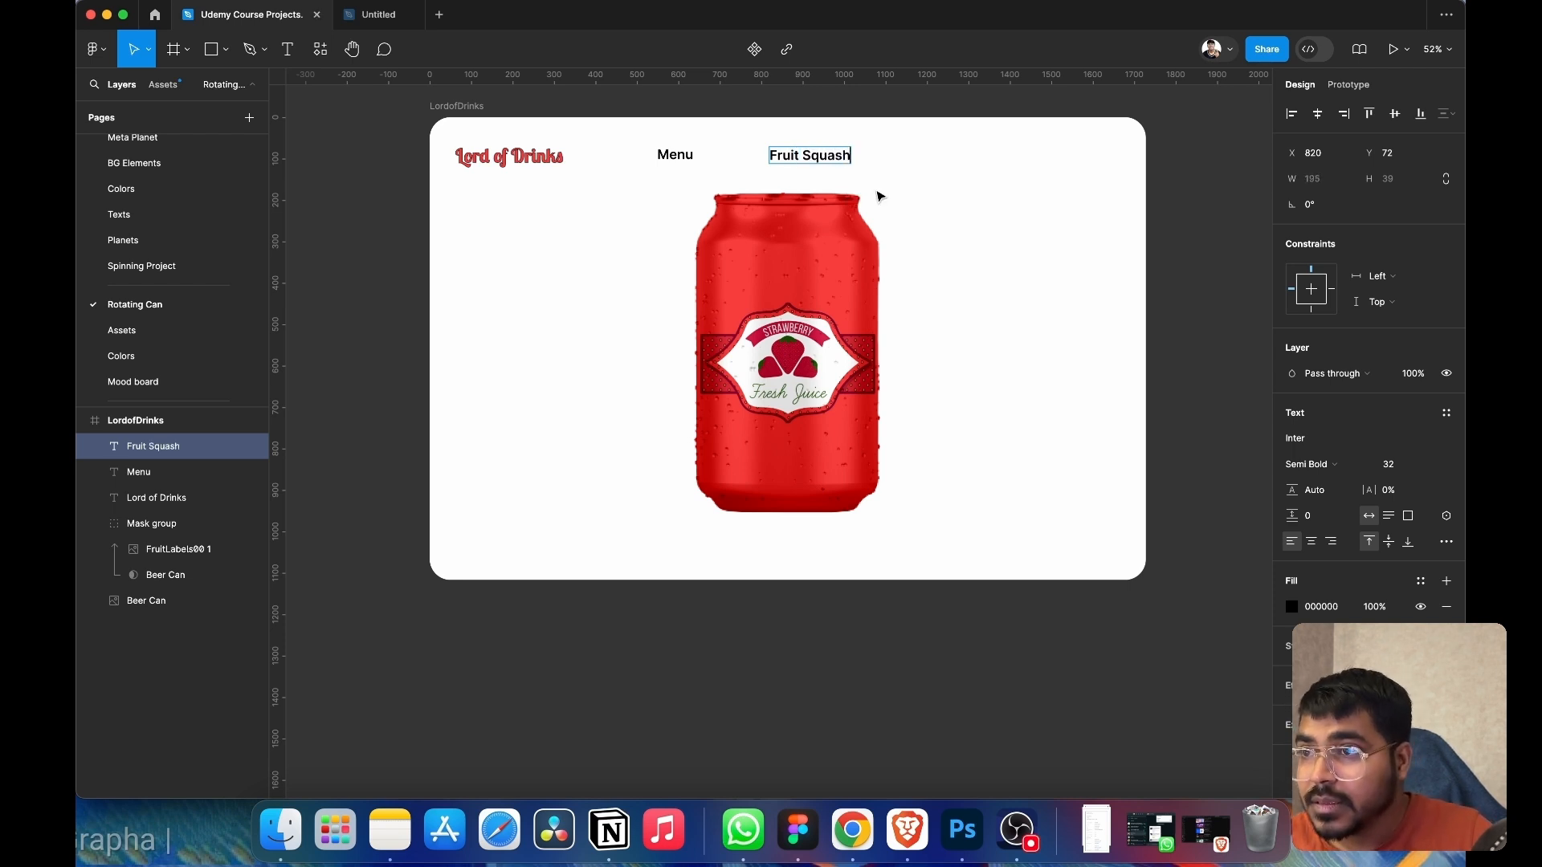
key(Escape)
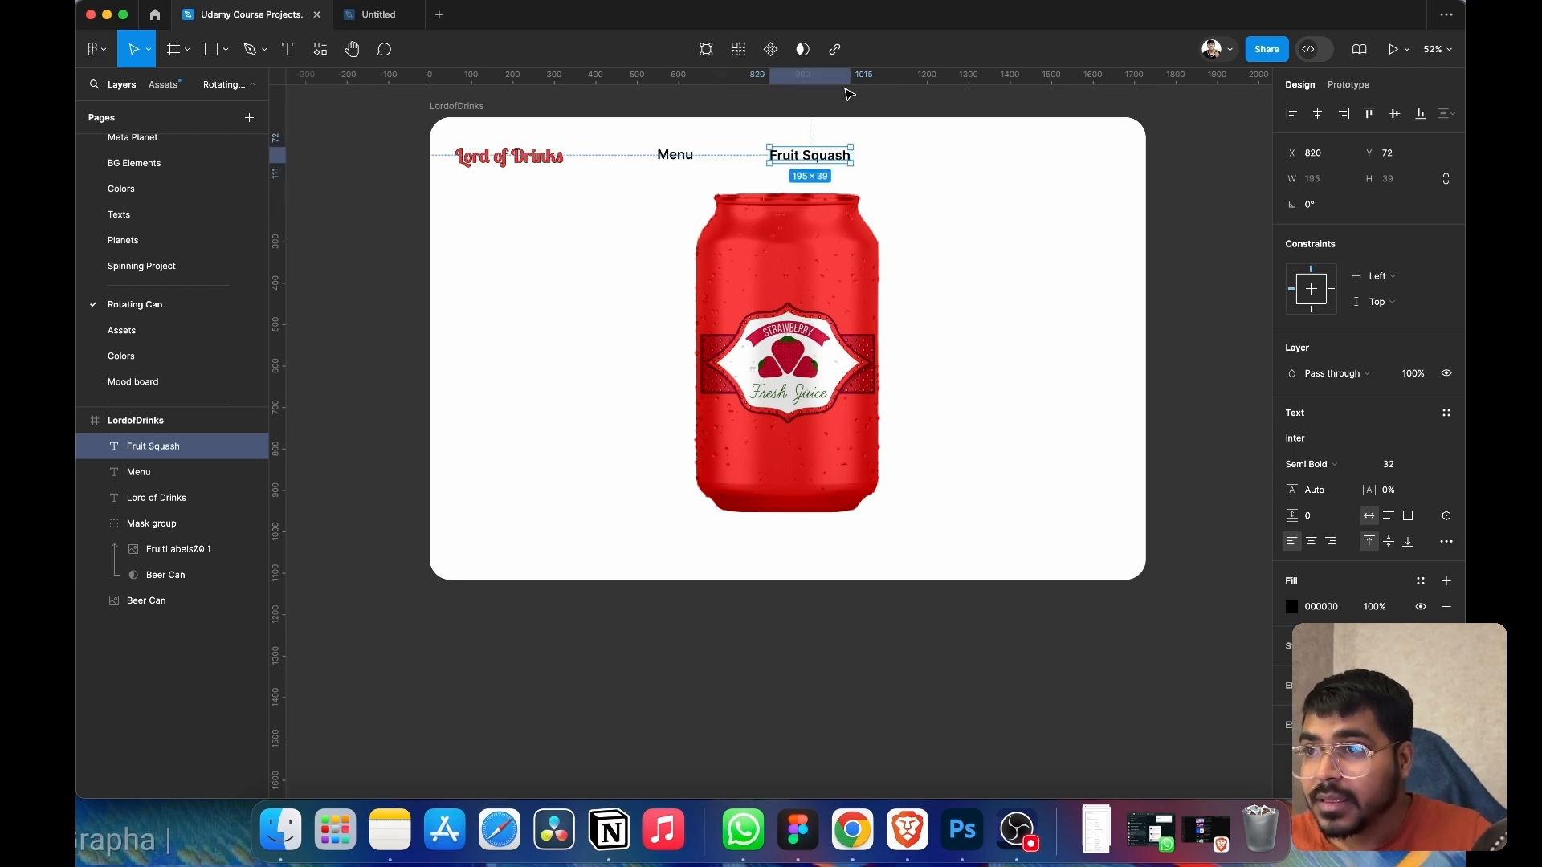
- Duplicate the Fruit Squash text to about X 1107, Y 70 and change the copy's wording to Smoothies
drag(835, 161, 955, 160)
double_click(951, 154)
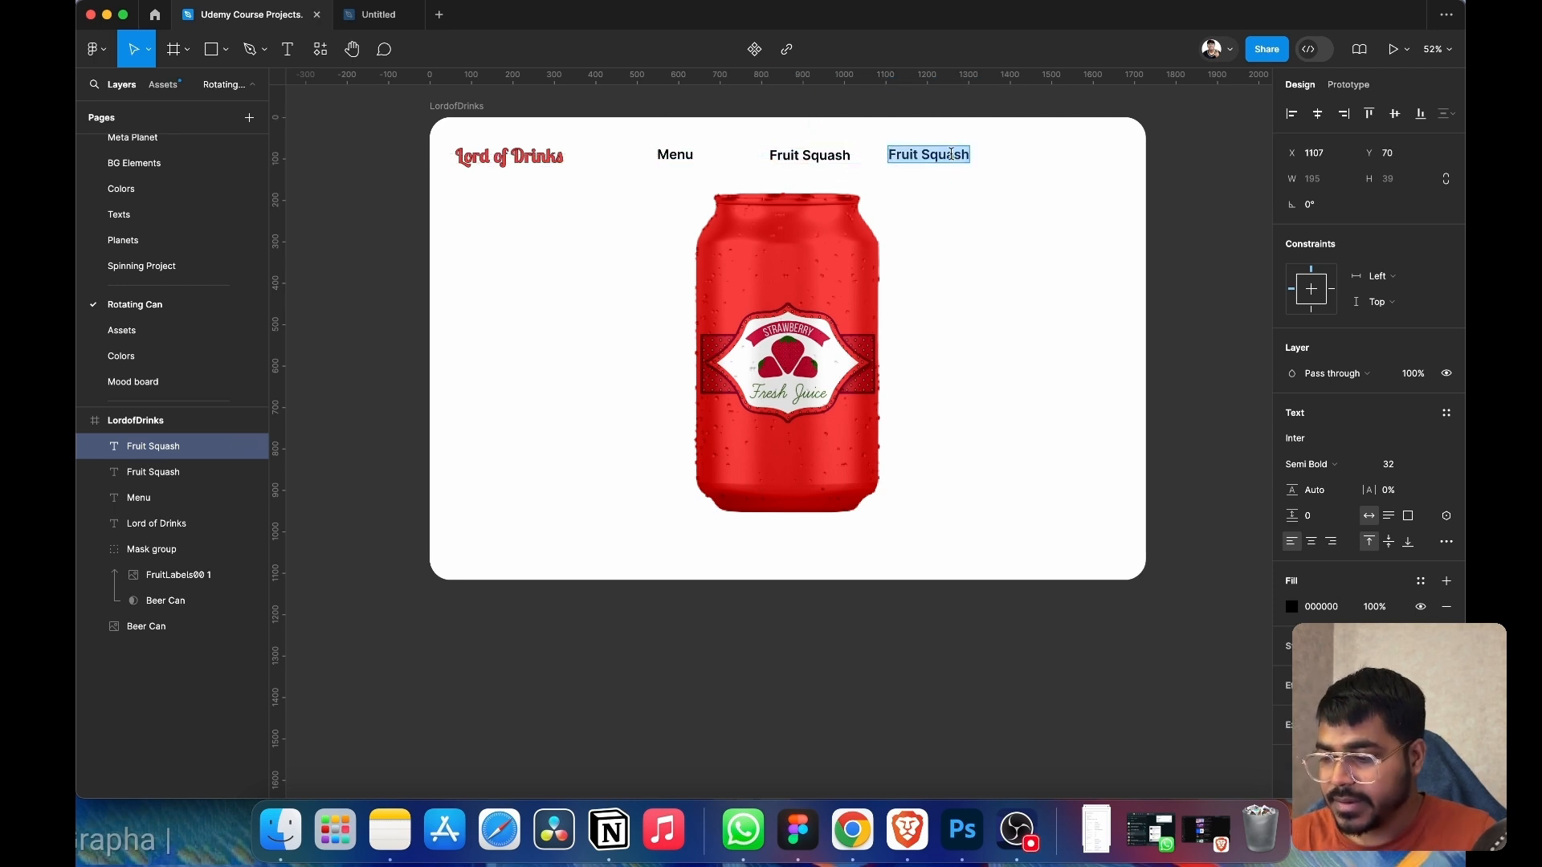
key(BackSpace)
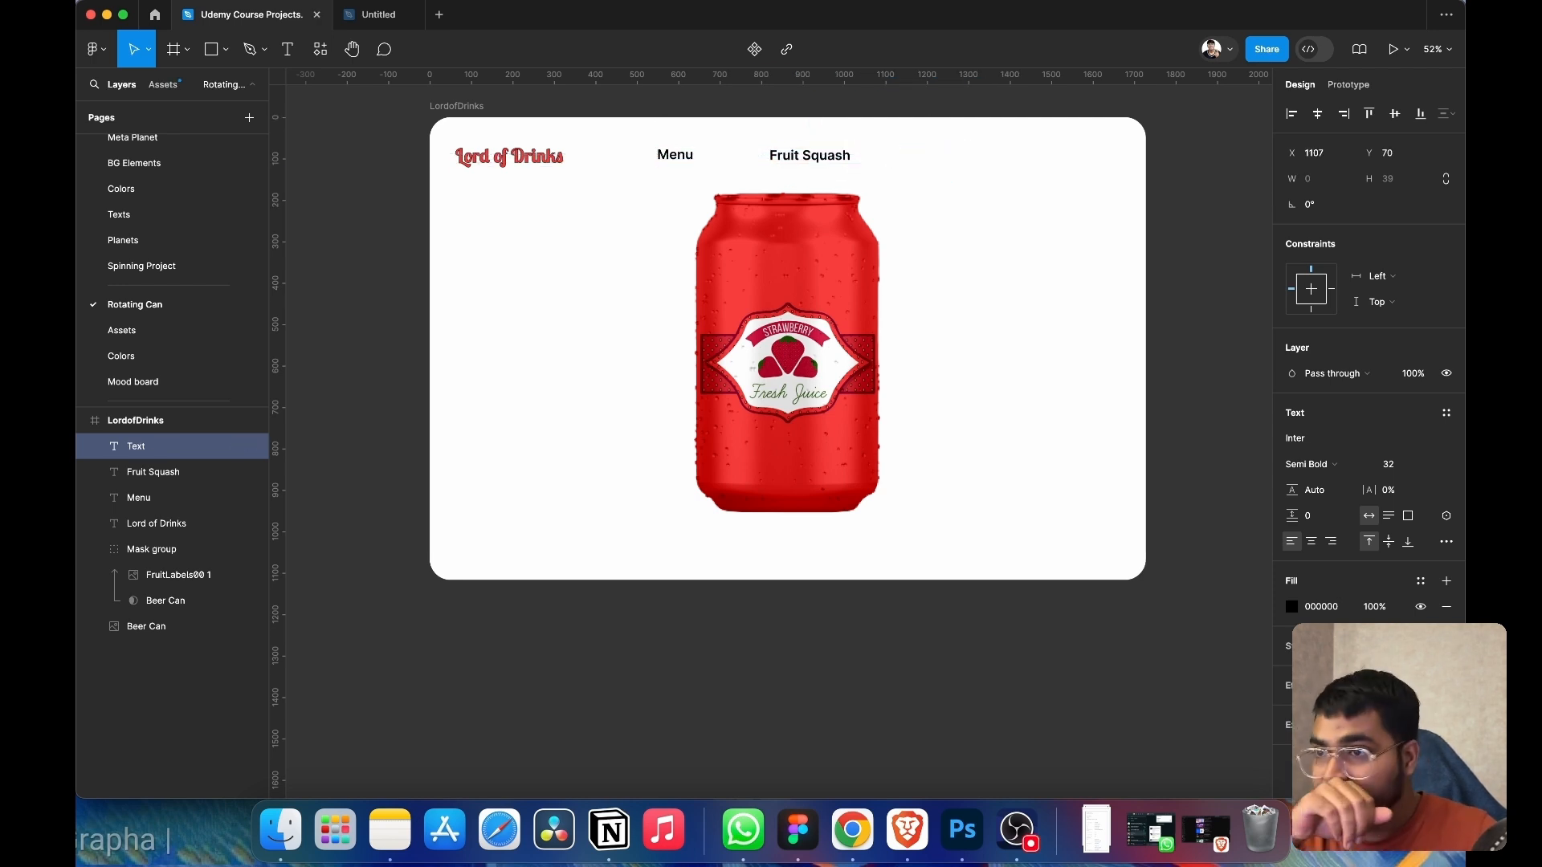
text(Smoo)
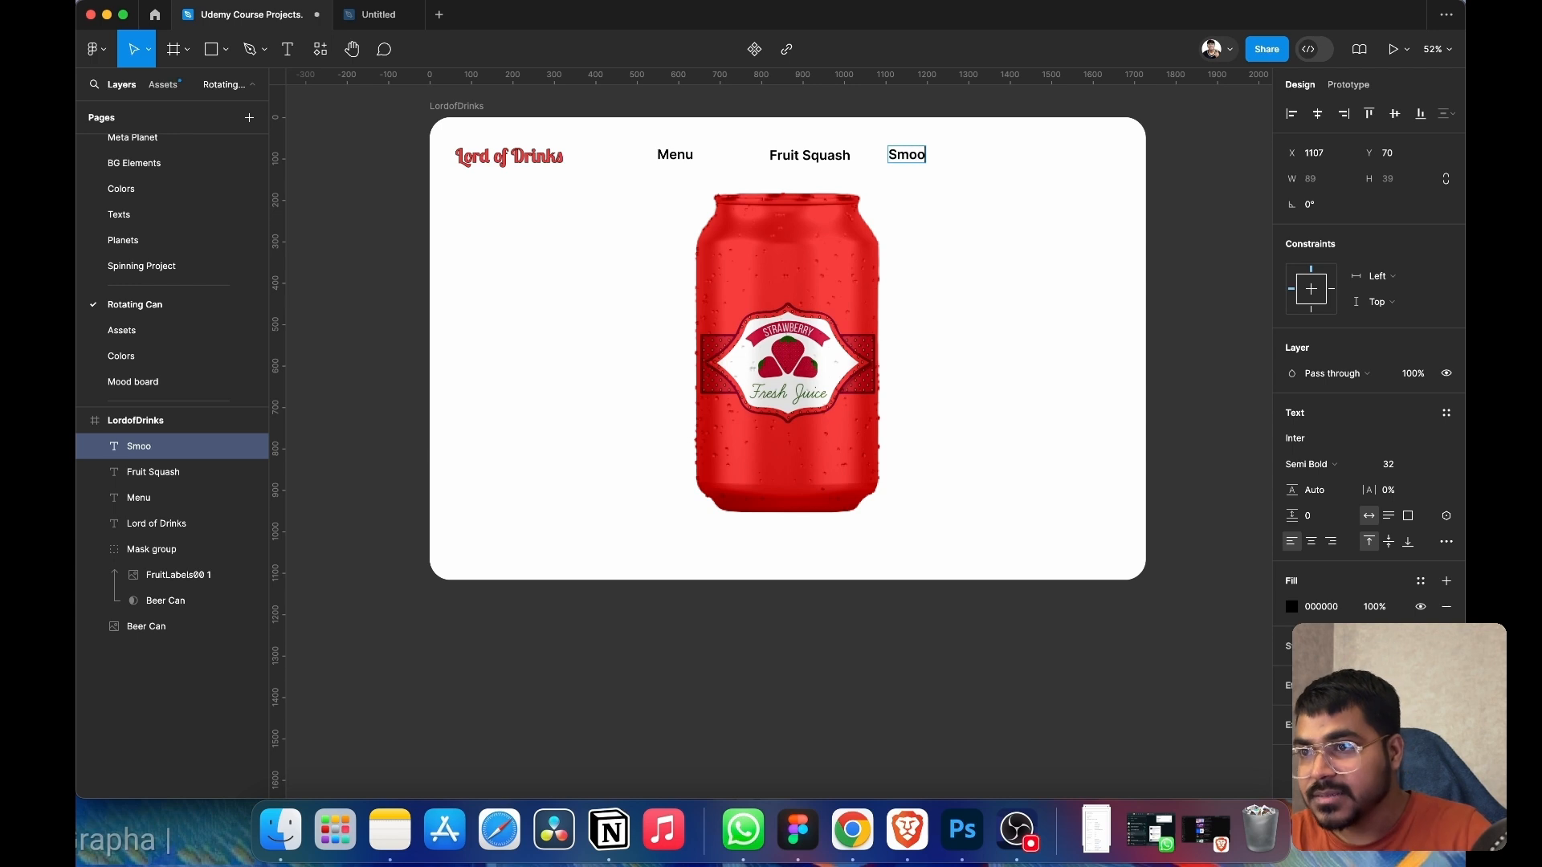
text(thies)
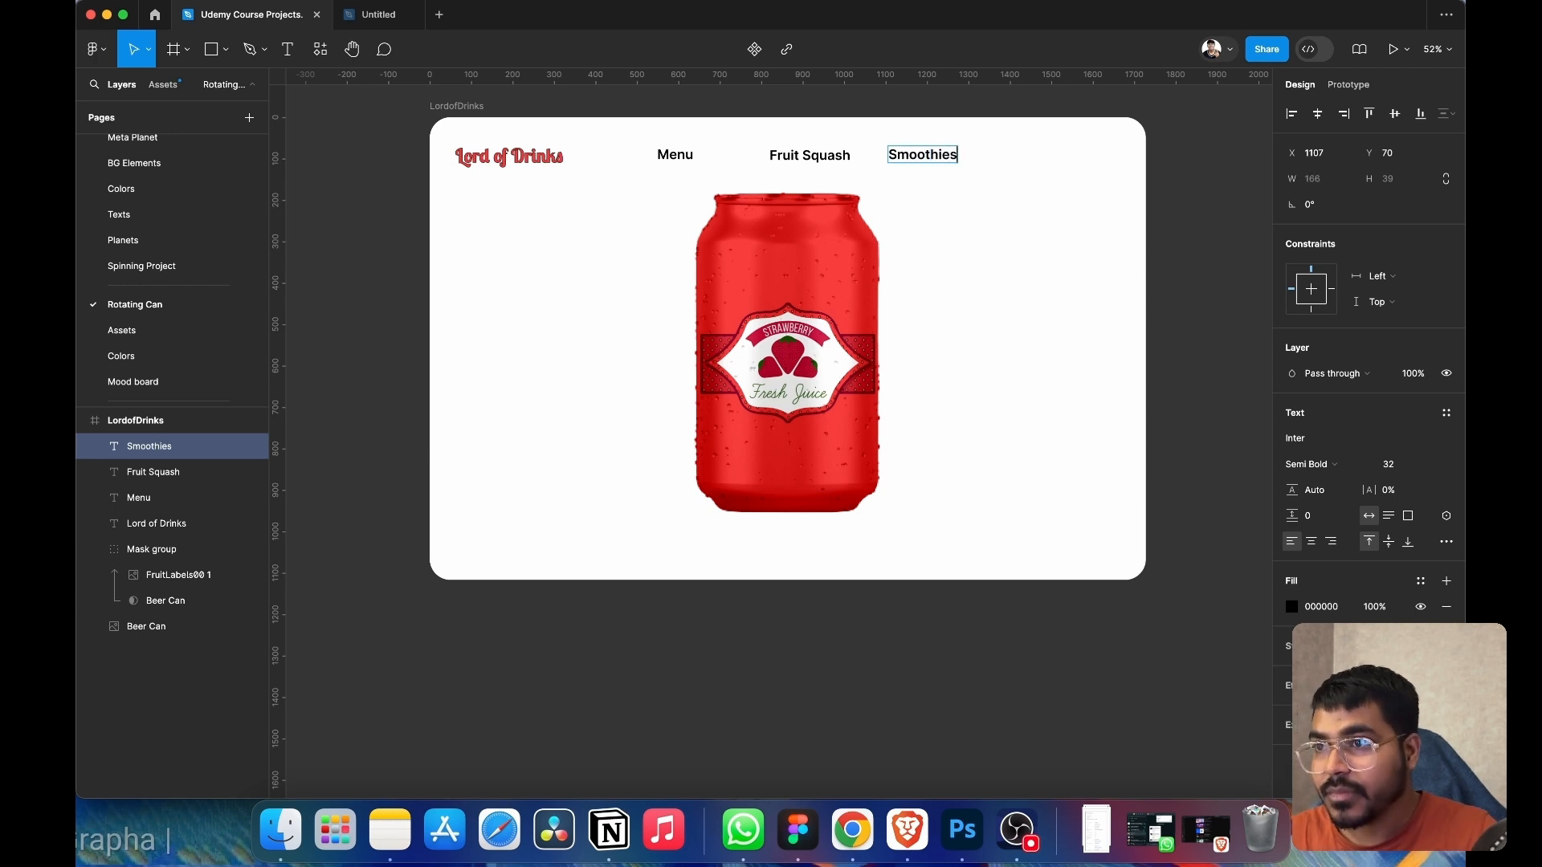
key(Escape)
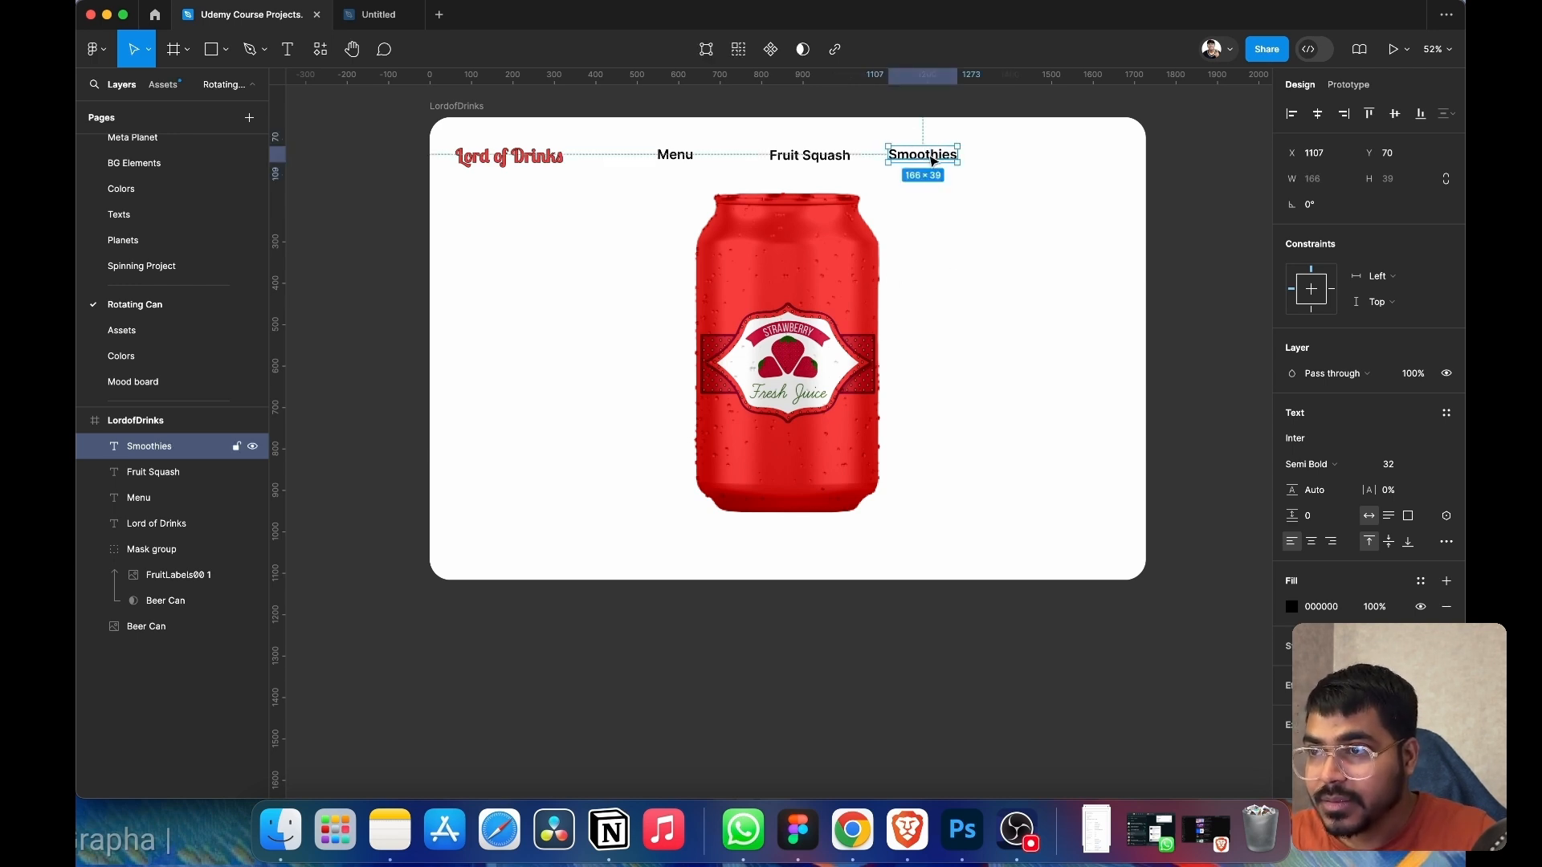
- Duplicate the Smoothies text to about X 1470, Y 70 and change the copy's wording to Cart
drag(932, 160, 1081, 157)
double_click(1079, 154)
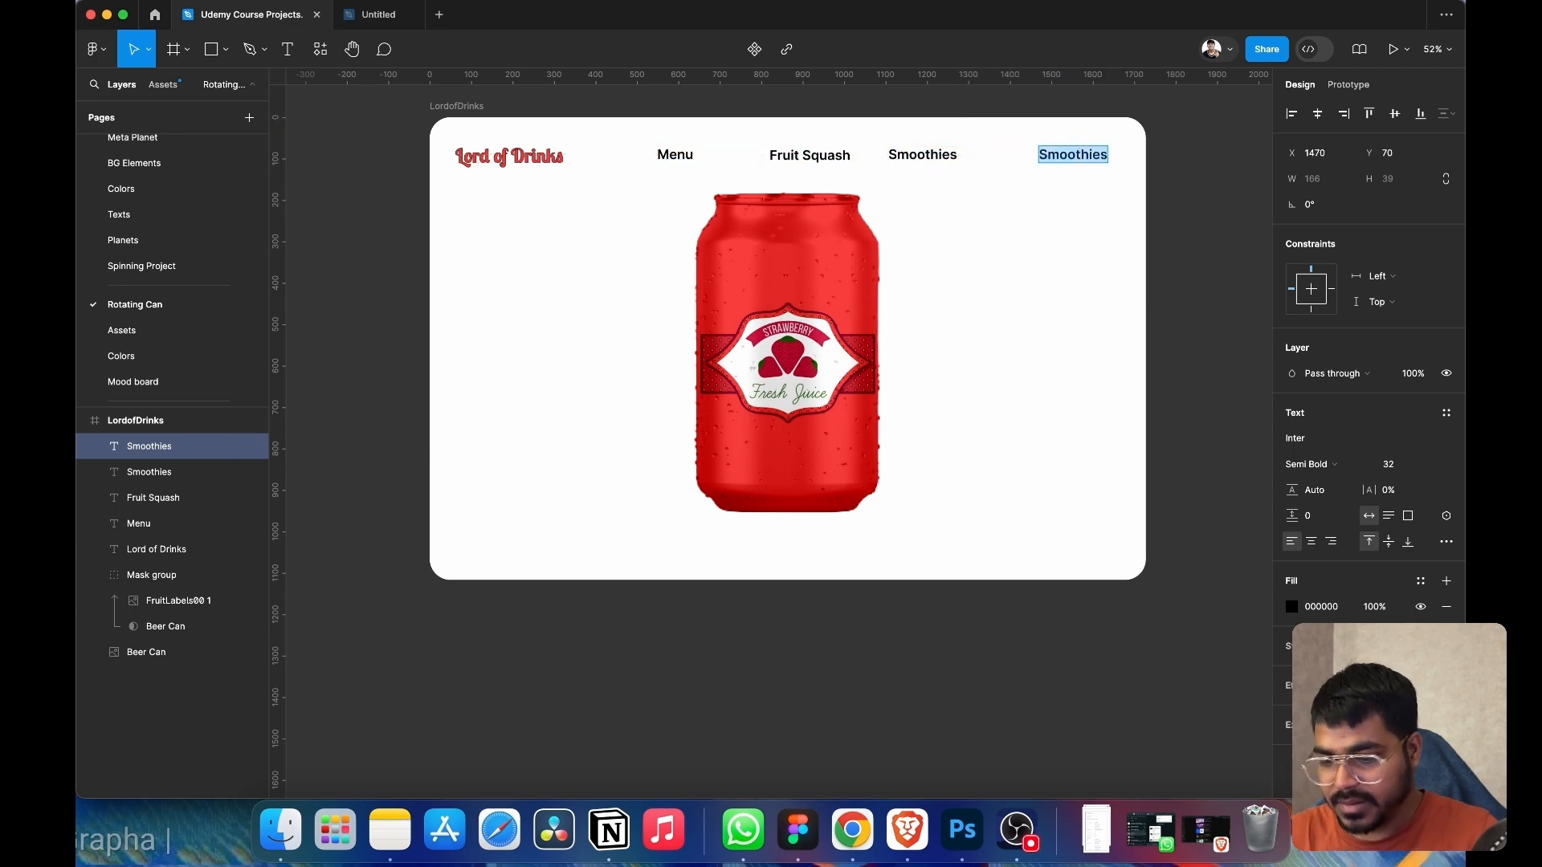
text(Cart)
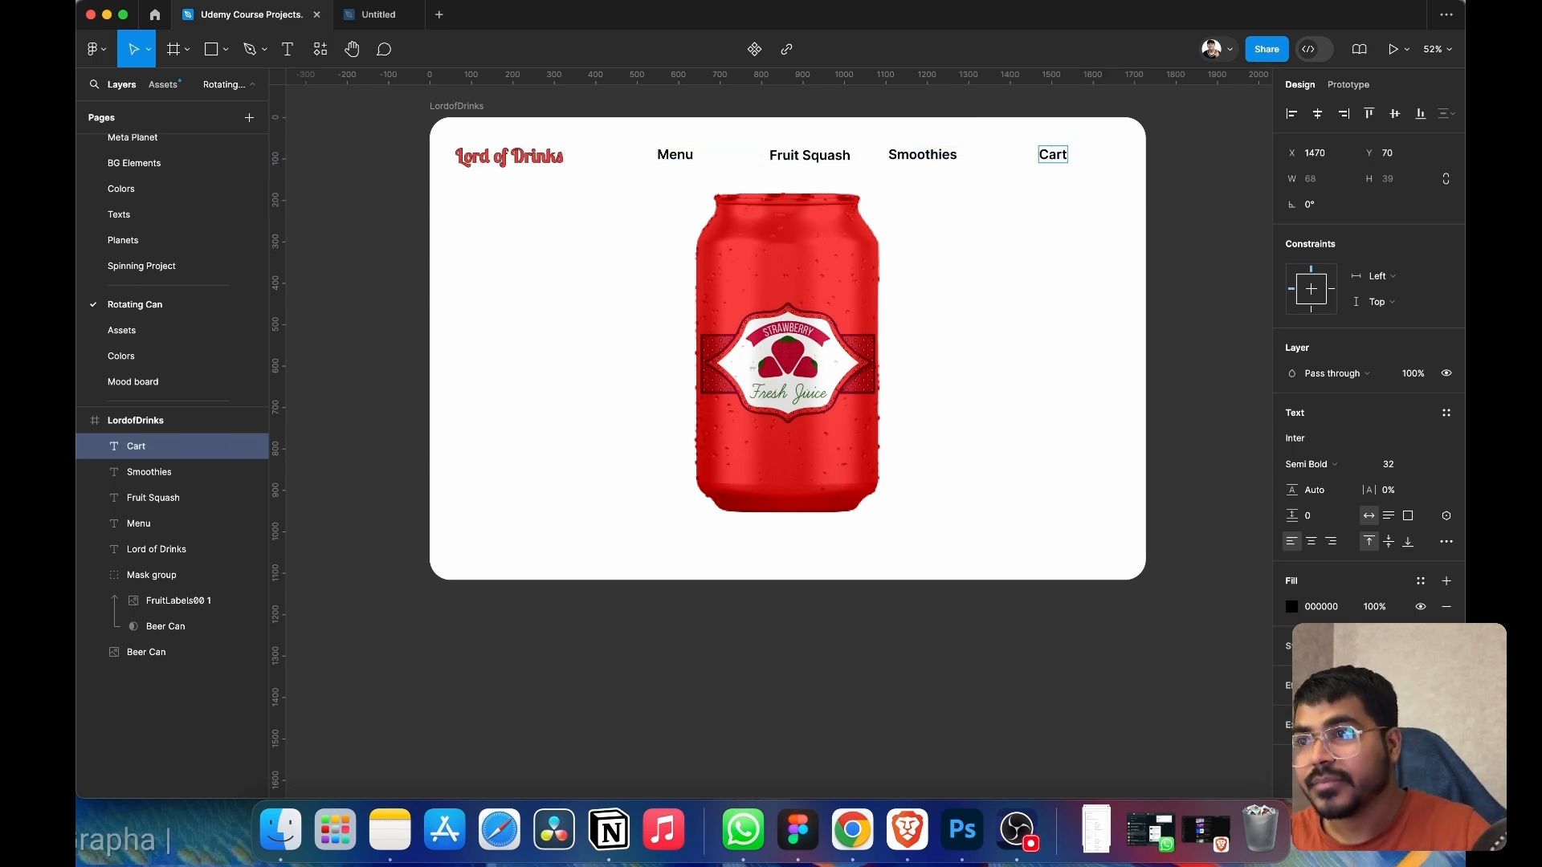
key(Escape)
- Fill the Menu, Fruit Squash, Smoothies and Cart texts with the red F73E3D sampled from the can and add a stroke to them
click(900, 156)
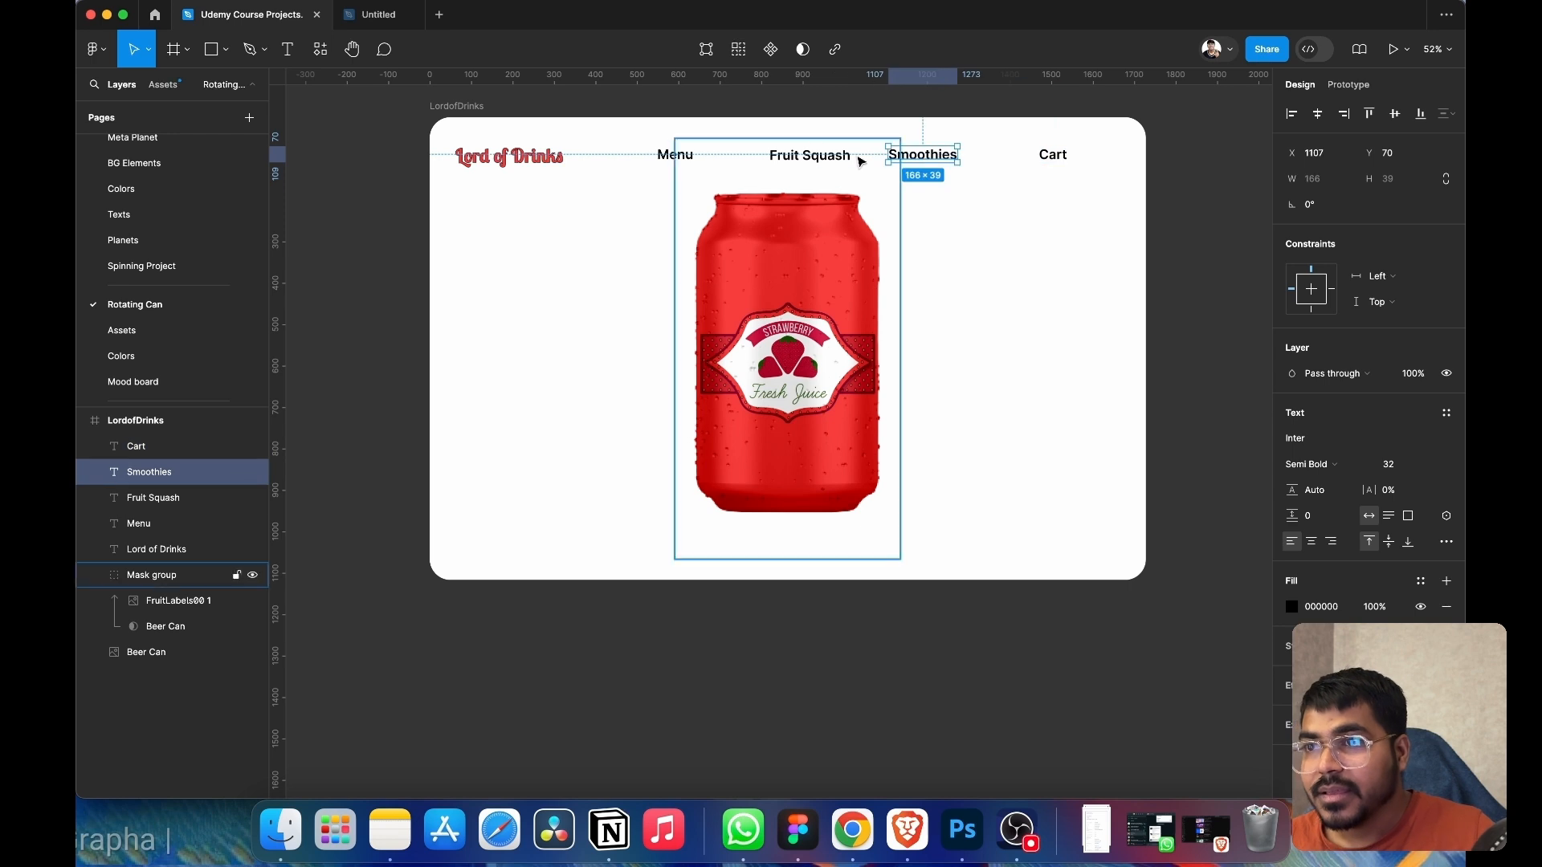
click(819, 156)
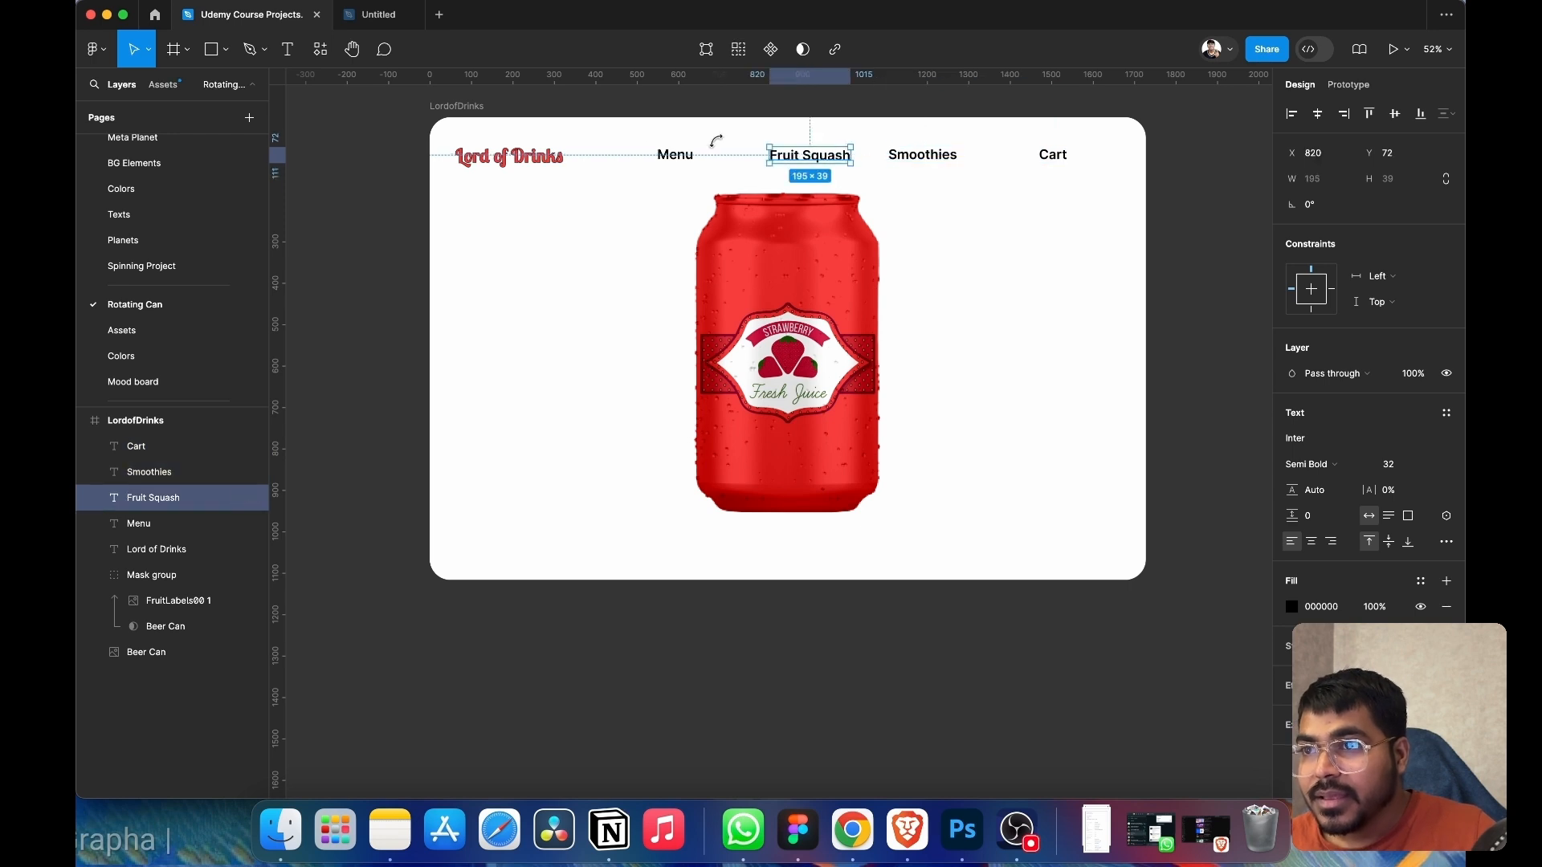
shift+click(667, 155)
shift+click(923, 155)
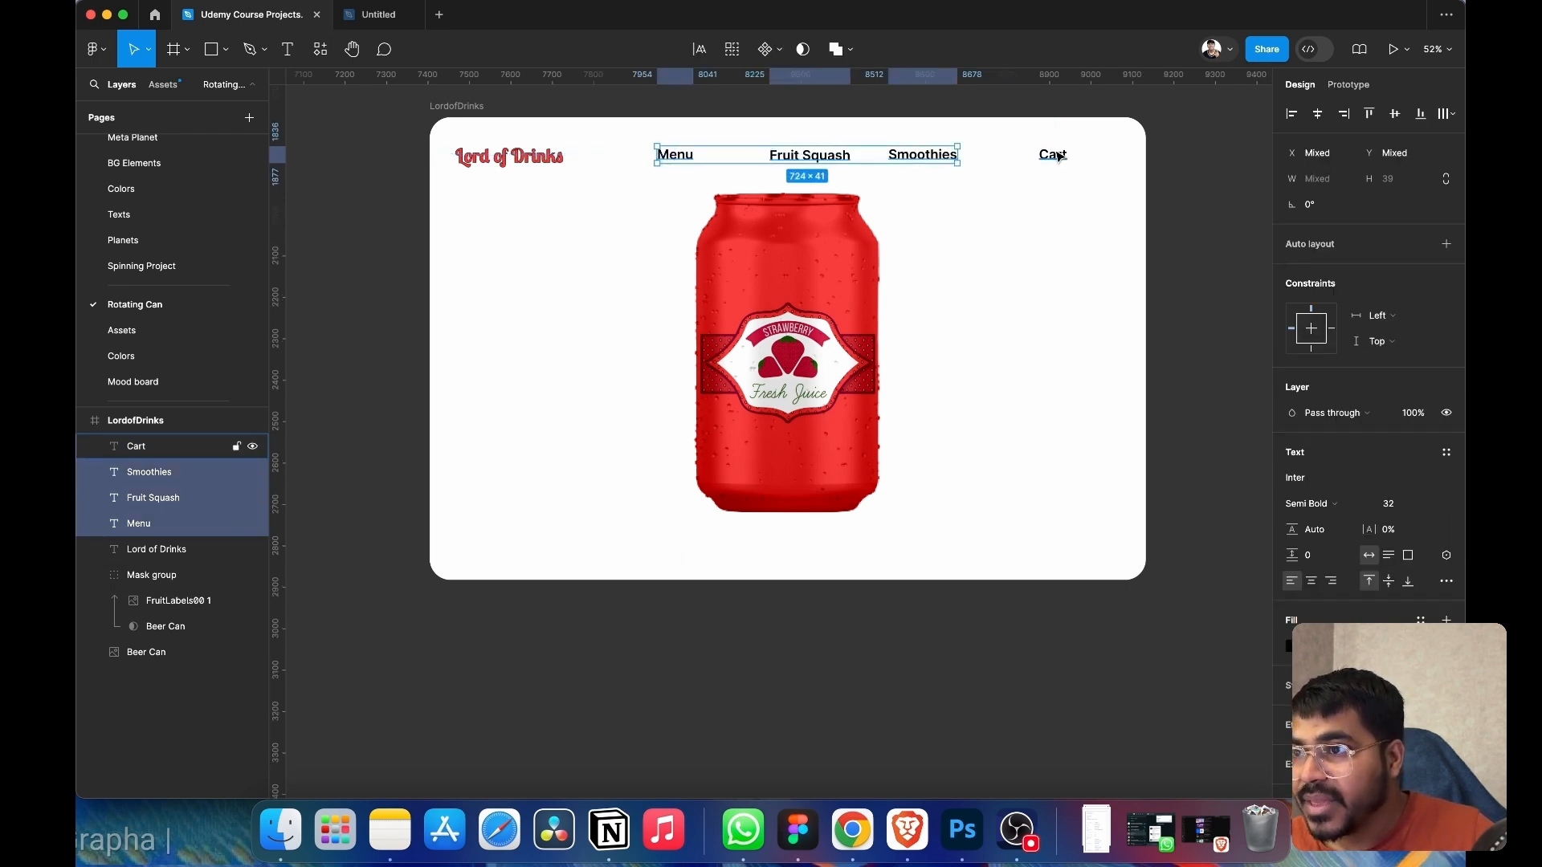
shift+click(1059, 156)
click(1289, 646)
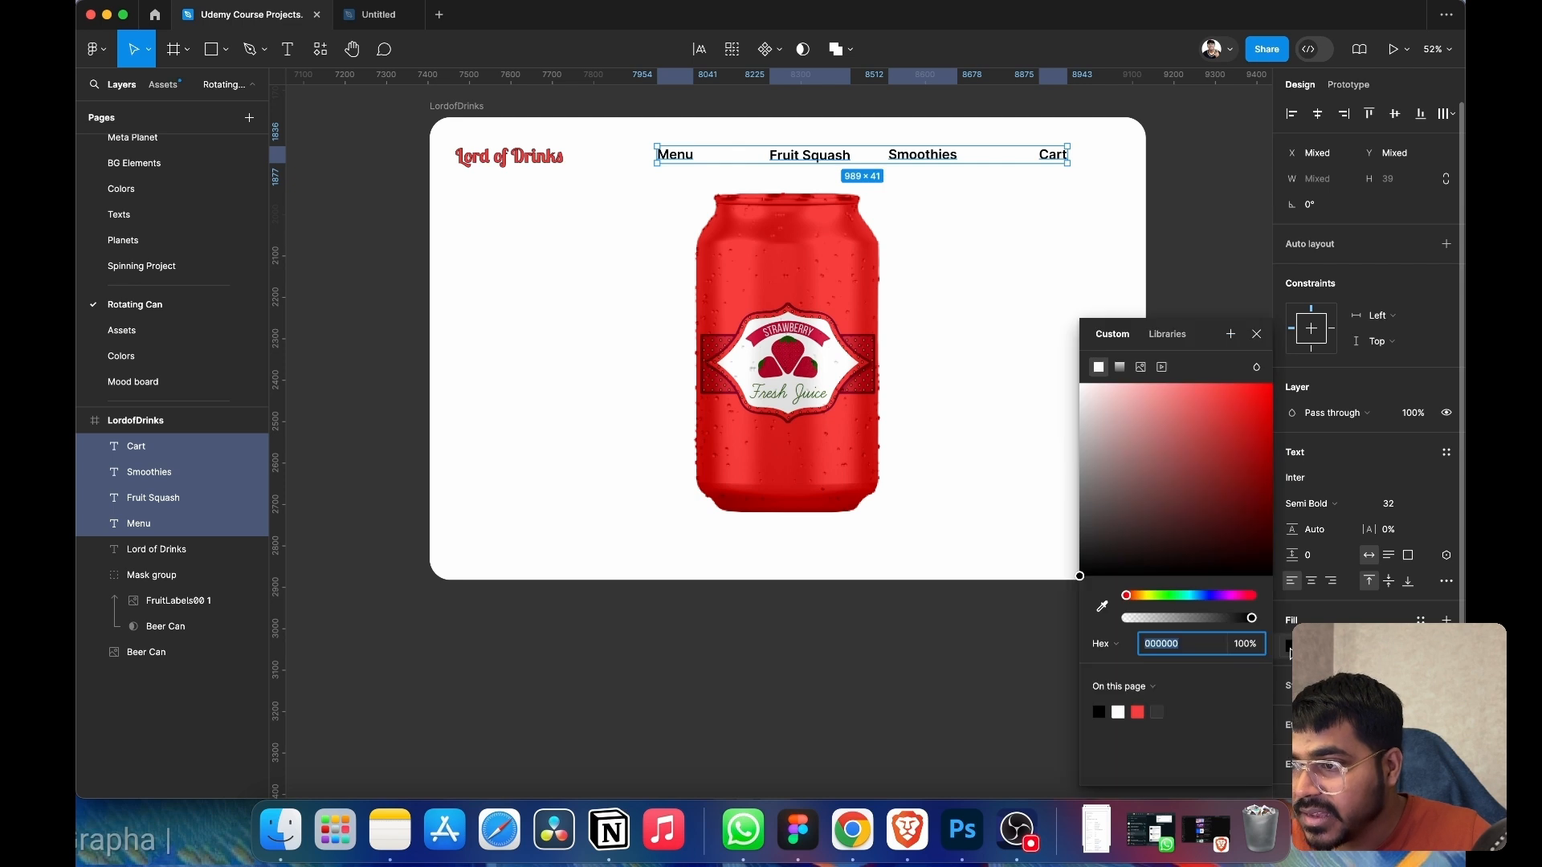
click(1102, 608)
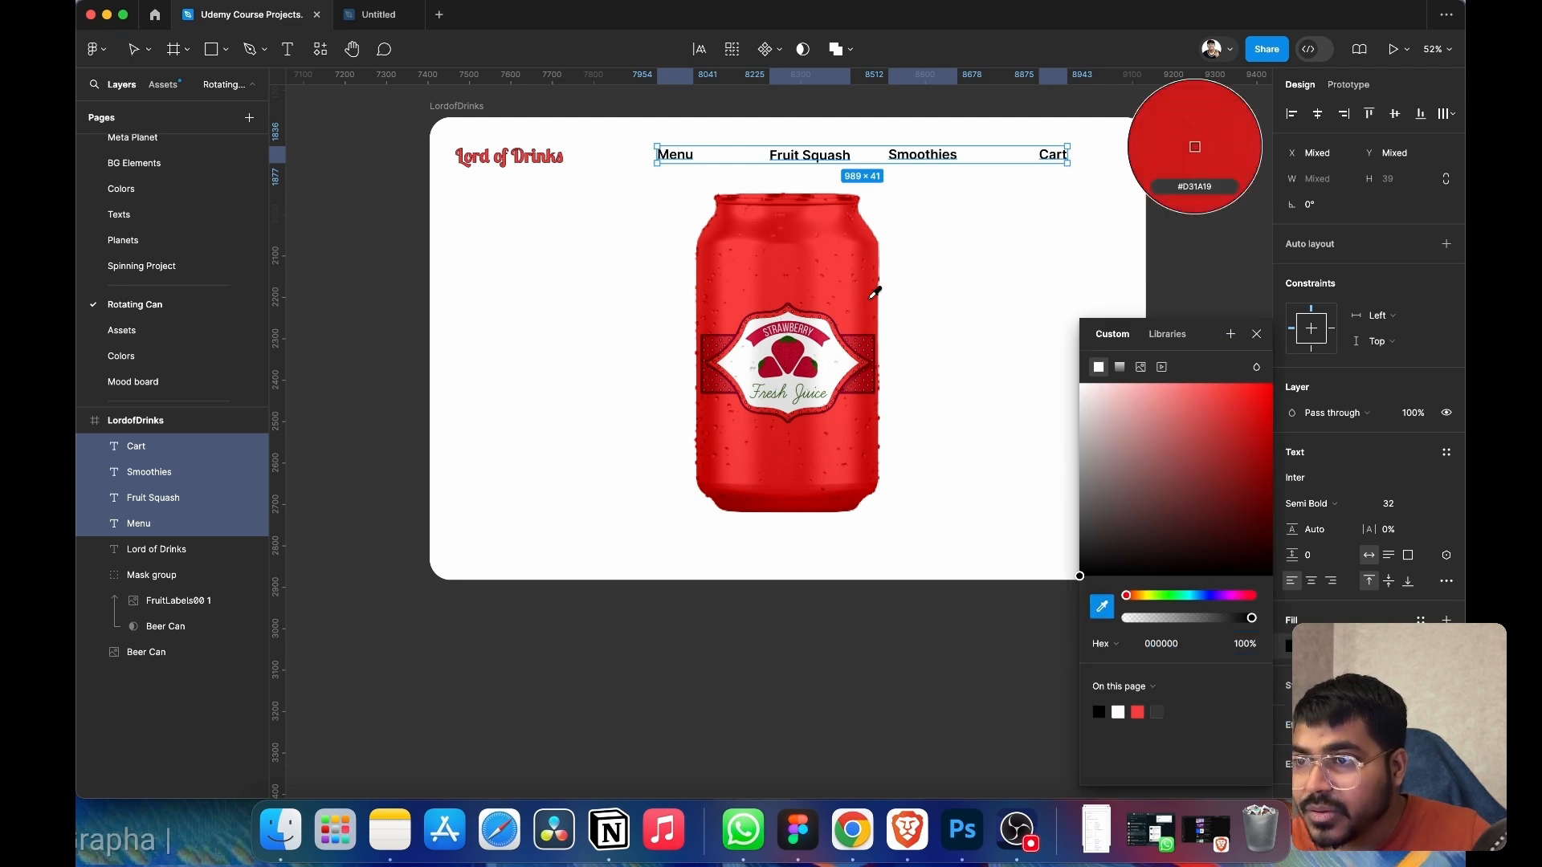
click(840, 248)
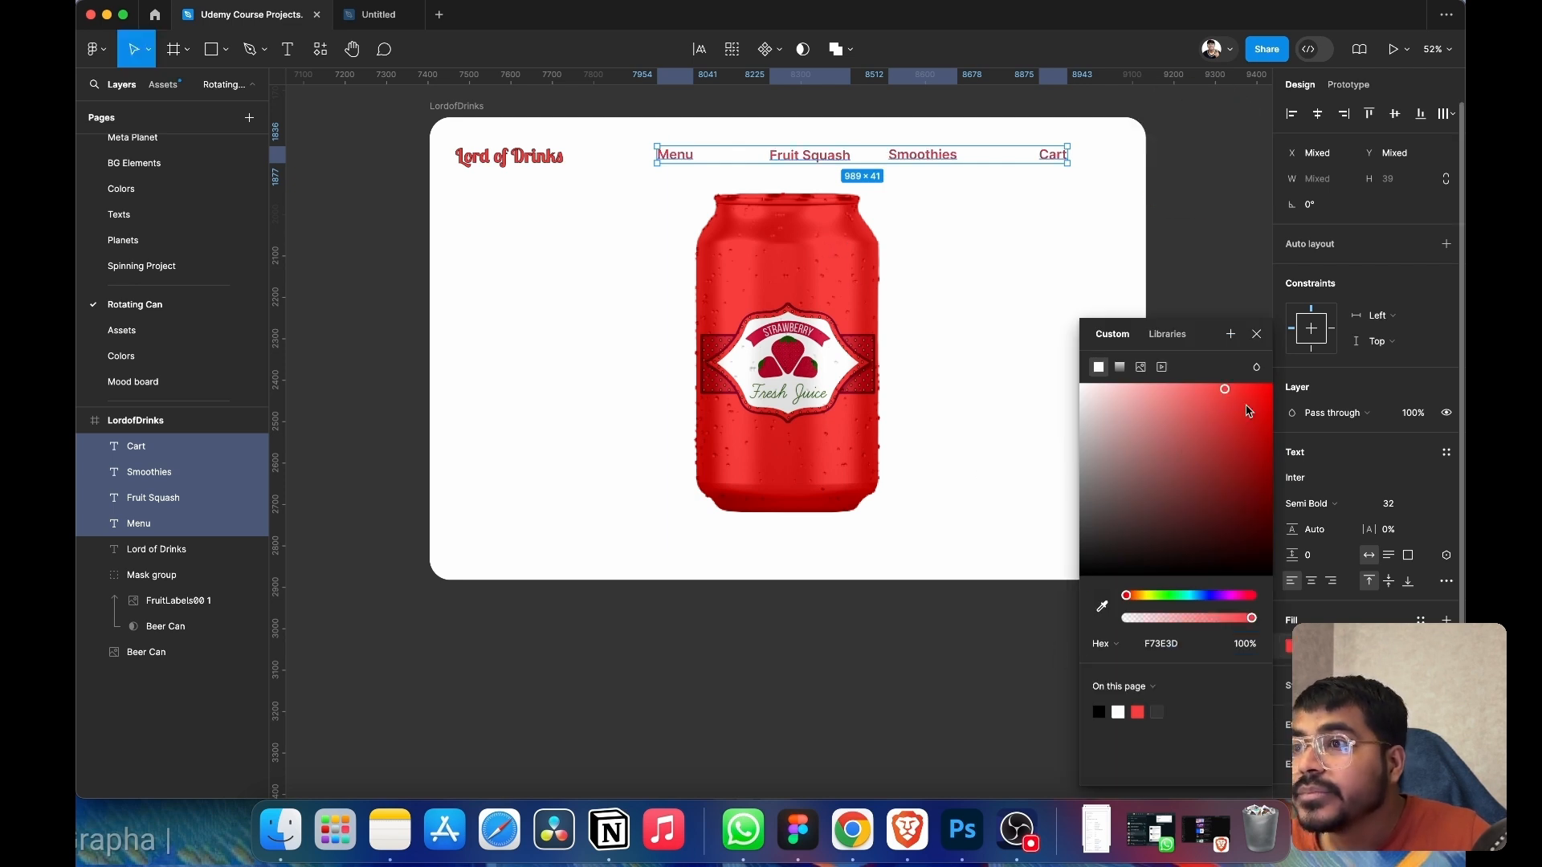
click(1257, 335)
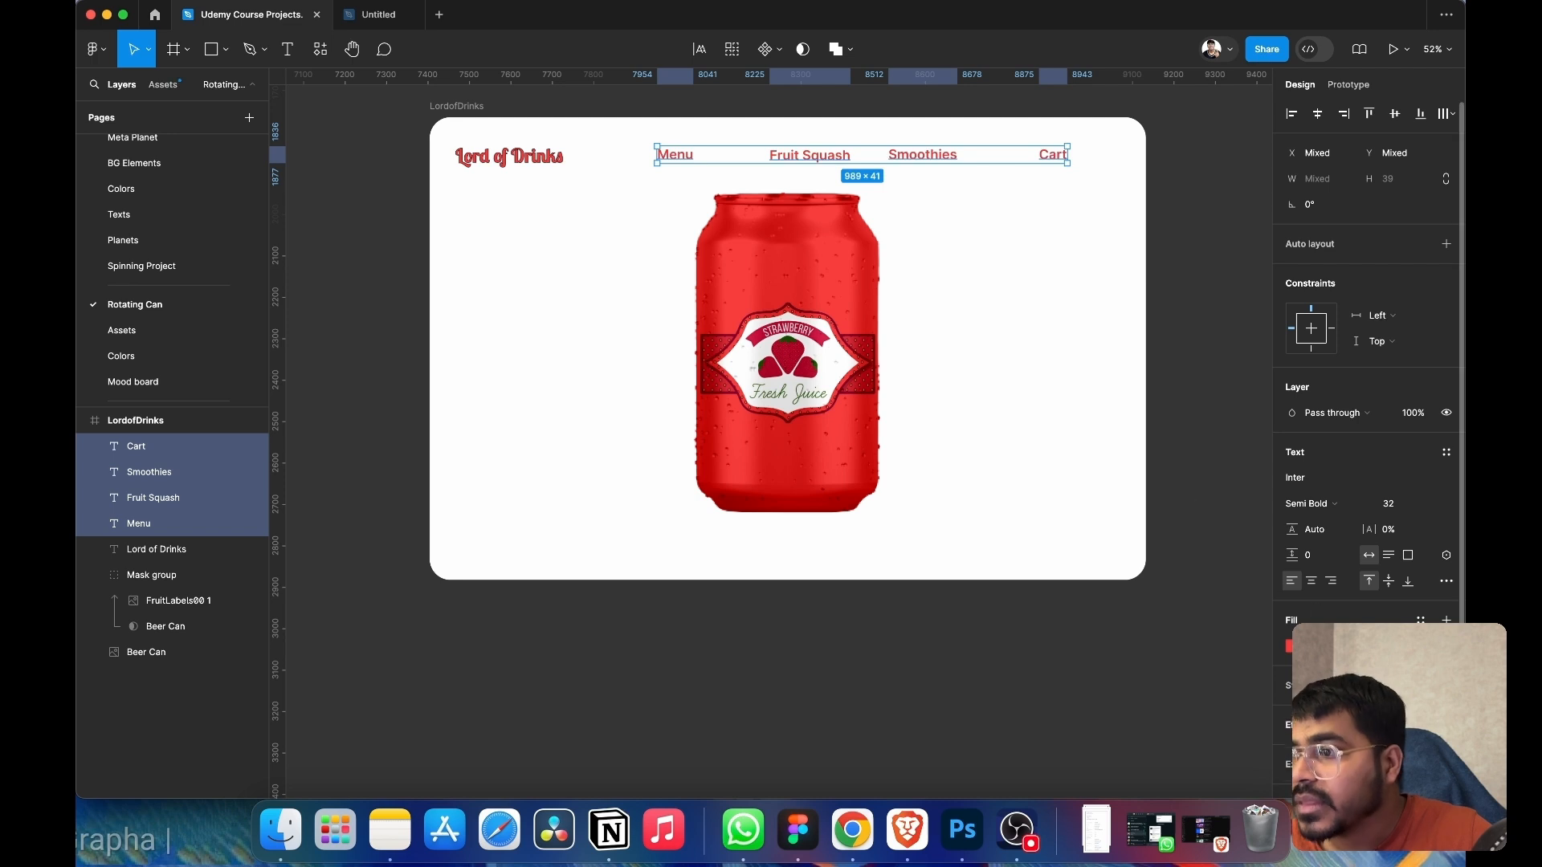
click(1446, 685)
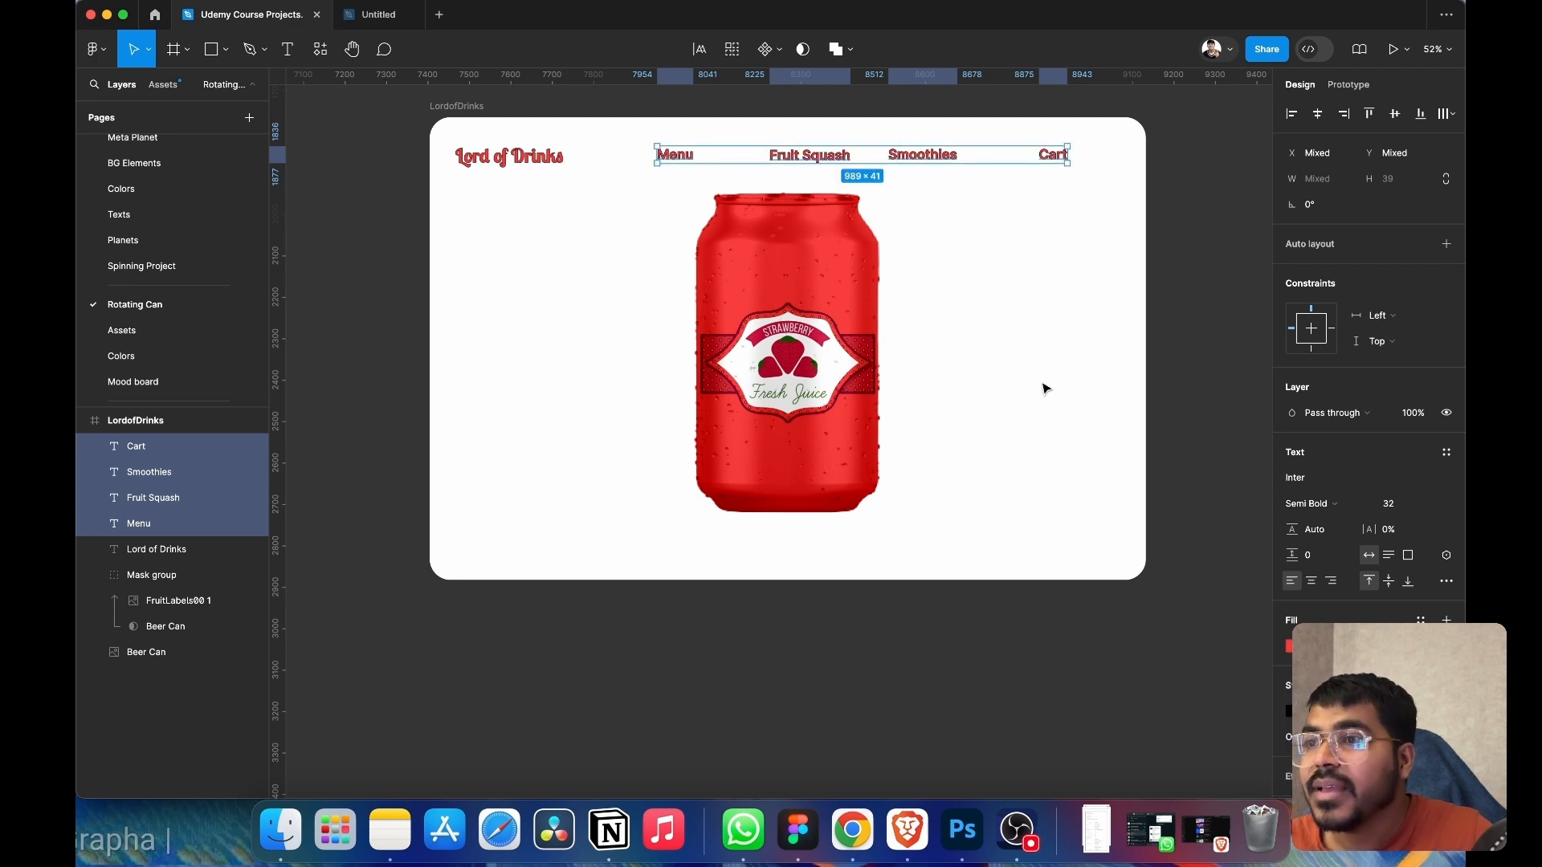
click(1074, 310)
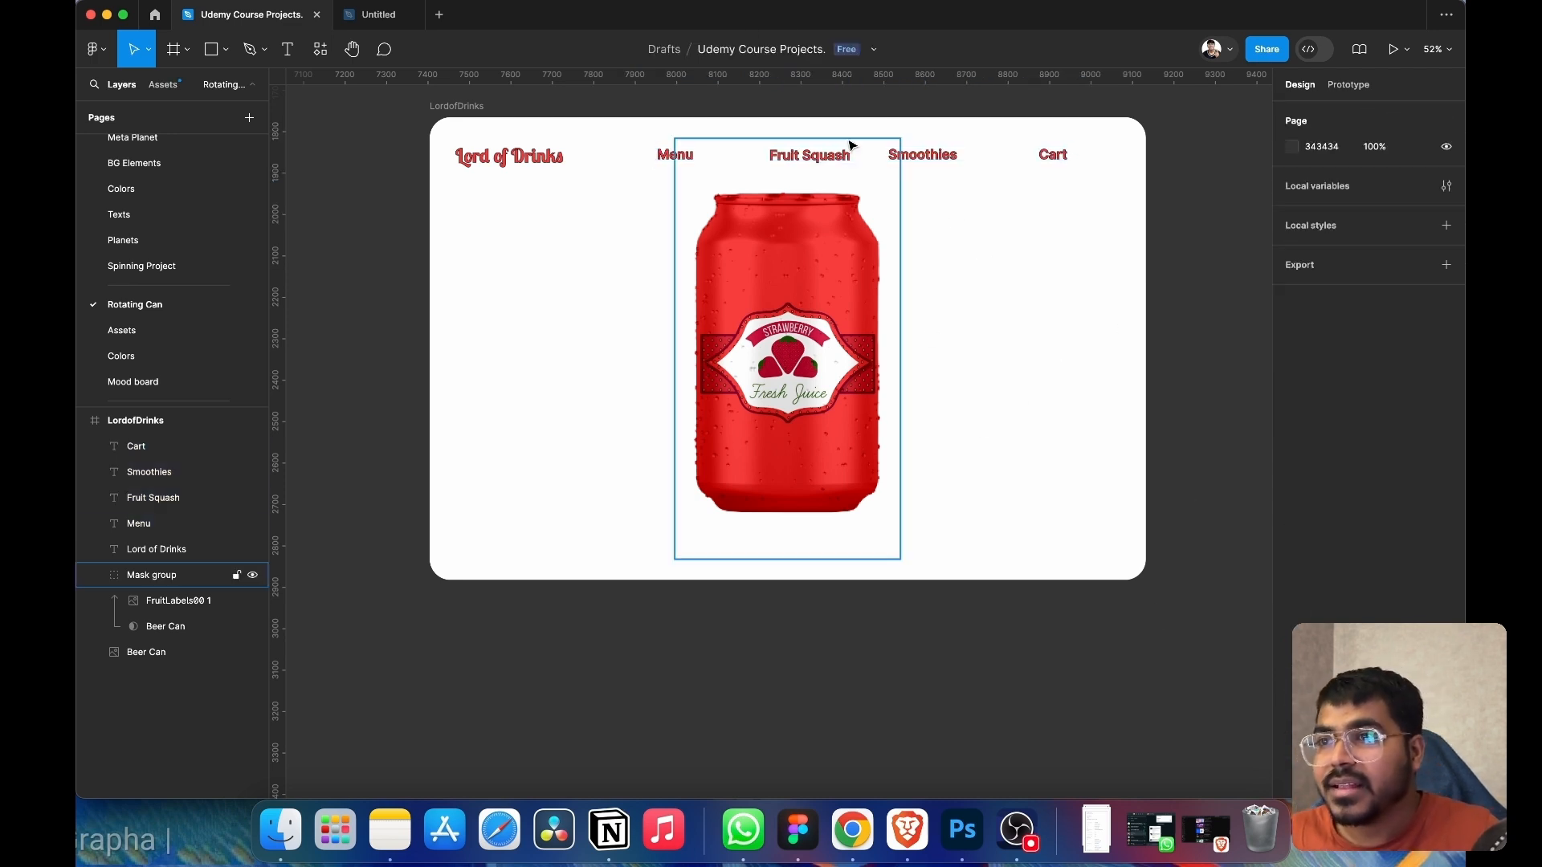
- Combine Menu, Fruit Squash and Smoothies in an auto layout and centre it between the title and Cart at X 534, Y 70
click(685, 163)
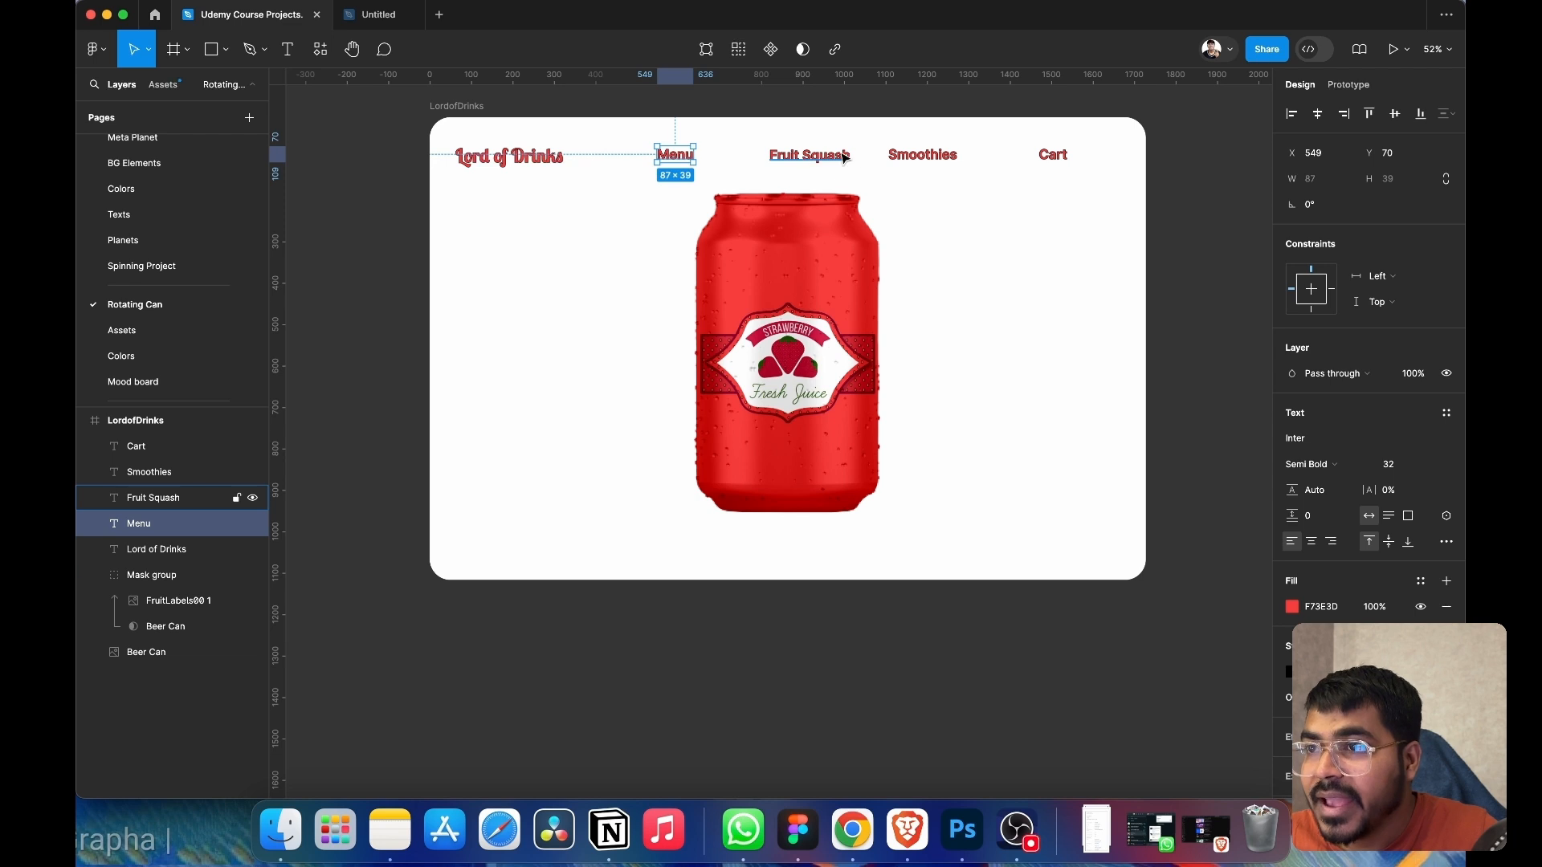
shift+click(809, 158)
shift+click(922, 162)
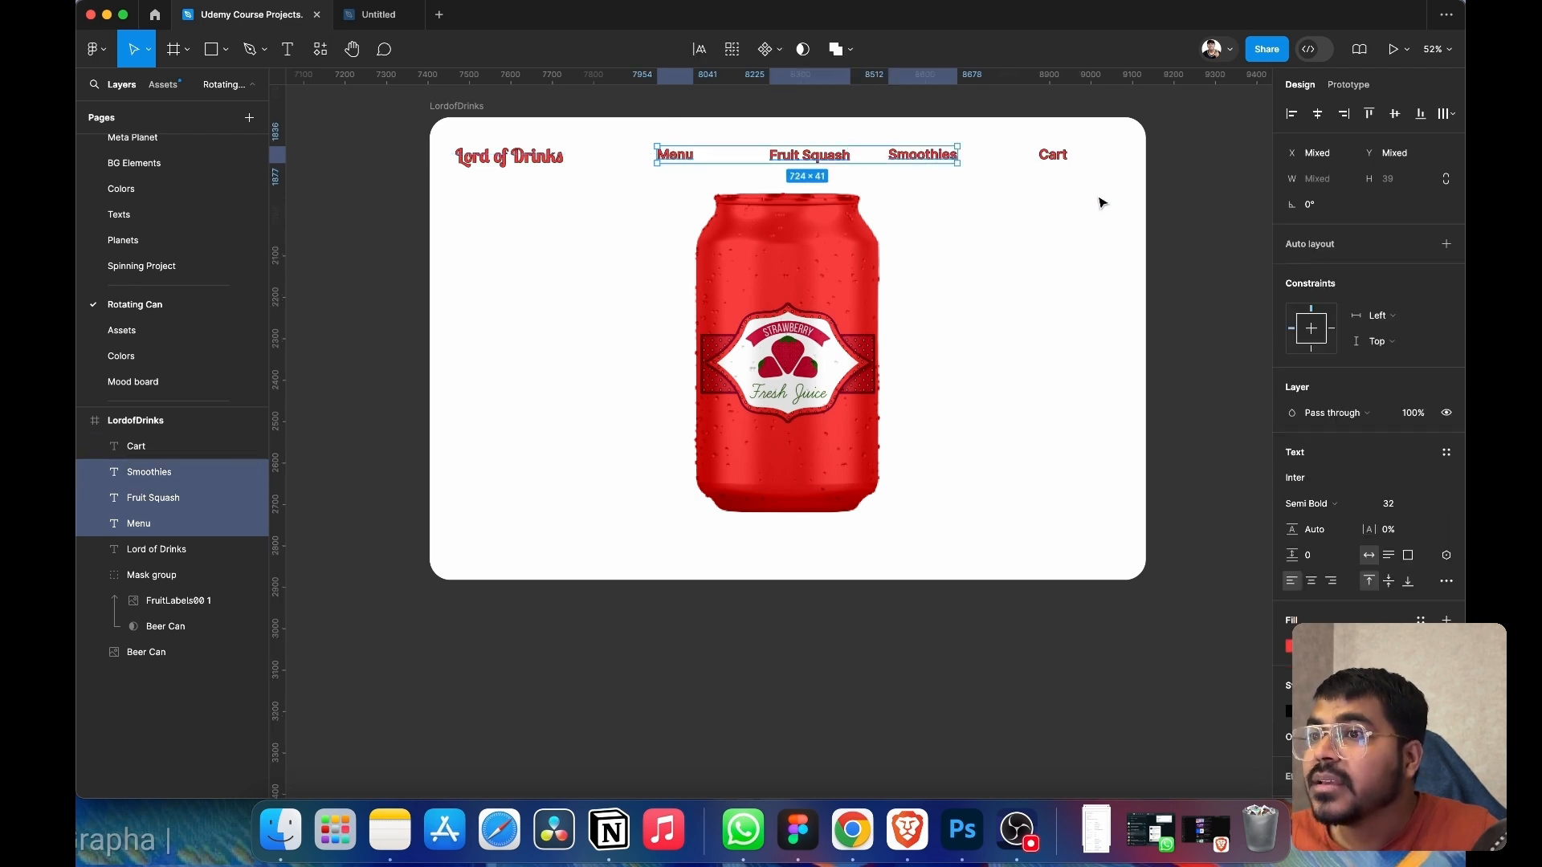
key(shift+a)
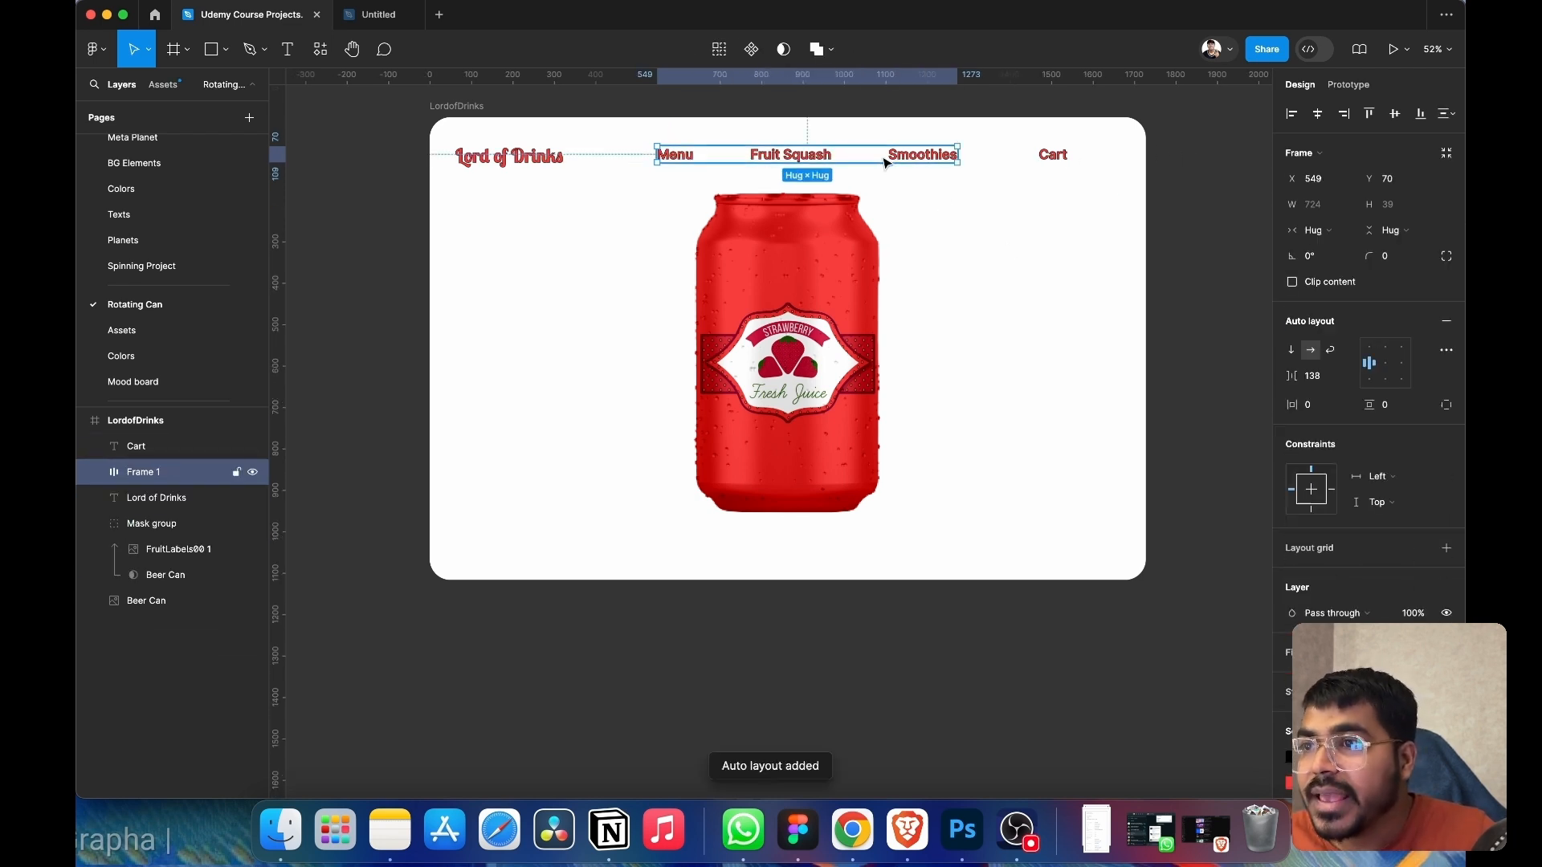
drag(929, 157, 923, 157)
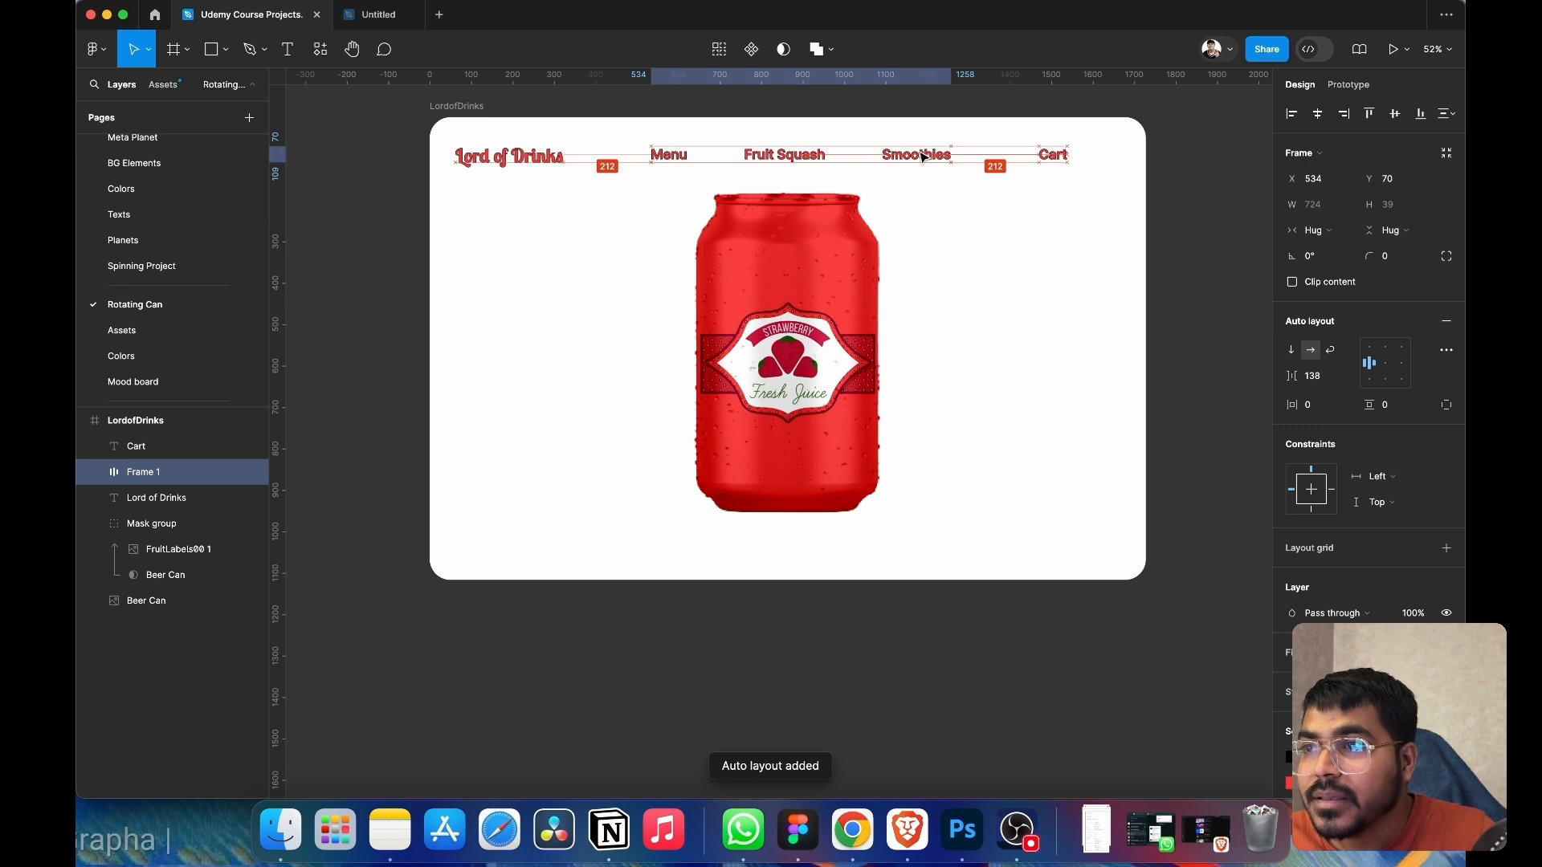
- Change the LordofDrinks frame's white fill to a linear gradient
click(1058, 159)
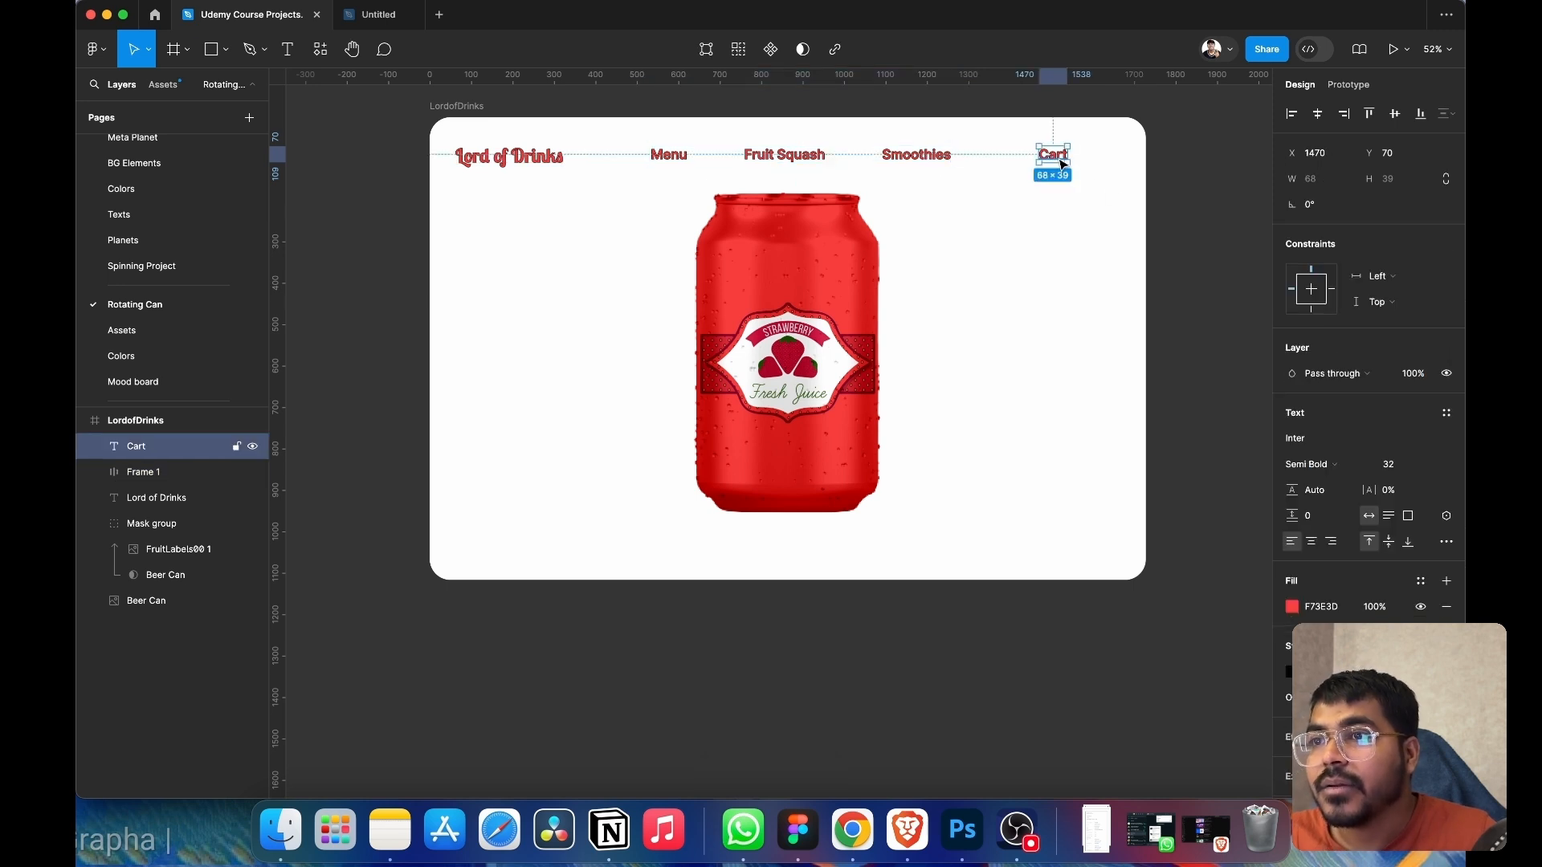
scroll(1001, 307, up, 2)
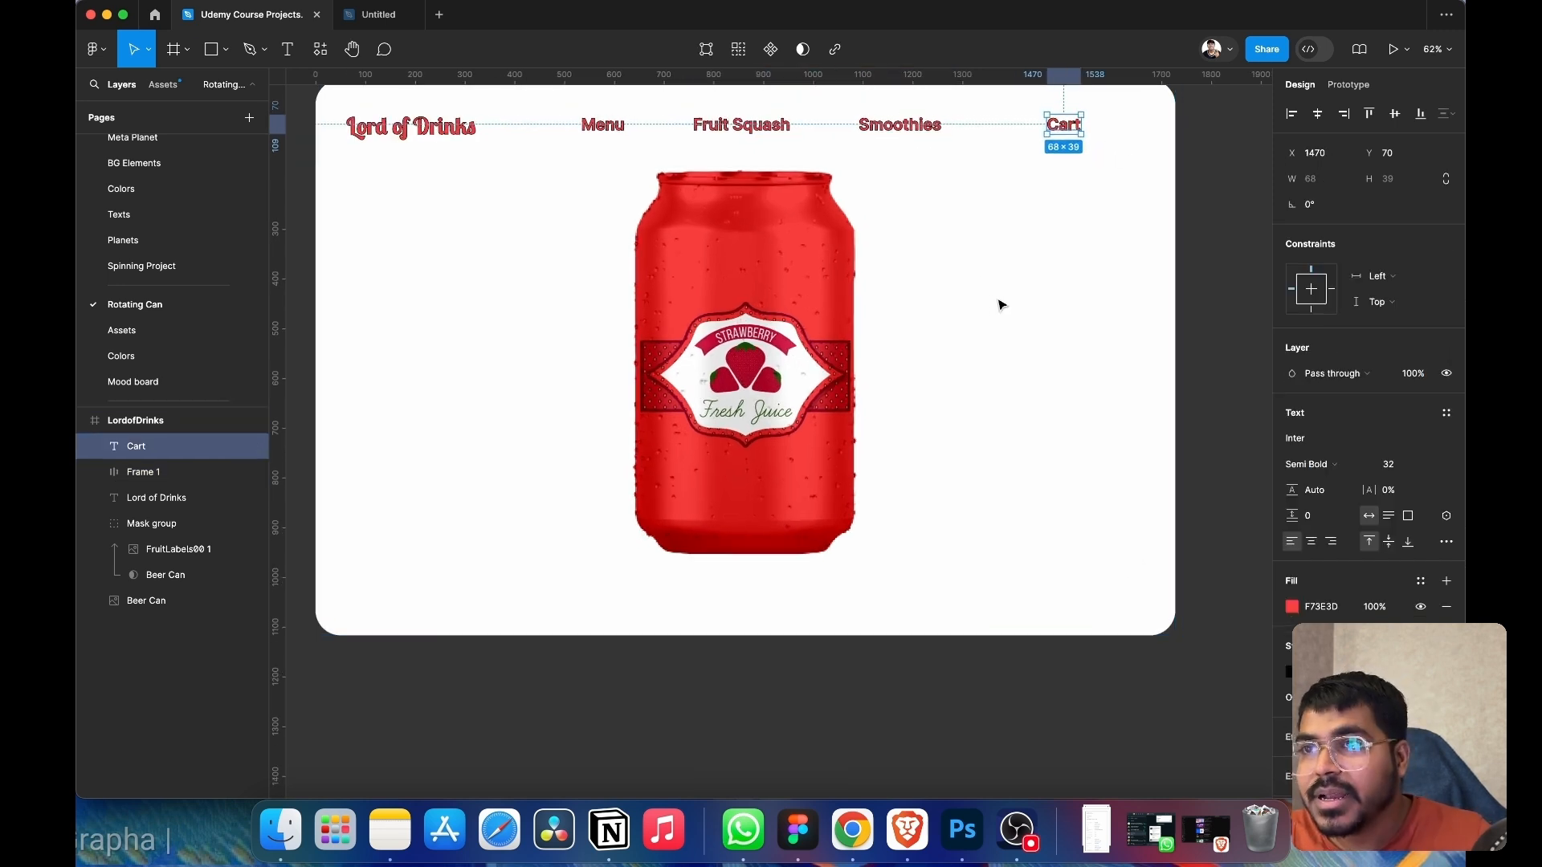
scroll(1001, 305, down, 1)
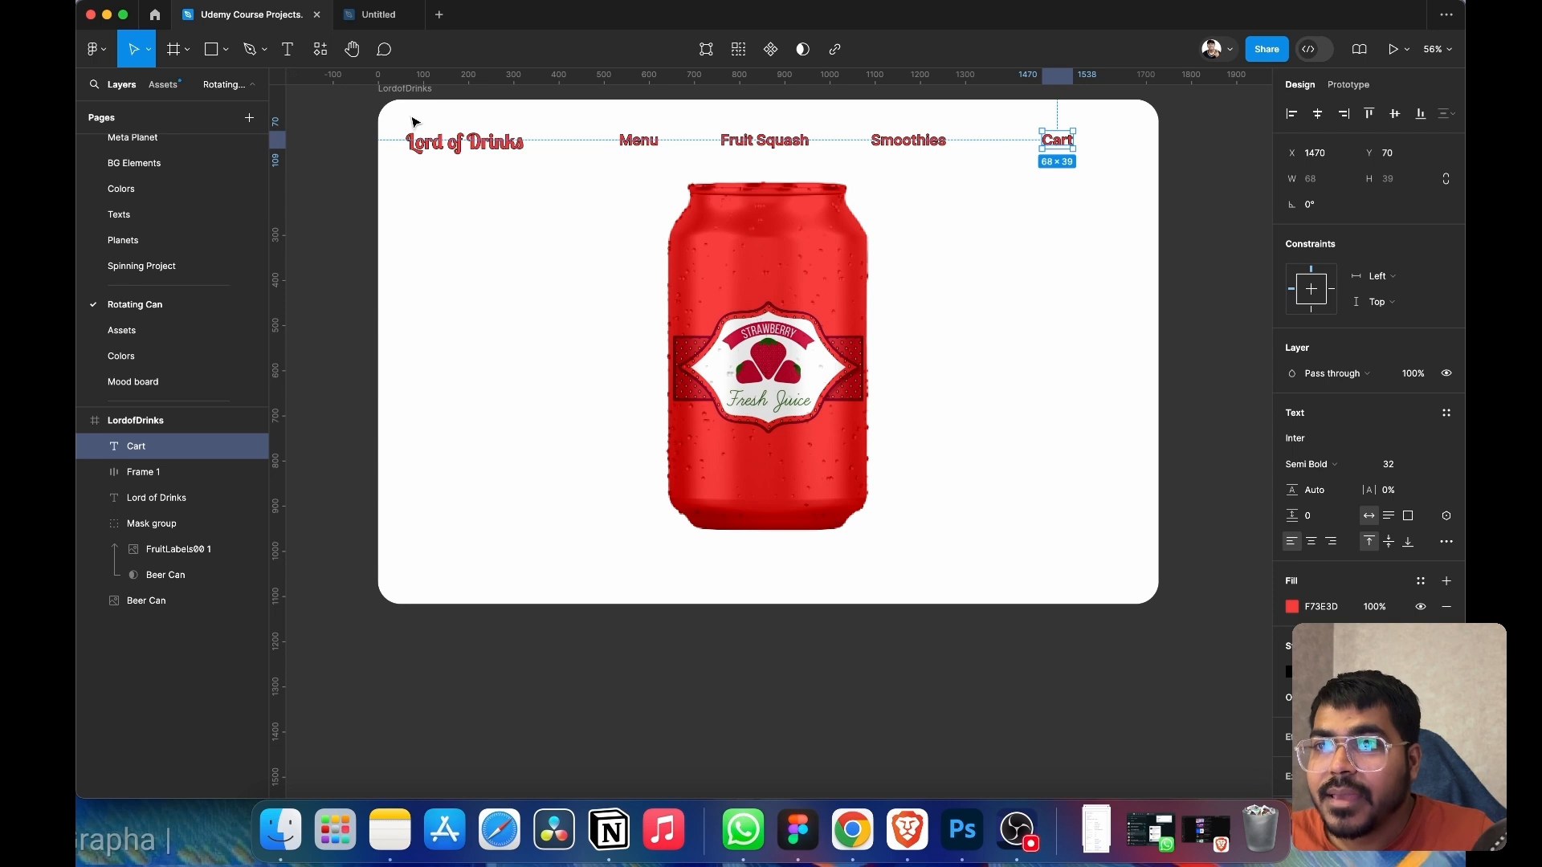
click(410, 90)
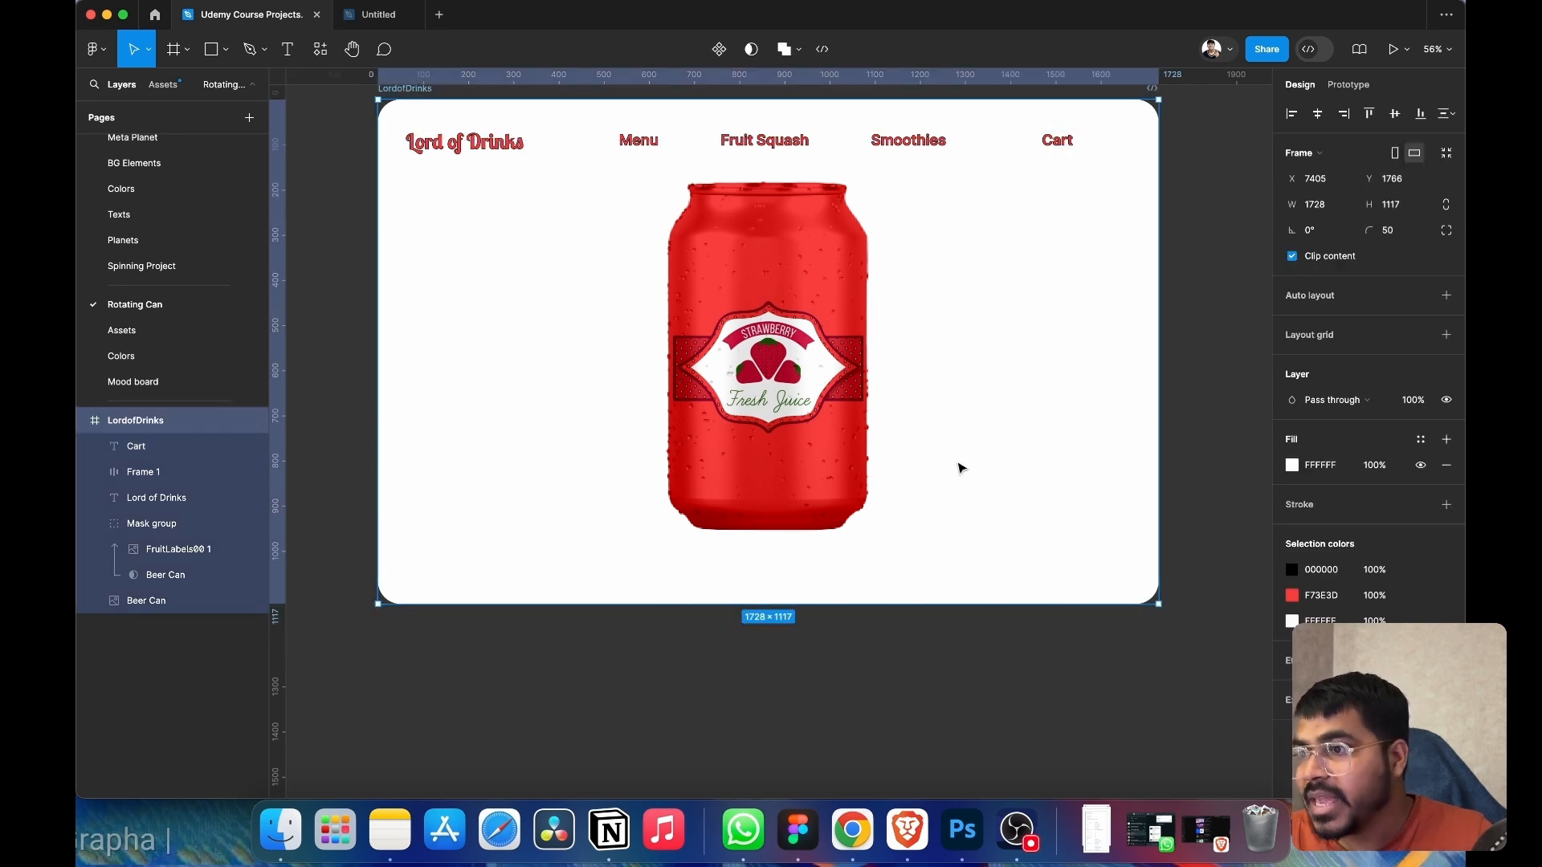
click(1293, 466)
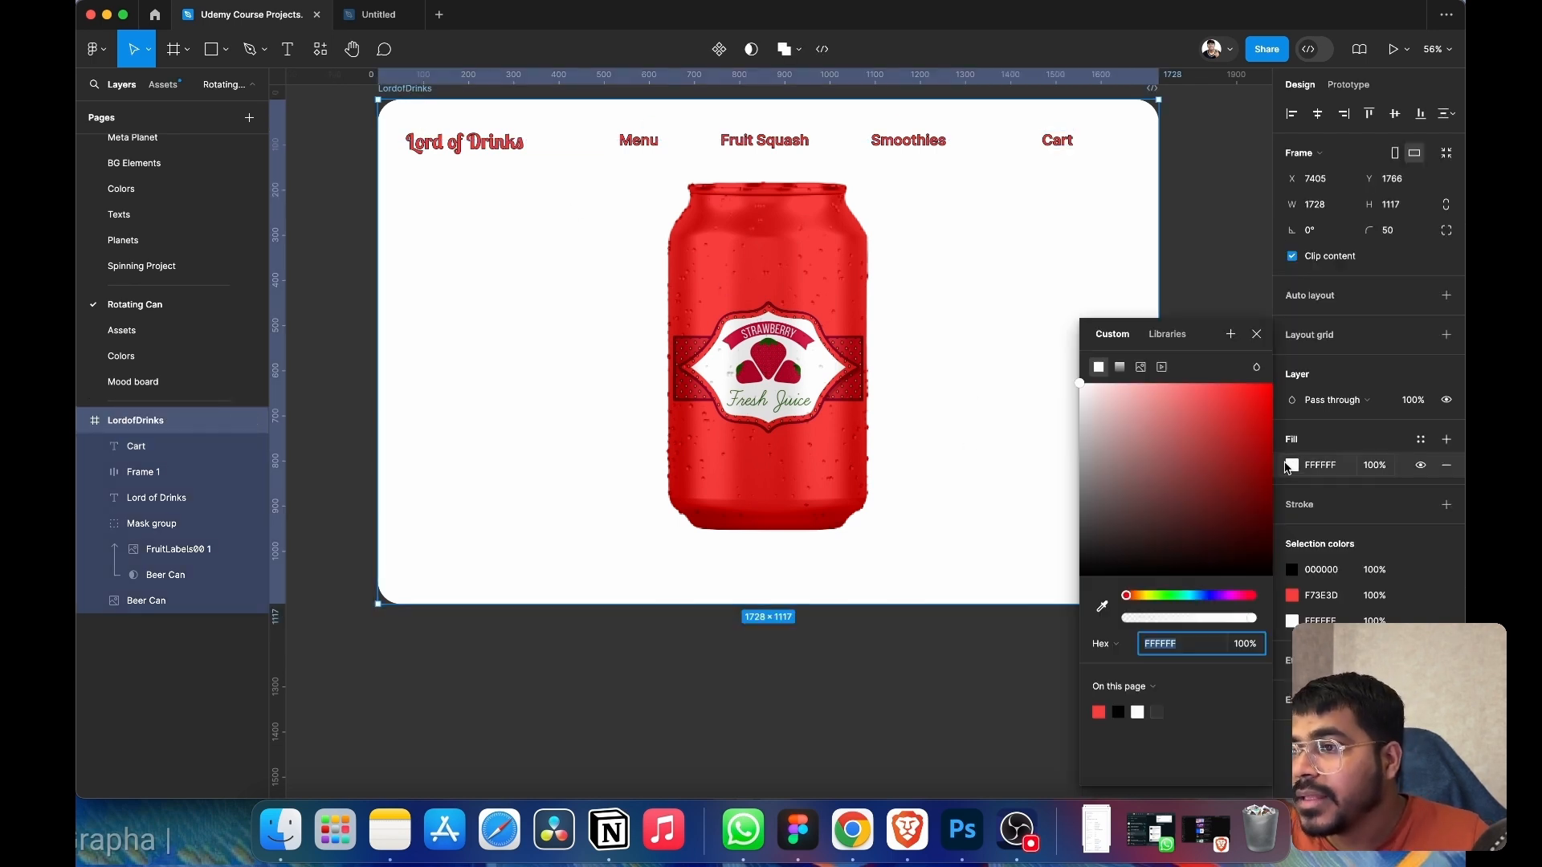
click(1122, 368)
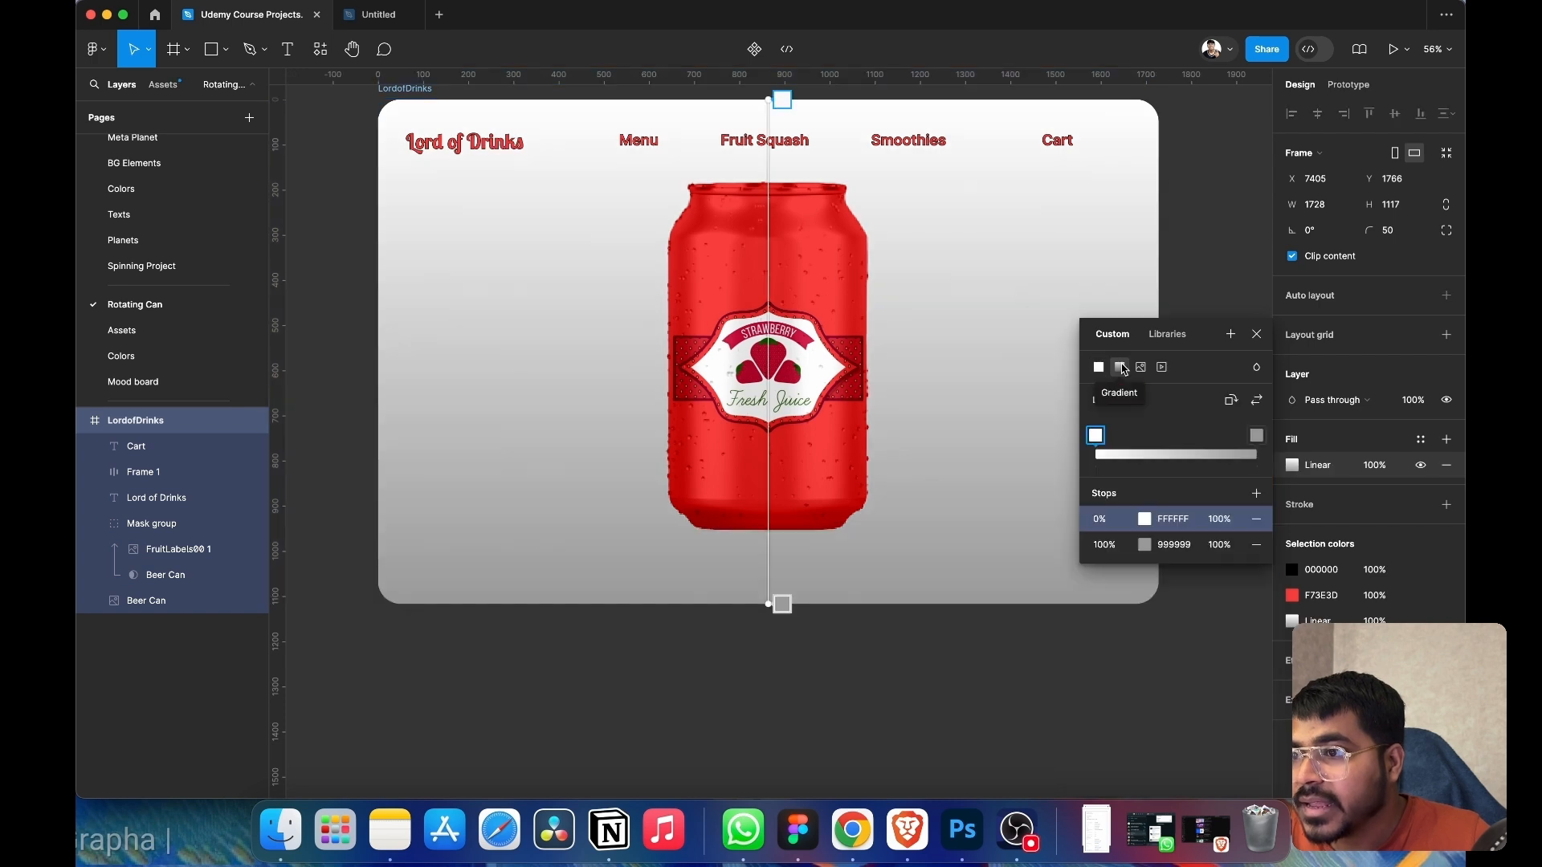
- Set the gradient's 0% stop to the crimson C91640 sampled from the can's Strawberry label
click(1146, 520)
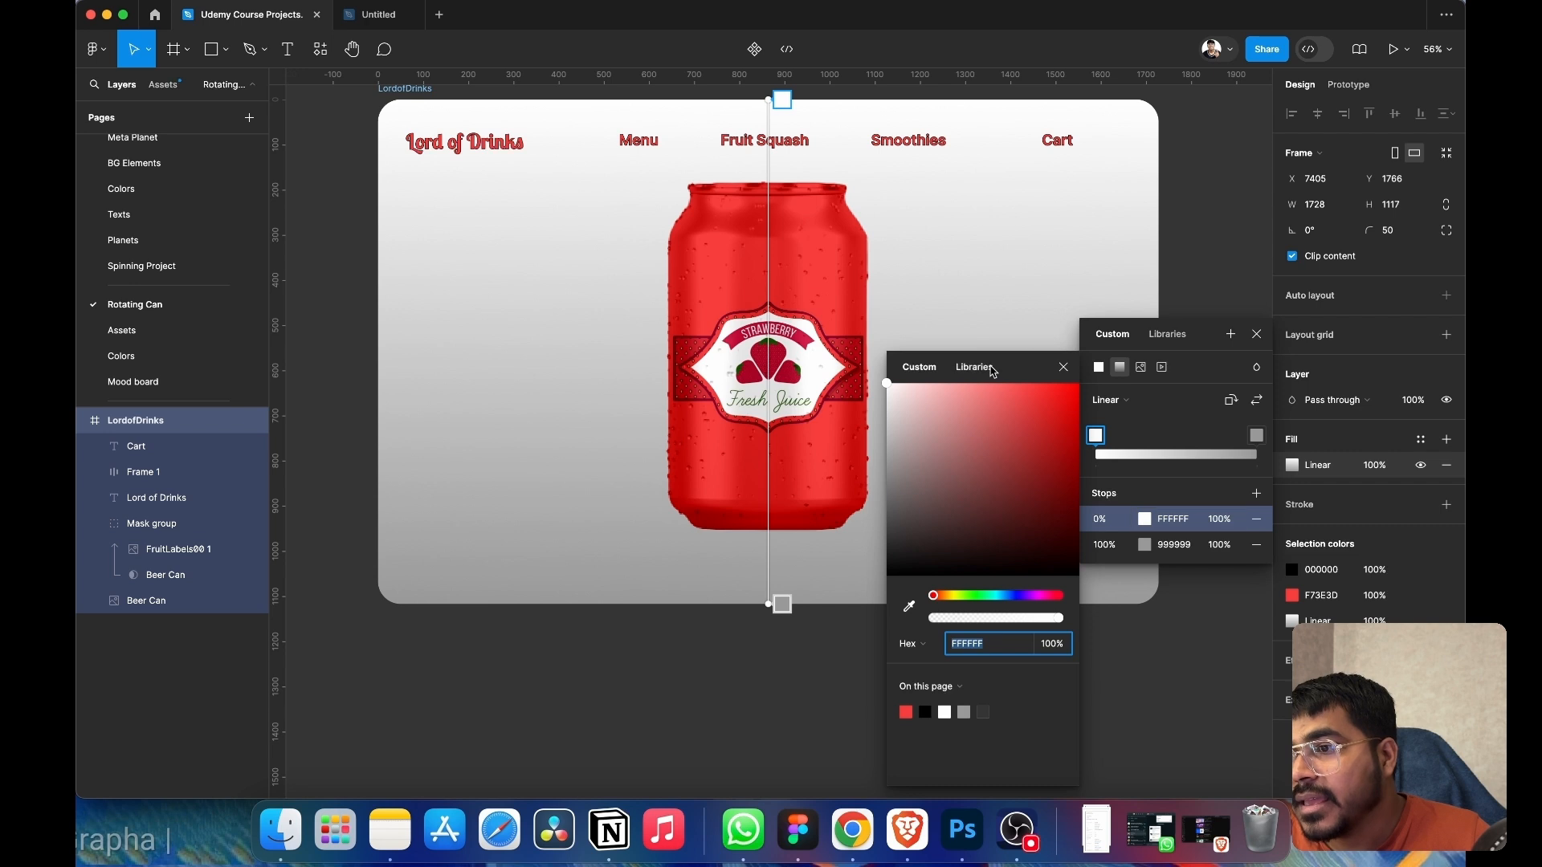
click(1064, 367)
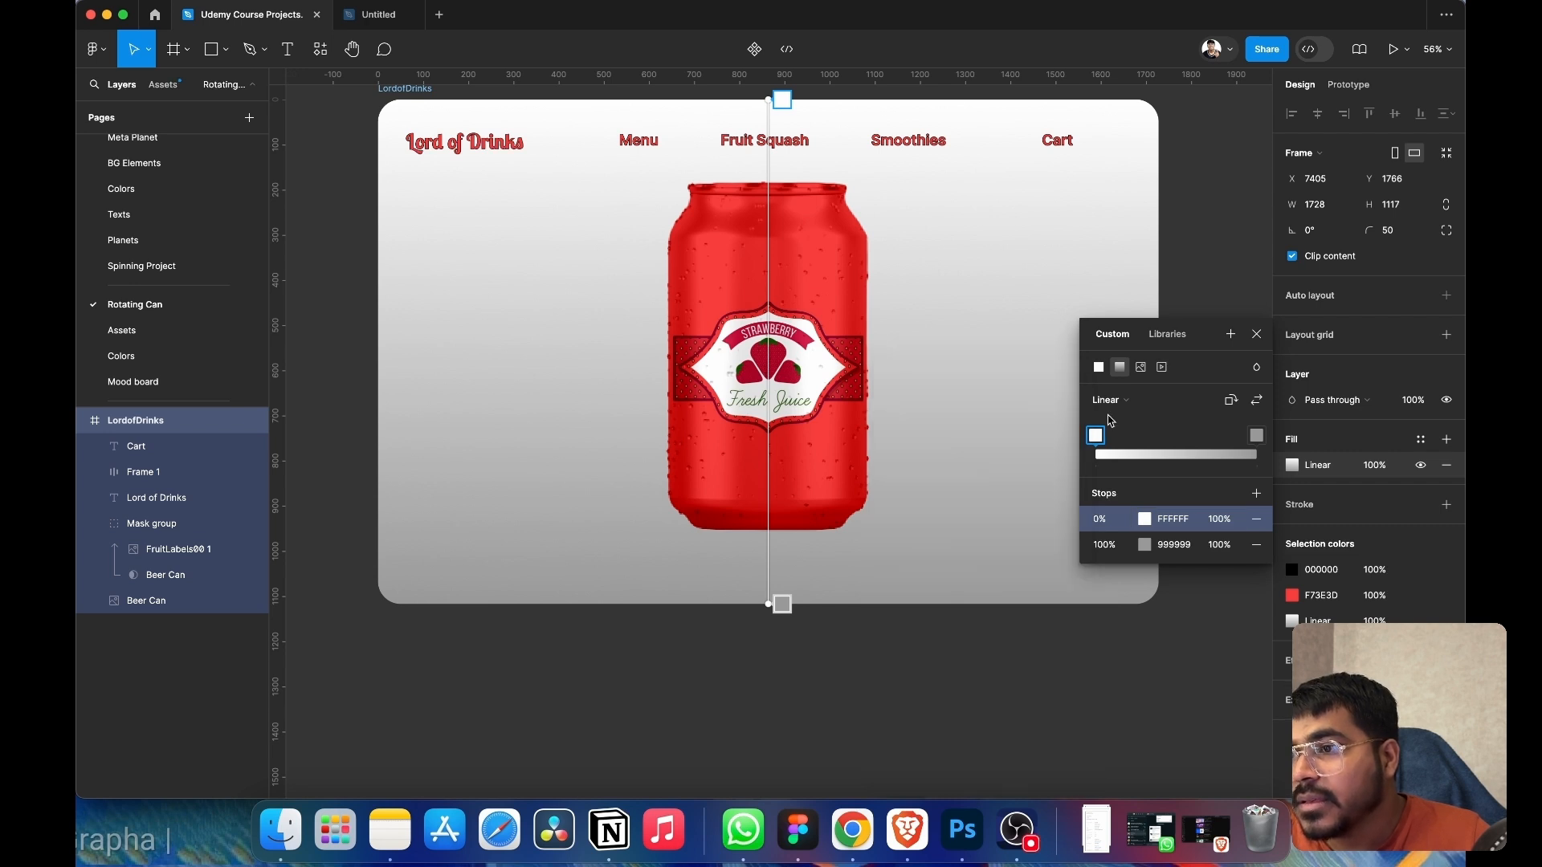
click(1147, 523)
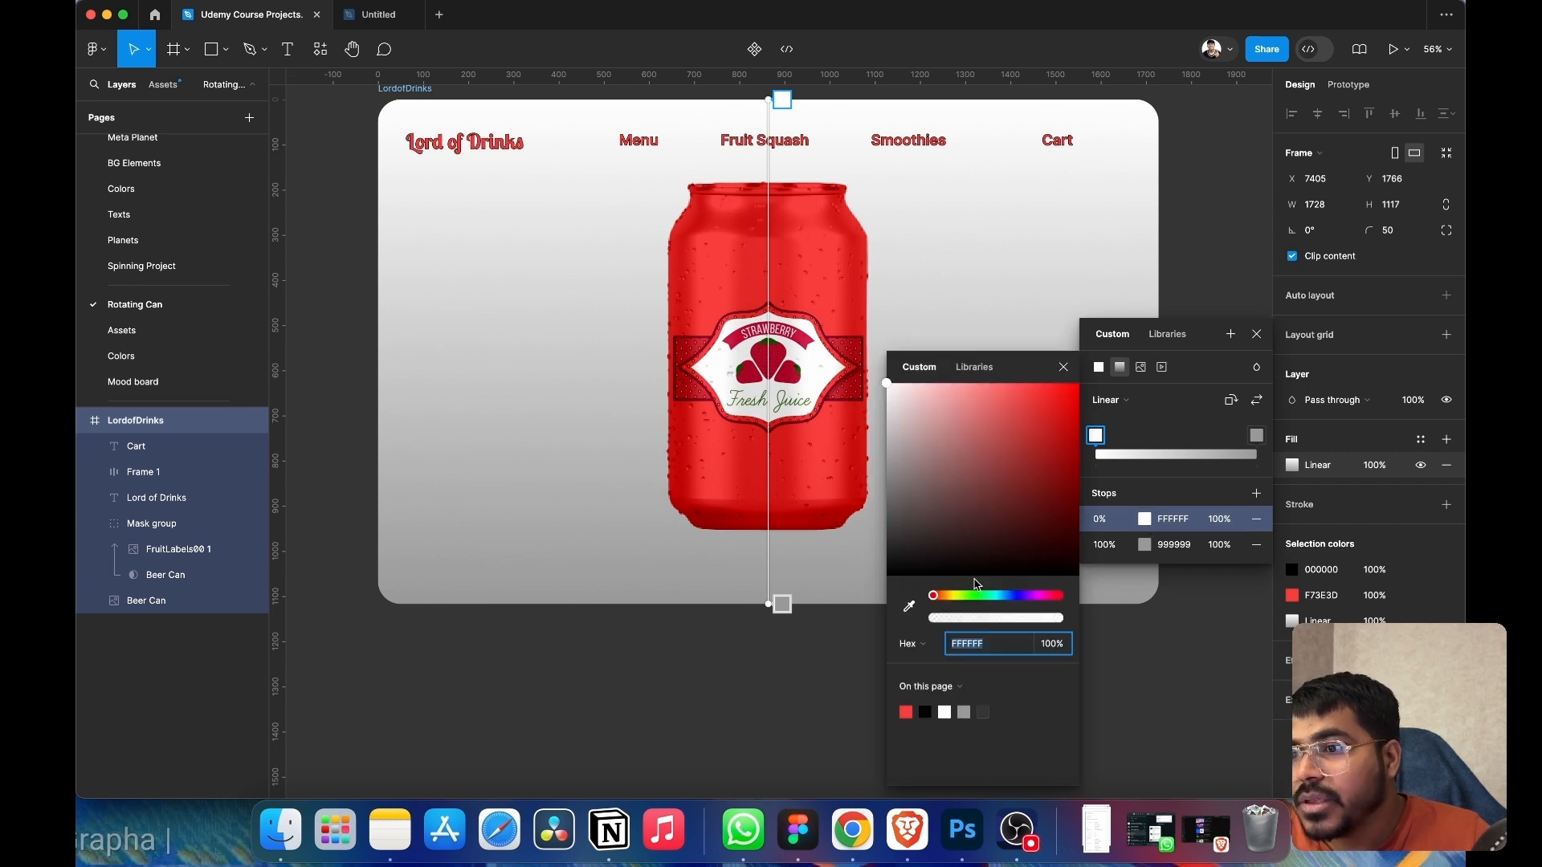
click(910, 606)
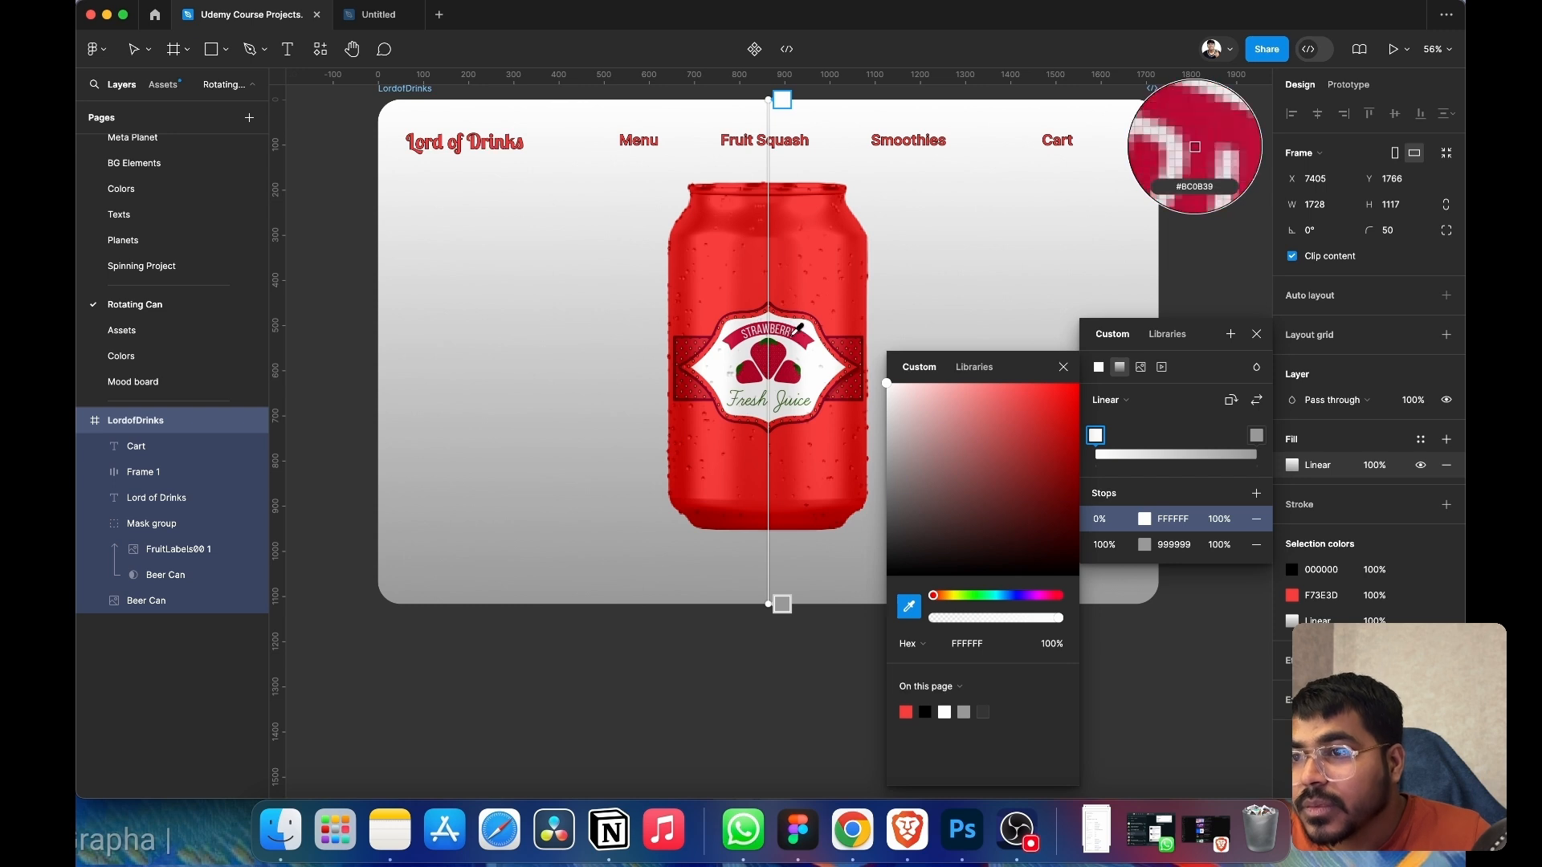
click(1194, 147)
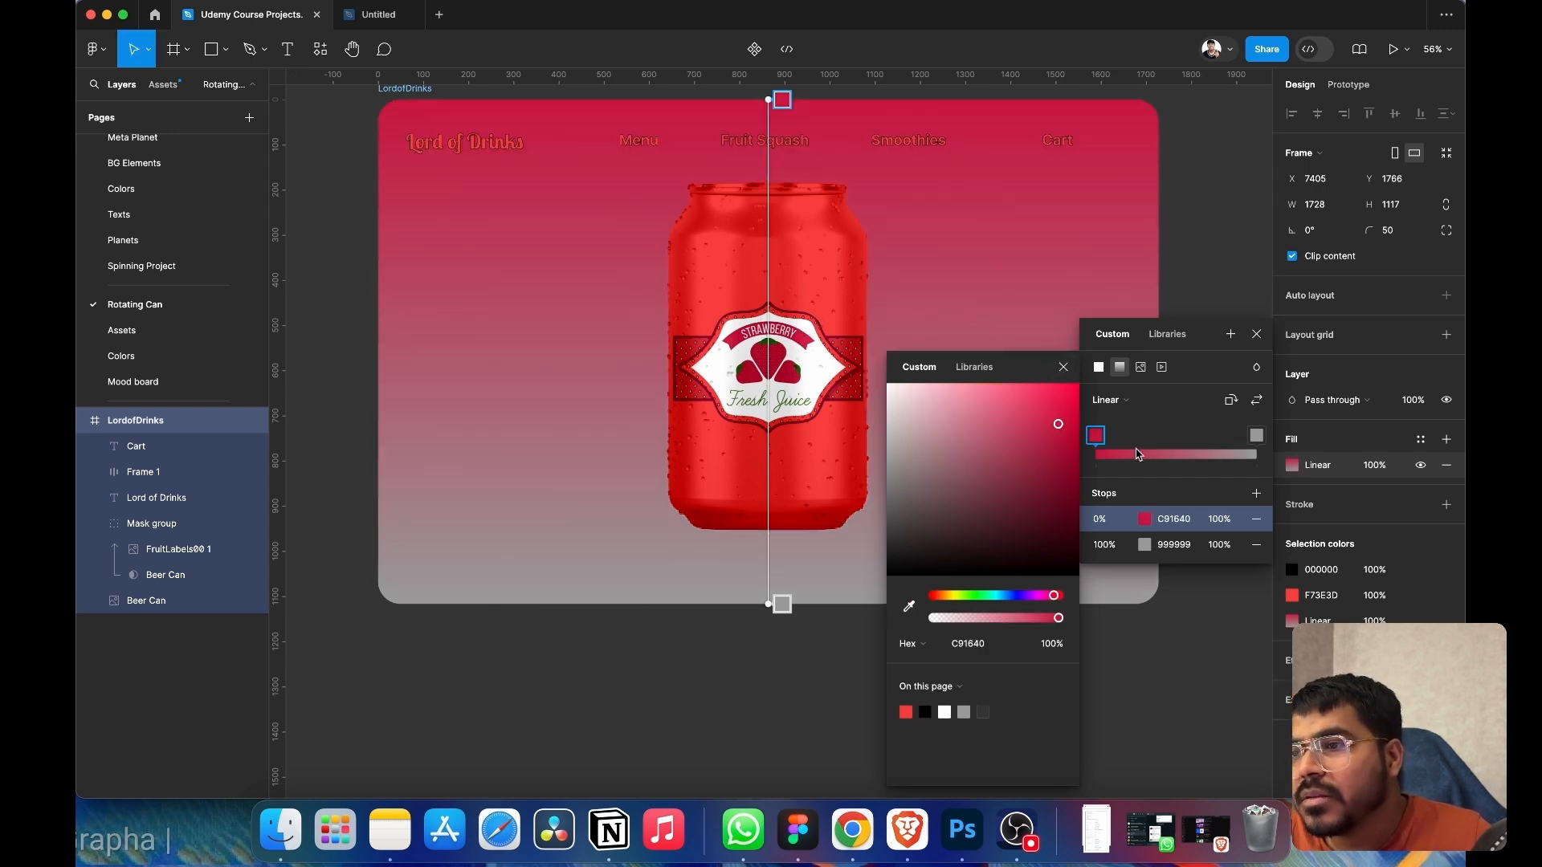
- Set the gradient's 100% stop to the red DC2226 sampled from the can
click(1147, 548)
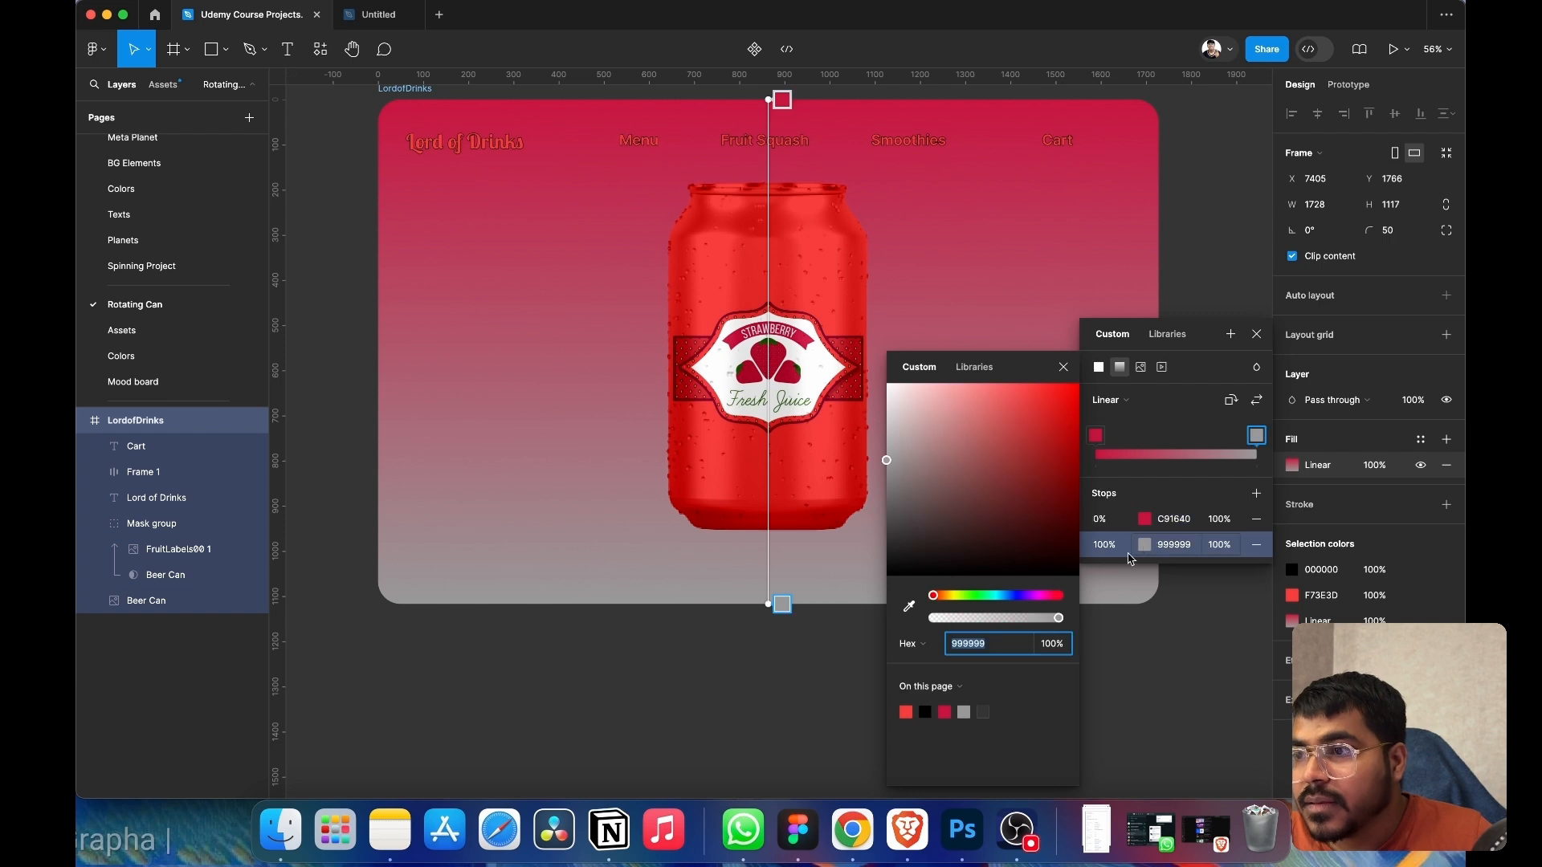
click(909, 606)
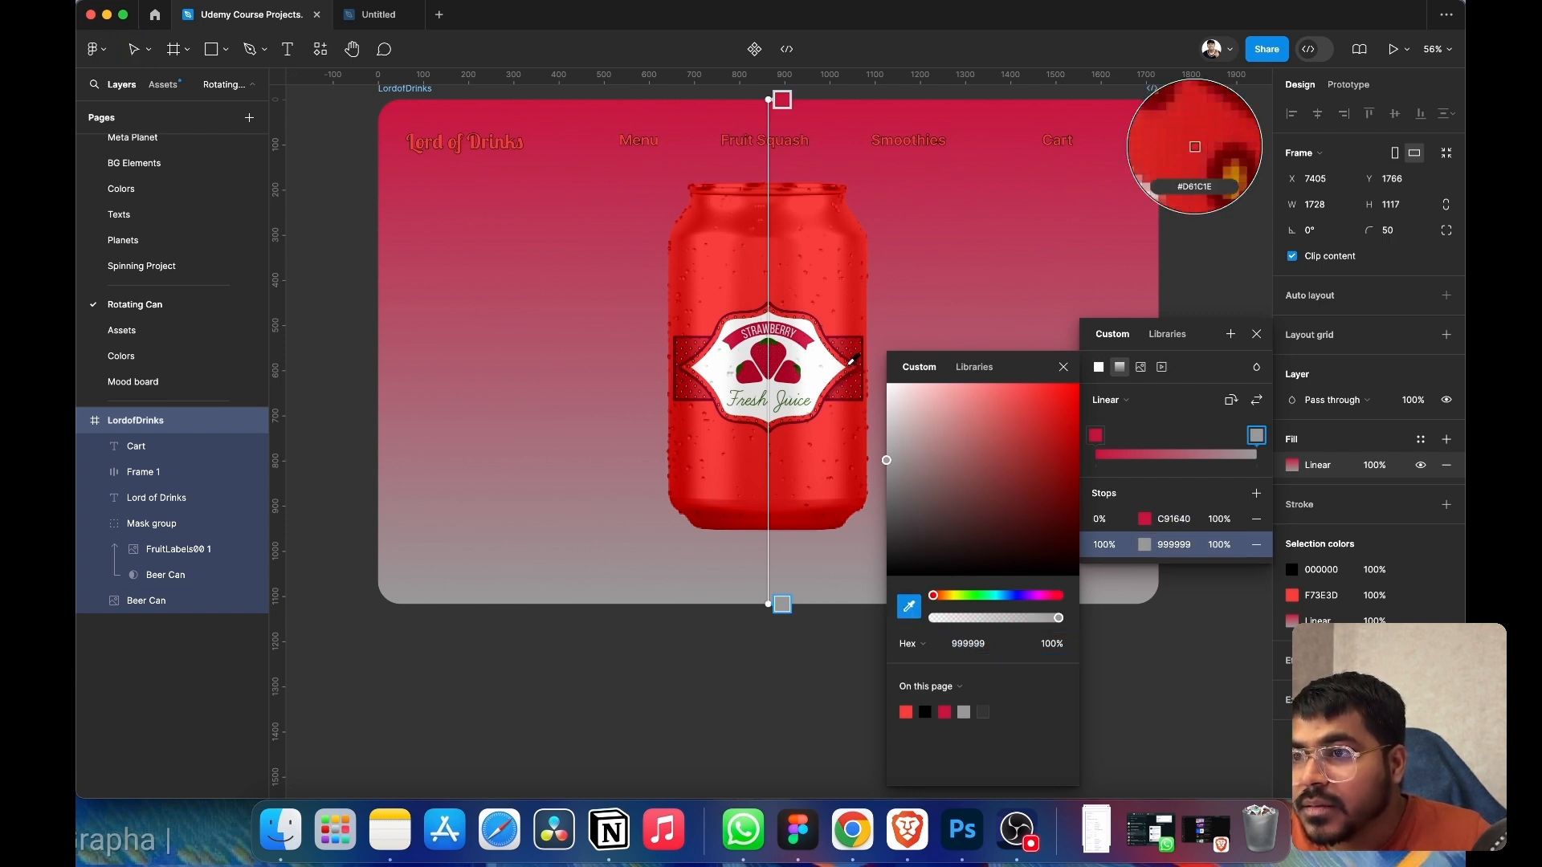
click(850, 358)
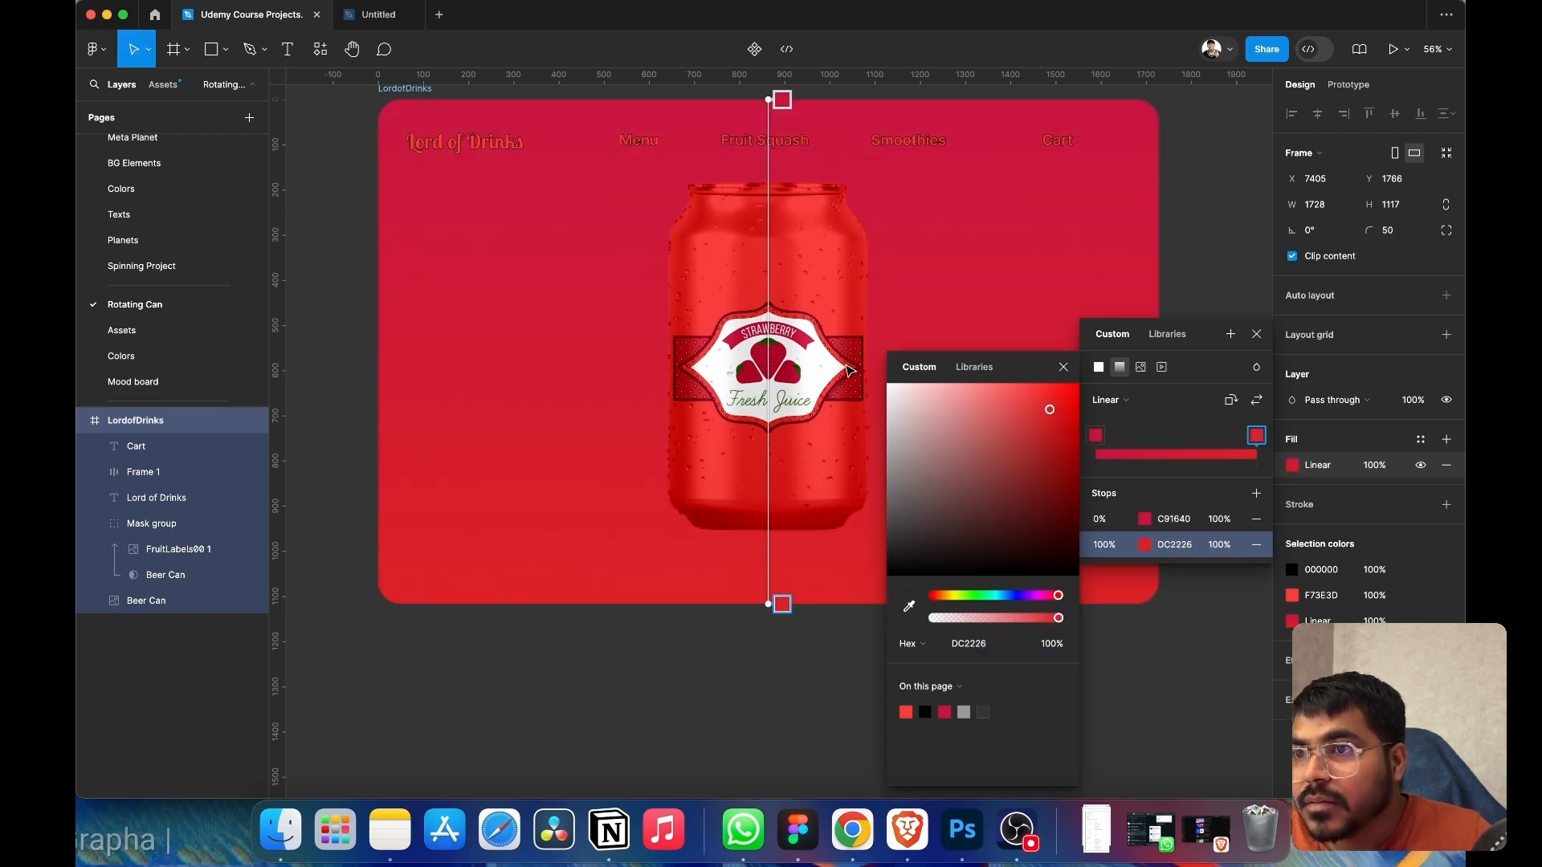
click(1063, 367)
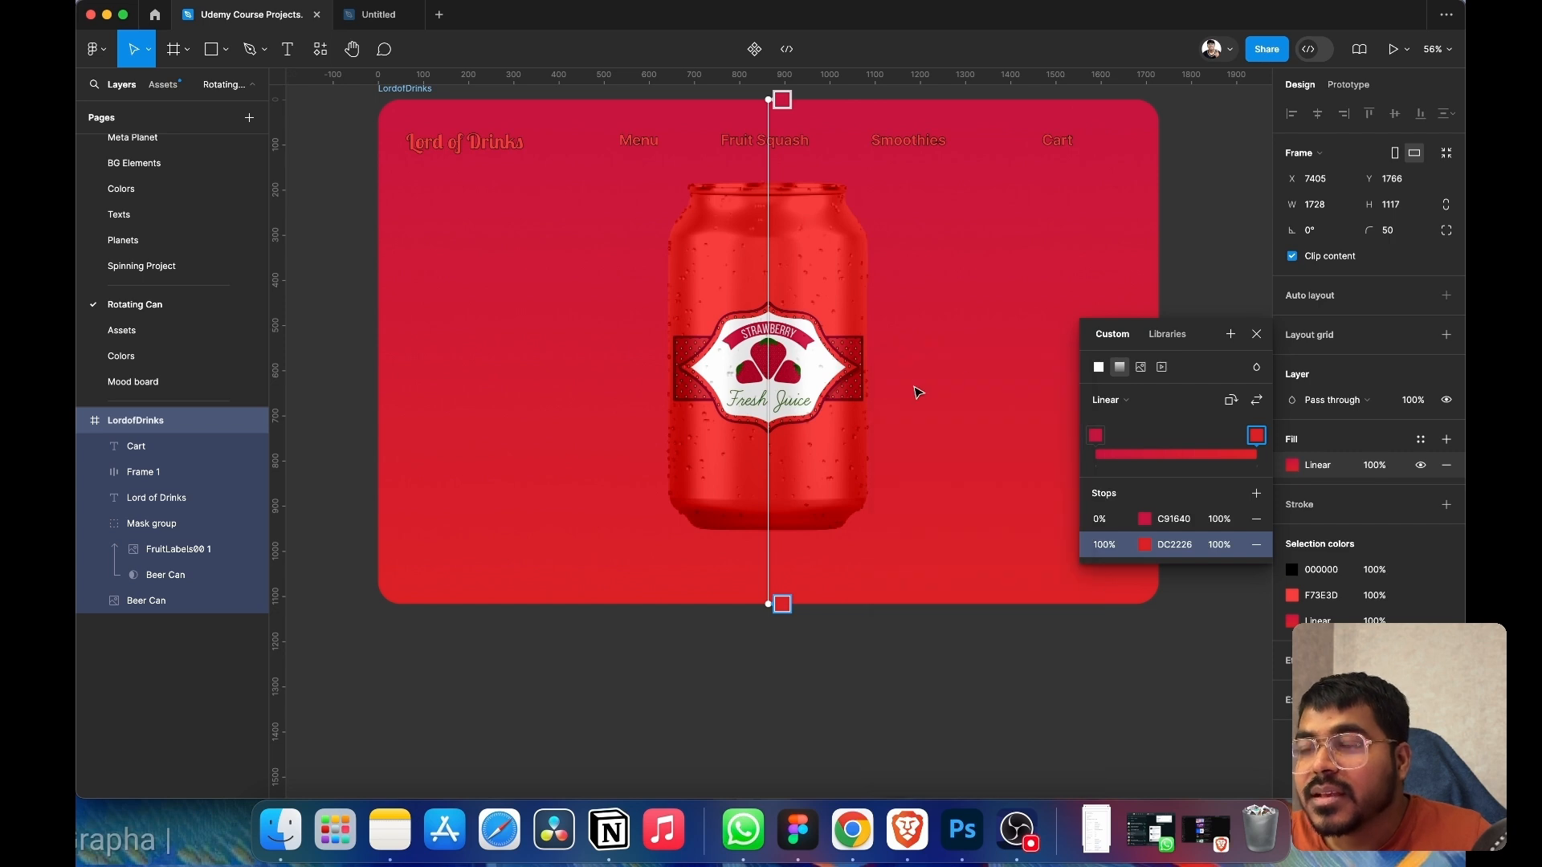
click(1258, 337)
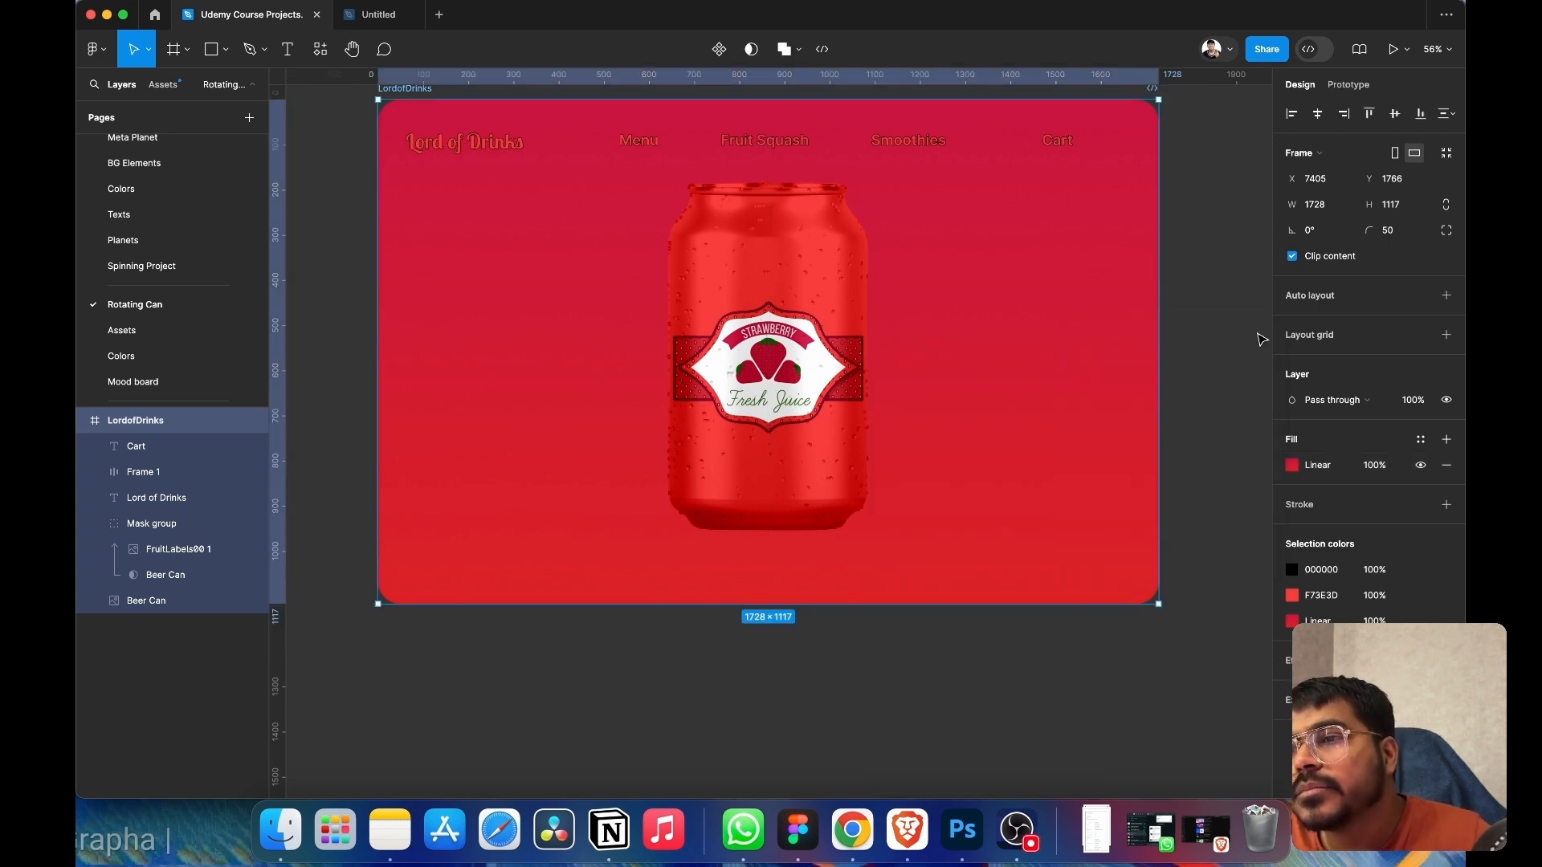
- Undo both sampled stop colours of the LordofDrinks frame's gradient, keeping the default white-to-grey linear fill
click(836, 481)
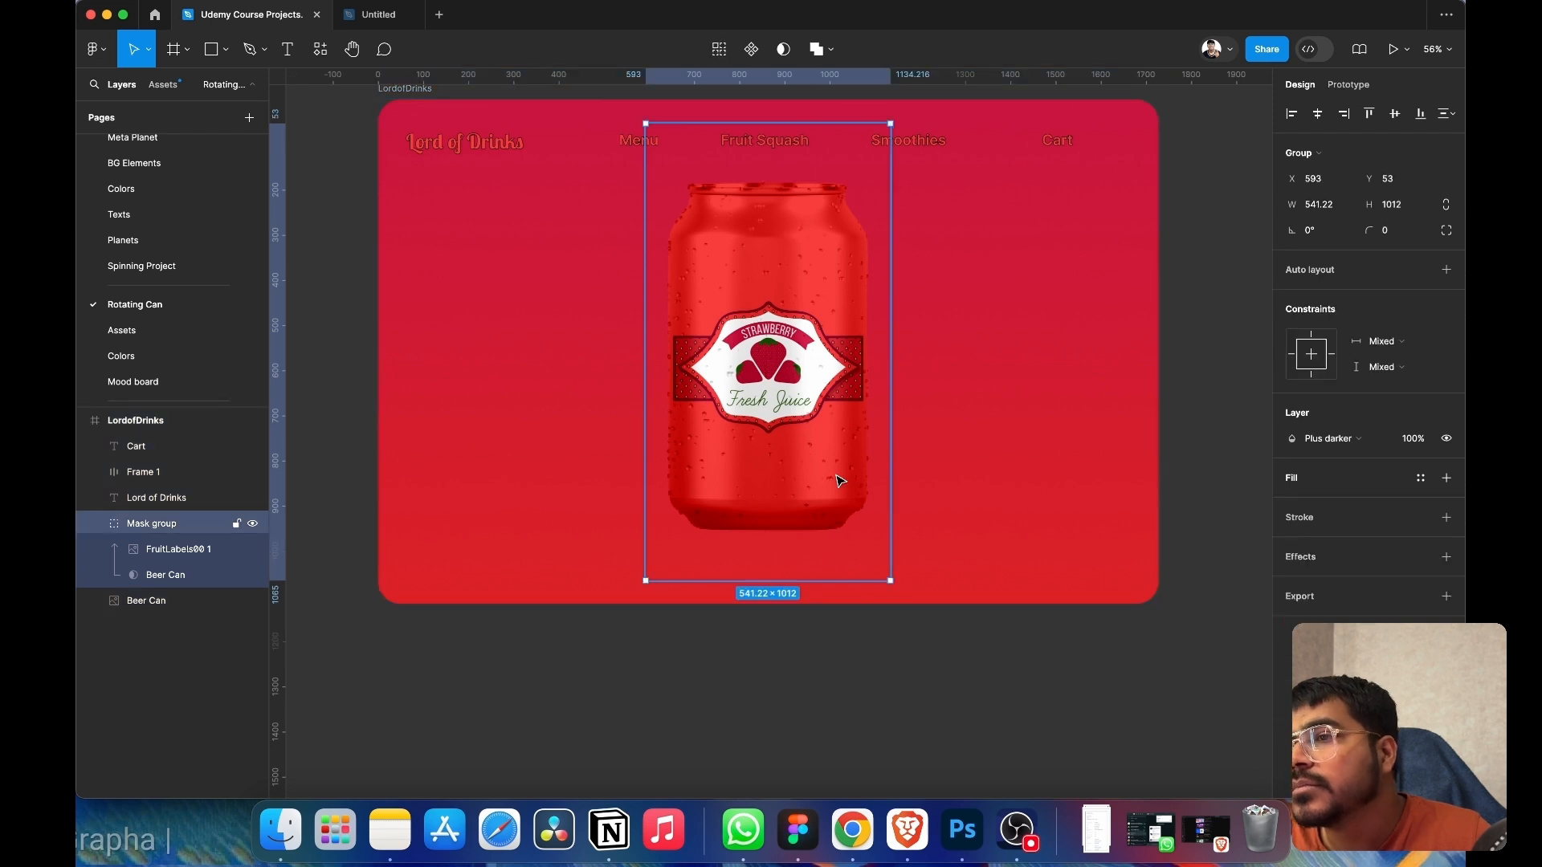
click(1086, 395)
key(super+z)
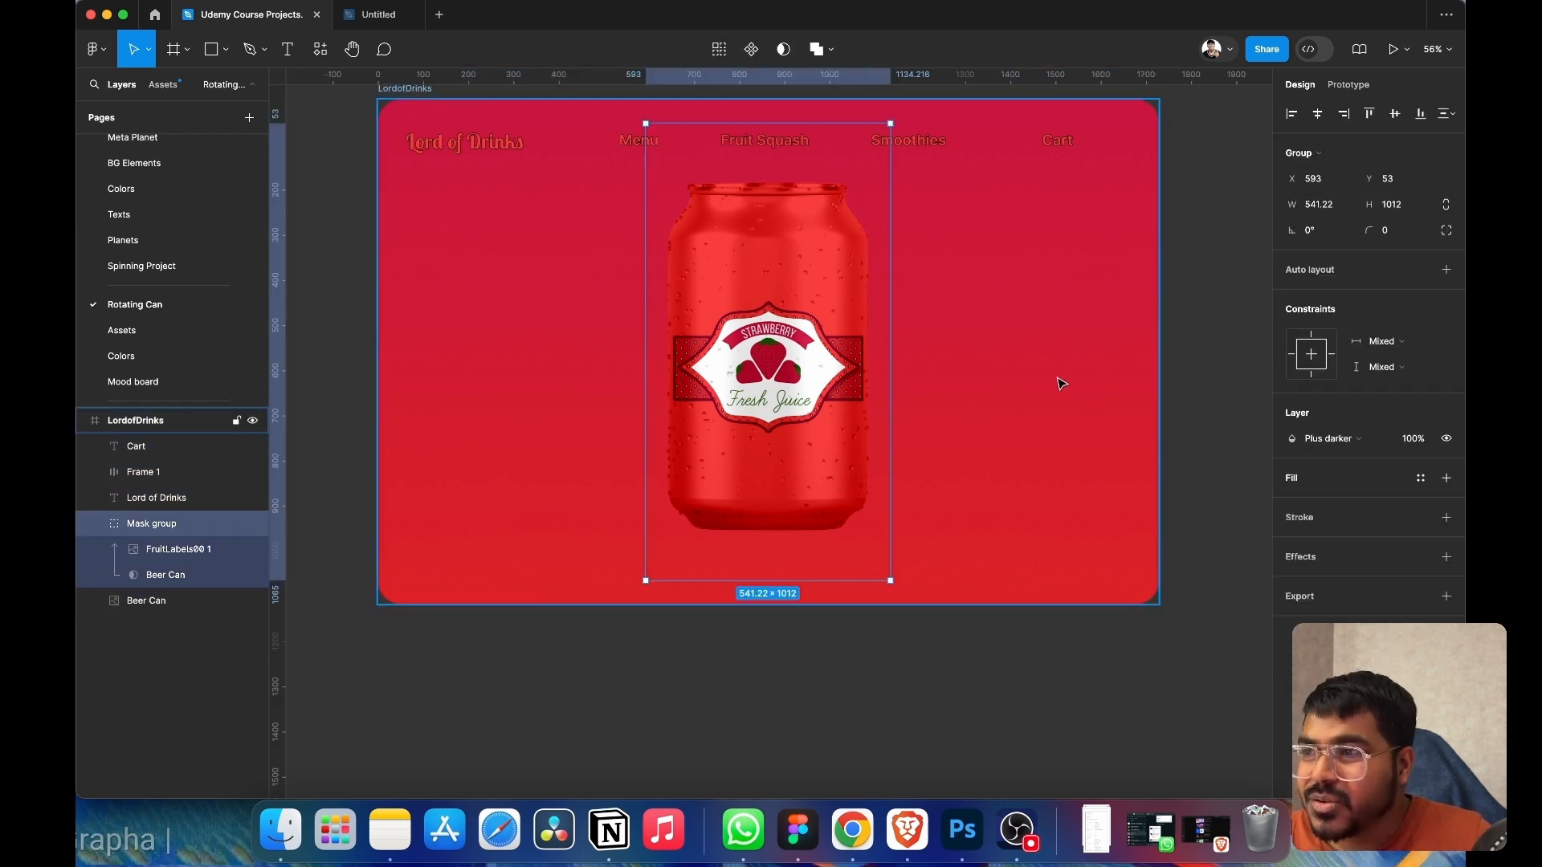
key(super+z)
key(super+z)
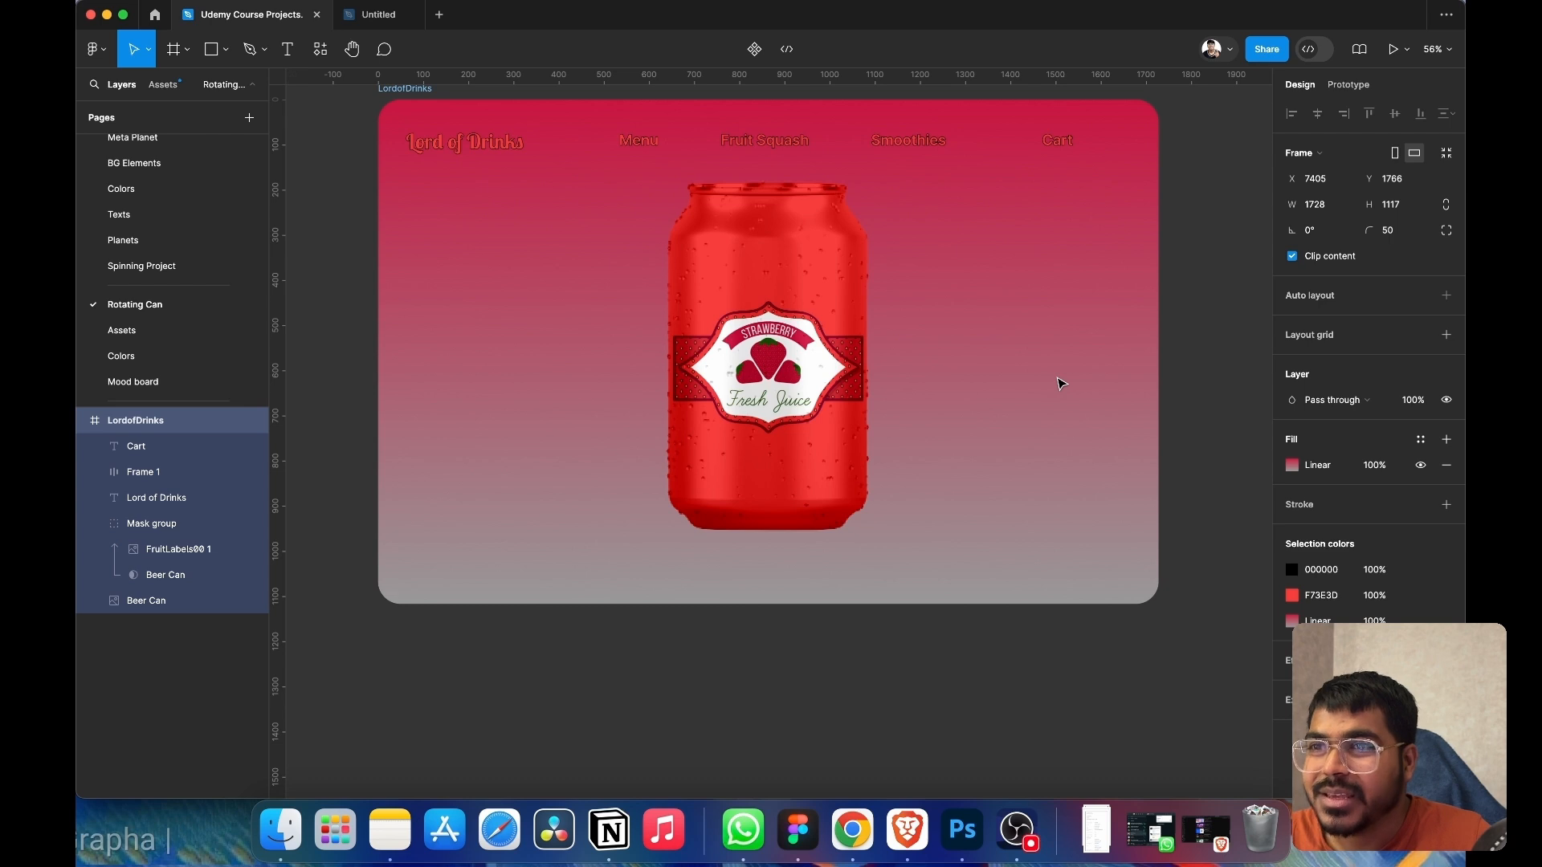
key(super+z)
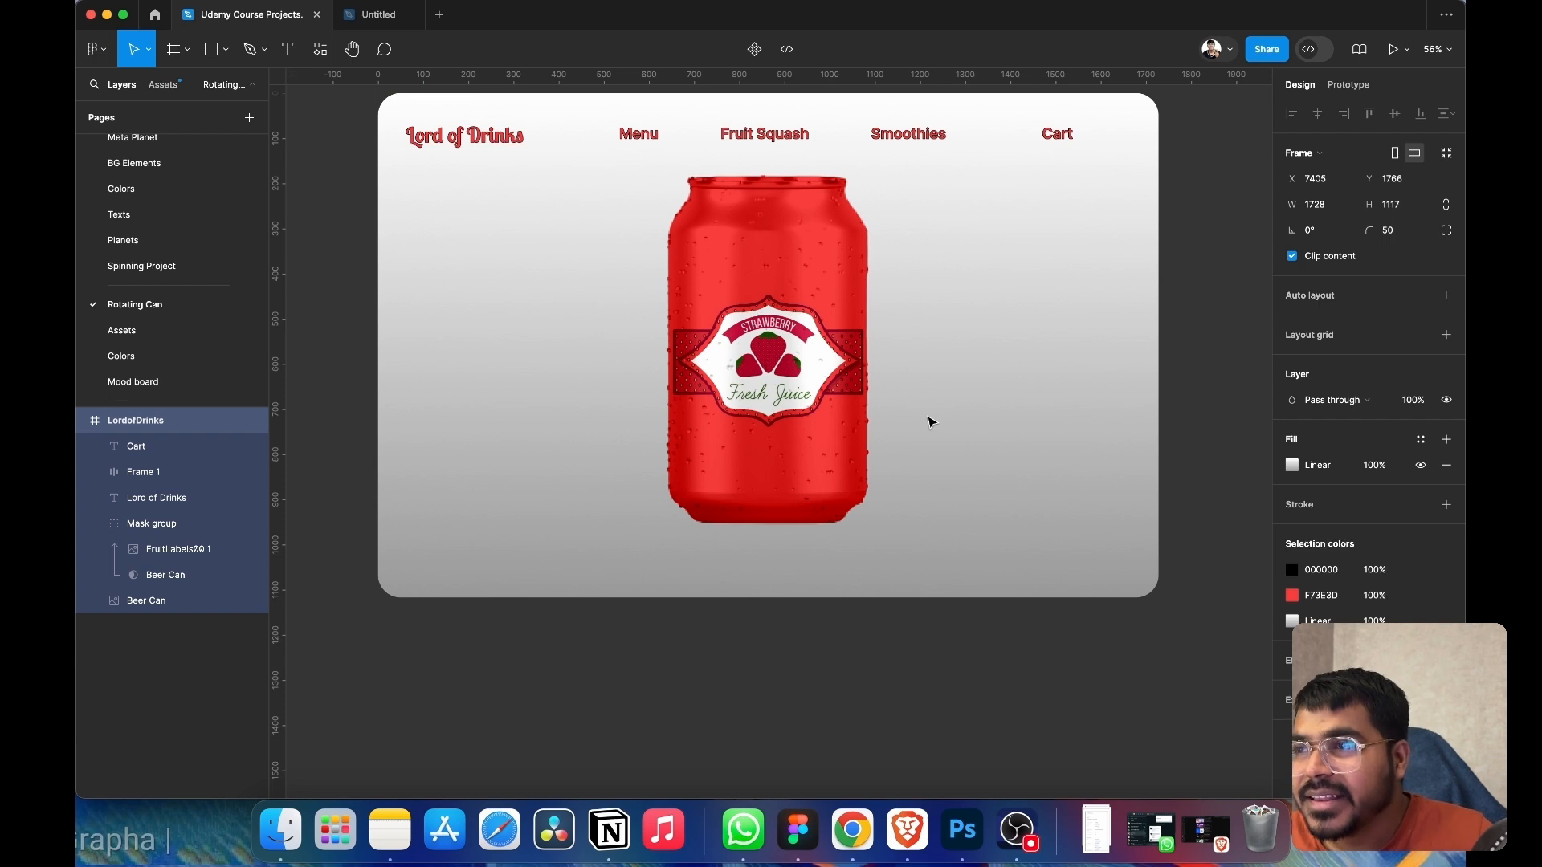
- Copy the Strwberry smoothie bowl image from the Mood board page and paste it into the LordofDrinks frame
scroll(929, 418, up, 3)
click(172, 338)
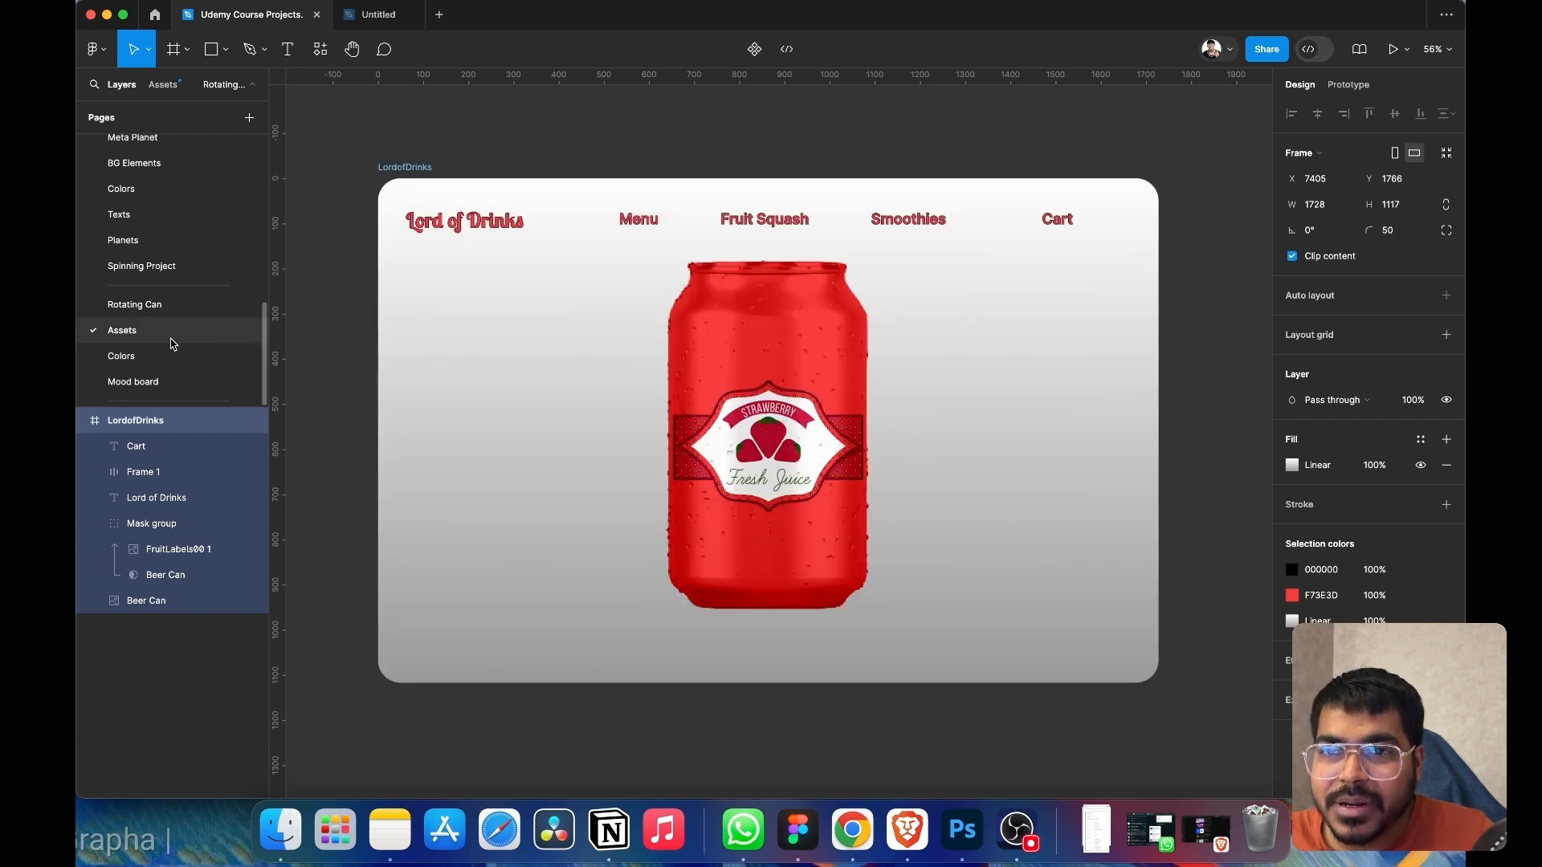
click(161, 382)
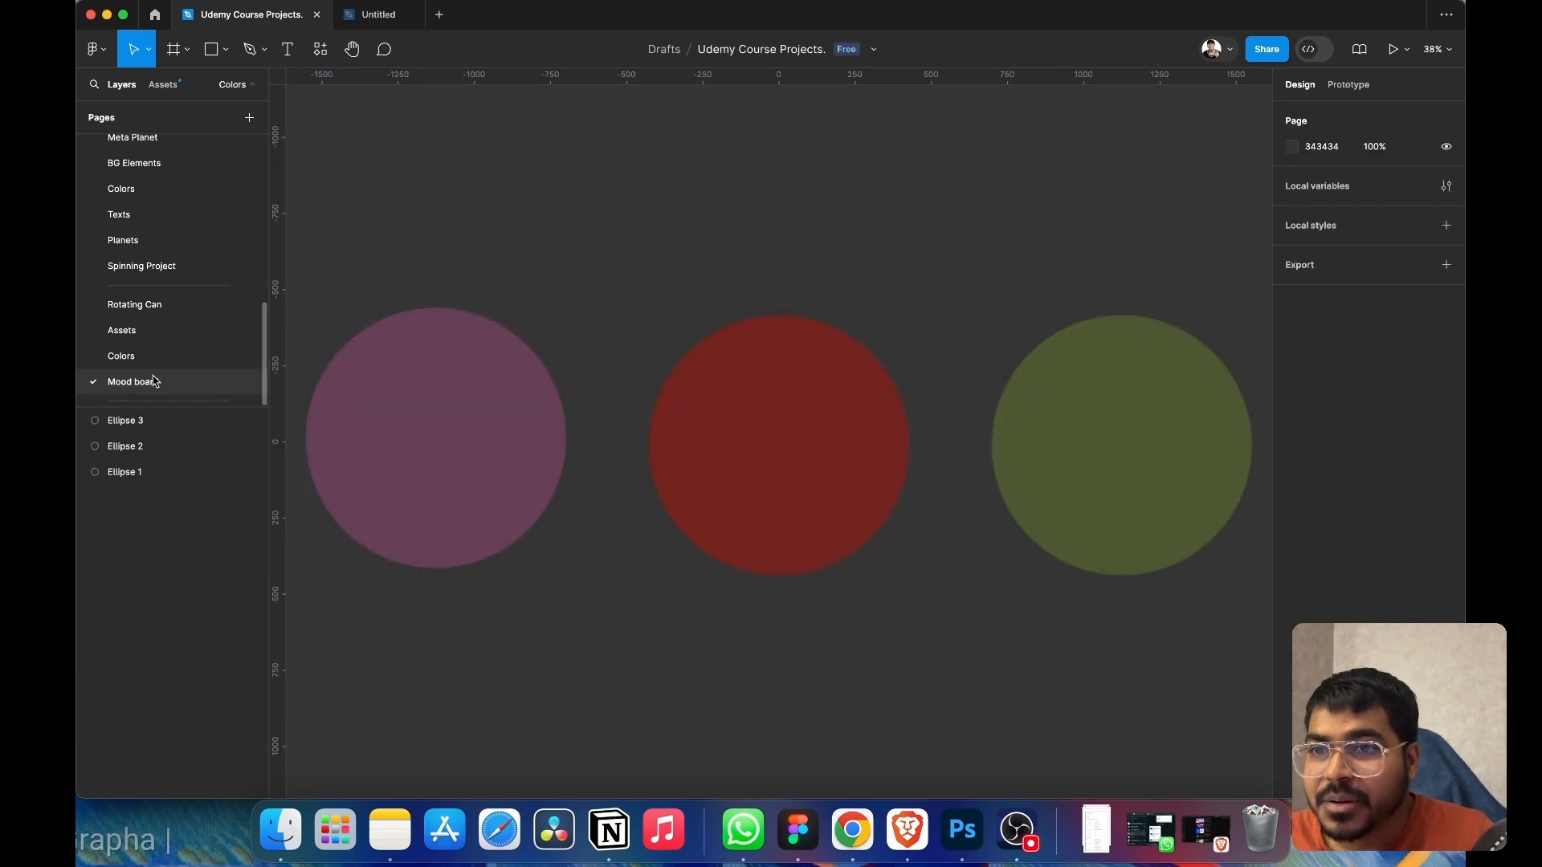
click(546, 356)
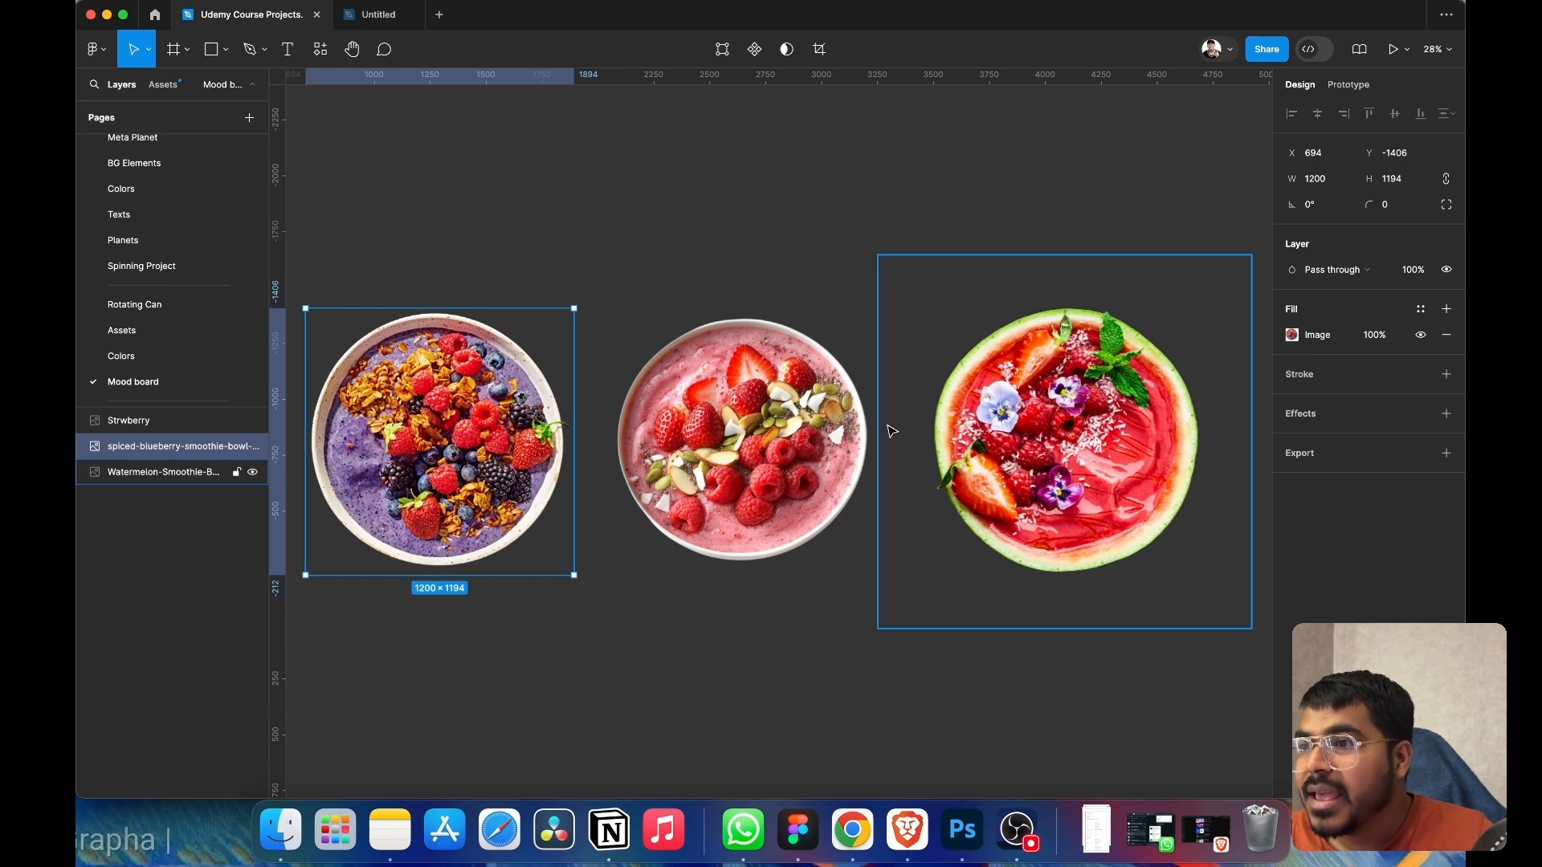
click(741, 440)
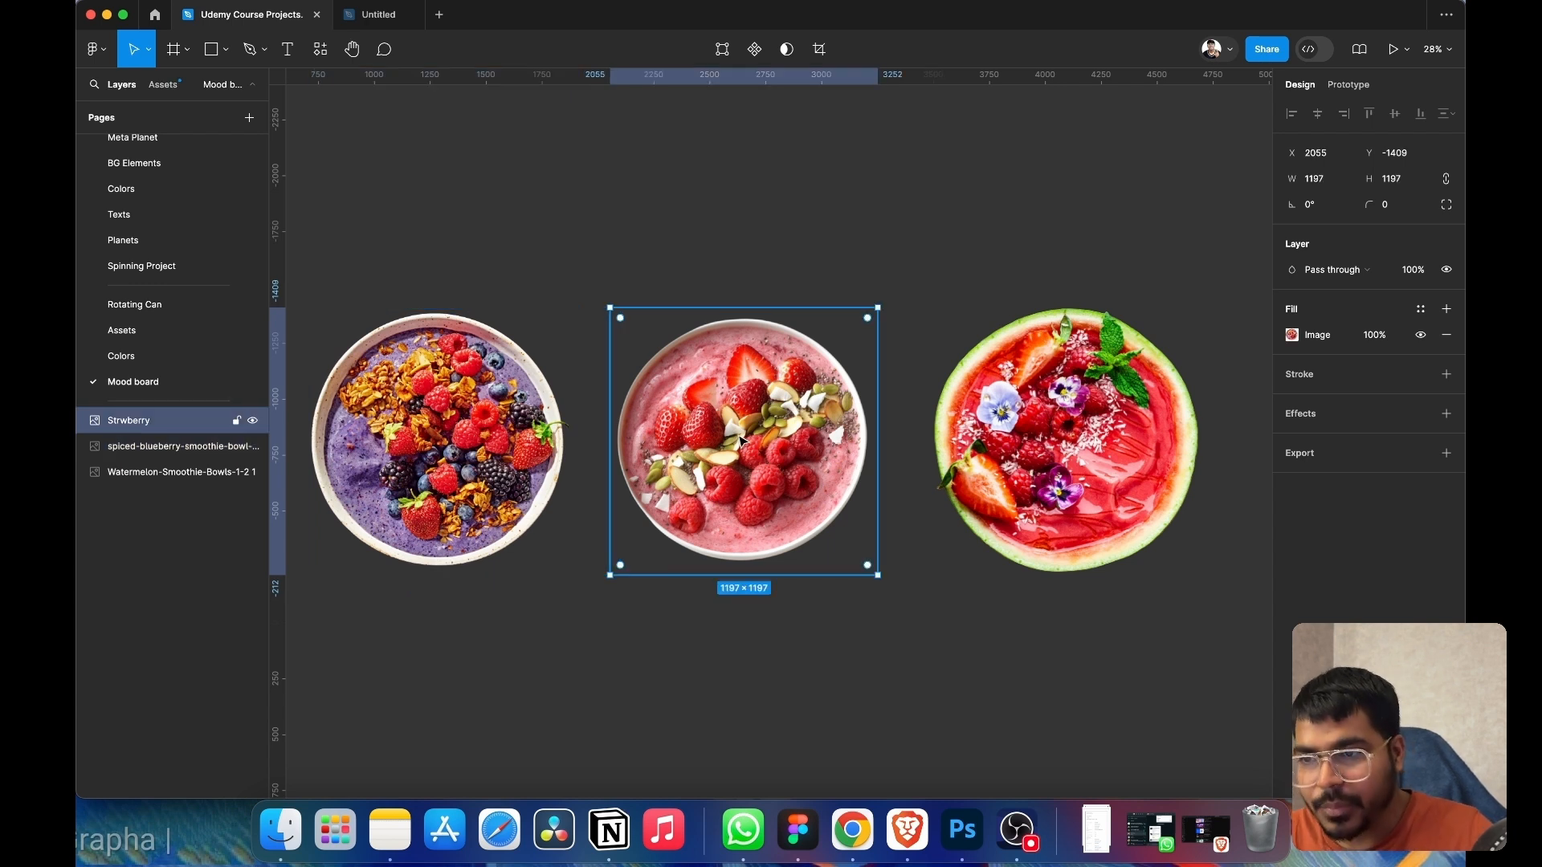
click(194, 306)
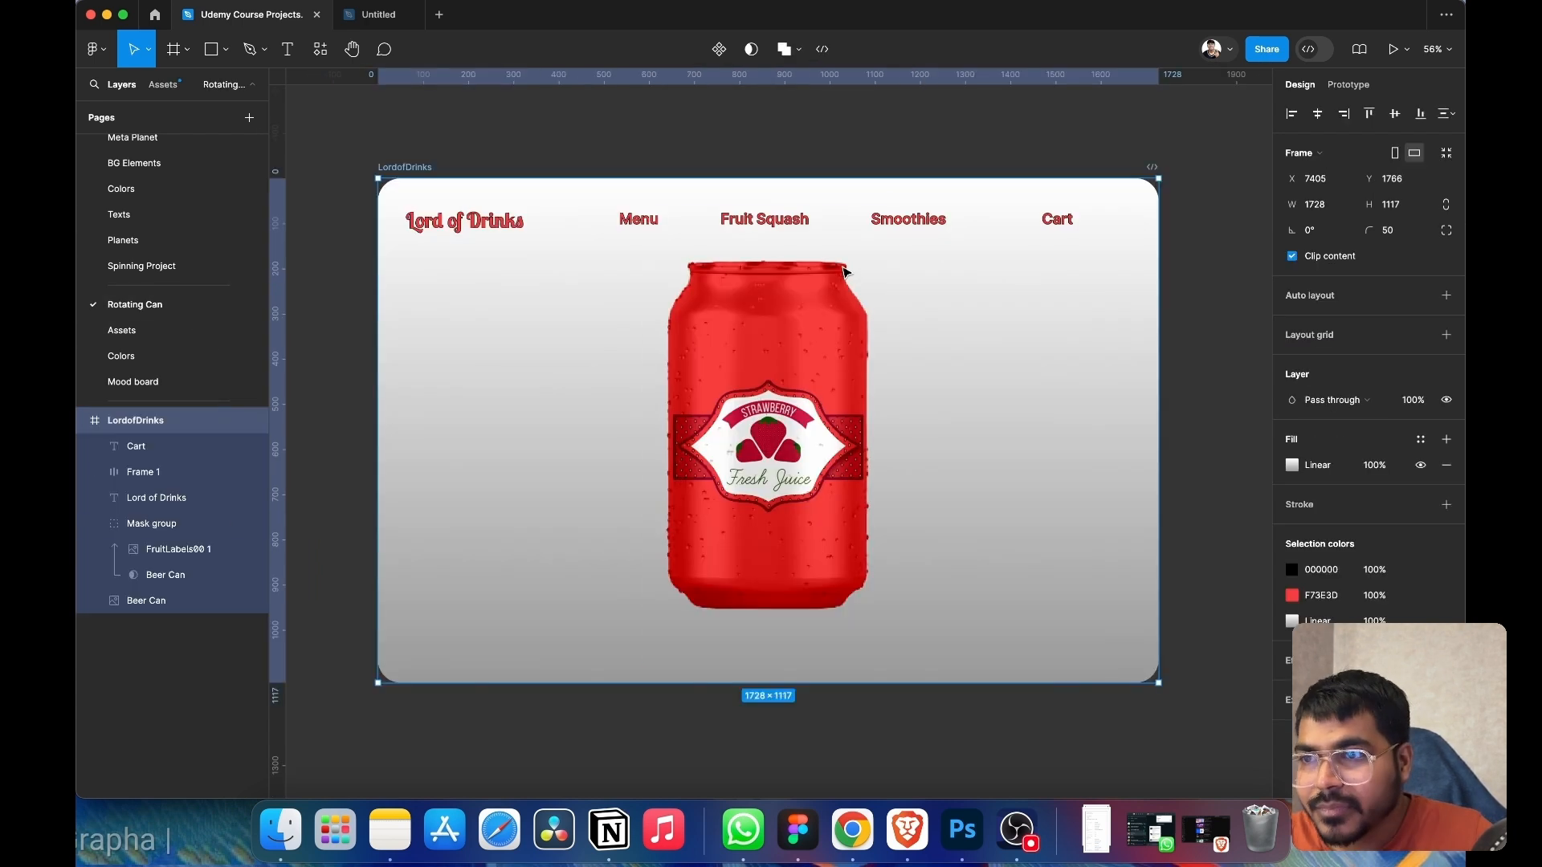
key(cmd+v)
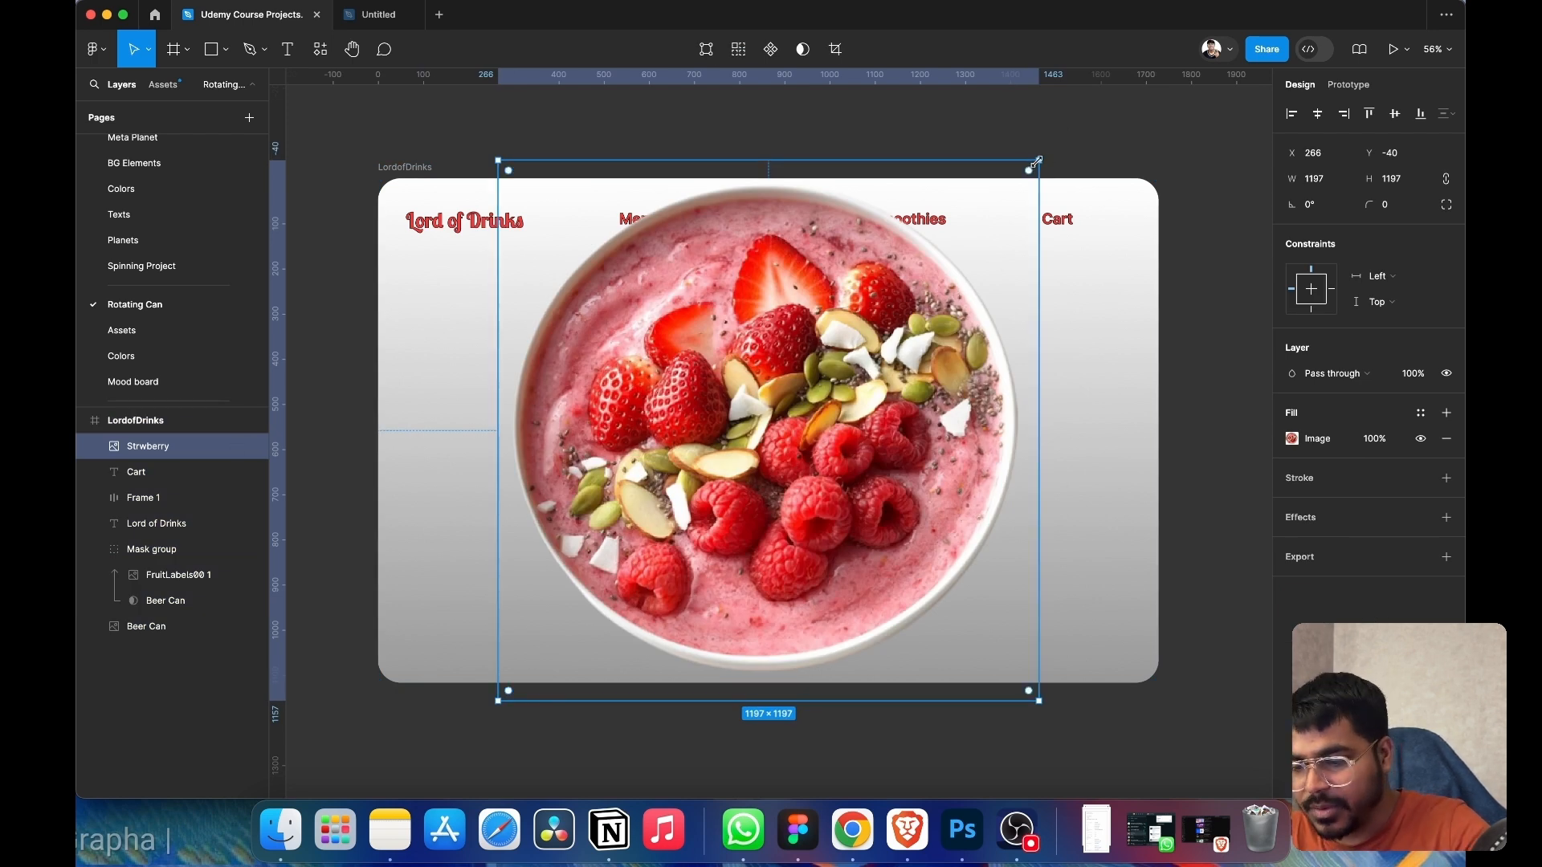
- Scale the strawberry bowl to about 706 × 706 and place it half outside the frame's left edge, beside the can
key(k)
drag(1036, 161, 737, 384)
drag(673, 509, 406, 394)
click(859, 424)
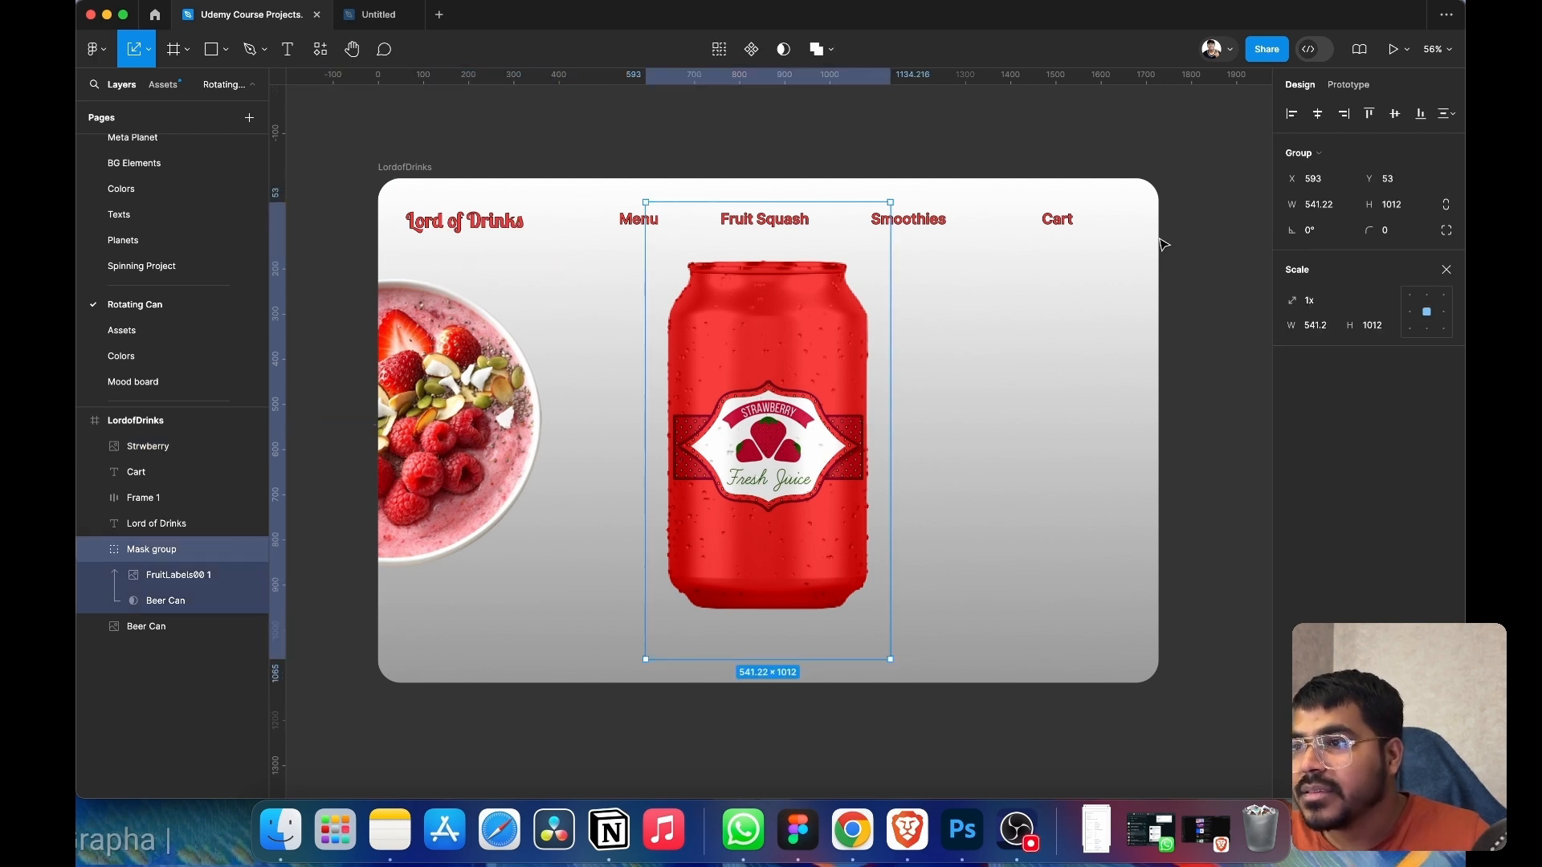
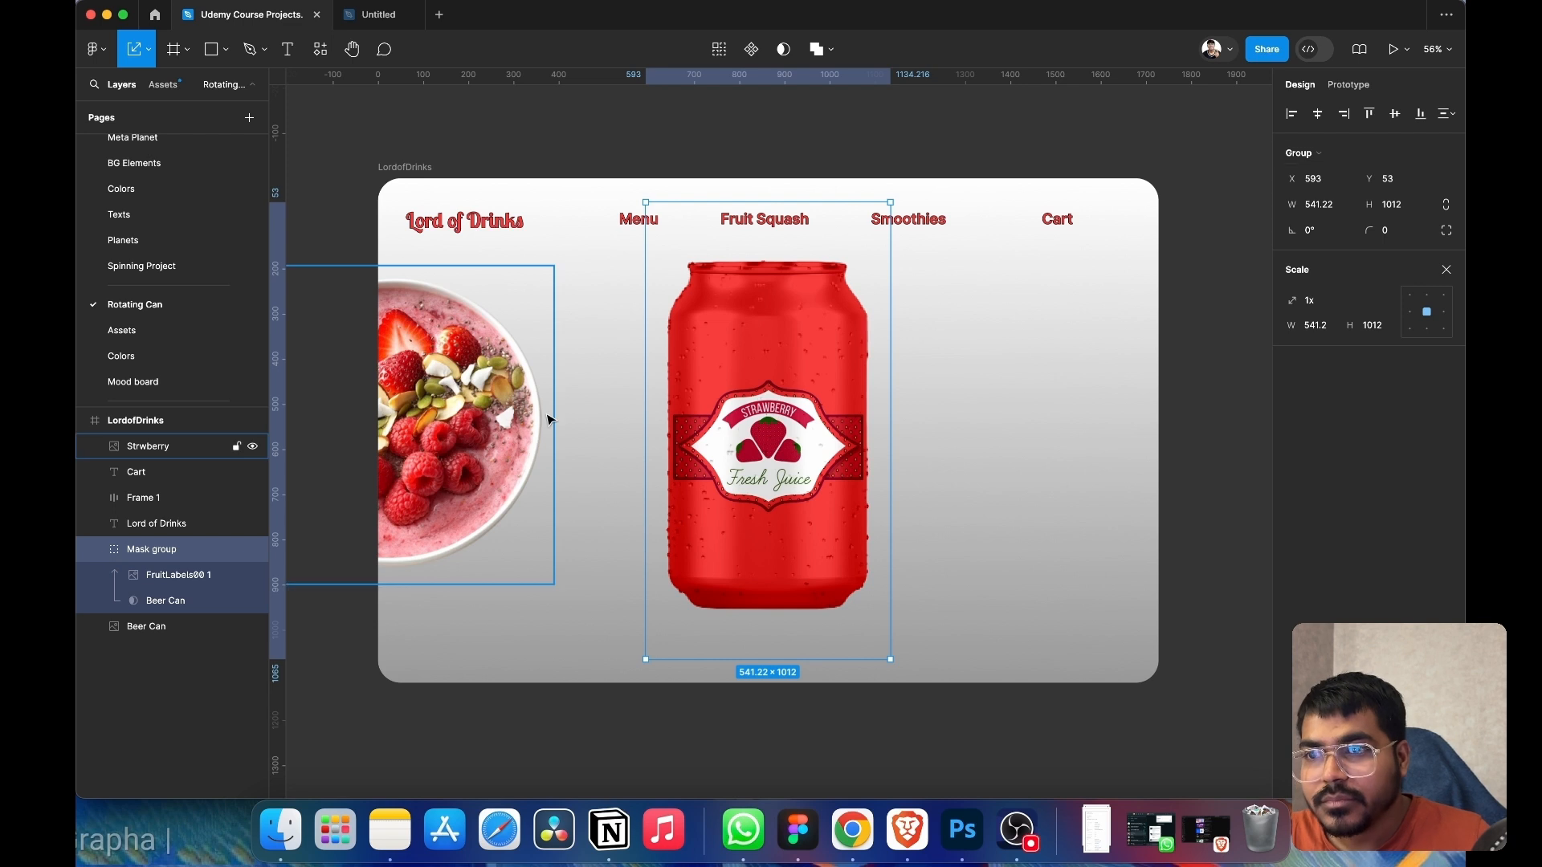
drag(454, 427, 1140, 422)
key(super+z)
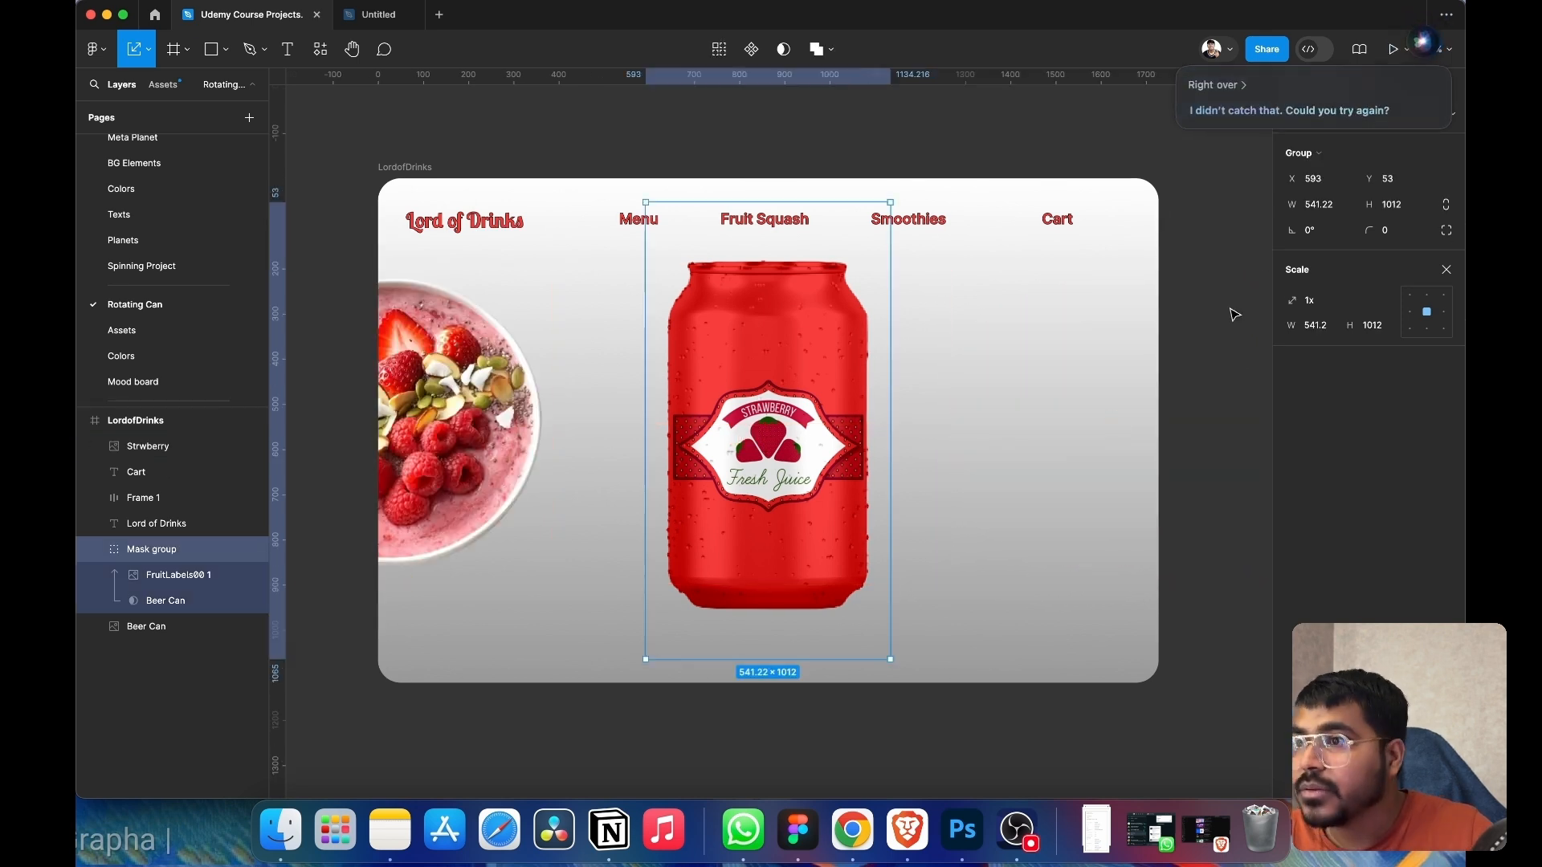
click(1234, 301)
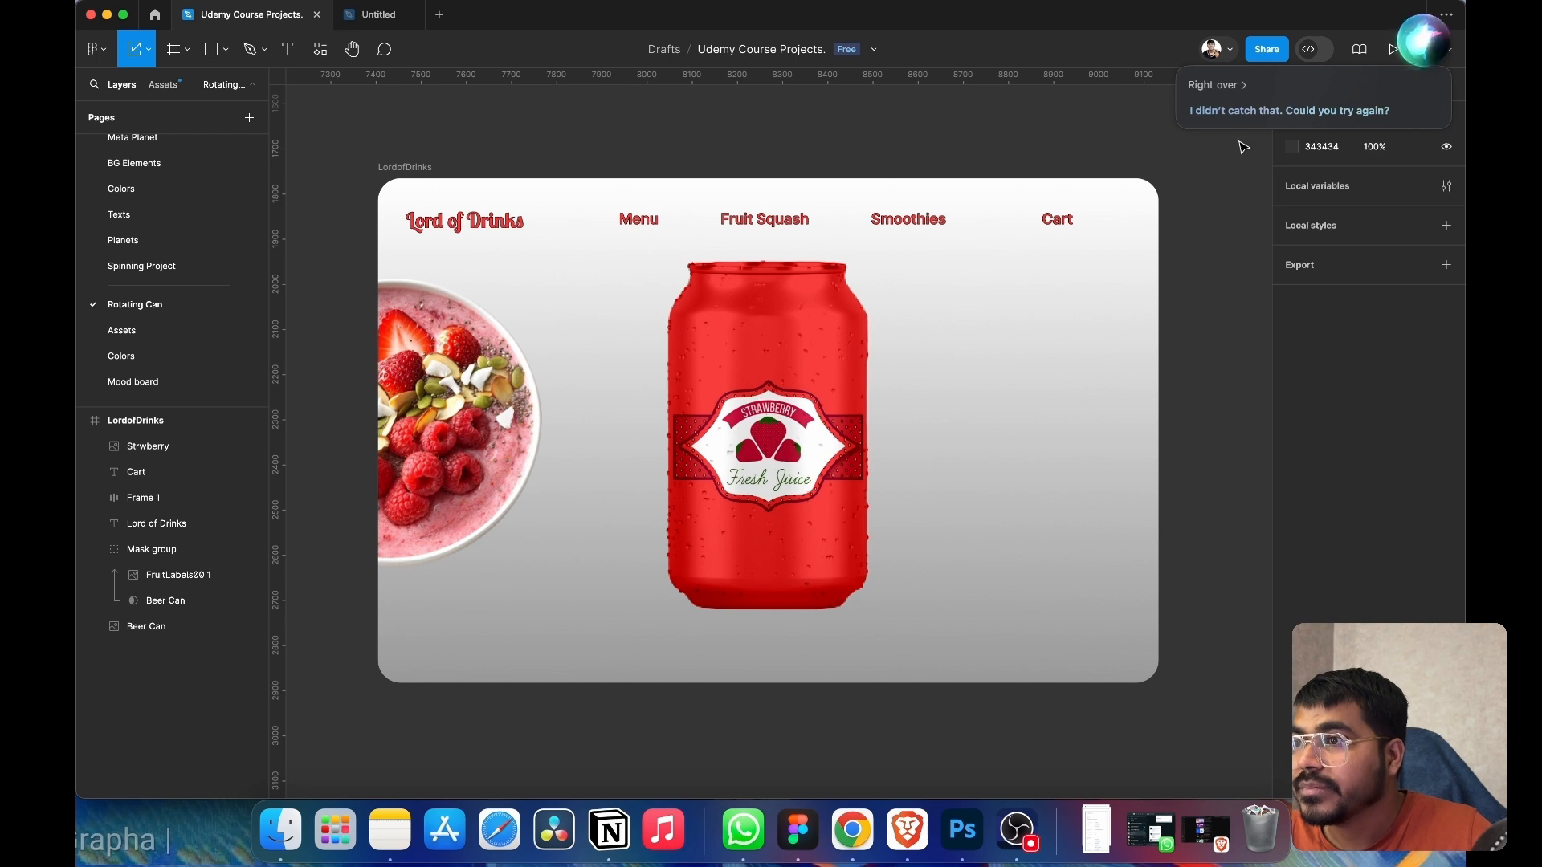
click(1179, 70)
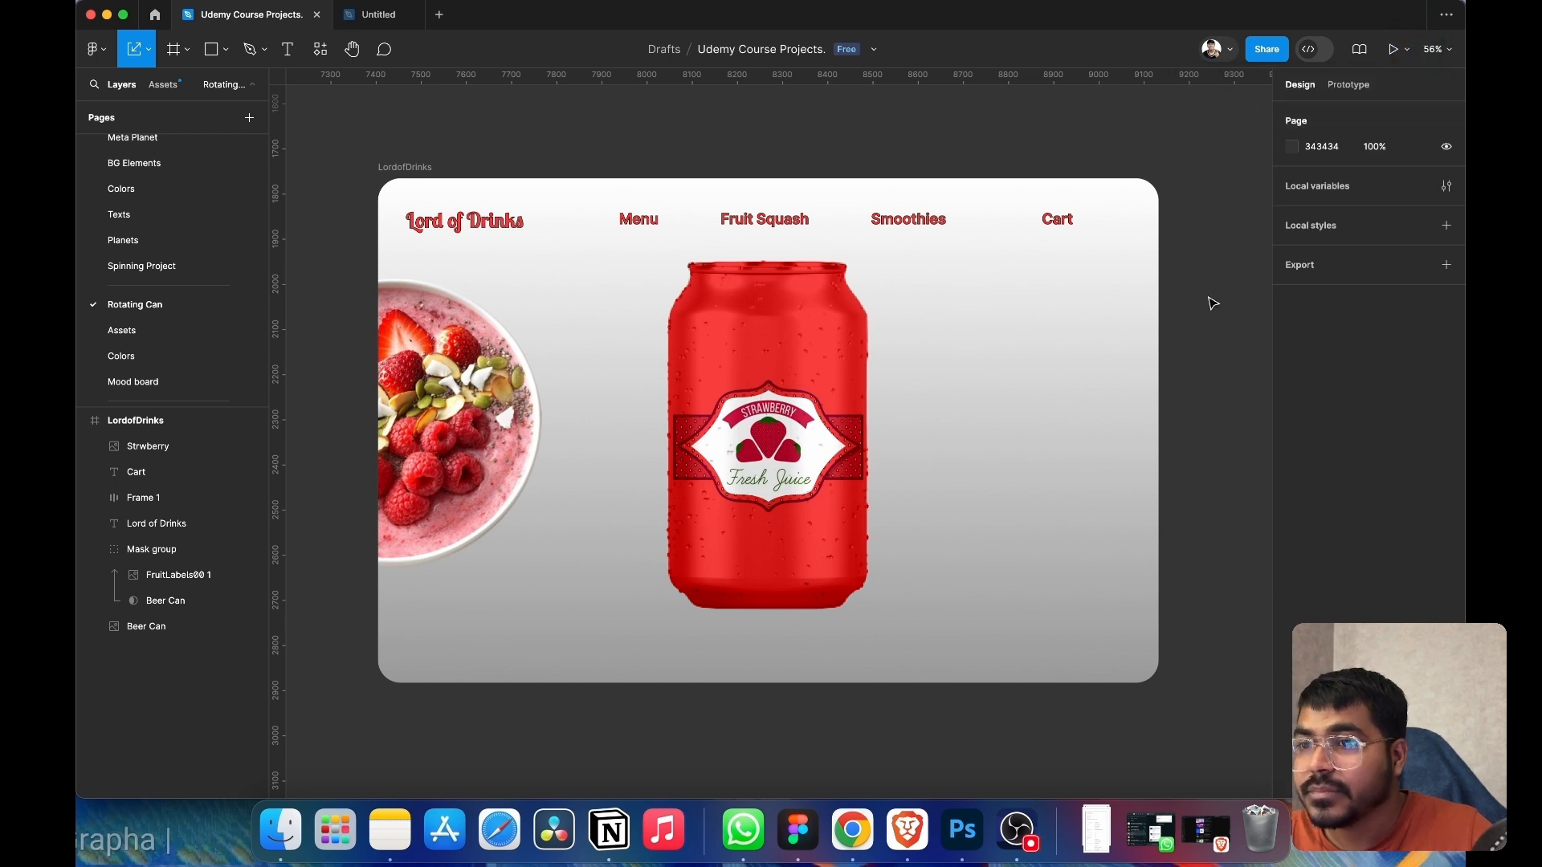
- Duplicate the strawberry bowl to the frame's right edge, level with the original and half outside the frame
drag(419, 468, 1160, 426)
scroll(1017, 457, left, 3)
drag(1155, 414, 1166, 414)
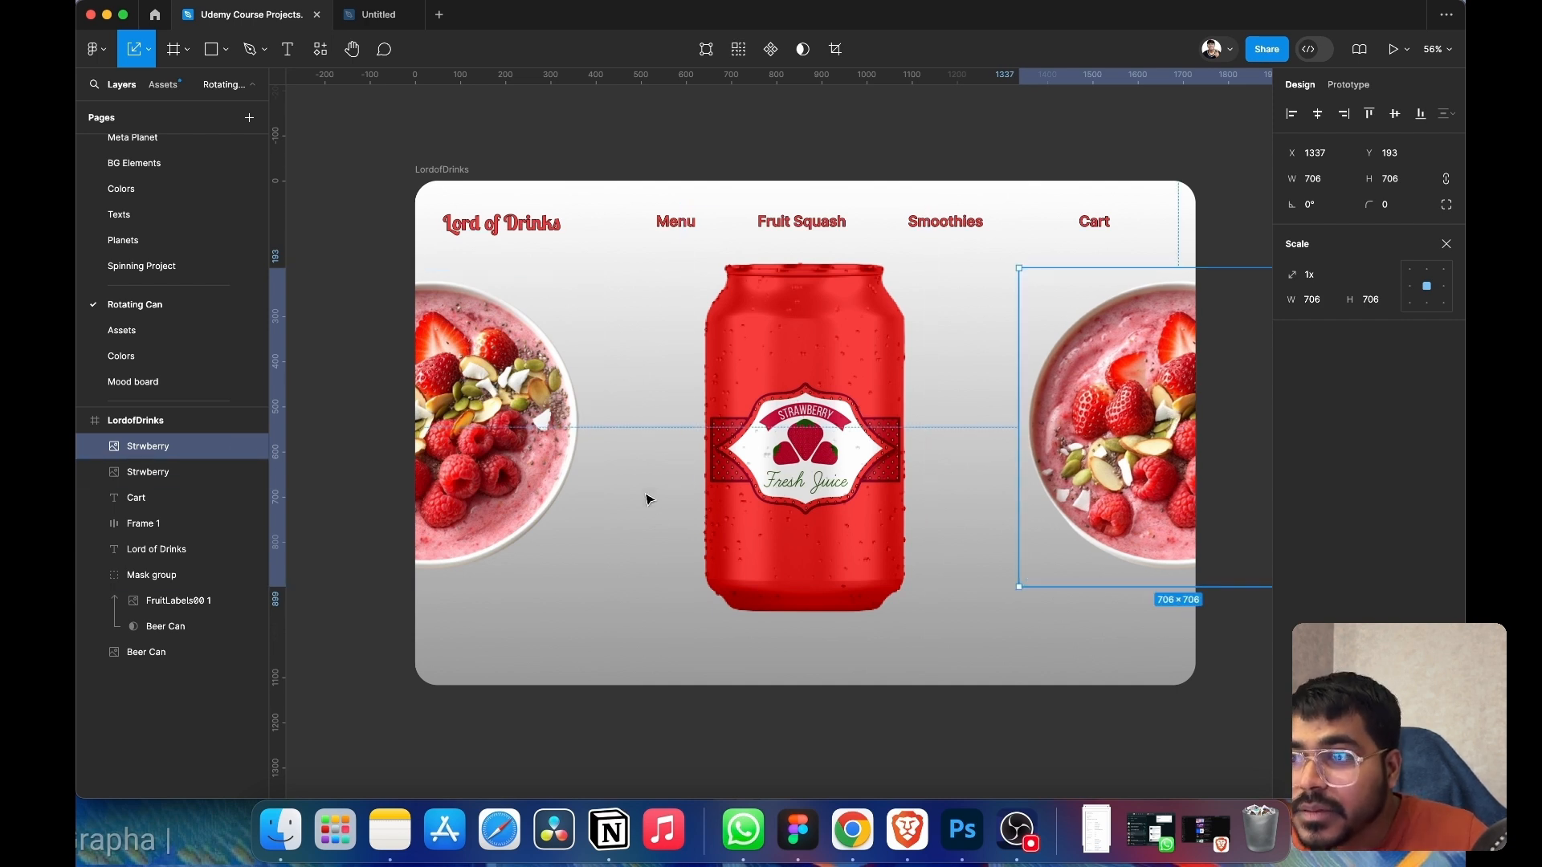
scroll(626, 546, down, 3)
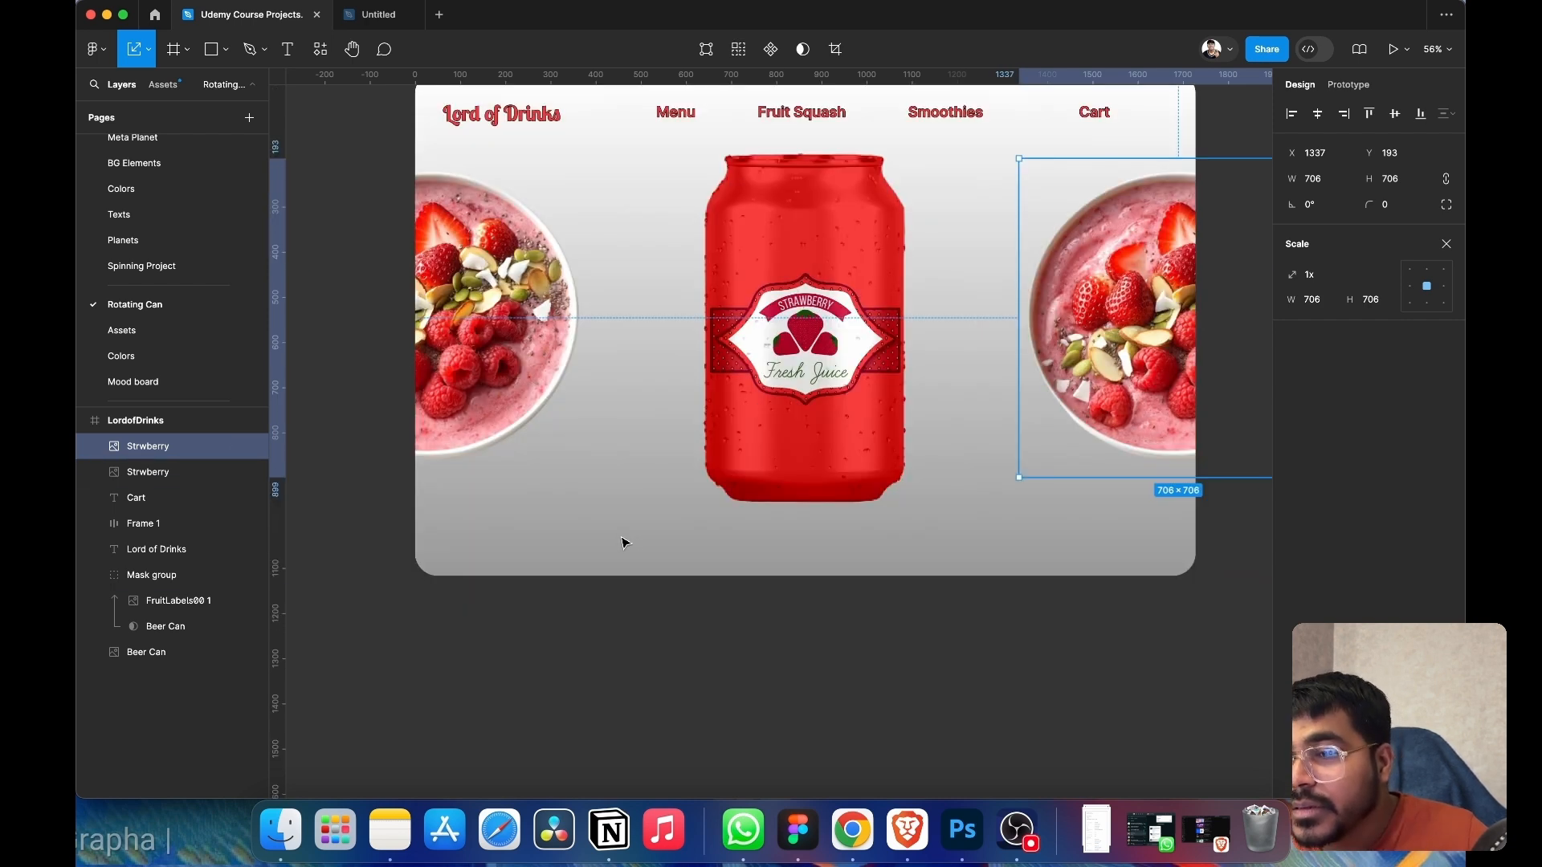
click(1050, 527)
drag(1117, 287, 1121, 287)
click(764, 393)
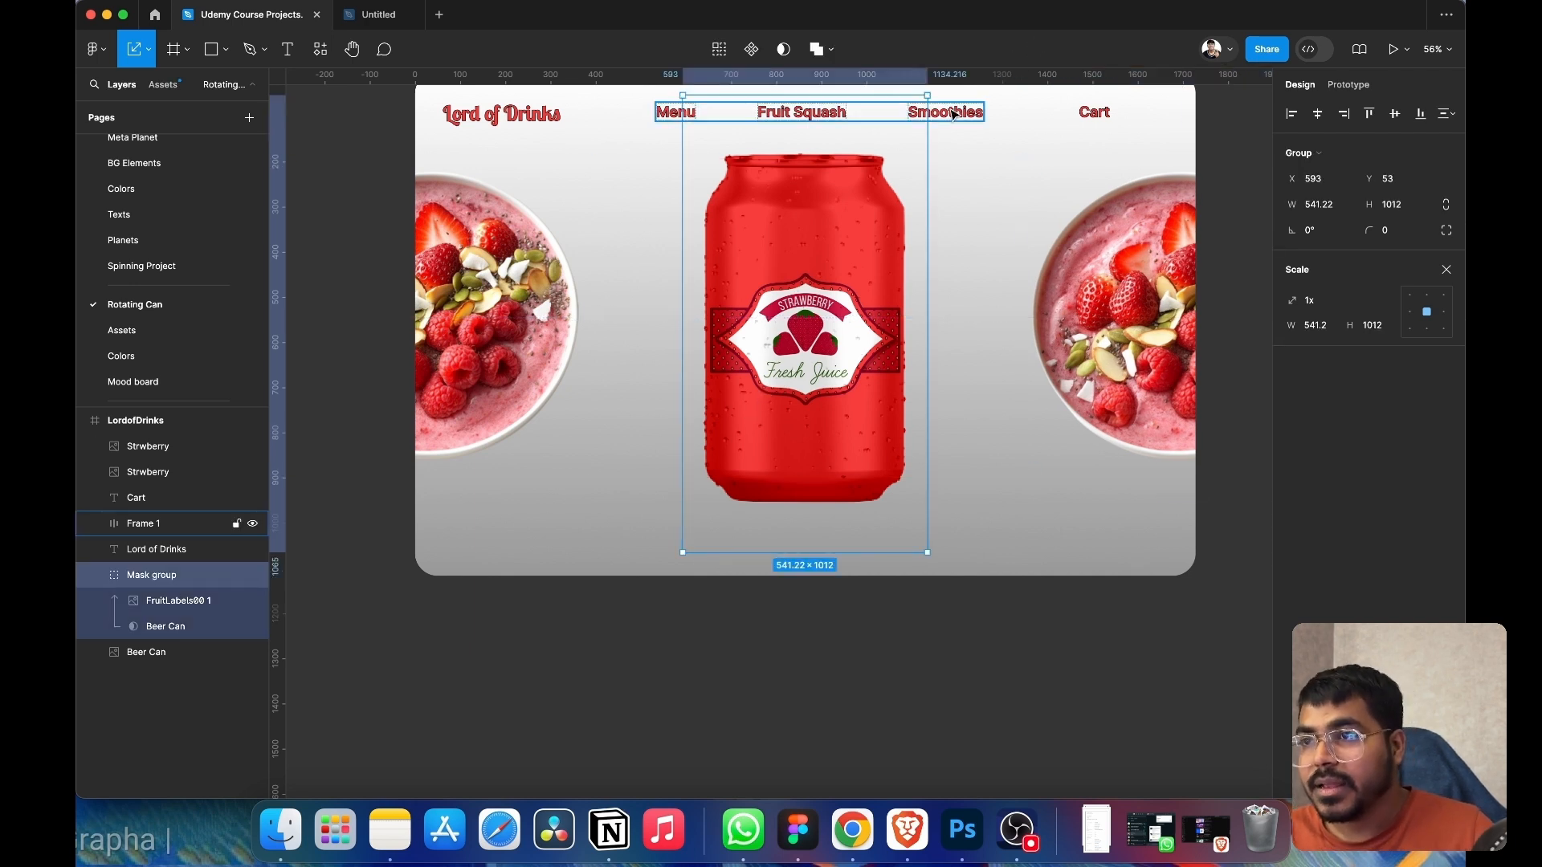
drag(923, 93, 881, 139)
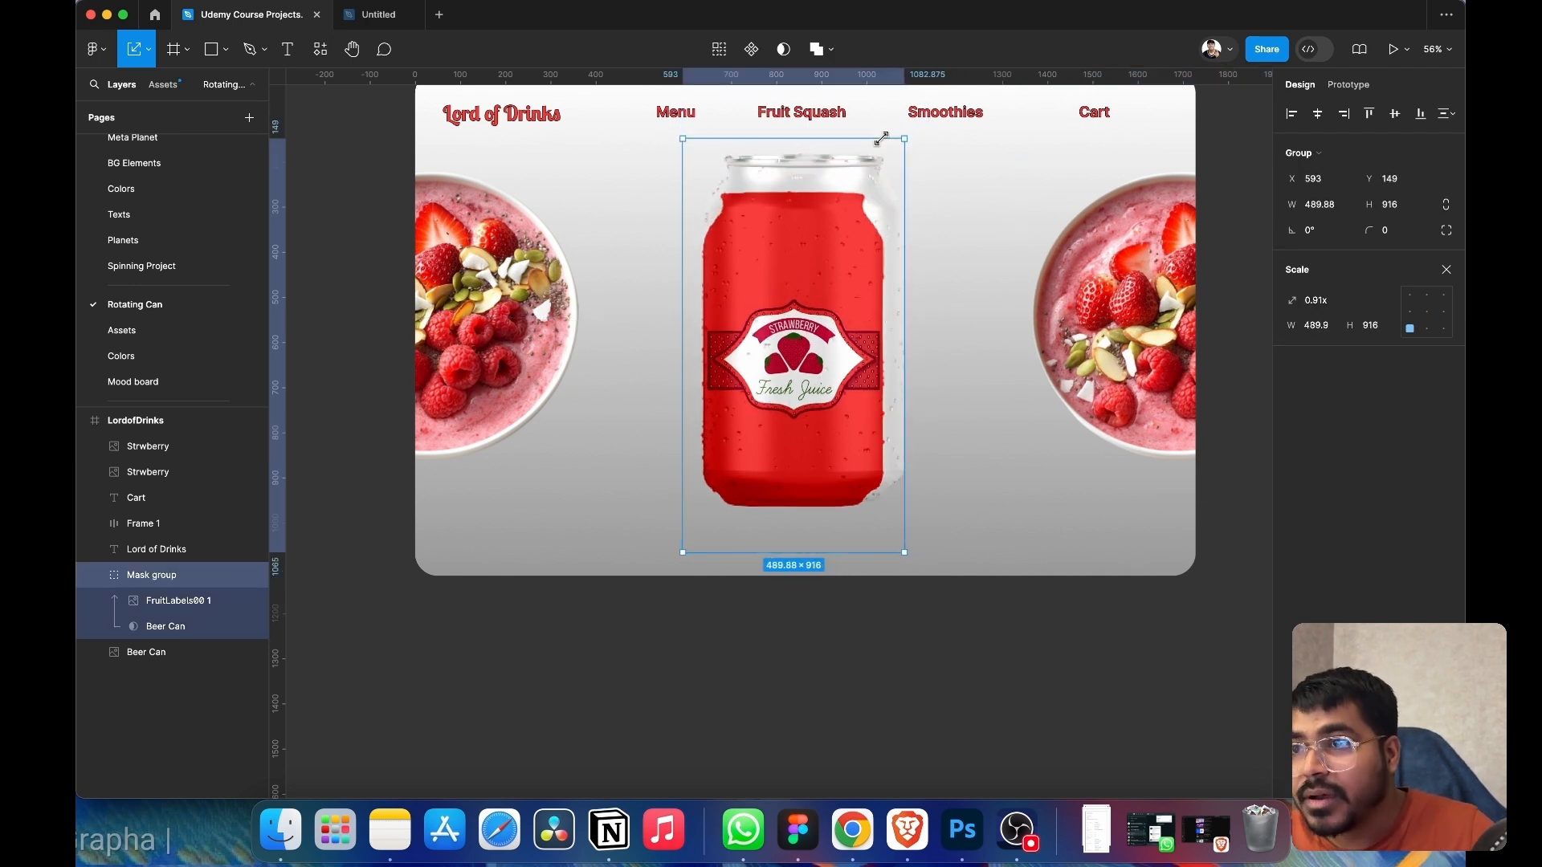
key(super+z)
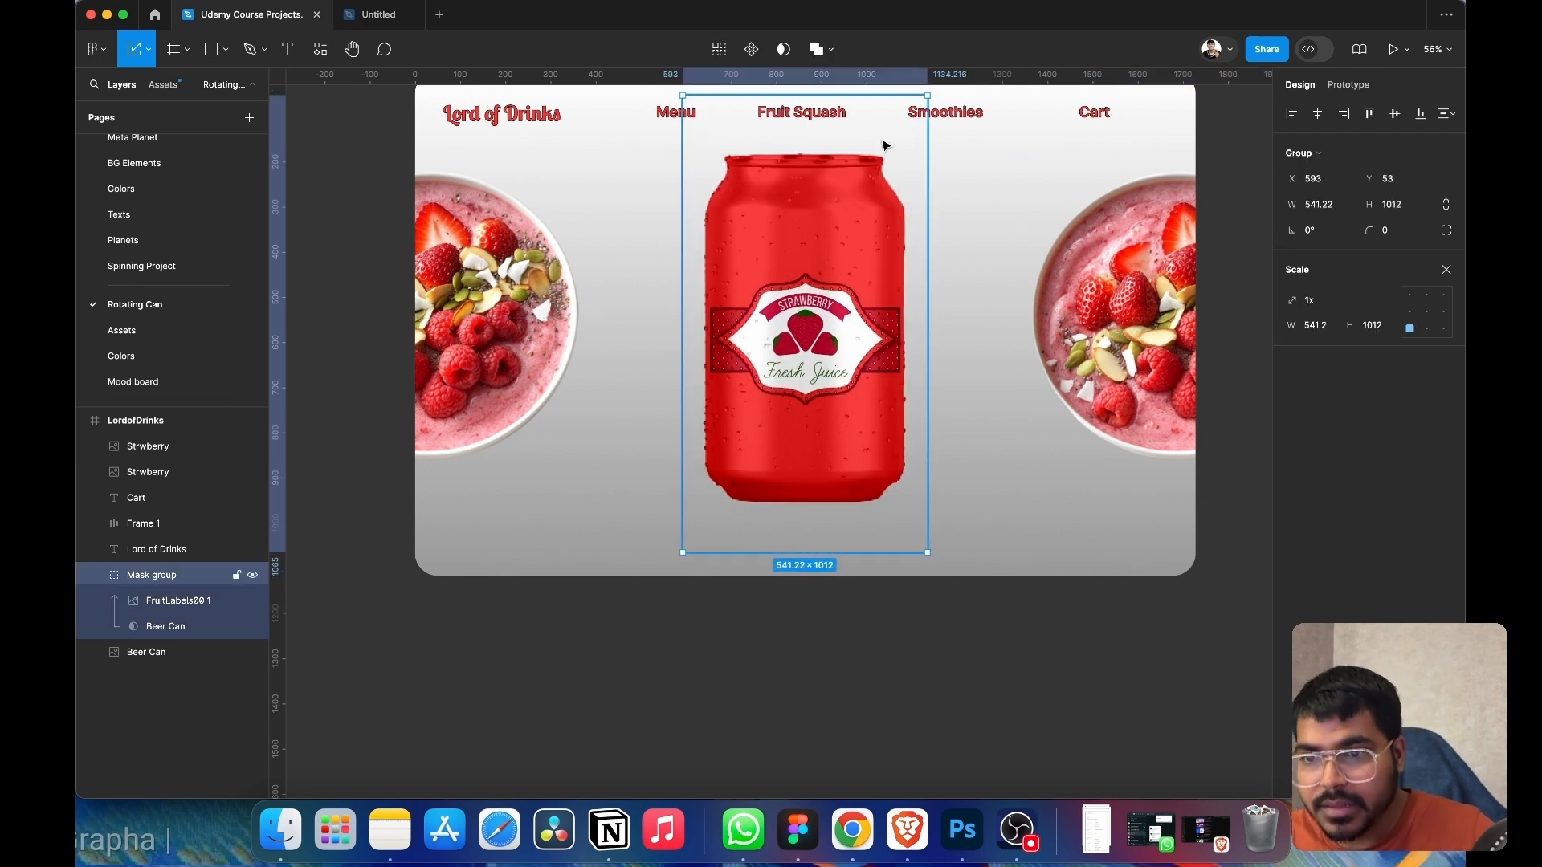
click(93, 575)
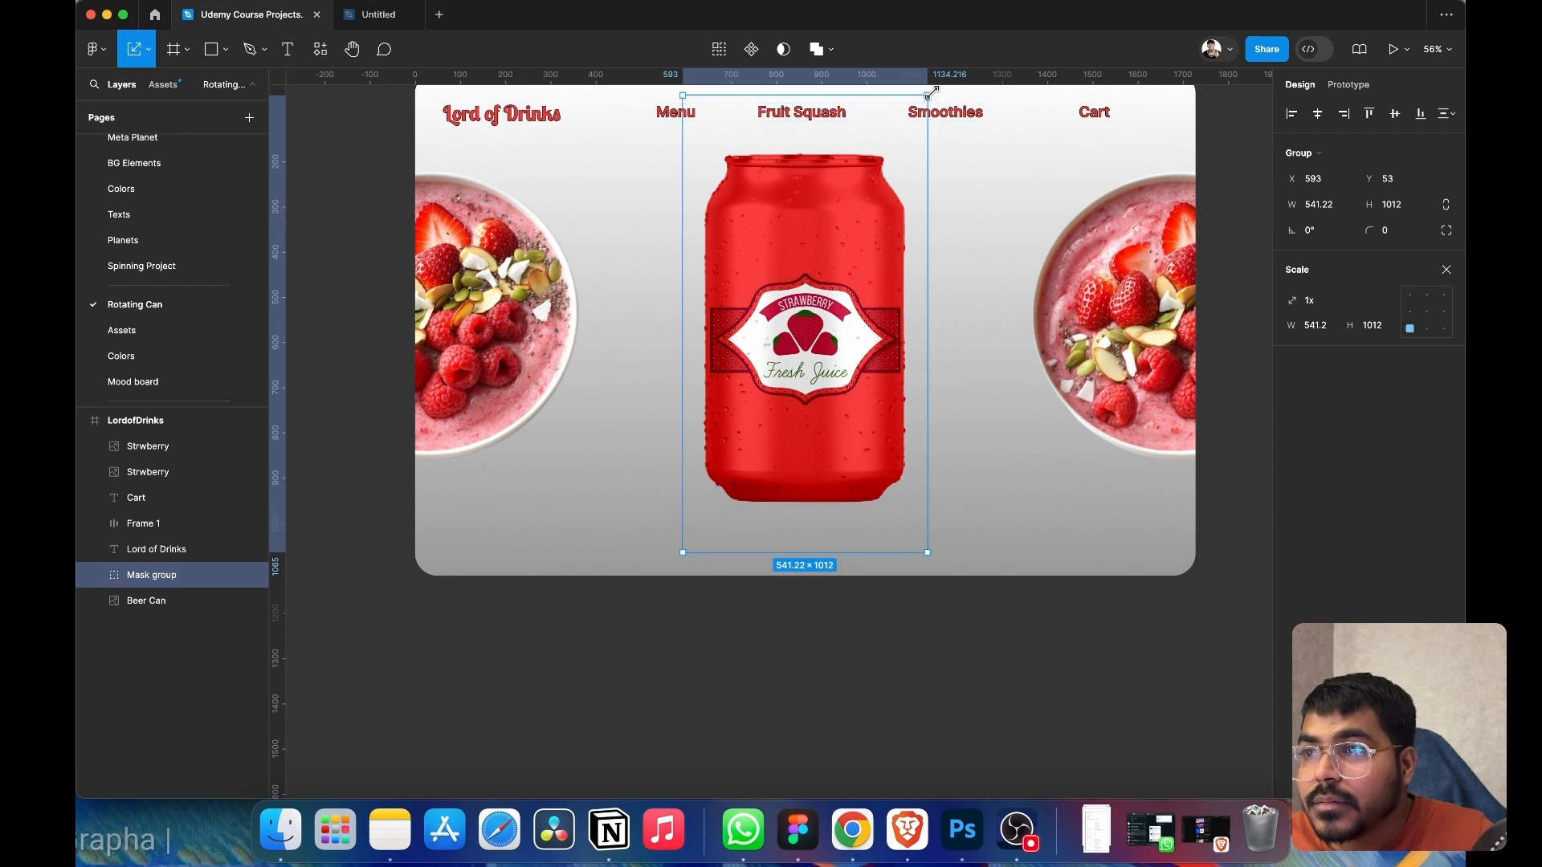
drag(930, 91, 854, 183)
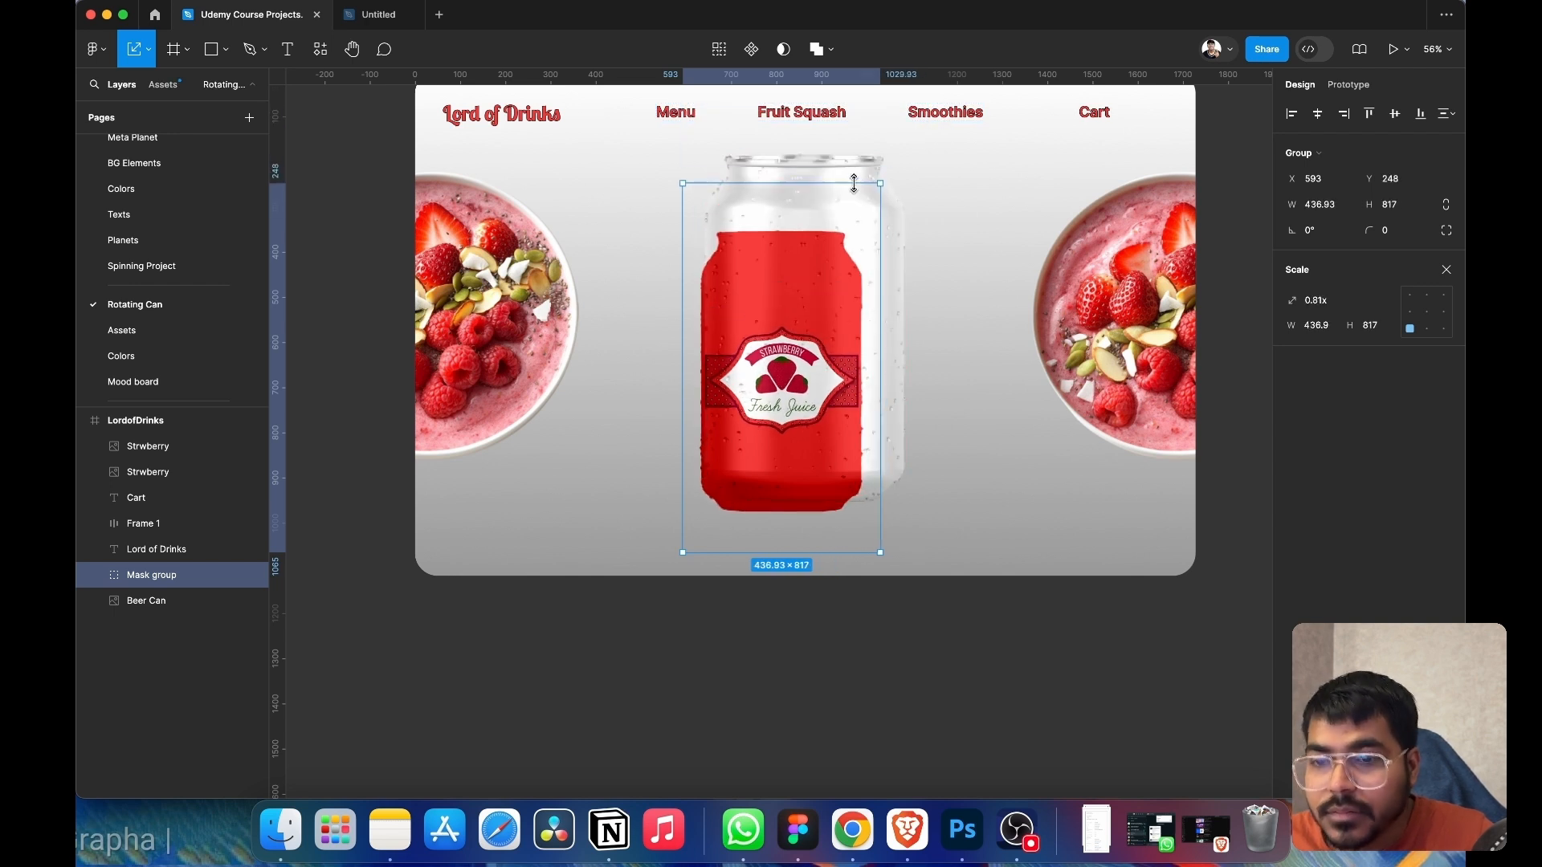
key(super+z)
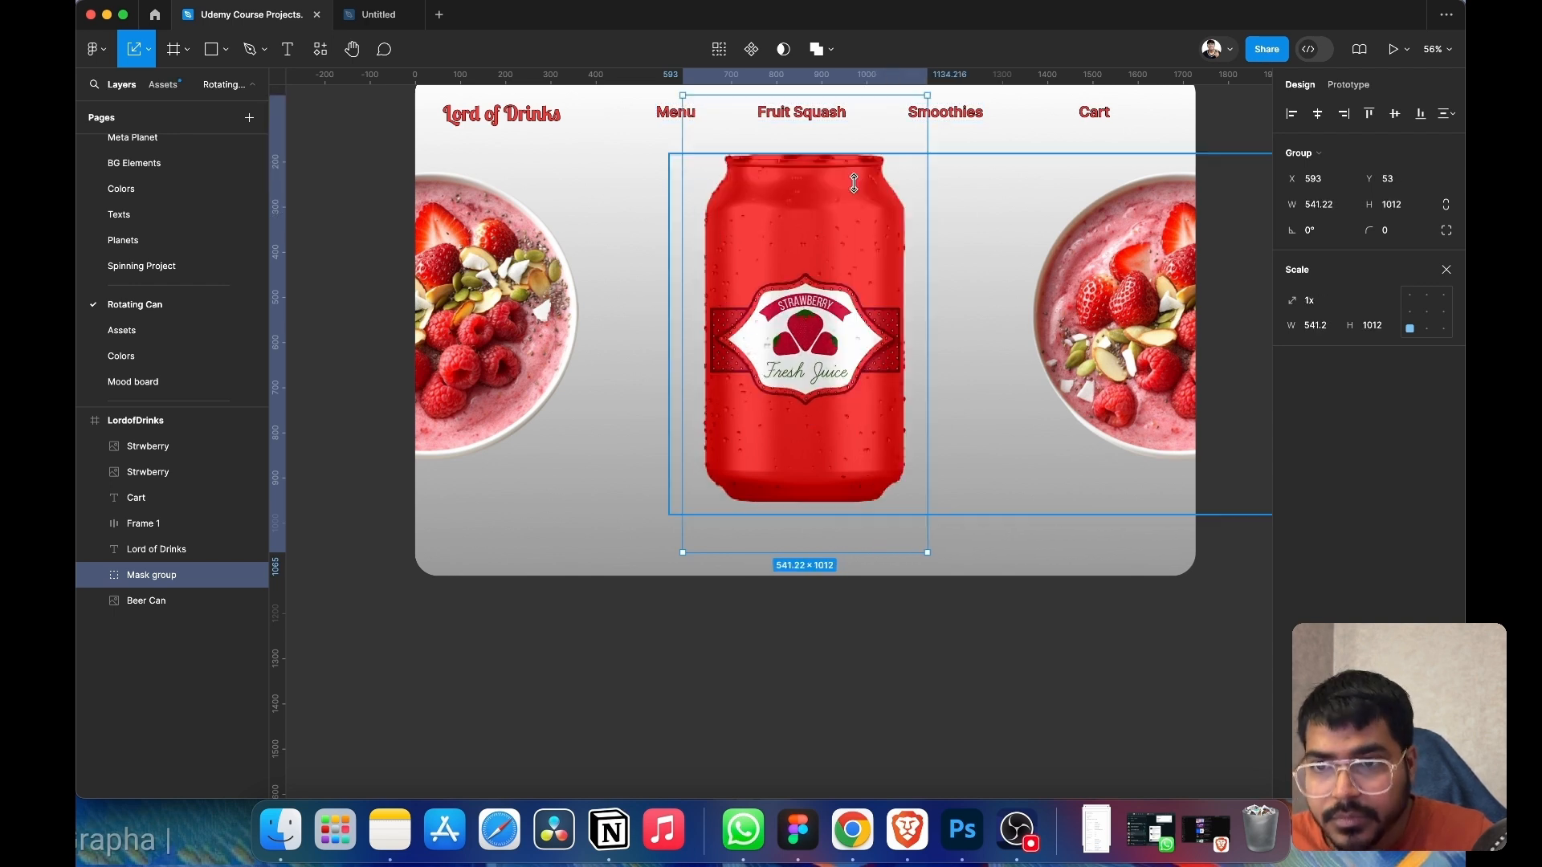
- Wrap the can's Mask group and the Beer Can image together in a new frame
click(164, 523)
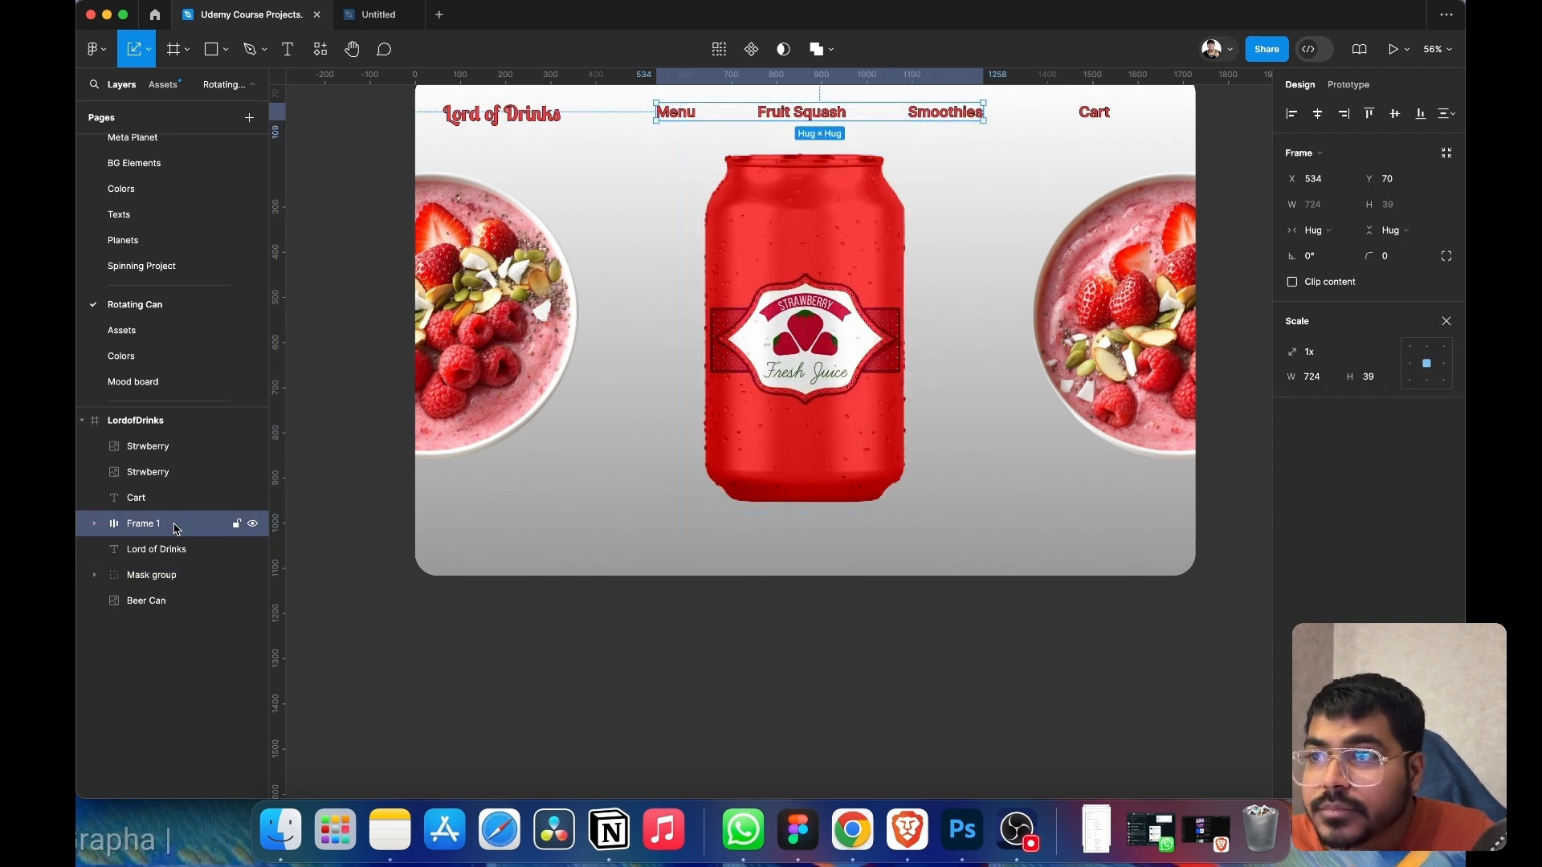
click(165, 573)
click(167, 551)
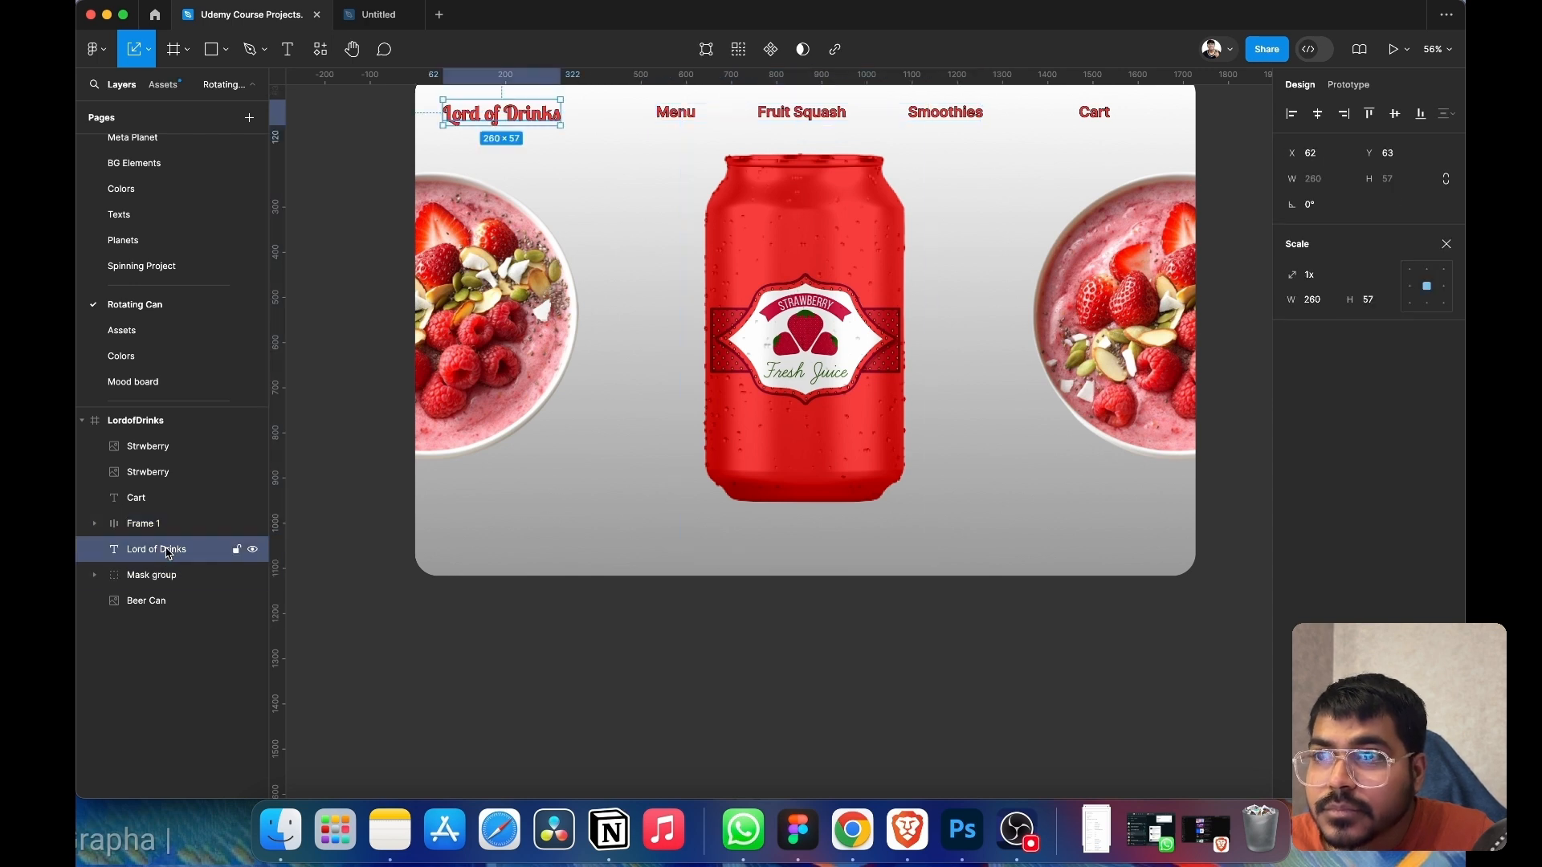
click(135, 577)
shift+click(146, 604)
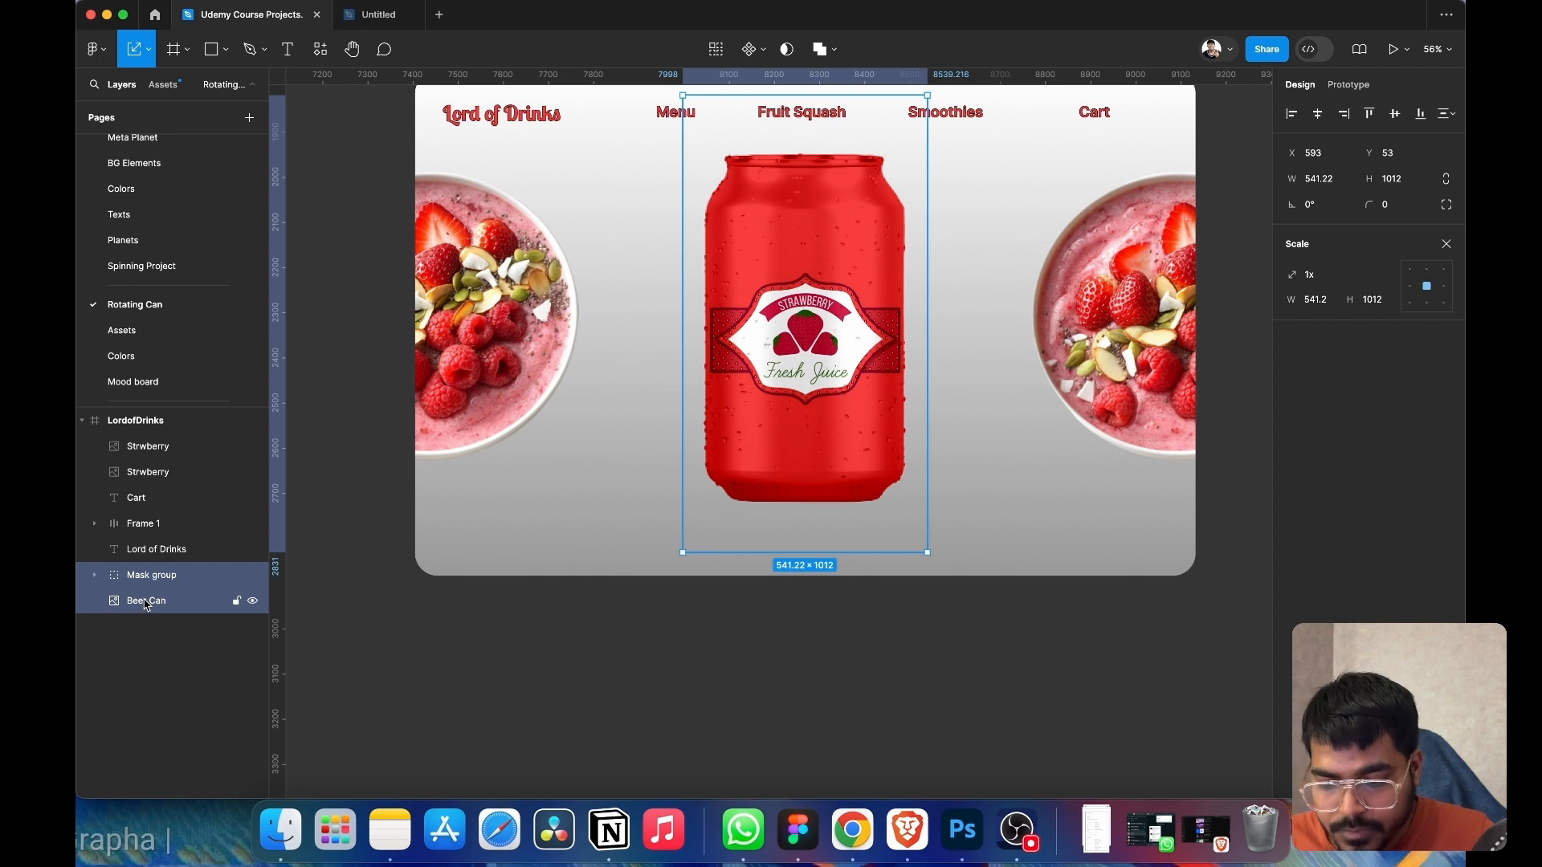
key(super+alt+g)
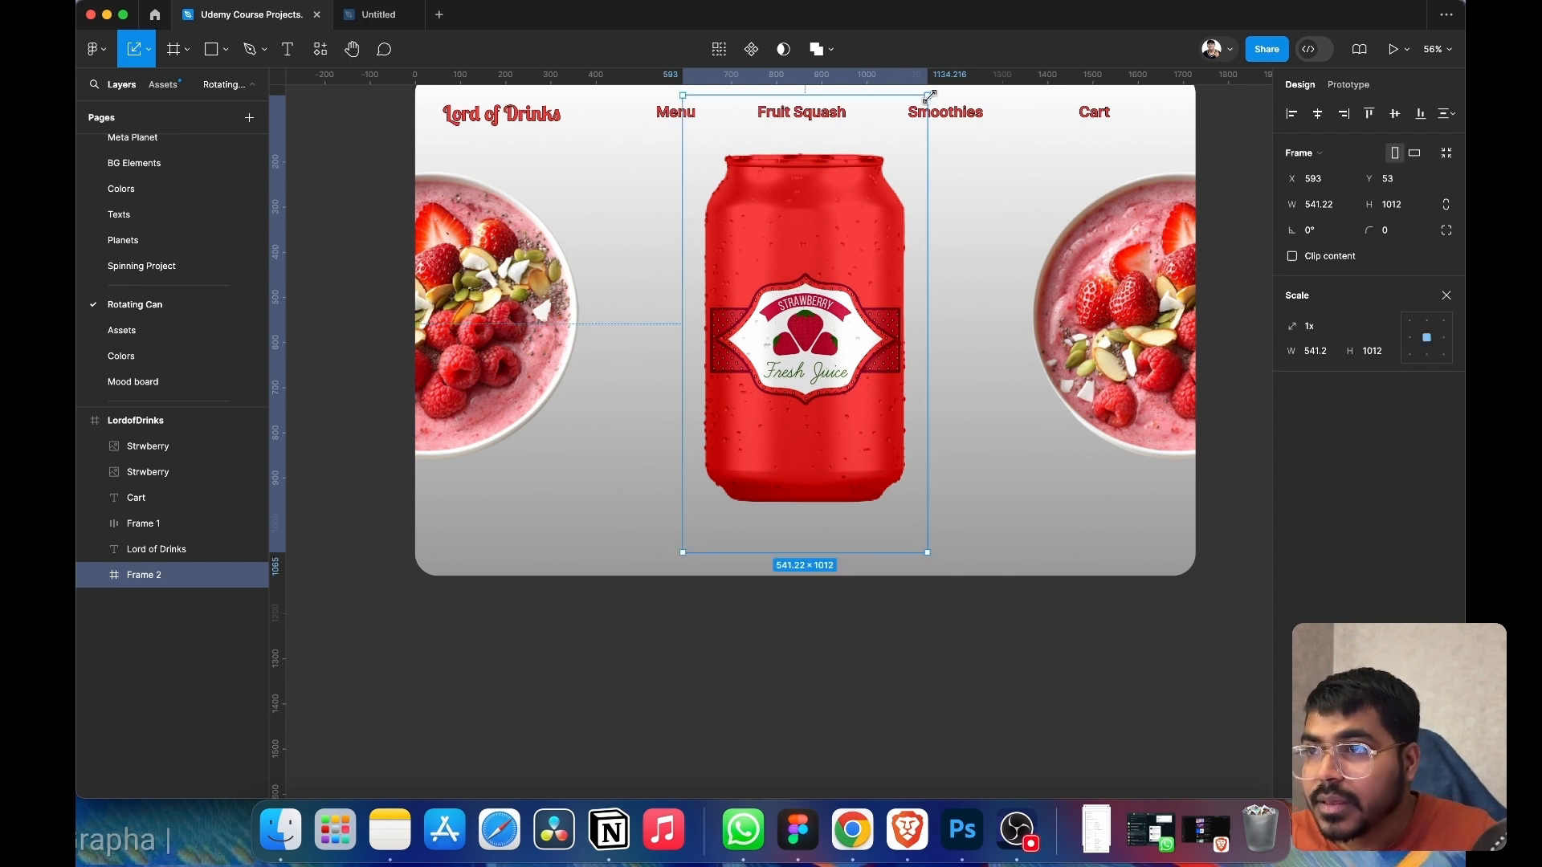
- Scale the framed can to about 452 × 845 and centre it between the two strawberry bowls at about X 638, Y 123
drag(929, 95, 887, 170)
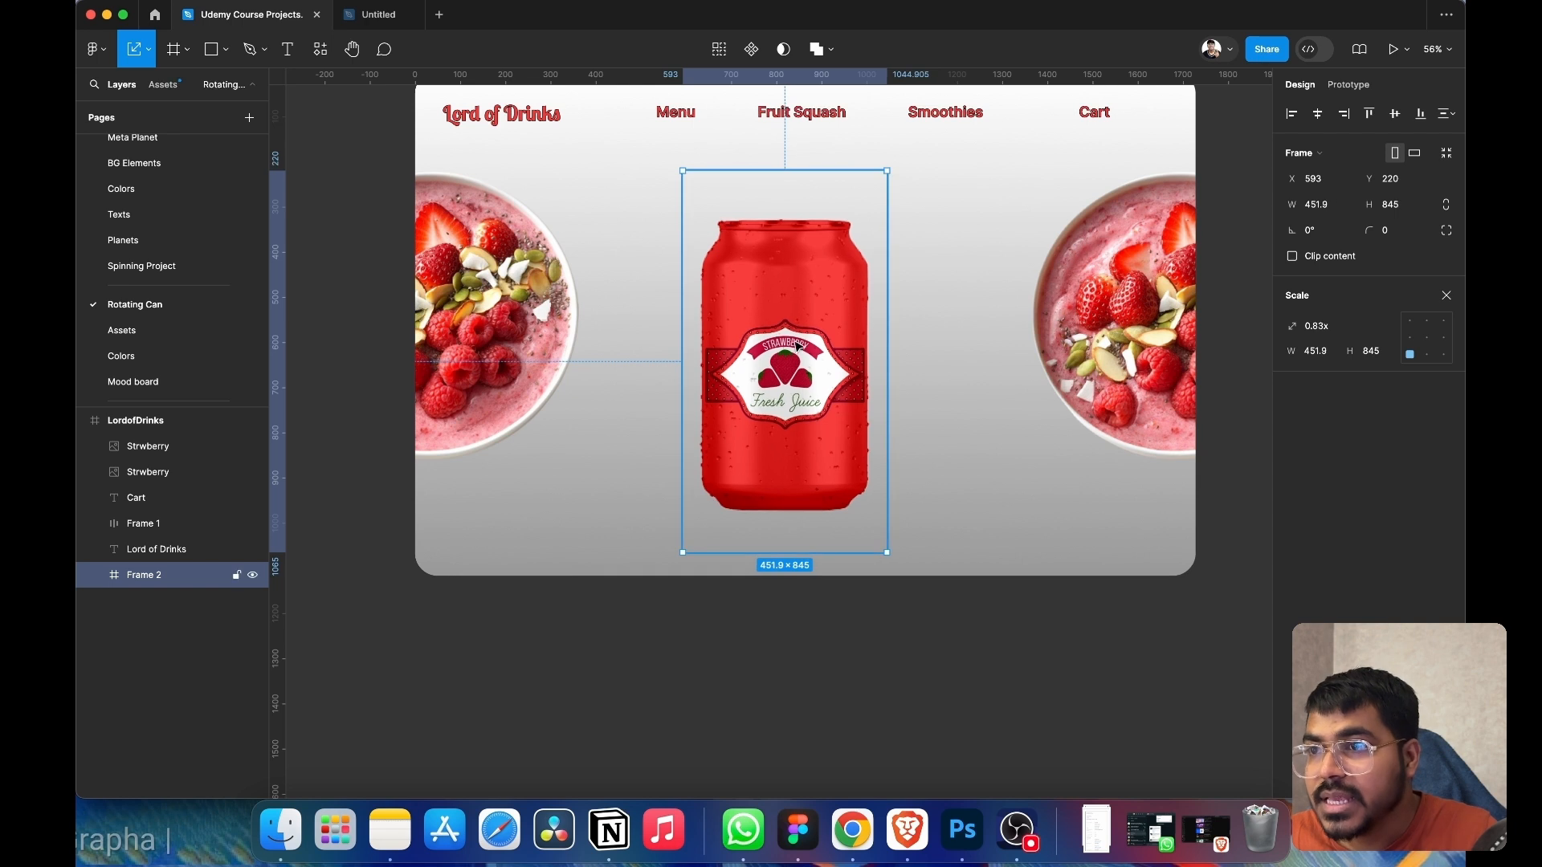
drag(798, 344, 819, 306)
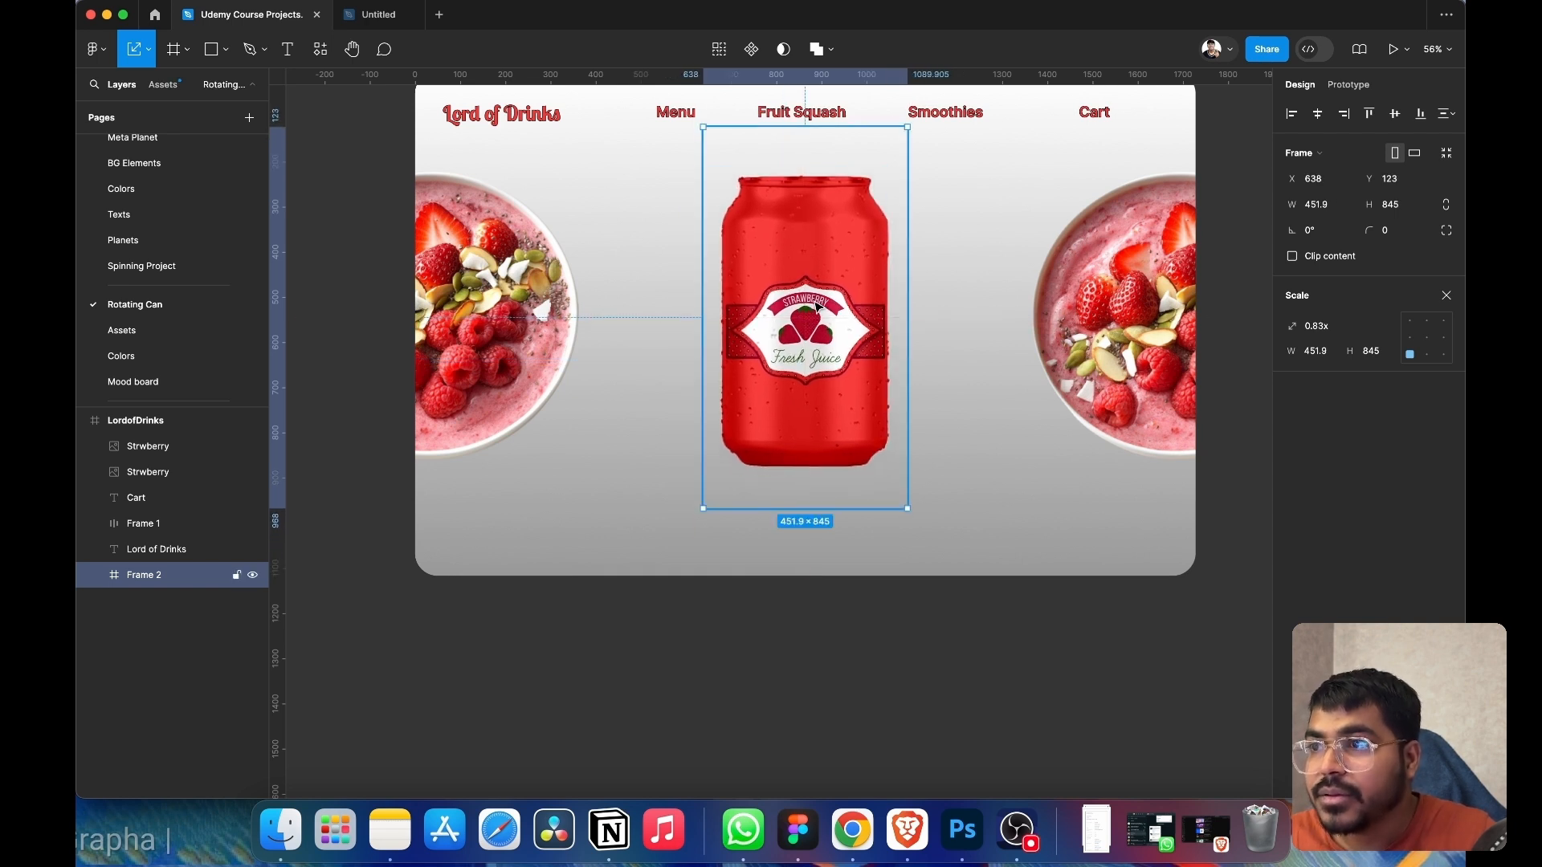
click(983, 449)
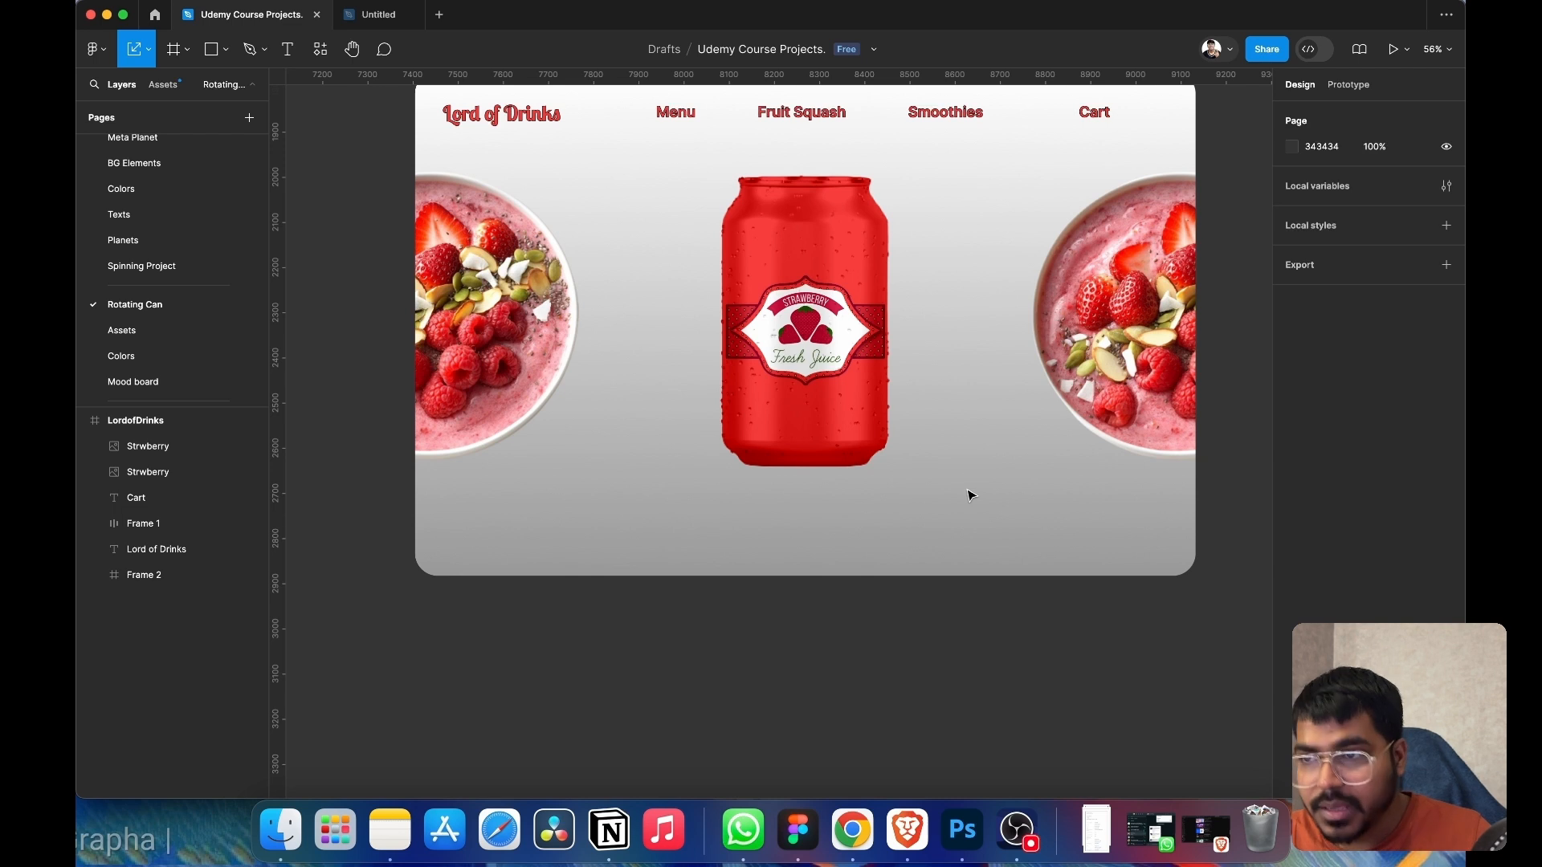
- Draw a rectangle about 337 × 91 centred just below the can as the button background
scroll(970, 496, down, 2)
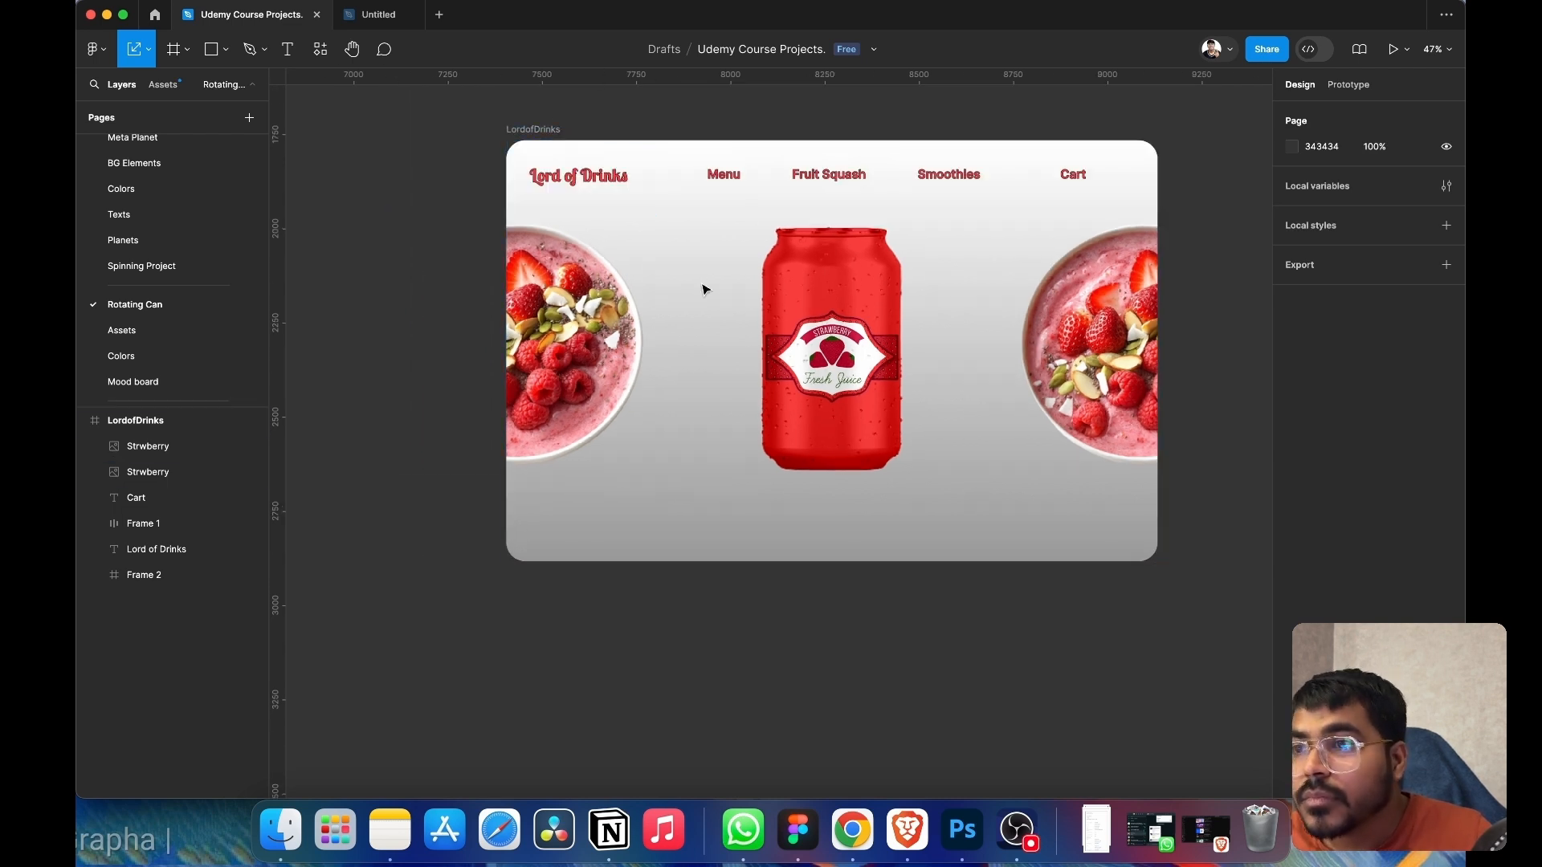
scroll(863, 420, down, 2)
scroll(869, 421, up, 3)
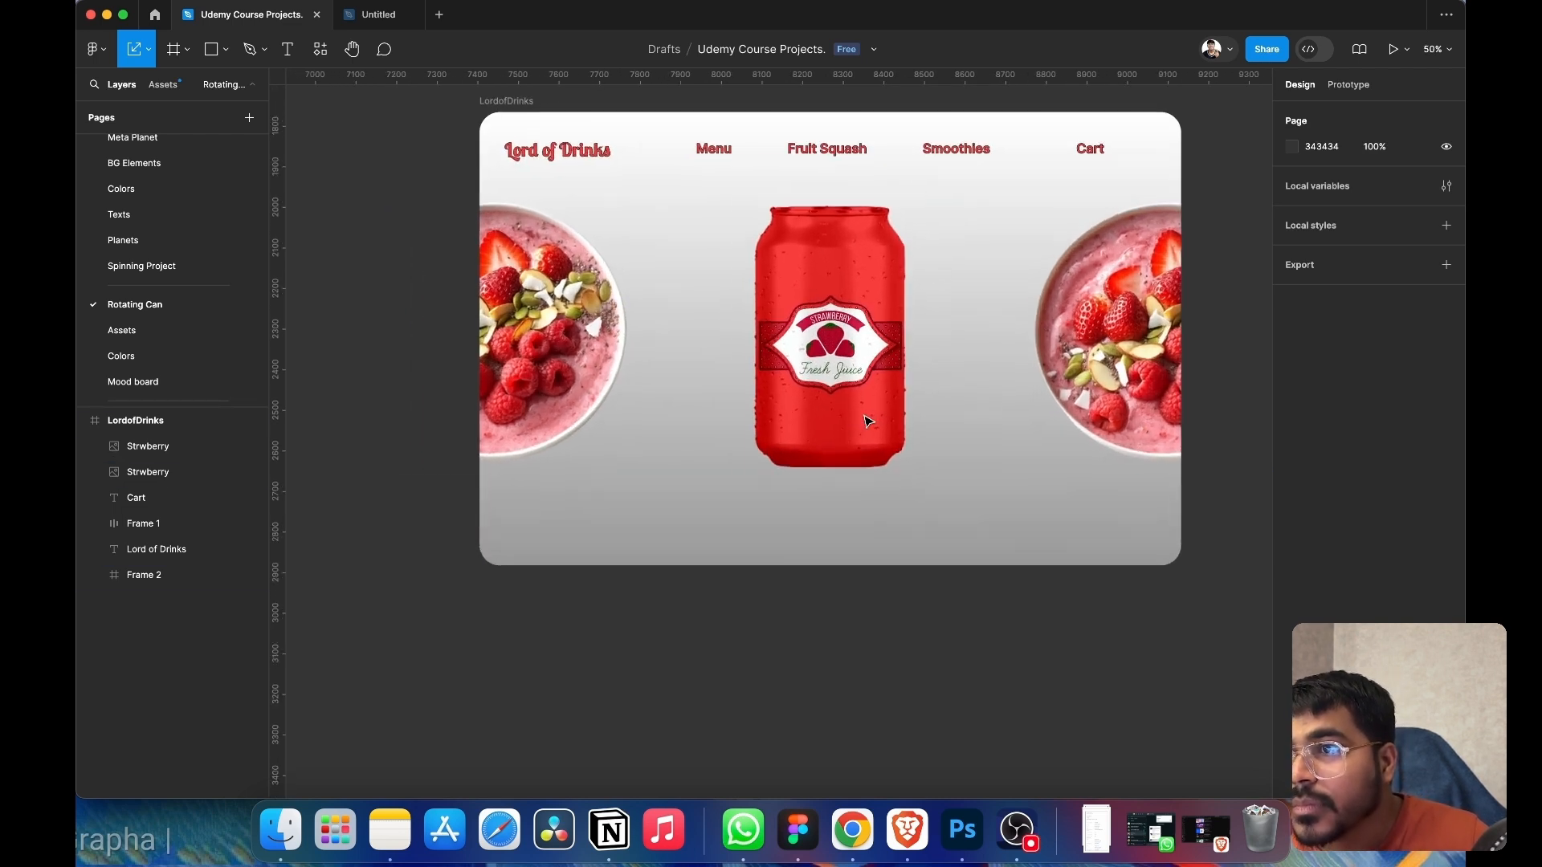
scroll(864, 420, right, 4)
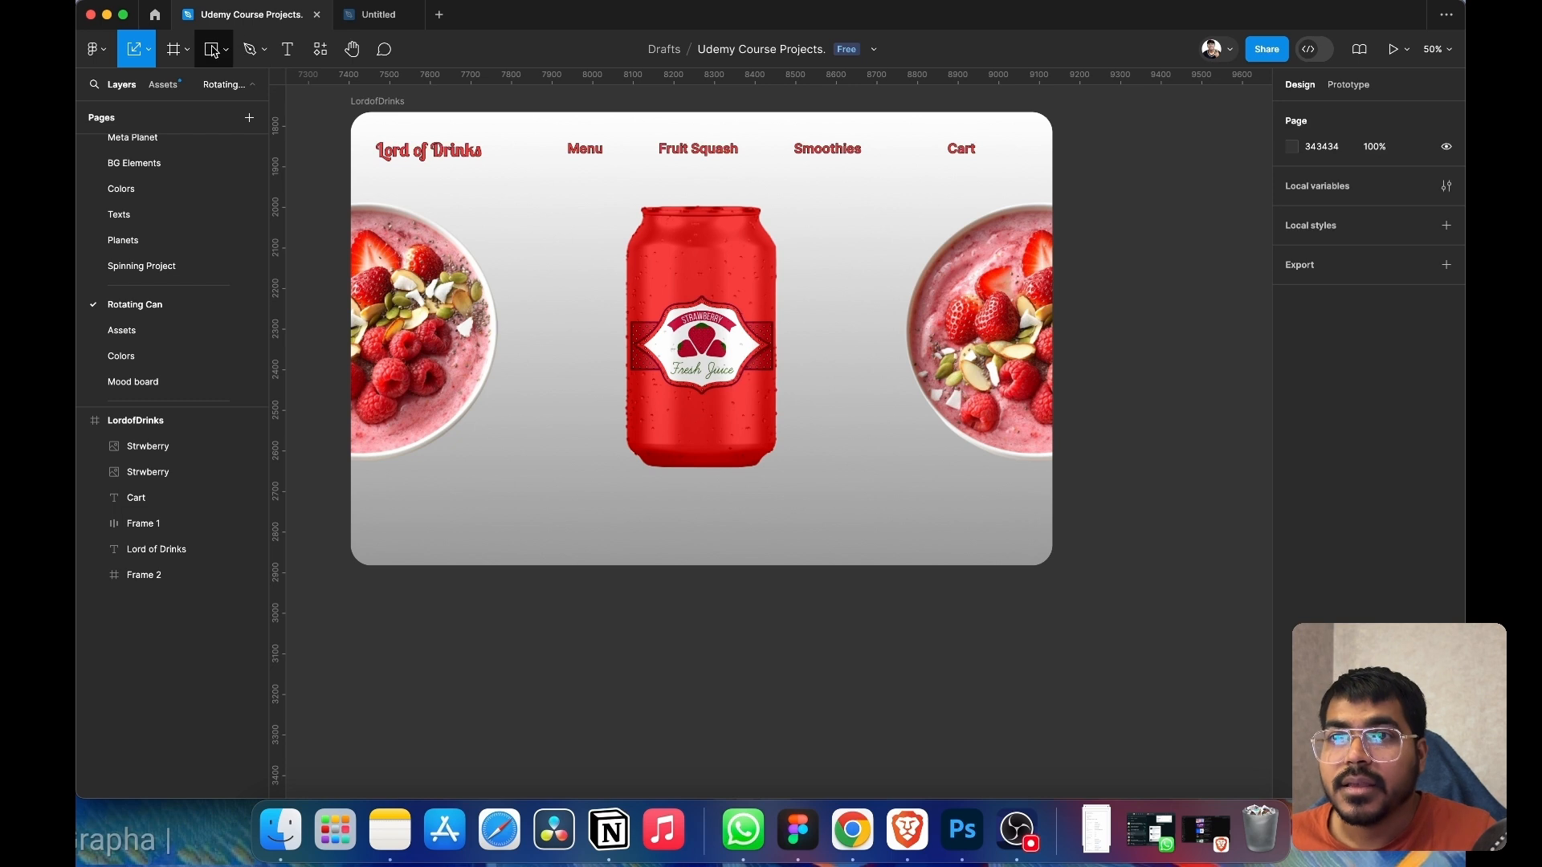
click(214, 51)
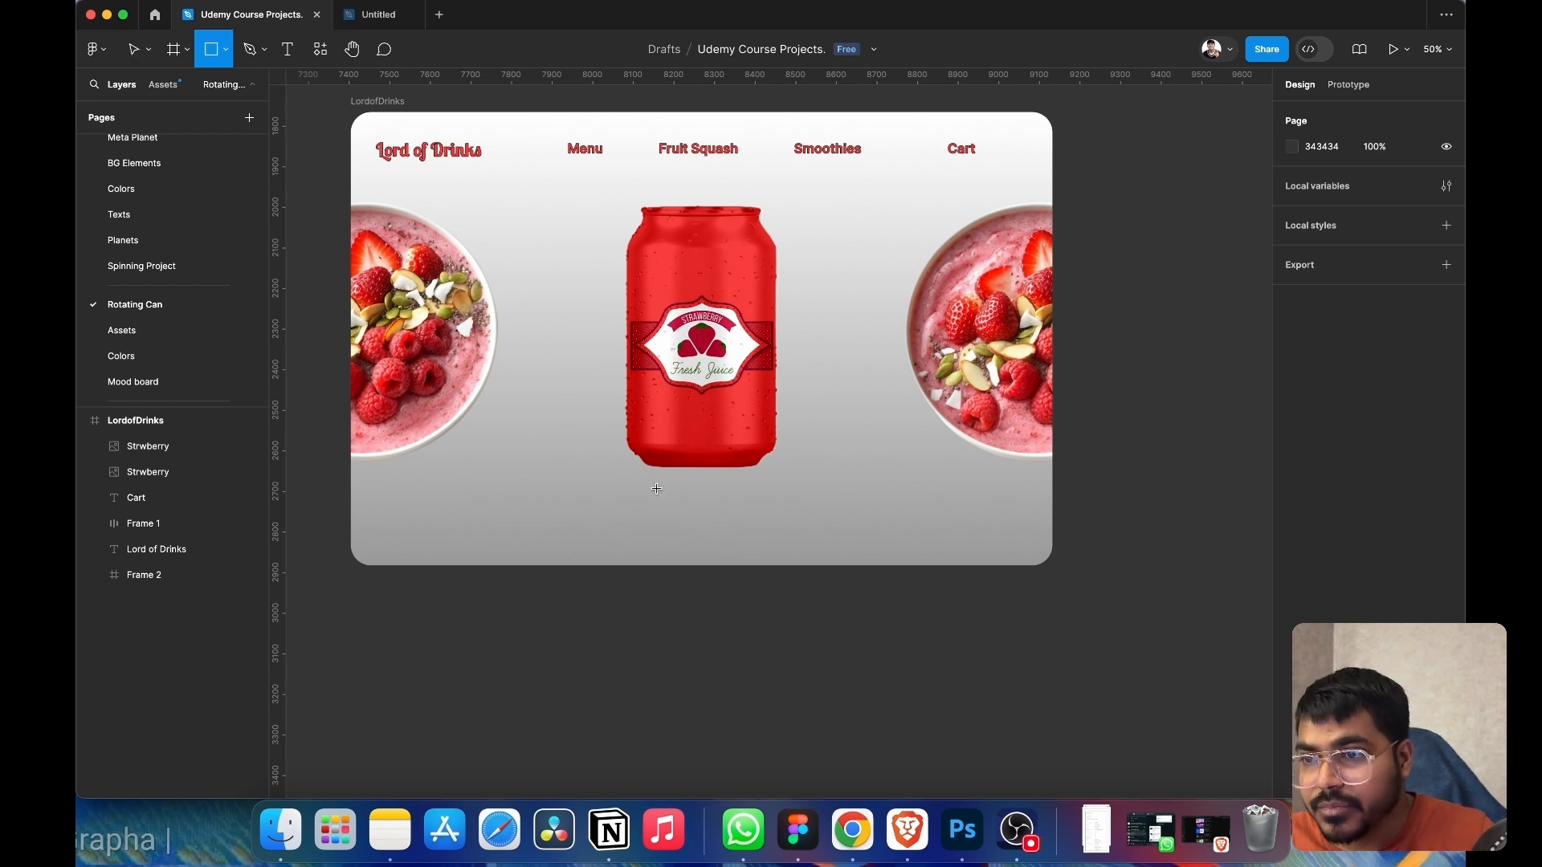
drag(631, 496, 768, 533)
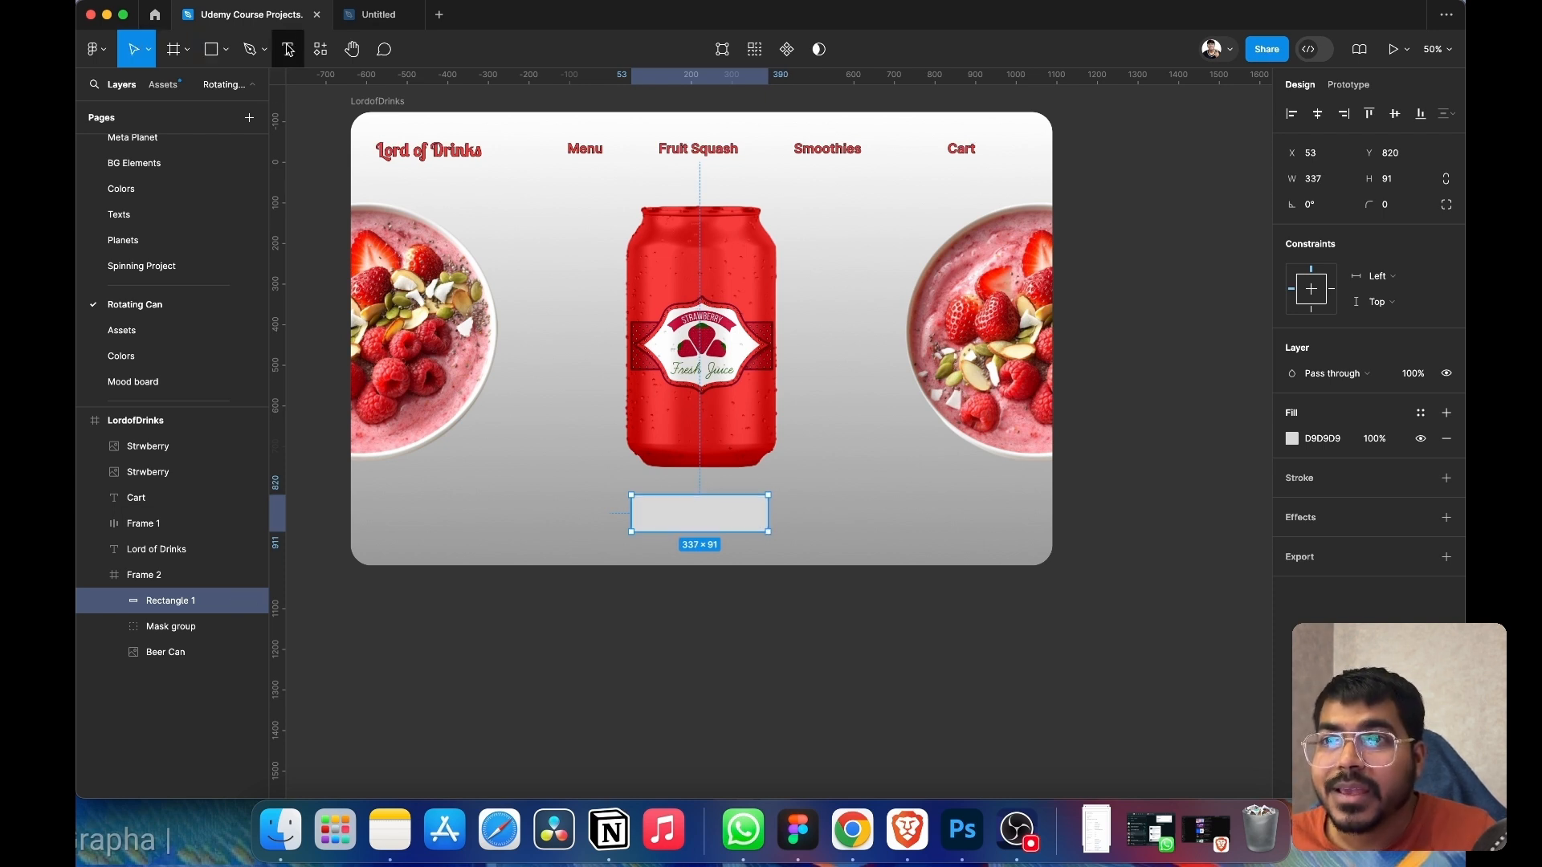
- Add the text "Spin me up" over the rectangle below the can
key(t)
click(649, 513)
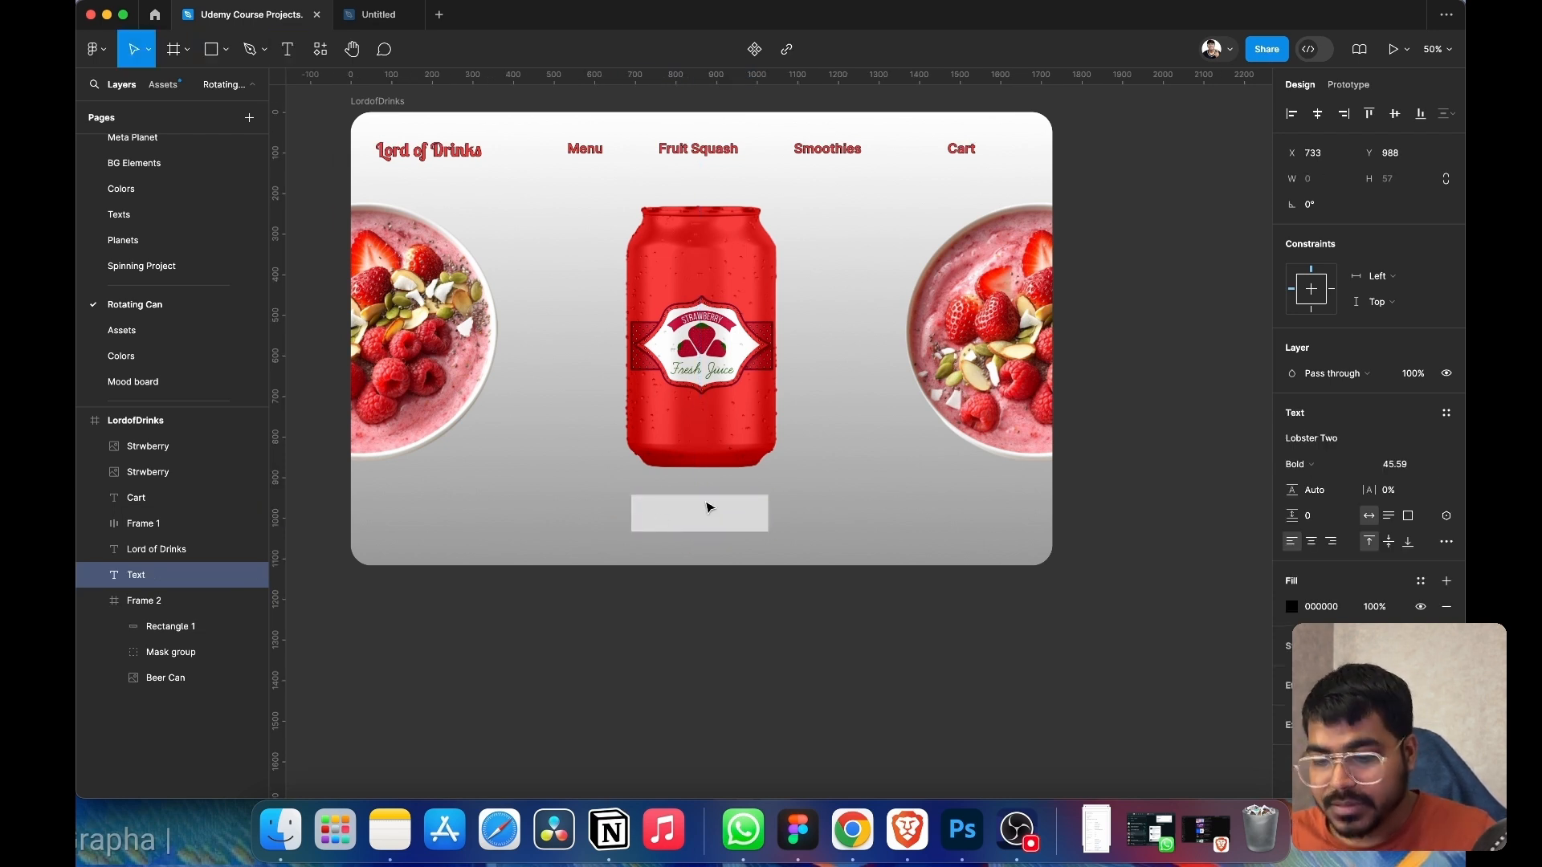
text(Spi)
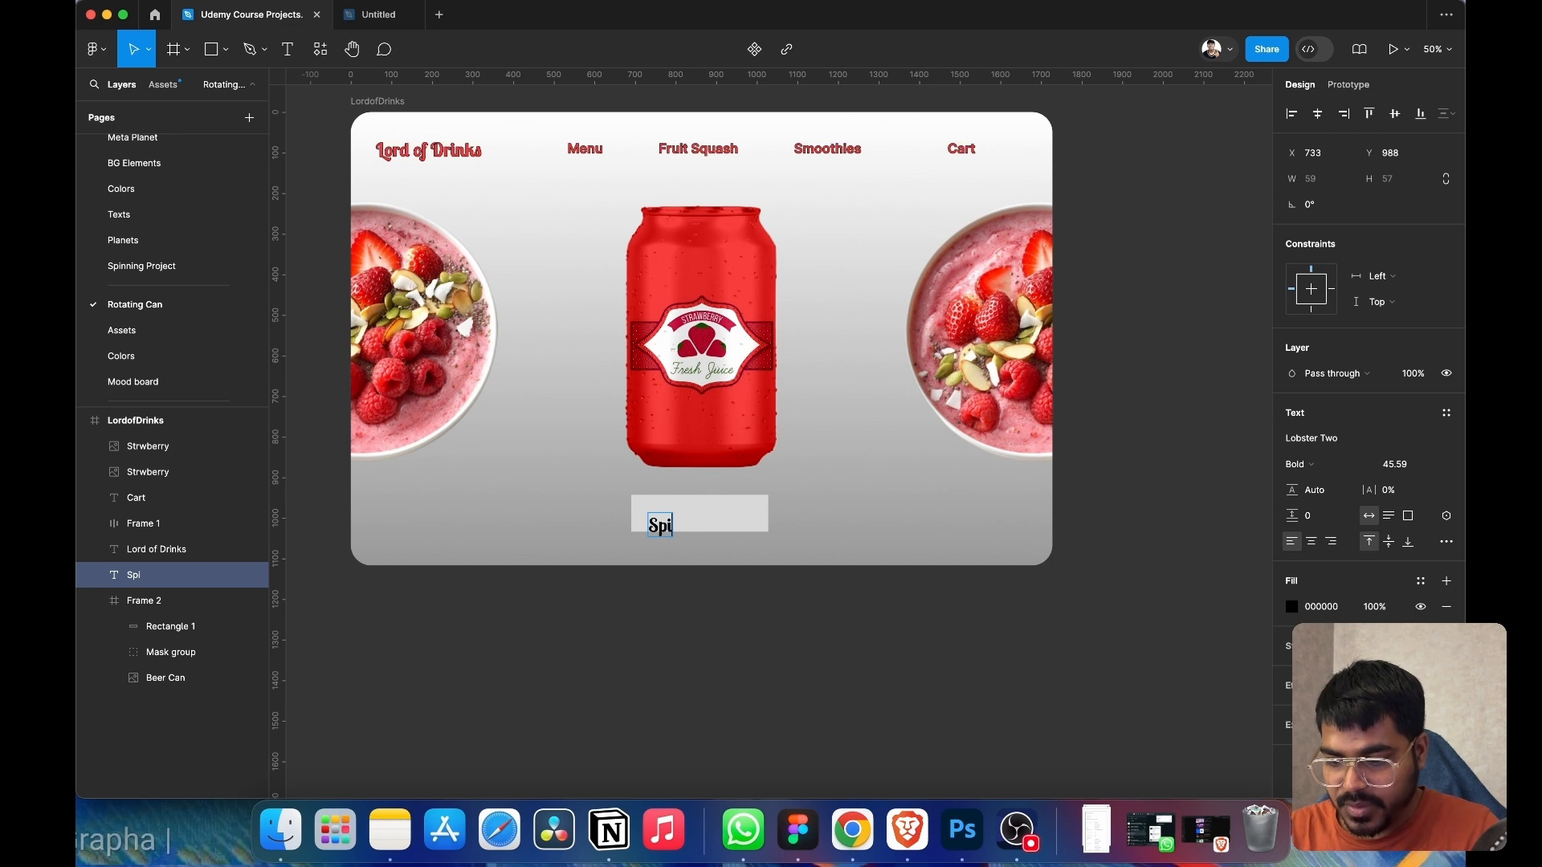
text(n me)
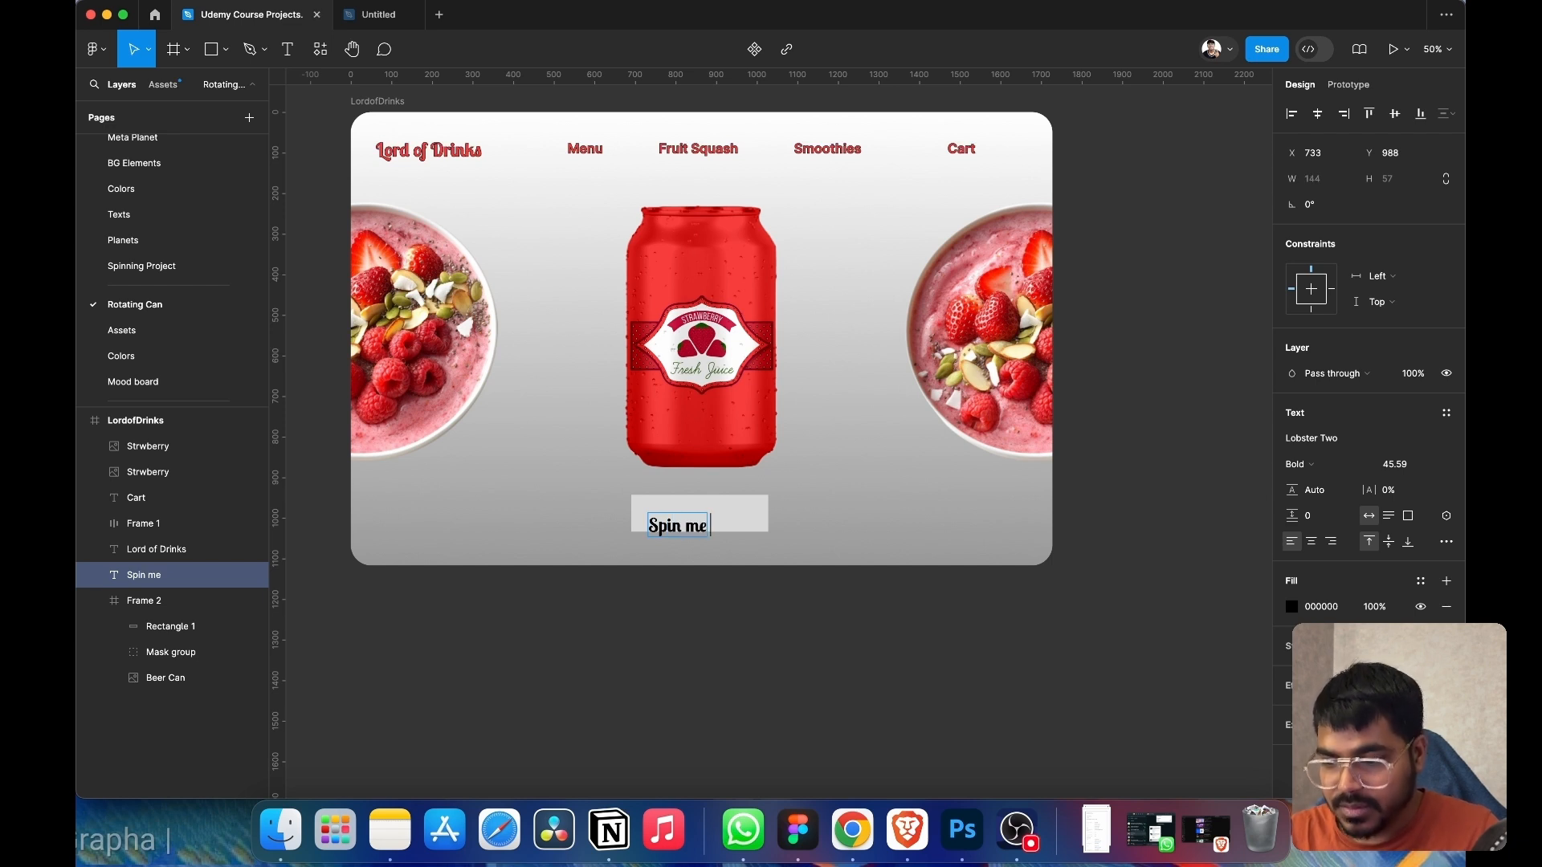
text( up)
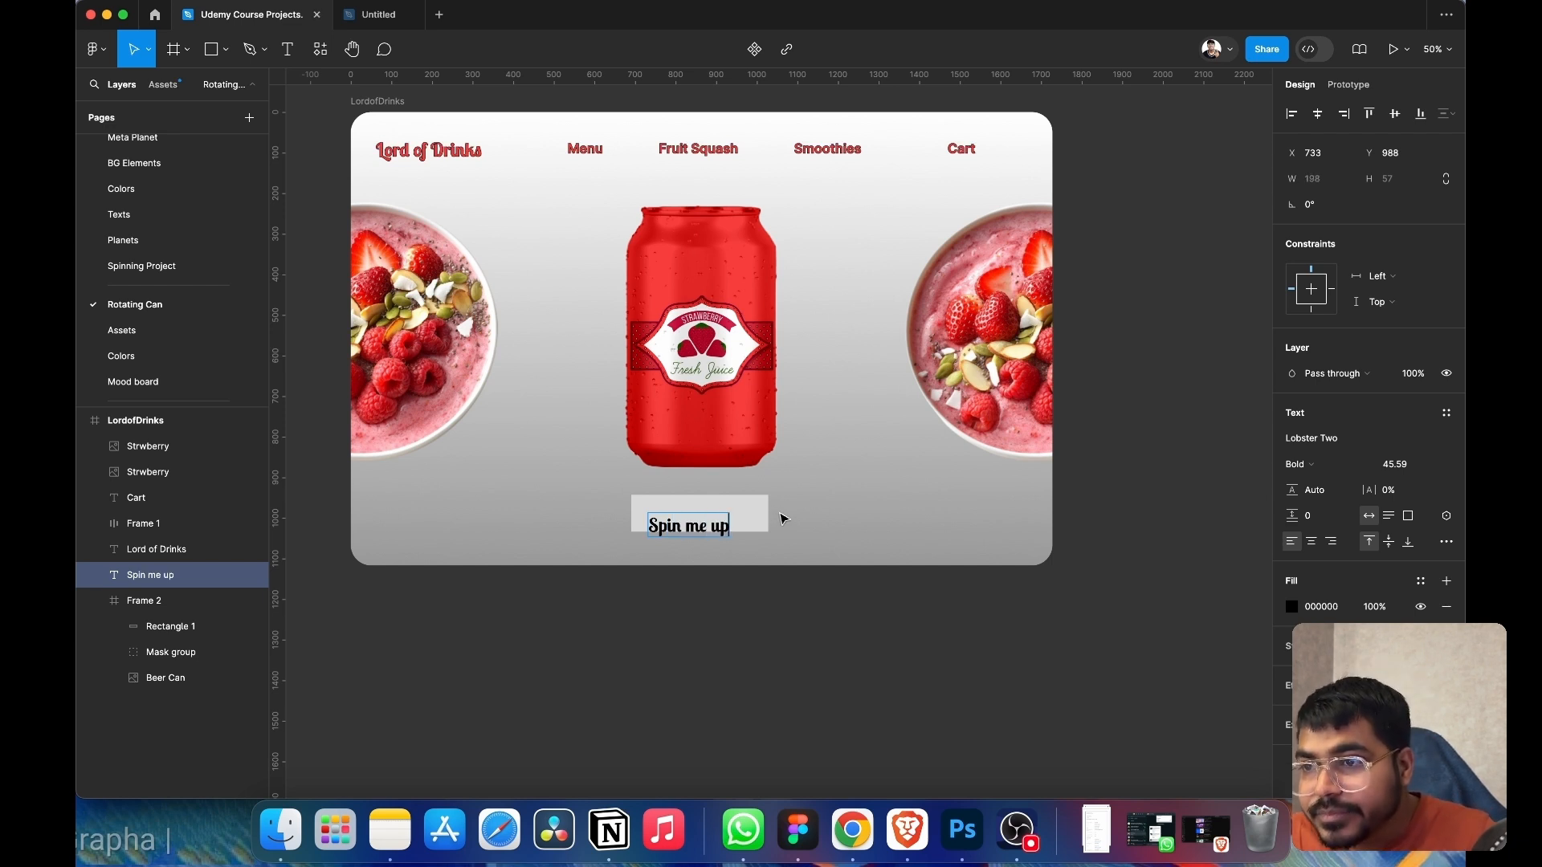
key(Escape)
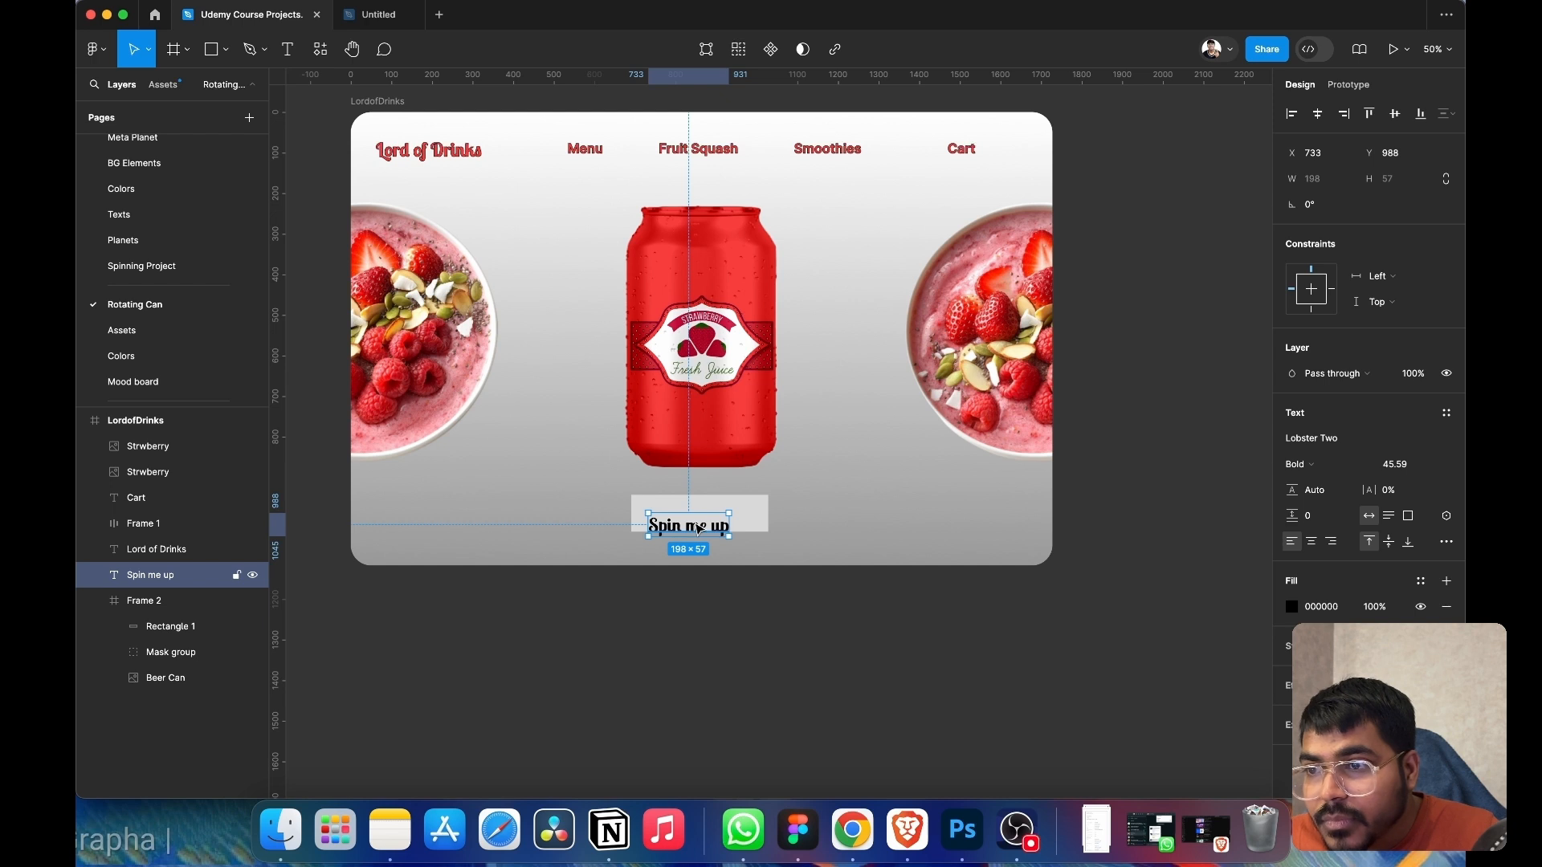
- Centre the "Spin me up" text on the button rectangle and set the rectangle's corner radius to 28
drag(698, 529, 709, 517)
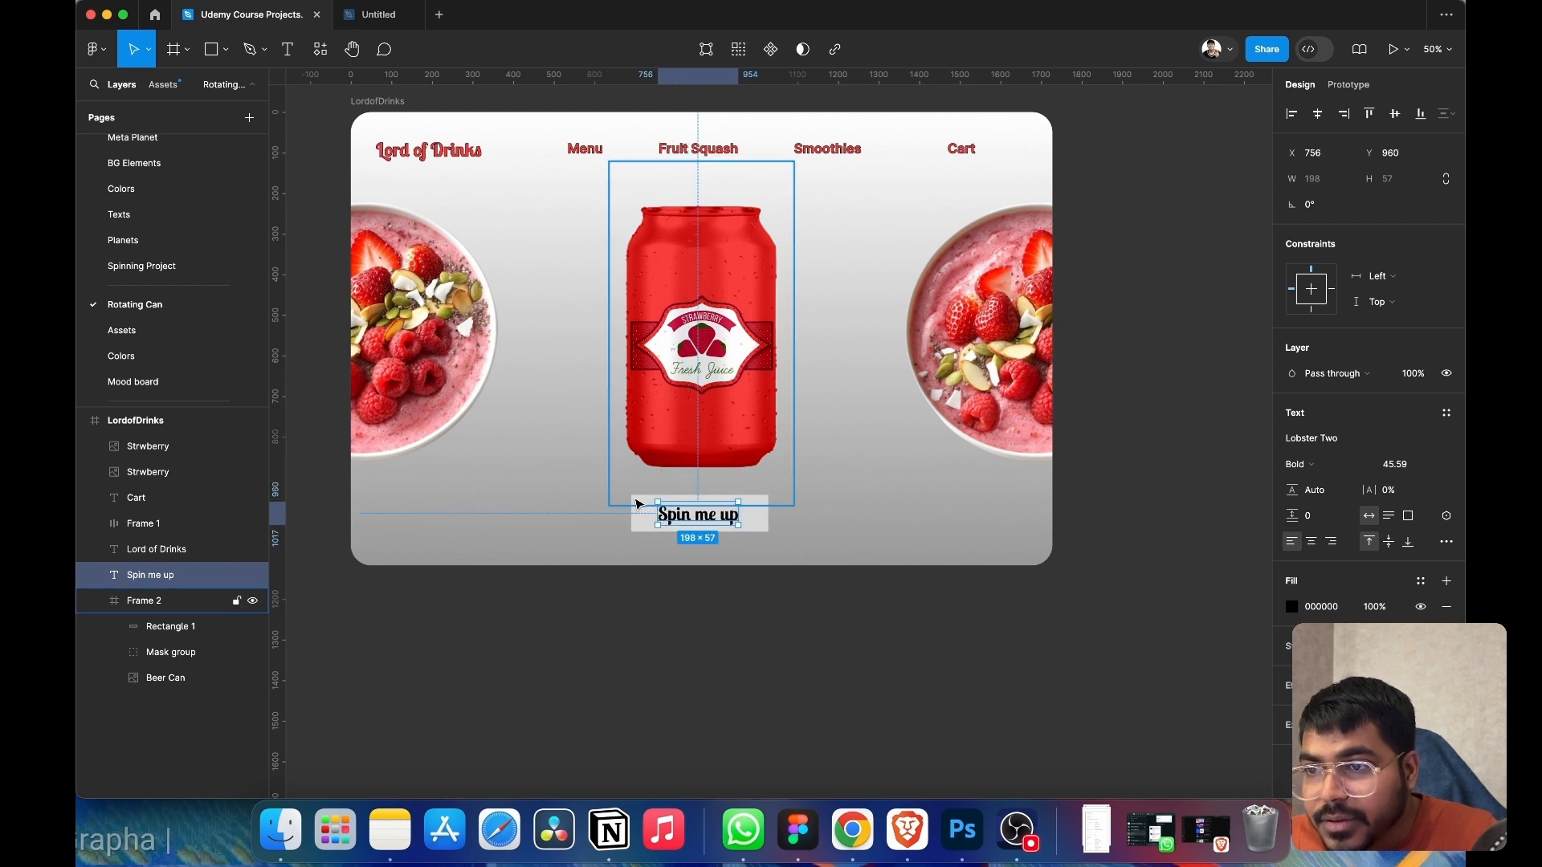
shift+click(643, 525)
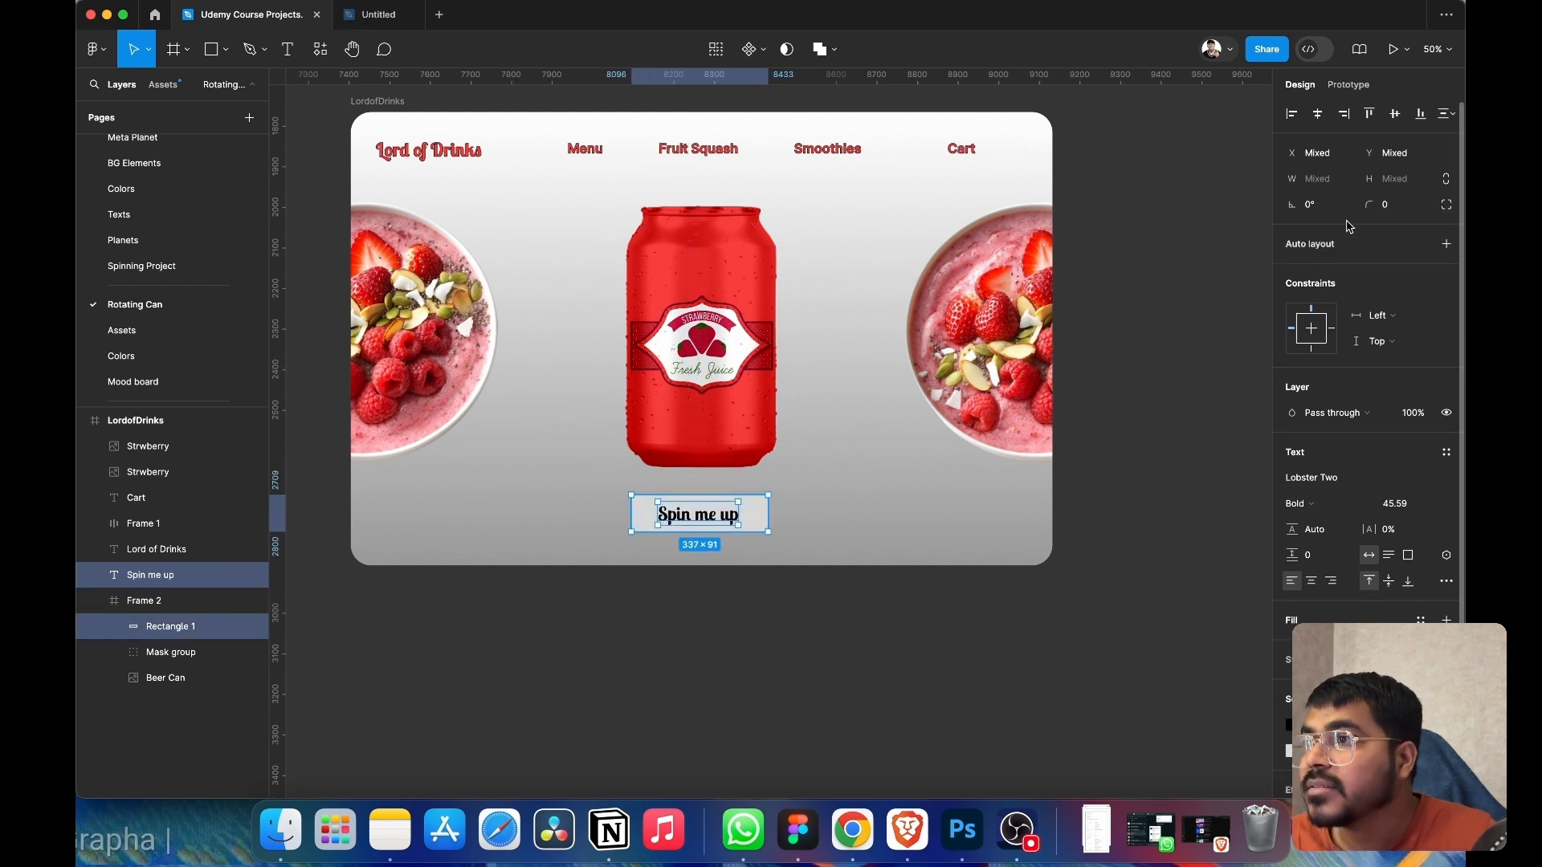
click(1318, 114)
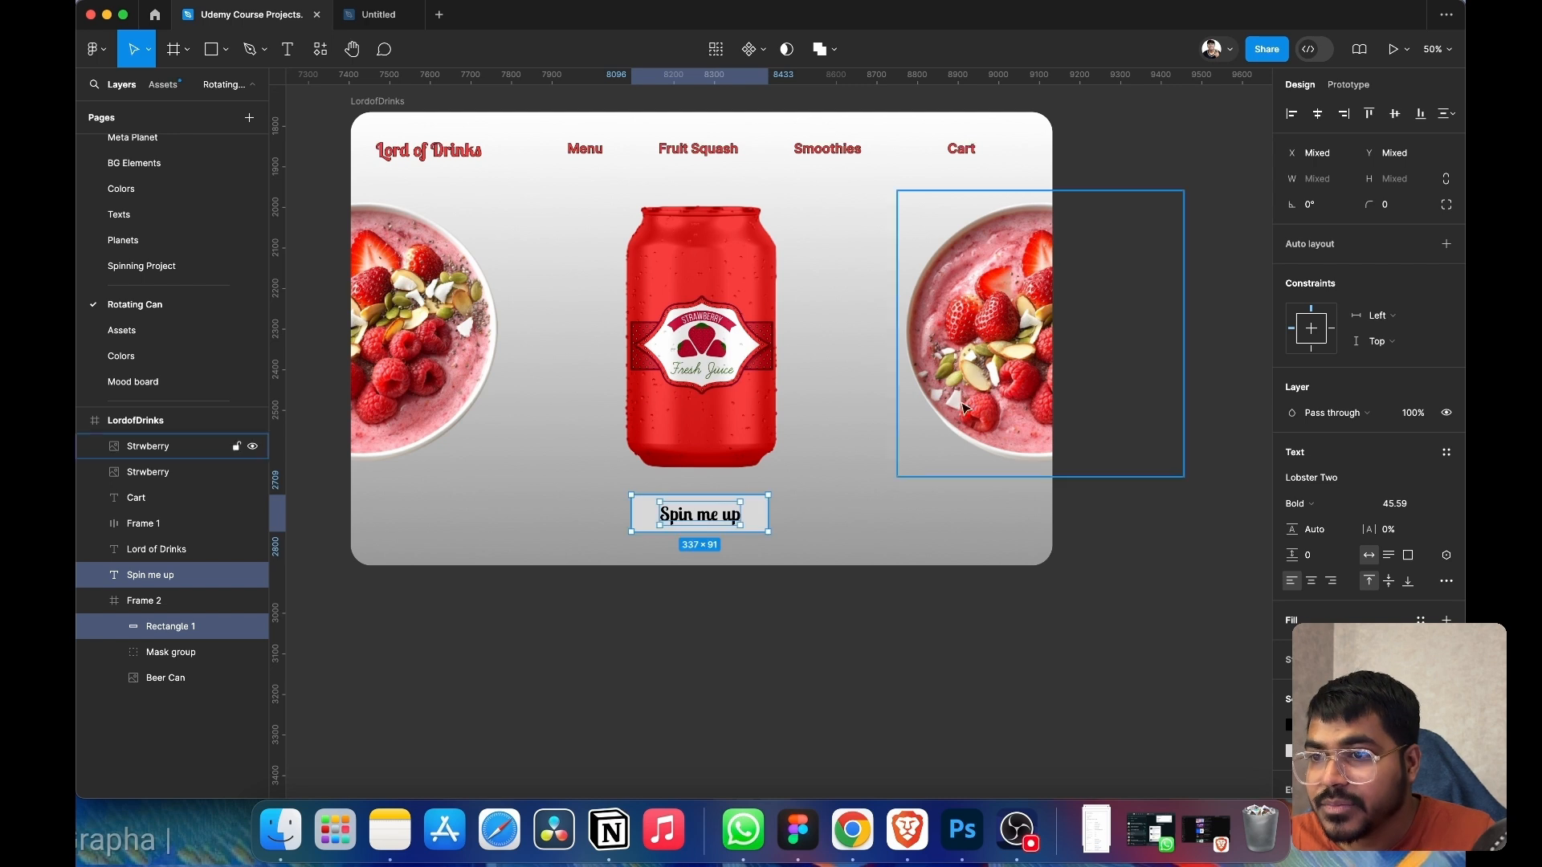
click(765, 518)
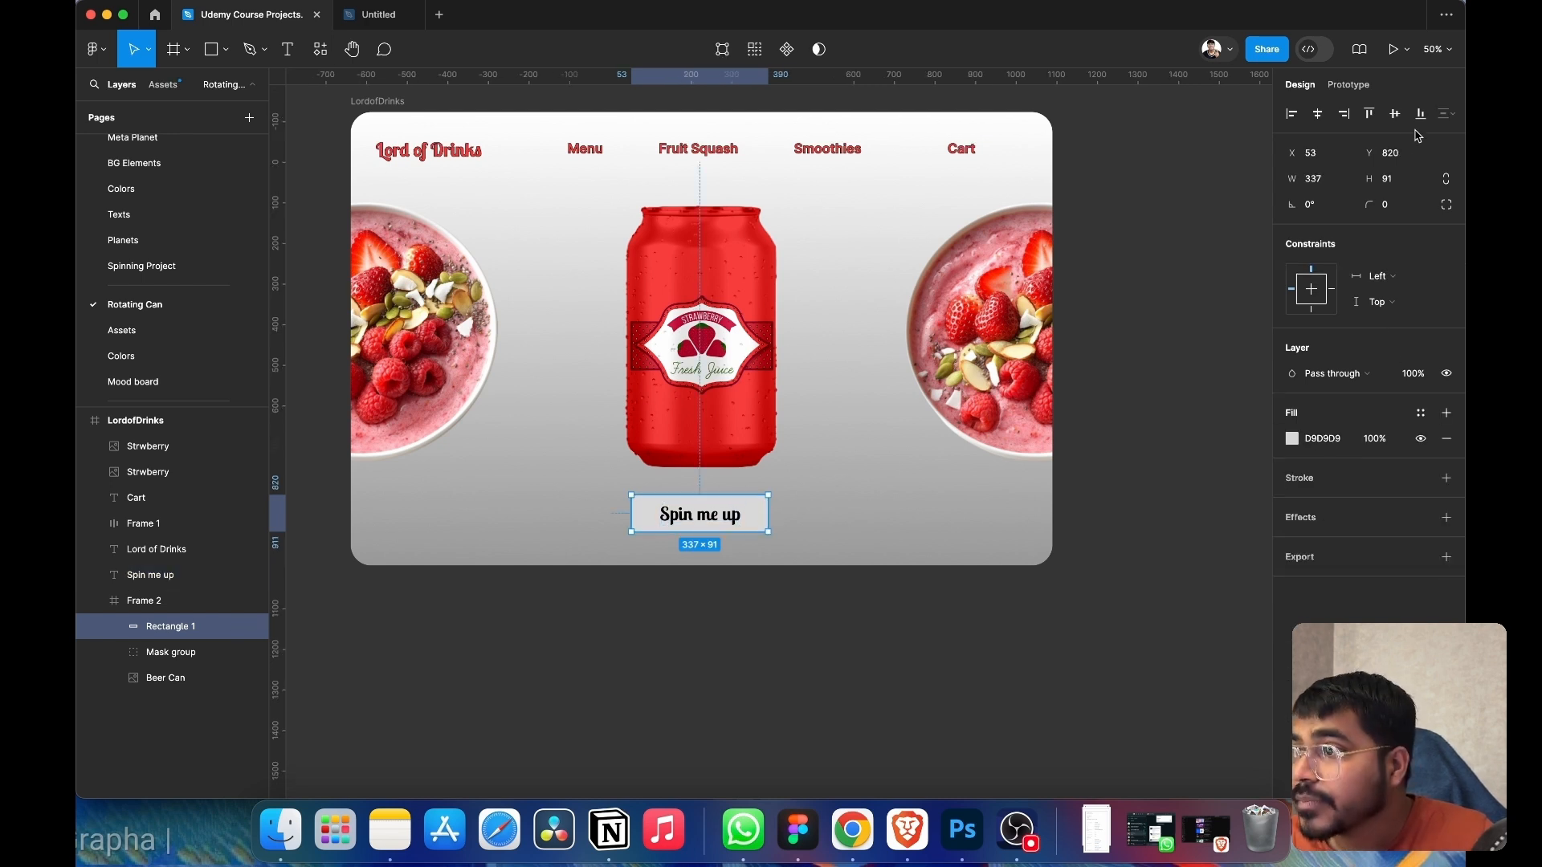
drag(1382, 205, 443, 198)
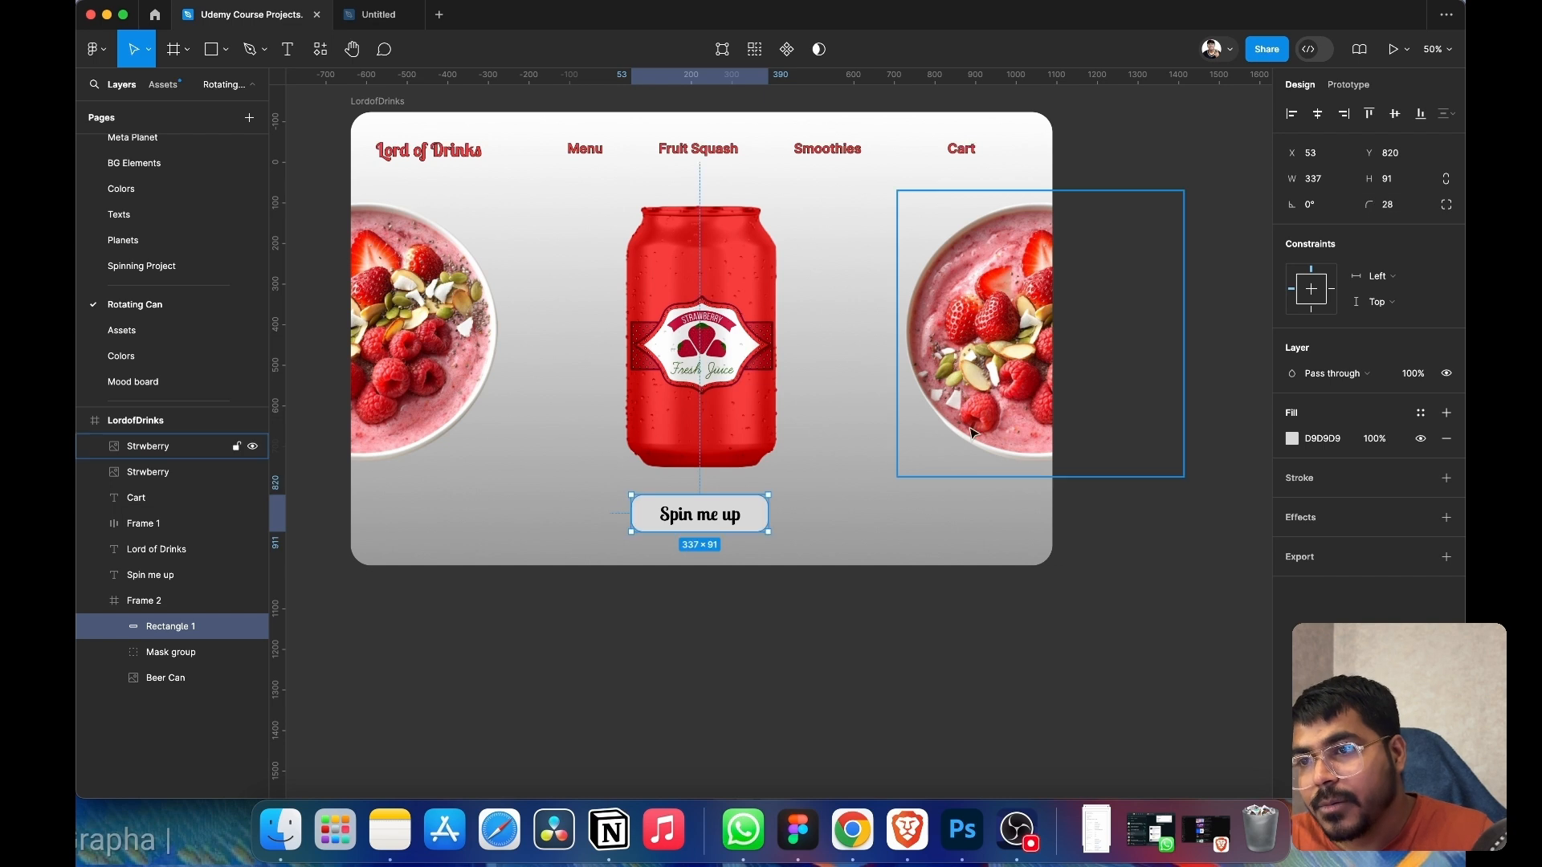
- Try the can's sampled red on the "Spin me up" text, undo it, and set the text fill to white, FFFFFF
click(725, 516)
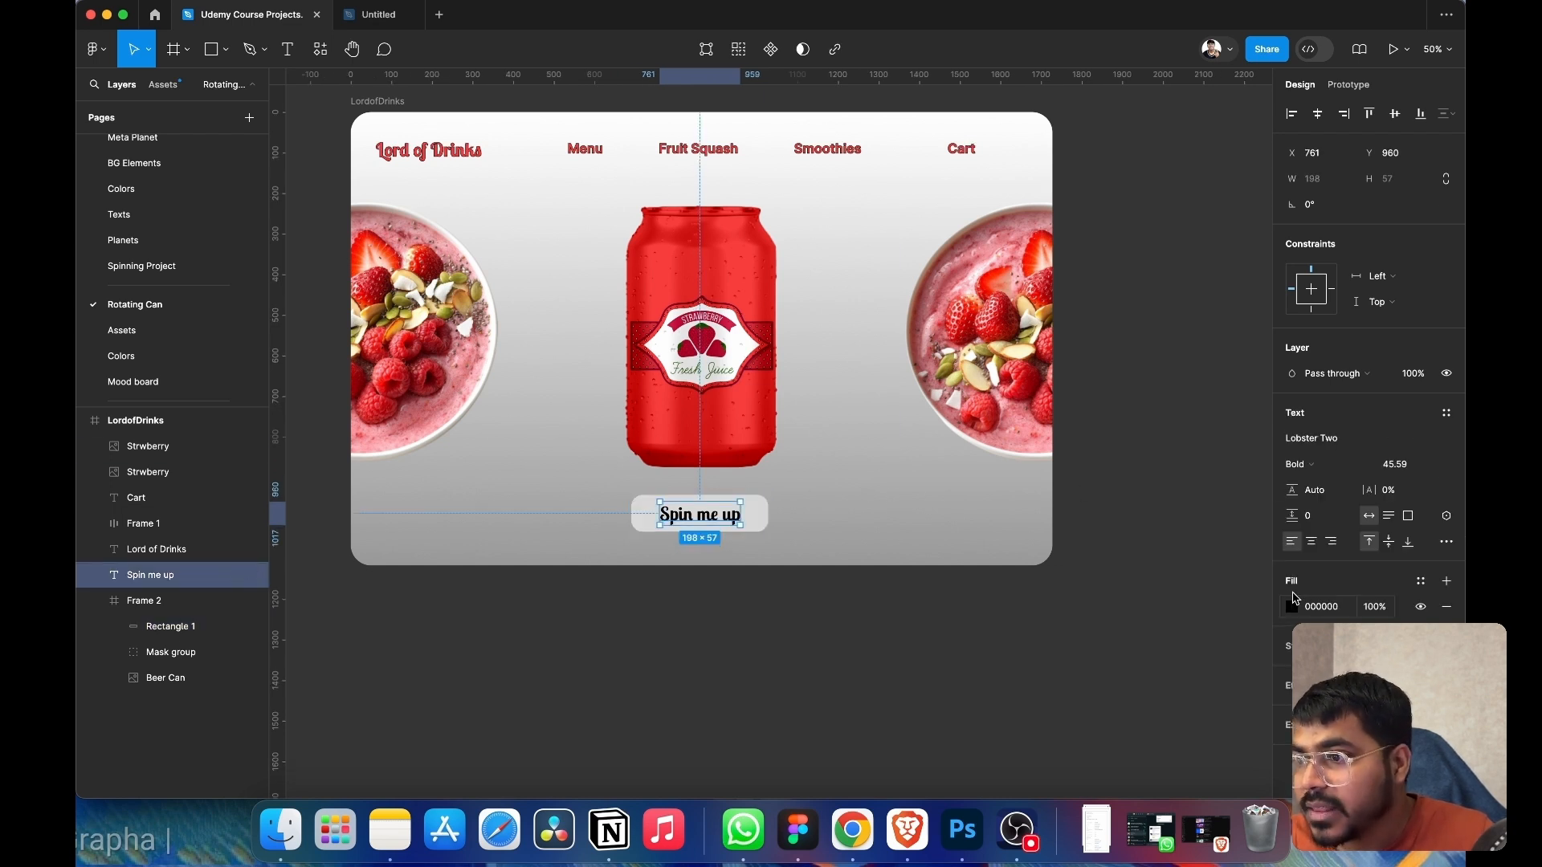
click(1293, 607)
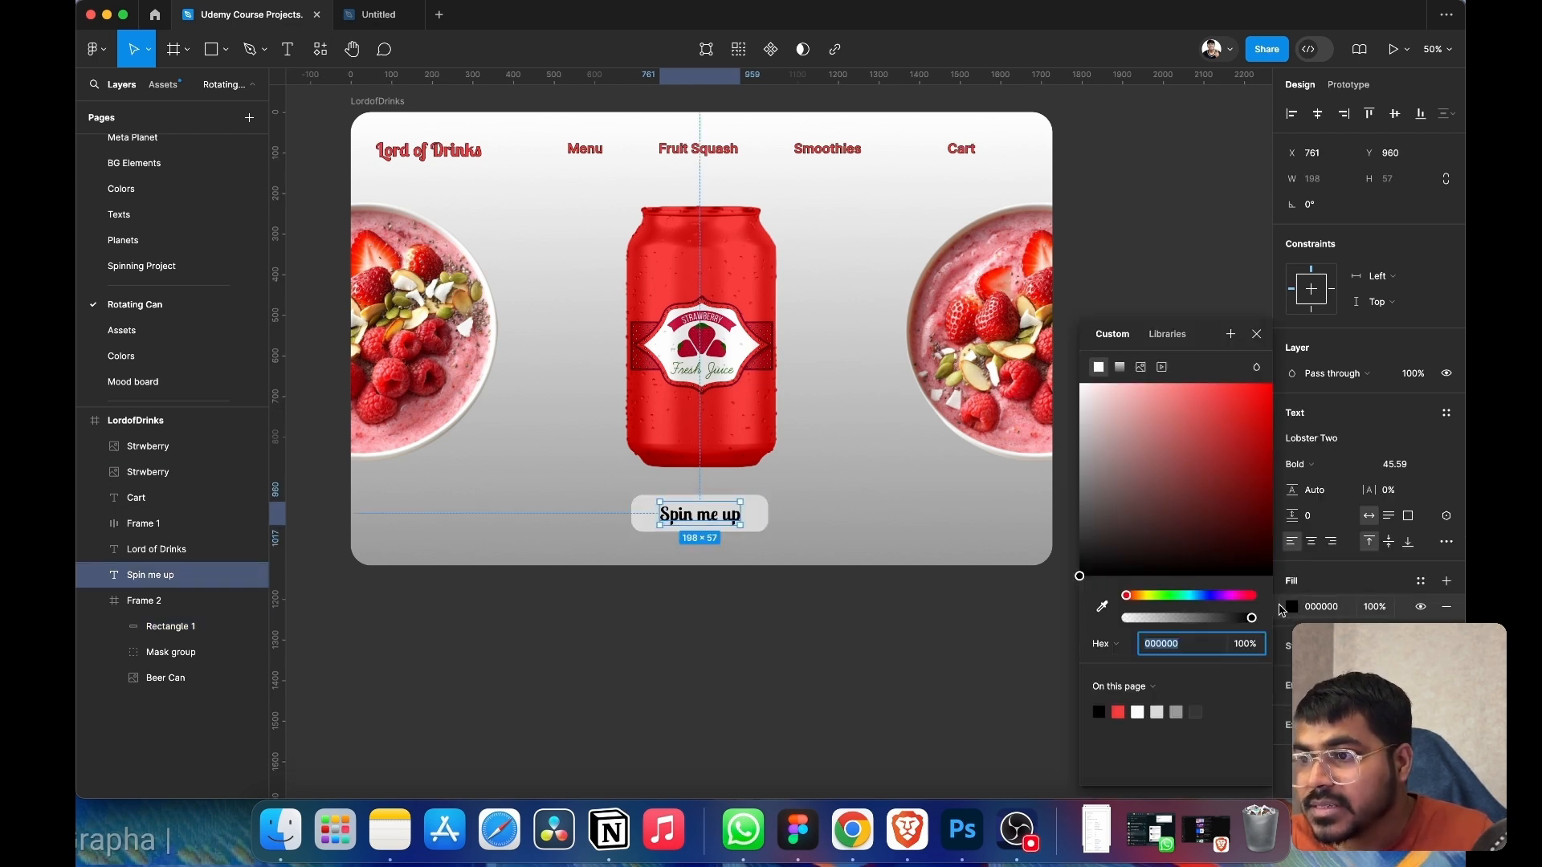
click(1101, 606)
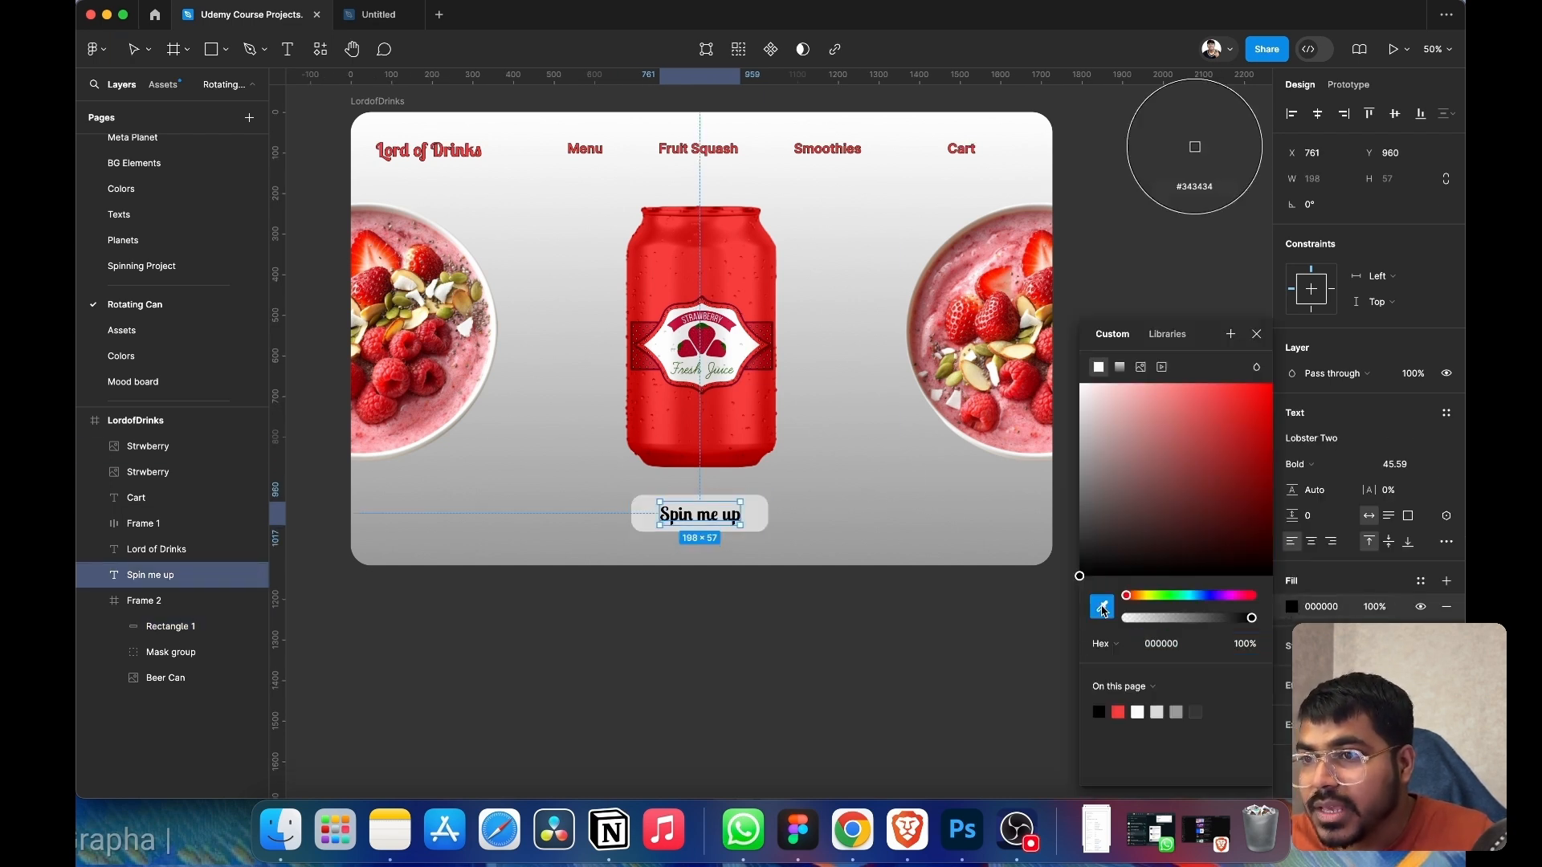
click(673, 257)
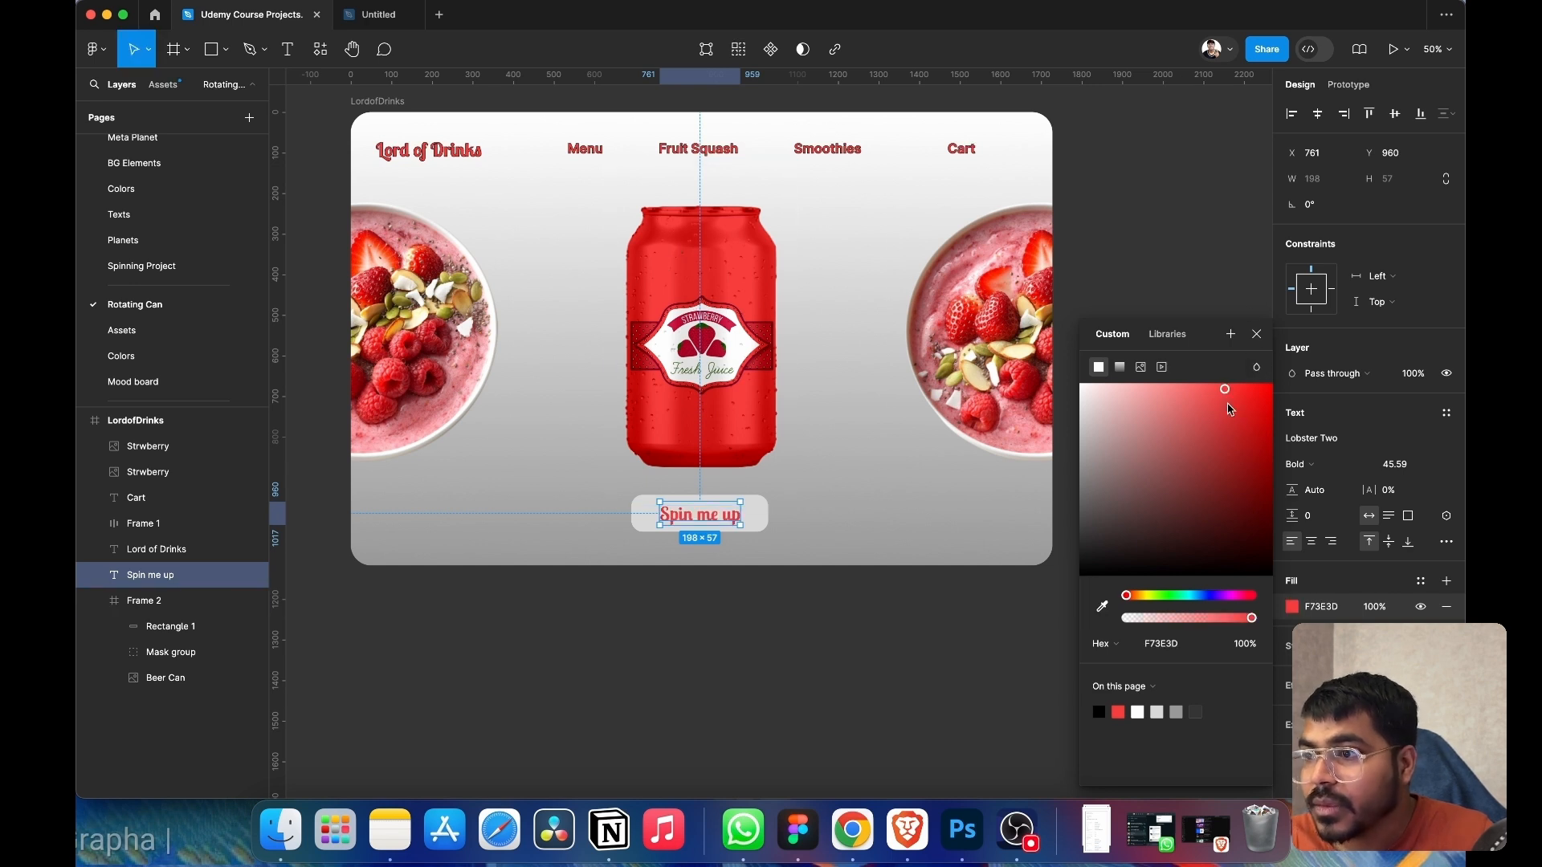
key(super+z)
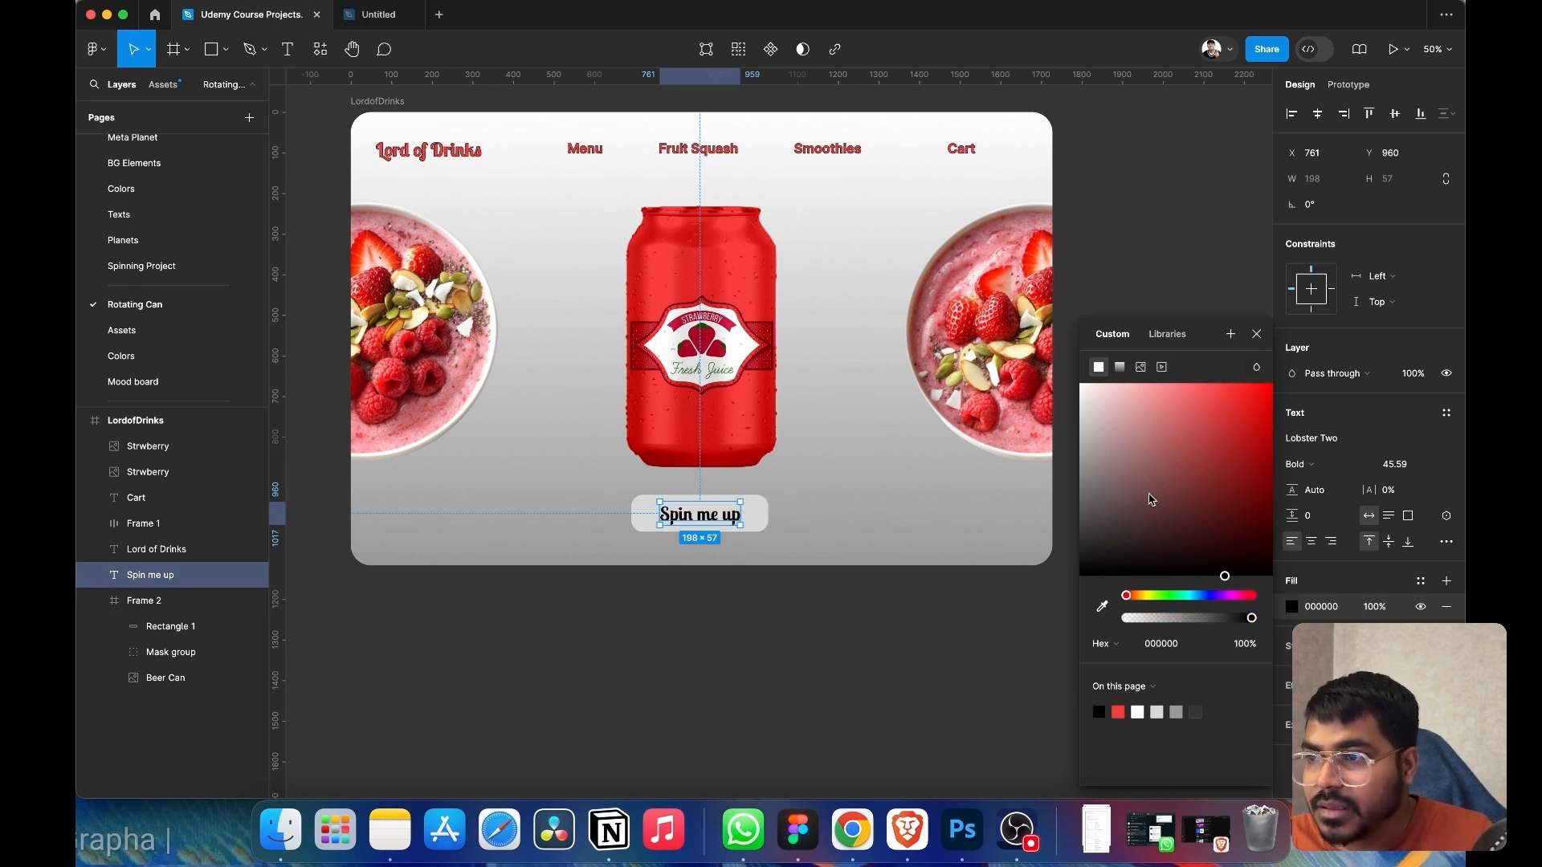
drag(1225, 581, 1080, 383)
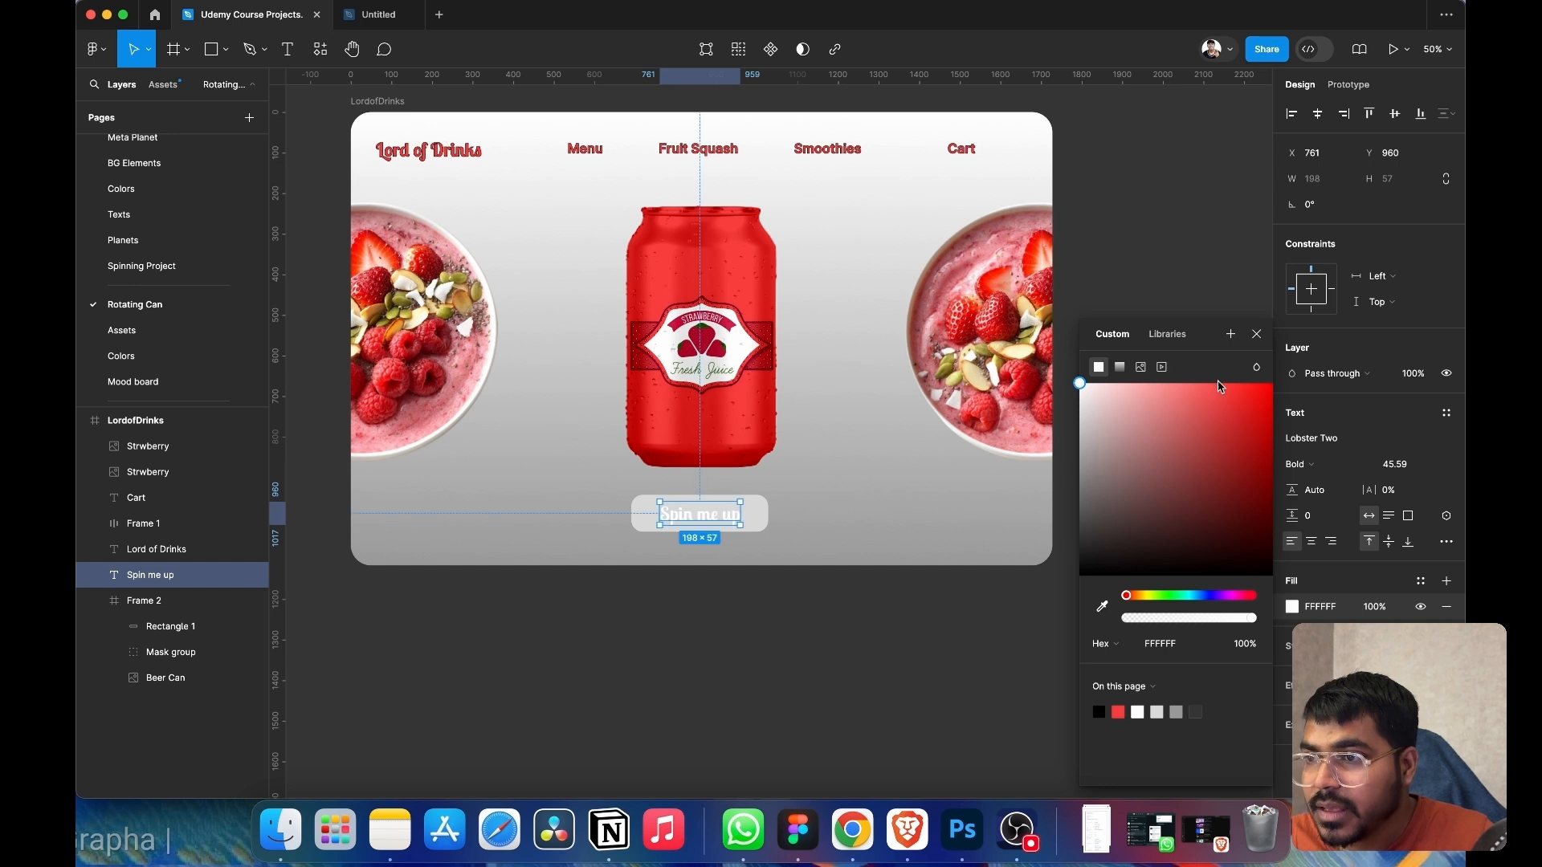
click(1258, 334)
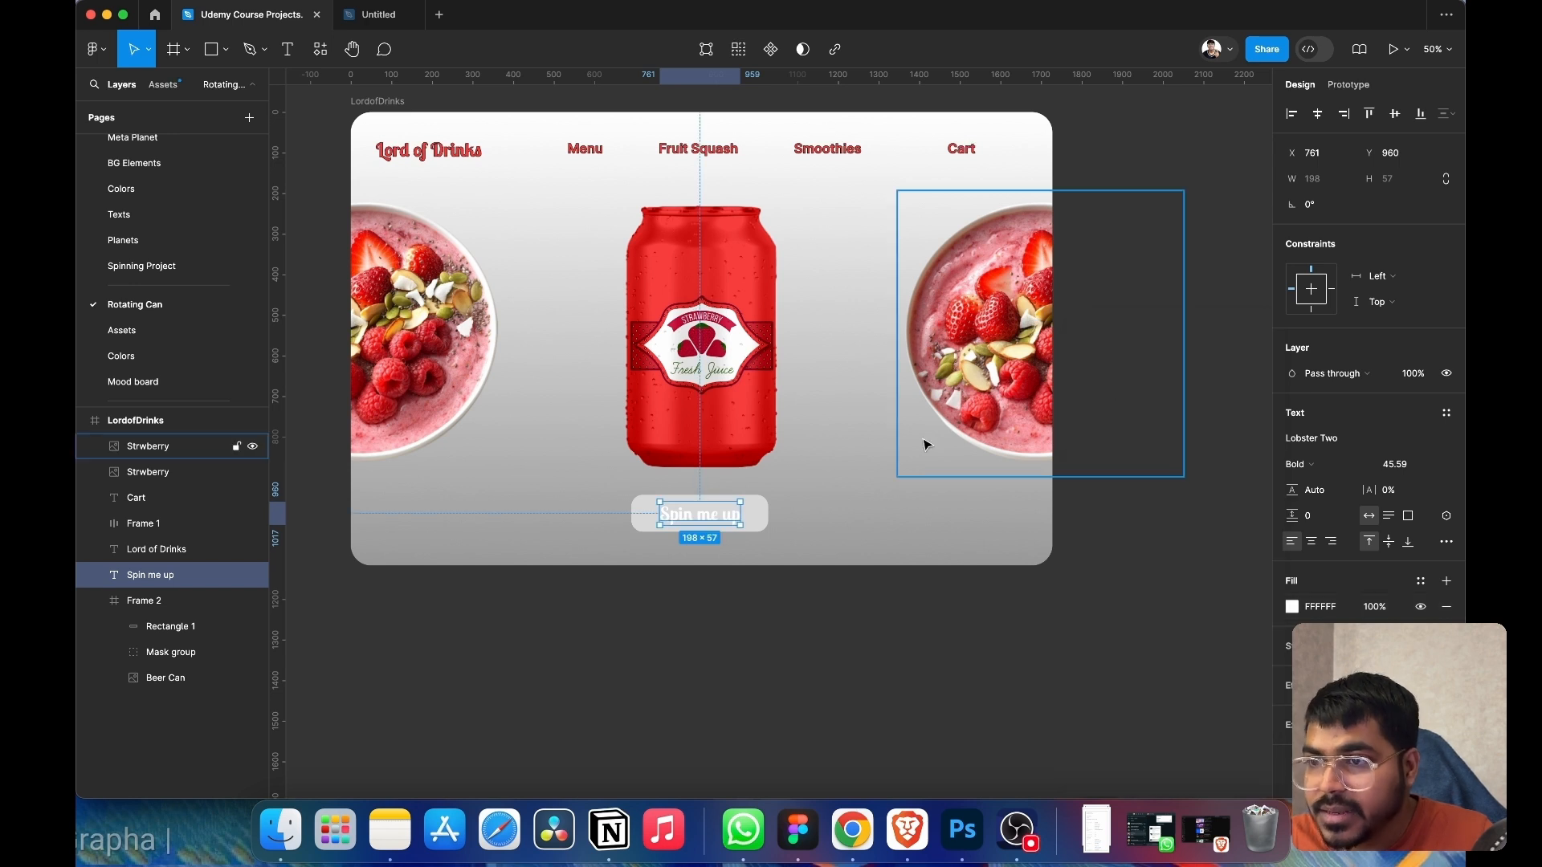
- Fill the rectangle behind the "Spin me up" text with red F73E3D sampled from the can
click(762, 526)
click(1292, 439)
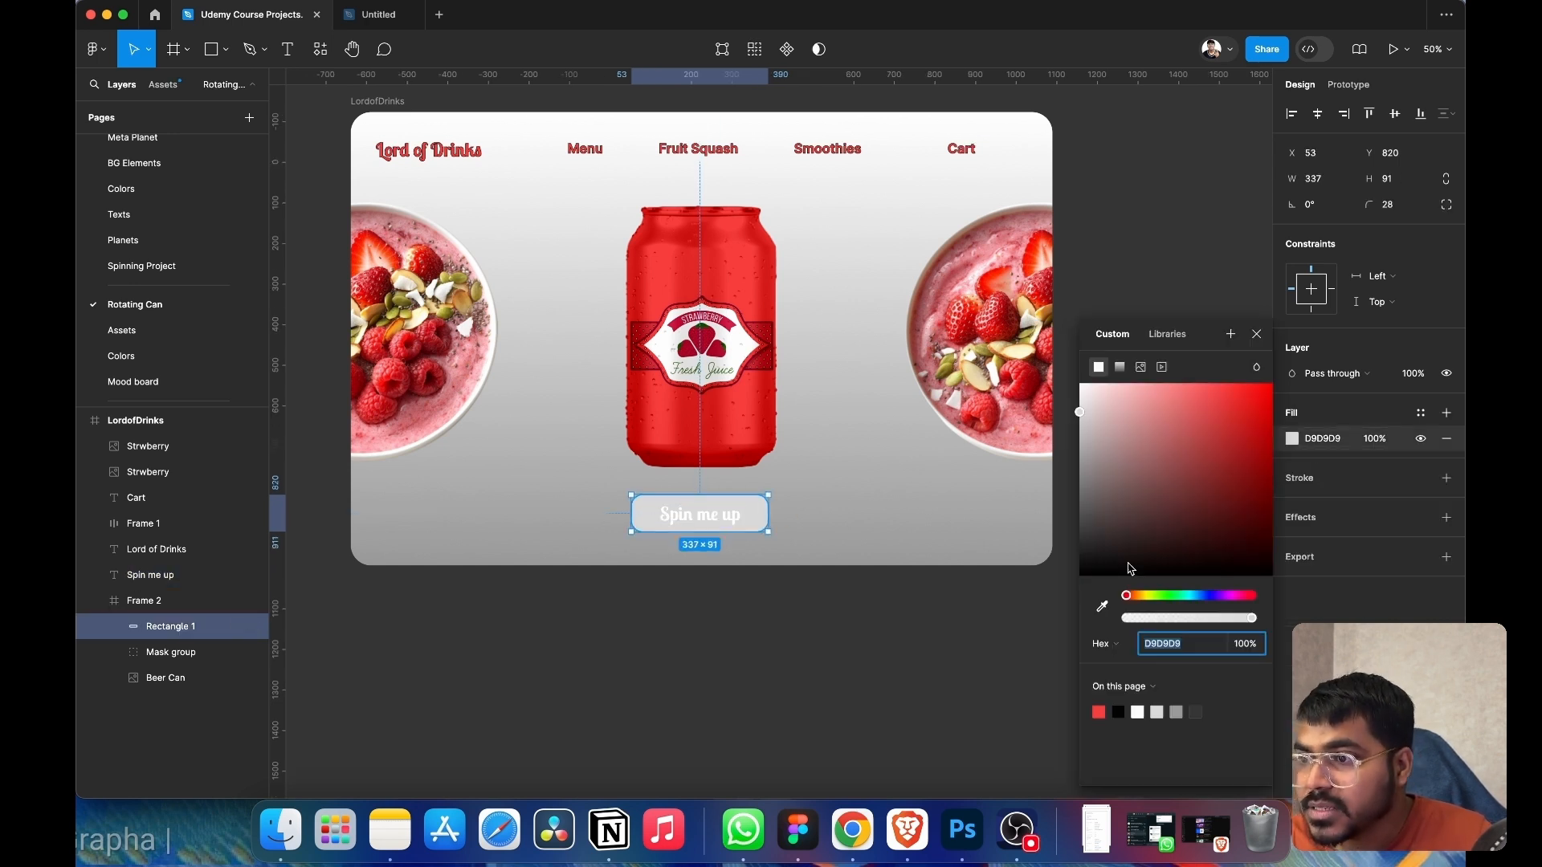
click(1102, 607)
click(748, 261)
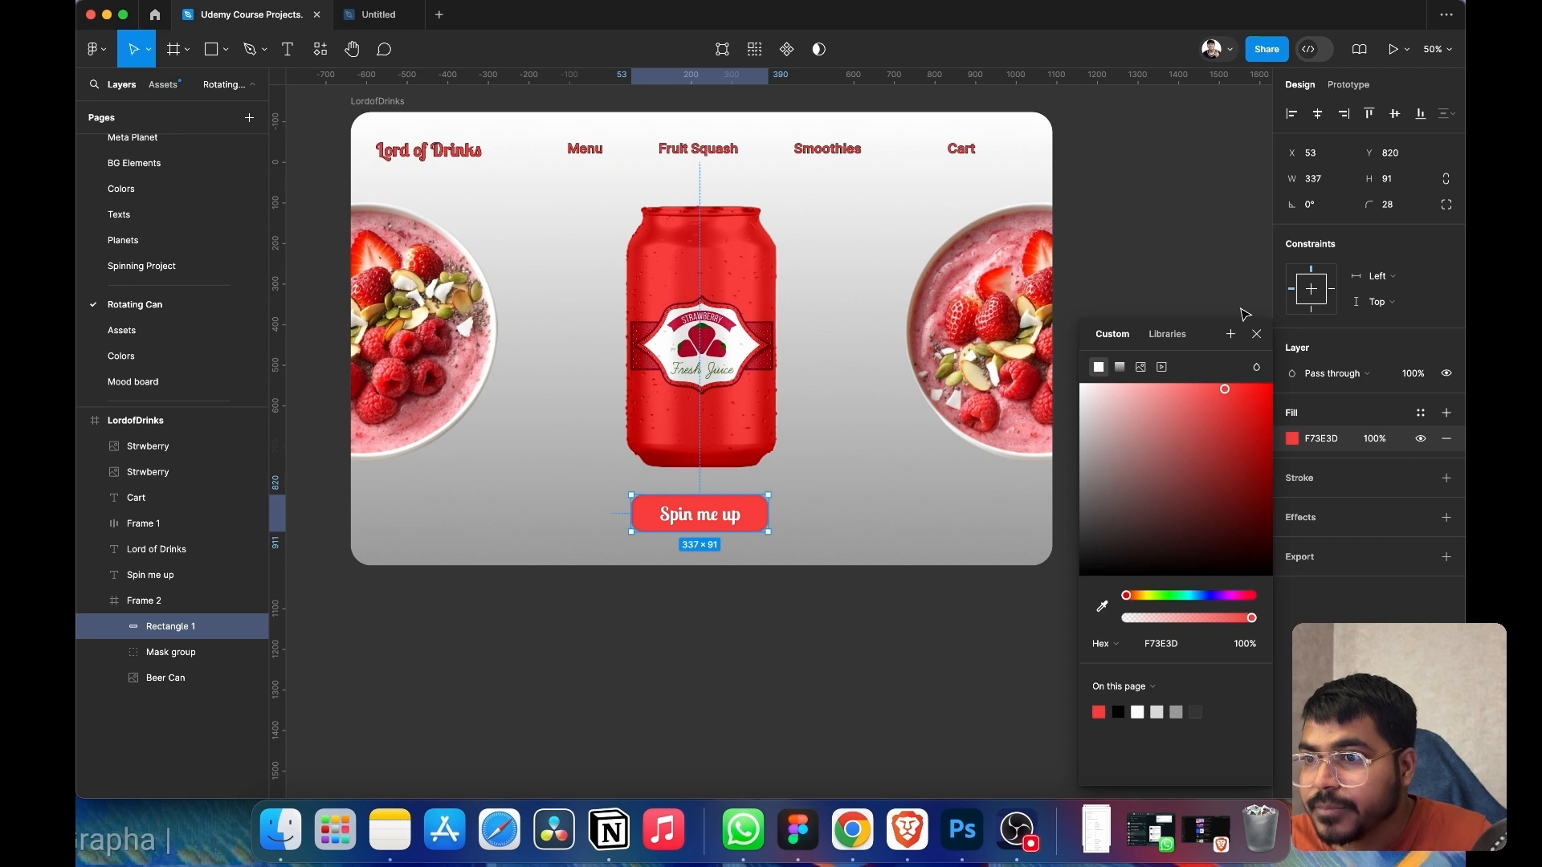
click(1257, 334)
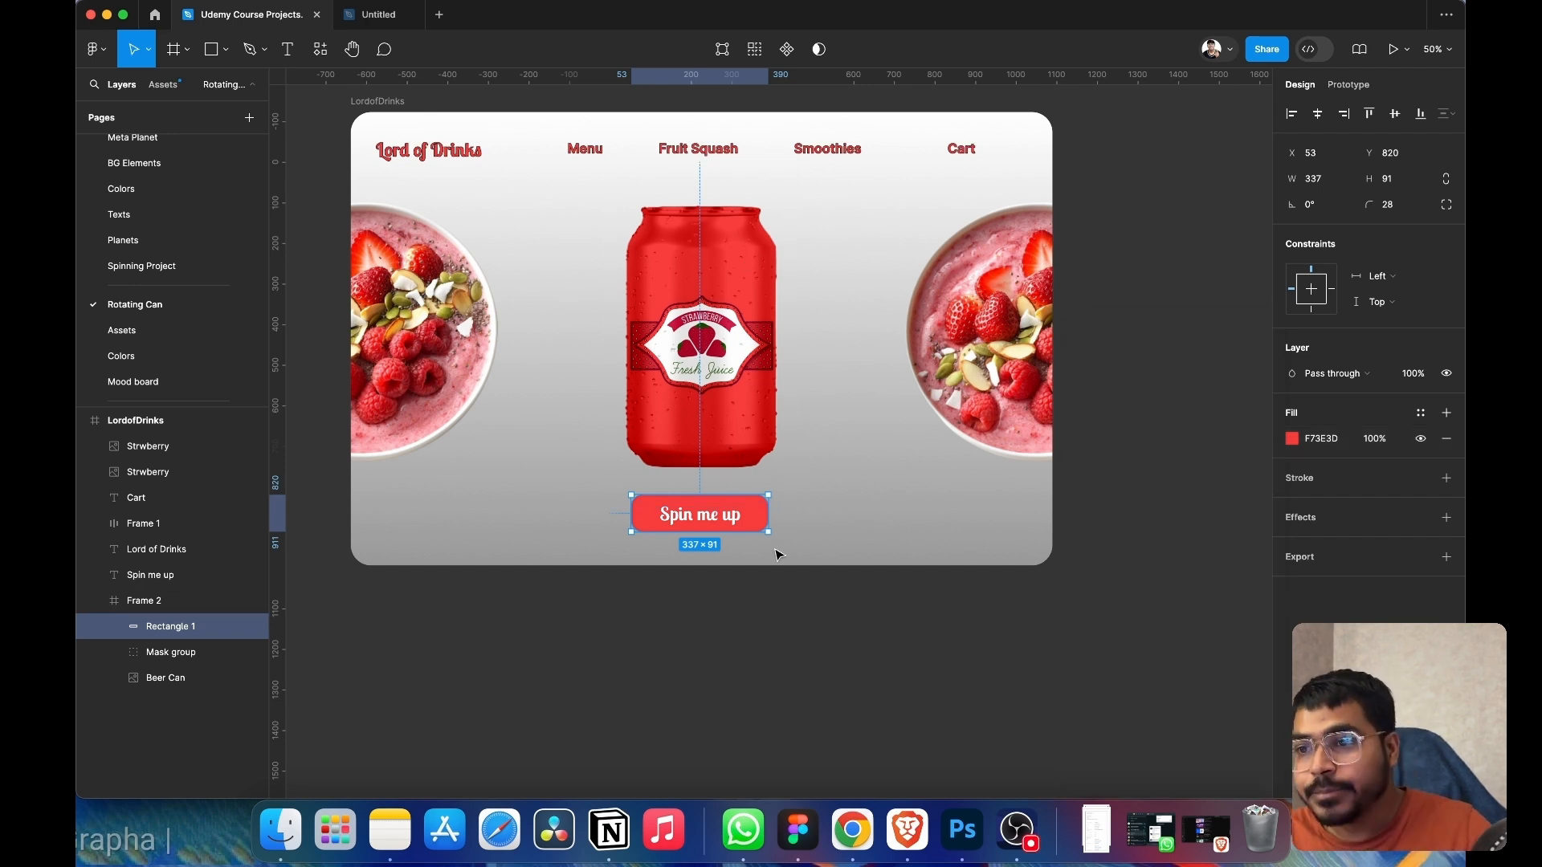
- Combine the "Spin me up" text and its background rectangle into one auto layout frame and inspect its nested text layer
shift+click(727, 521)
key(shift+a)
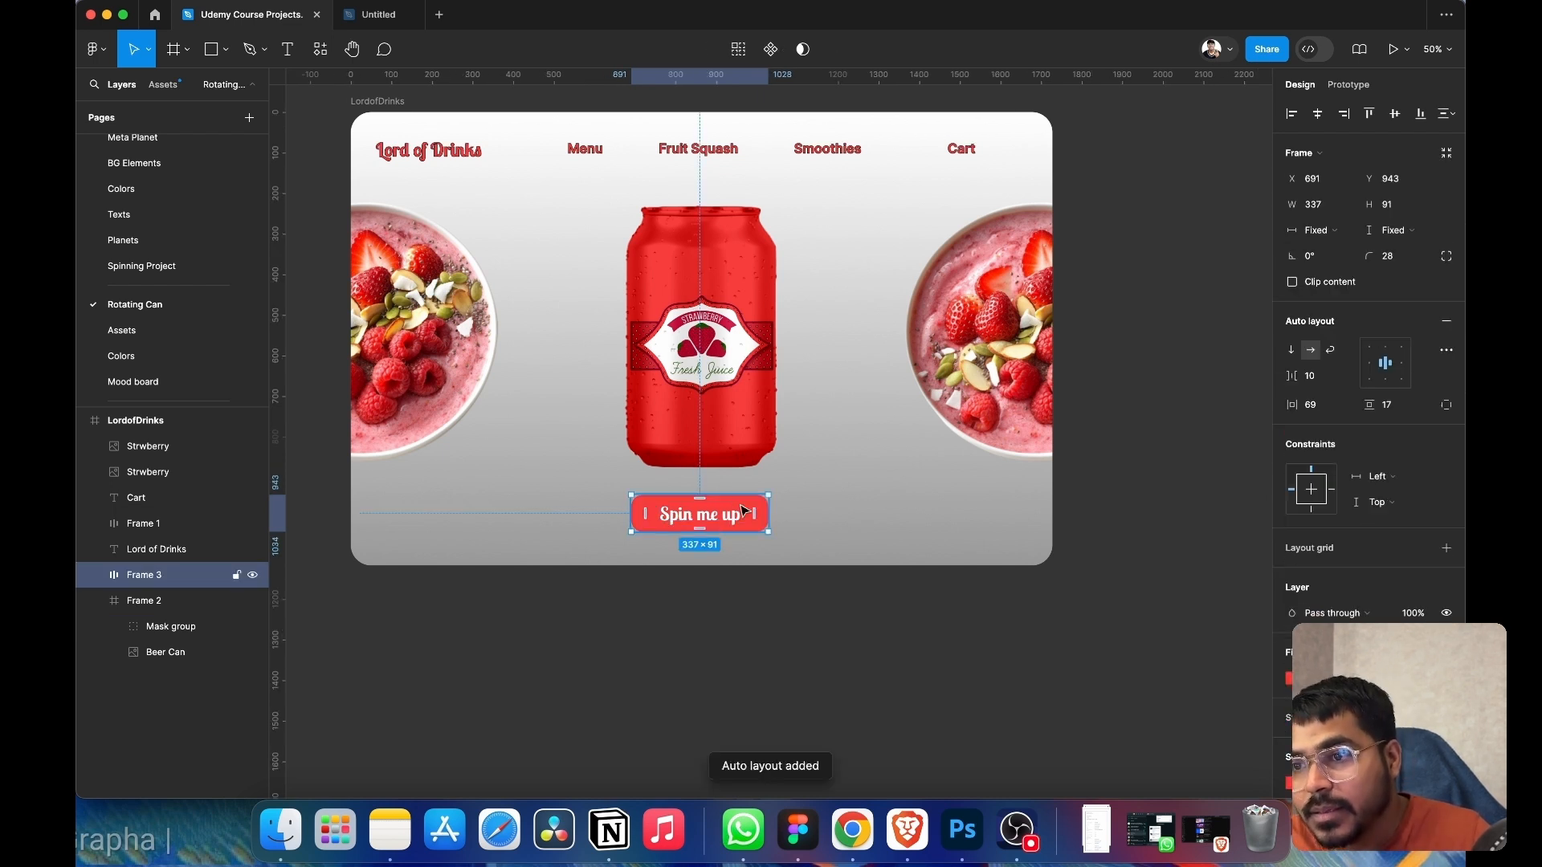
key(Escape)
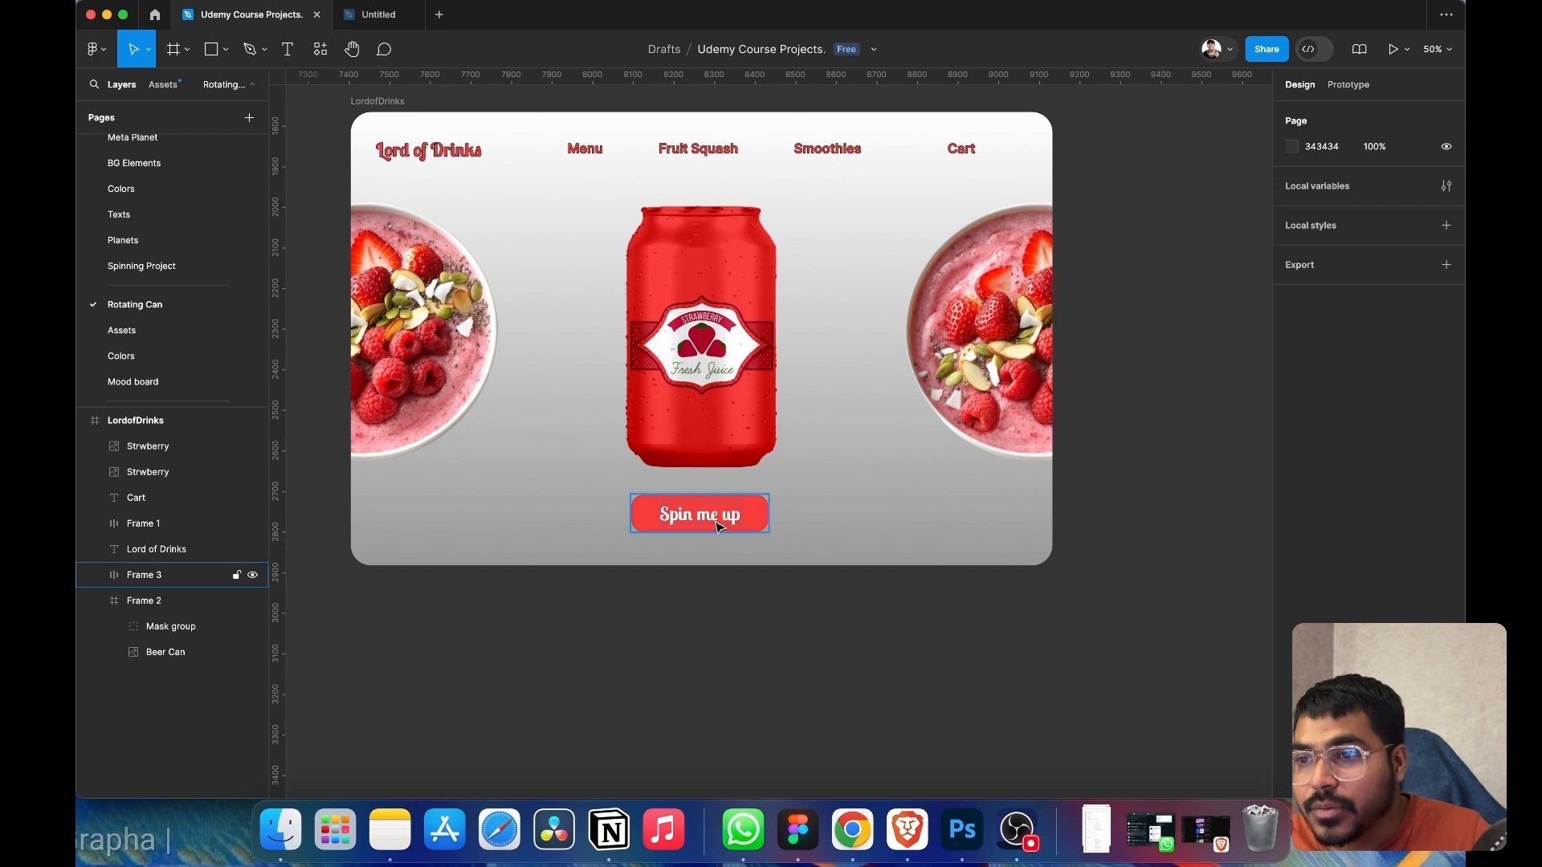
click(718, 526)
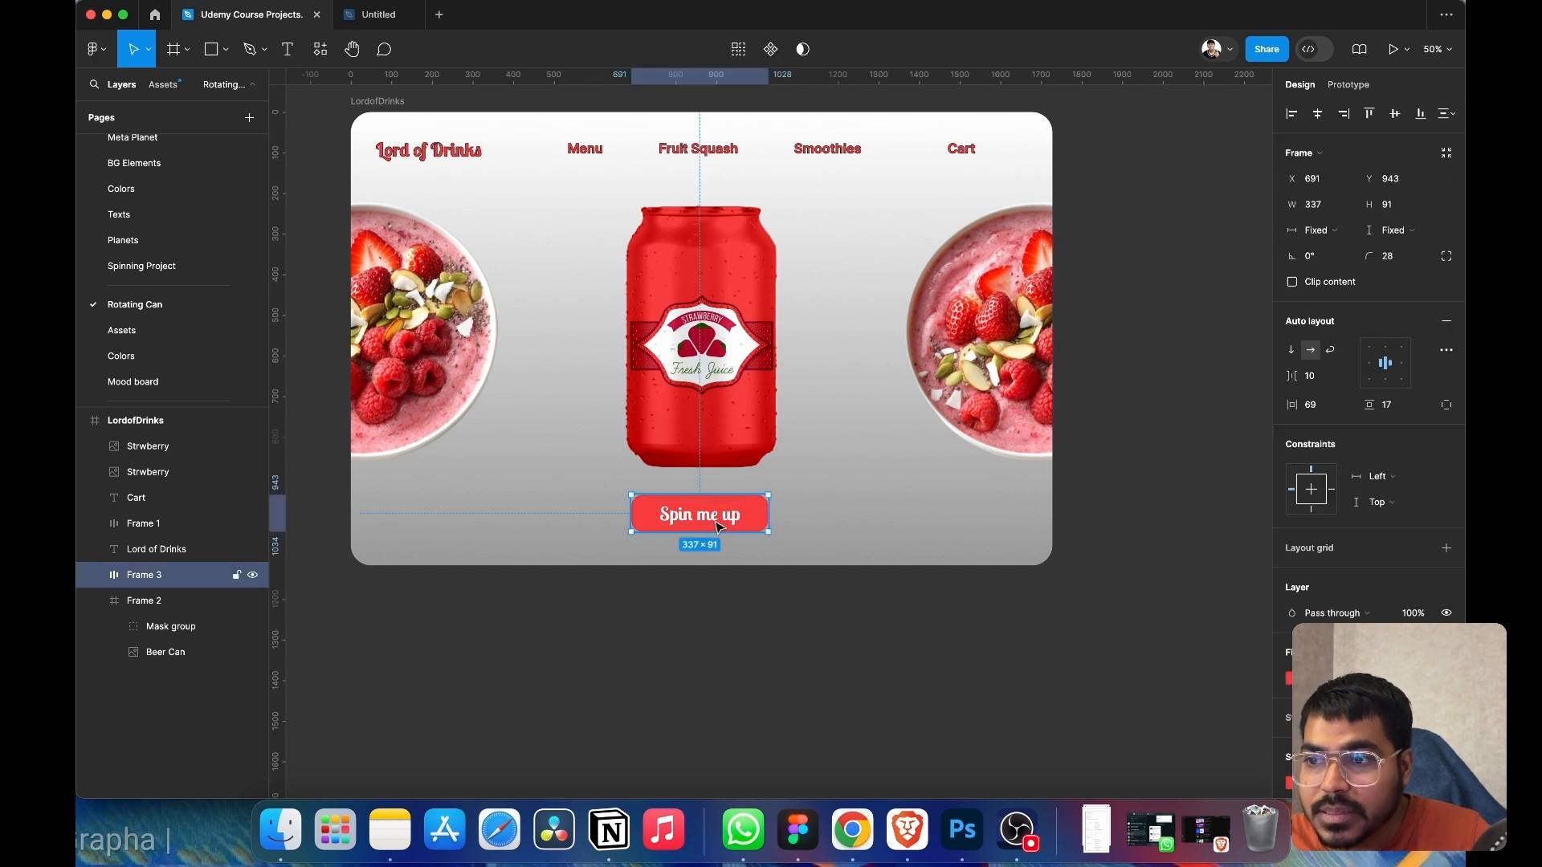
click(94, 575)
click(170, 604)
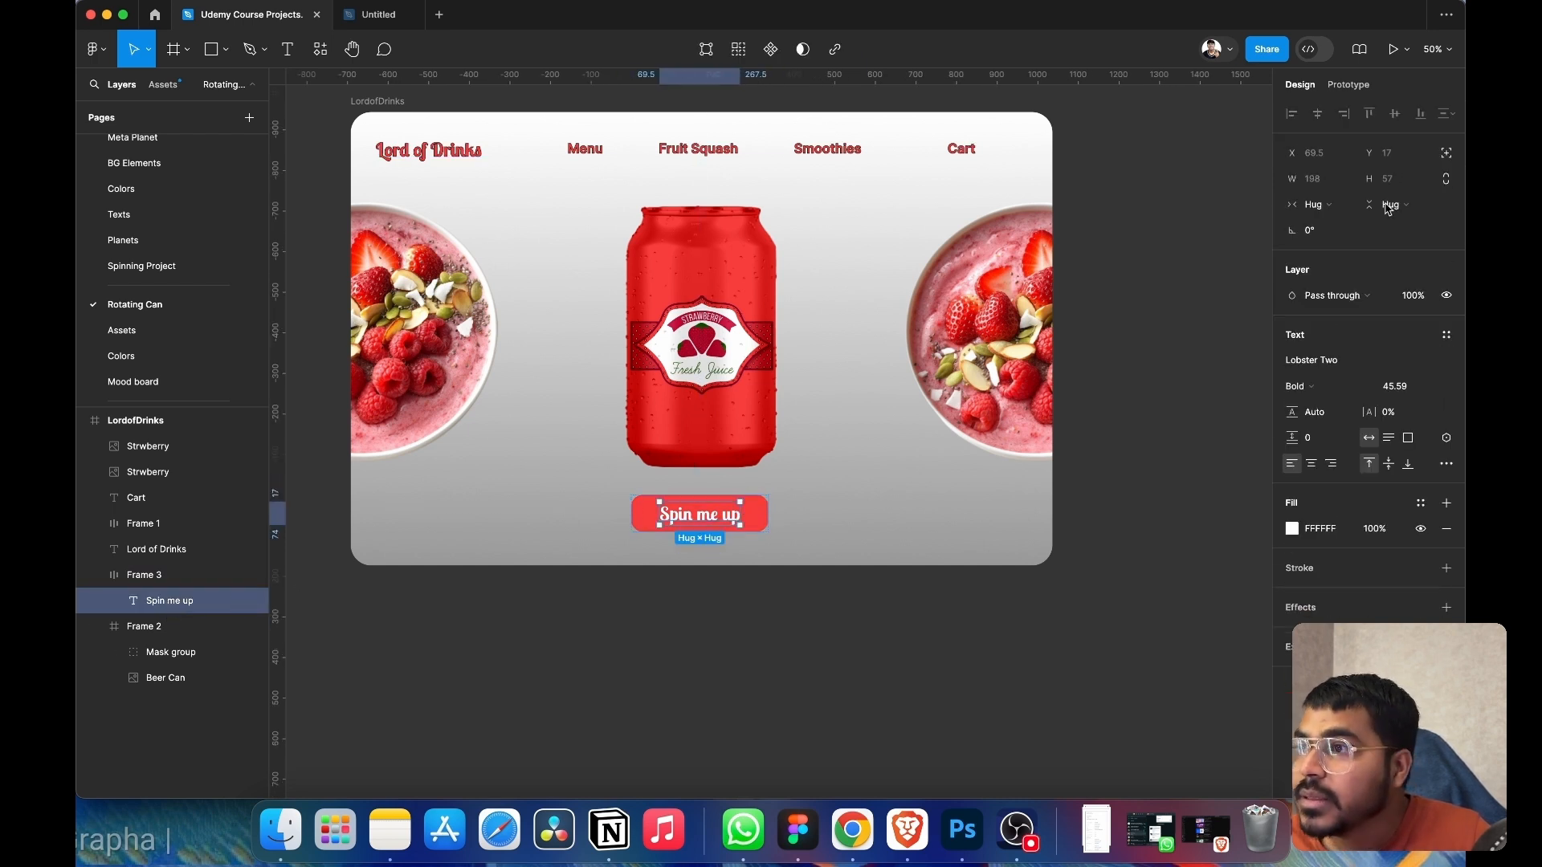
click(788, 540)
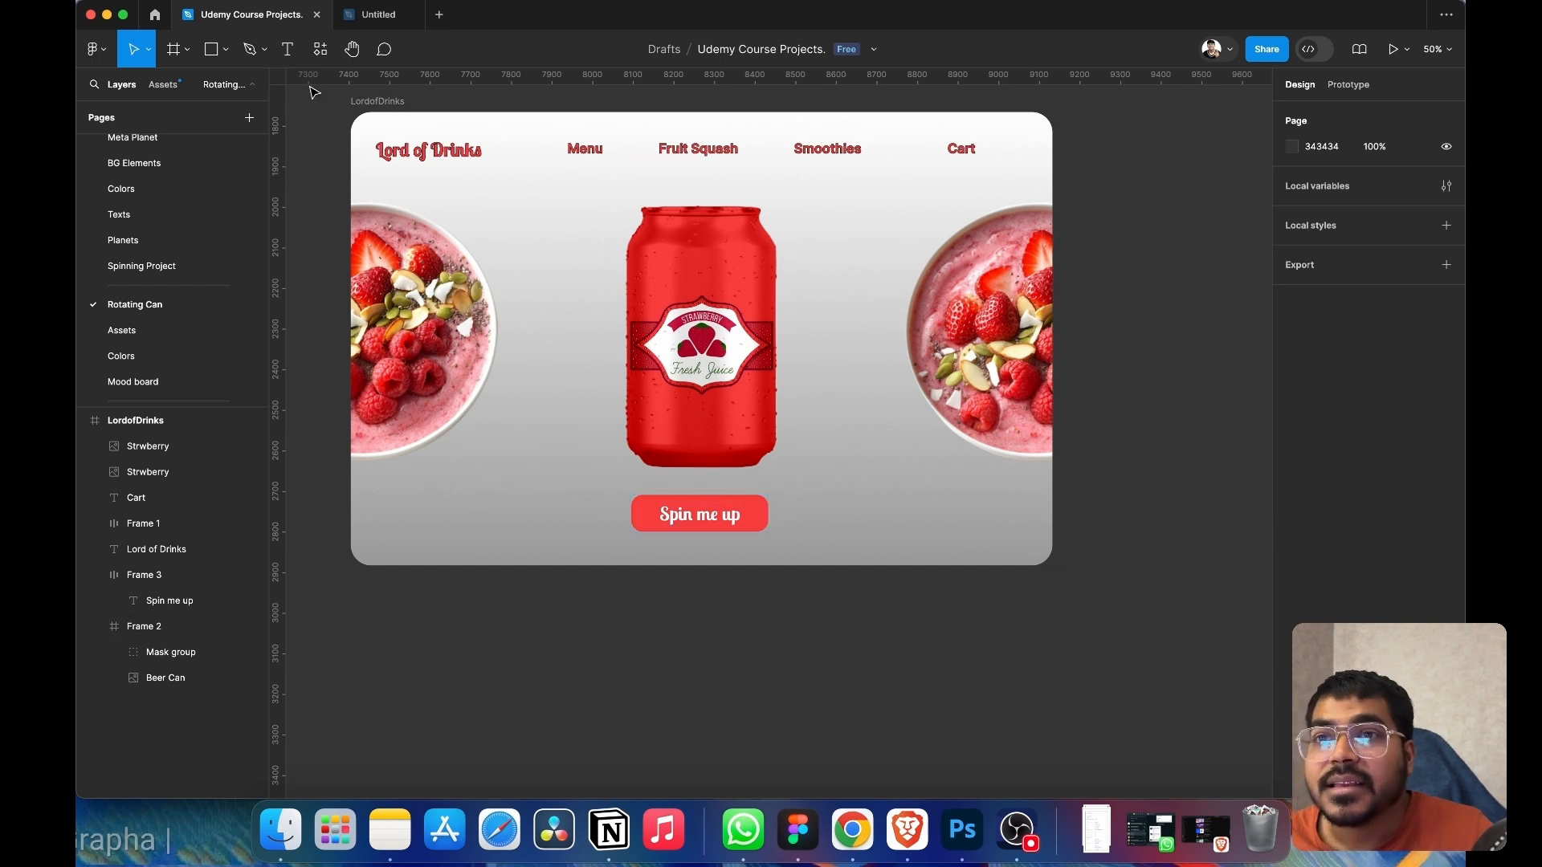
- Draw a triangle about 89 × 89 between the left bowl and the can, rotated 90° to point left
click(225, 50)
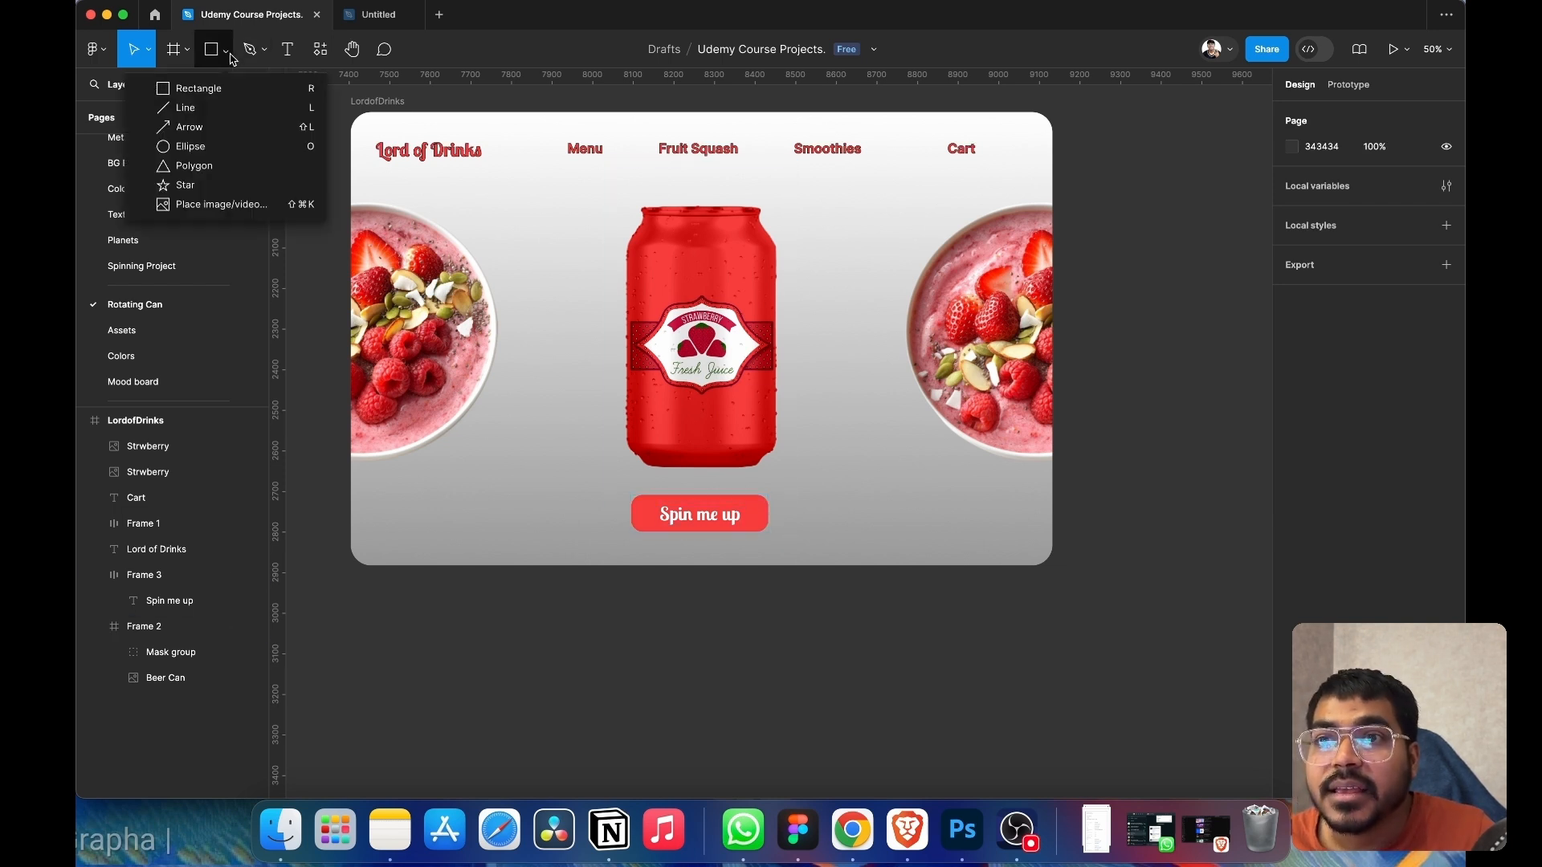
click(212, 163)
drag(549, 303, 604, 282)
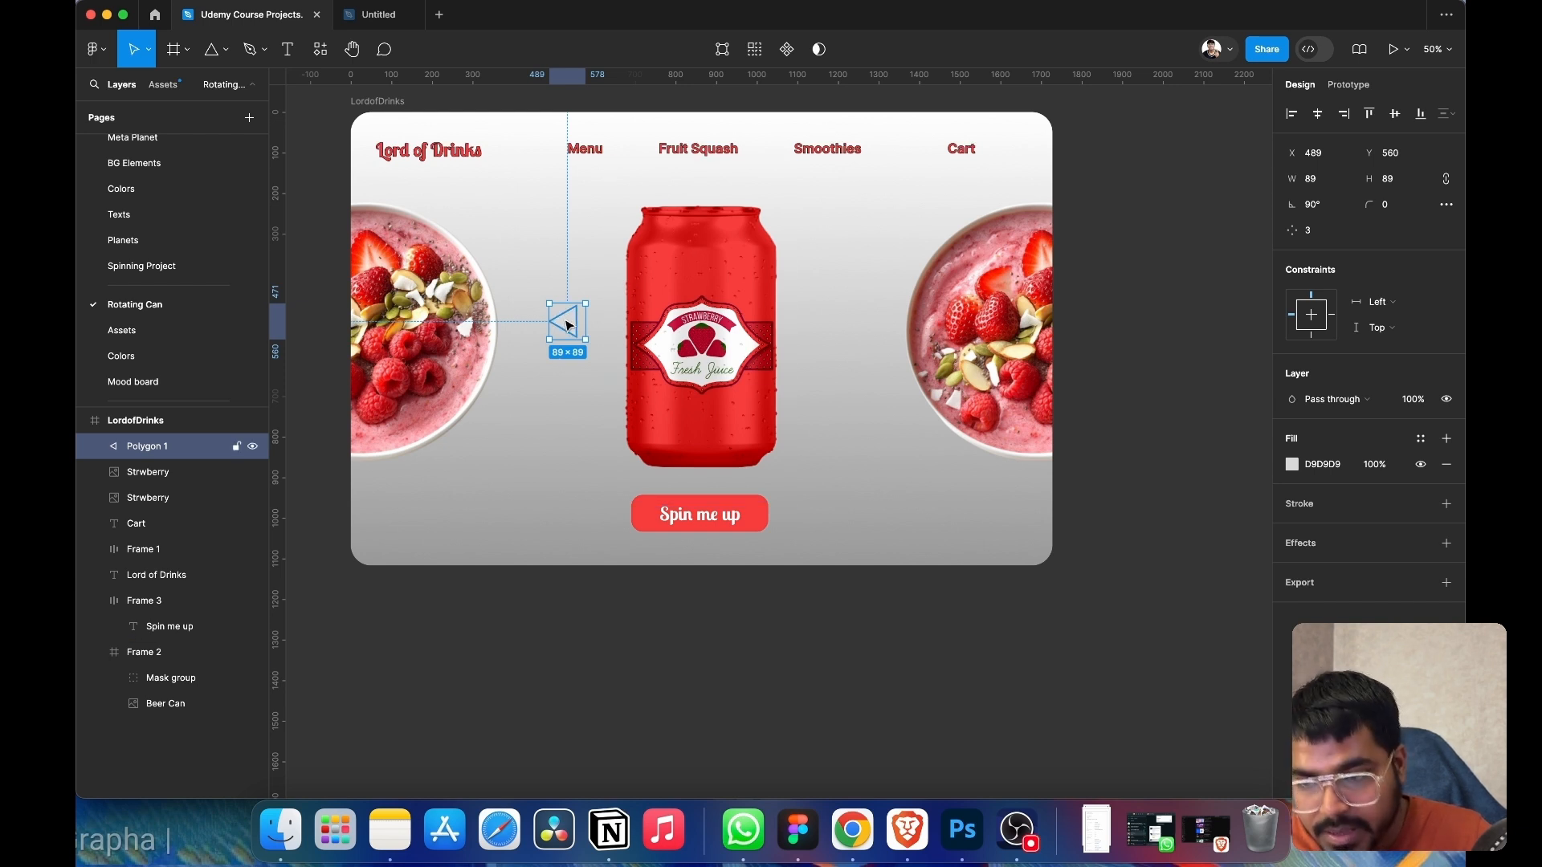
- Duplicate the triangle to the right side of the can at the same height and flip the copy horizontally
drag(566, 326, 845, 328)
right_click(845, 327)
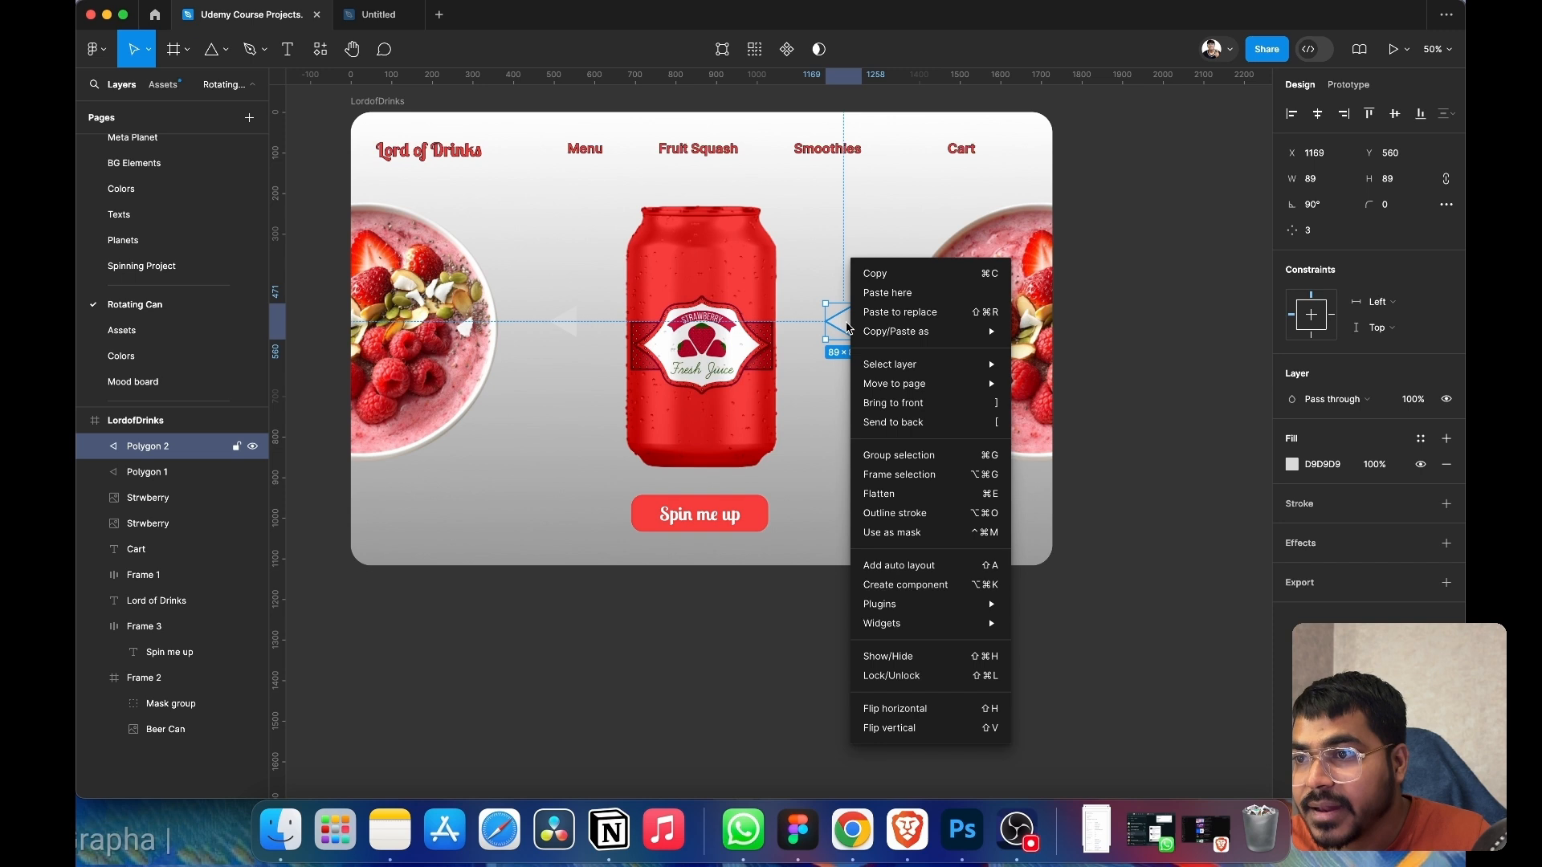
click(924, 709)
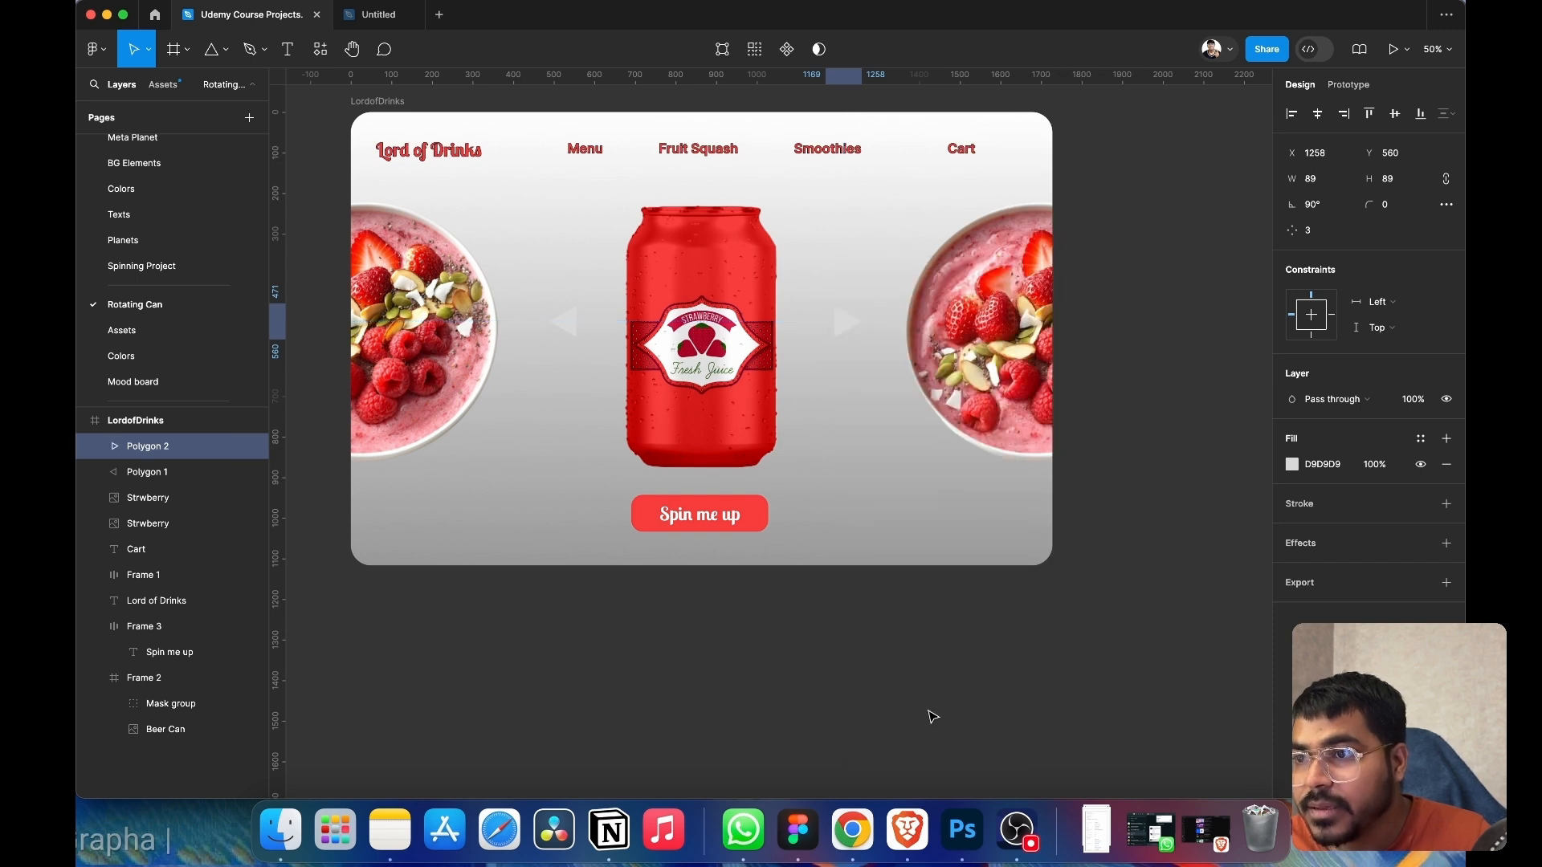
- Fill both triangle arrows with red ED3433 sampled from the can and set their corner radius to 5
shift+click(564, 319)
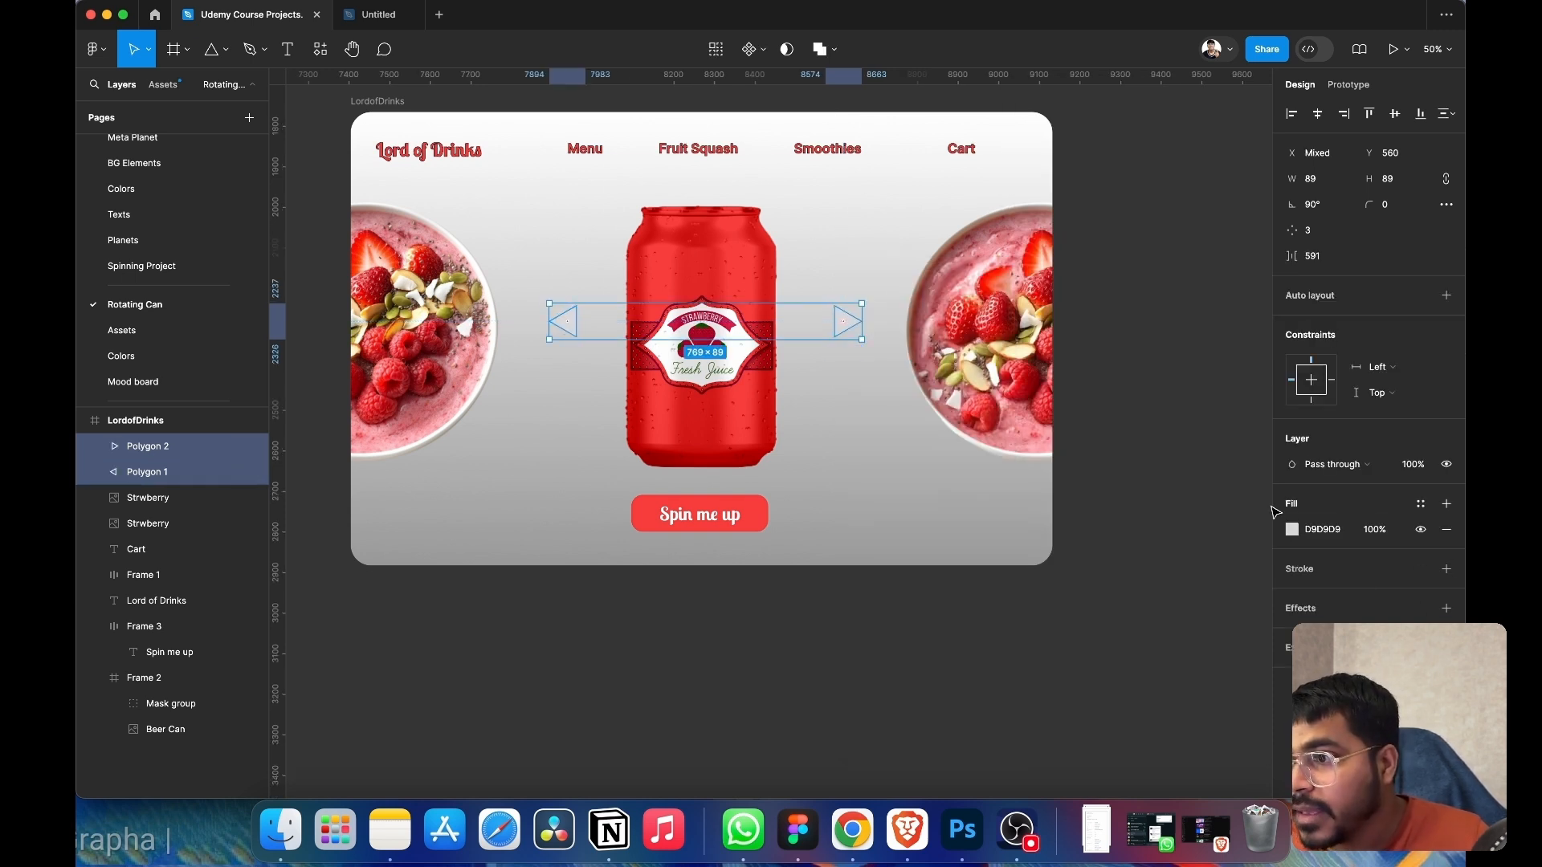
click(1292, 530)
click(1101, 607)
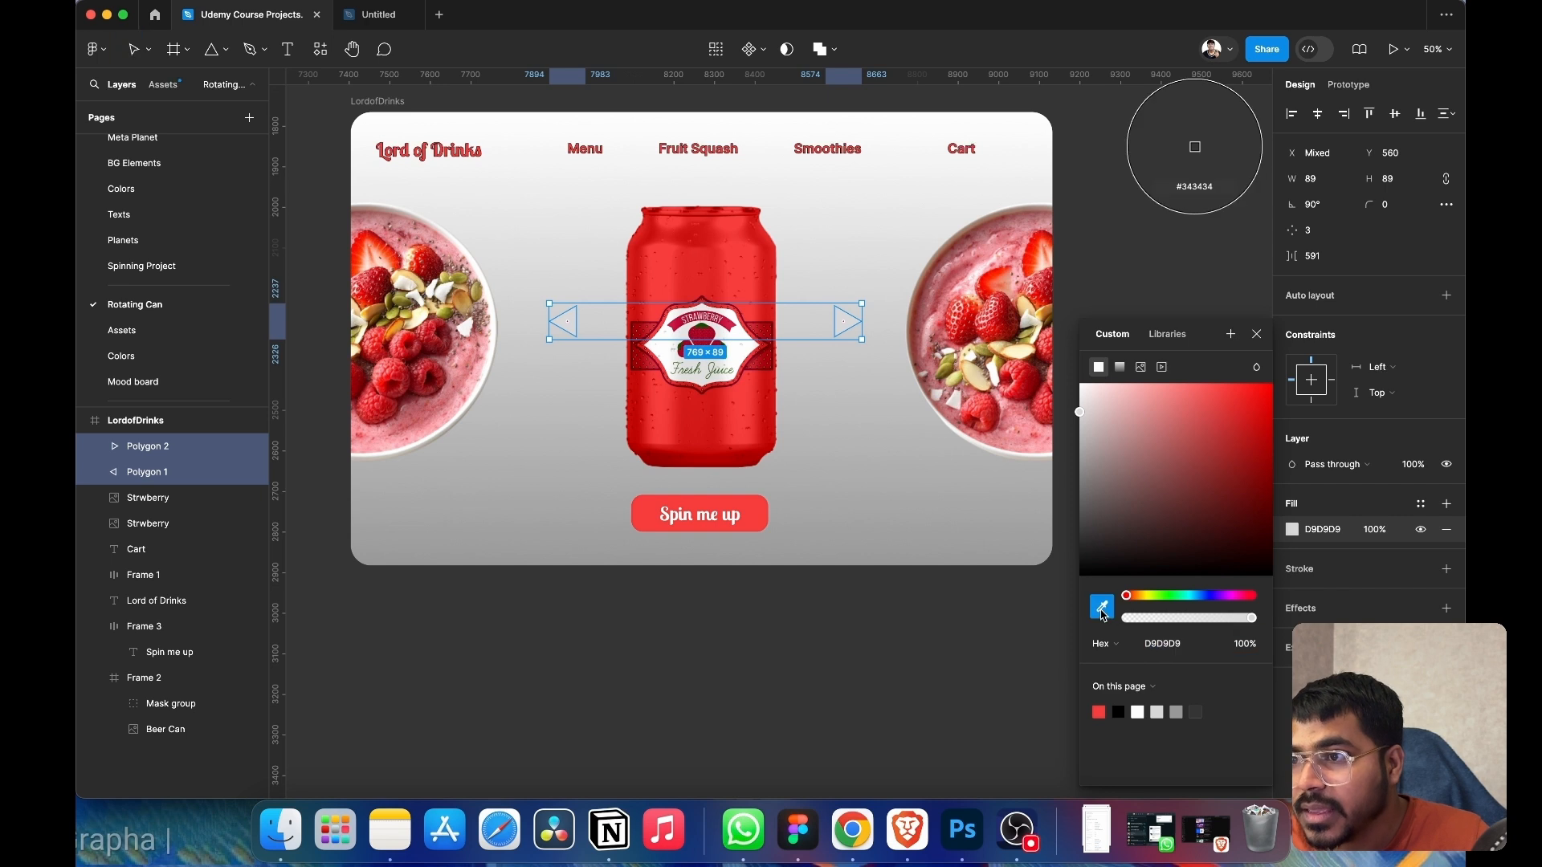
click(730, 275)
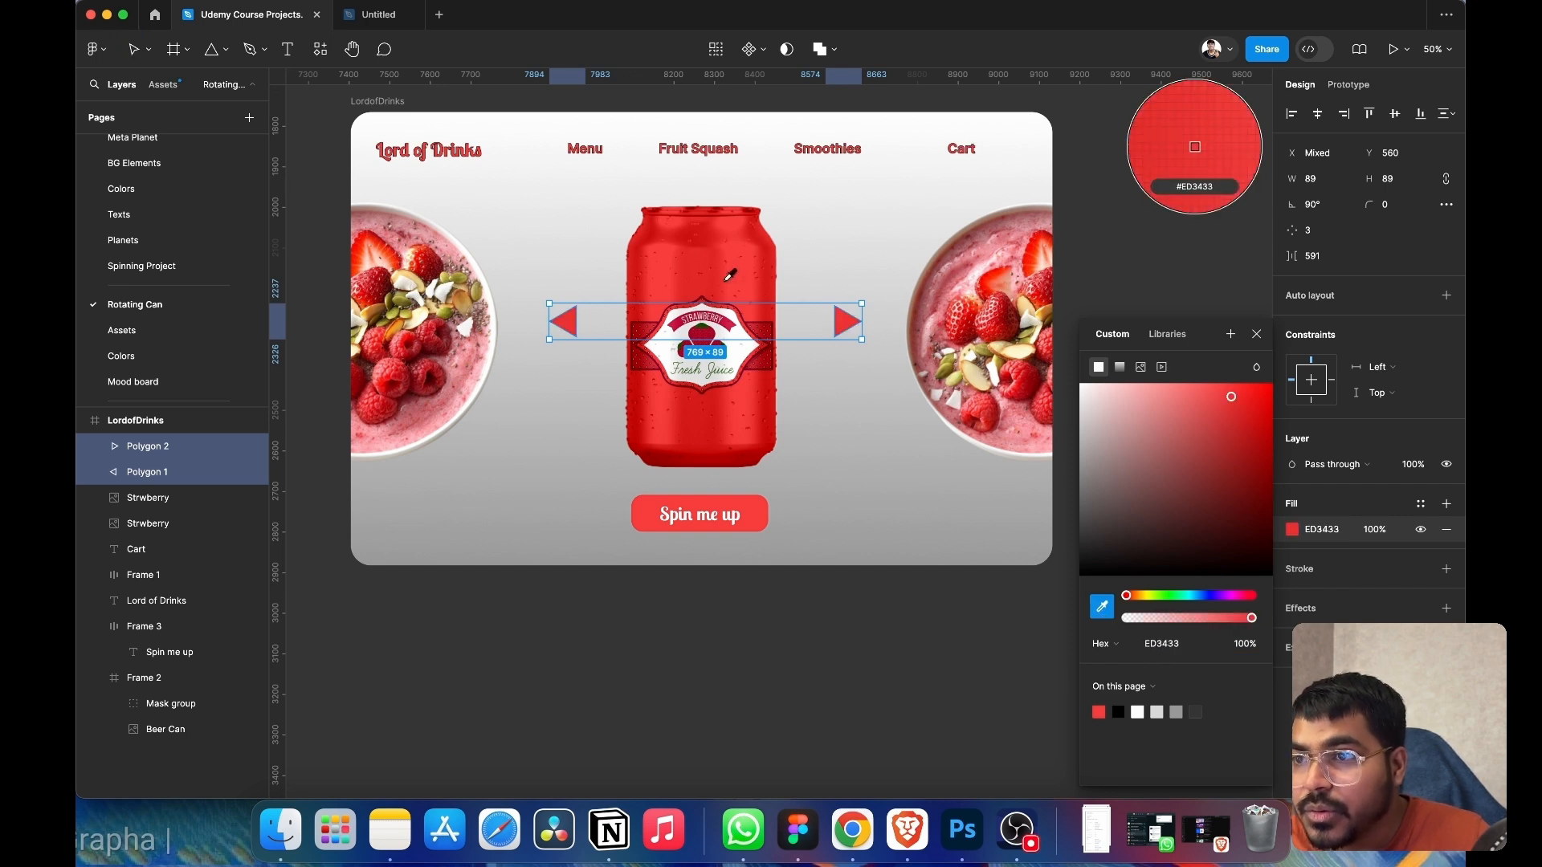
click(1257, 334)
click(1397, 206)
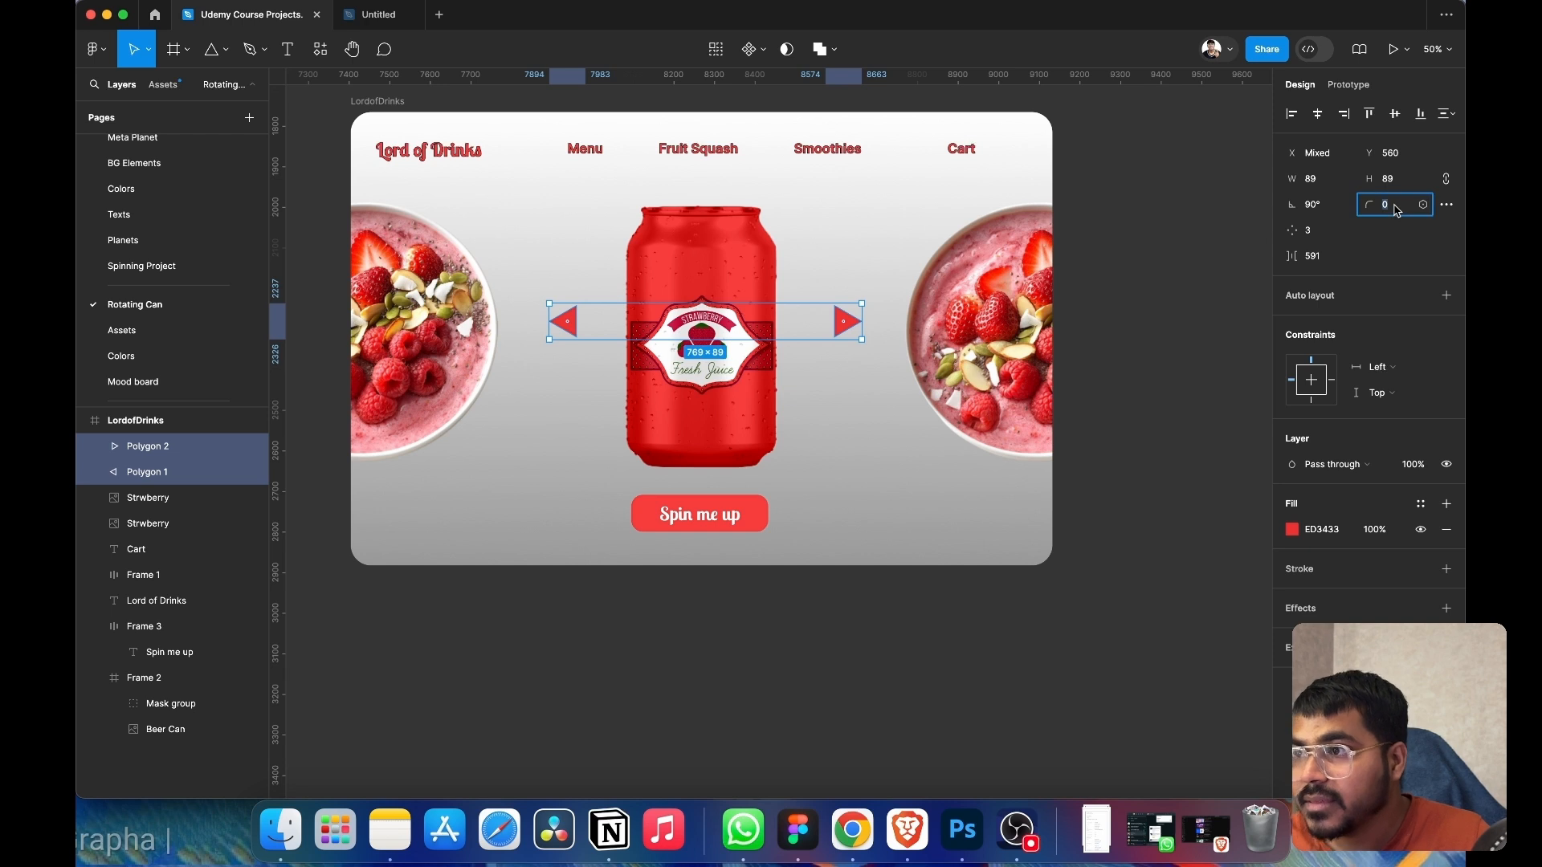
text(5)
key(Return)
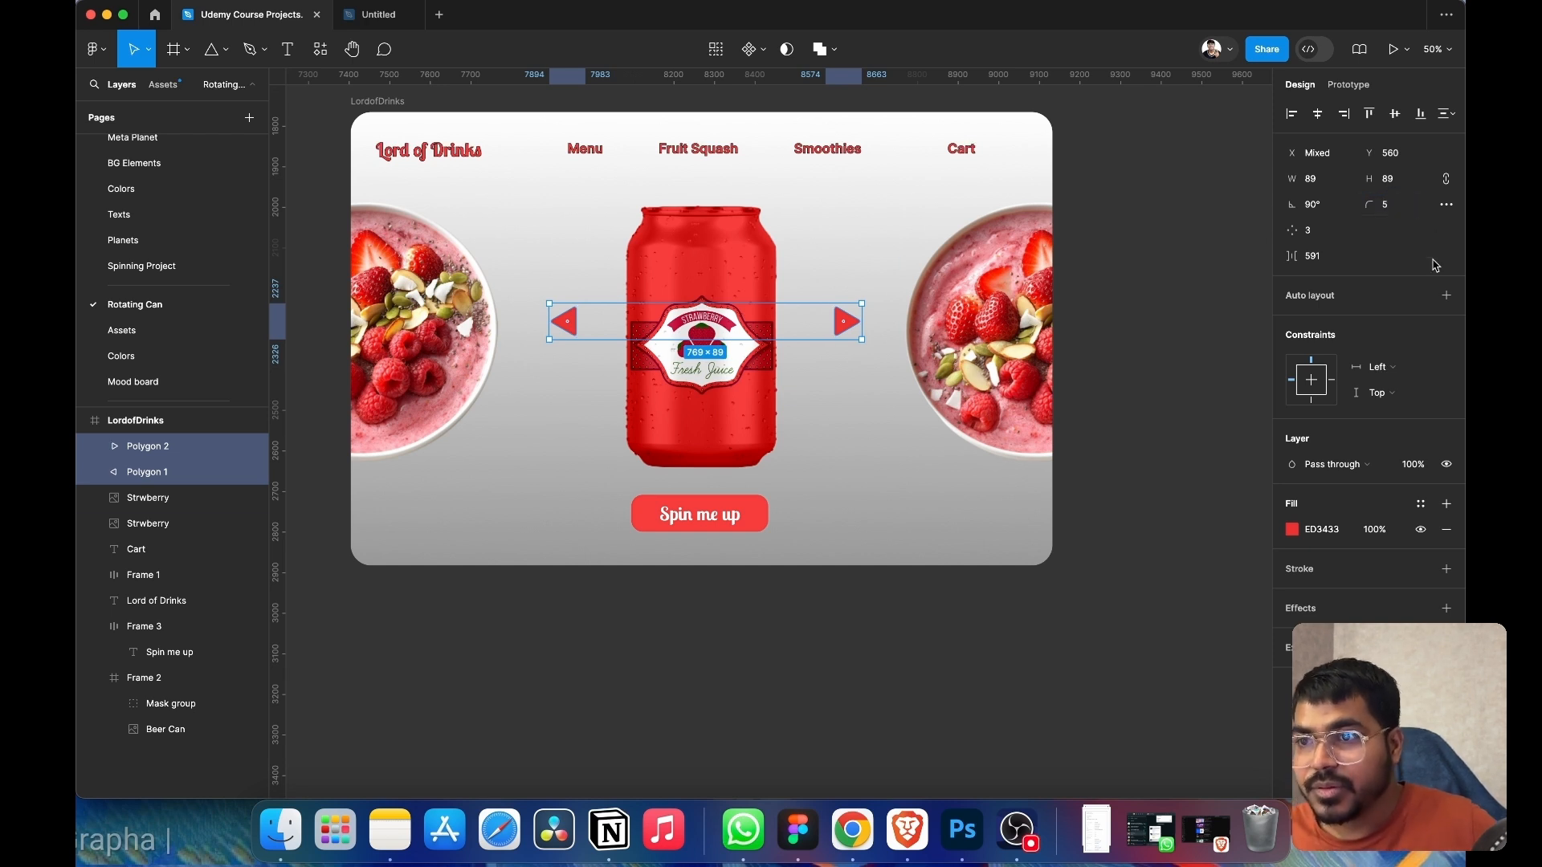
click(863, 474)
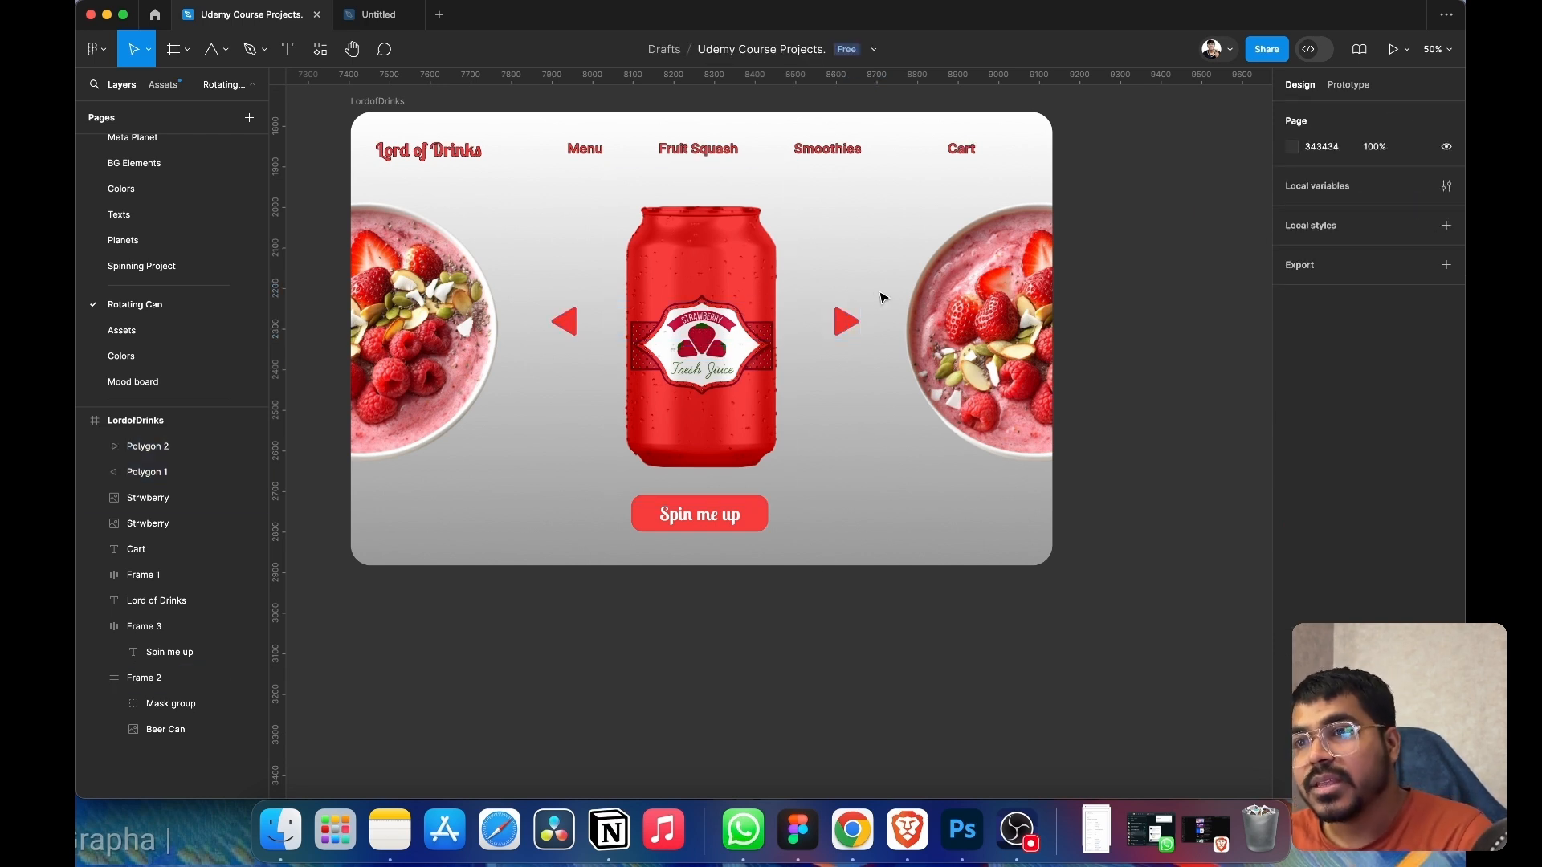
- Change the 100% stop of the LordofDrinks frame's linear gradient fill to dark red 932F2F
click(378, 109)
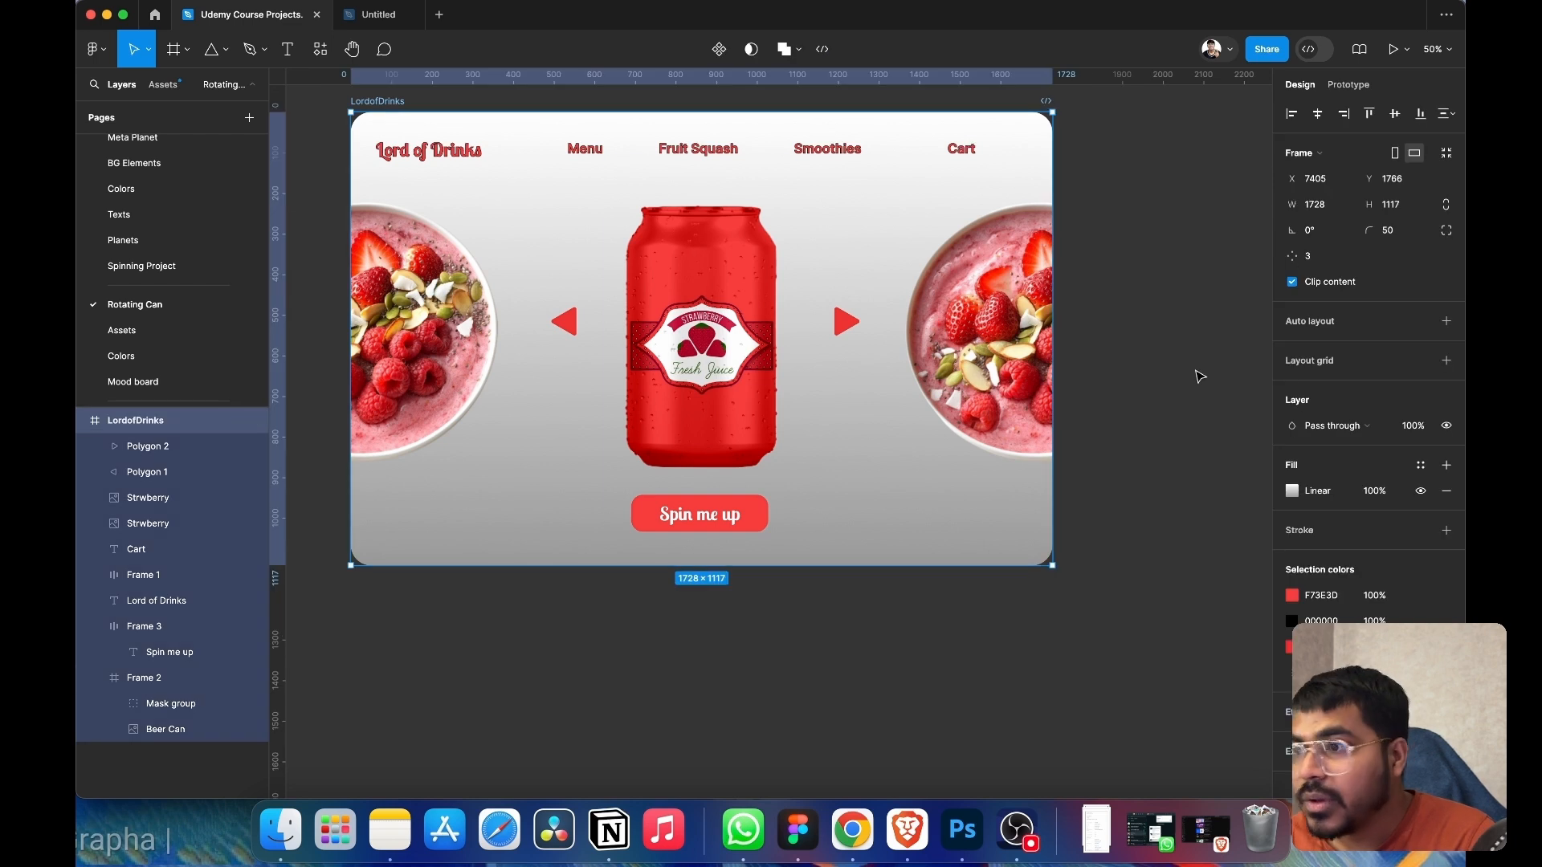
click(1293, 491)
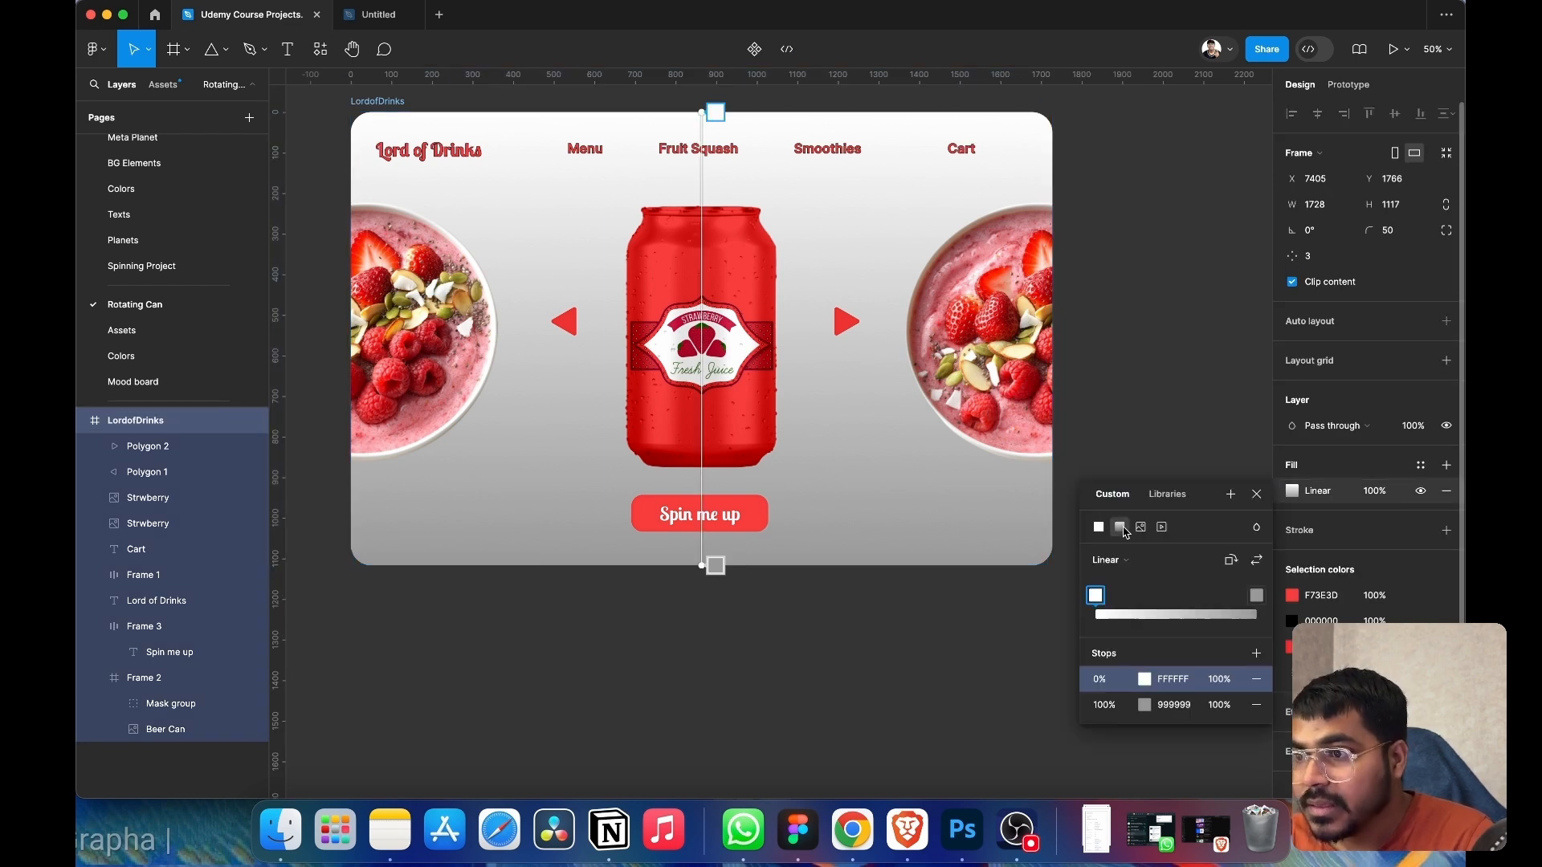
click(1257, 596)
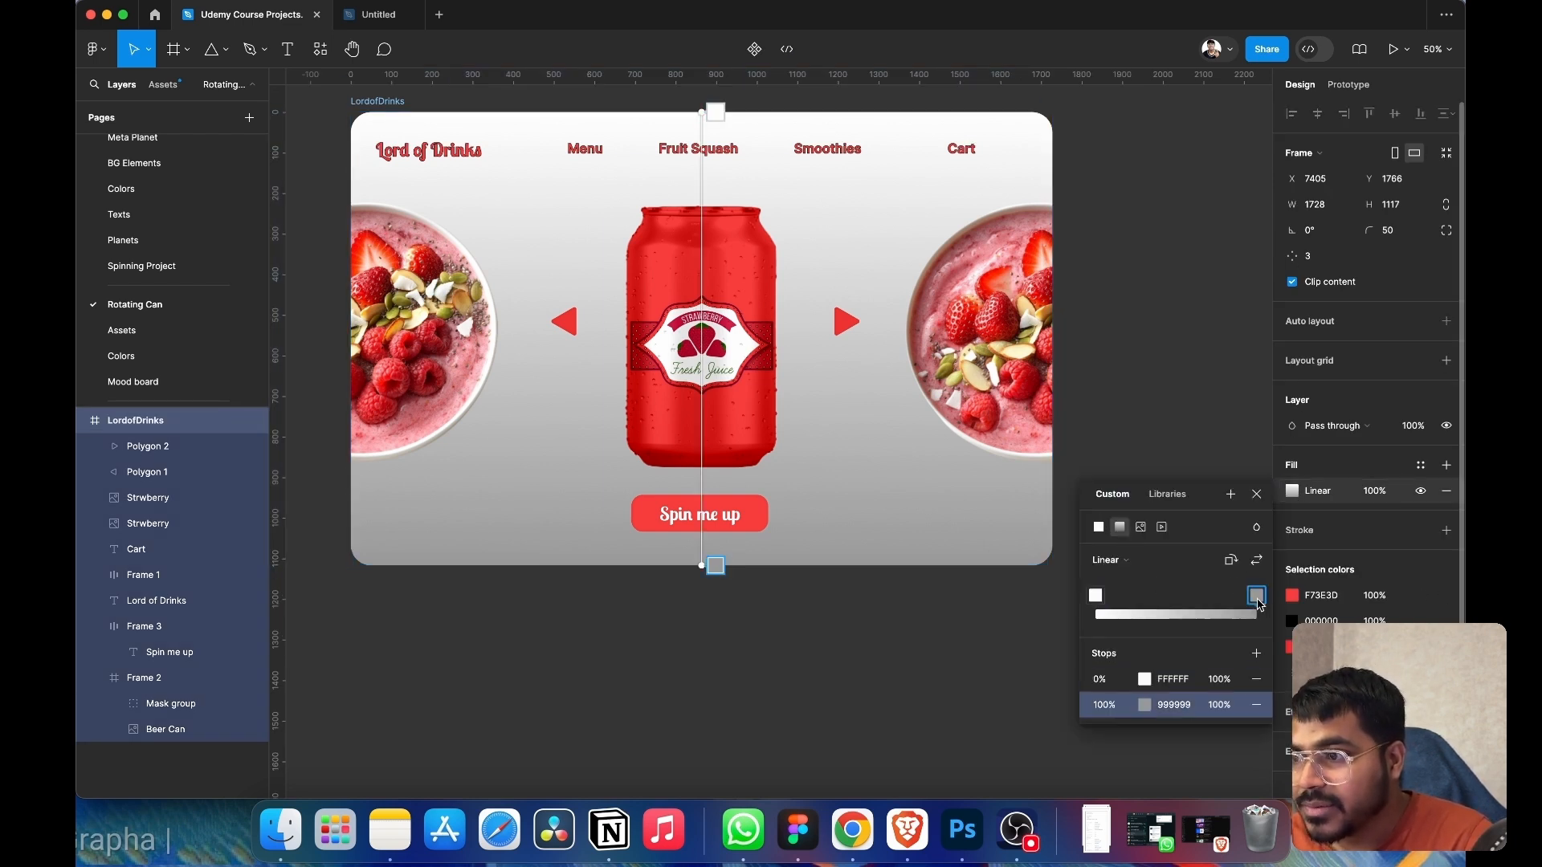
click(1150, 711)
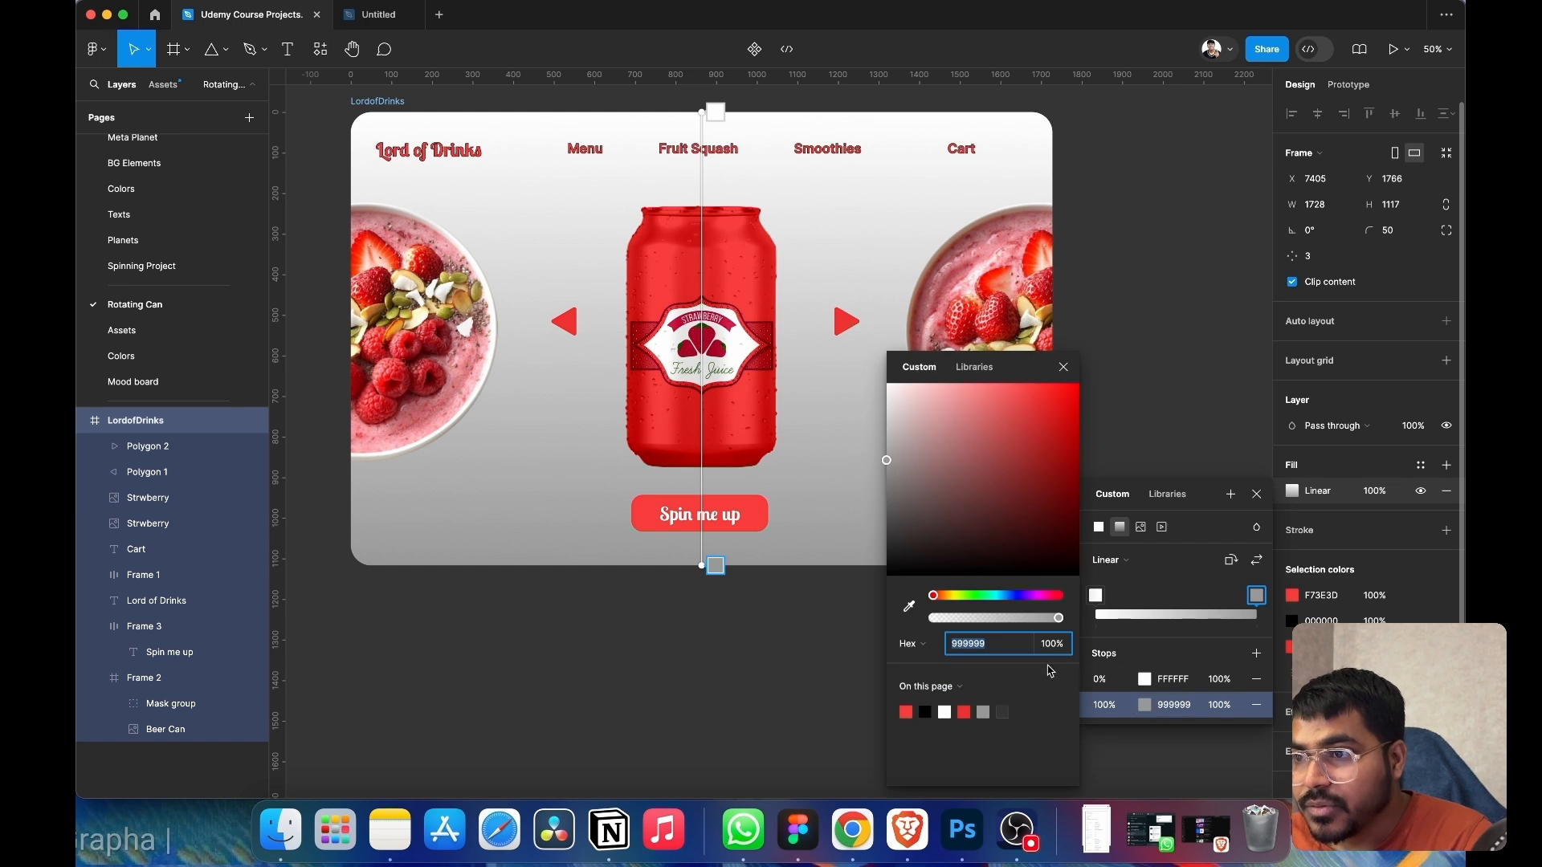
click(886, 463)
drag(888, 464, 1021, 474)
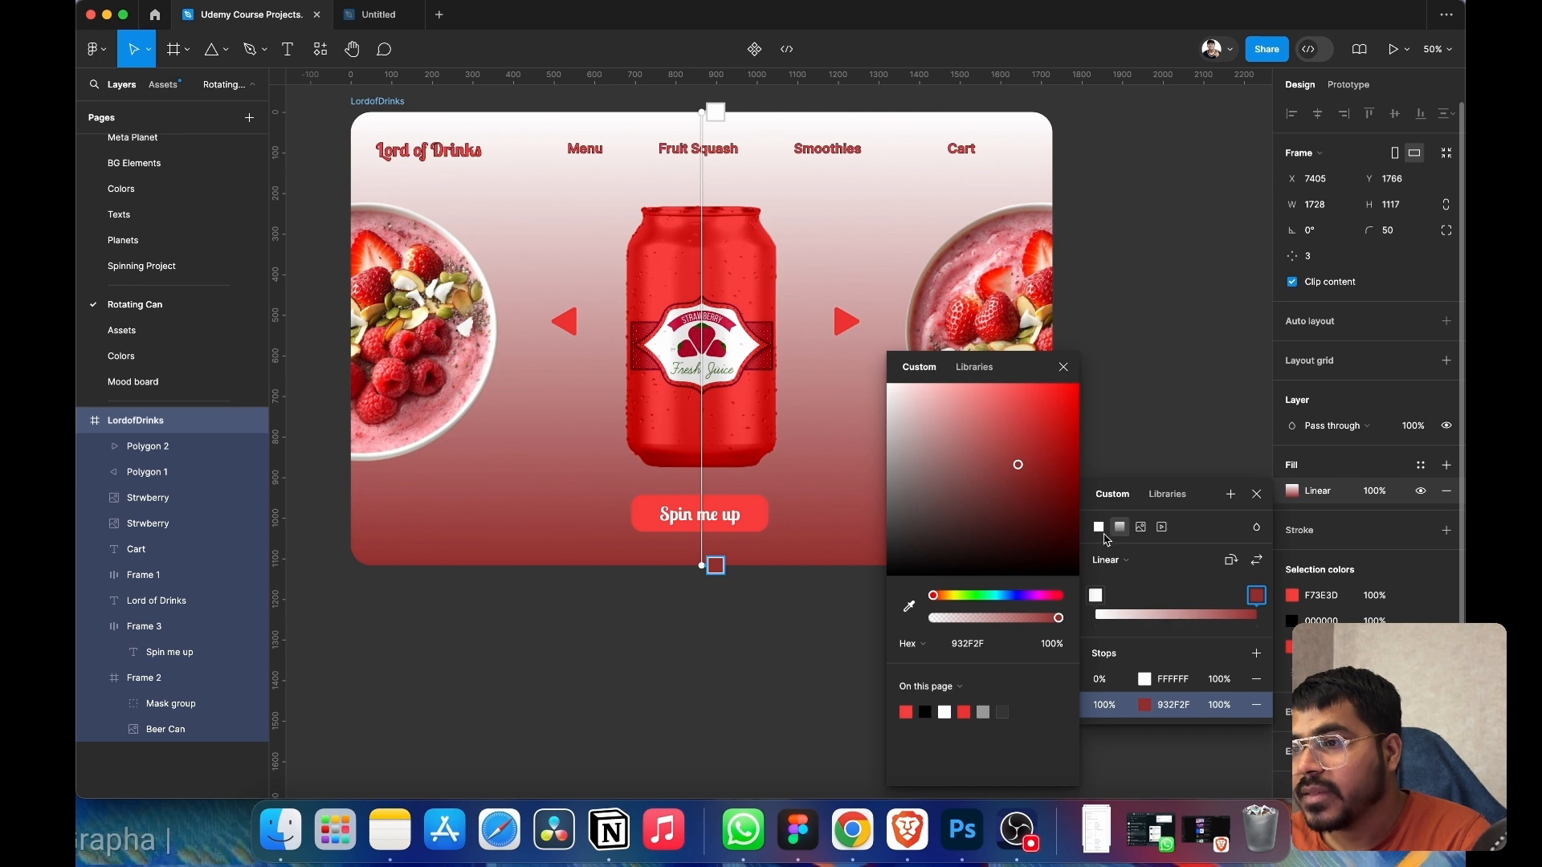
click(1063, 369)
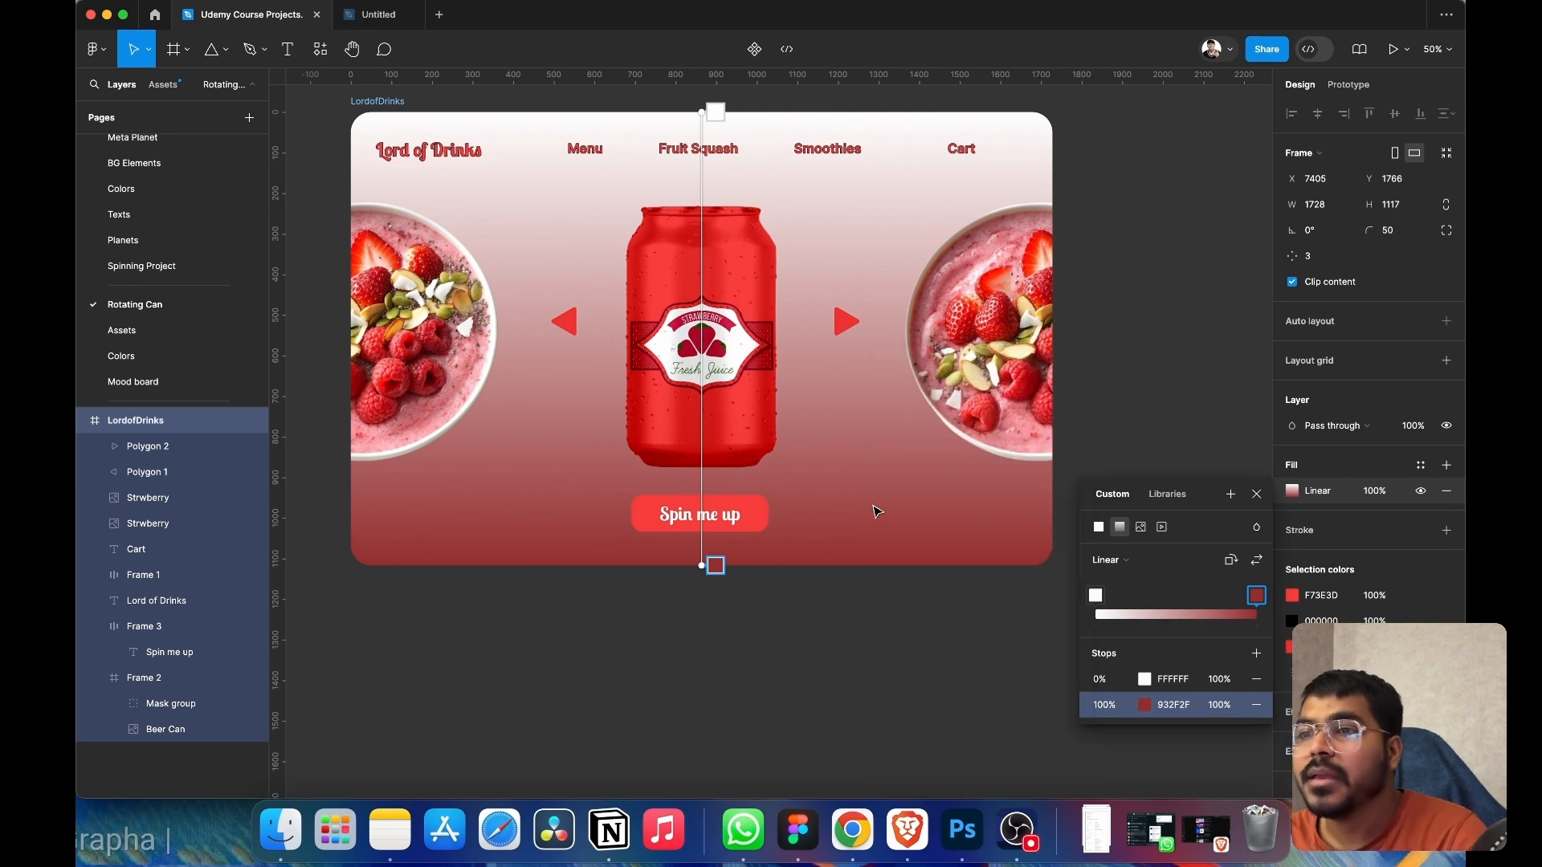
key(Escape)
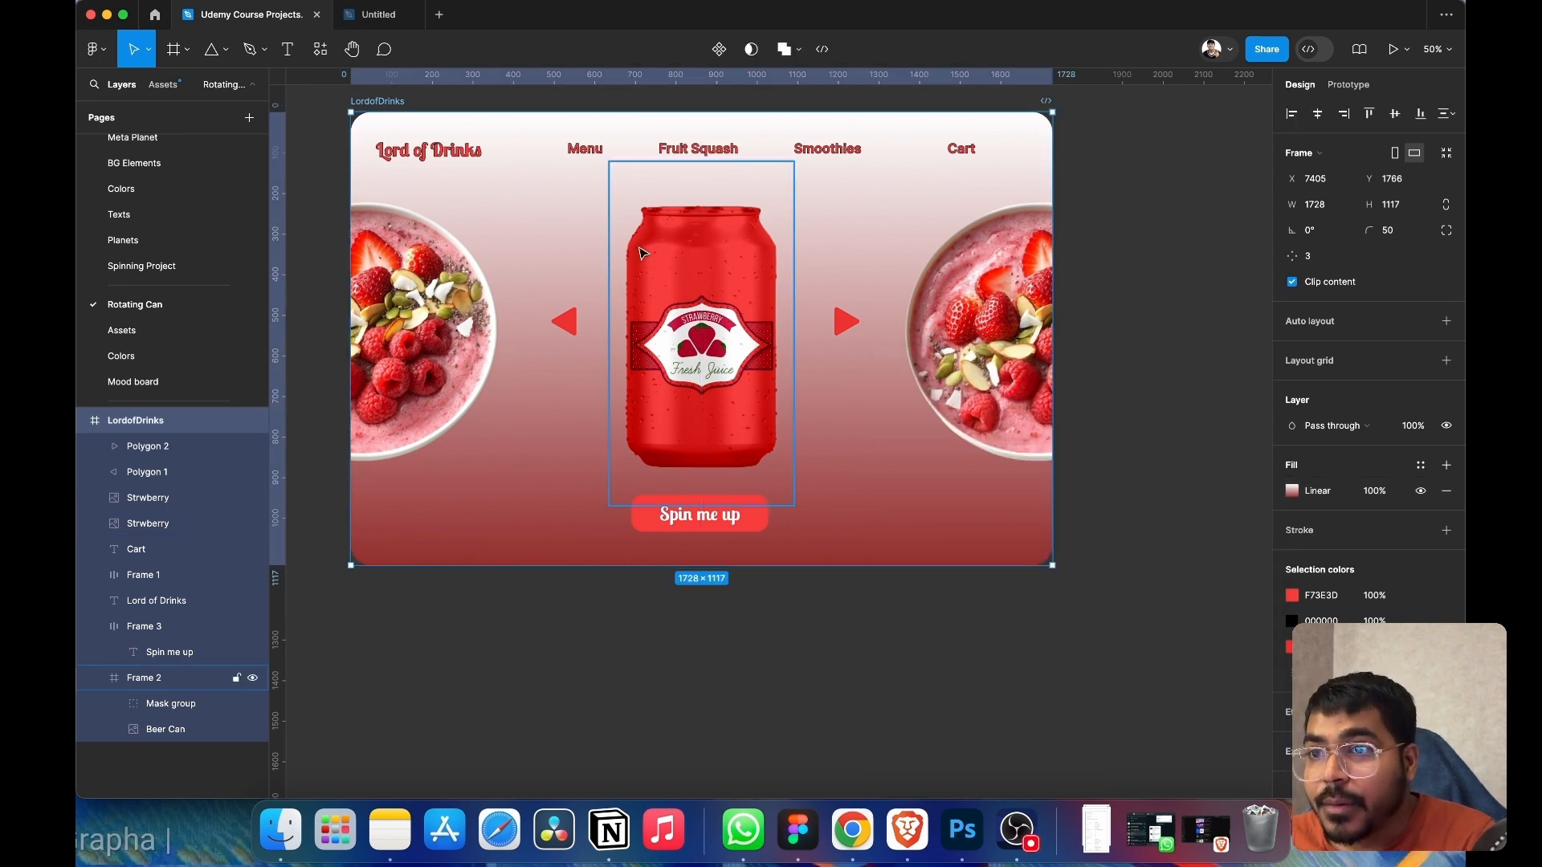
- Draw a rectangle about 277 × 46 under the can's base and move its layer to the bottom of the LordofDrinks frame, behind the can
click(227, 53)
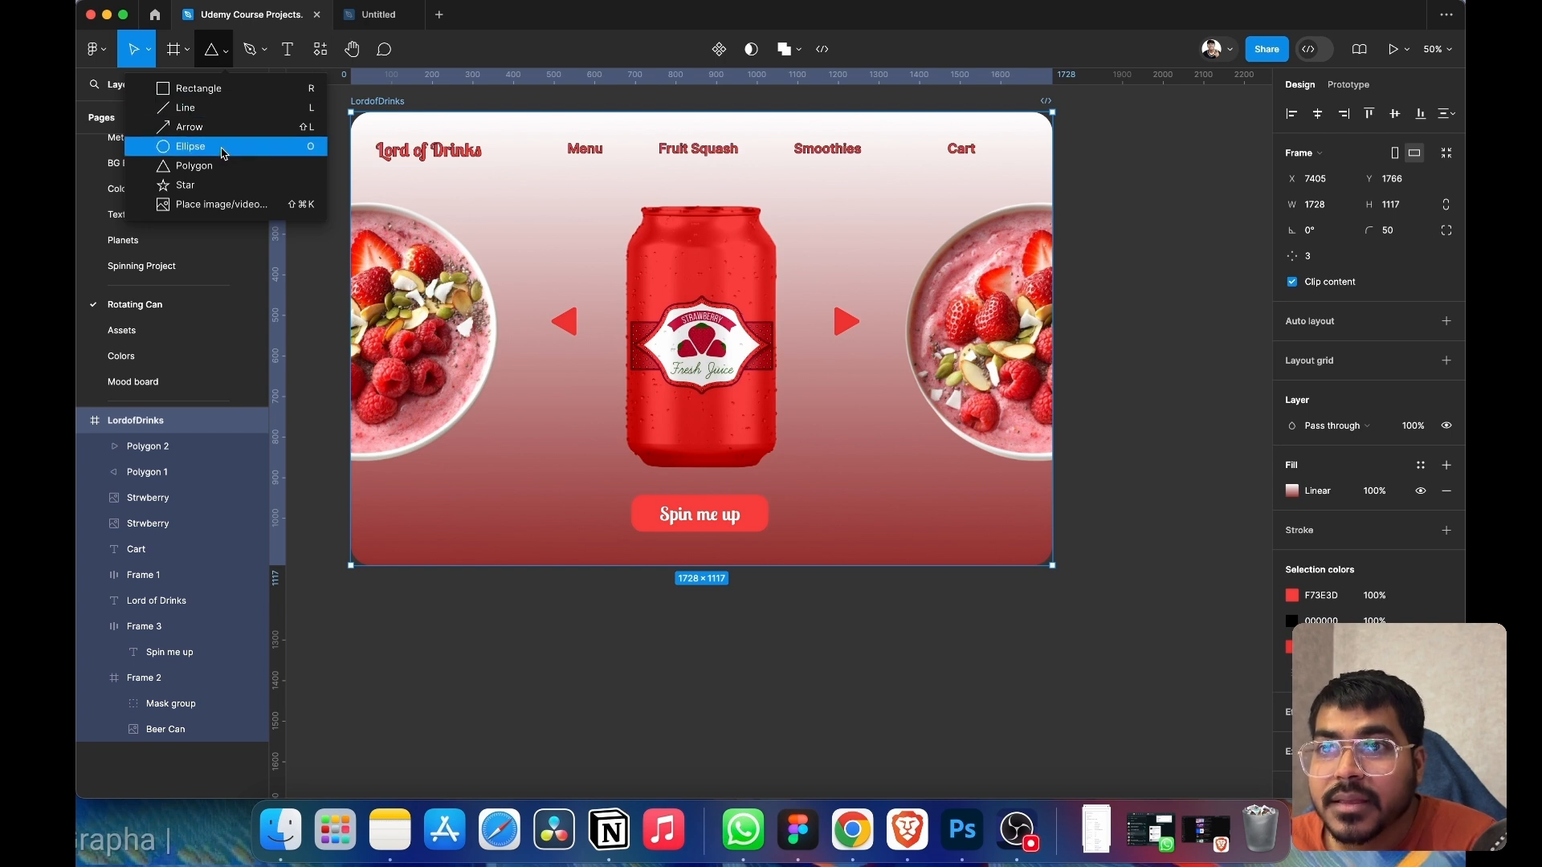
click(214, 89)
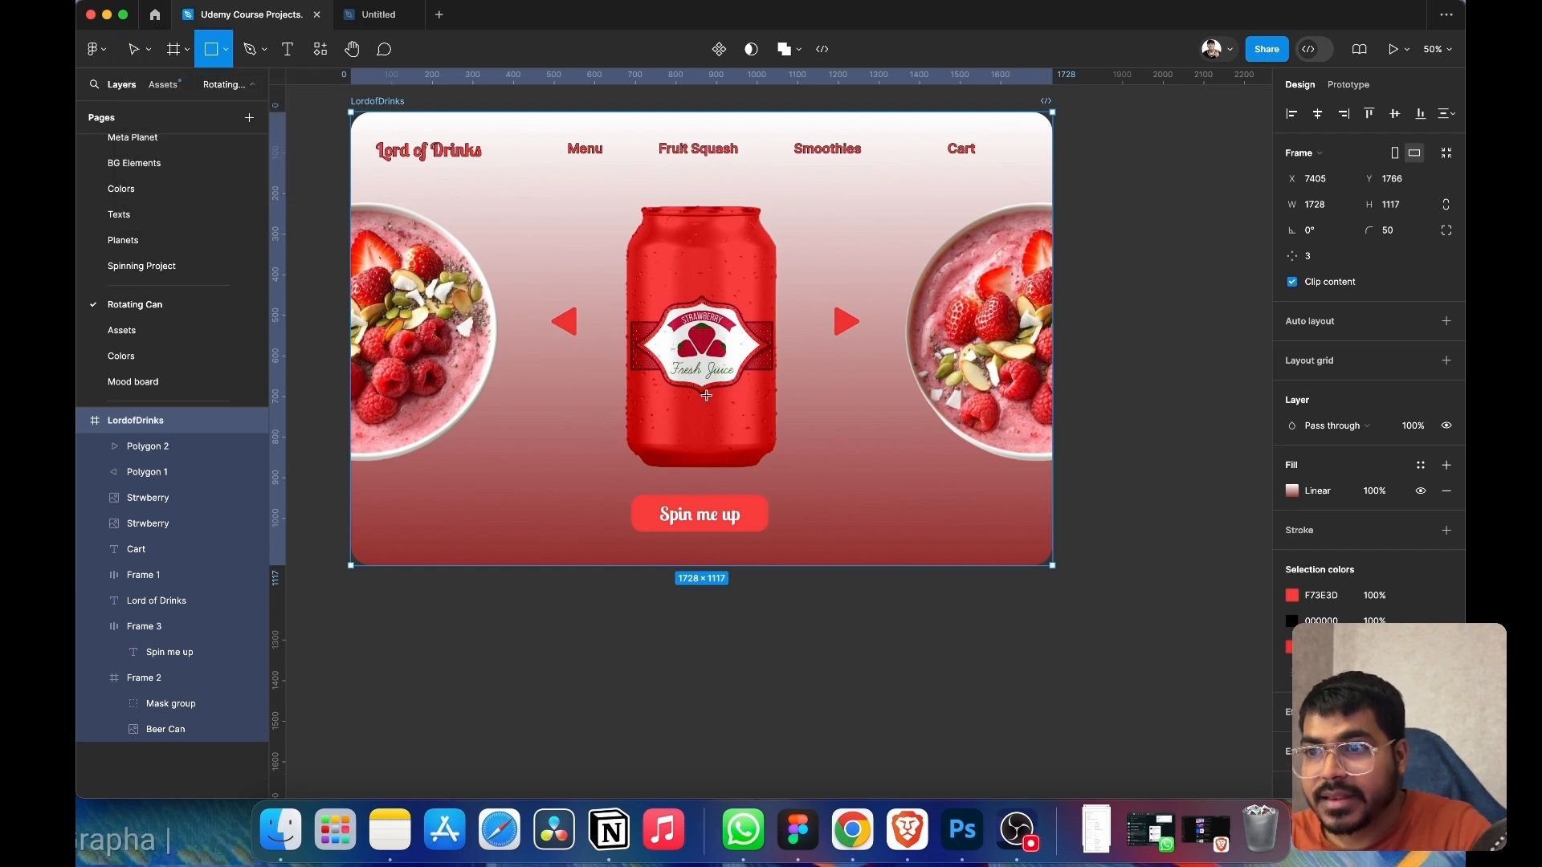
scroll(697, 392, up, 5)
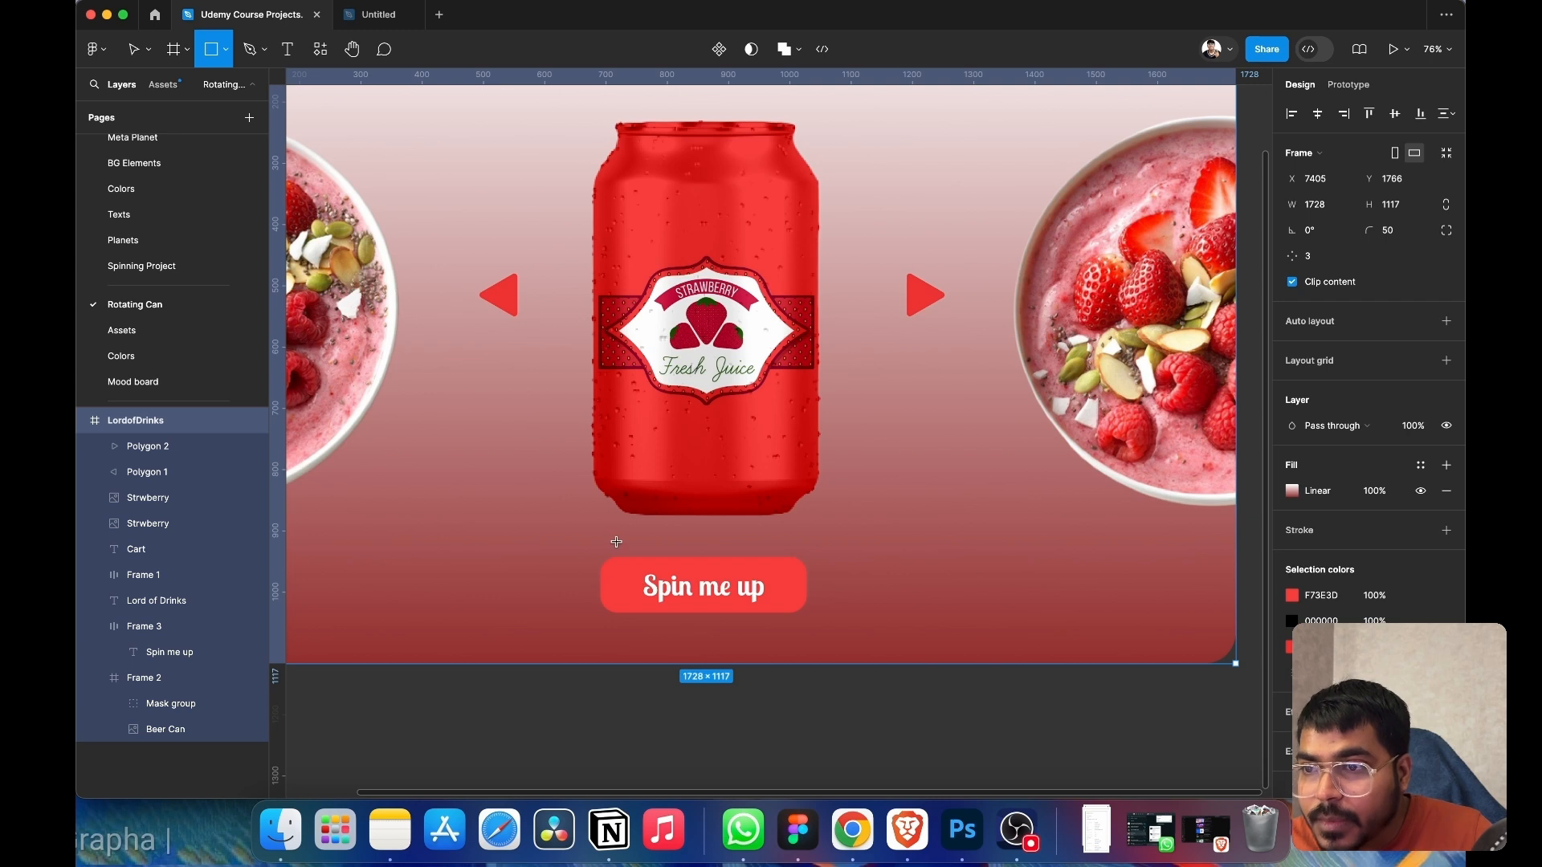
drag(622, 513, 793, 541)
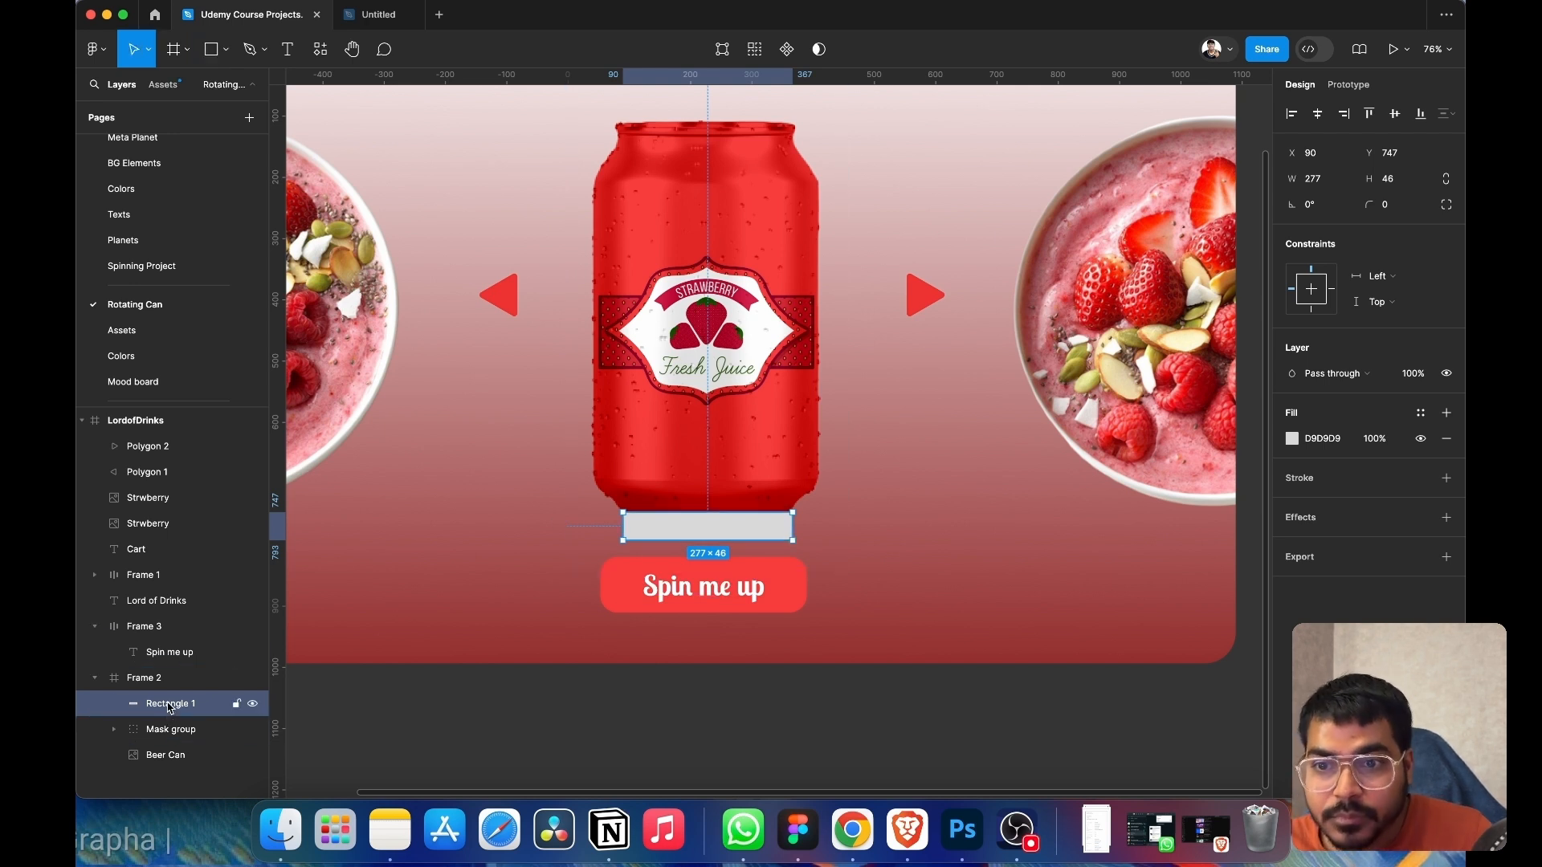
drag(169, 707, 155, 781)
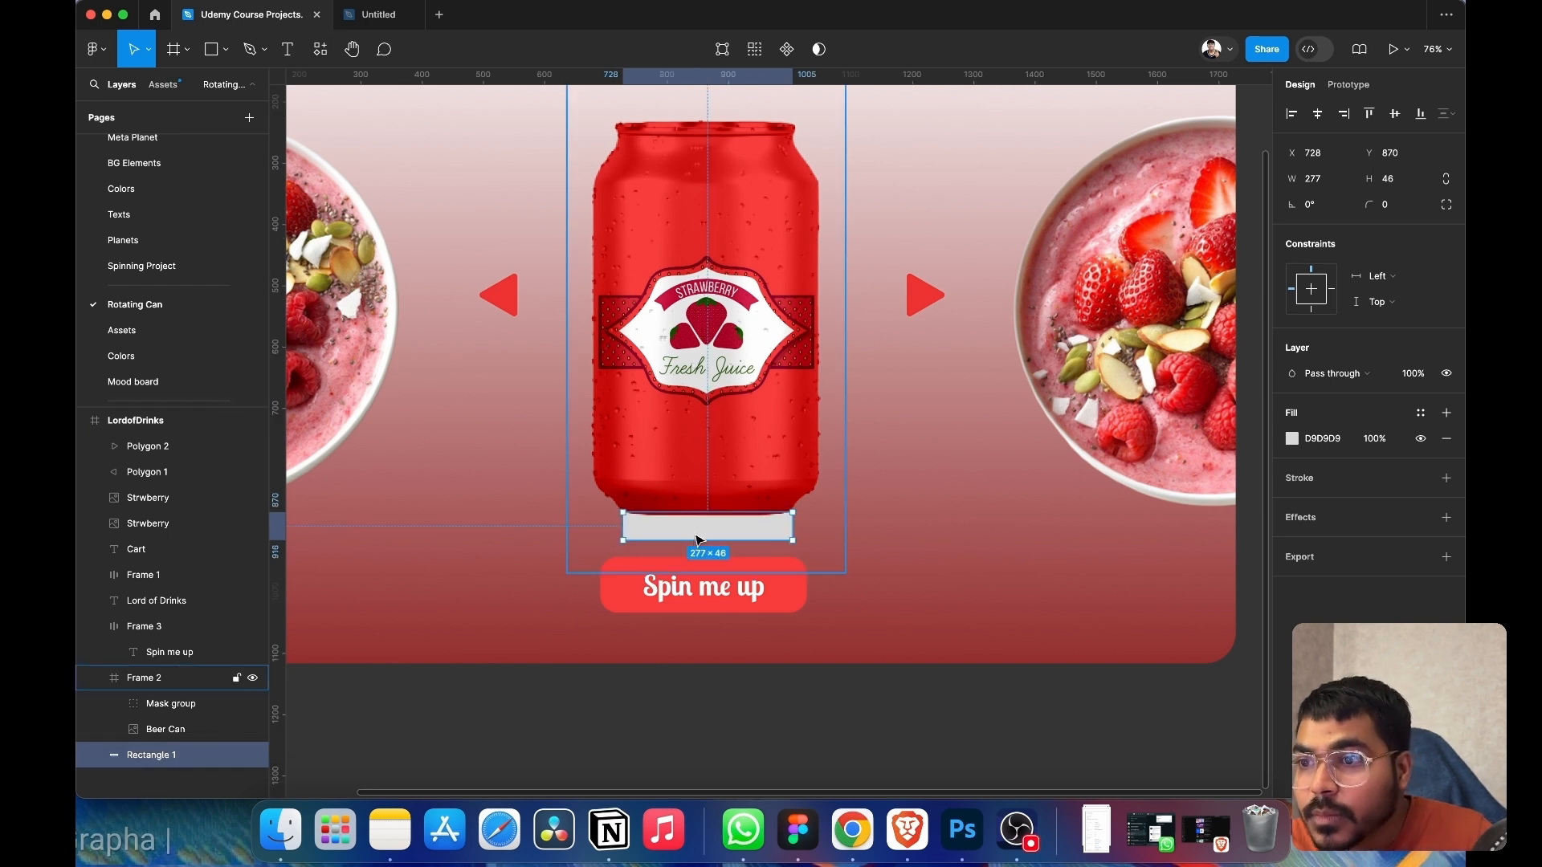
double_click(653, 527)
click(165, 755)
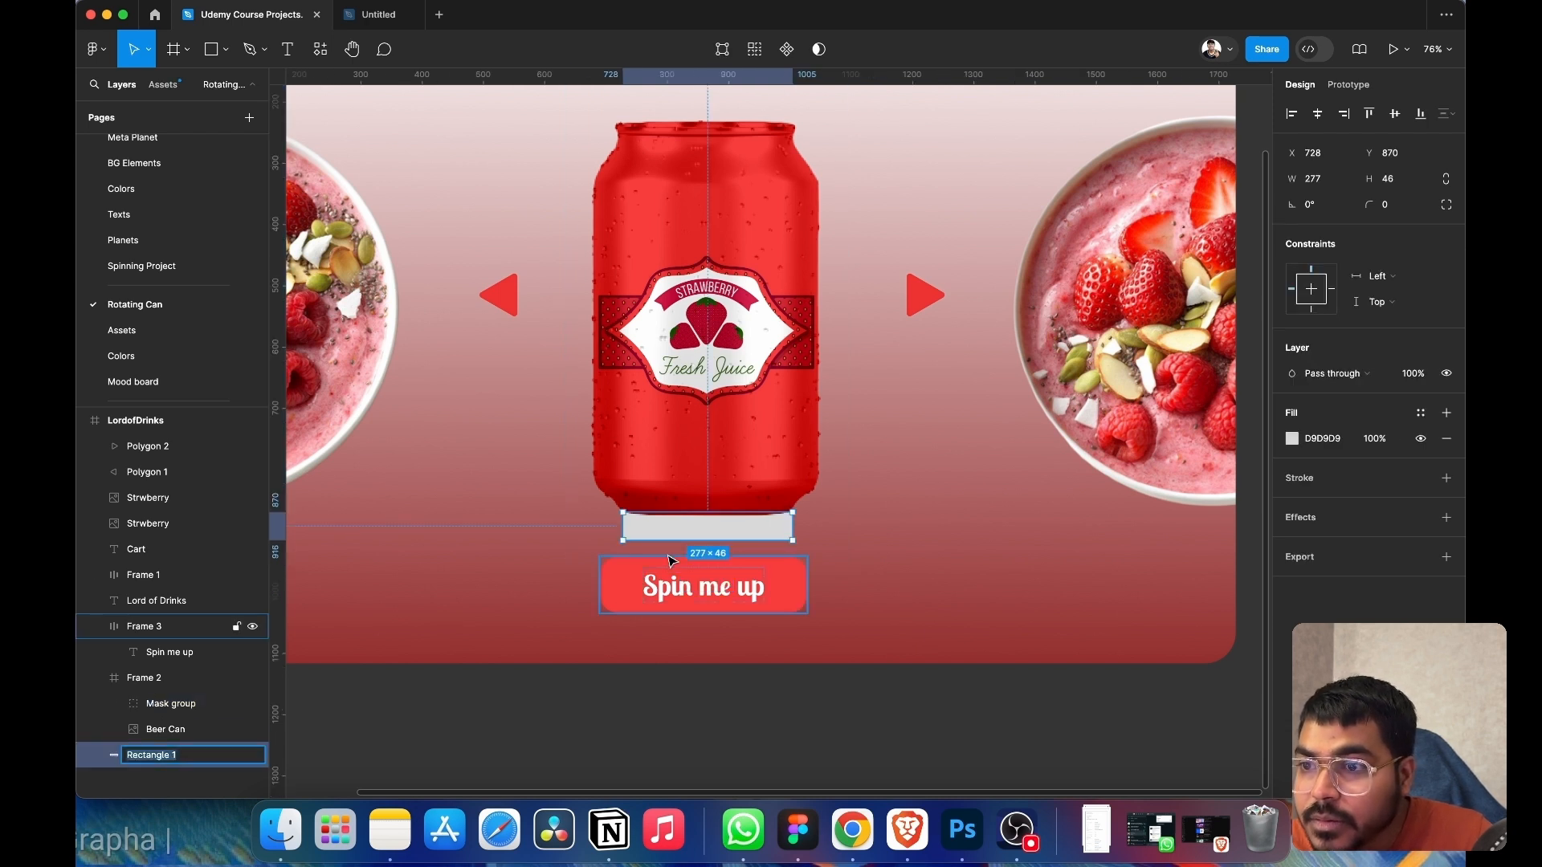
- Resize the rectangle under the can to about 296 × 50 and set its corner radius to 25
drag(621, 542, 614, 545)
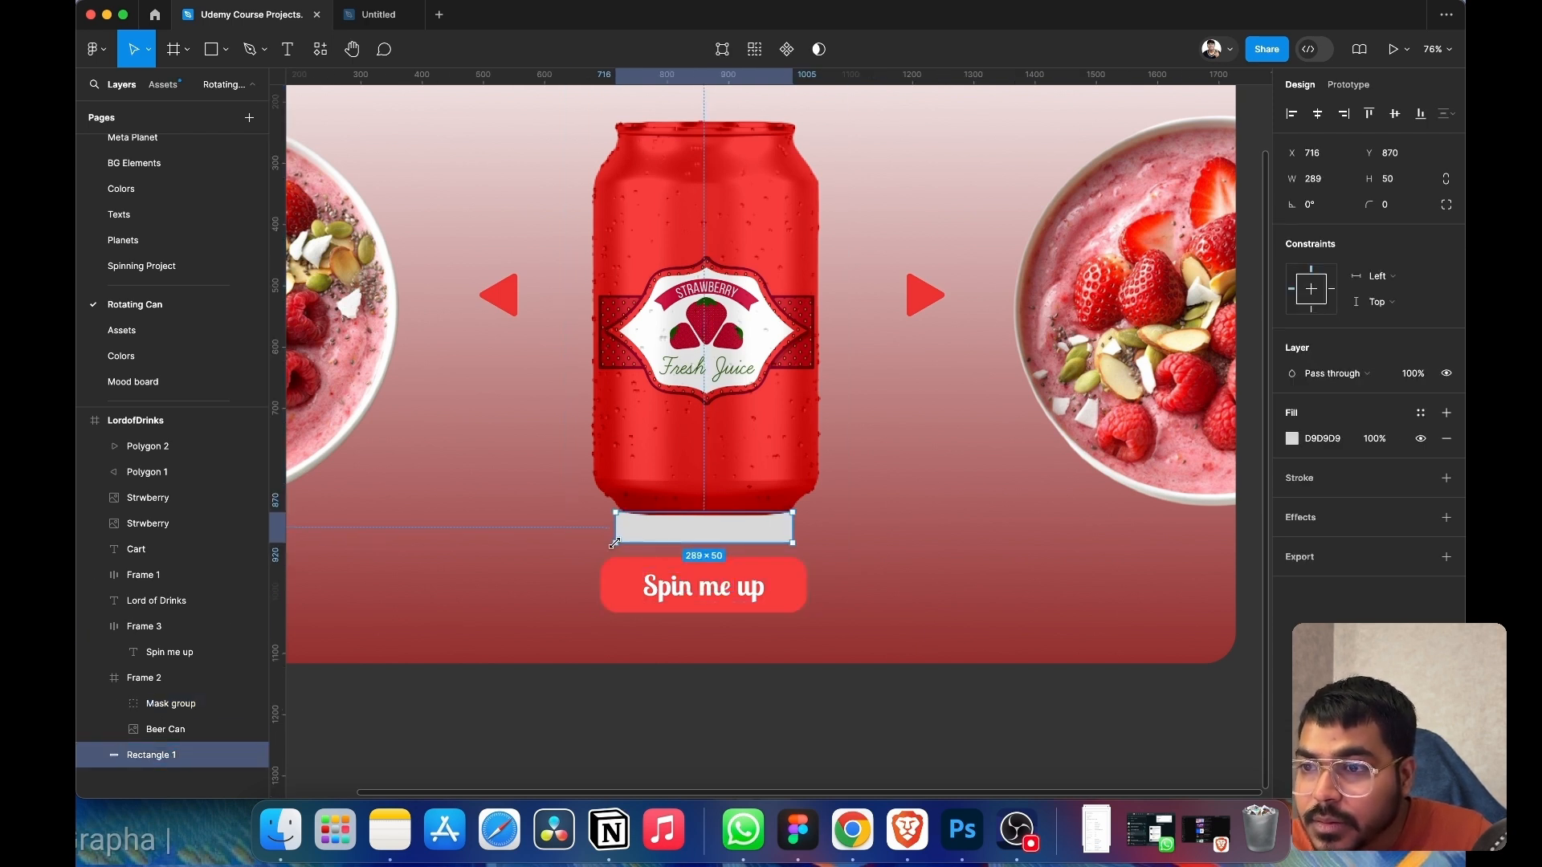
drag(793, 530, 797, 530)
click(1383, 204)
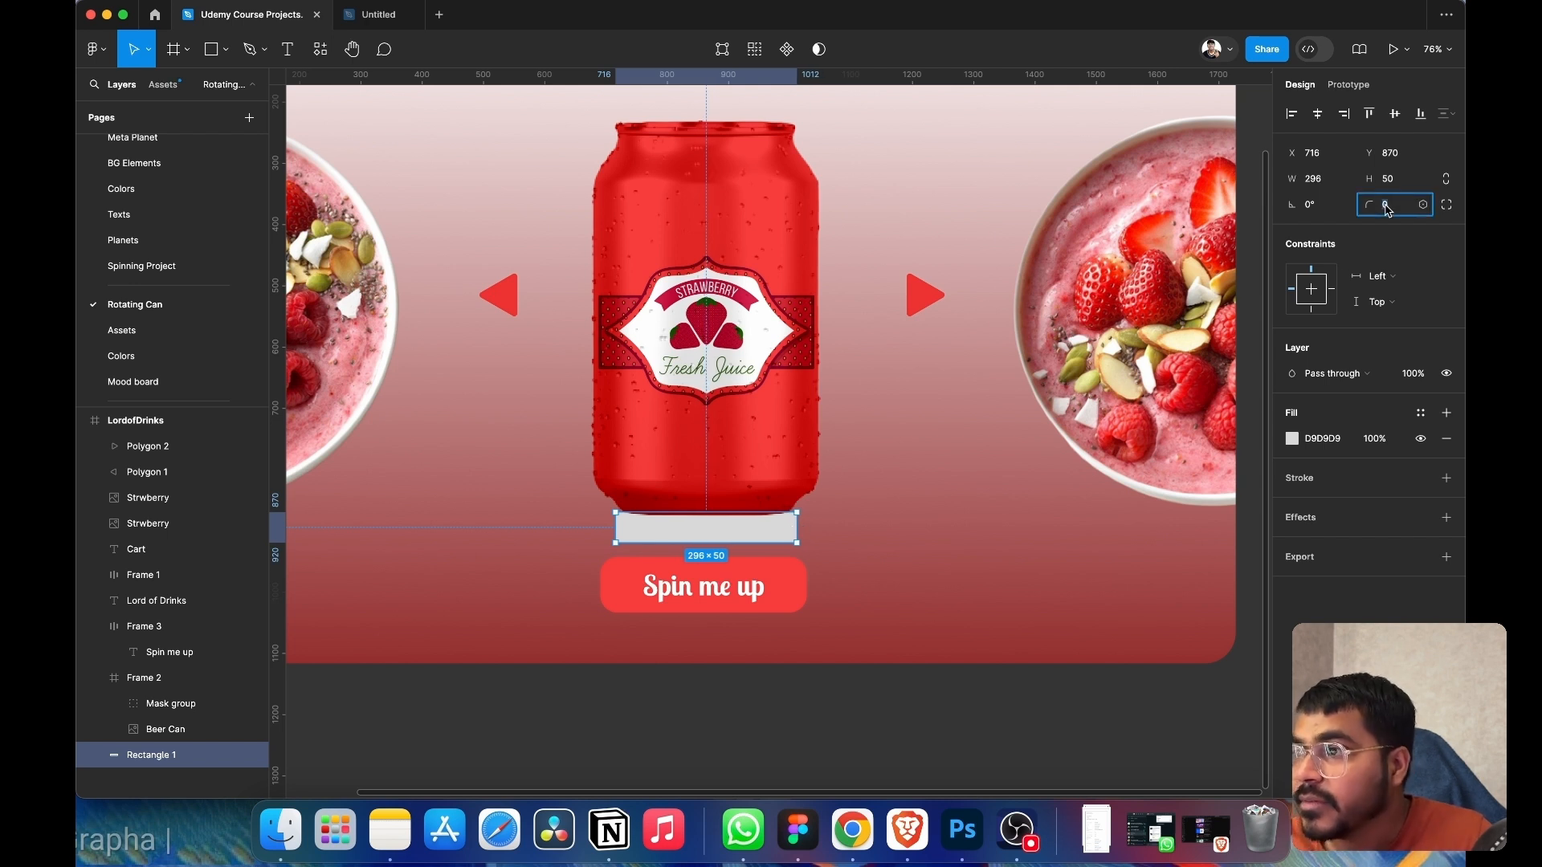
key(BackSpace)
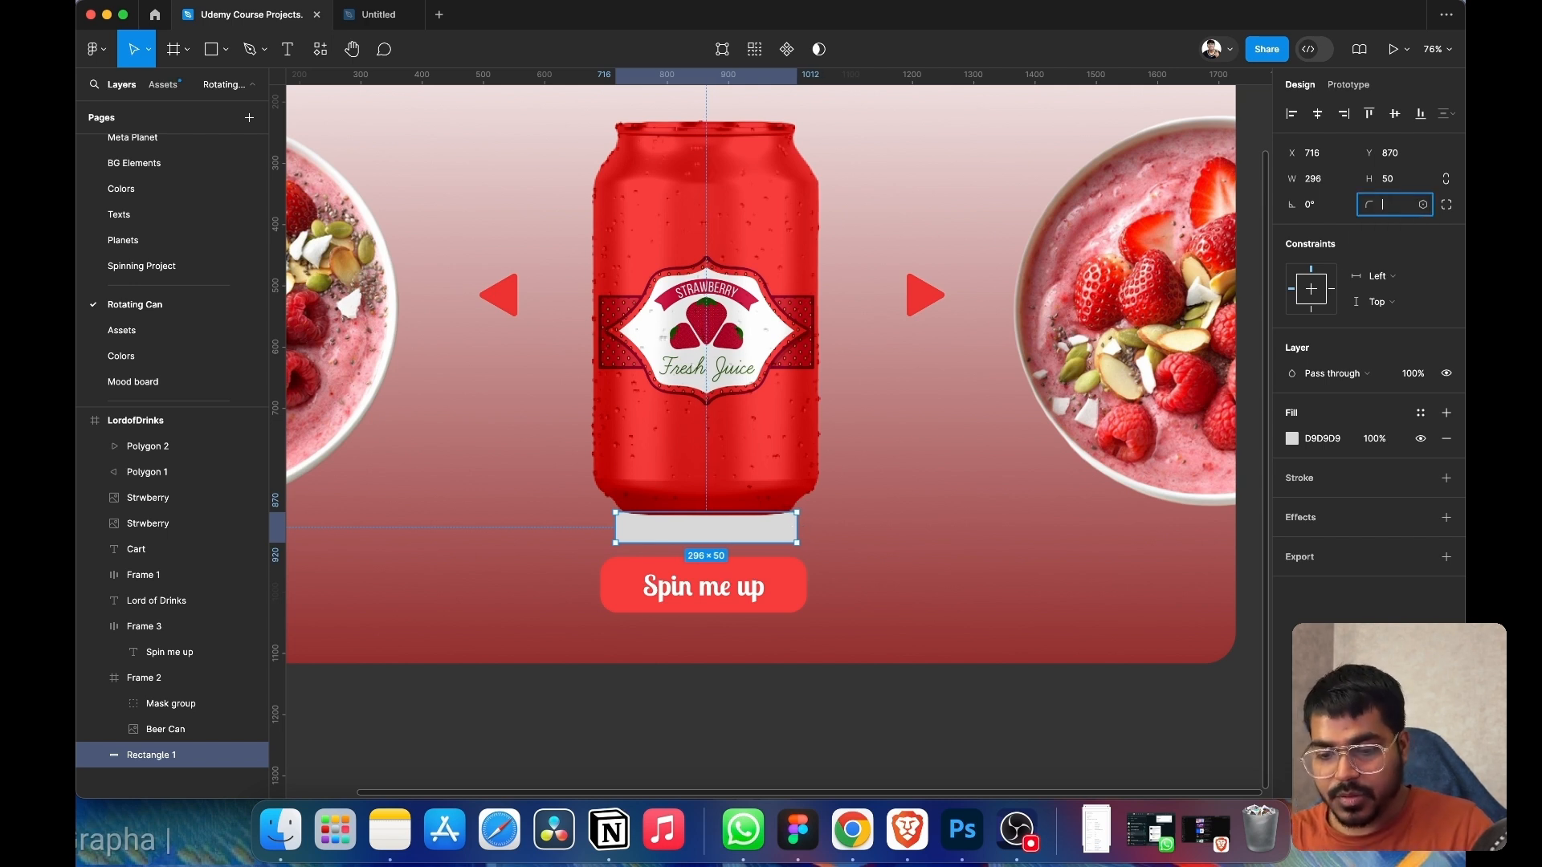
text(25)
key(Return)
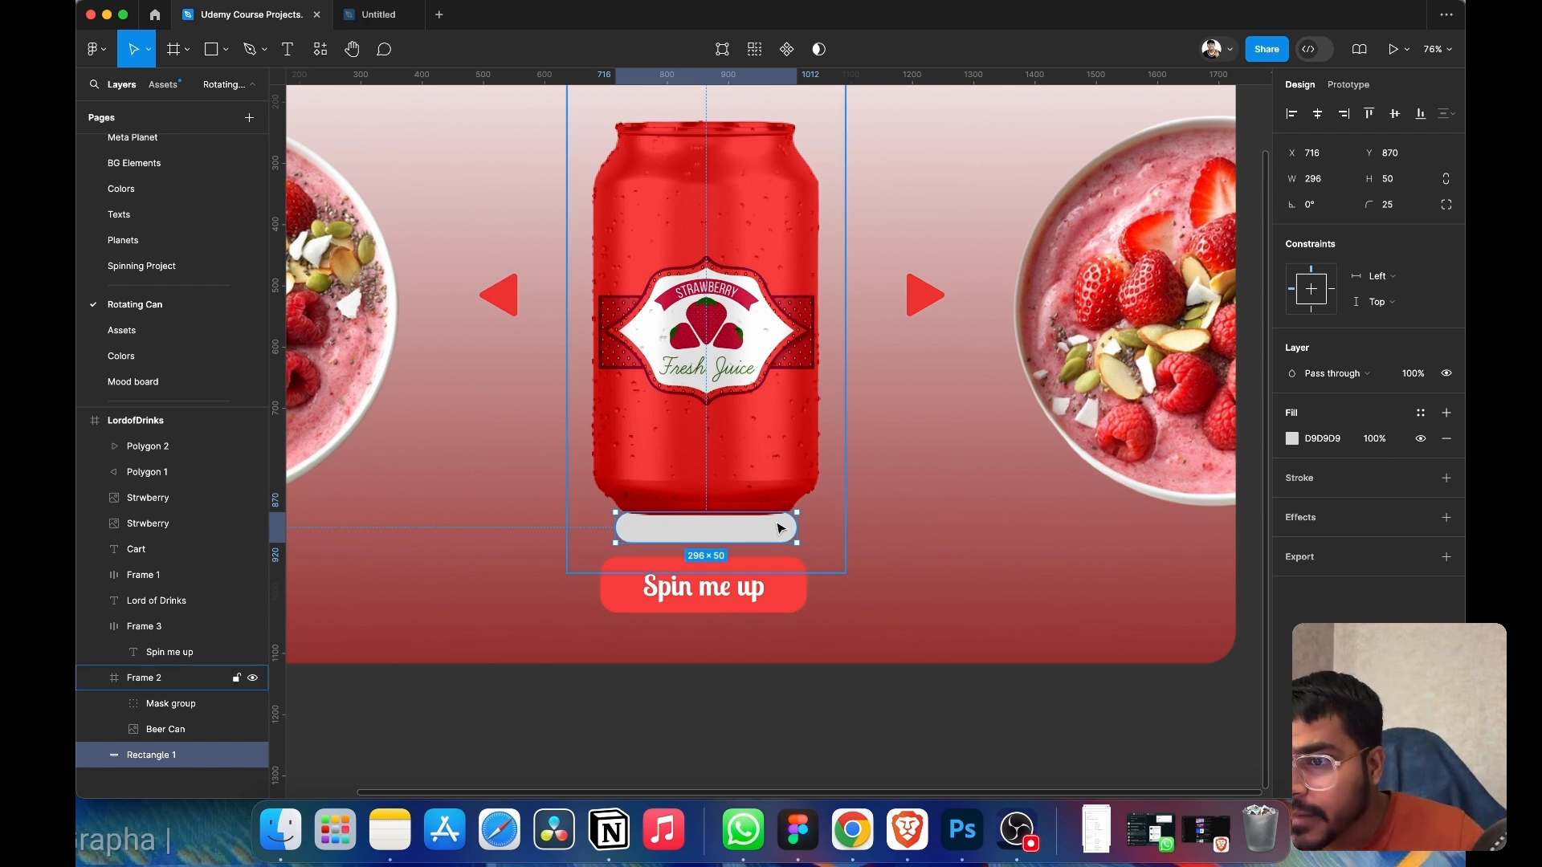
- Nudge the rounded rectangle under the can to X 715, Y 861 so it tucks behind the can's base
key(Left)
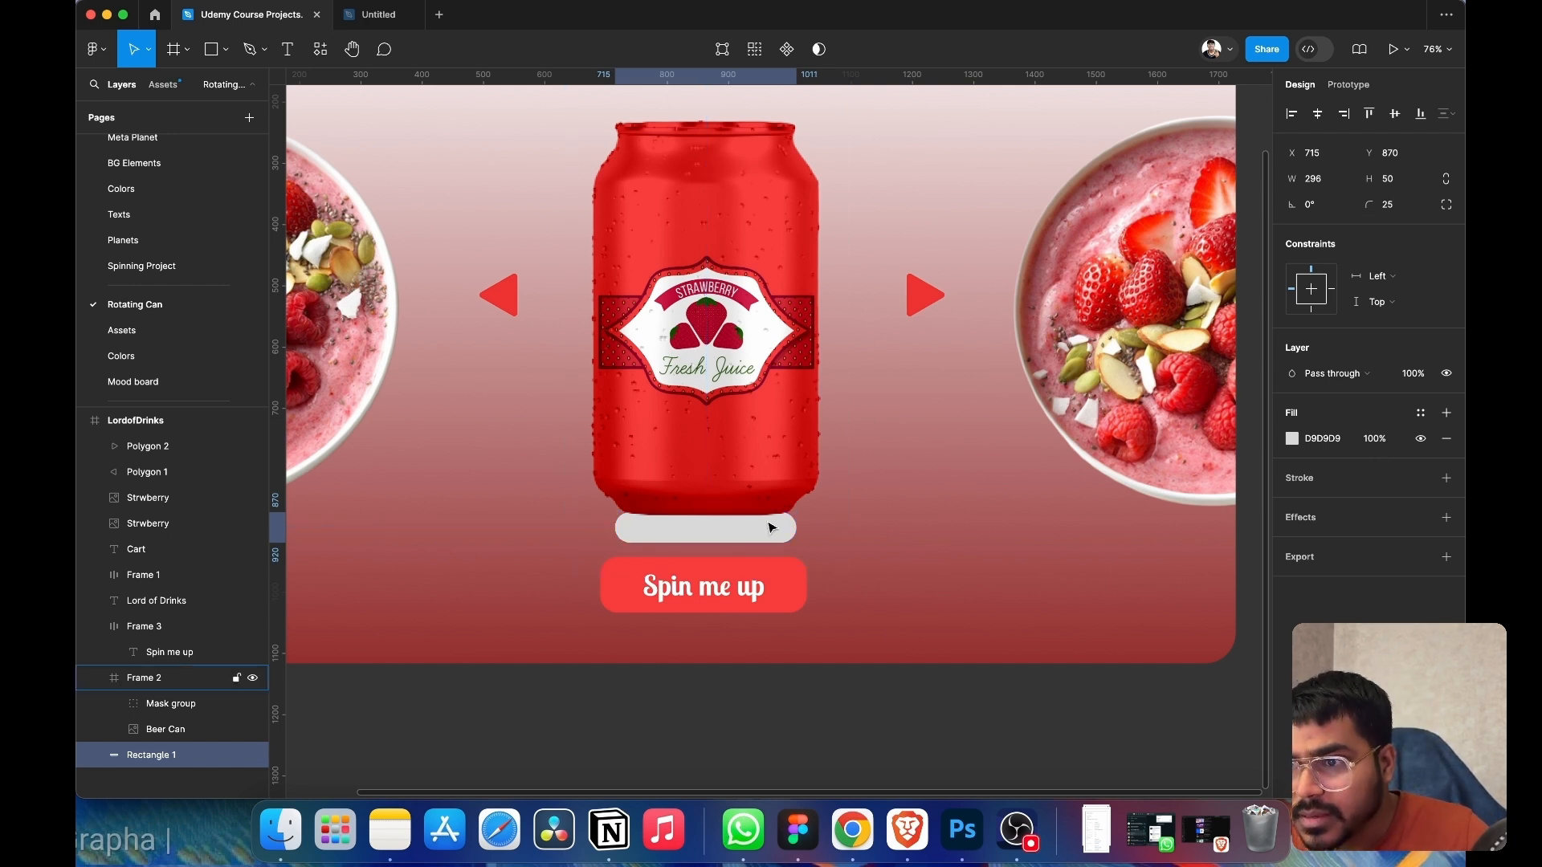
key(Up)
key(Up)
key(Up)
key(Up)
key(Up)
key(Up)
key(Up)
key(Up)
key(Up)
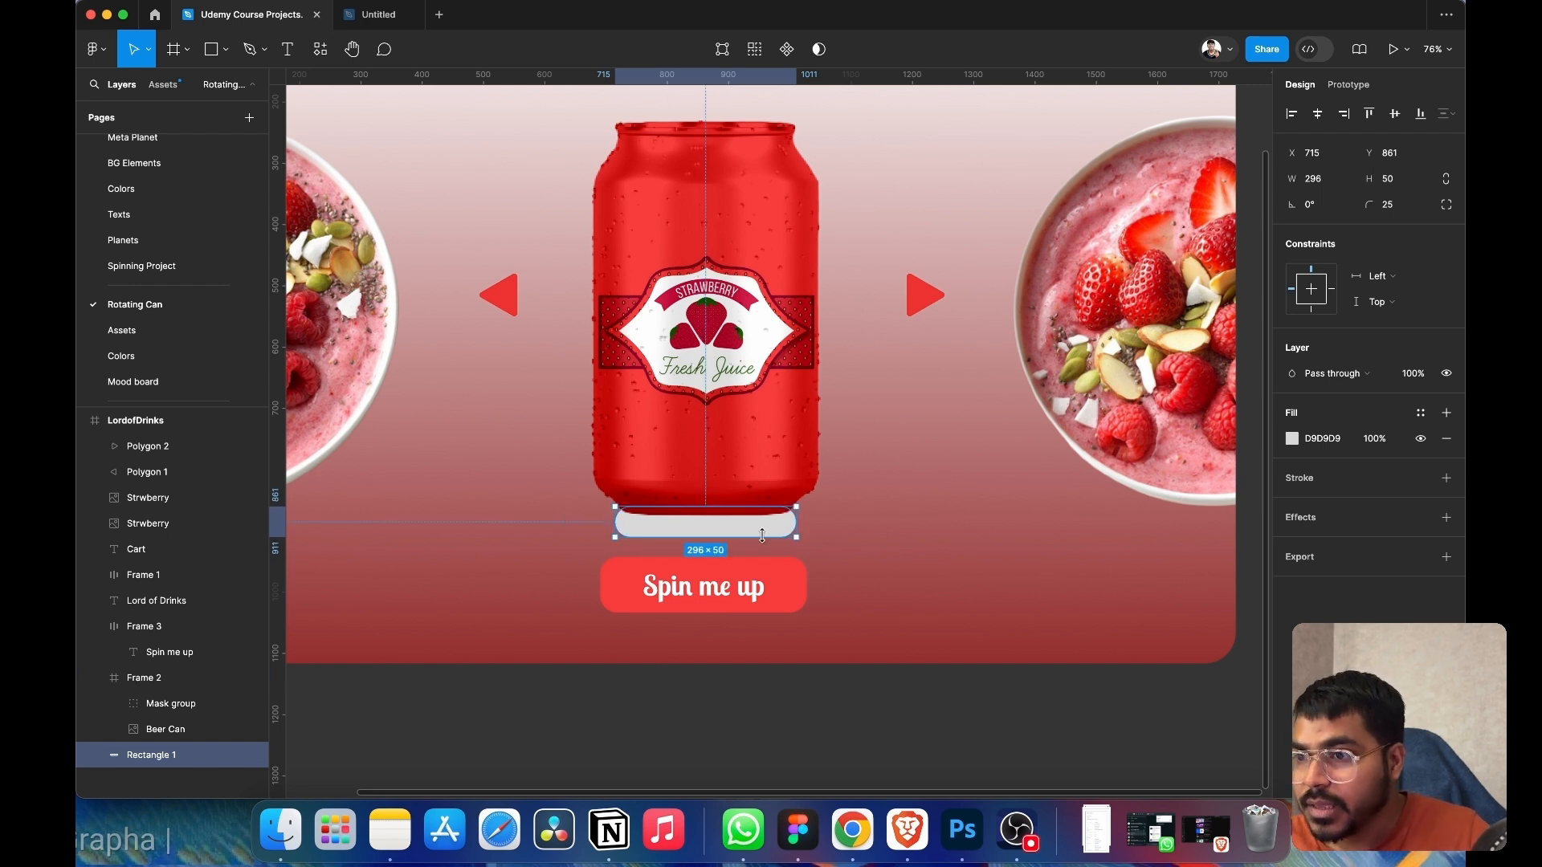
- Add a layer blur effect to the rectangle under the can
click(1448, 518)
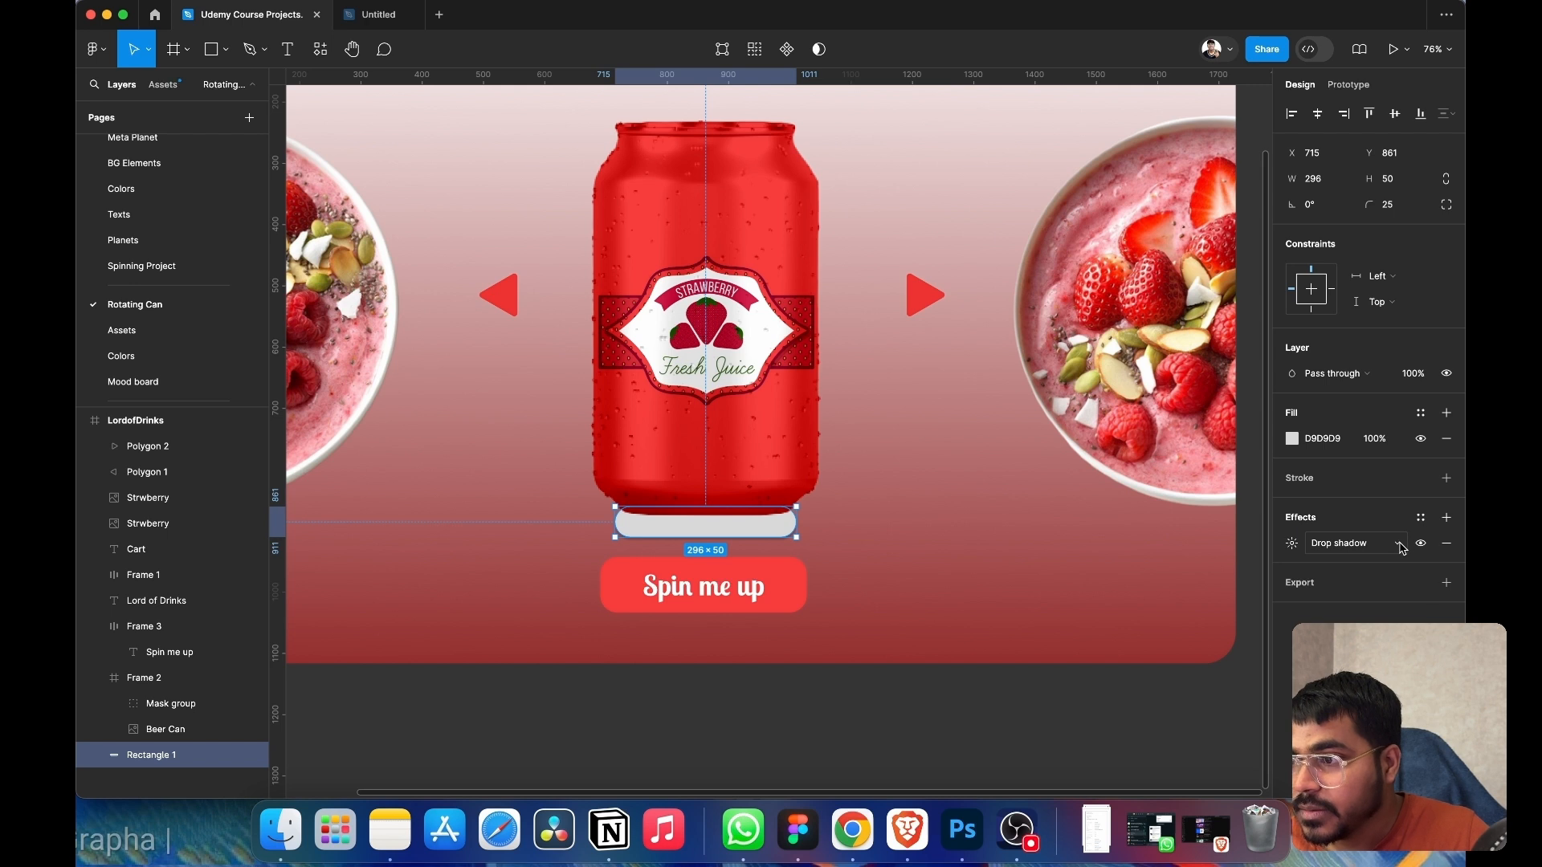
click(1400, 546)
click(1382, 564)
click(1293, 543)
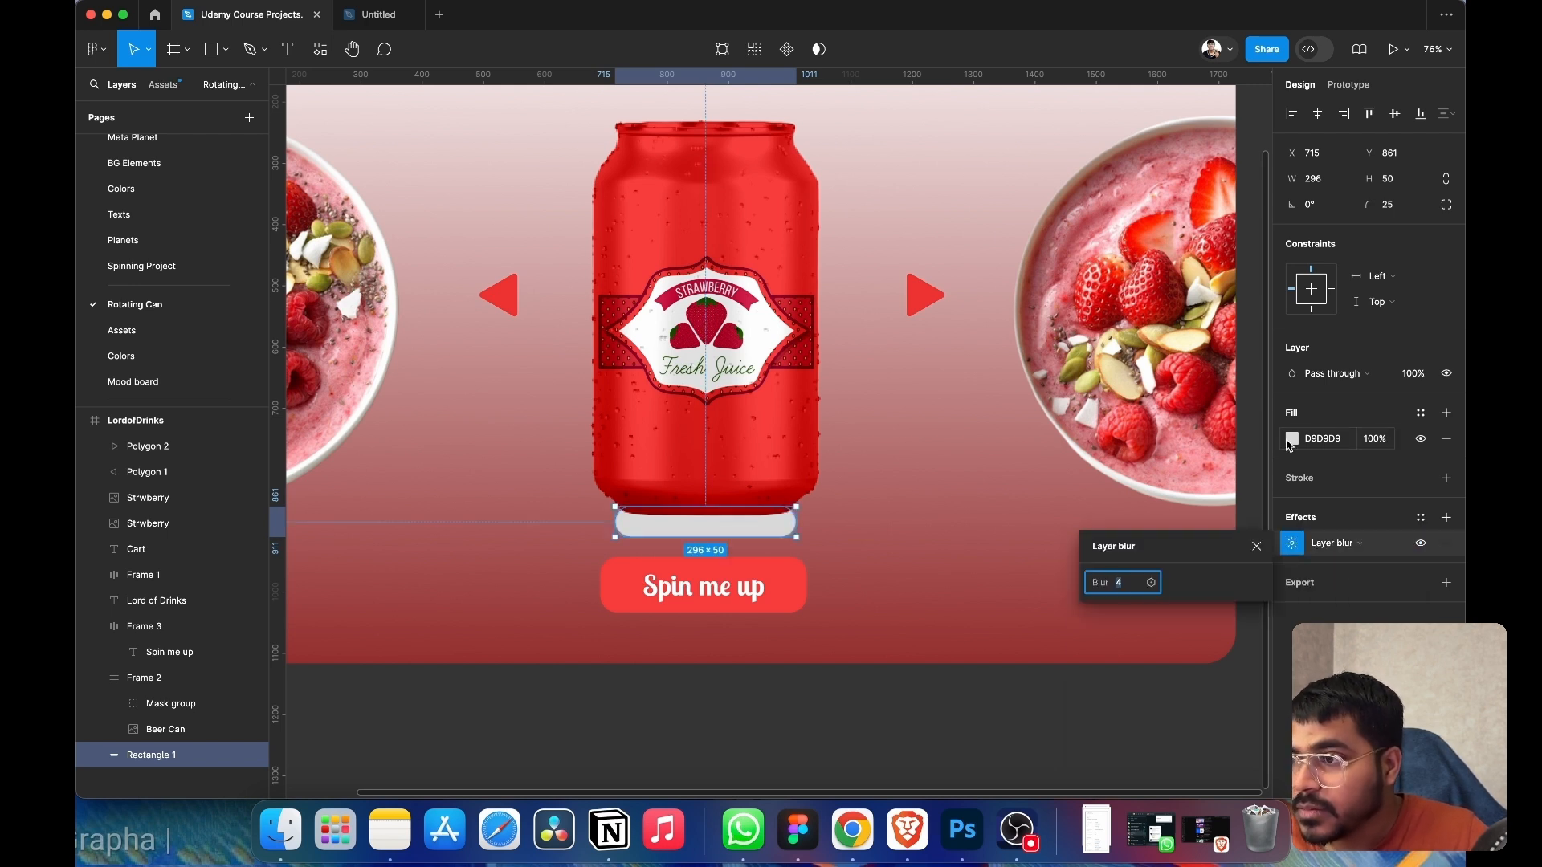
- Change the rectangle's fill to muted pink C57979 and set its layer blur to 58.7
click(1291, 439)
drag(1082, 414, 1155, 436)
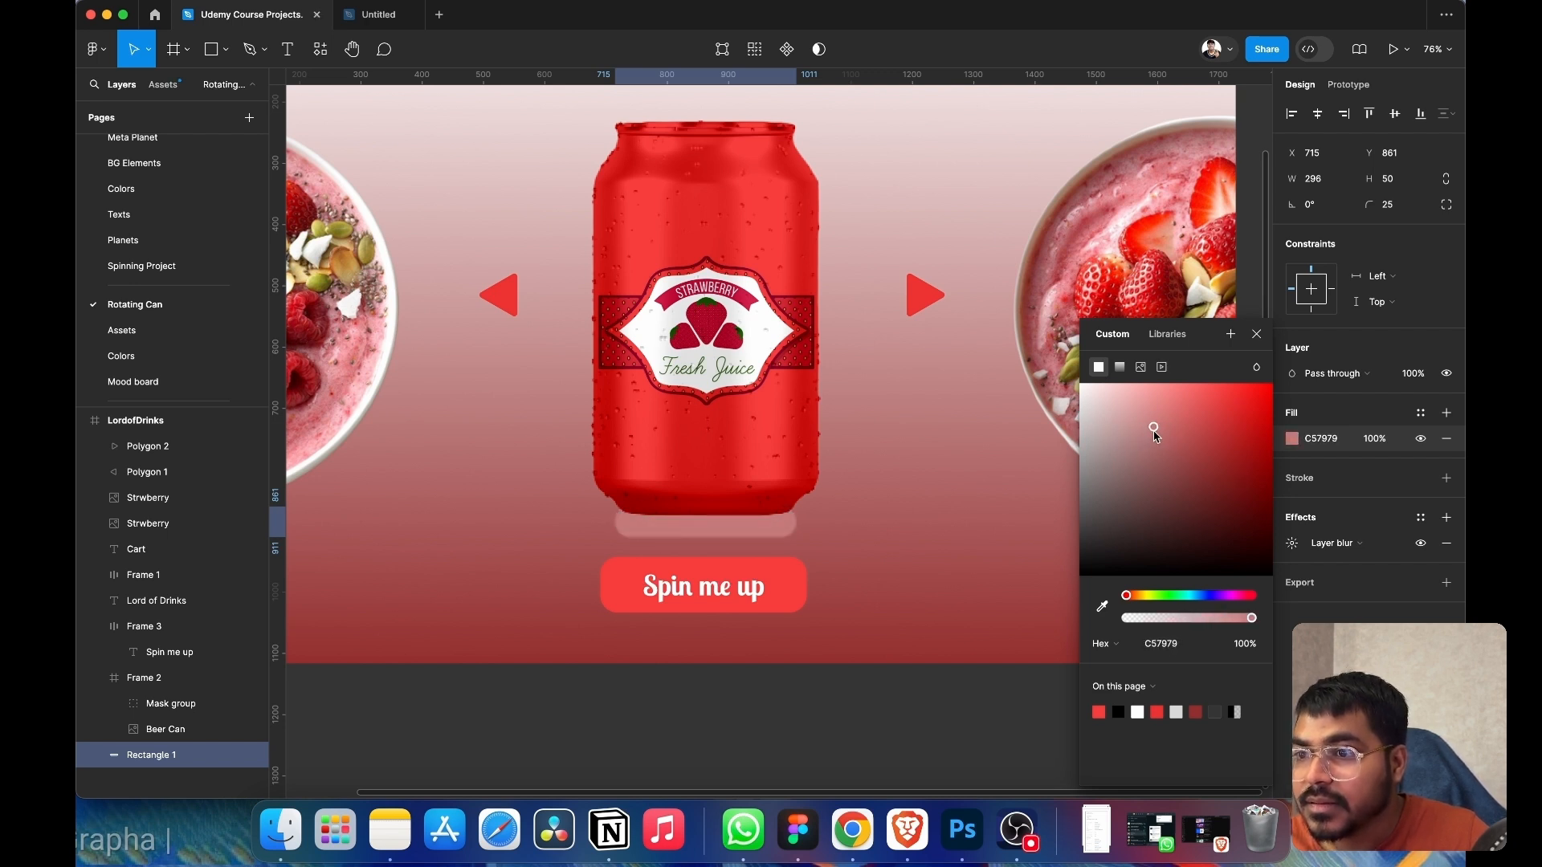
click(1257, 334)
click(1292, 544)
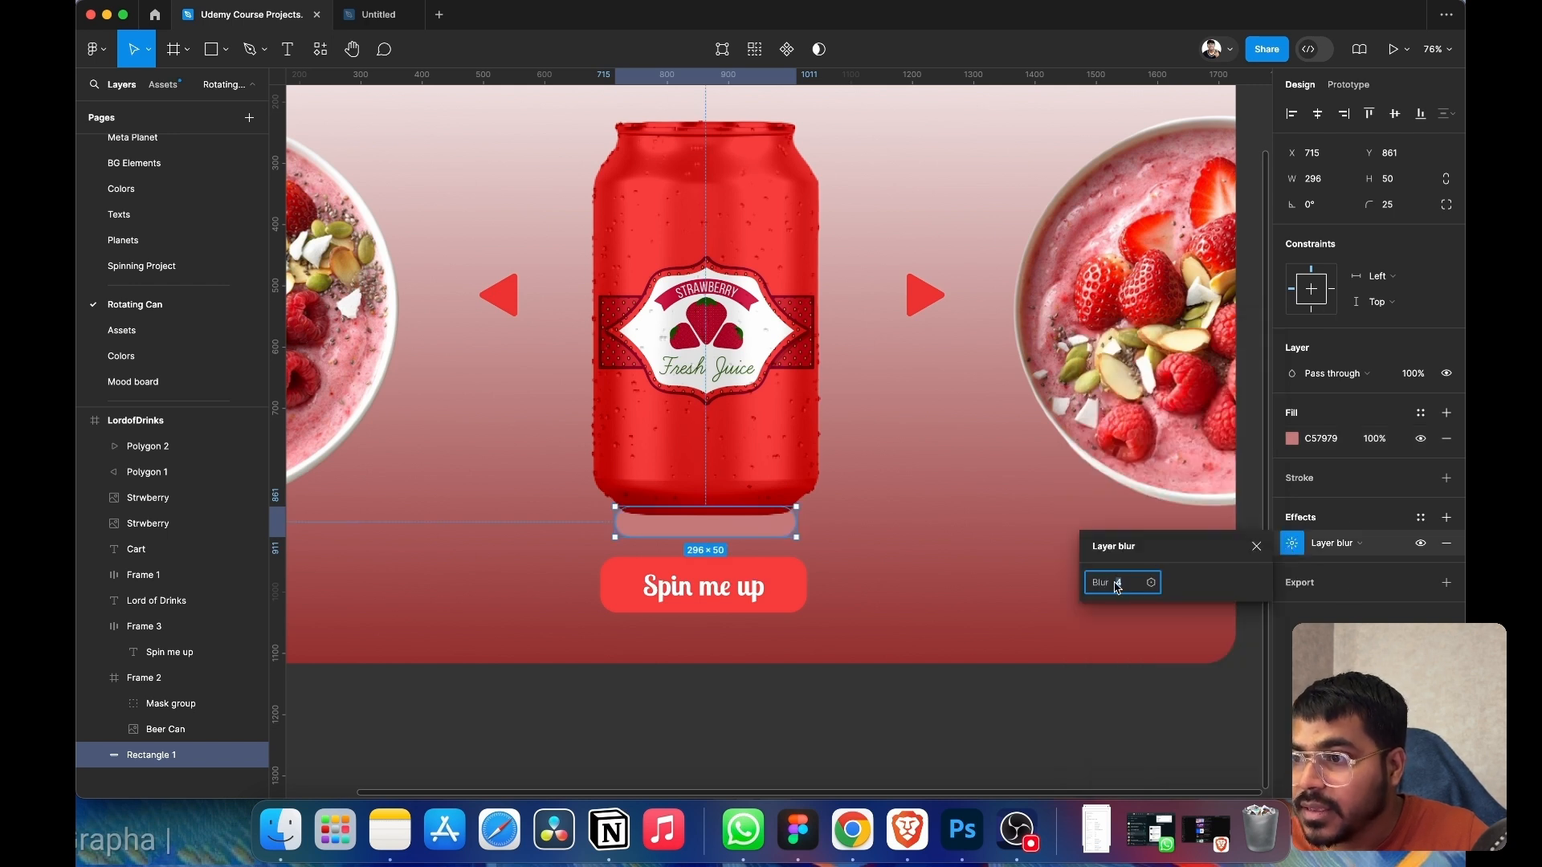
drag(1112, 586, 594, 557)
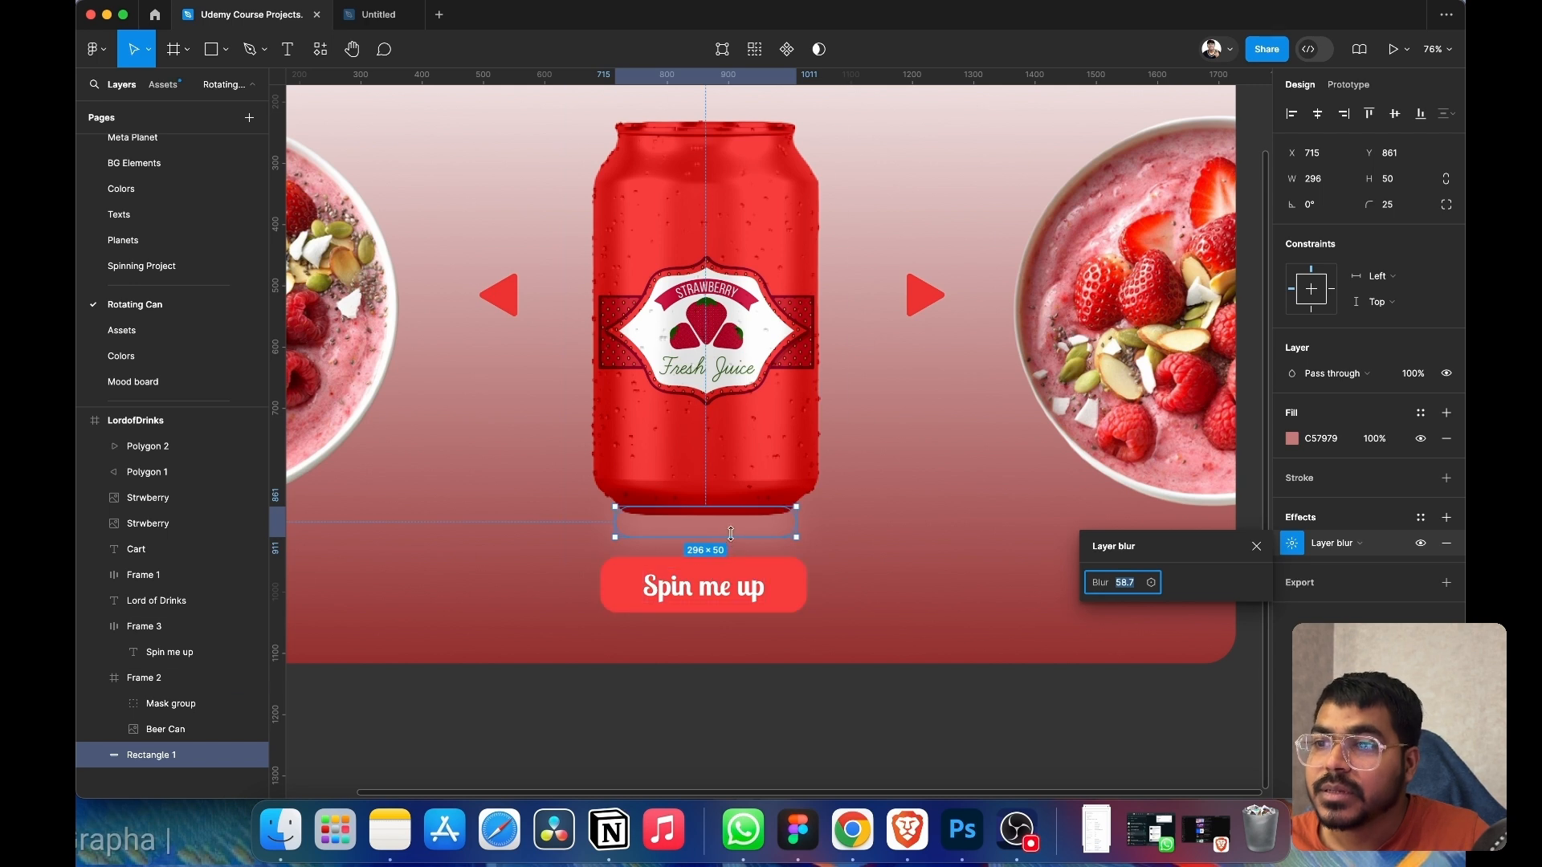
- Enlarge the blurred rectangle to about 374 × 71 and move it to X 673, centred under the can
drag(796, 525, 822, 524)
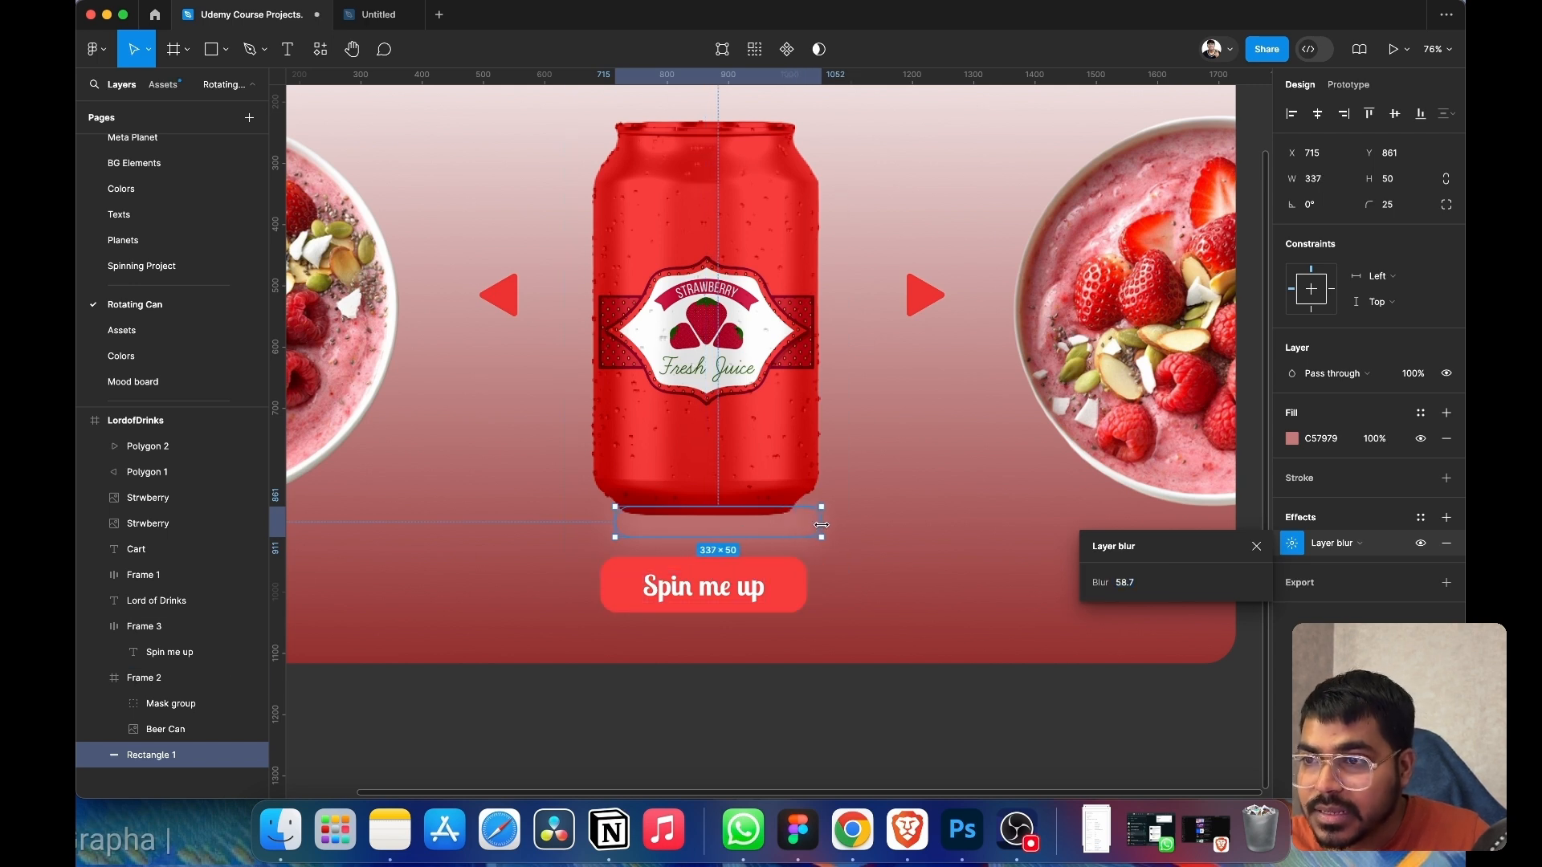
drag(612, 525, 593, 525)
drag(705, 507, 707, 494)
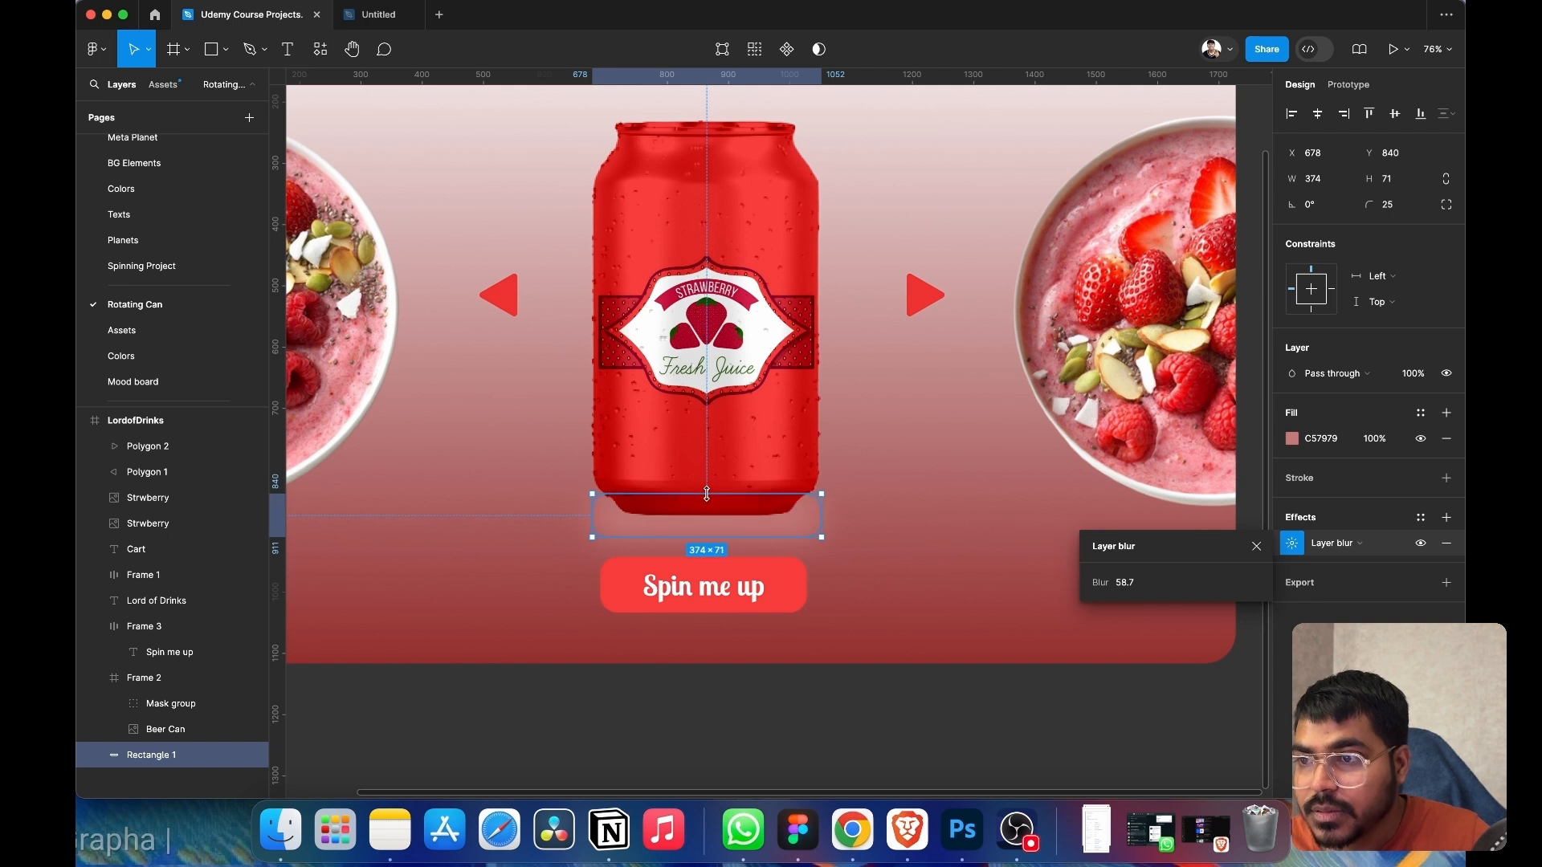
click(1257, 546)
click(927, 589)
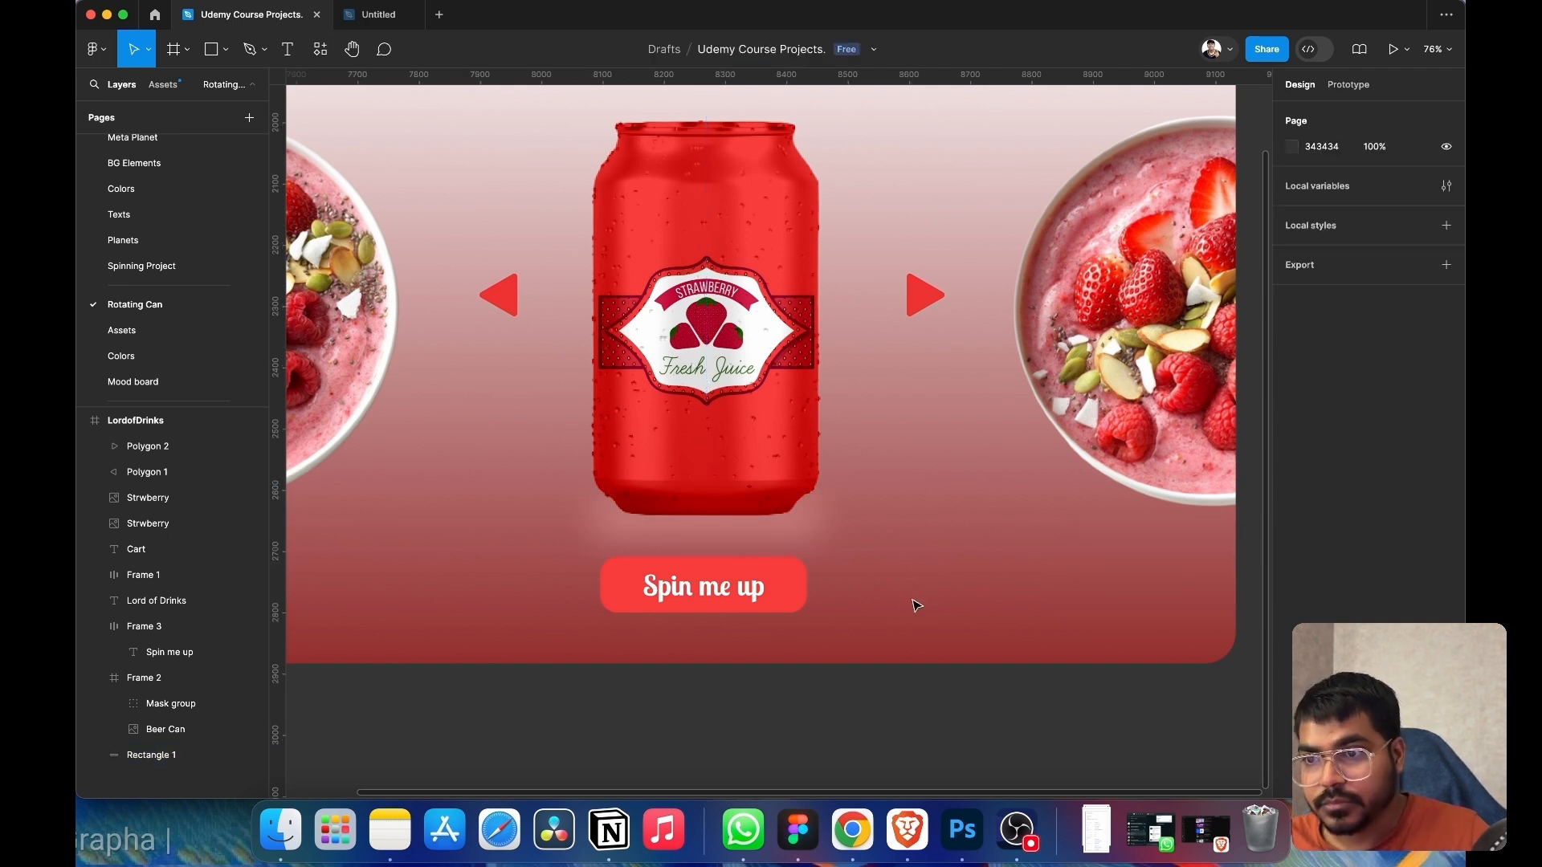
click(153, 755)
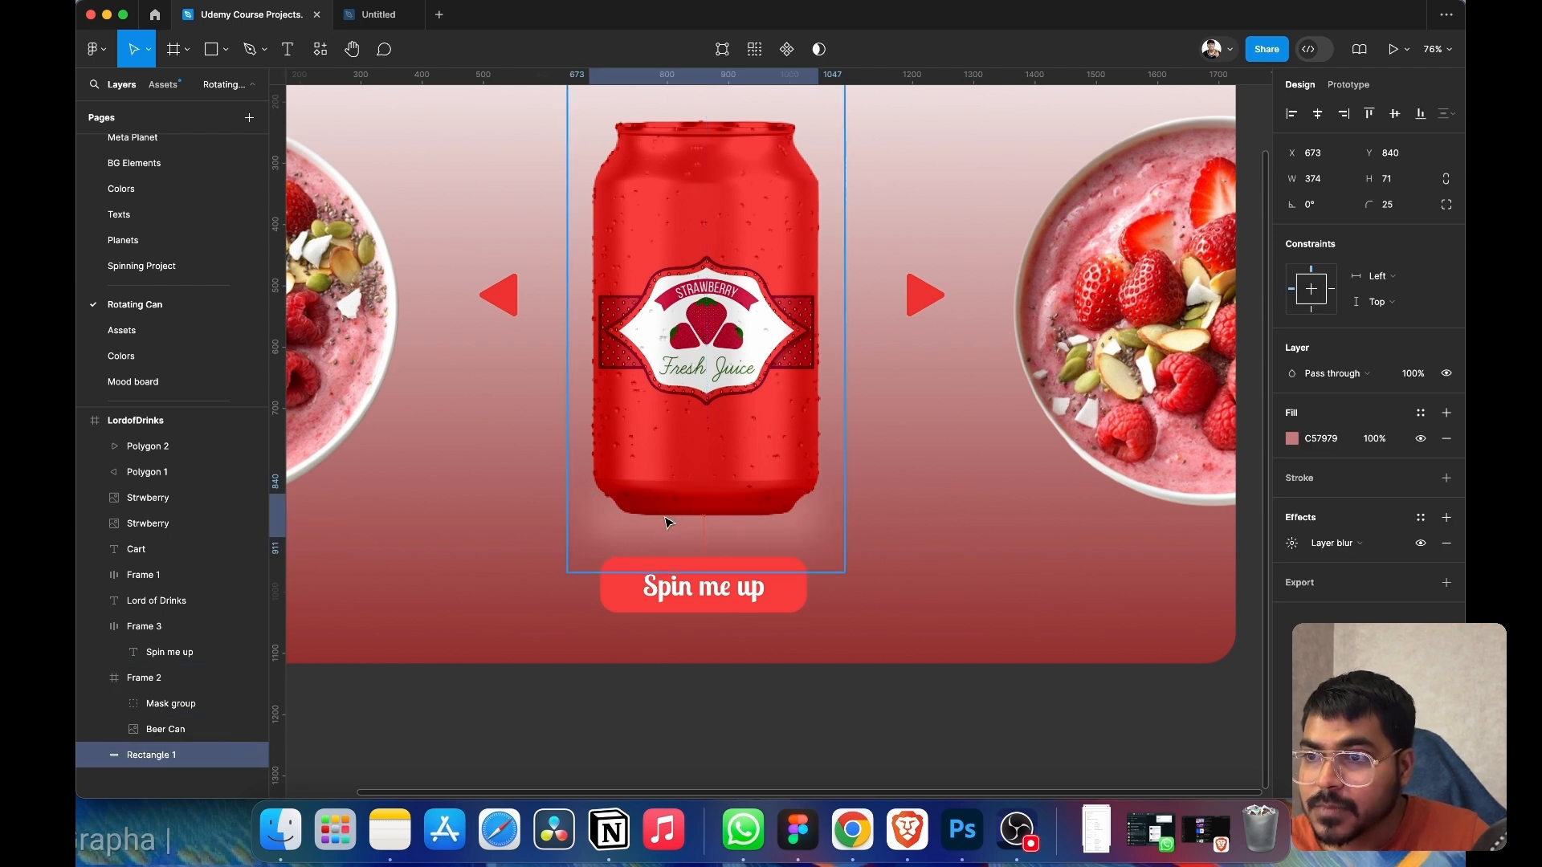
click(998, 535)
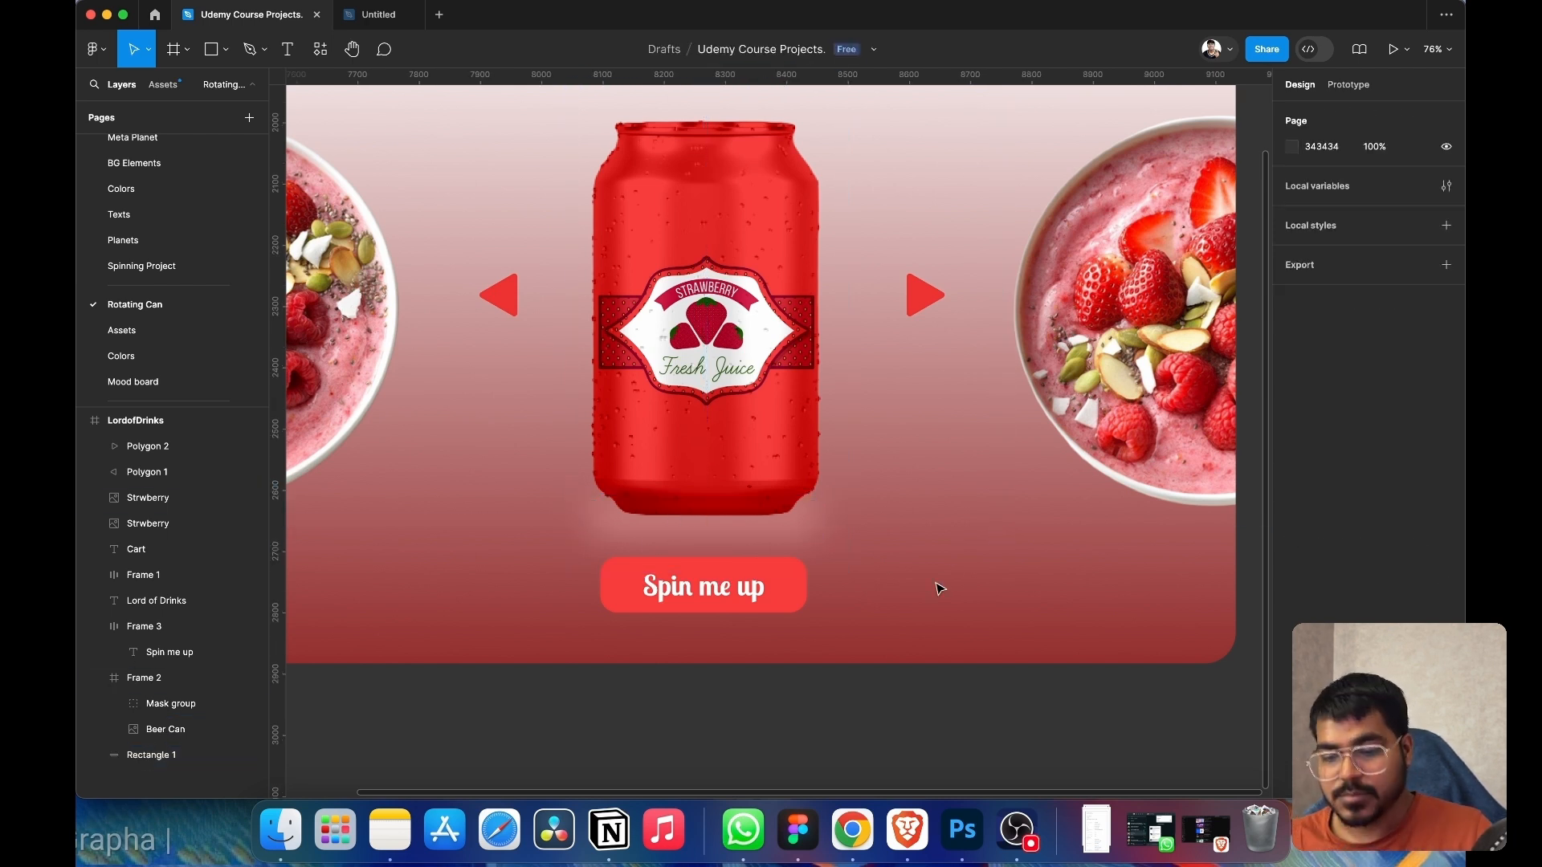
- Change the blurred rectangle's fill to dark grey 505050 and set its layer blur to 133
scroll(940, 589, down, 3)
scroll(940, 588, down, 2)
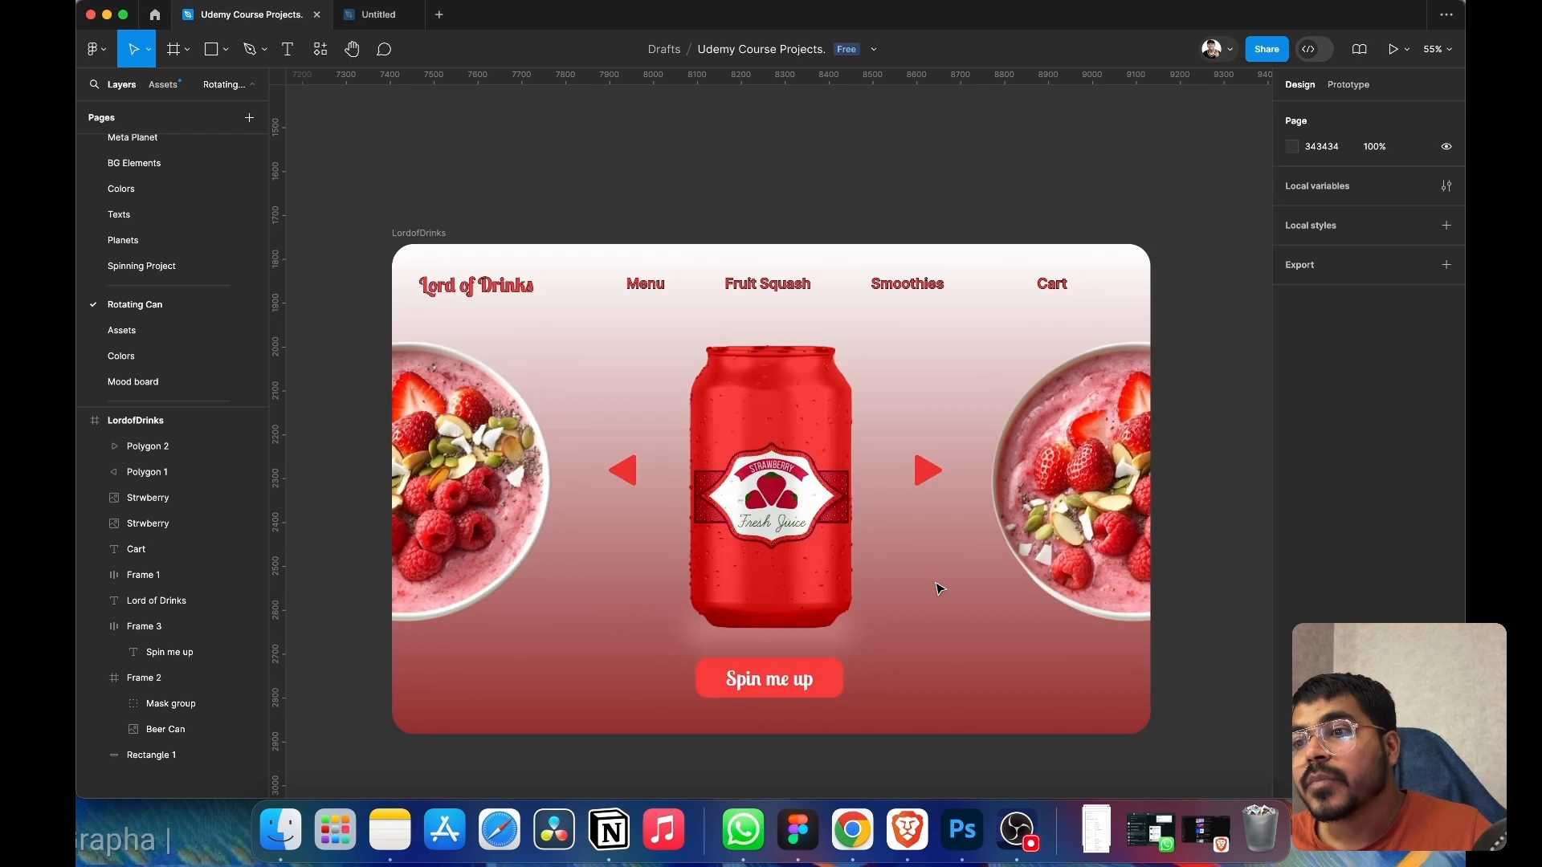
click(210, 760)
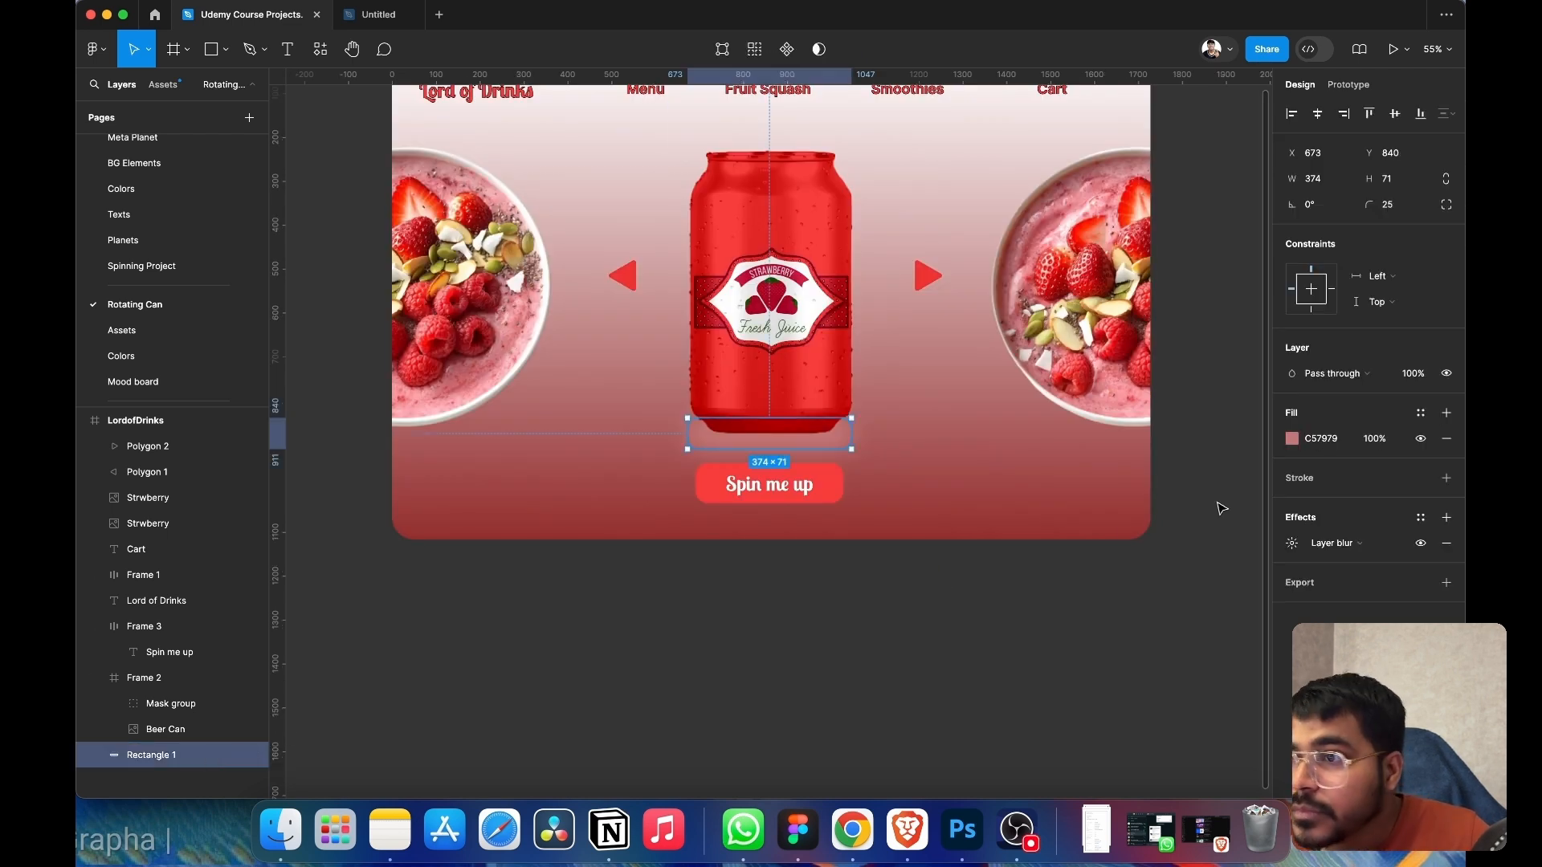
click(1293, 439)
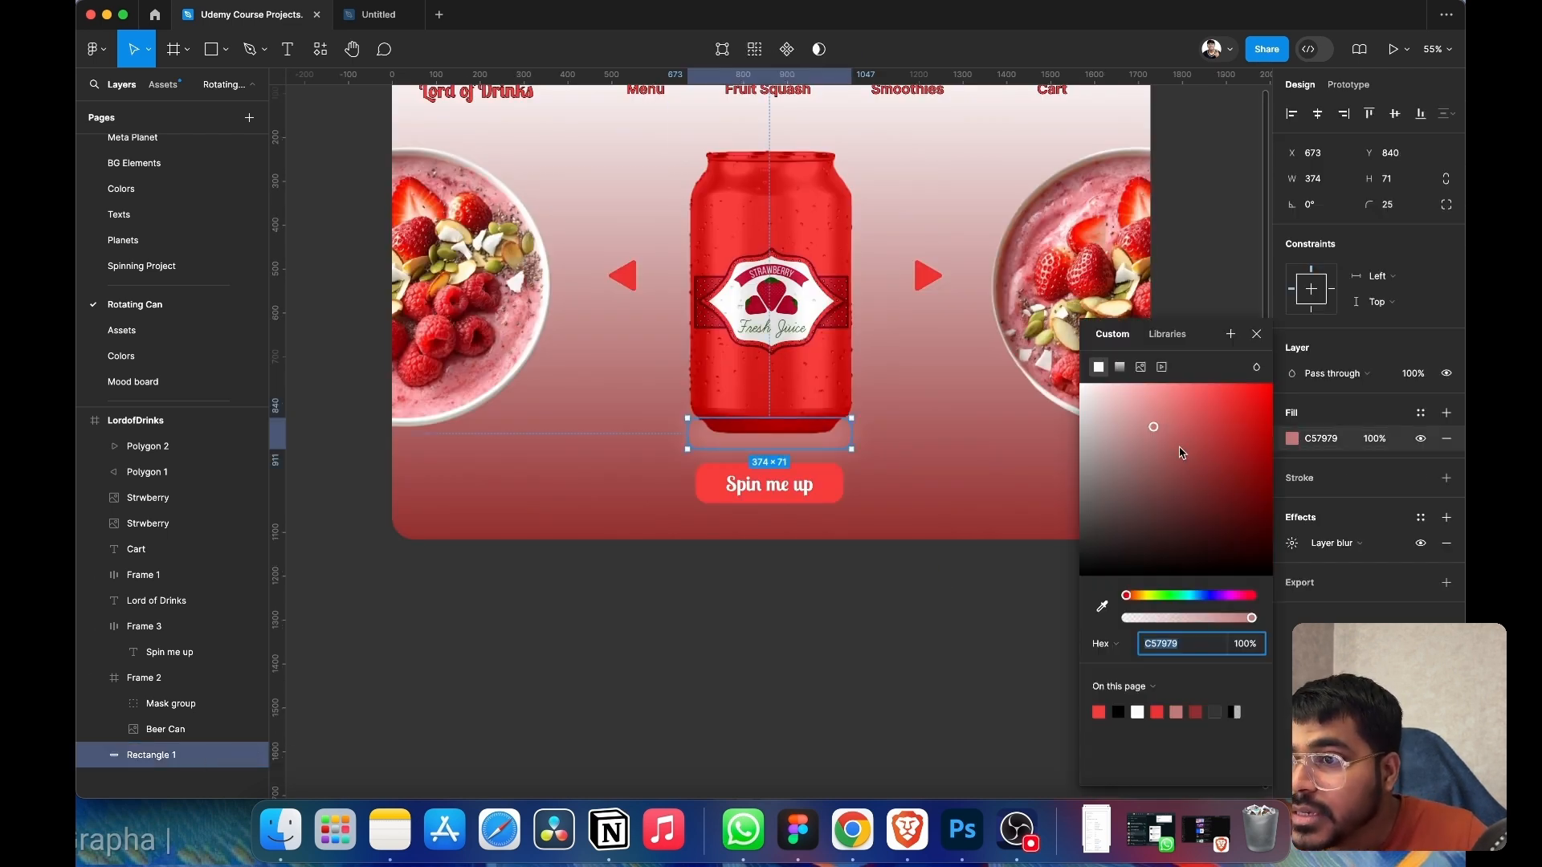
drag(1155, 431, 1079, 516)
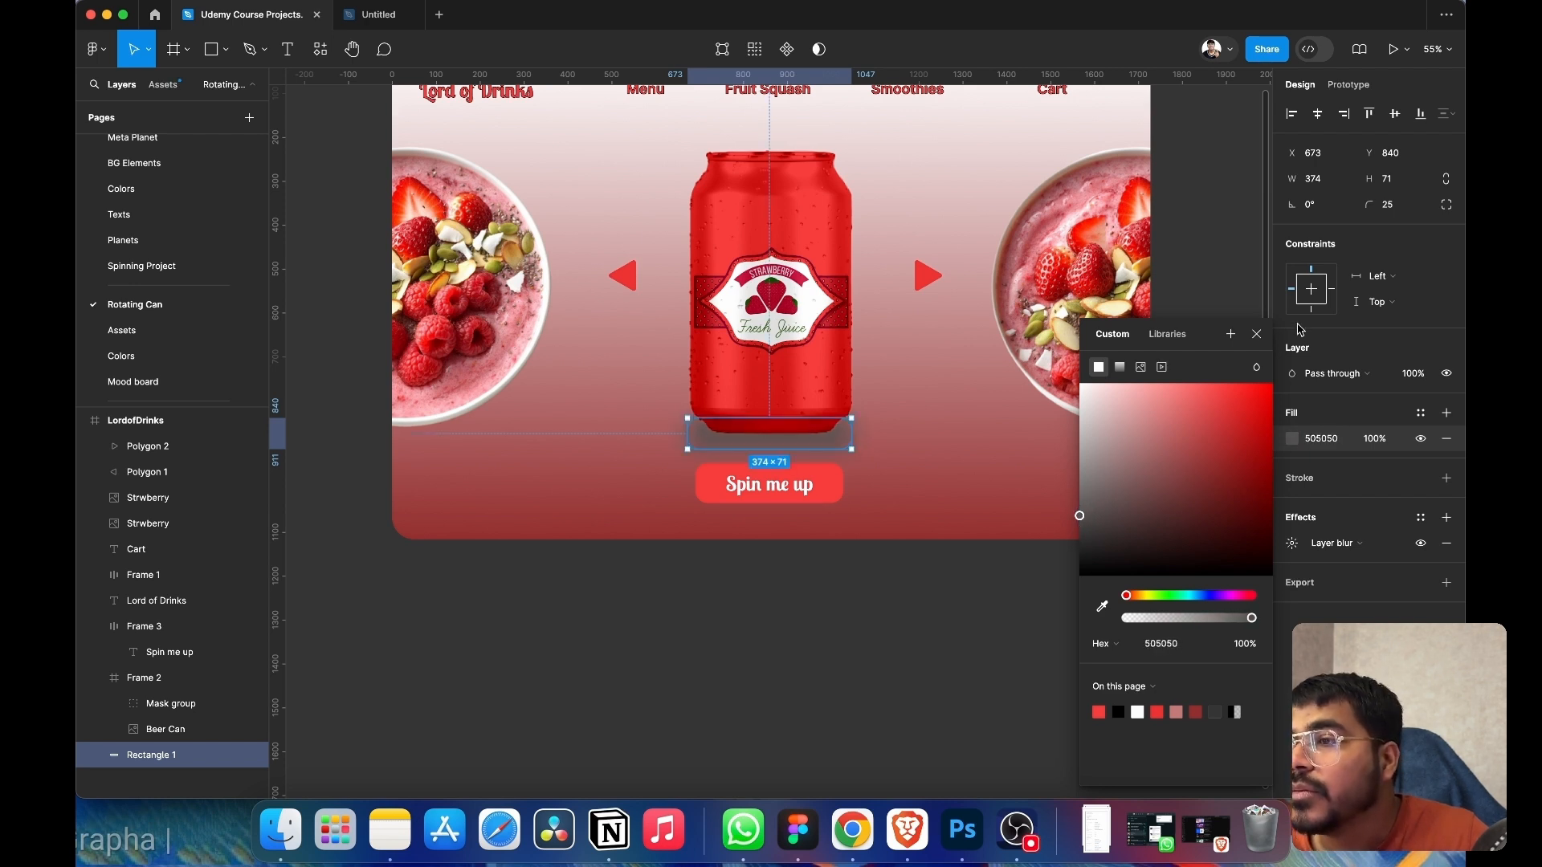
click(1256, 338)
click(1292, 544)
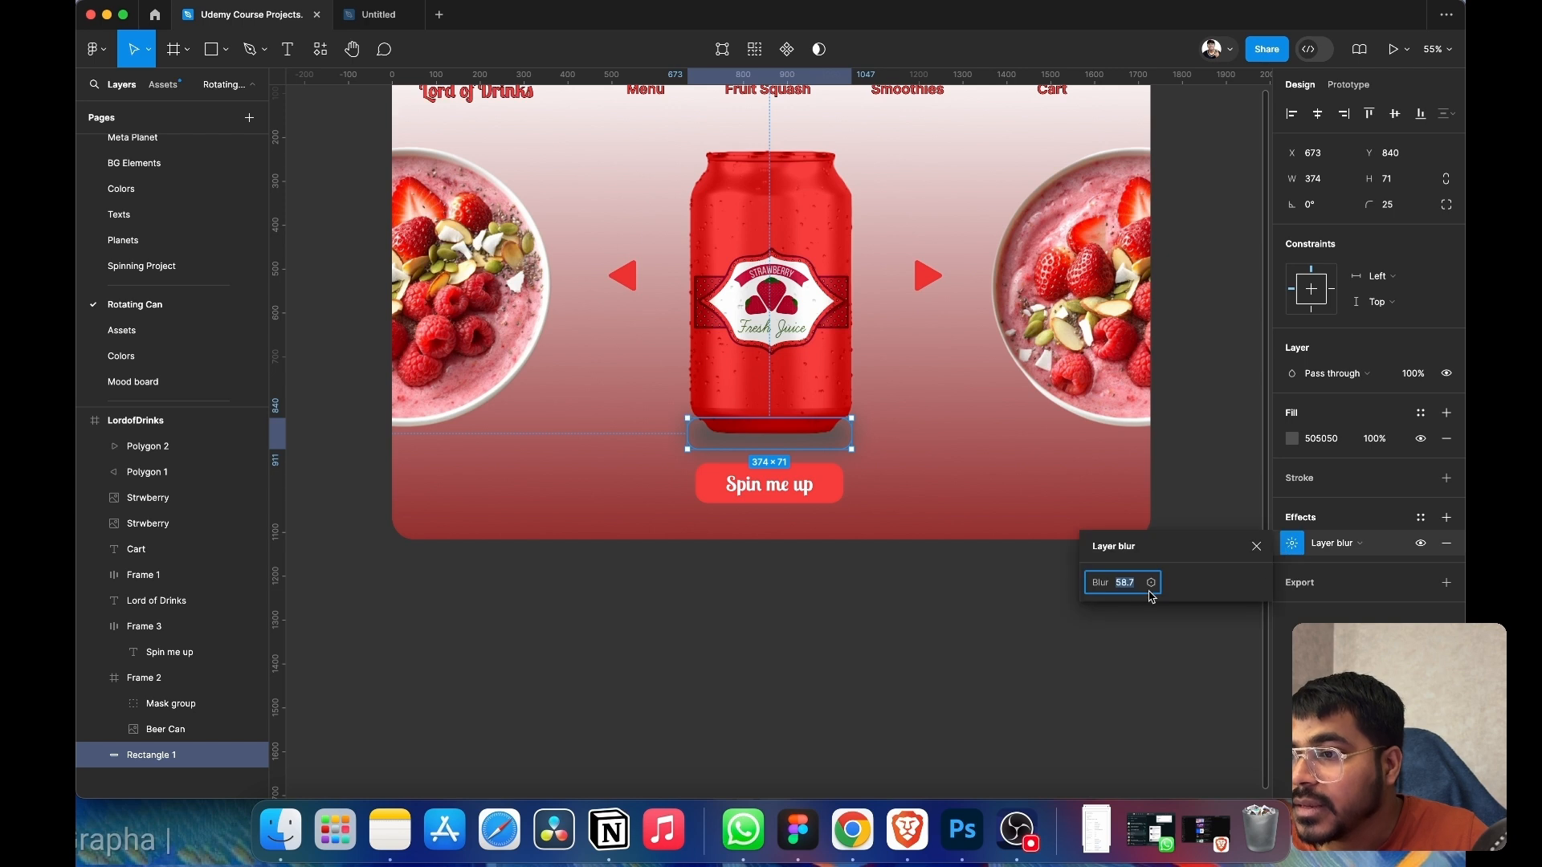
drag(1111, 584, 916, 475)
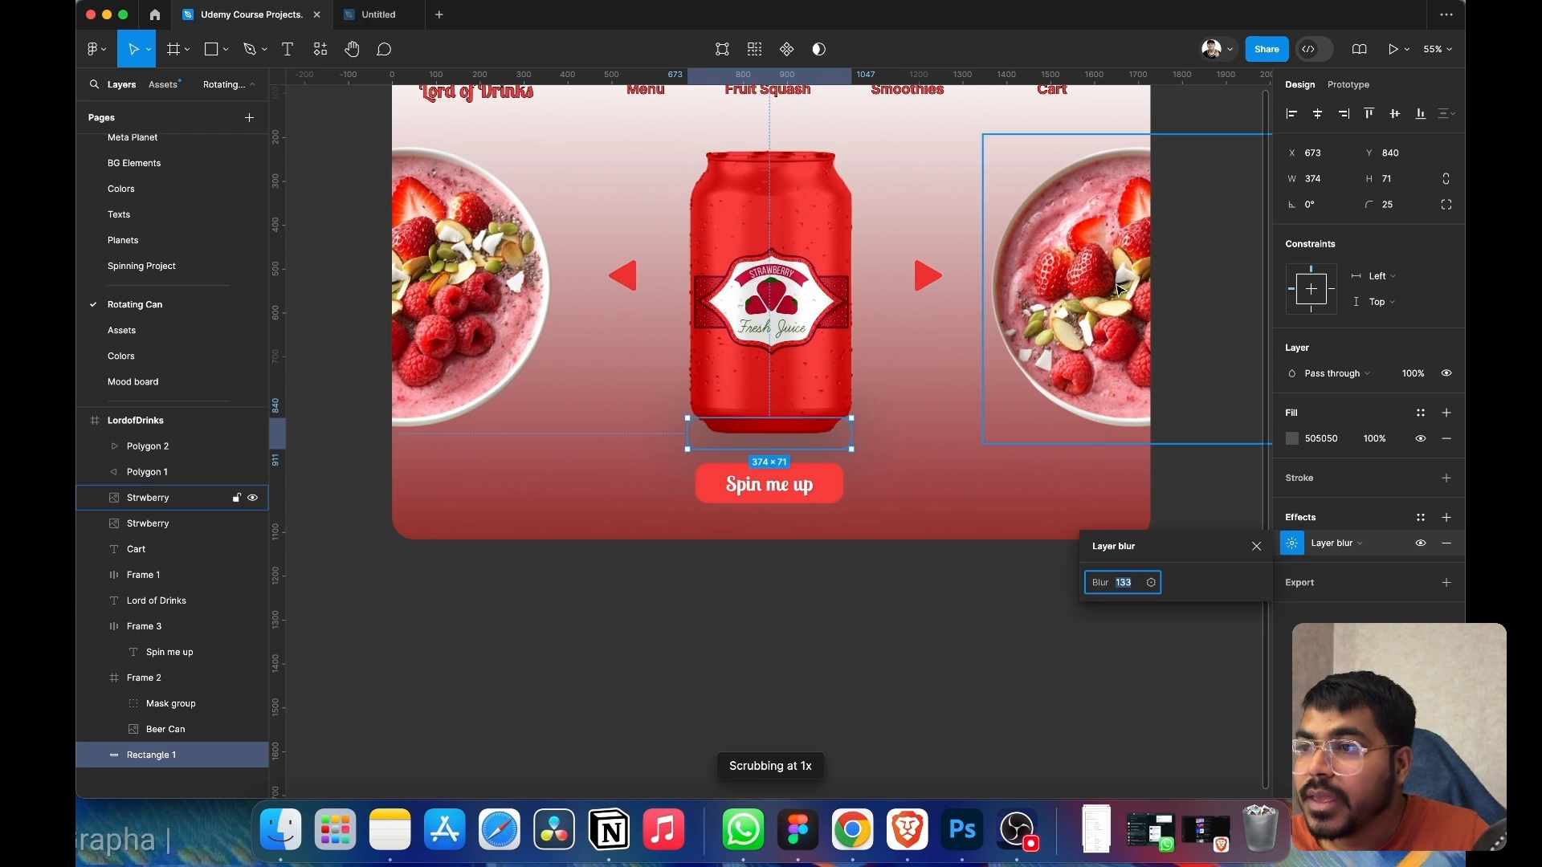
- Add a drop shadow effect to both strawberry bowl images together
click(1036, 401)
shift+click(484, 331)
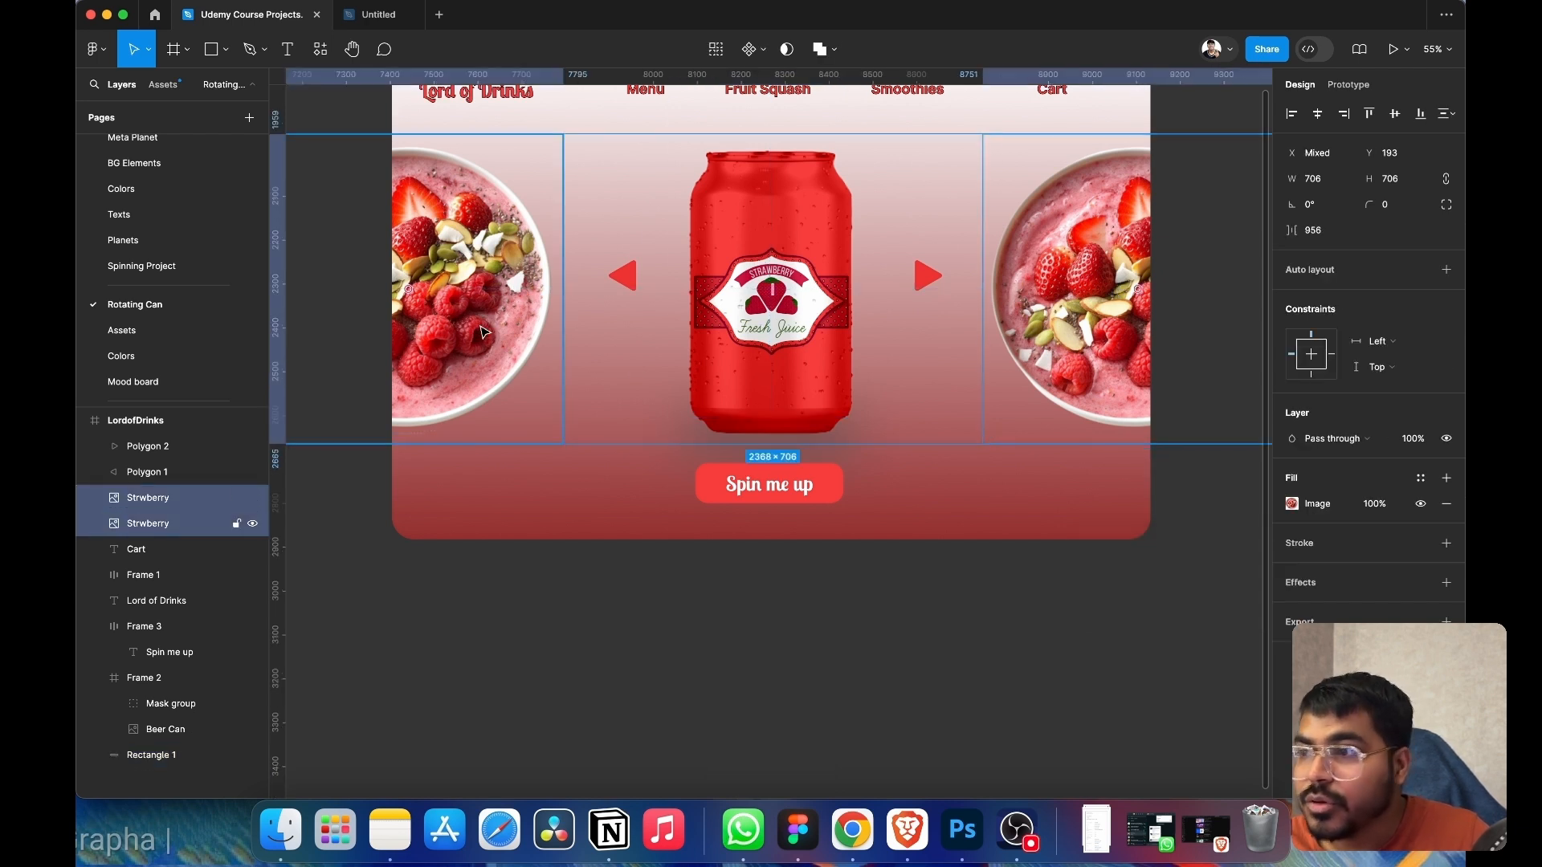
click(1447, 582)
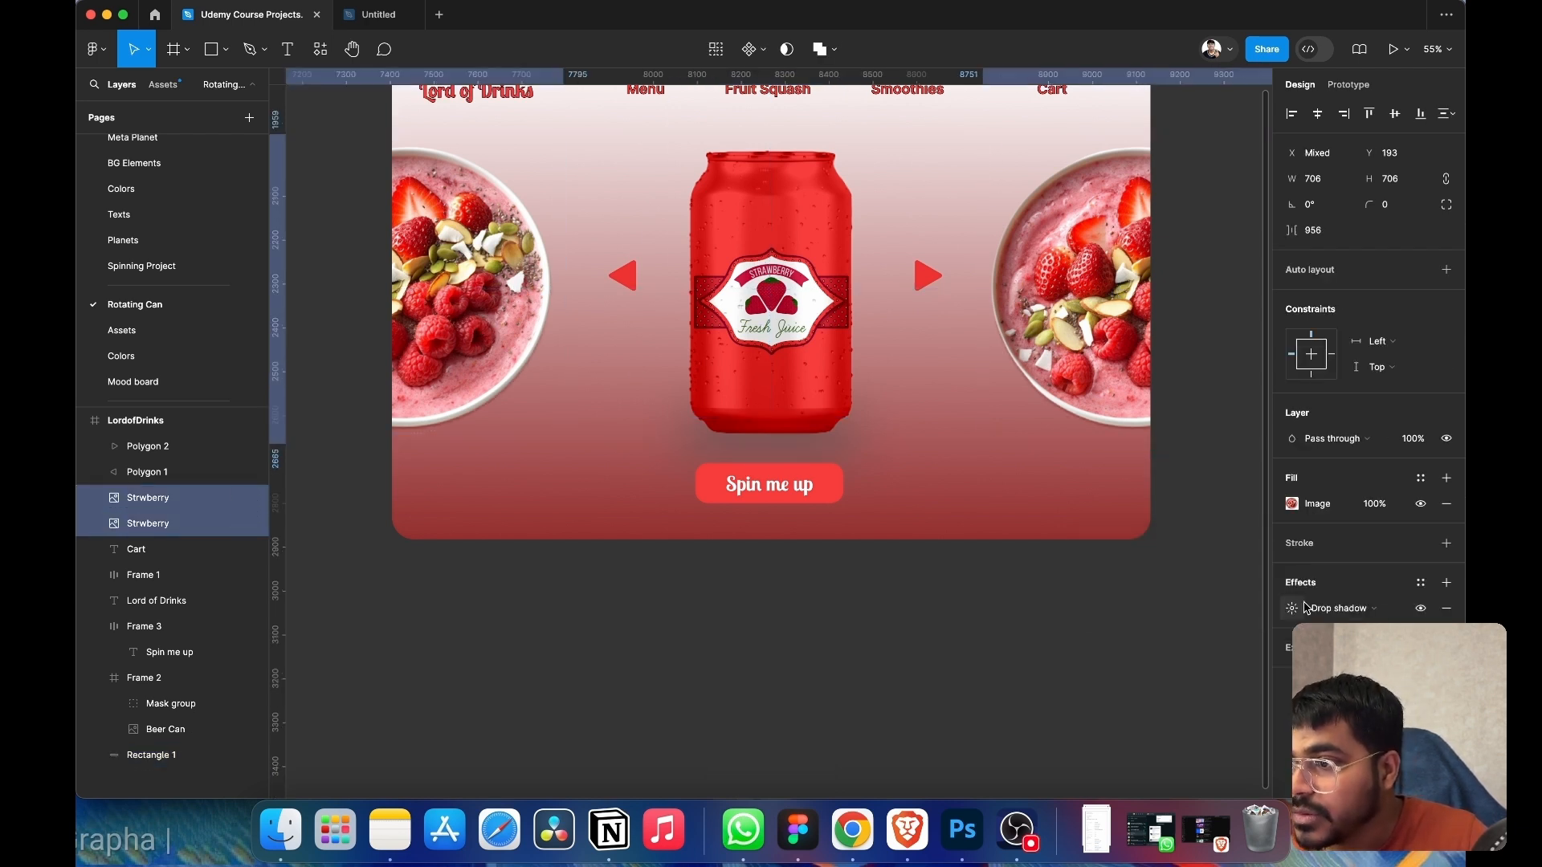
click(1290, 610)
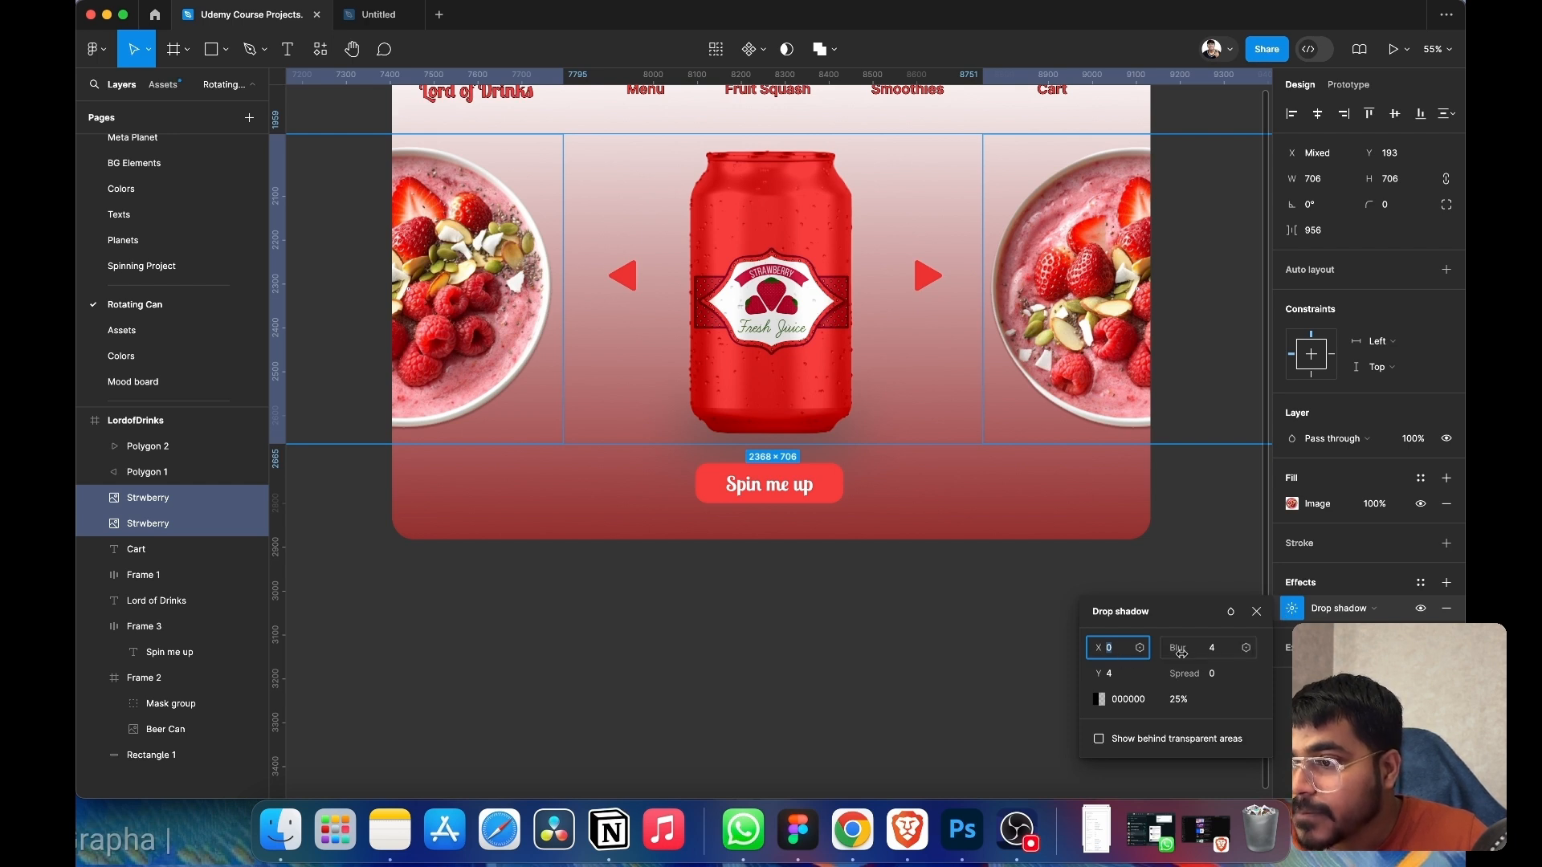
click(692, 664)
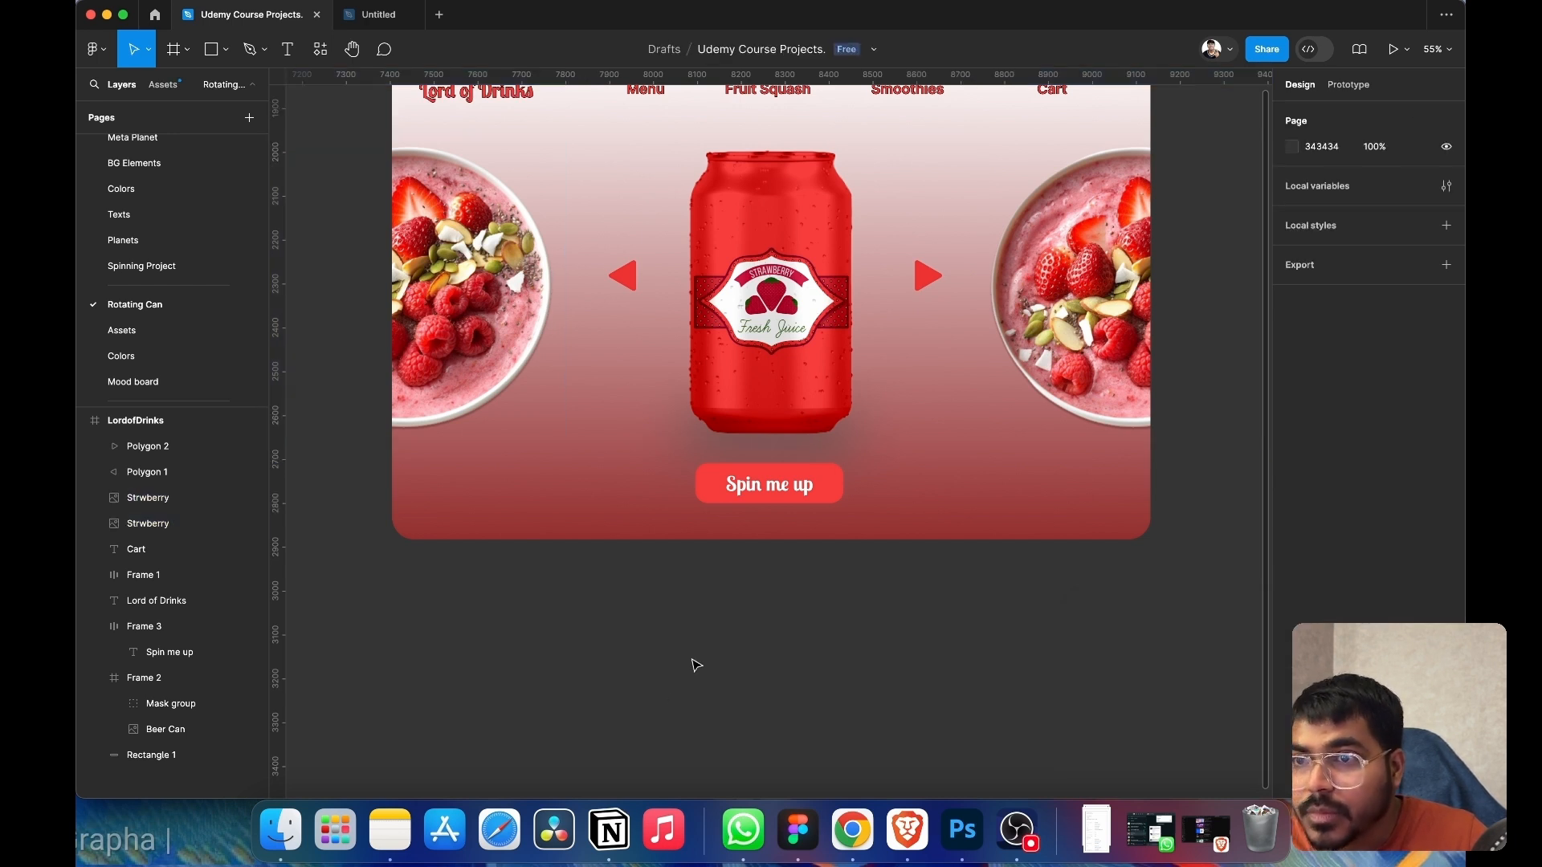
- Set the left strawberry bowl's drop shadow to a spread of 0 and an X offset of 26
click(555, 433)
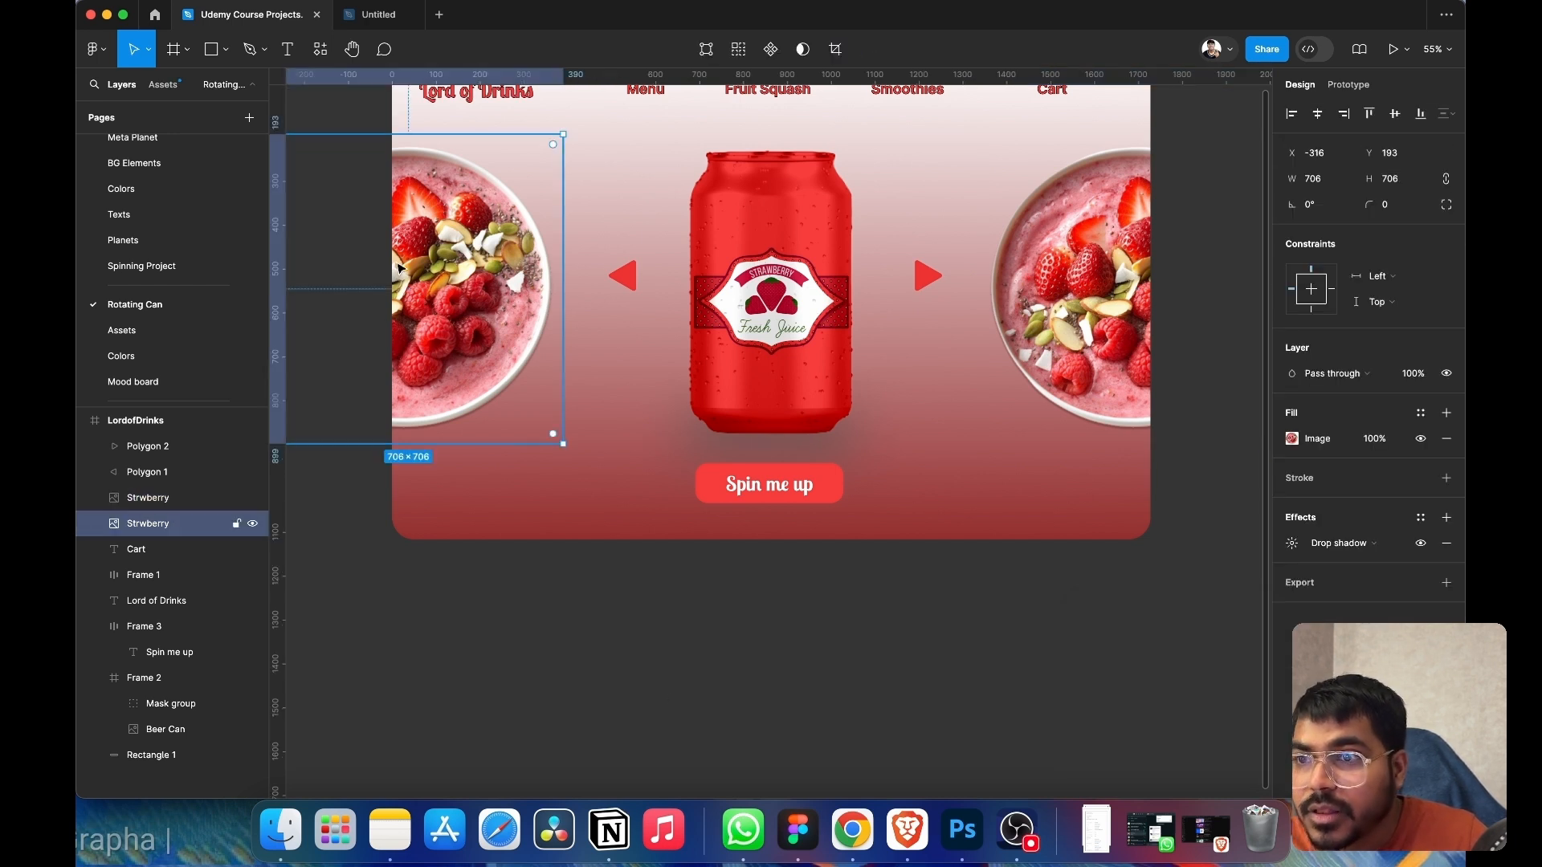
click(1292, 542)
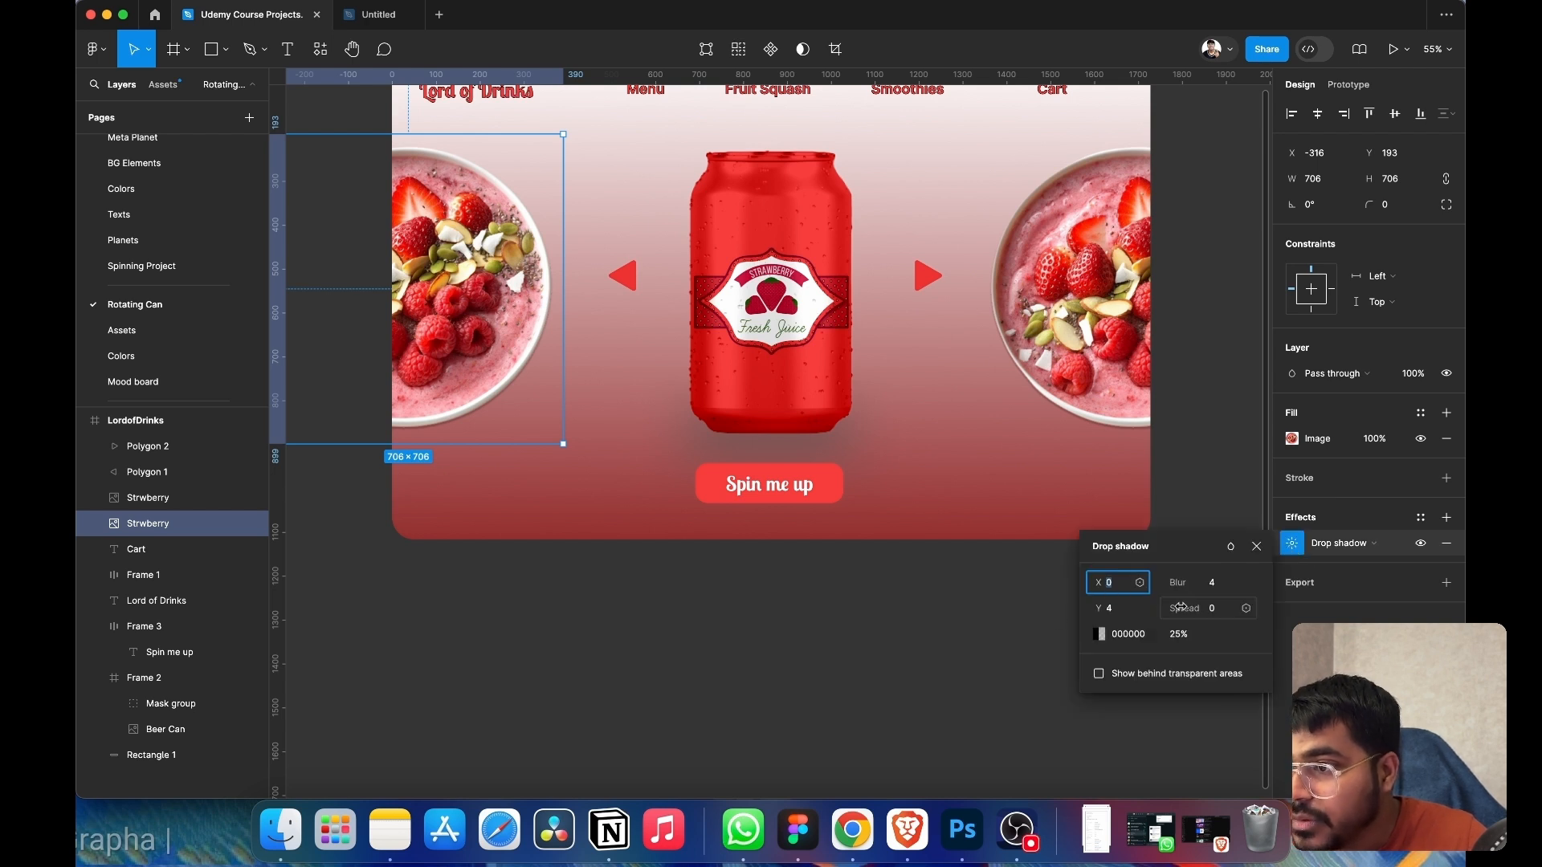
drag(1202, 608, 1122, 612)
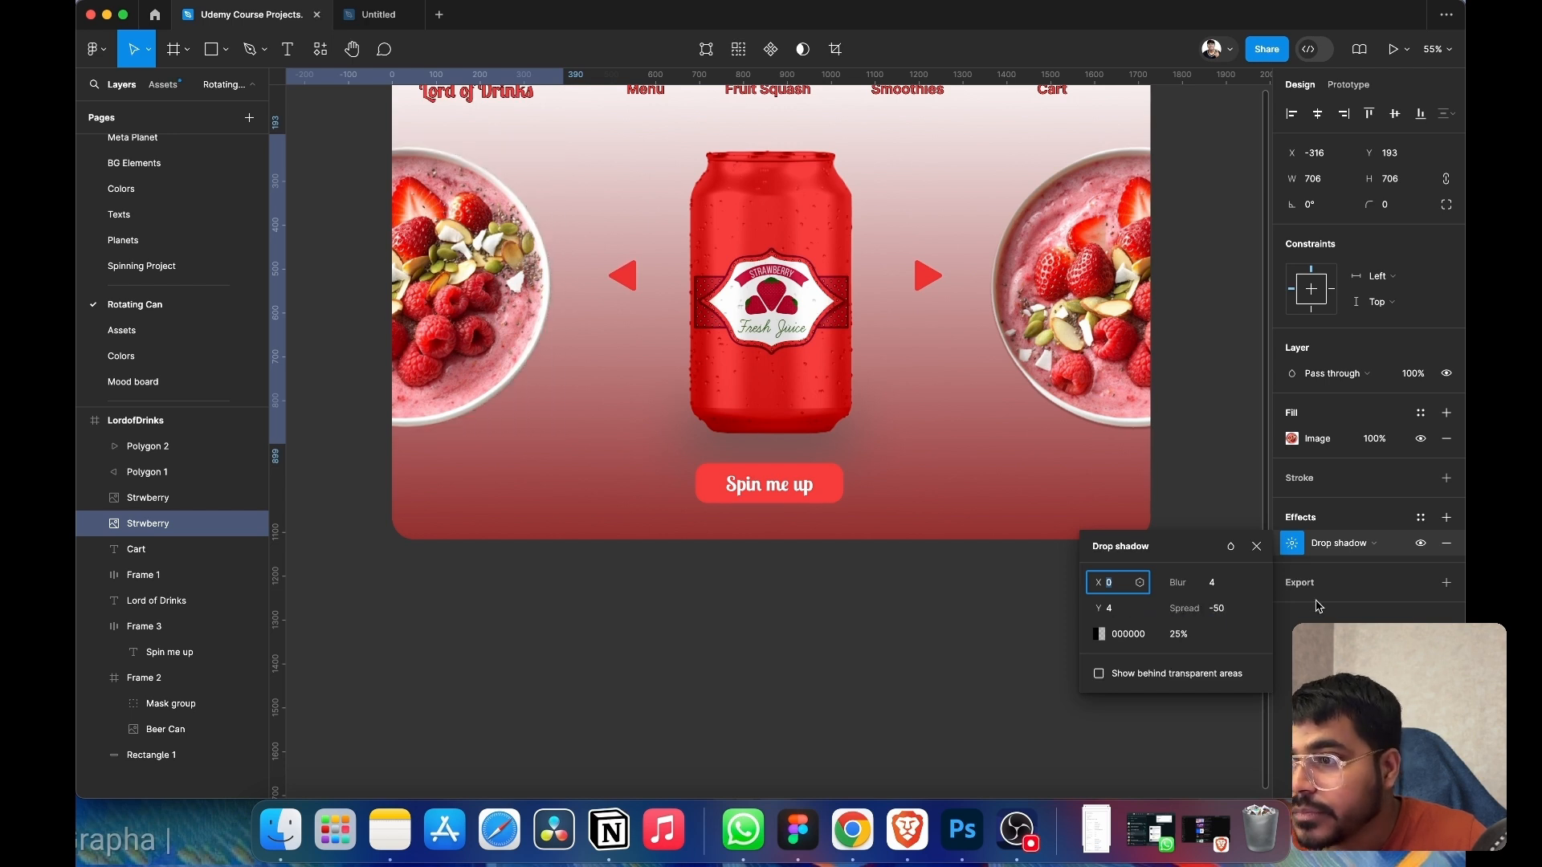
click(1218, 616)
double_click(1219, 617)
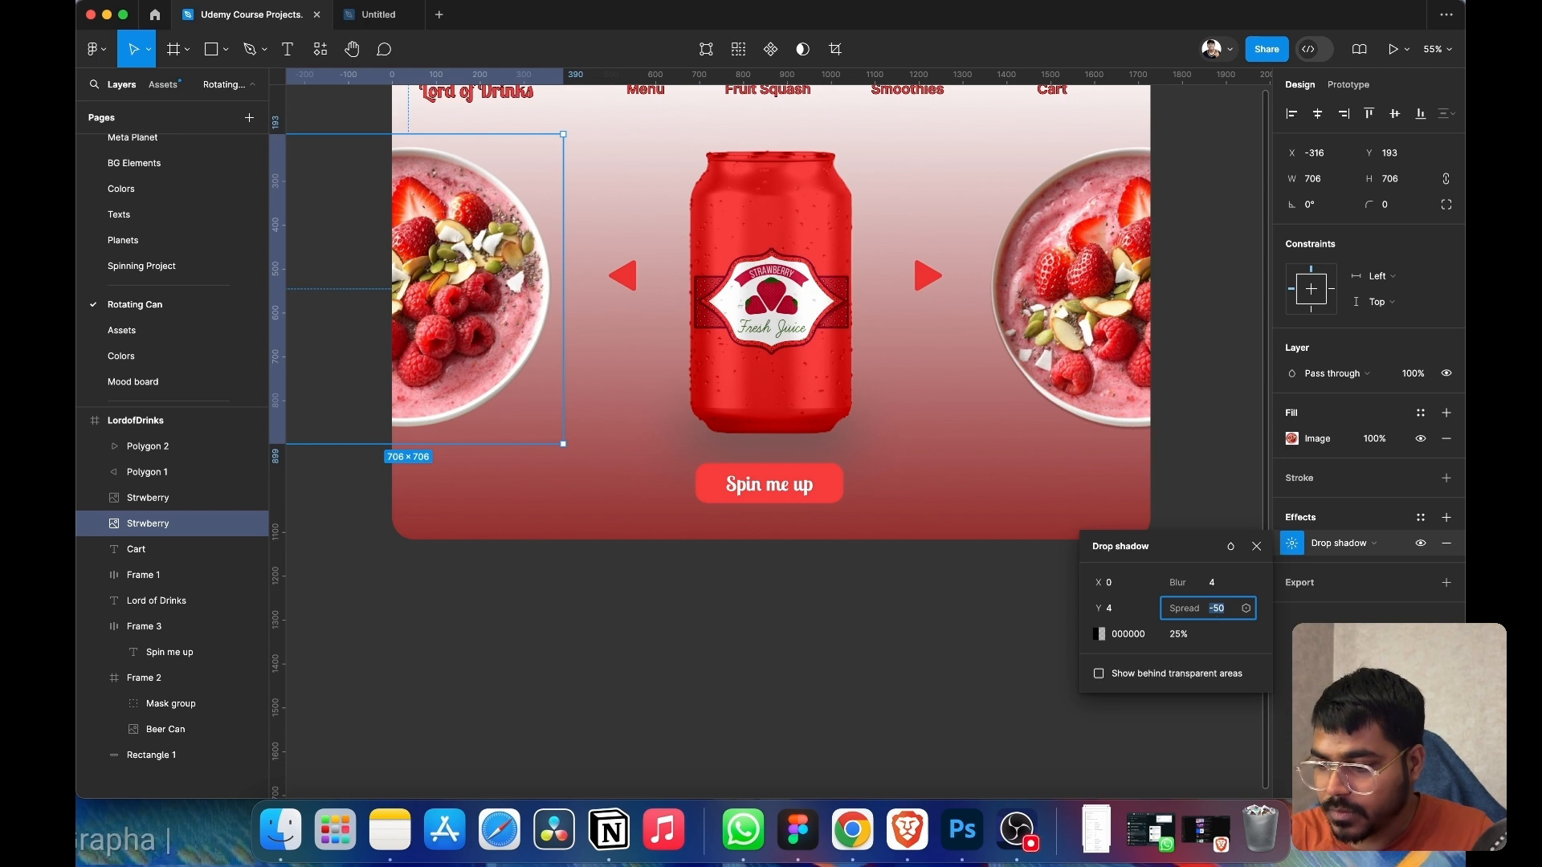
text(0)
key(Return)
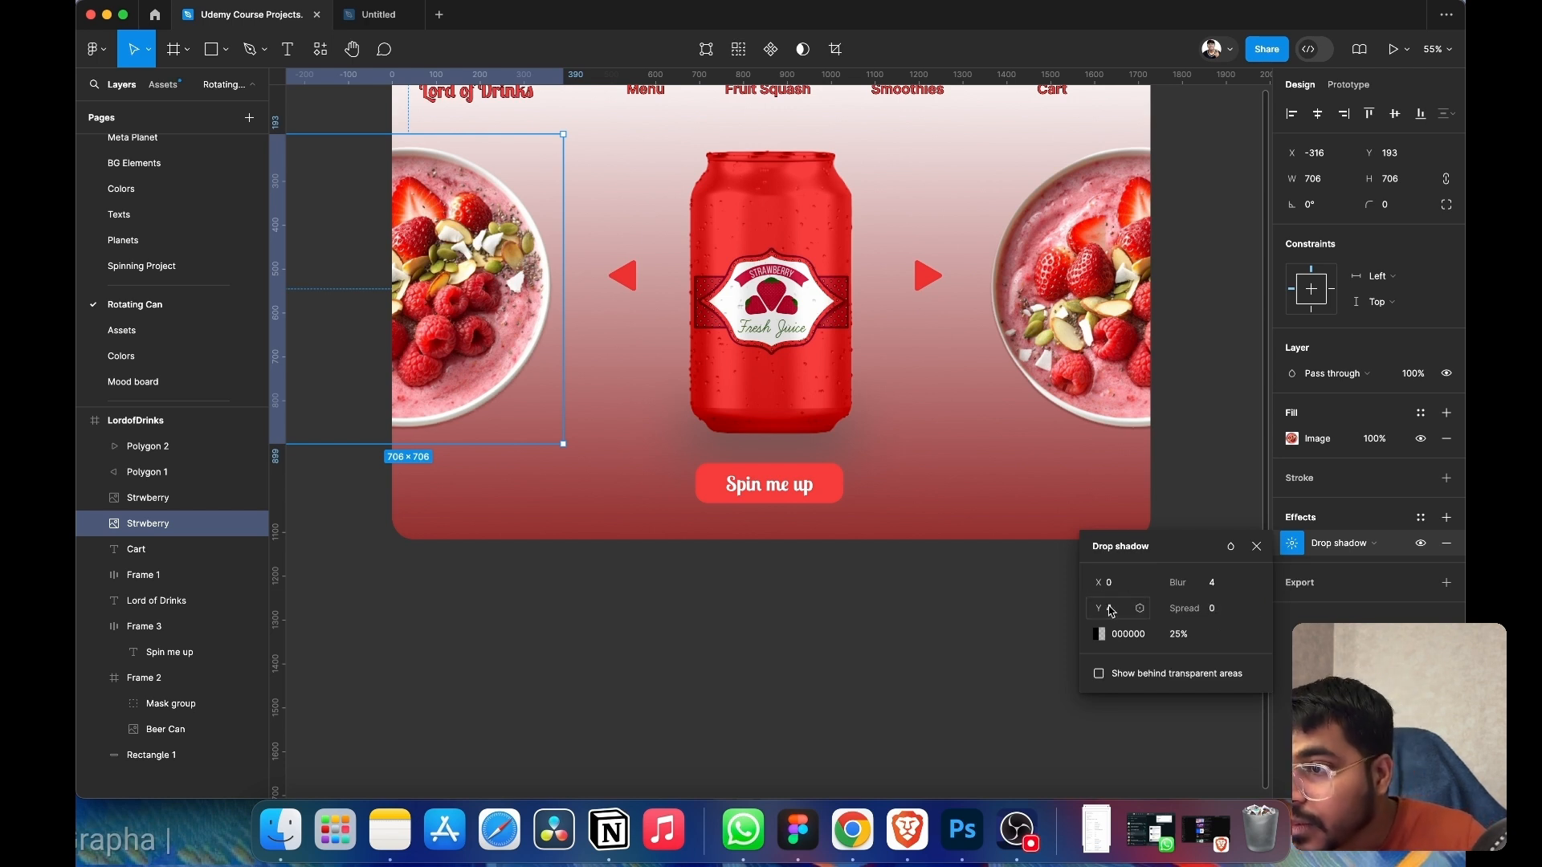
drag(1104, 584, 1144, 584)
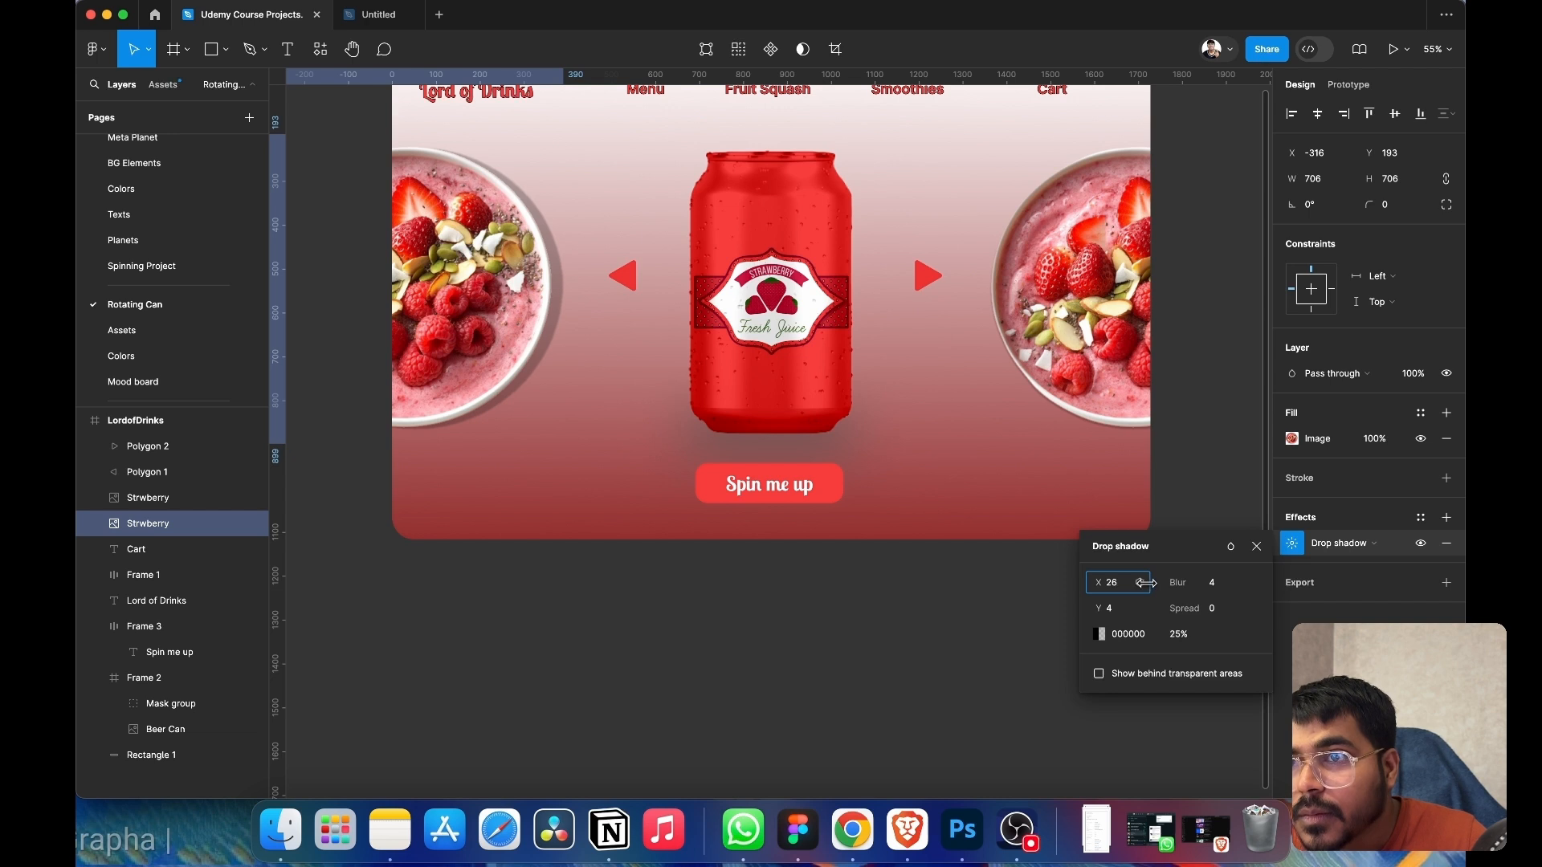
click(1258, 547)
- Set the X offset of the right strawberry bowl's drop shadow to -26
click(988, 437)
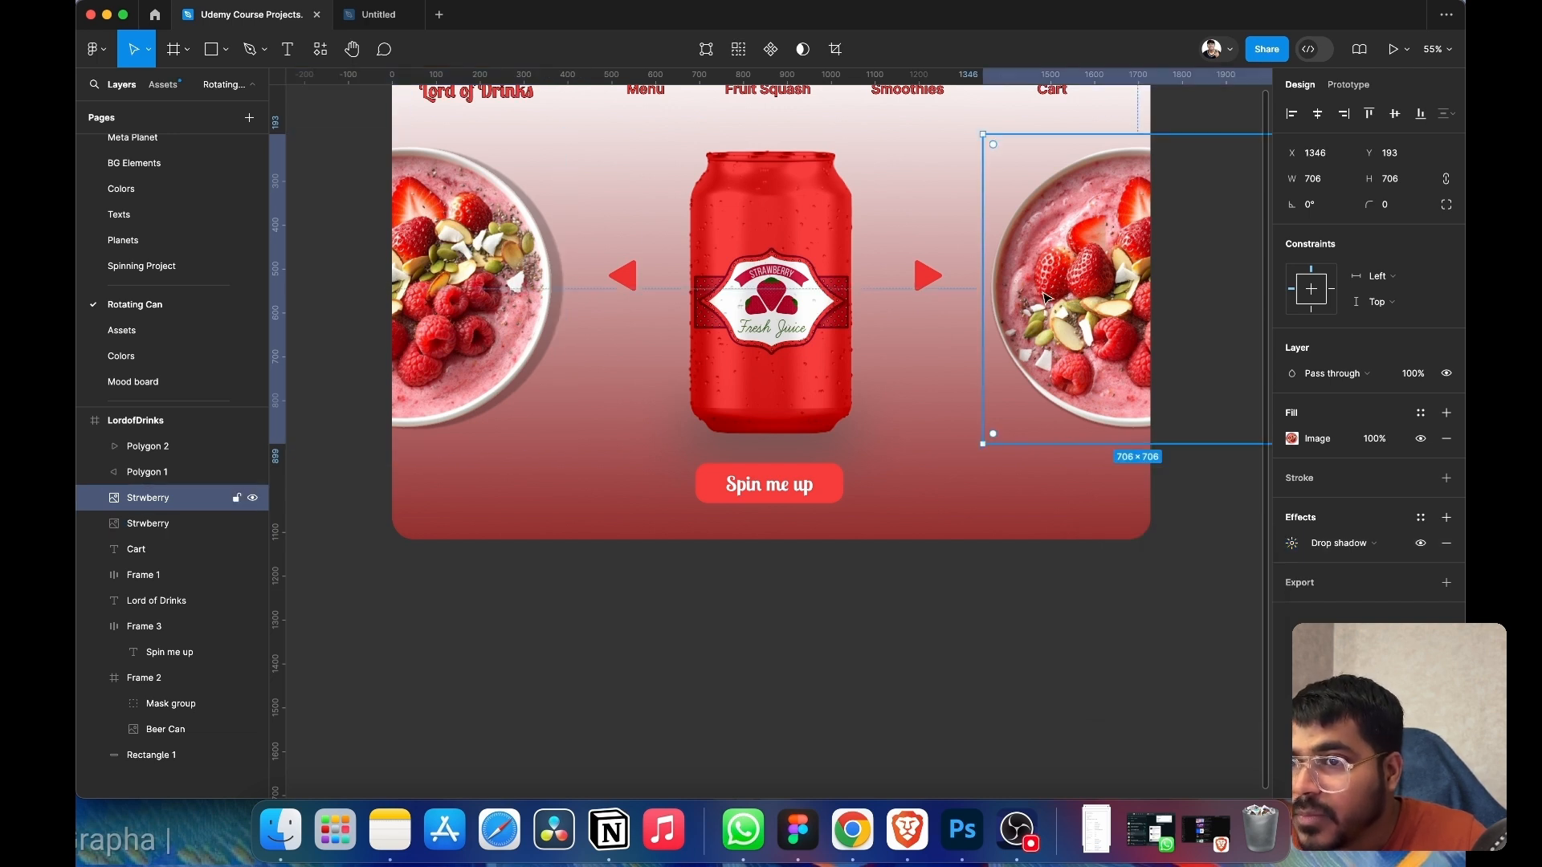
click(1292, 544)
click(1112, 589)
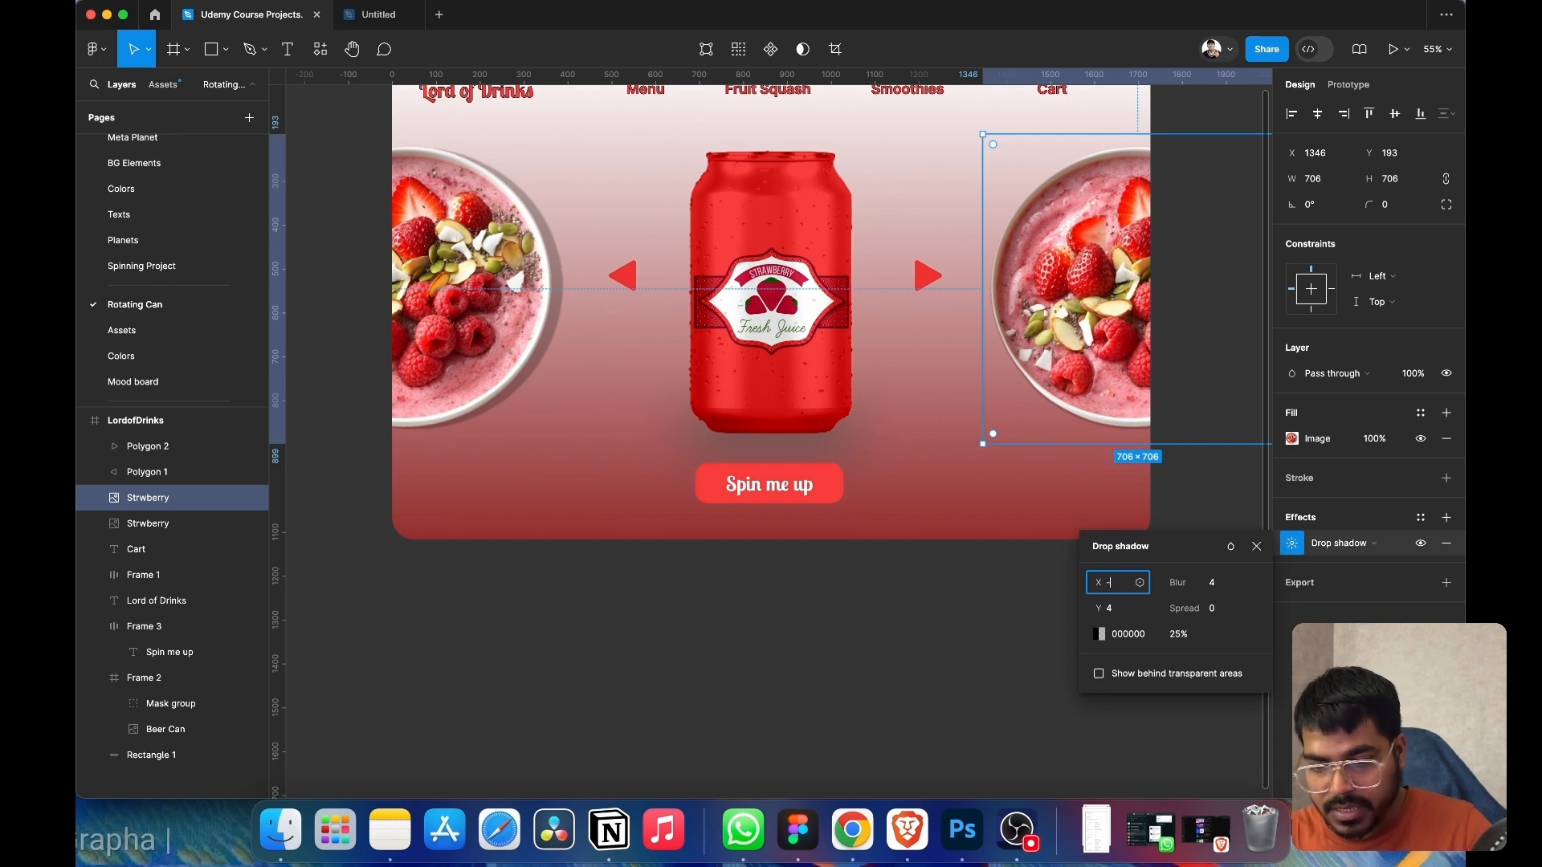
text(-26)
key(Return)
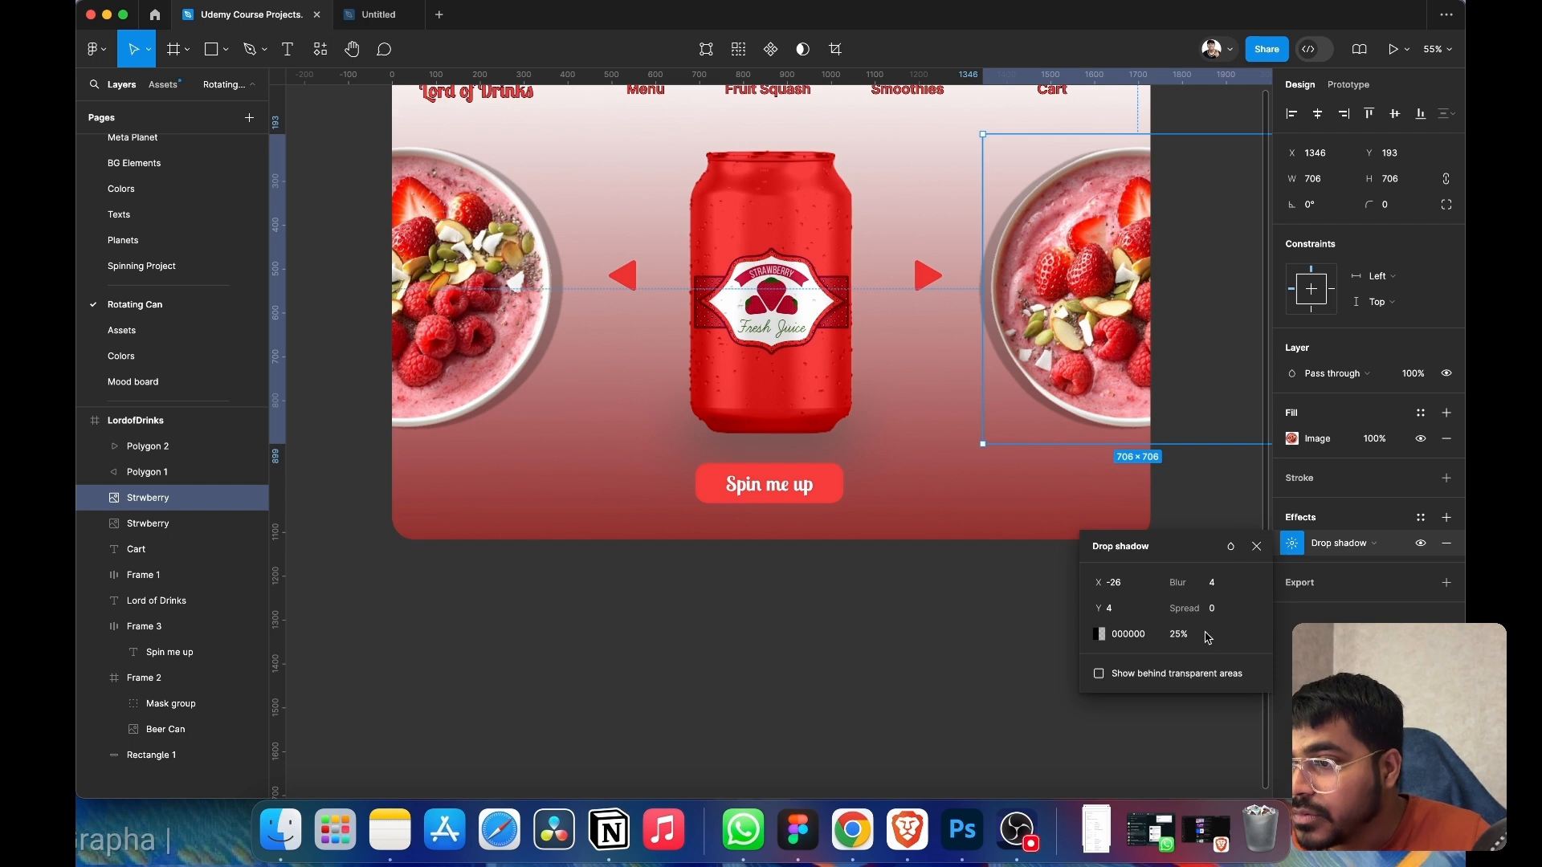
- Set the blur of the right strawberry bowl's drop shadow to 60
drag(1206, 582, 741, 569)
click(1218, 582)
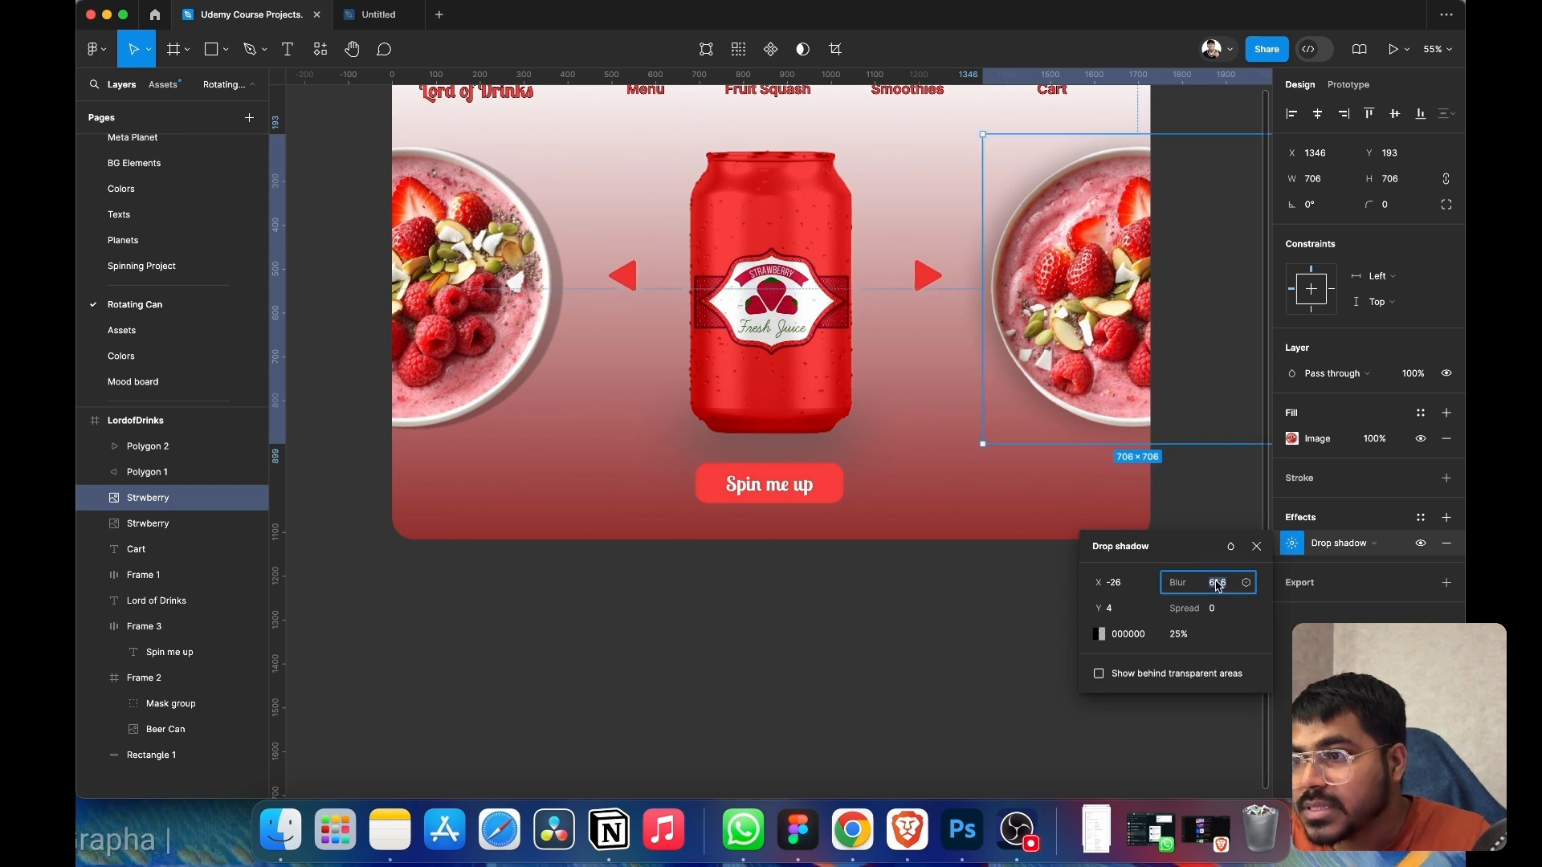
text(60)
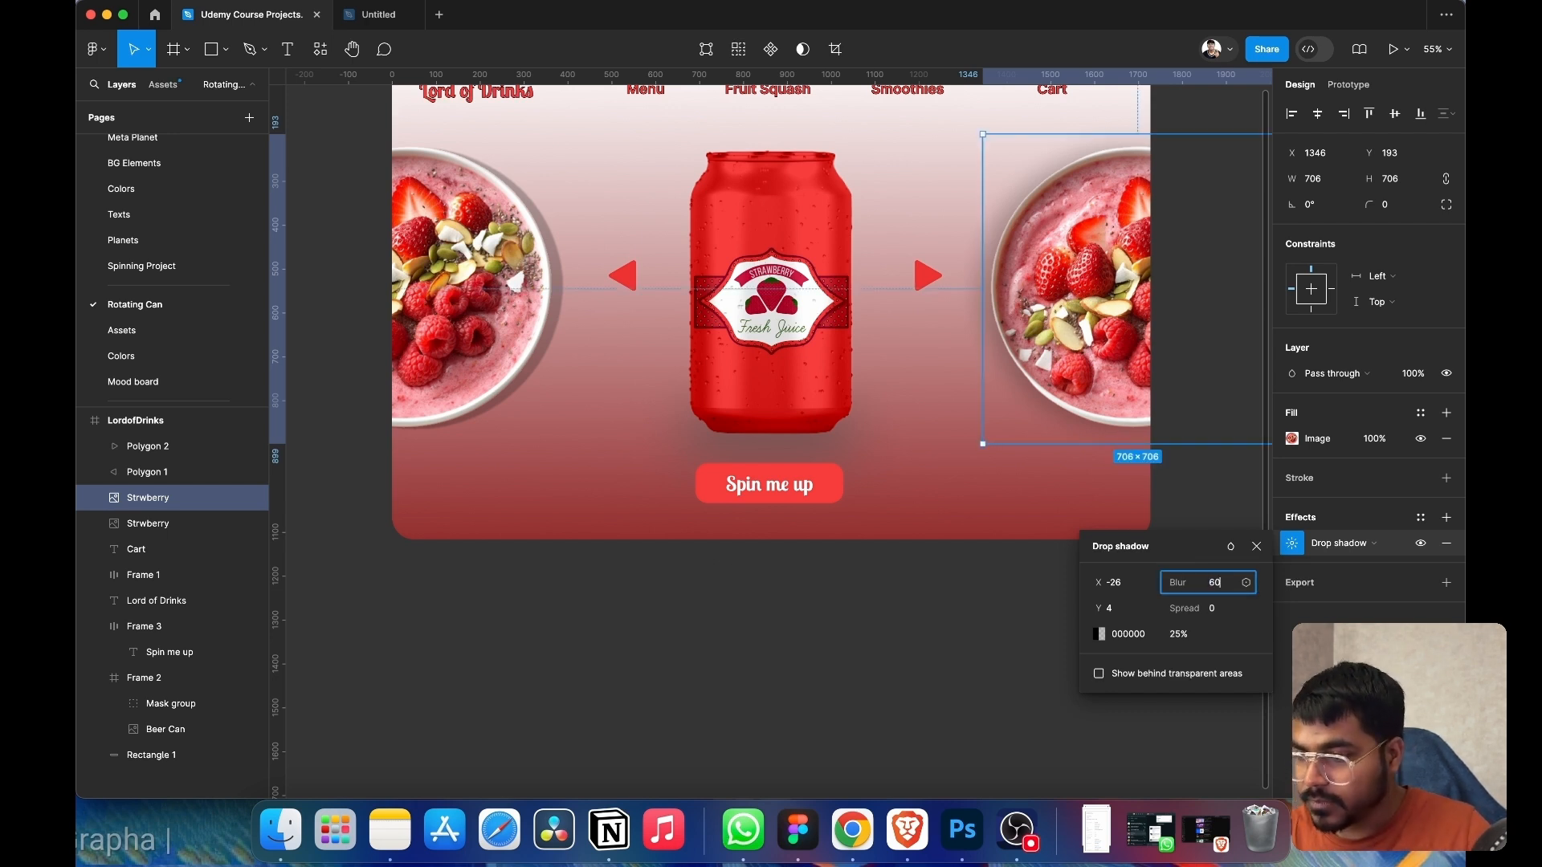
key(Return)
- Set the blur of the left strawberry bowl's drop shadow to 60
click(424, 284)
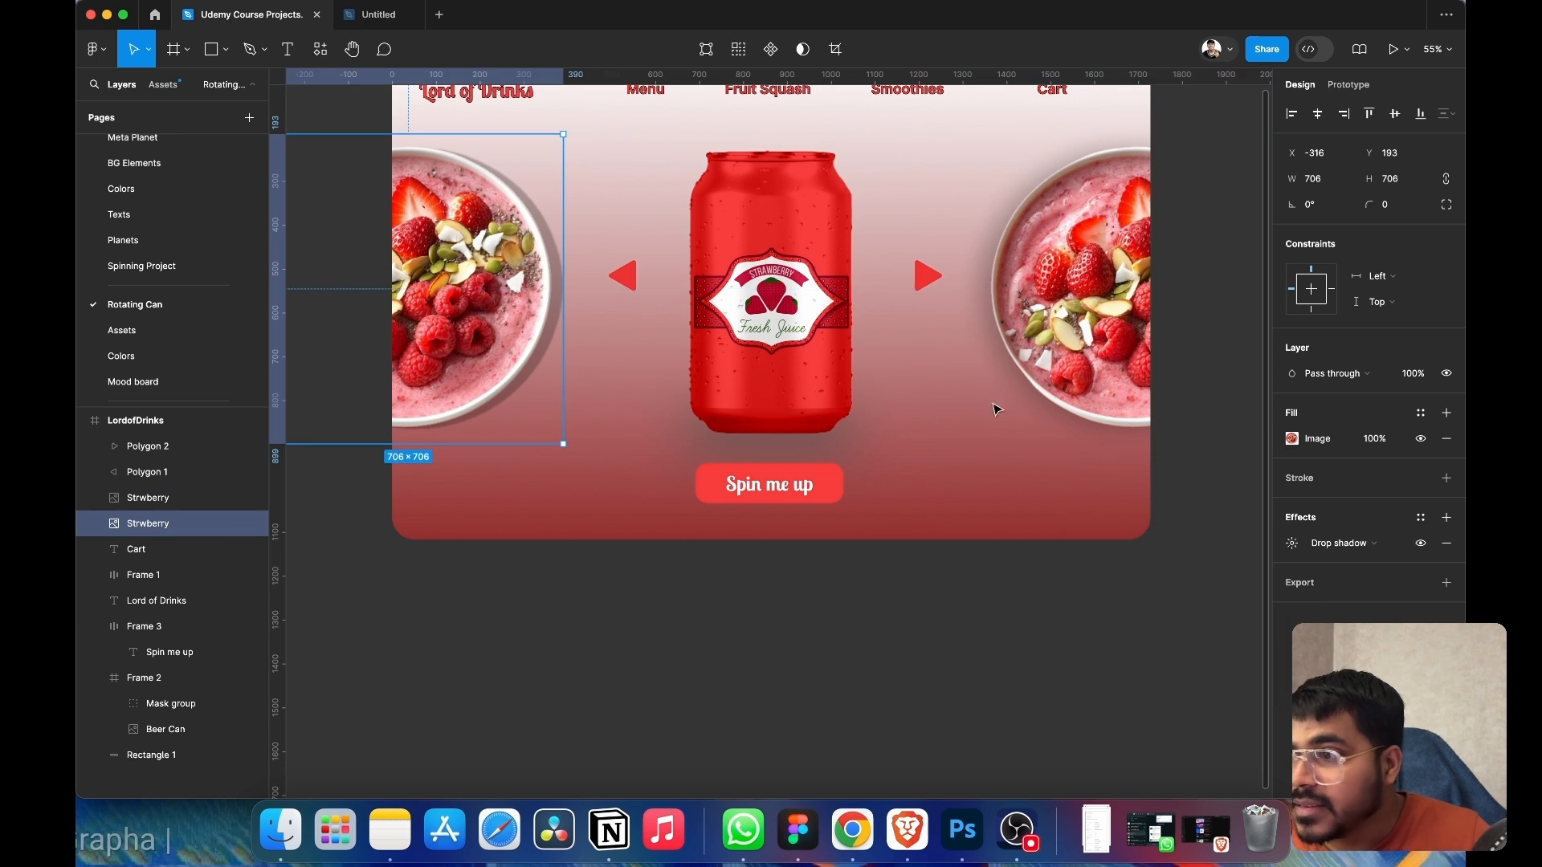
click(1293, 544)
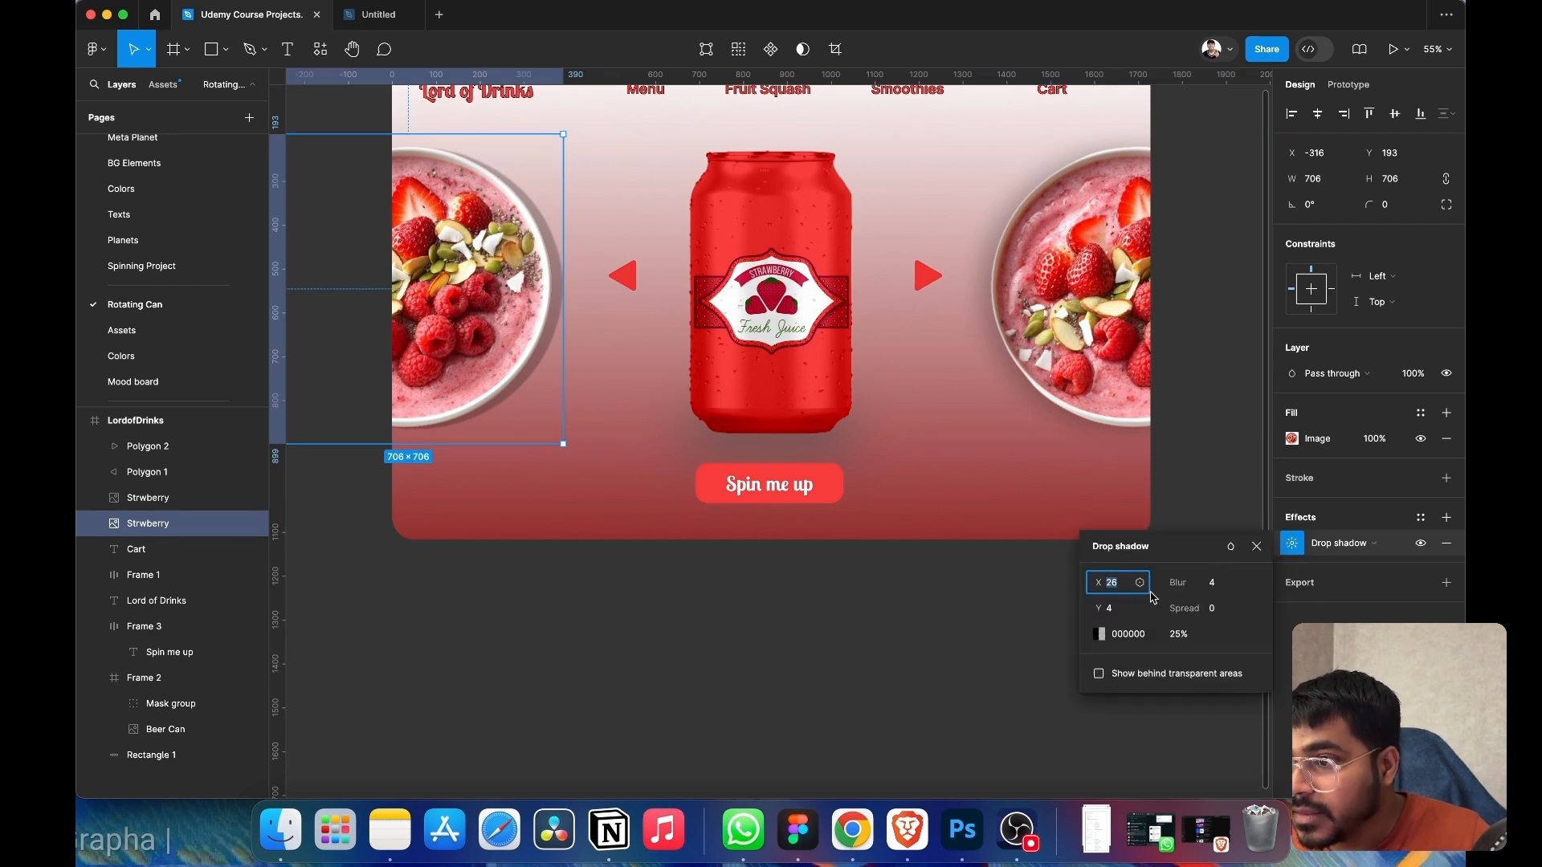
click(1212, 584)
text(60)
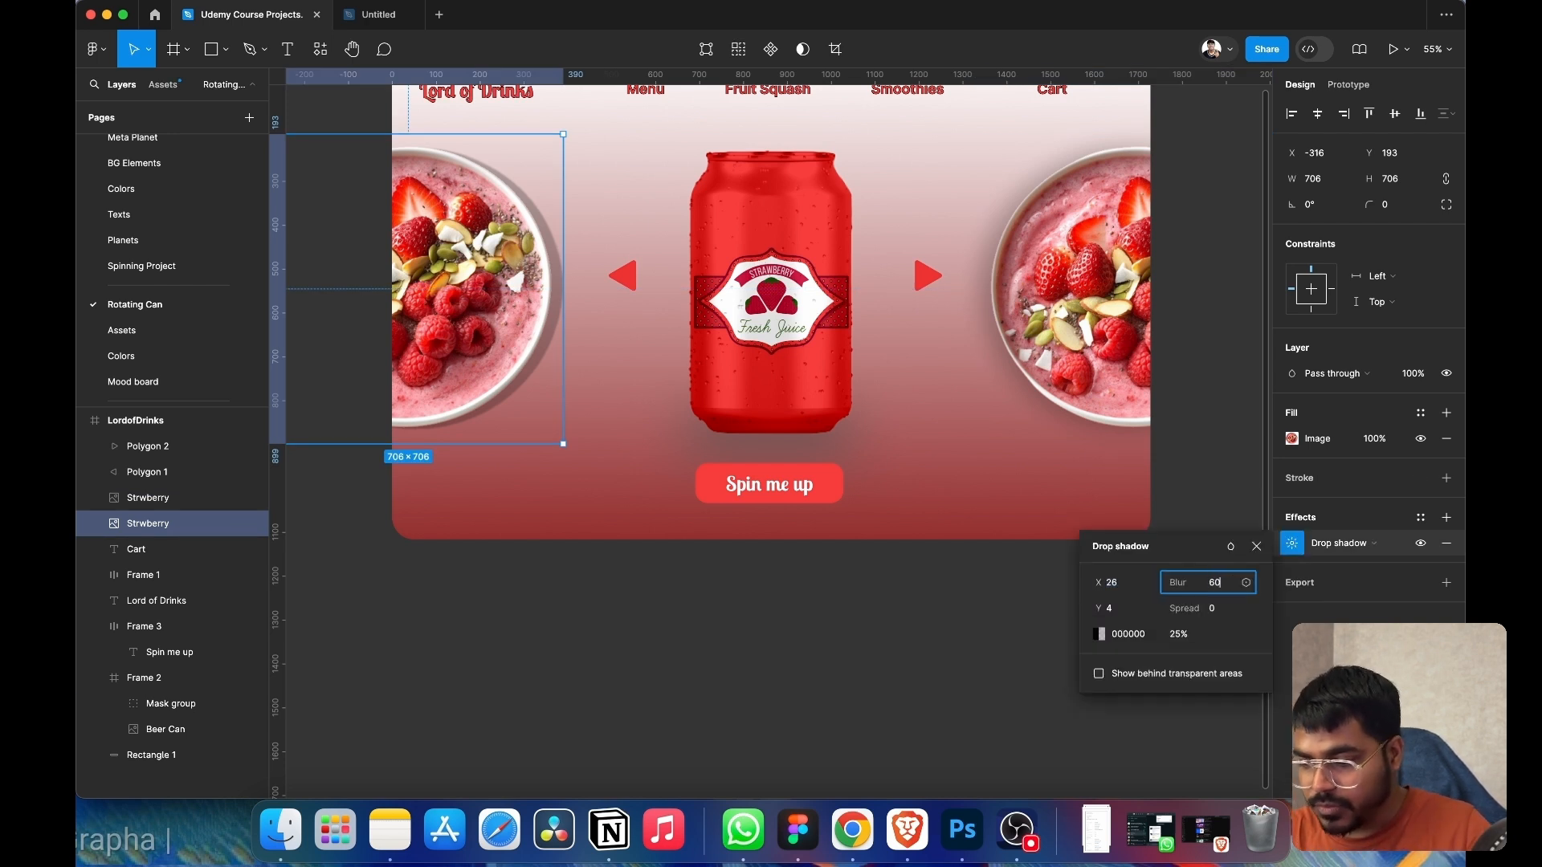
key(Return)
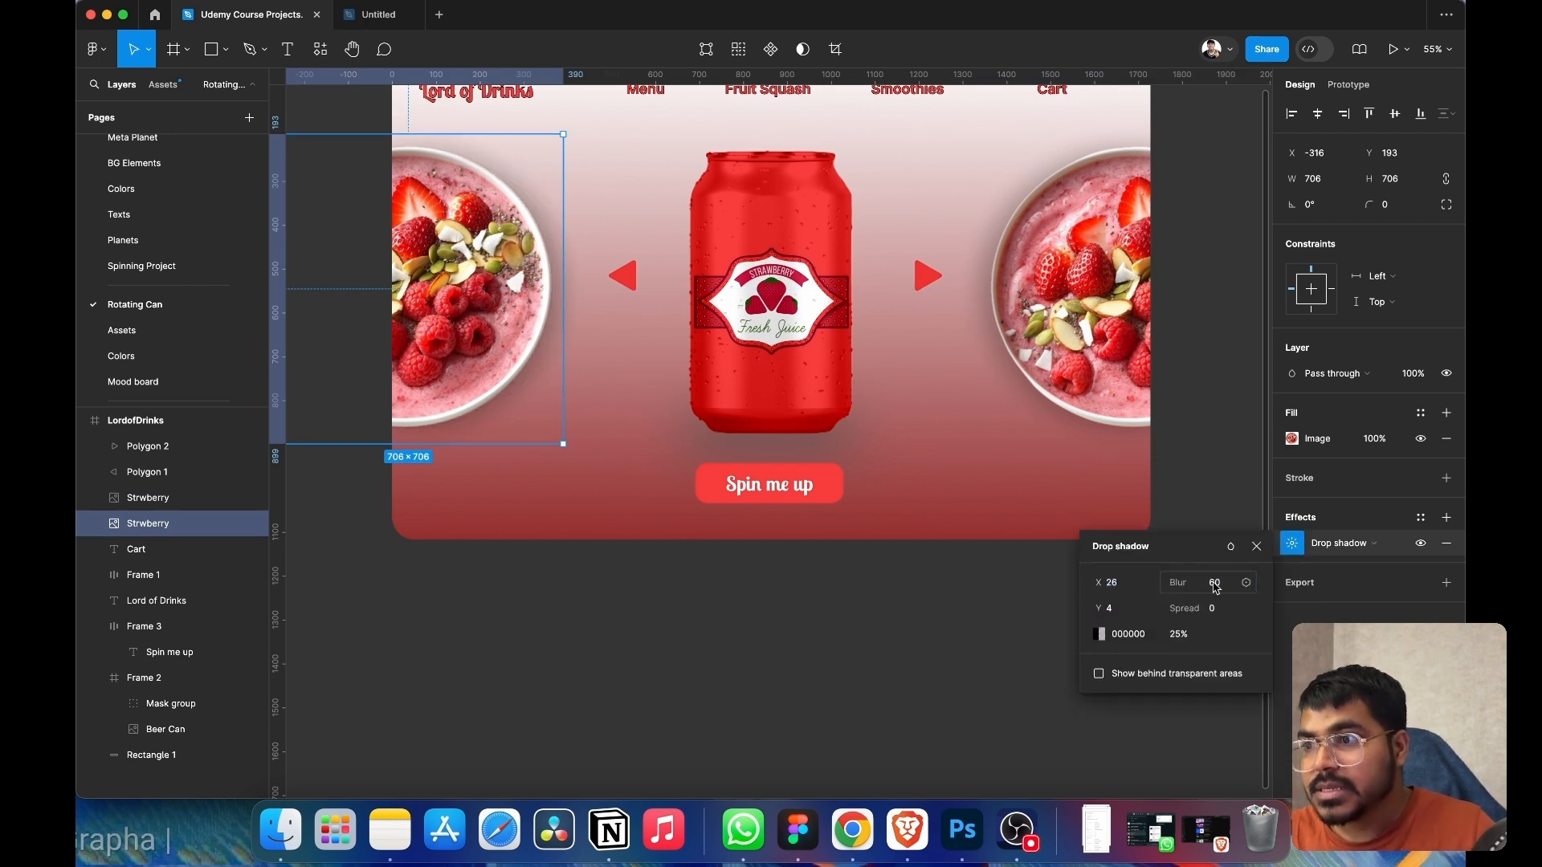
click(1257, 546)
- Add a drop shadow to the "Spin me up" button with an X offset of 4, Y offset of 9 and blur of about 33
scroll(753, 721, up, 2)
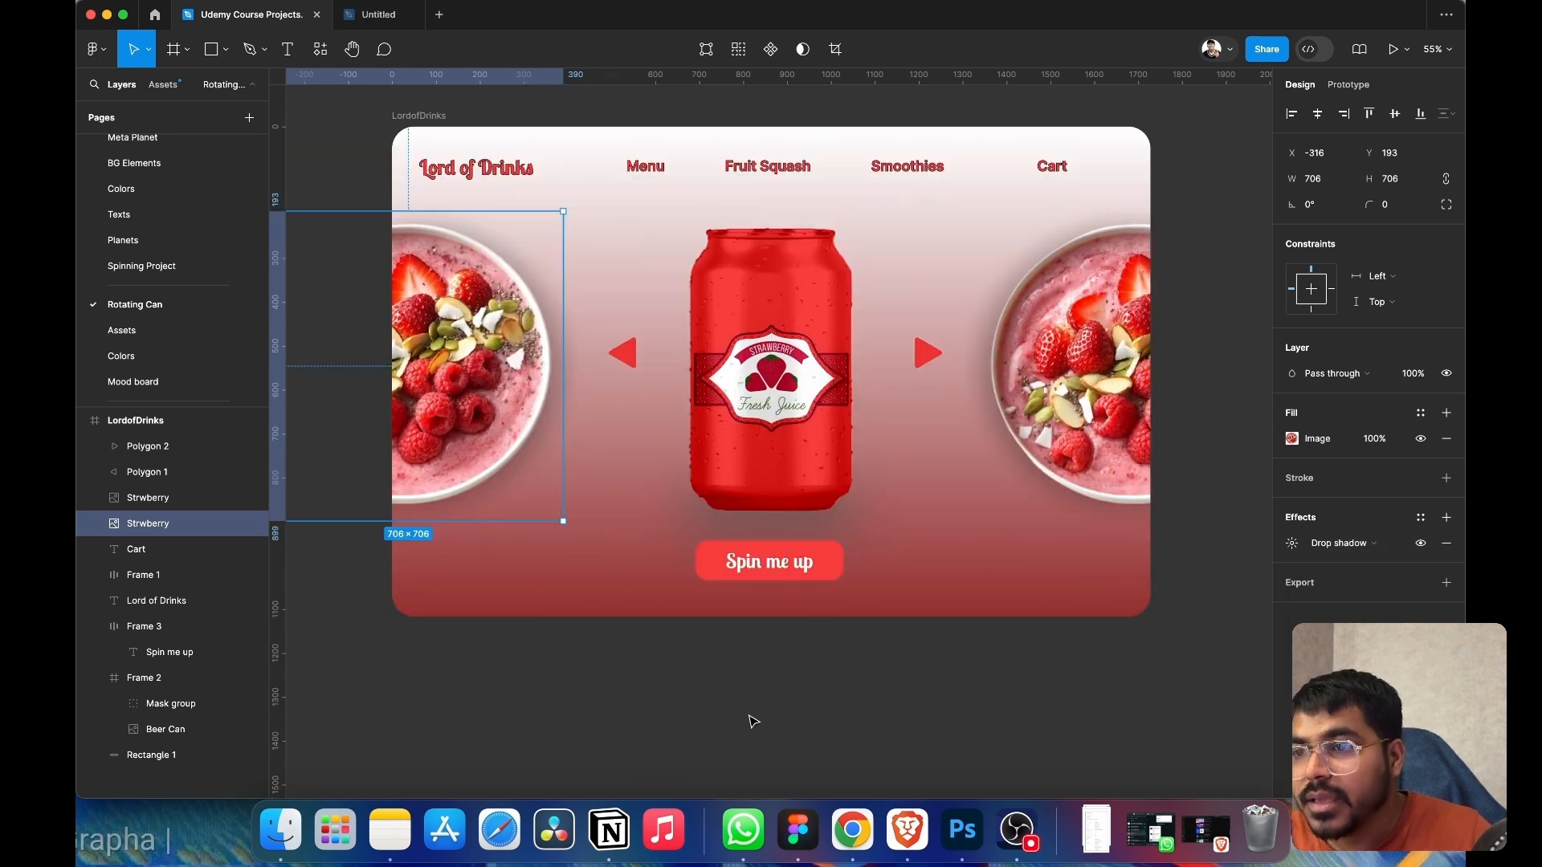
click(820, 569)
scroll(1365, 482, down, 3)
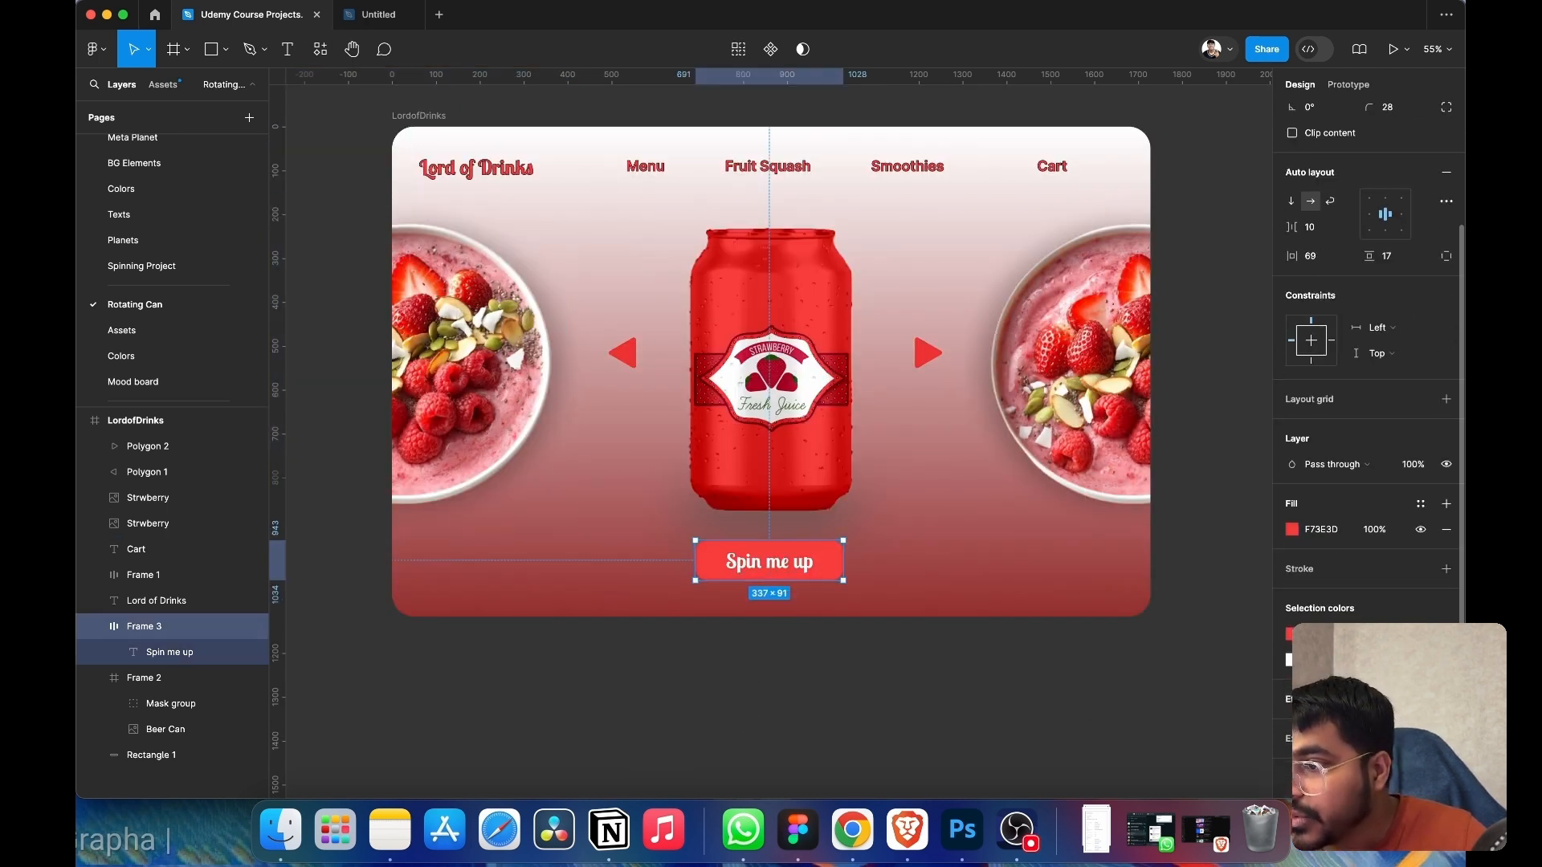
click(1446, 699)
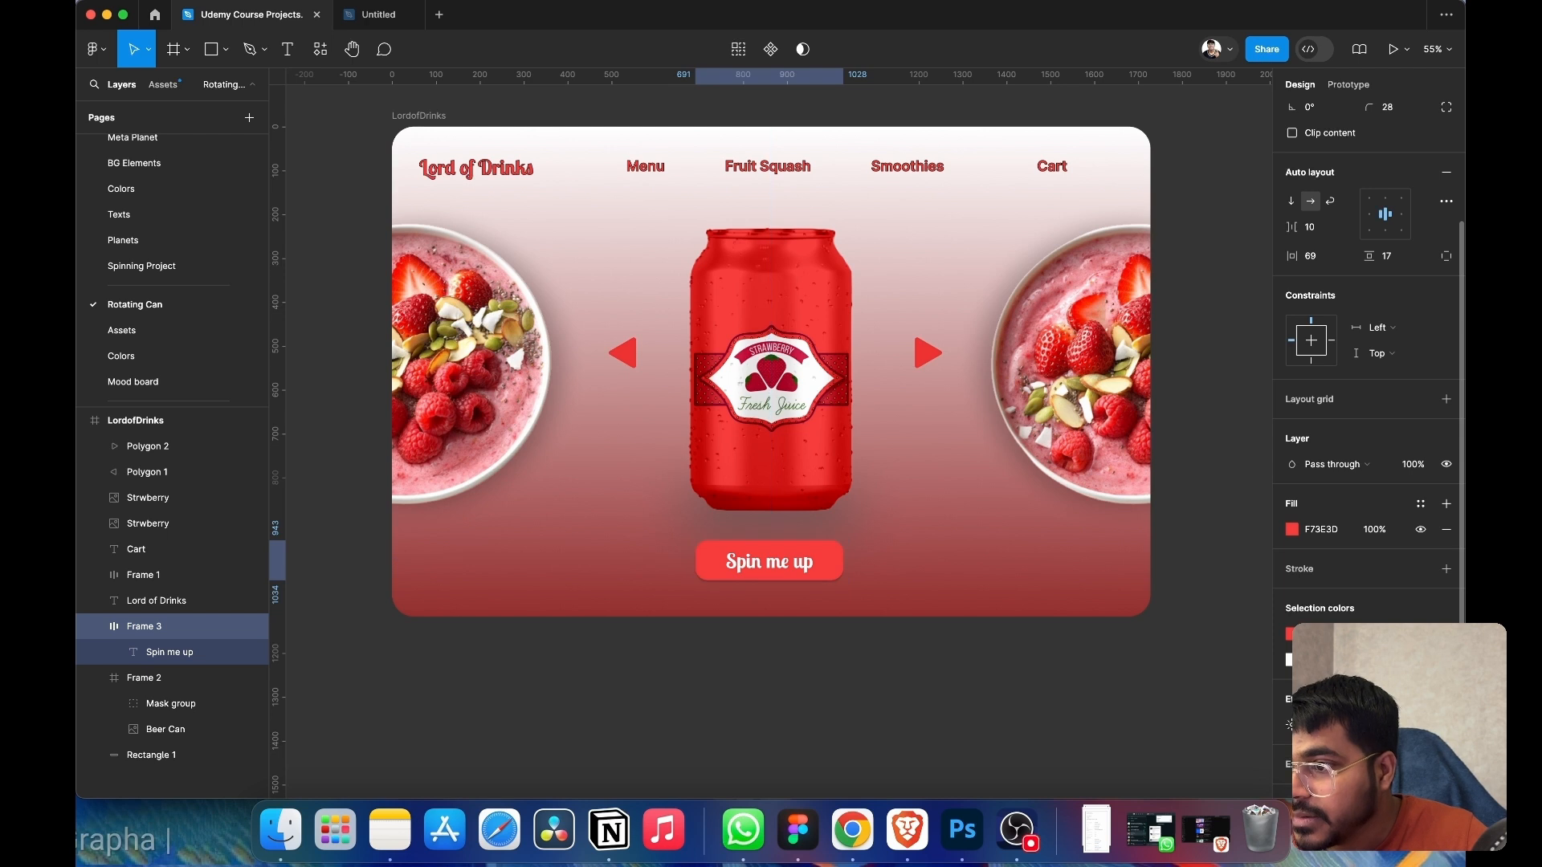
click(1289, 725)
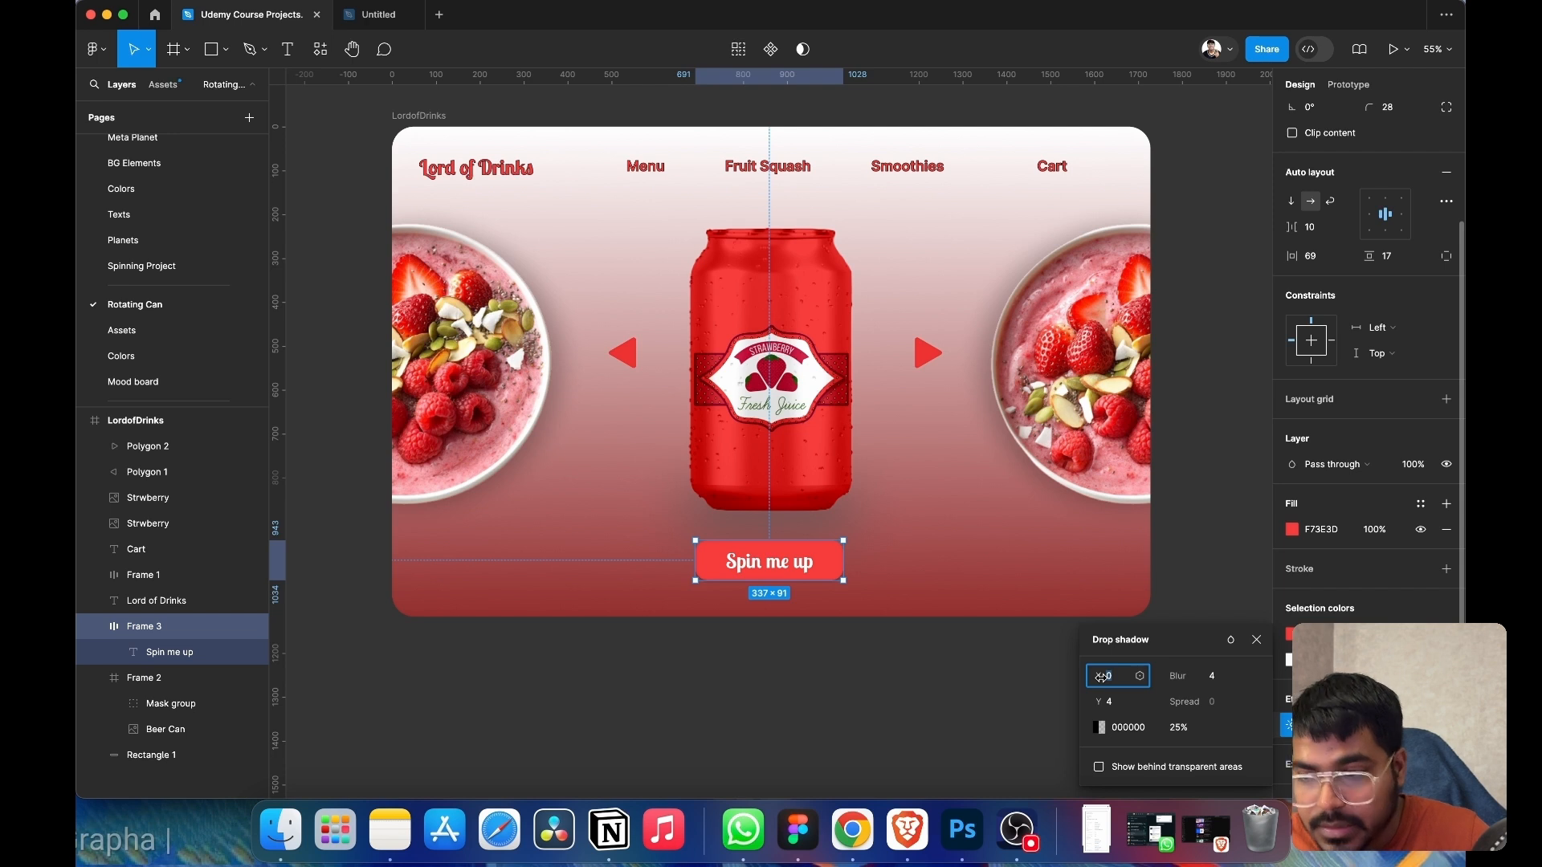
drag(1102, 677, 1113, 701)
drag(1196, 675, 1240, 676)
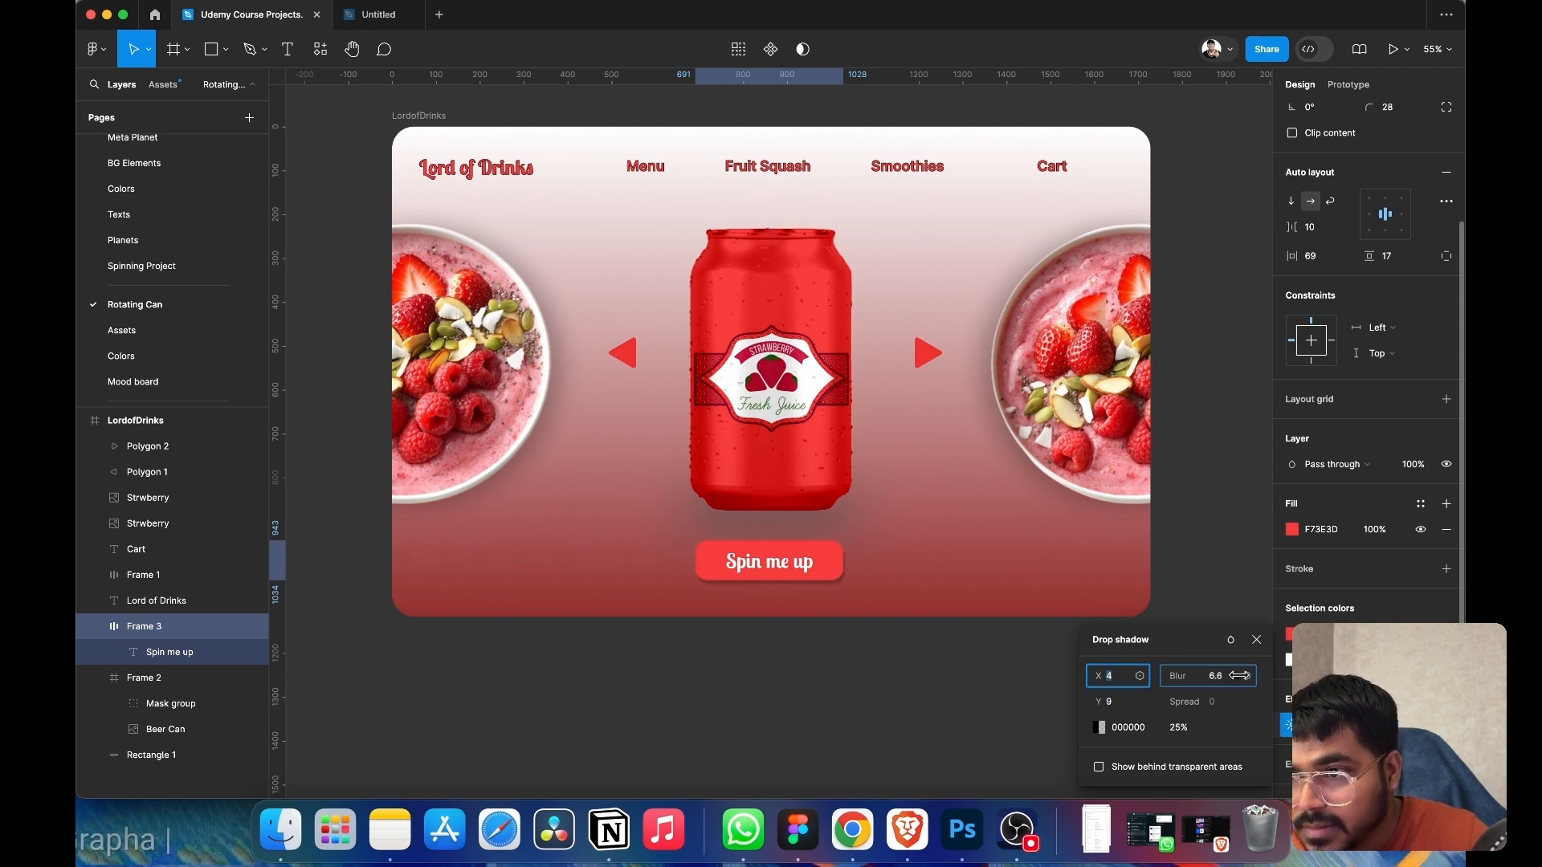
drag(76, 674, 273, 665)
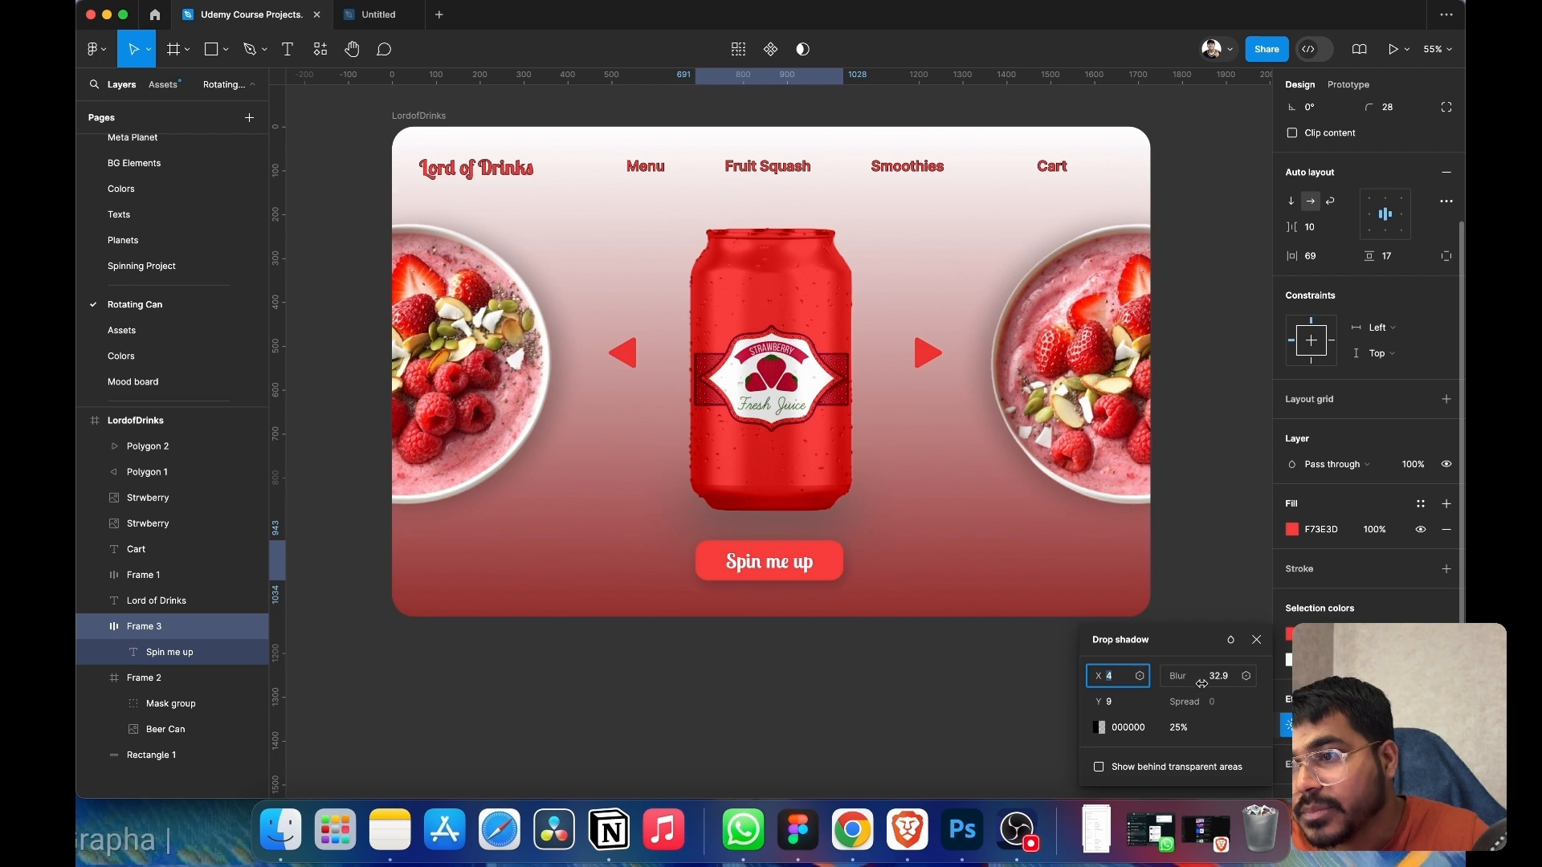
click(1257, 641)
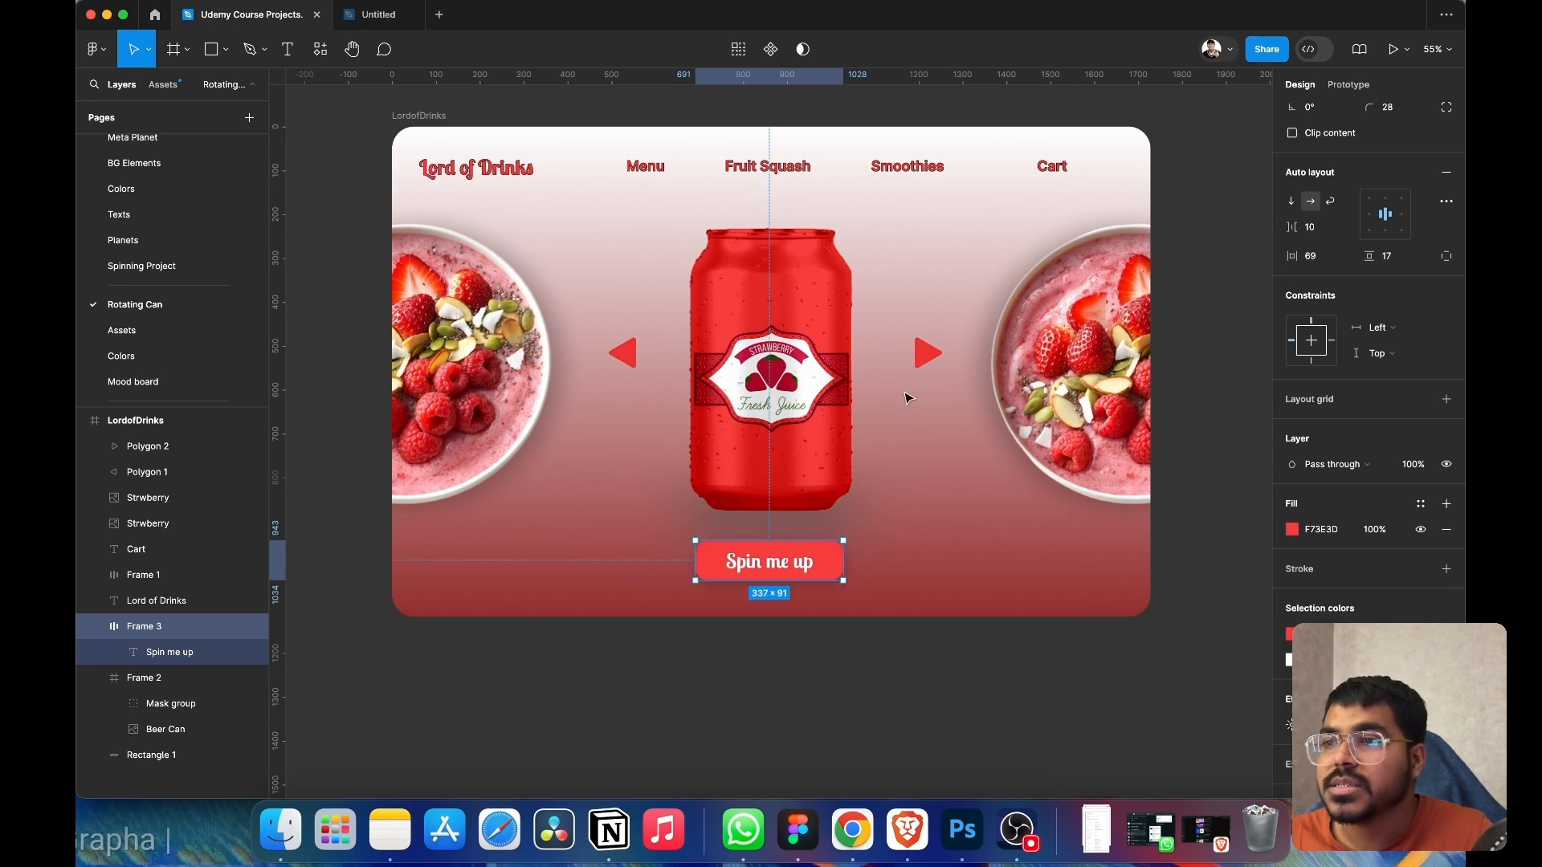
click(926, 352)
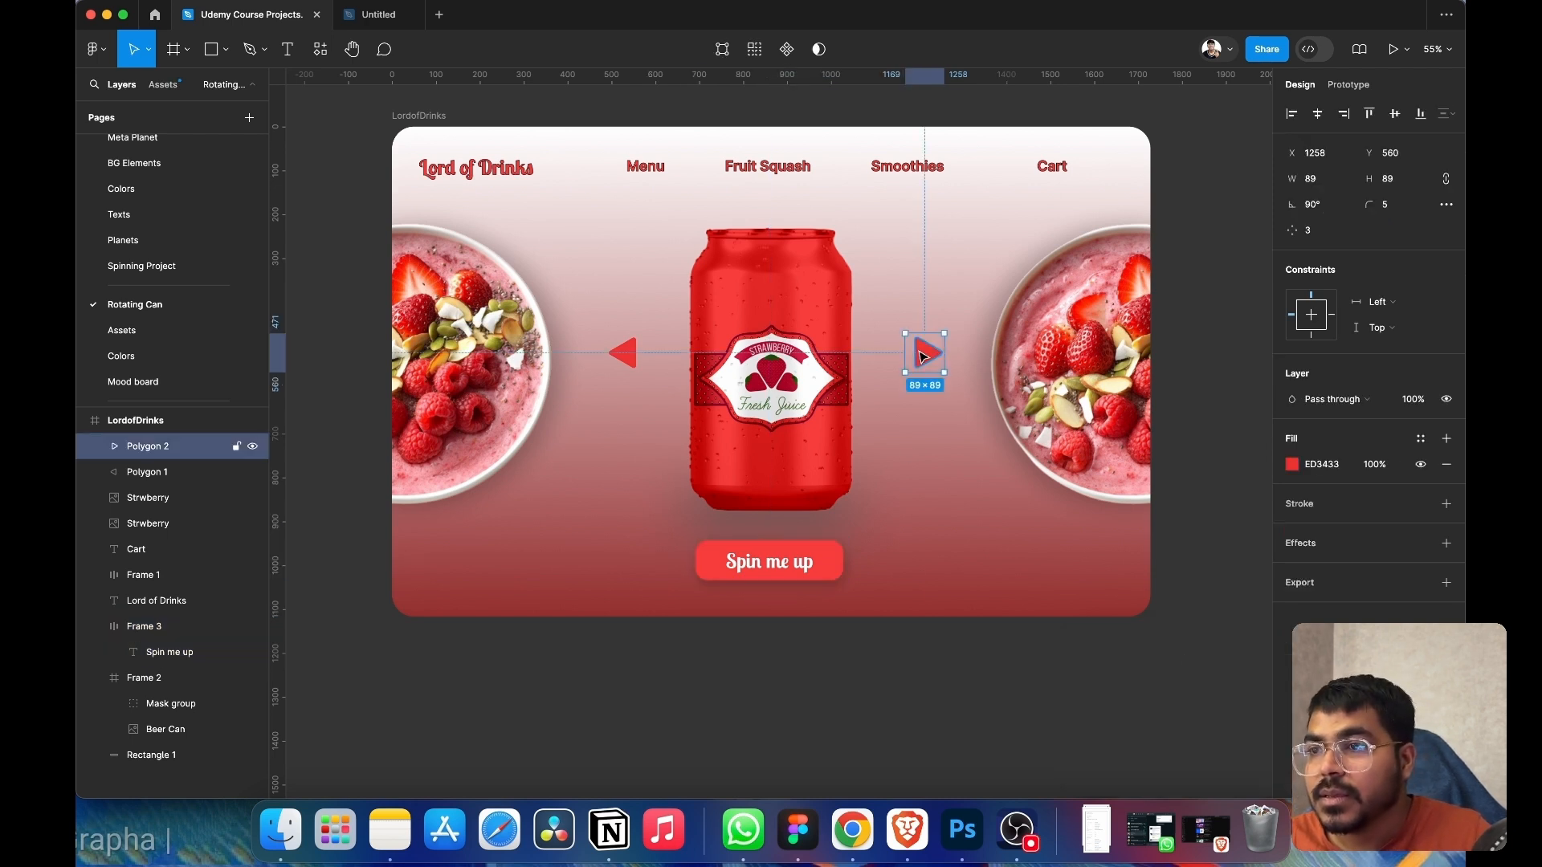
shift+click(625, 354)
drag(629, 358, 622, 359)
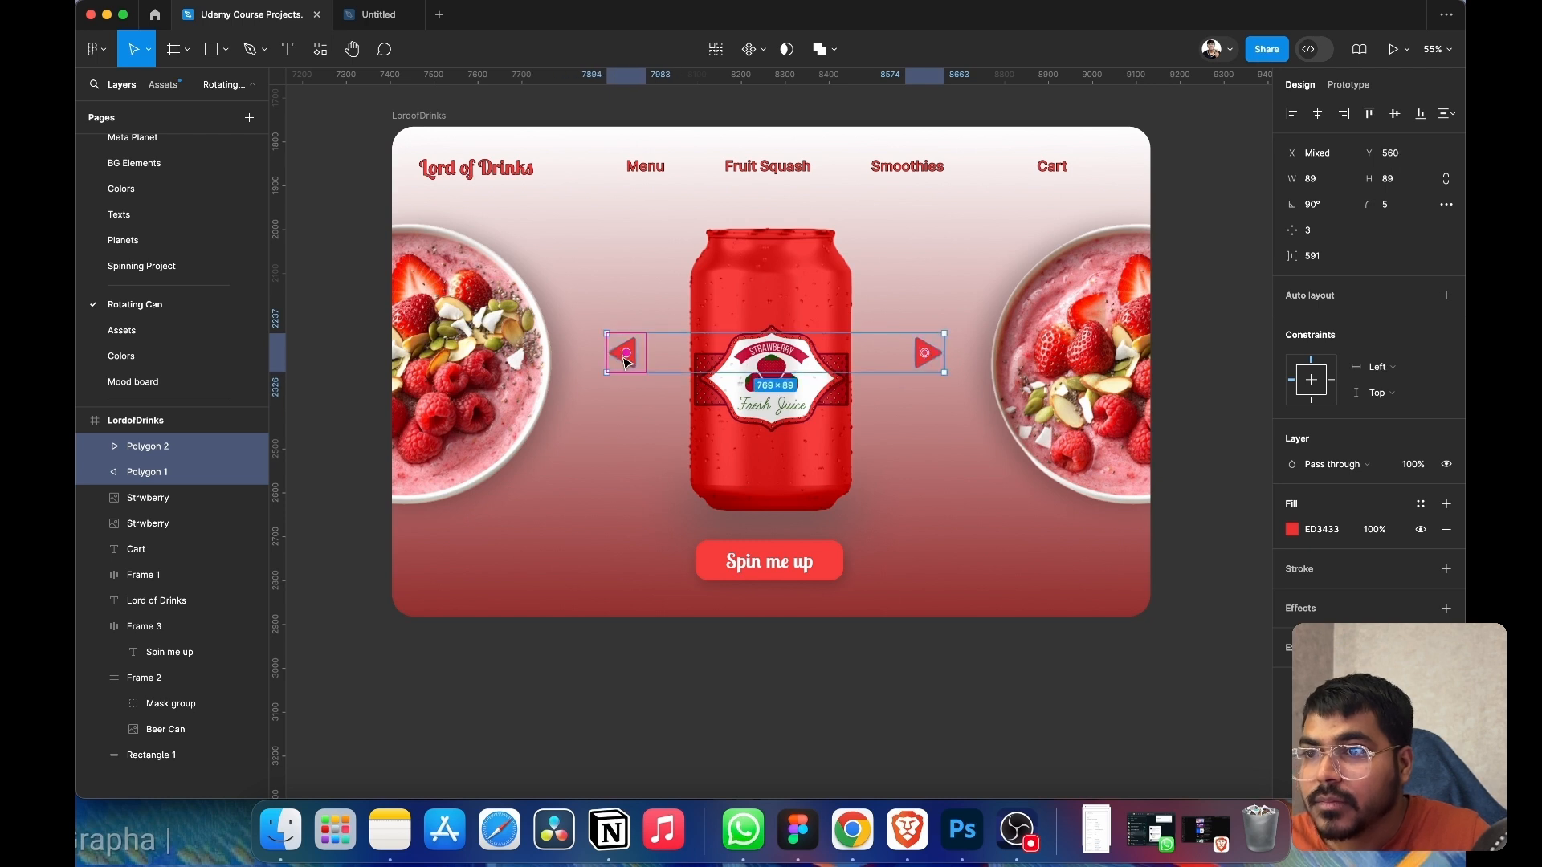
click(634, 302)
- Enlarge the left arrow to 123 × 123 and centre it between the left strawberry bowl and the can
click(634, 347)
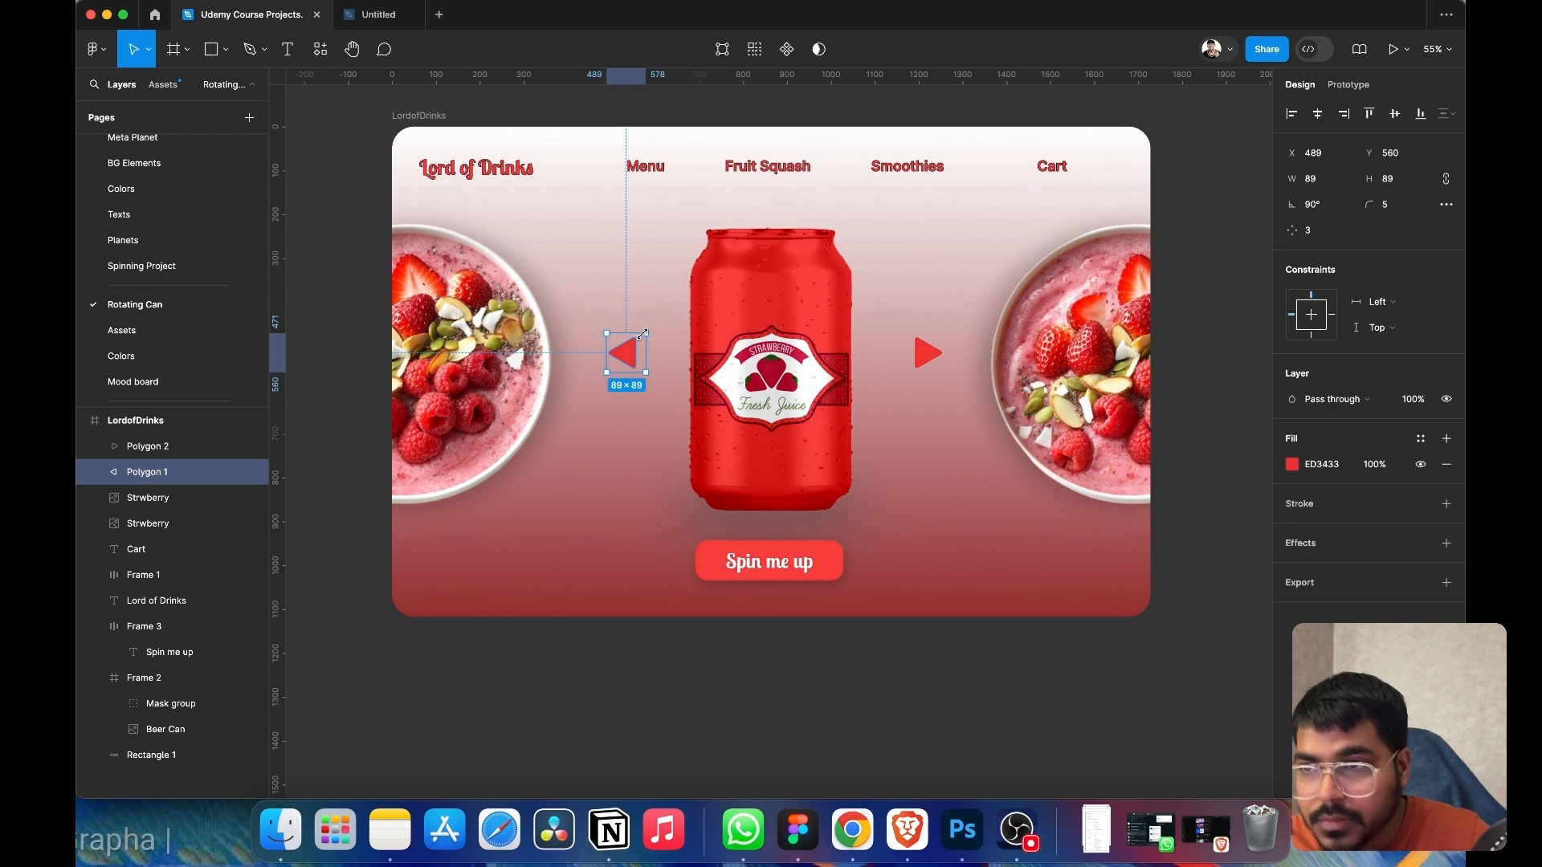
drag(643, 333, 618, 361)
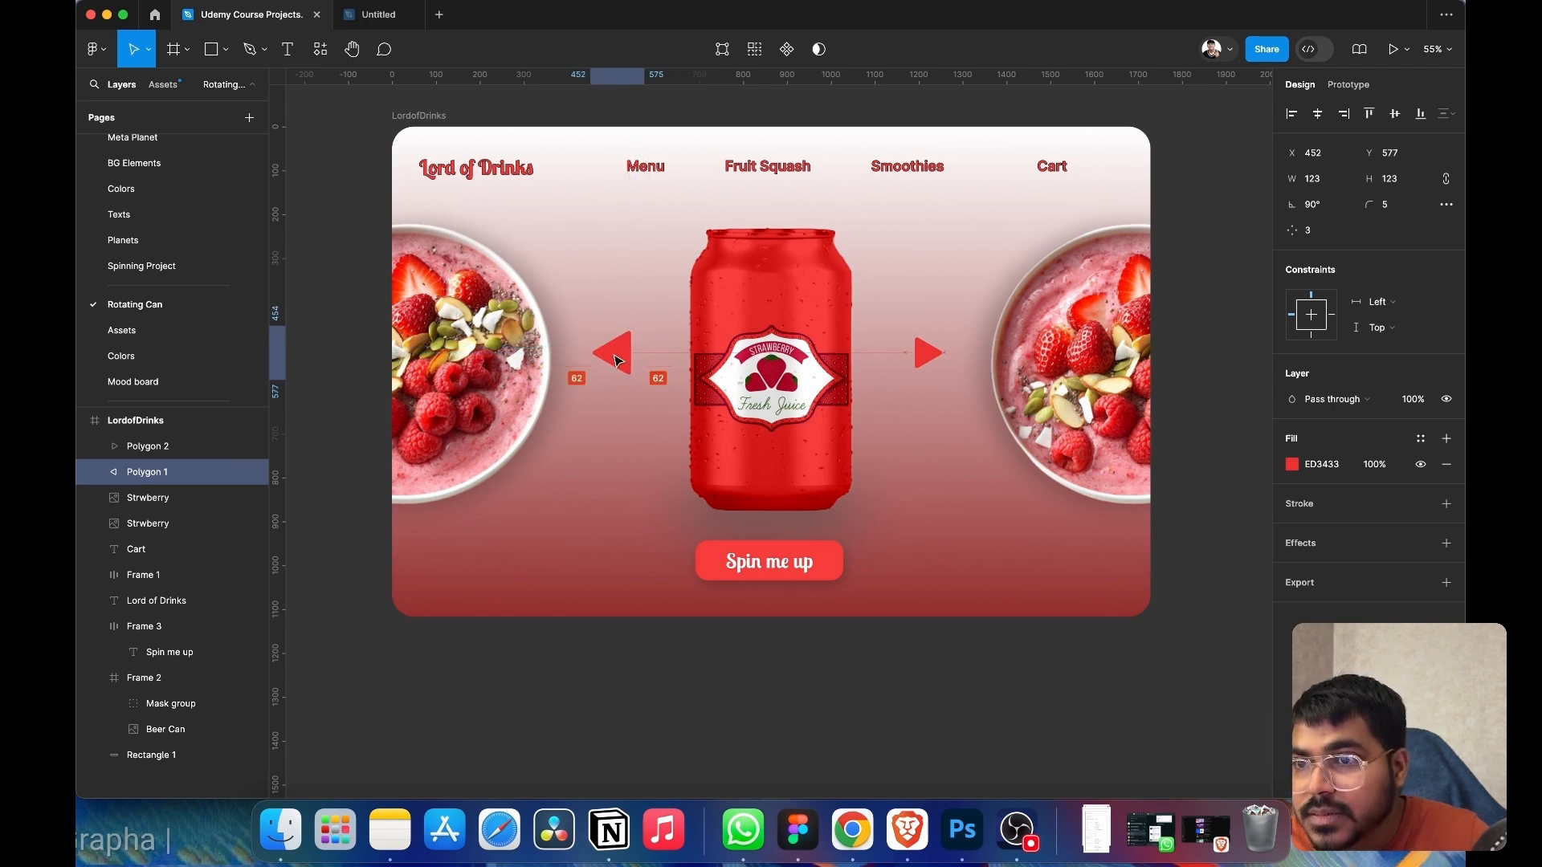
- Select the right arrow beside the can
click(923, 355)
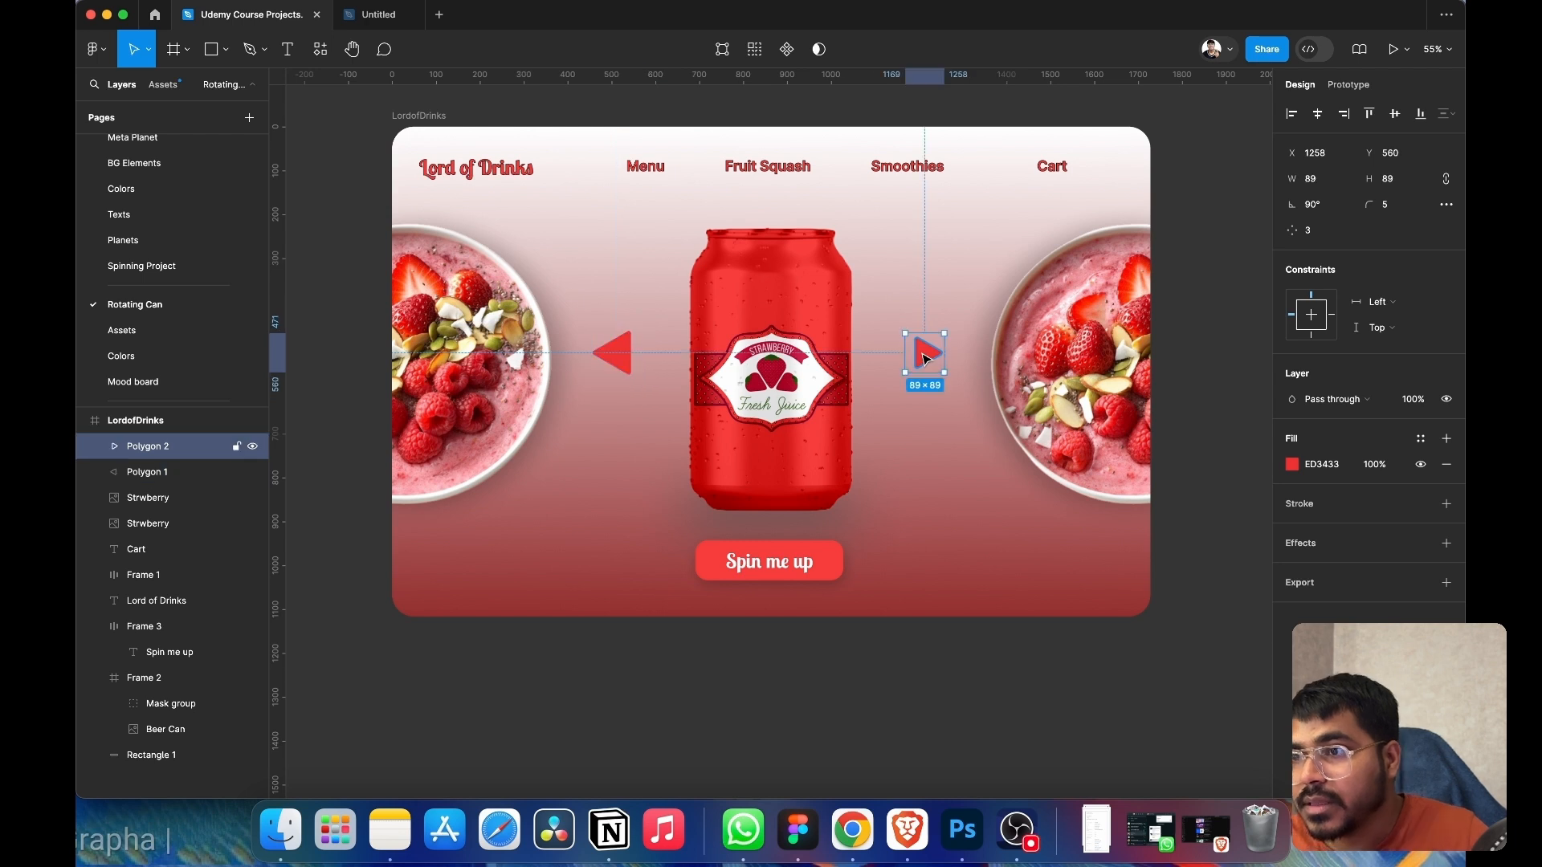
- Replace the triangle right of the can with a horizontally flipped copy of the triangle on the can's left
key(Delete)
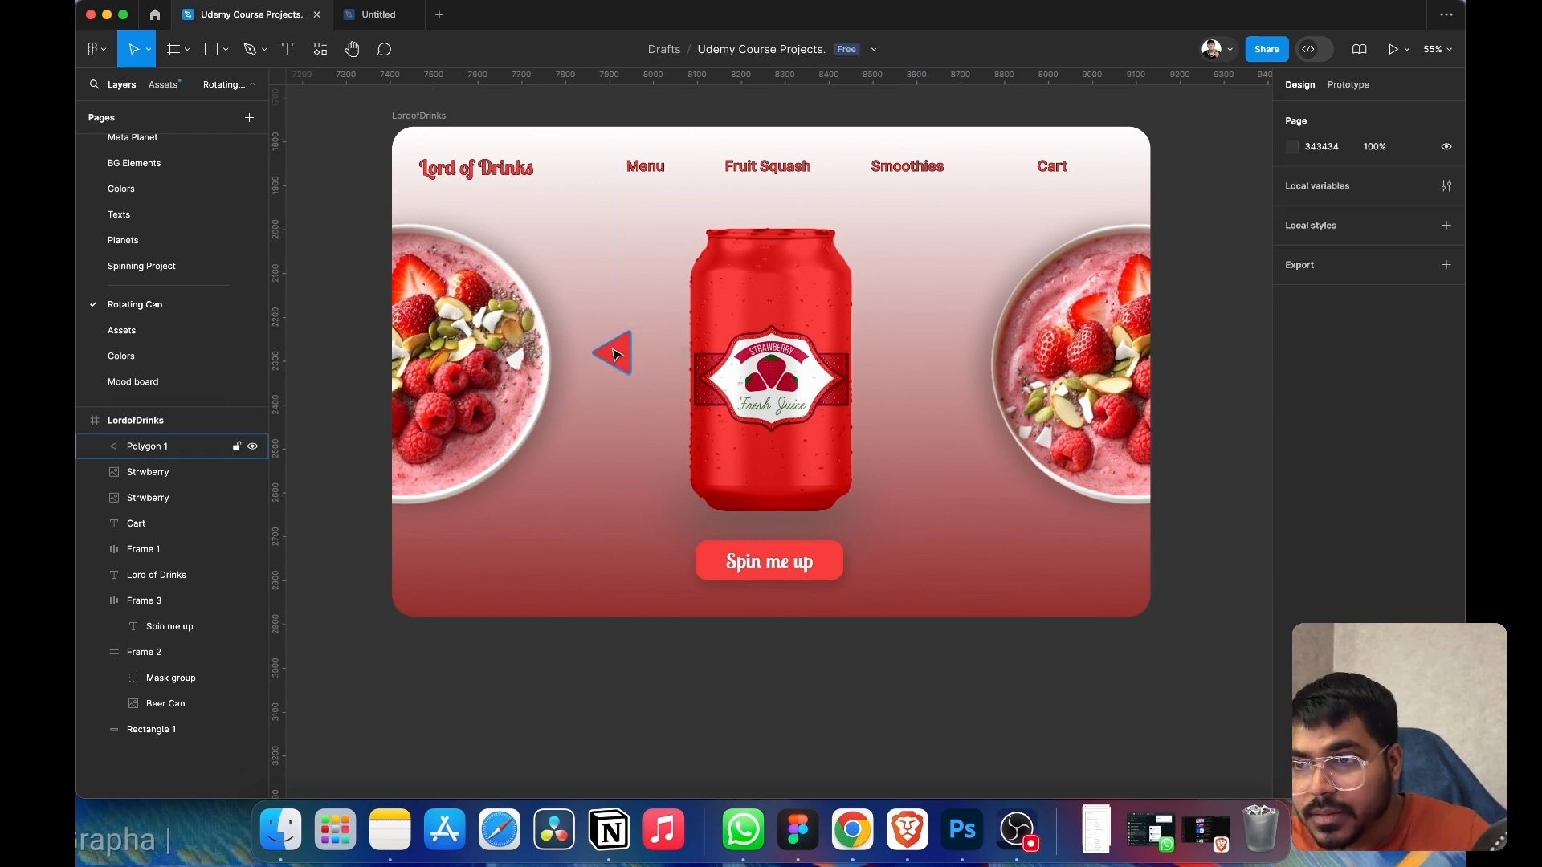
click(616, 353)
drag(616, 354, 927, 354)
right_click(927, 353)
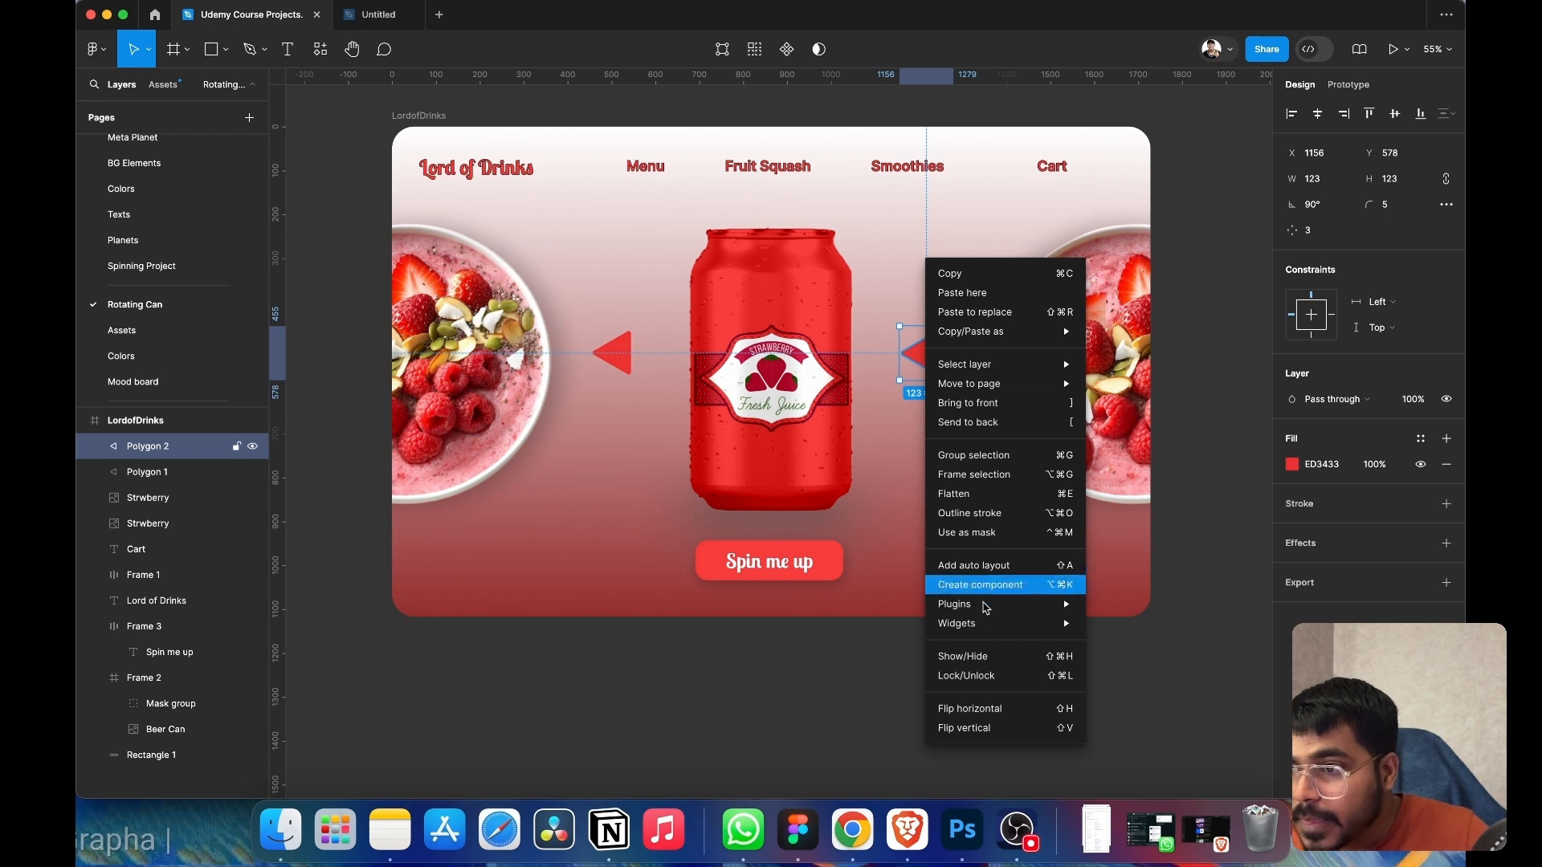
click(973, 709)
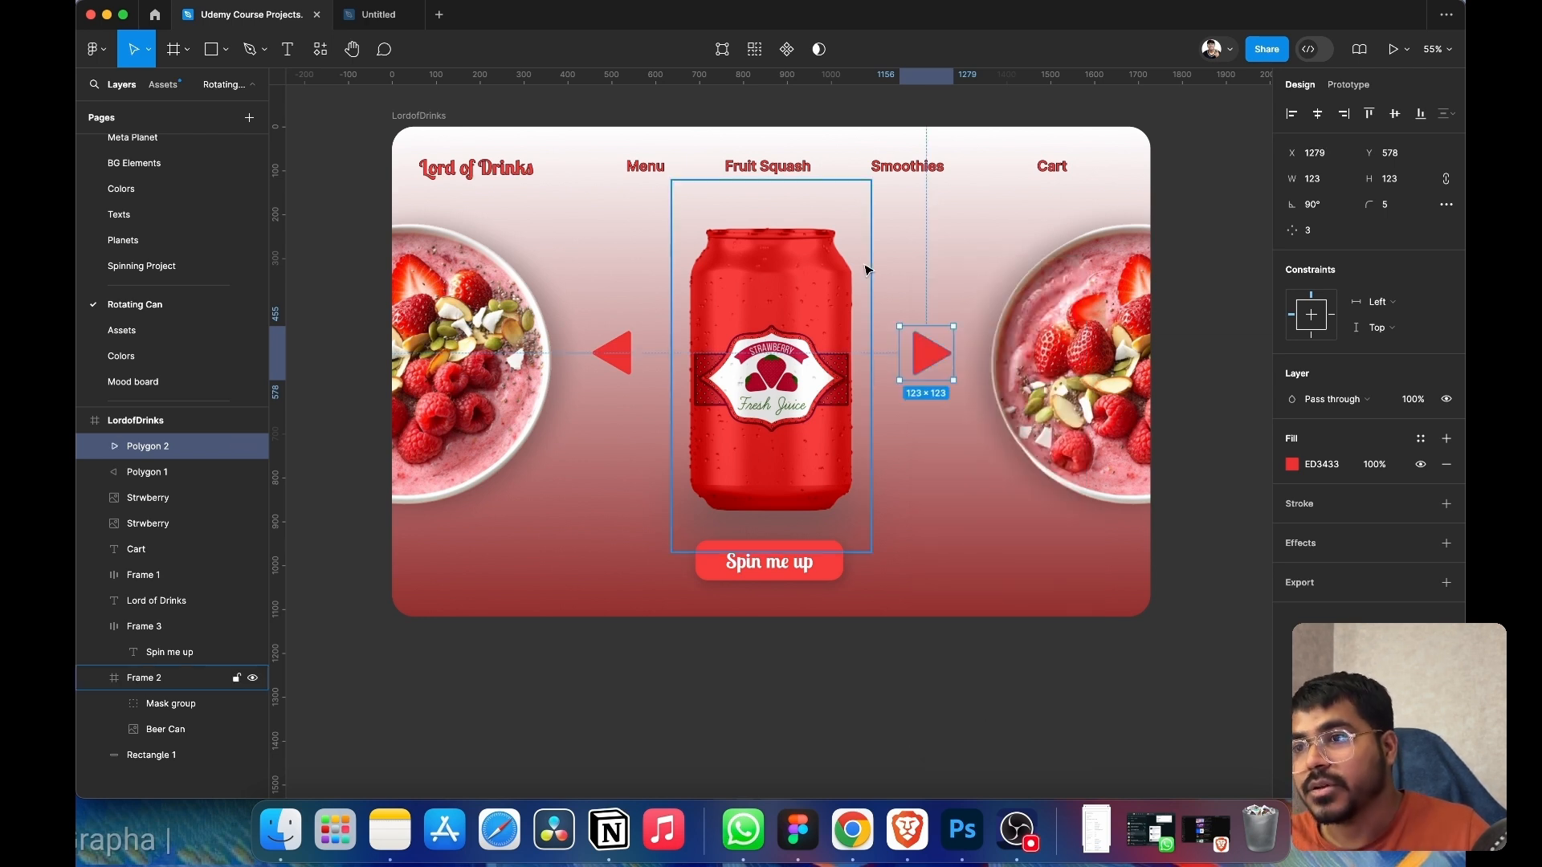
- Add a drop shadow to both red triangles beside the can
shift+click(621, 363)
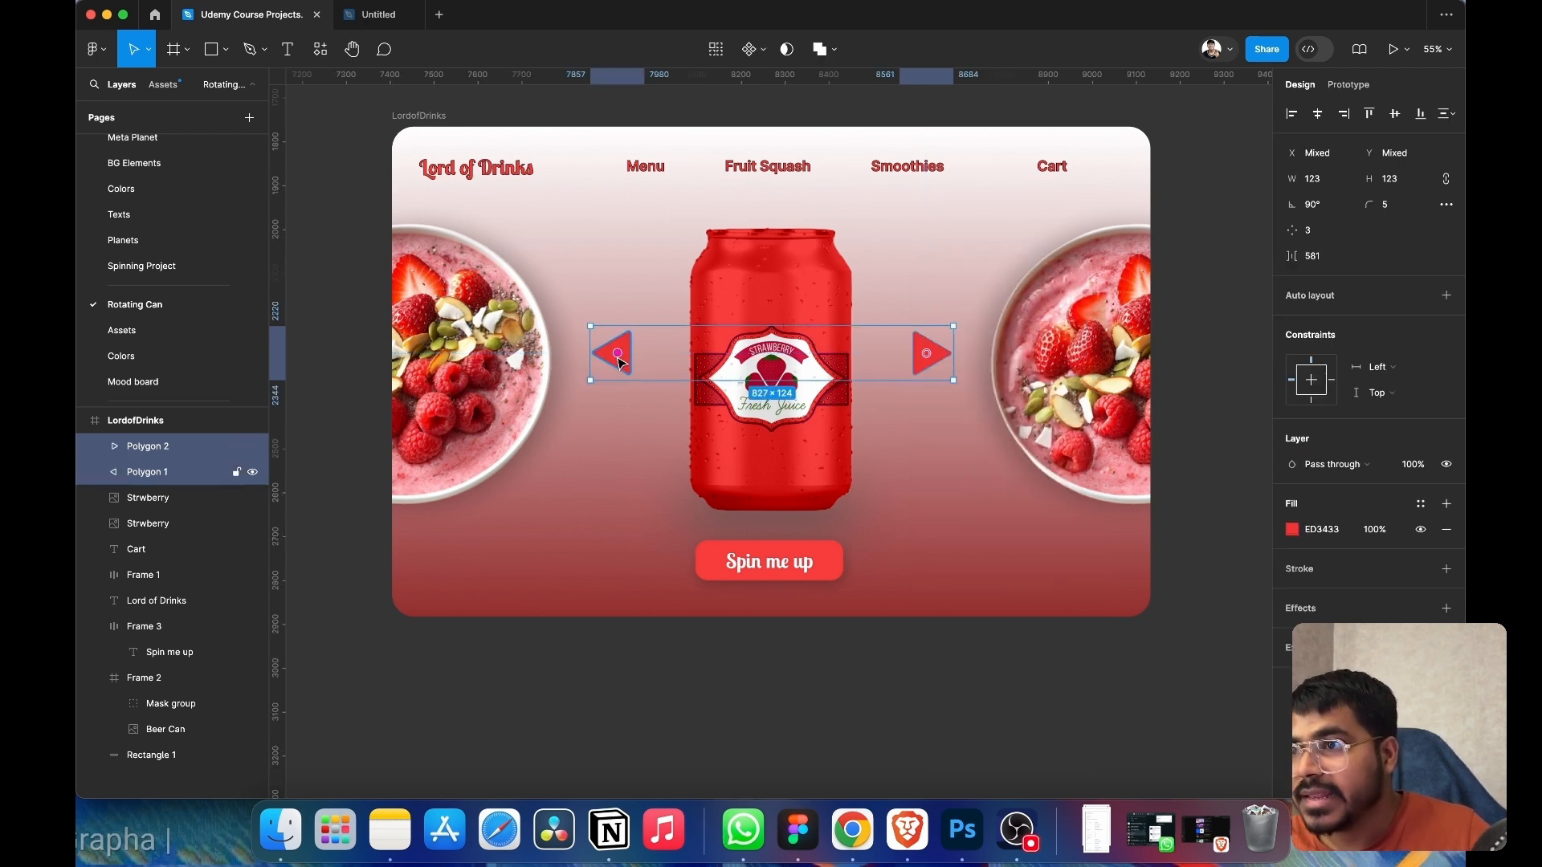
click(1446, 612)
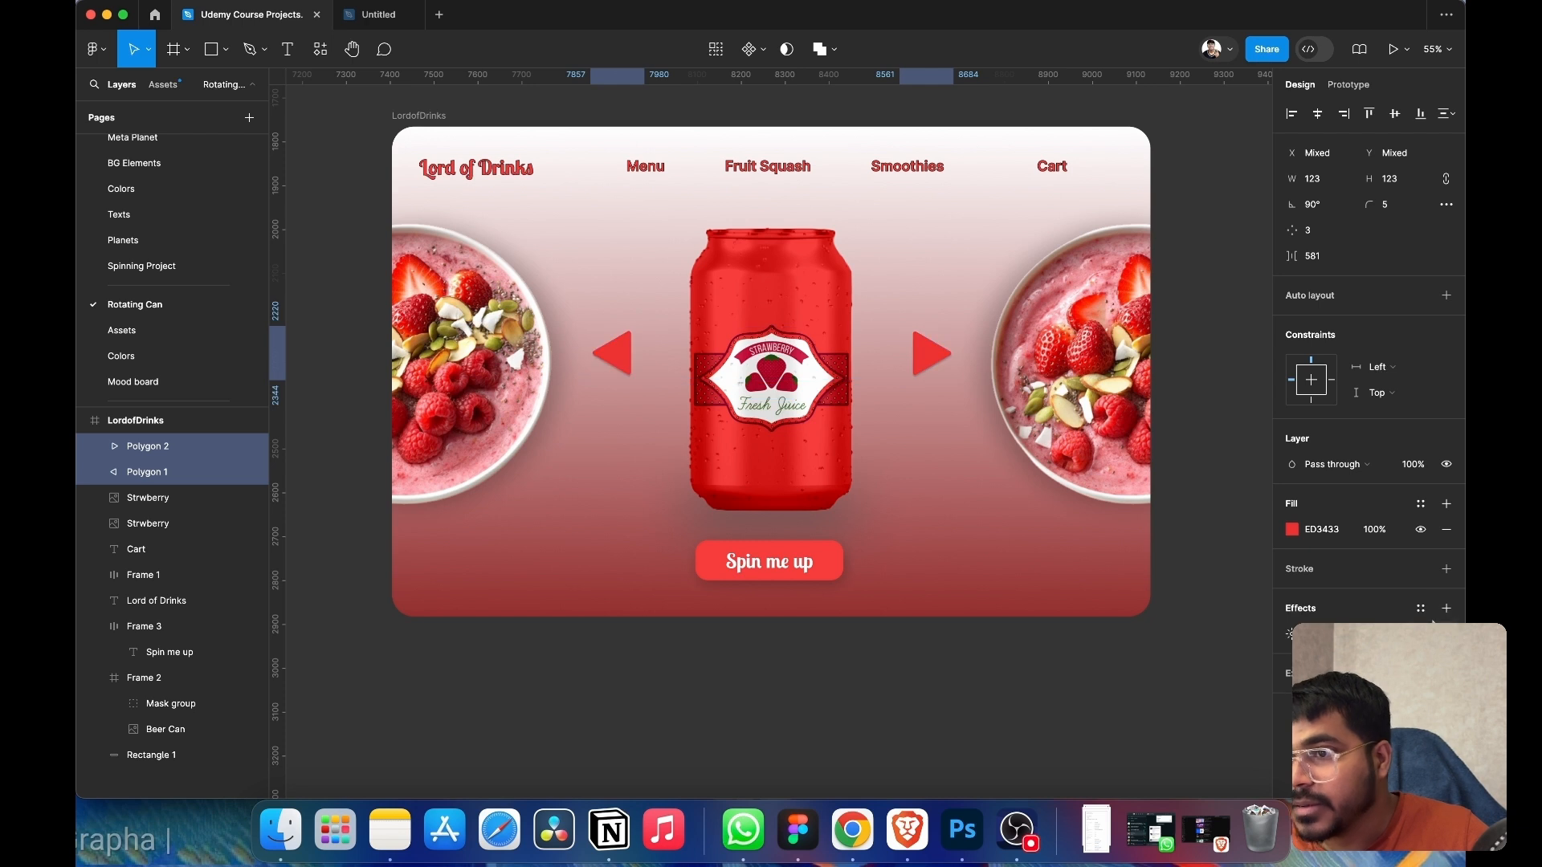
click(1077, 696)
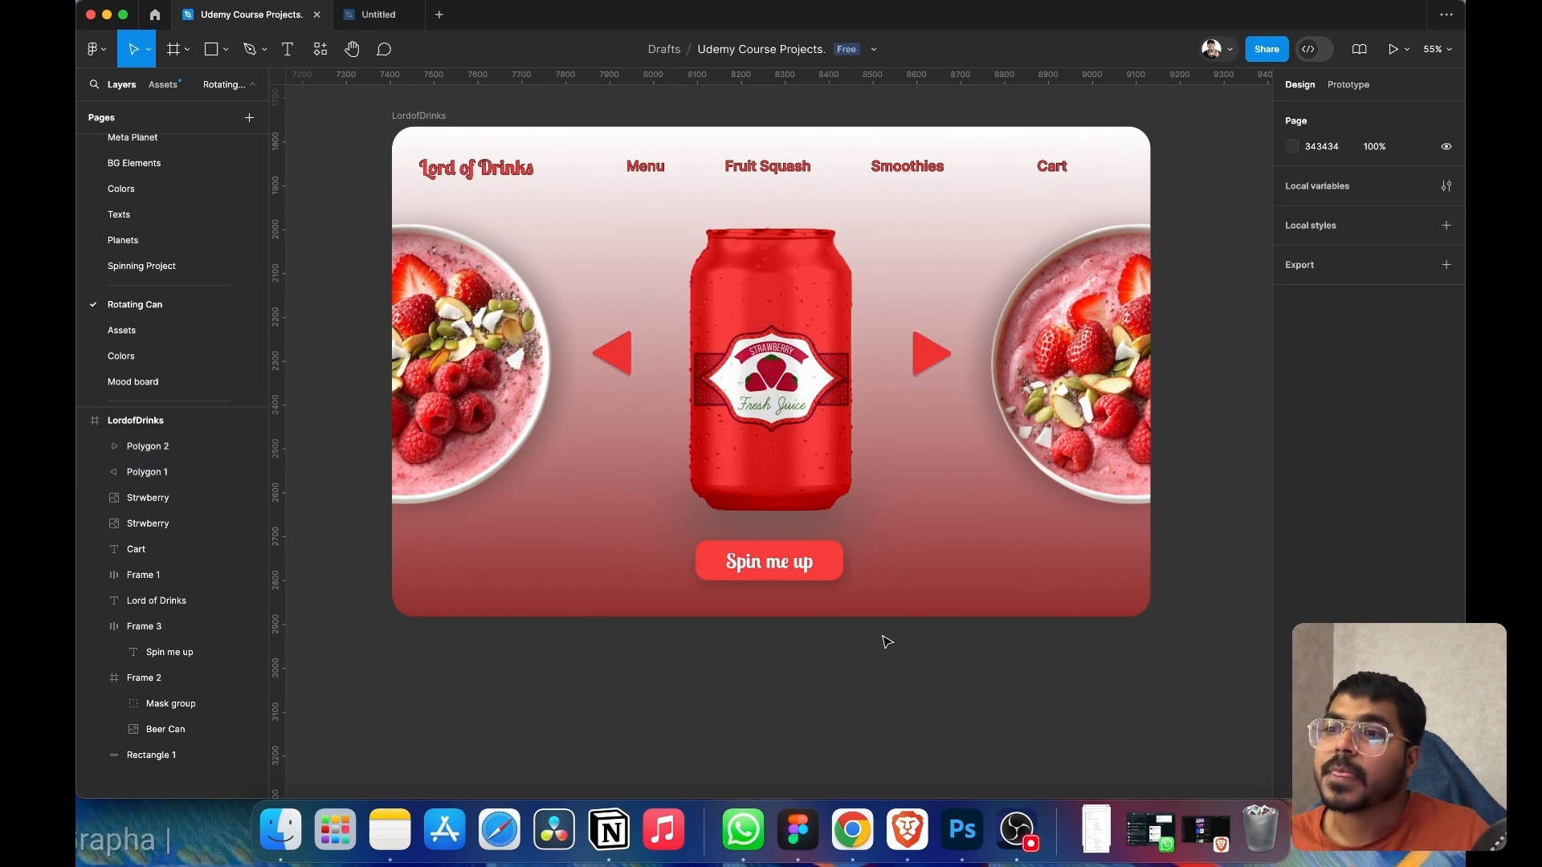
scroll(916, 434, up, 3)
scroll(917, 433, down, 3)
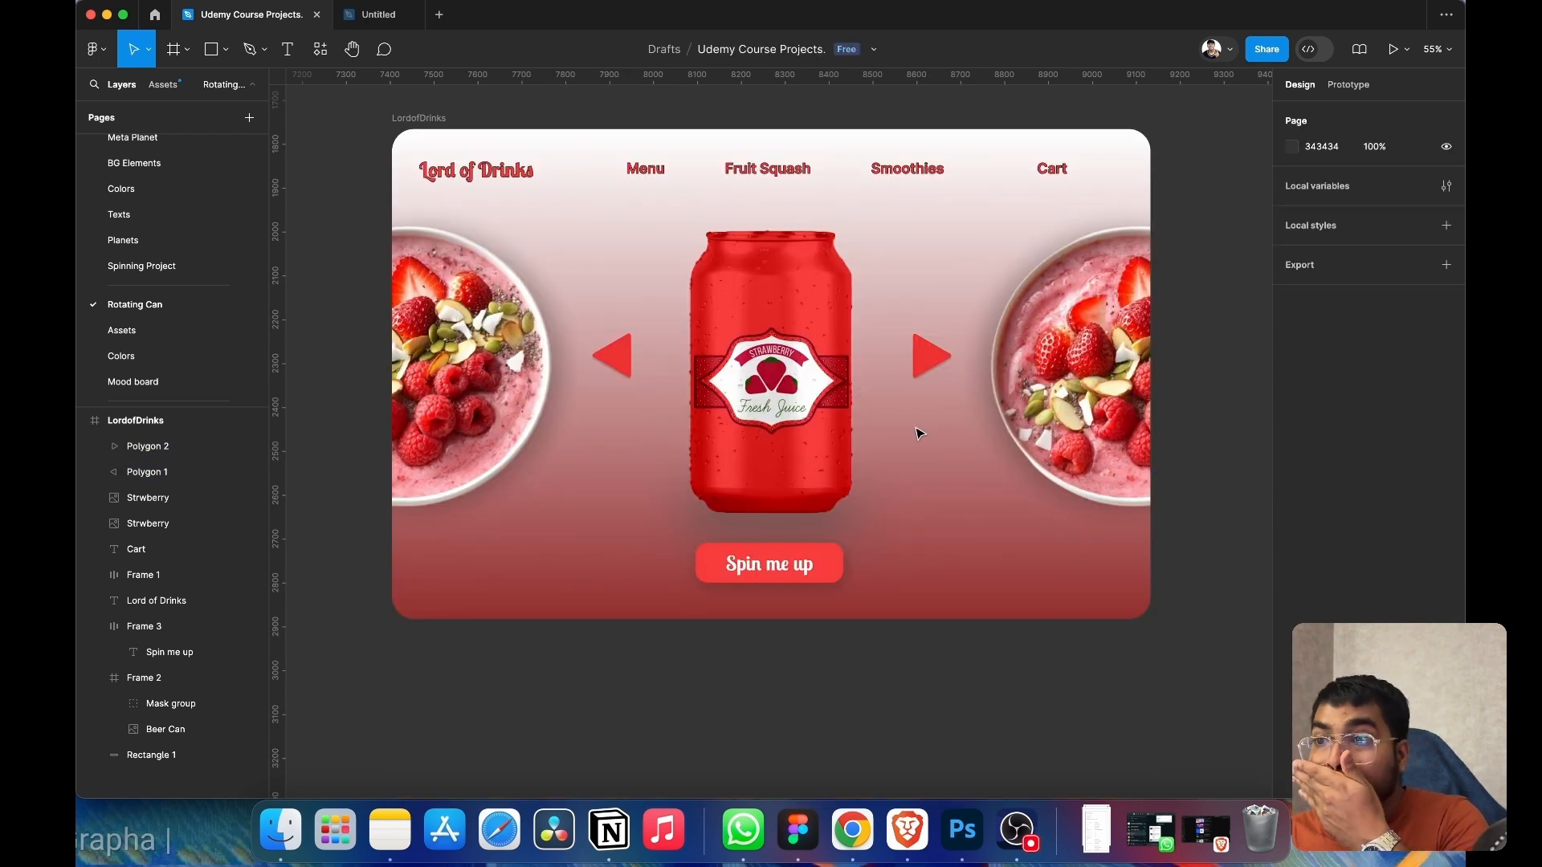
click(1141, 377)
click(934, 365)
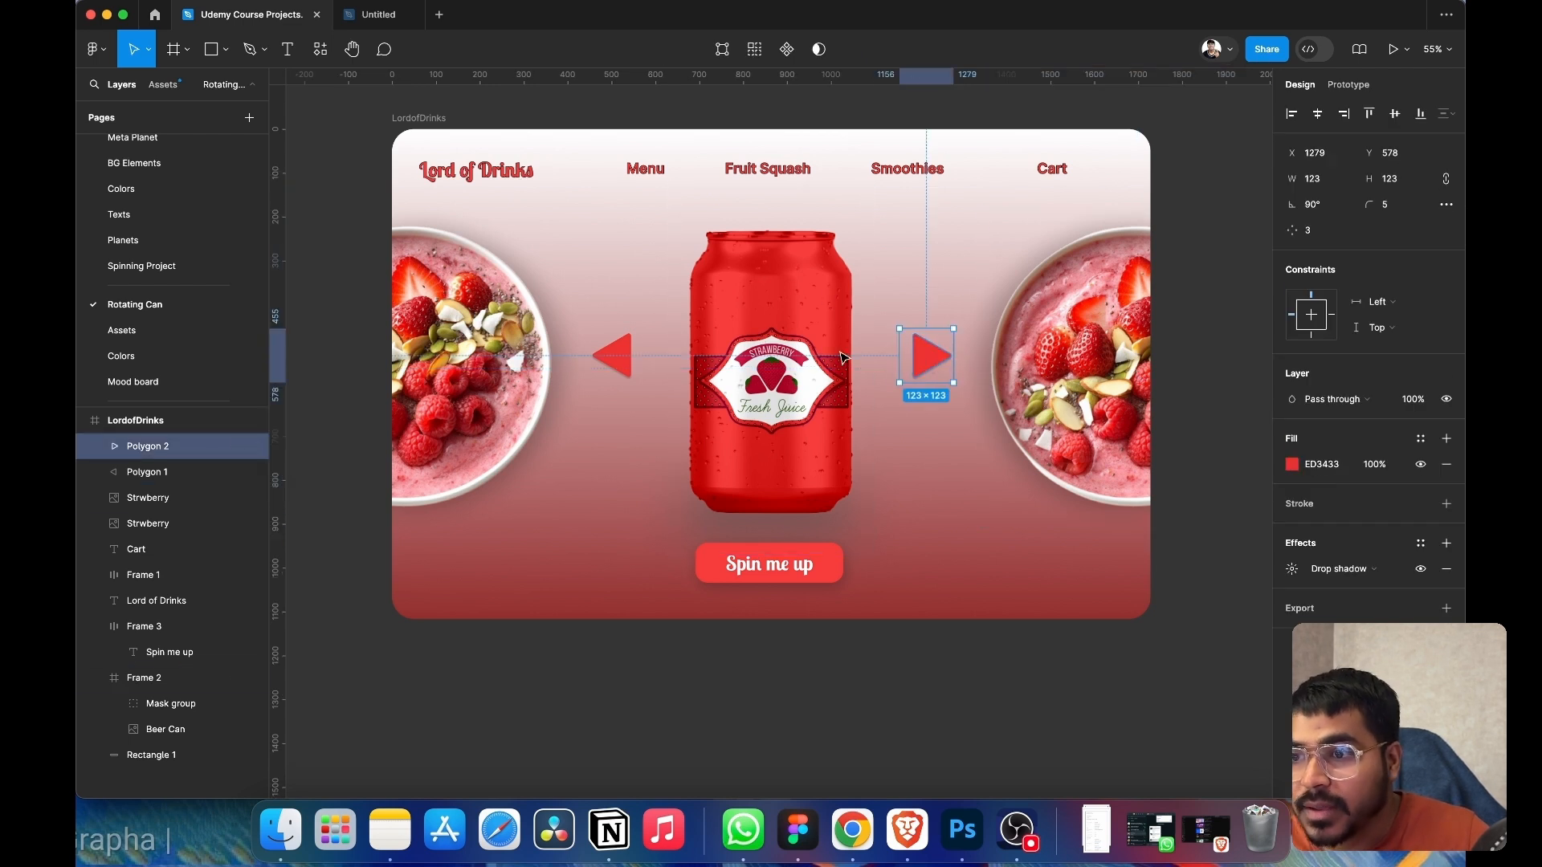
click(626, 359)
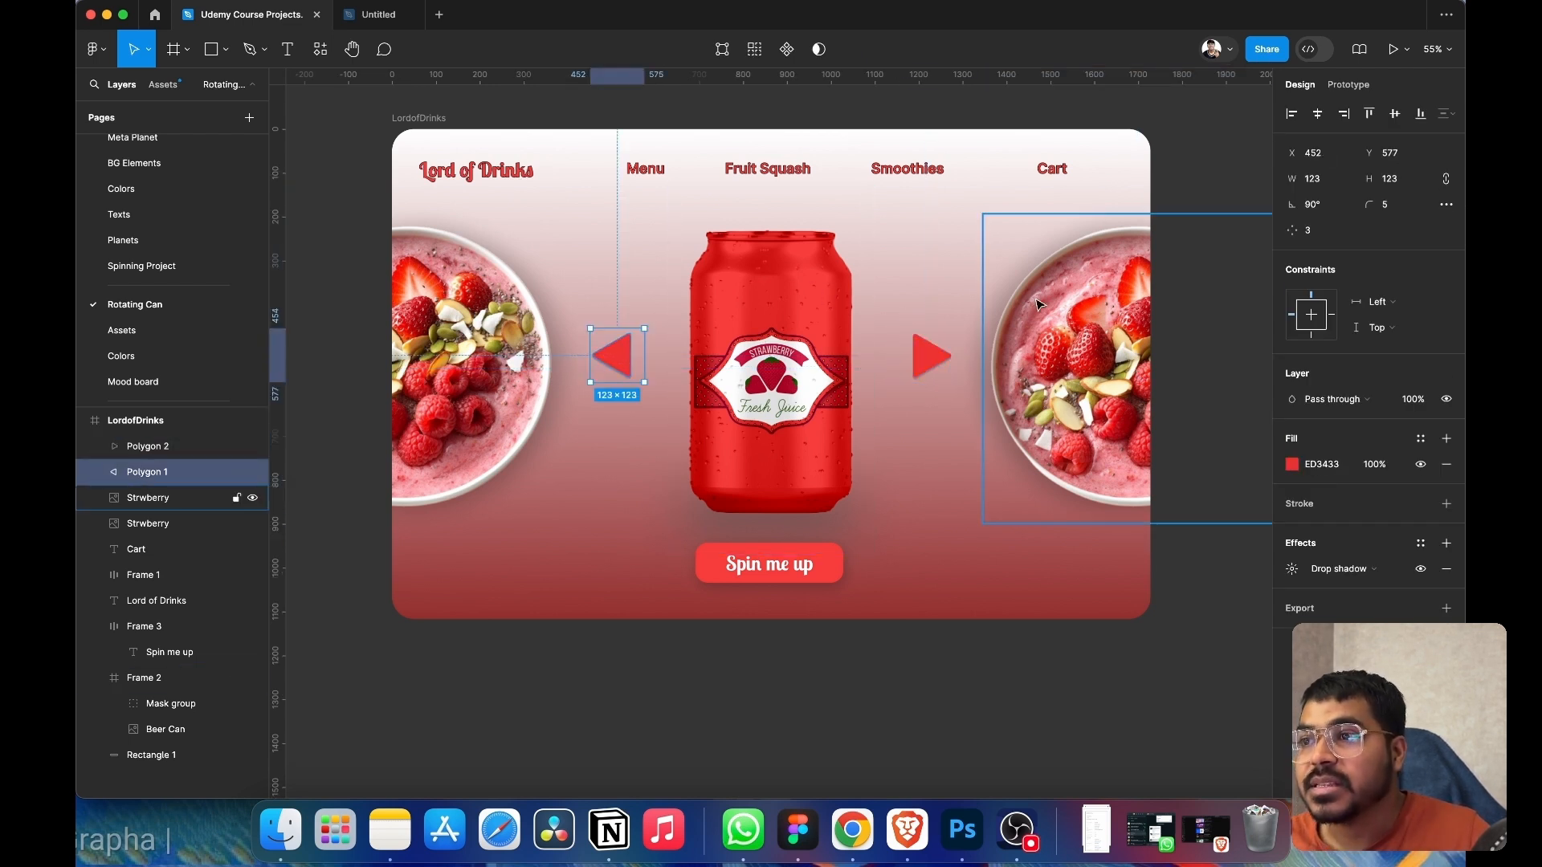
- Preview the LordofDrinks frame as a full-screen prototype and return to the design file
click(441, 130)
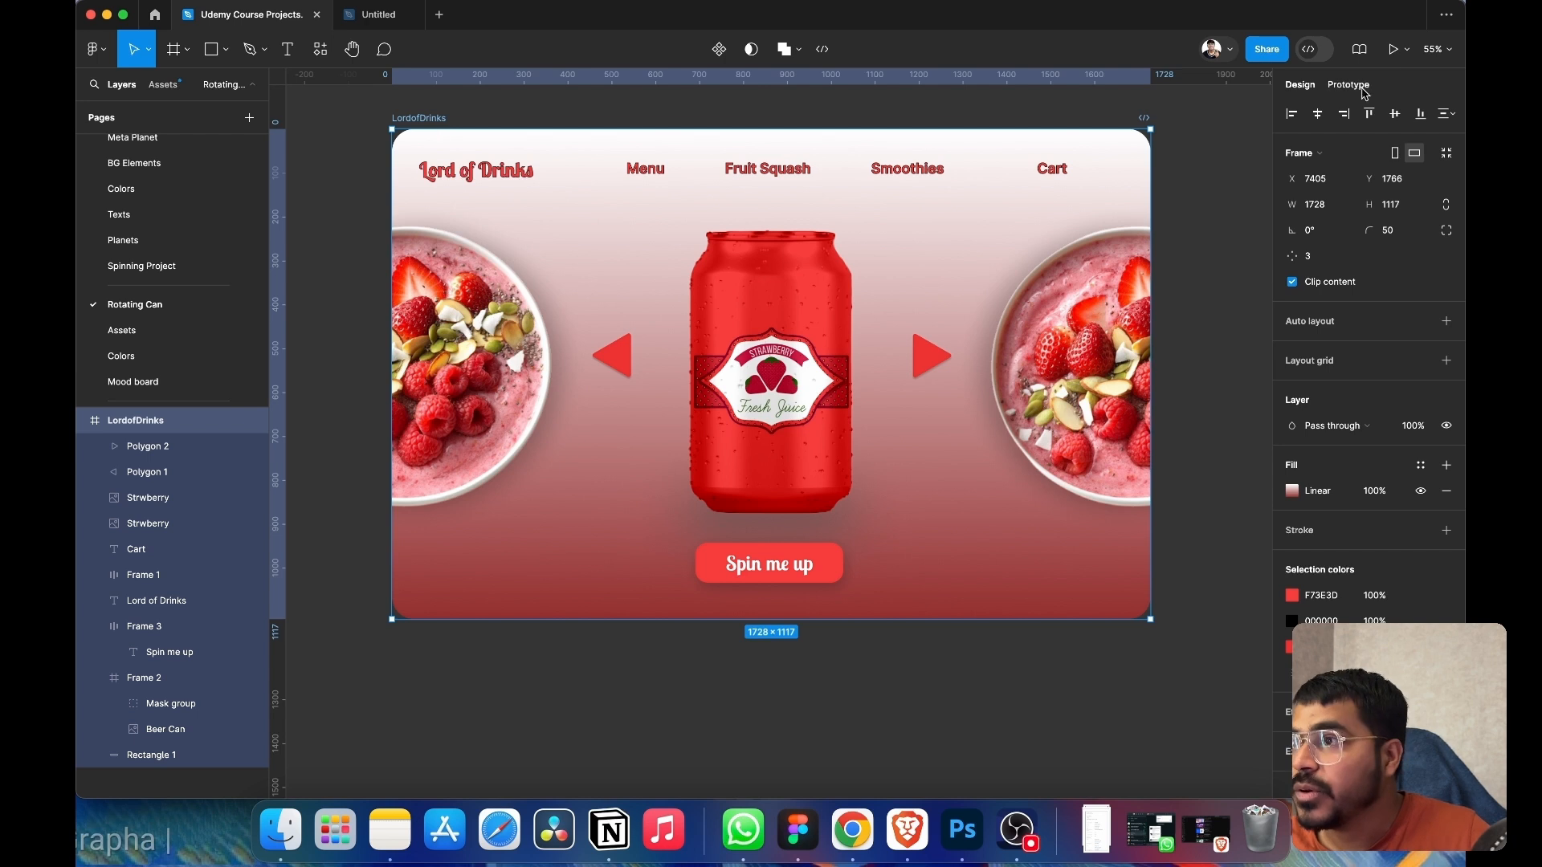
click(1391, 51)
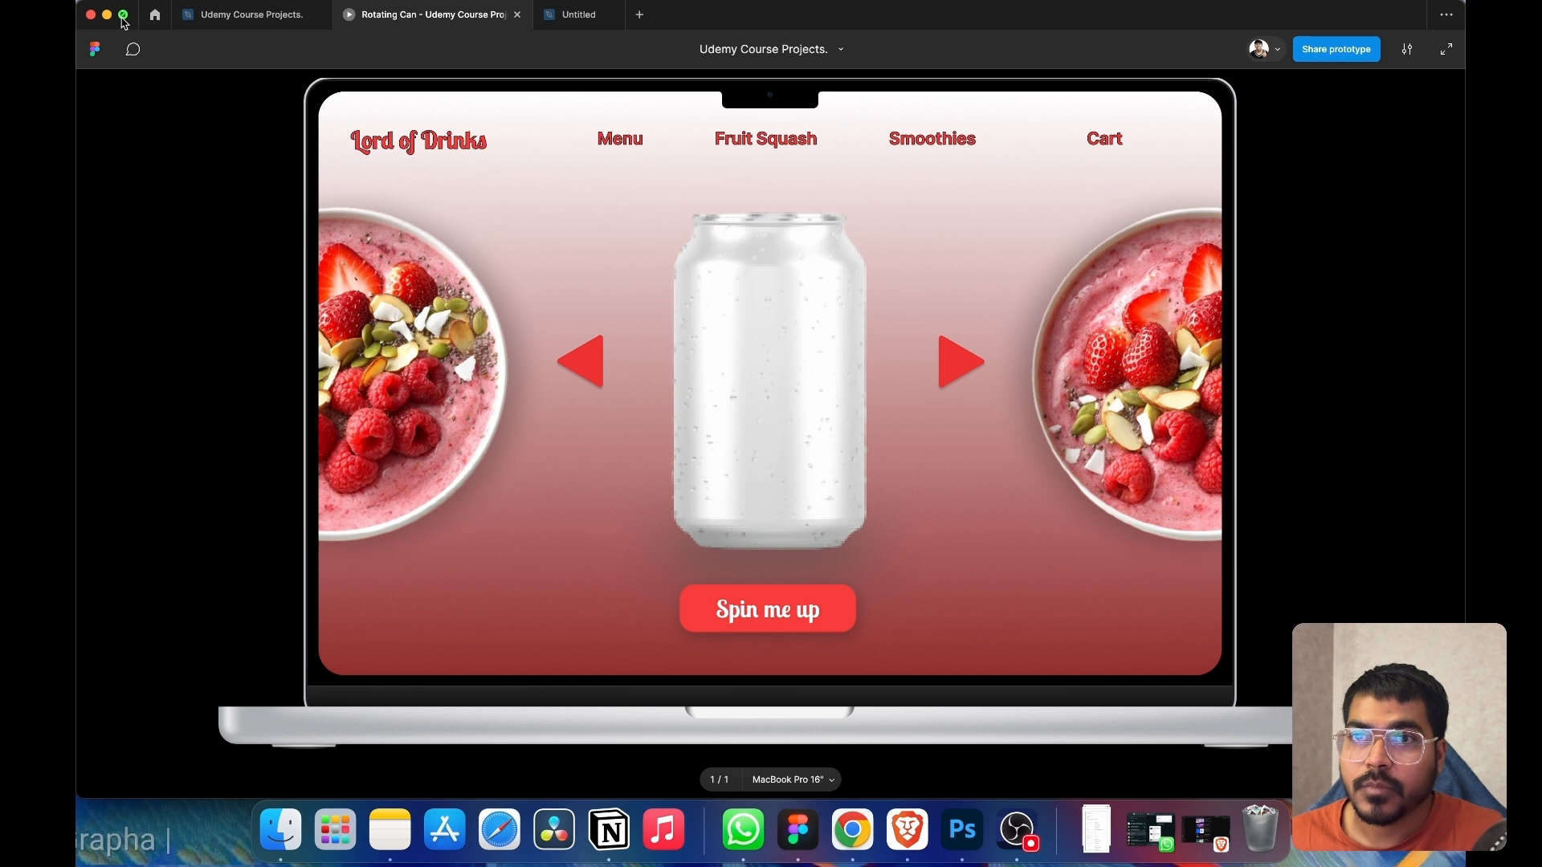
click(122, 16)
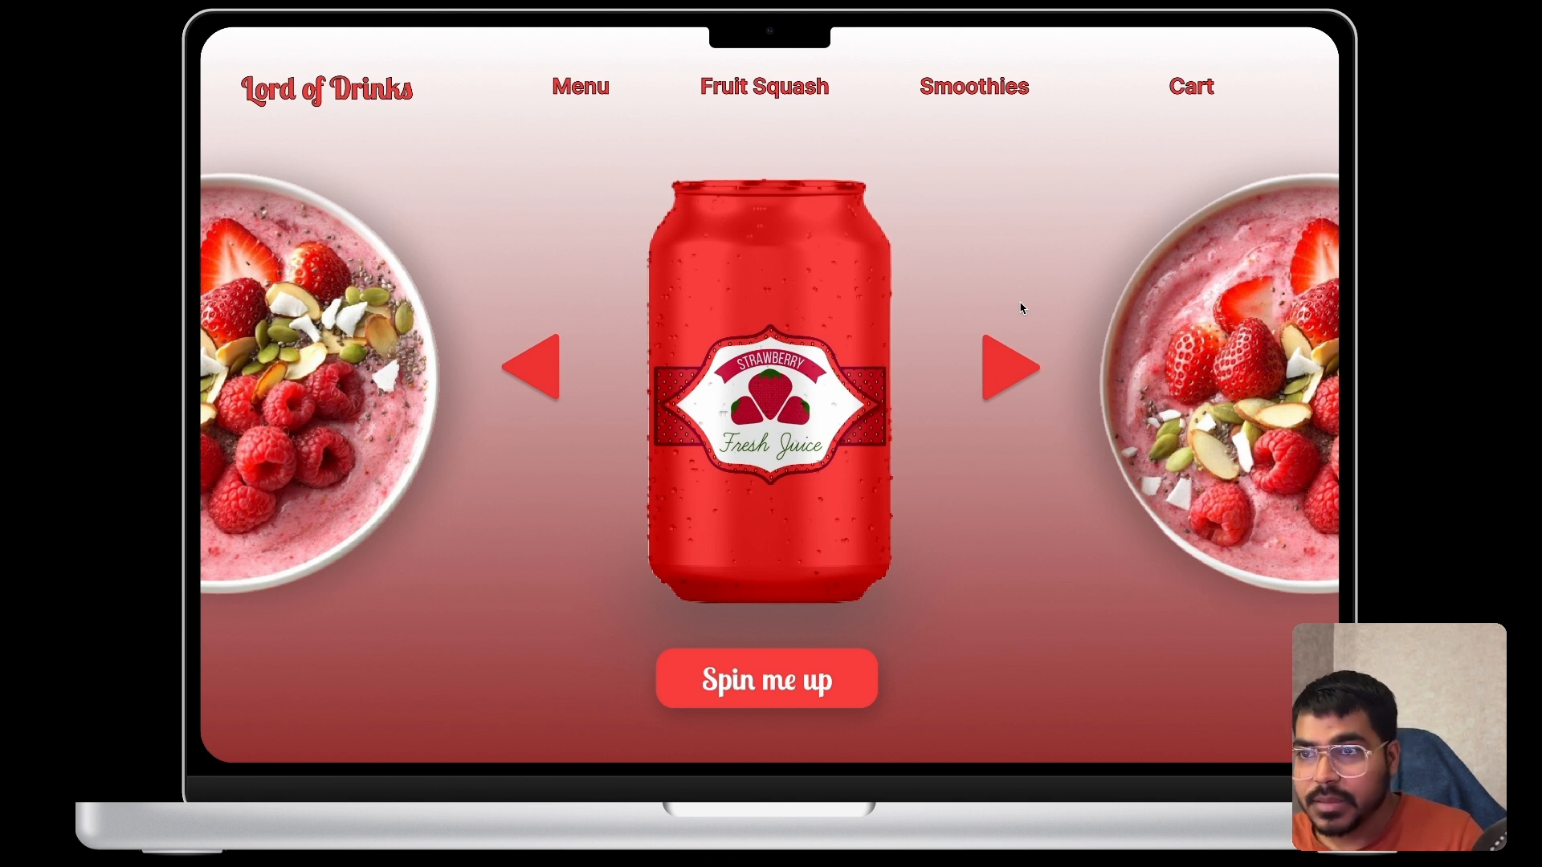
mouse_move(377, 3)
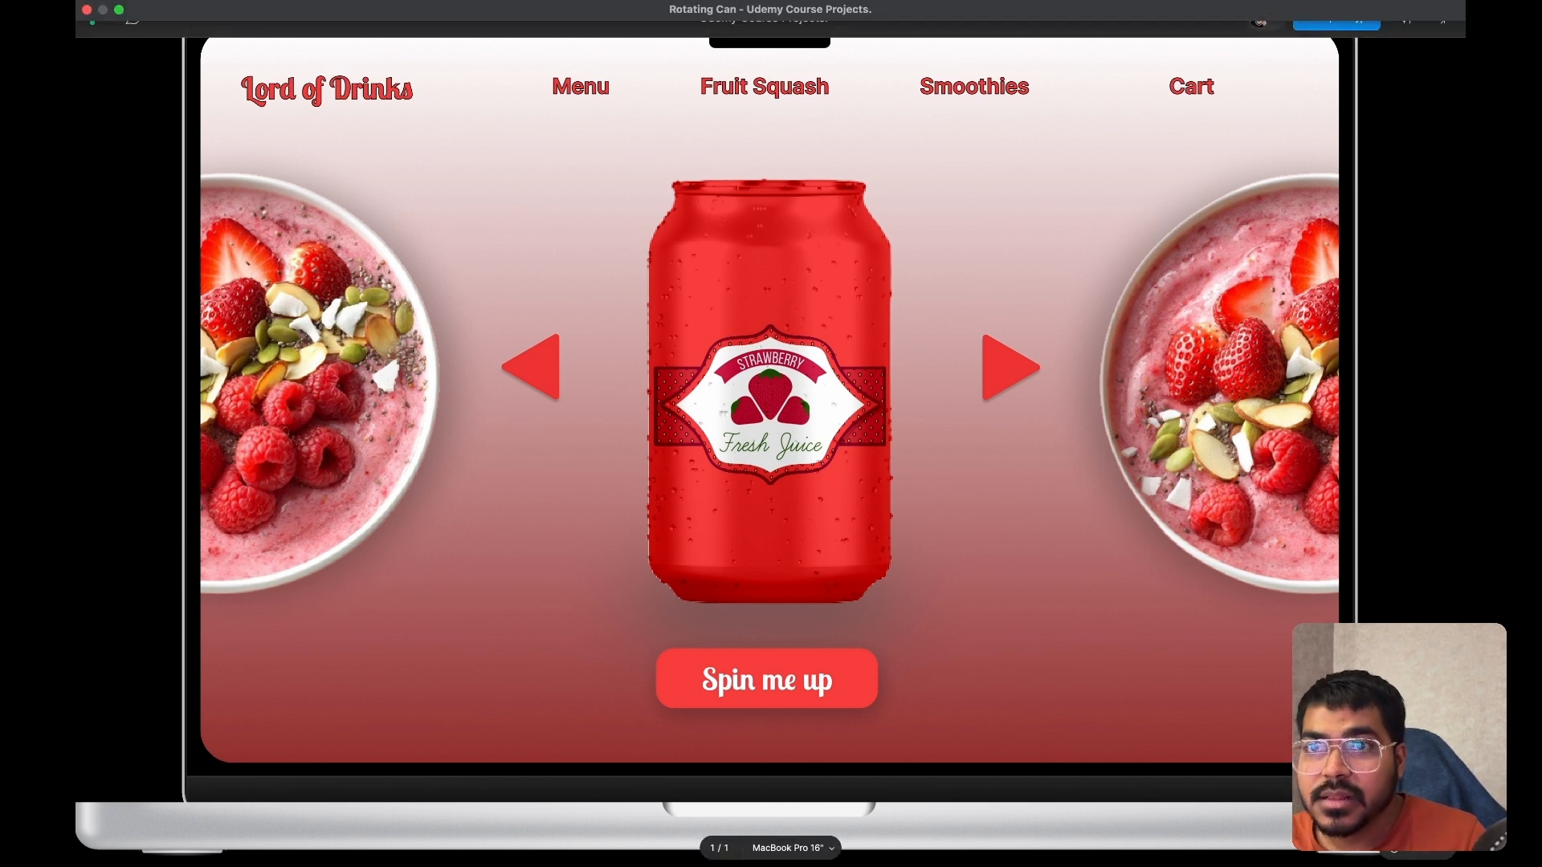
click(120, 10)
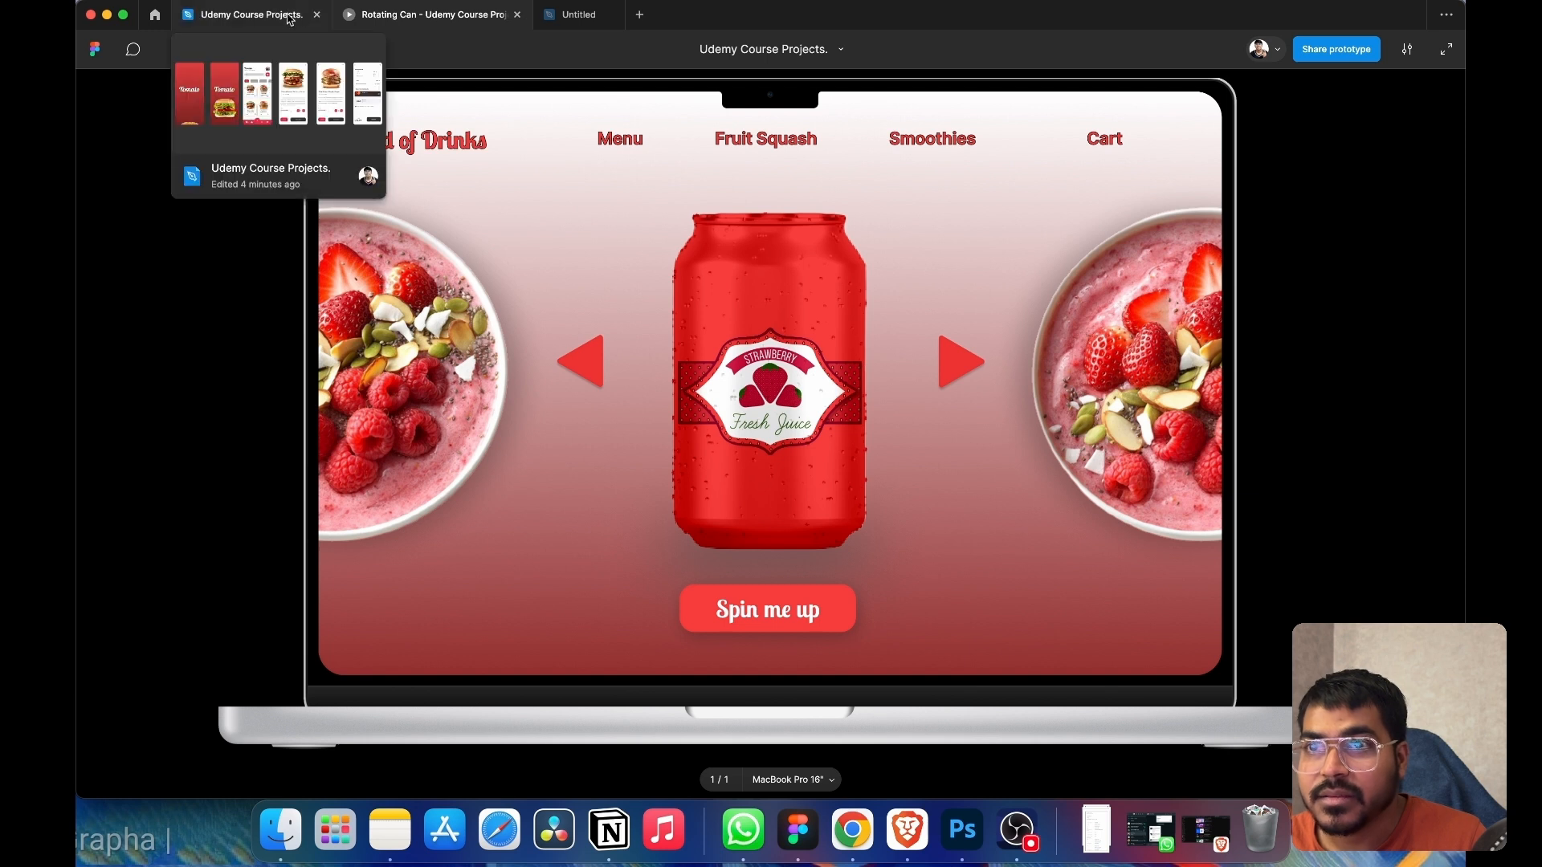
click(289, 18)
- Try to align the two strawberry bowl images on their horizontal centres, and undo the alignment
click(1008, 378)
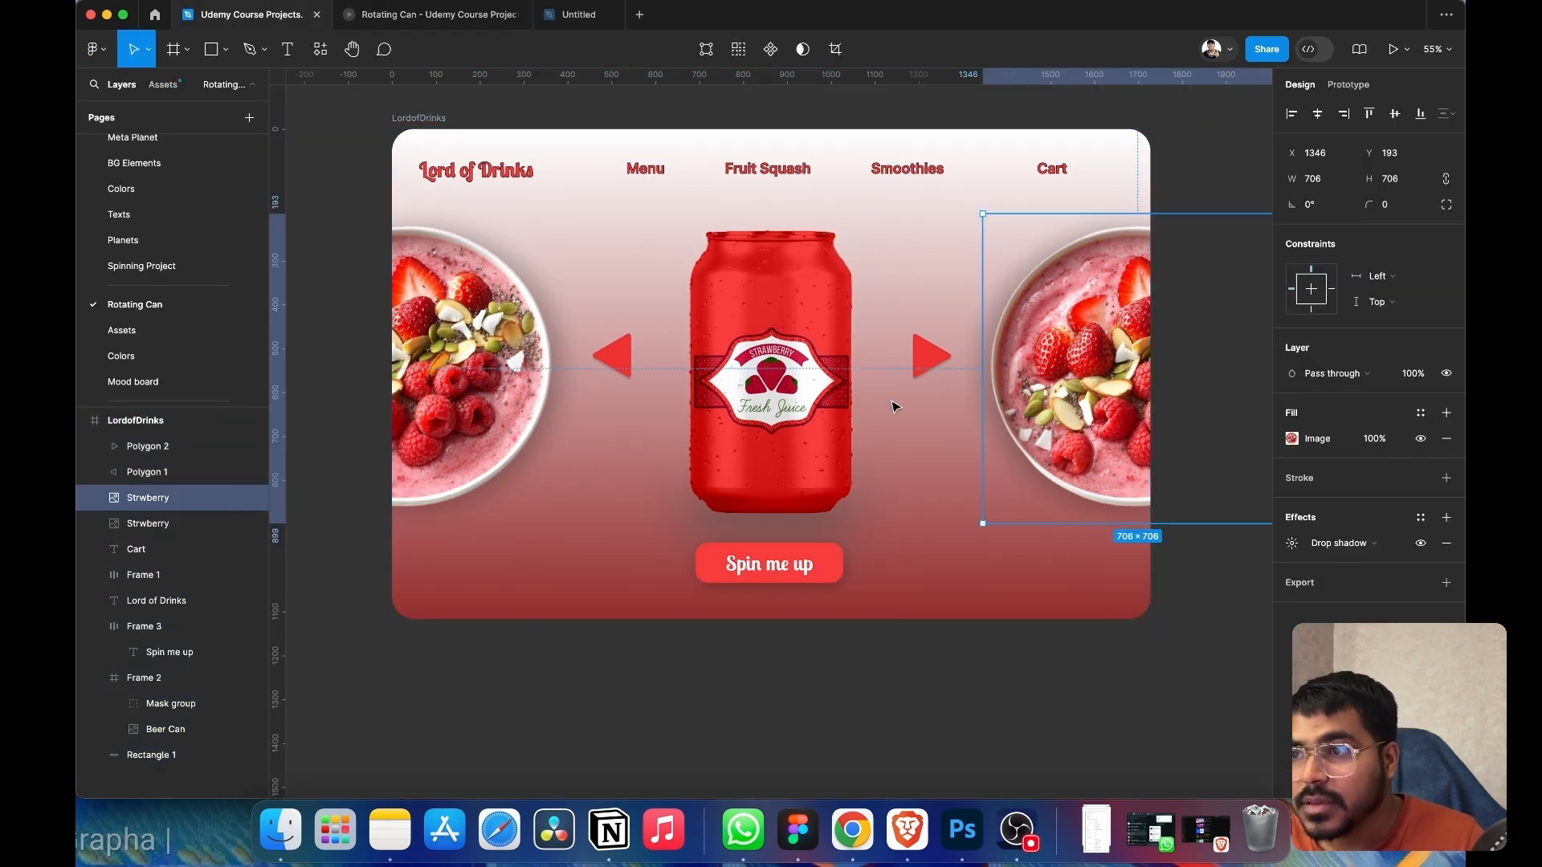
shift+click(441, 376)
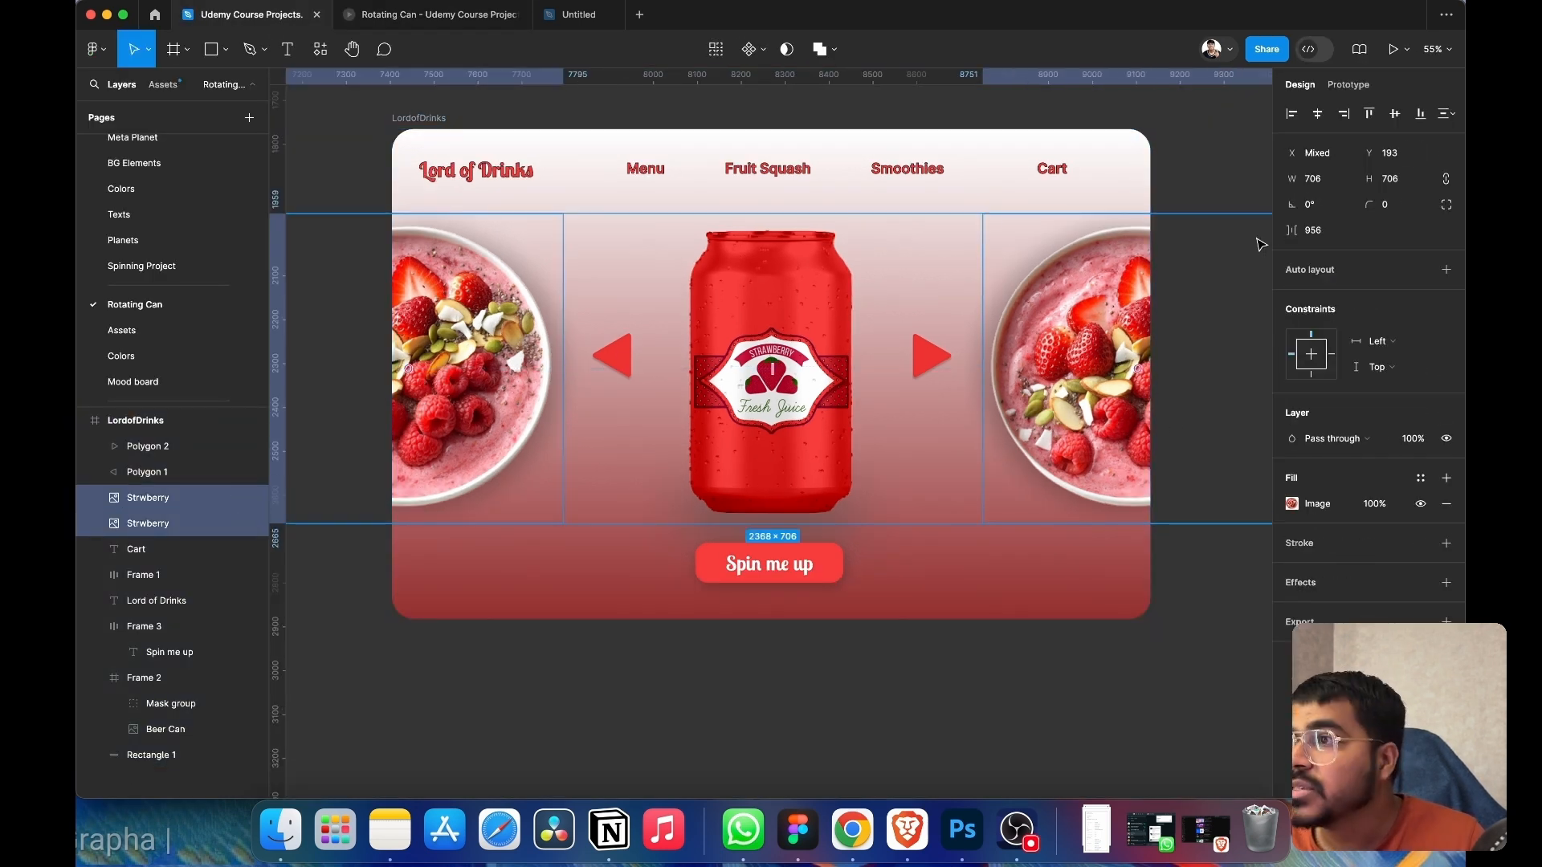
click(1320, 115)
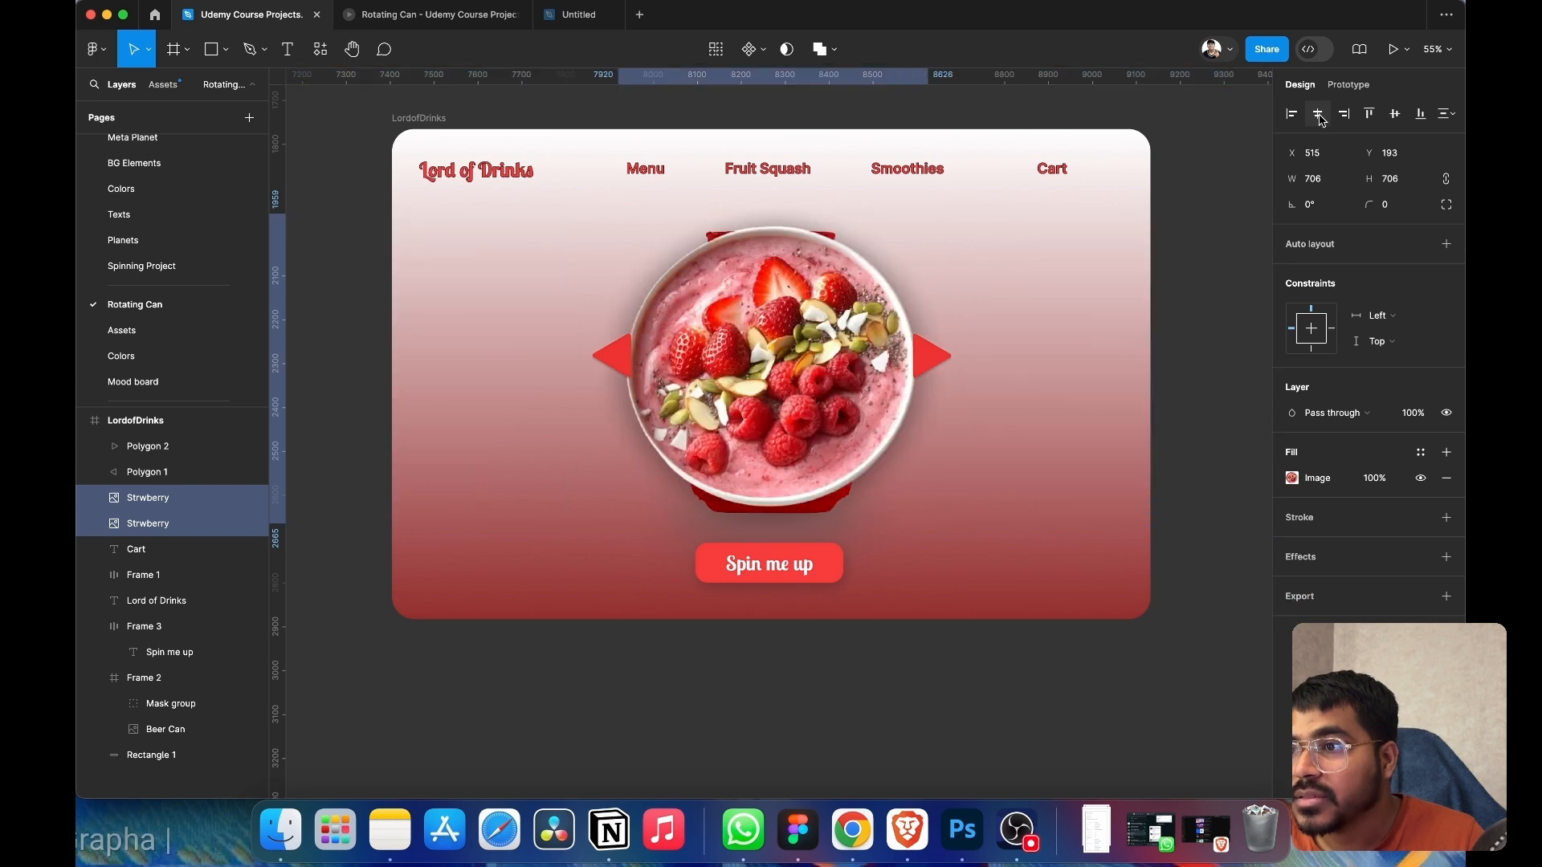
key(ctrl+z)
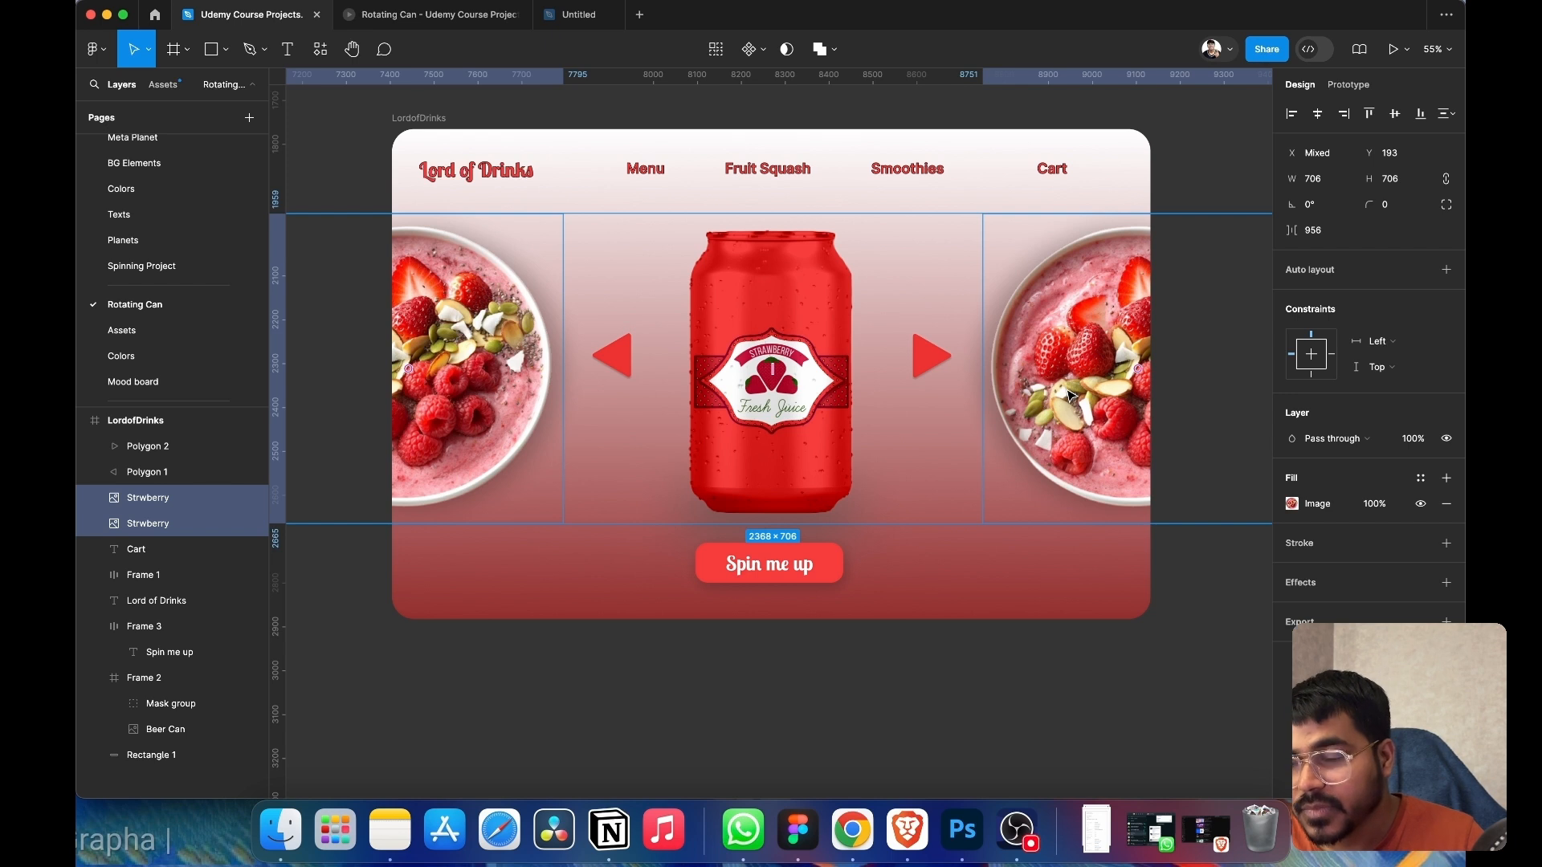
click(1094, 708)
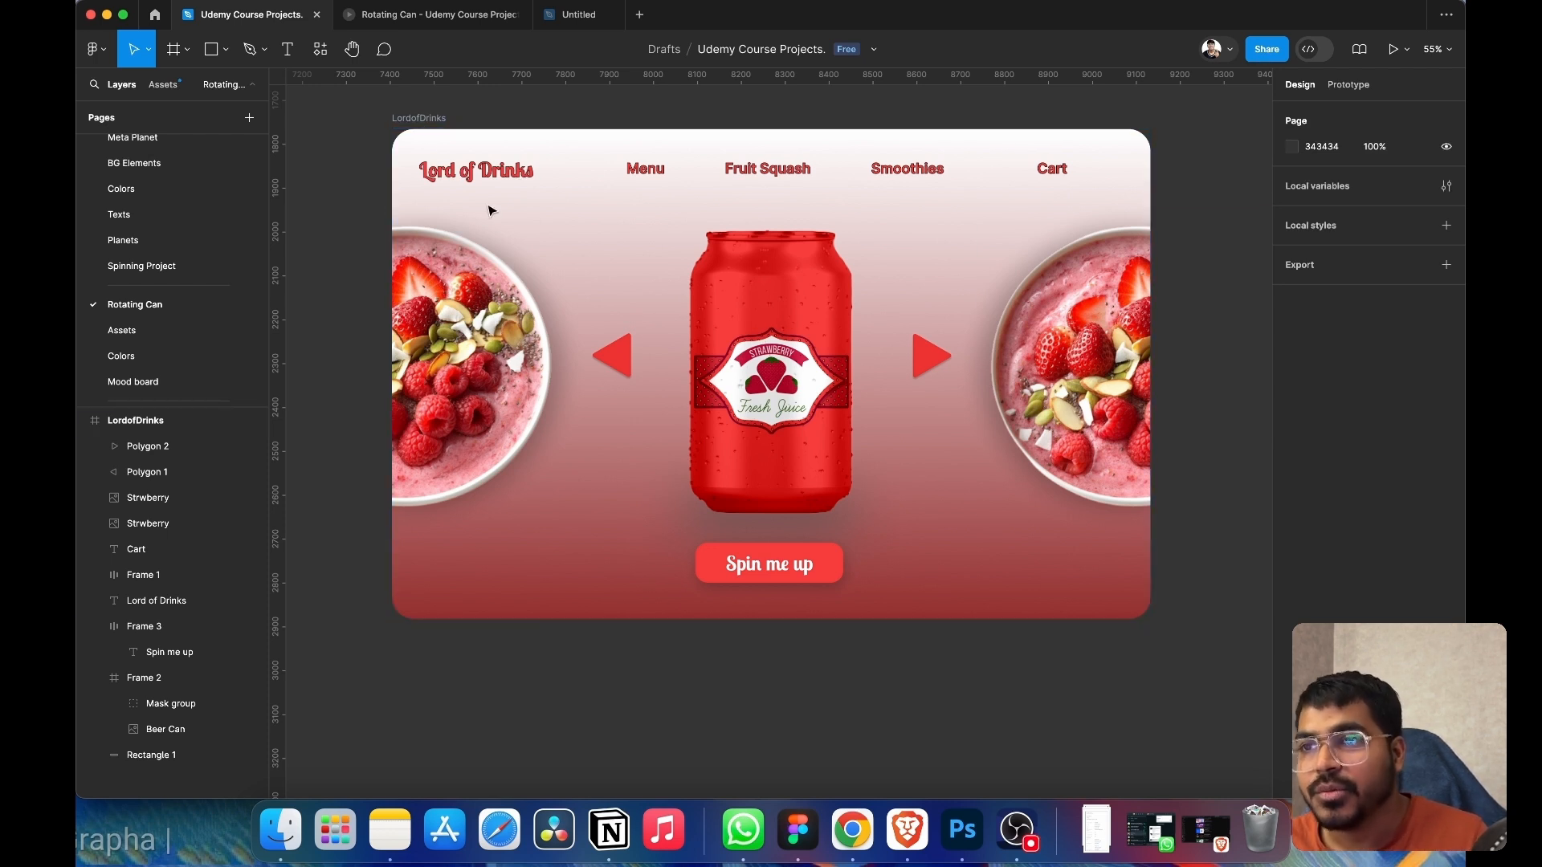
- Add the text "Strawberry" at font size 96 beside the Spin me up button, at about X 276, Y 940
click(288, 50)
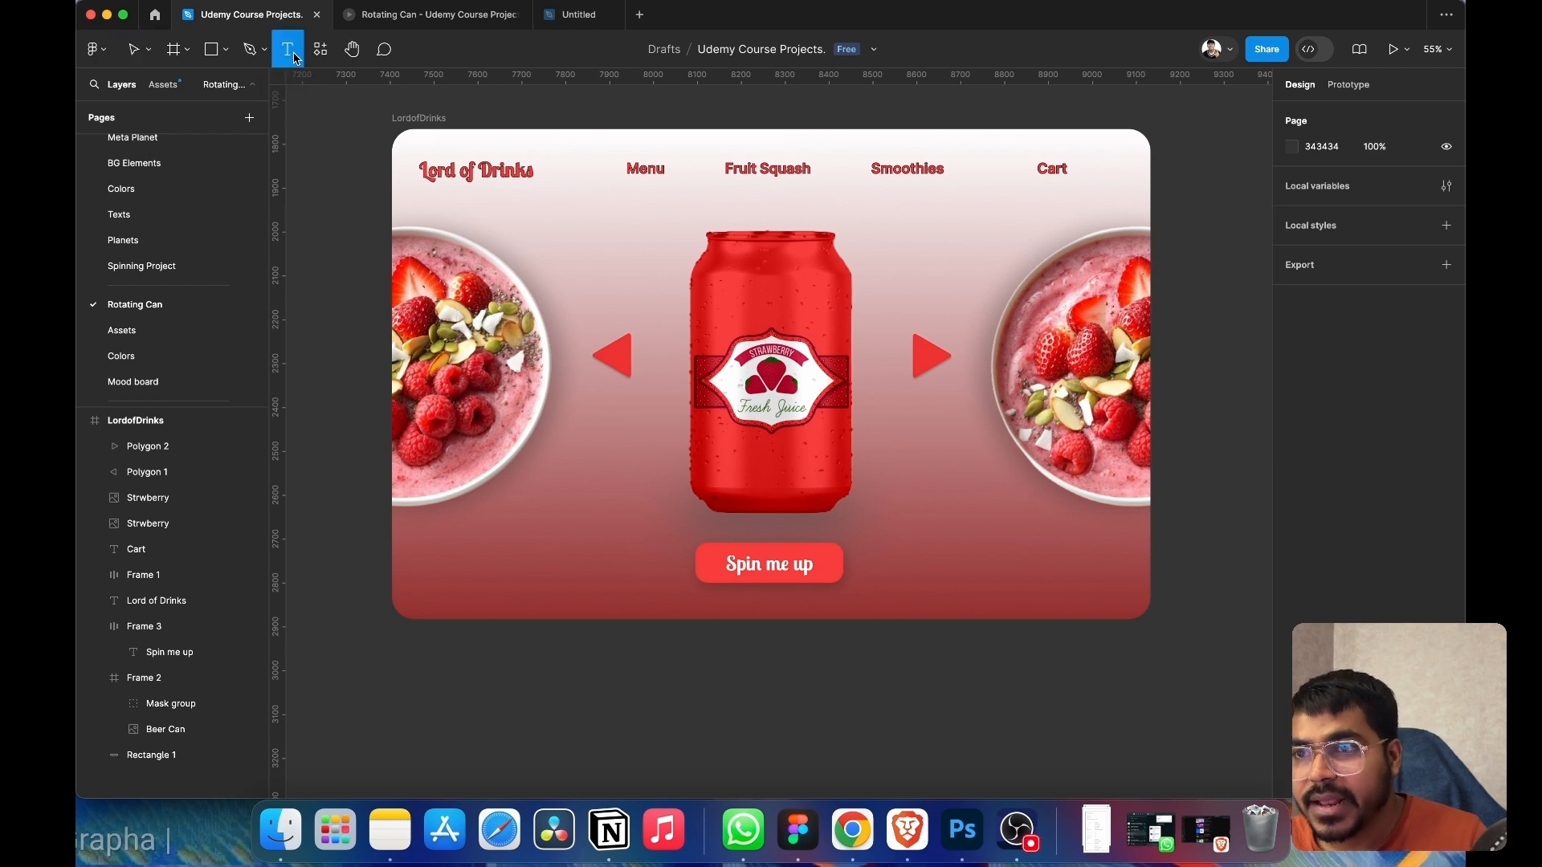
click(555, 482)
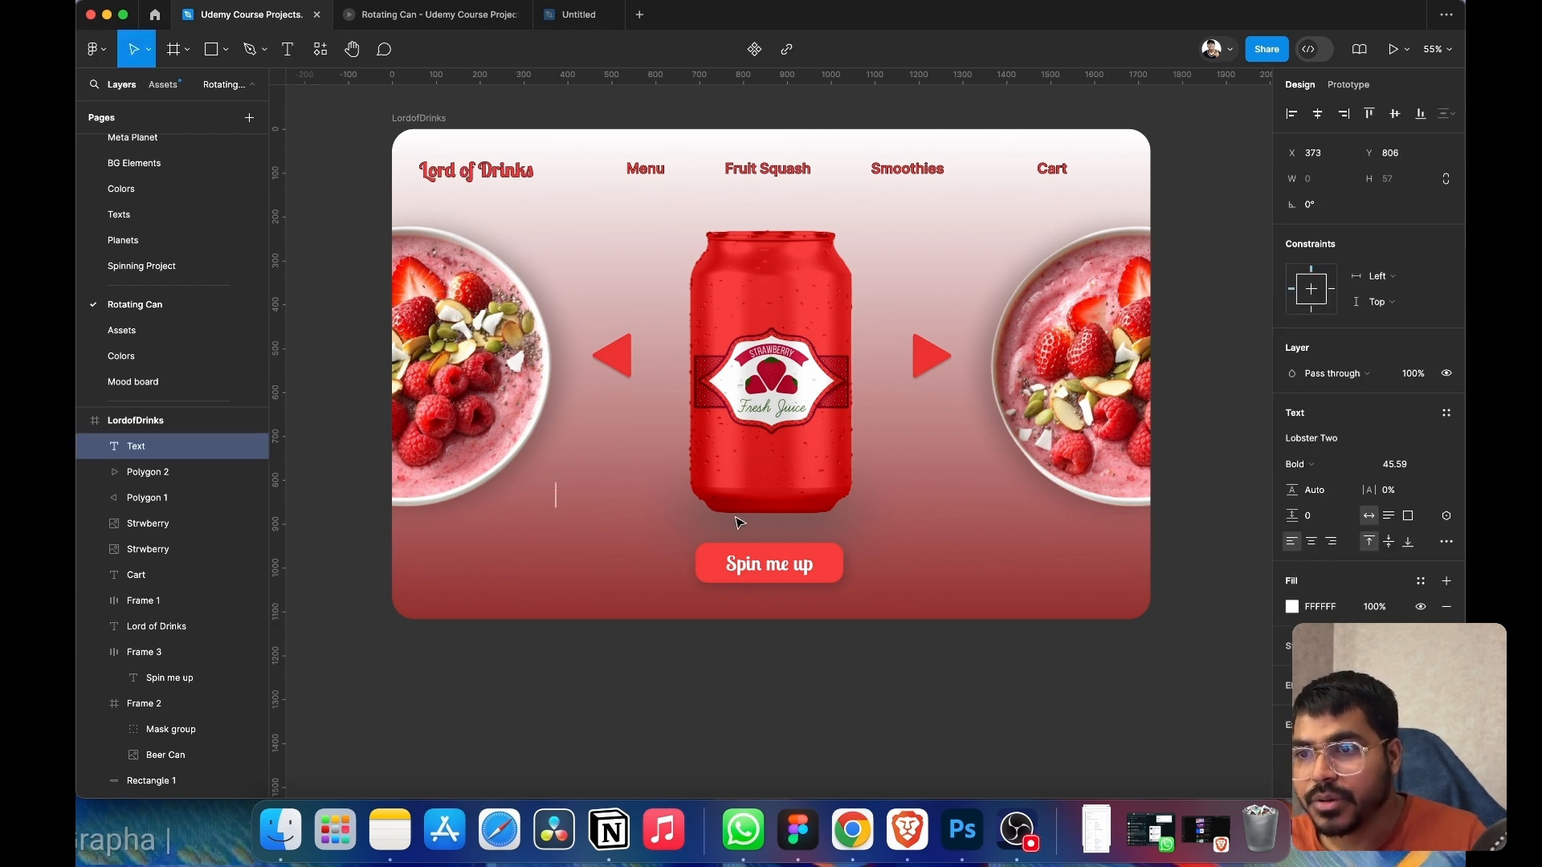
click(1432, 464)
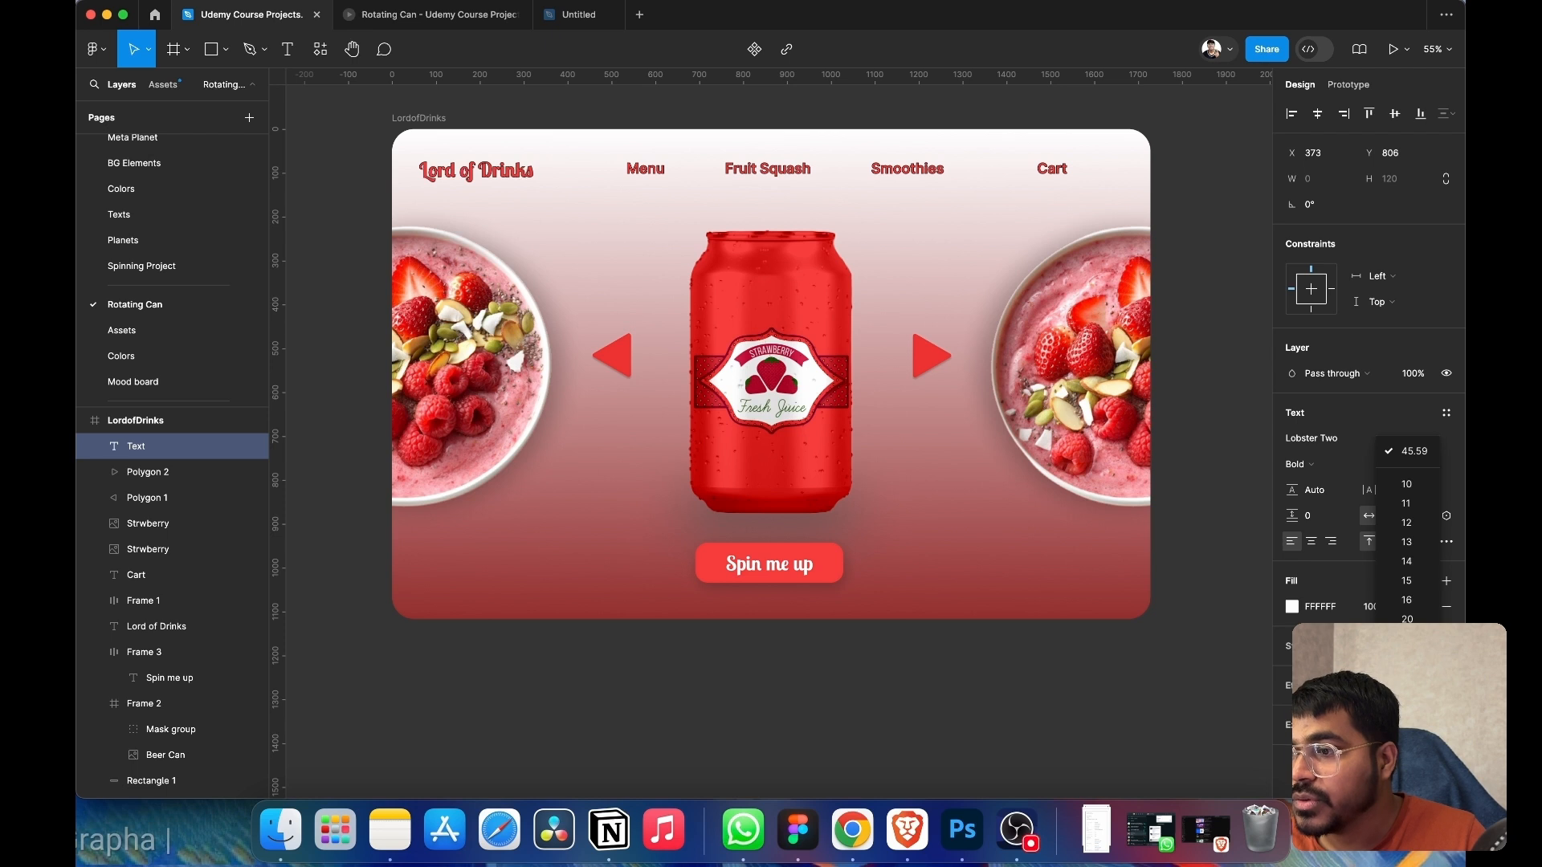
click(1406, 753)
click(289, 55)
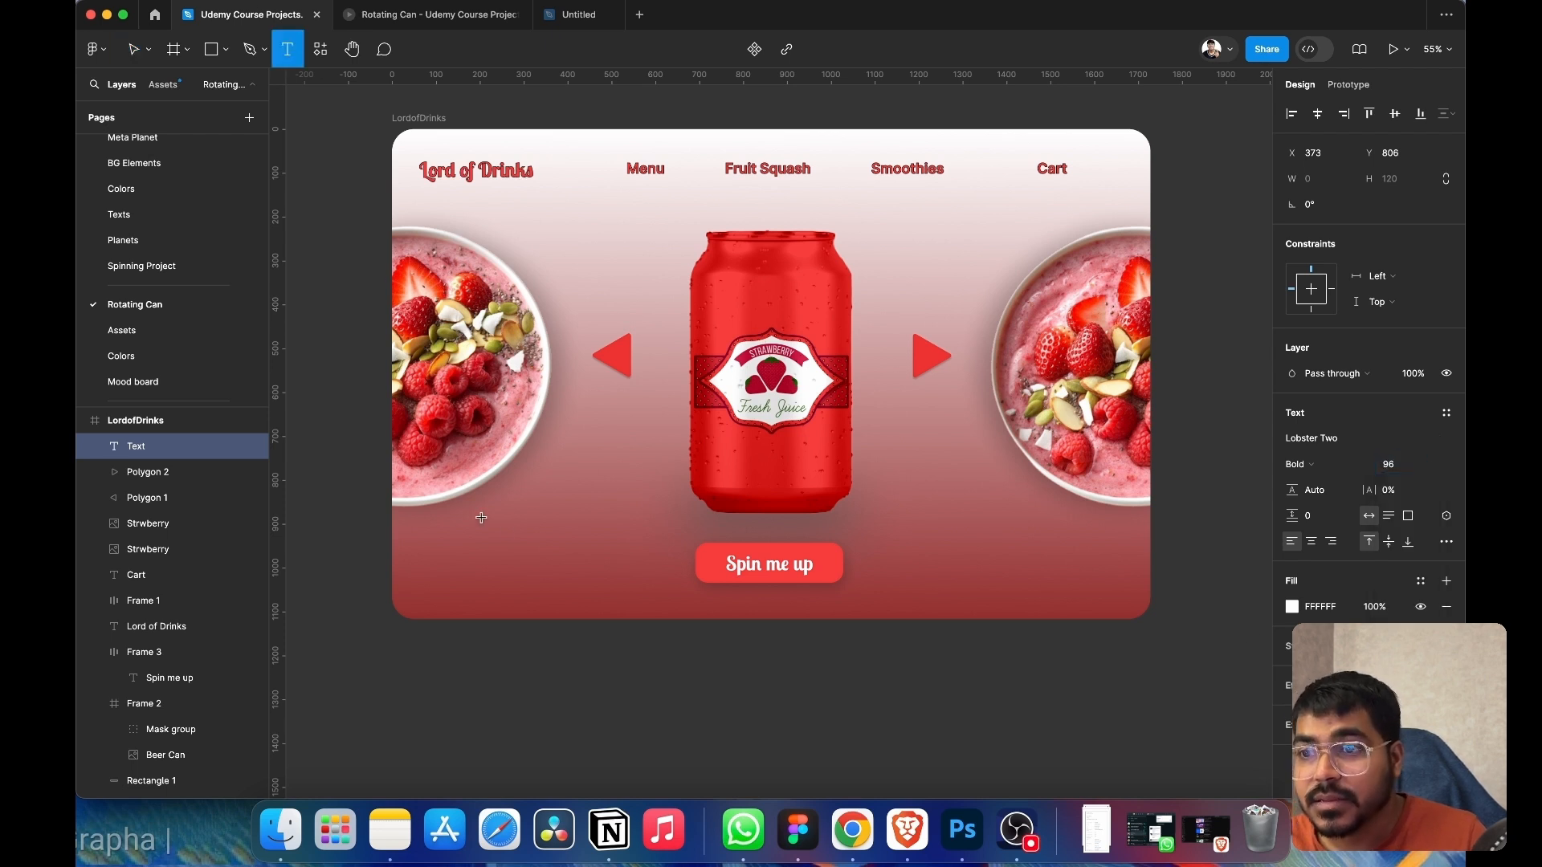
click(513, 538)
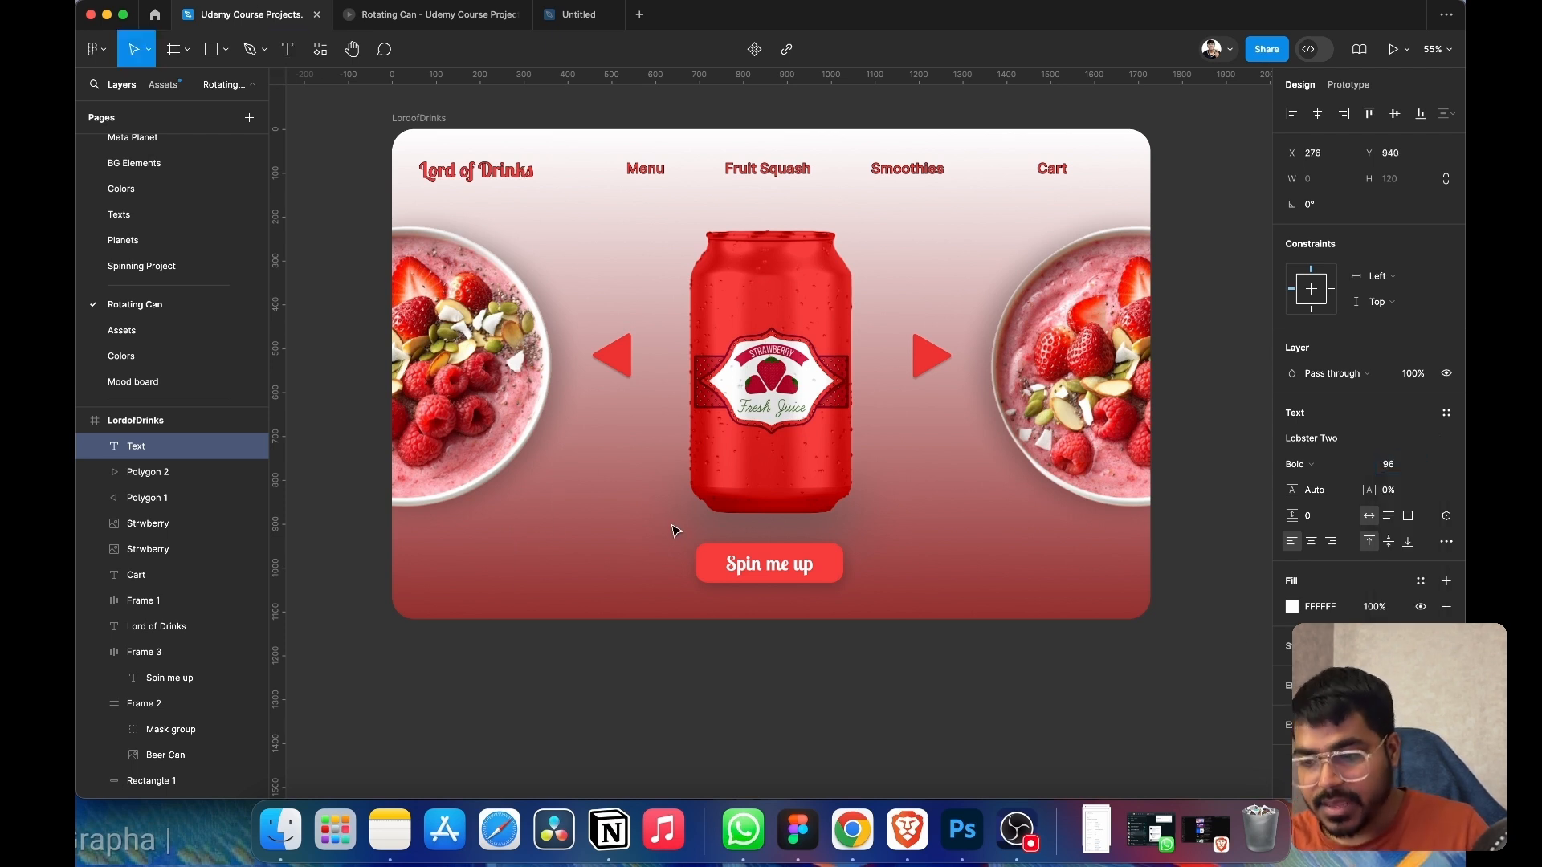
text(Str)
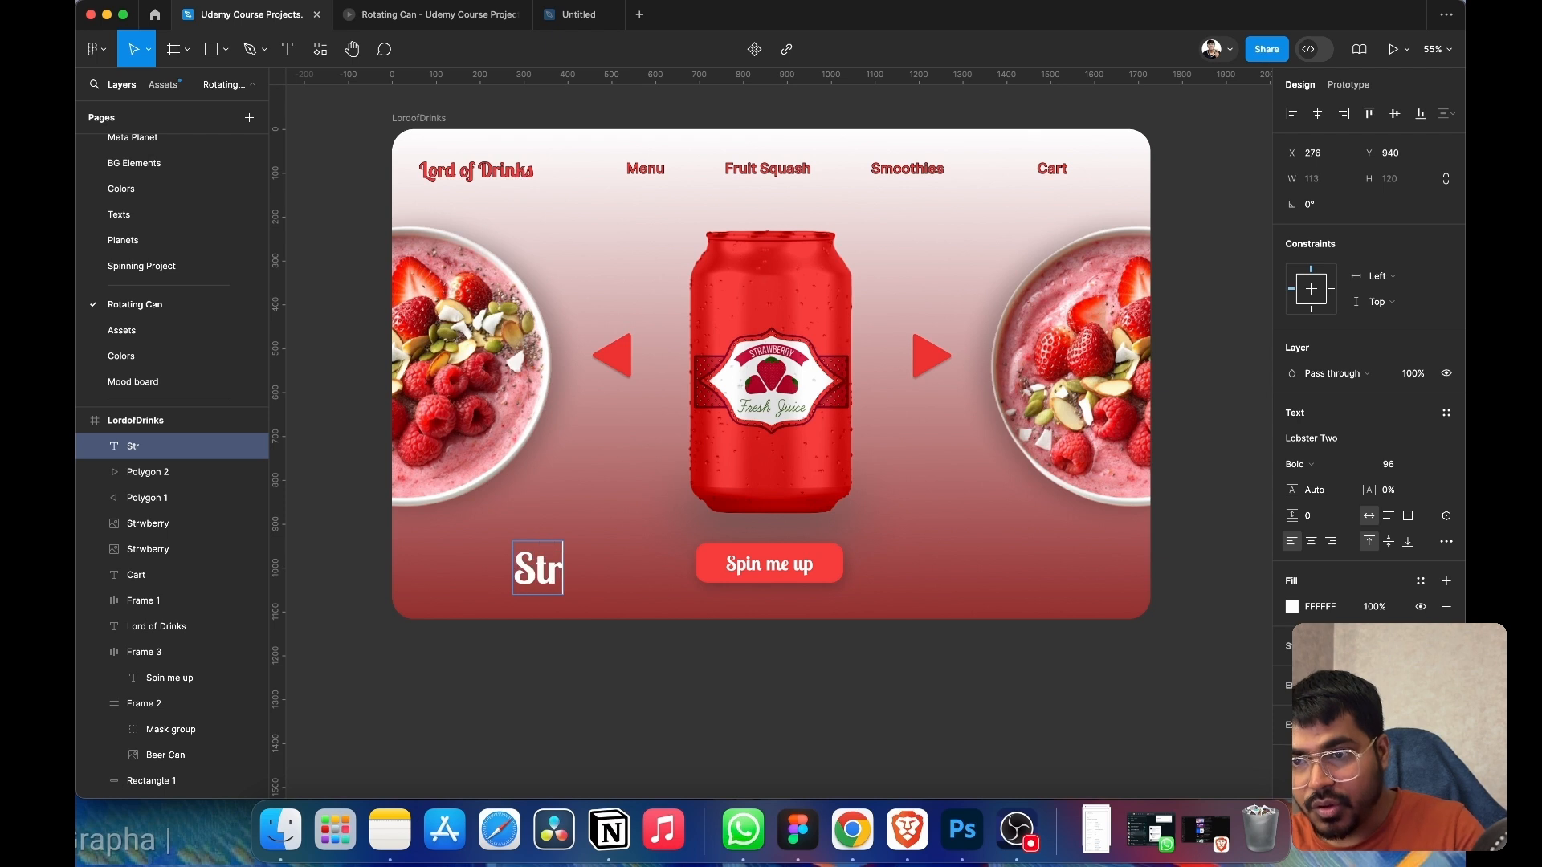
text(awb)
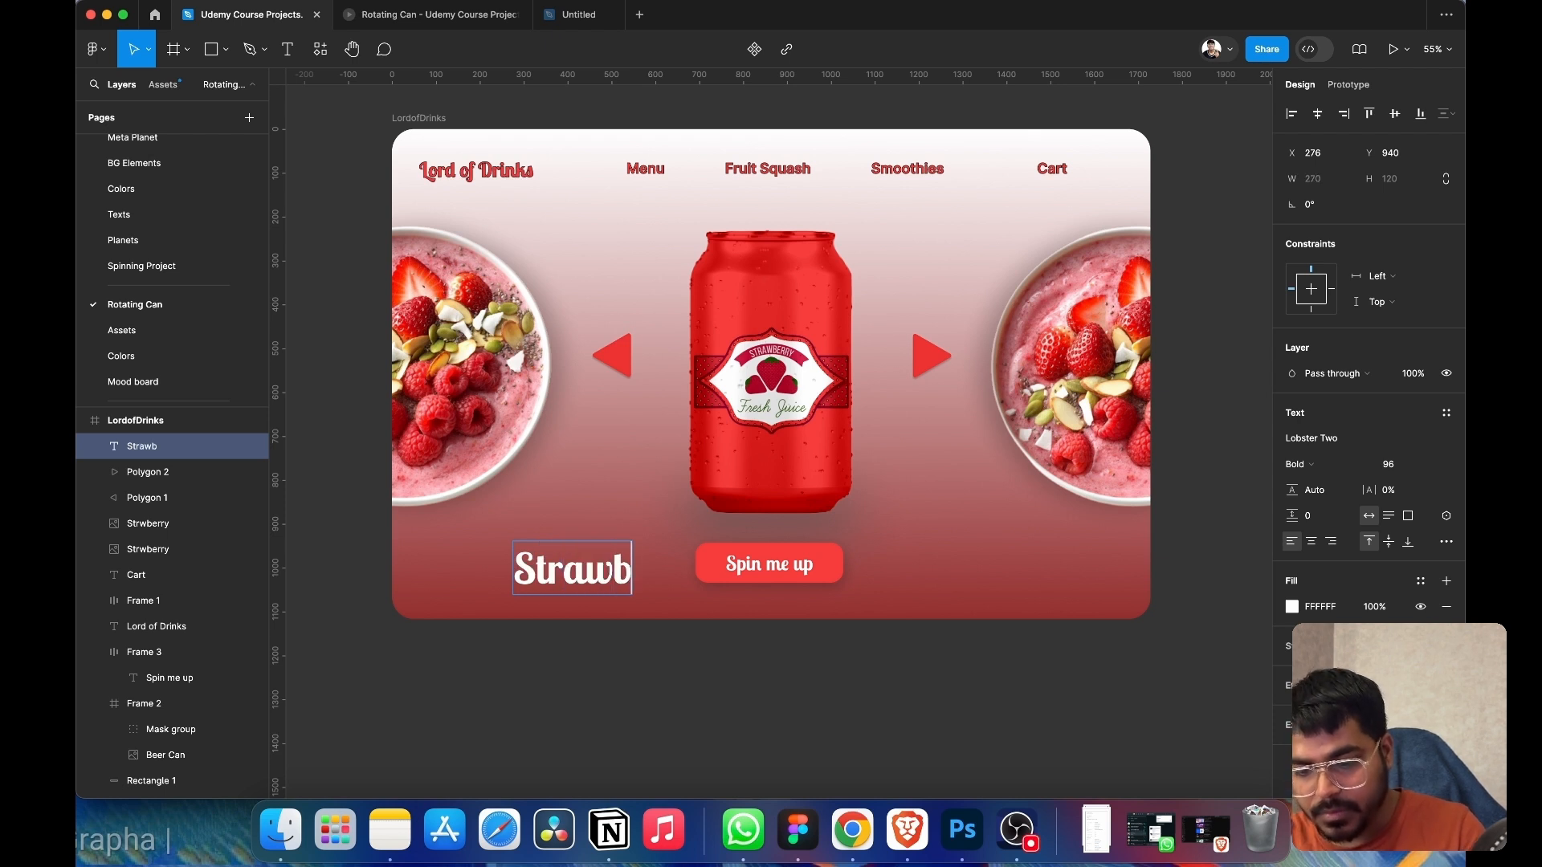
text(erry)
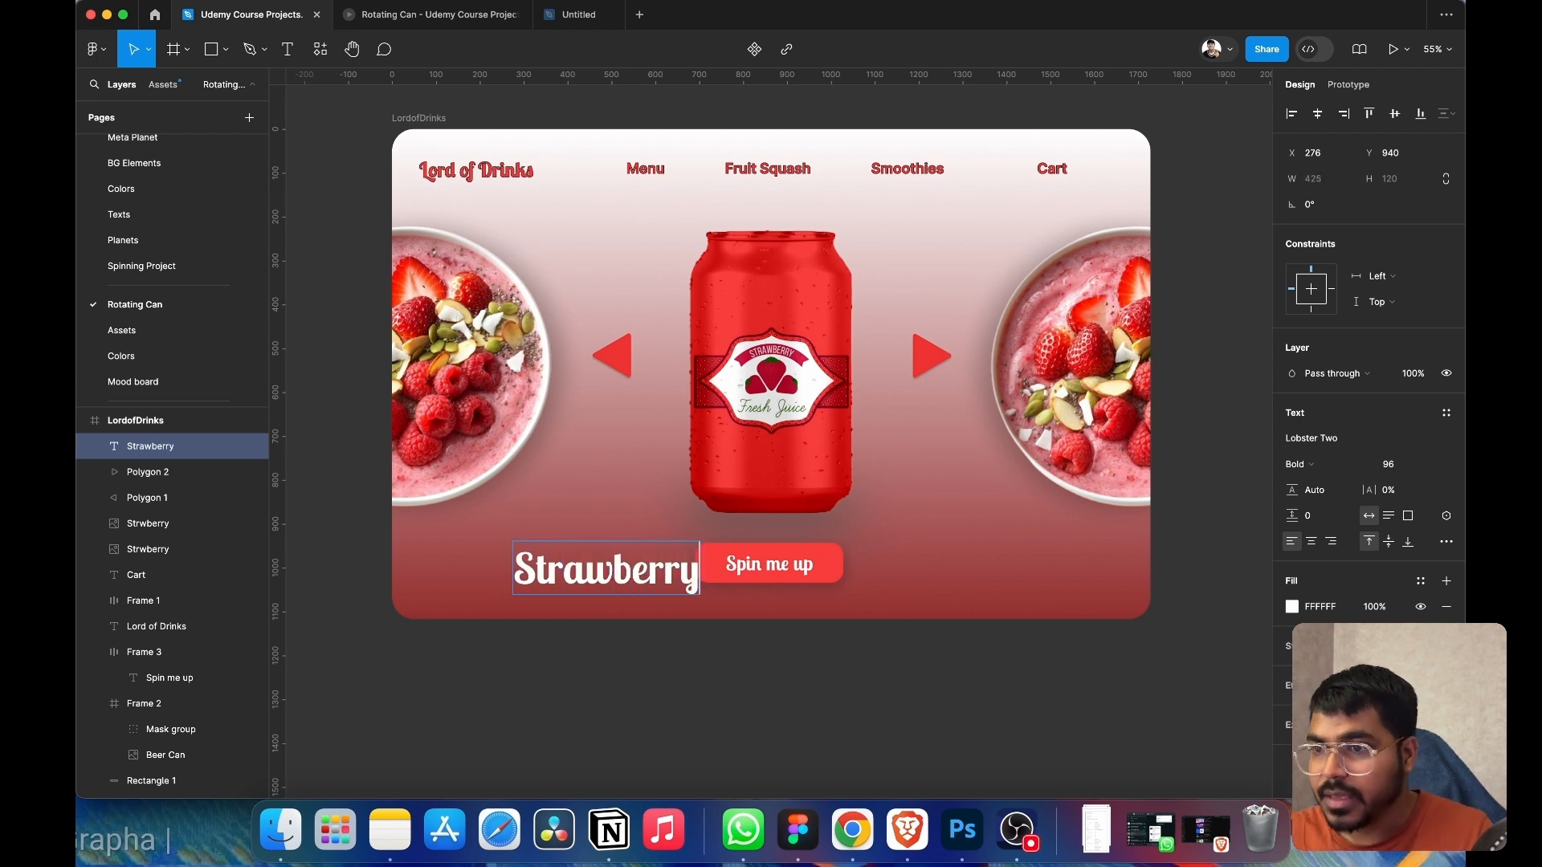
- Enlarge the Strawberry text by setting its font size to 128 and scaling it up to about 1345 × 380
click(1430, 464)
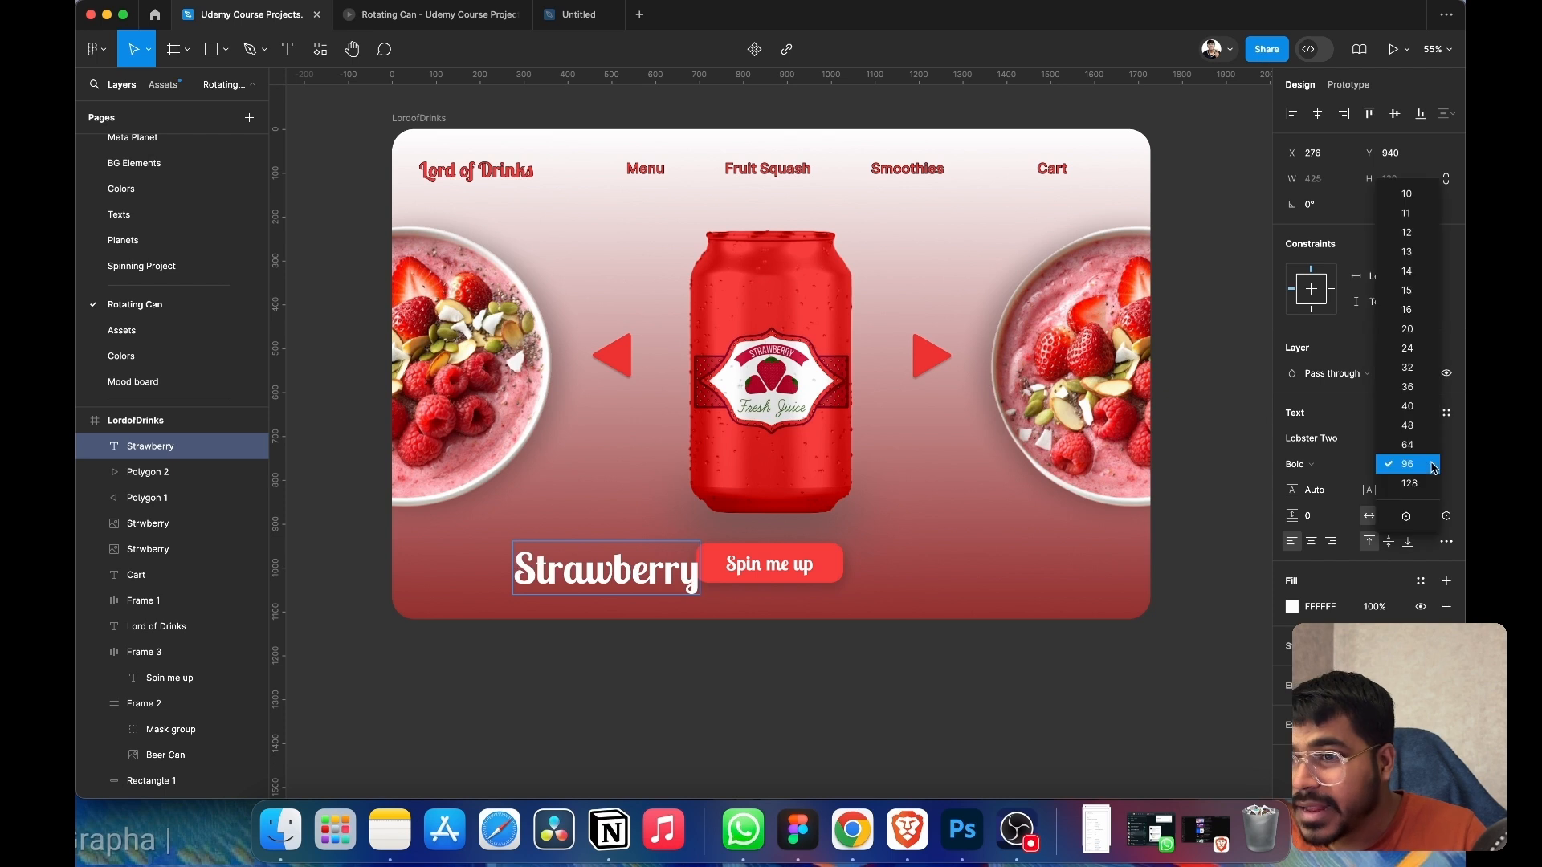
click(825, 669)
key(Escape)
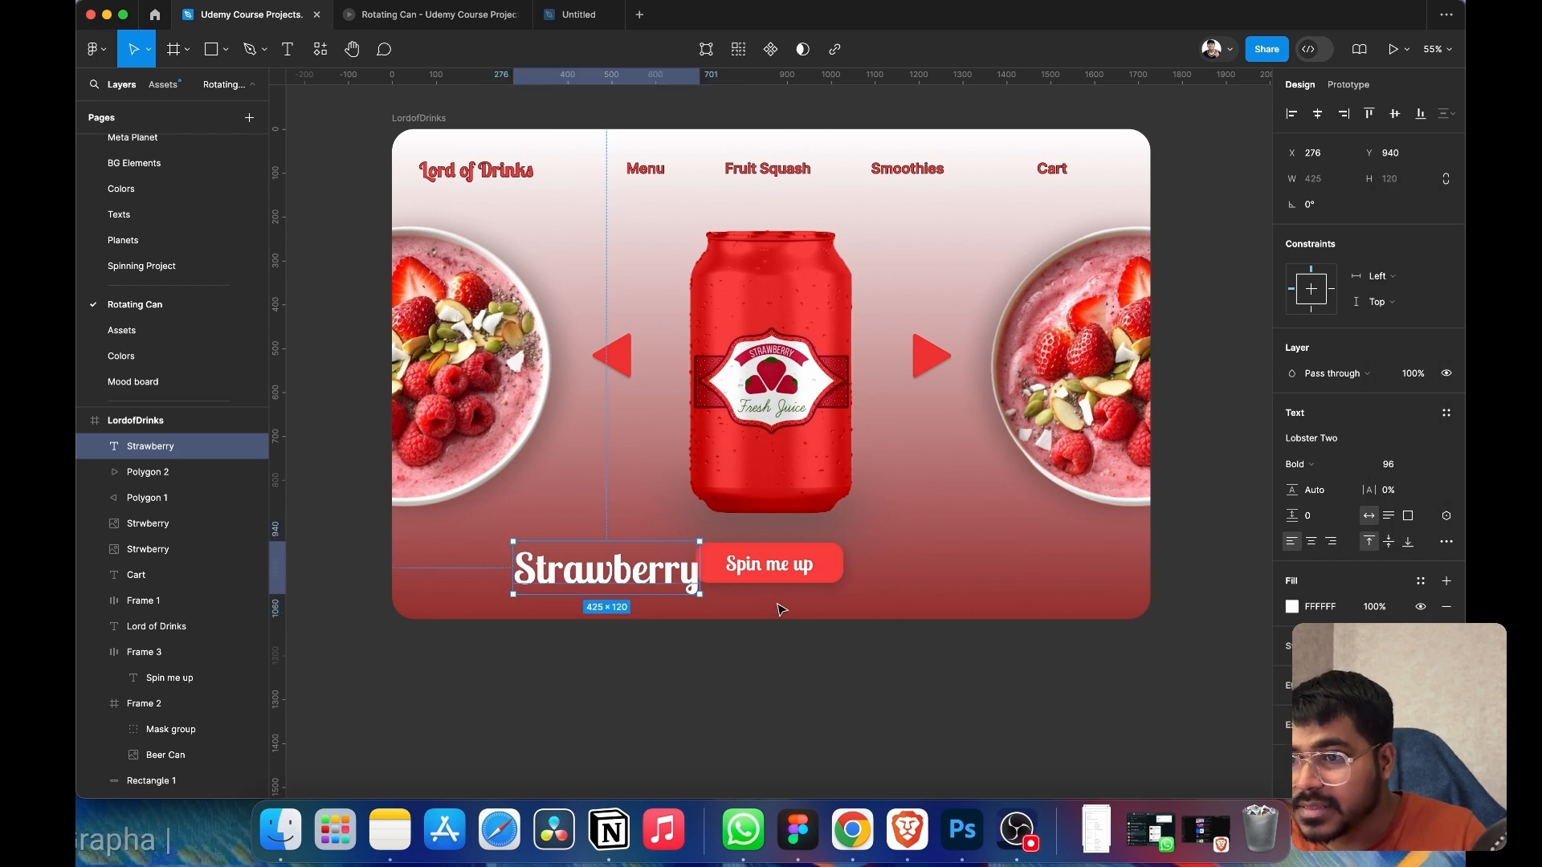
click(1430, 466)
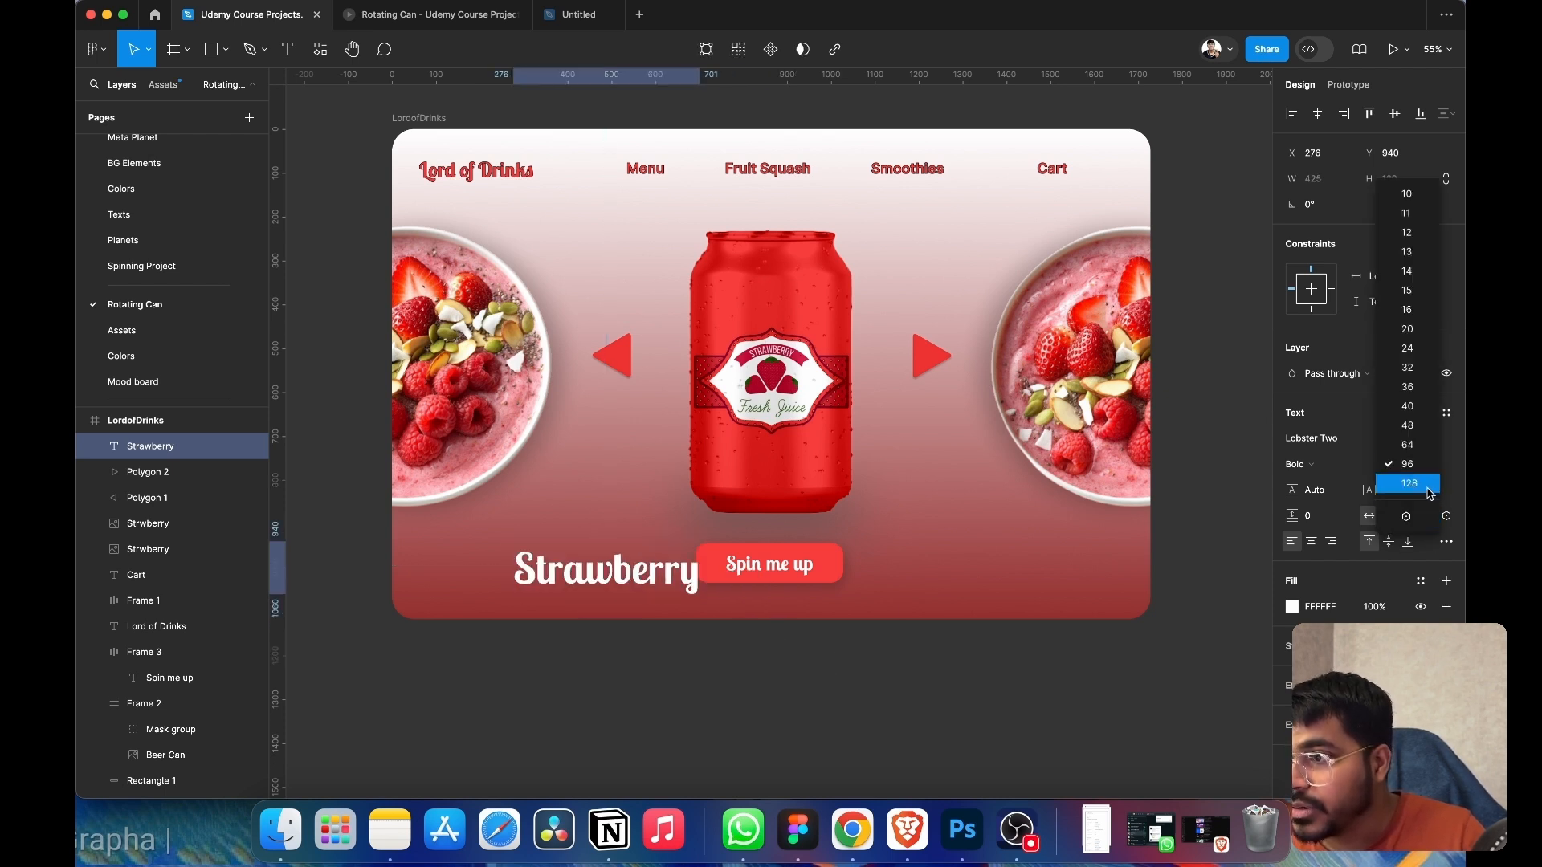
click(1430, 485)
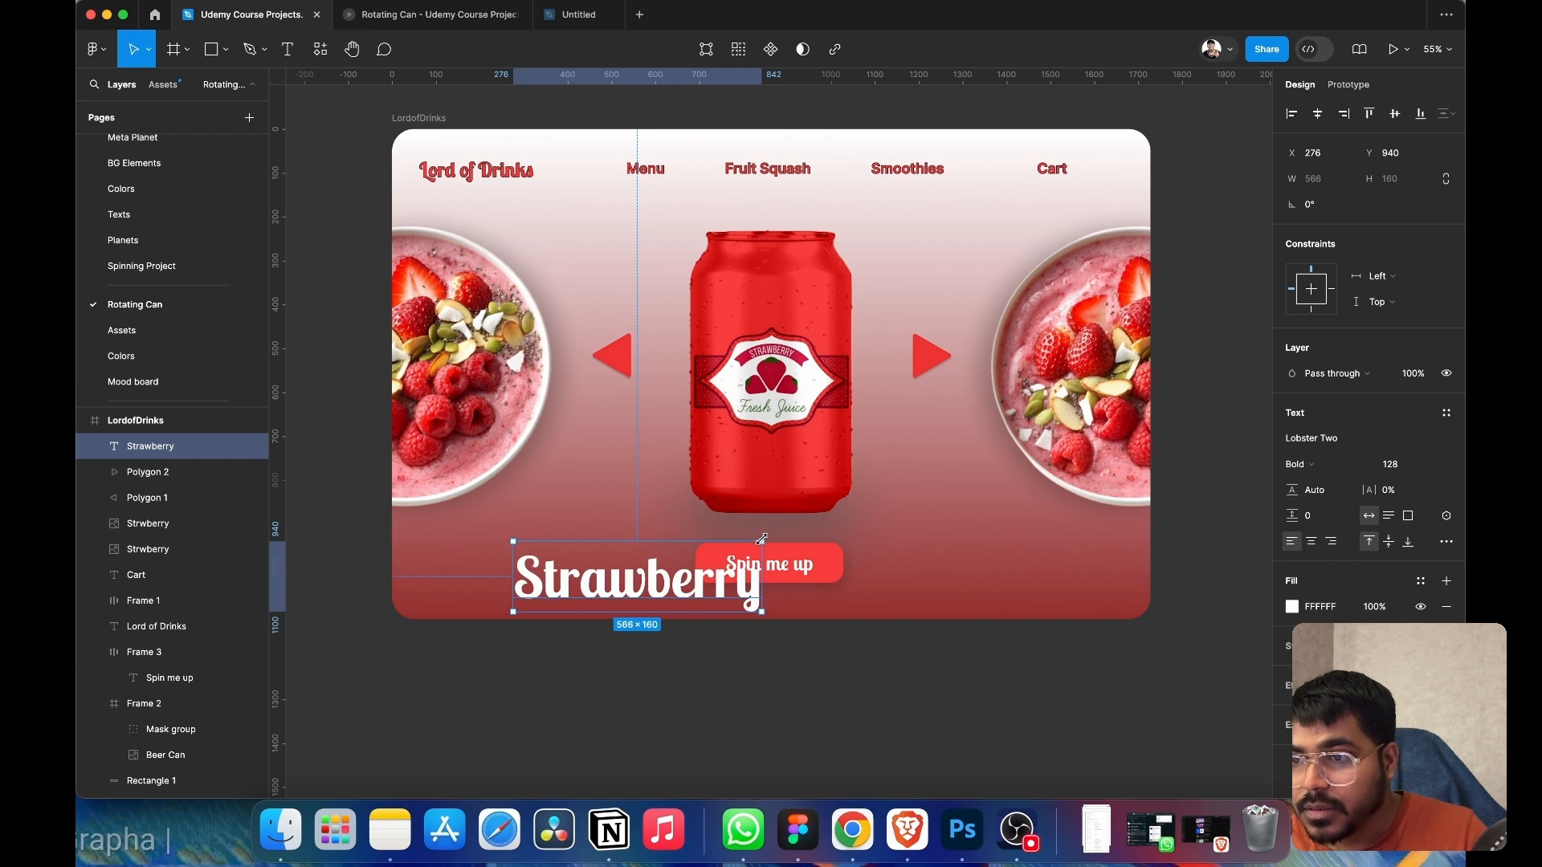
key(k)
drag(759, 539, 1054, 444)
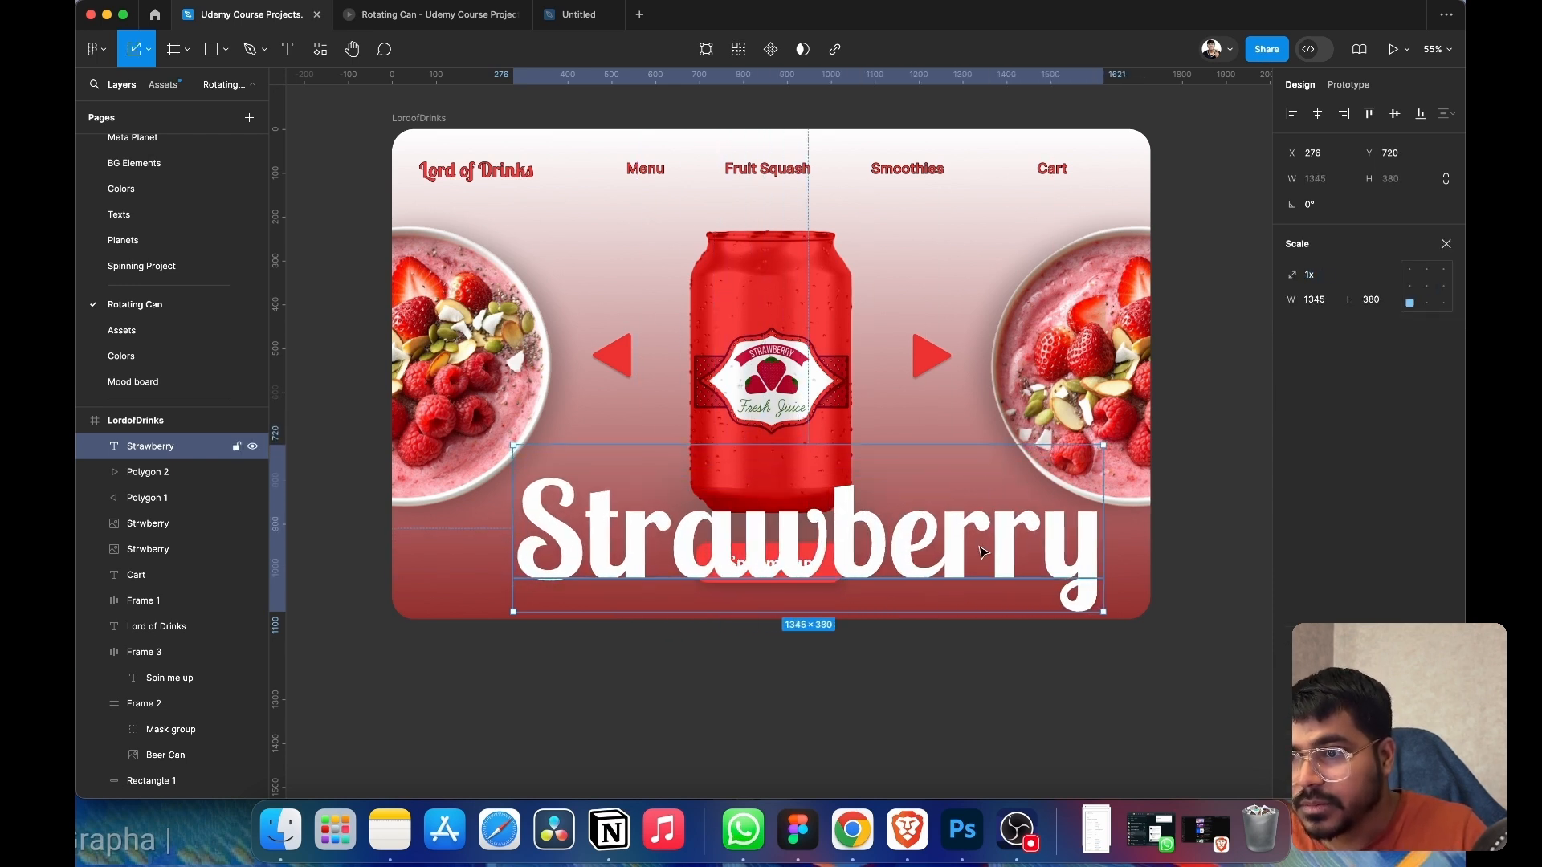
- Move the Strawberry text partly past the frame's left edge at X -723 and place a copy right of the button at X 1047
drag(982, 551, 547, 602)
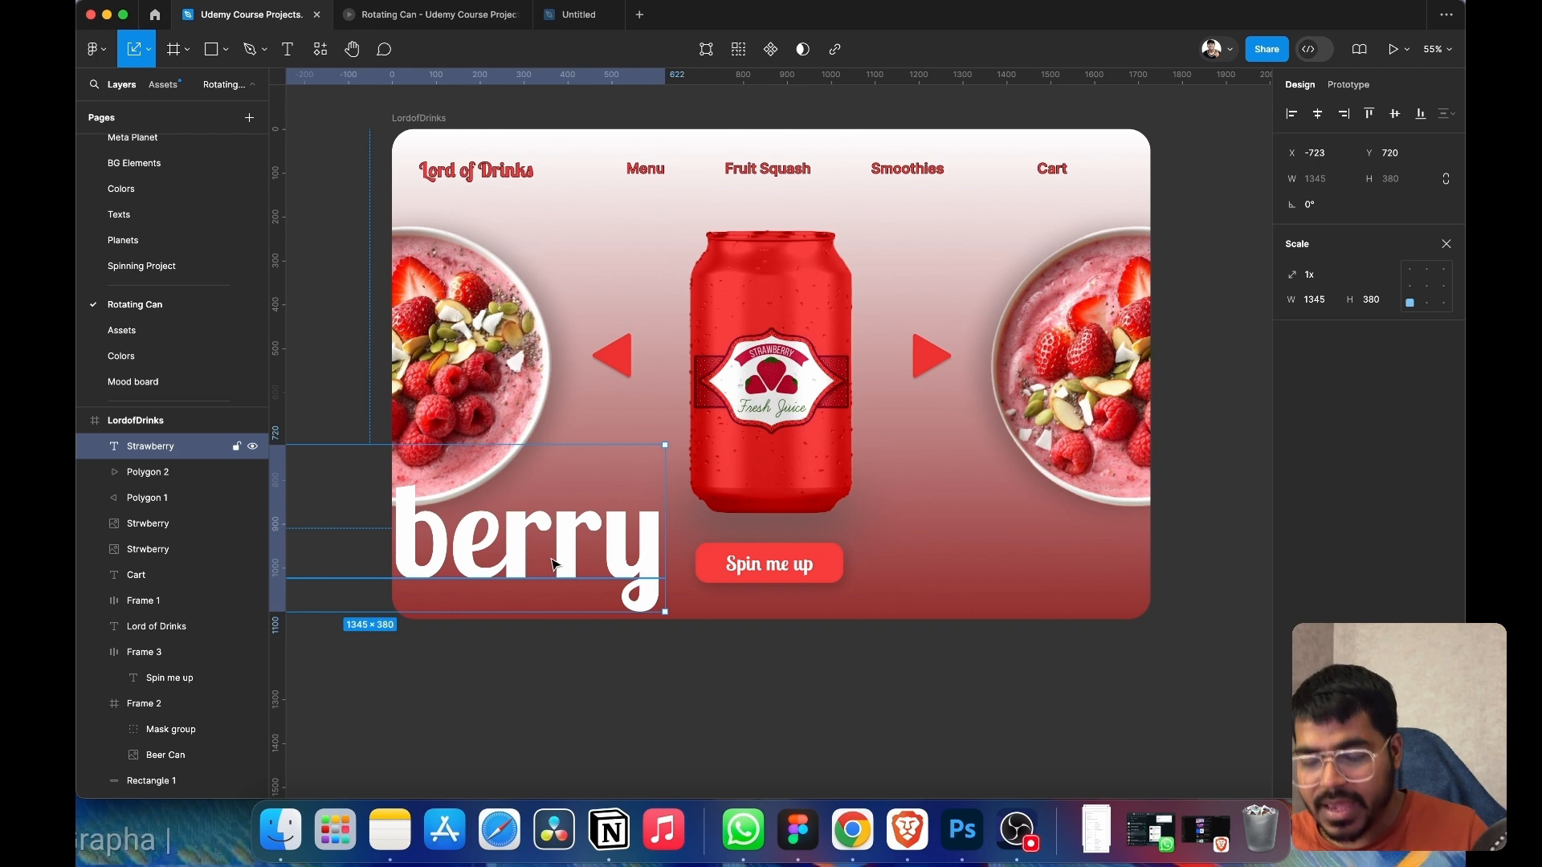
drag(553, 564, 707, 575)
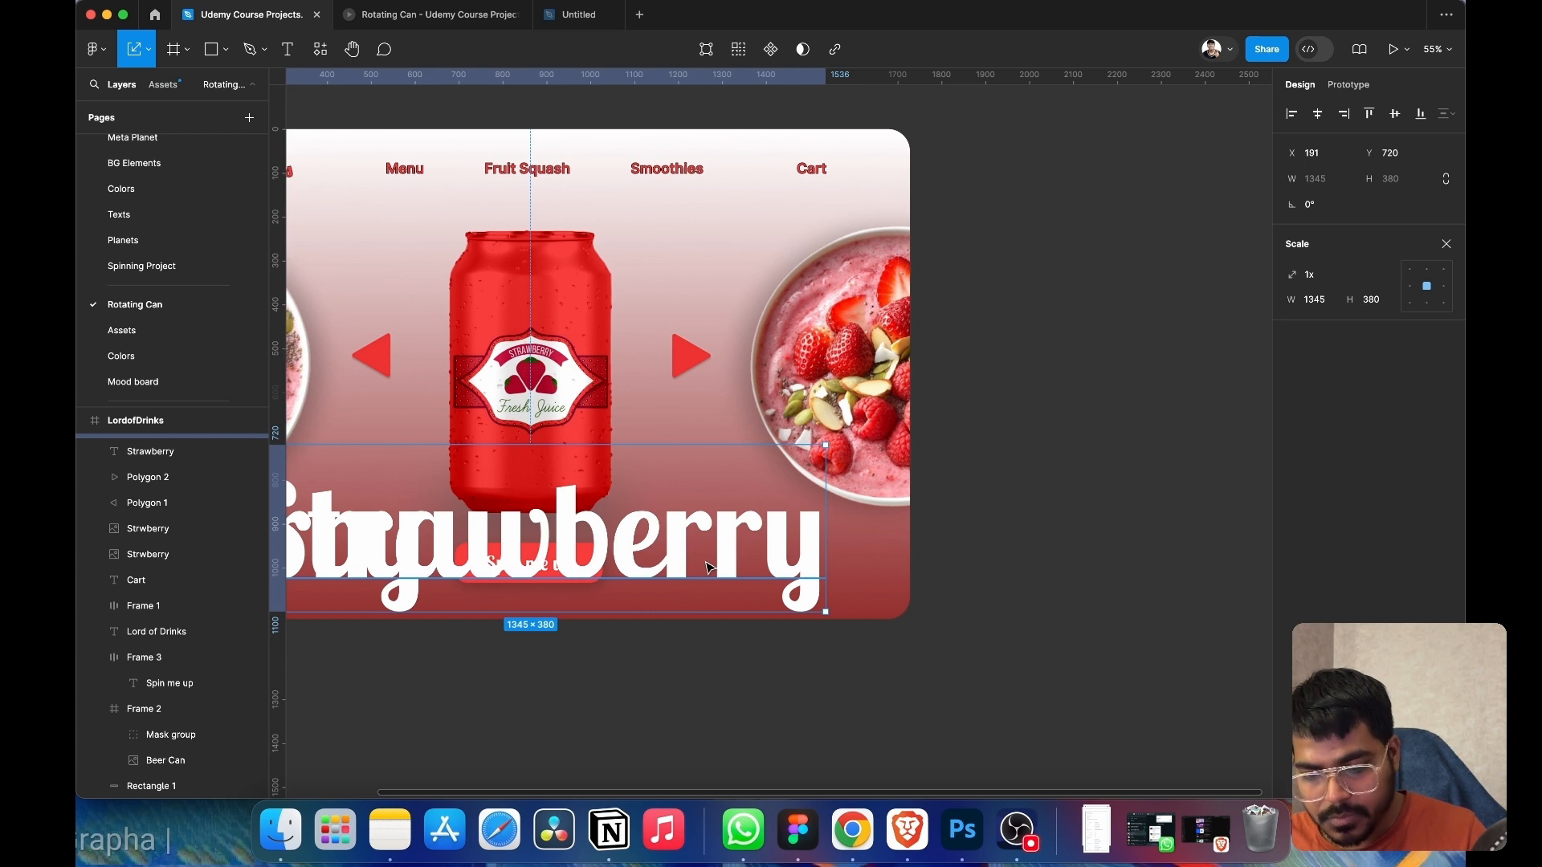
drag(706, 568, 1091, 591)
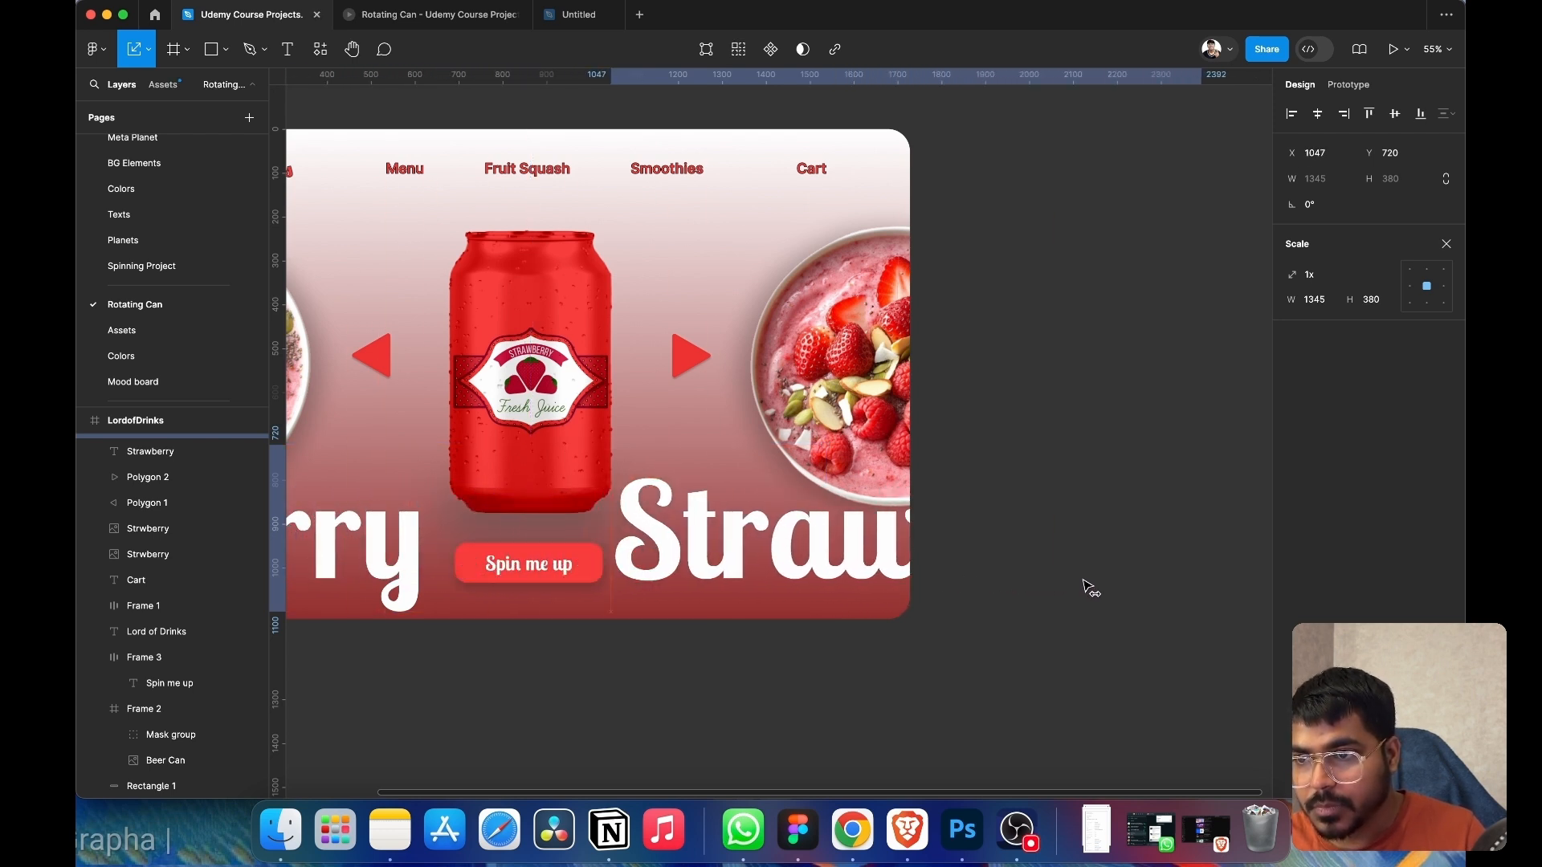
- Move both large Strawberry texts down together to Y 733
scroll(1044, 607, down, 2)
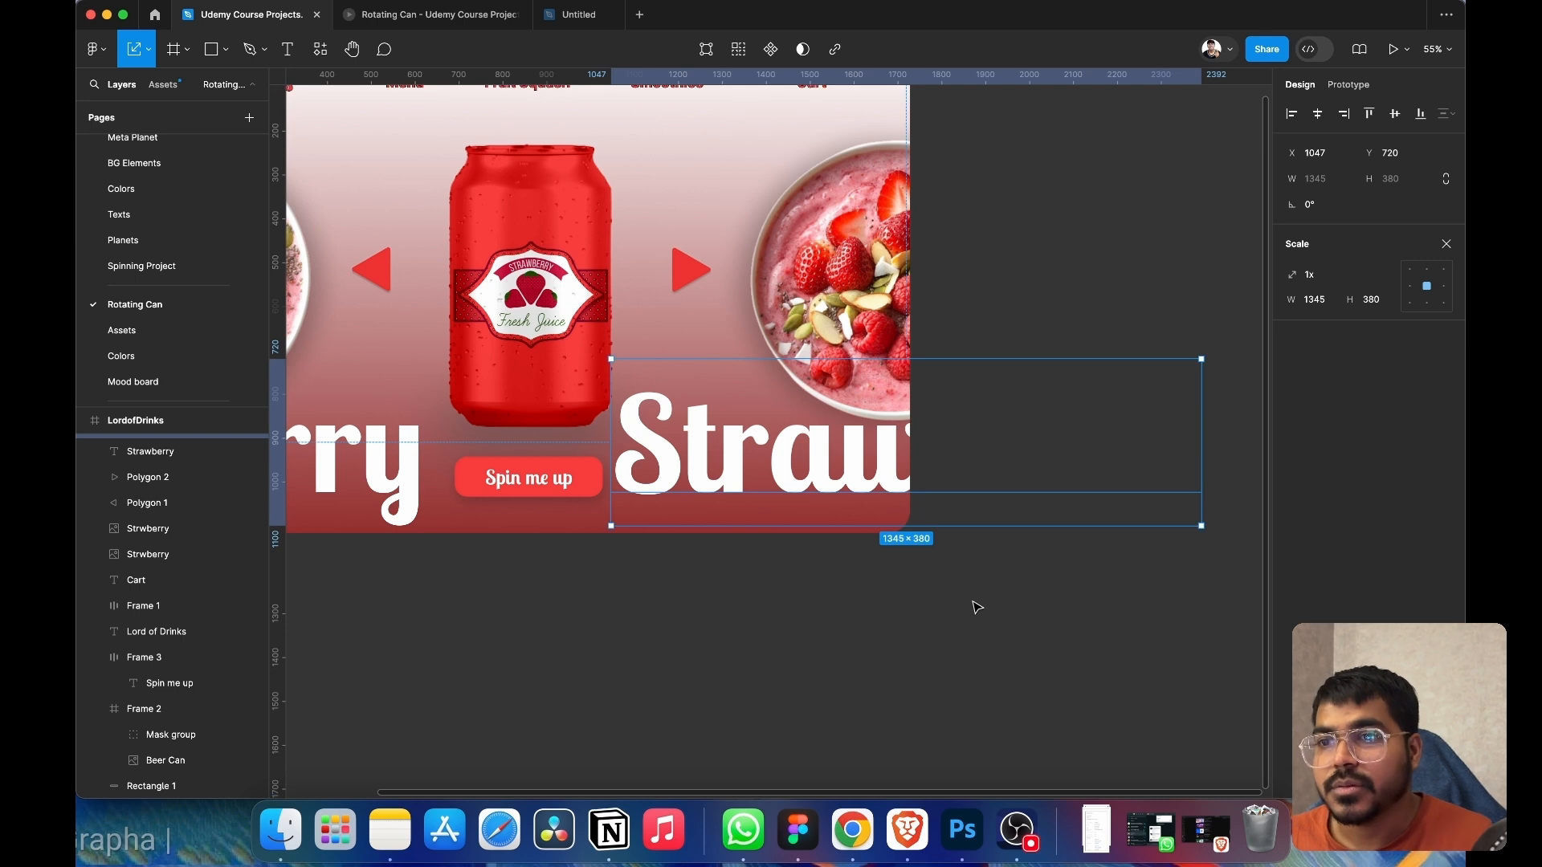
scroll(964, 598, left, 5)
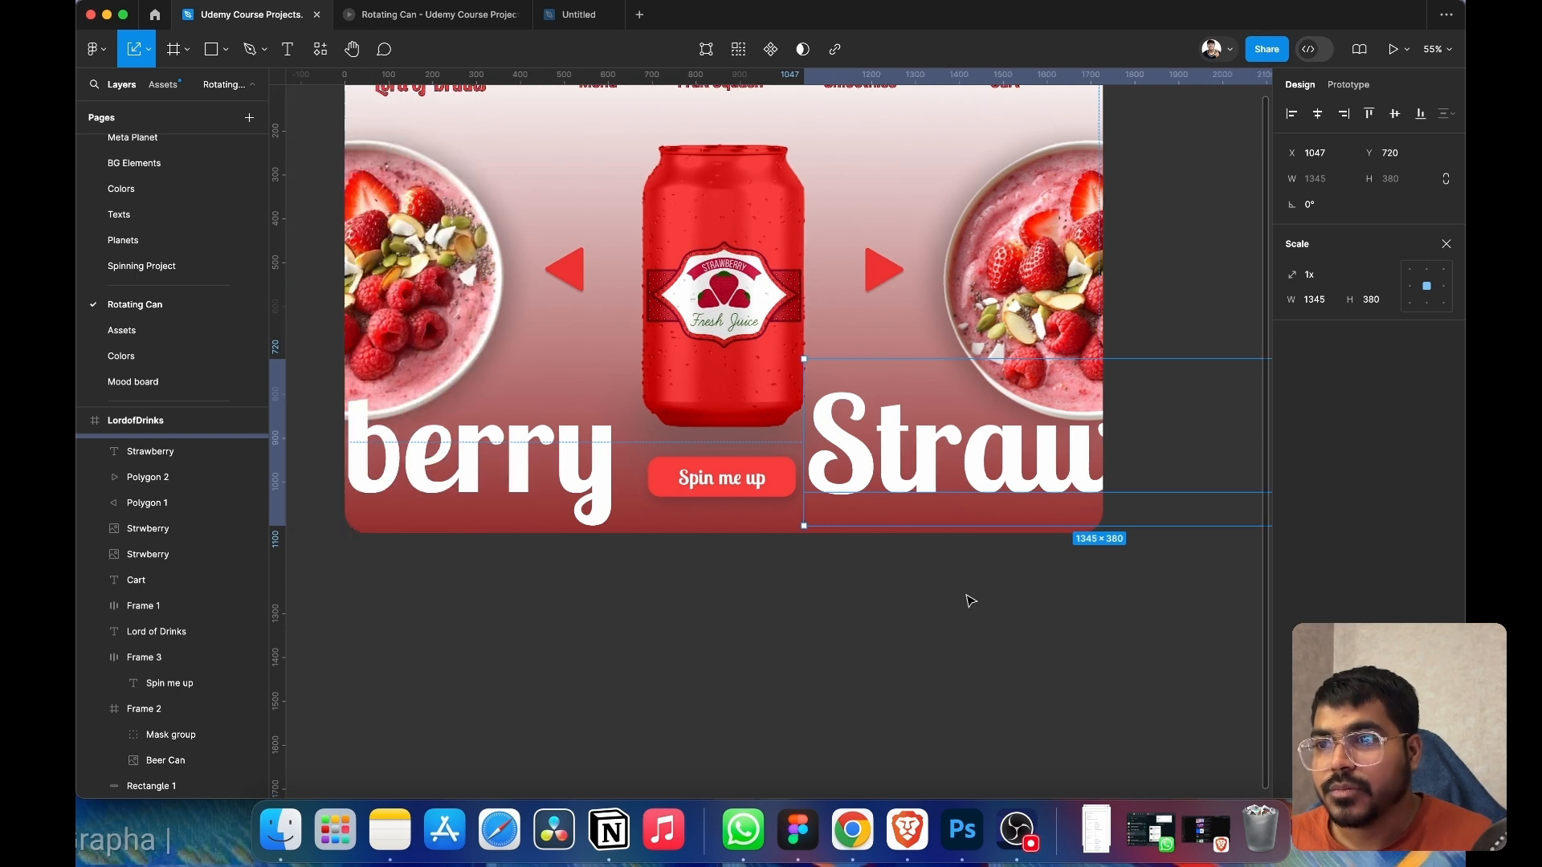
shift+click(529, 470)
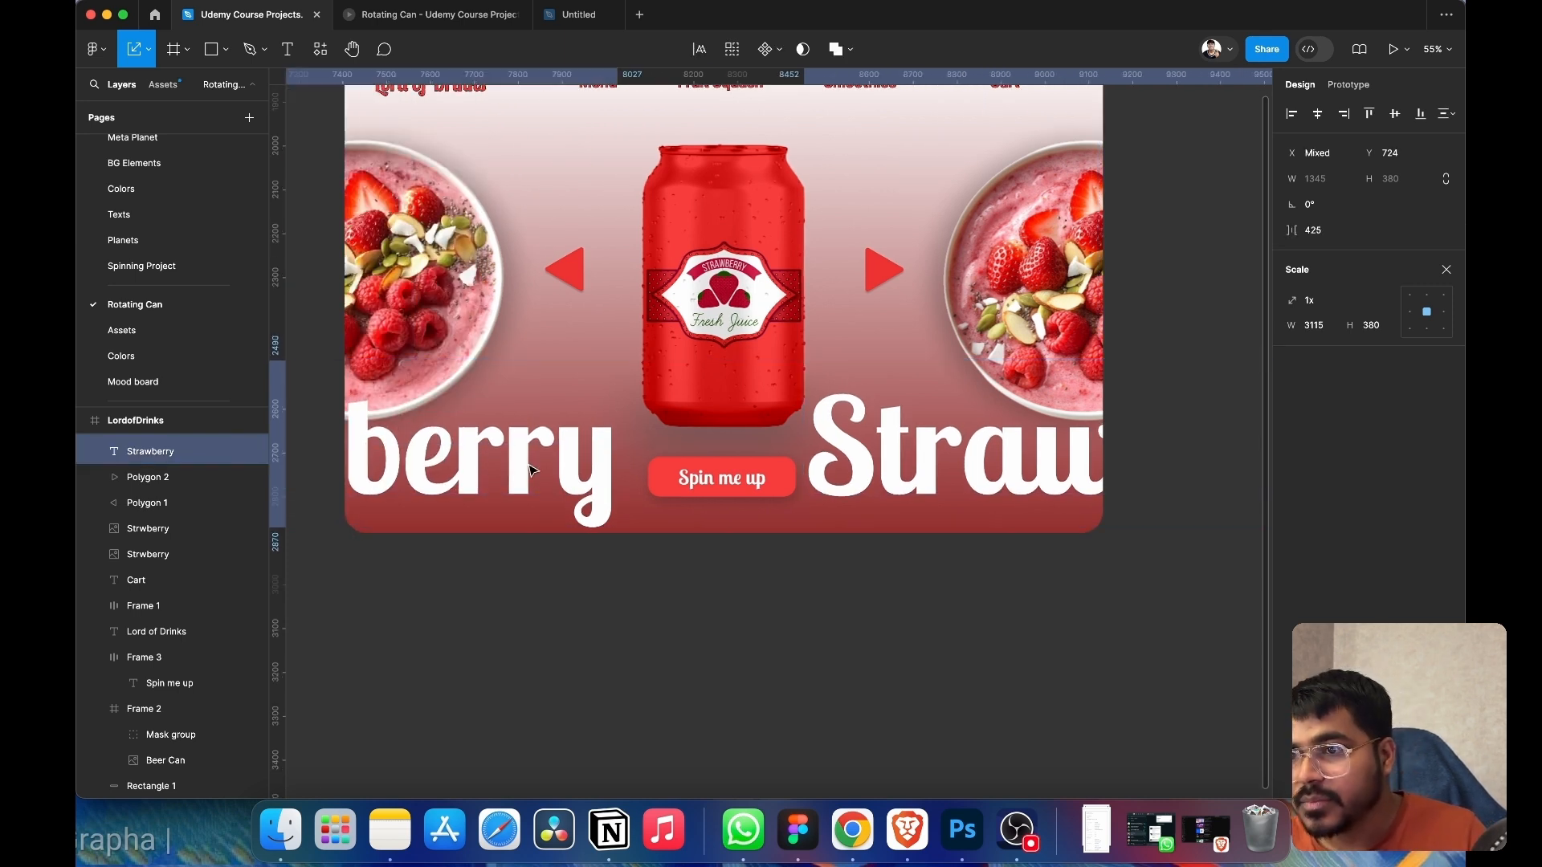
key(Down)
key(Down)
key(Down)
key(Down)
key(Down)
key(Down)
key(Down)
key(Down)
key(Down)
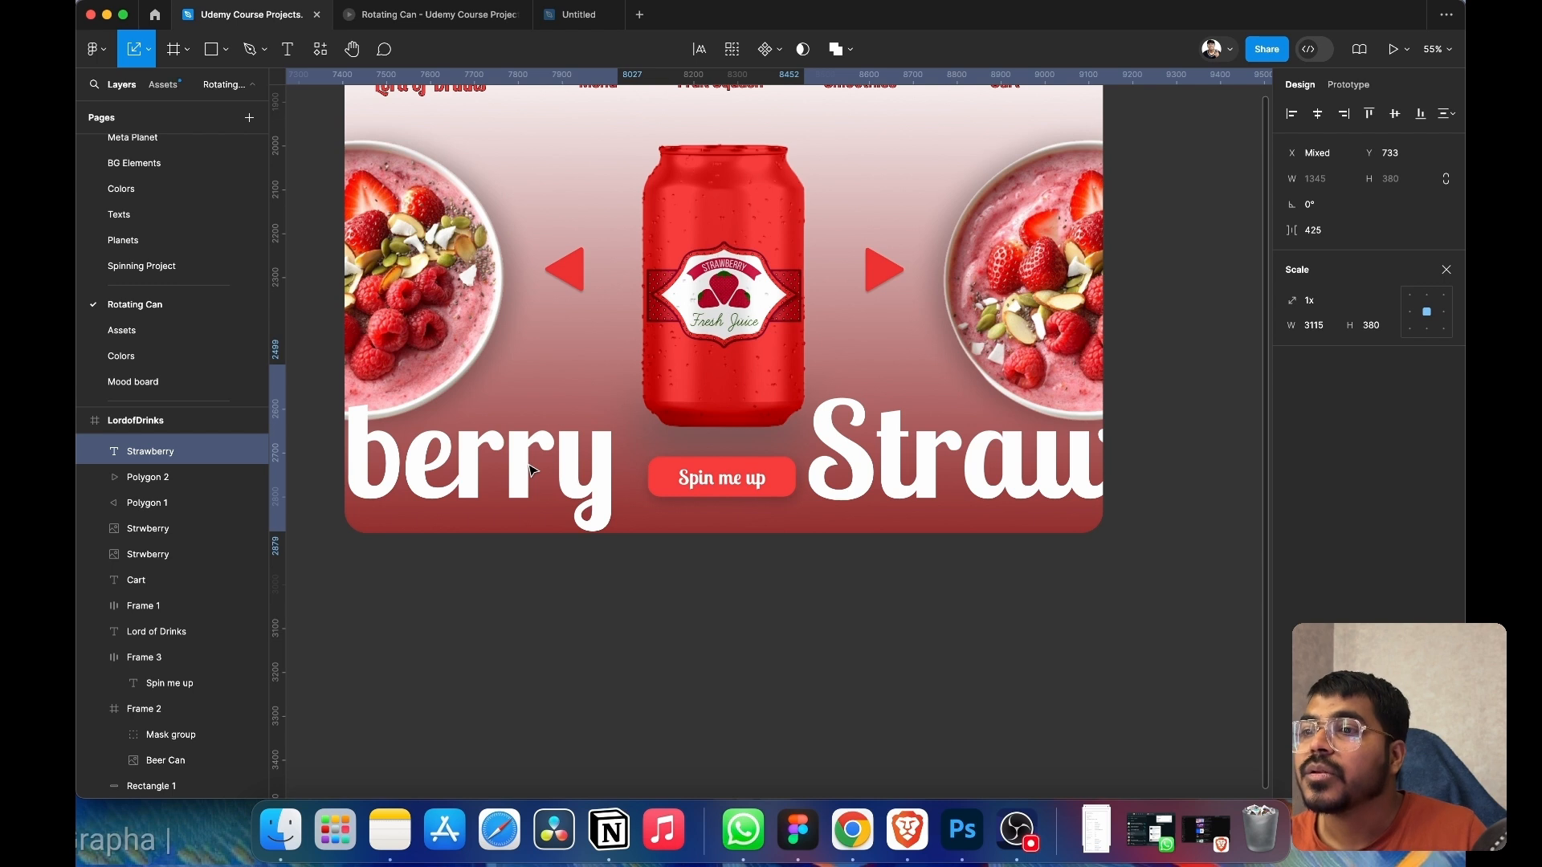
click(682, 697)
scroll(915, 474, up, 5)
scroll(916, 480, down, 2)
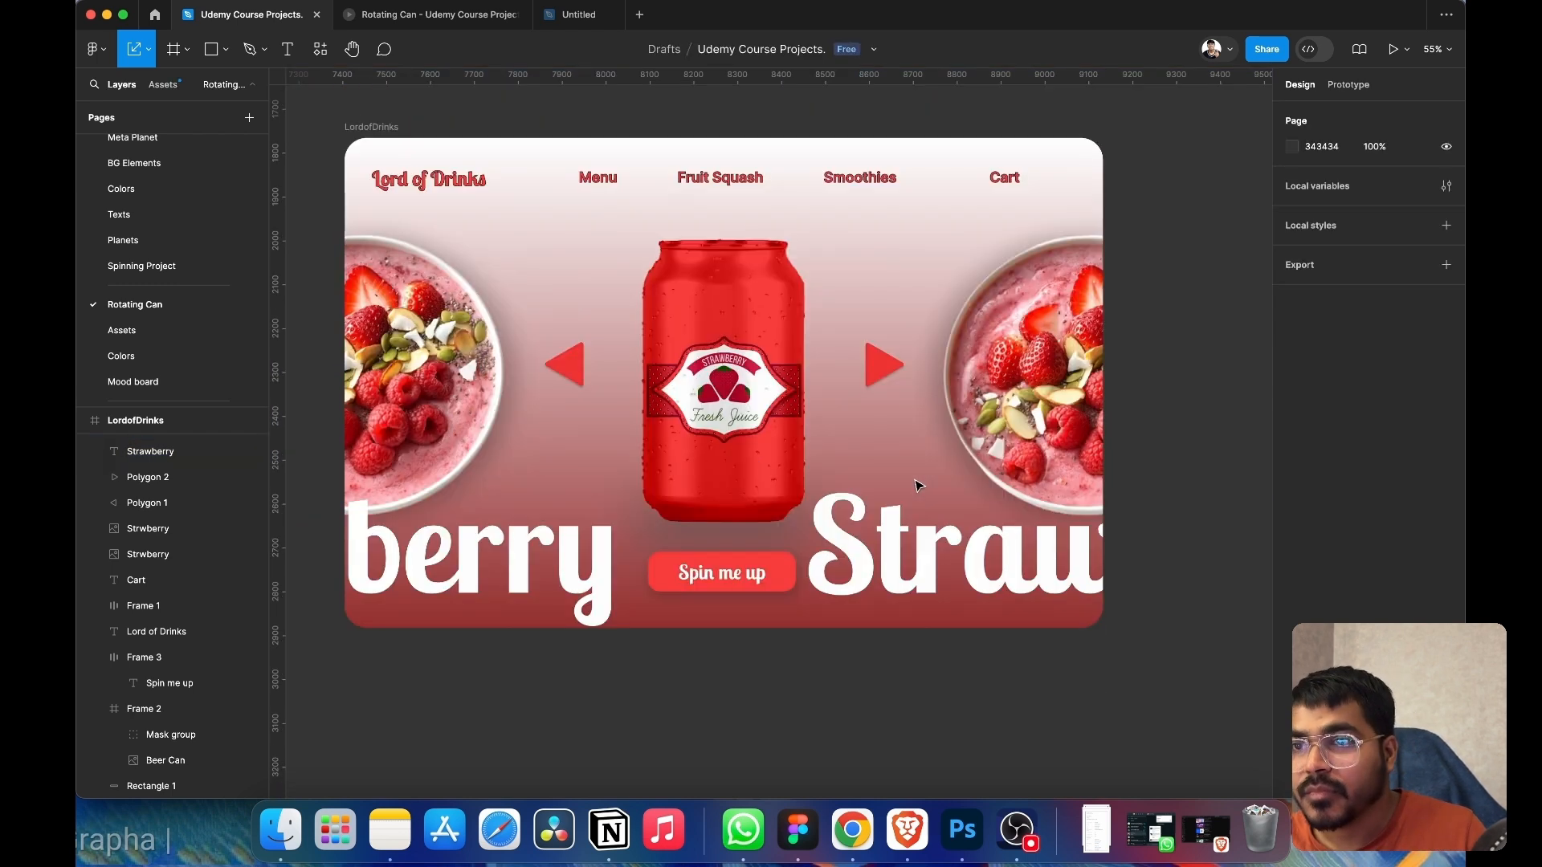
- Recolour both Strawberry texts pale pink F4D7DF, starting from the crimson BB0734 sampled from the can's label
click(901, 526)
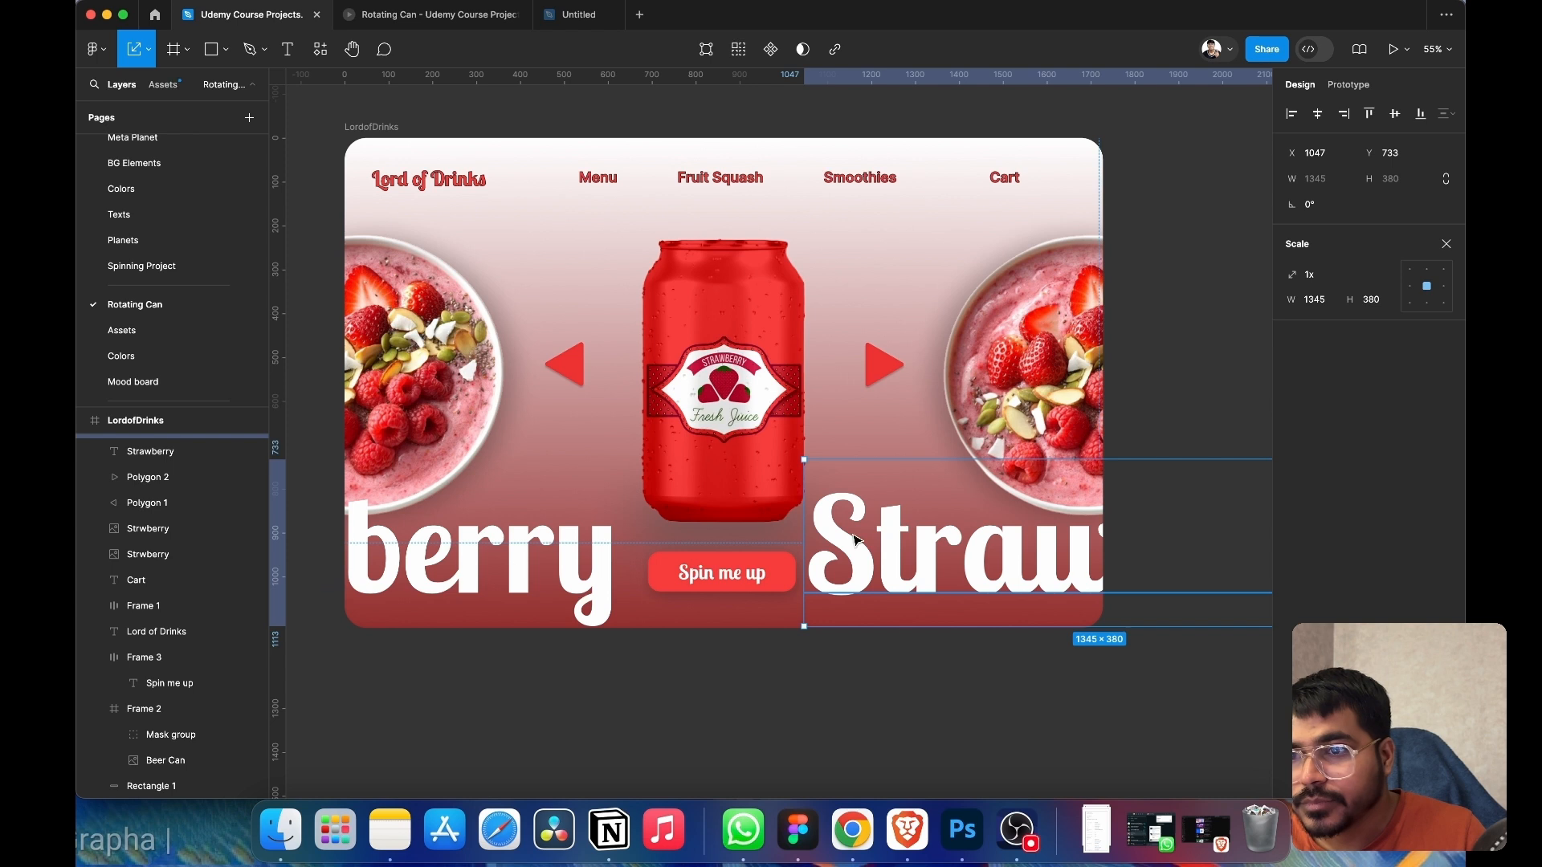
shift+click(528, 562)
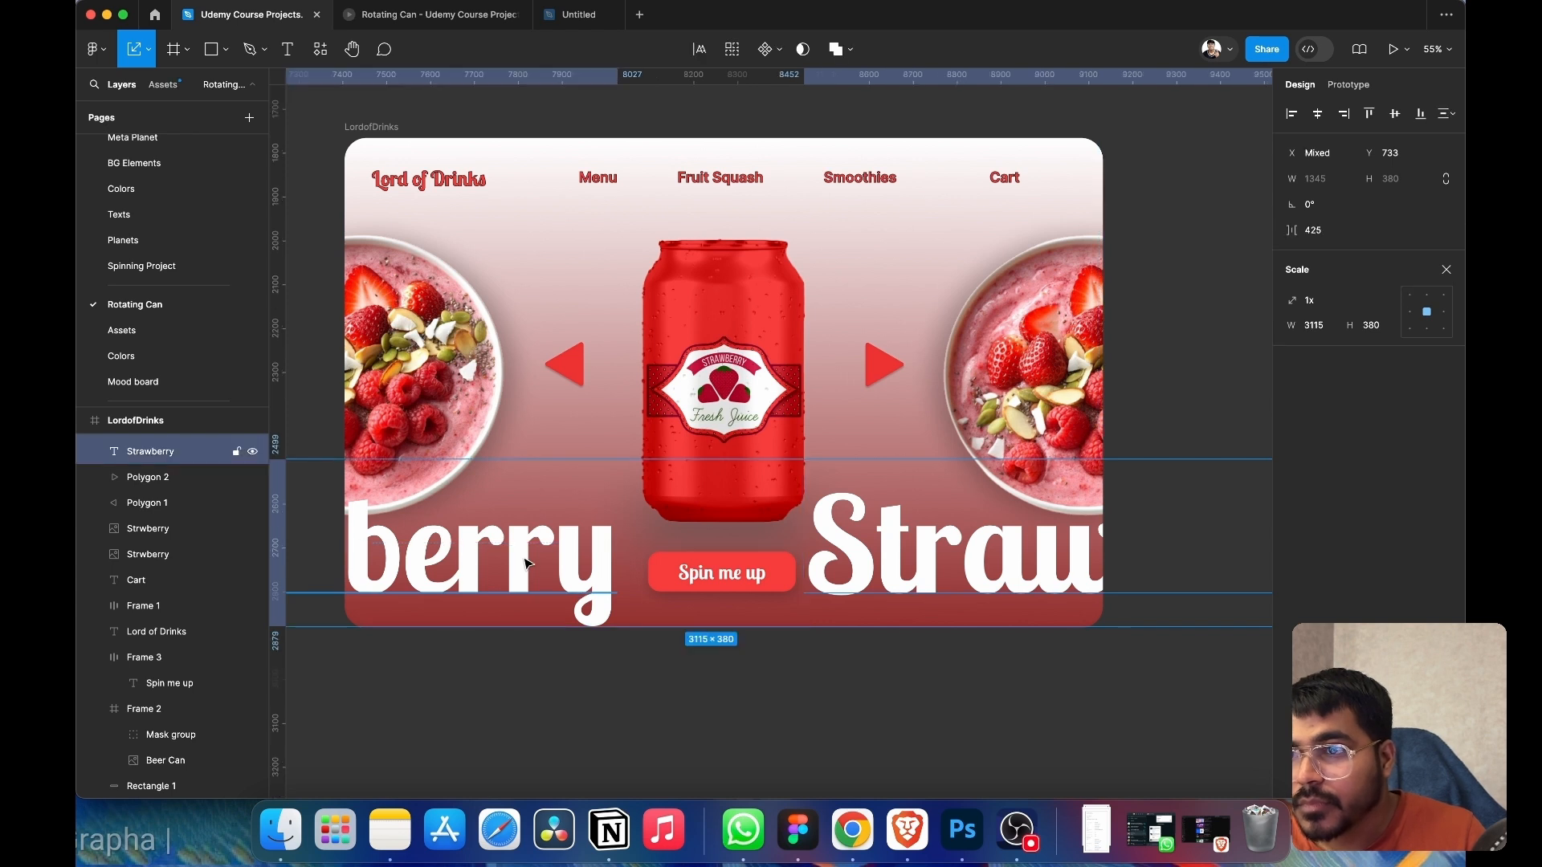
click(1445, 269)
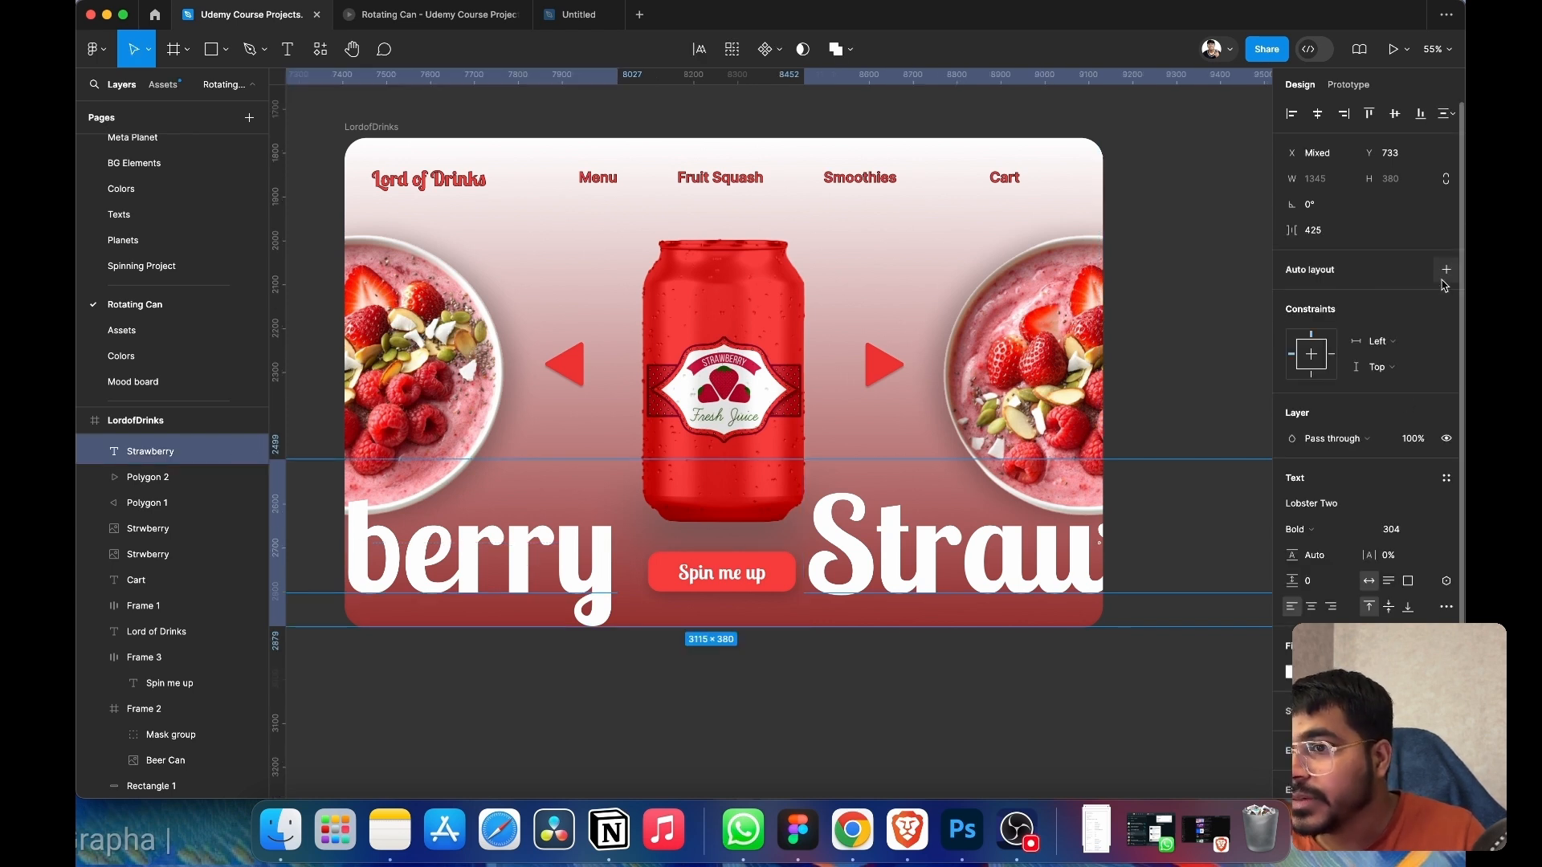
click(1289, 674)
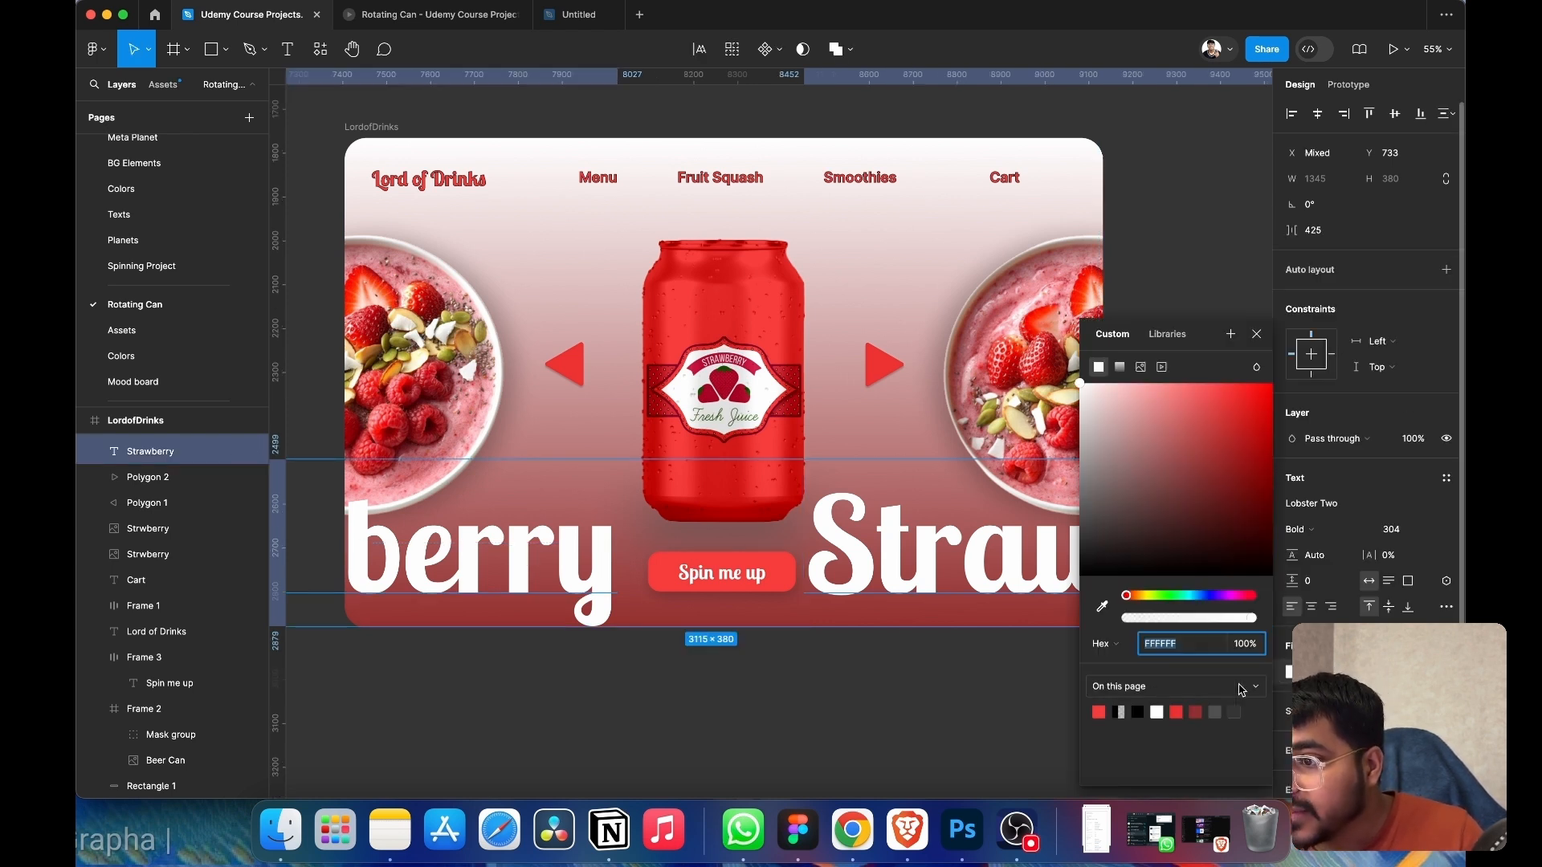
click(1101, 608)
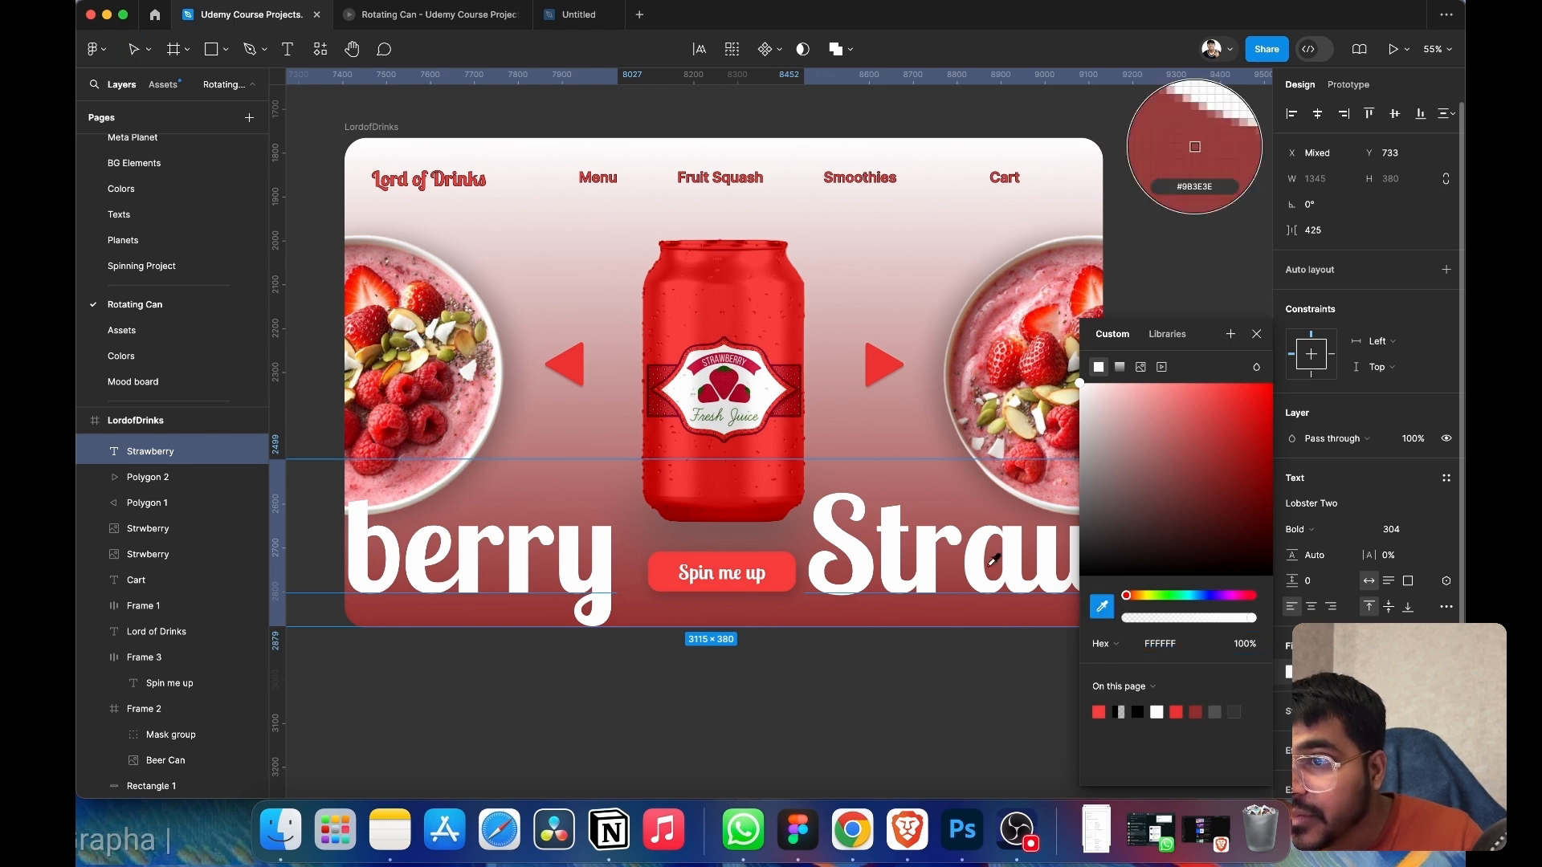
click(730, 372)
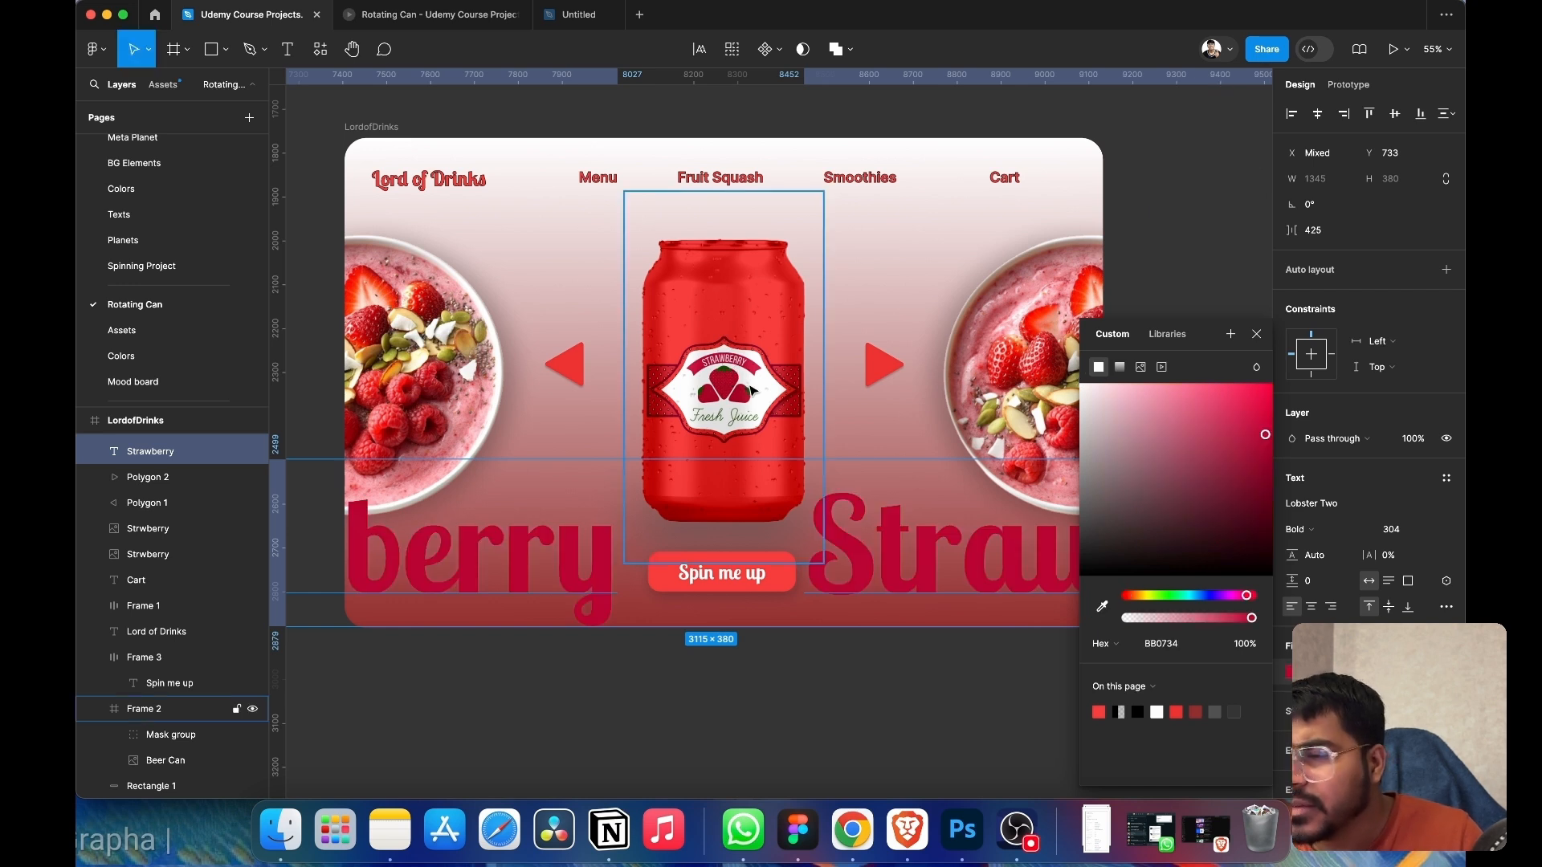
drag(1267, 438, 1106, 401)
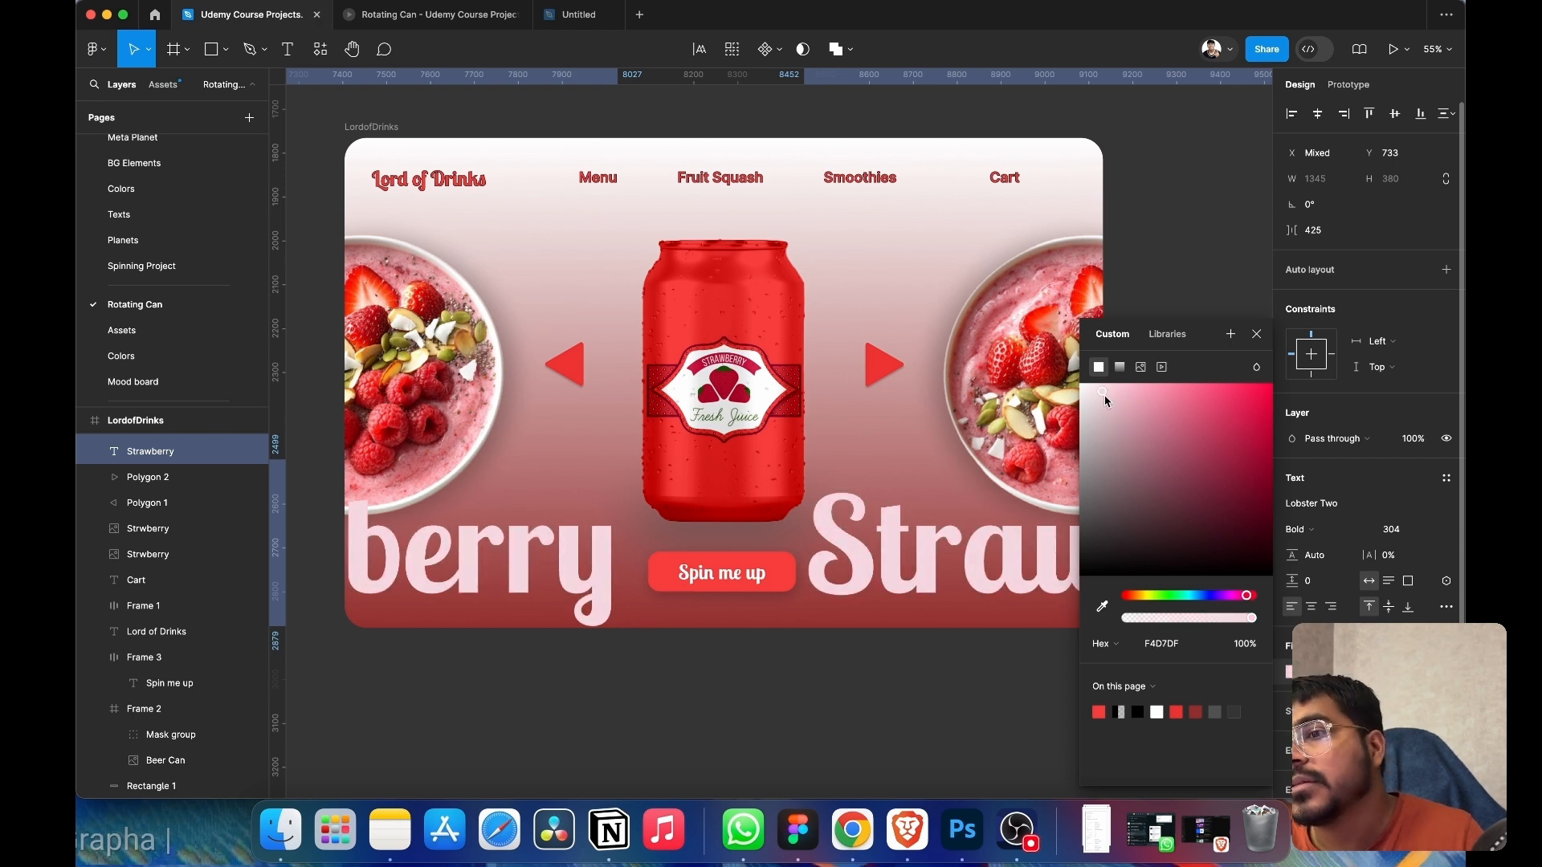
click(1259, 338)
click(1212, 385)
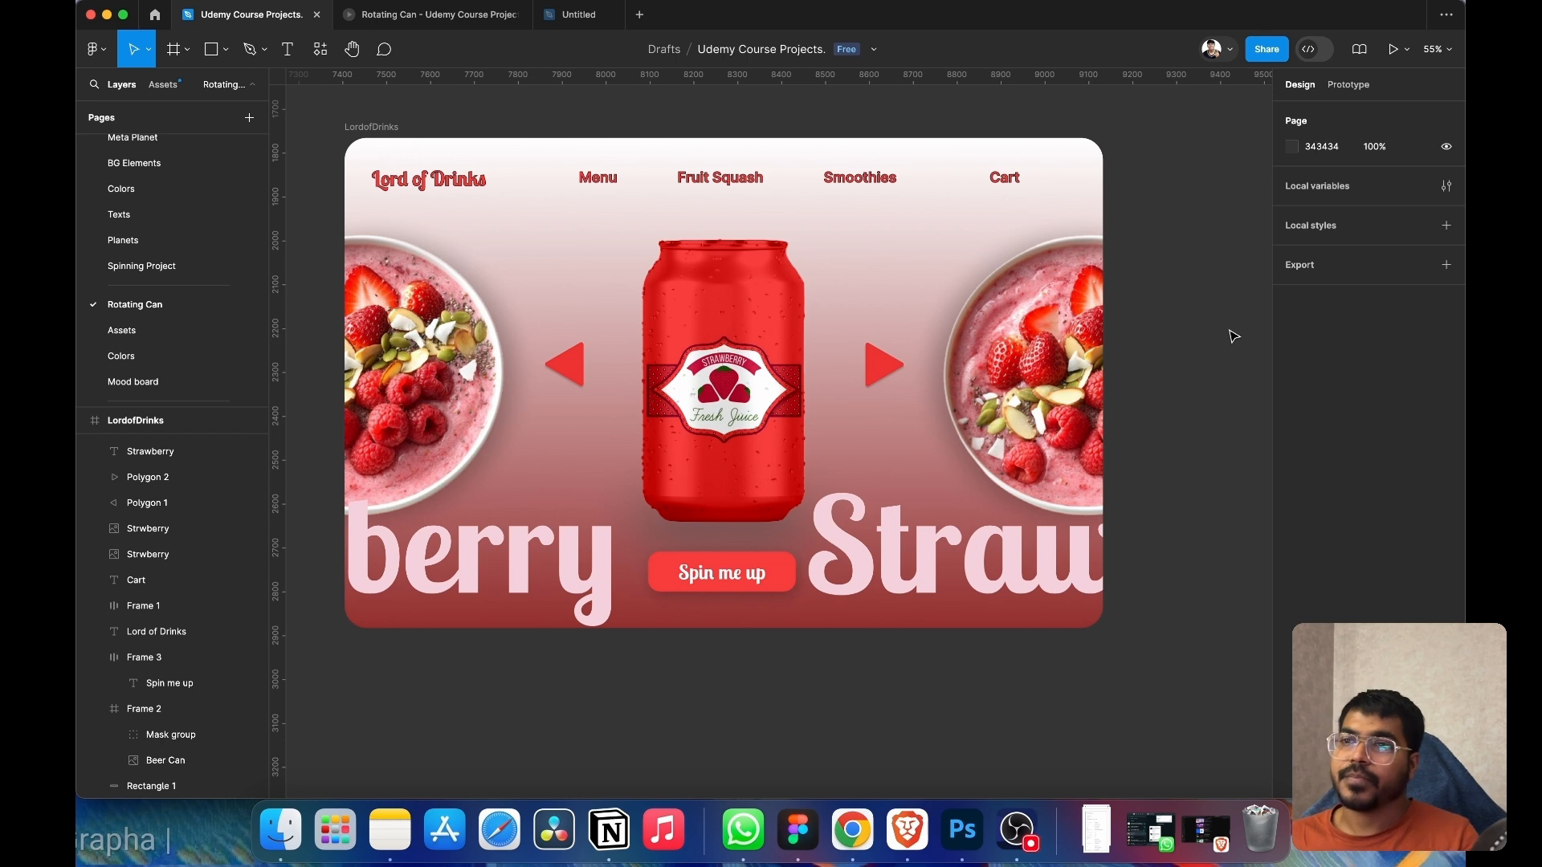
- Remove the black stroke from the Lord of Drinks logo text and the Cart text
click(456, 184)
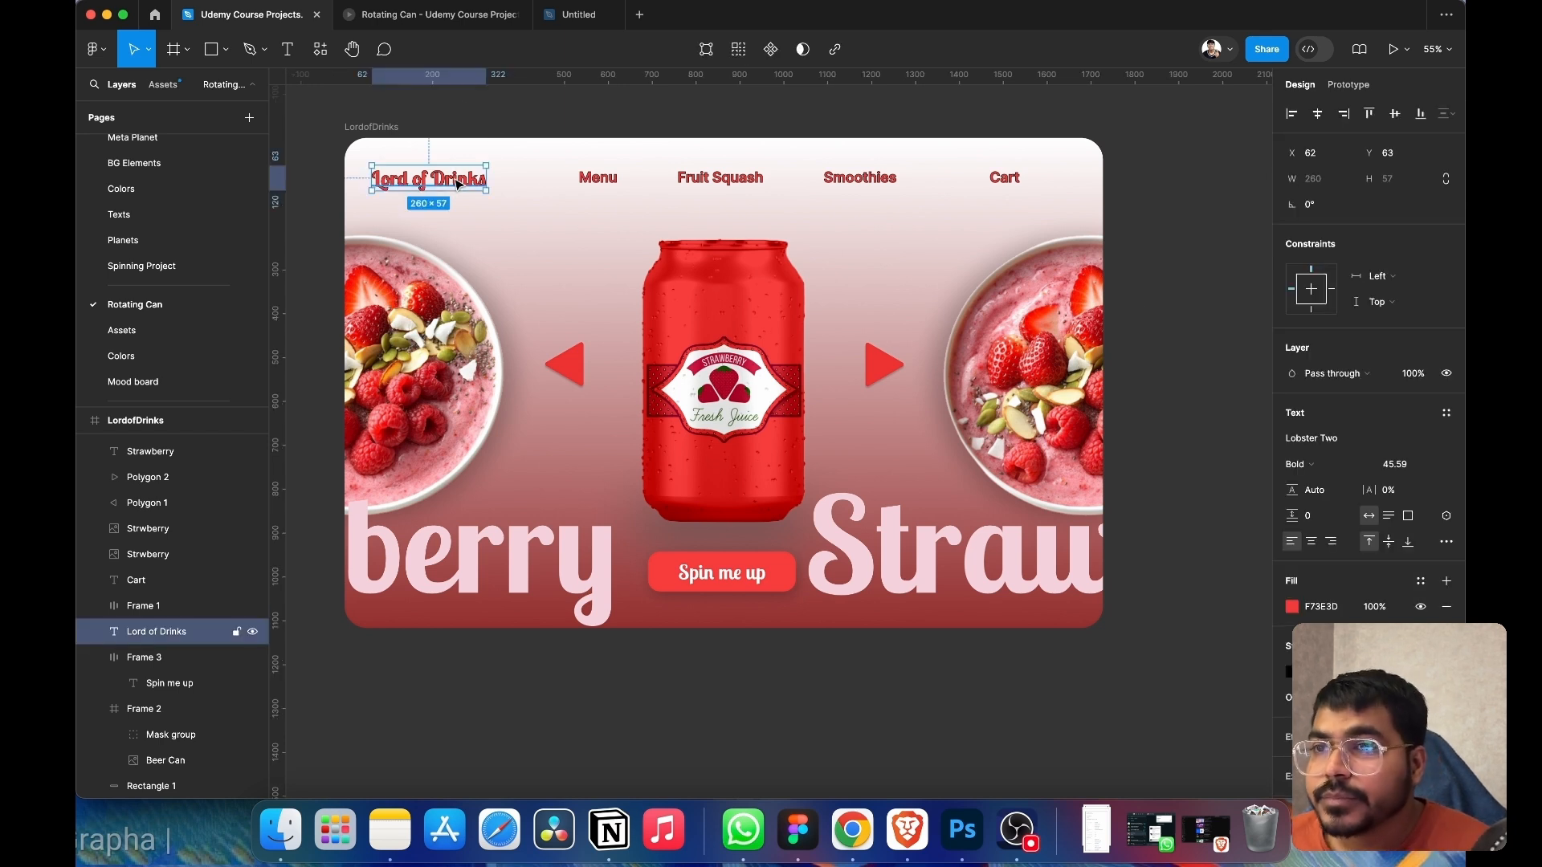
shift+click(614, 185)
shift+click(1004, 178)
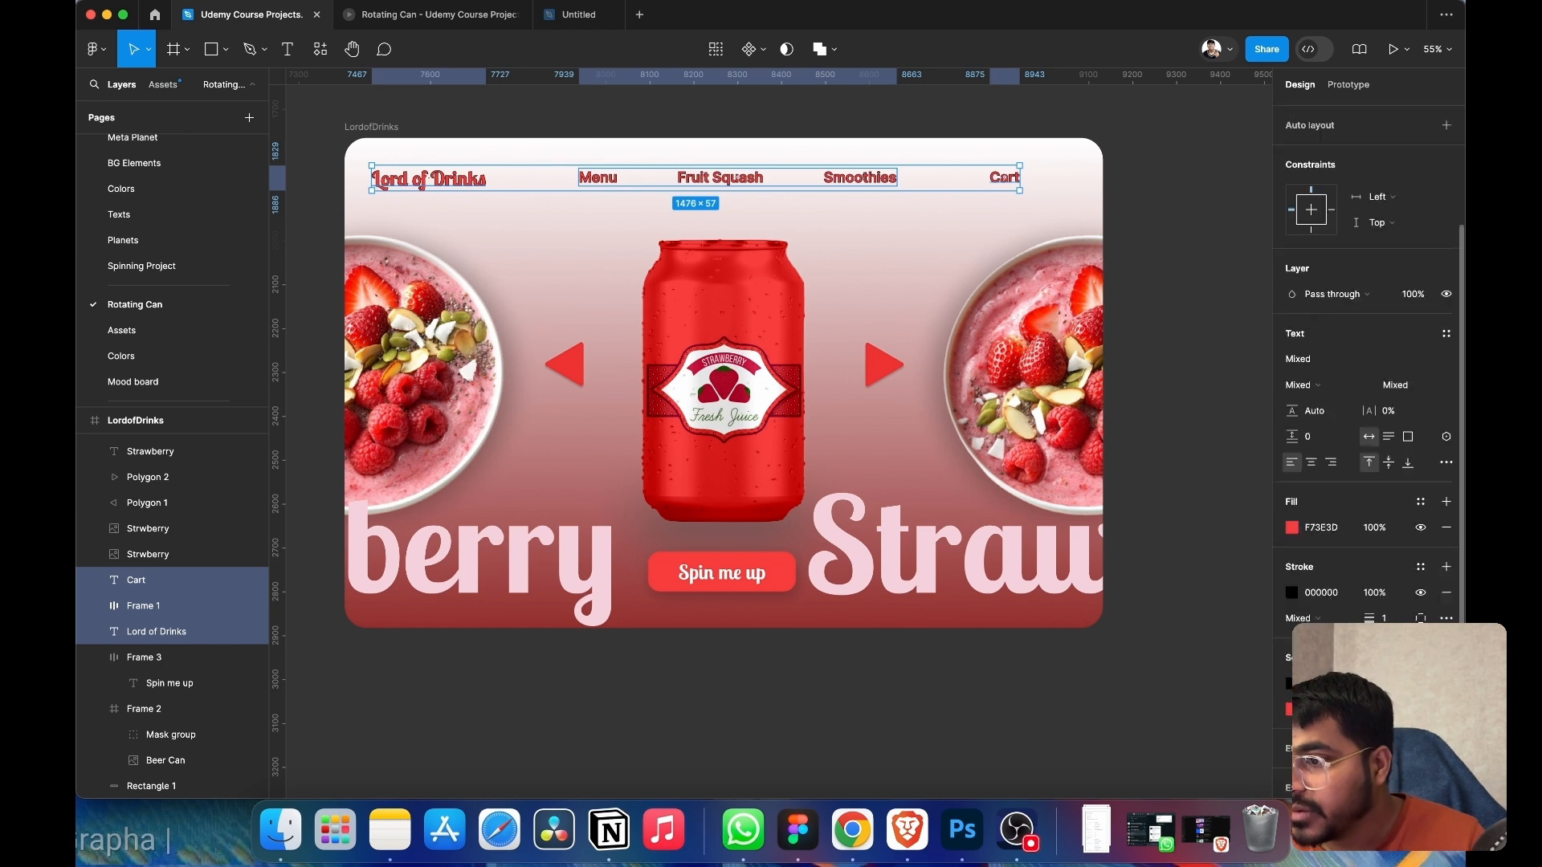
scroll(1377, 604, down, 2)
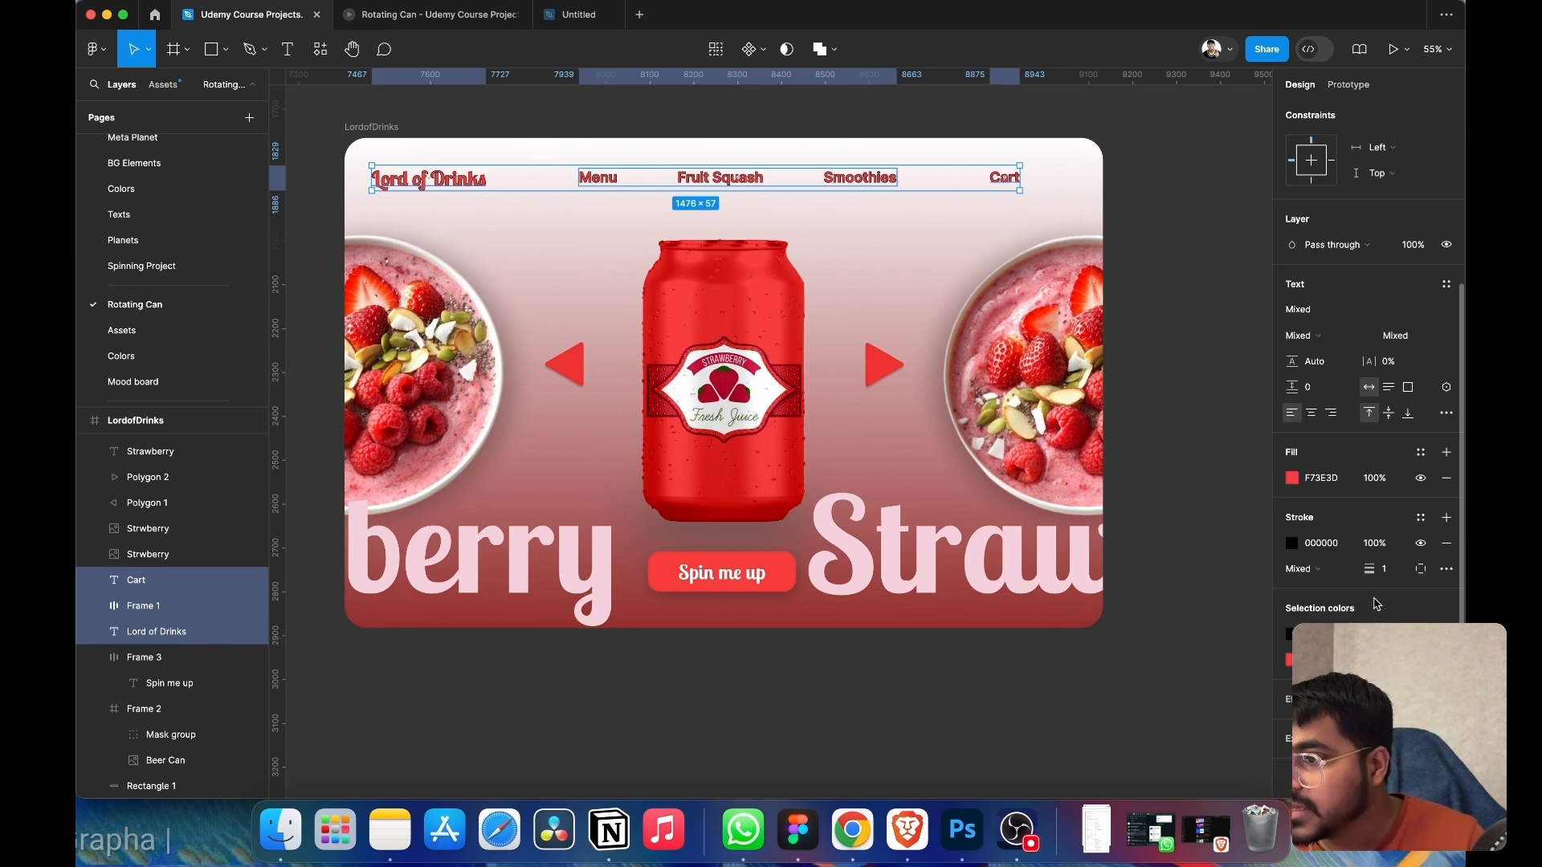
click(1447, 543)
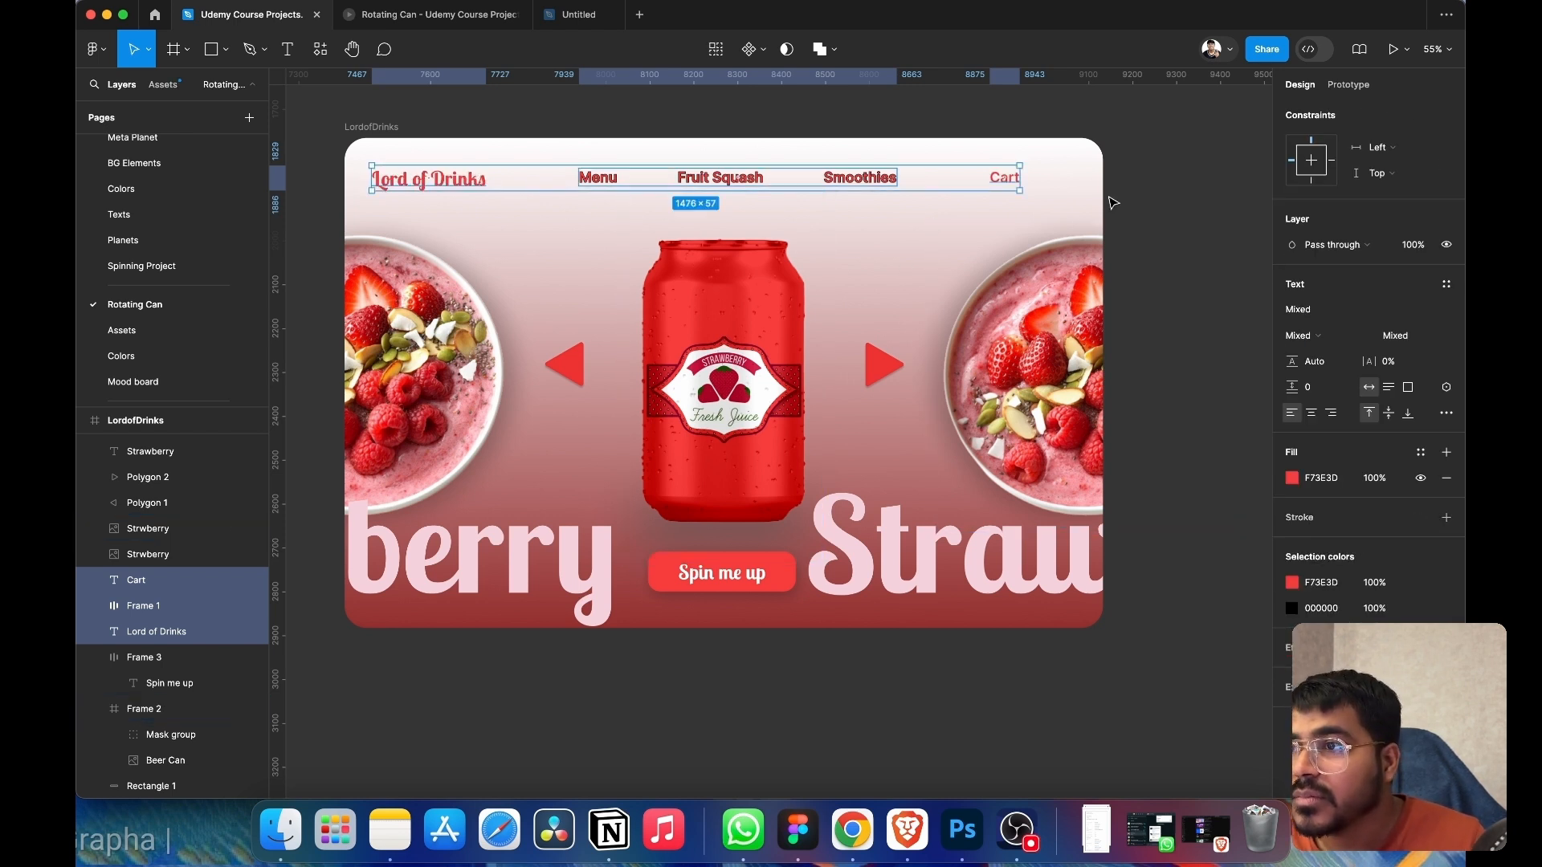
- Remove the stroke from the Menu, Fruit Squash and Smoothies texts inside Frame 1
click(161, 606)
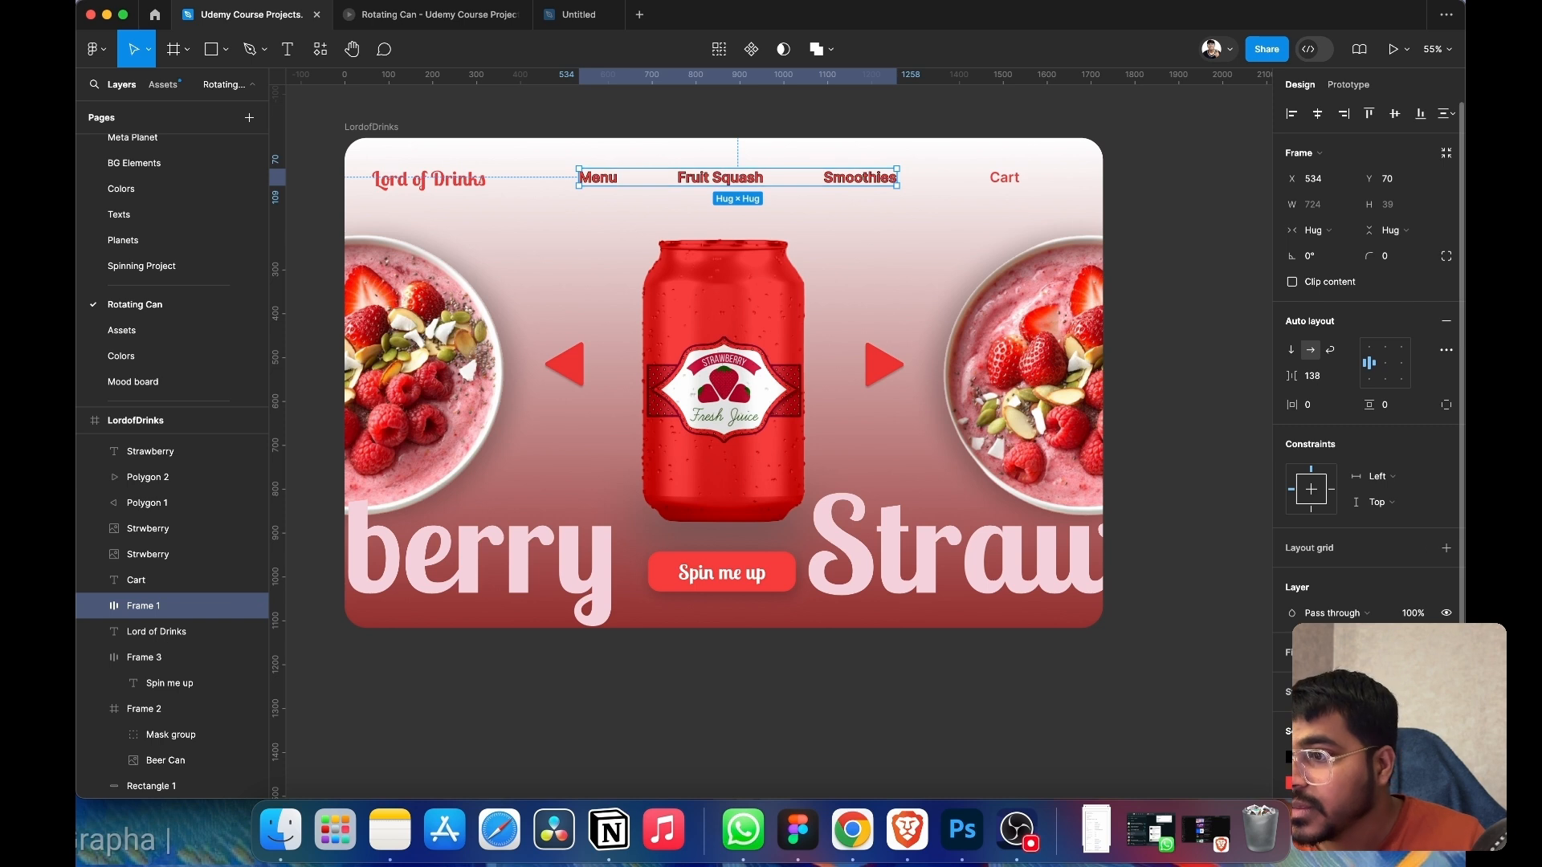
scroll(1365, 402, down, 3)
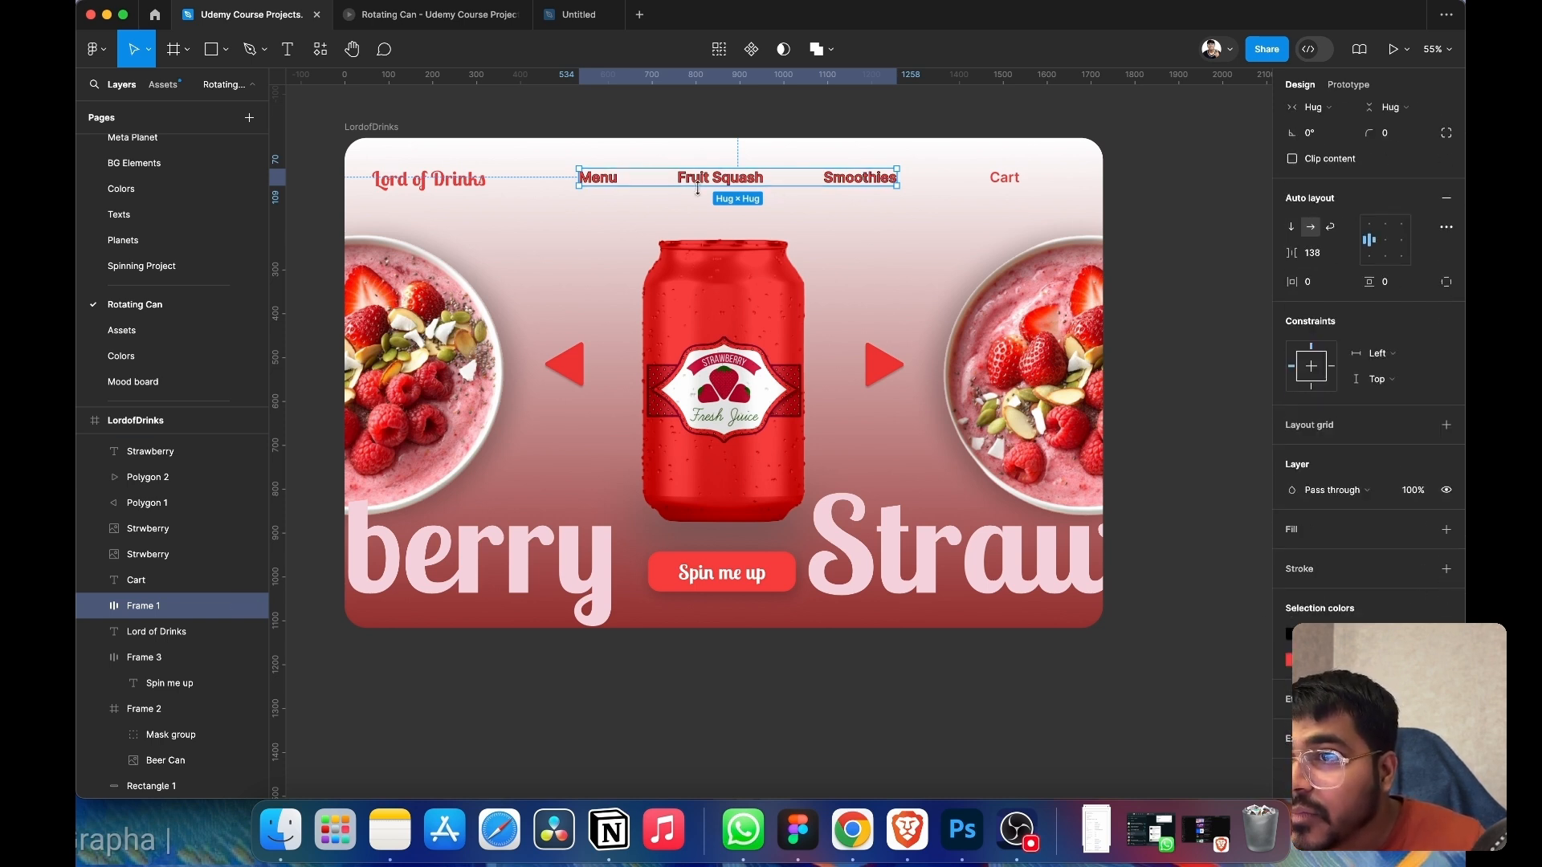
click(608, 183)
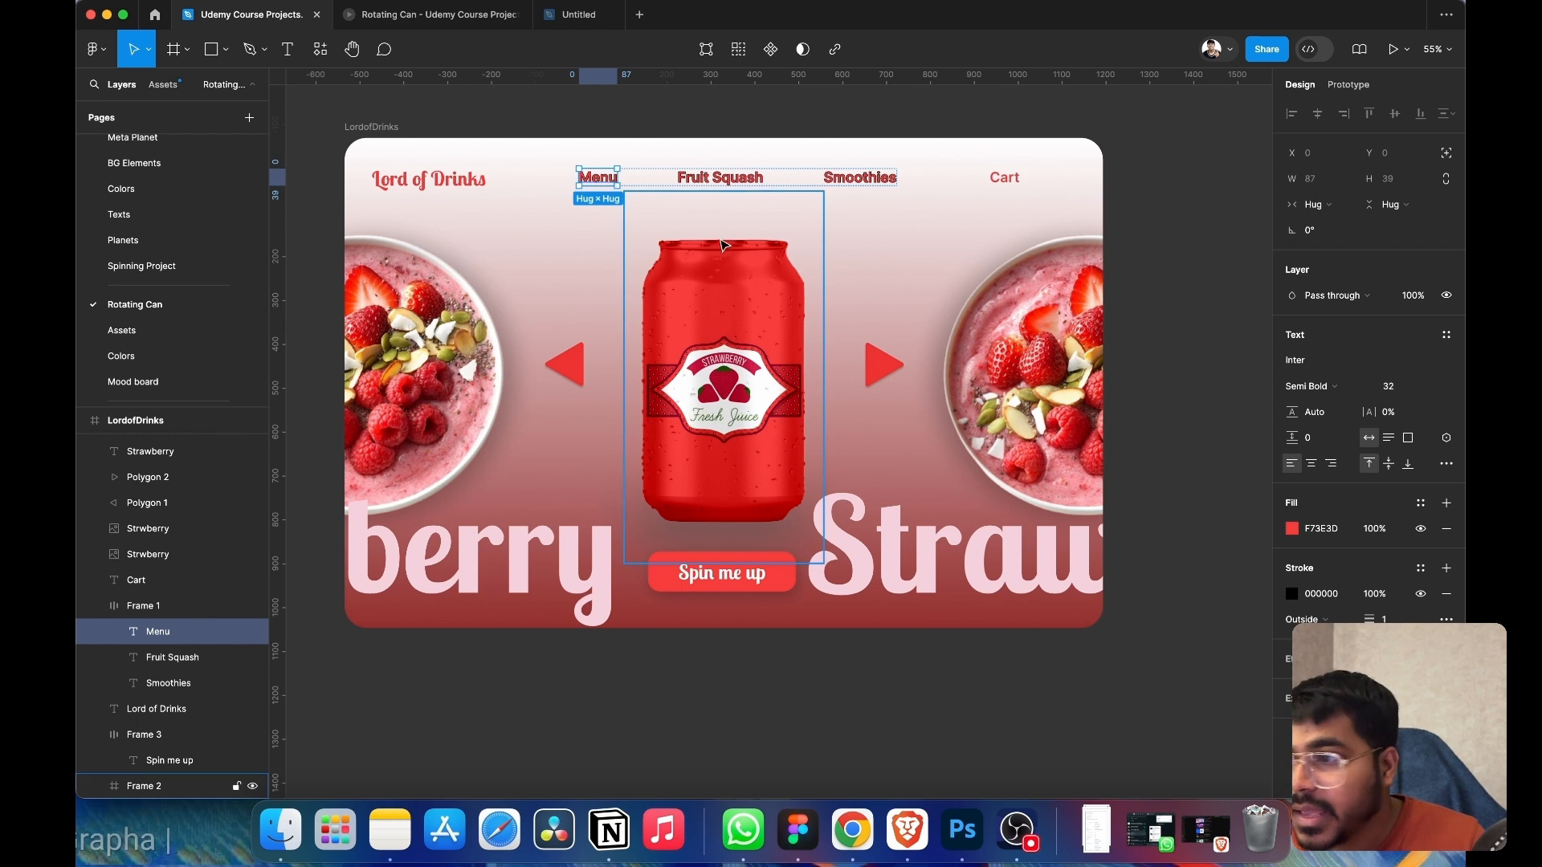
shift+click(185, 694)
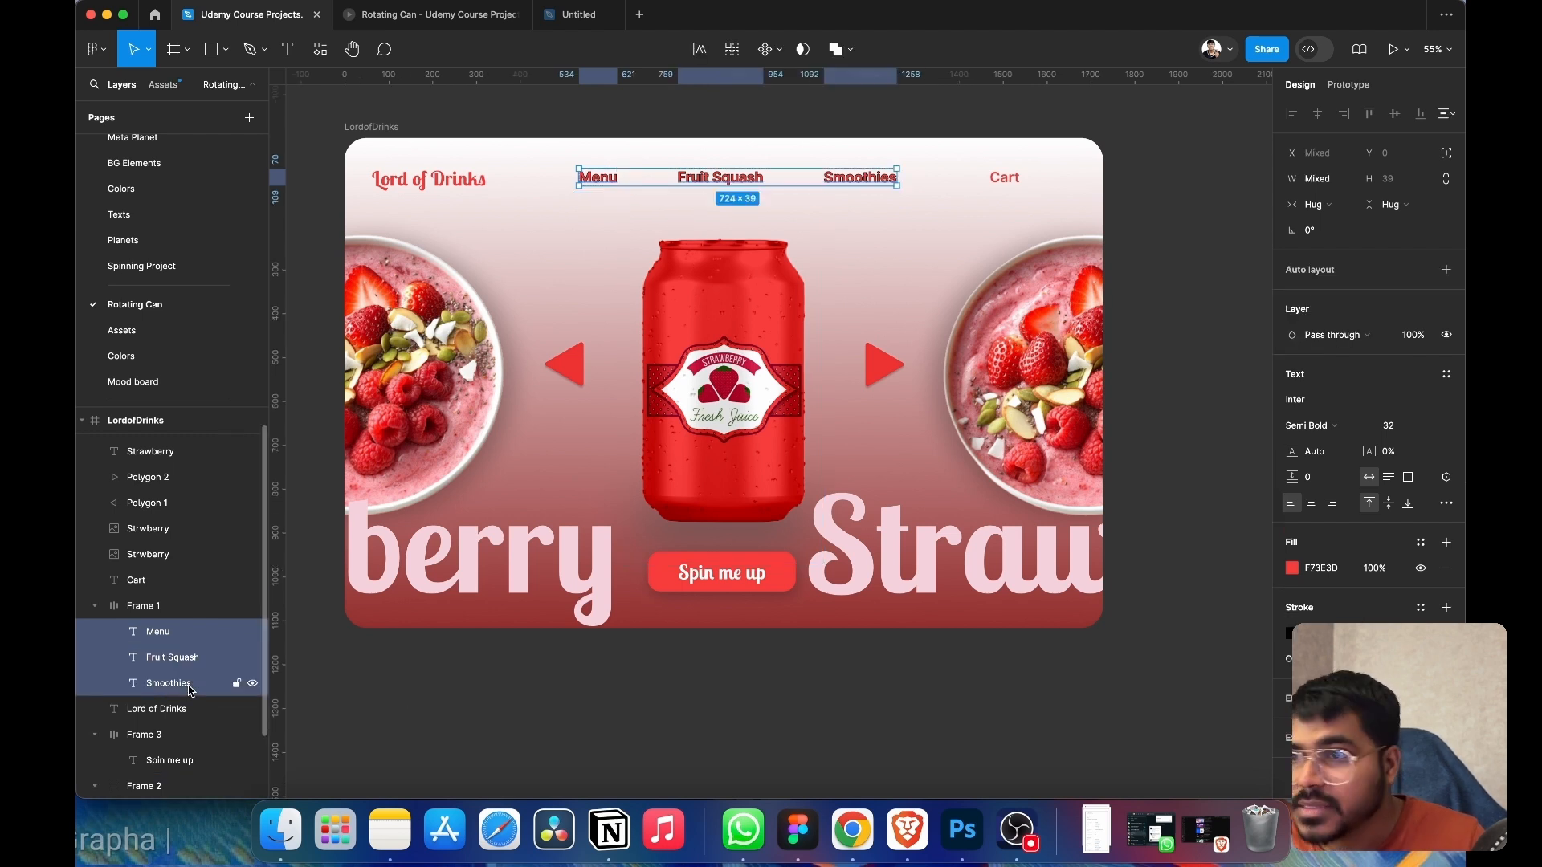
click(1445, 633)
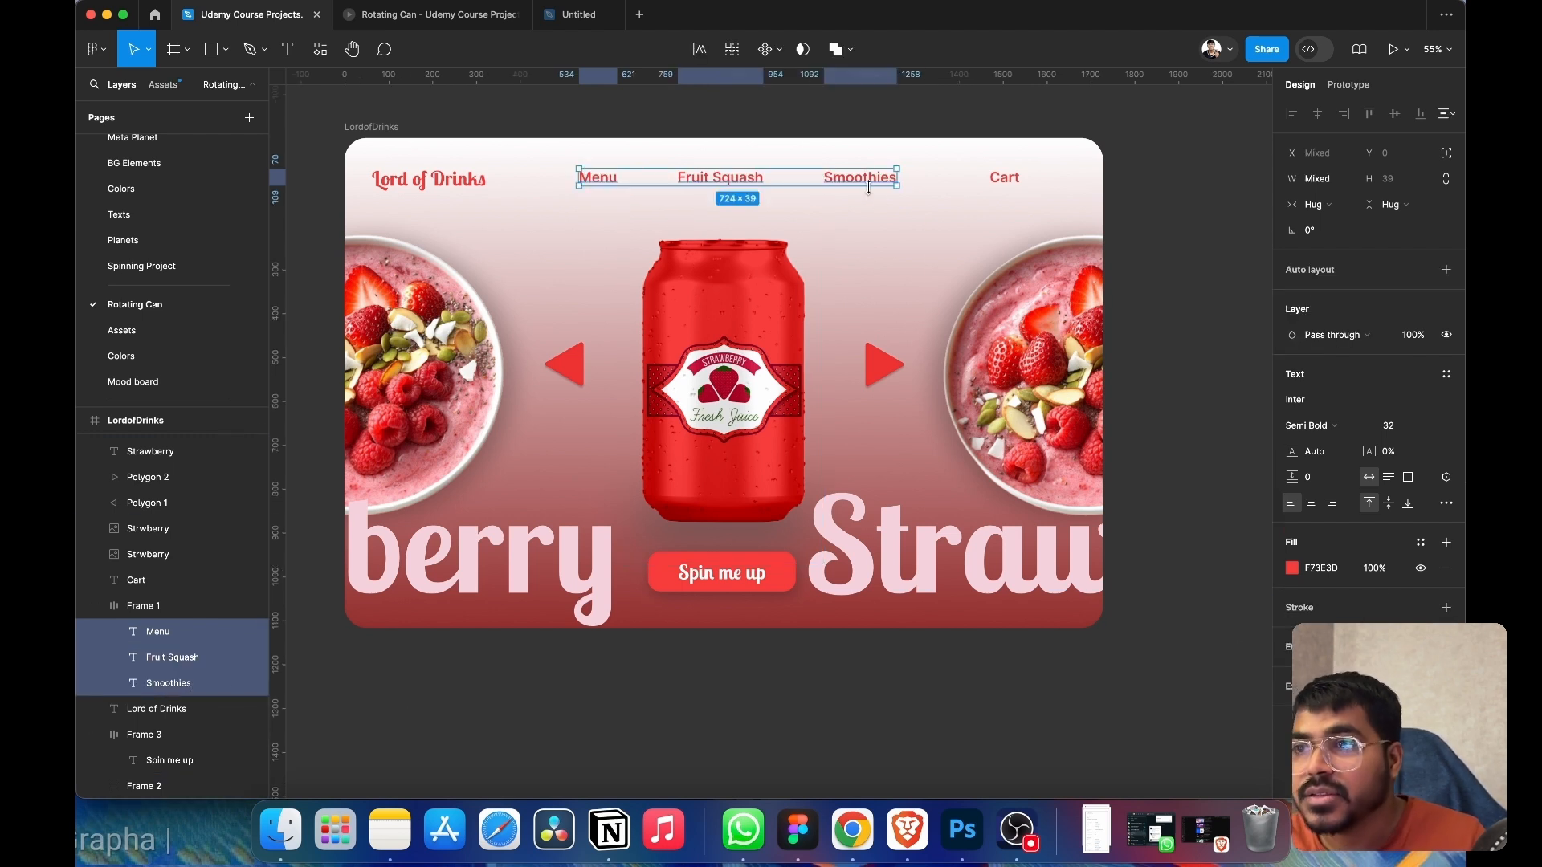
key(Escape)
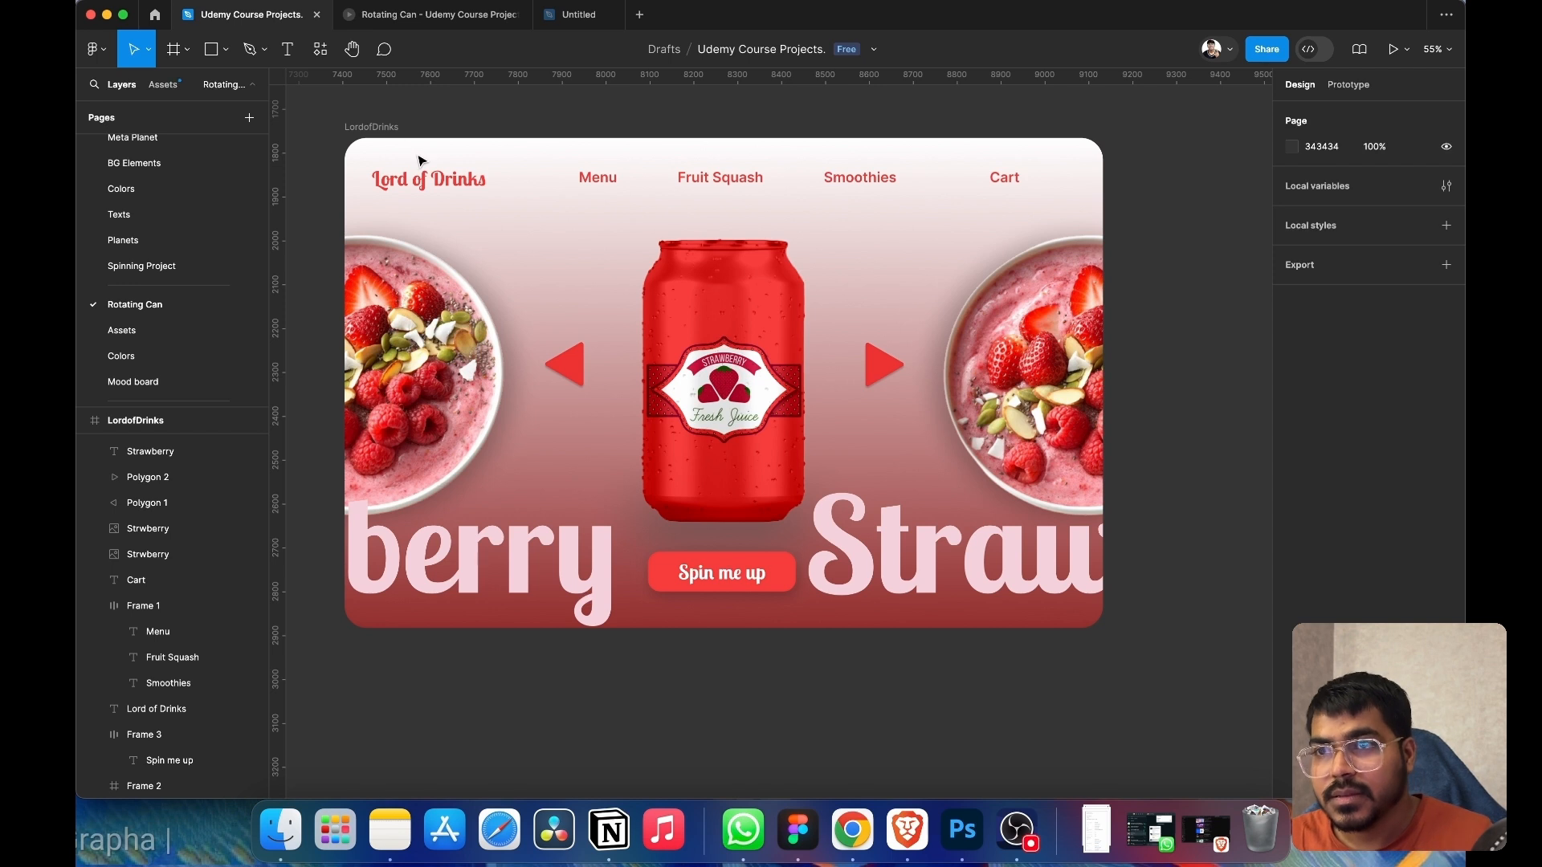
- Try a shorter diagonal direction and the Radial type for the LordofDrinks frame's gradient fill, and undo these changes
click(367, 139)
click(1292, 490)
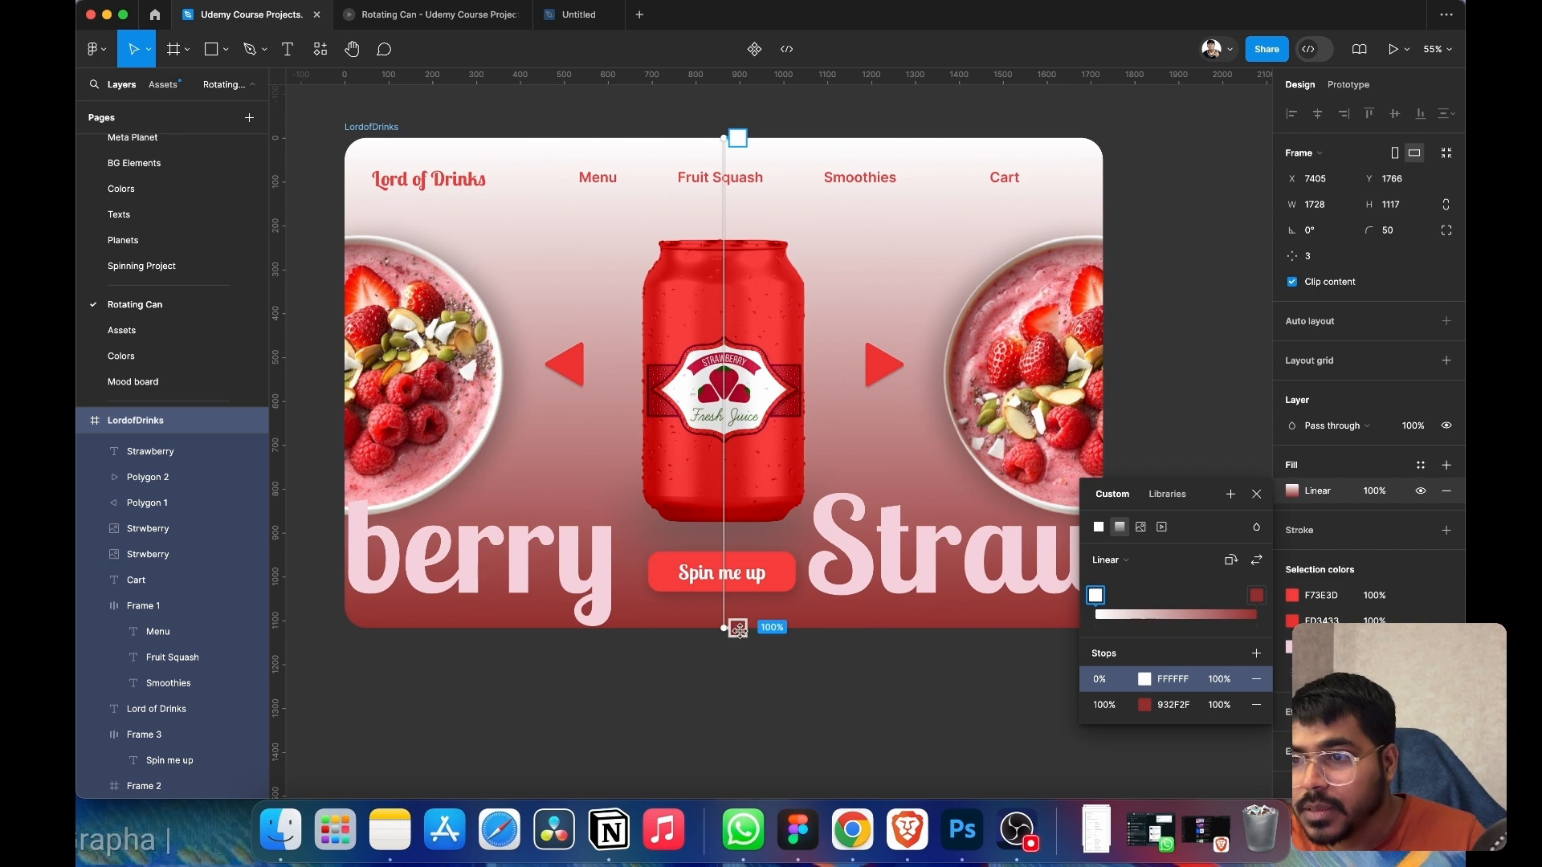
drag(737, 628, 936, 453)
drag(726, 137, 842, 232)
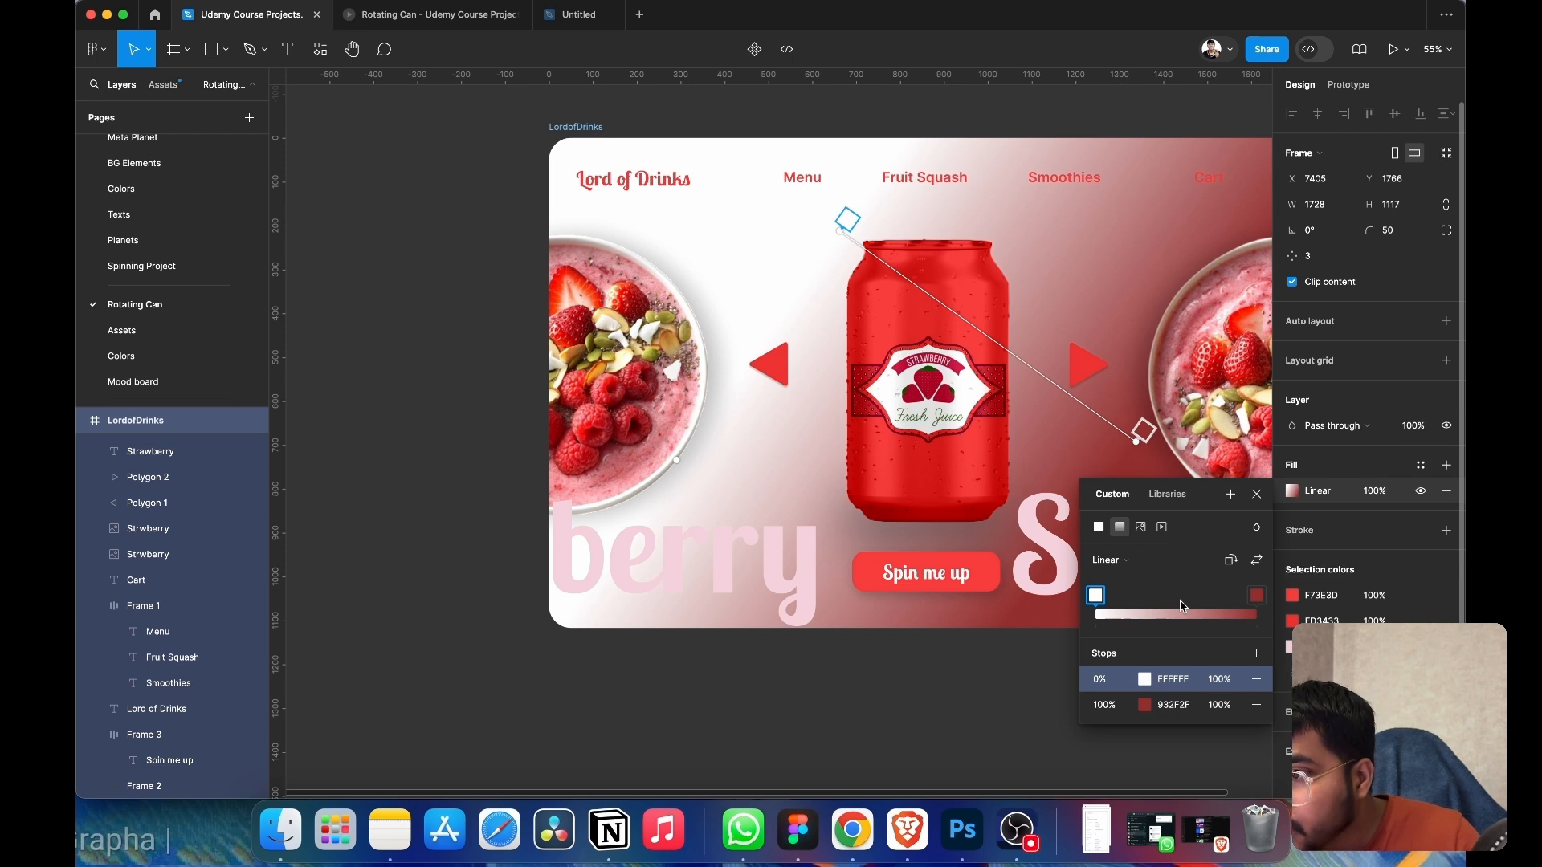
click(1153, 571)
click(1147, 580)
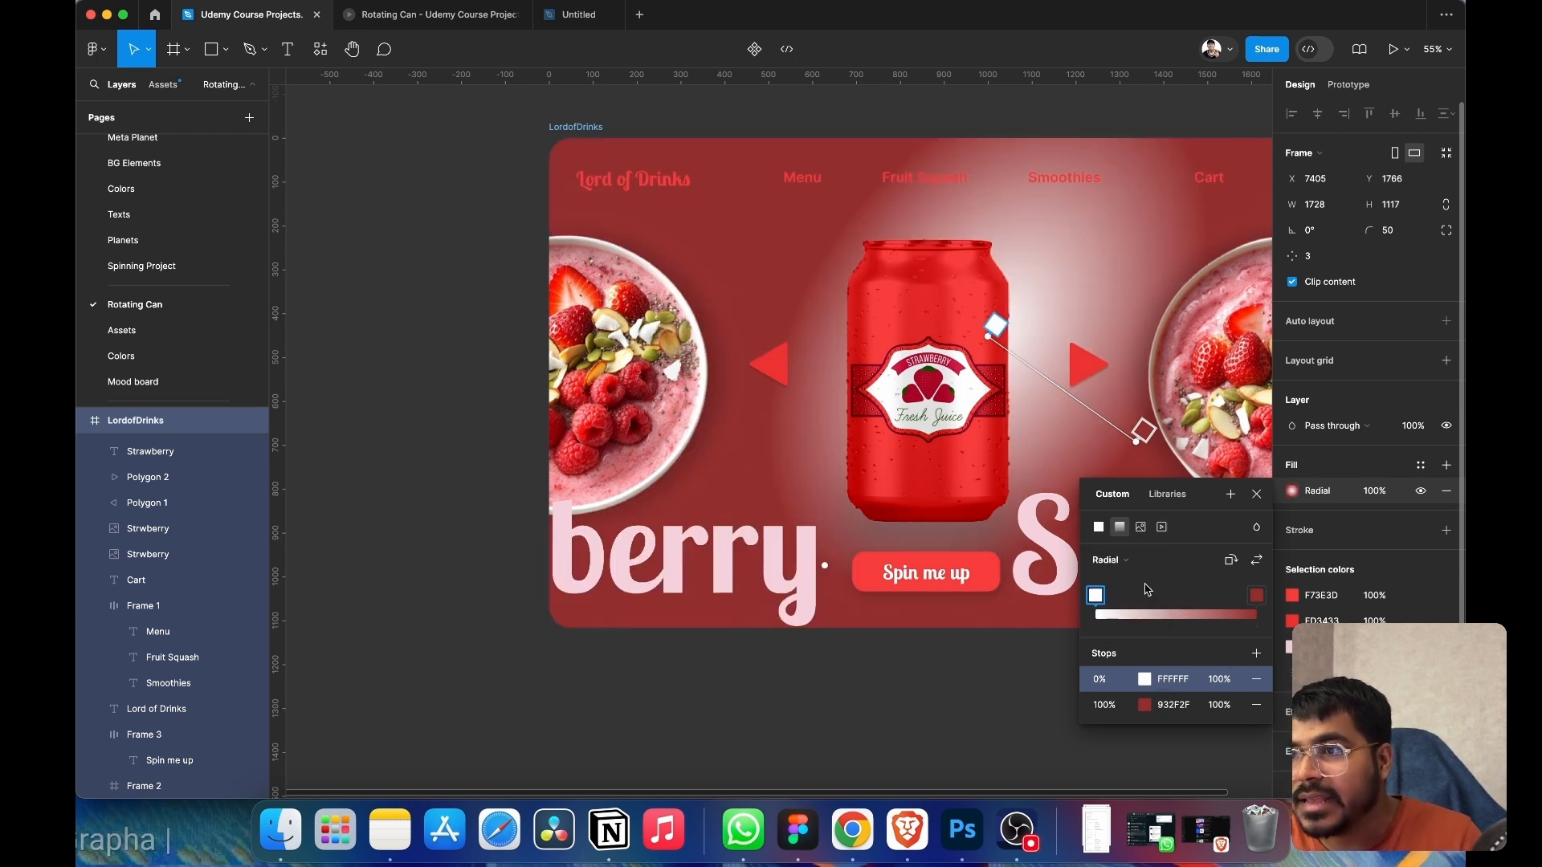
key(super+z)
key(super+z)
key(super+z)
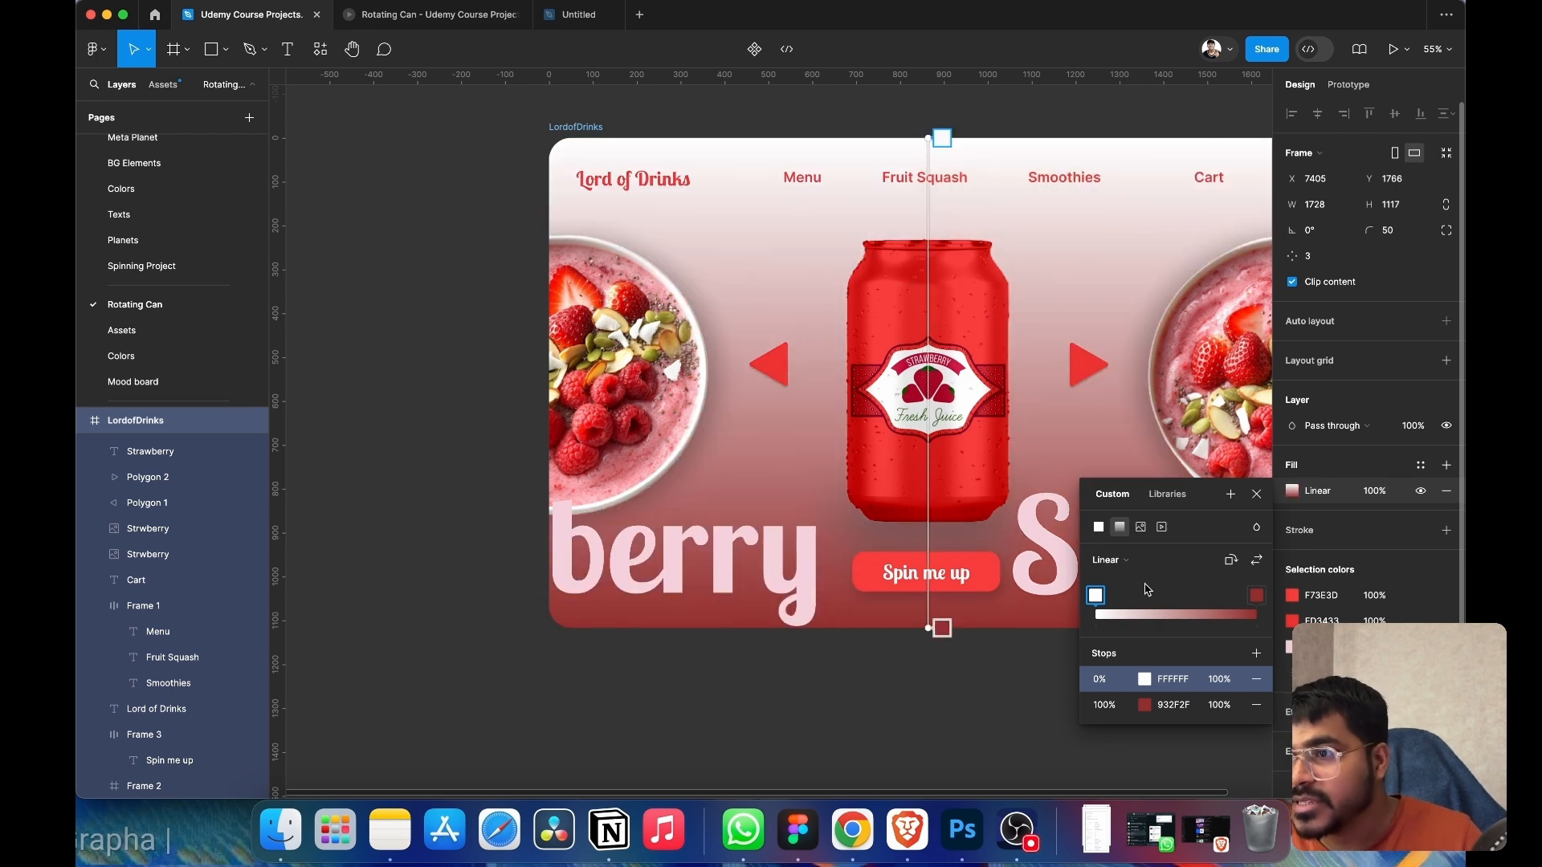
- Try the Radial and Angular gradient types on the LordofDrinks frame's fill, and return it to Linear
click(1125, 553)
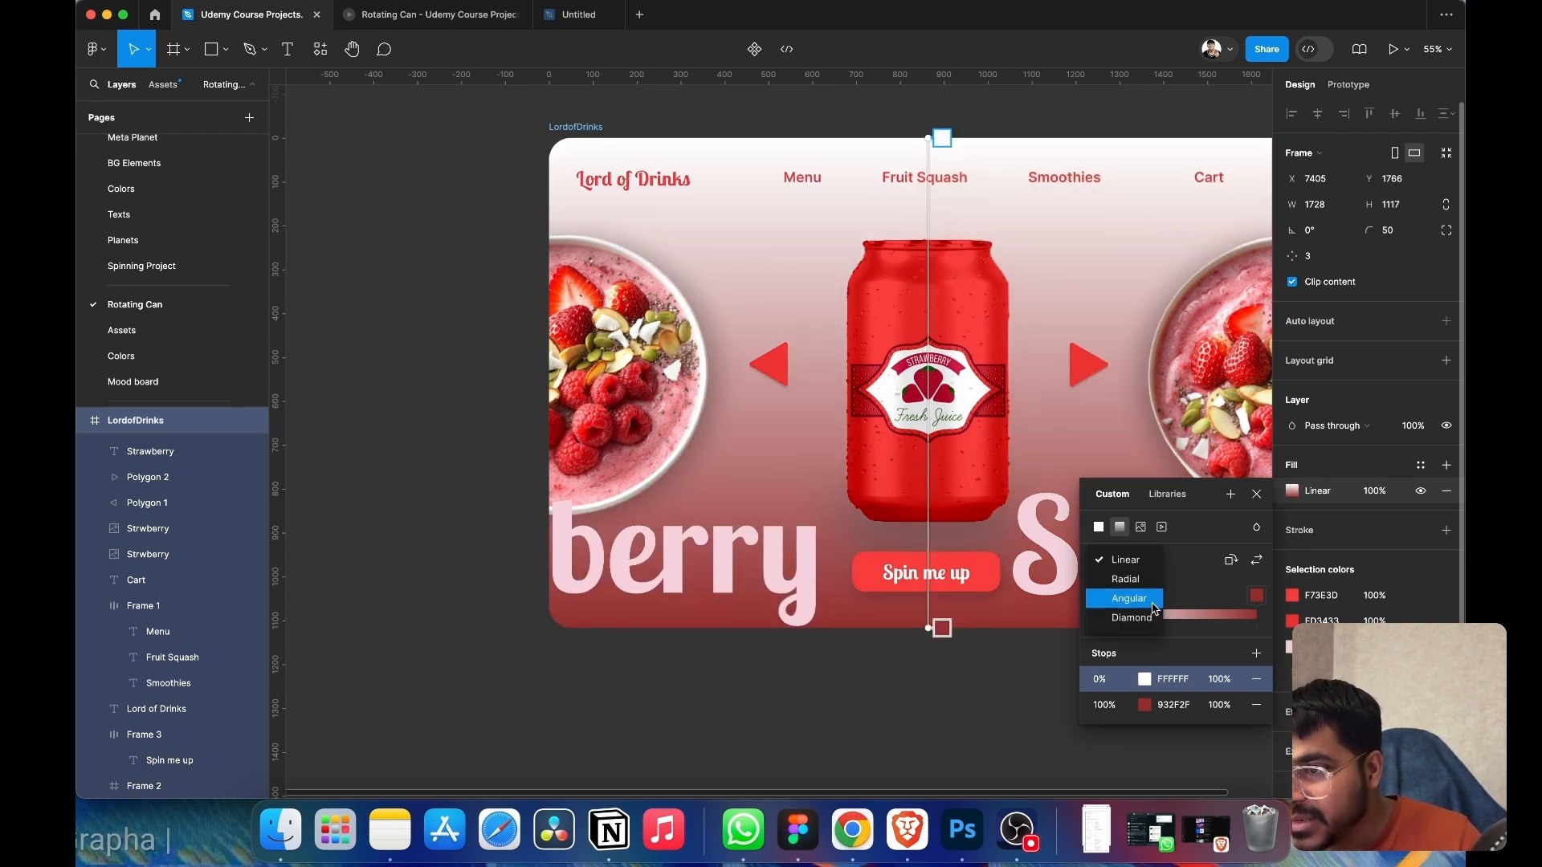
click(1149, 584)
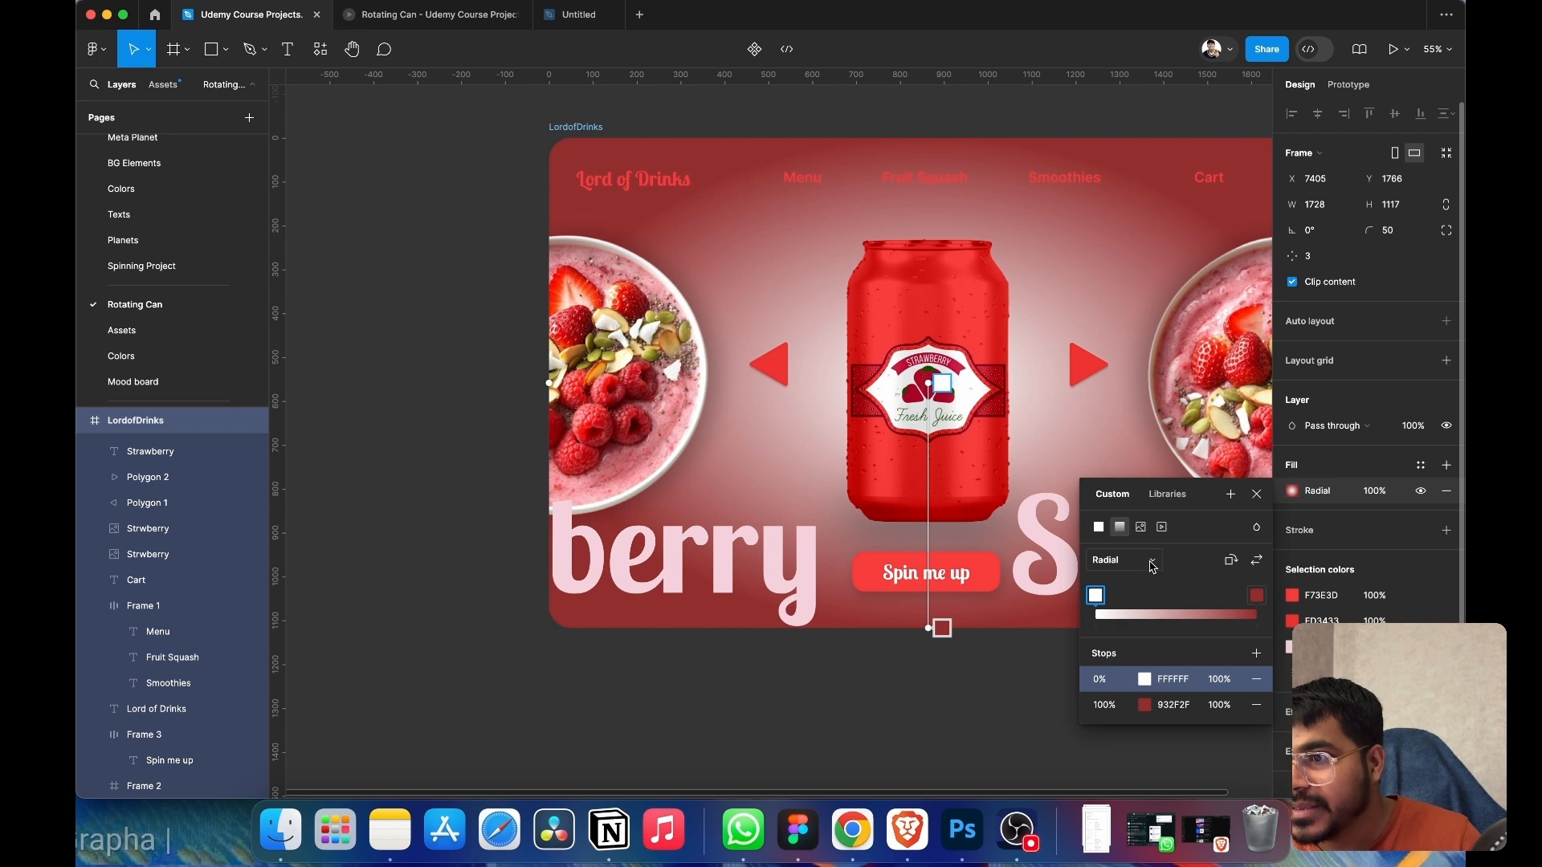
click(1153, 566)
click(1147, 591)
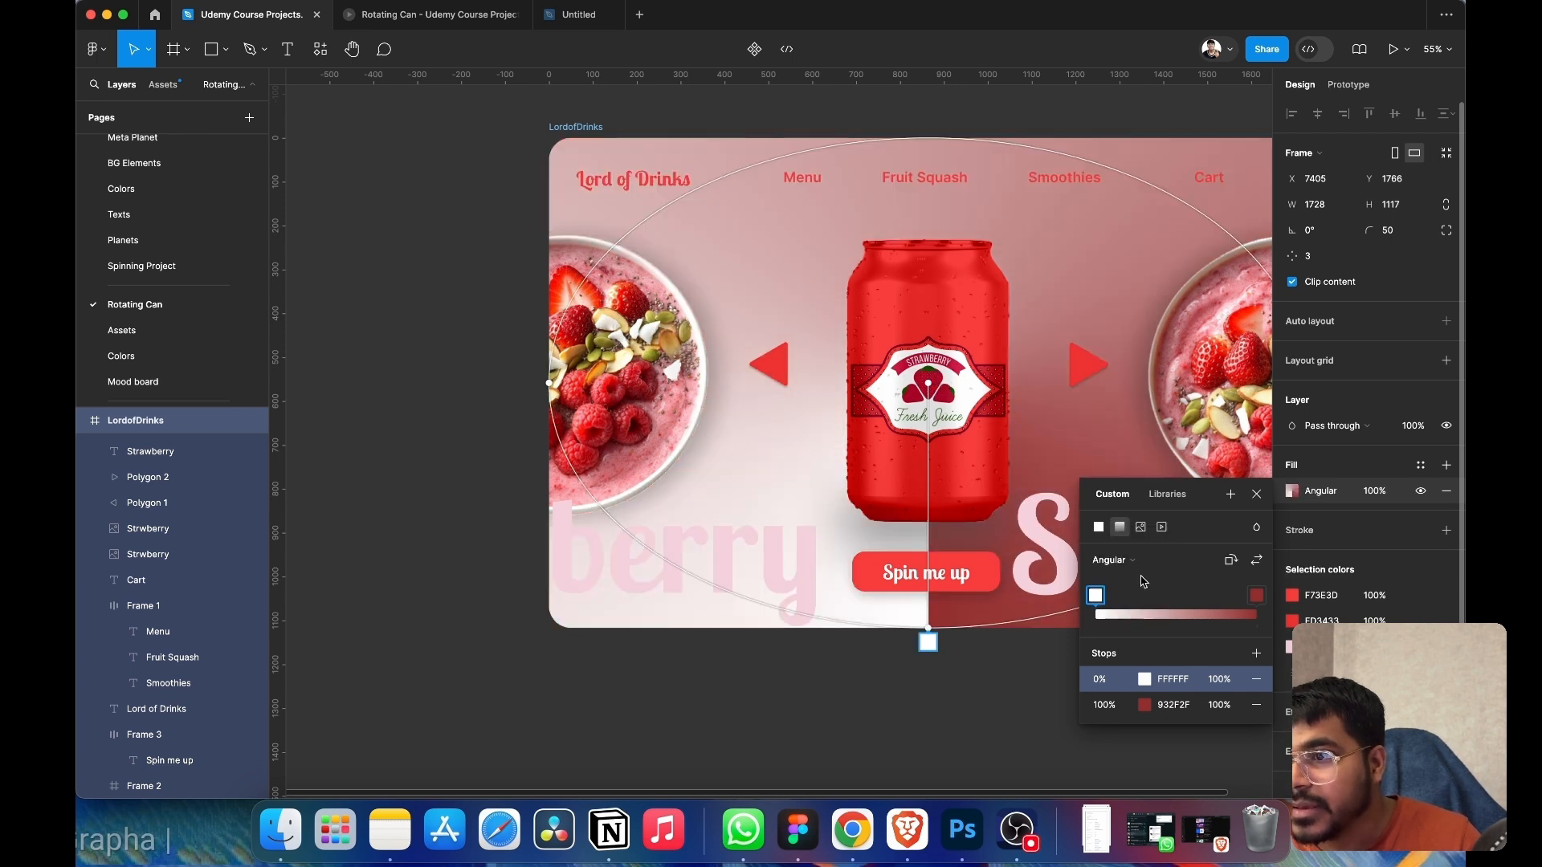
click(1139, 562)
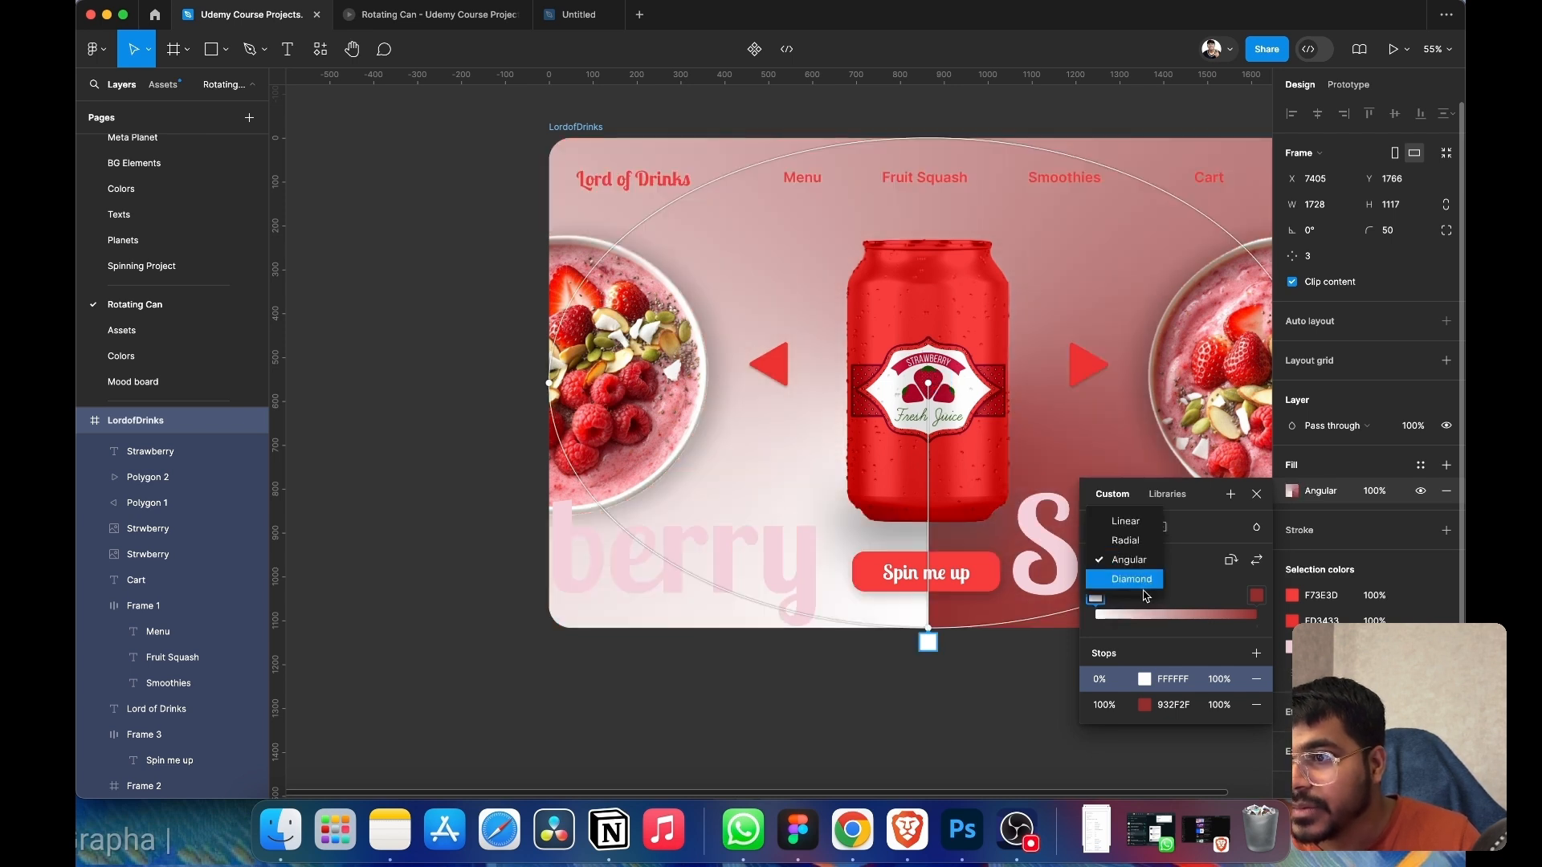
click(1132, 521)
key(Escape)
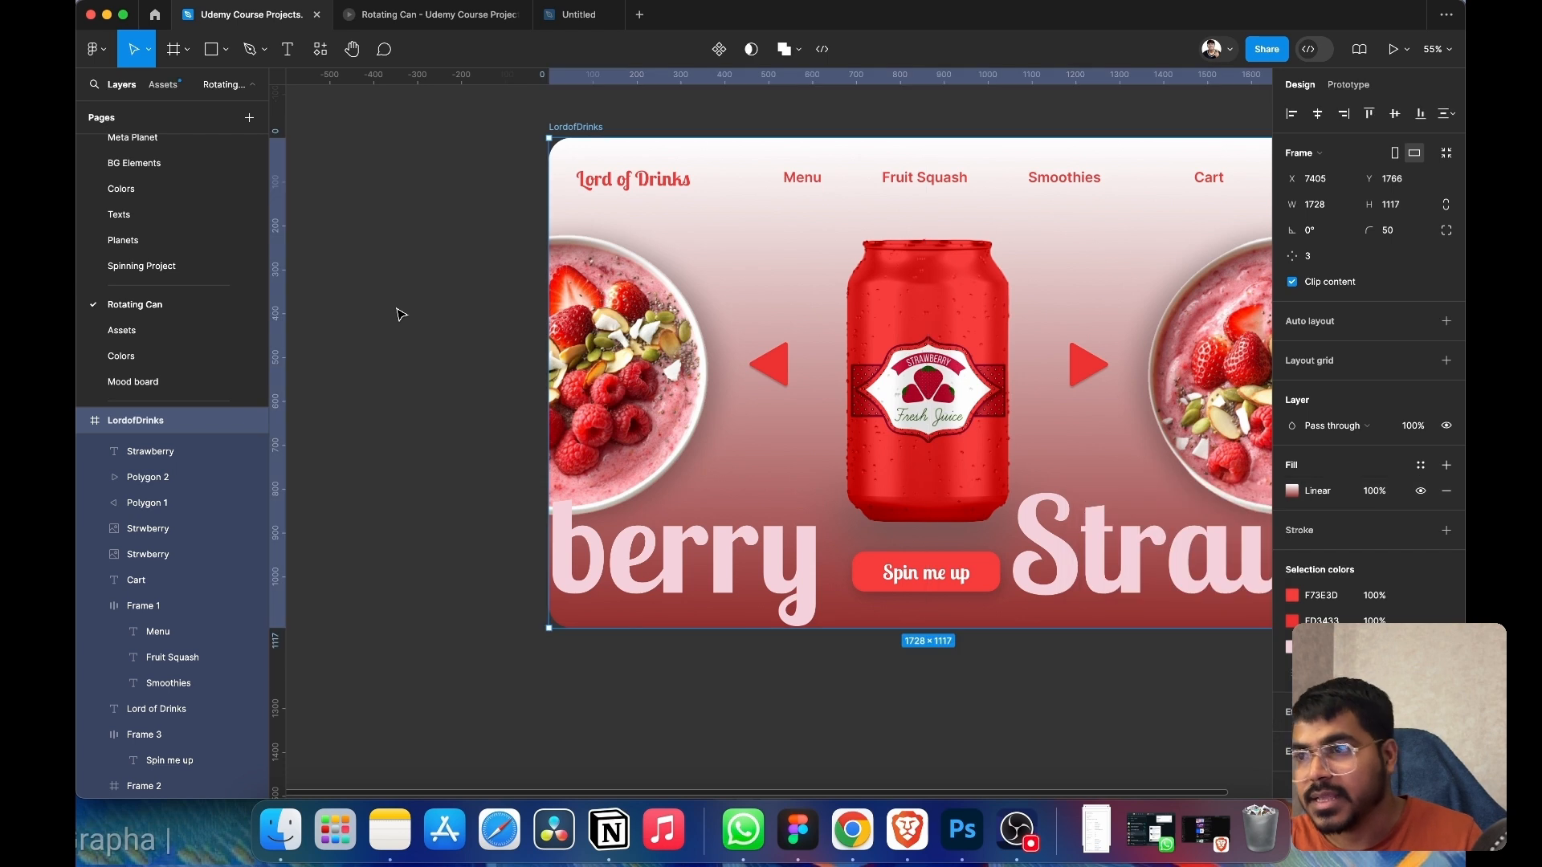
- Preview the LordofDrinks frame as a prototype and close the preview
scroll(924, 626, right, 5)
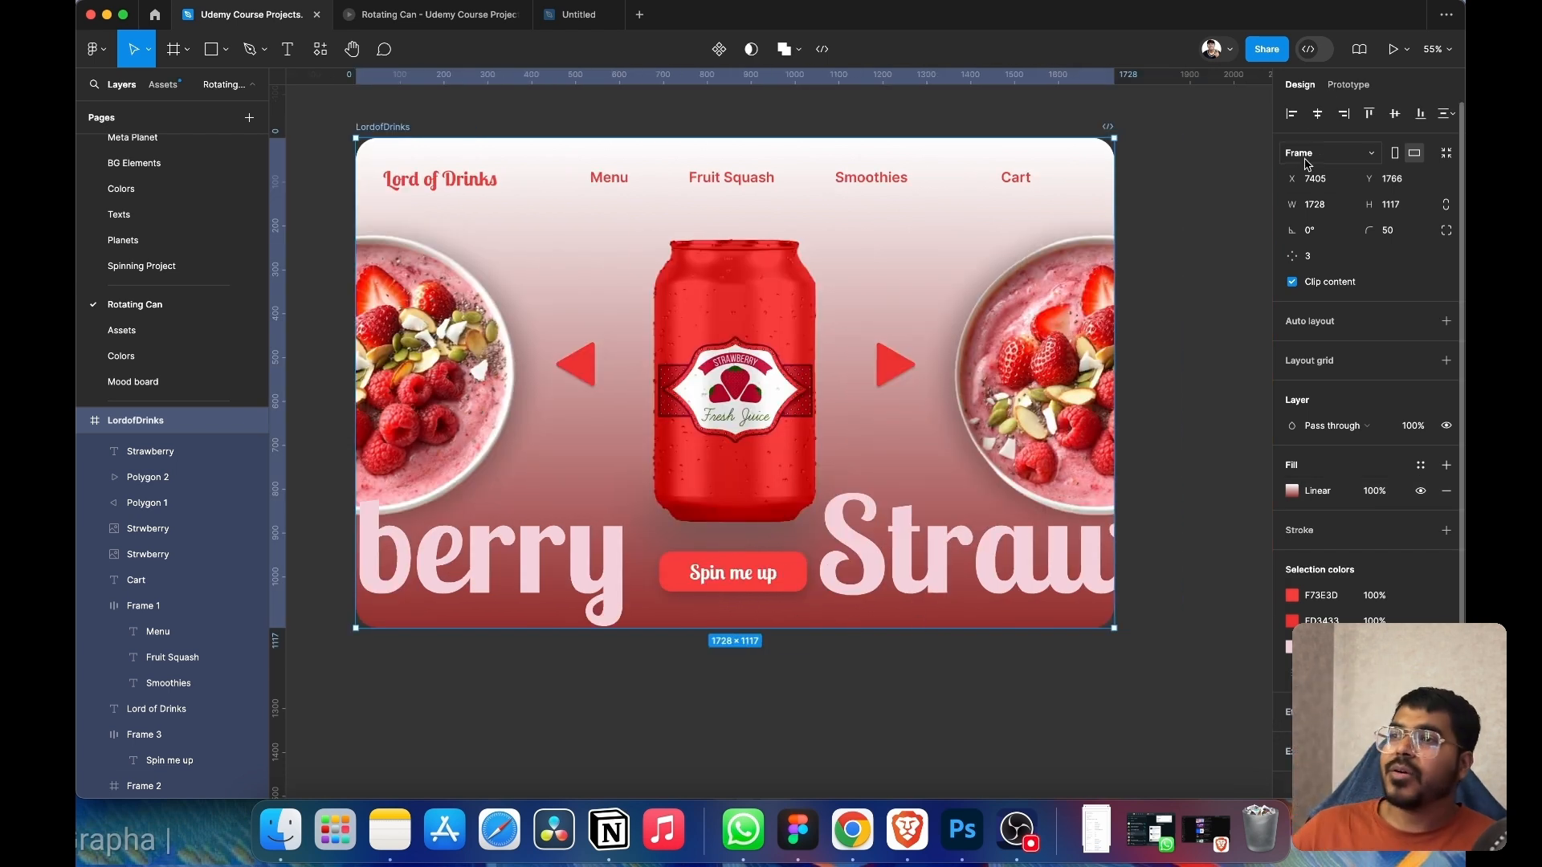
click(1393, 49)
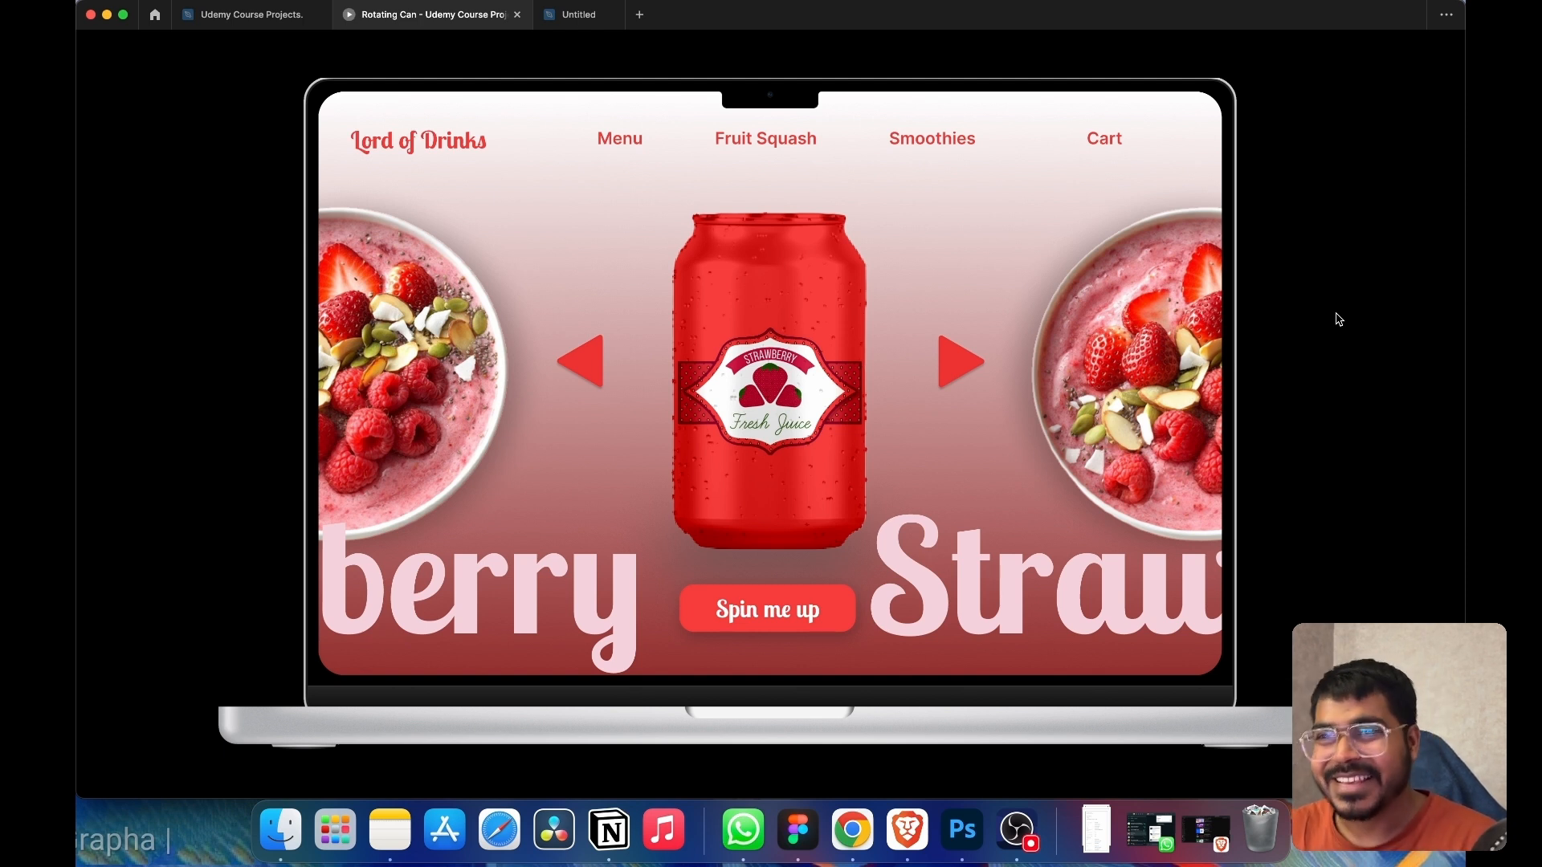
click(517, 15)
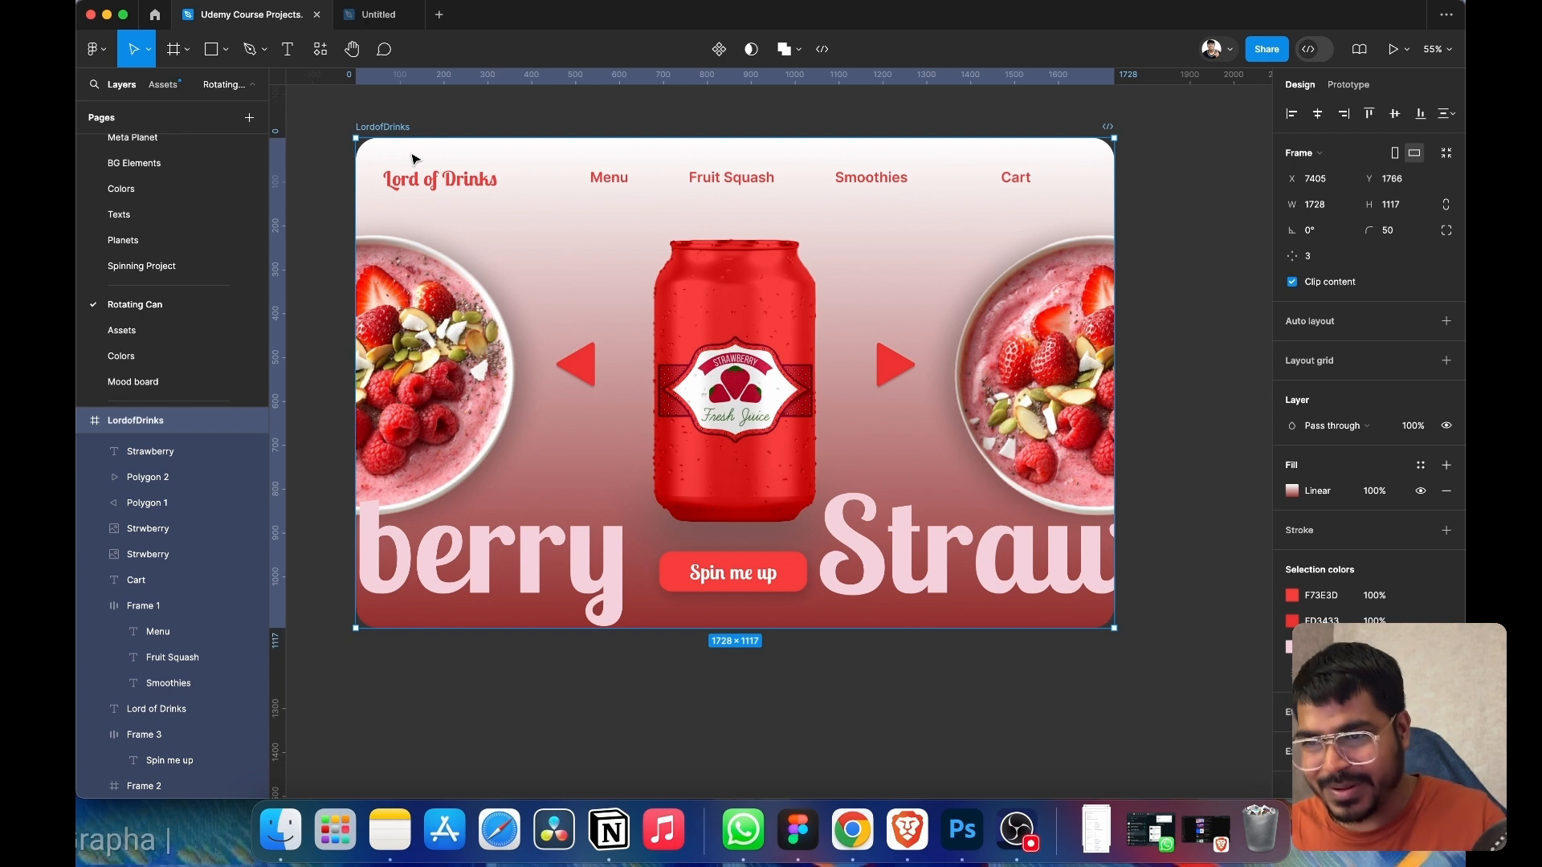
- Duplicate the LordofDrinks frame and place the copy directly below the original with a gap of 47
drag(415, 158, 419, 669)
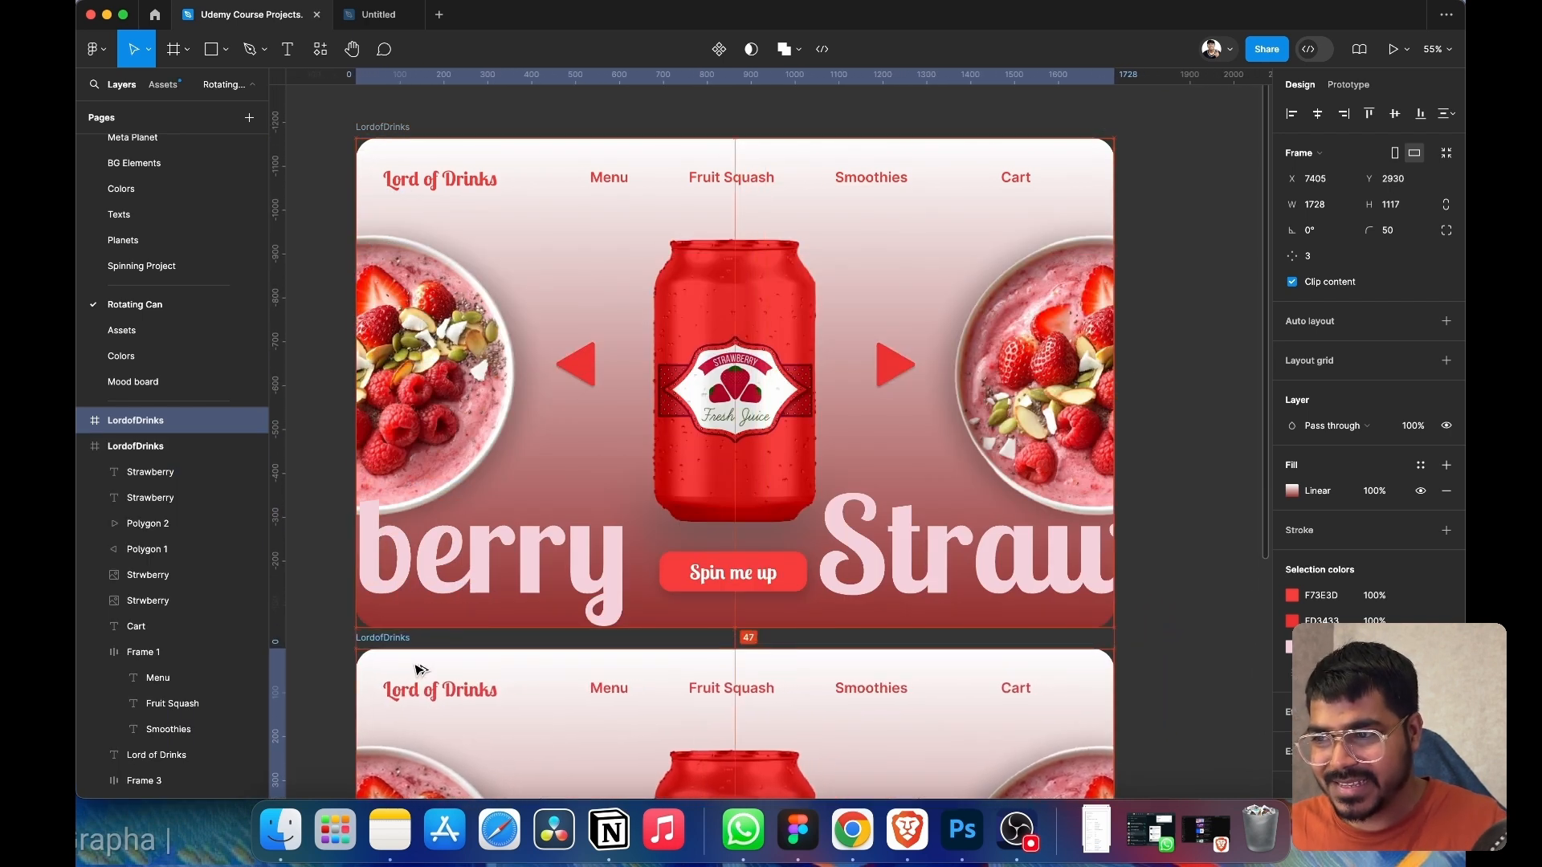
scroll(450, 626, down, 10)
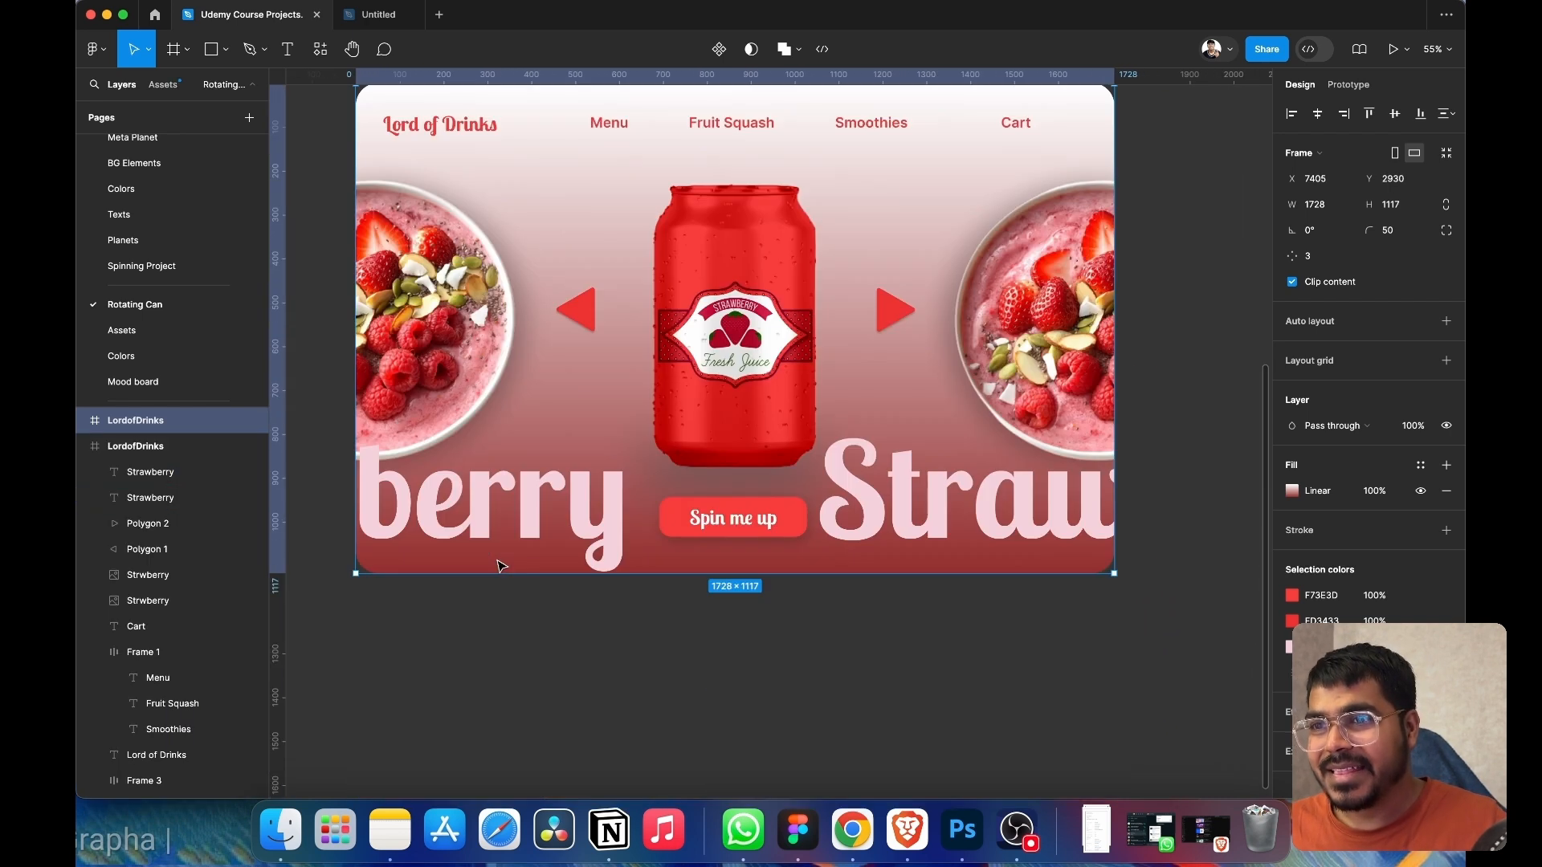
scroll(499, 567, up, 3)
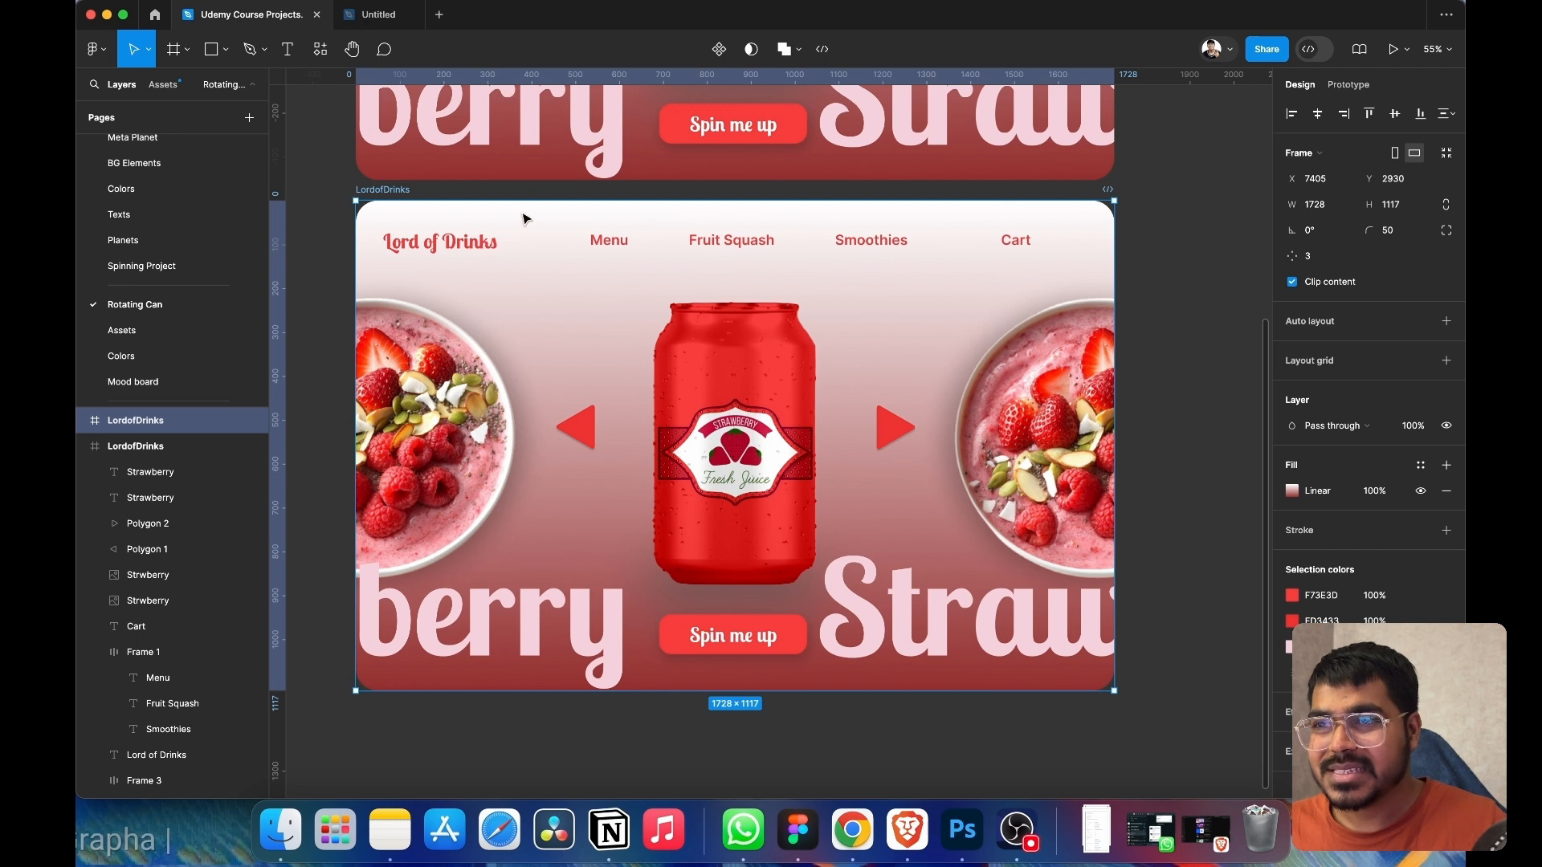
- Combine the Lord of Drinks logo, Frame 1 navigation and Cart texts of the copied frame into one auto layout
click(486, 242)
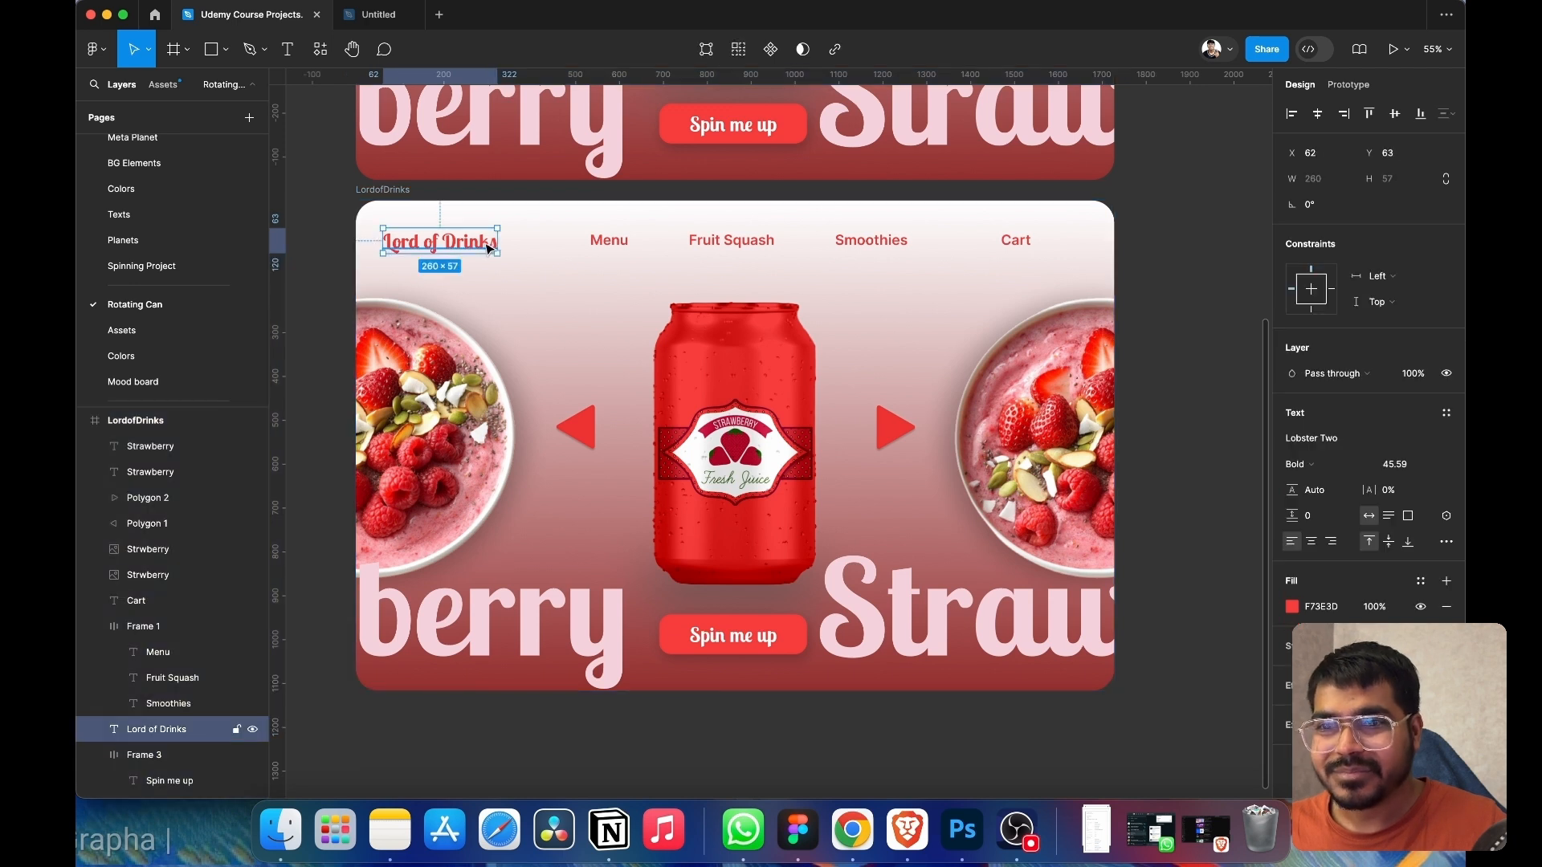
shift+click(652, 251)
shift+click(1011, 249)
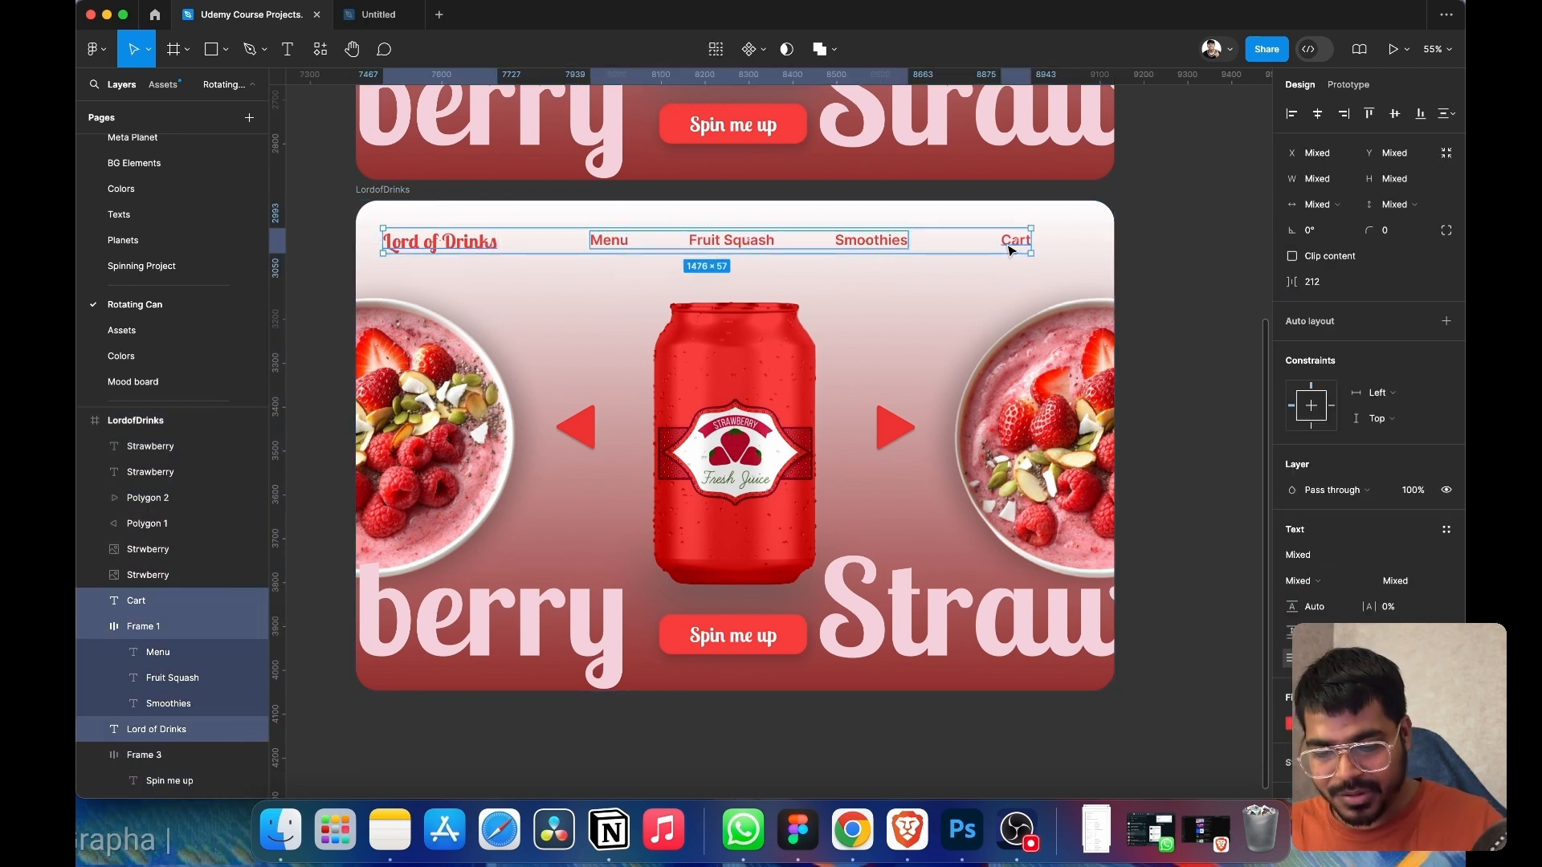
key(shift+a)
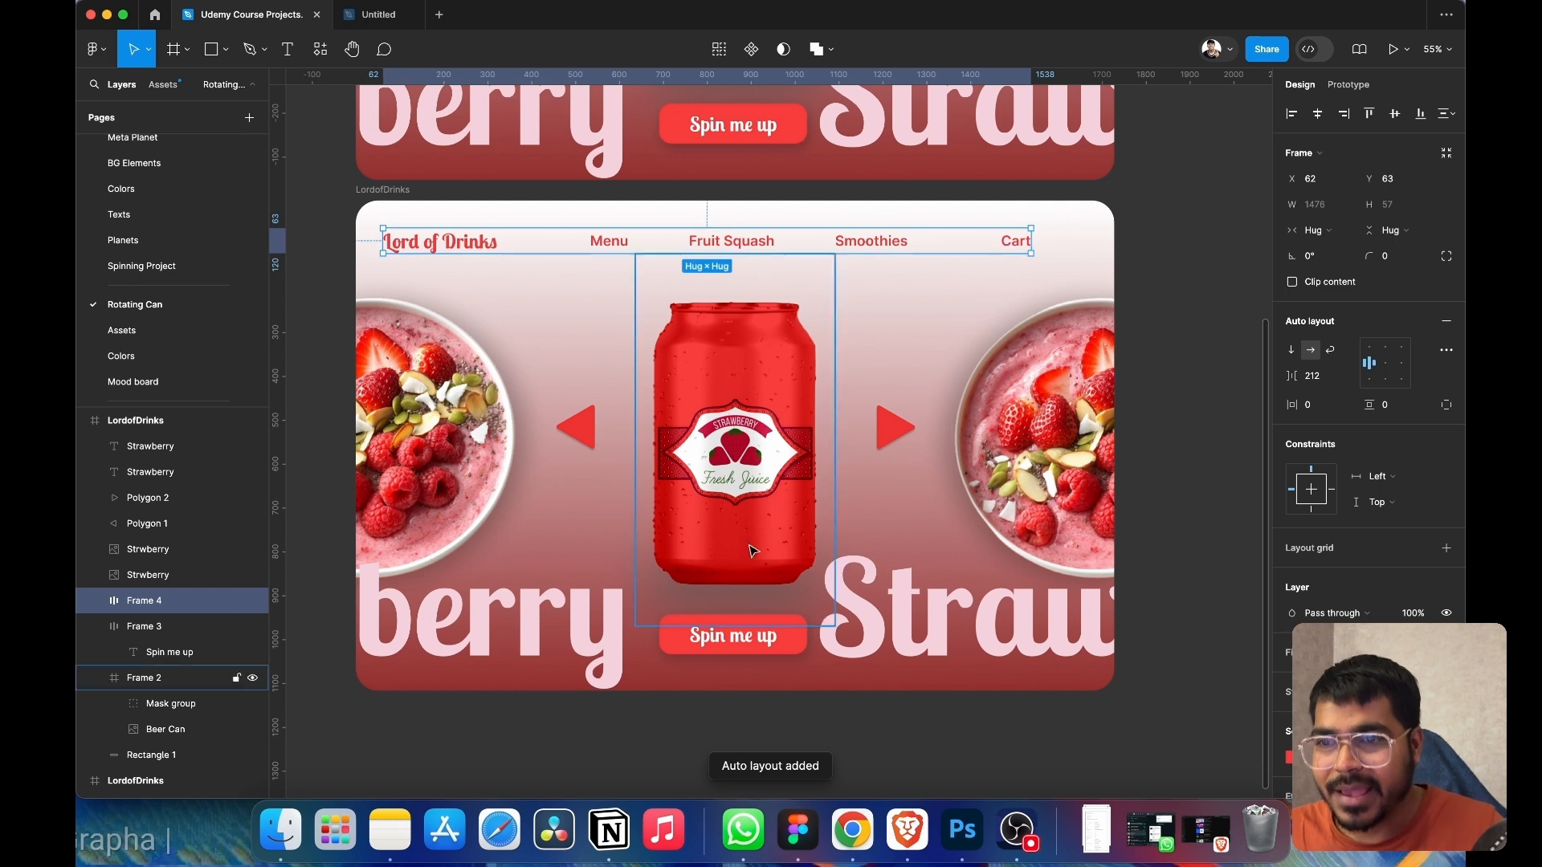
- Look up the watermelon smoothie bowl image on the Mood board page and return to the Rotating Can page
click(404, 492)
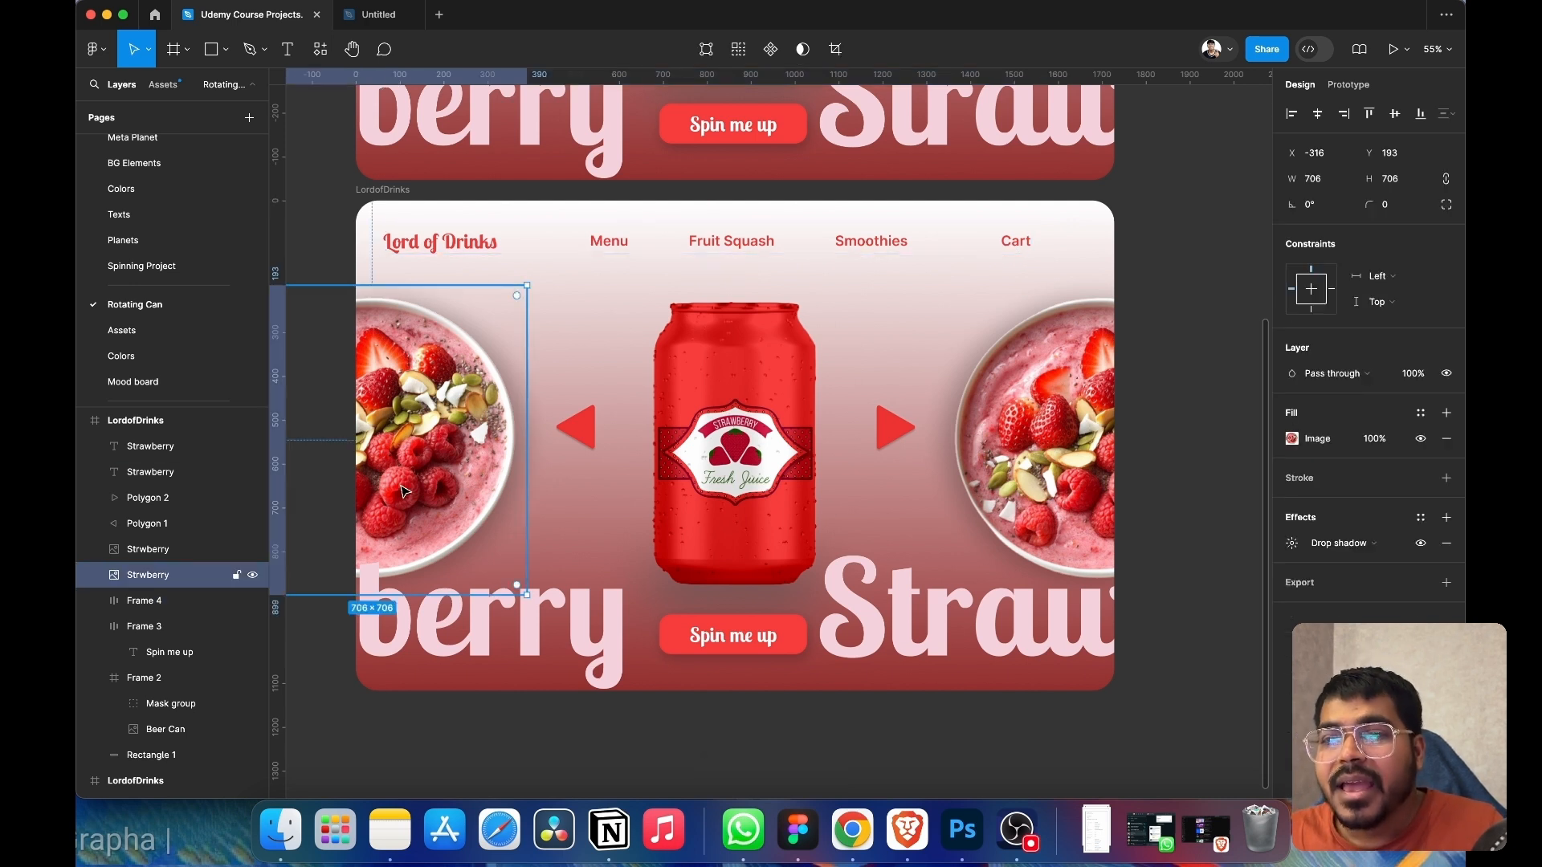
click(200, 381)
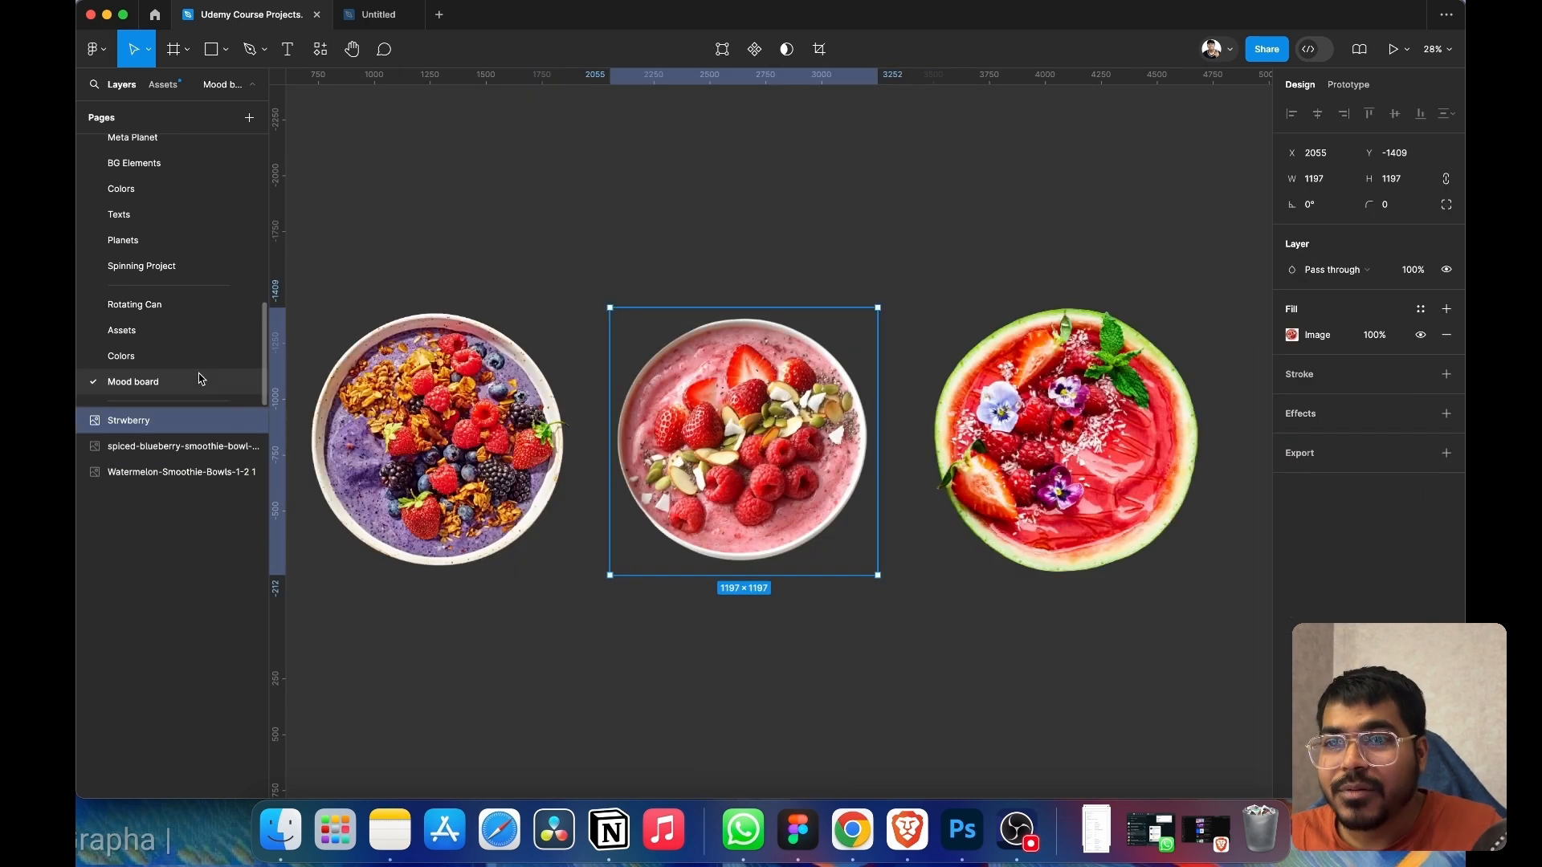
click(1139, 437)
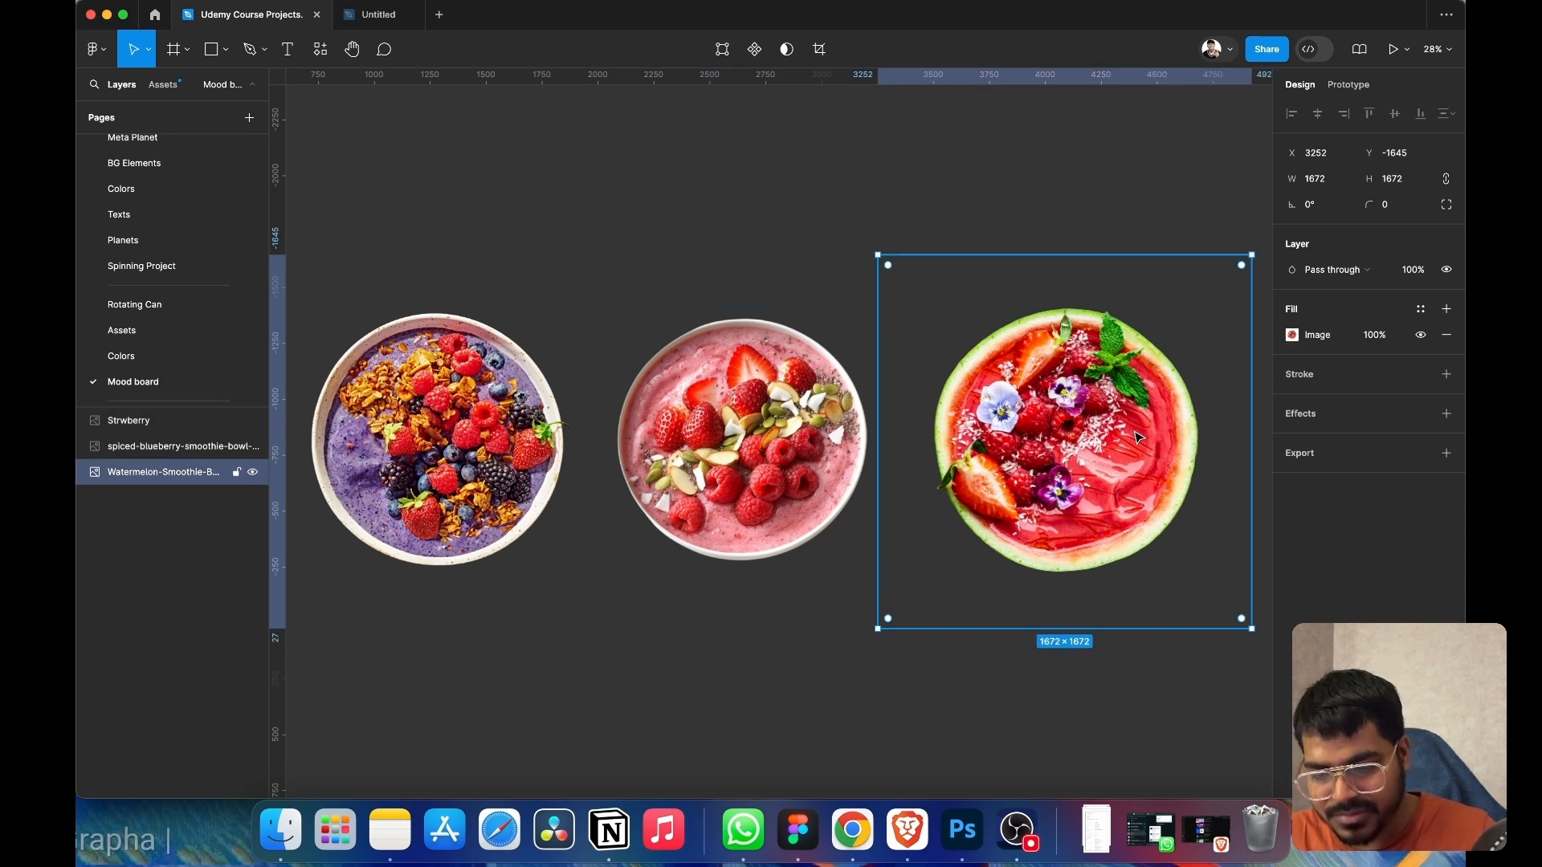
click(192, 314)
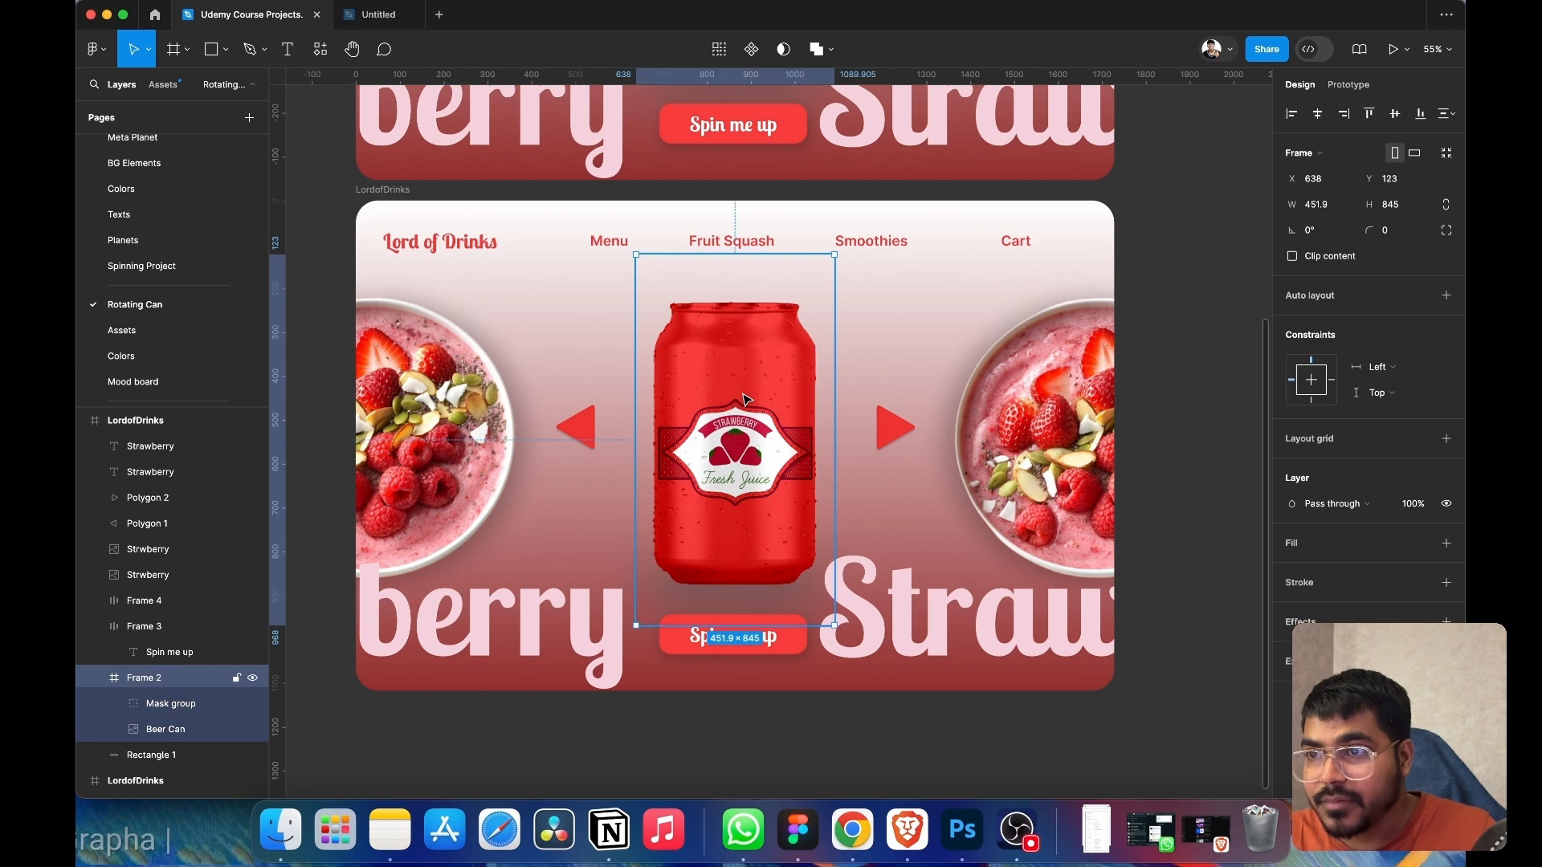
- Shift the FruitLabels00 1 image inside the copied can's mask group to X -533 so the can shows the green Watermelon label
click(164, 733)
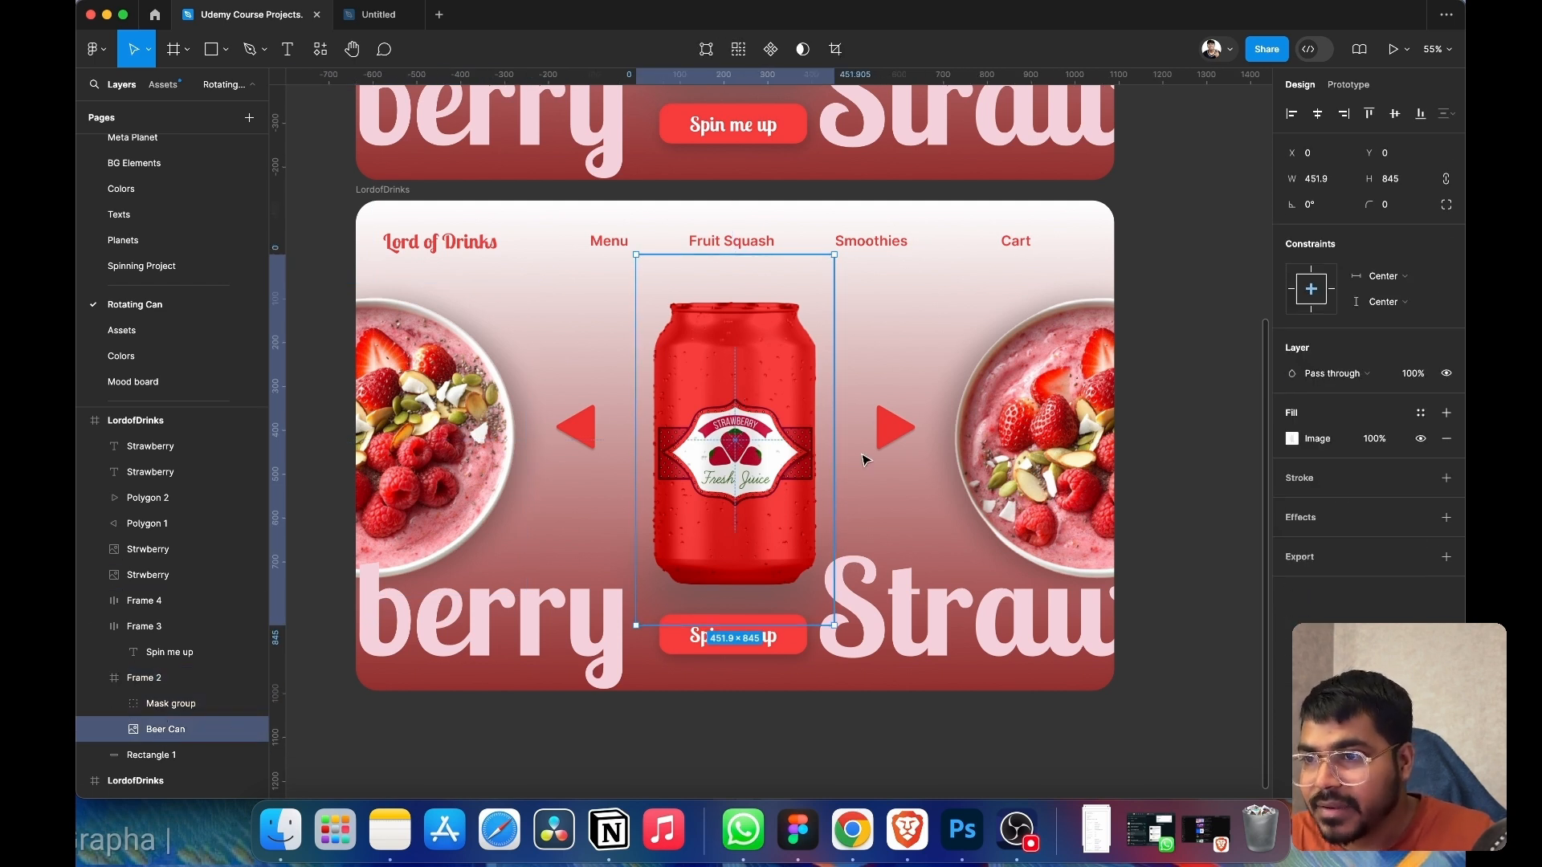
click(165, 704)
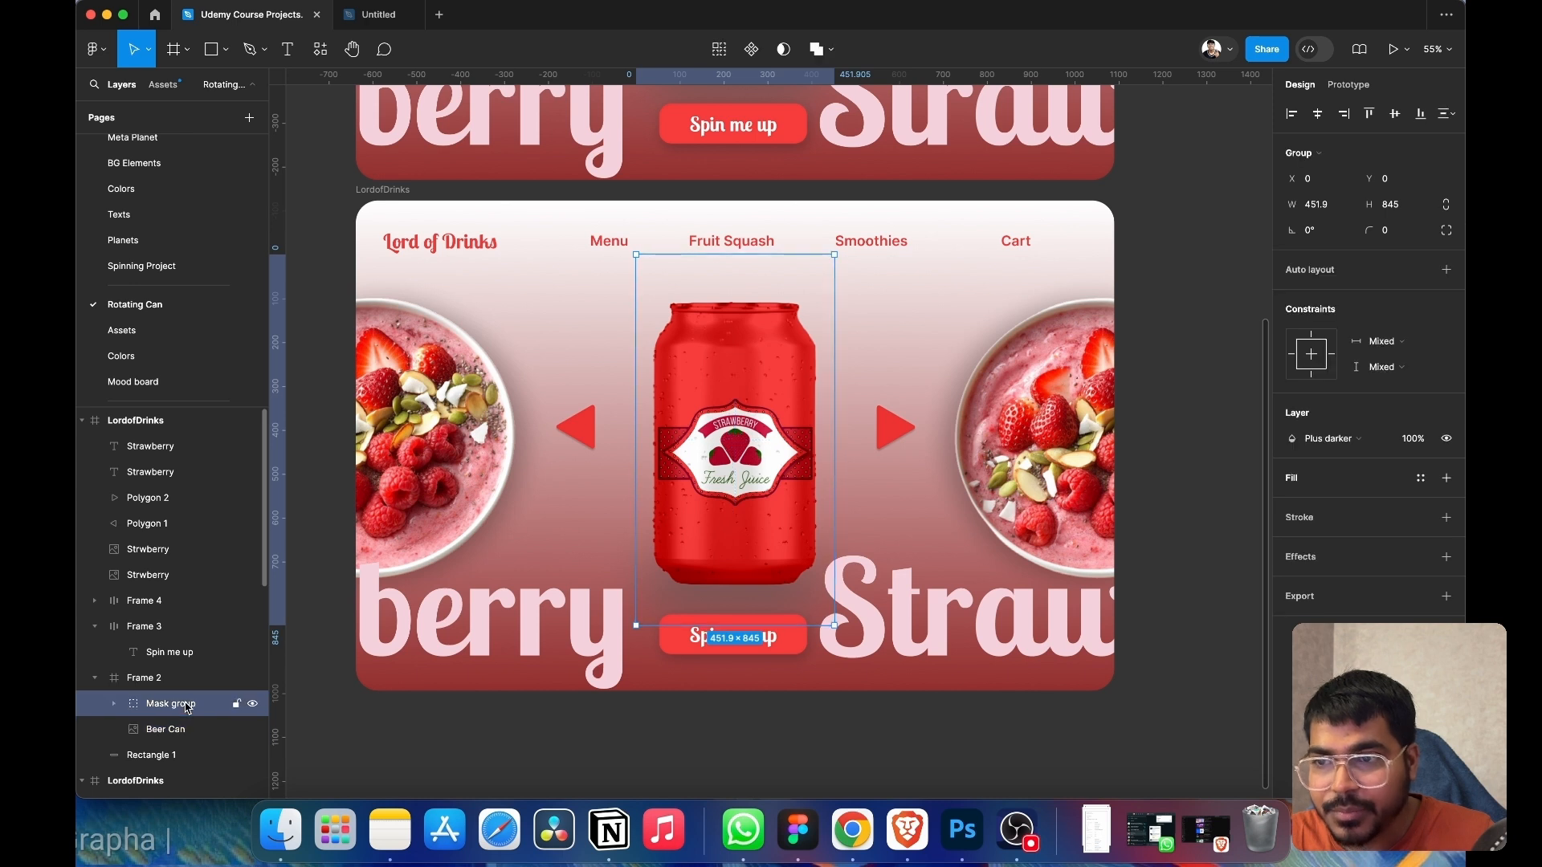
click(113, 704)
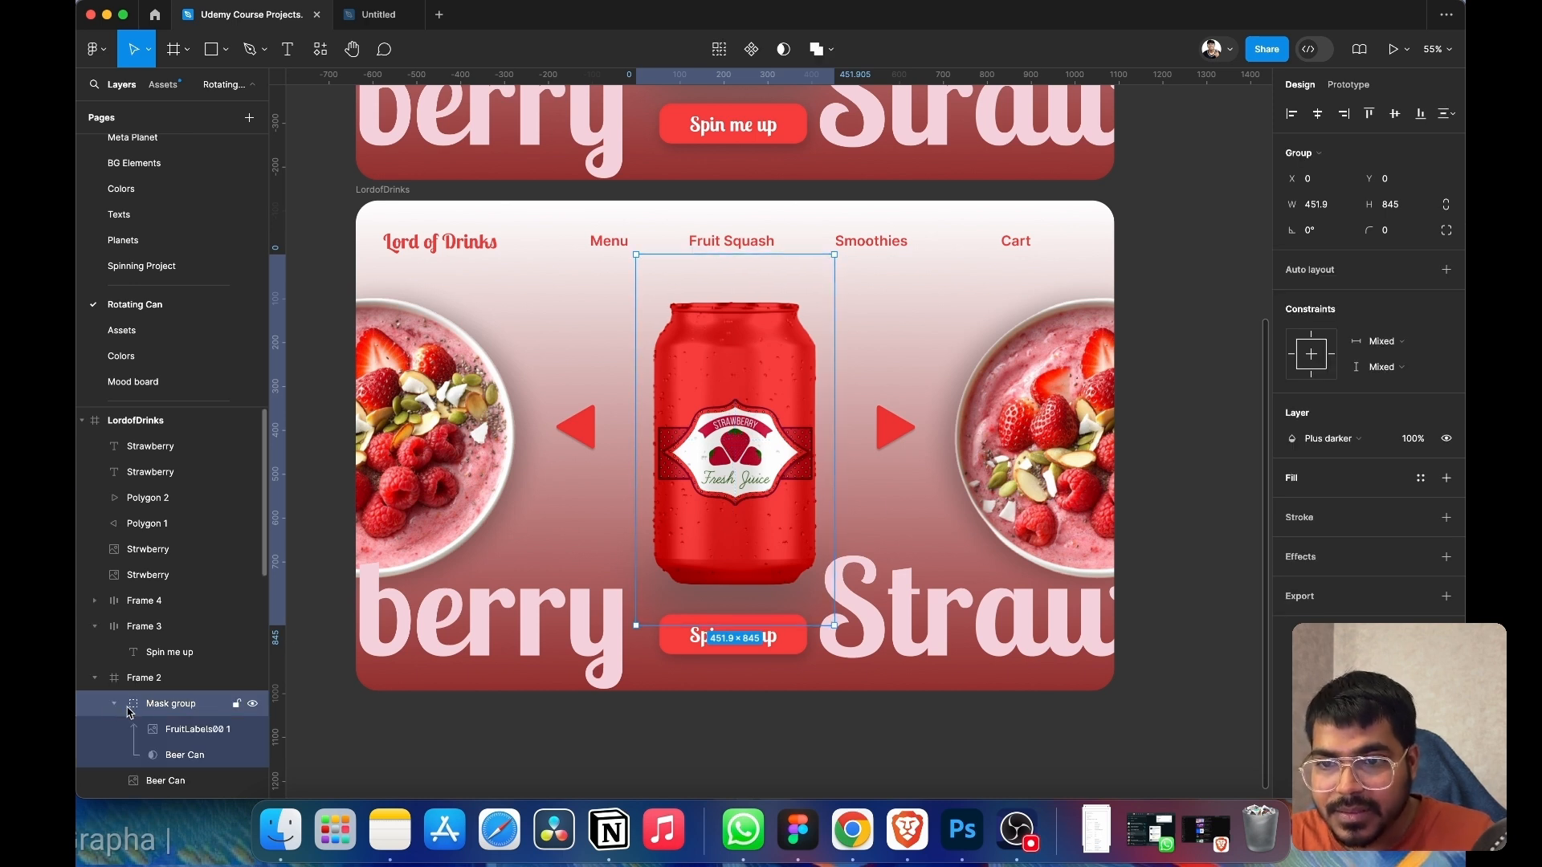
click(193, 729)
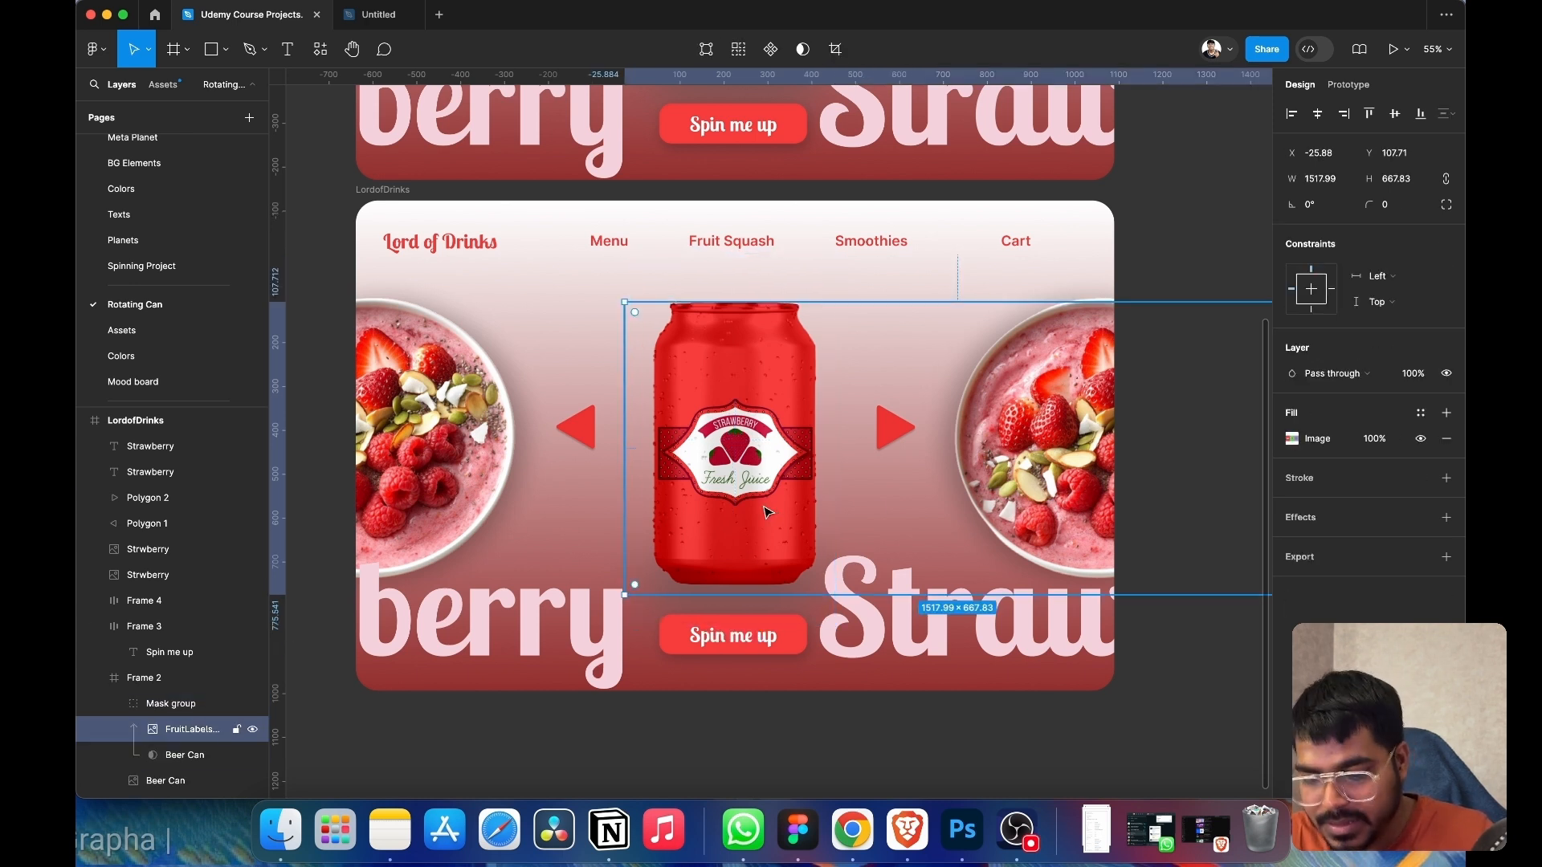
drag(764, 511, 540, 540)
scroll(950, 511, down, 5)
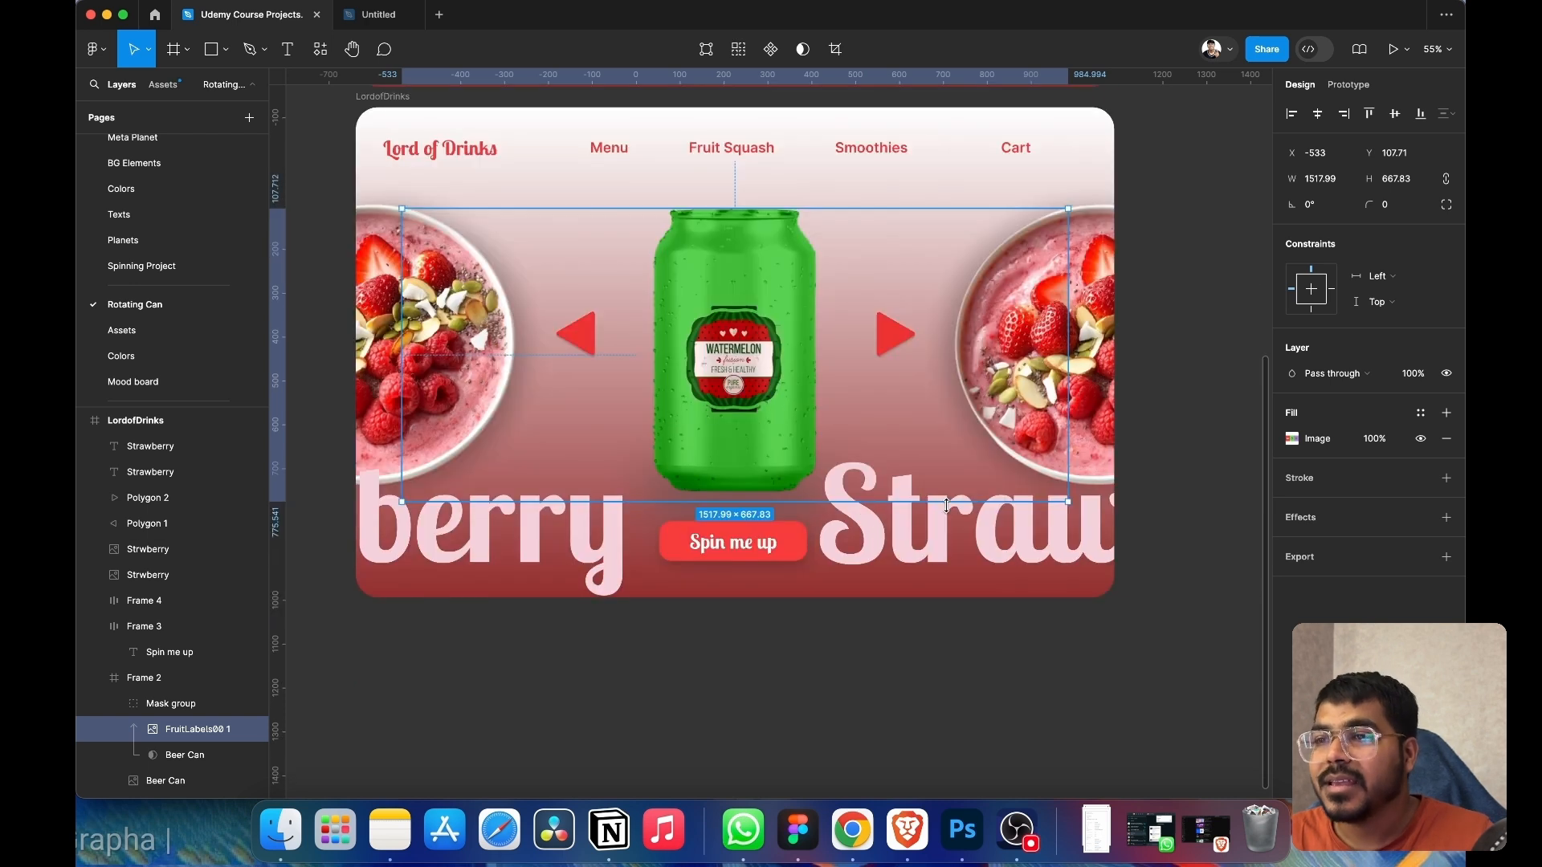
scroll(950, 511, up, 2)
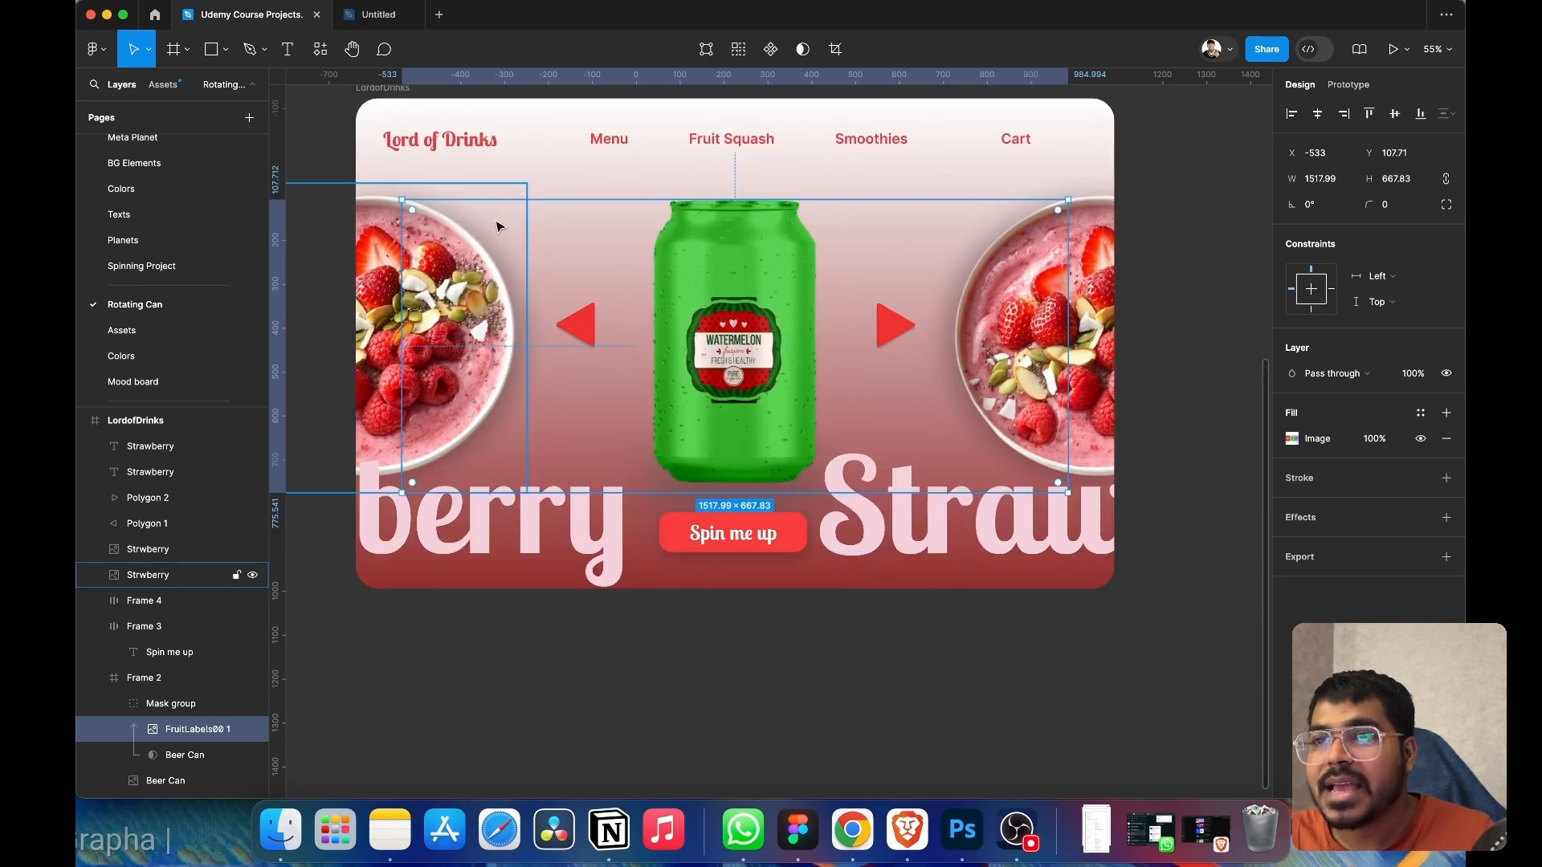
- Set the 100% stop of the copied frame's linear gradient to the can's green, 4CBF42, using the eyedropper
click(382, 88)
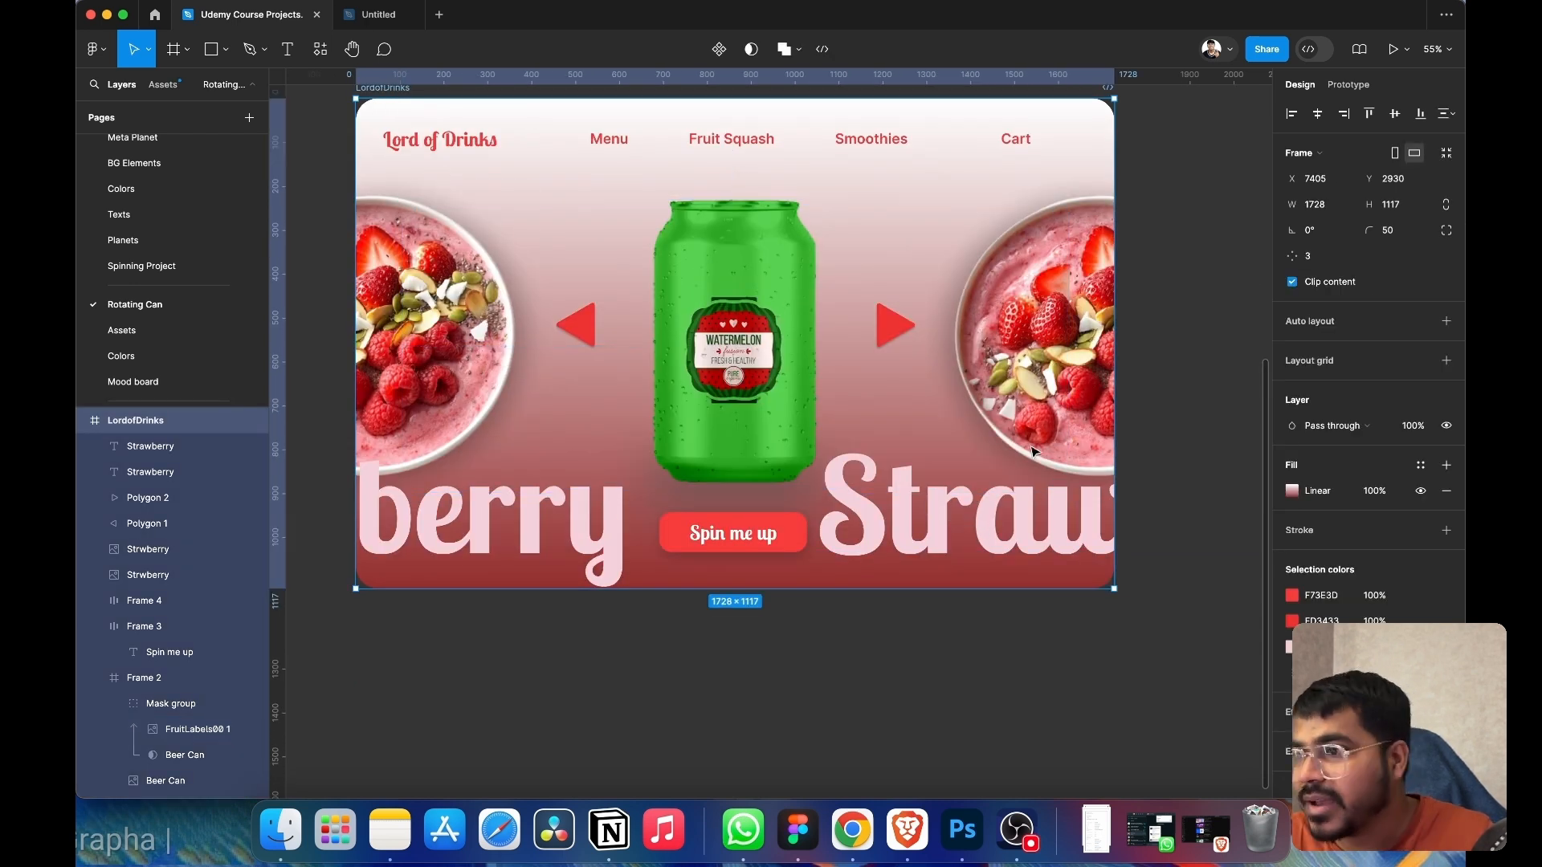
click(1292, 490)
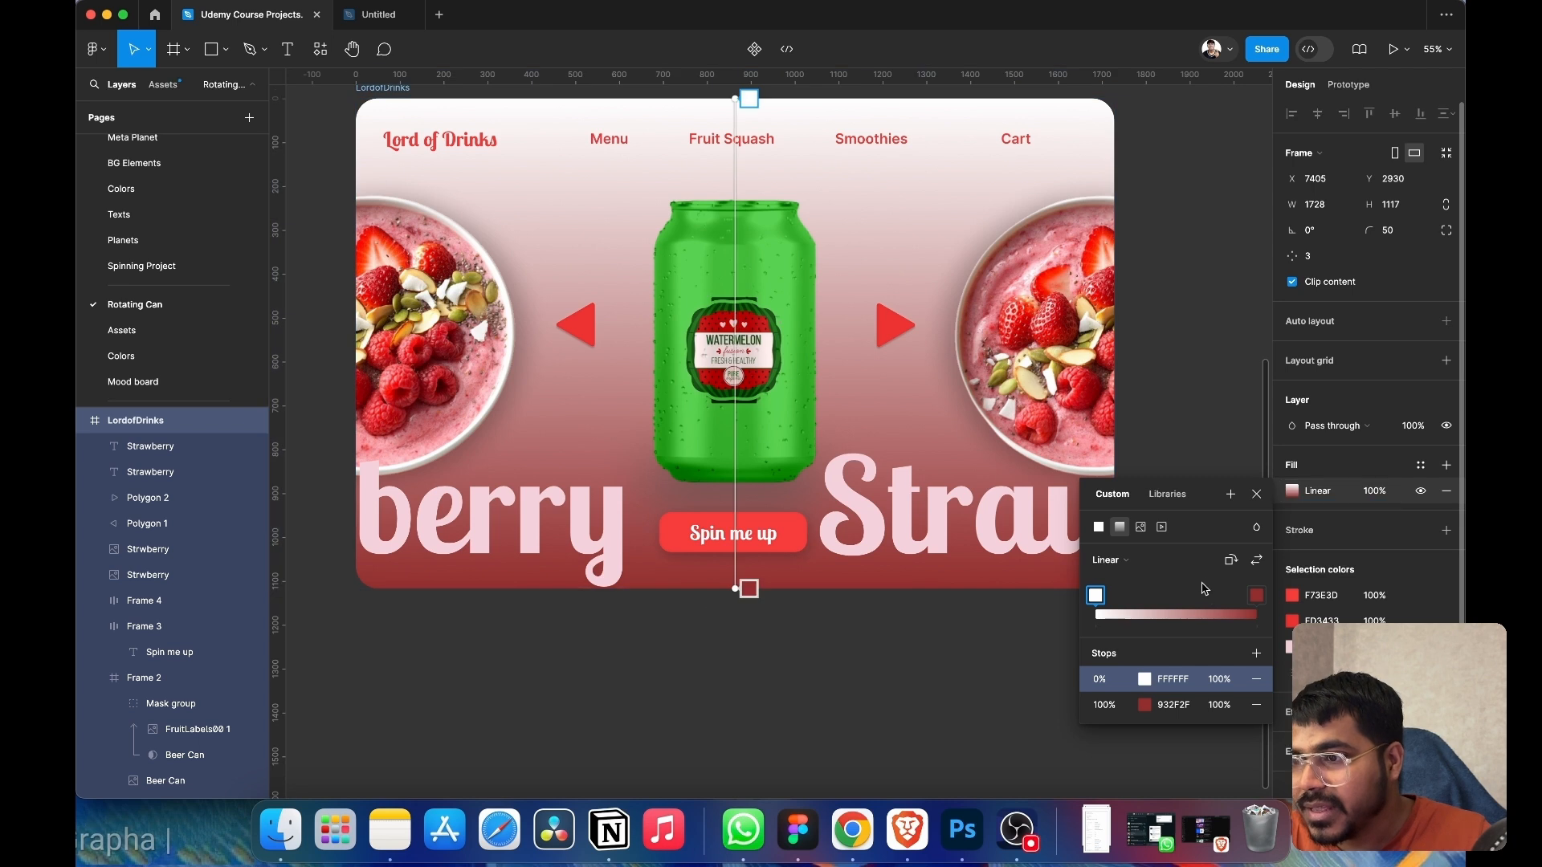
click(1256, 596)
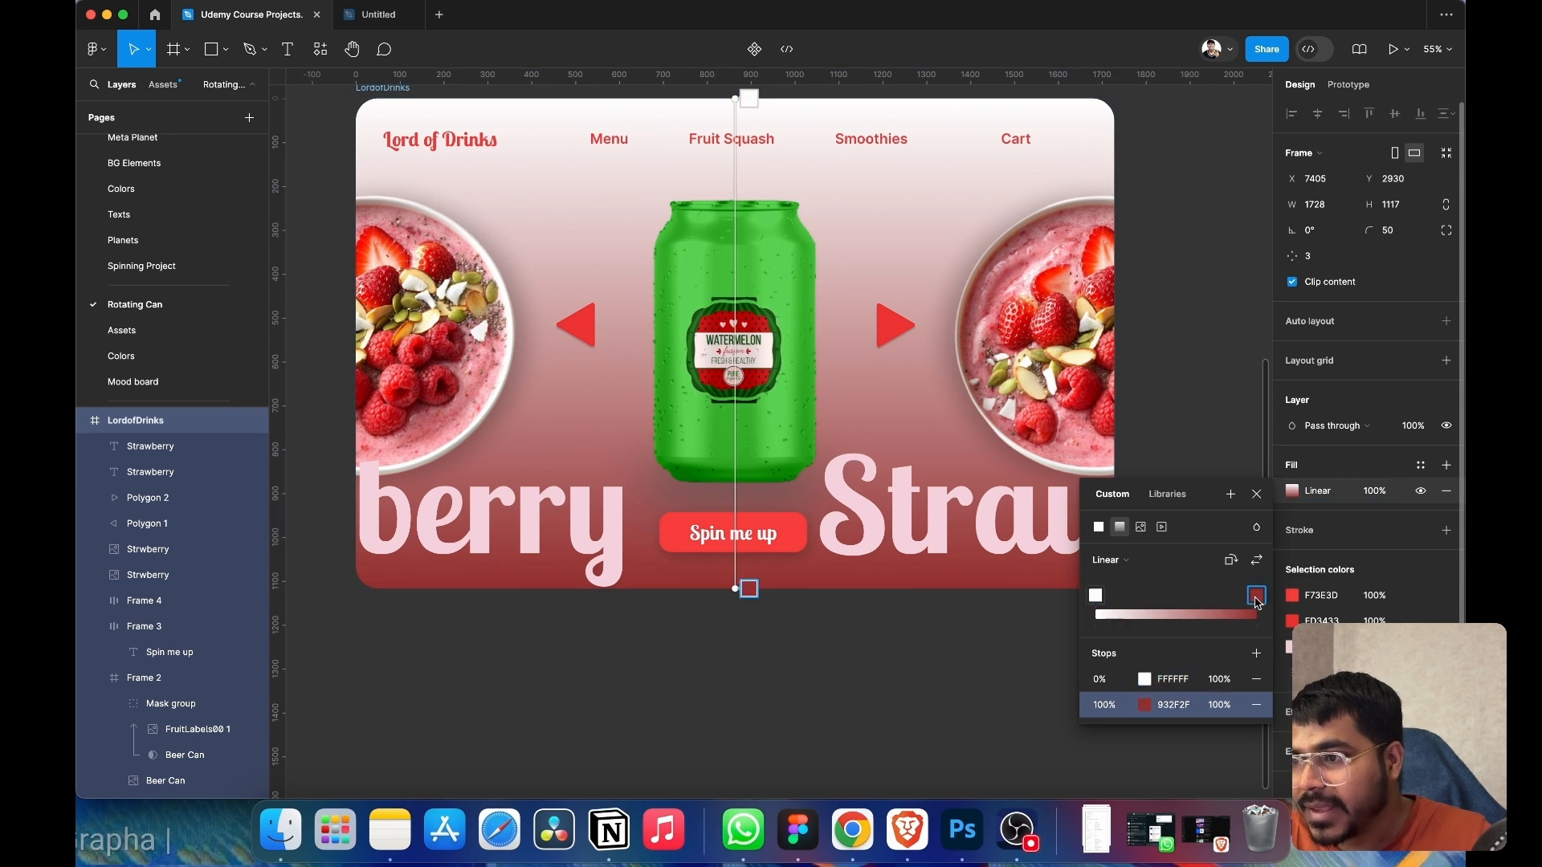
click(1147, 707)
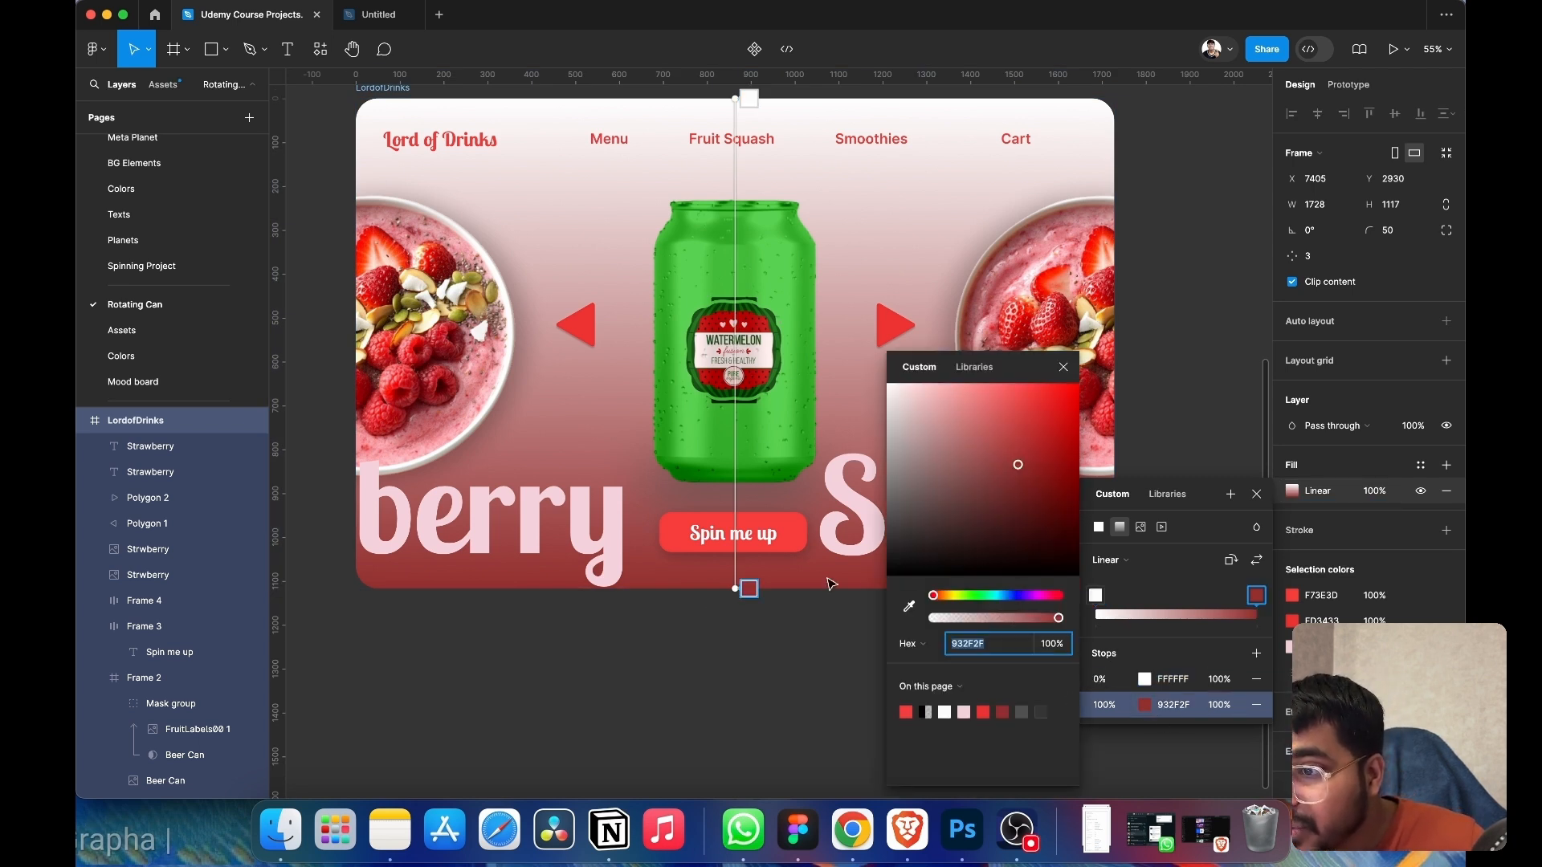
click(909, 608)
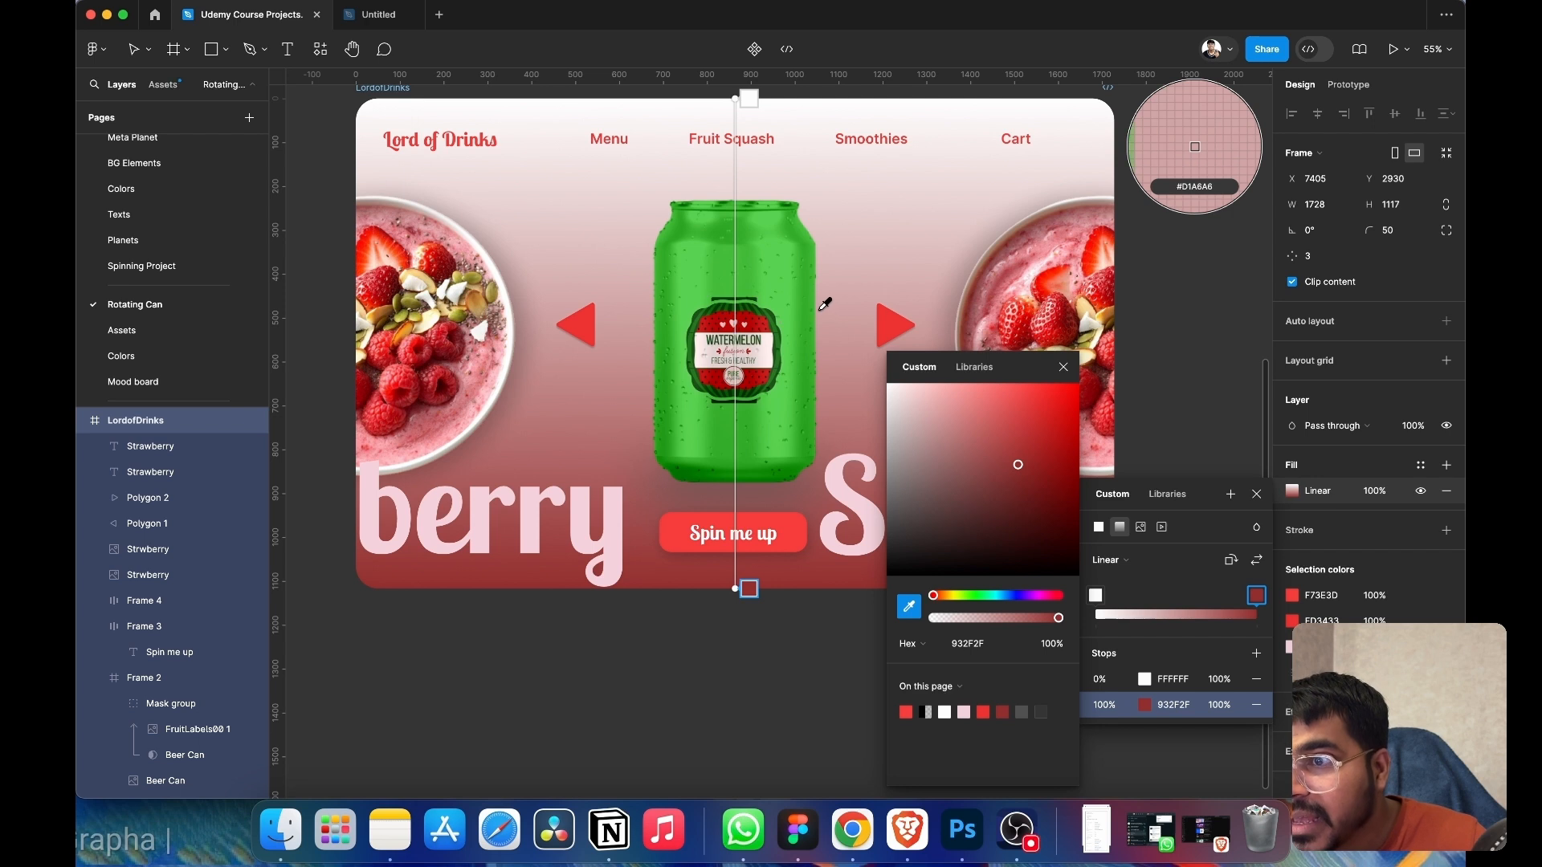
click(757, 301)
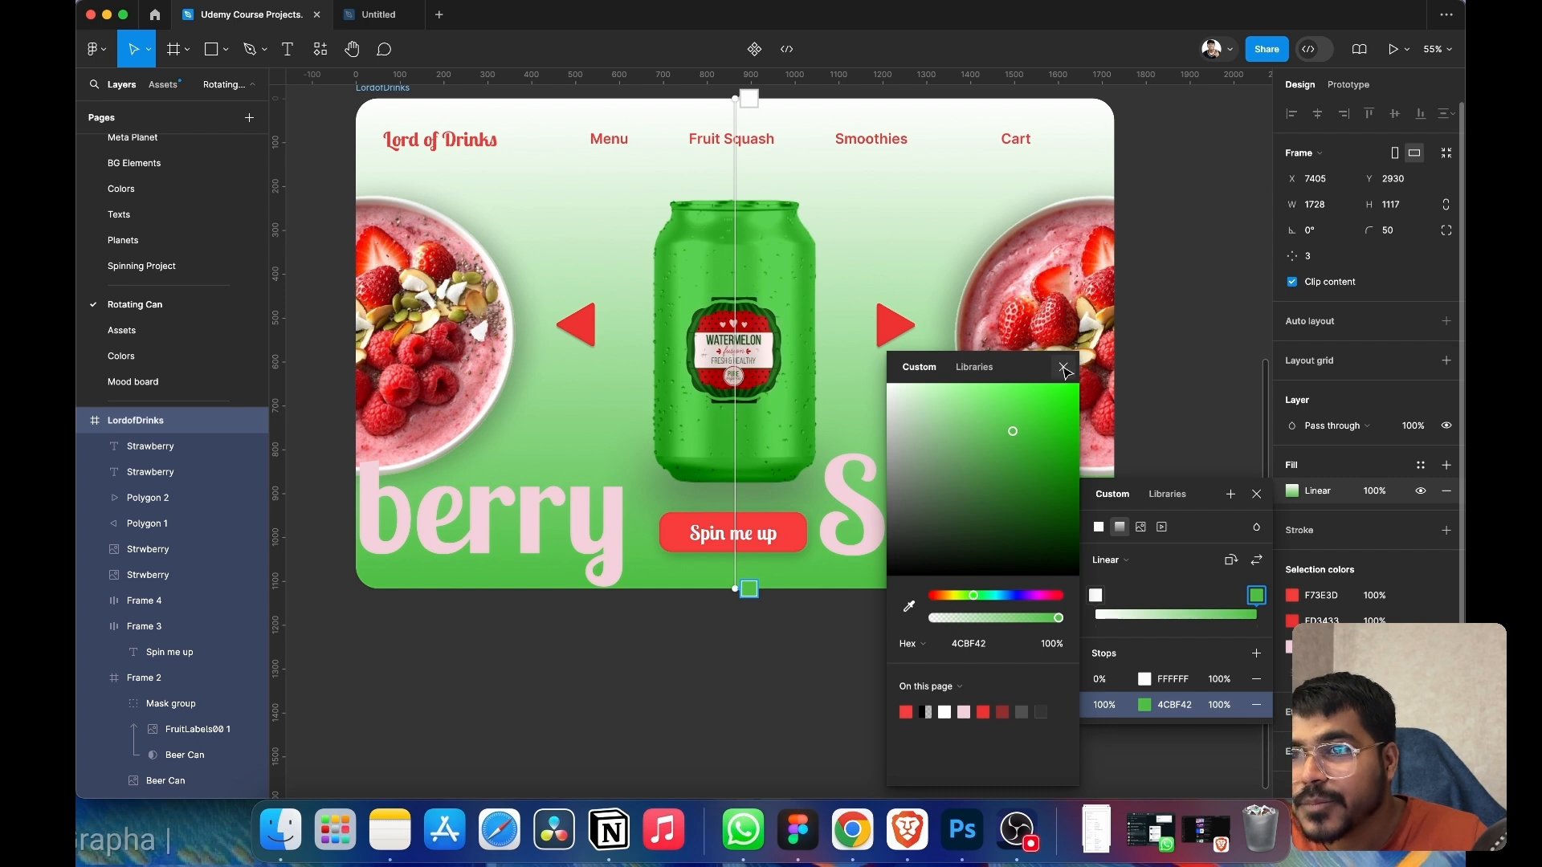
click(1064, 367)
click(1256, 496)
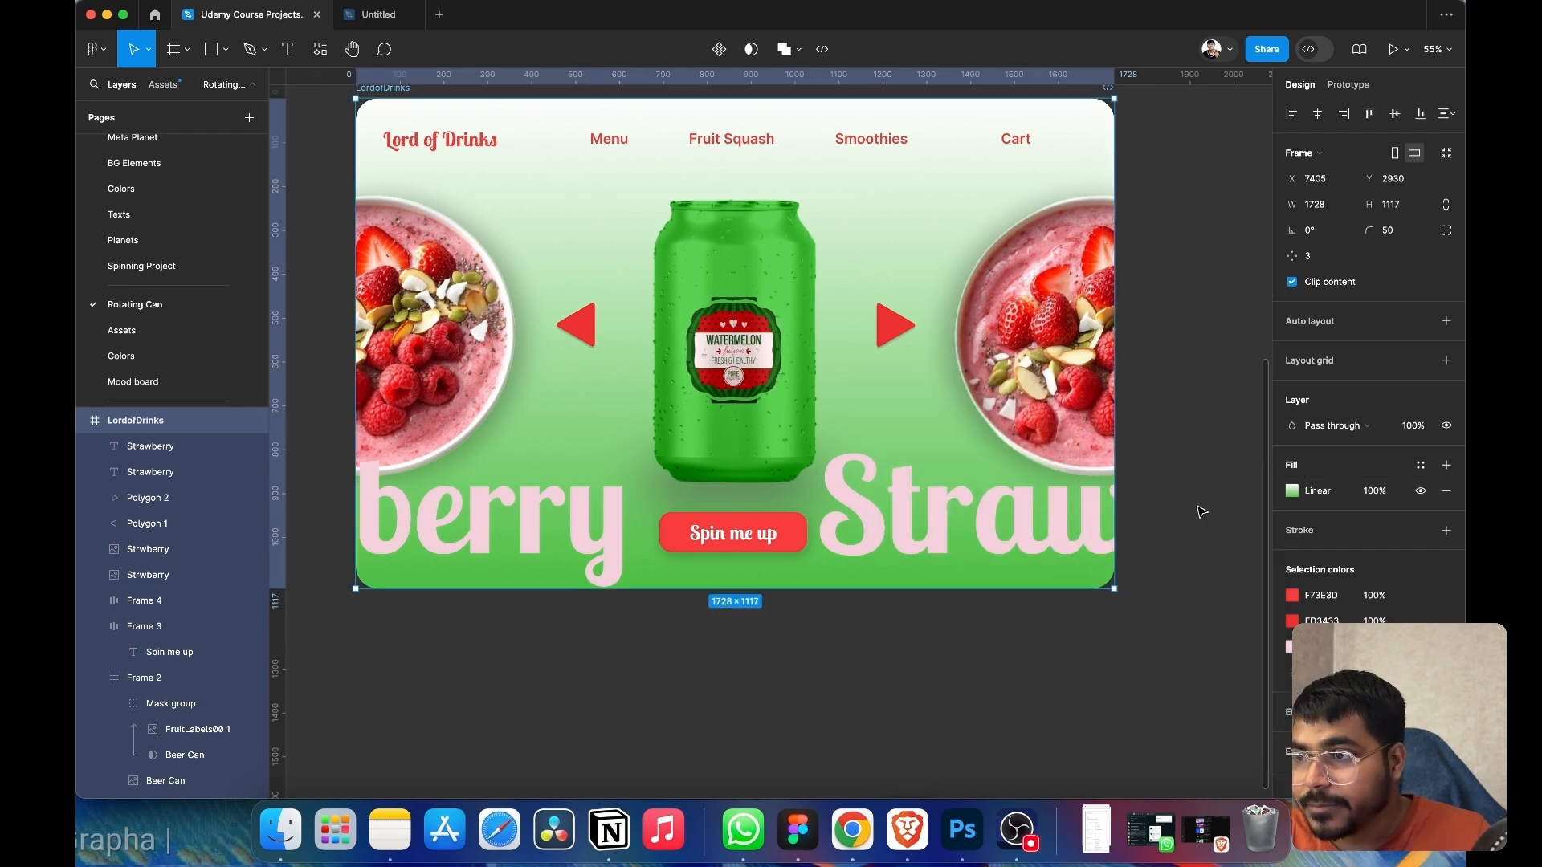
- Rotate the right strawberry bowl in the green frame to about -131°
scroll(1158, 533, down, 3)
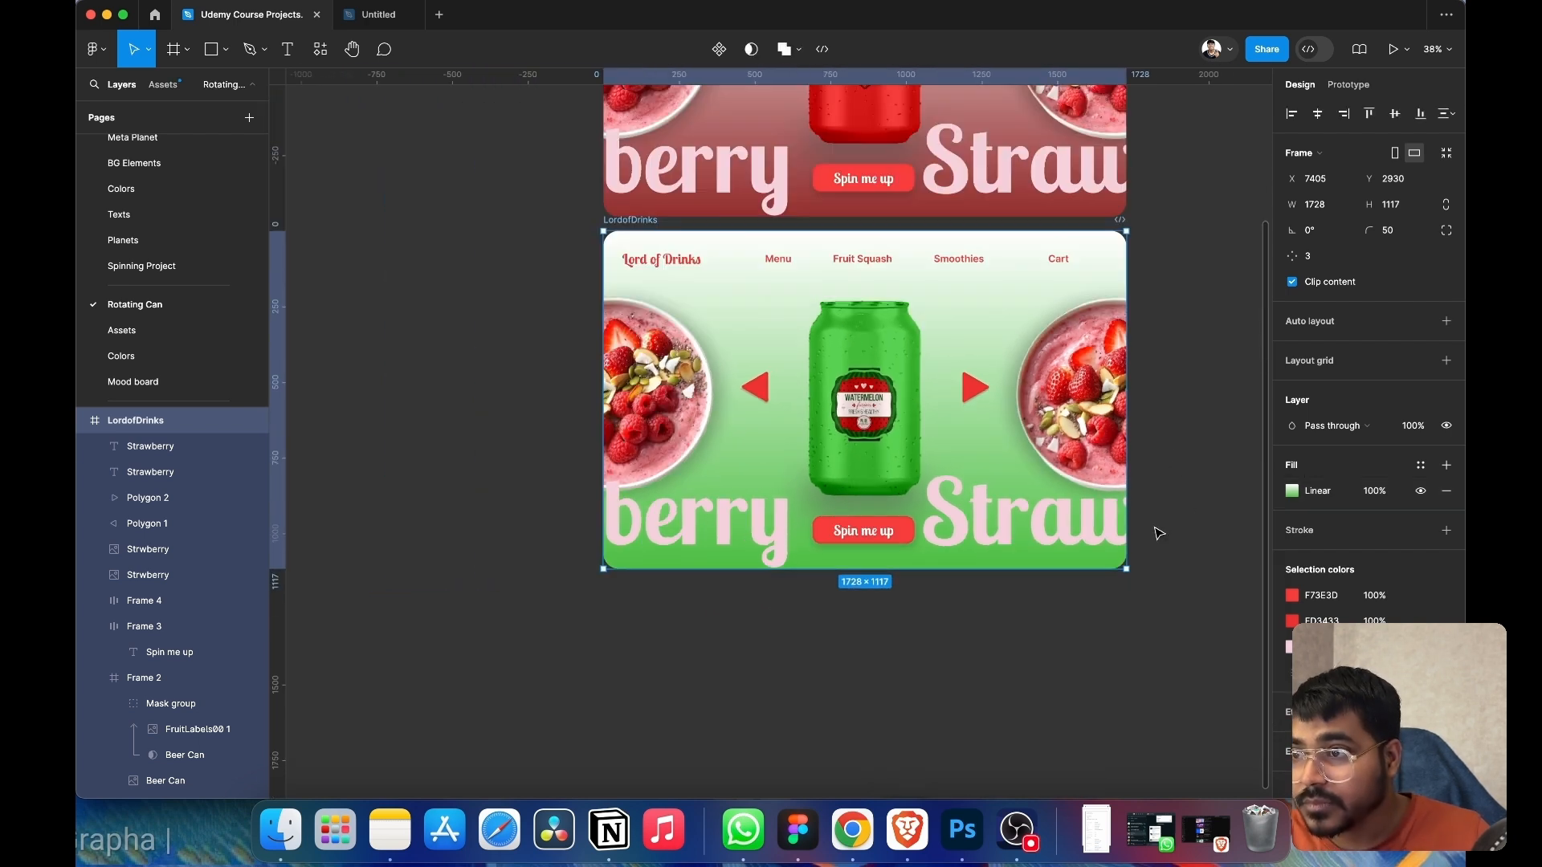
scroll(1158, 533, up, 3)
scroll(1136, 534, down, 1)
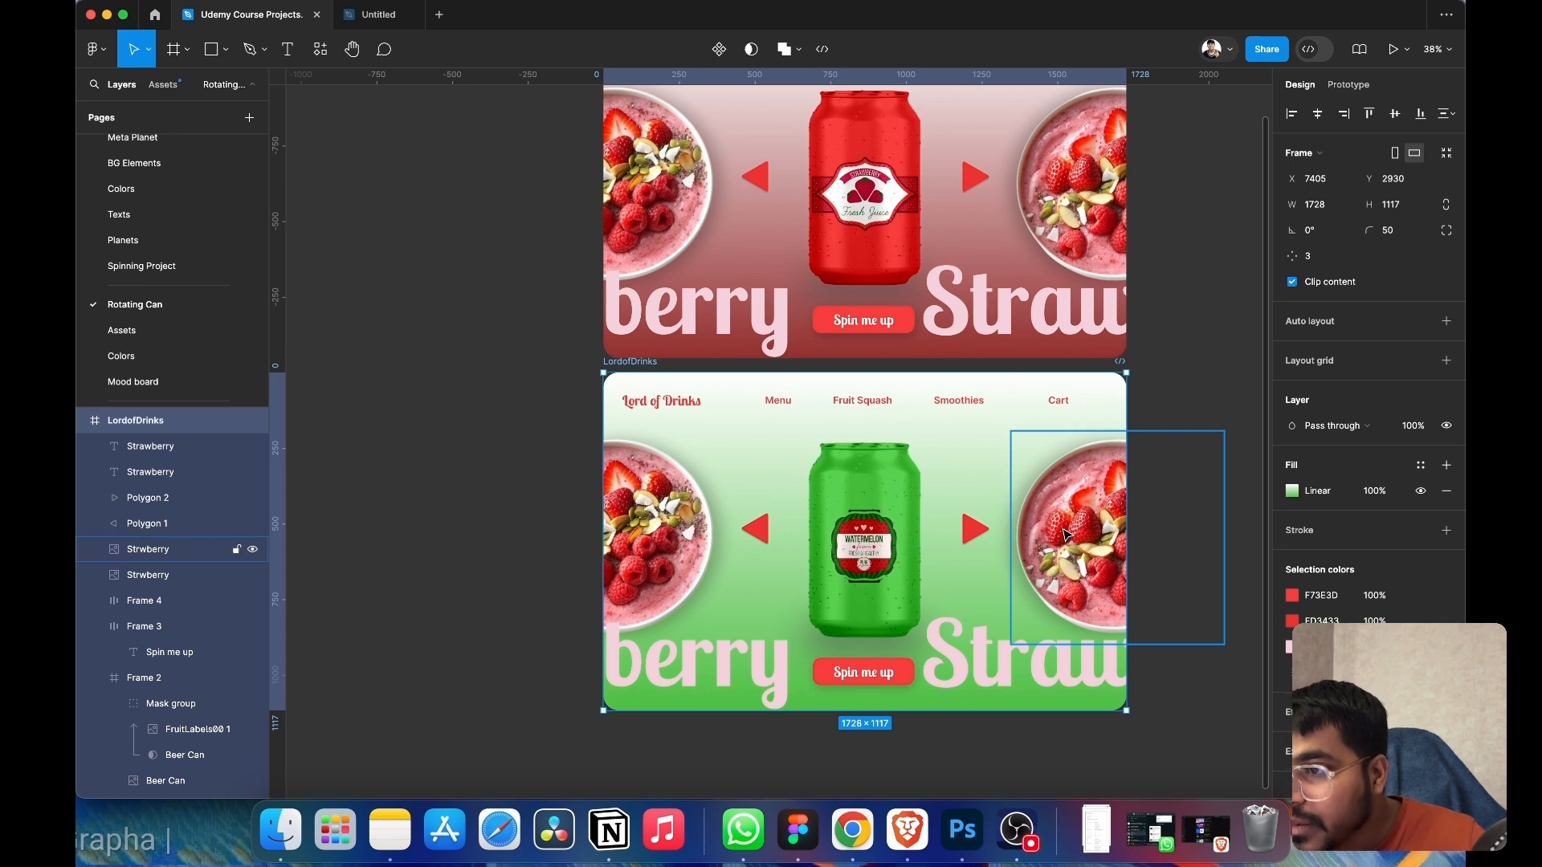
click(1152, 472)
drag(1230, 427, 1120, 737)
- Rotate the left strawberry bowl in the green frame to about 90° and move it out past the frame's left edge
click(625, 492)
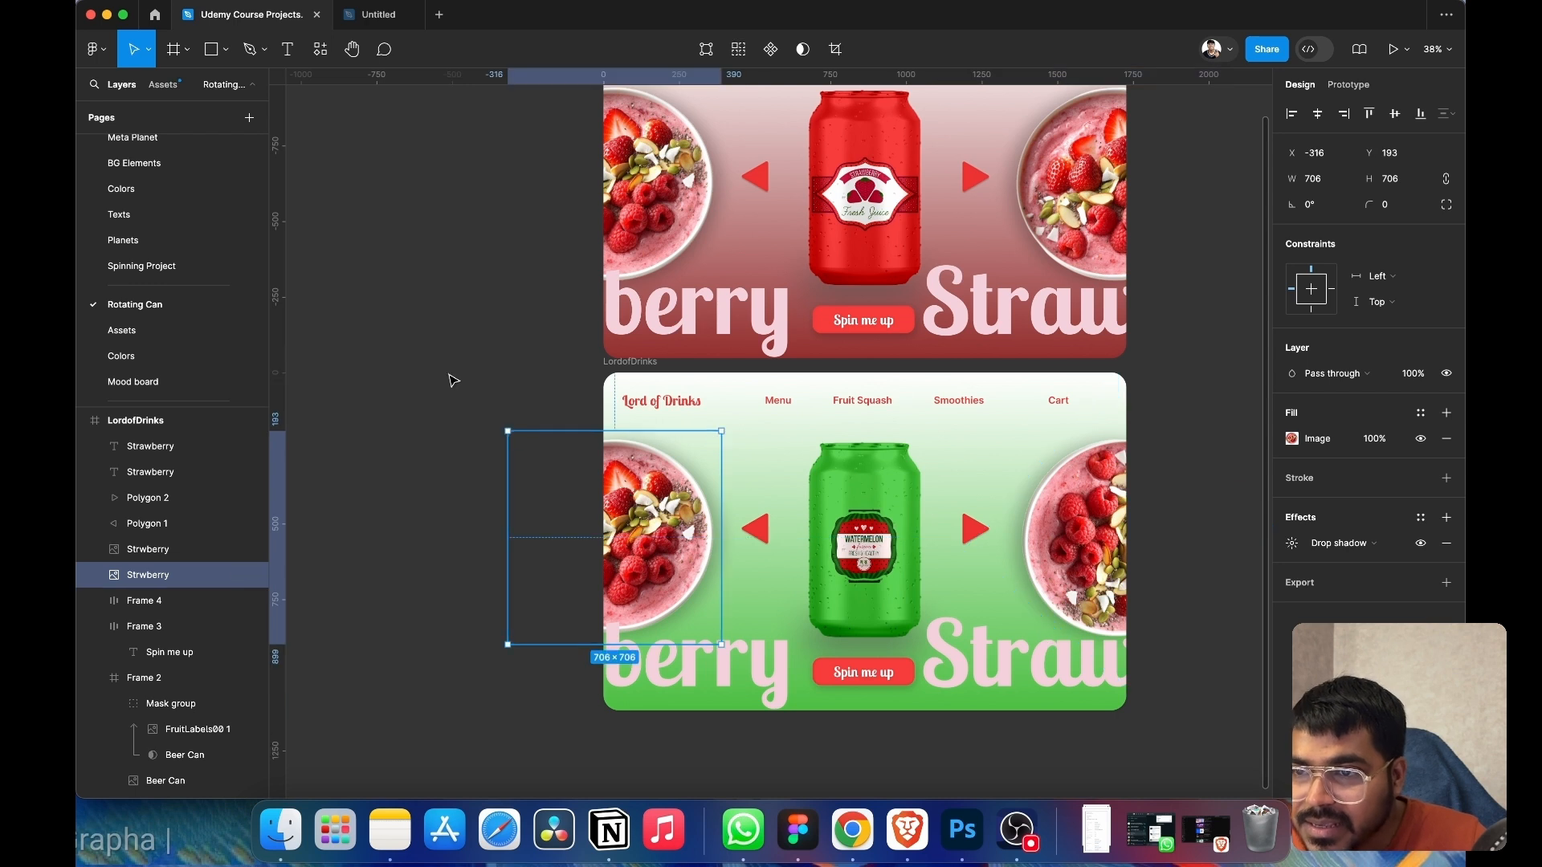
drag(493, 435, 437, 716)
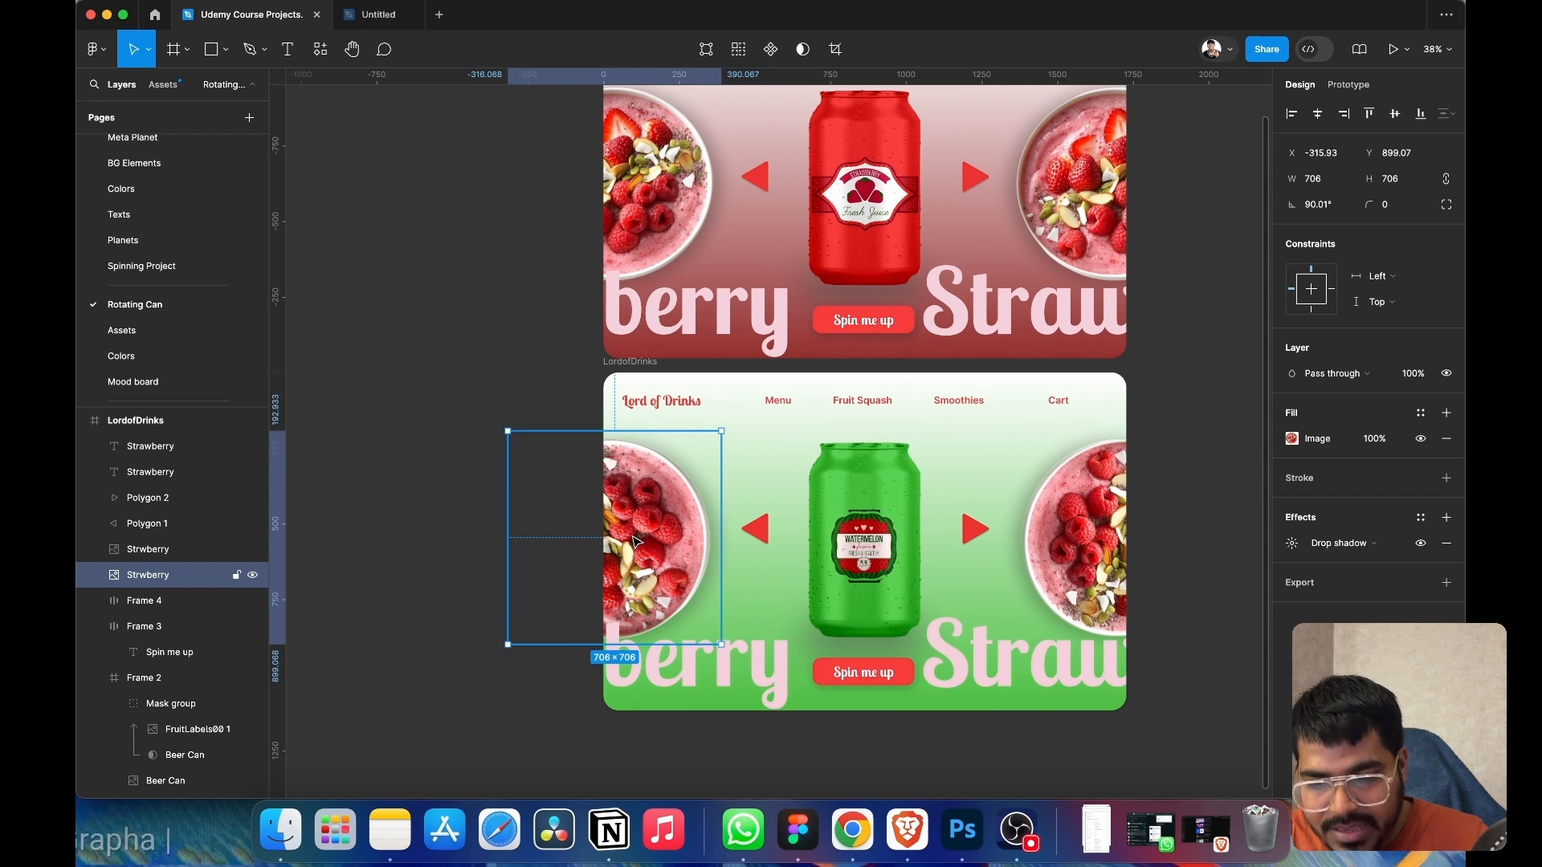
drag(636, 542, 434, 536)
- Move the rotated right strawberry bowl horizontally out past the green frame's right edge, to about X 2724
click(1112, 530)
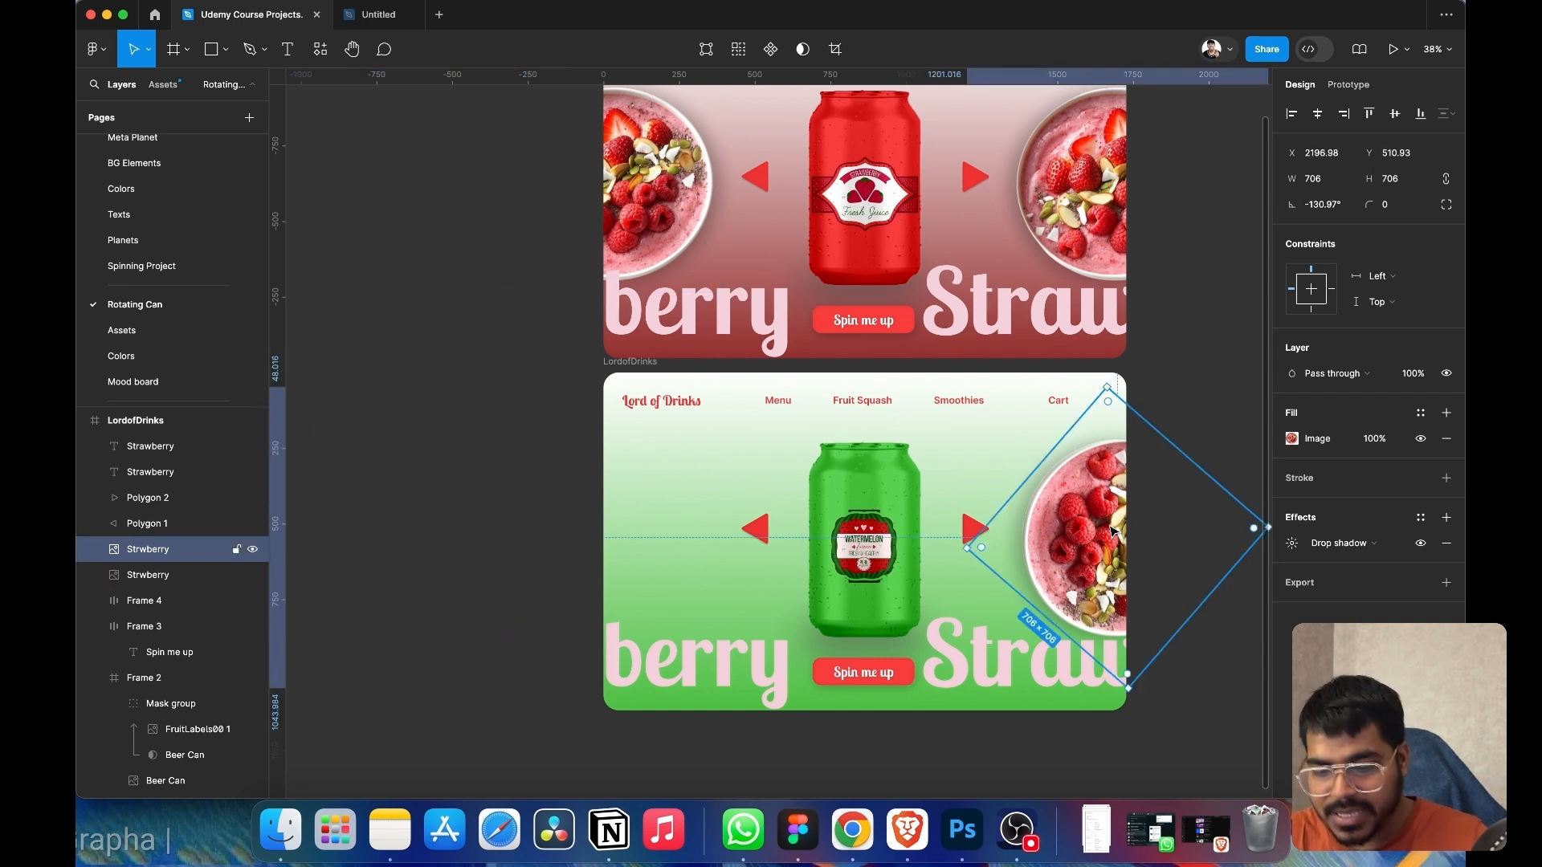
scroll(1112, 530, right, 4)
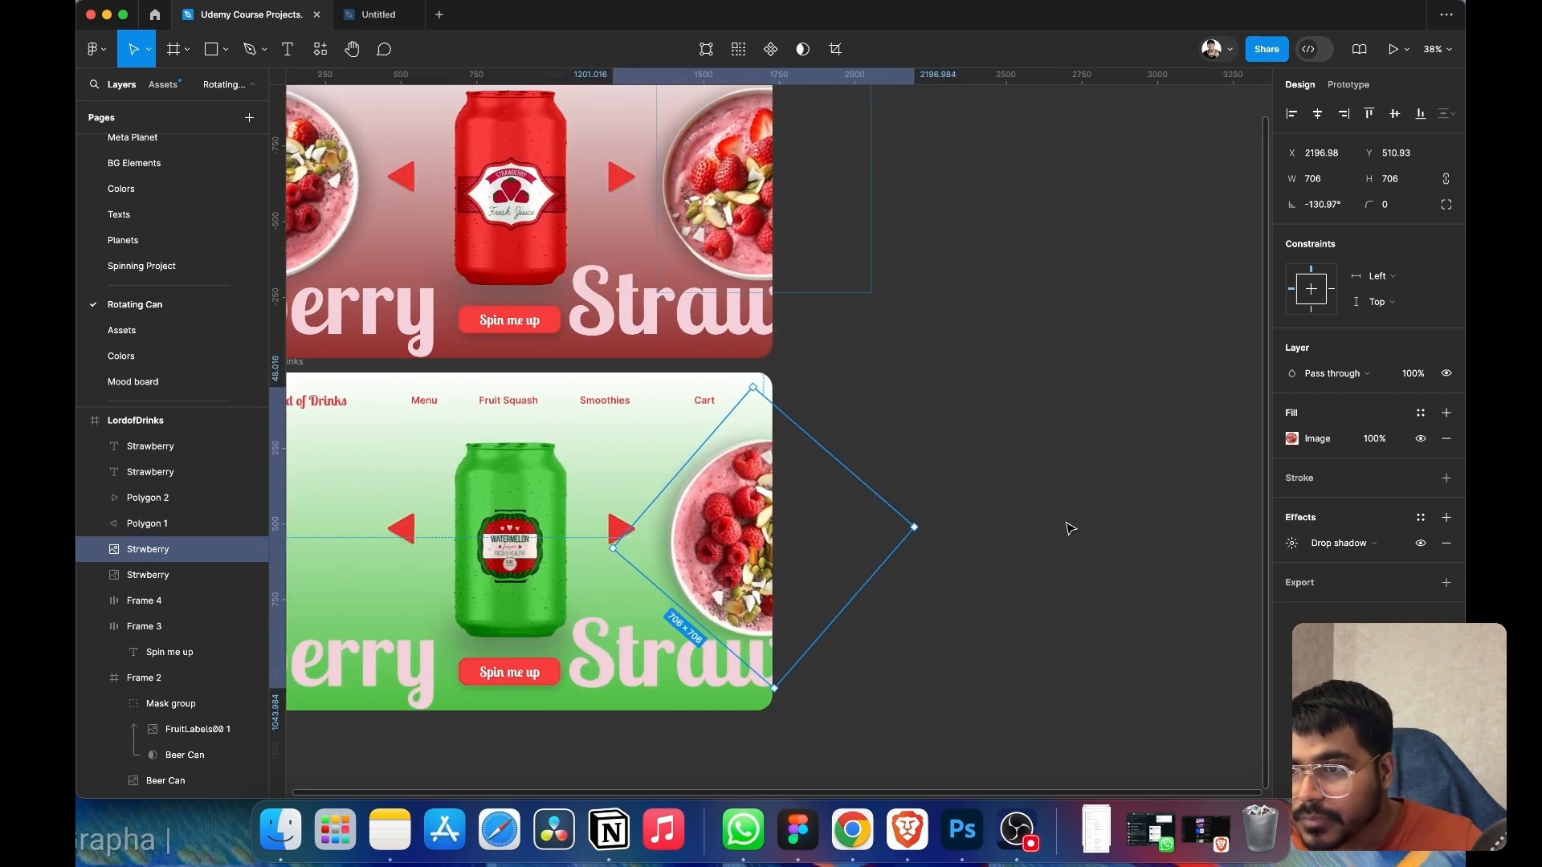
drag(746, 536, 907, 536)
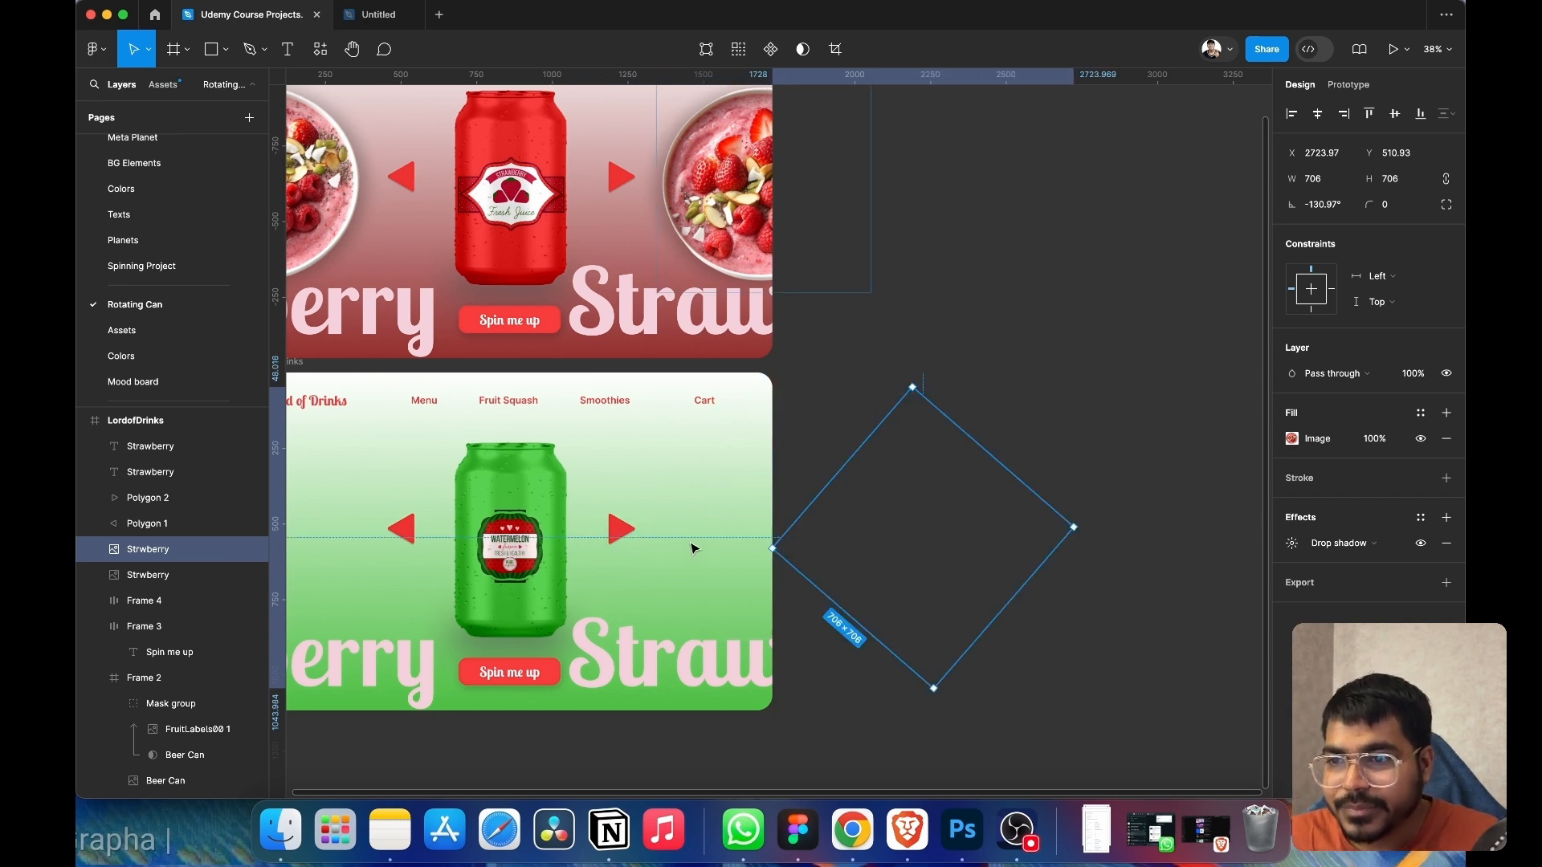
- Recolour the logo and navigation texts in Frame 4 with the green sampled from the watermelon can
scroll(692, 545, left, 3)
click(488, 396)
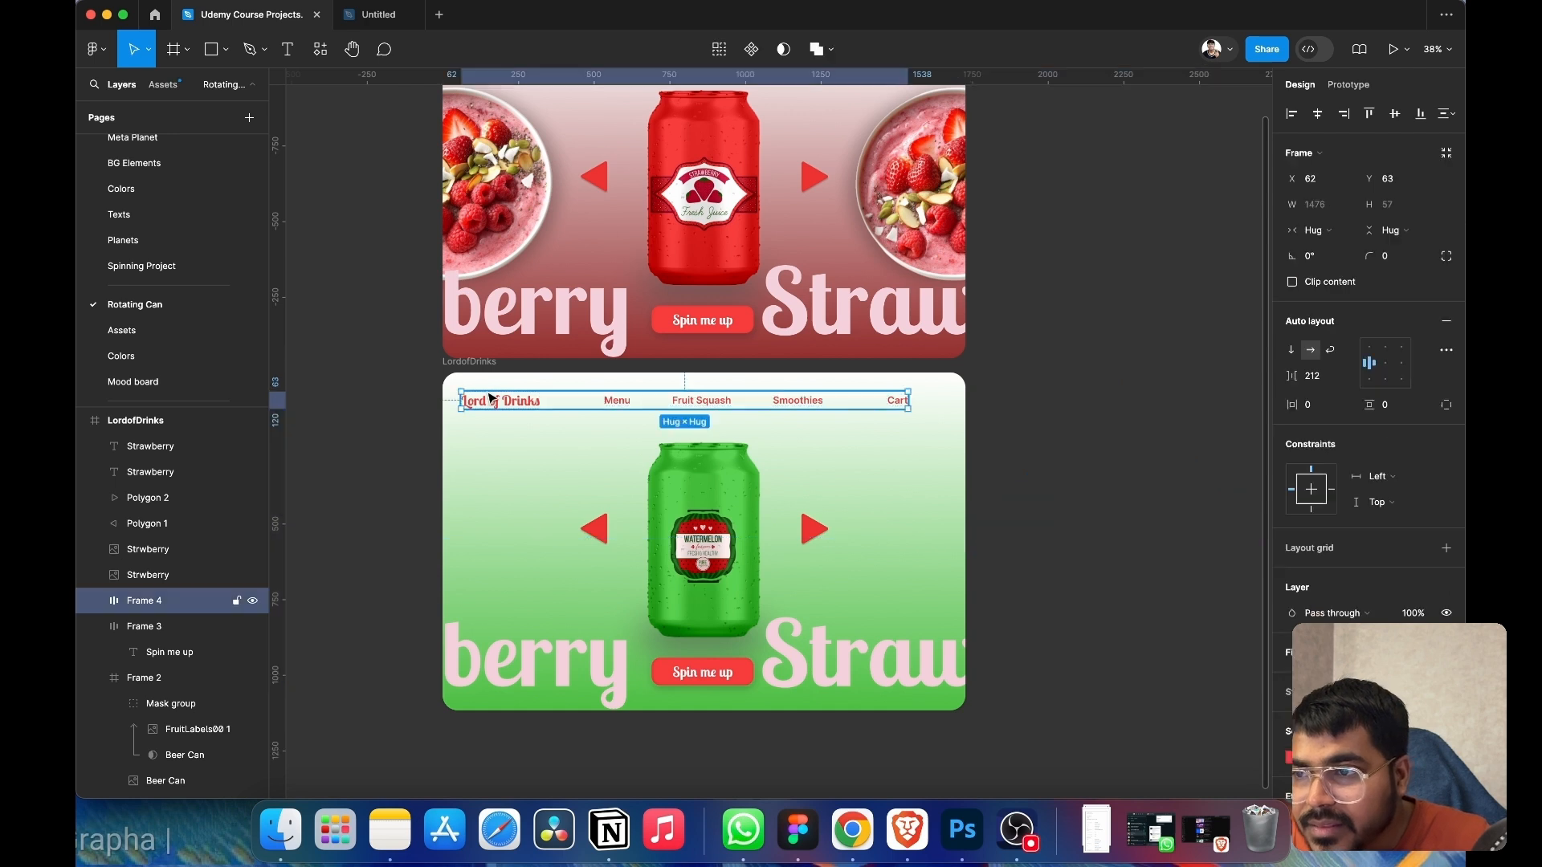
click(1289, 756)
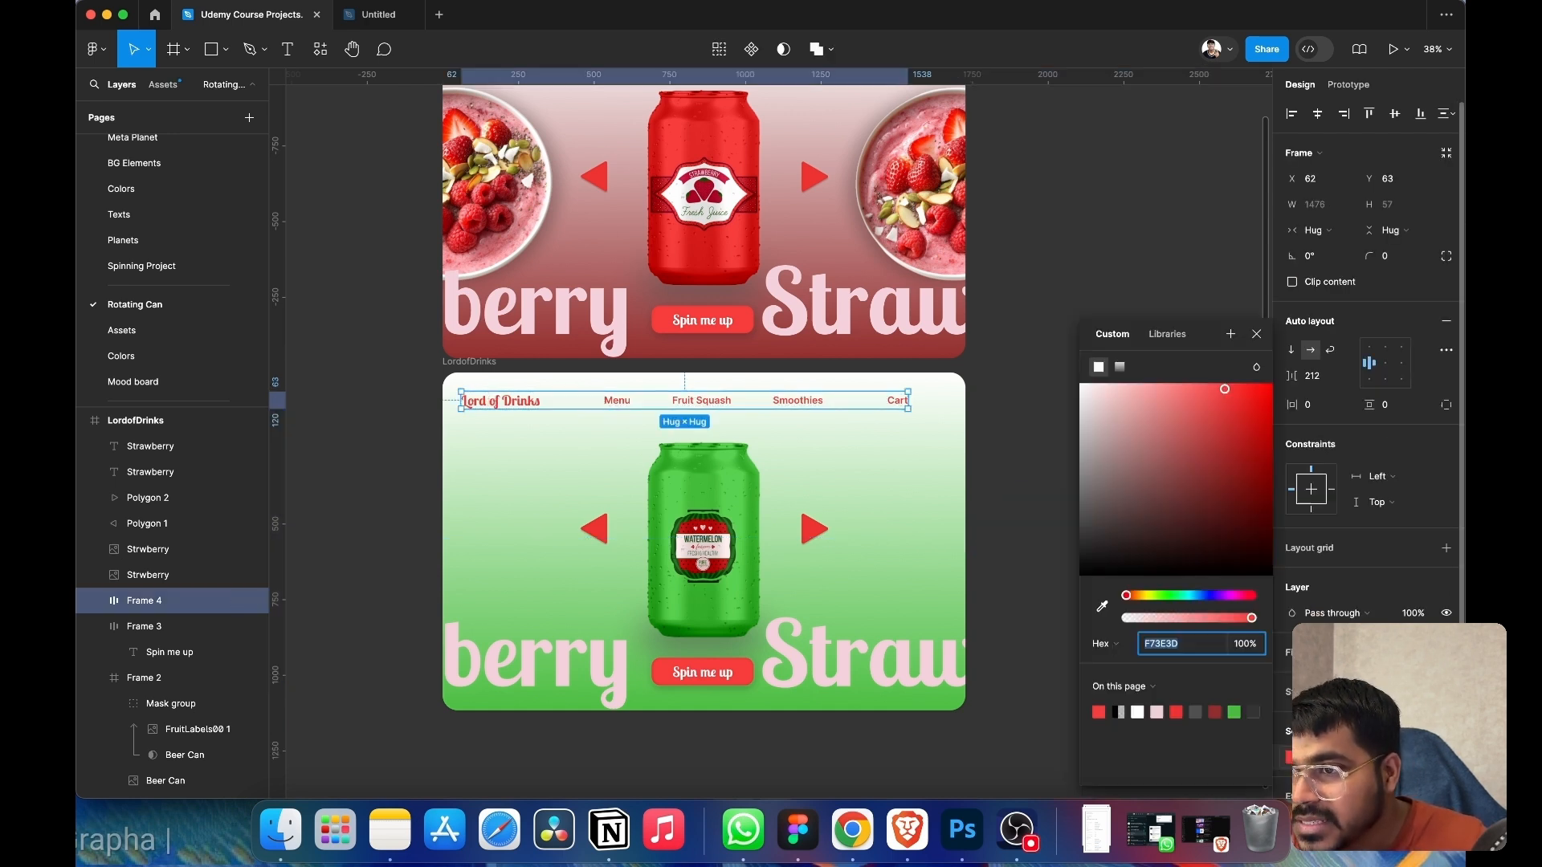
click(1102, 606)
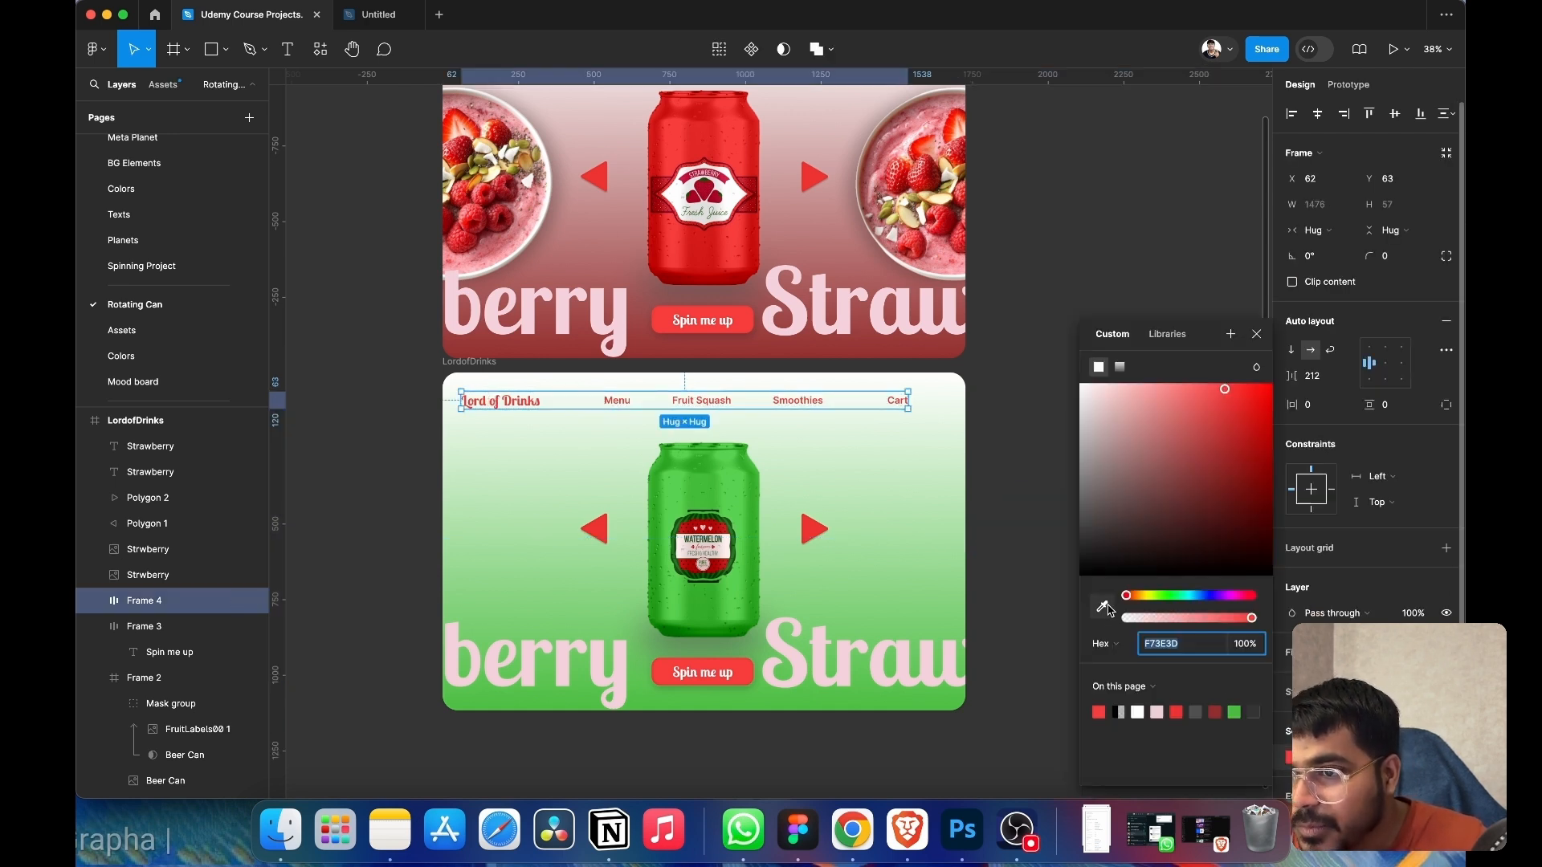
click(743, 464)
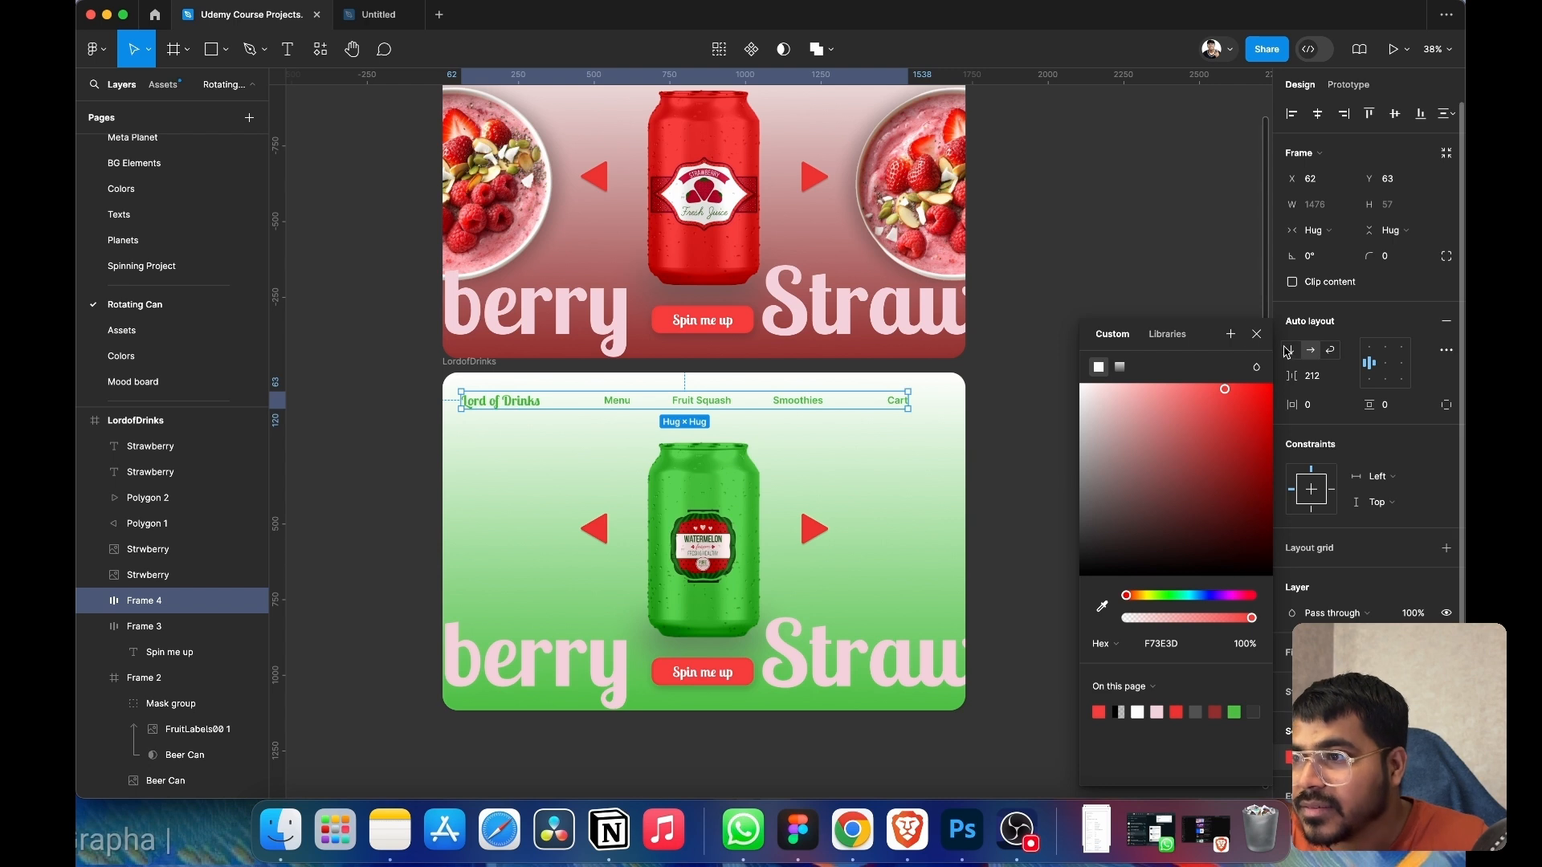
click(1257, 334)
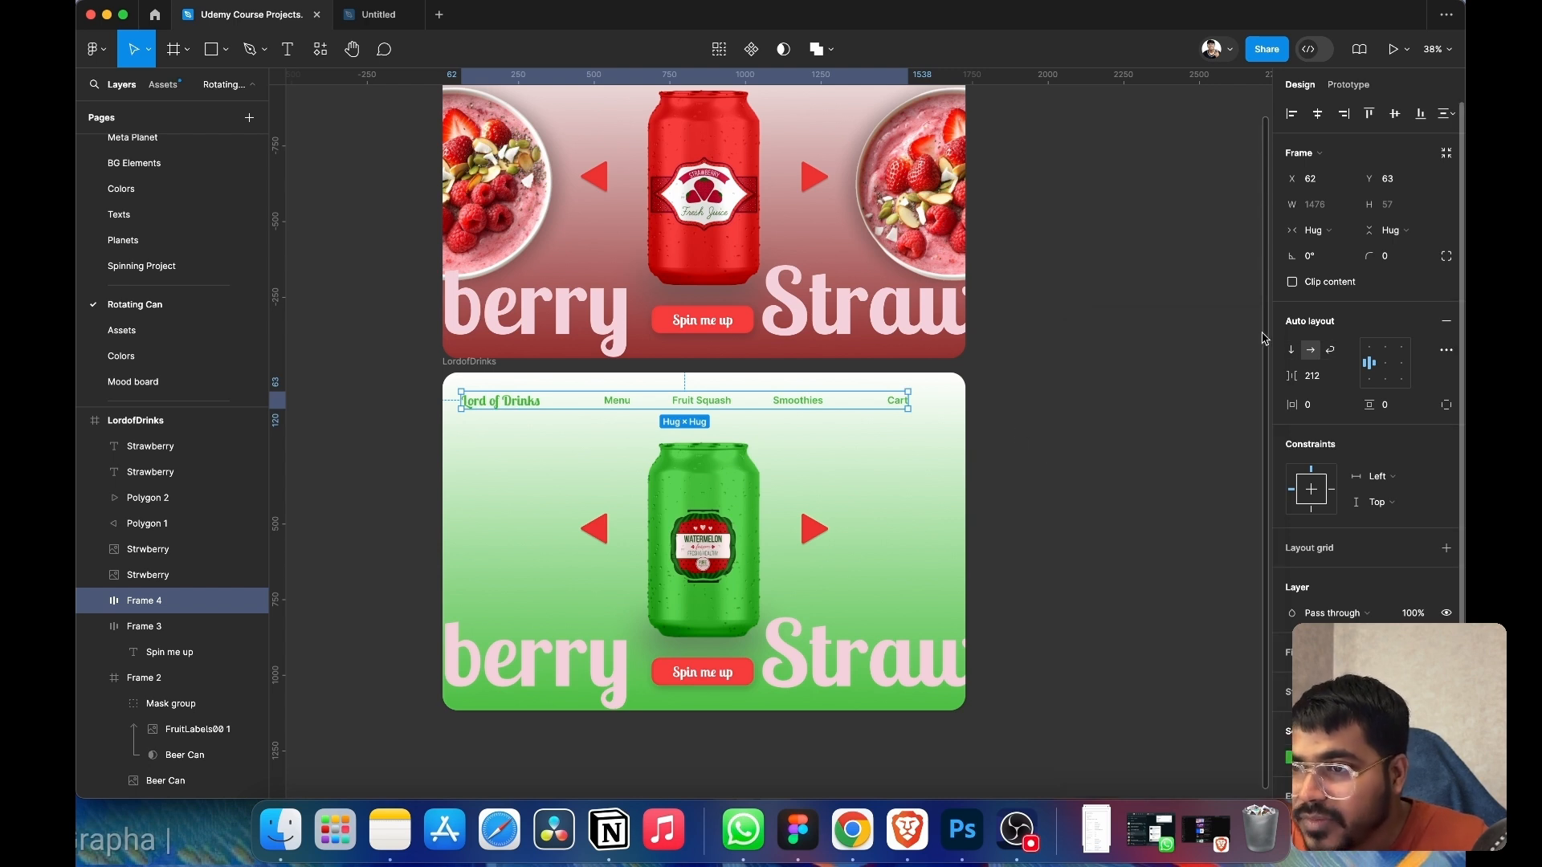
- Recolour both arrow polygons beside the green can with the dark green 1E531B sampled from the watermelon label
click(817, 534)
shift+click(598, 532)
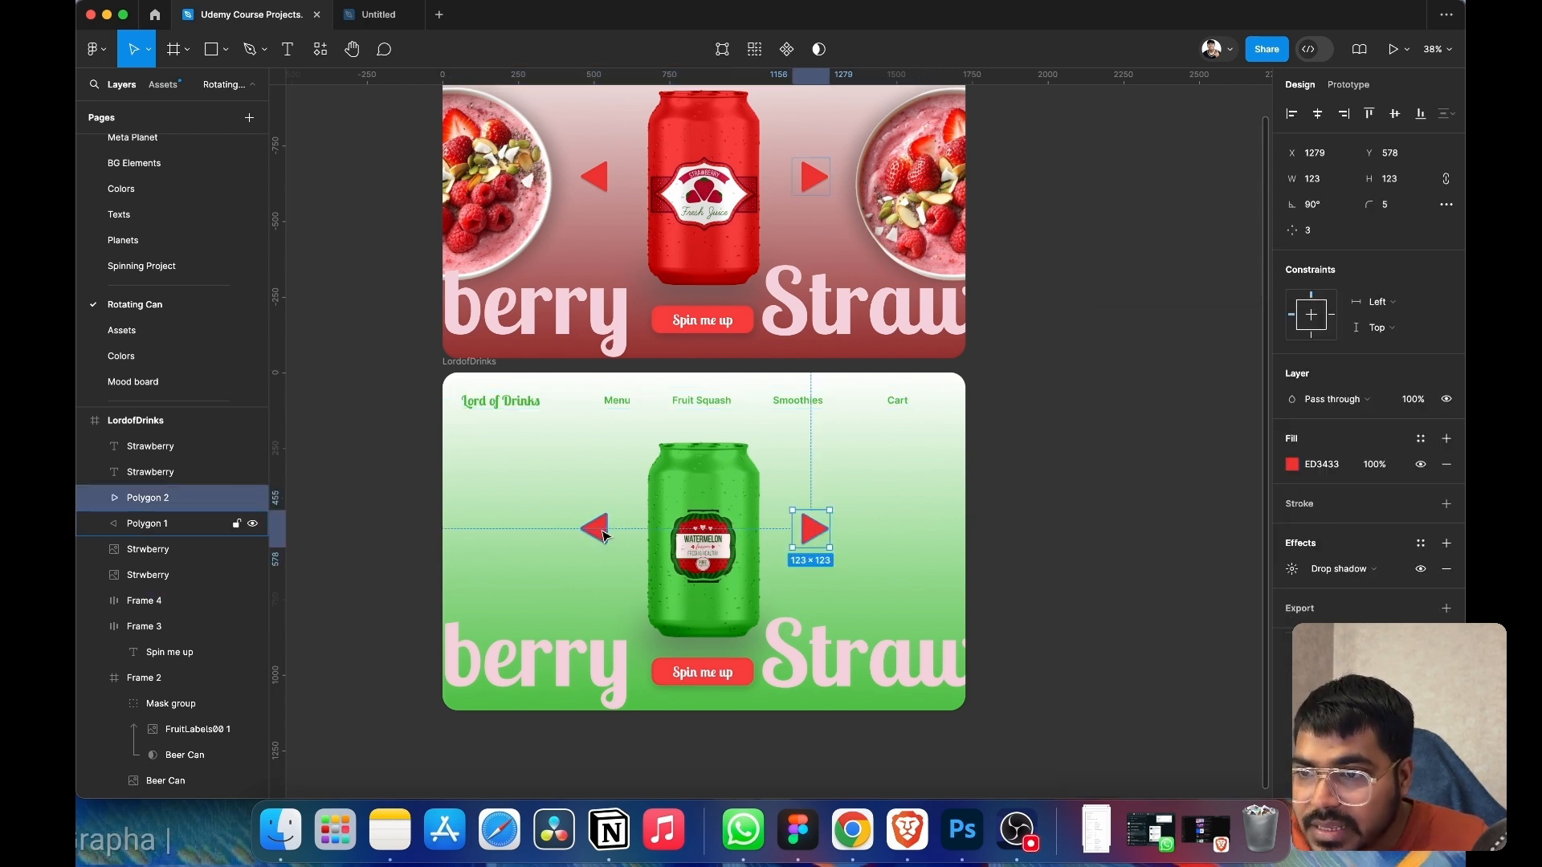
click(1292, 530)
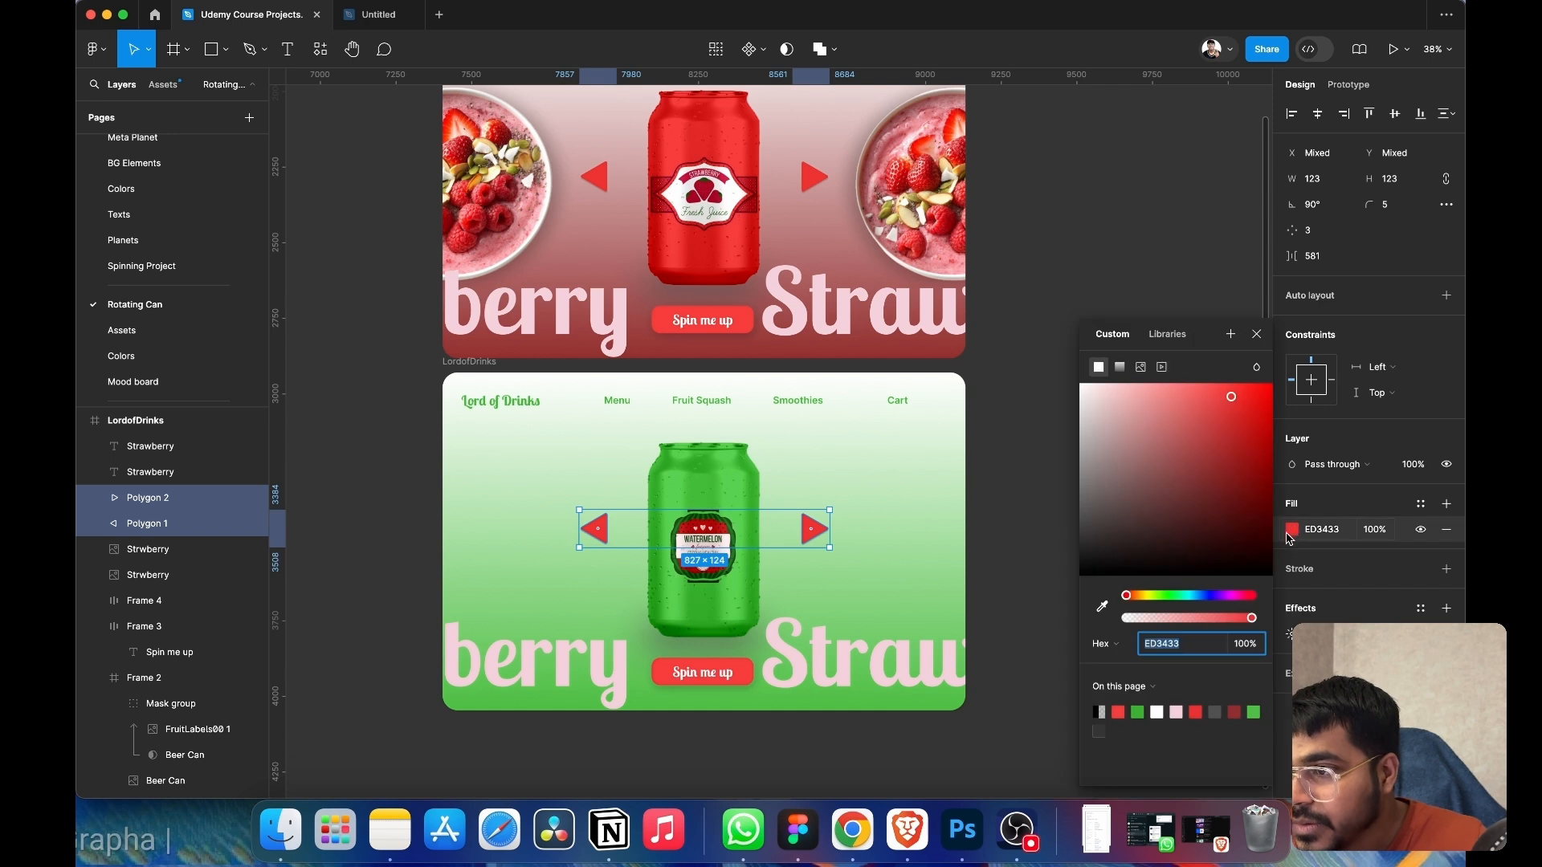
click(1102, 606)
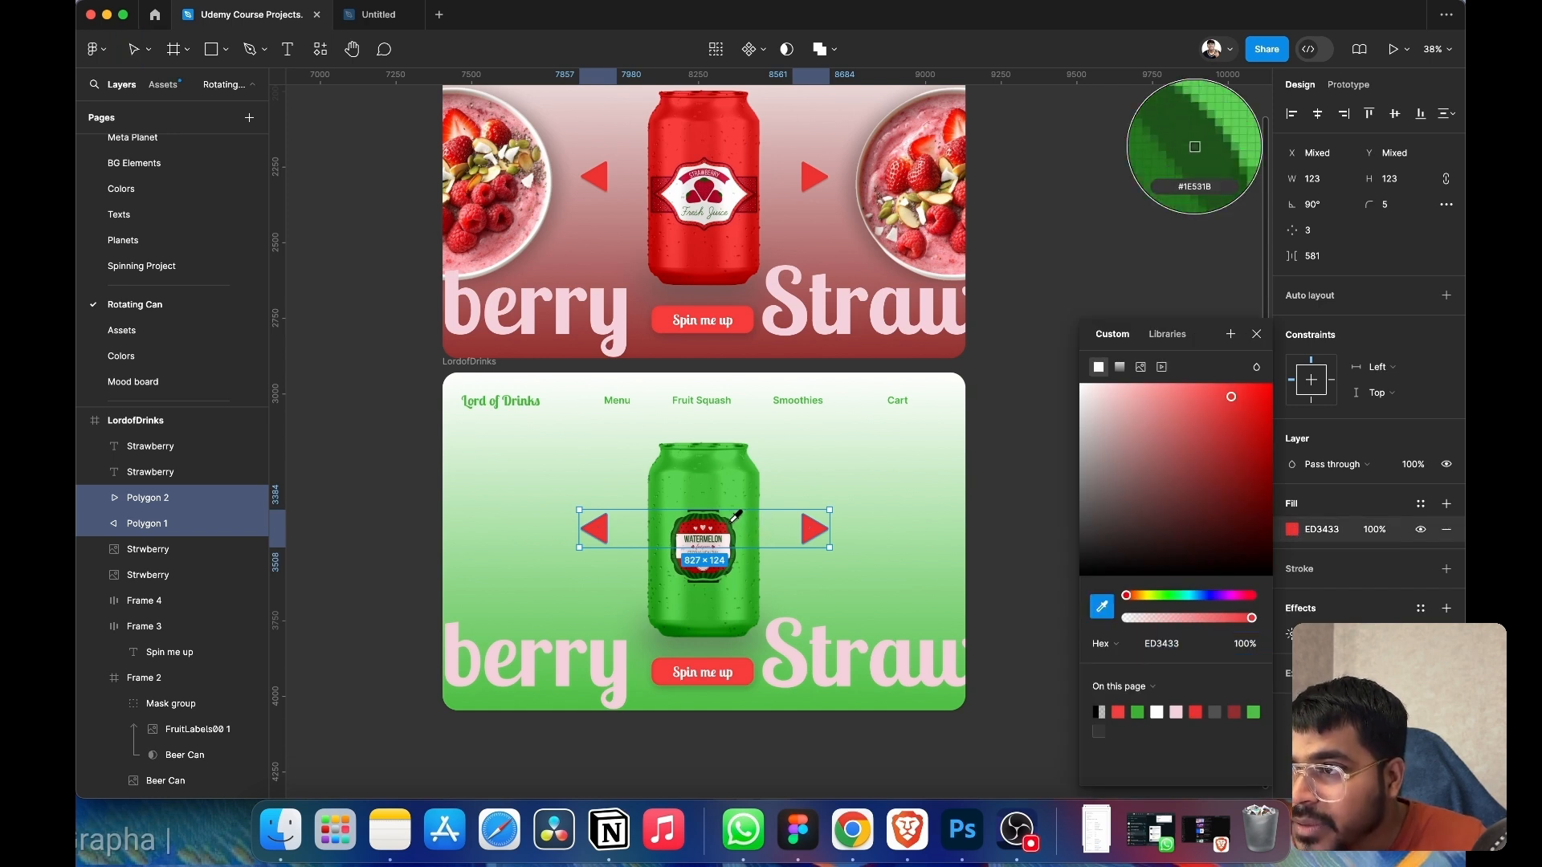
click(737, 515)
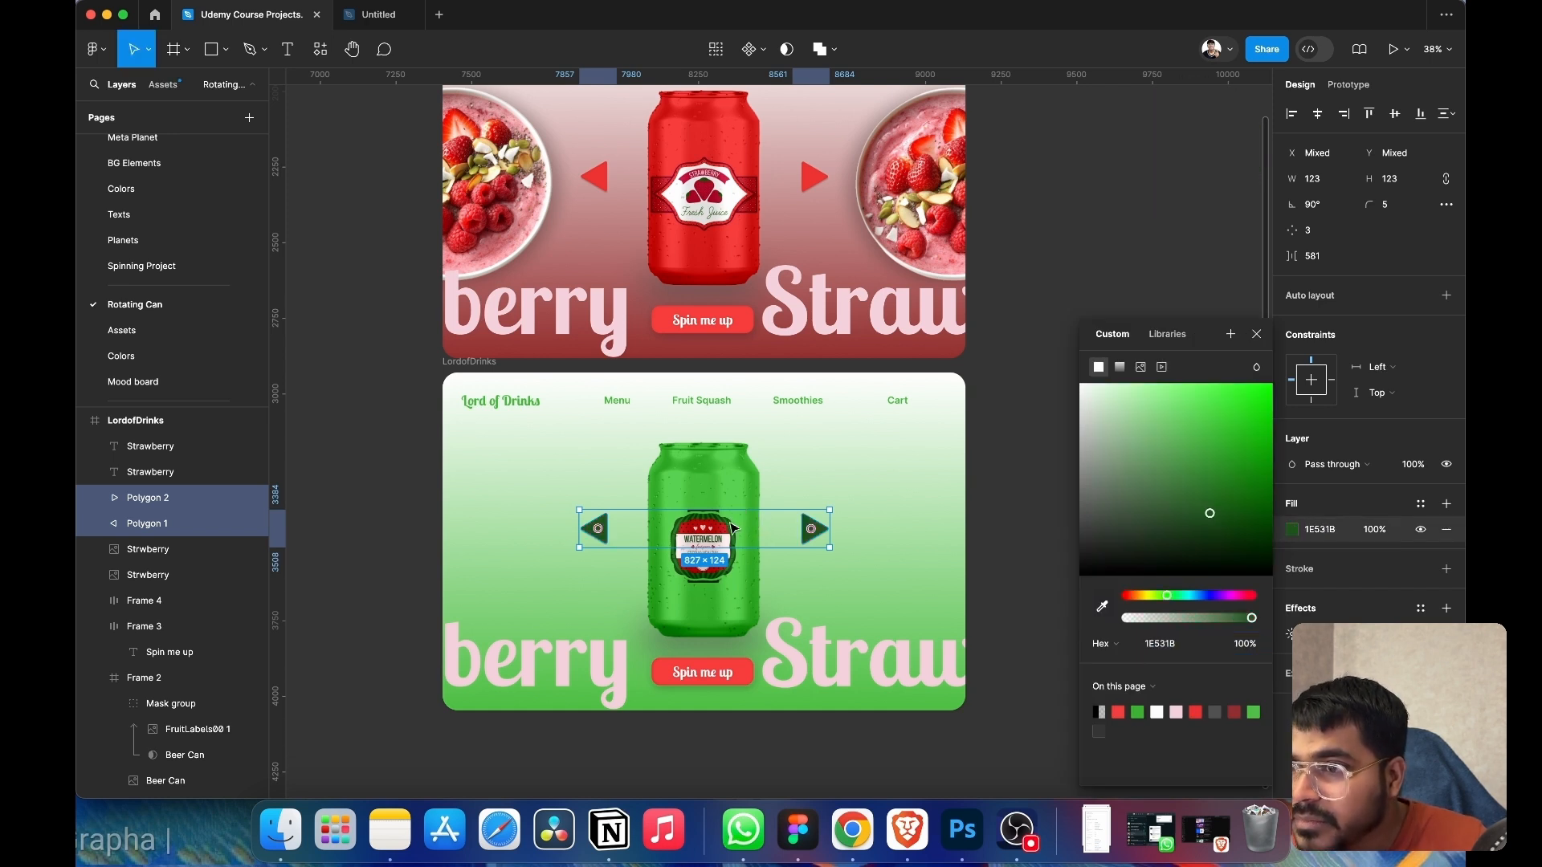
click(1258, 334)
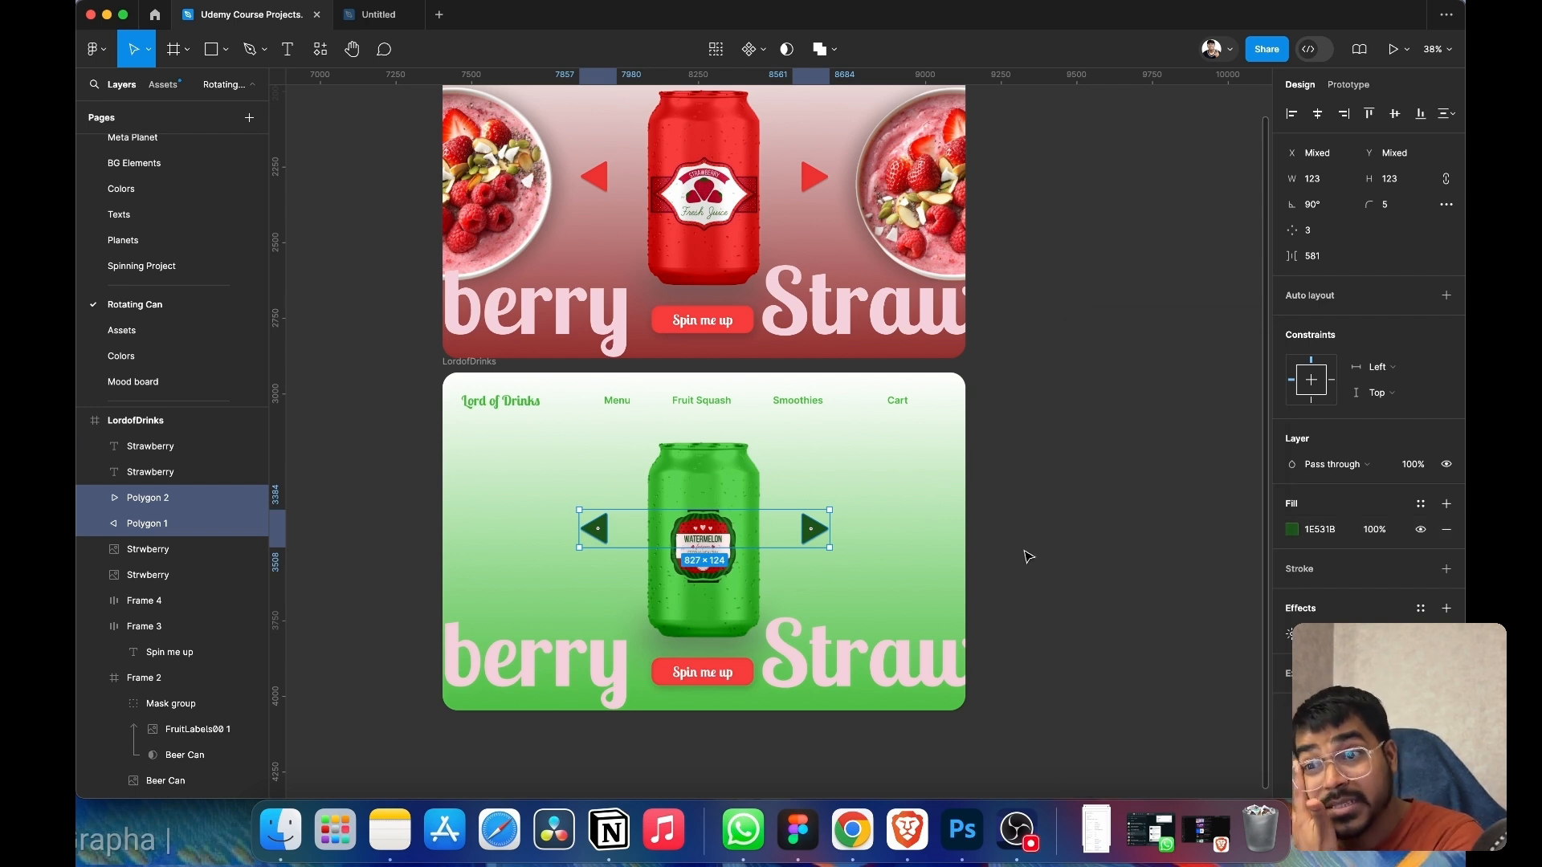
- Darken the fill of the Lord of Drinks logo text in the green frame to 1D7916
click(510, 402)
click(511, 406)
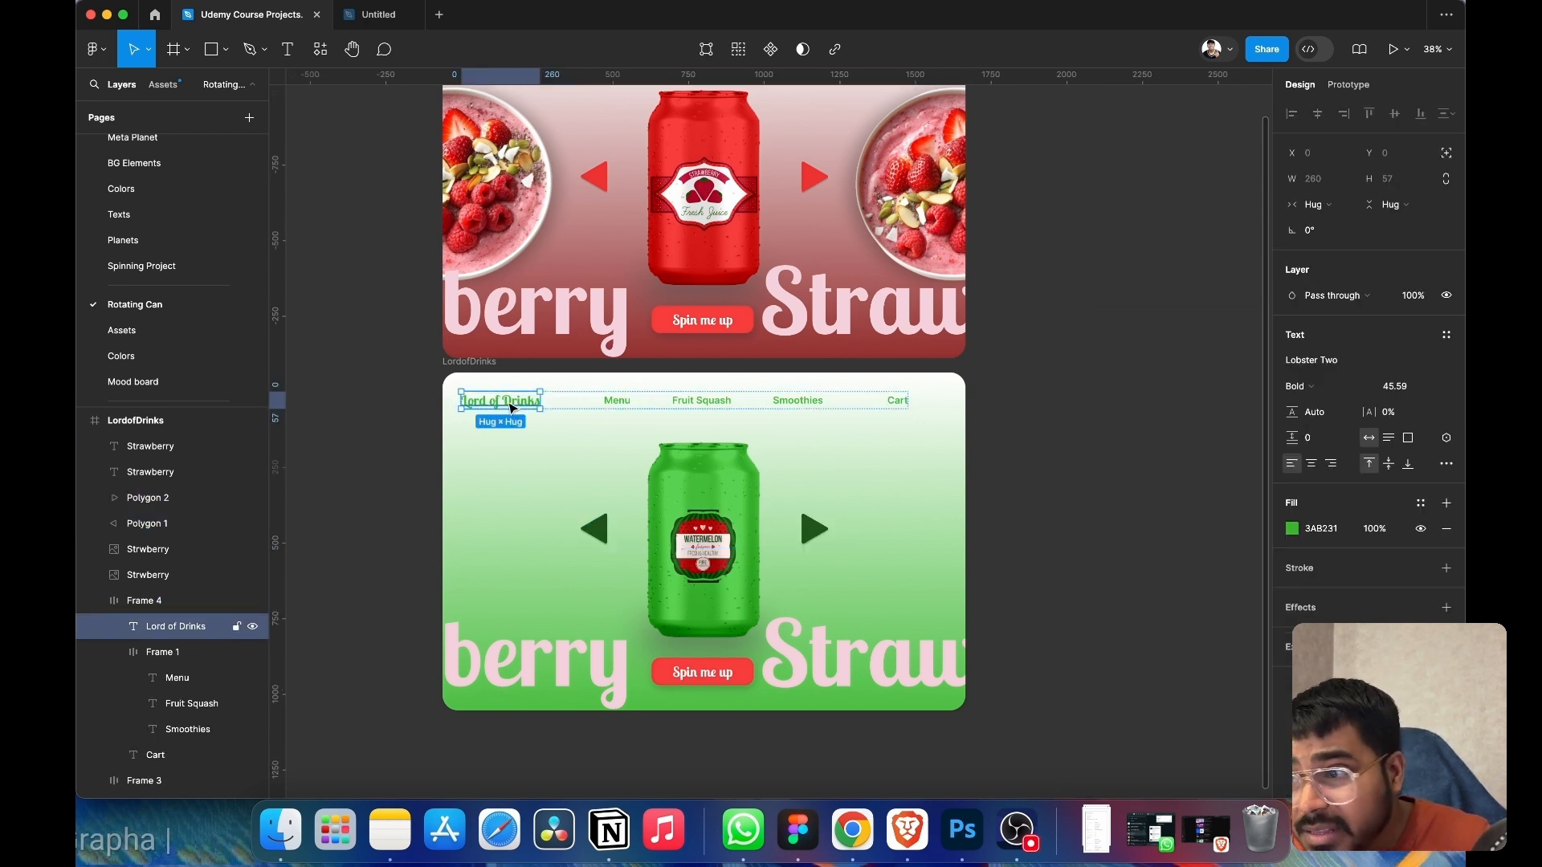
click(1292, 530)
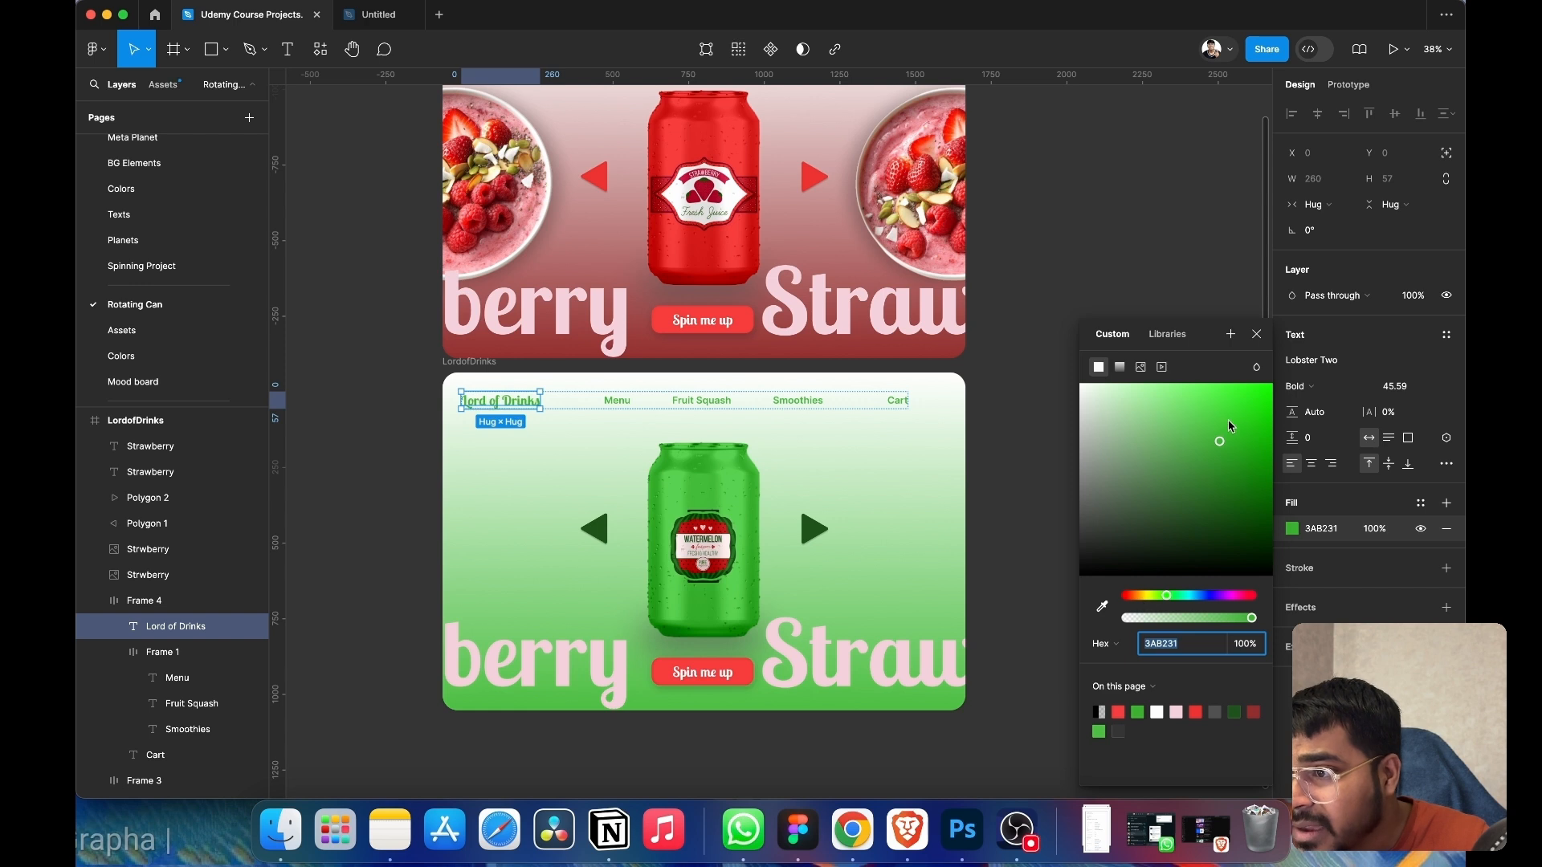
drag(1217, 444, 1240, 493)
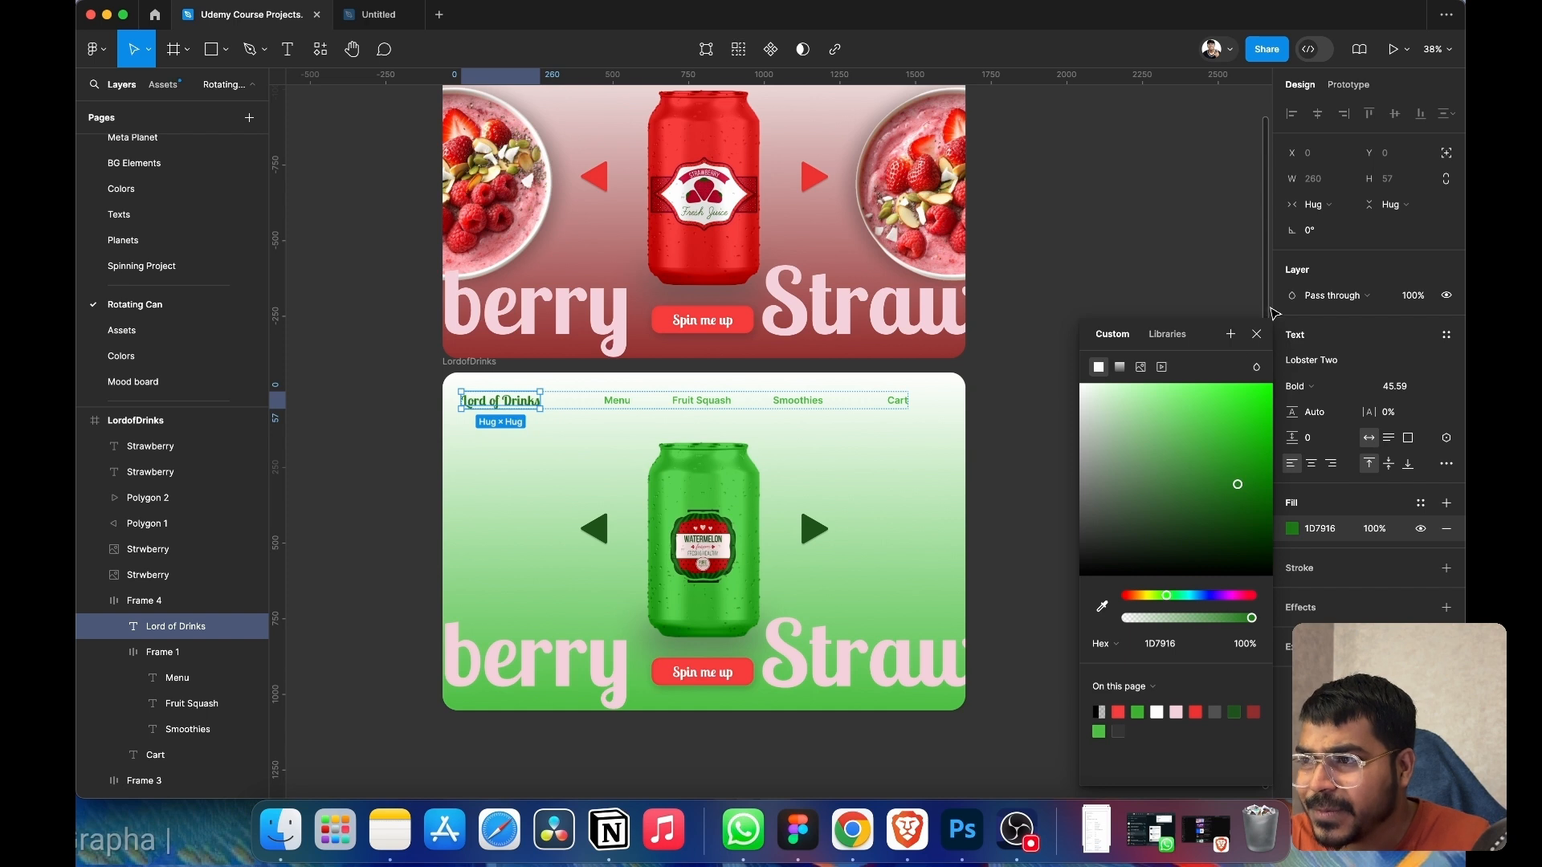
click(1257, 334)
- Replace the wording of the right Strawberry text in the green frame with "Watermelon"
click(835, 684)
shift+click(456, 666)
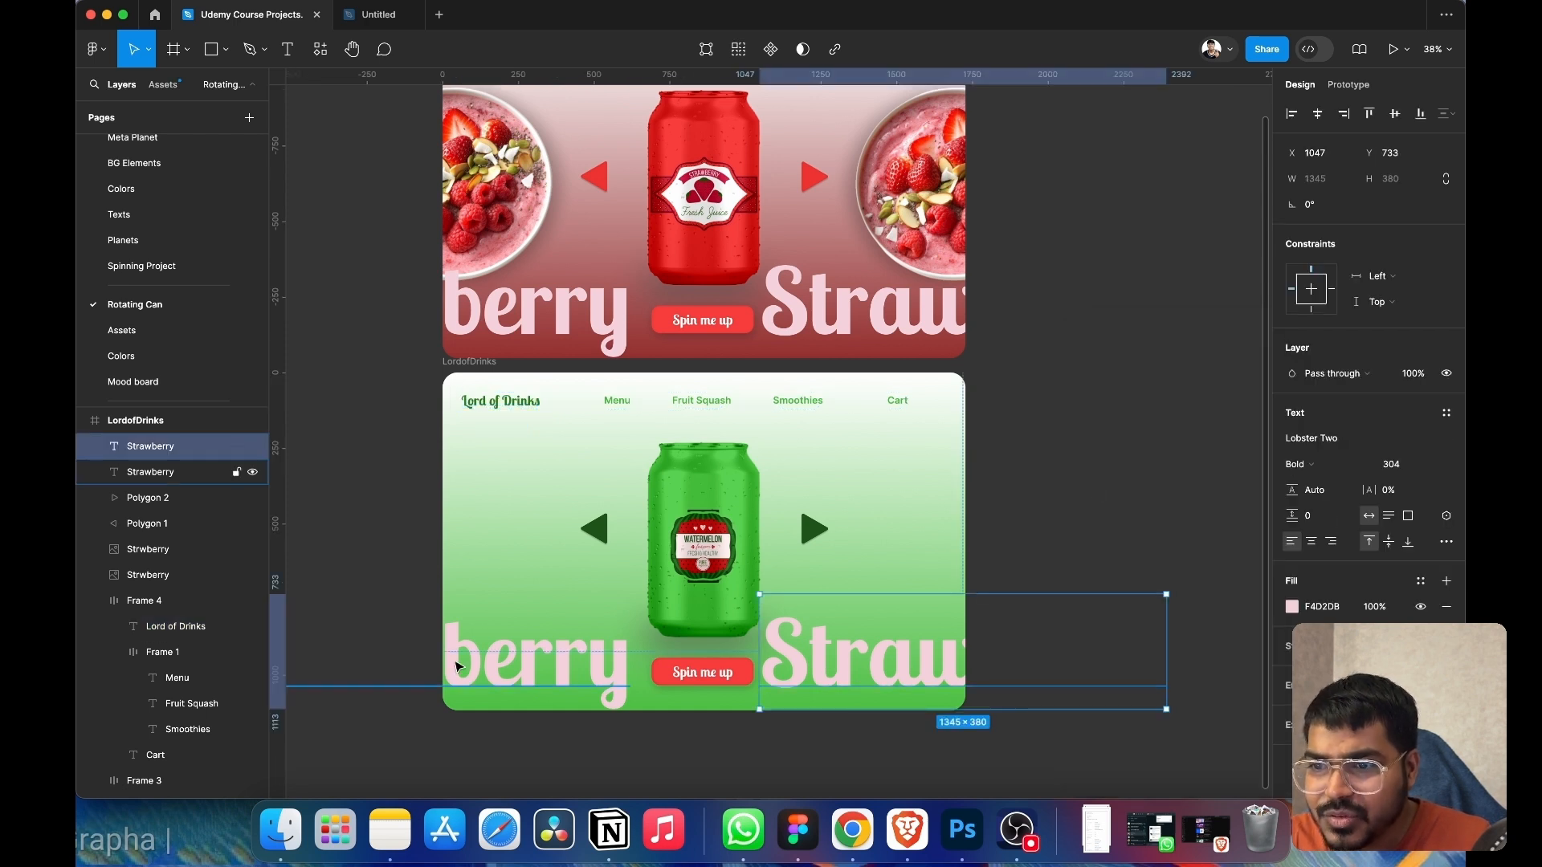
double_click(846, 674)
text(W)
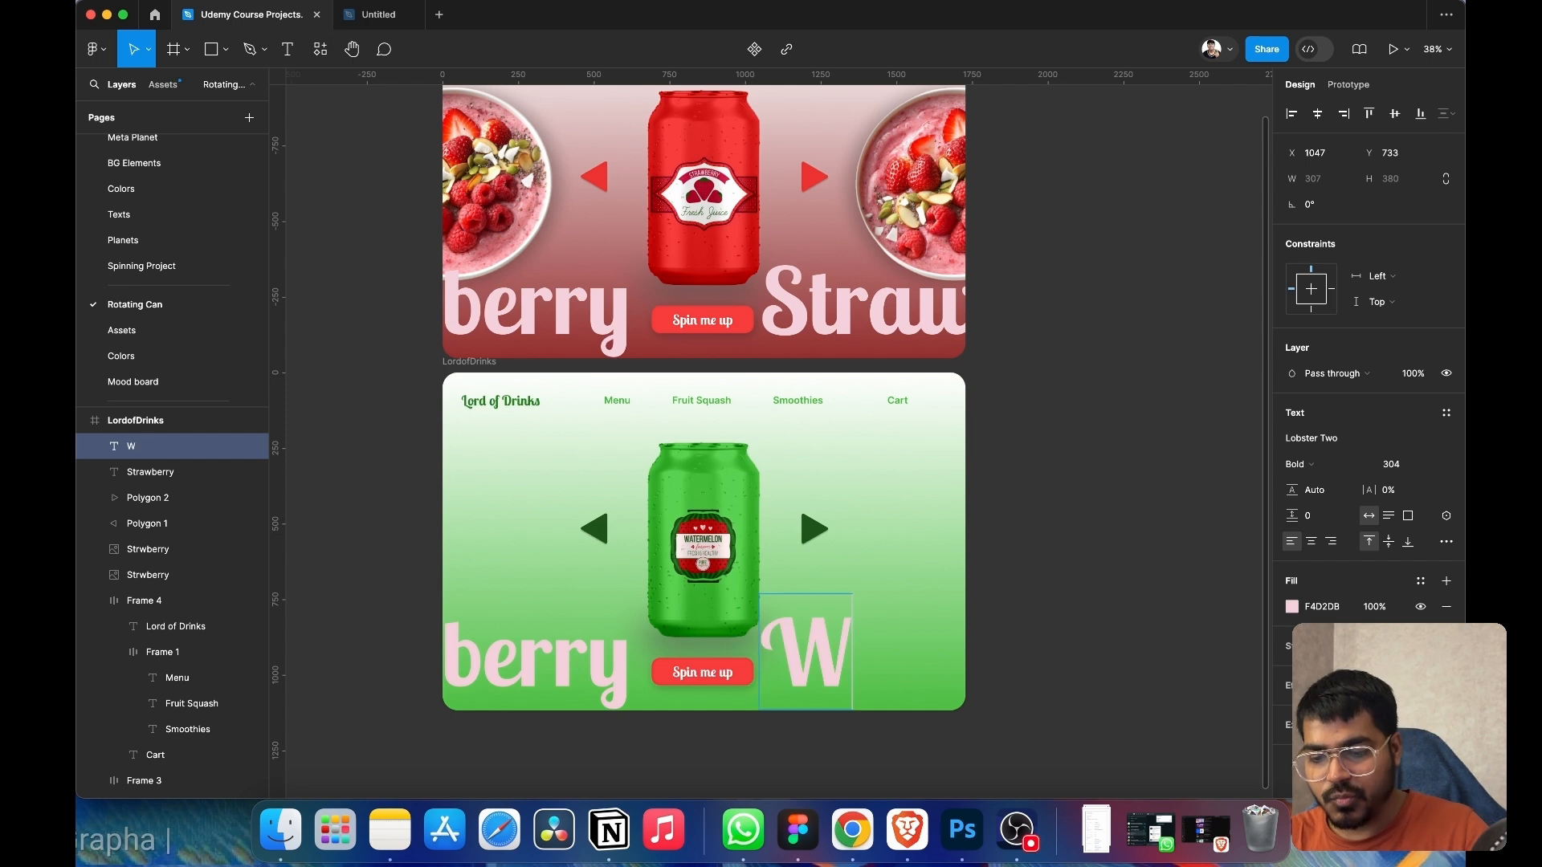
text(aterme)
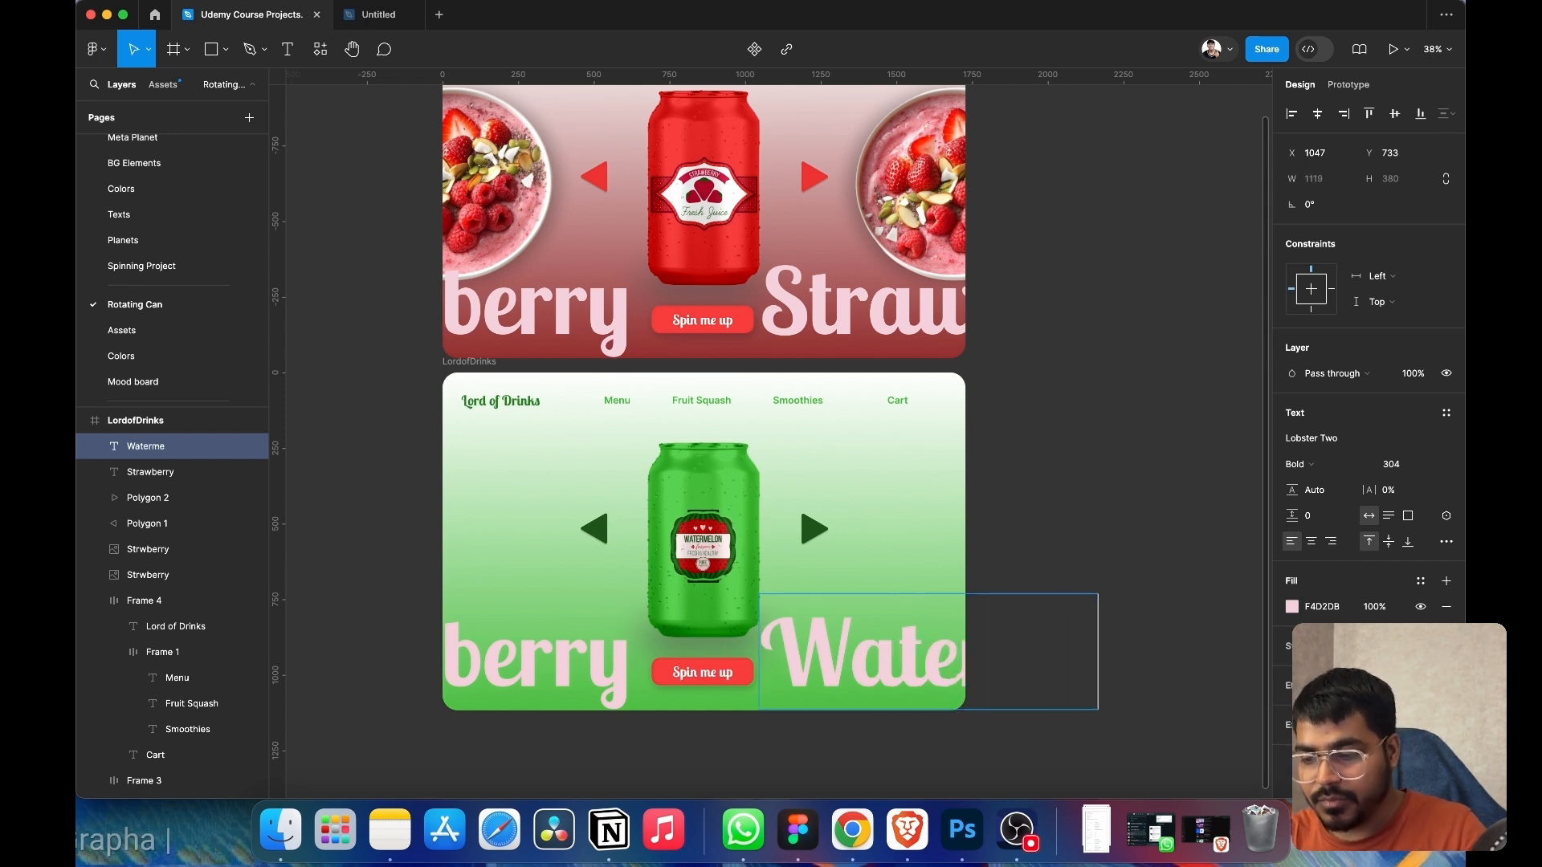
text(lon)
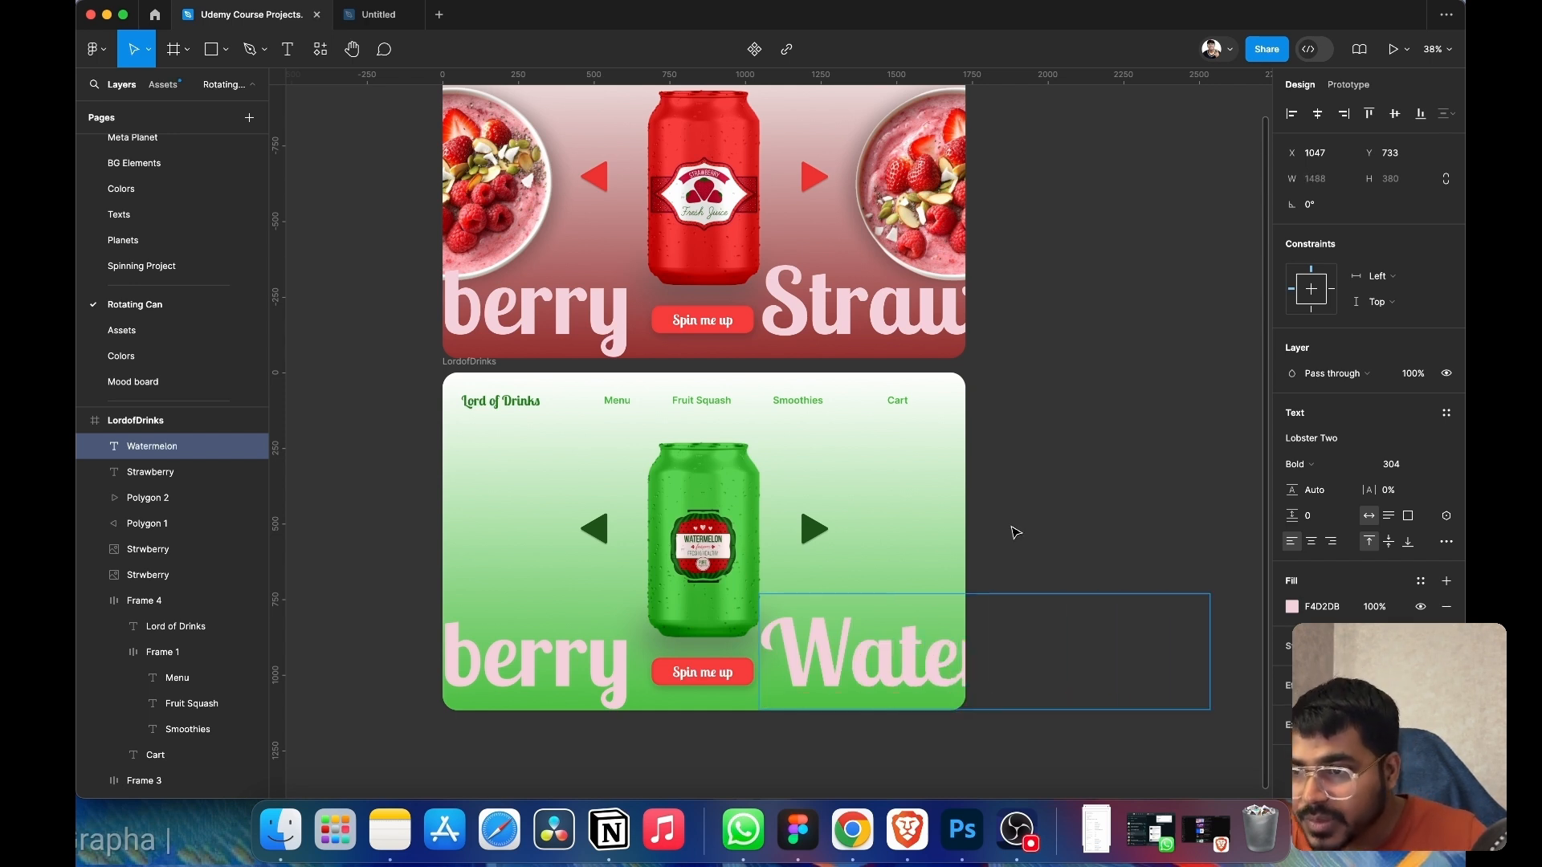
key(Escape)
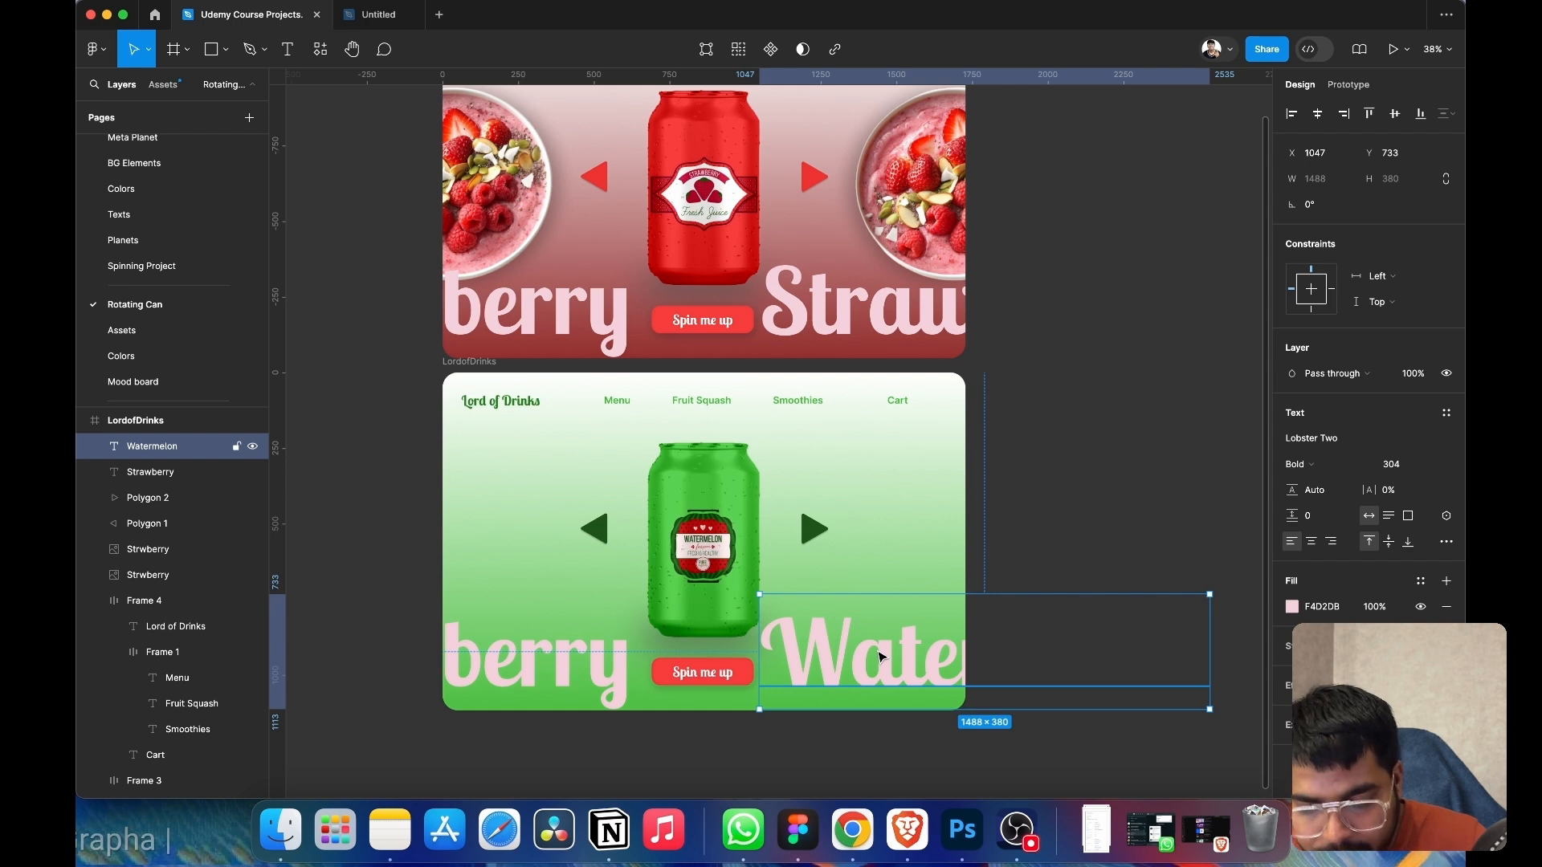
- Move the right Watermelon text closer to the can and scale it down to about 1413 × 361, at about X 1028
drag(882, 657, 855, 659)
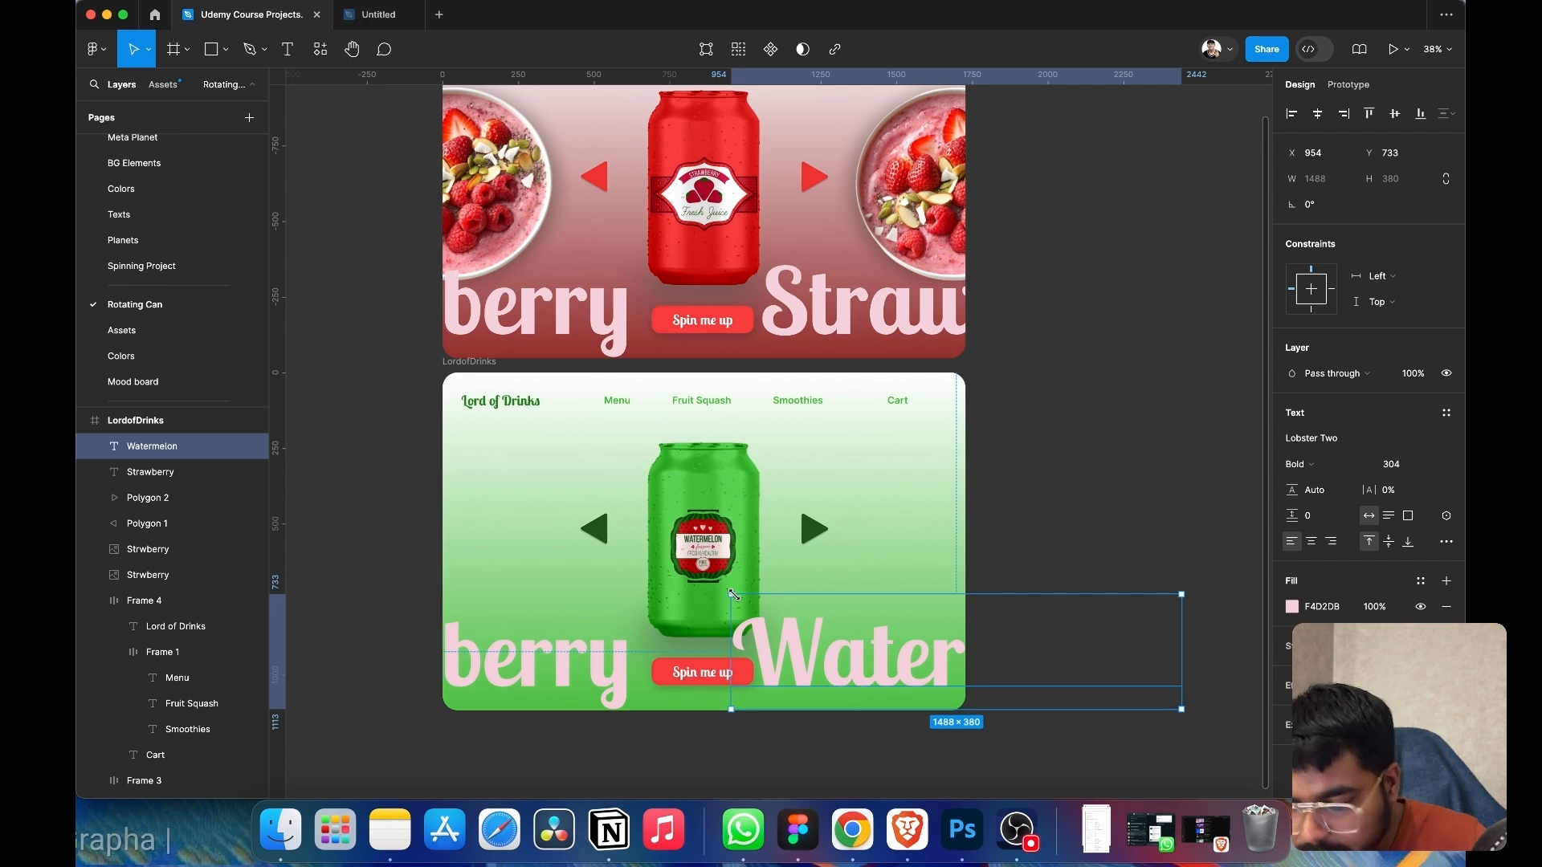
key(k)
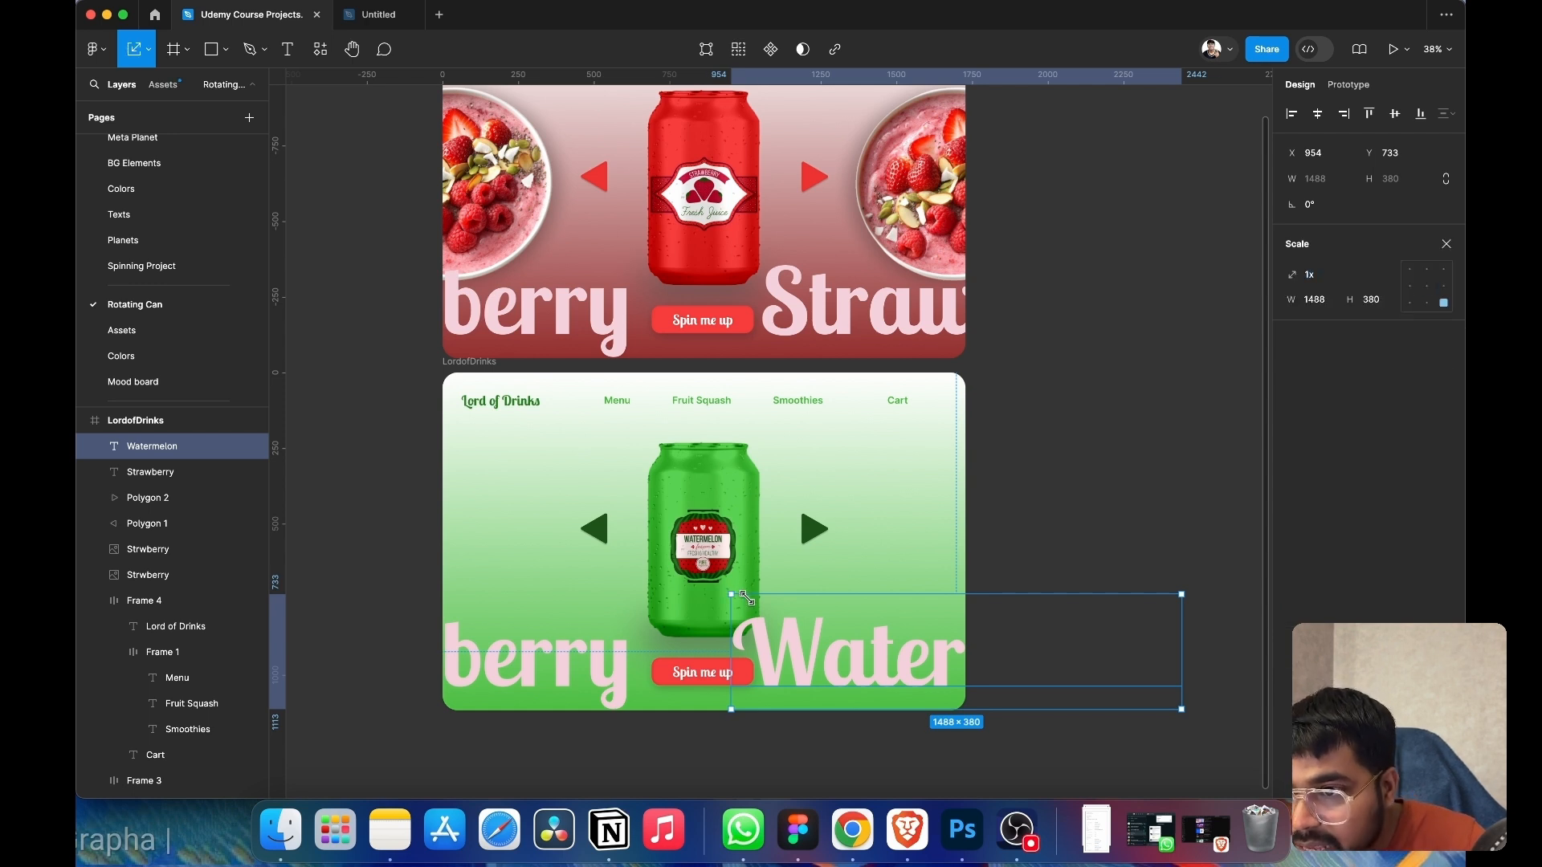
drag(746, 598, 756, 600)
click(1109, 530)
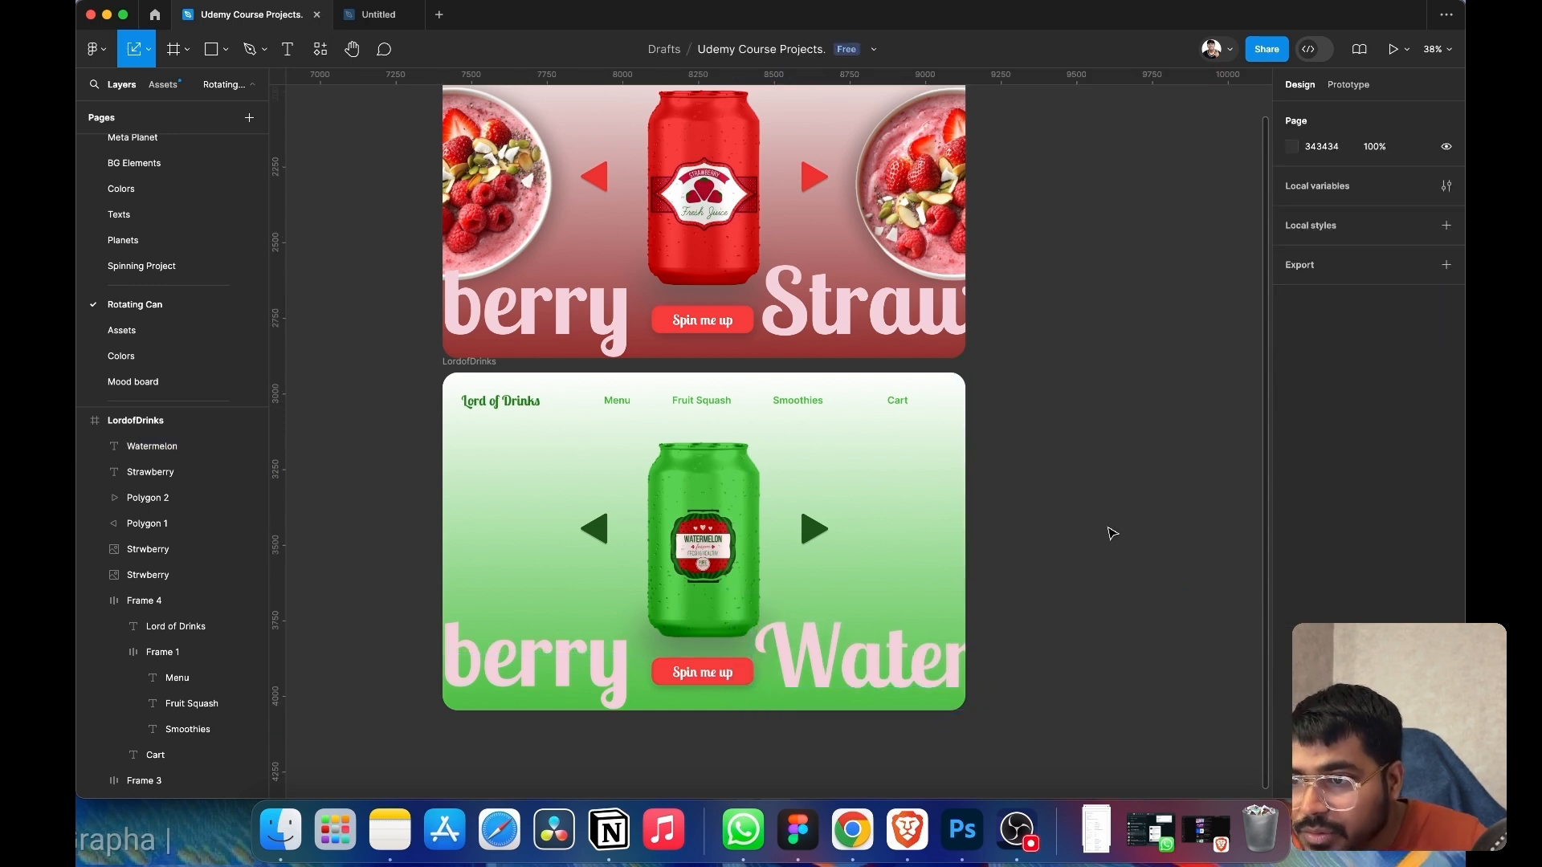
- Change the left Strawberry text in the green frame to "Watermelon" and shift it horizontally to about X -832, clear of the button
double_click(577, 653)
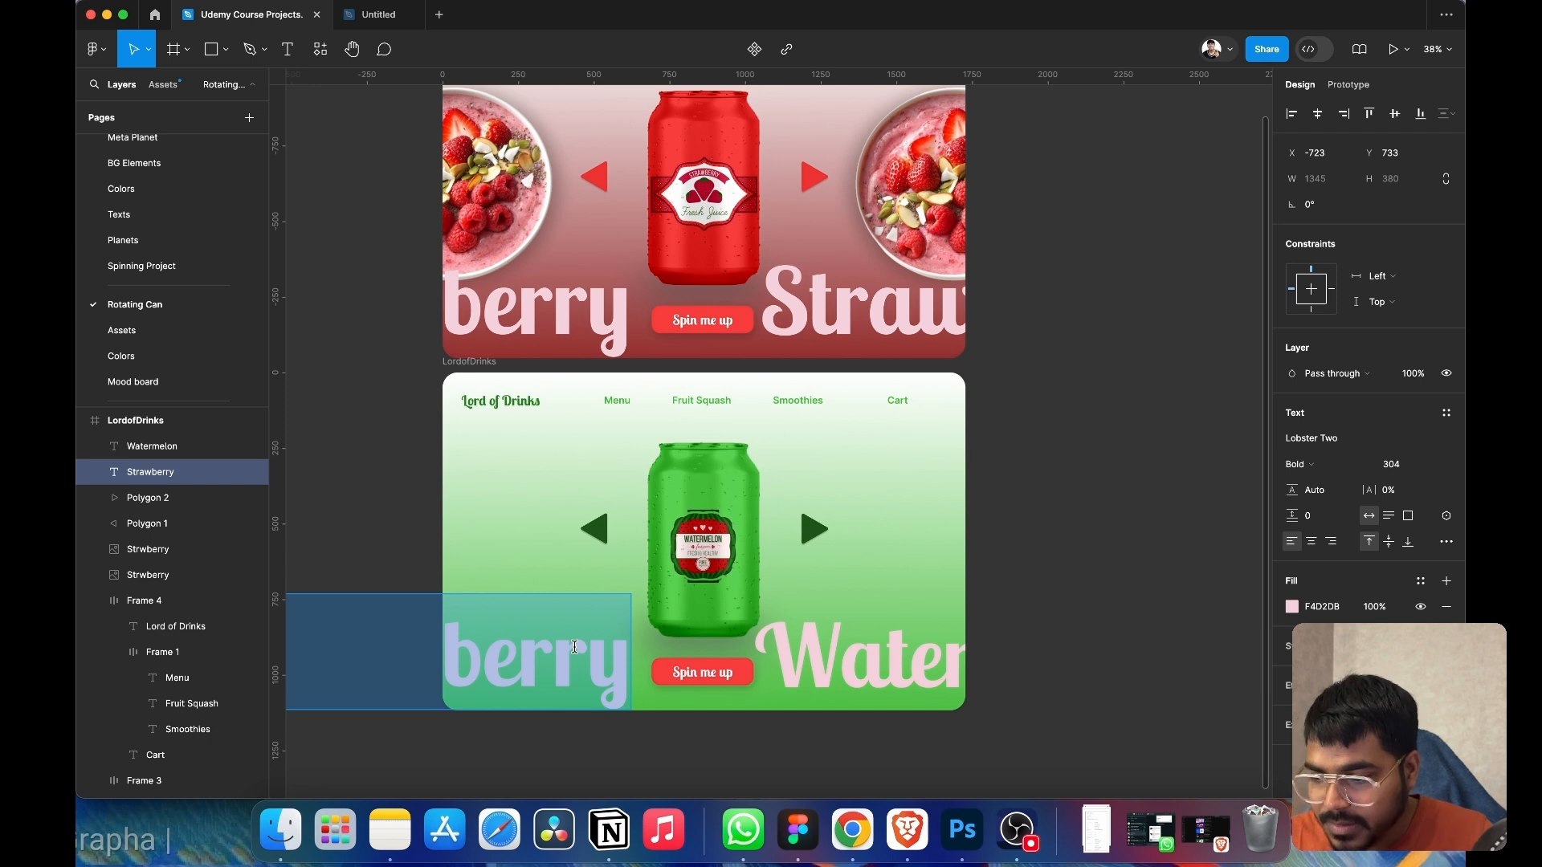
text(Water)
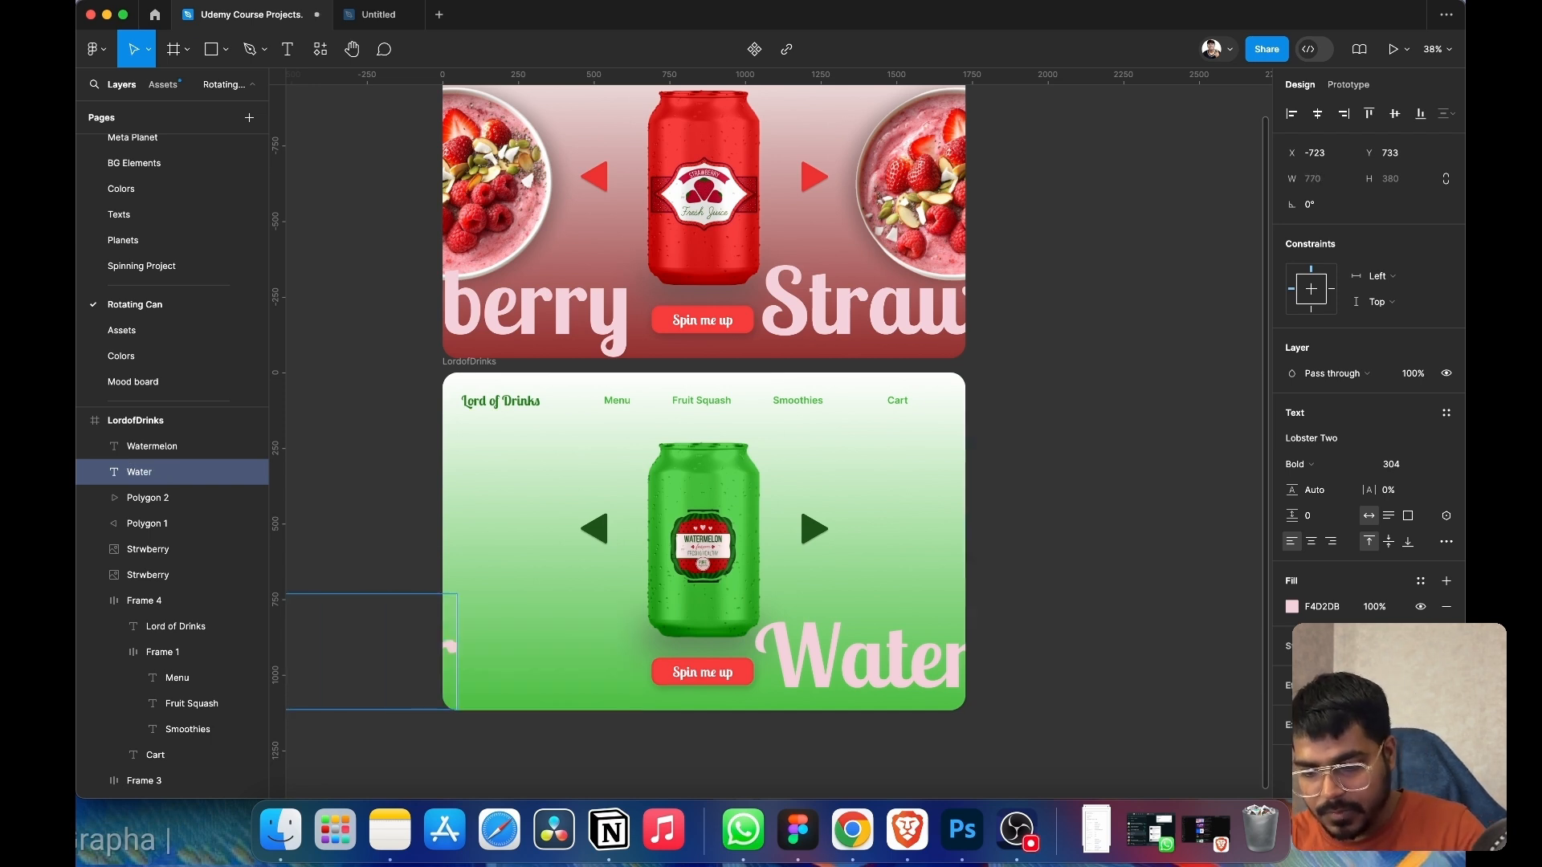
text(melo)
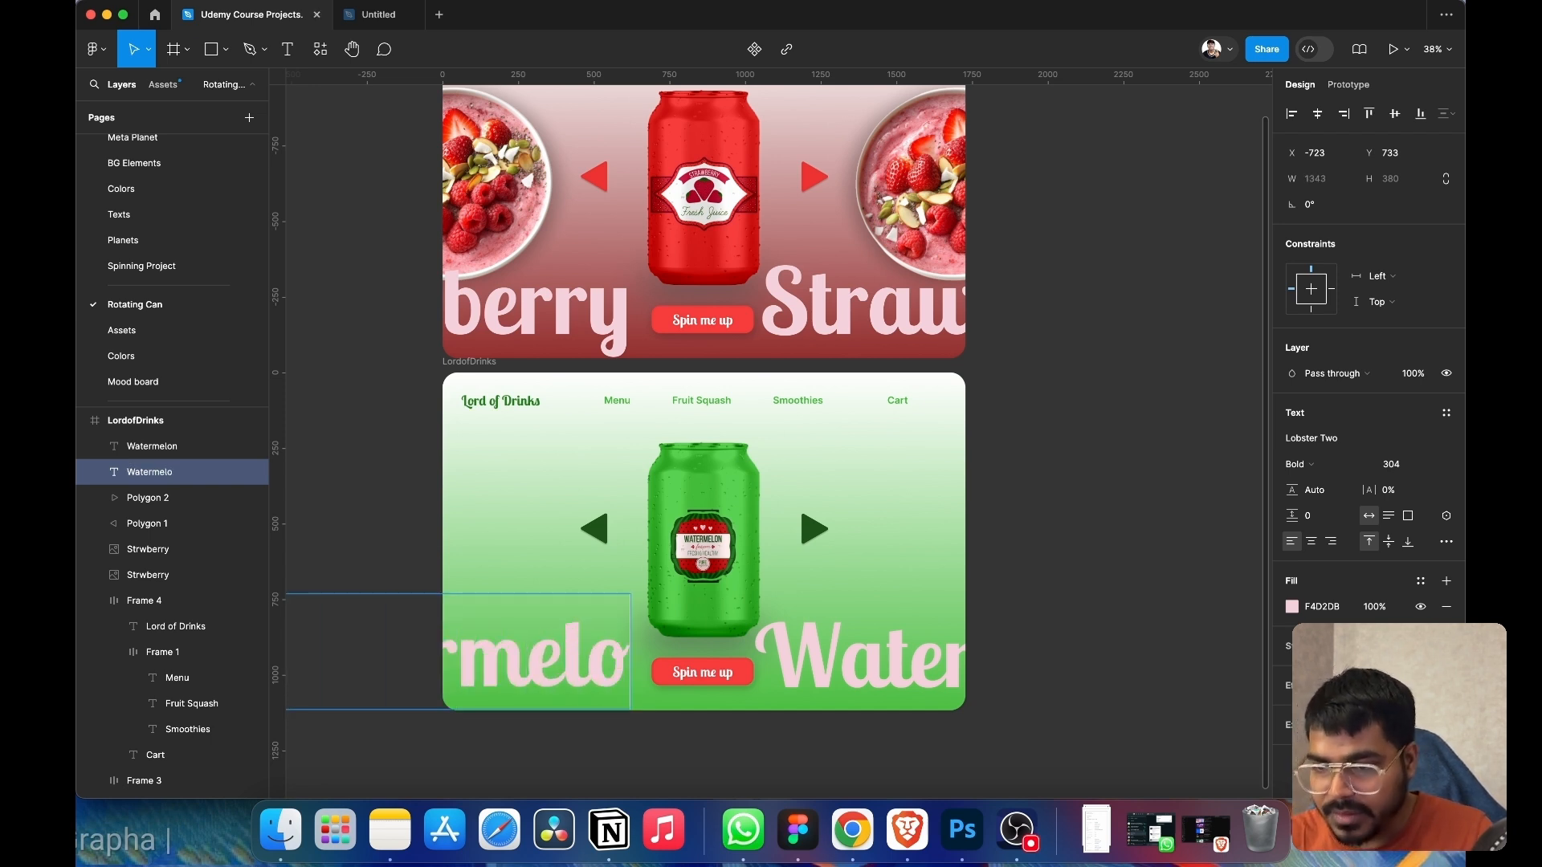
text(n)
key(Escape)
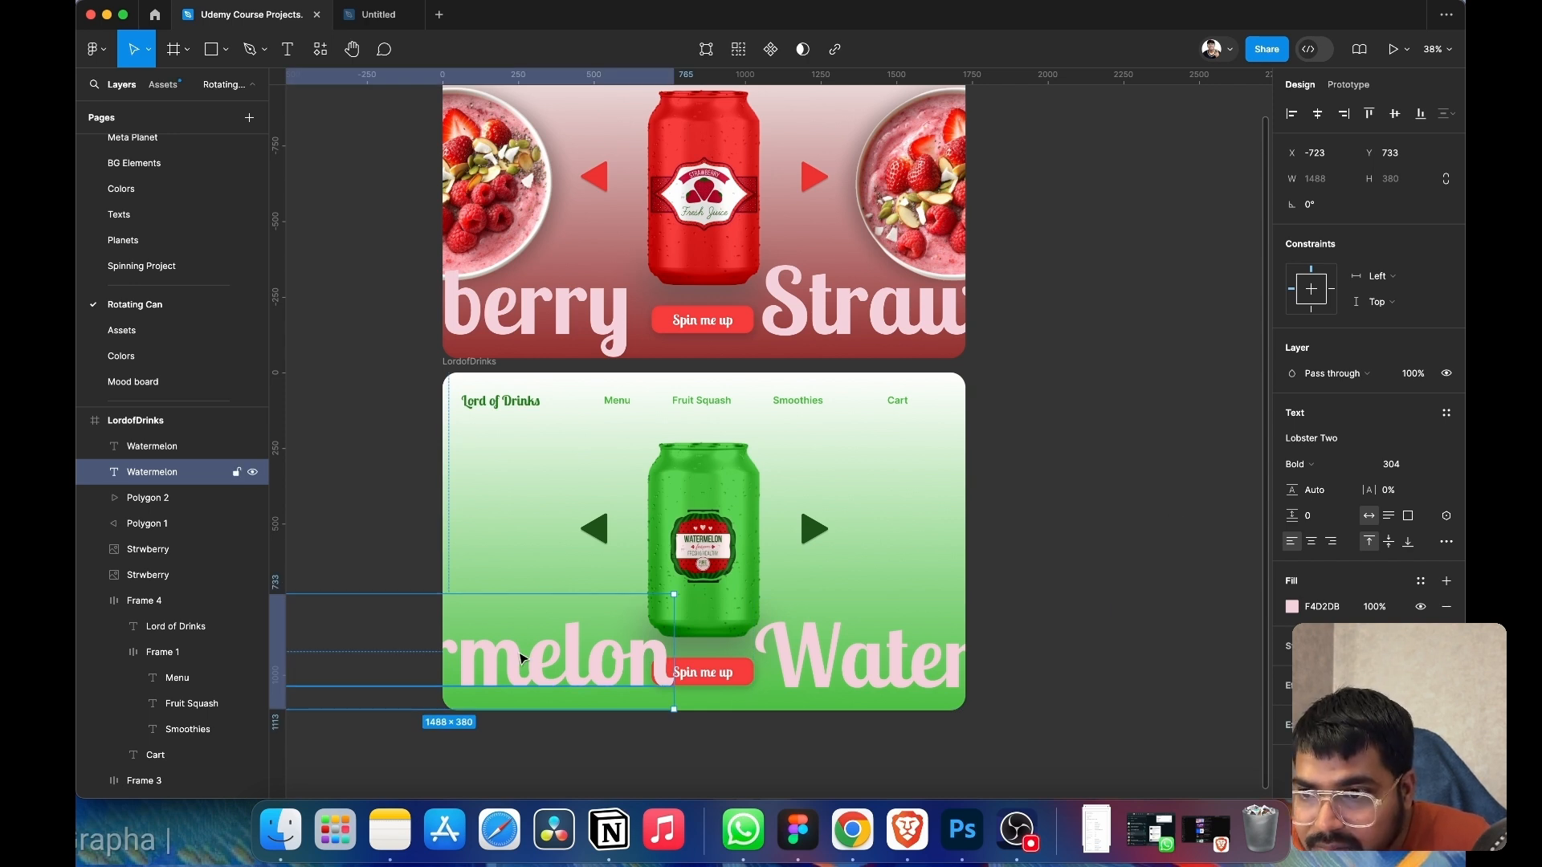
drag(520, 658, 489, 658)
scroll(1041, 540, up, 1)
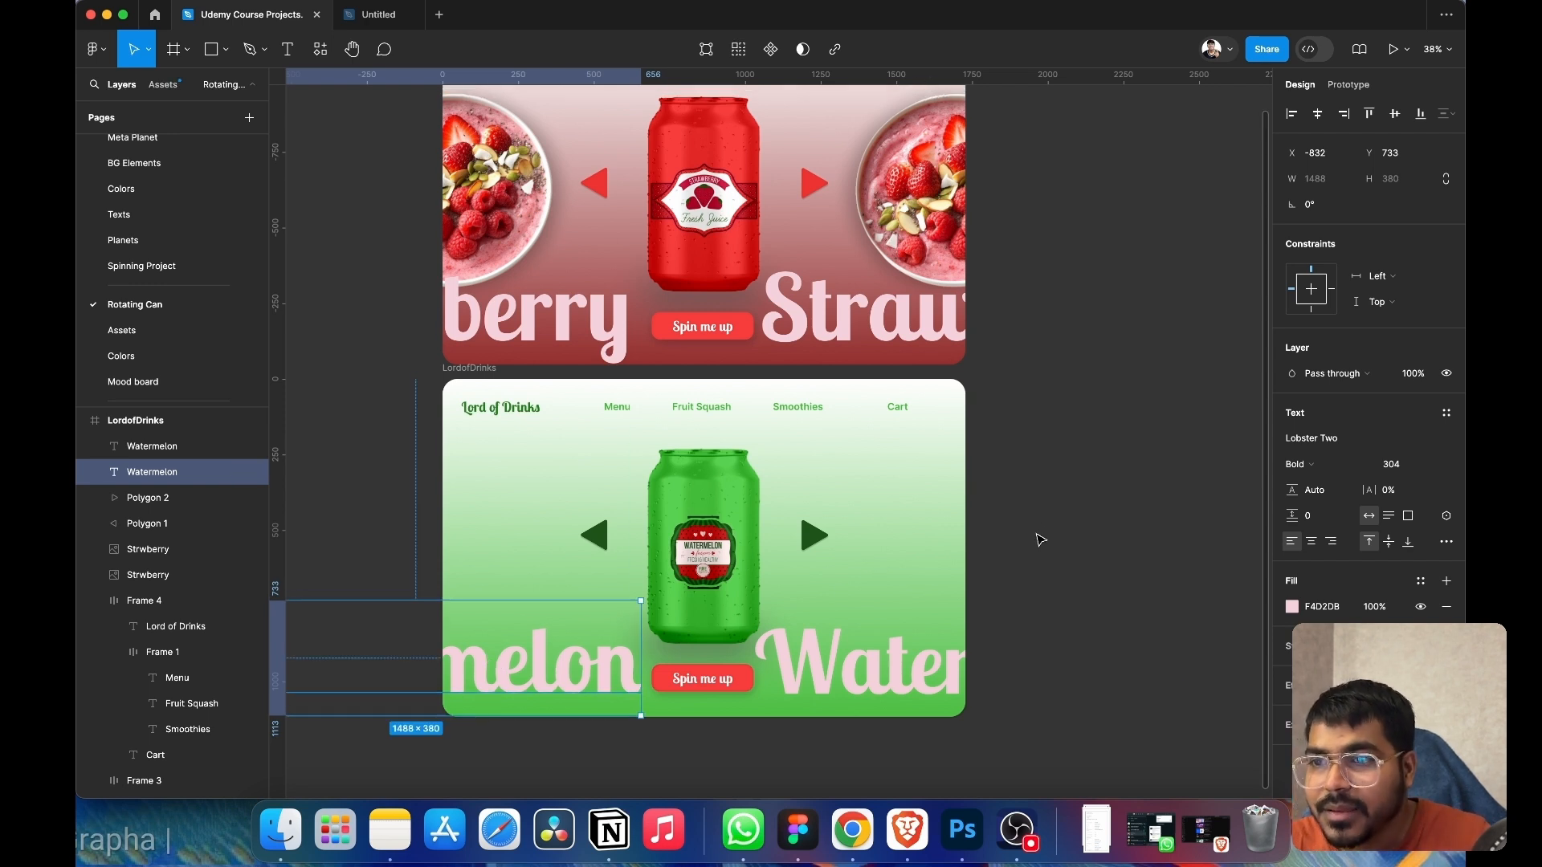
- Paste the watermelon smoothie bowl image, scale it to about 906 × 906 and place it vertically centred across the green frame's left edge
click(1170, 393)
key(cmd+v)
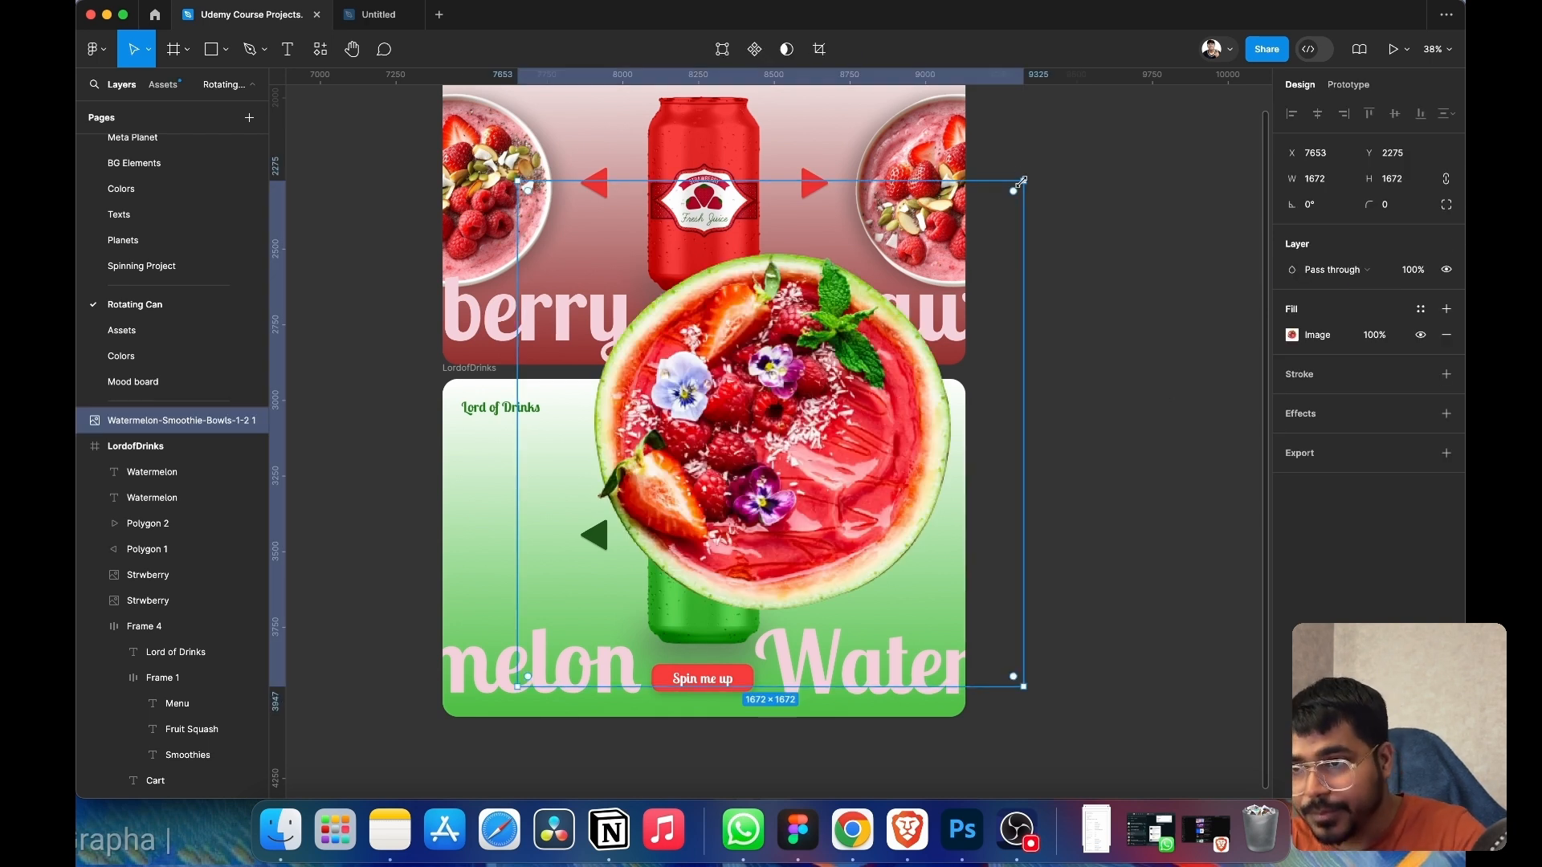
key(k)
drag(1020, 180, 814, 383)
drag(714, 539, 485, 550)
drag(597, 380, 563, 412)
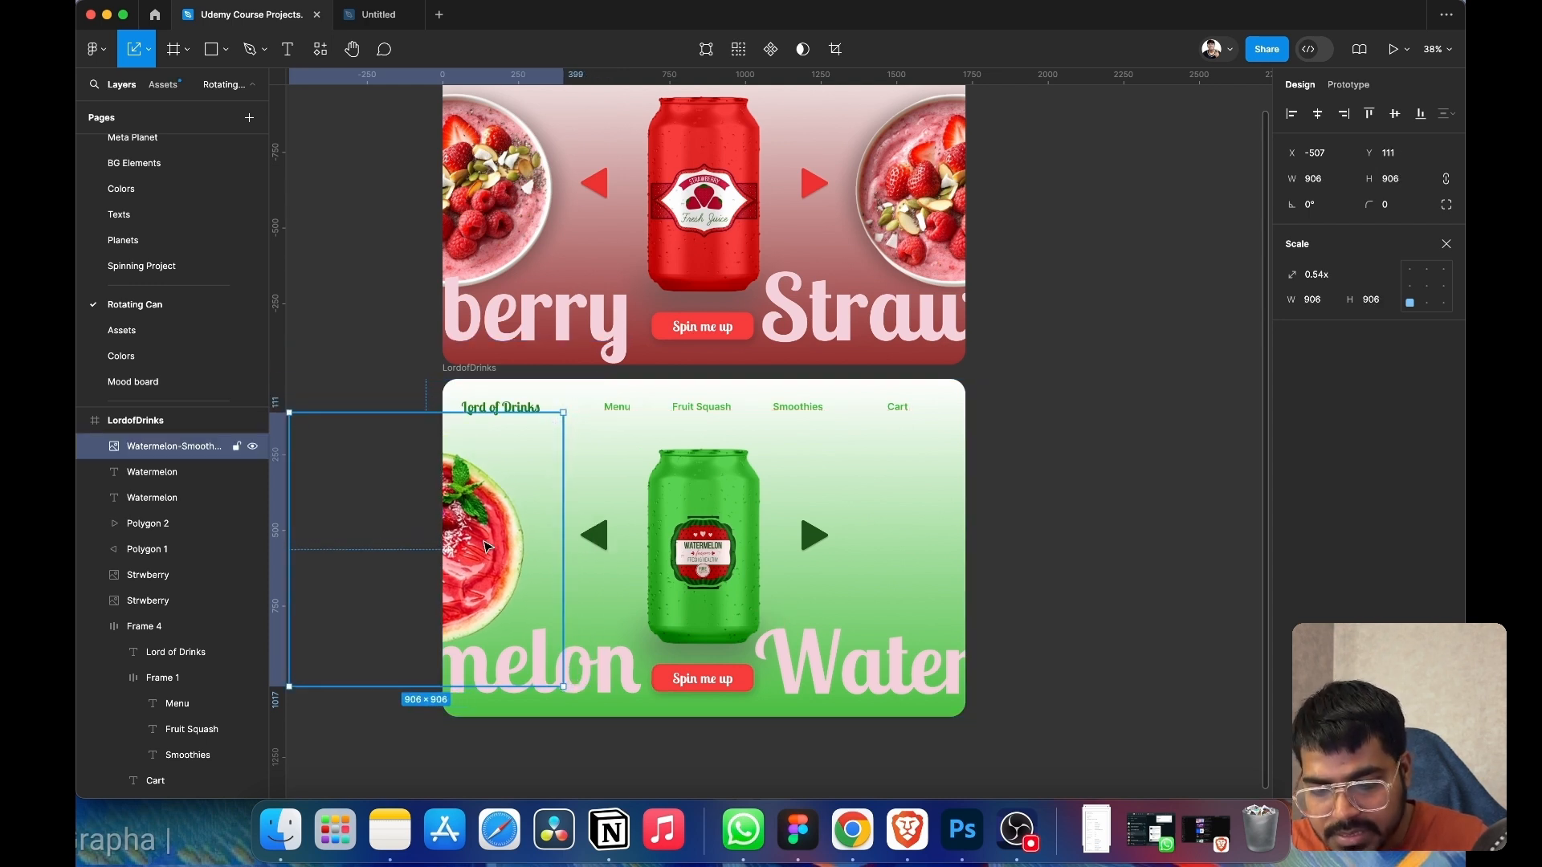
drag(485, 547, 521, 552)
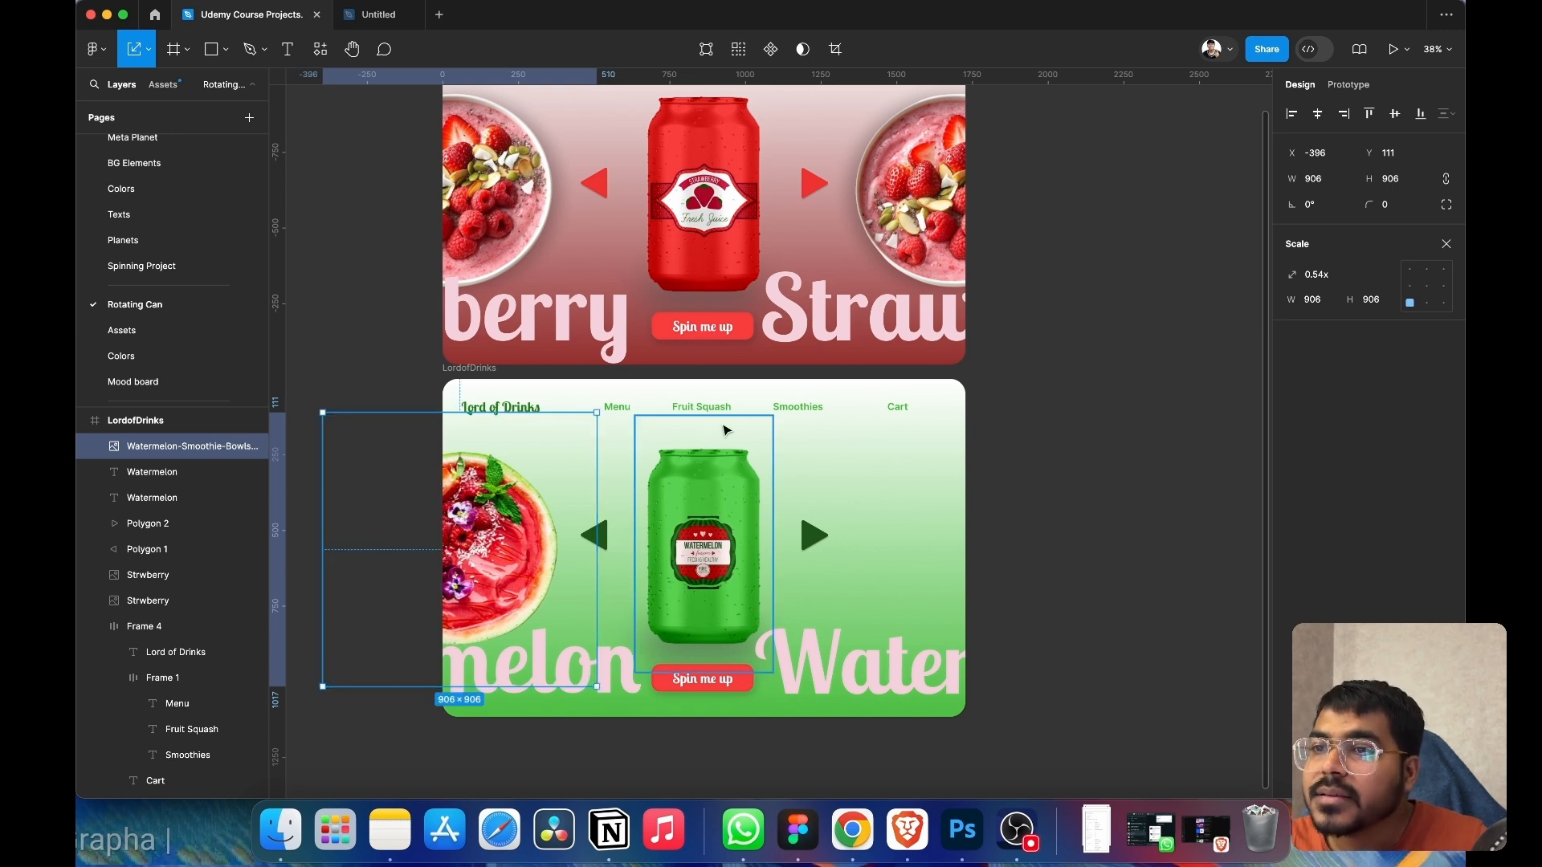
click(1395, 115)
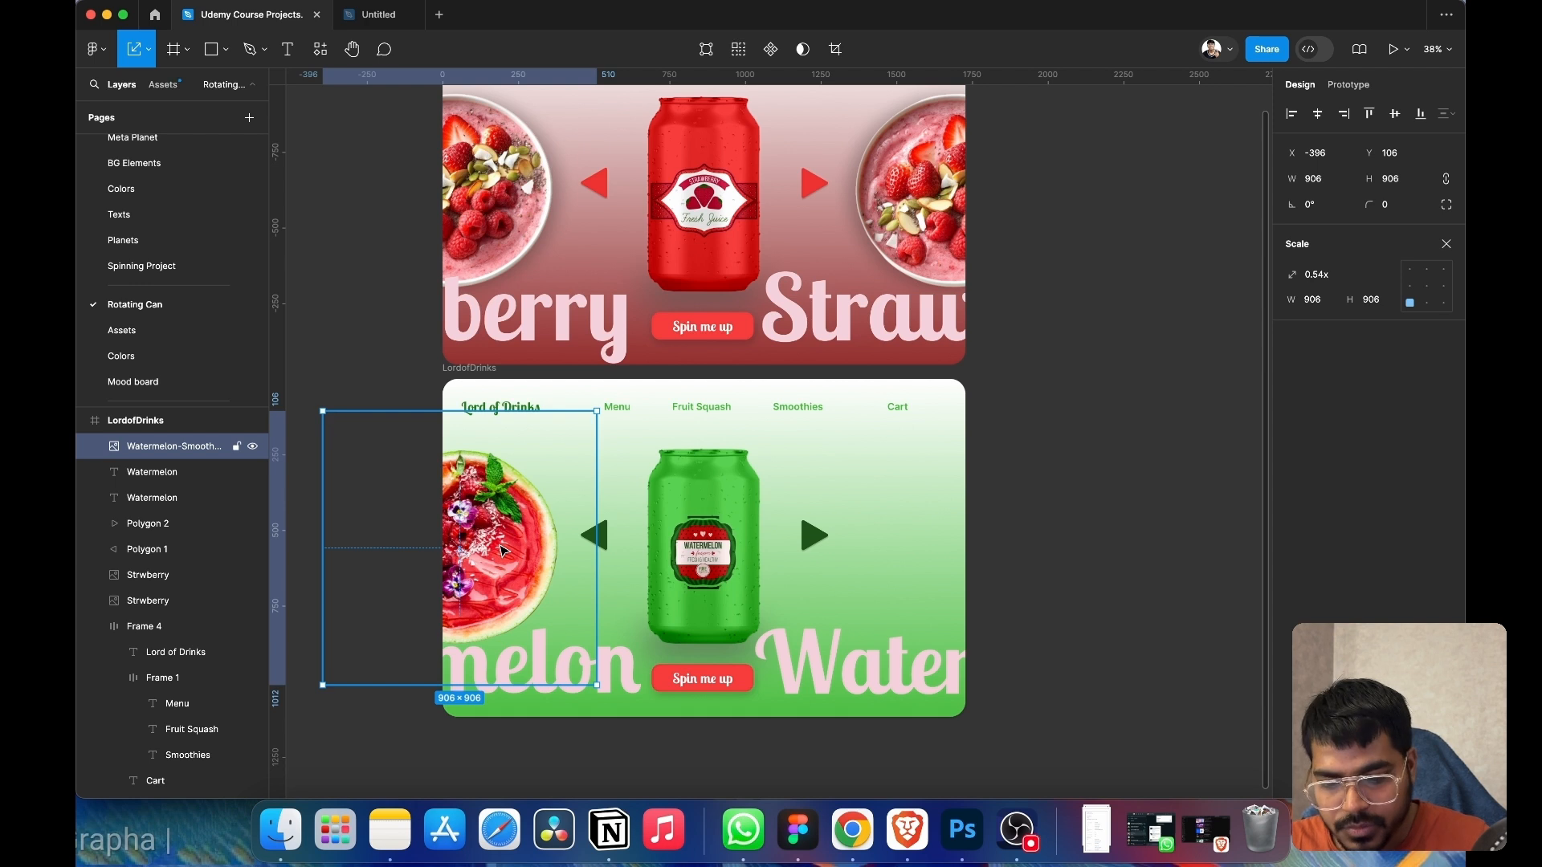
- Duplicate the watermelon bowl across the green frame's right edge at about X 1282, Y 72, and move the left bowl to about X -454, Y 72
drag(503, 551, 766, 551)
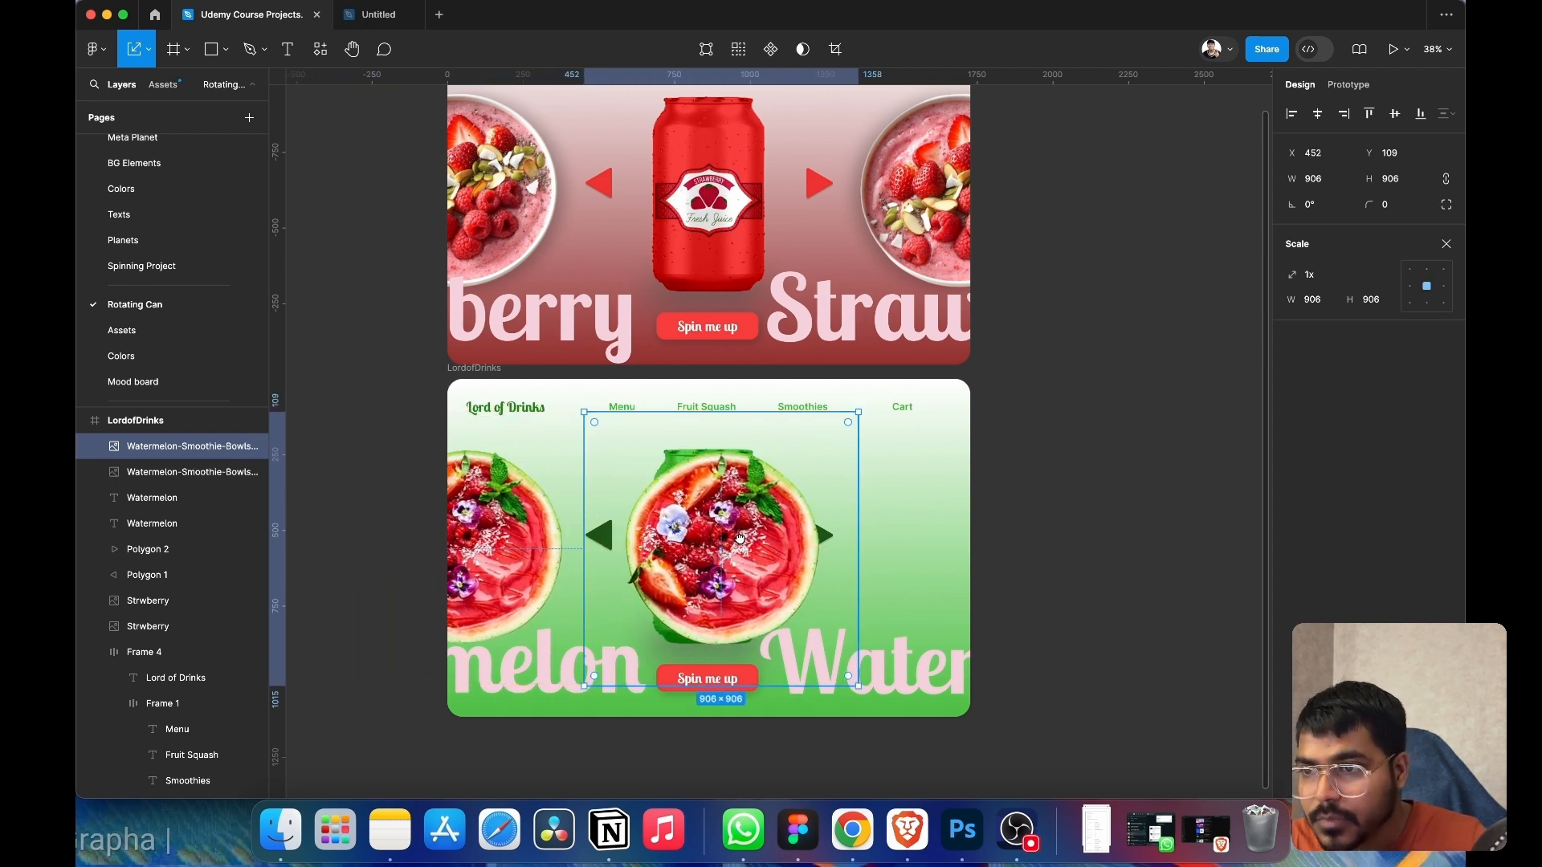
scroll(736, 543, left, 2)
drag(738, 543, 953, 509)
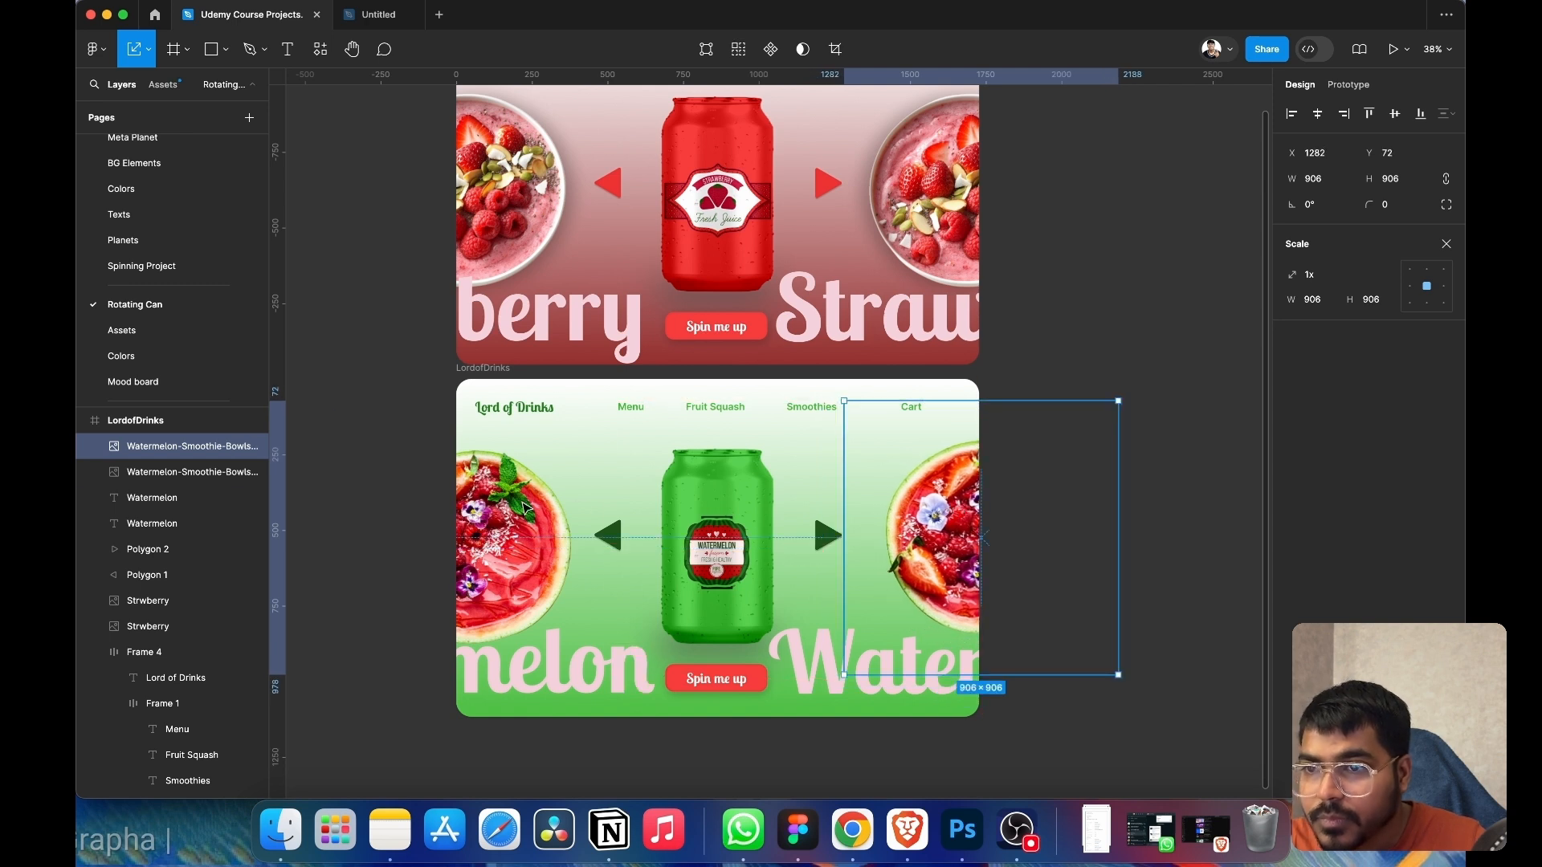
click(523, 506)
drag(487, 510, 469, 500)
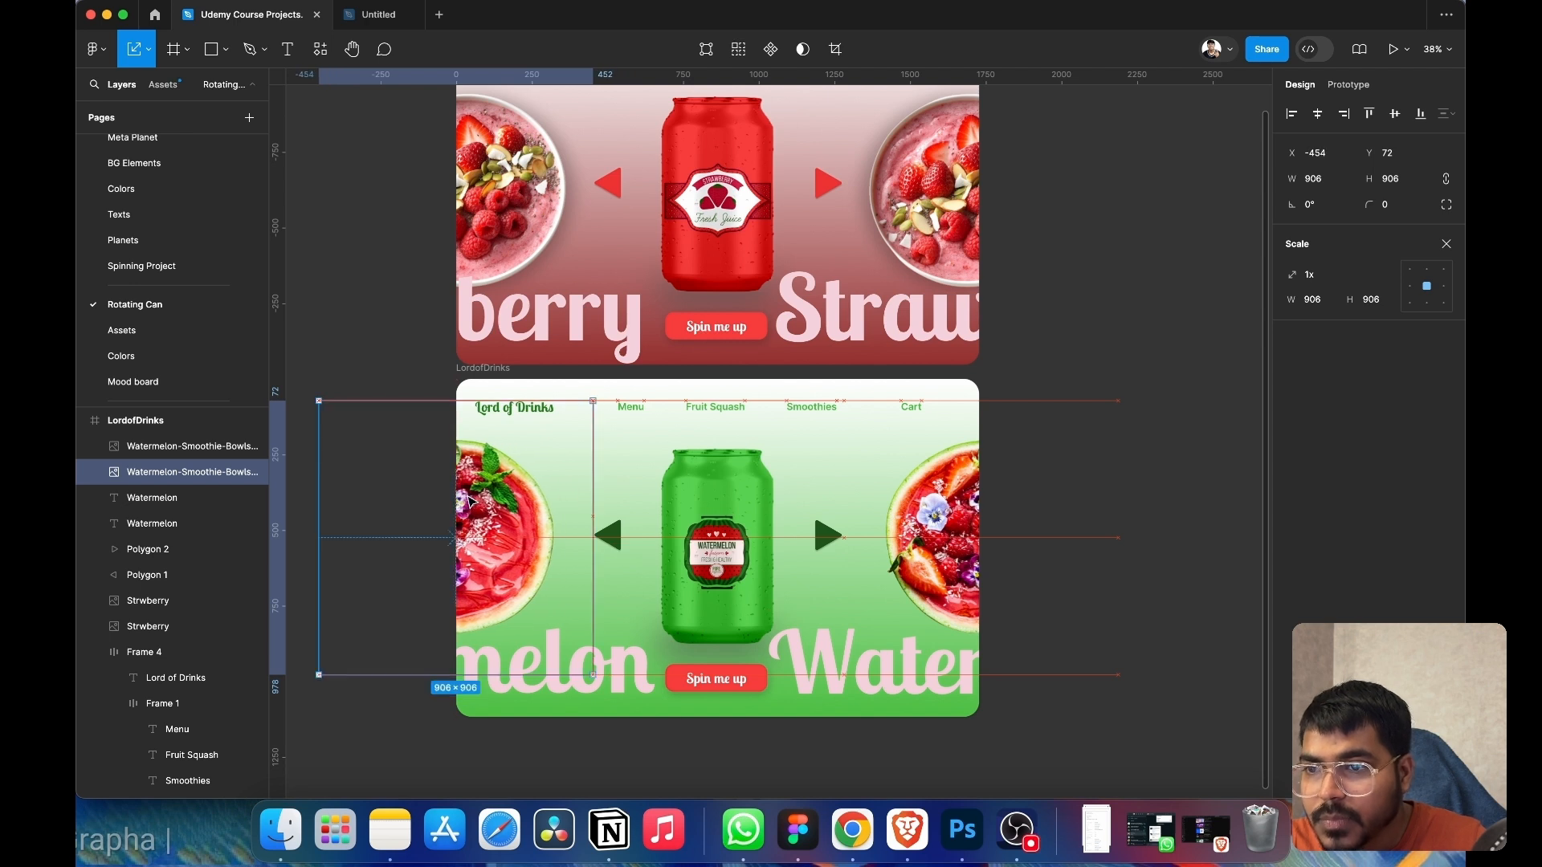
- Recolour both Watermelon texts in the green frame to the dark green 1E531B sampled from the arrows
scroll(1056, 569, up, 1)
scroll(1056, 569, up, 2)
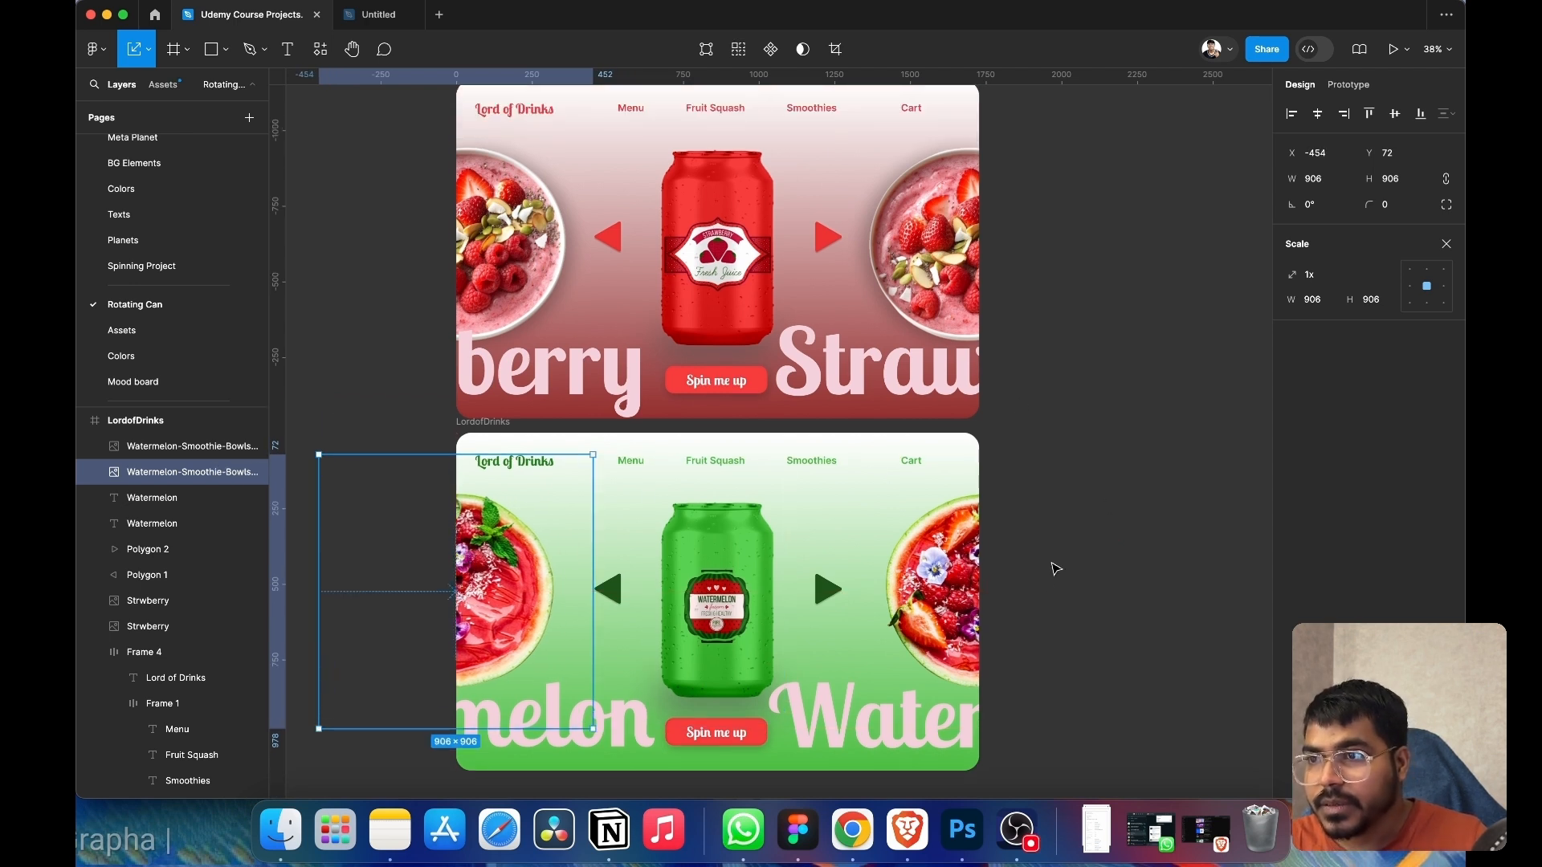
scroll(1041, 591, down, 1)
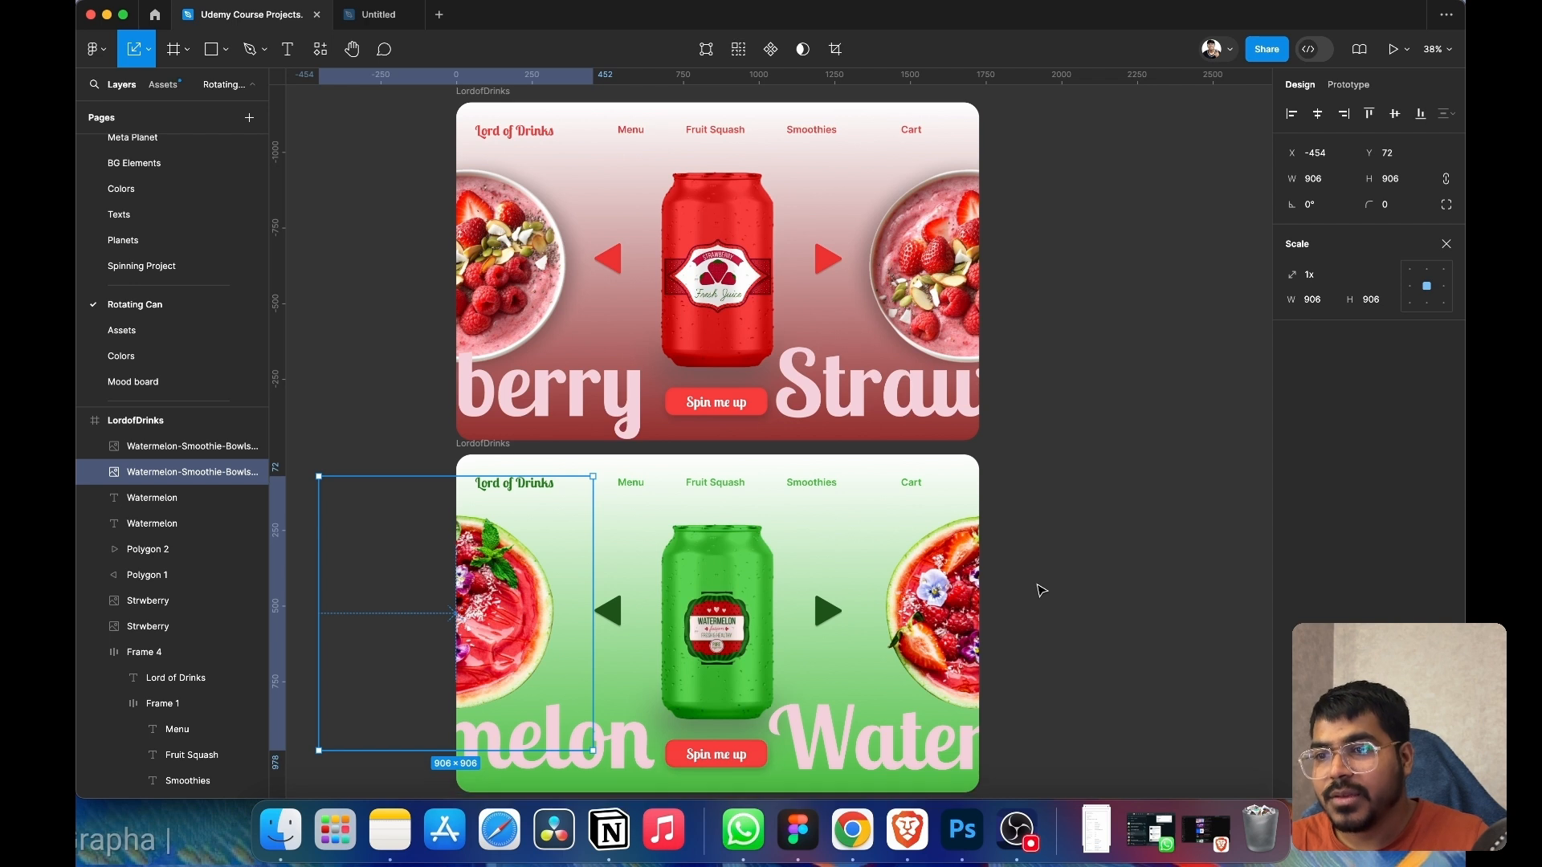
click(837, 757)
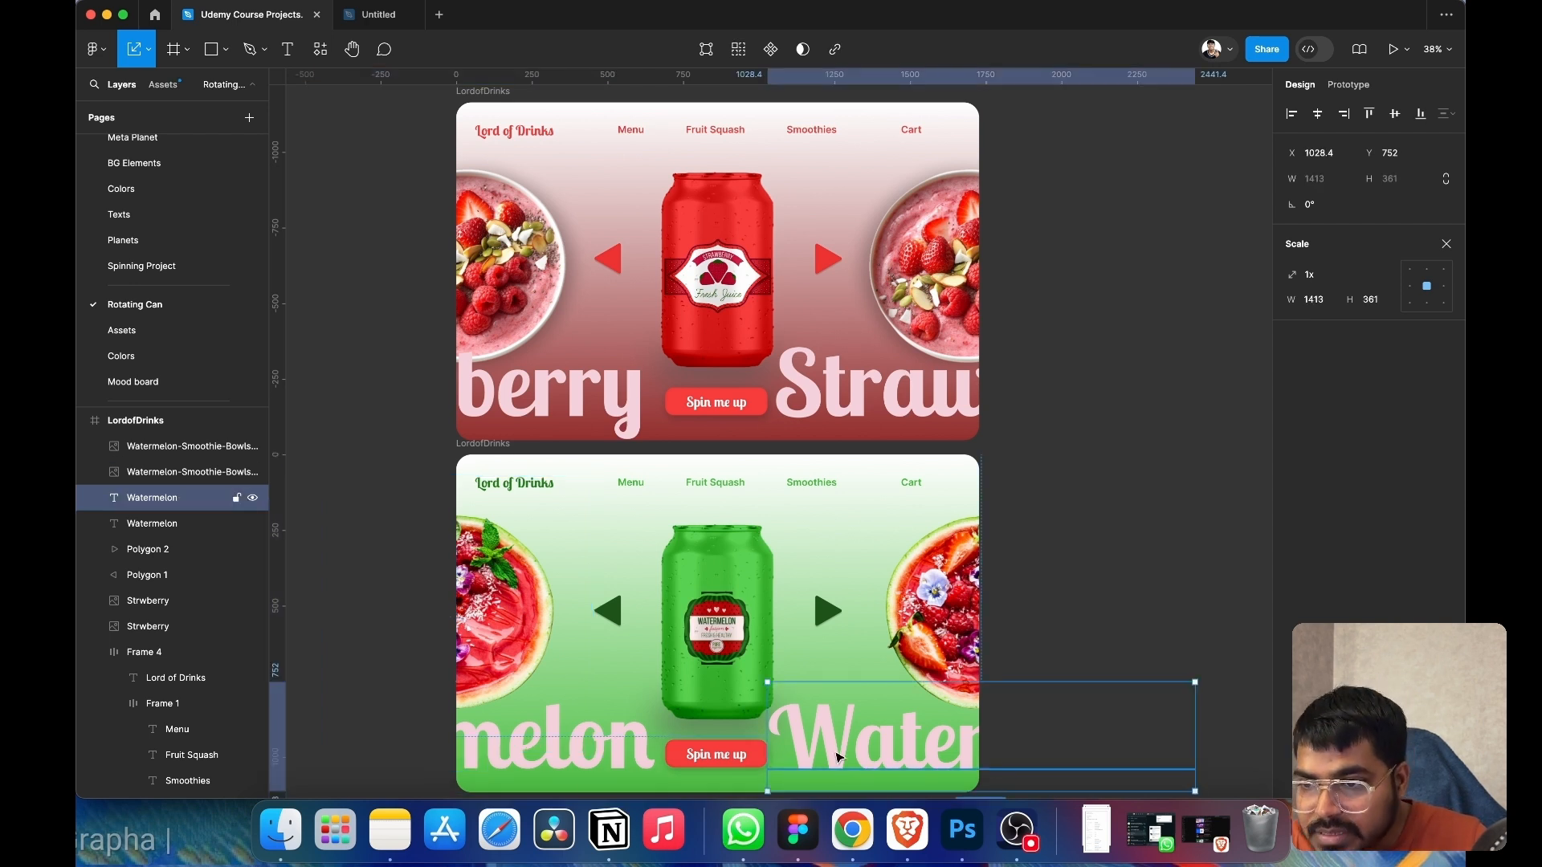
shift+click(546, 749)
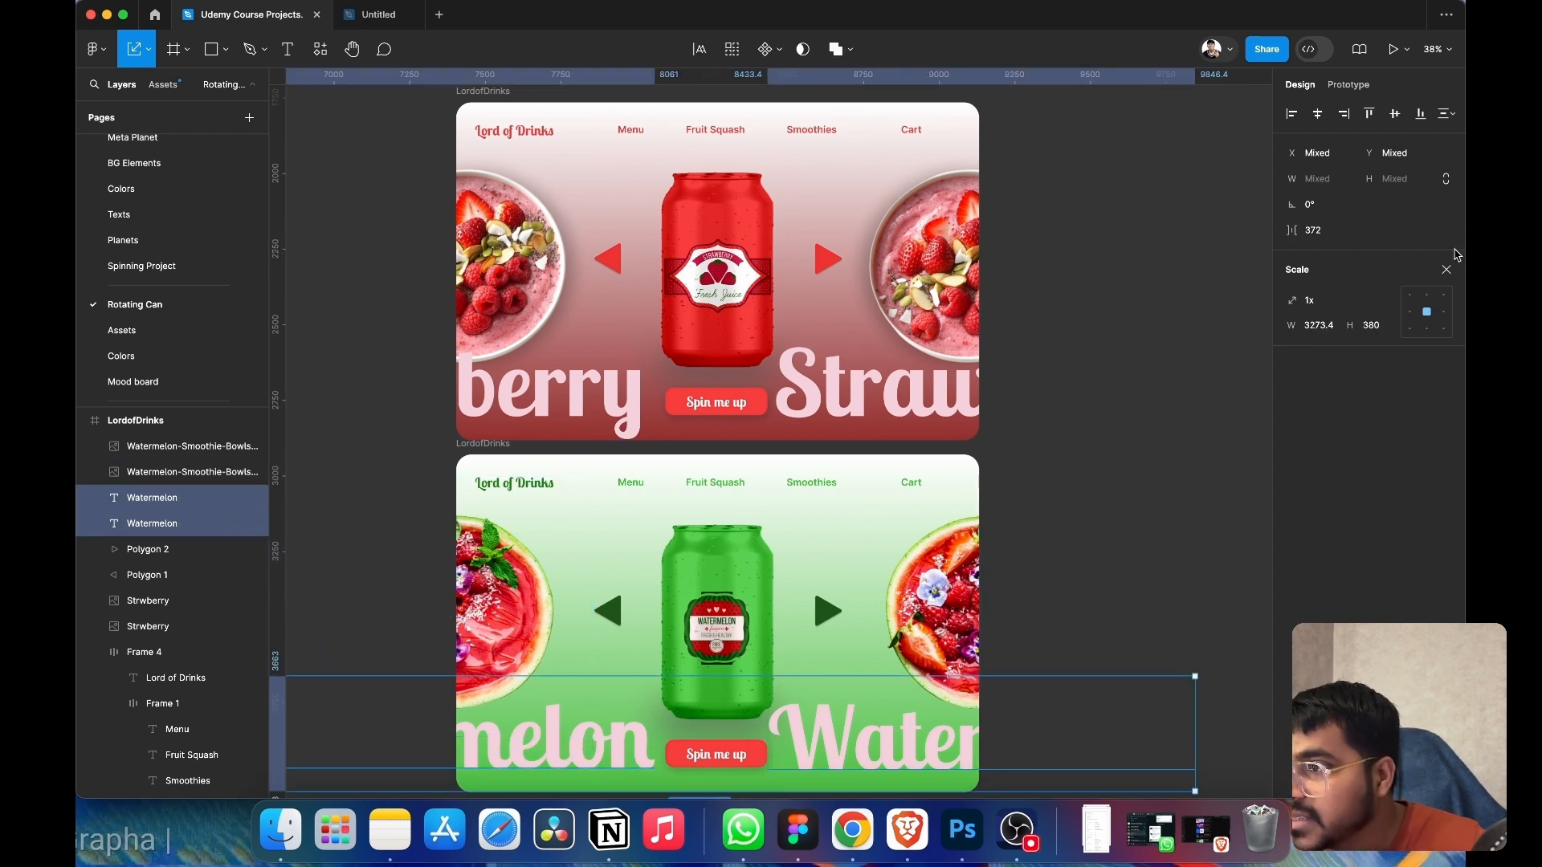
click(1446, 270)
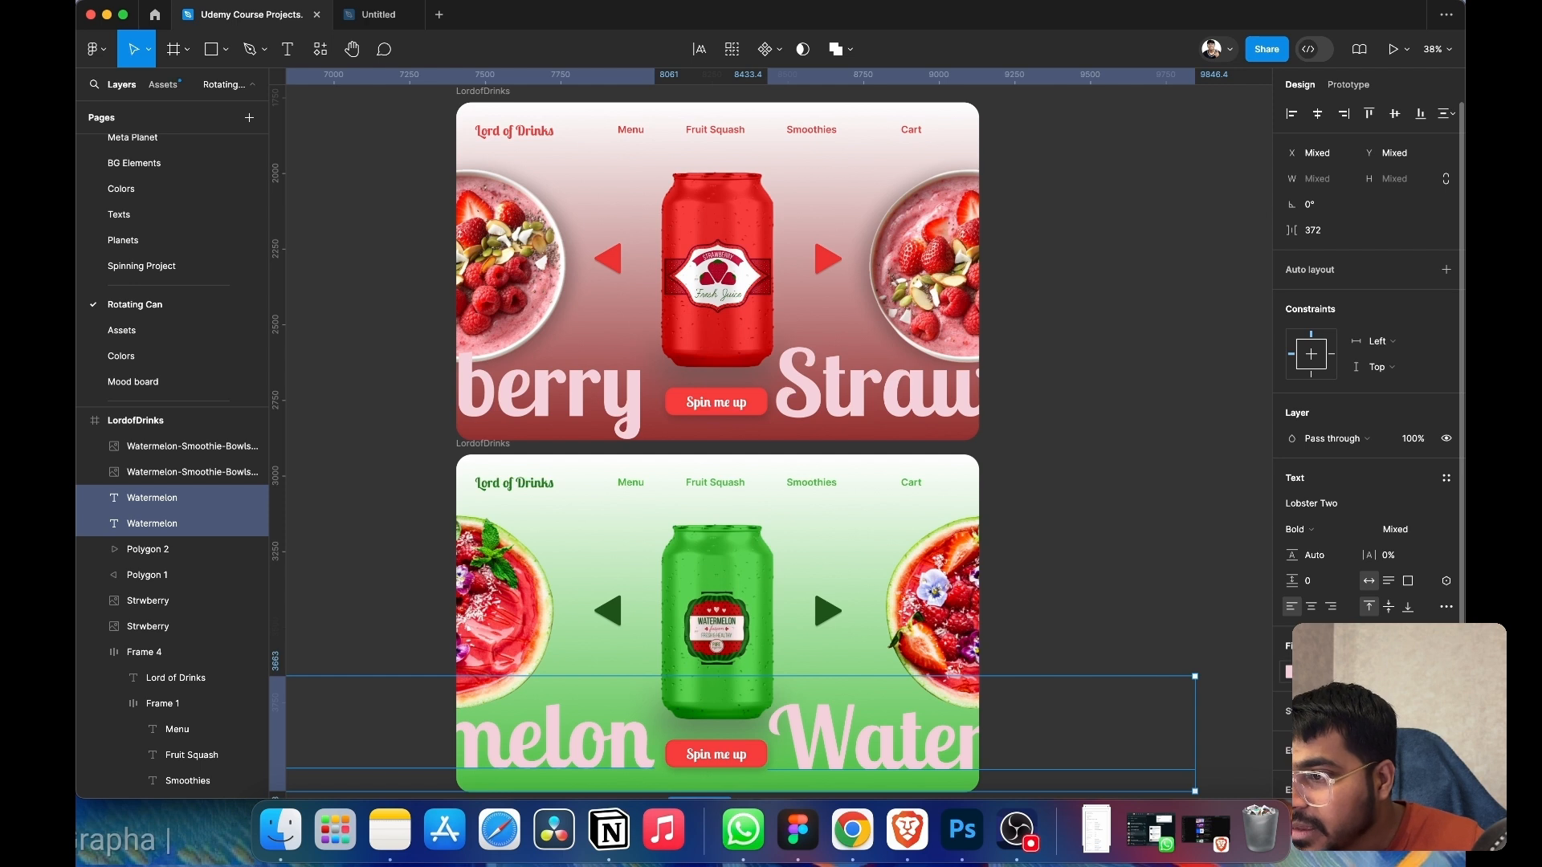
click(1289, 675)
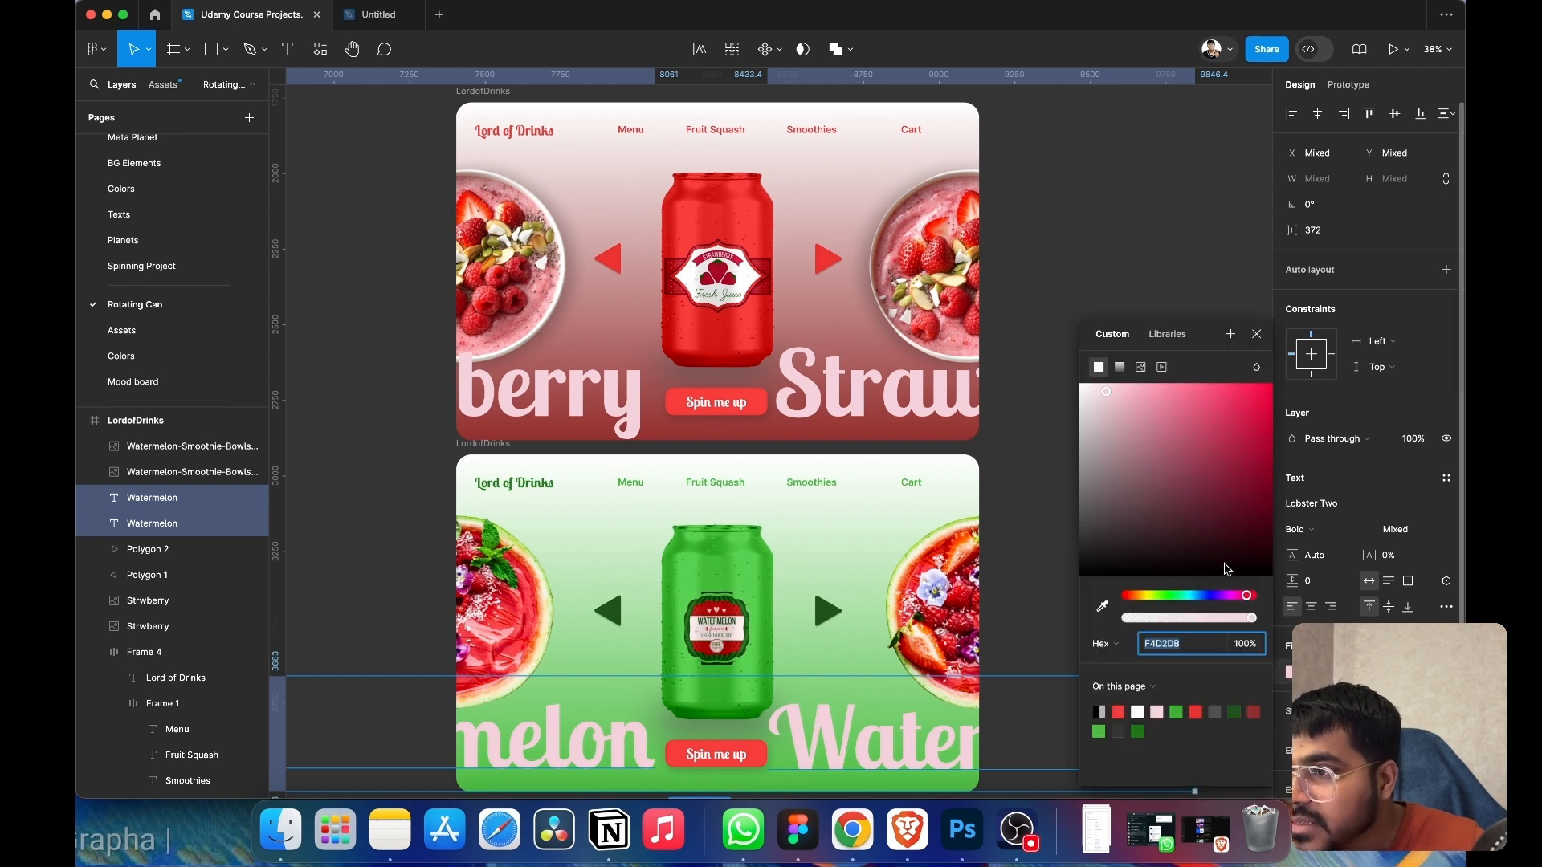
click(1102, 607)
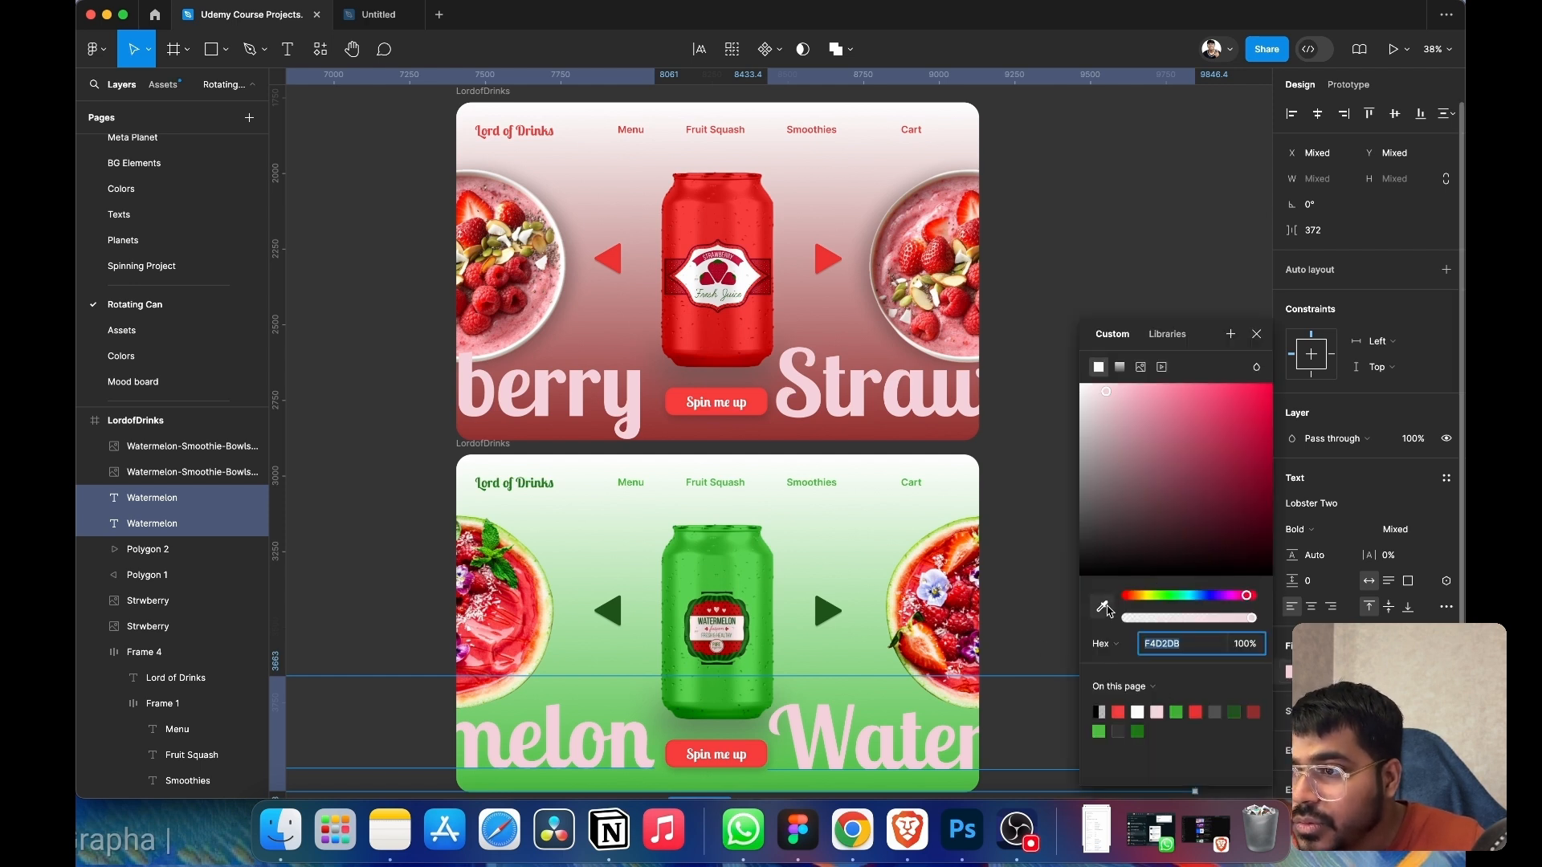
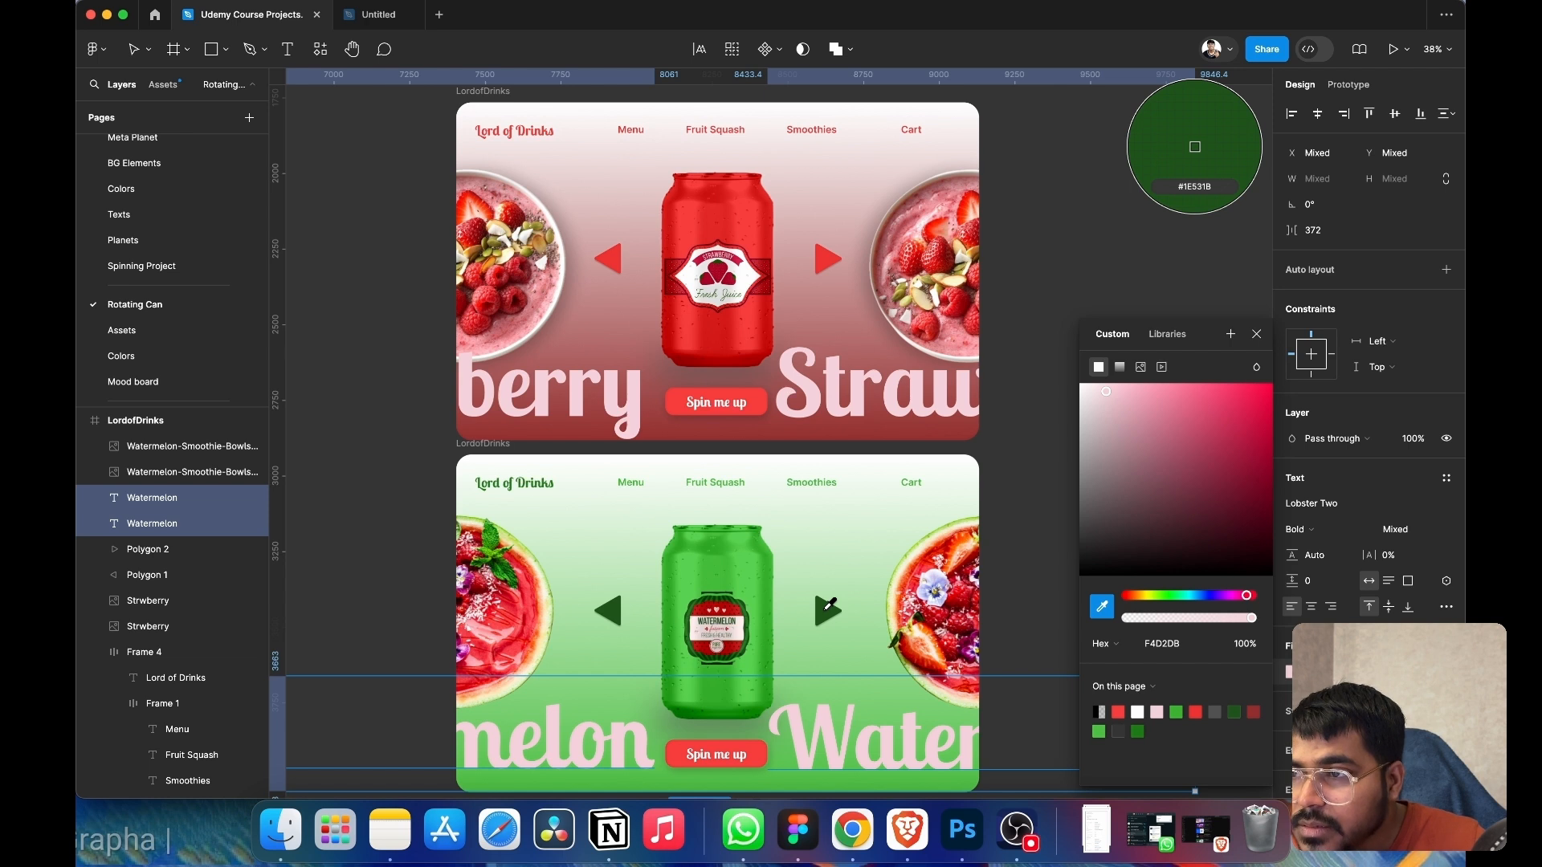
click(730, 565)
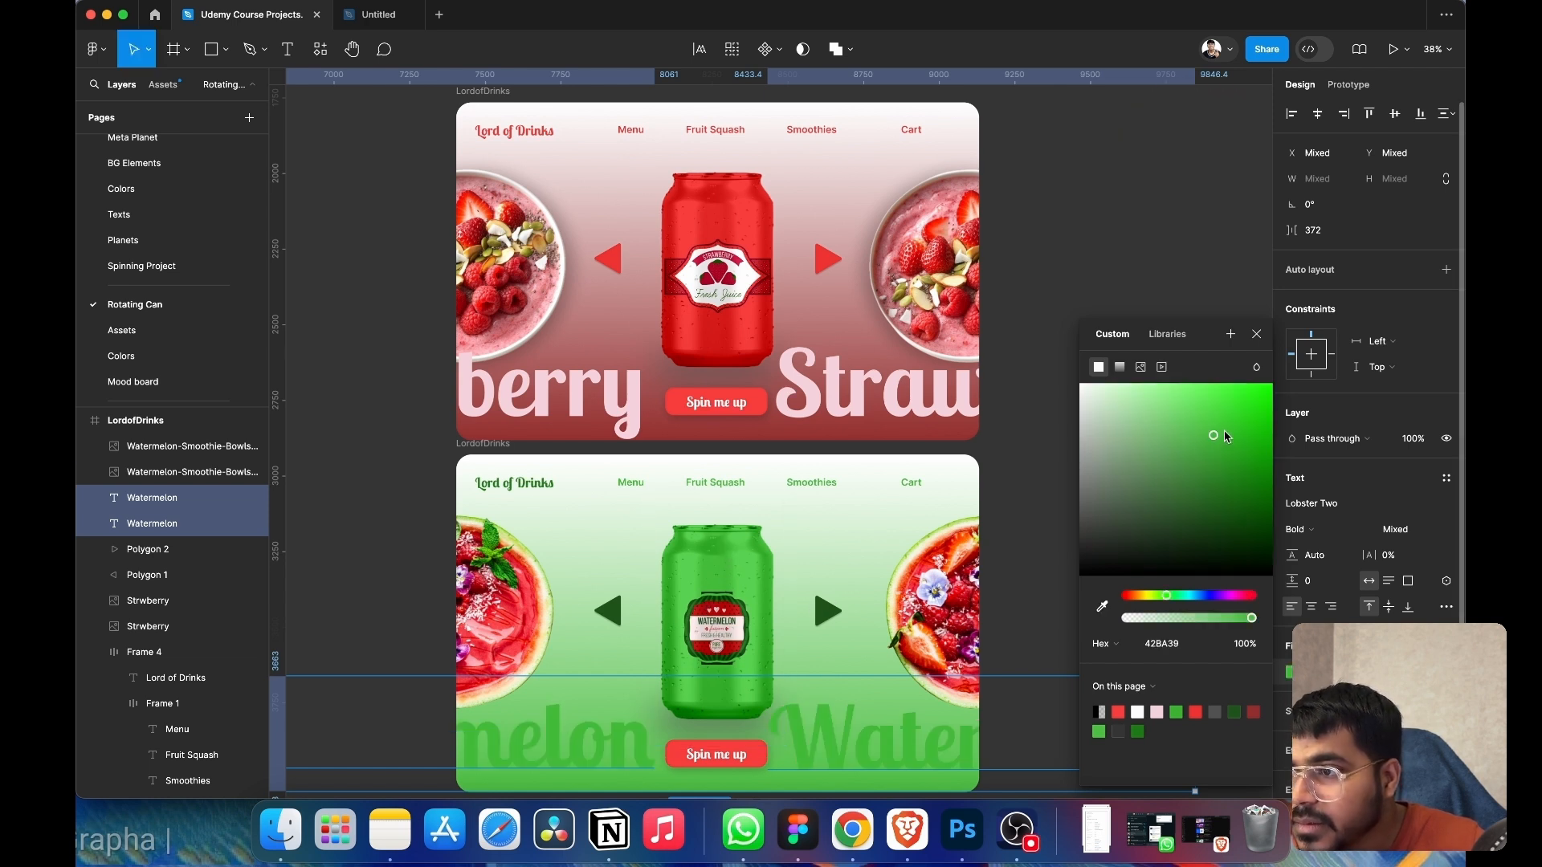
drag(1213, 438, 1210, 482)
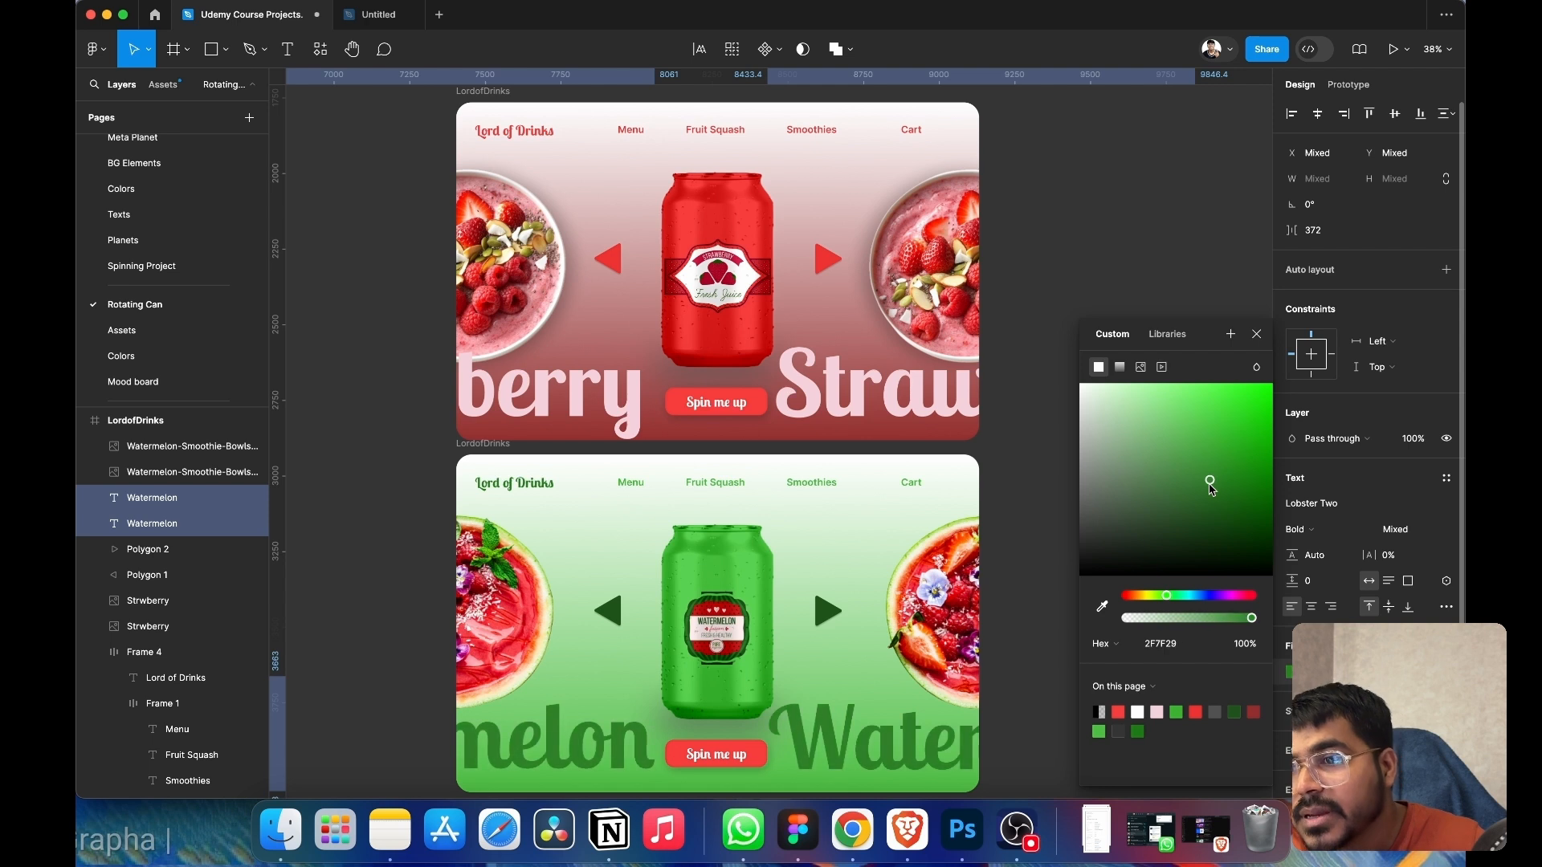
click(1102, 606)
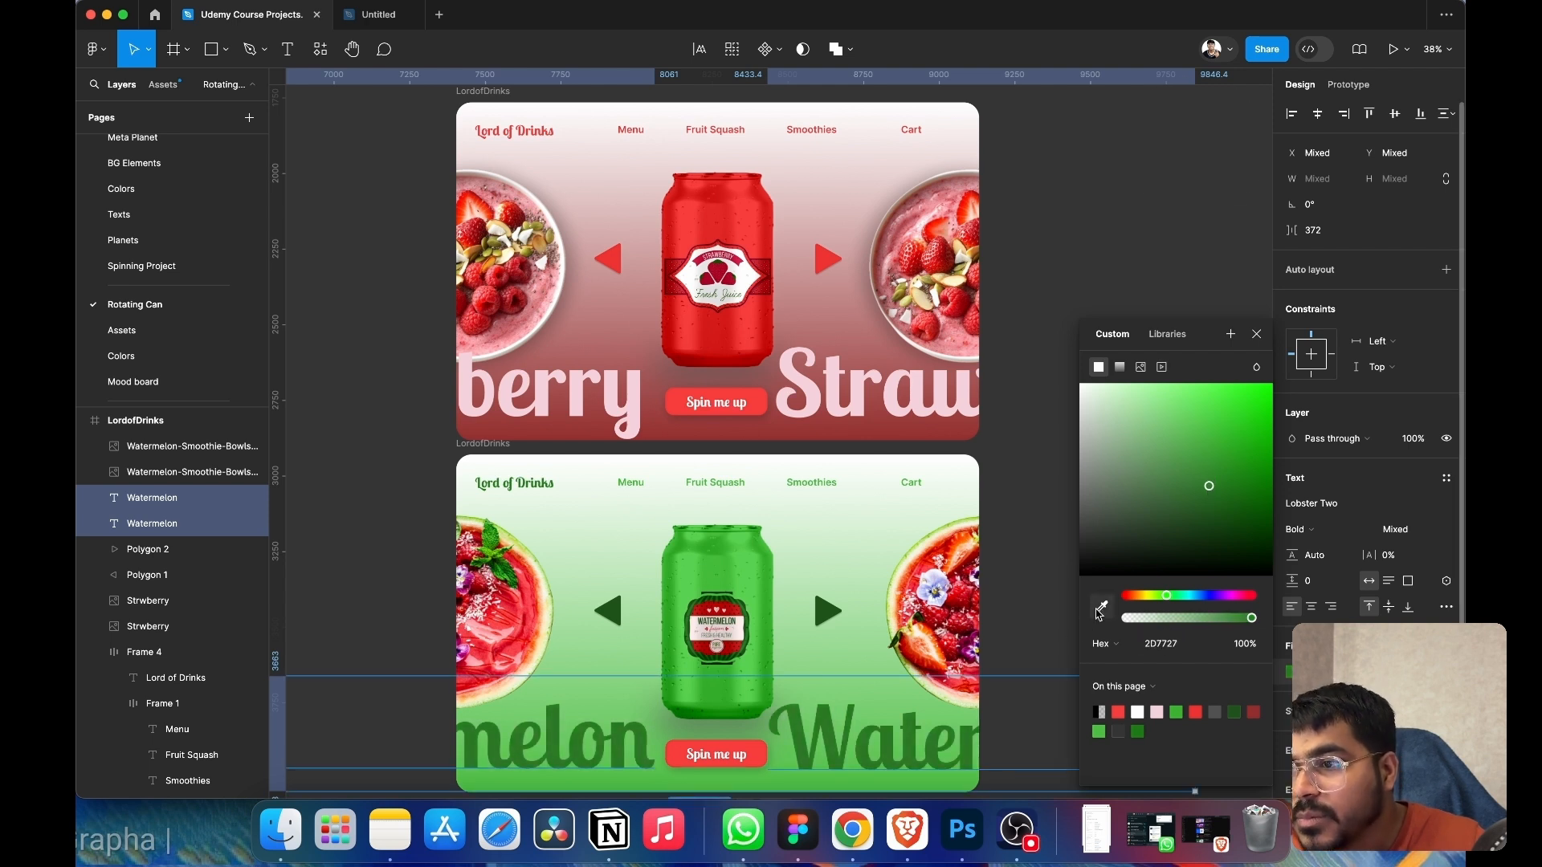
click(826, 604)
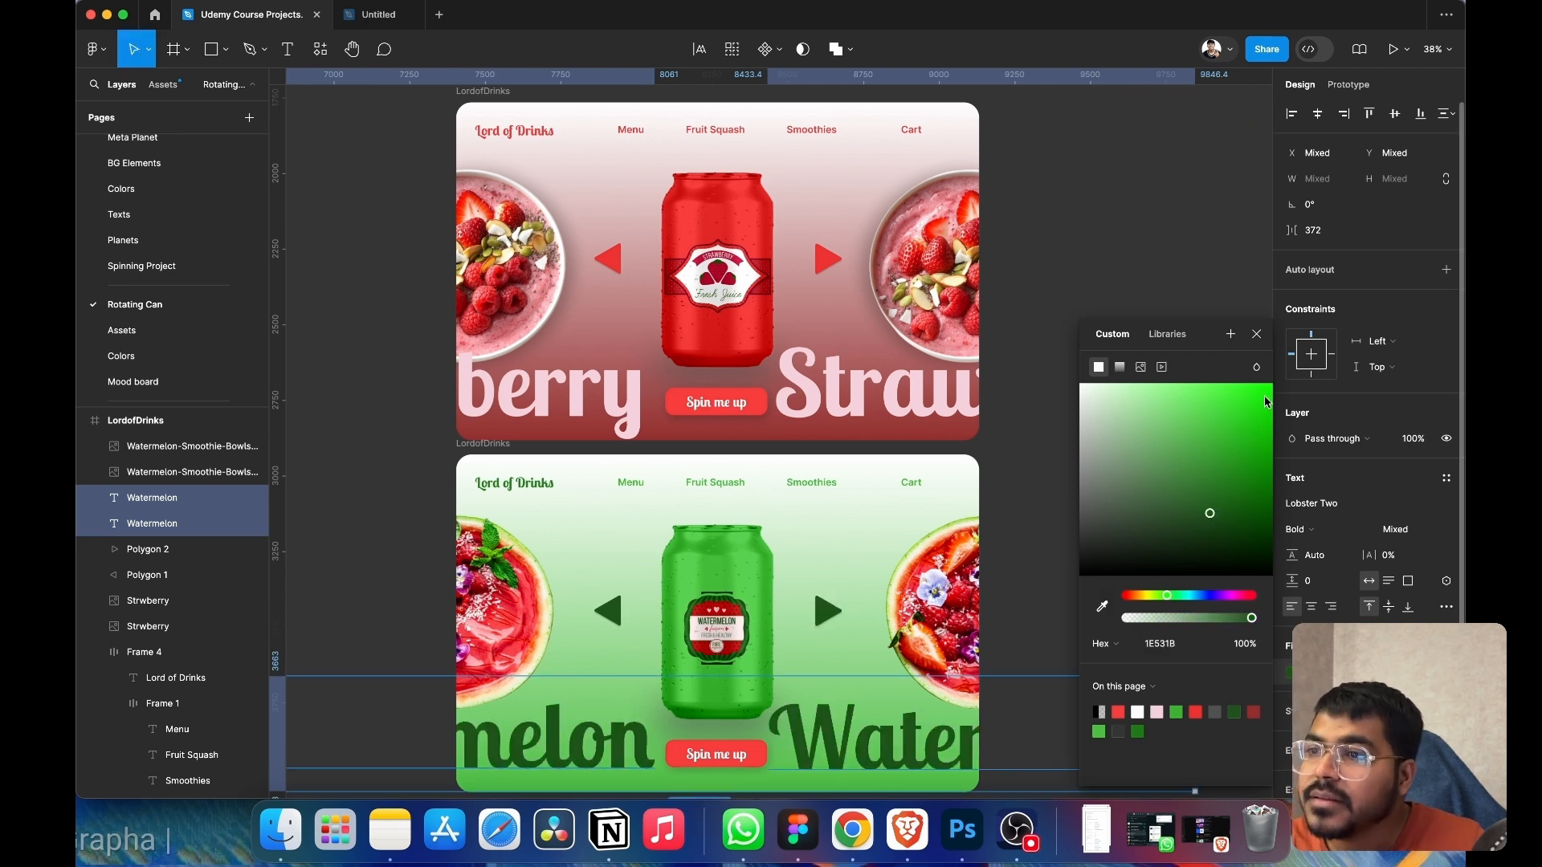
click(1257, 334)
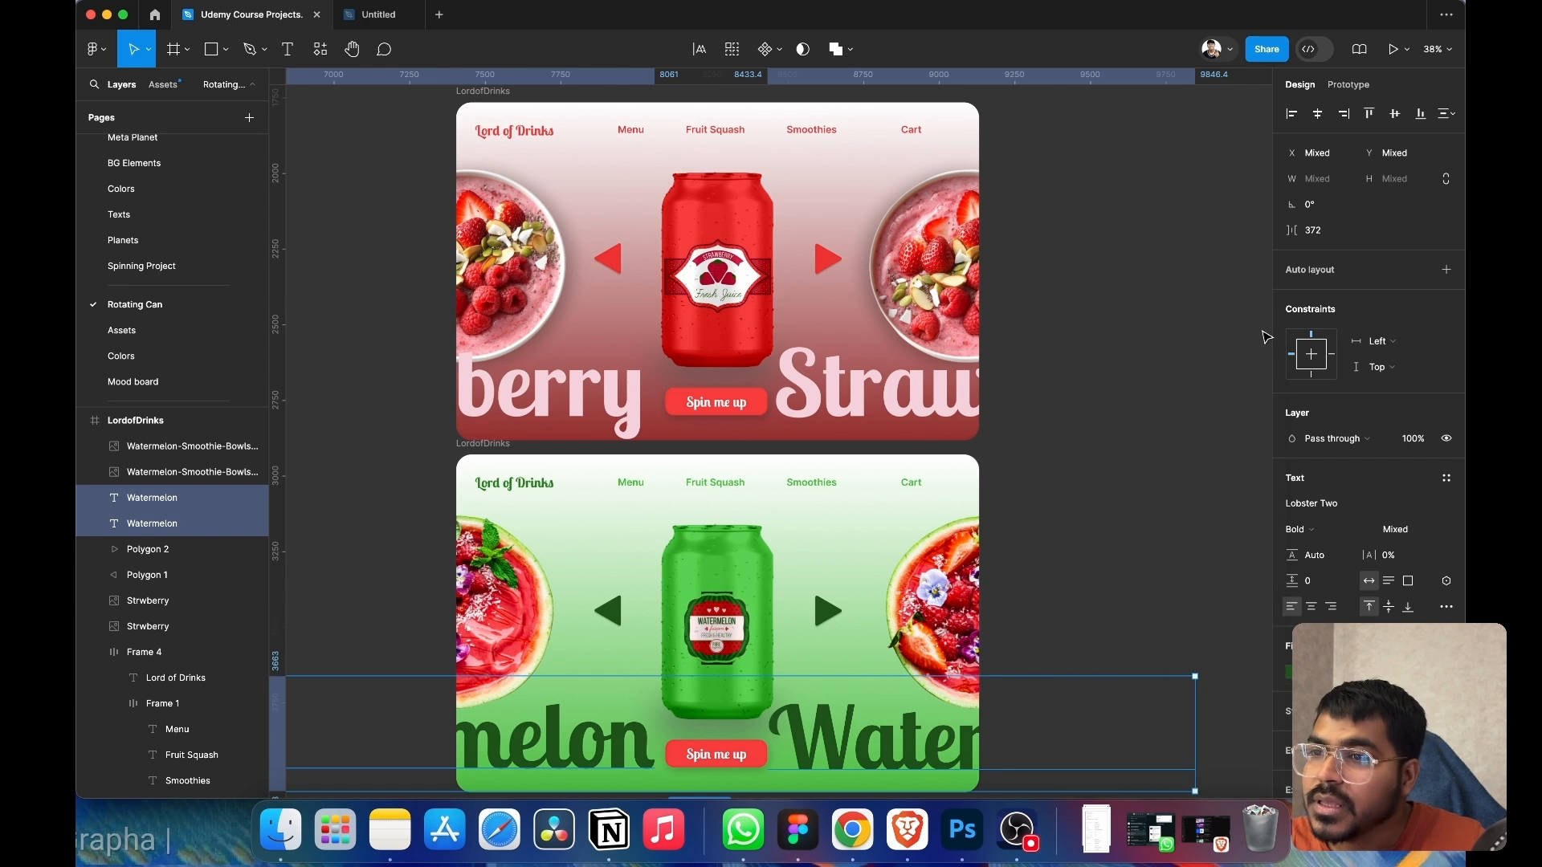
- Recolour the navigation links in the green frame to the dark green sampled from the right arrow
click(769, 485)
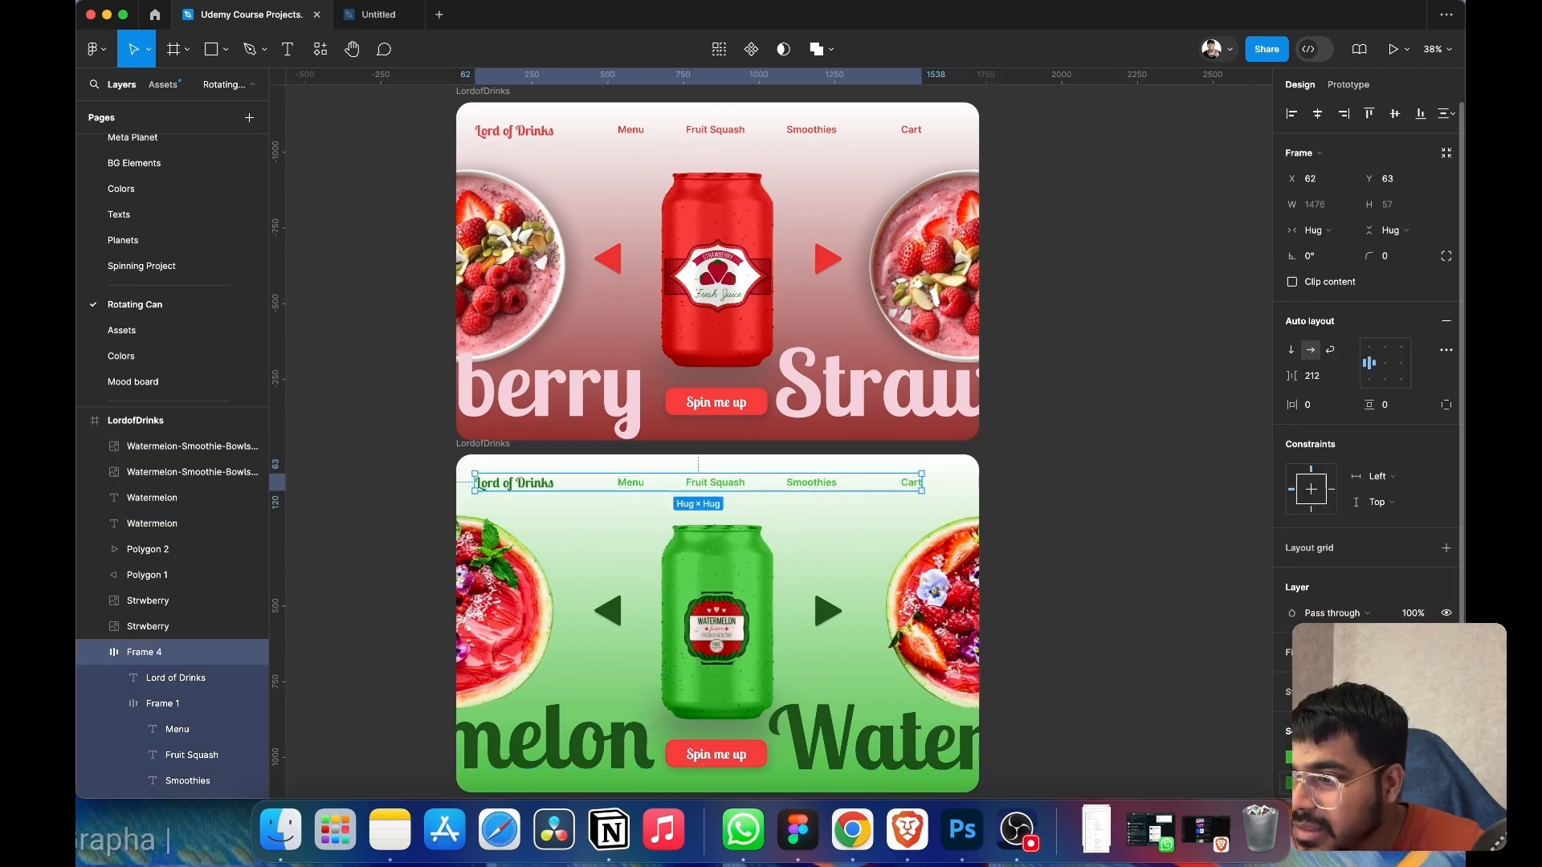
click(1290, 757)
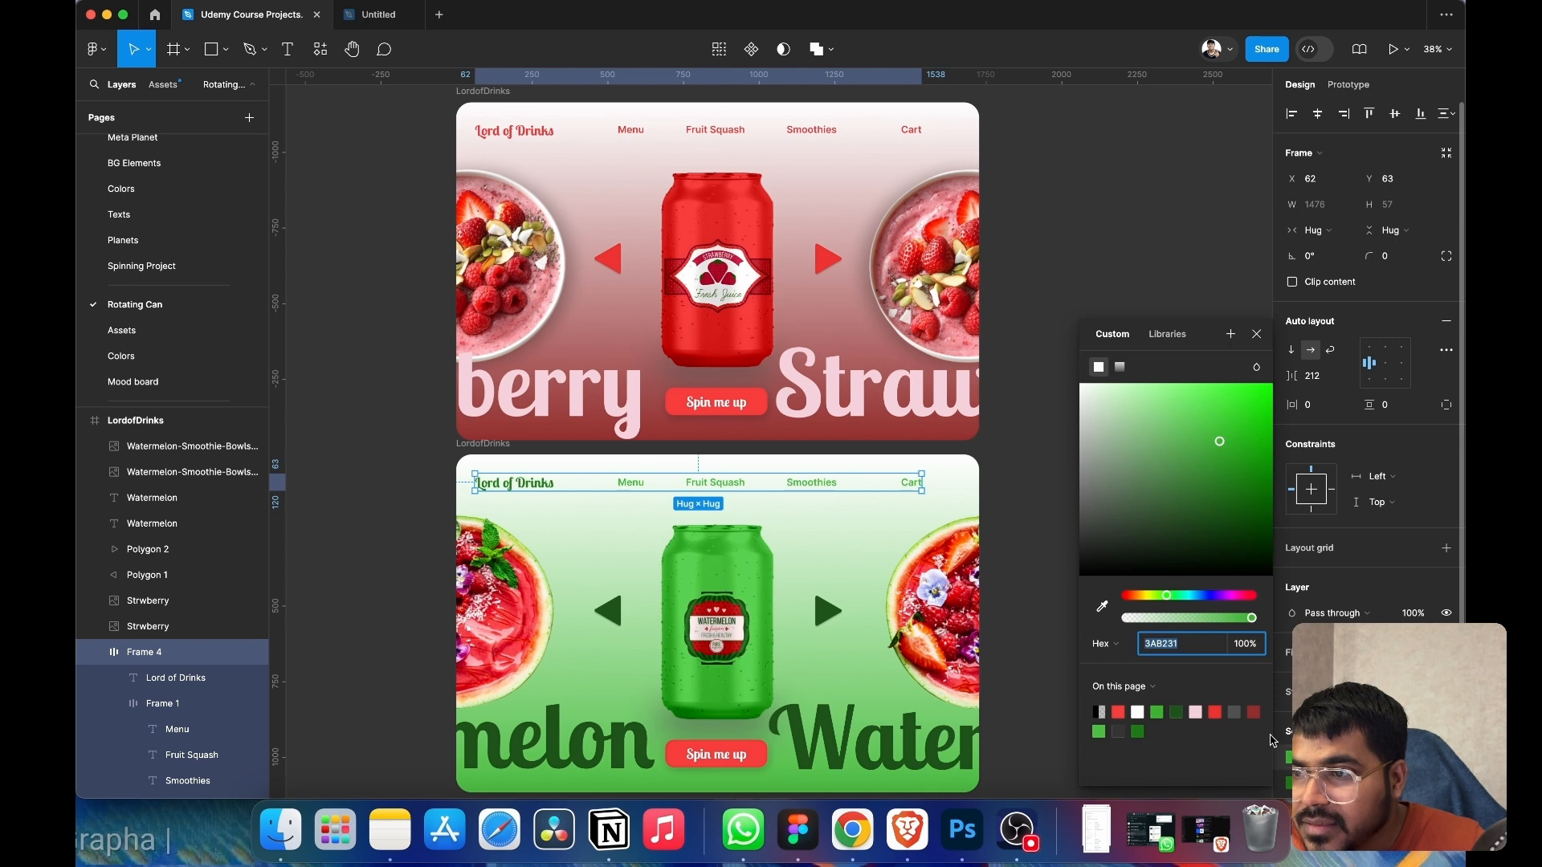
click(1101, 607)
key(Escape)
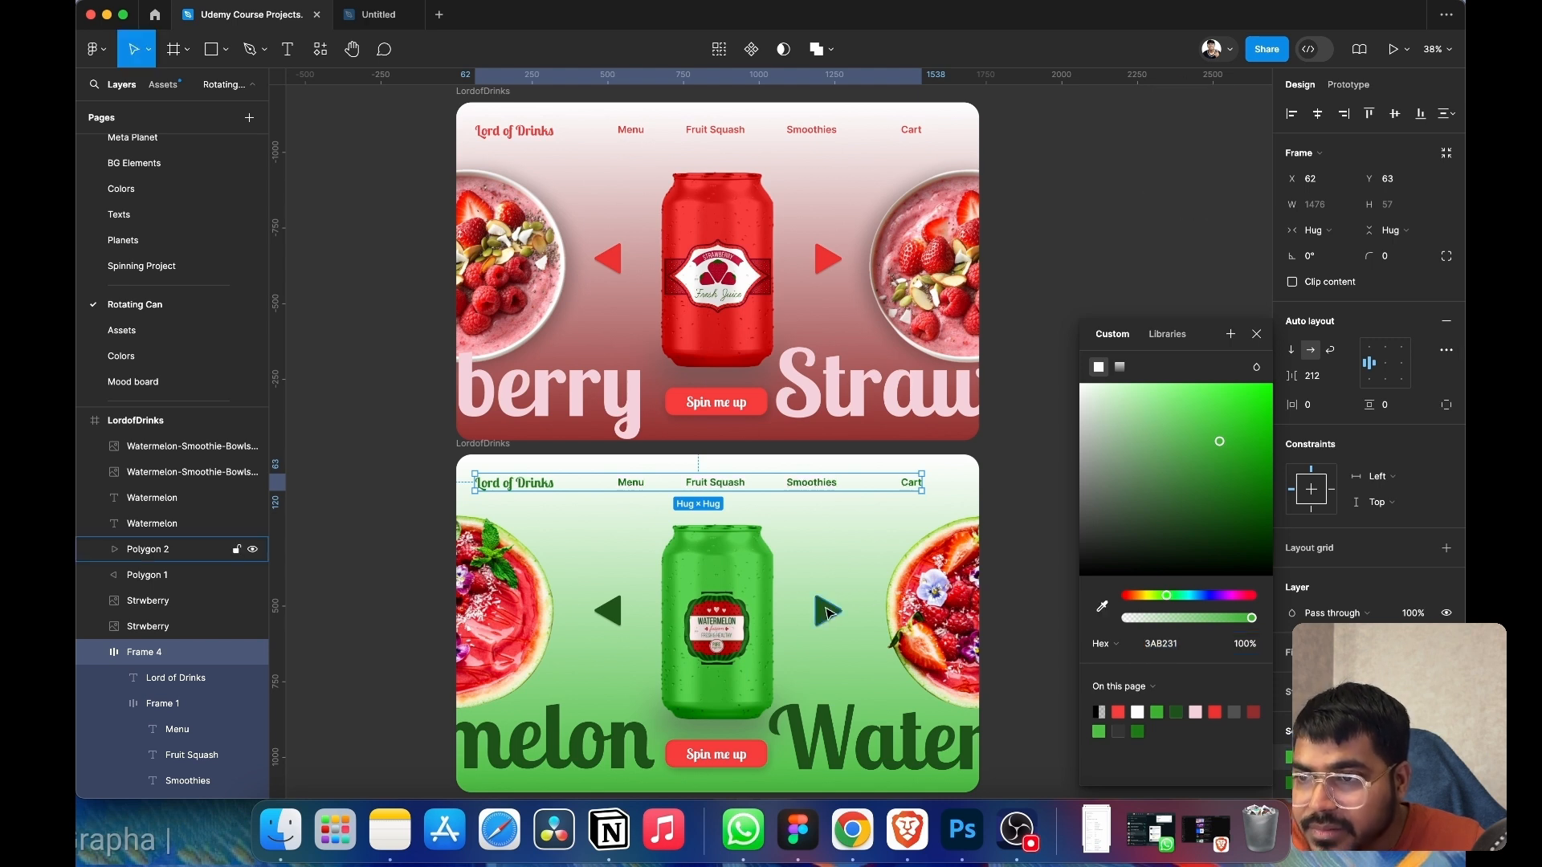
click(1257, 334)
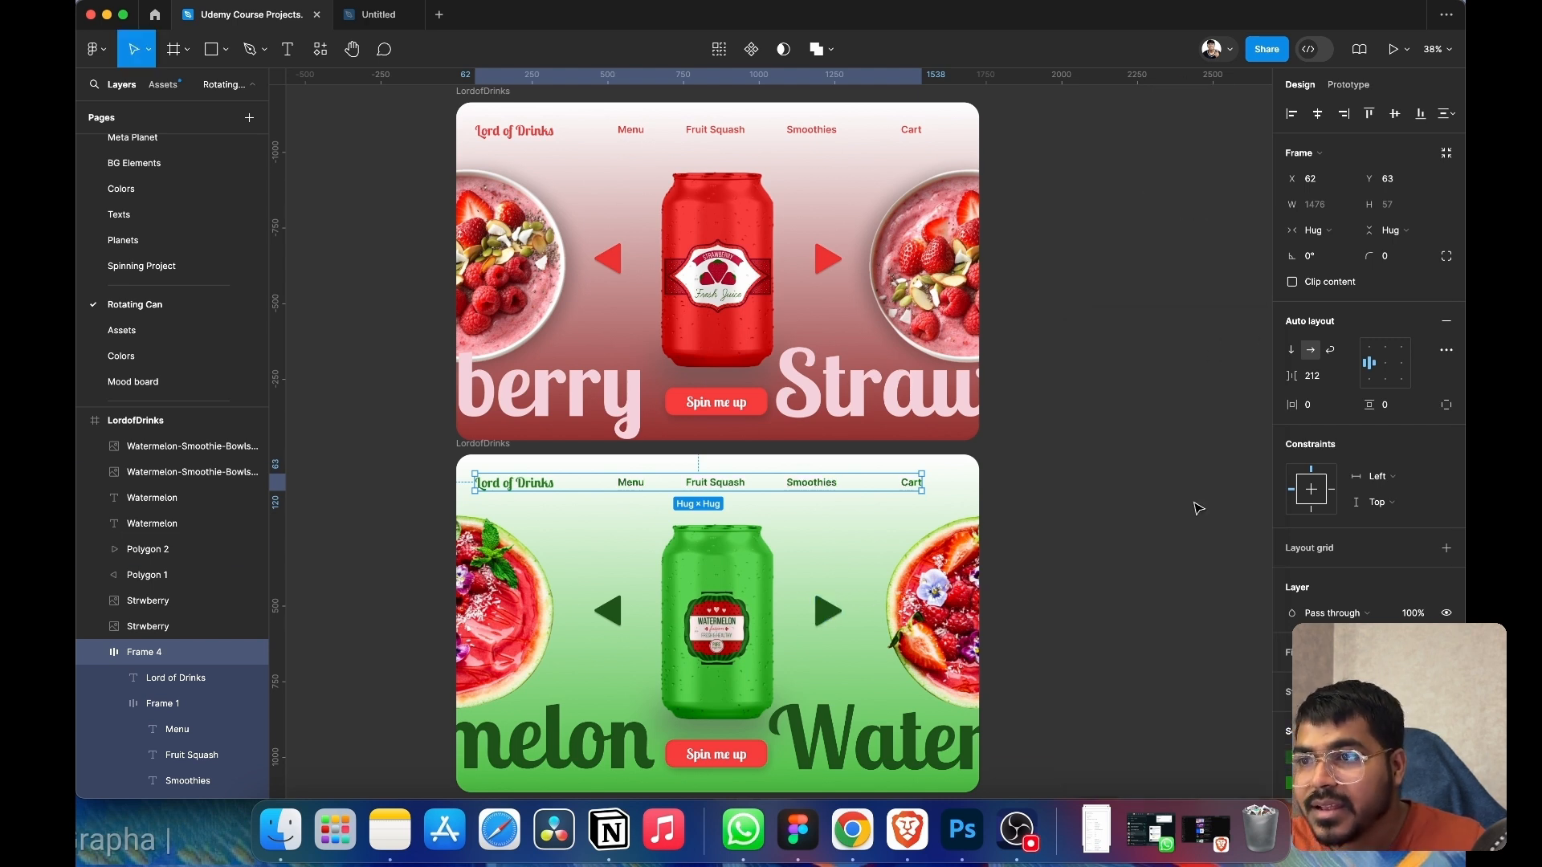
- Duplicate the whole green LordofDrinks frame directly below the original, at about X 7405, Y 4112
scroll(1121, 535, down, 3)
scroll(1122, 535, up, 1)
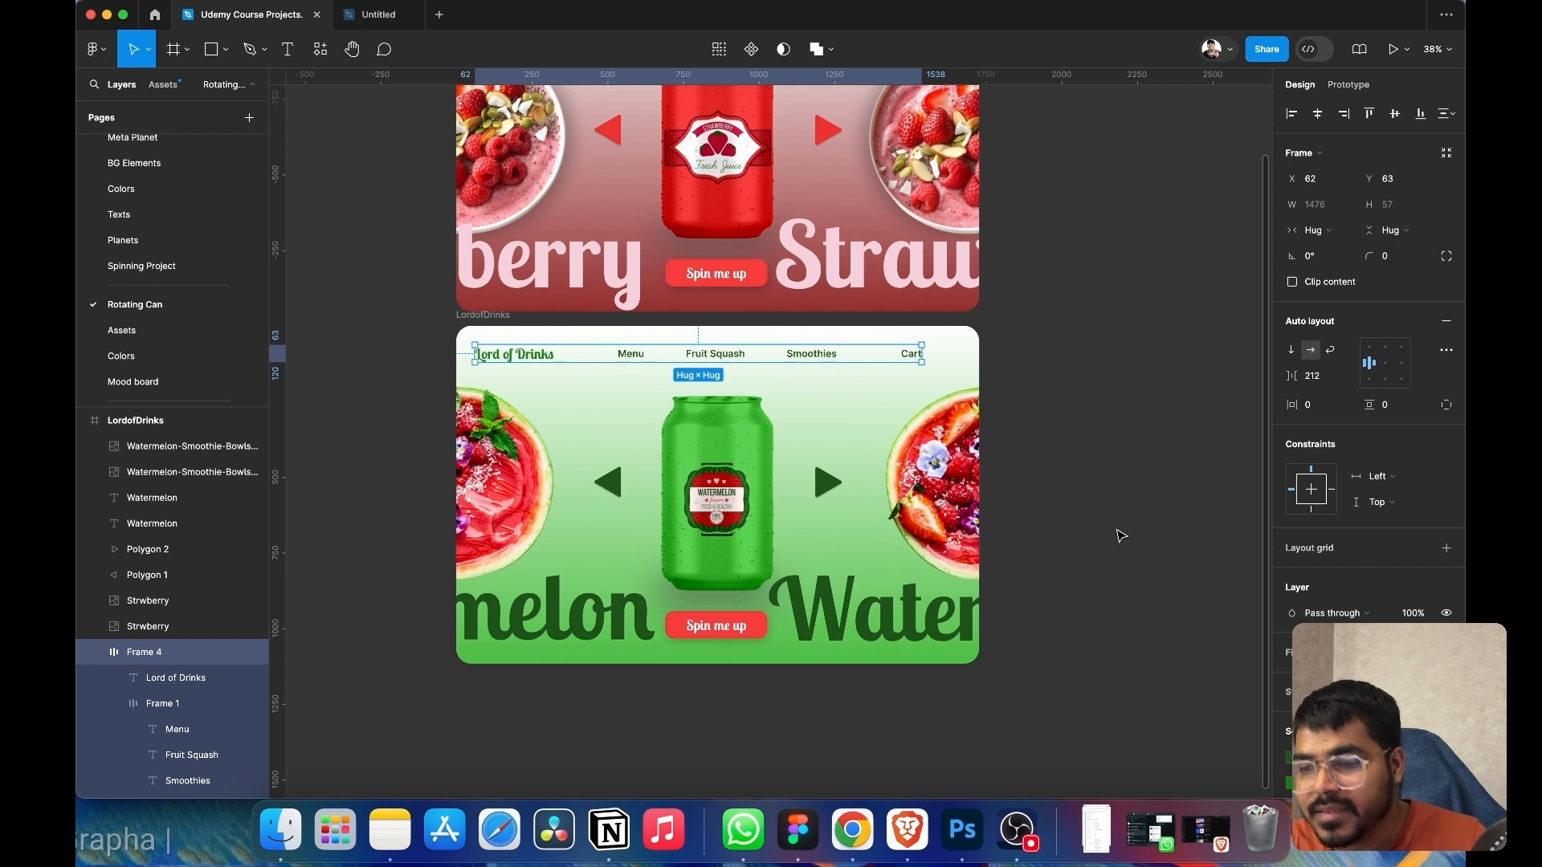
scroll(1122, 535, up, 2)
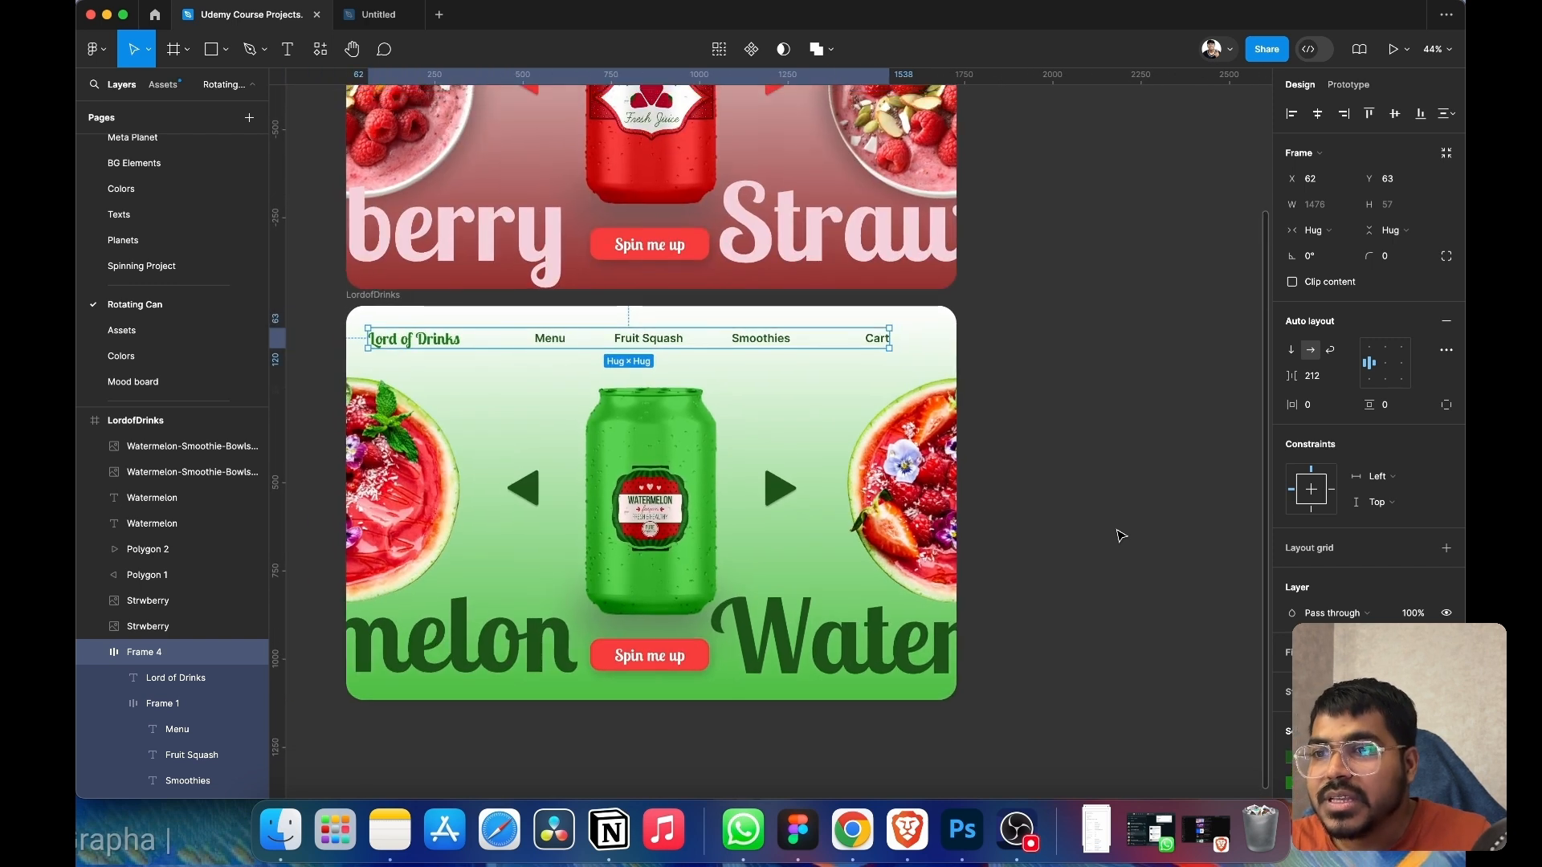
scroll(1121, 535, up, 3)
scroll(1121, 535, down, 5)
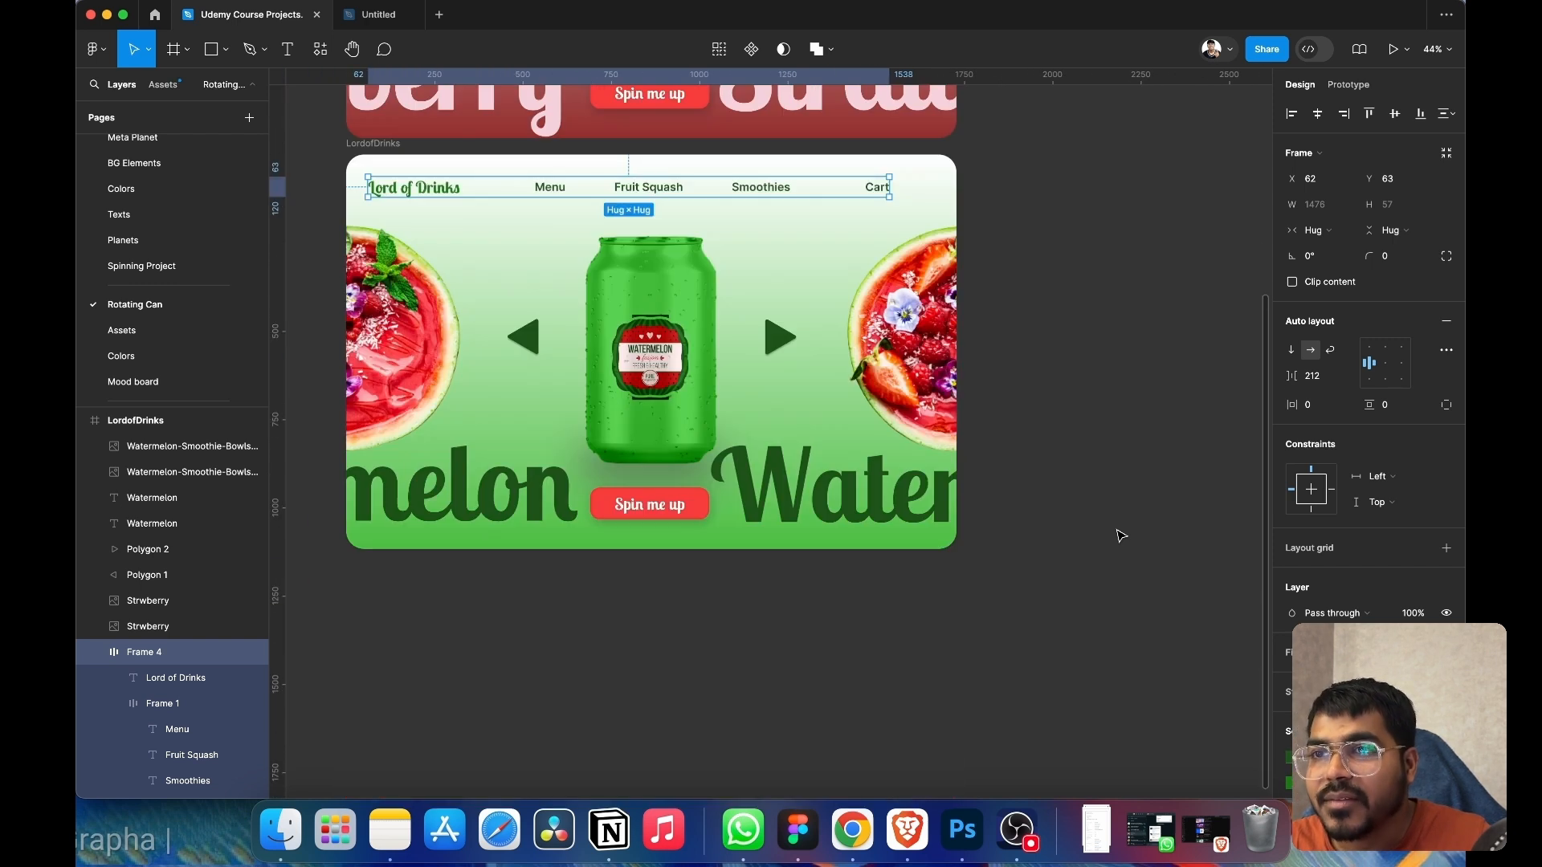
click(1121, 536)
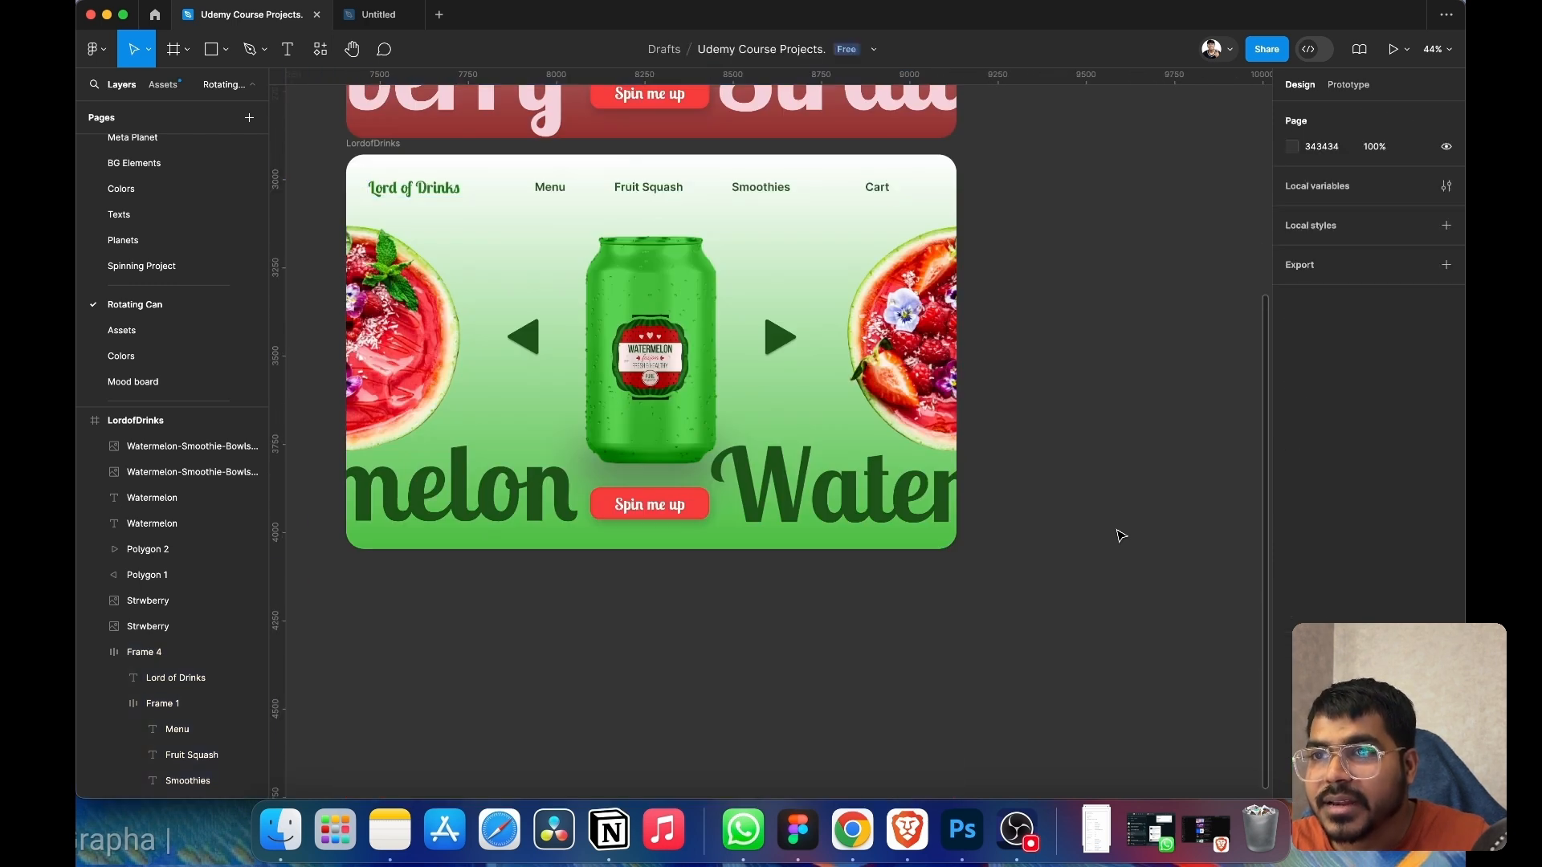
click(382, 160)
drag(382, 160, 379, 576)
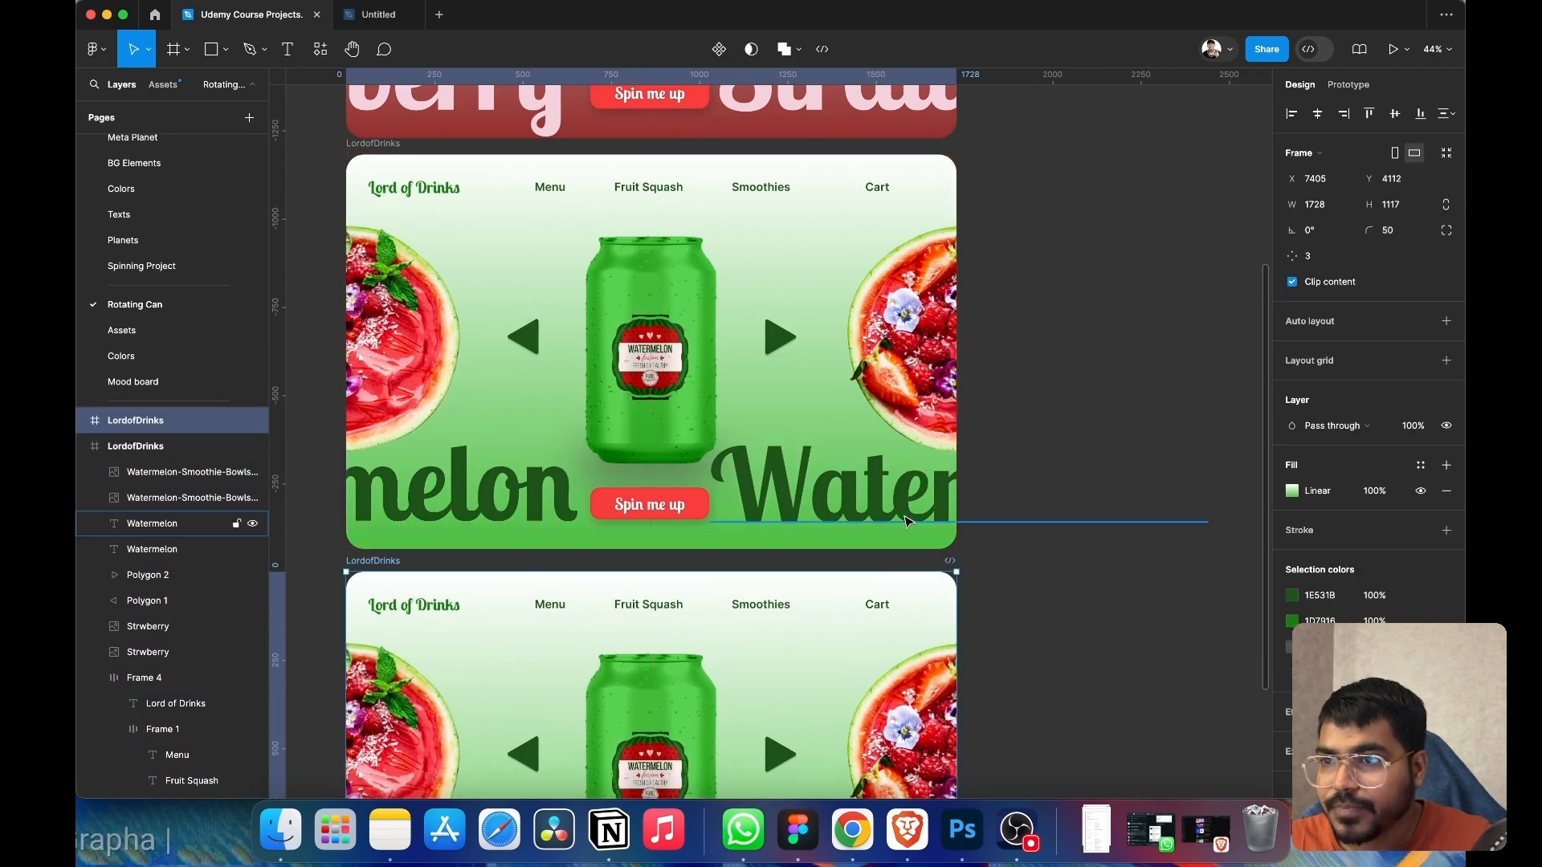
- Rotate the duplicated frame's right watermelon bowl to about -90.58° and move it horizontally out past the frame's right edge, to about X 2723
scroll(1074, 482, down, 10)
scroll(1074, 482, left, 3)
scroll(1074, 482, right, 3)
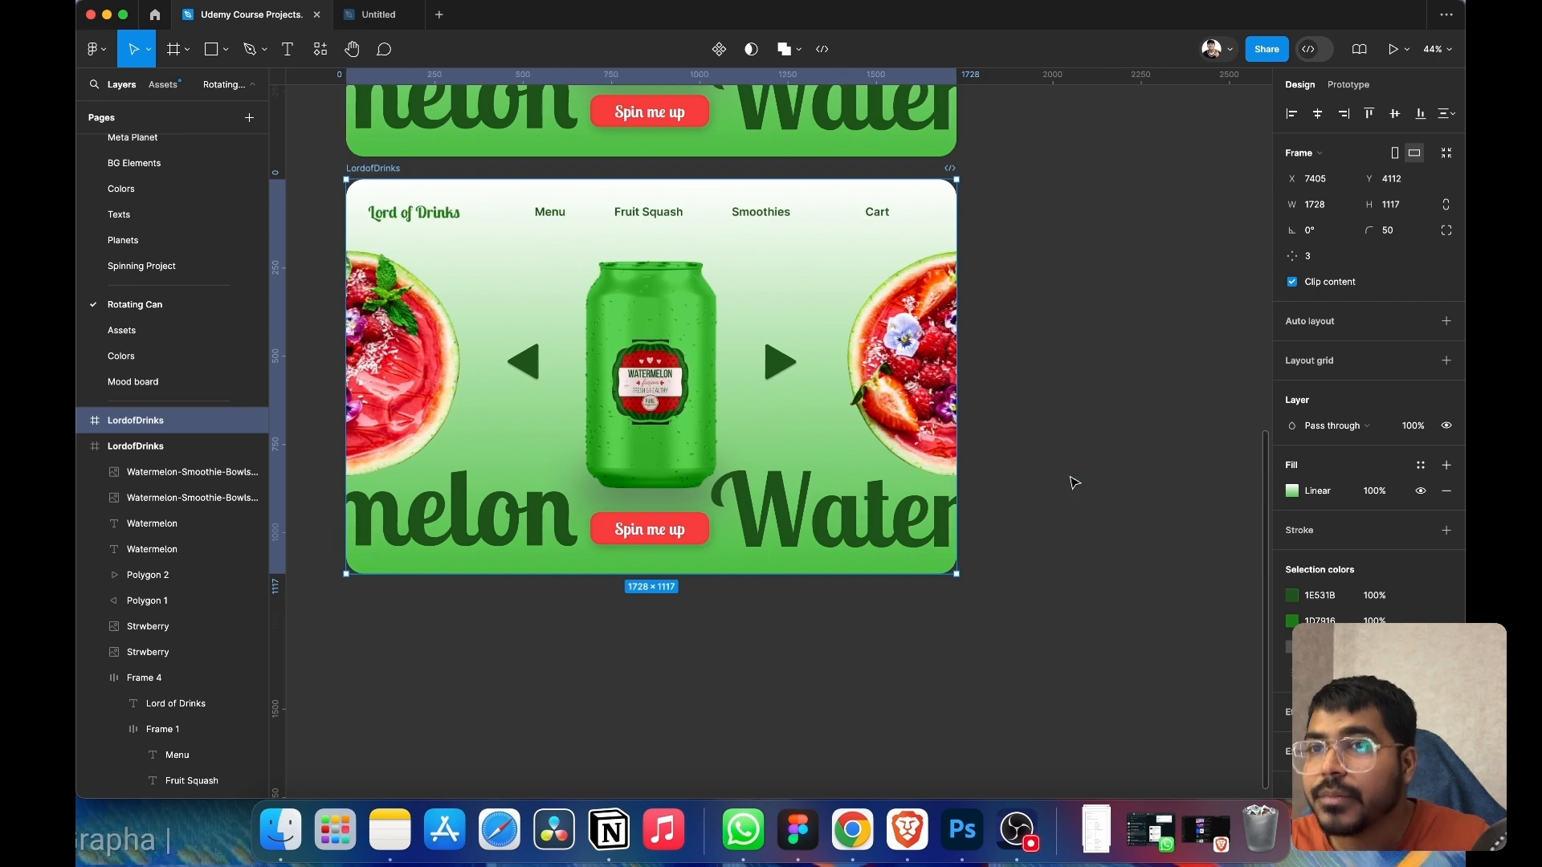
scroll(1074, 481, up, 2)
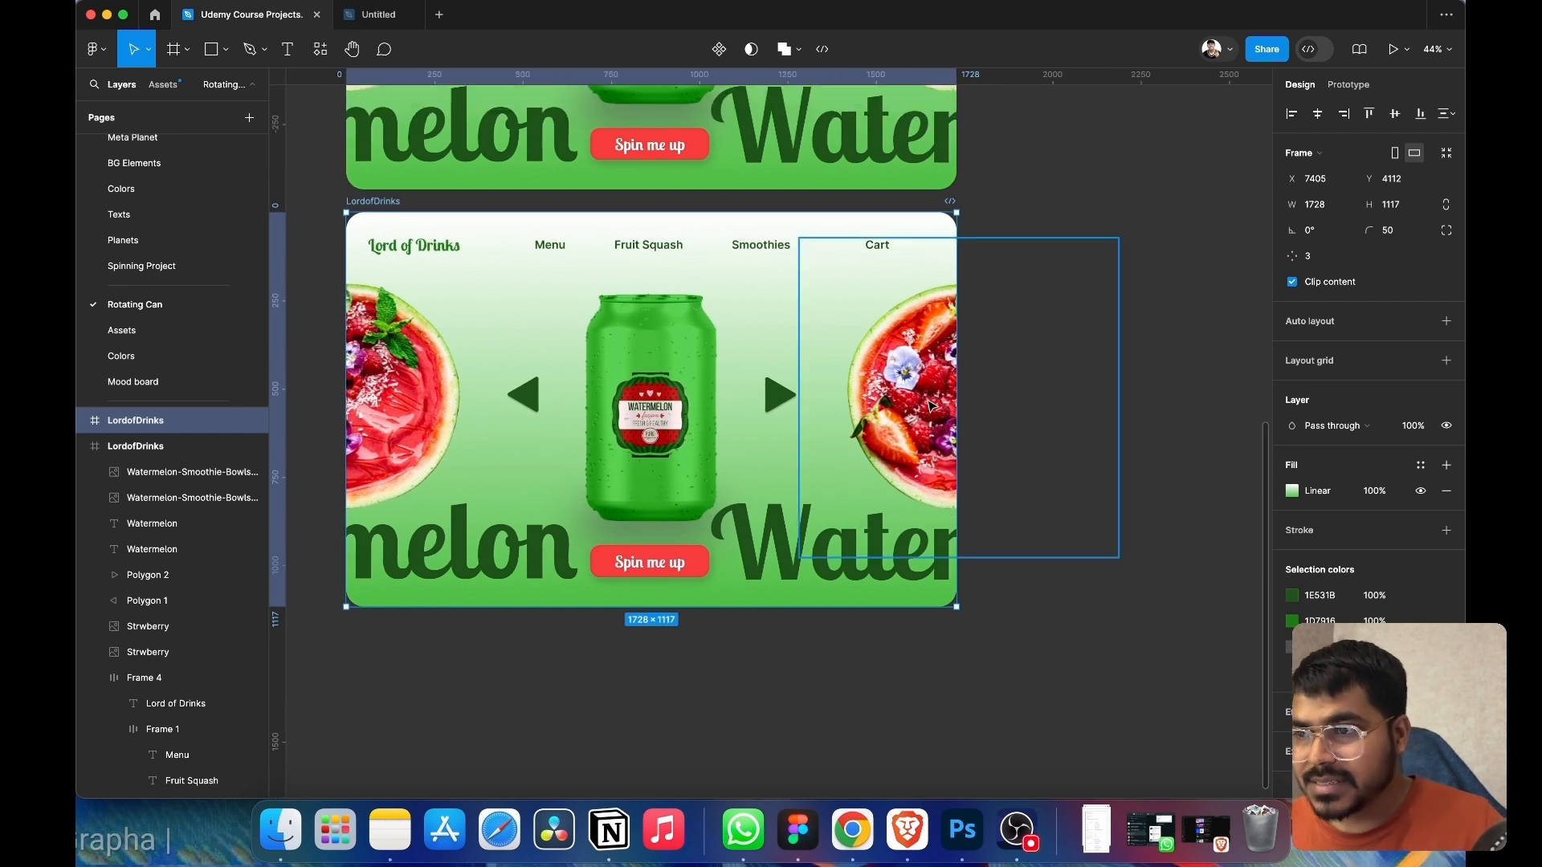
click(1101, 263)
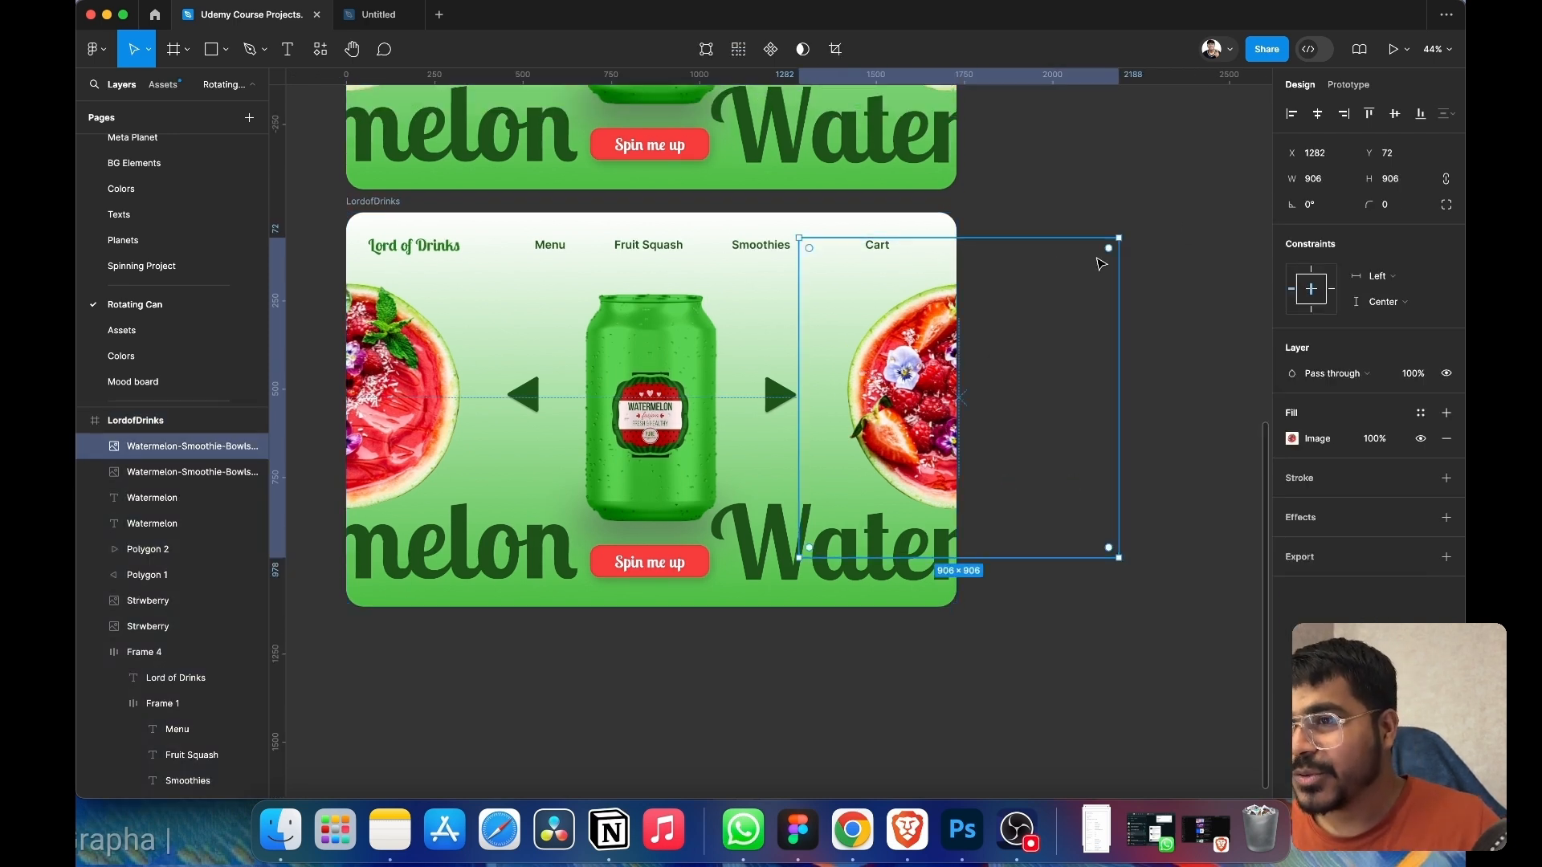
drag(1124, 230, 1184, 623)
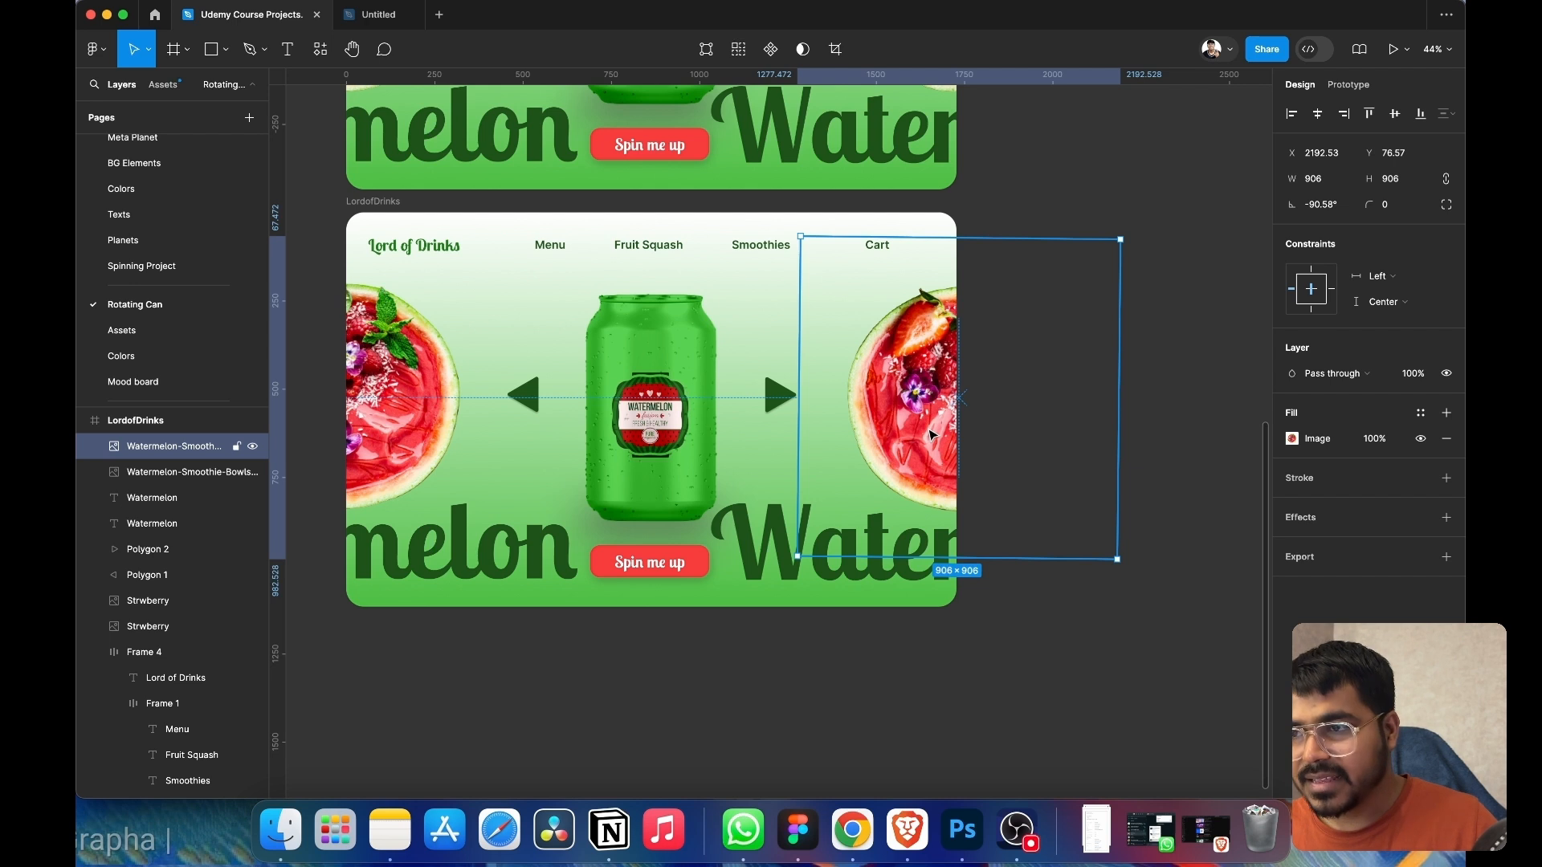
drag(929, 435, 1119, 437)
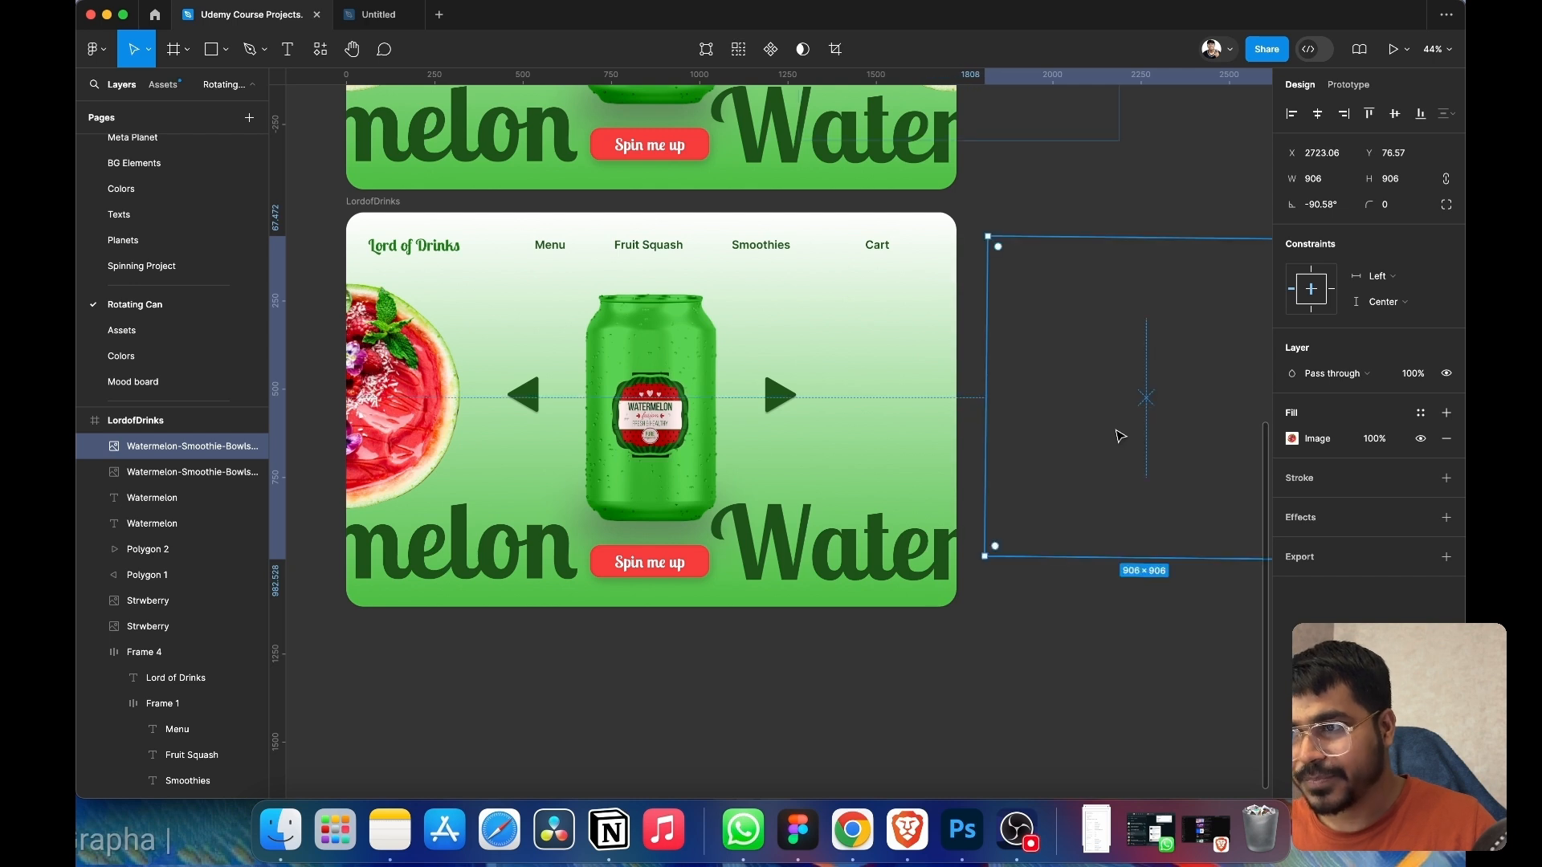
- Rotate the duplicated frame's left watermelon bowl to about 89.74° and move it horizontally out past the frame's left edge, to about X -1038
click(397, 399)
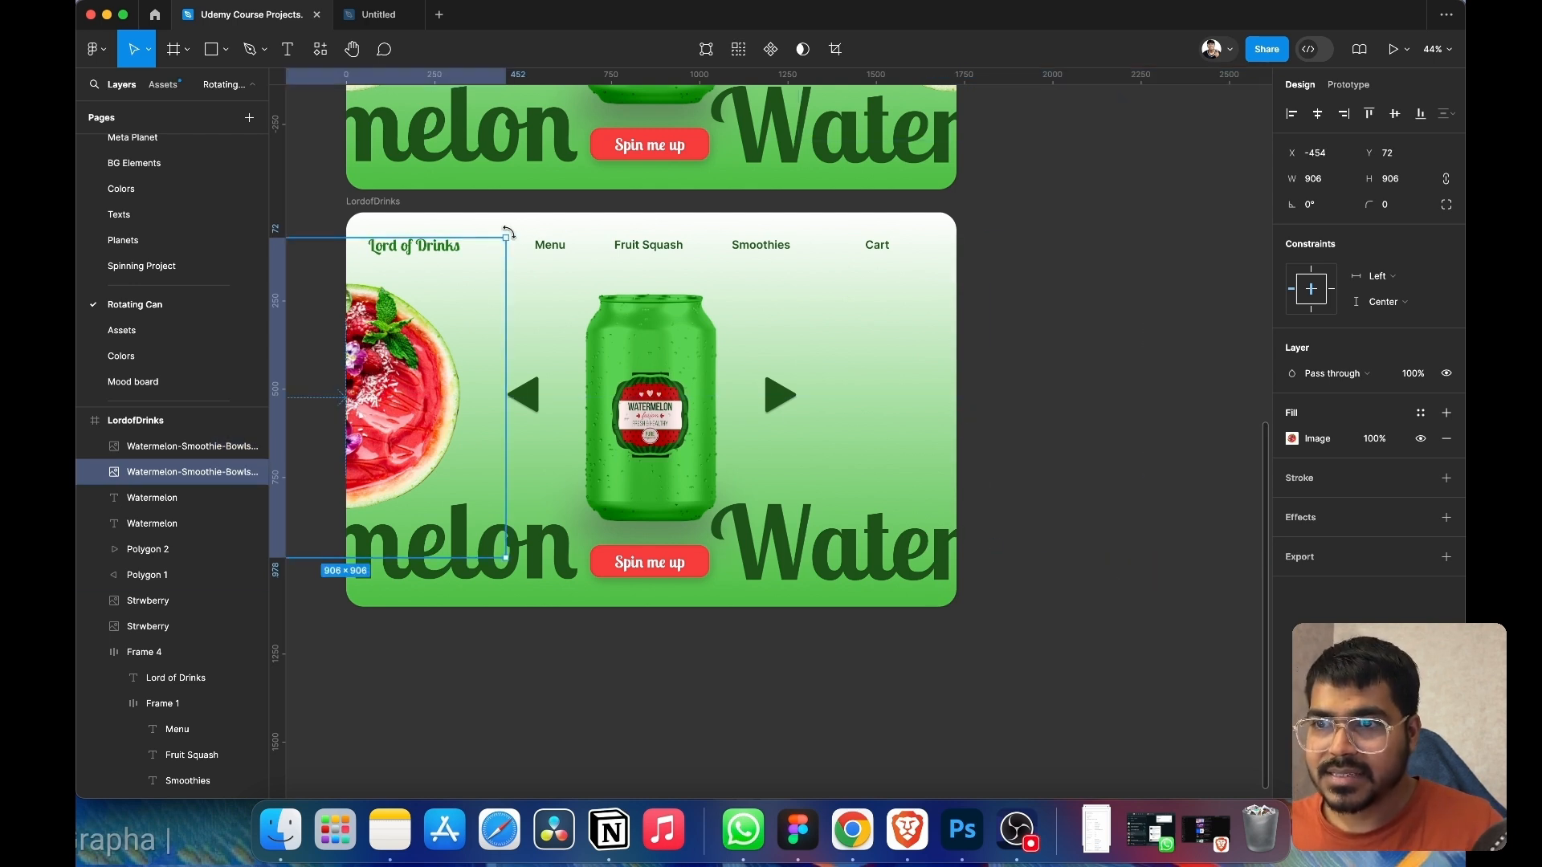
drag(509, 233, 234, 284)
scroll(635, 366, left, 4)
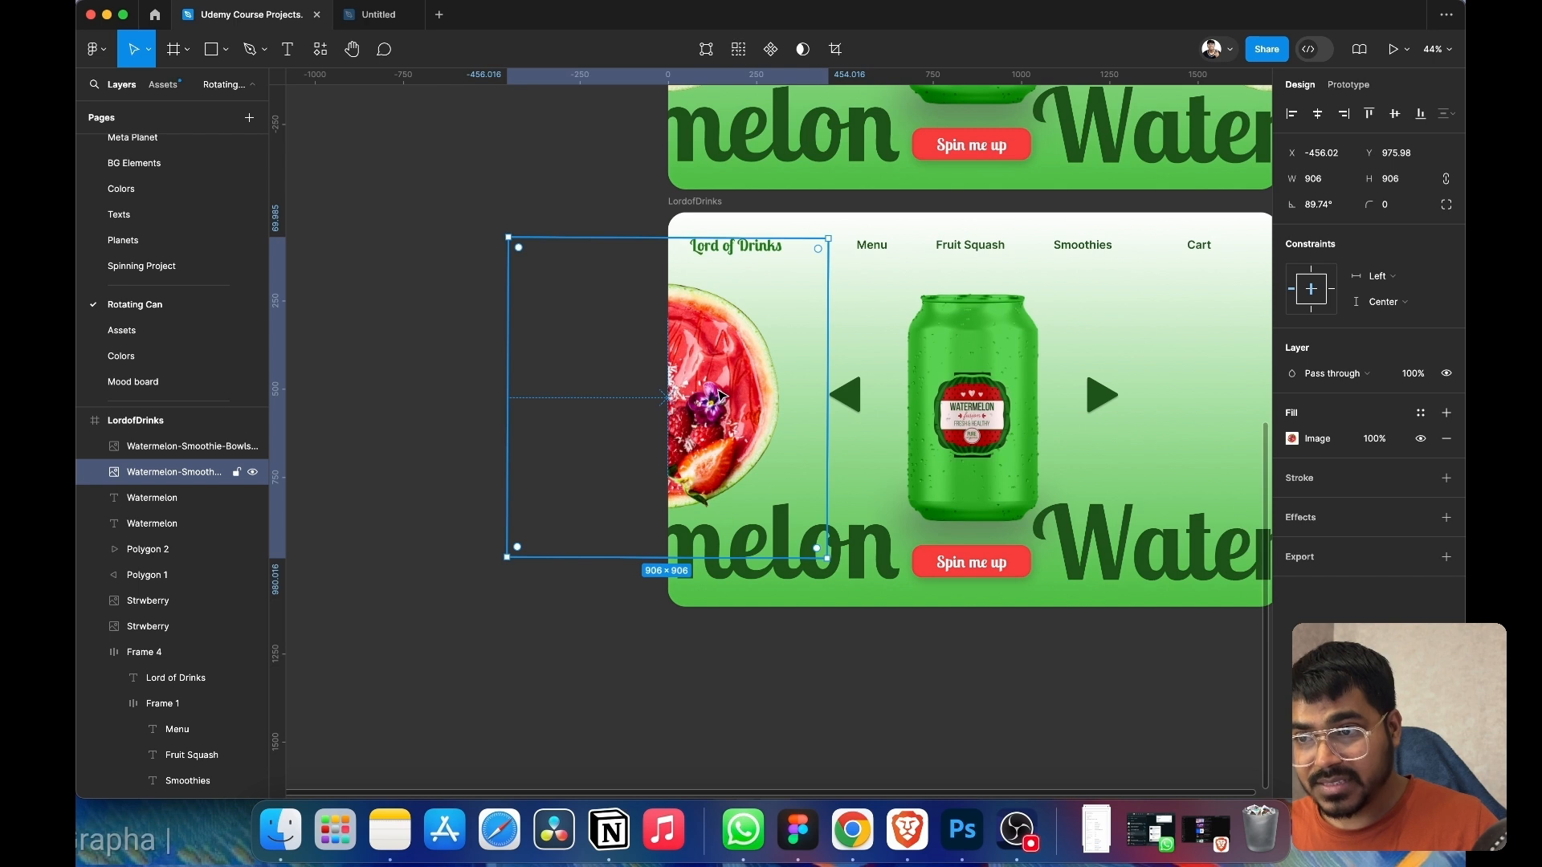
drag(721, 395, 516, 389)
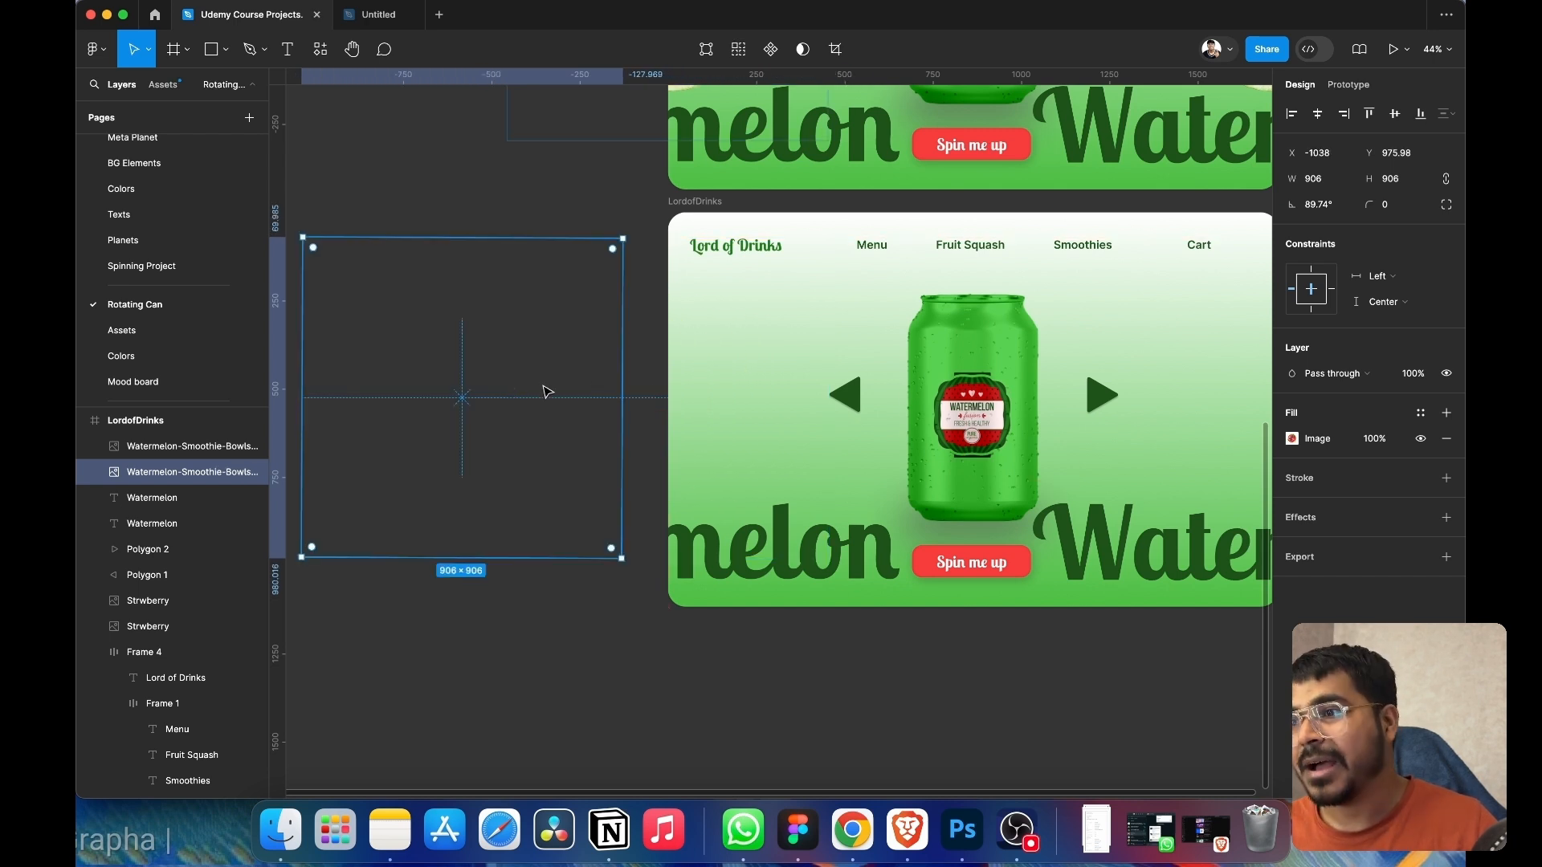
scroll(1050, 490, right, 4)
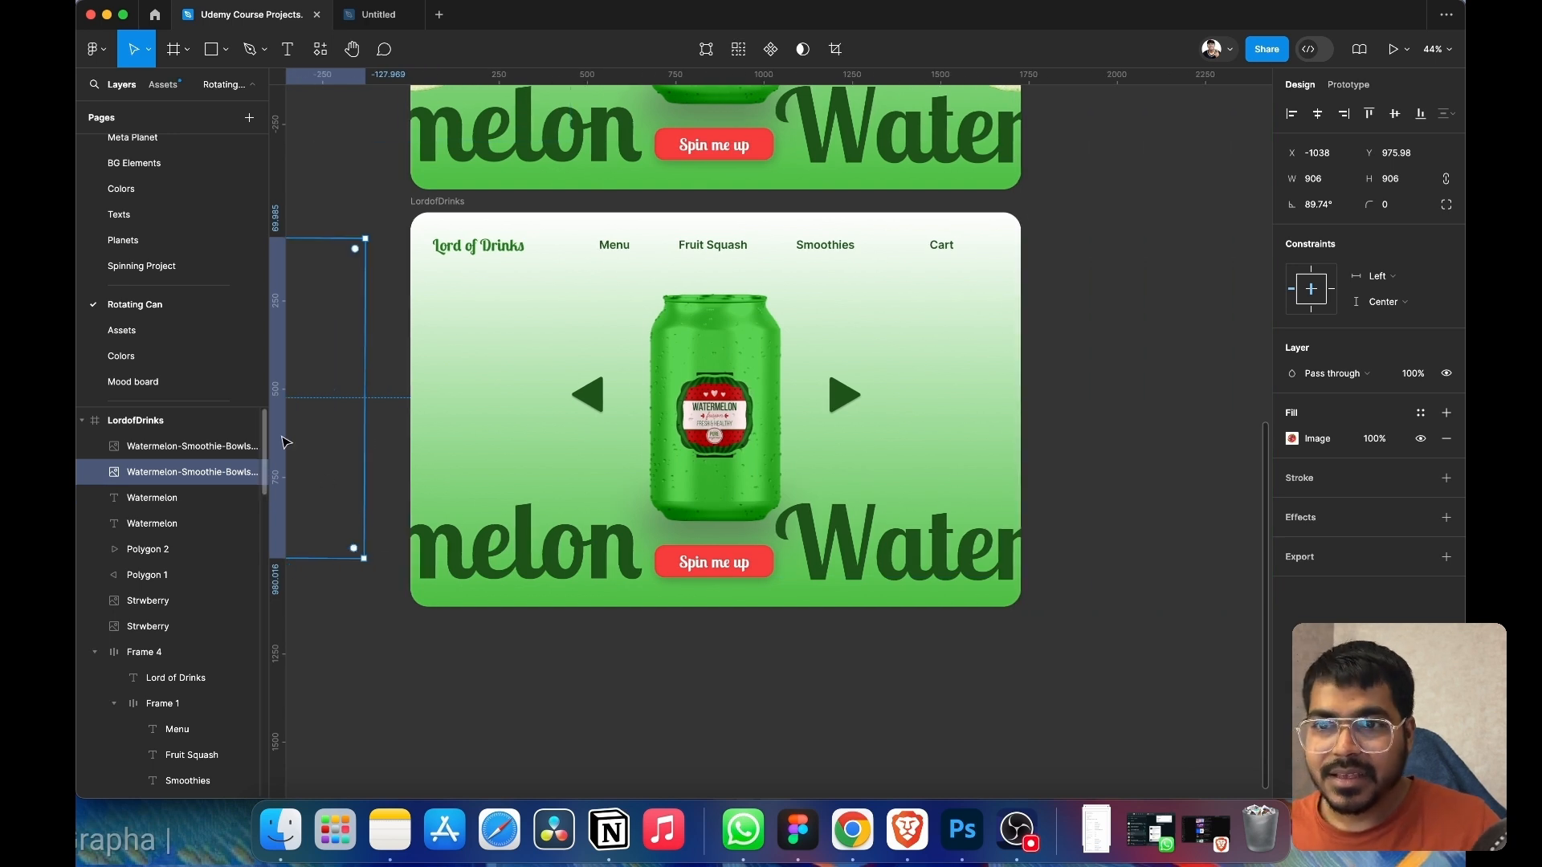
- Copy the blueberry smoothie bowl image from the Mood board page and paste it into the duplicated LordofDrinks frame on the Rotating Can page
click(133, 382)
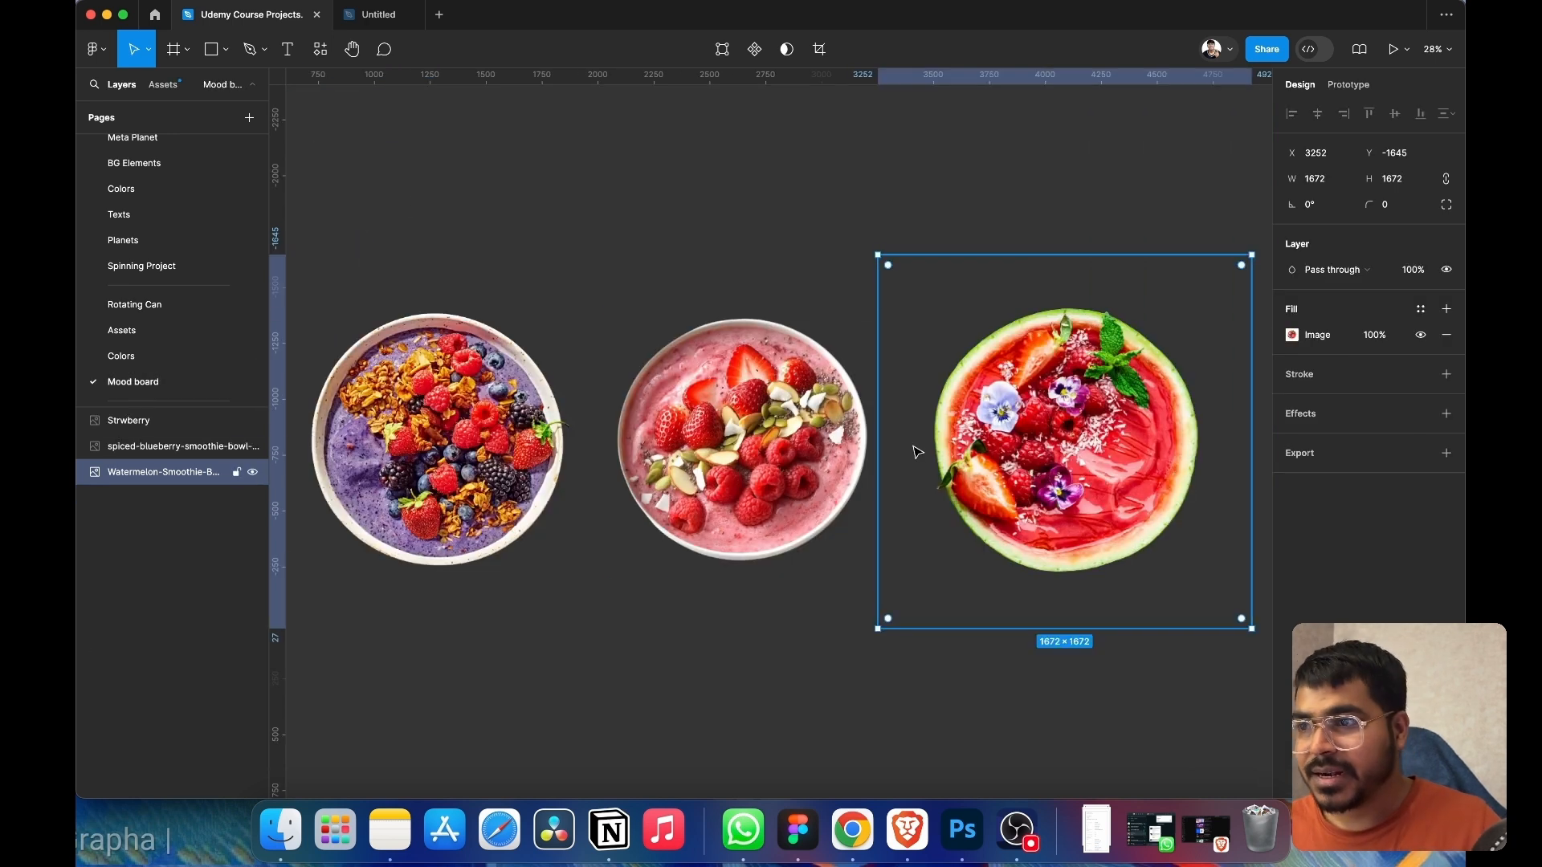
click(772, 470)
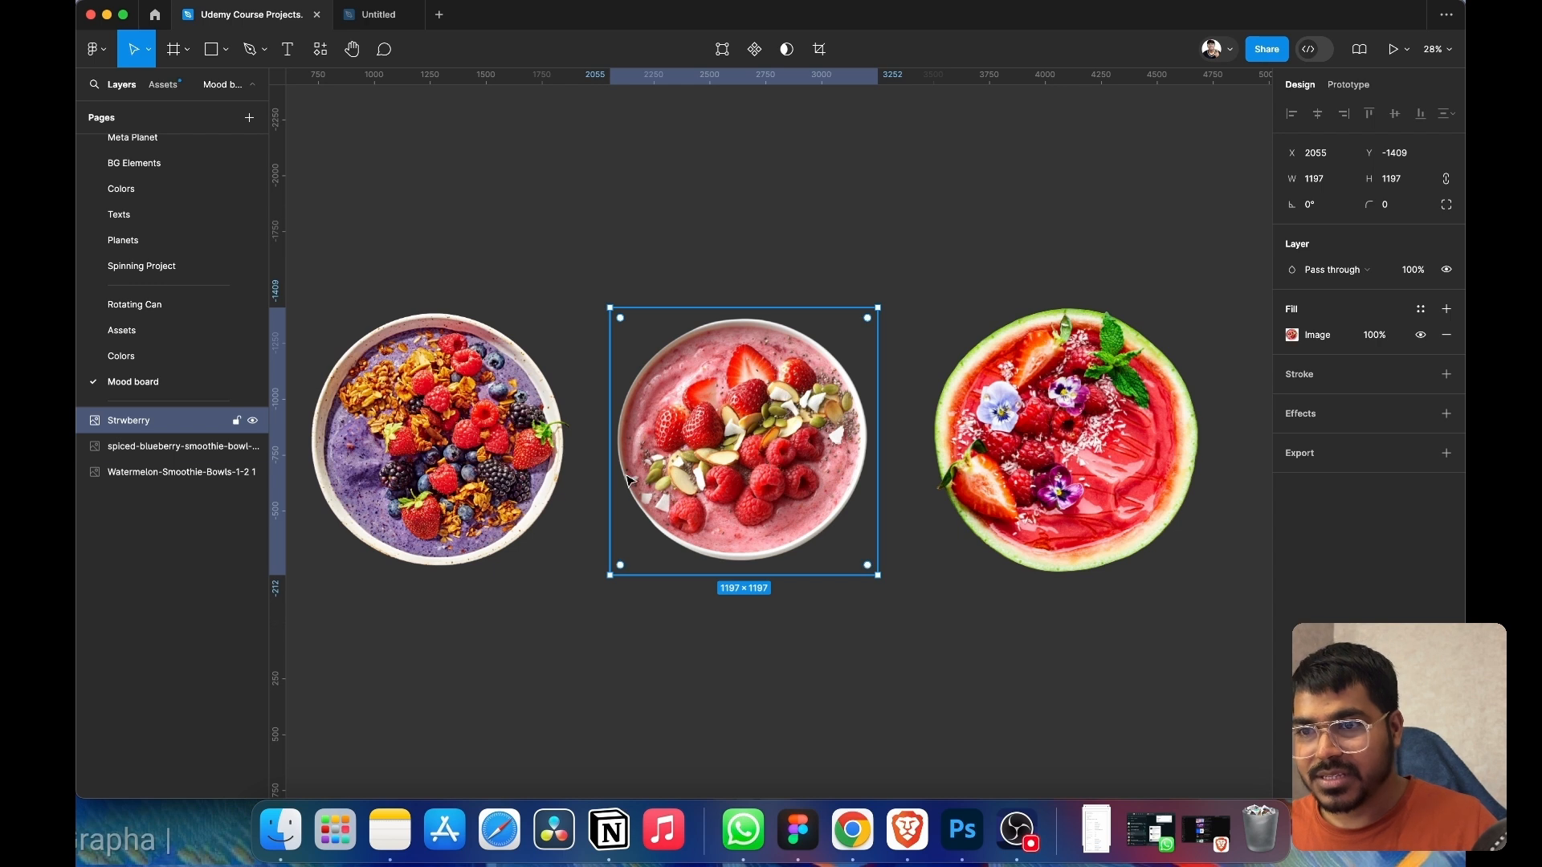
click(450, 476)
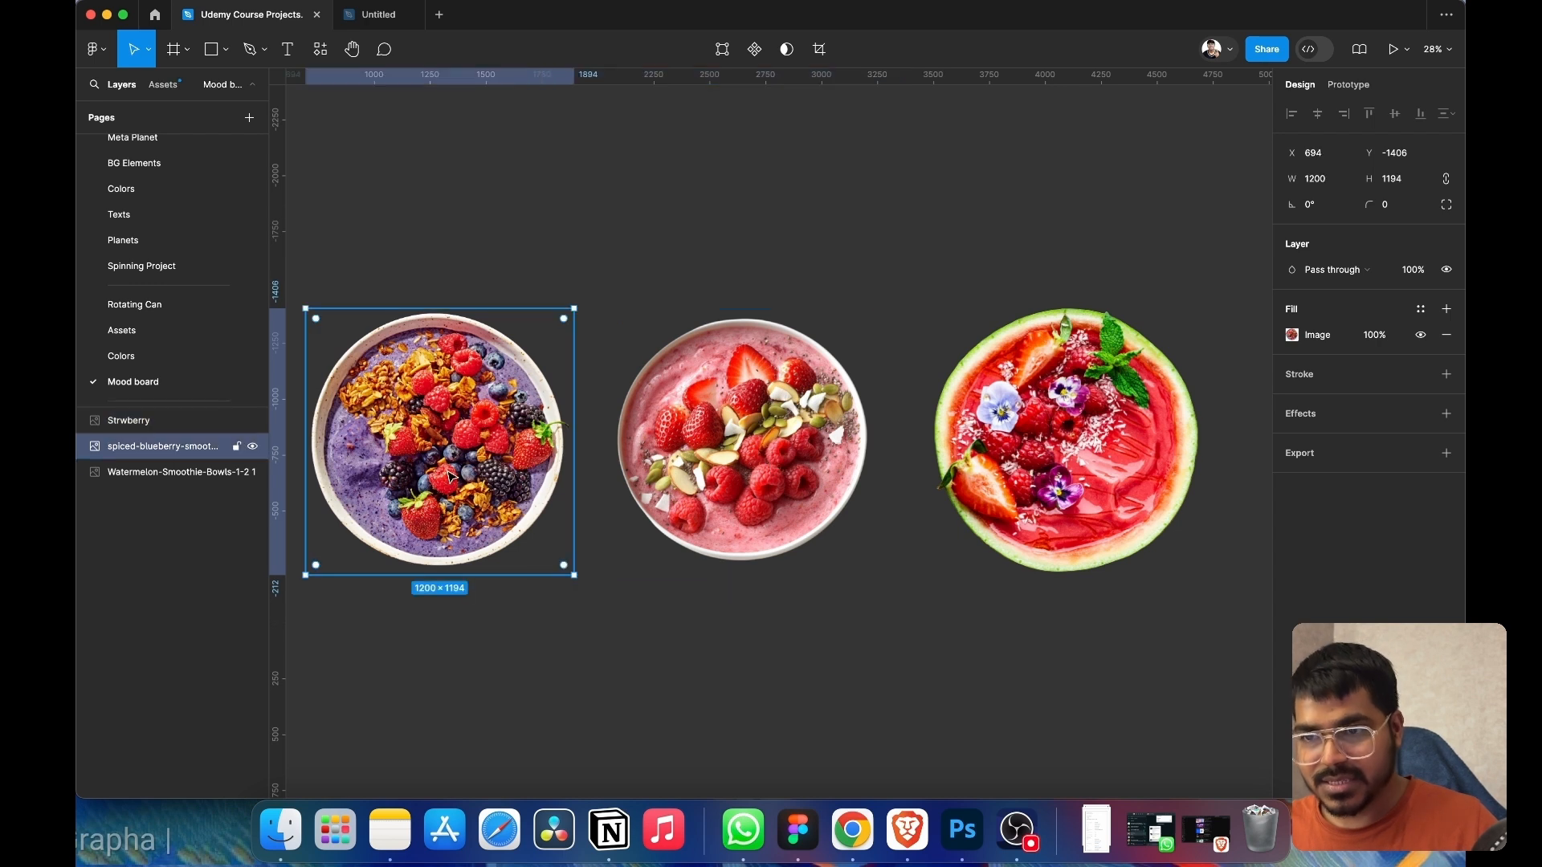
click(161, 306)
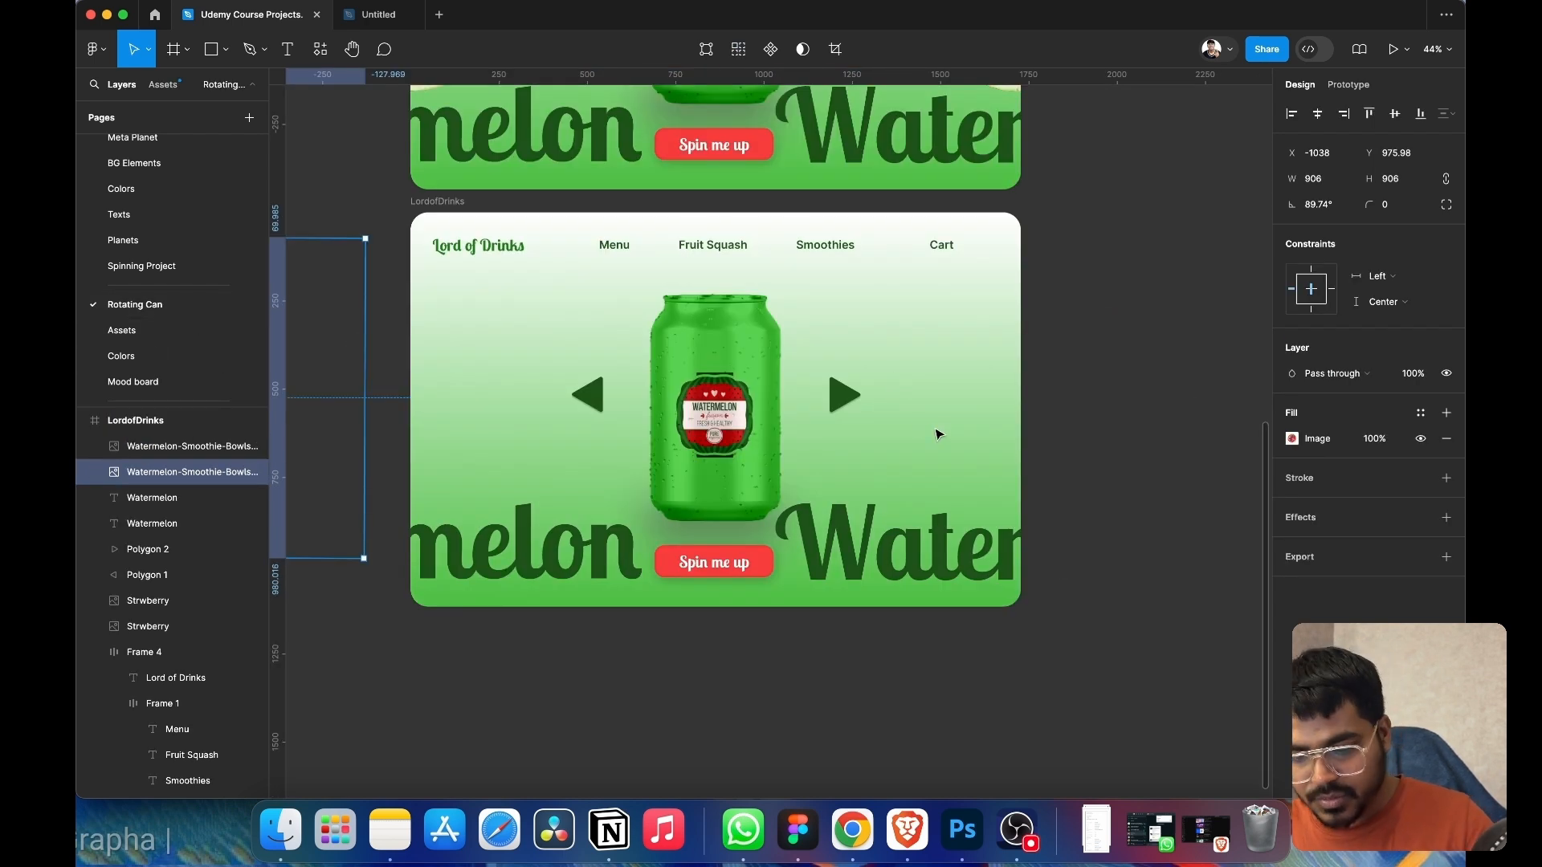
key(super+v)
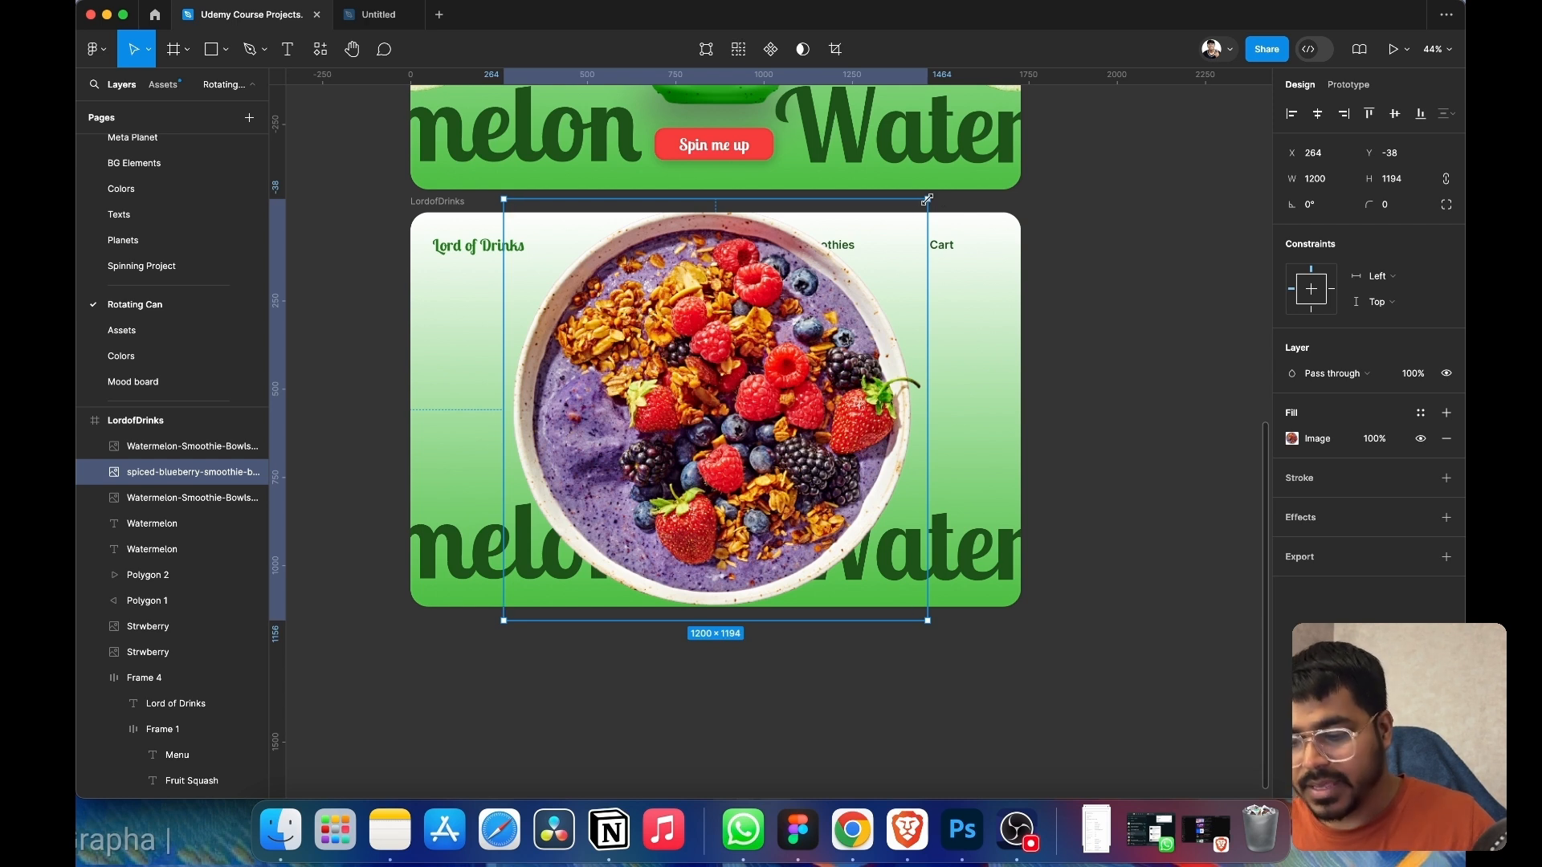
- Scale the blueberry bowl down to about 742 × 739 and move it to the left side of the frame
key(k)
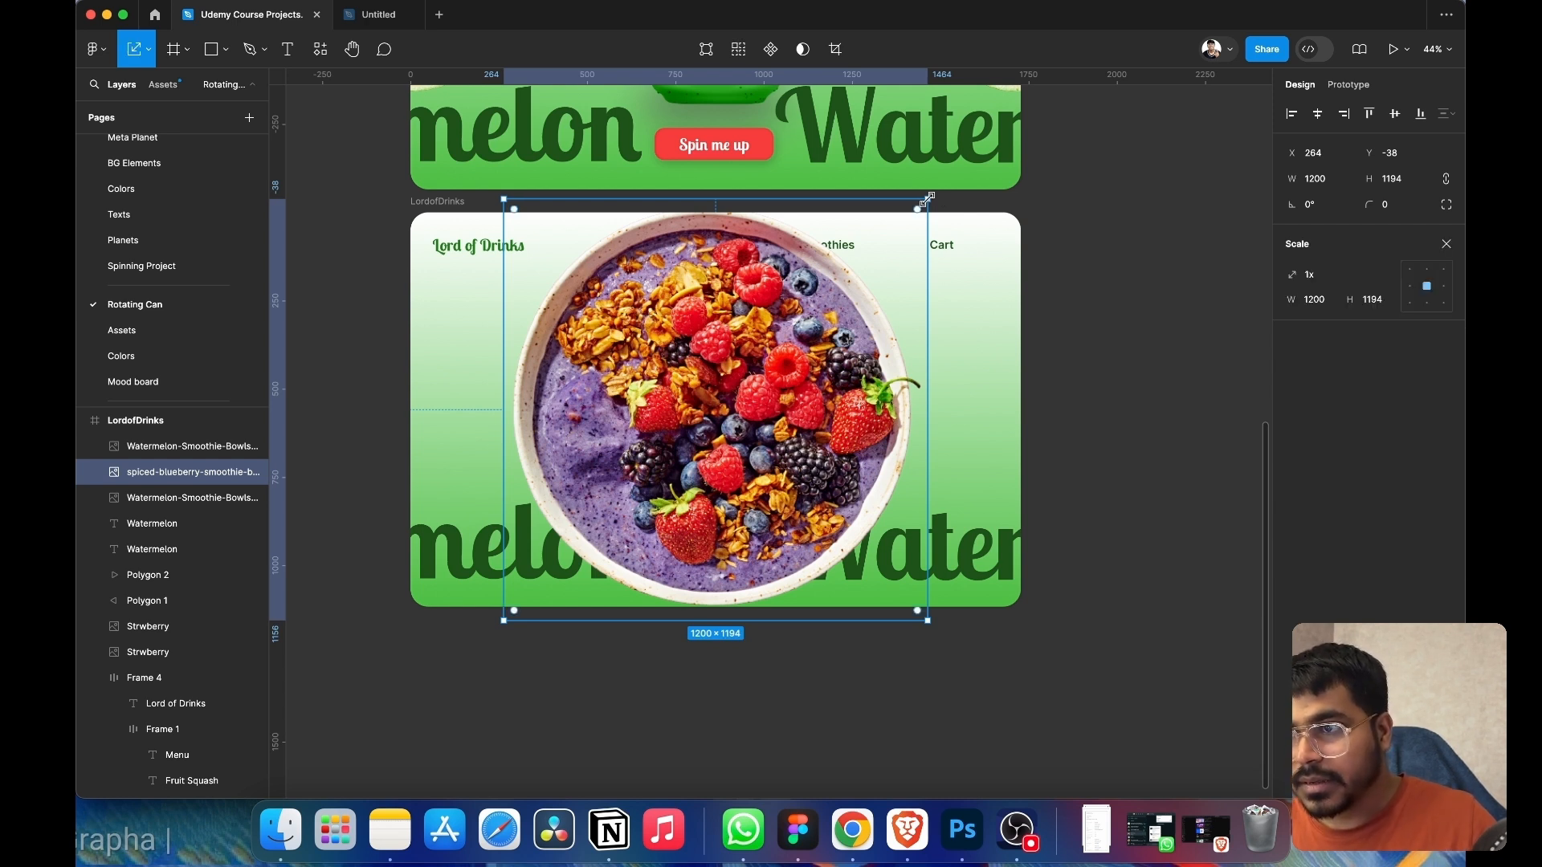
drag(928, 197, 796, 328)
drag(652, 505, 514, 423)
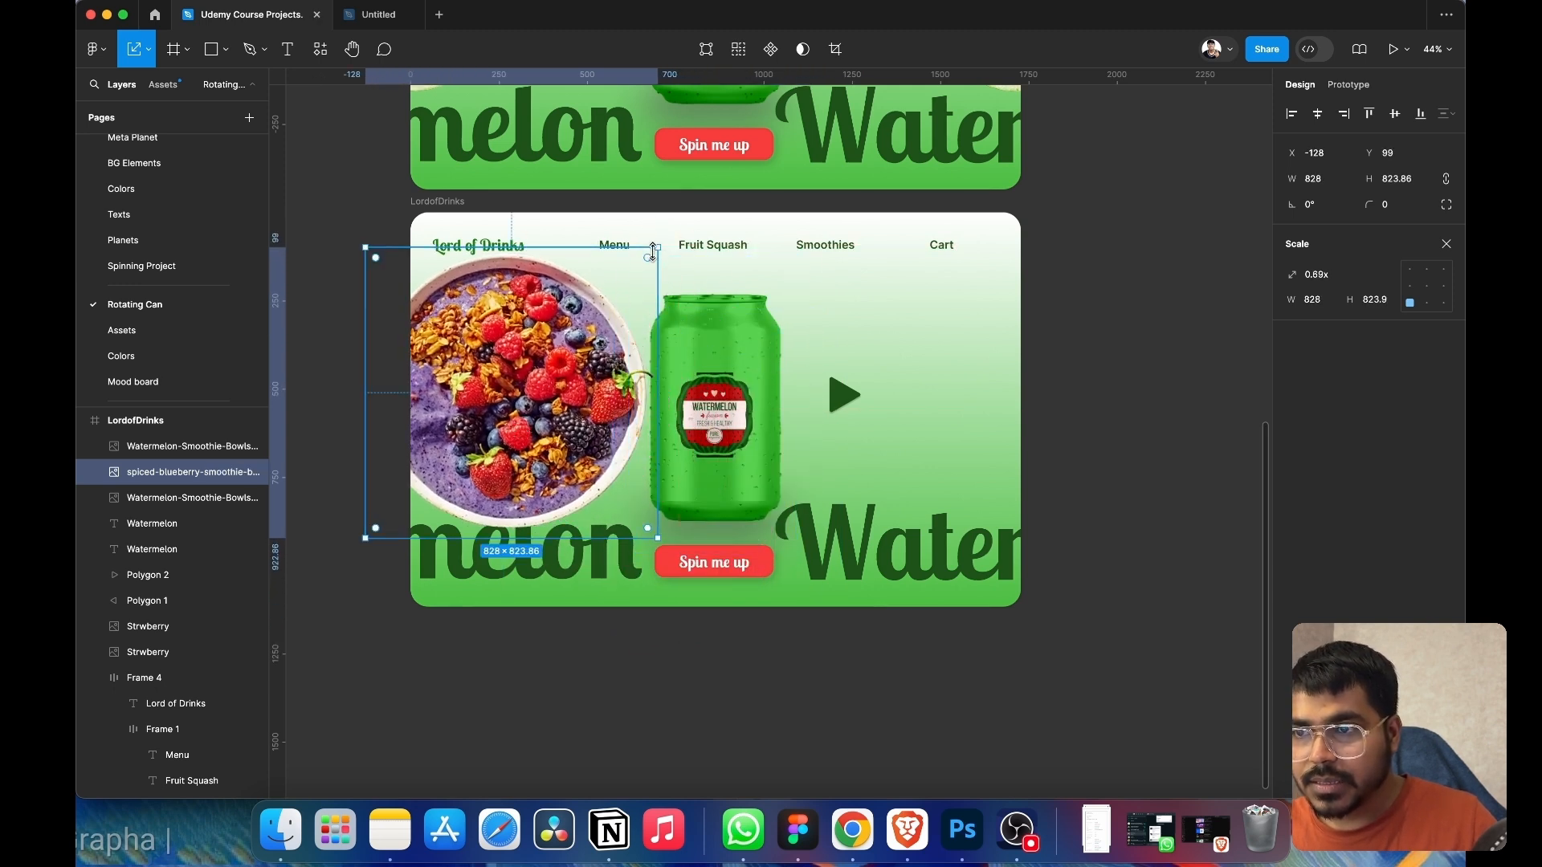
drag(658, 250, 628, 277)
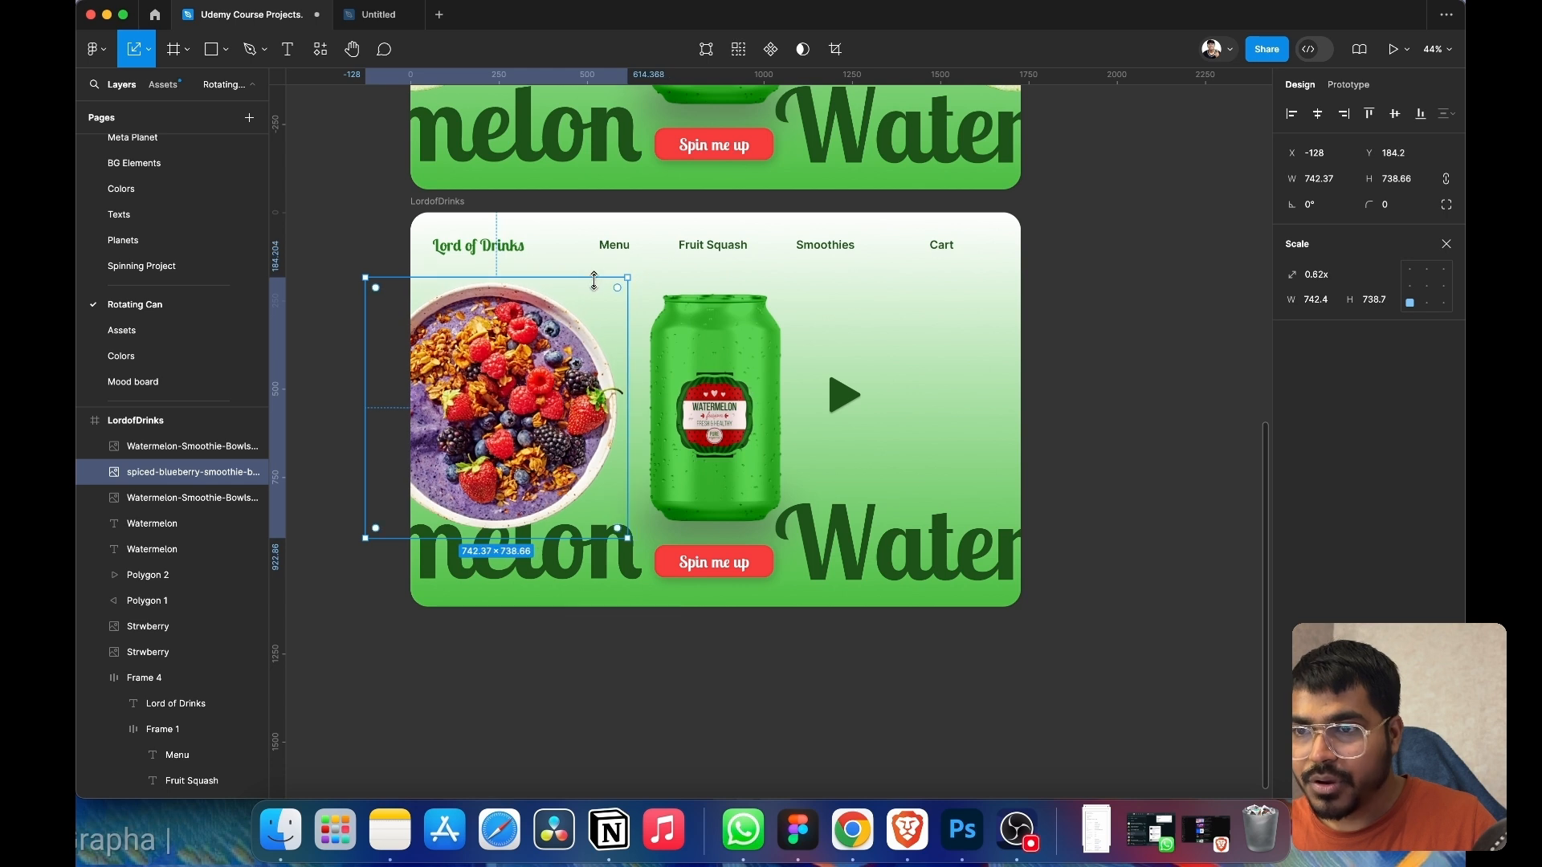
- Place the blueberry bowl partly past the frame's left edge and a copy partly past the right edge, at about X 1388, Y 123
drag(514, 399, 1050, 395)
scroll(986, 457, up, 10)
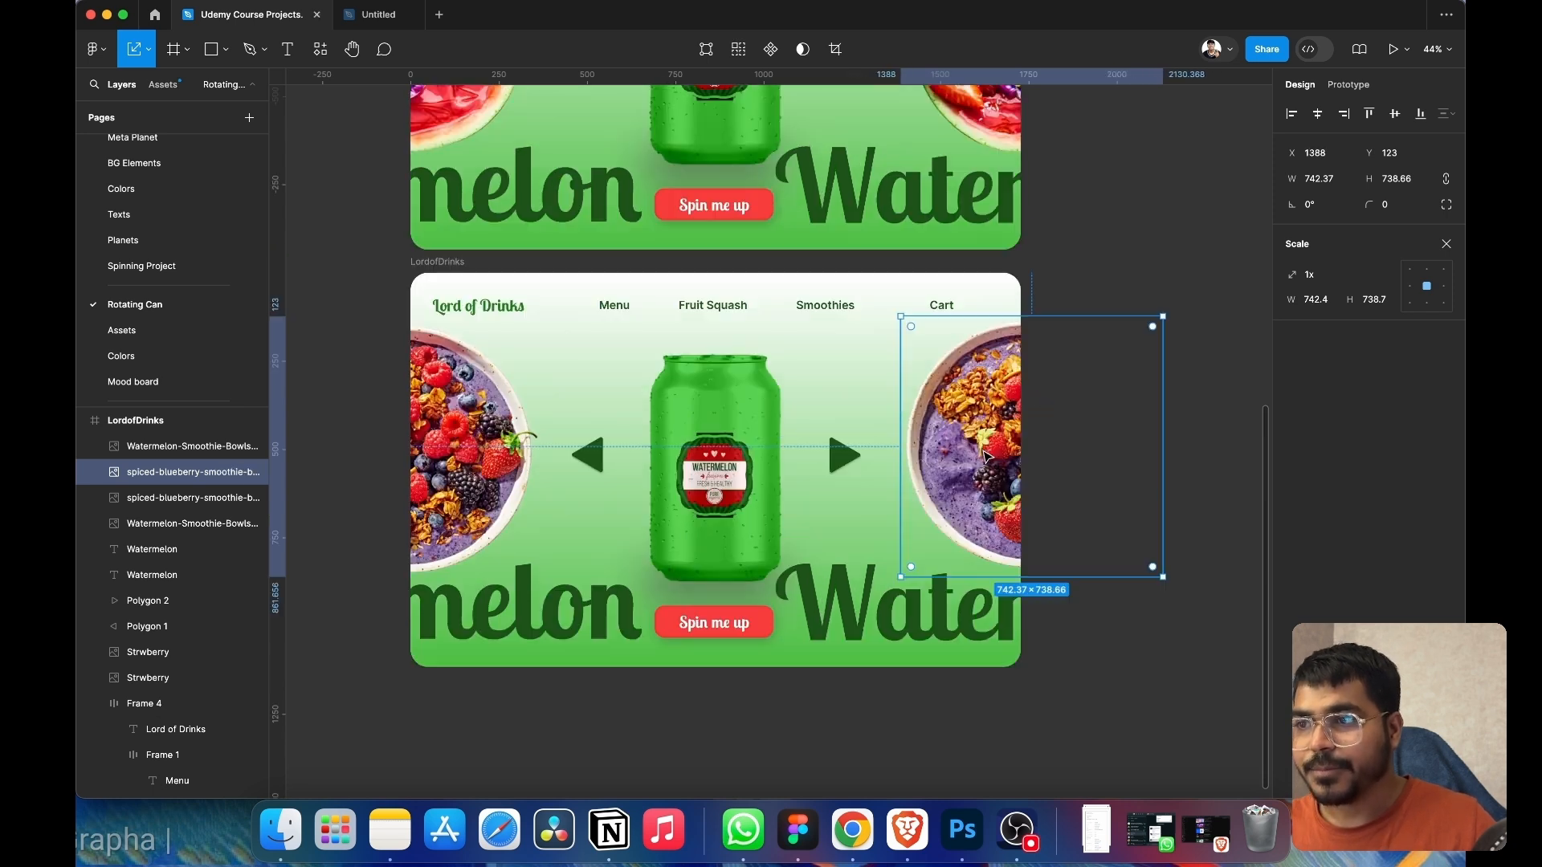
scroll(986, 456, up, 5)
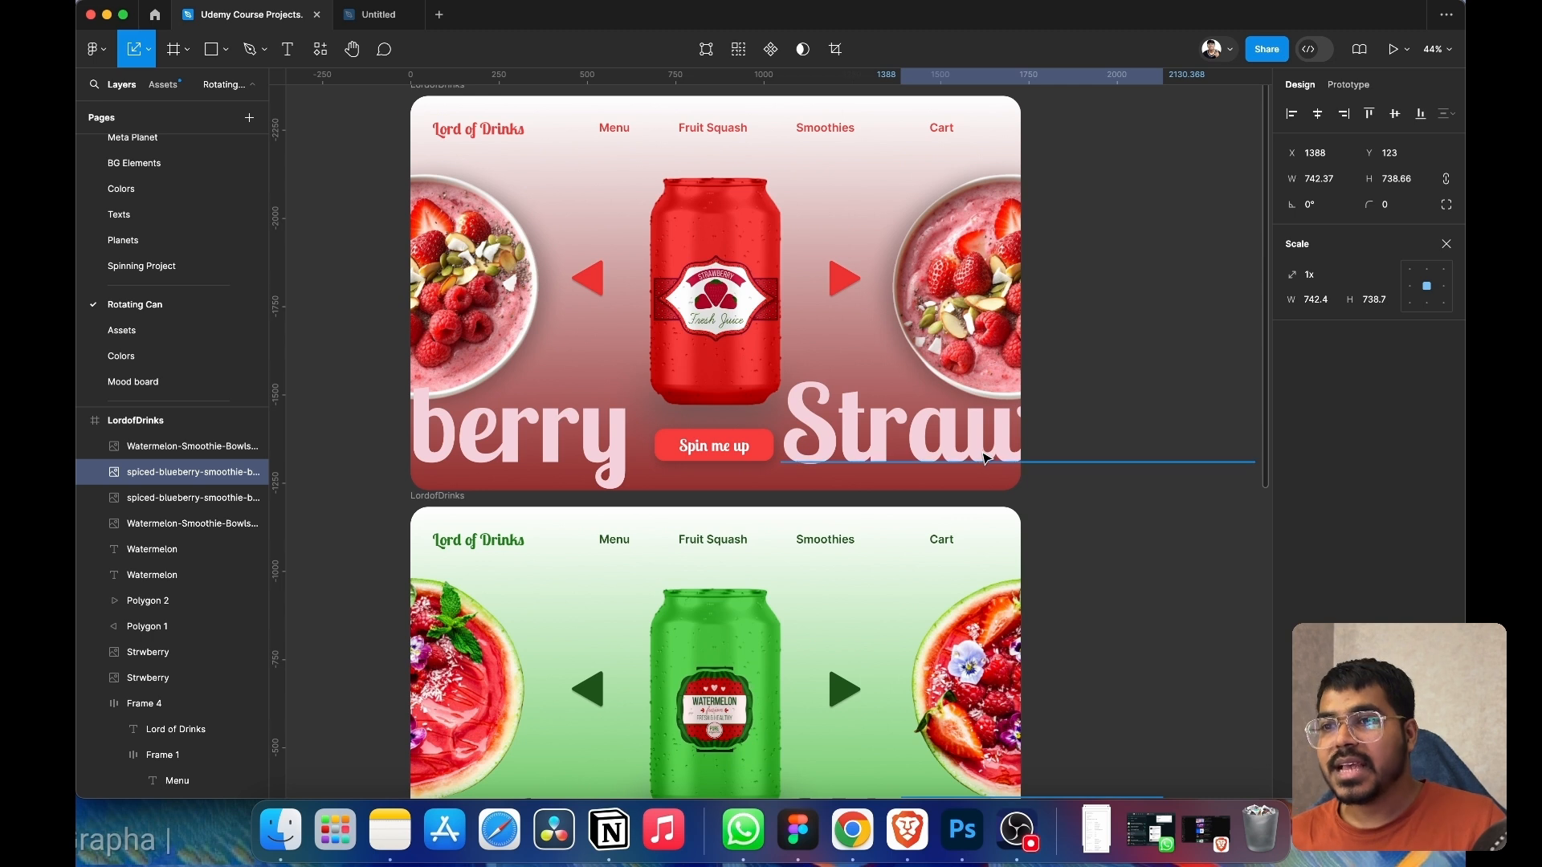
scroll(987, 456, down, 8)
scroll(987, 456, down, 5)
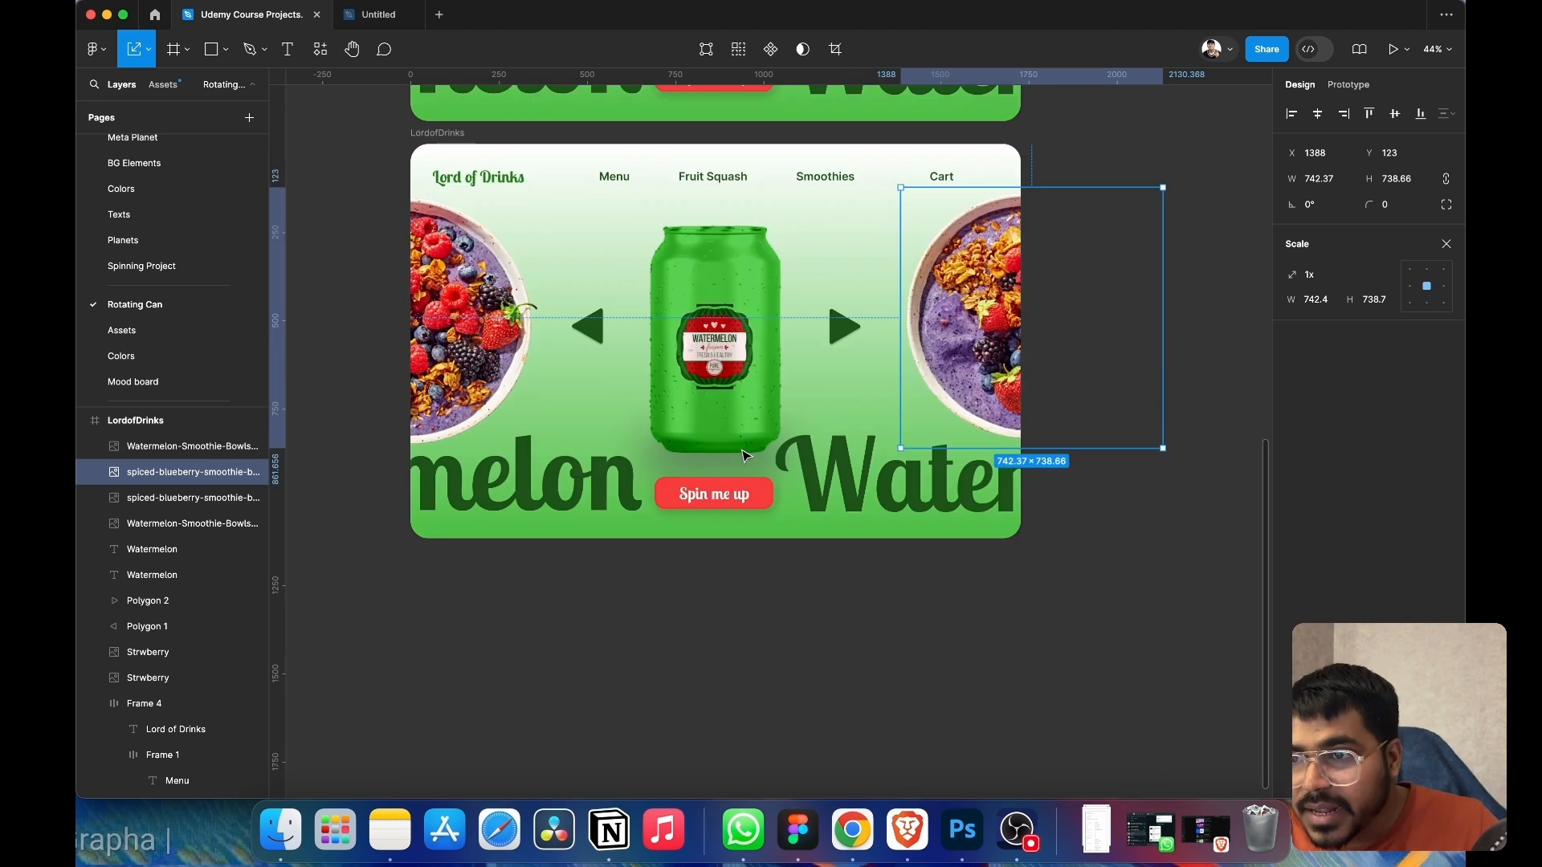
scroll(986, 457, up, 3)
key(v)
click(791, 271)
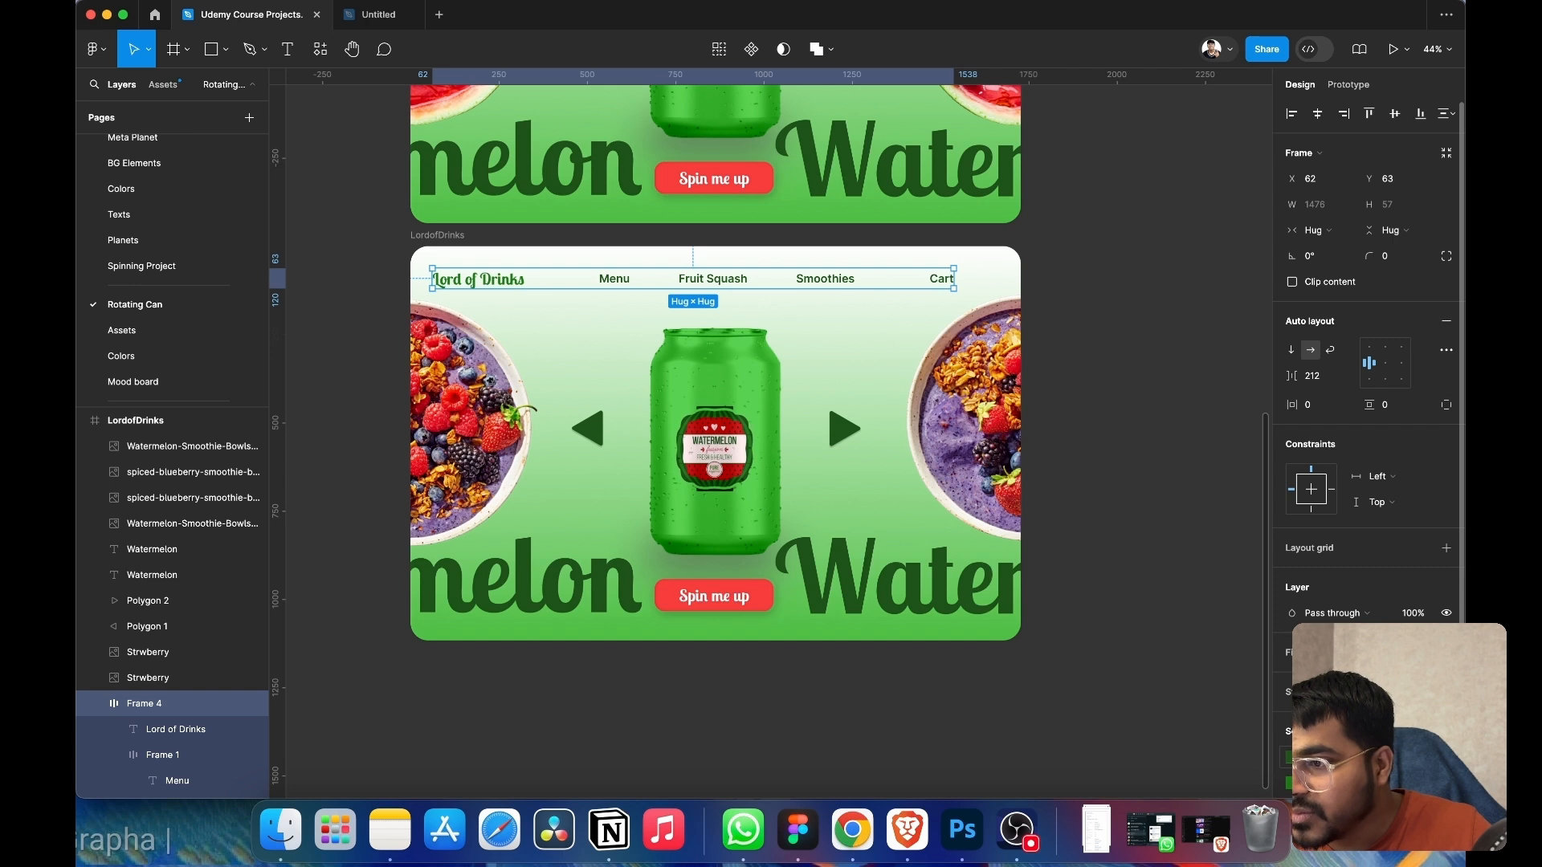
click(1289, 757)
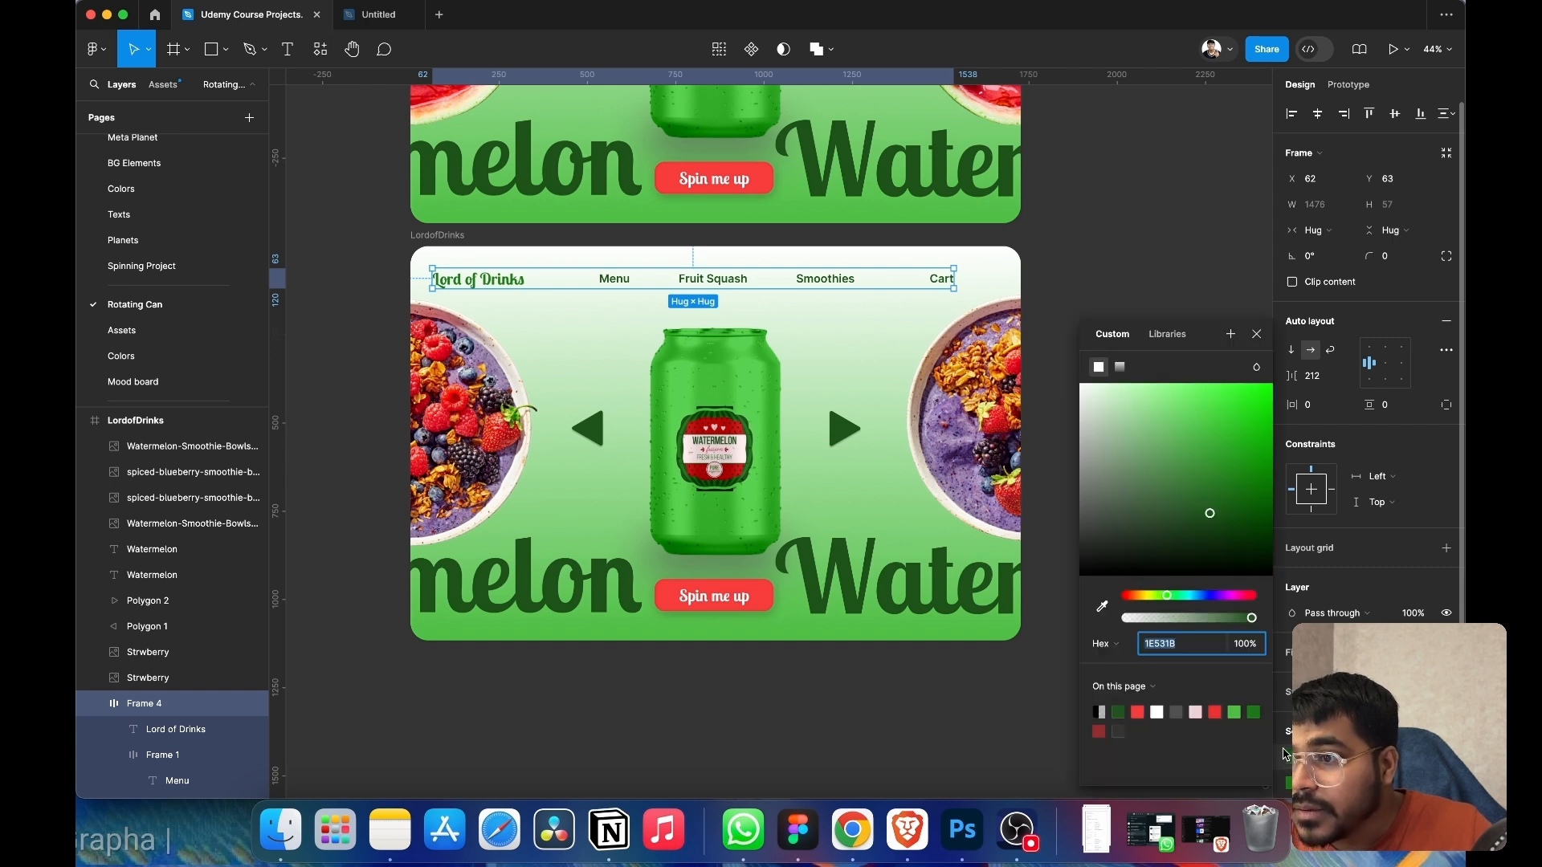
click(1102, 608)
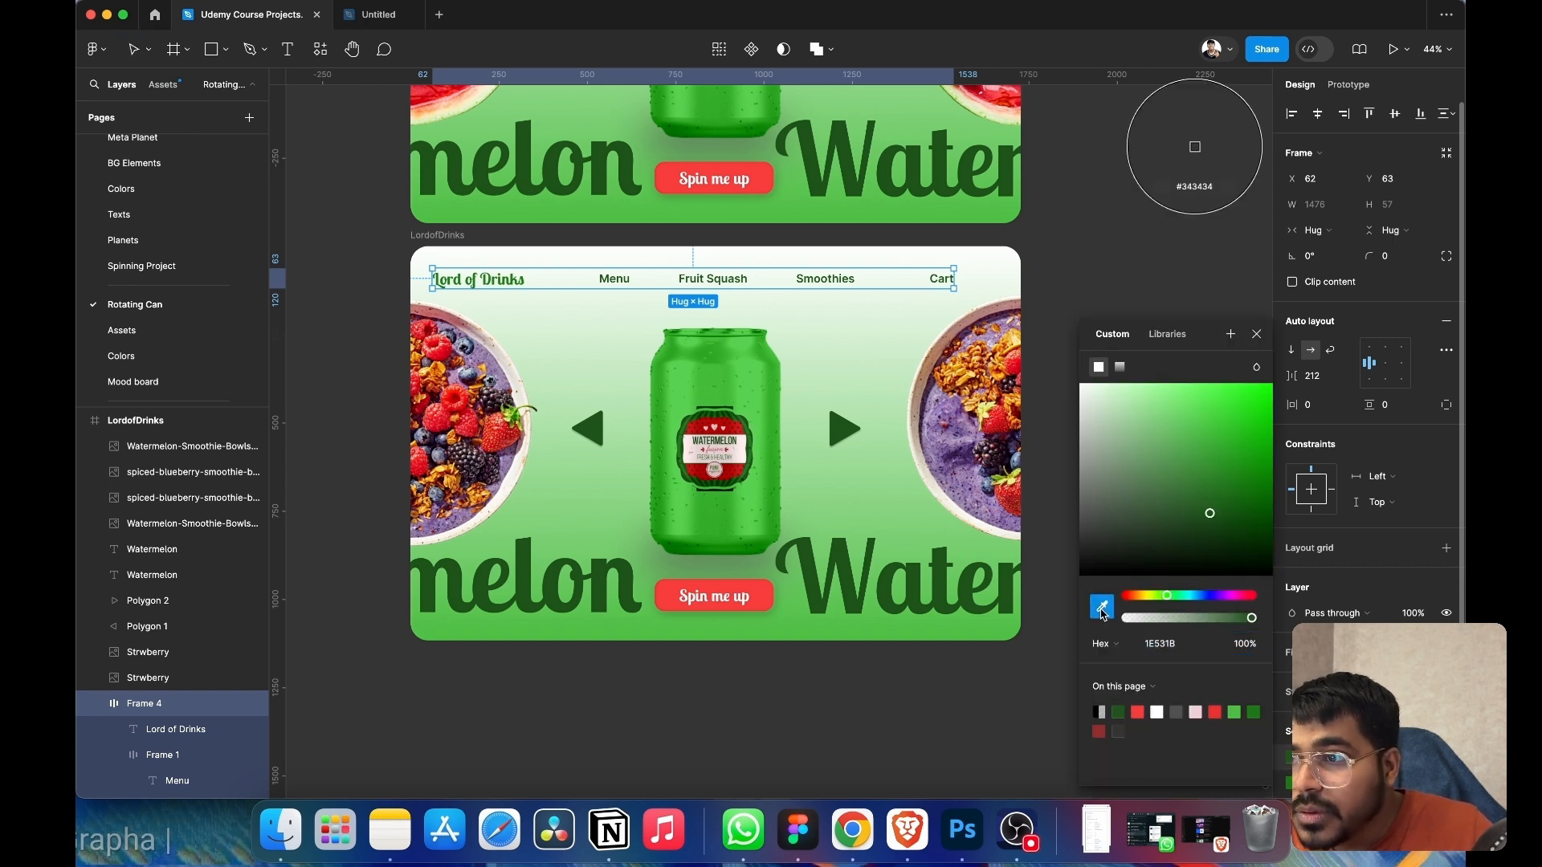
click(1257, 334)
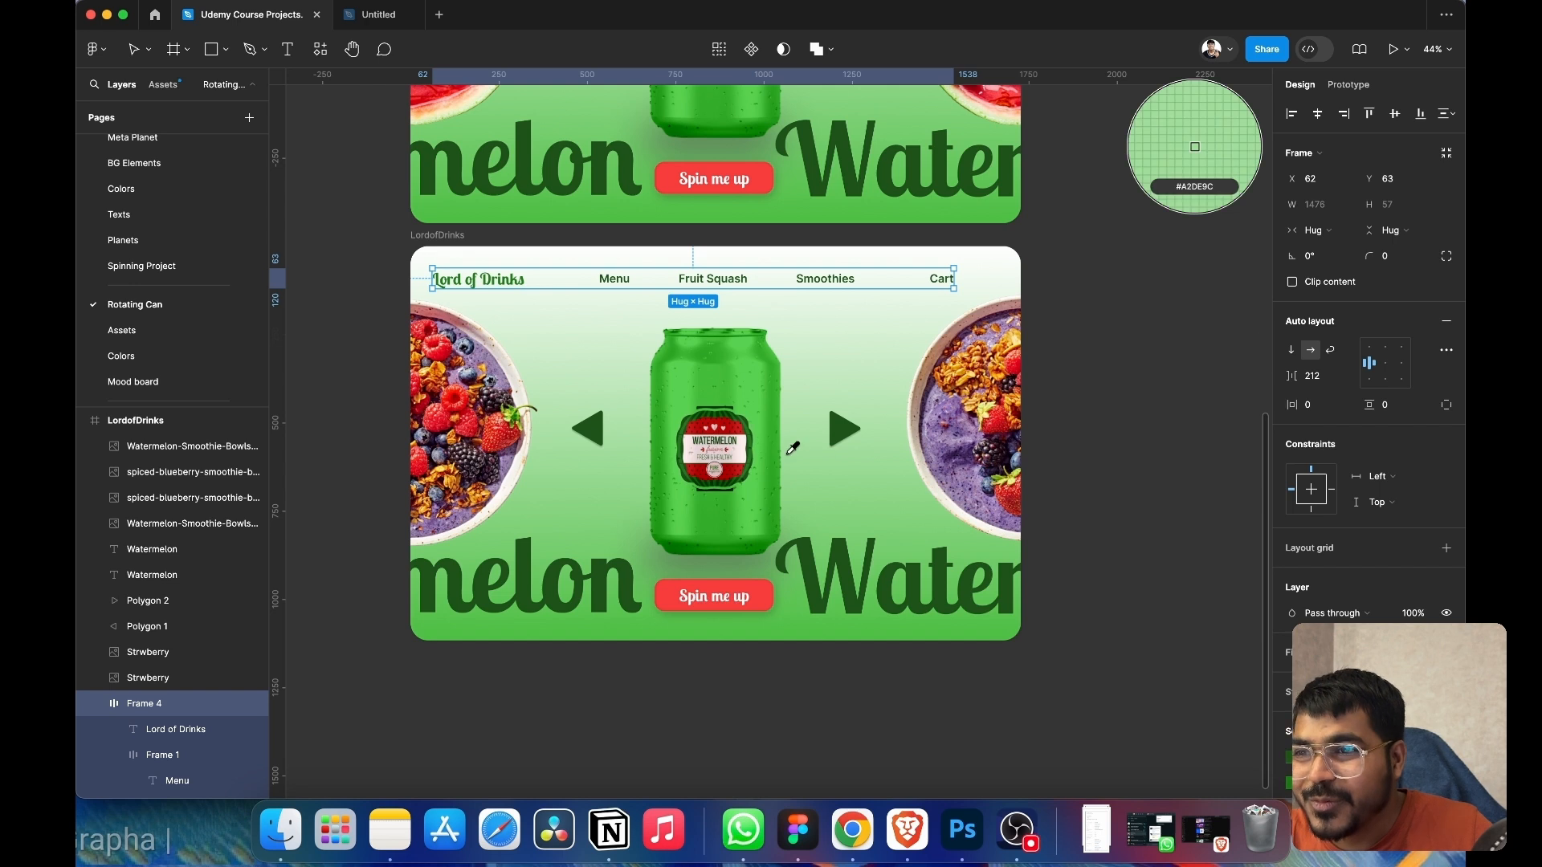
click(135, 55)
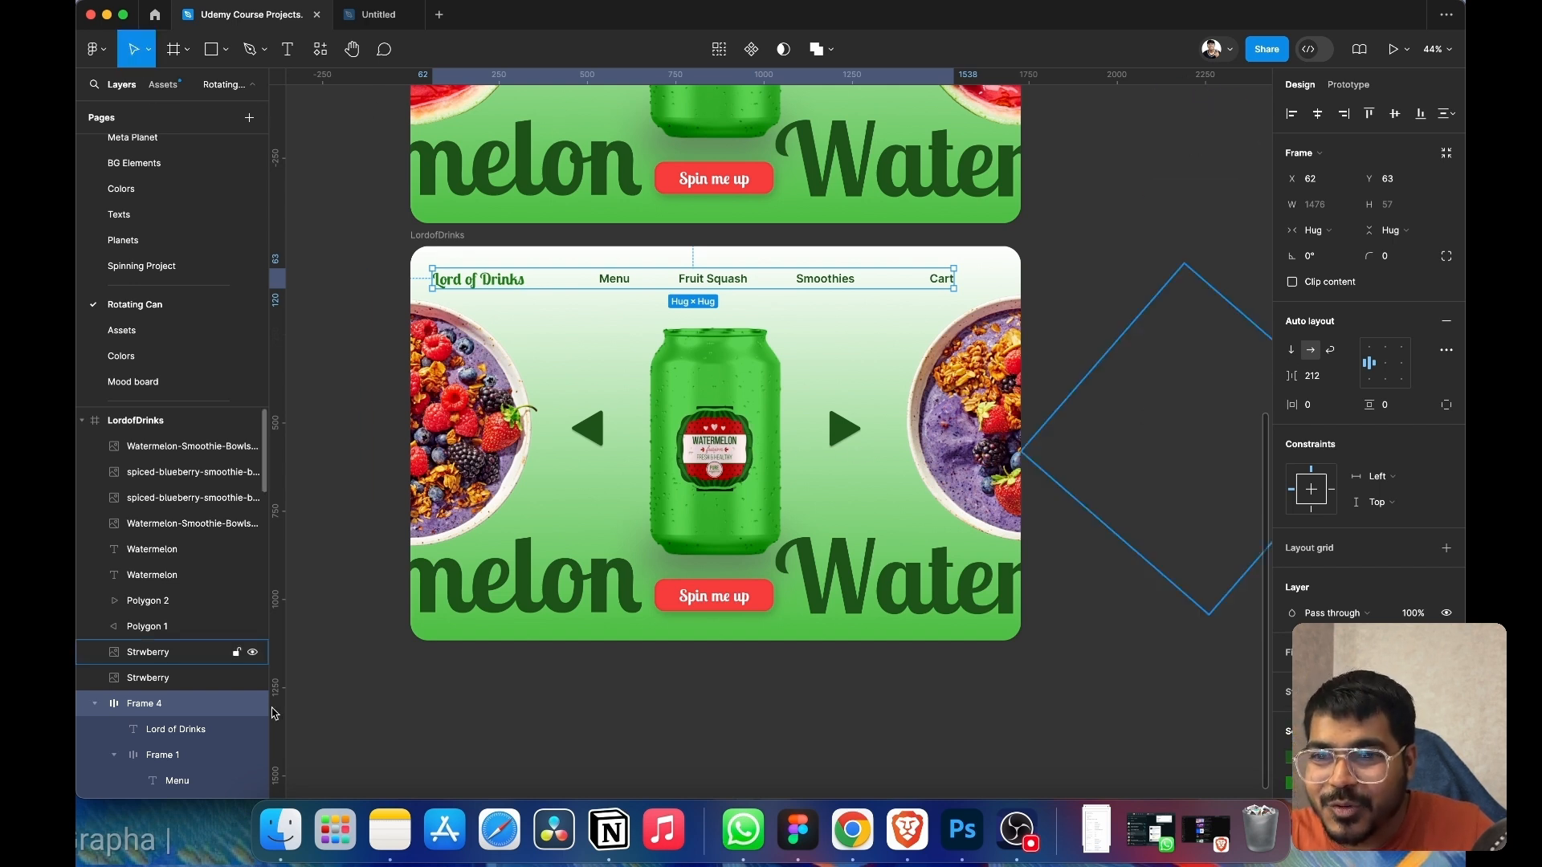
- Shift the fruit labels image inside the can's mask horizontally to about X -1036 so the purple blueberry label covers the can
click(708, 482)
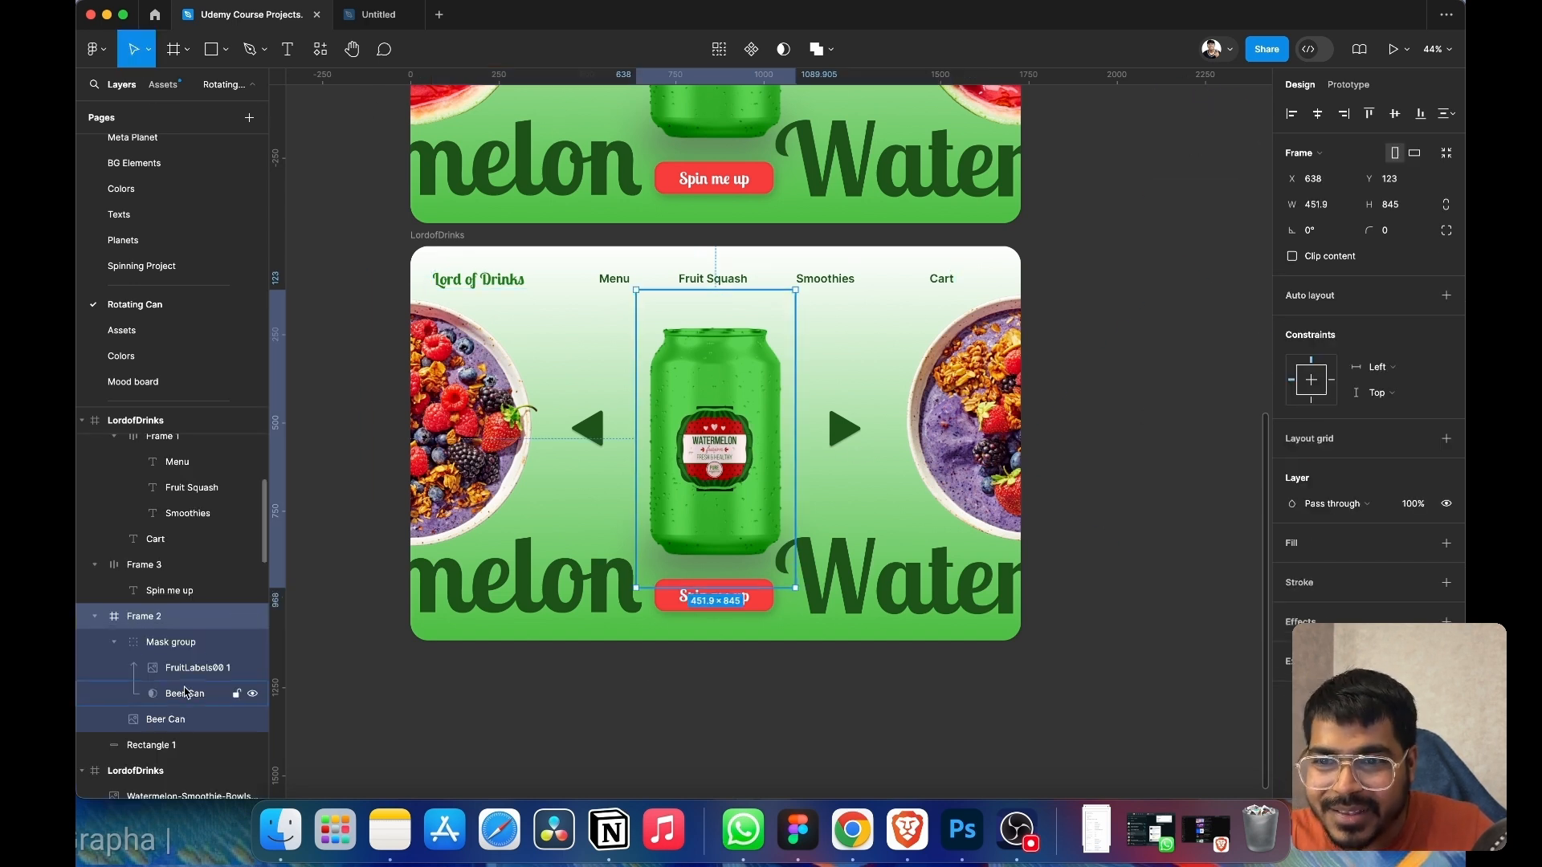
click(204, 671)
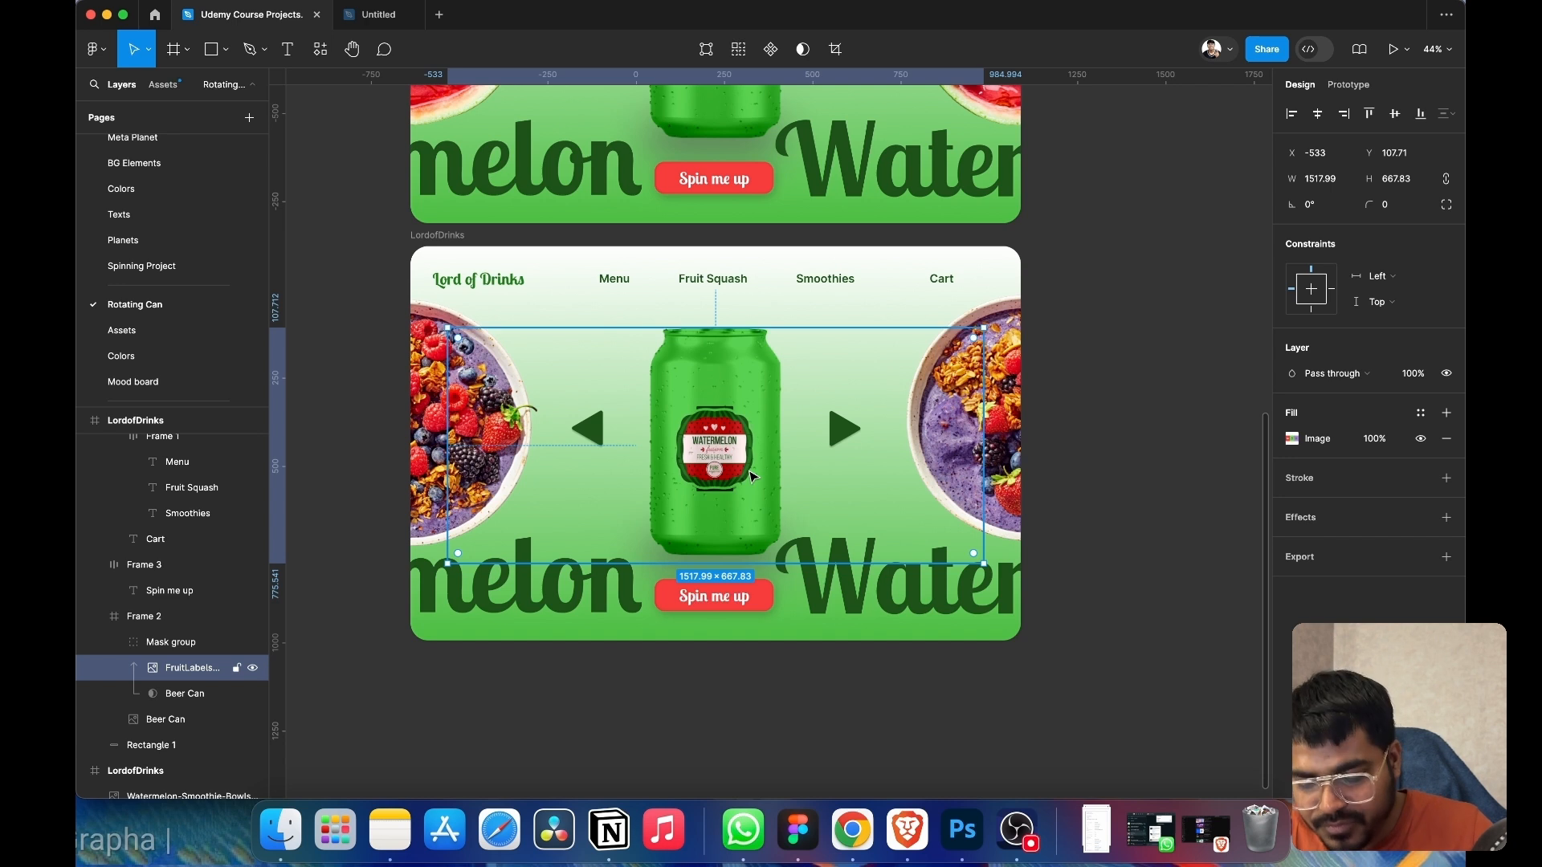
drag(751, 475, 575, 497)
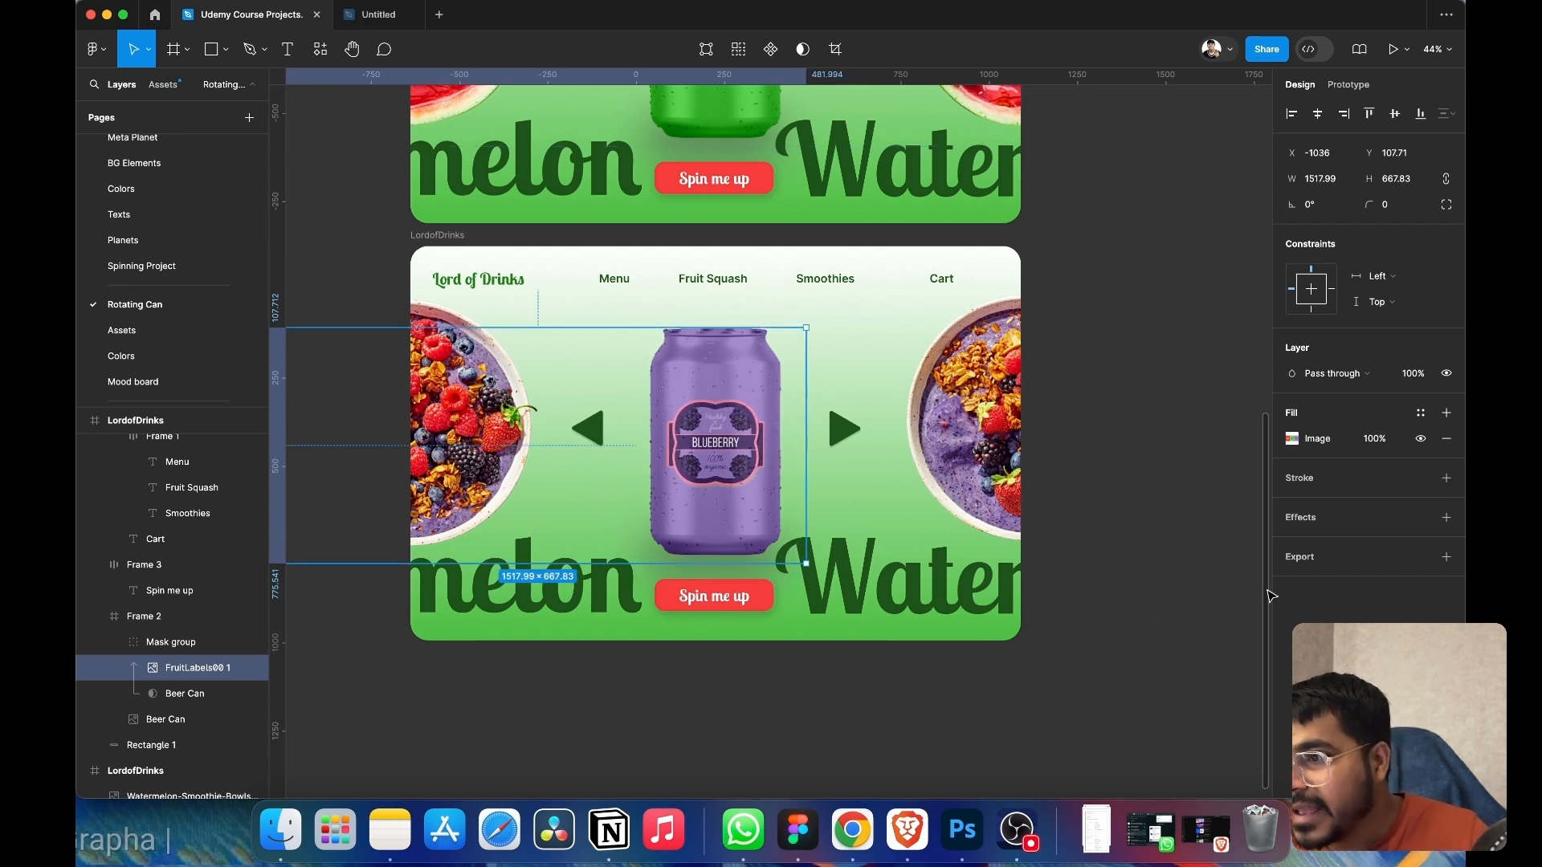
- Recolour the navigation links in the blueberry frame to the dark purple 533F72 sampled from the can's label
click(747, 281)
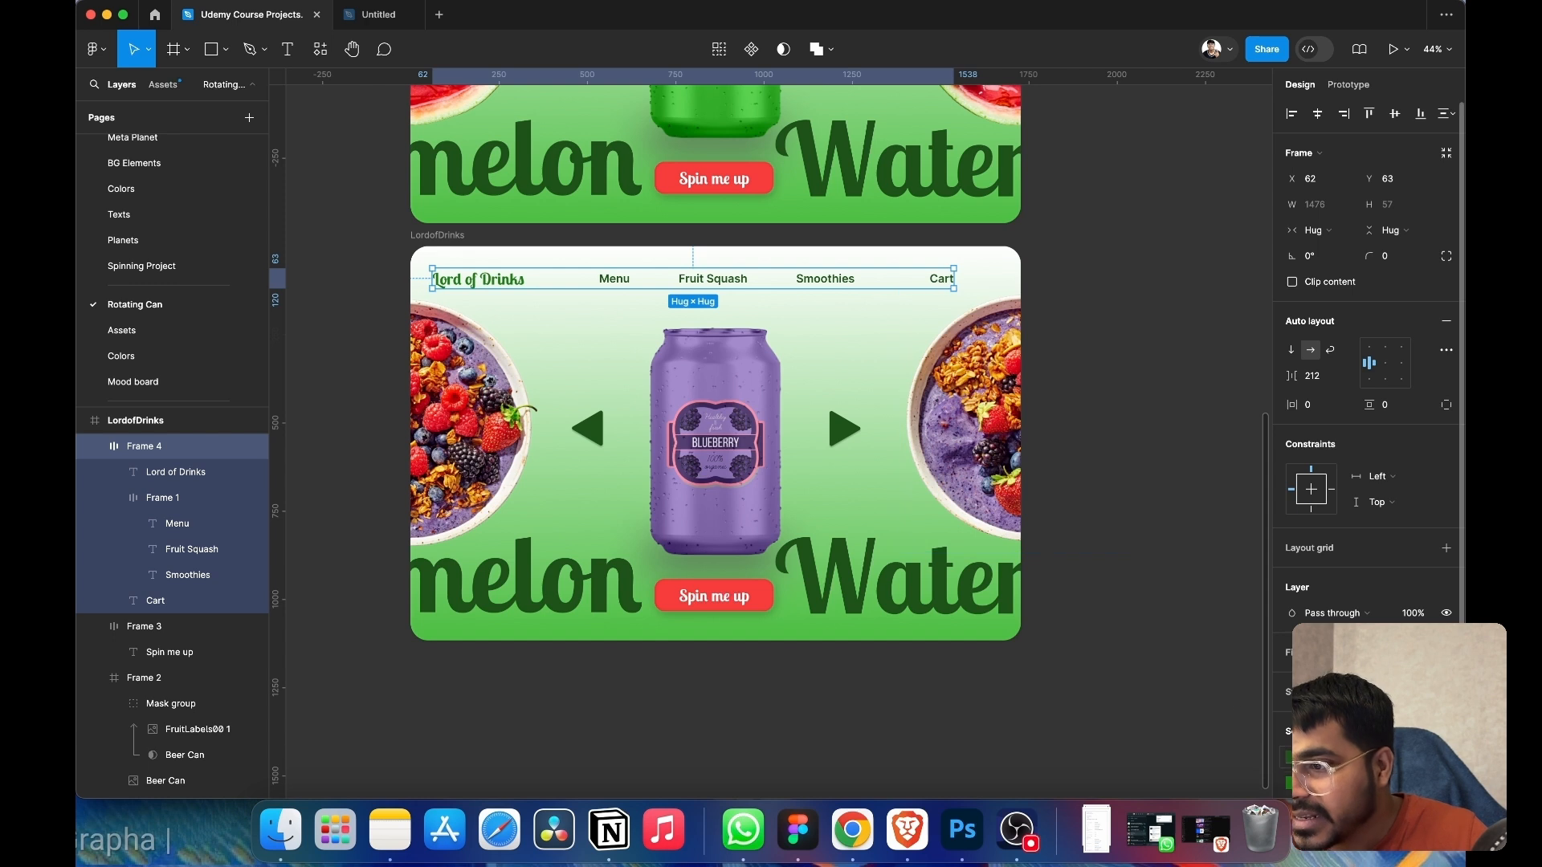
click(1291, 758)
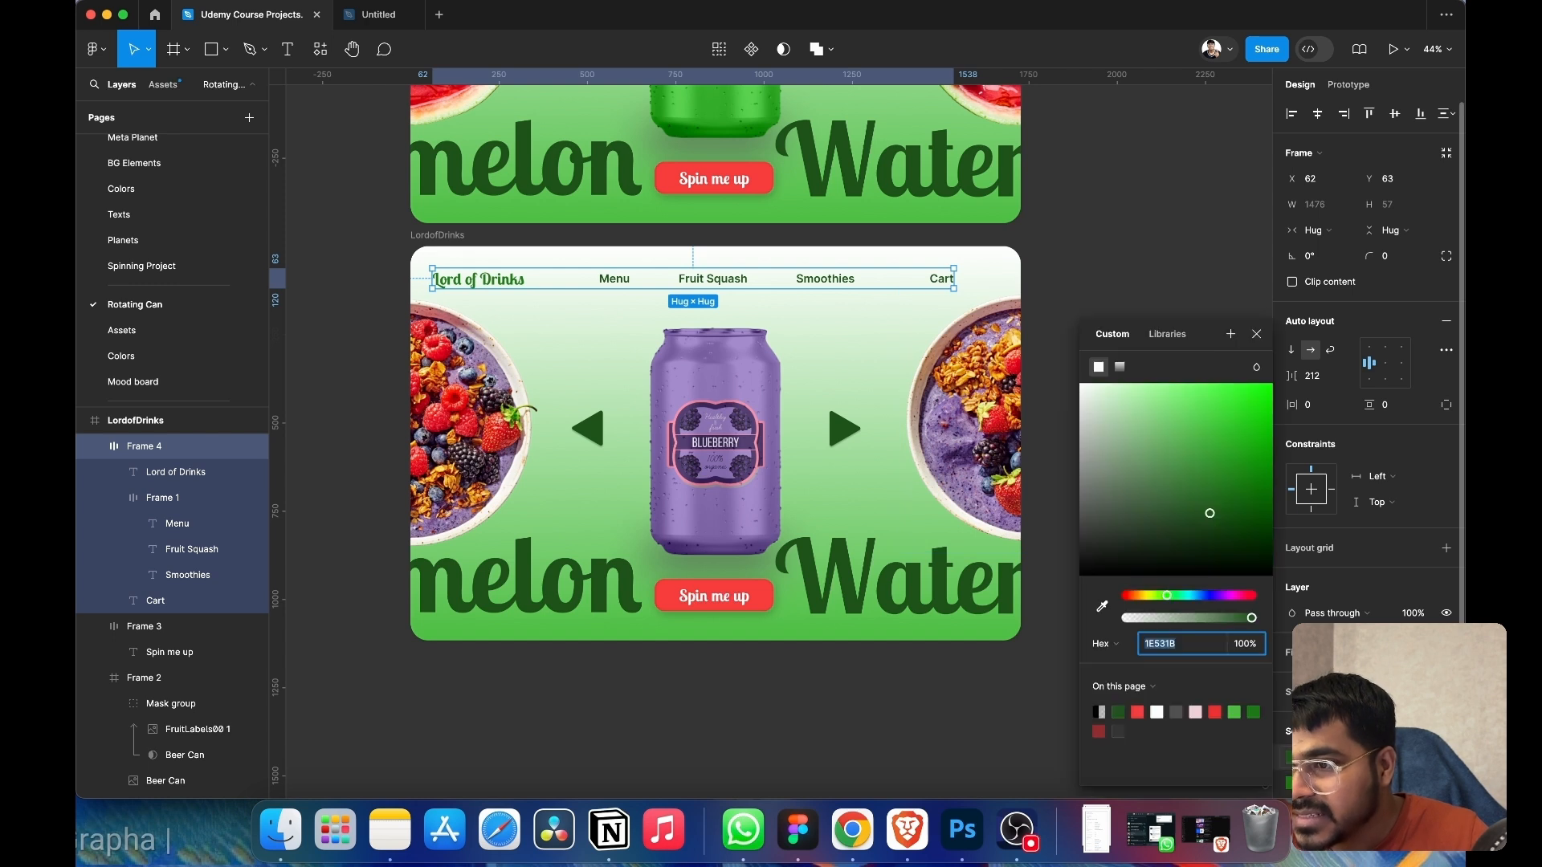
click(1105, 609)
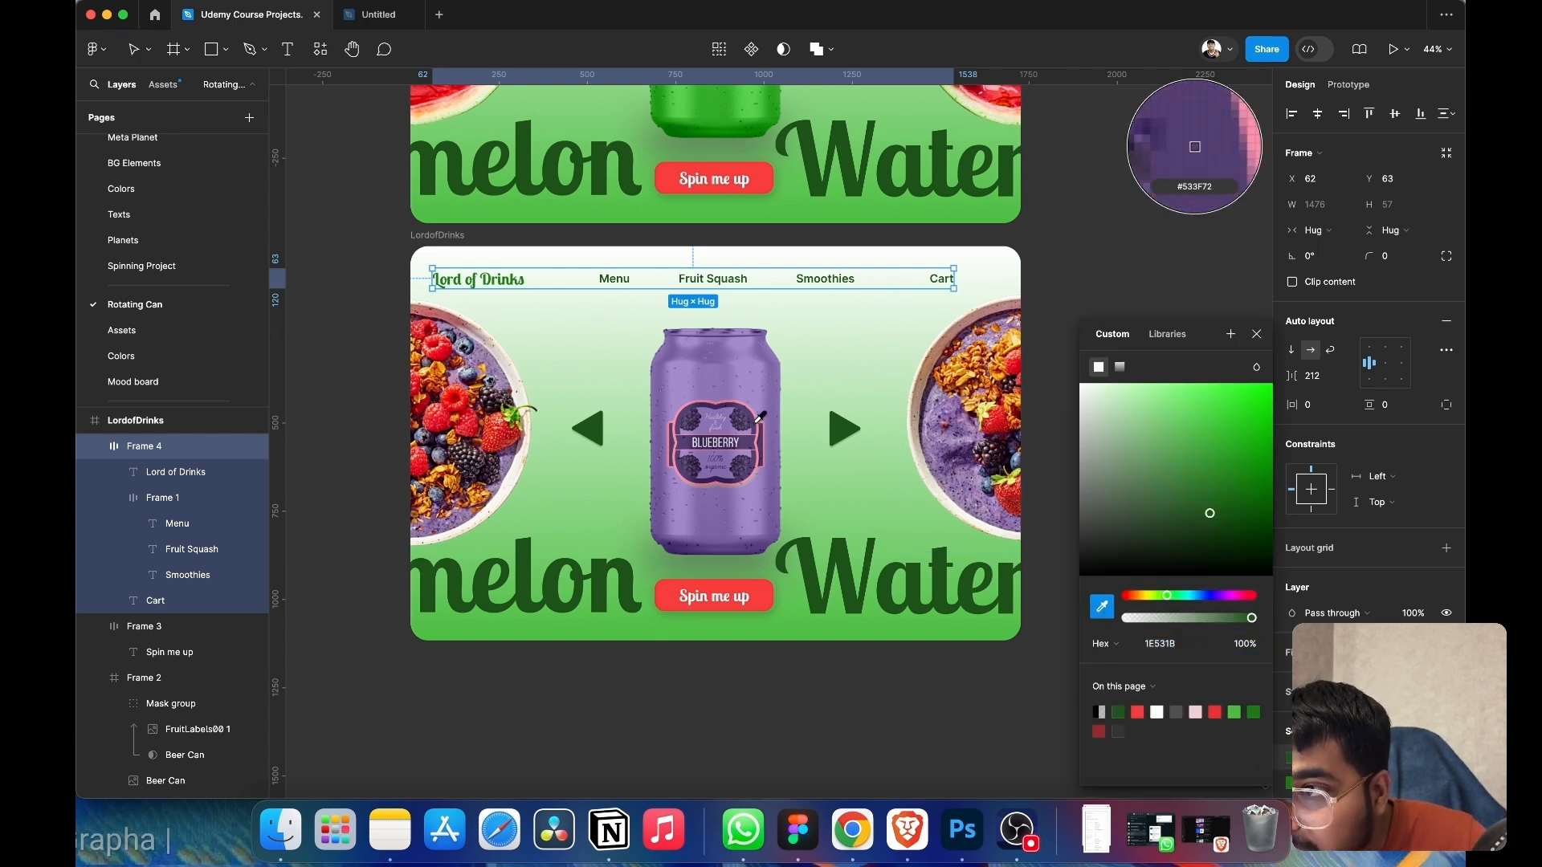
key(Escape)
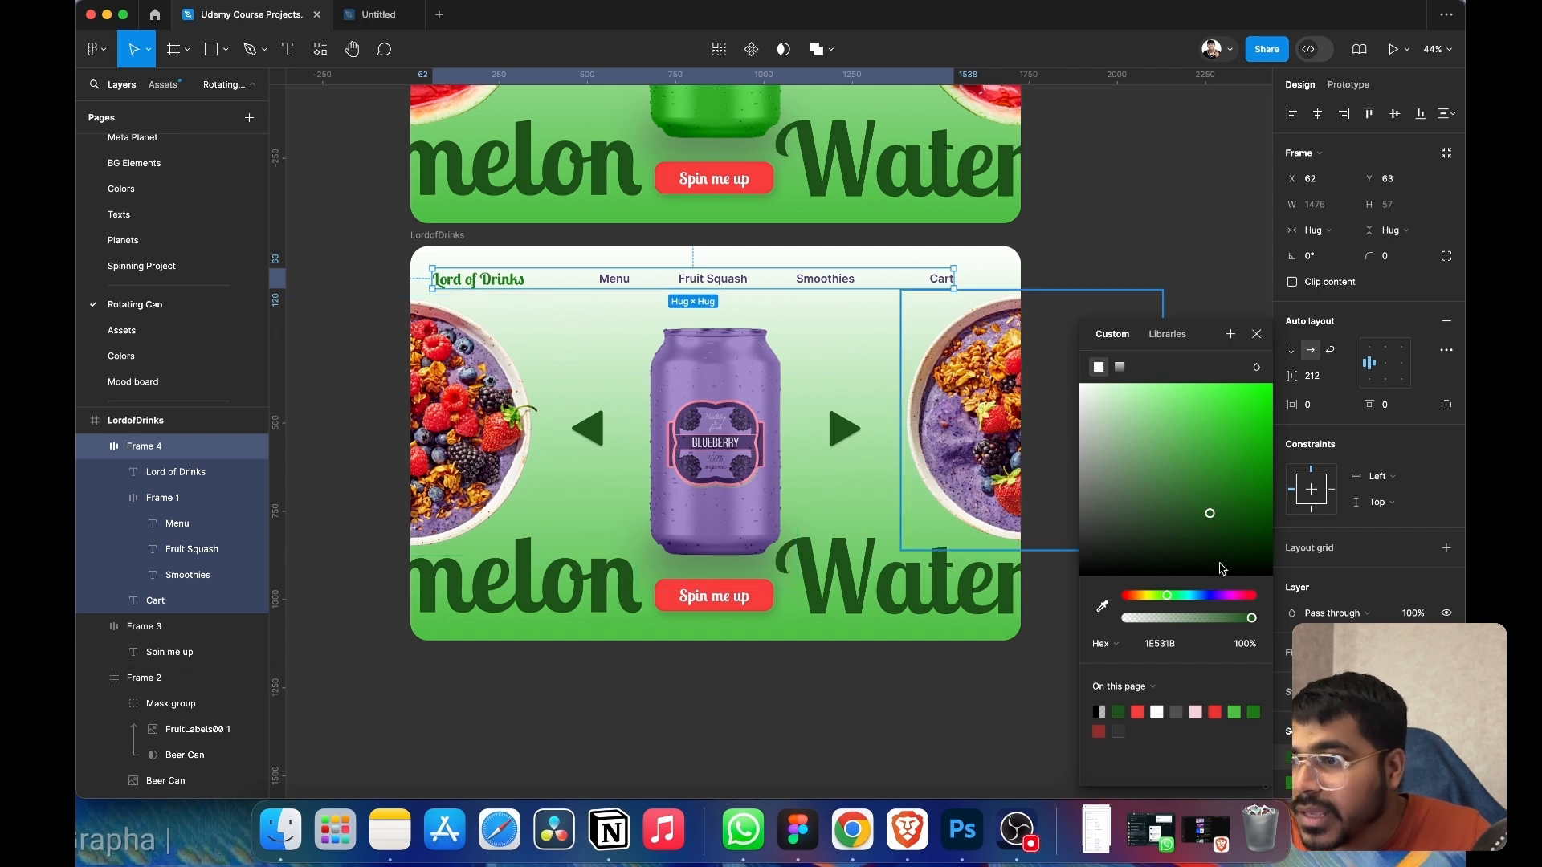
click(1256, 334)
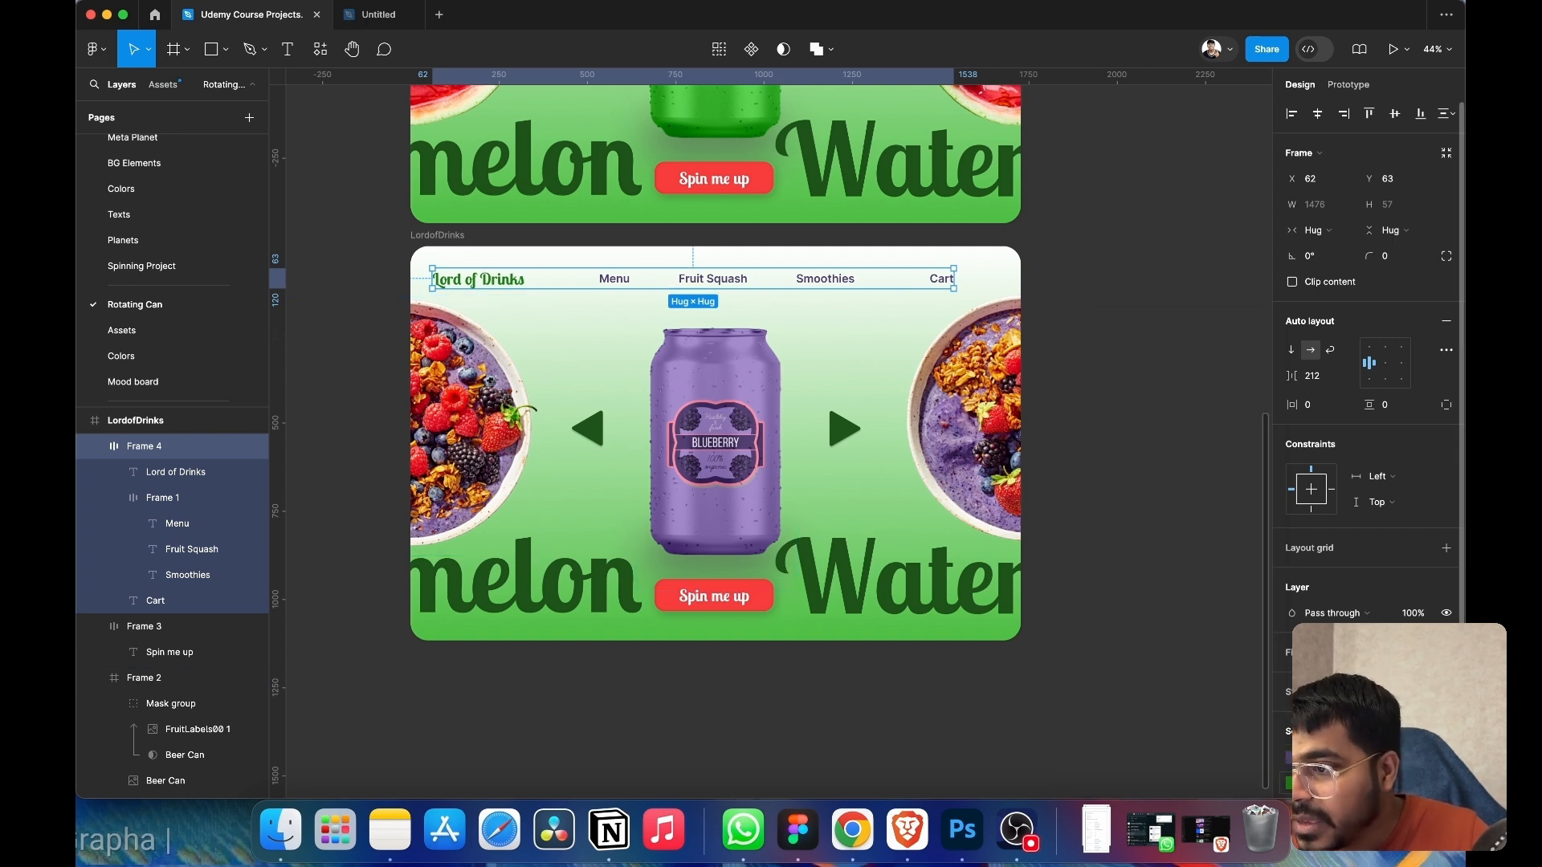
- Recolour the Lord of Drinks logo text in the blueberry frame to the dark purple sampled from the can's label
click(1290, 781)
click(1102, 608)
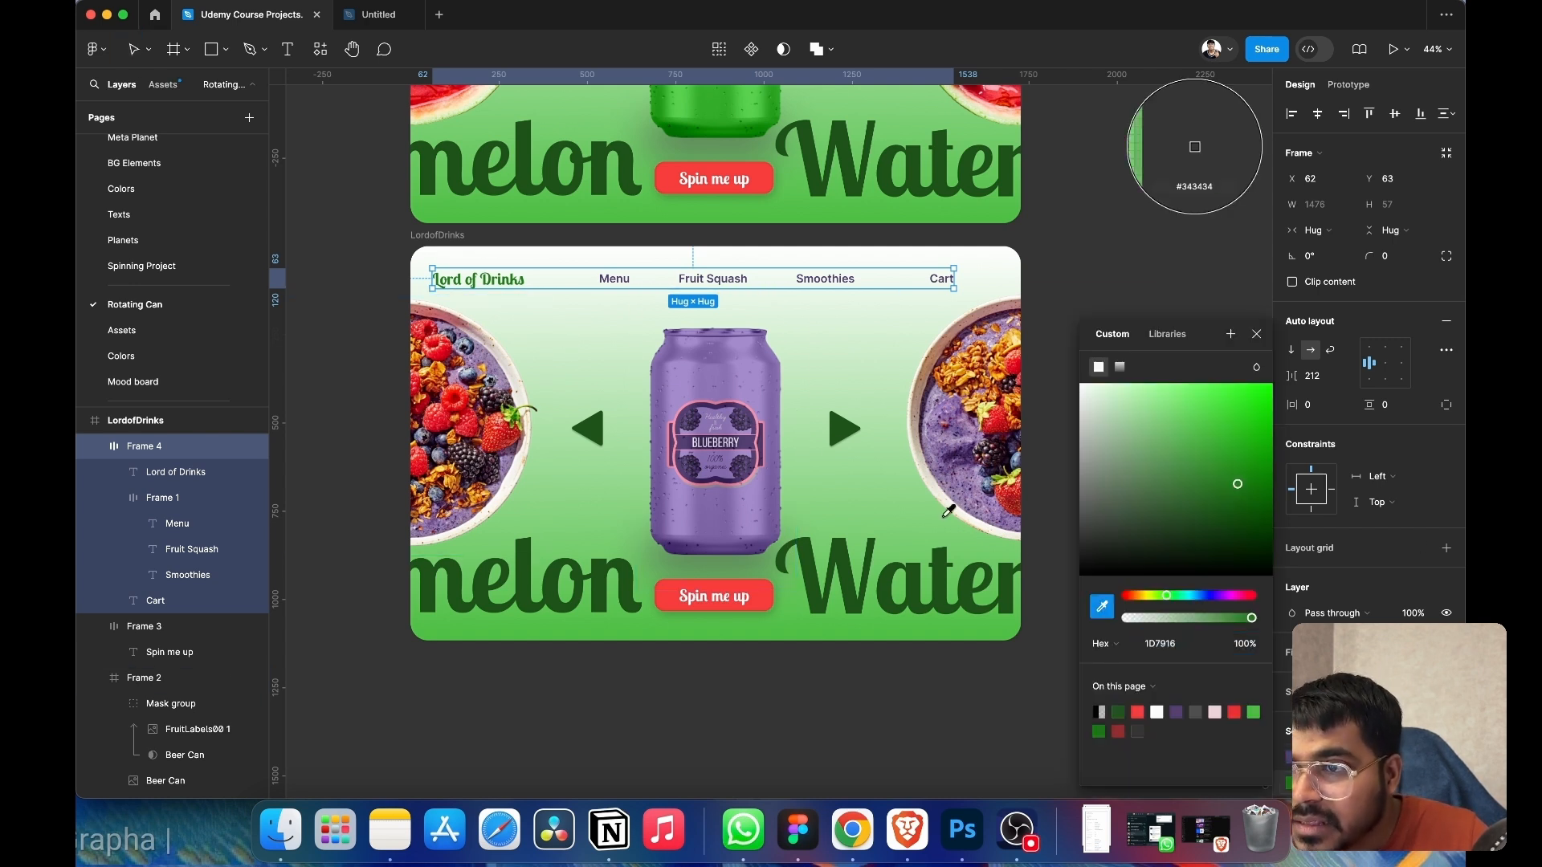
key(Escape)
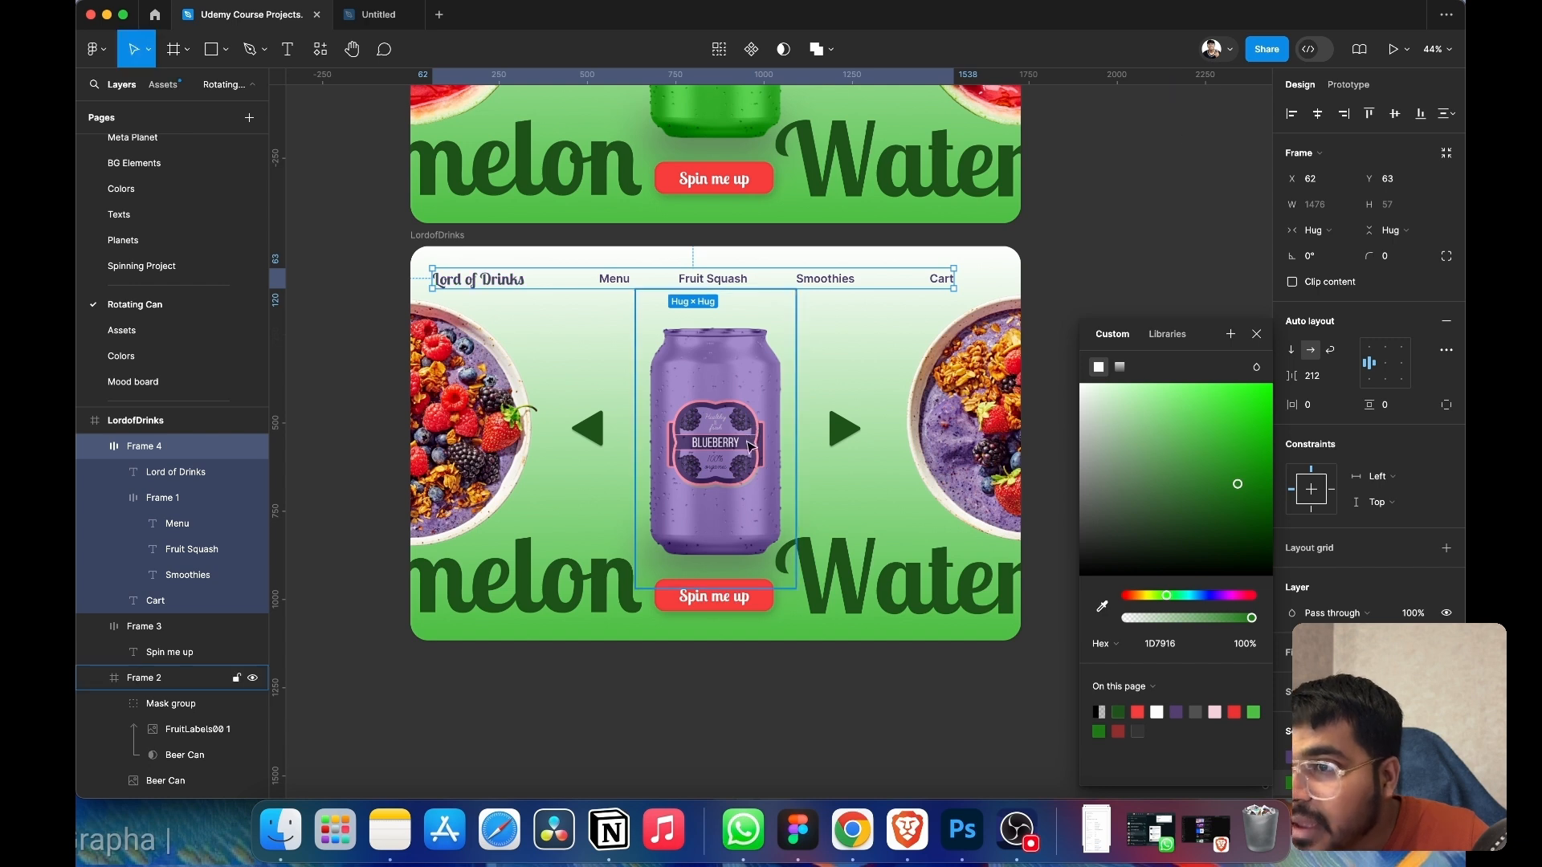
click(1256, 334)
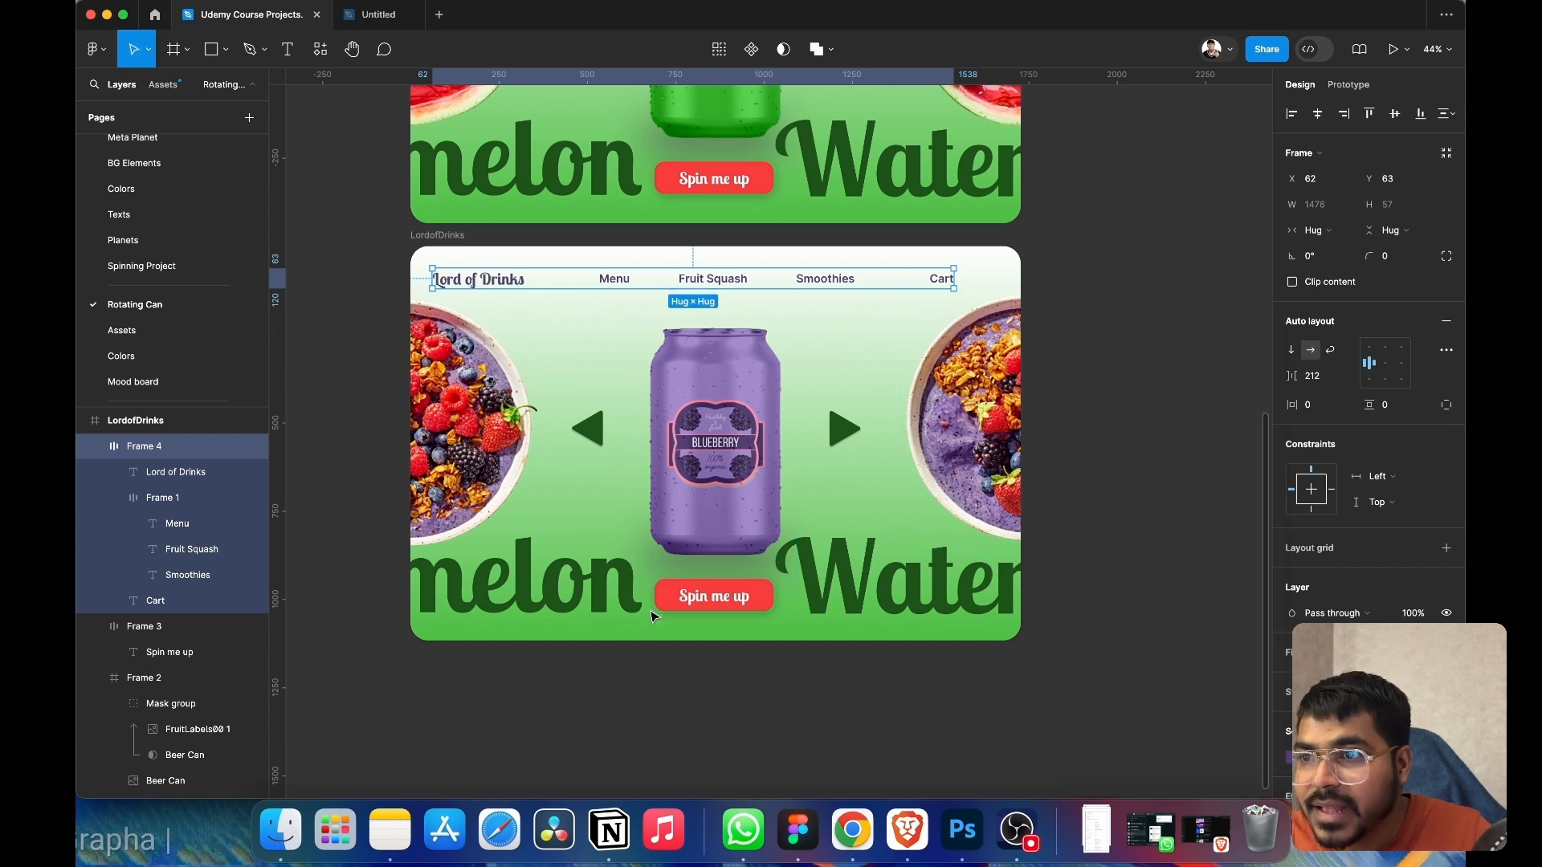
- Change the green end stop of the blueberry frame's linear background gradient to the light purple 8970B1 sampled from the can
click(441, 243)
click(1293, 492)
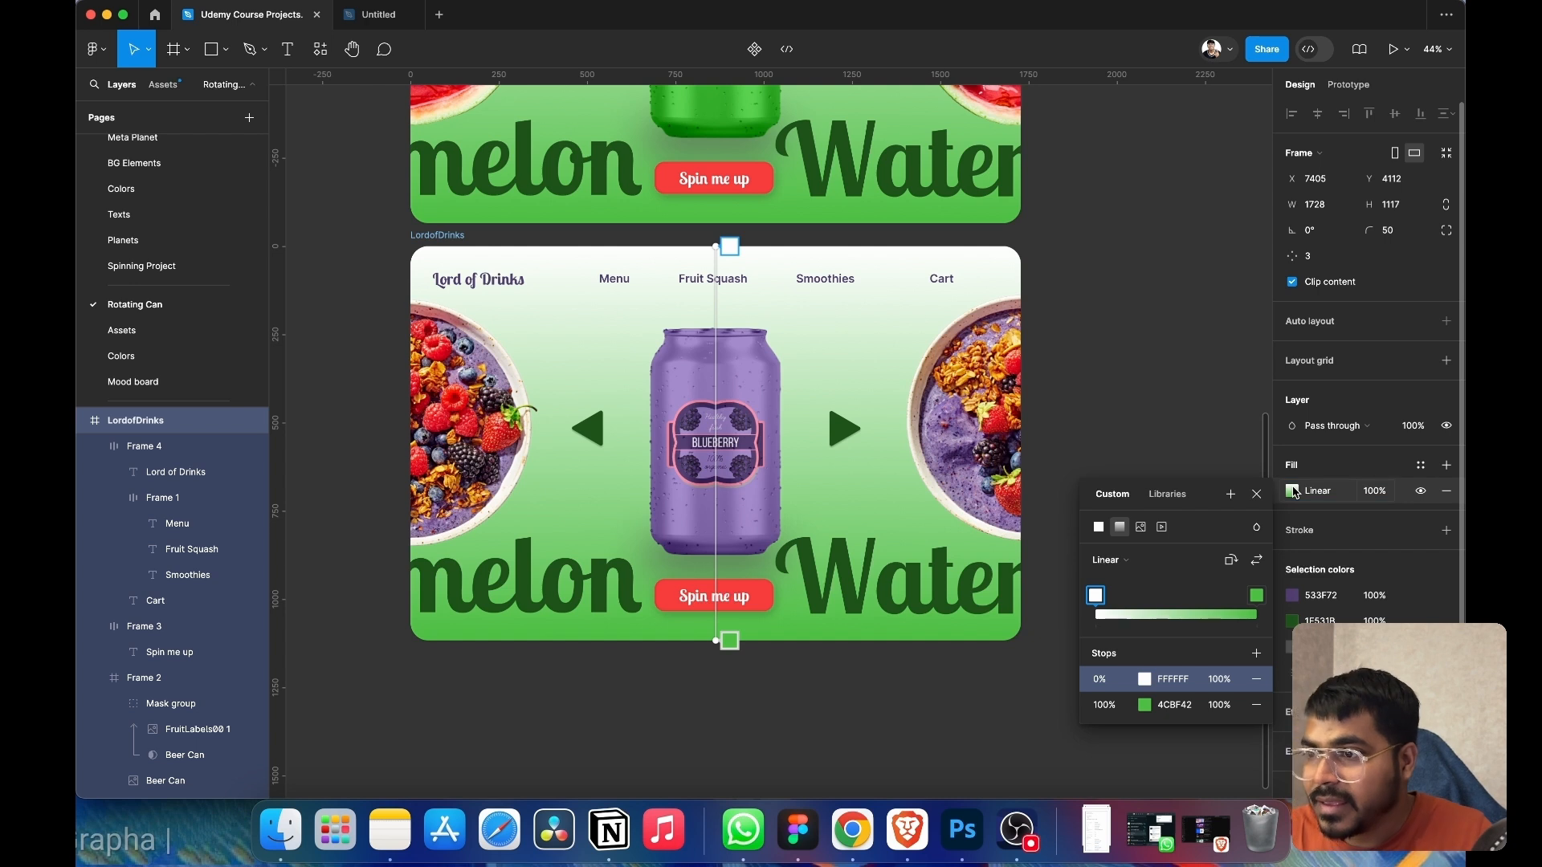
click(1257, 596)
click(1145, 705)
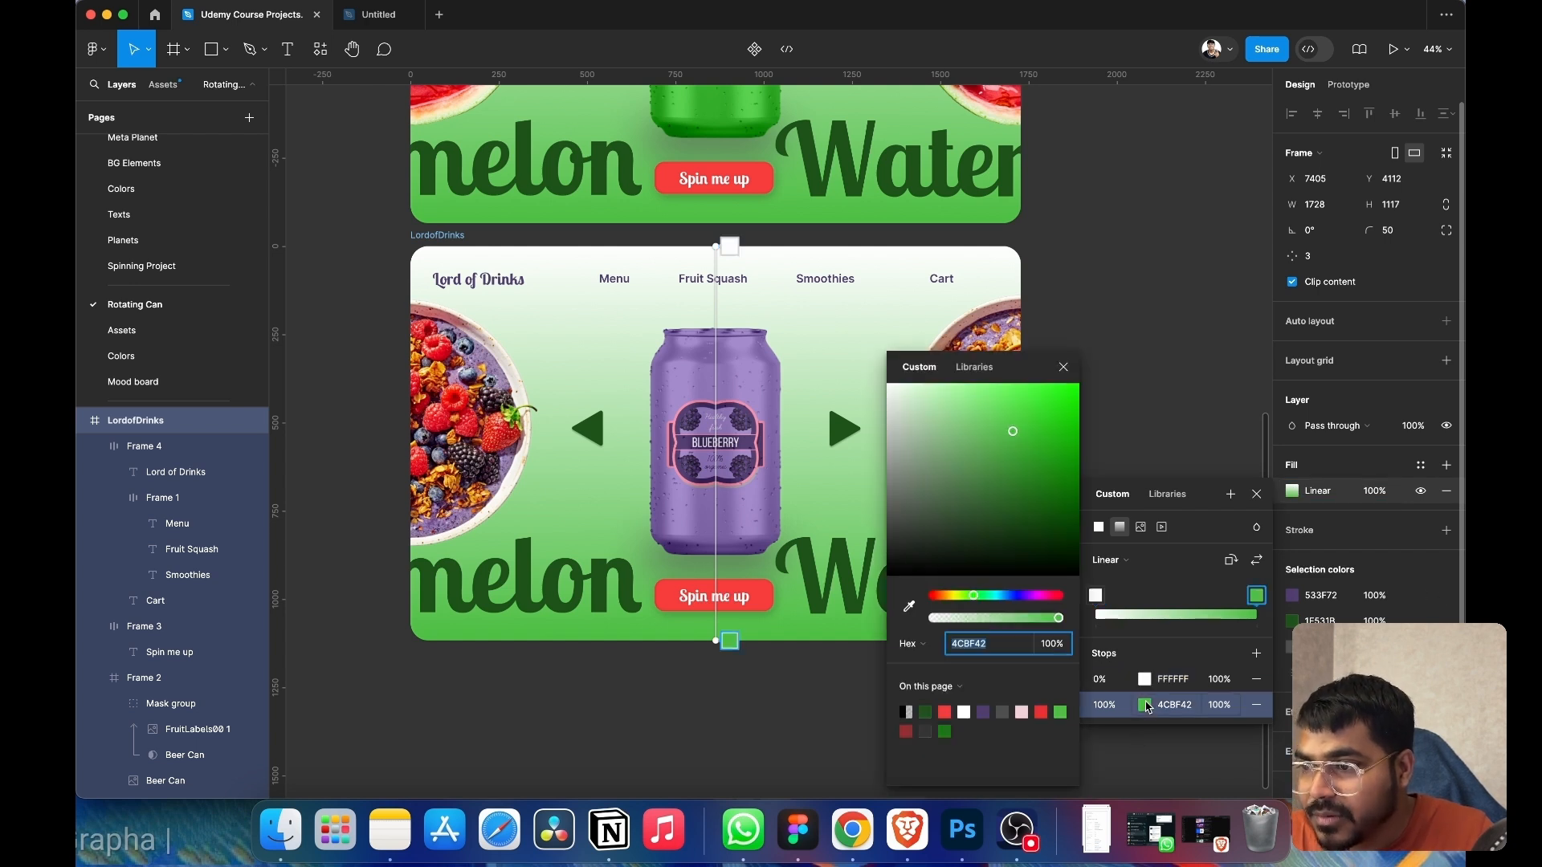
click(909, 608)
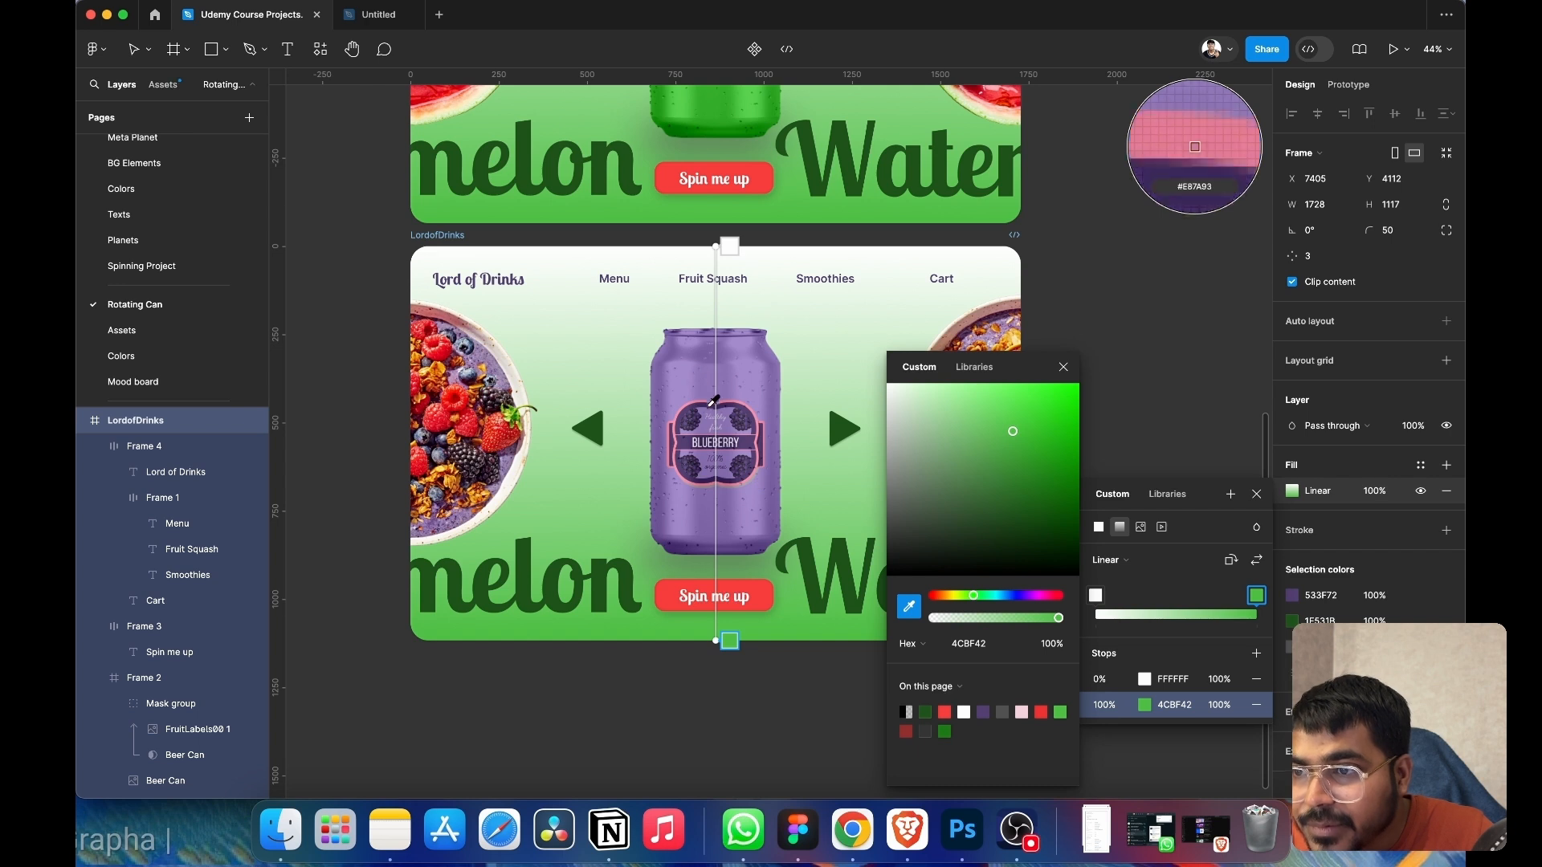
click(728, 425)
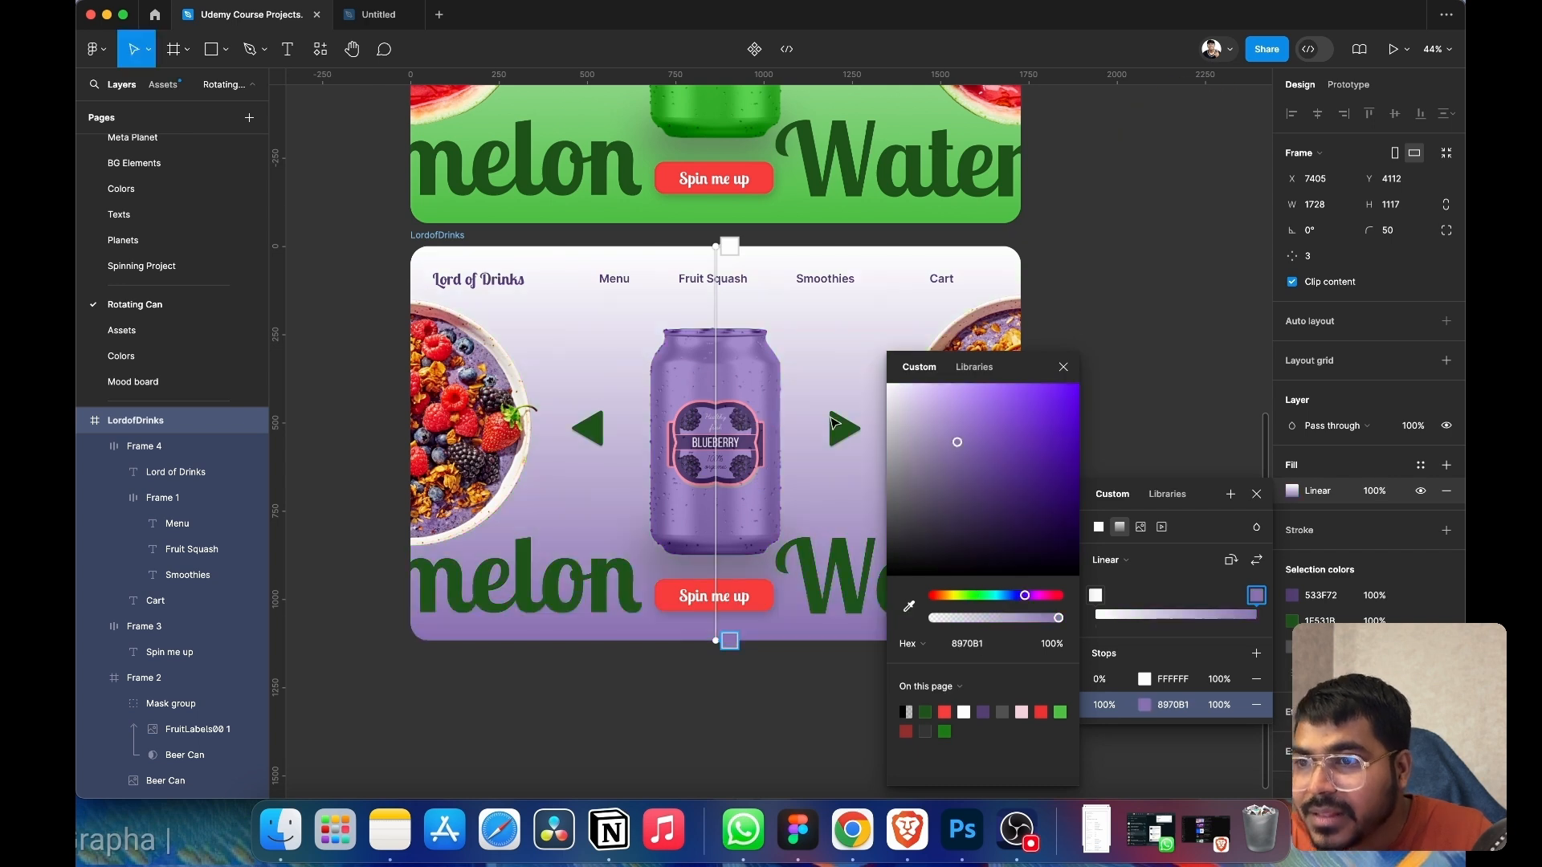
click(1063, 367)
key(Escape)
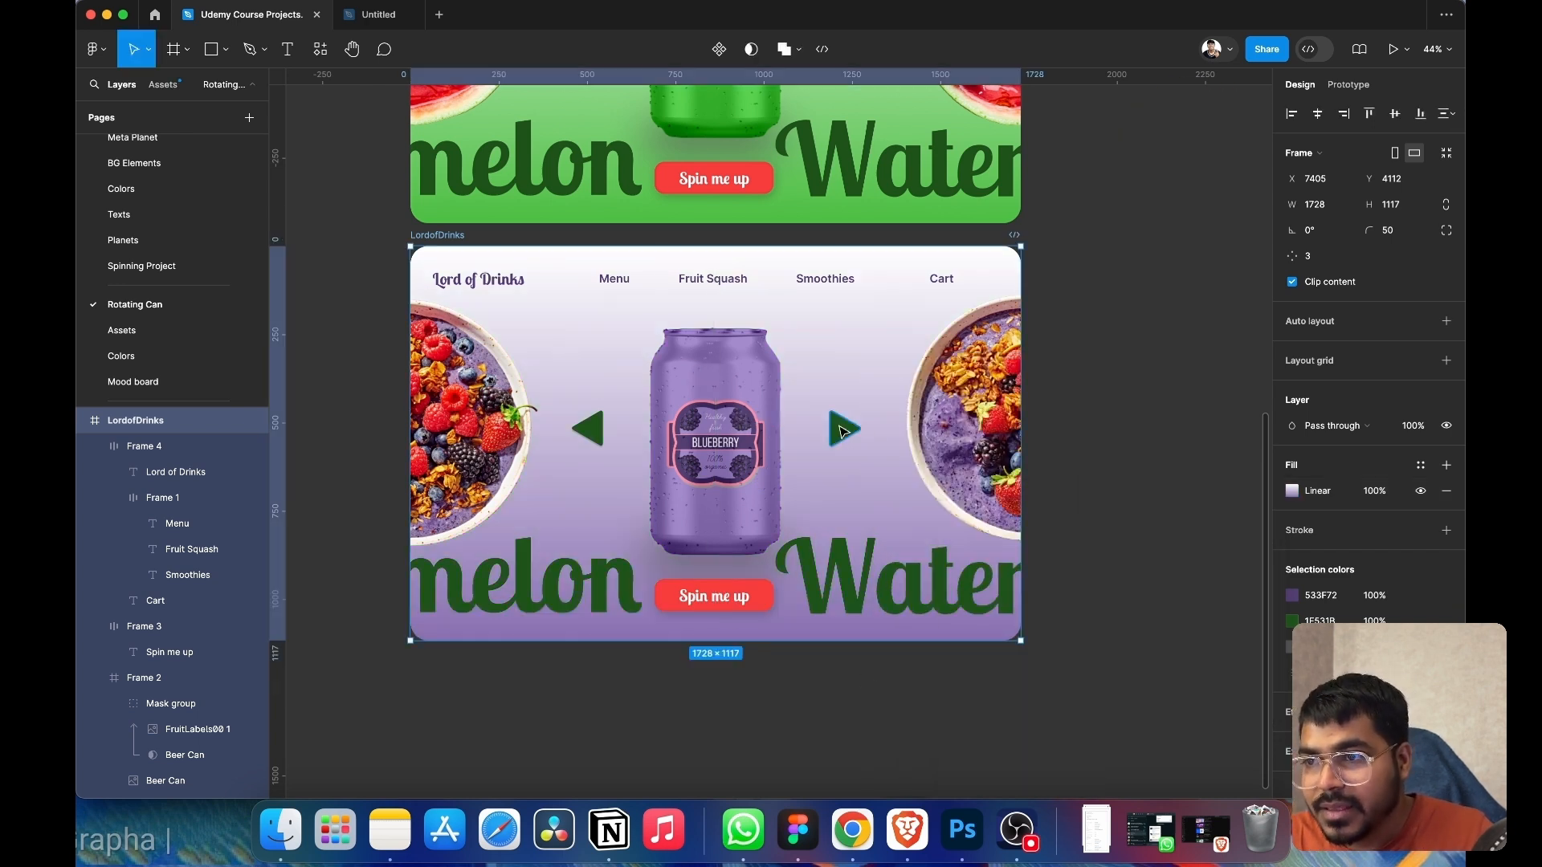
- Recolour both arrows and both large Watermelon texts in the blueberry frame to the dark purple 533F72 sampled from the can's label
click(590, 430)
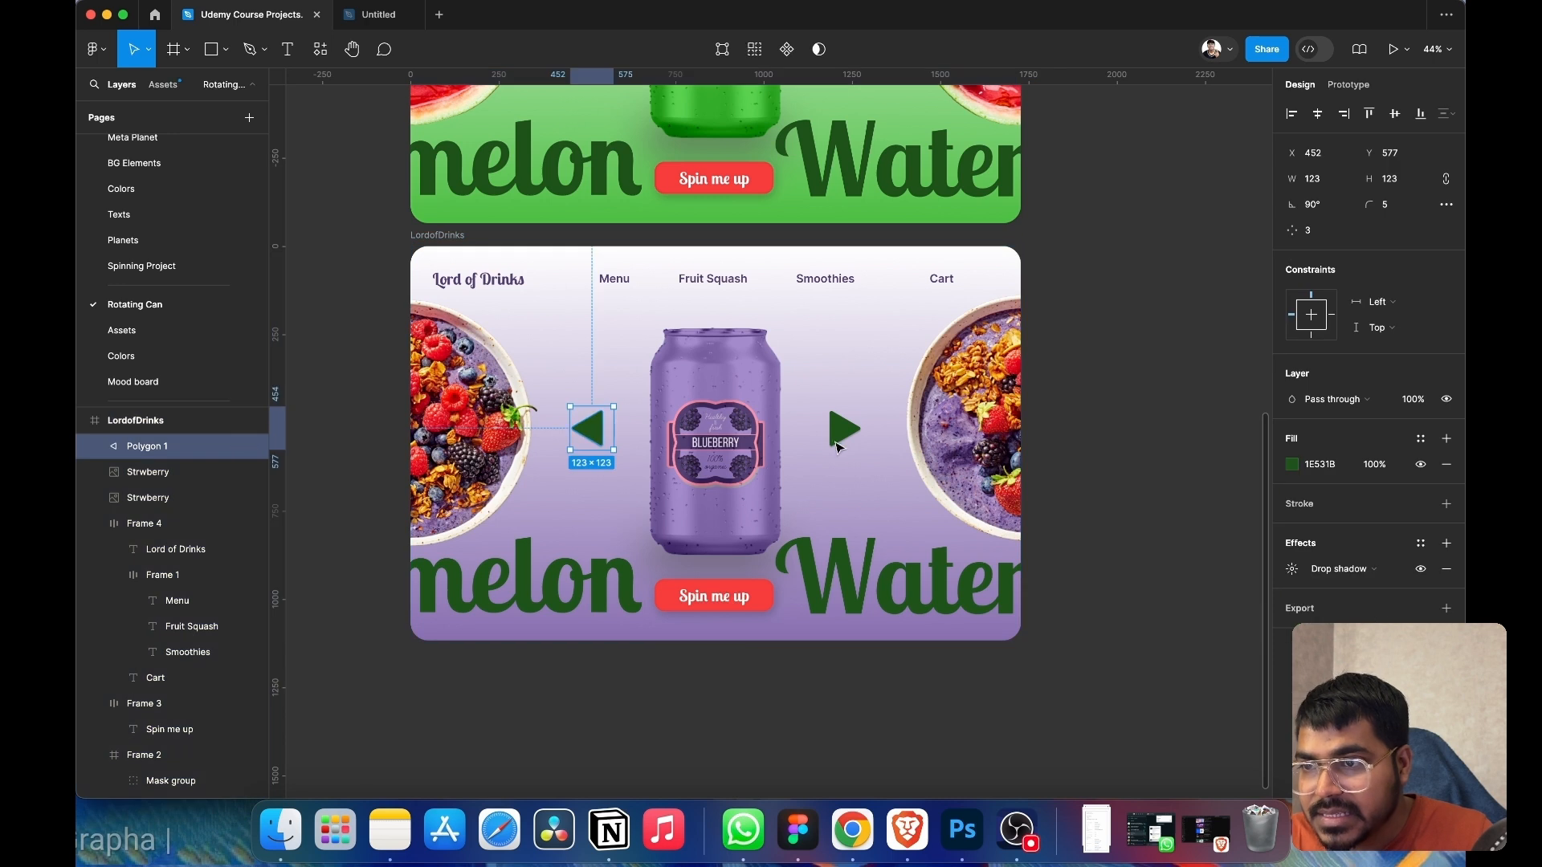
shift+click(845, 437)
shift+click(847, 559)
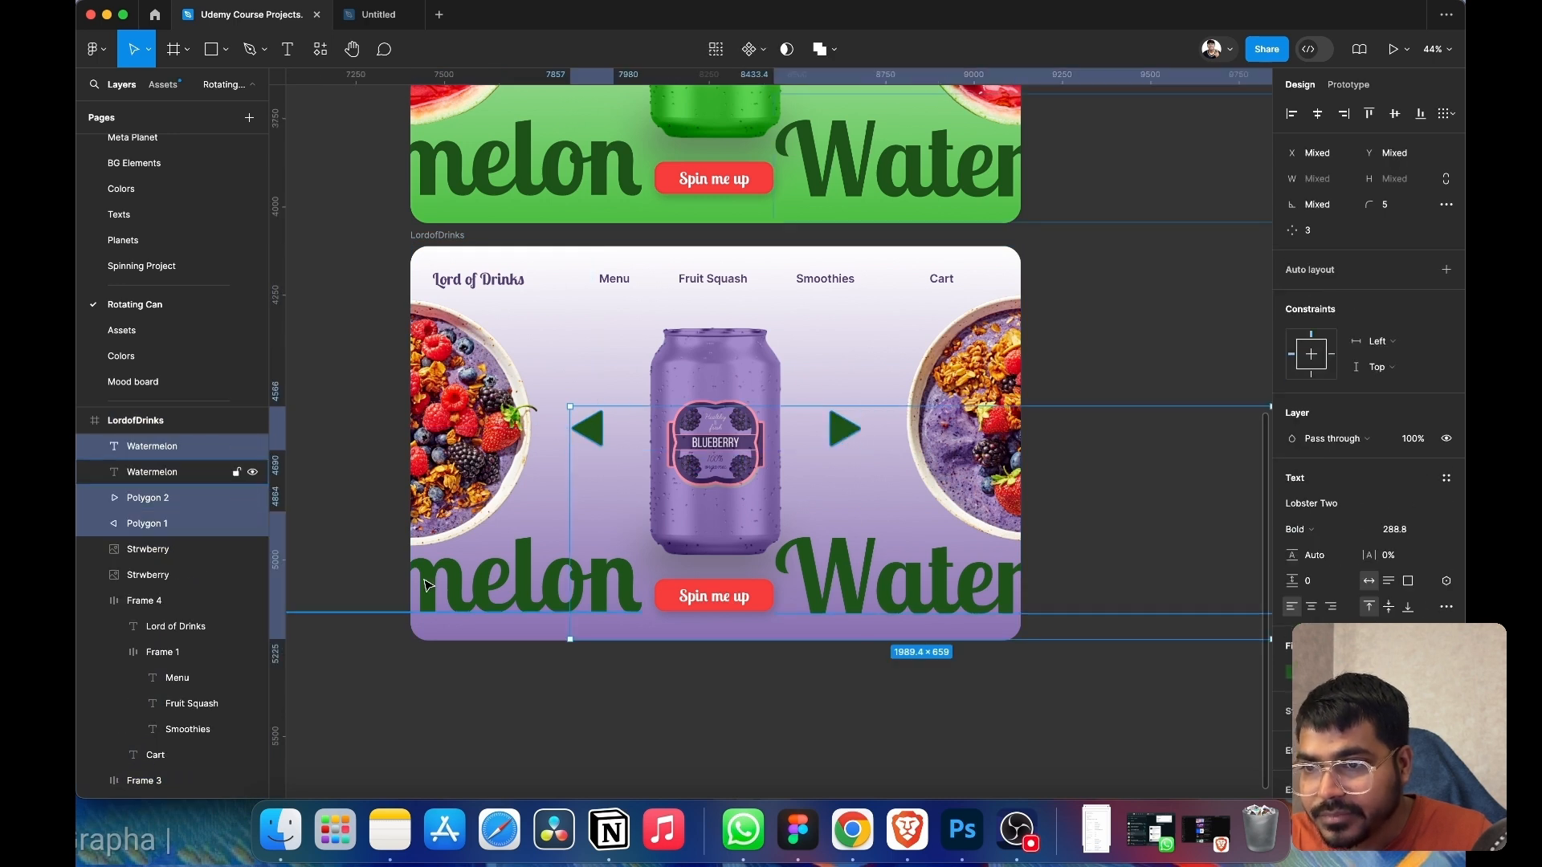
shift+click(448, 580)
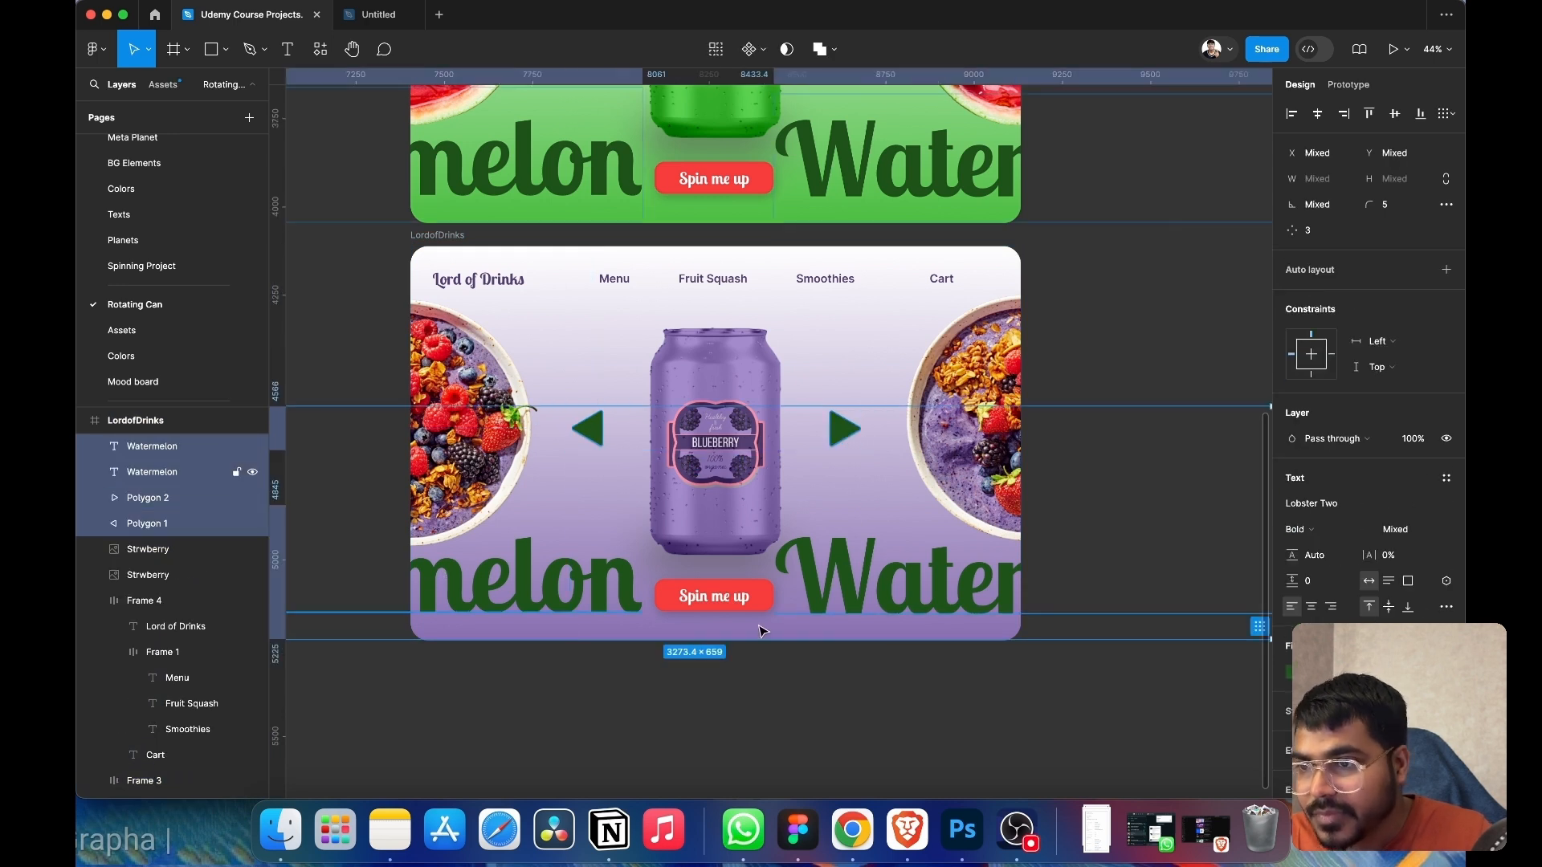
click(1289, 677)
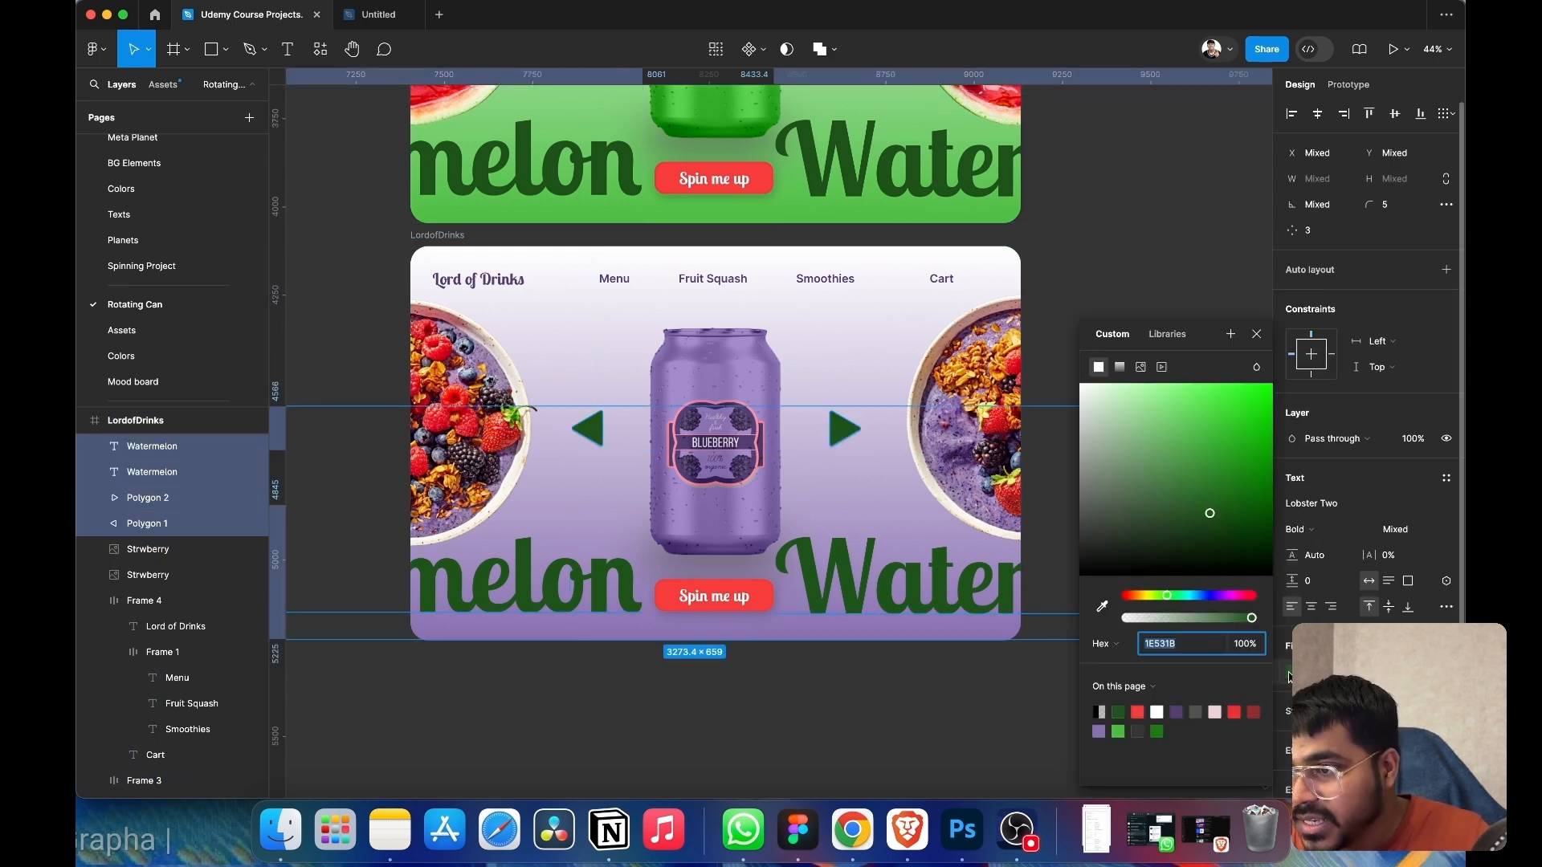
click(1104, 608)
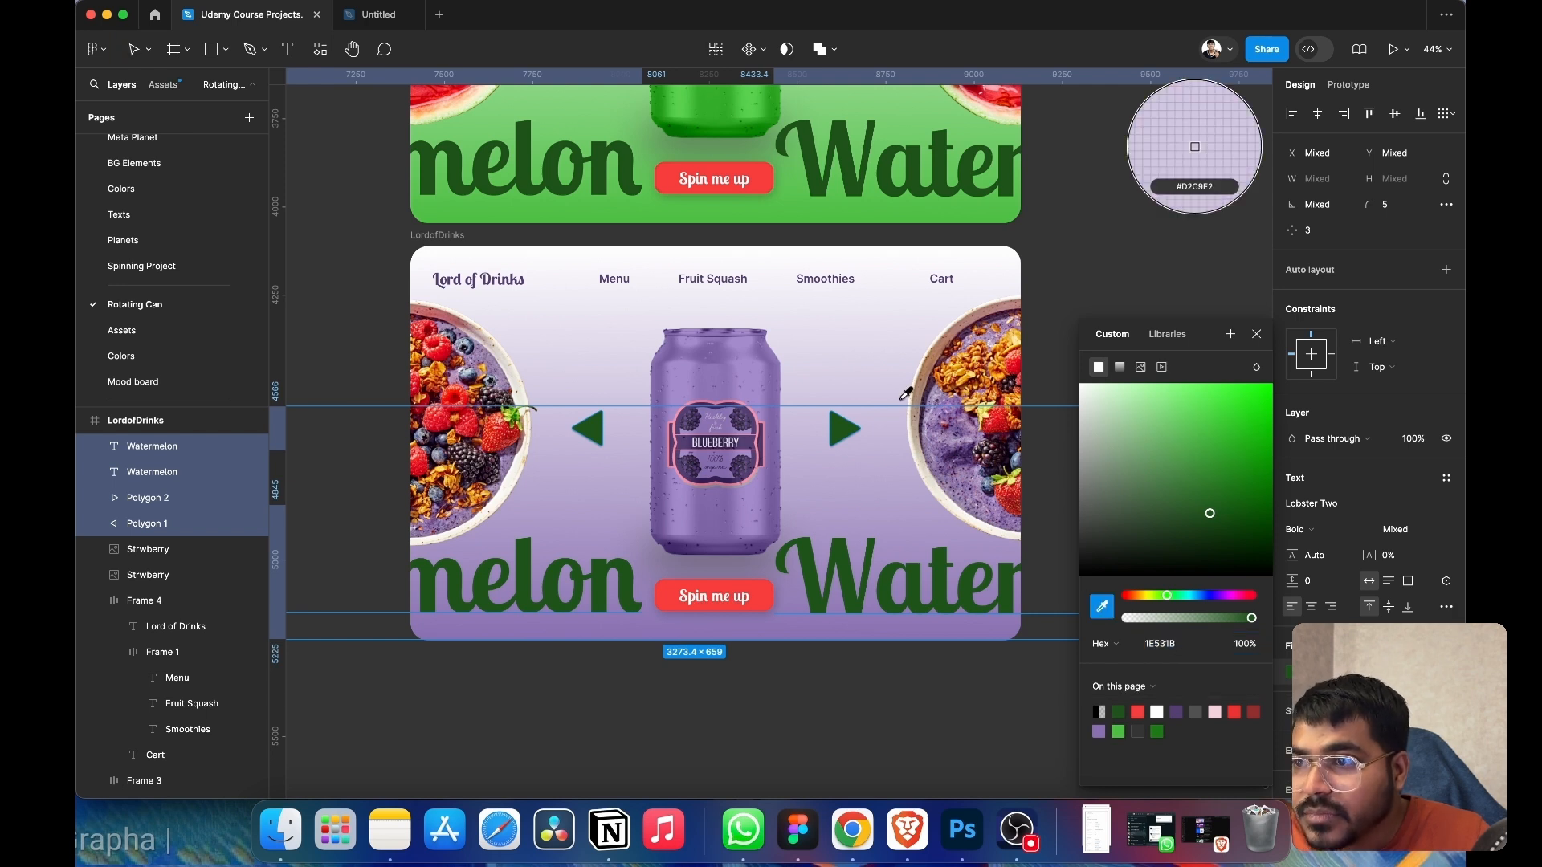
click(746, 442)
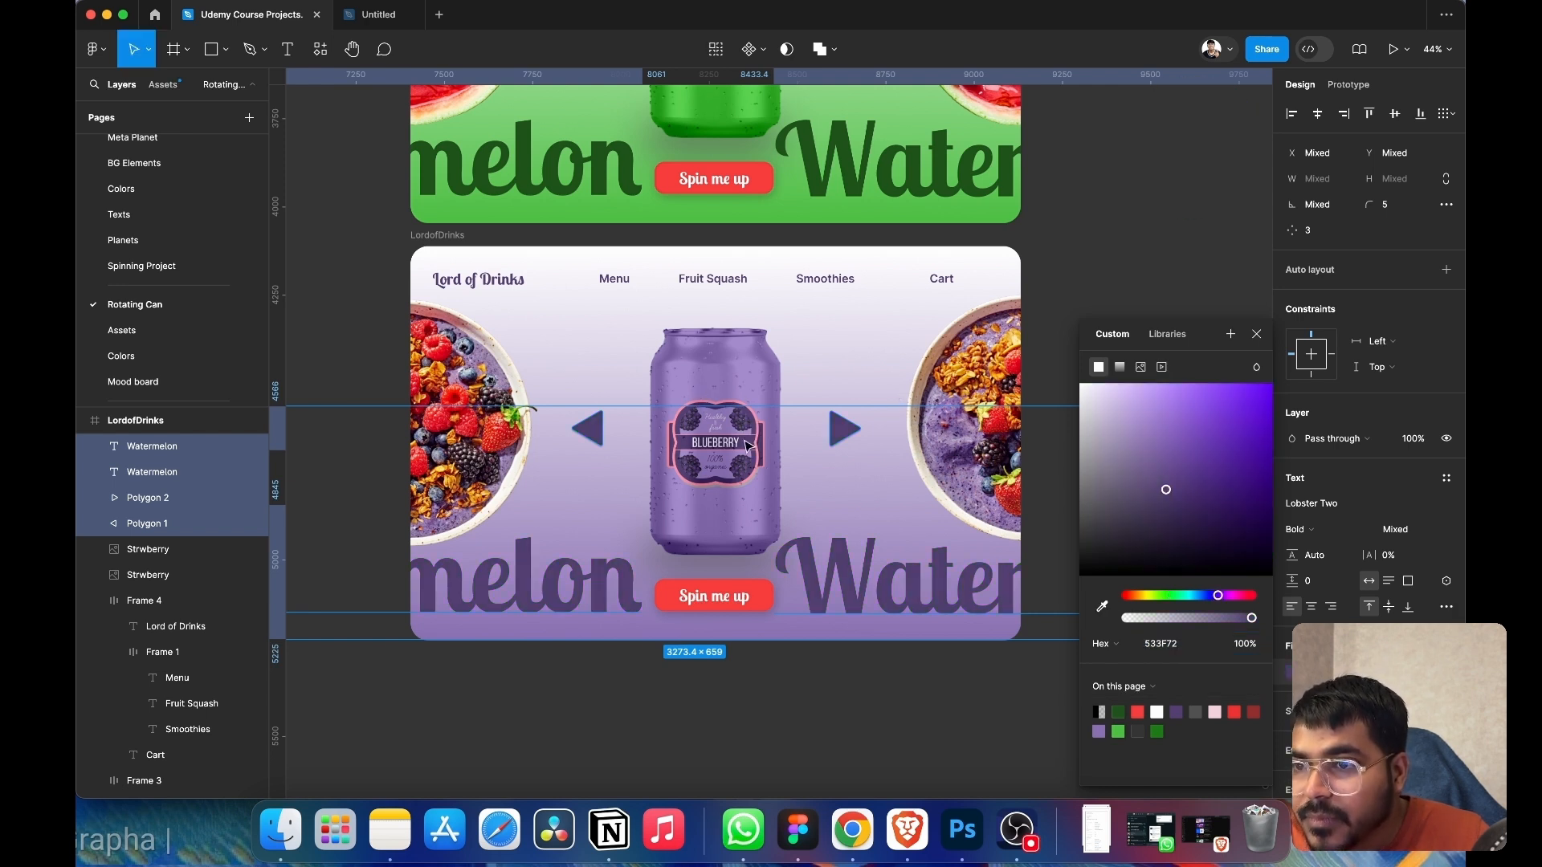
click(1257, 334)
click(1154, 279)
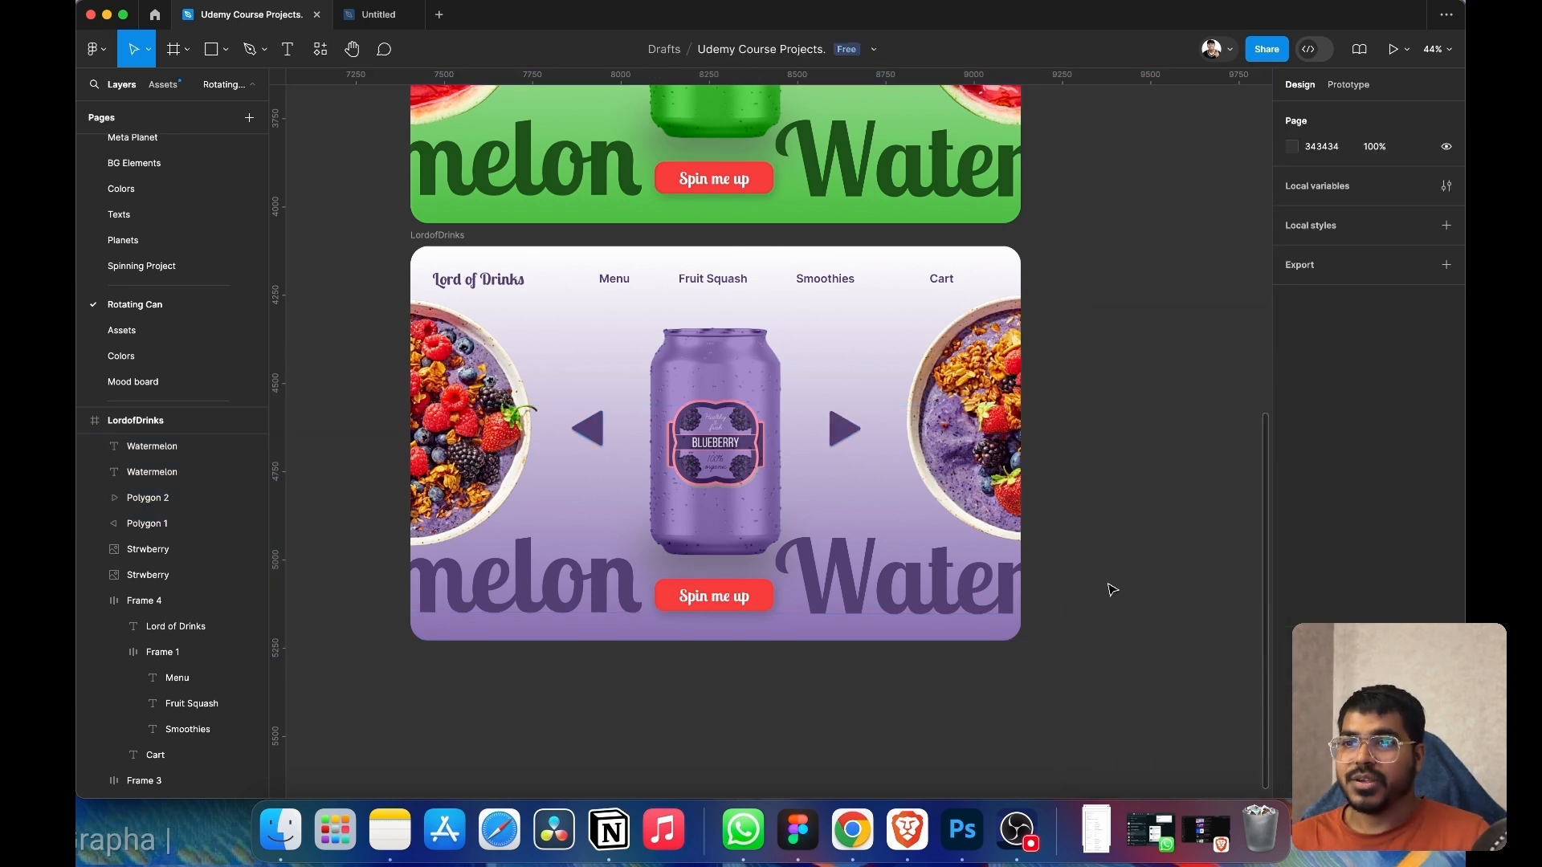
- Add an on-click prototype connection from the strawberry frame to the watermelon frame
scroll(1111, 613, up, 5)
scroll(1116, 613, up, 5)
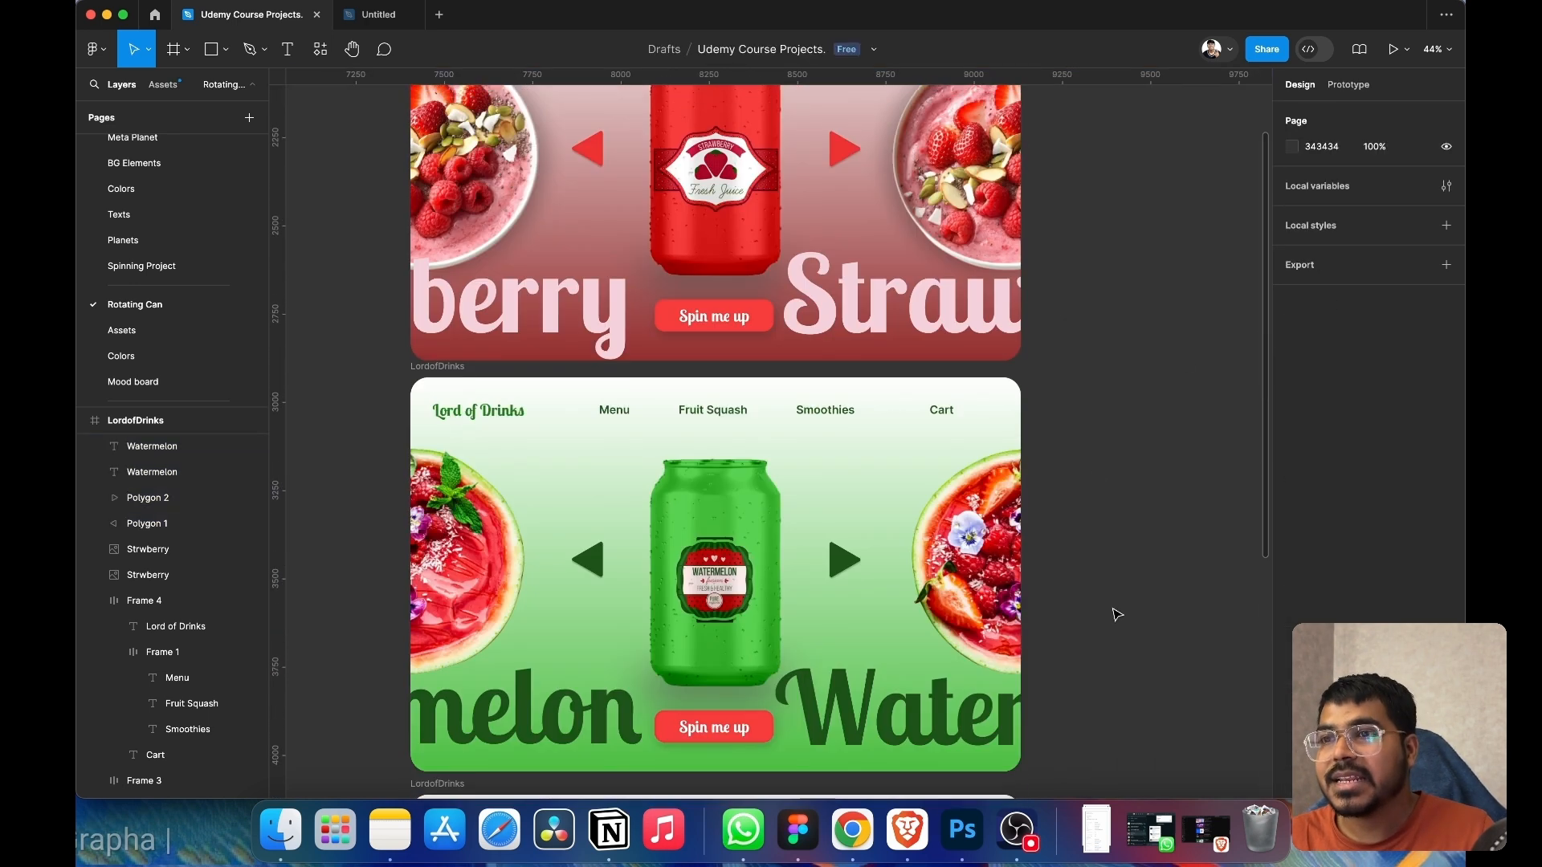
scroll(1114, 610, down, 5)
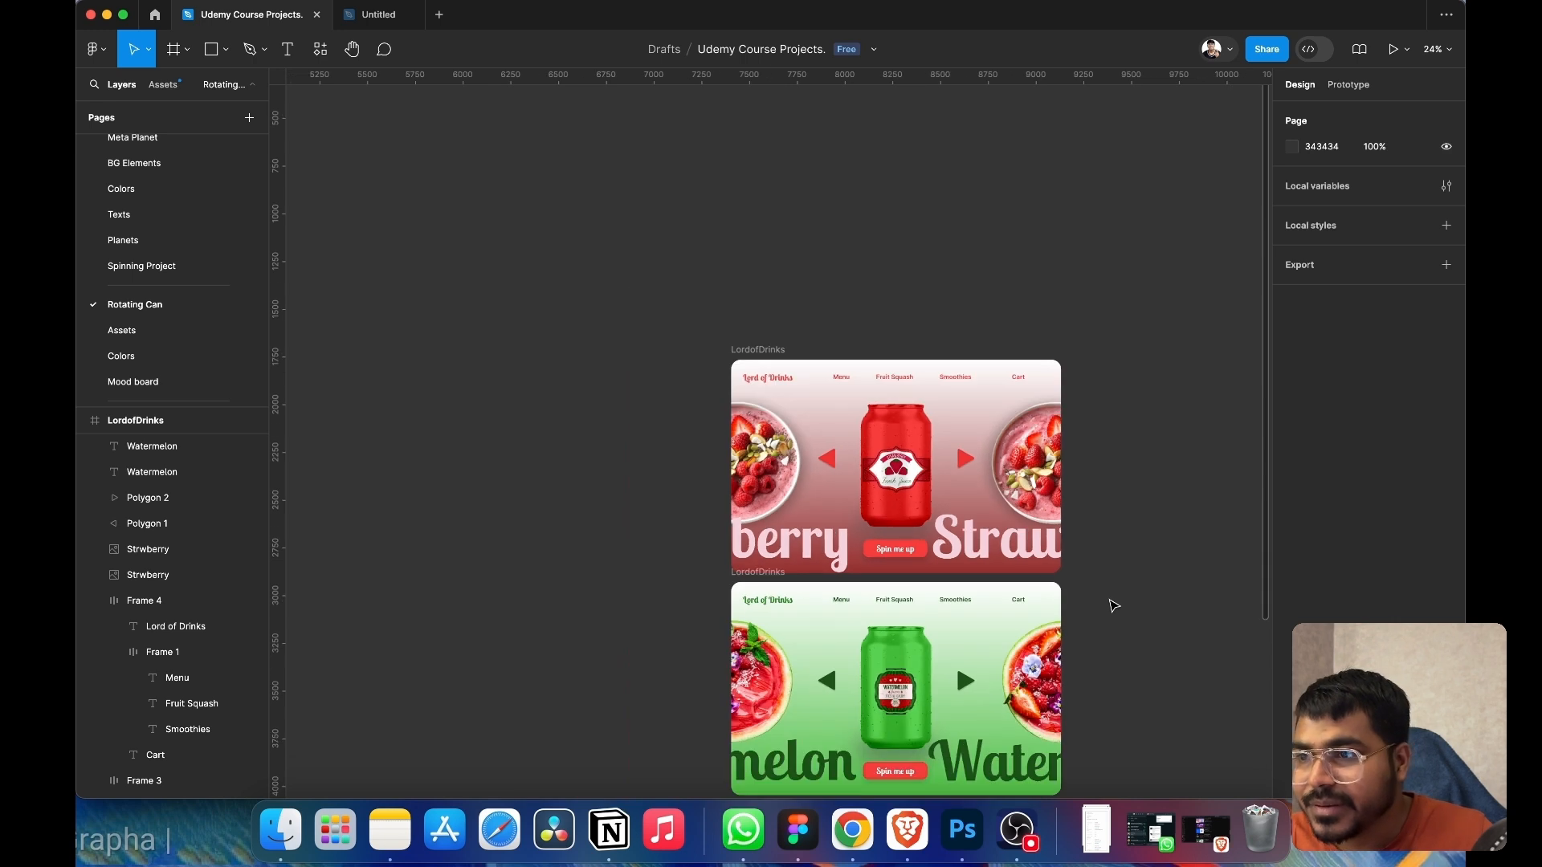
scroll(1108, 606, down, 5)
scroll(1108, 583, right, 3)
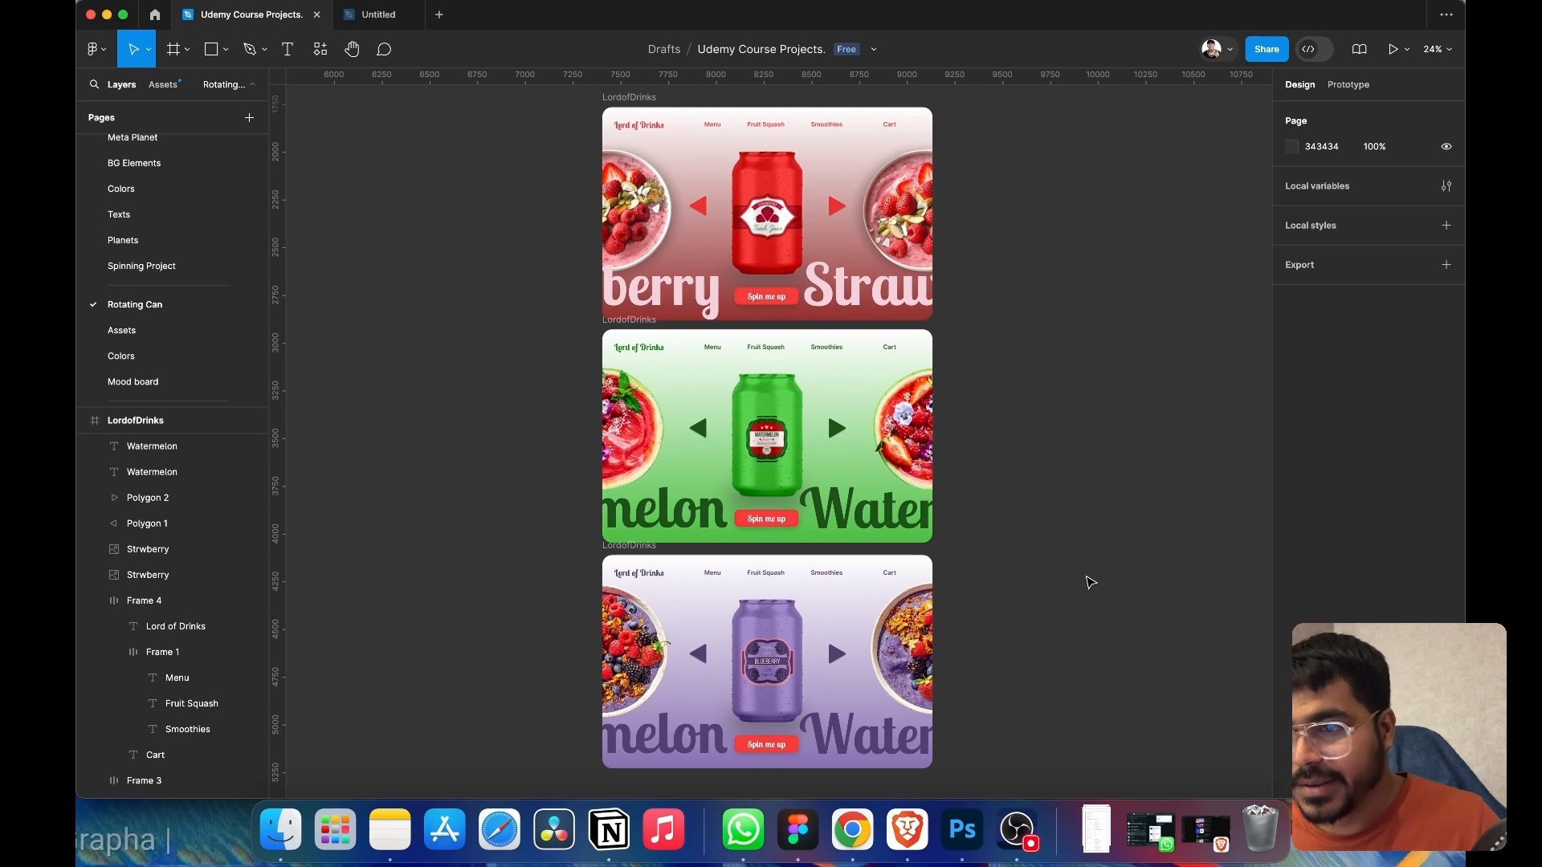
click(1354, 88)
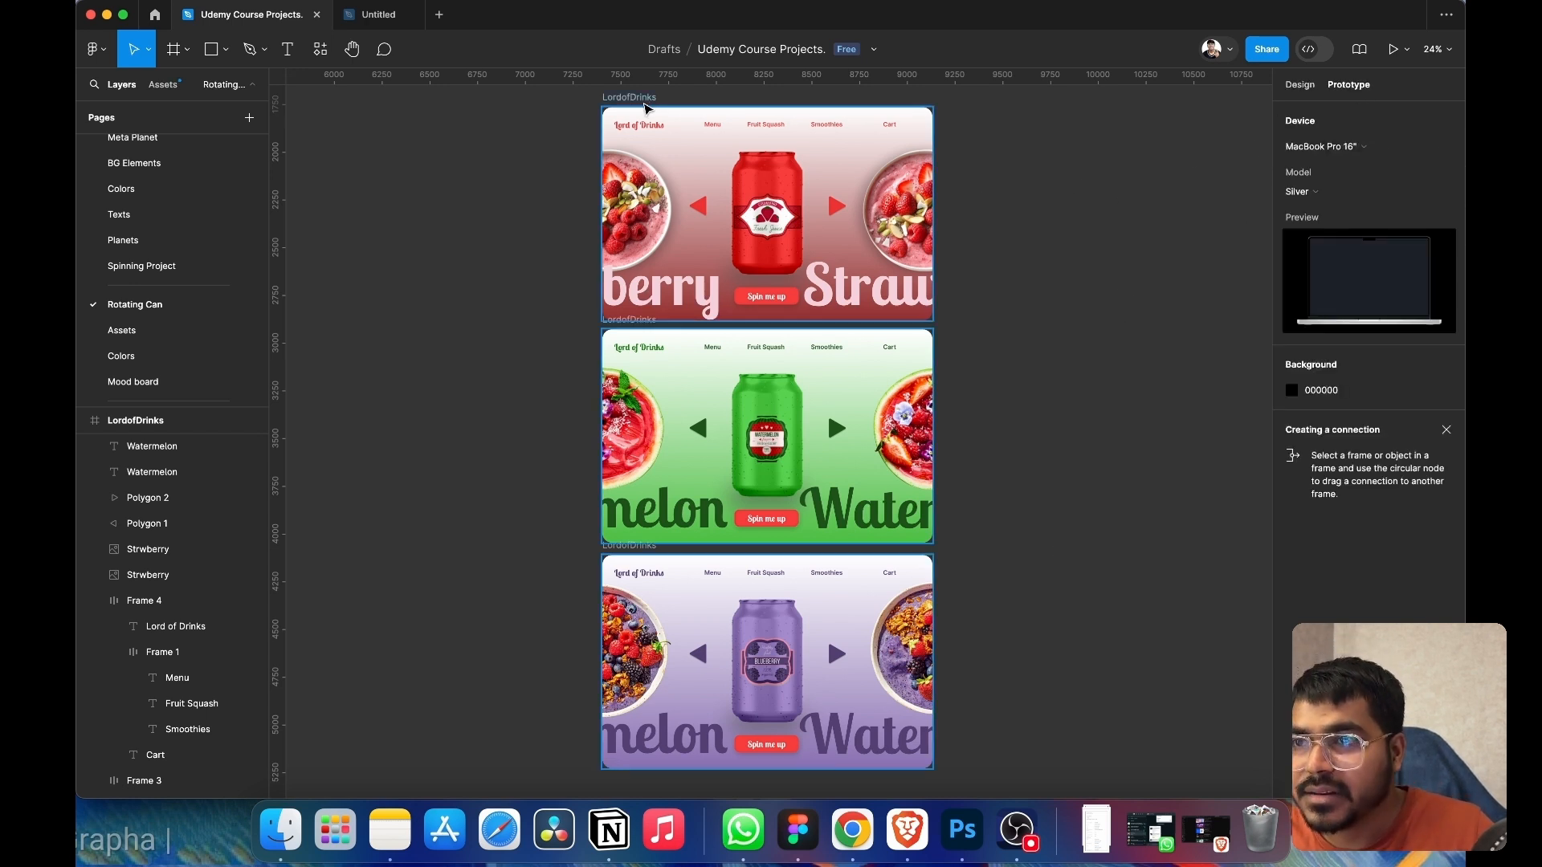
click(642, 98)
click(1029, 286)
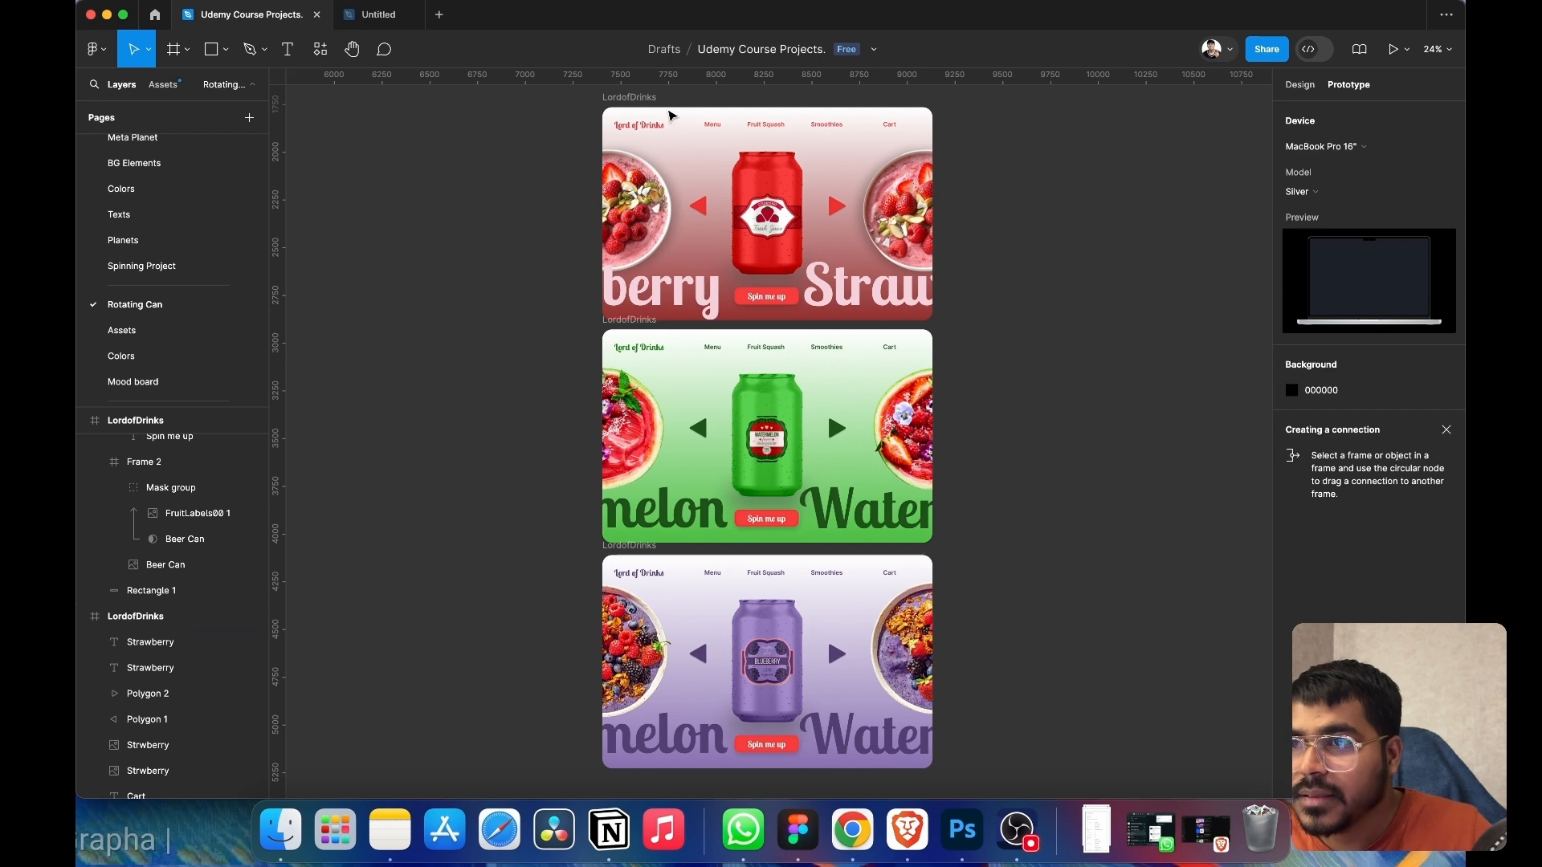
click(643, 98)
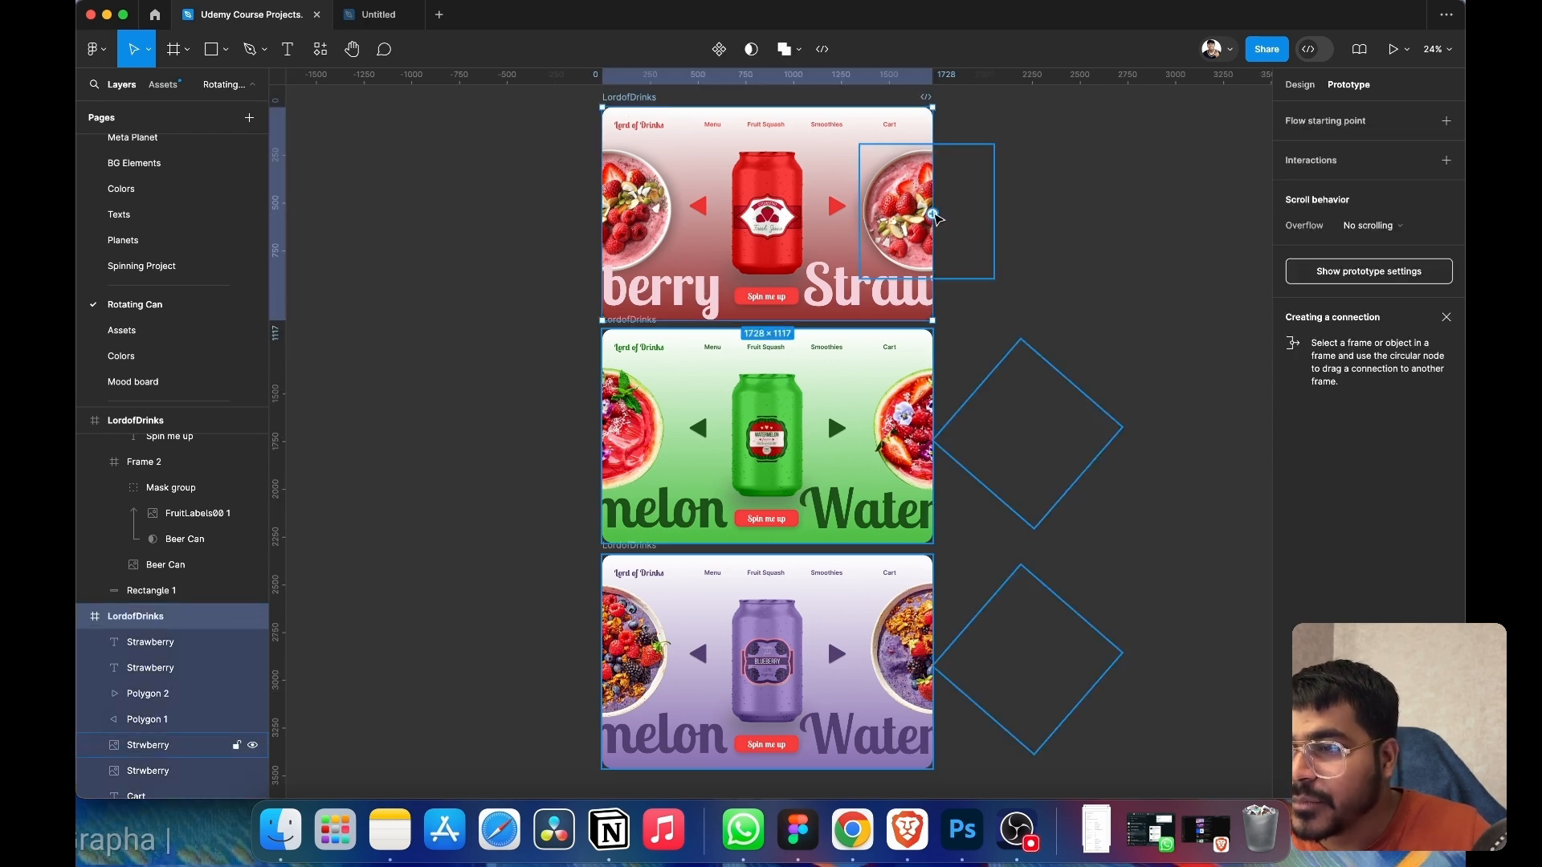
drag(932, 215, 841, 368)
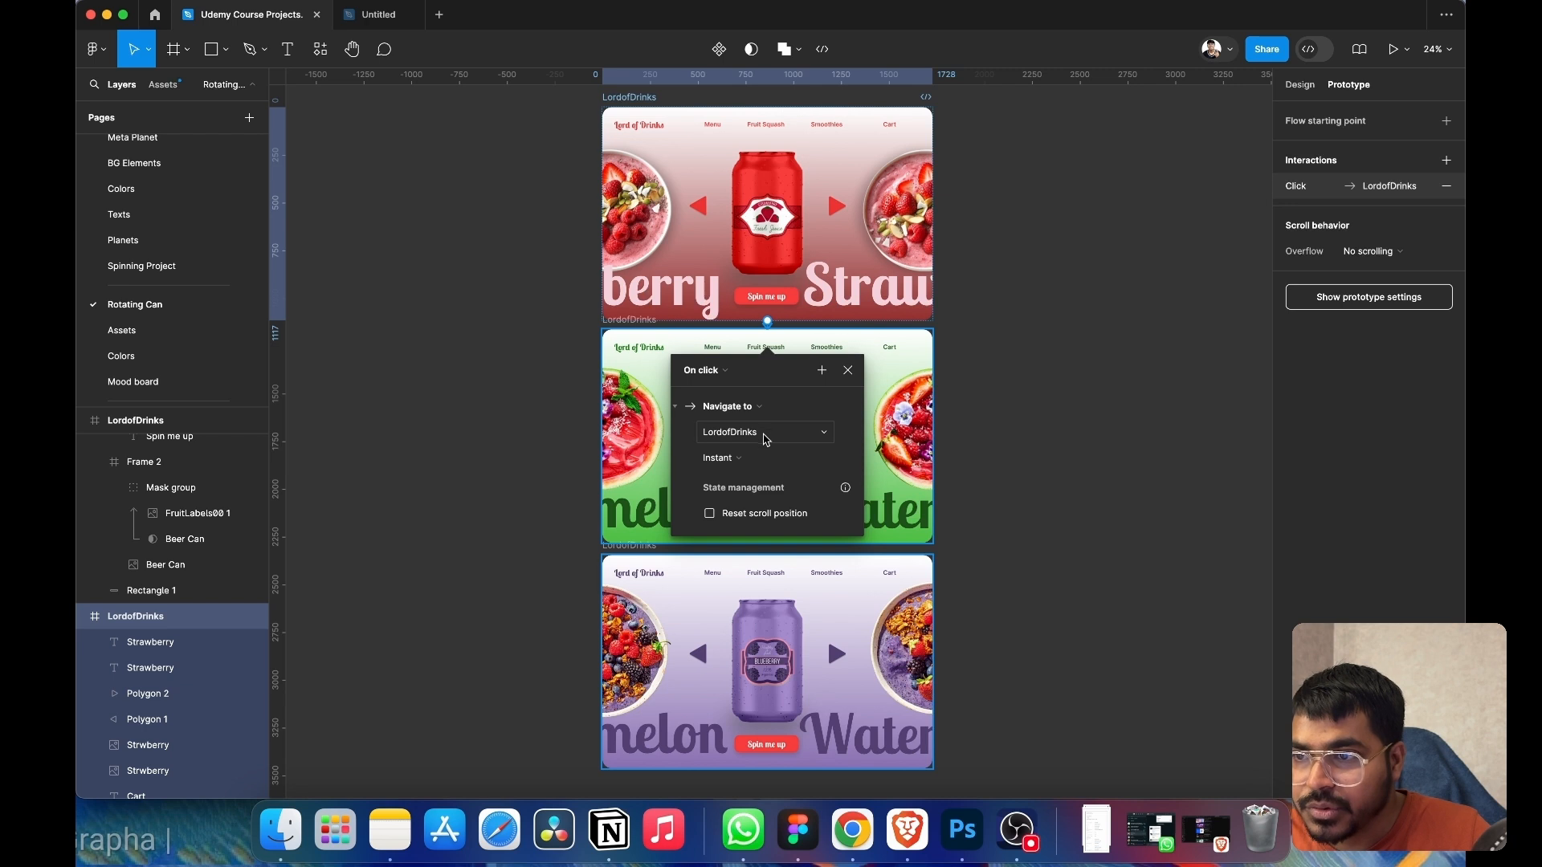
- Set the strawberry frame's on-click transition to Smart animate
click(825, 458)
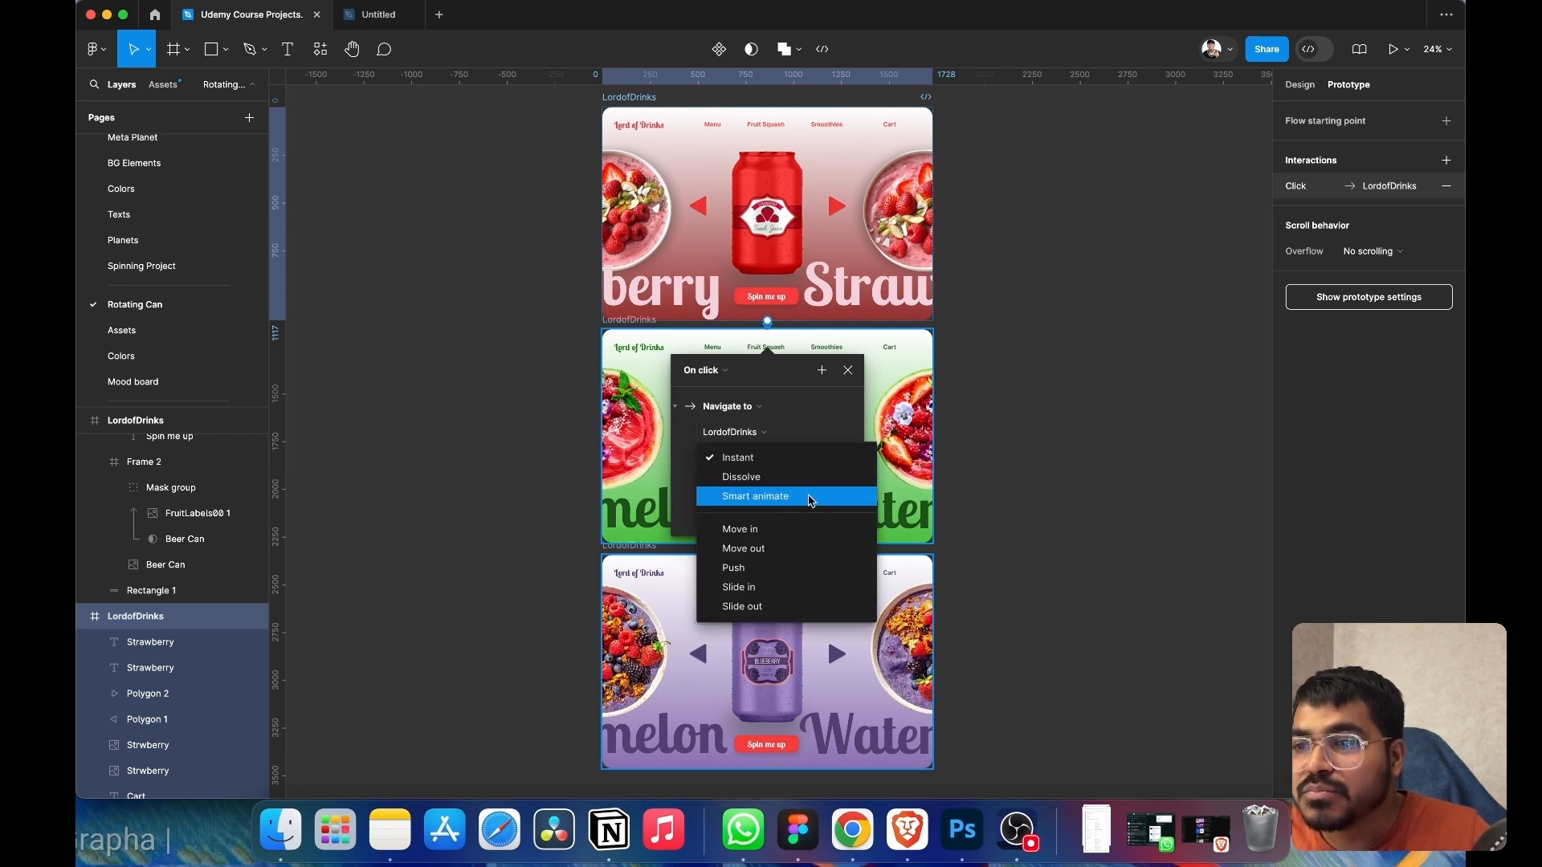
click(809, 497)
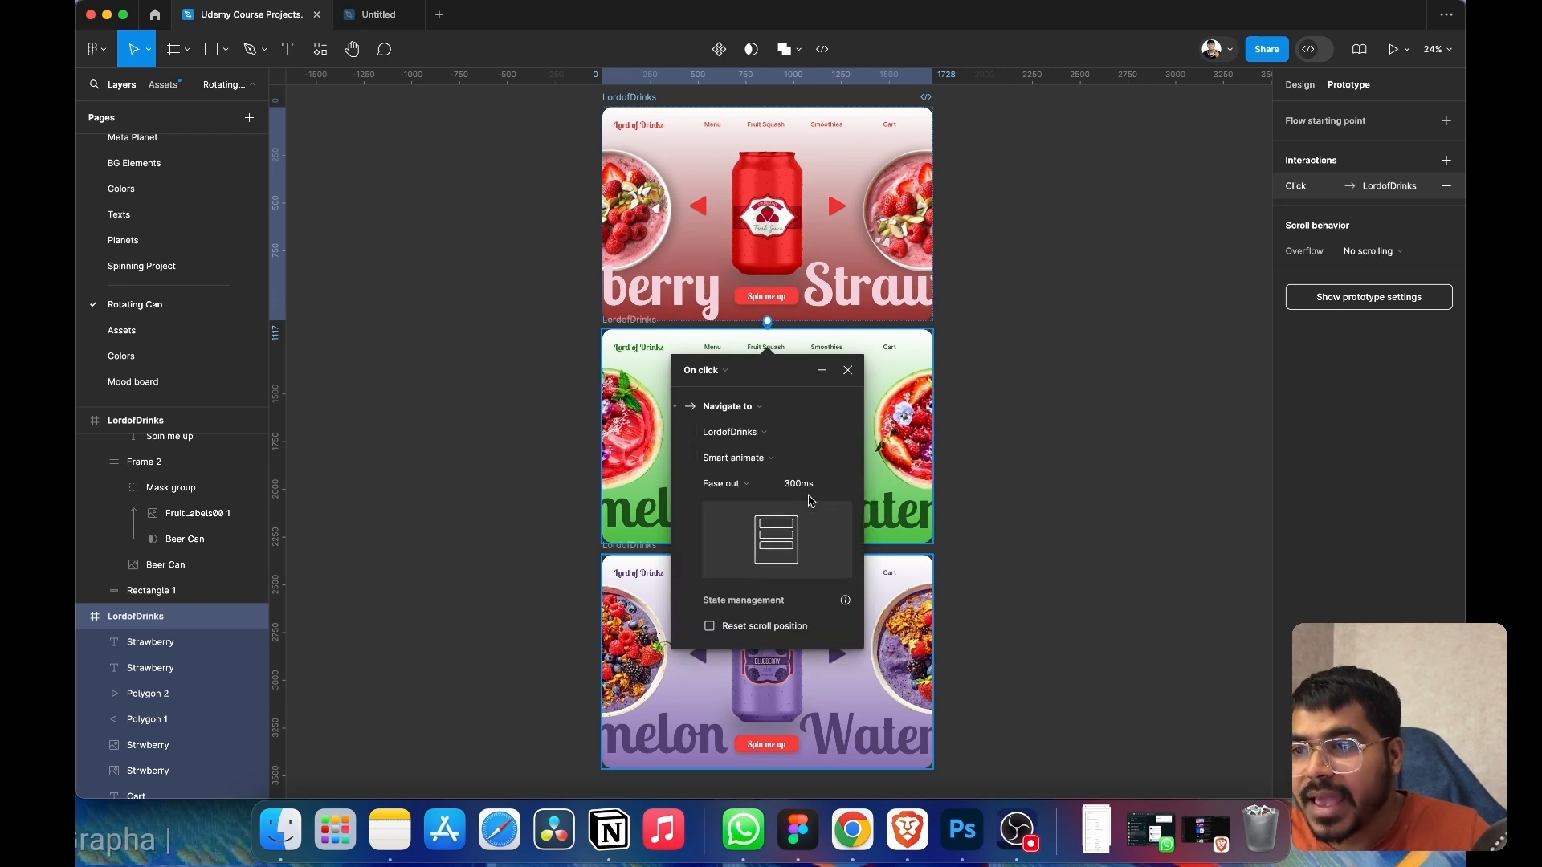
click(767, 486)
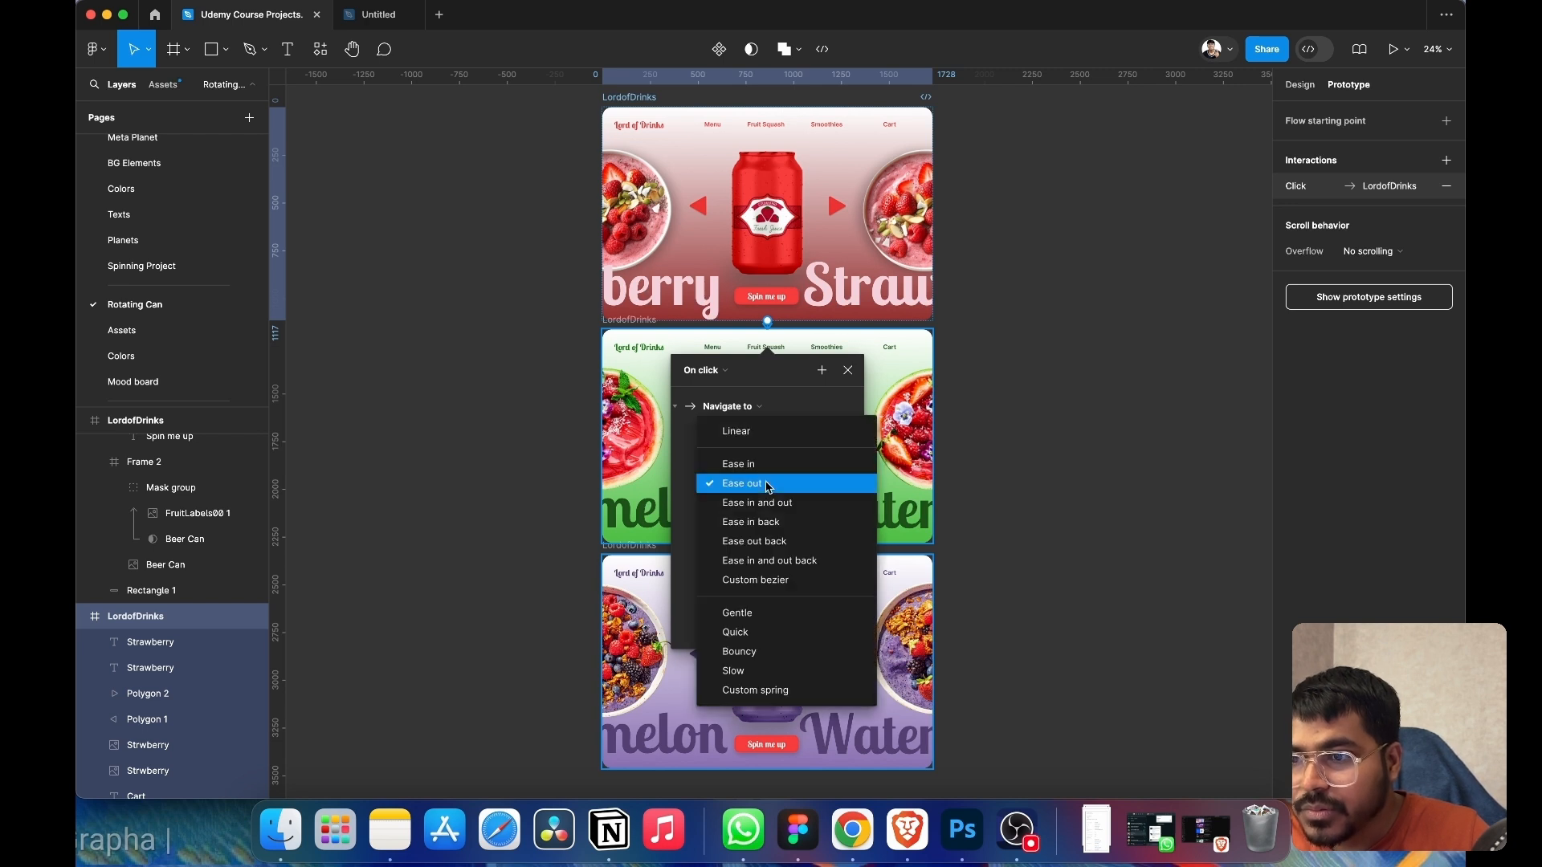
click(1008, 447)
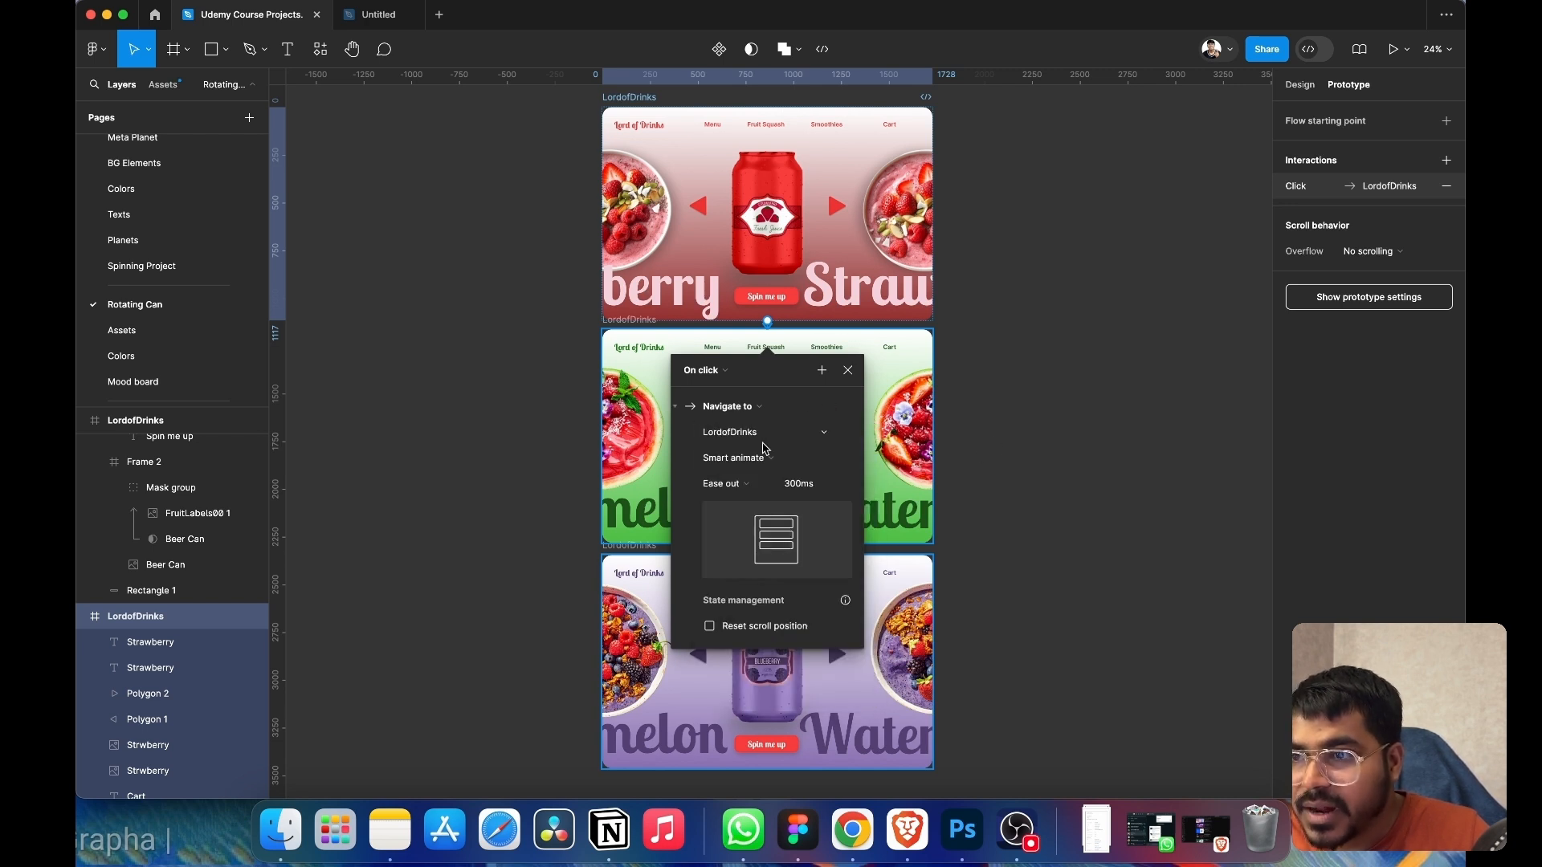
click(768, 458)
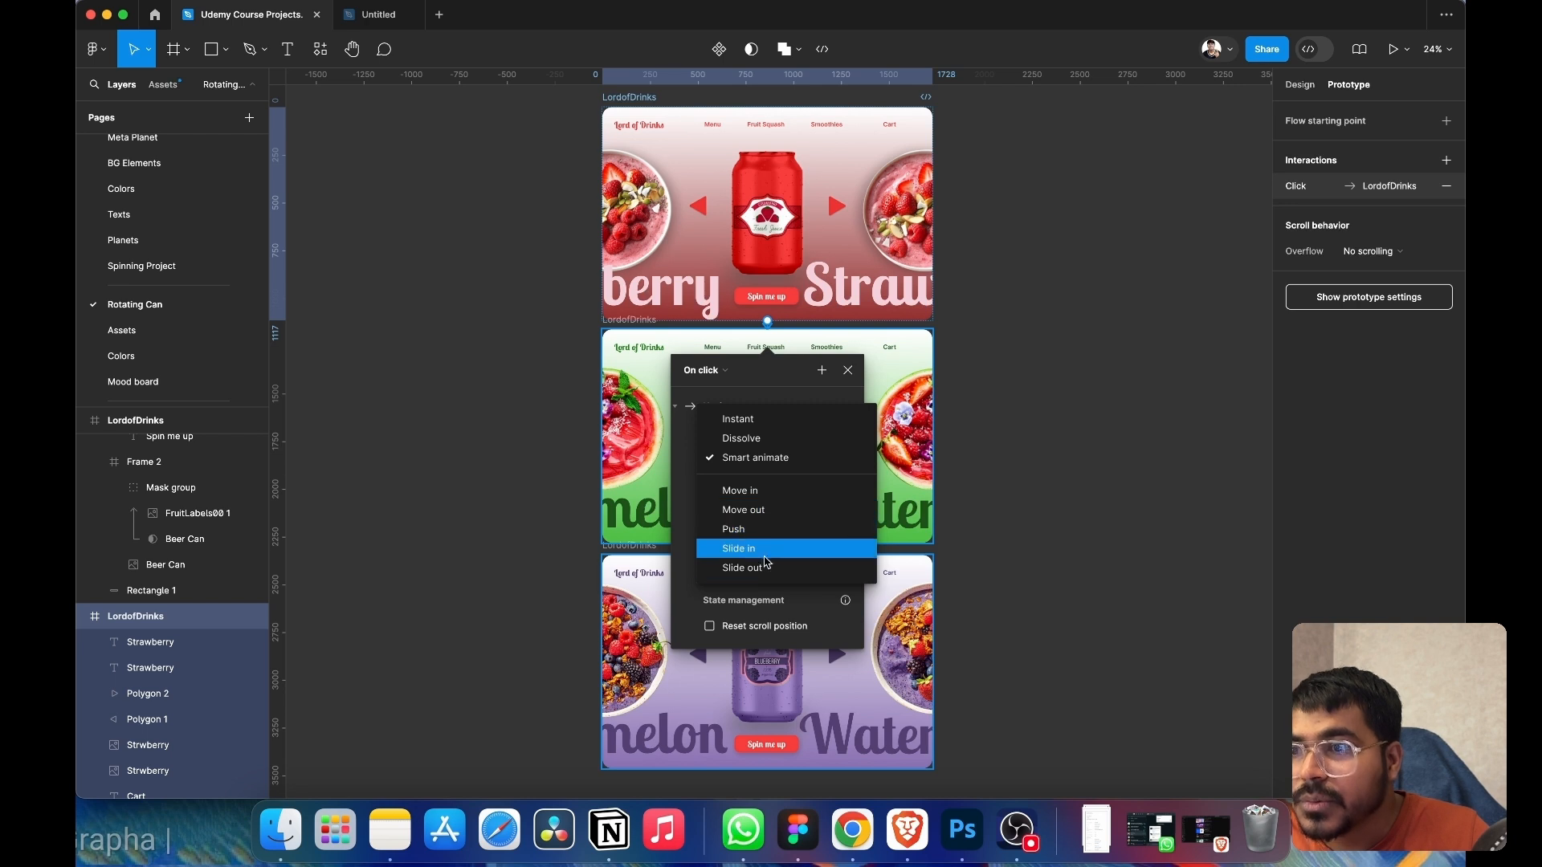
click(784, 459)
- Give the strawberry frame's transition a custom bezier easing with an S-shaped curve of 1, 0, 0, 0.98
click(755, 484)
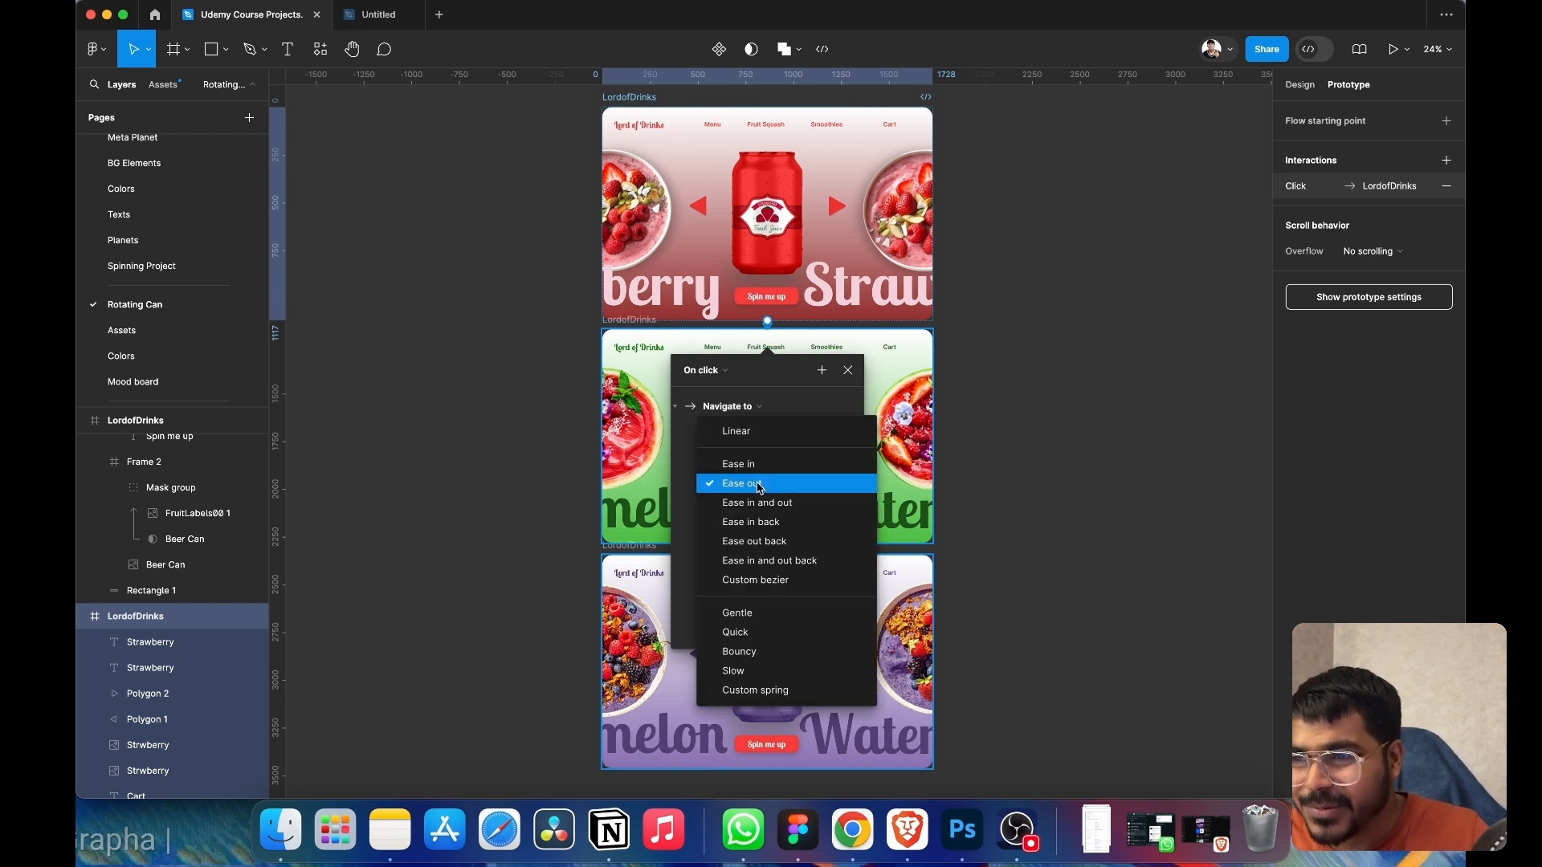
click(783, 580)
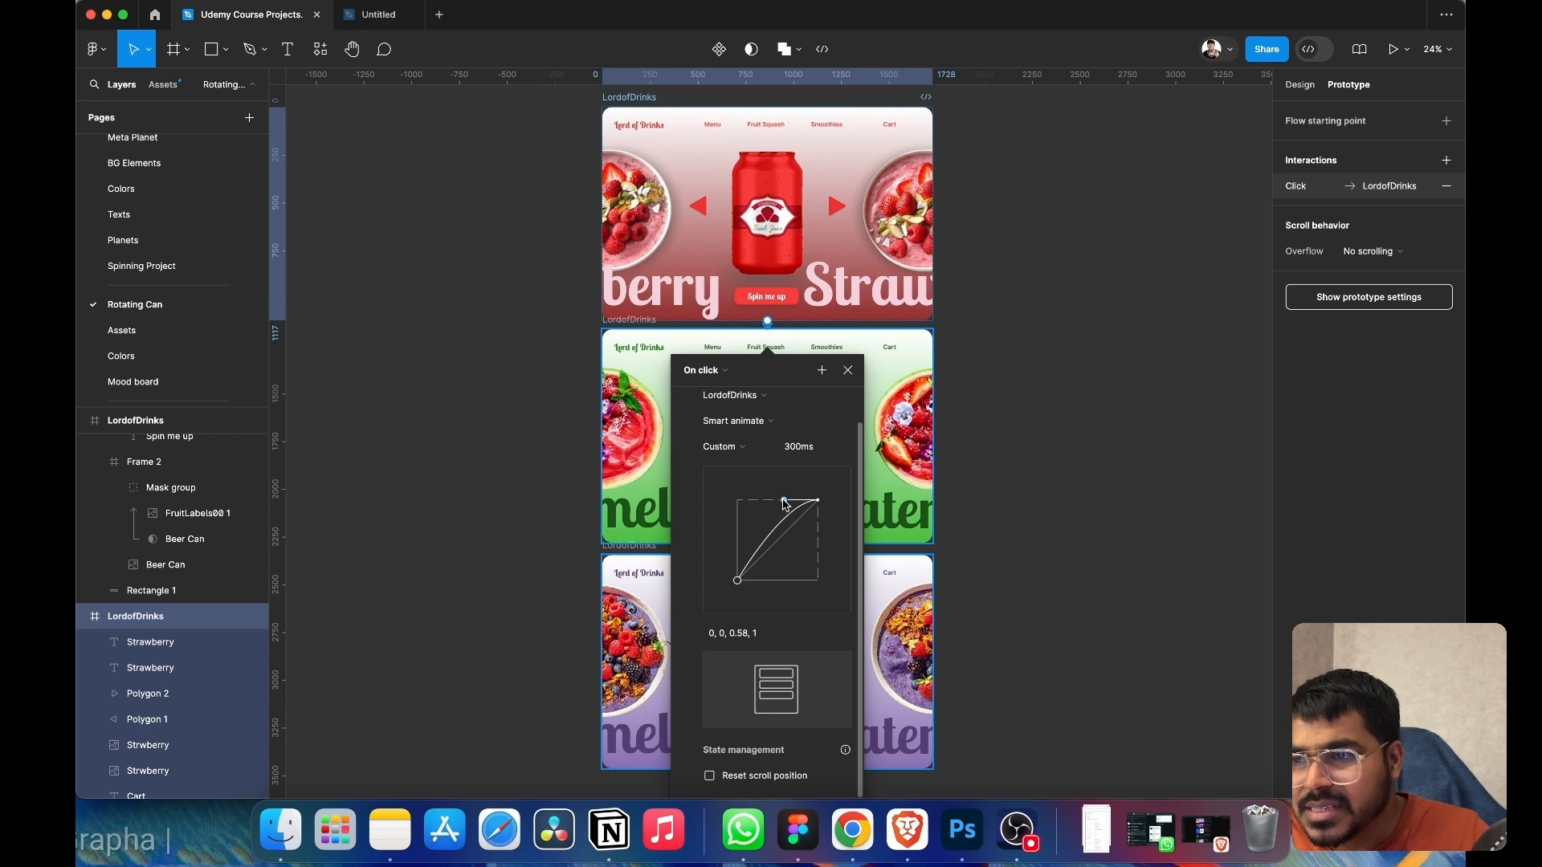
drag(784, 502, 737, 502)
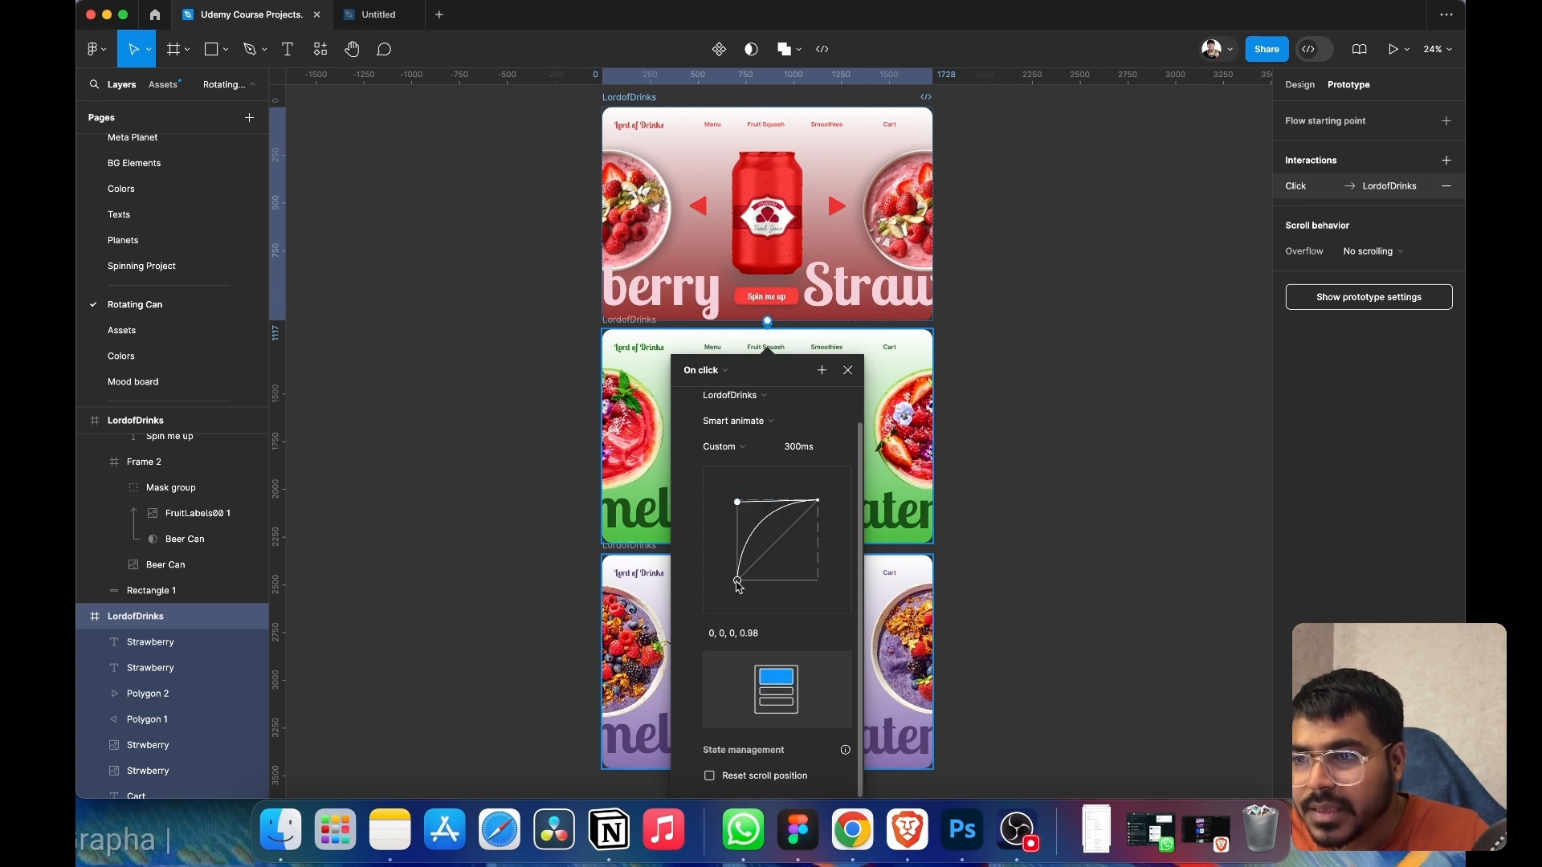
drag(734, 580, 838, 584)
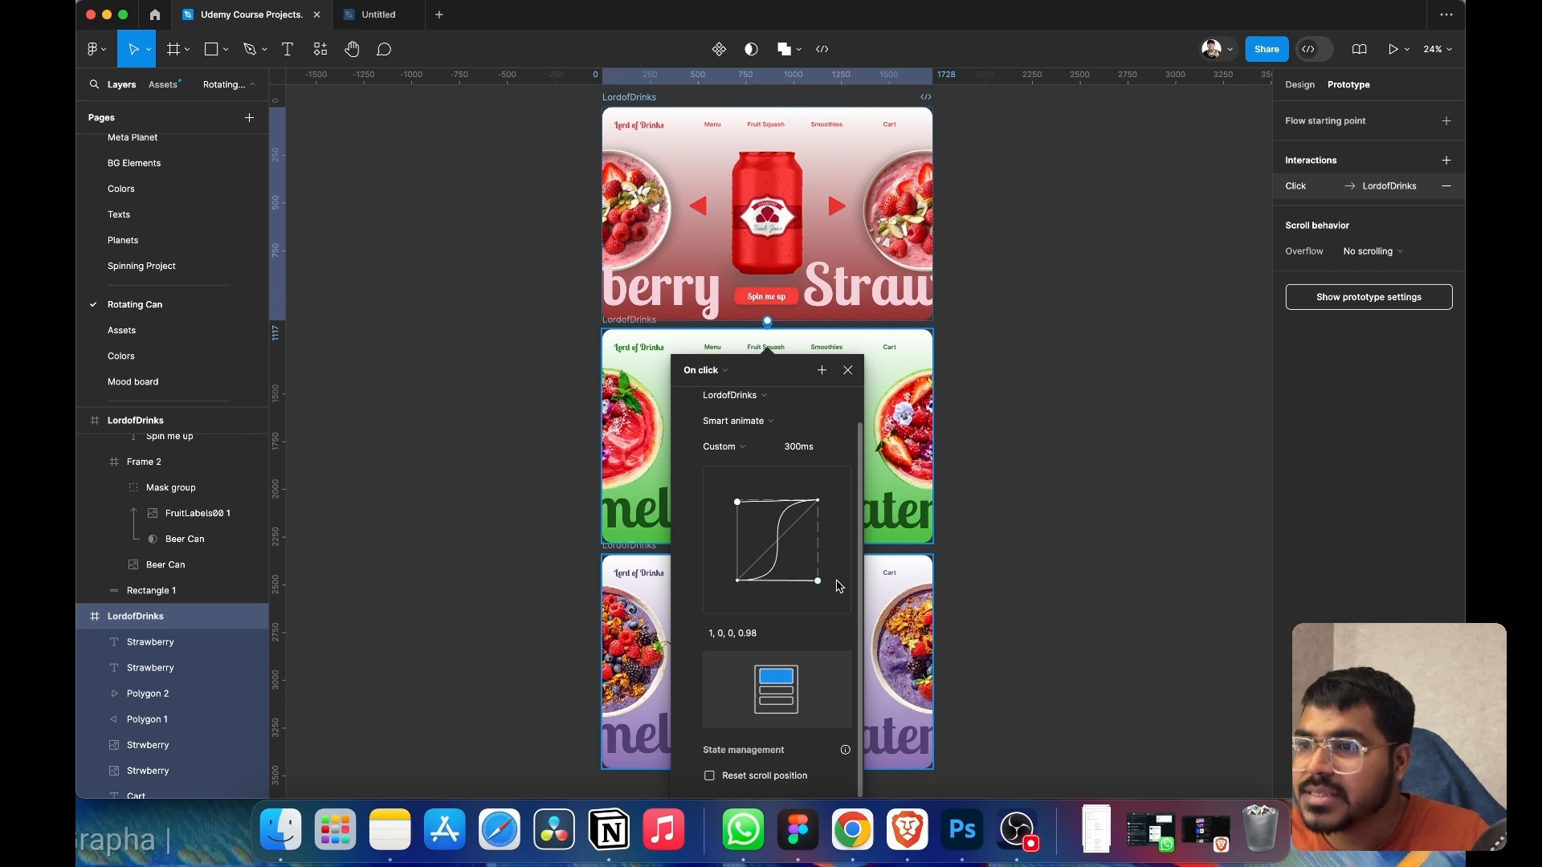
- Set the duration of the strawberry frame's transition to 800 ms and close the interaction settings
click(792, 448)
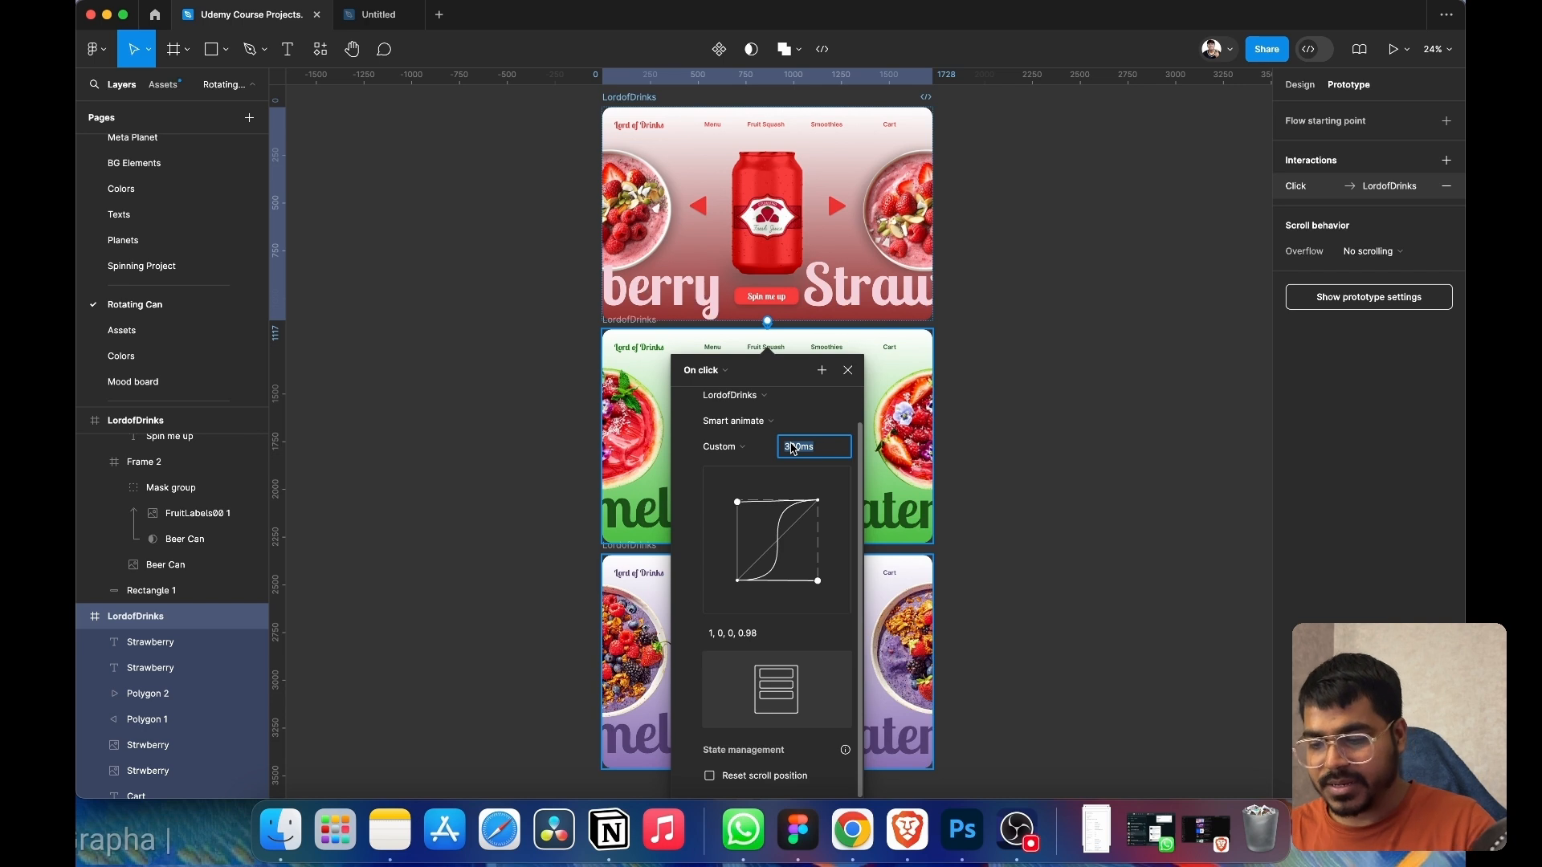
key(BackSpace)
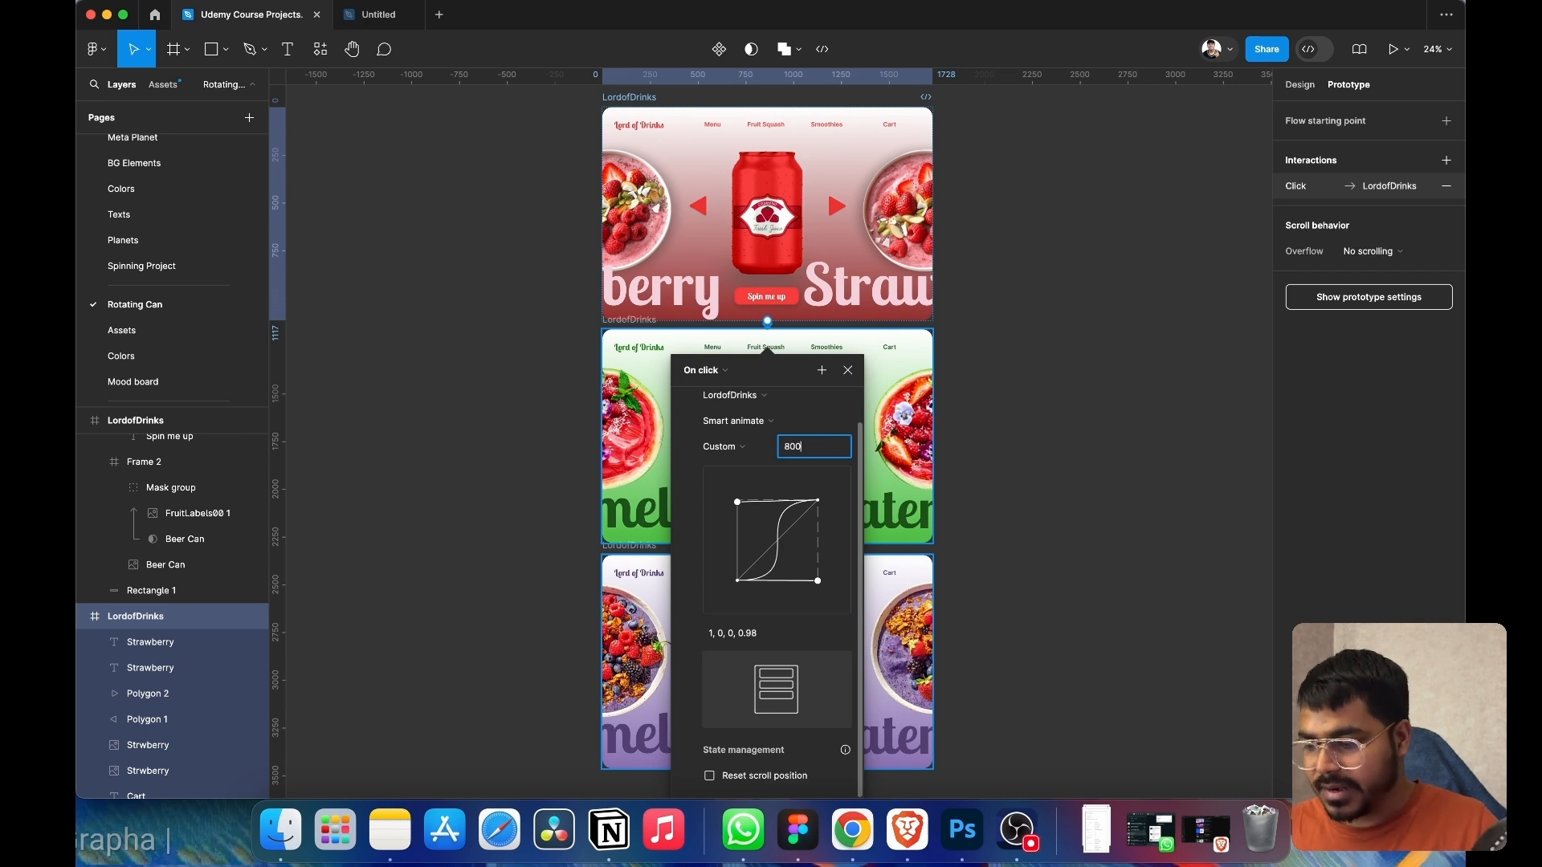
key(Return)
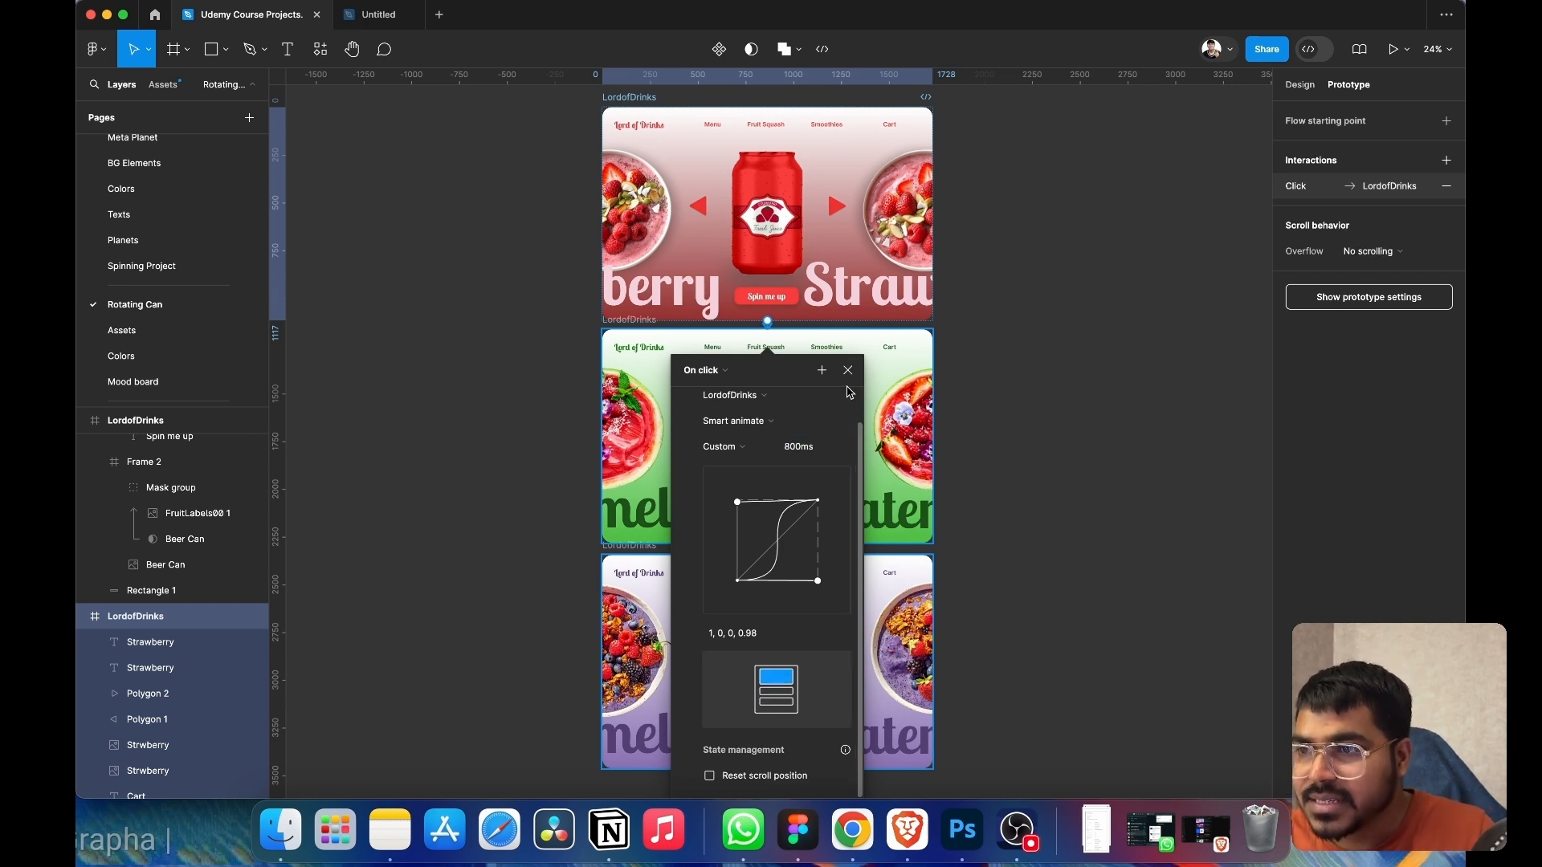
click(847, 371)
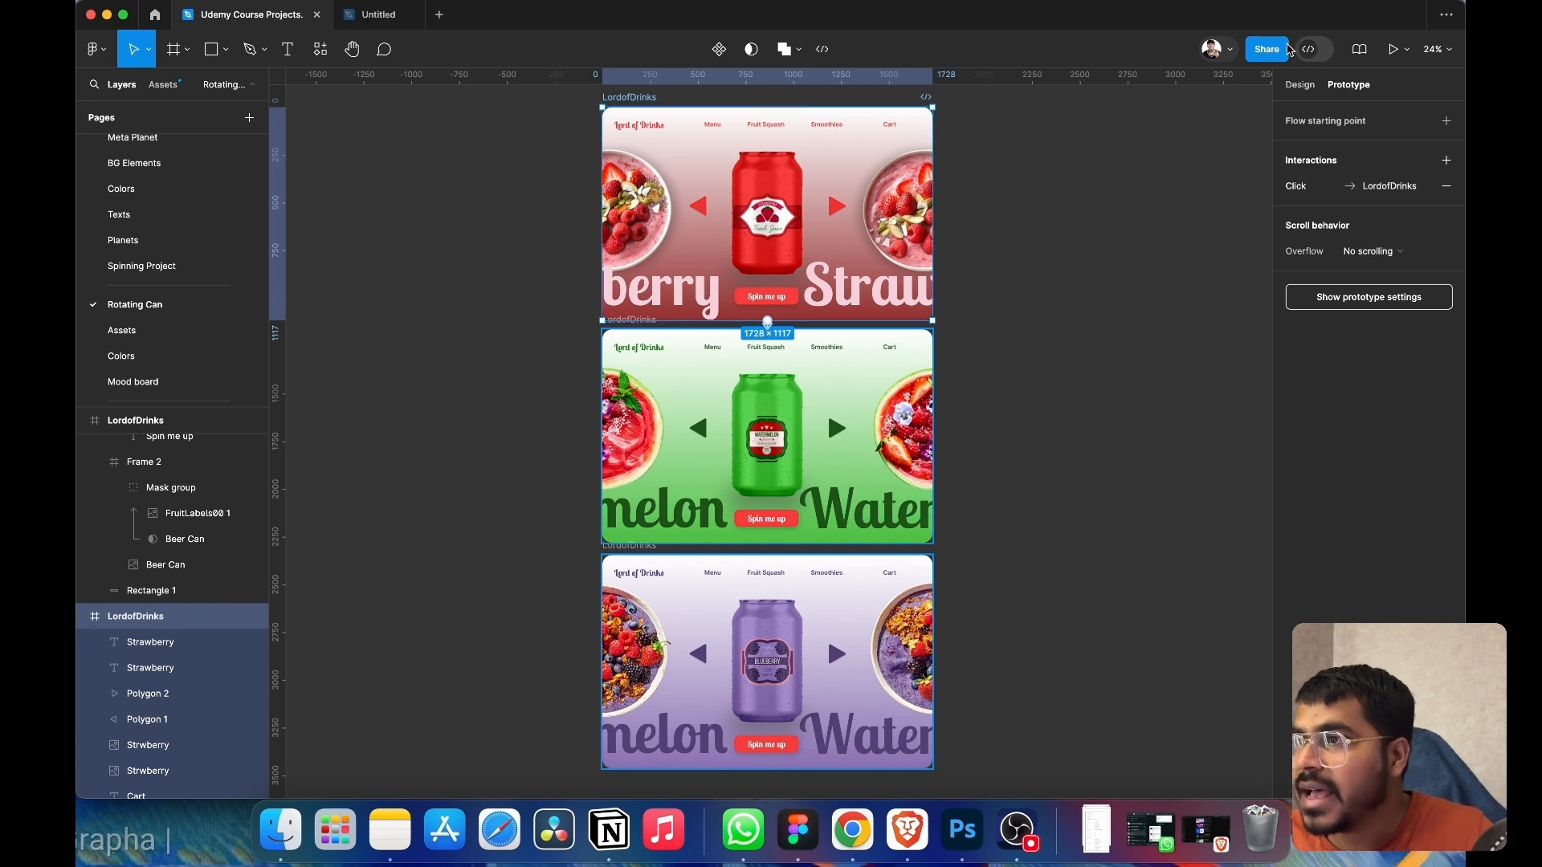
- Preview the prototype, trigger the transition from the strawberry page to the watermelon page, and close the preview
click(1392, 49)
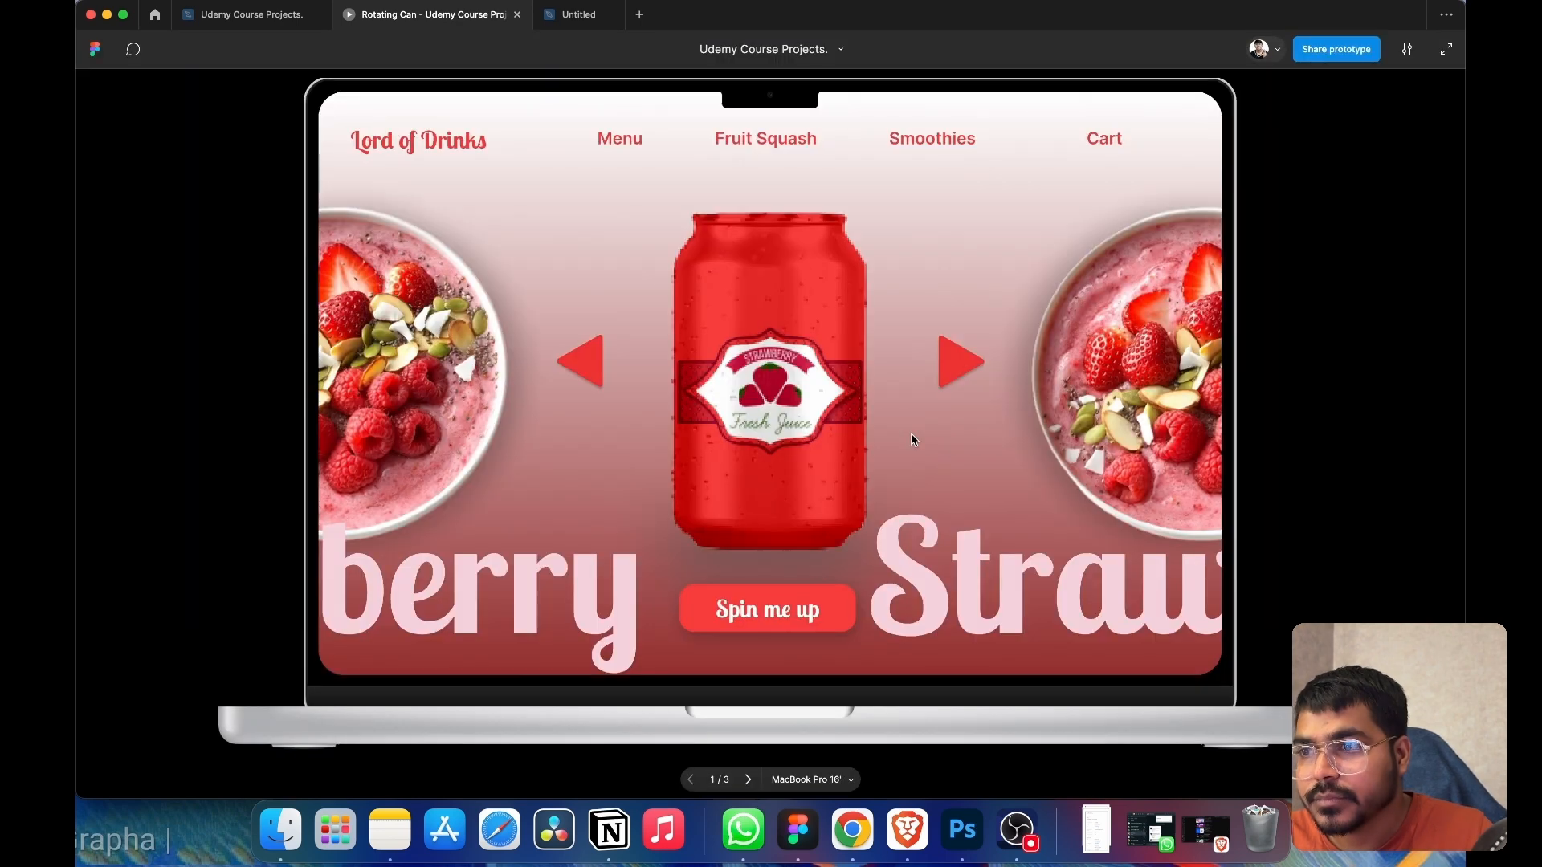
click(962, 363)
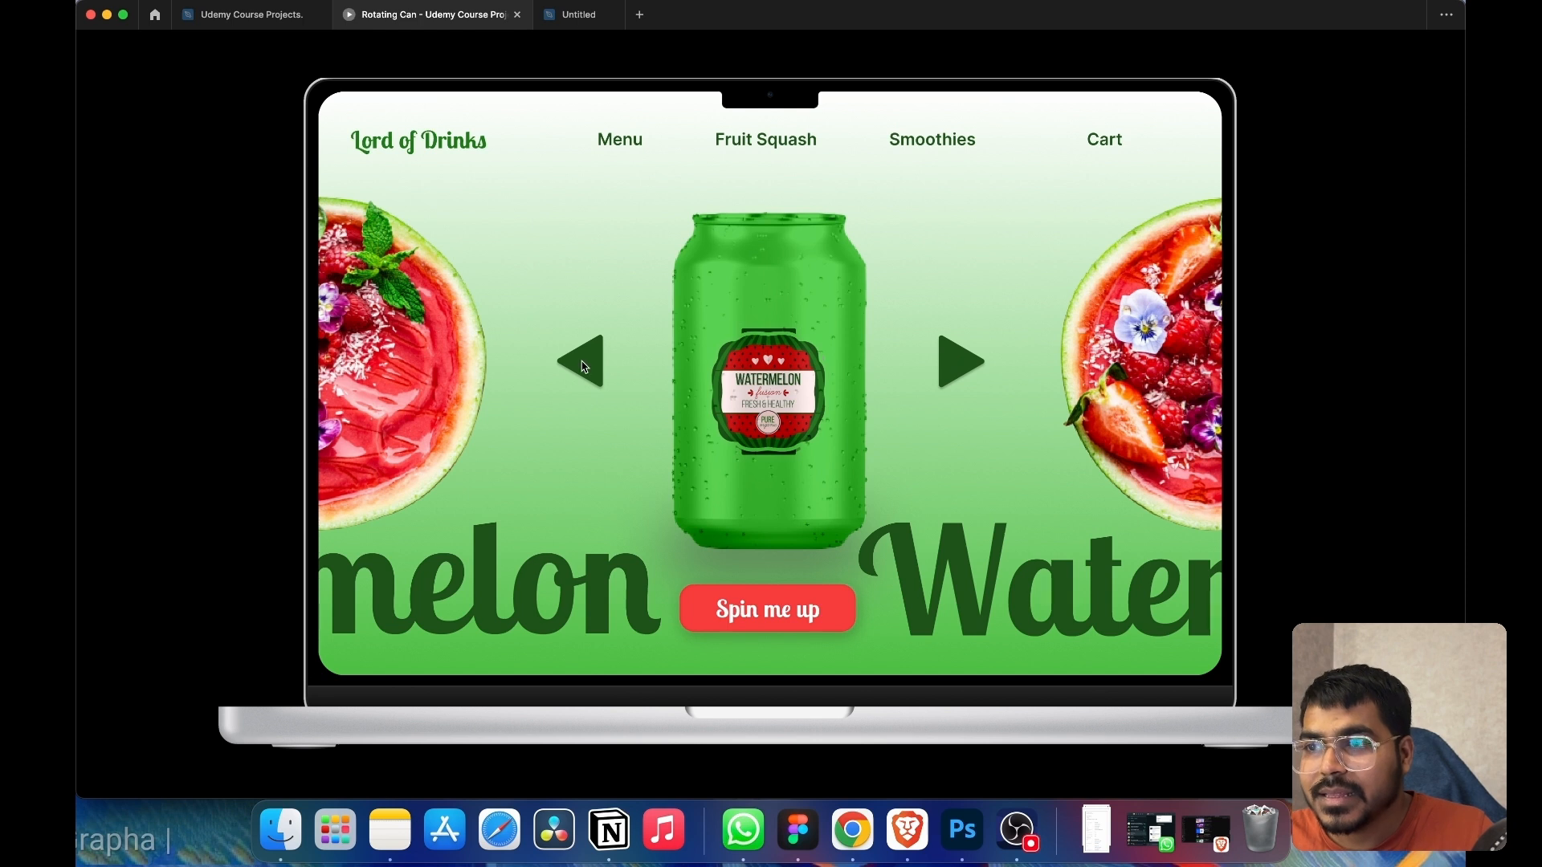
click(518, 14)
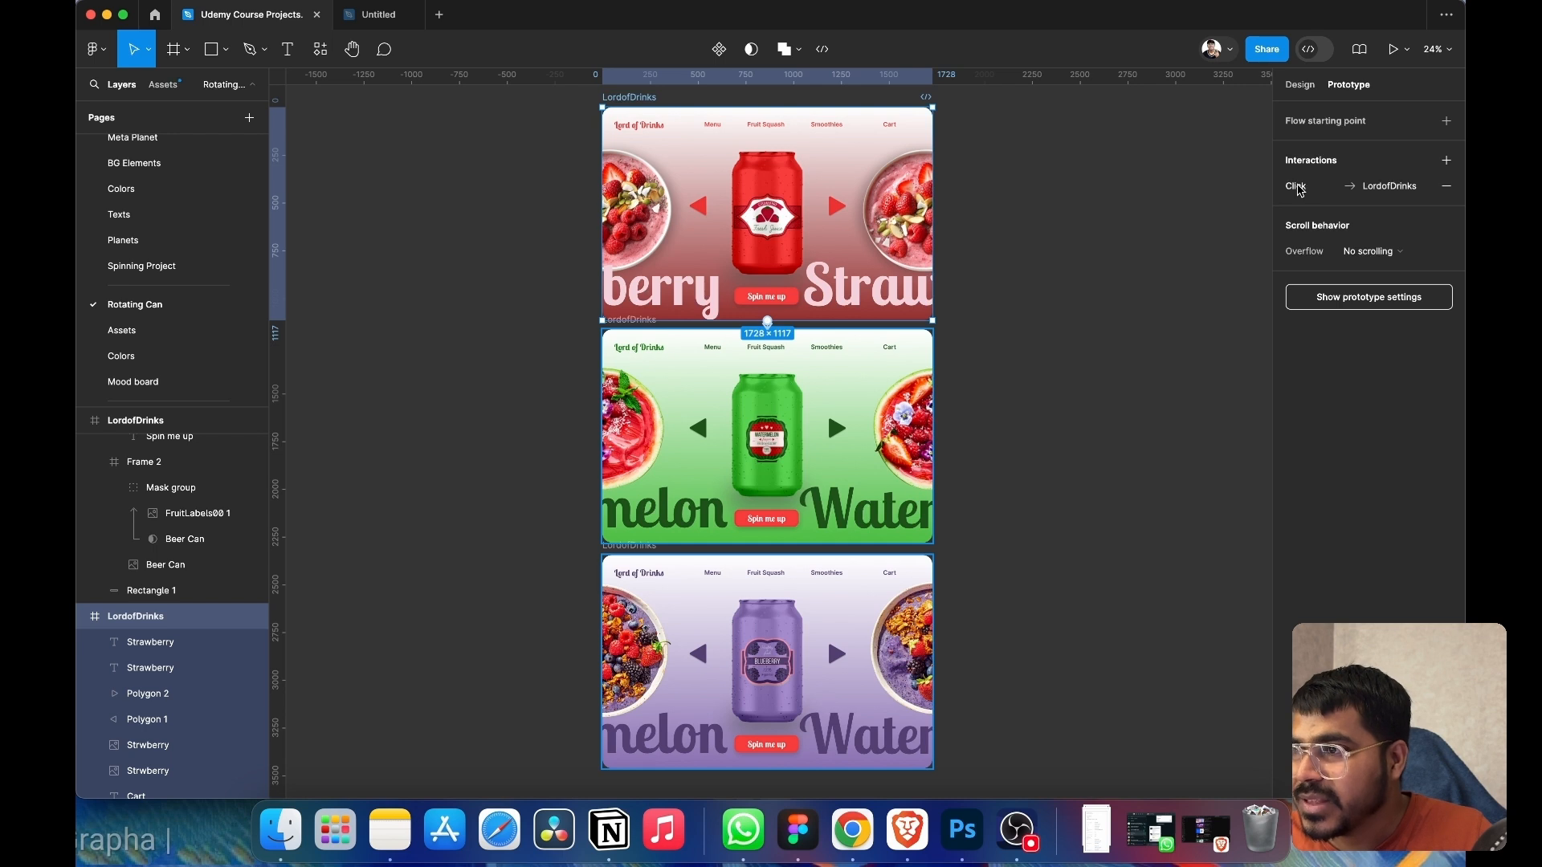
- Set the duration of the strawberry frame's on-click transition to 1300 ms
click(1300, 190)
click(1198, 272)
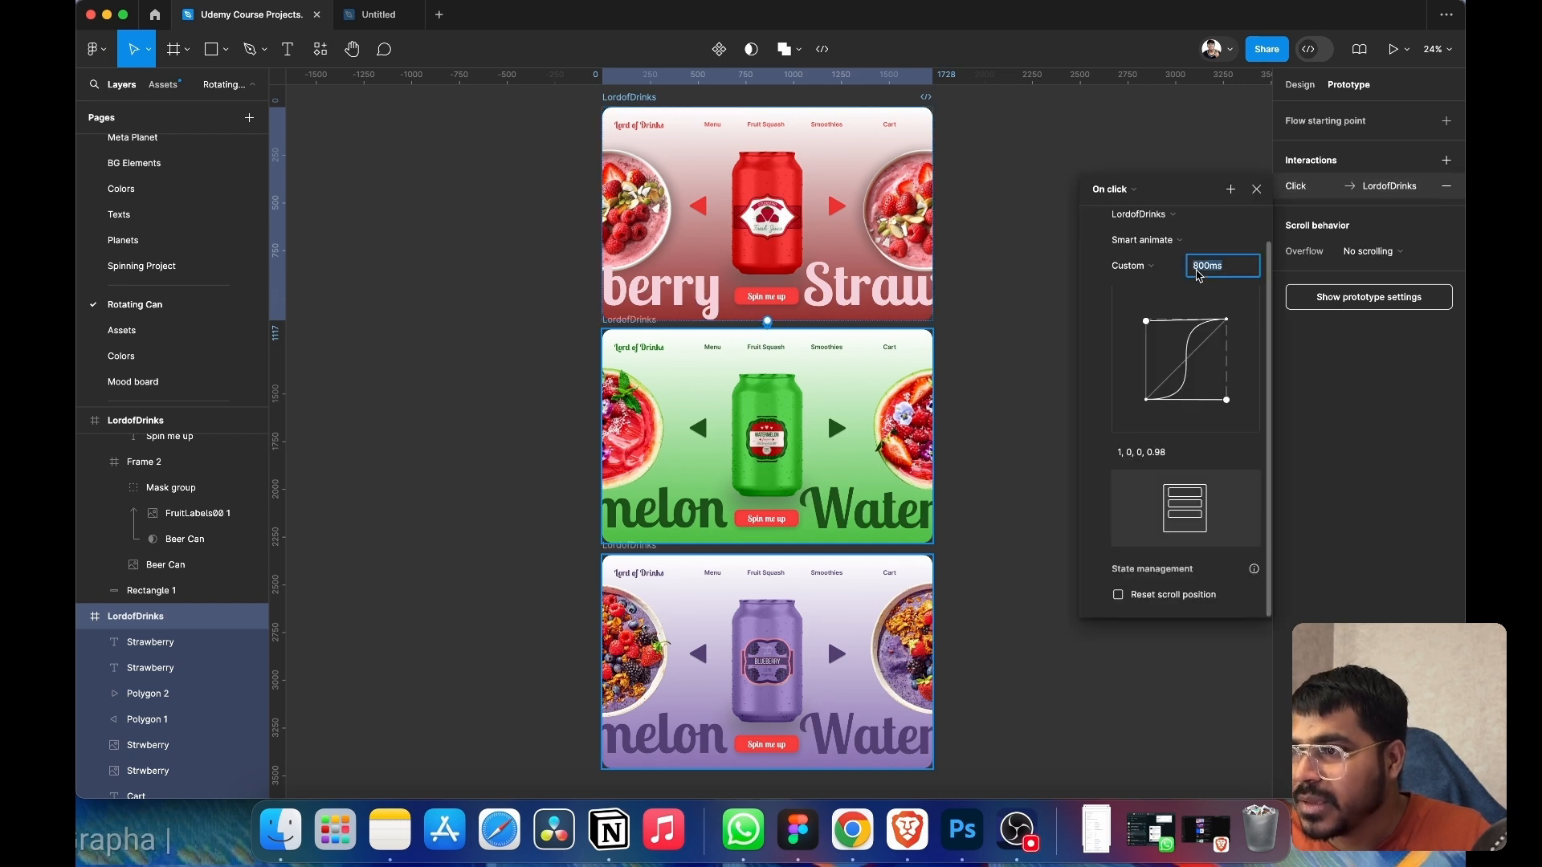
key(BackSpace)
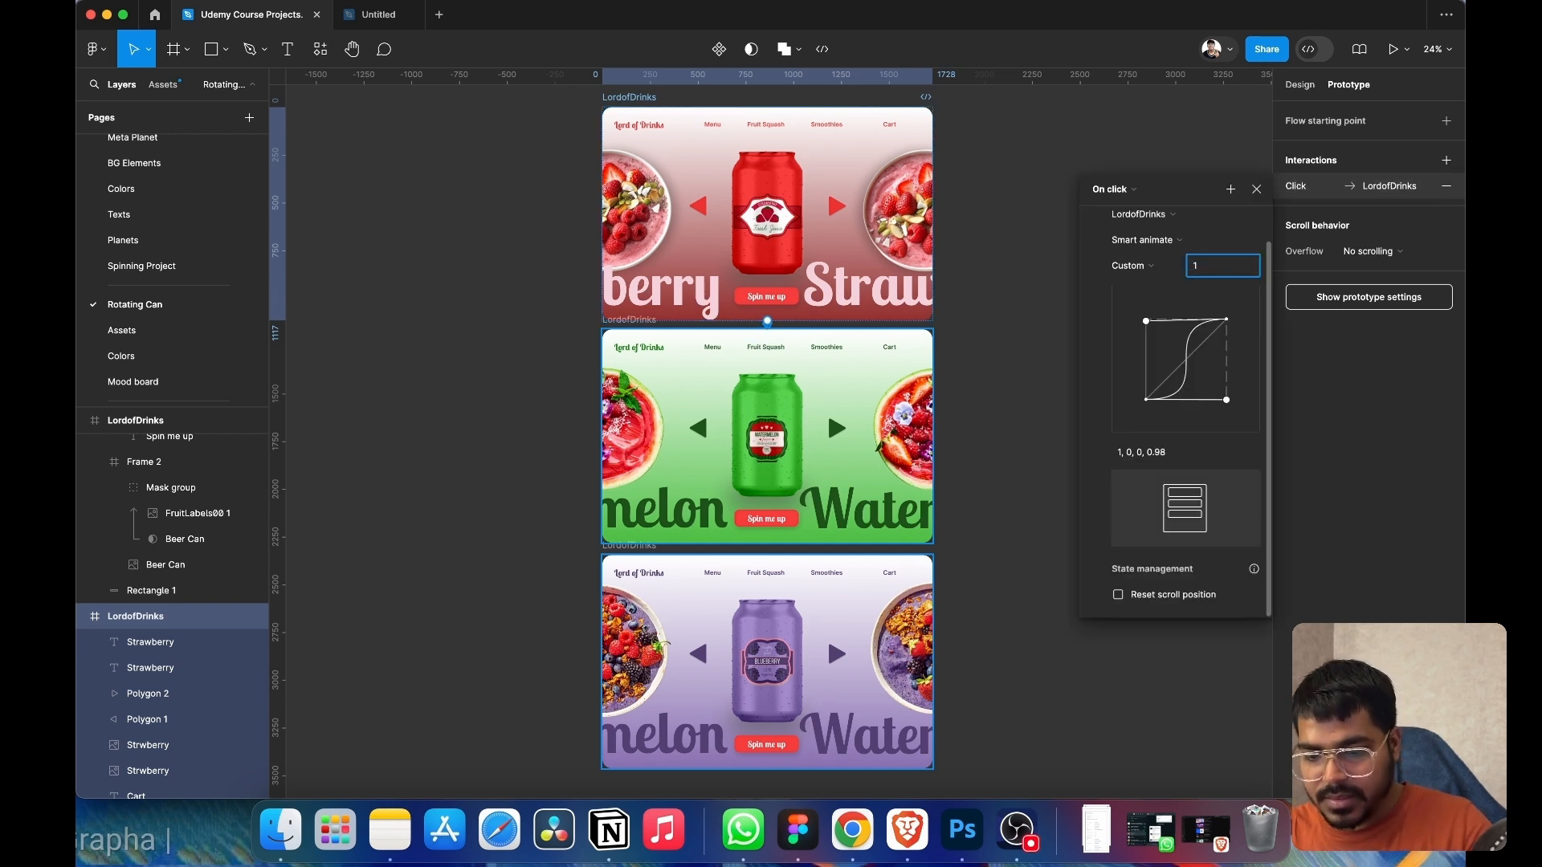
text(1300)
key(Return)
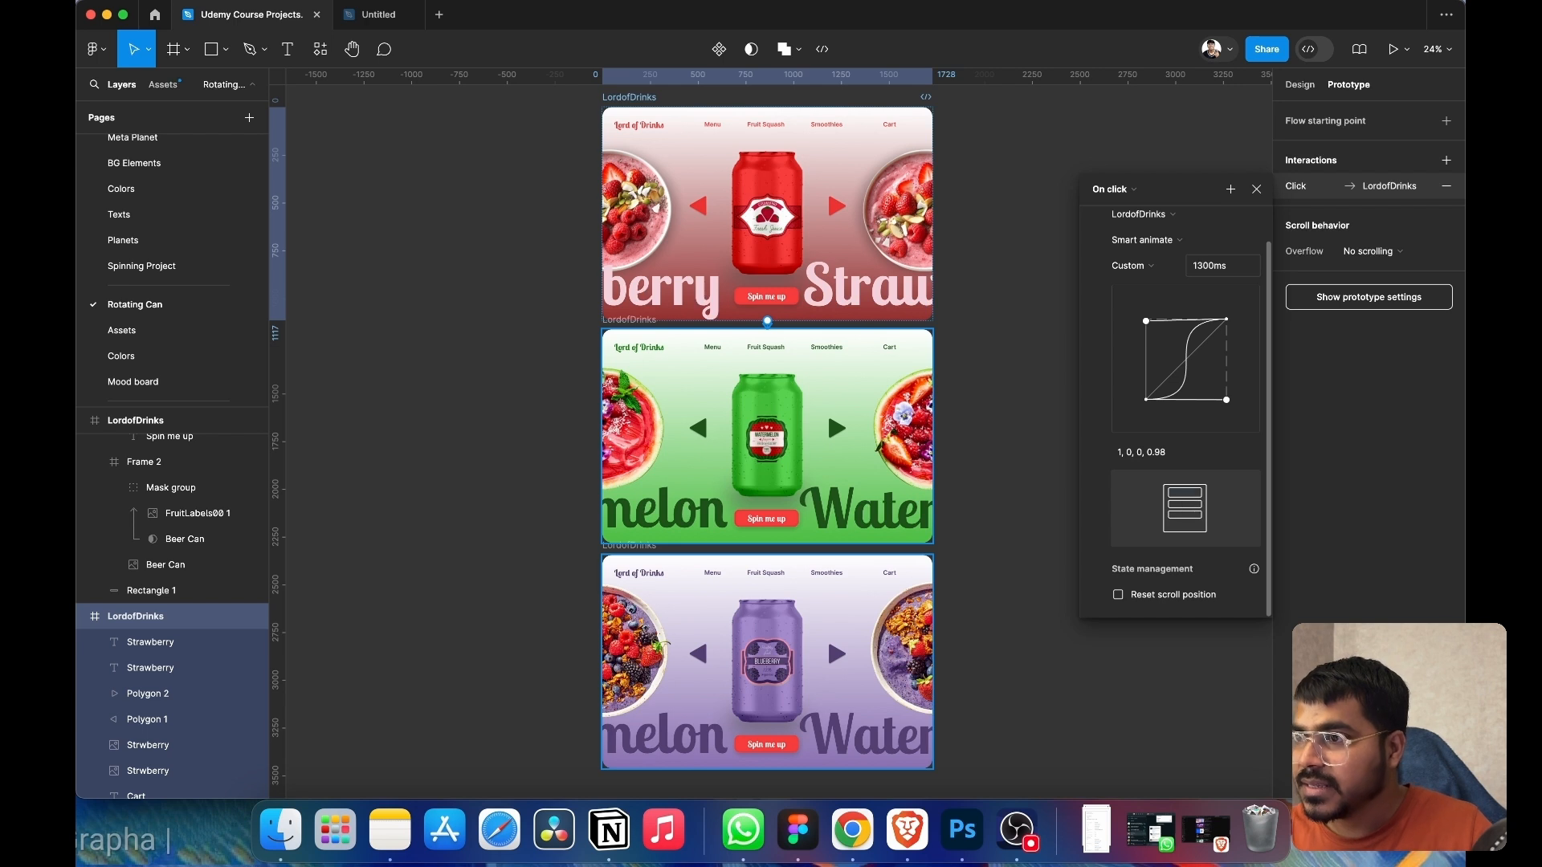
click(1257, 190)
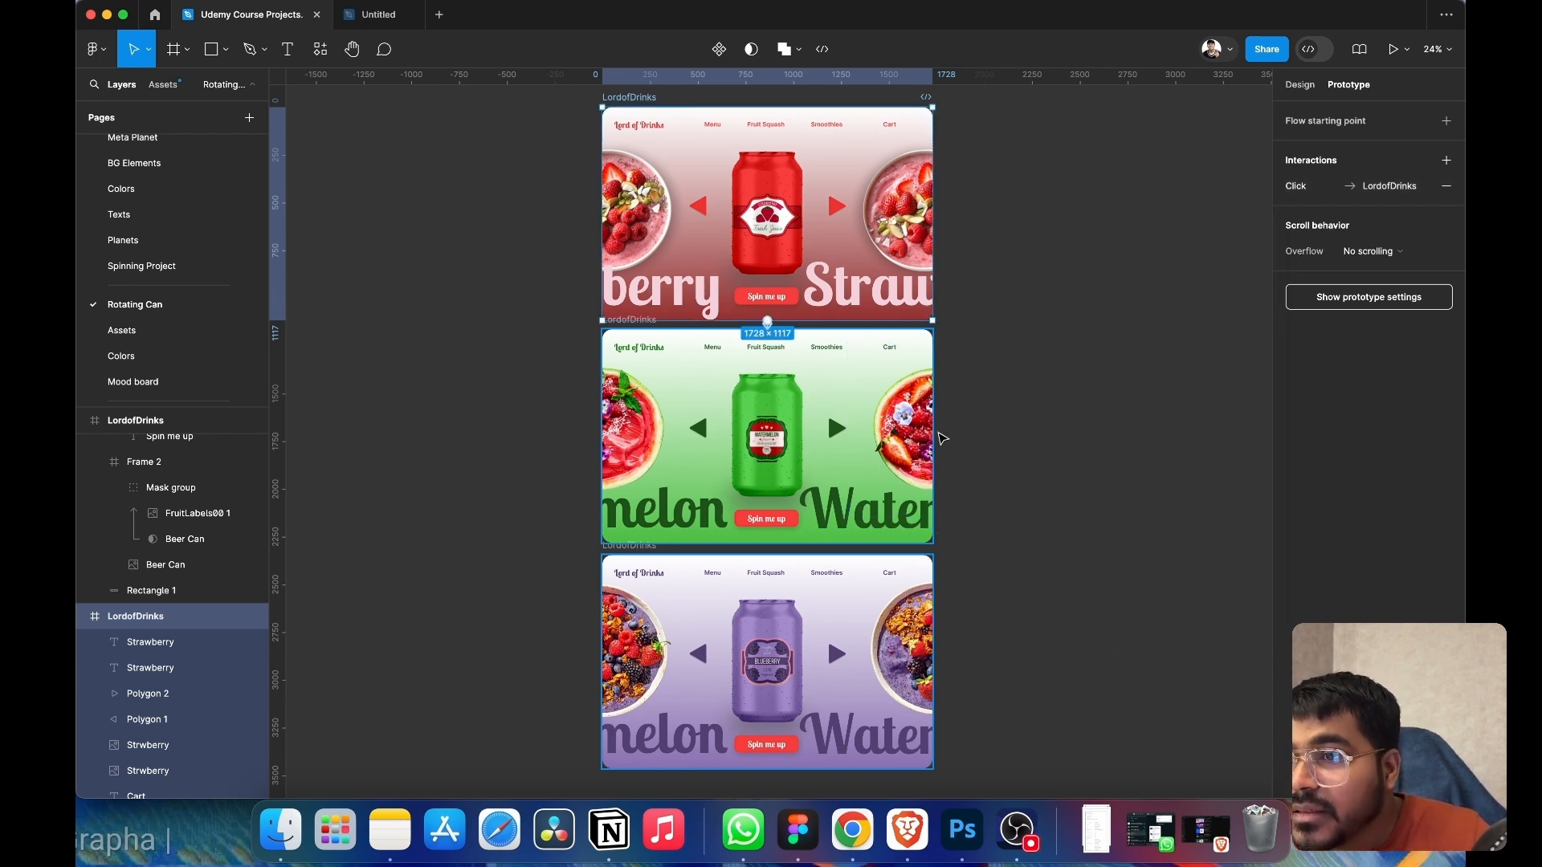
- Remove the click interaction from the strawberry frame
click(836, 438)
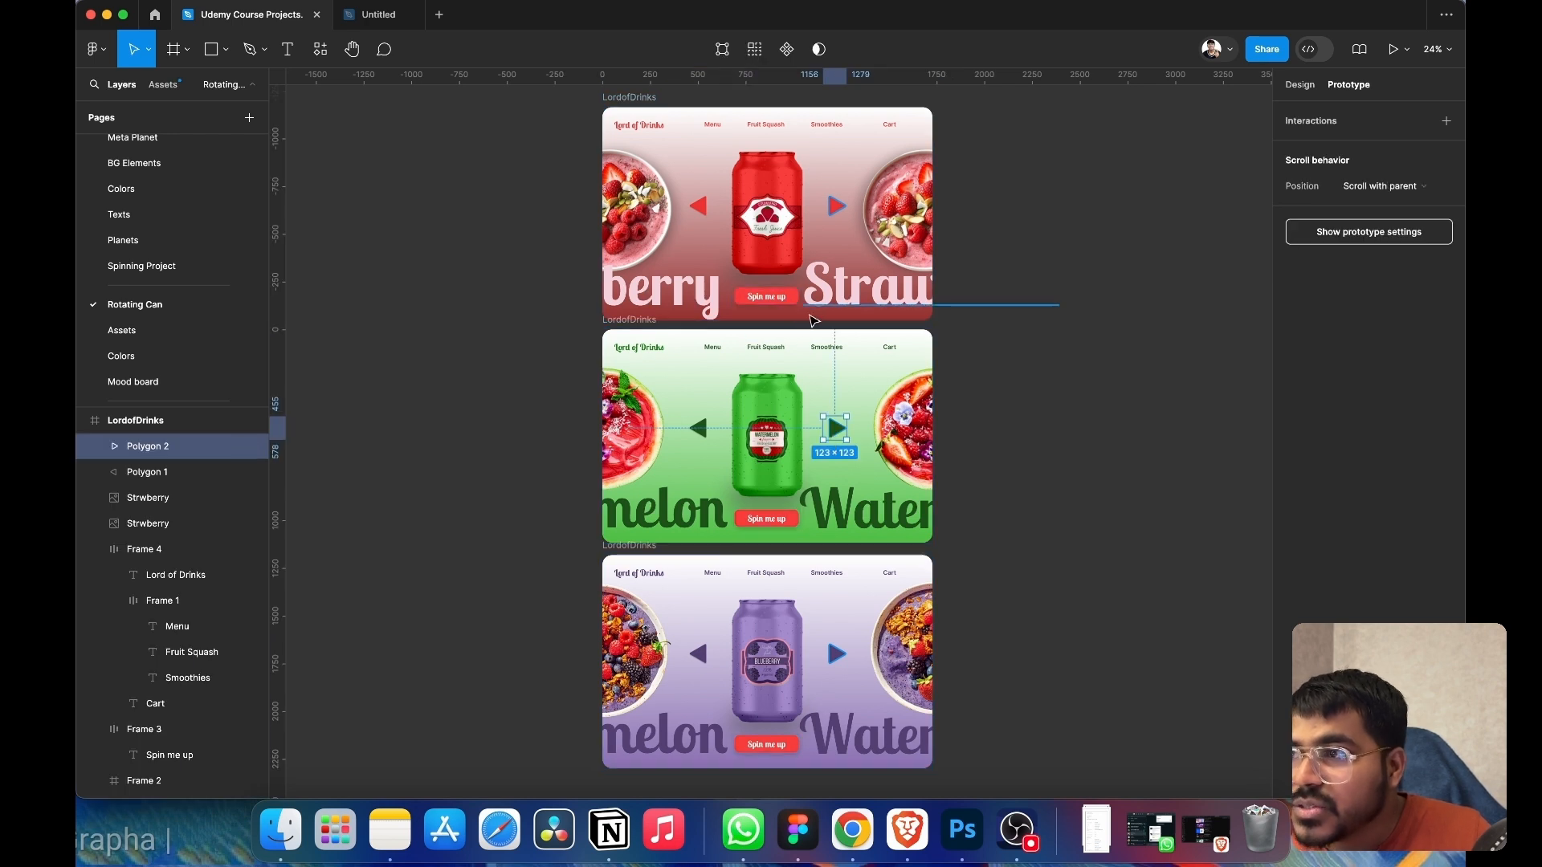
click(812, 320)
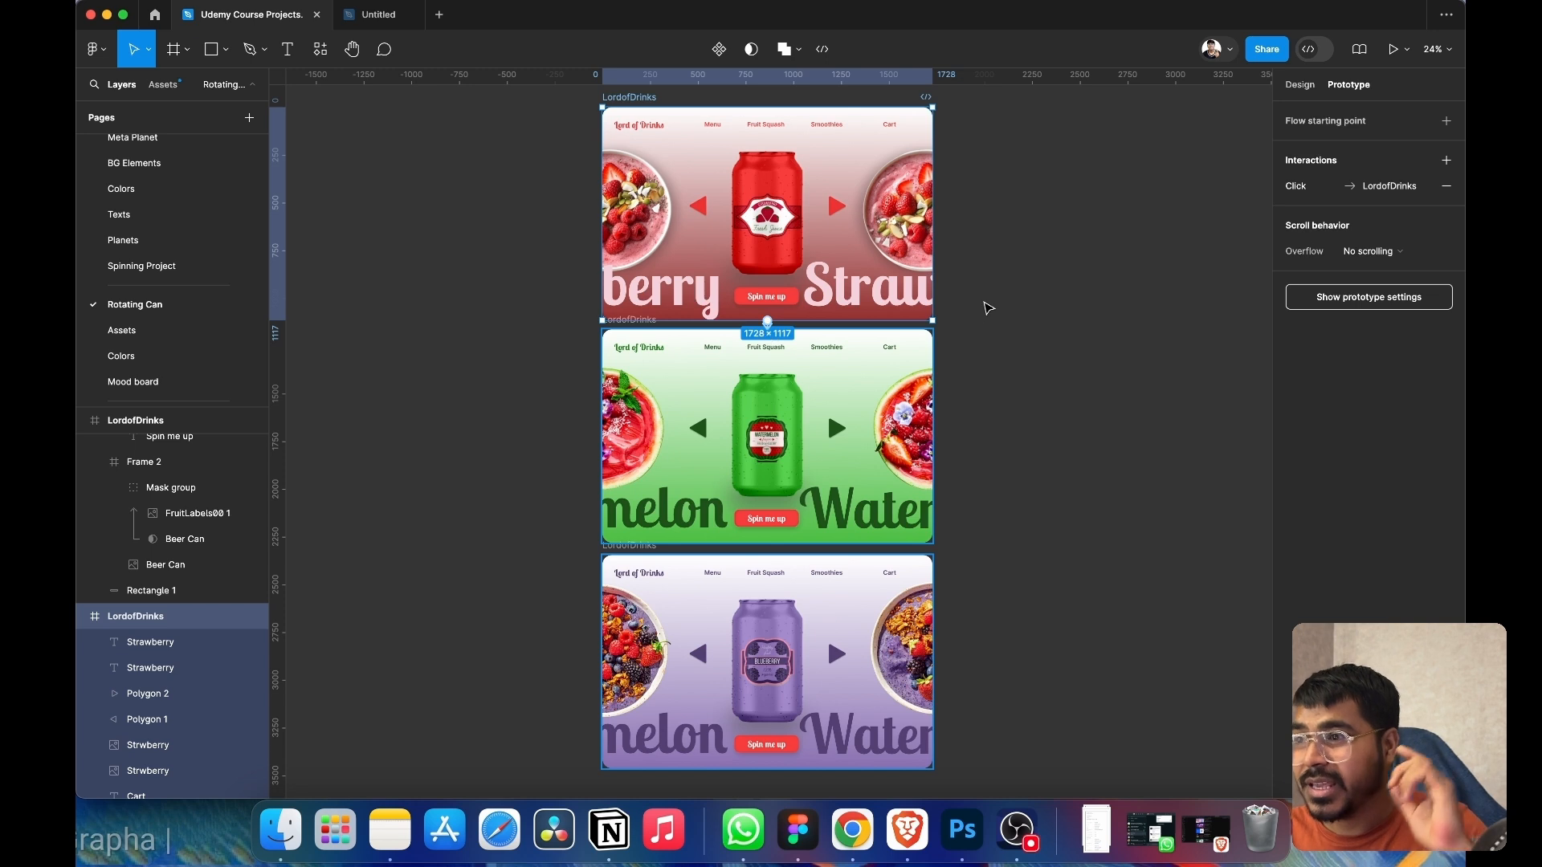
click(1449, 188)
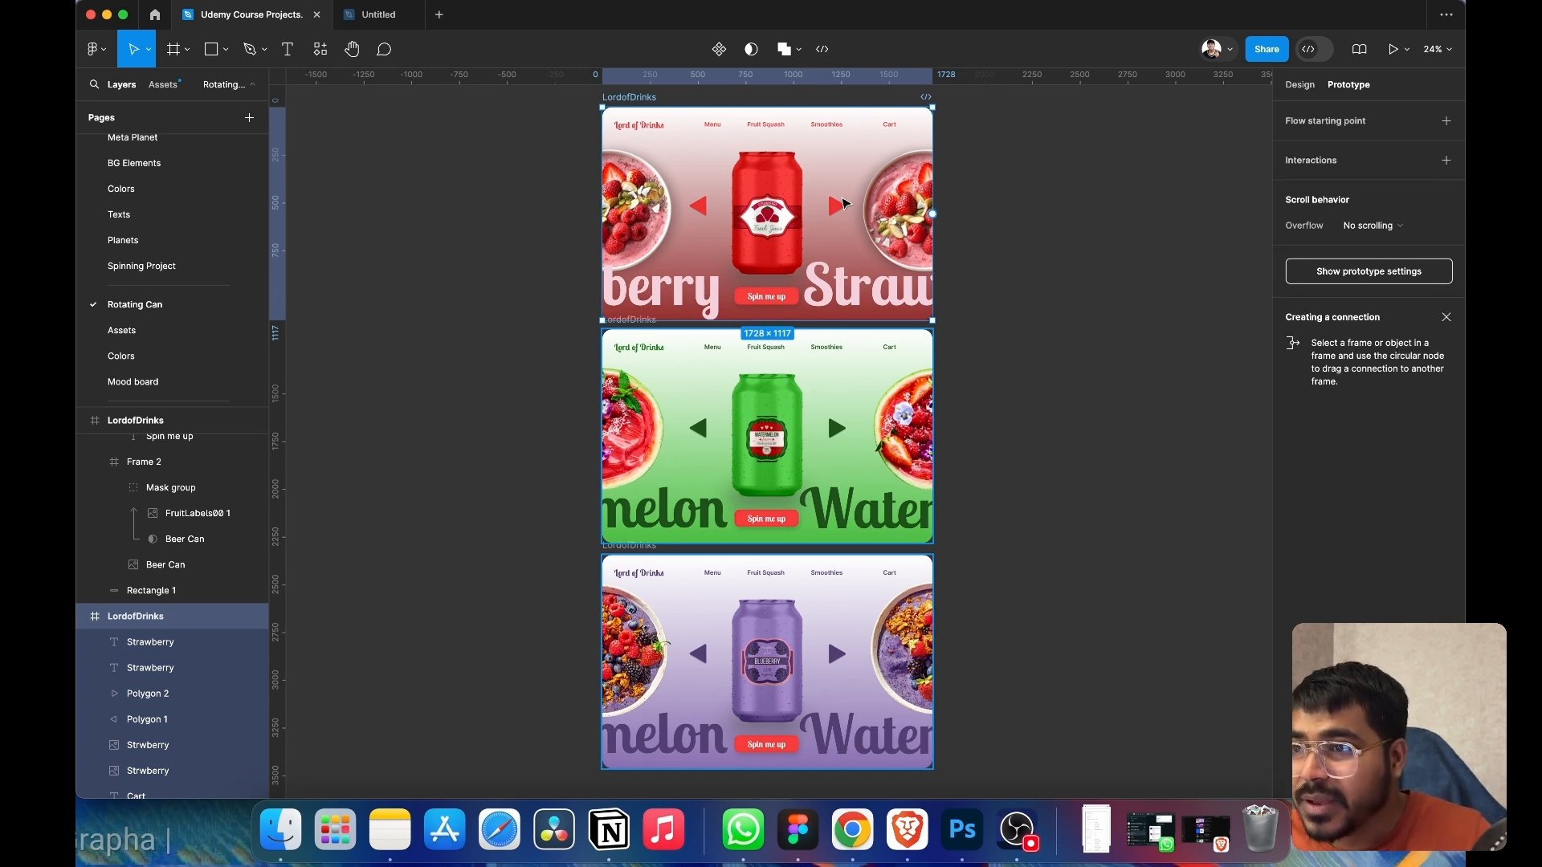
- Link the strawberry page's right-pointing arrow to the watermelon frame, and the watermelon page's right-pointing arrow to the blueberry frame
click(837, 209)
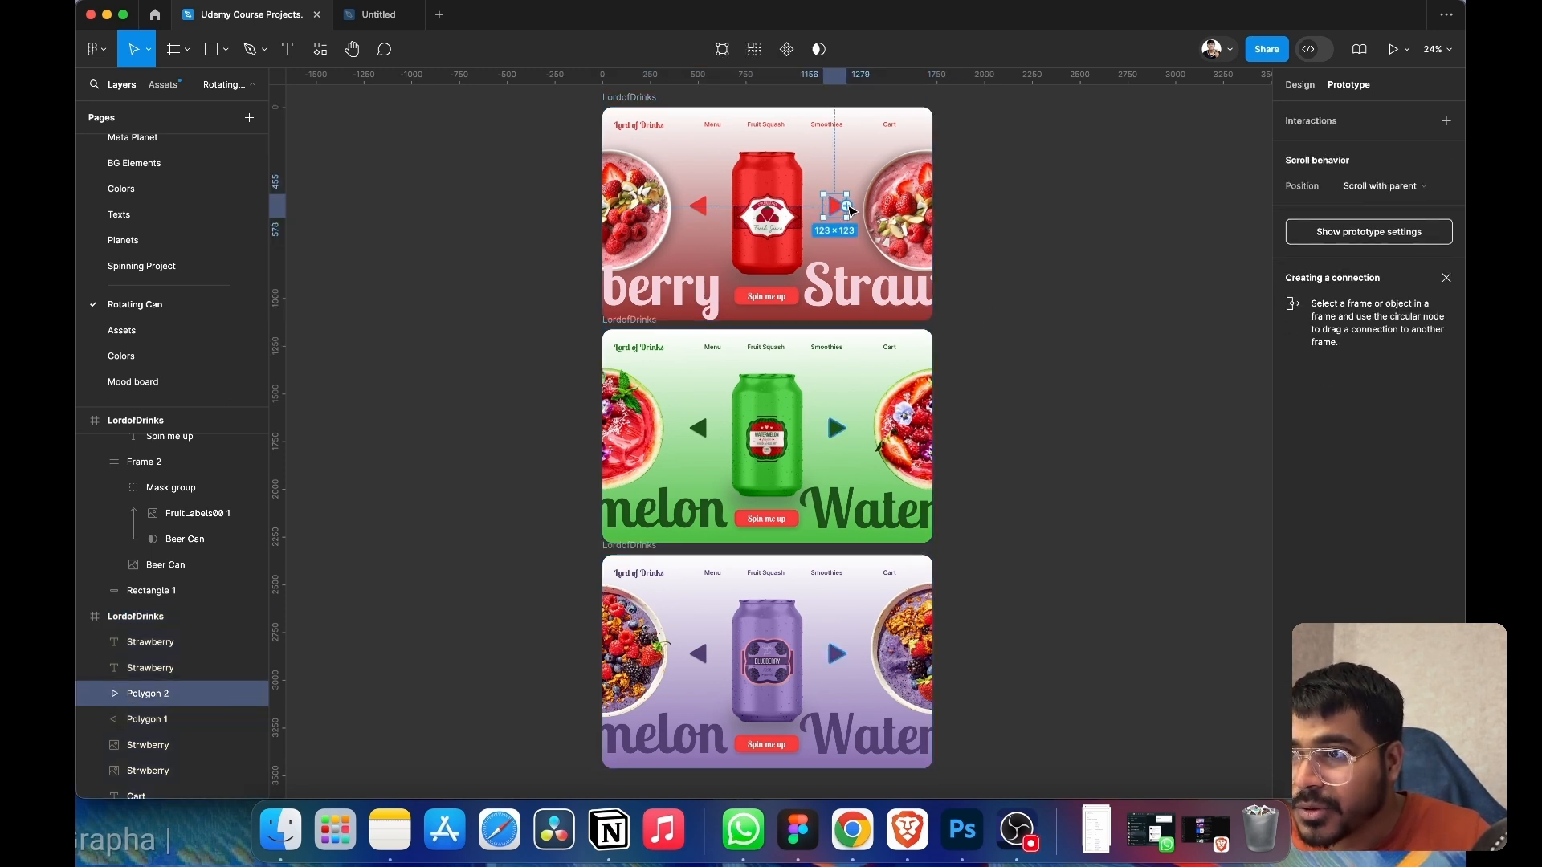
drag(850, 210, 831, 351)
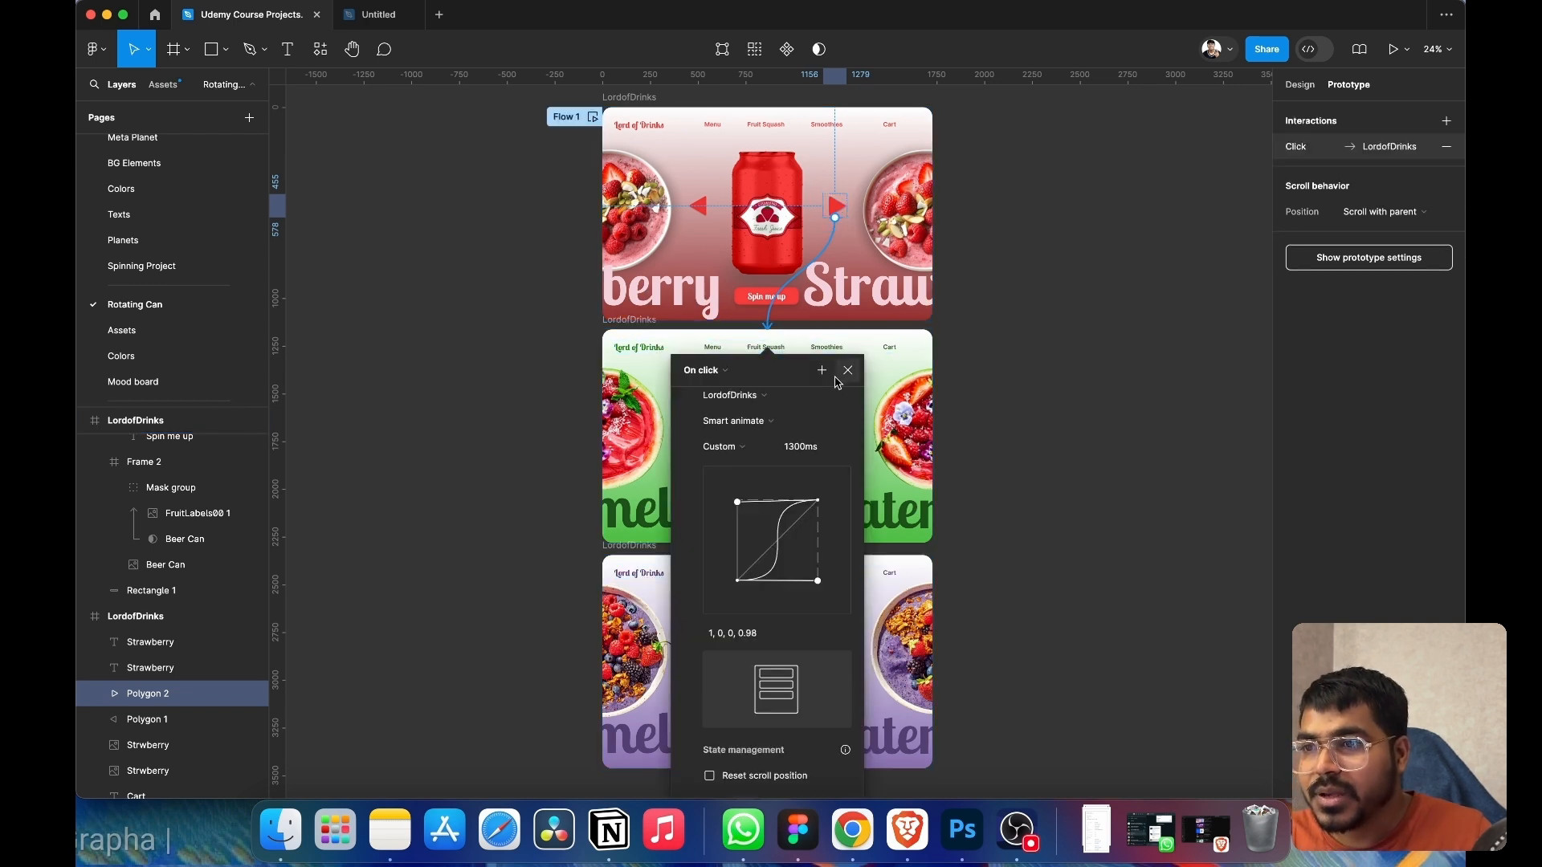
click(847, 371)
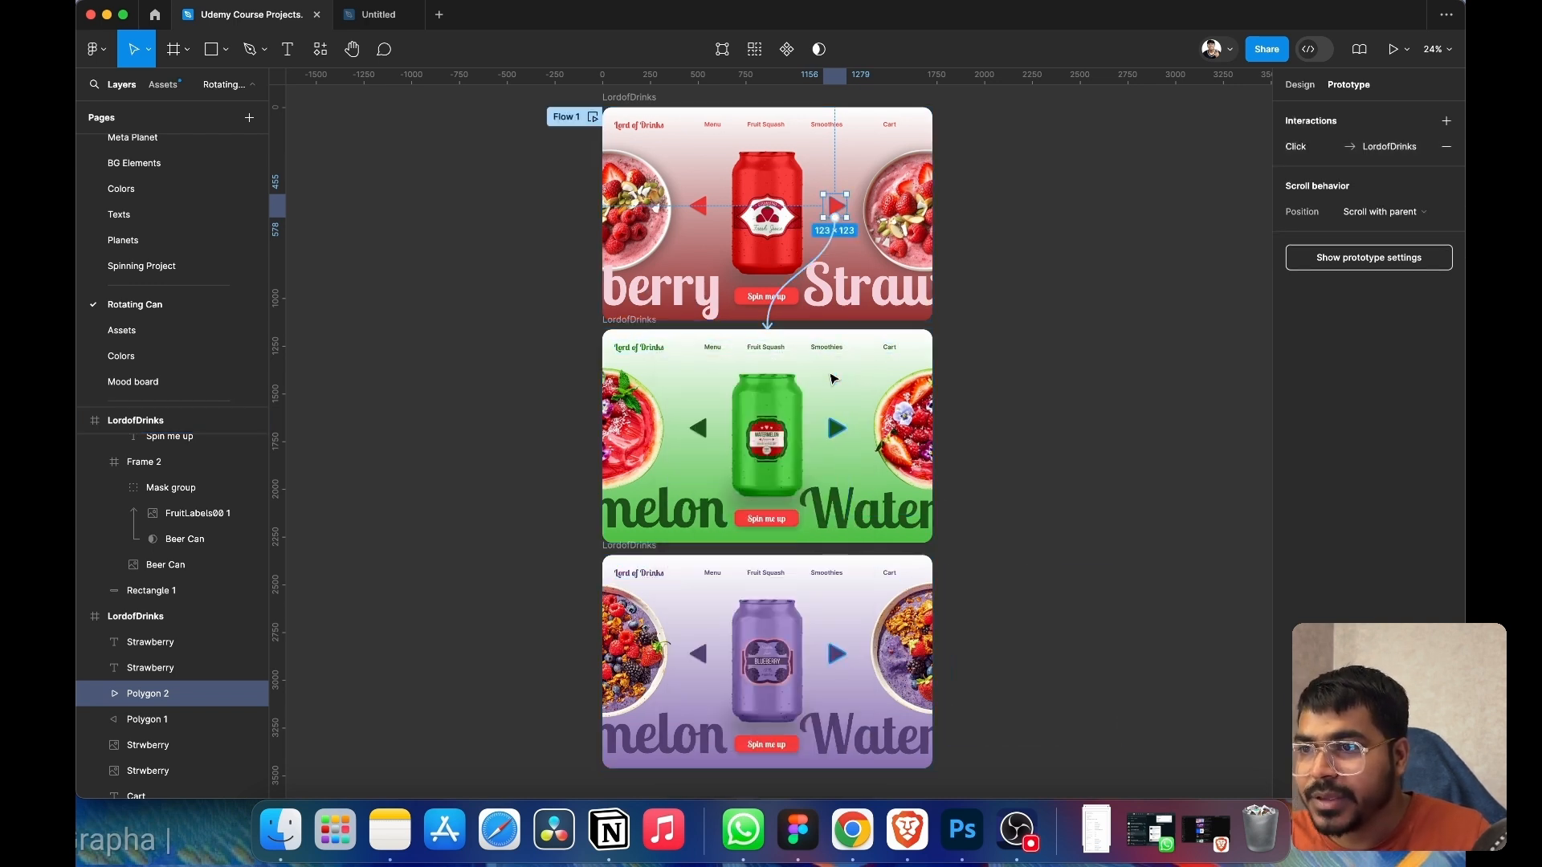
click(836, 430)
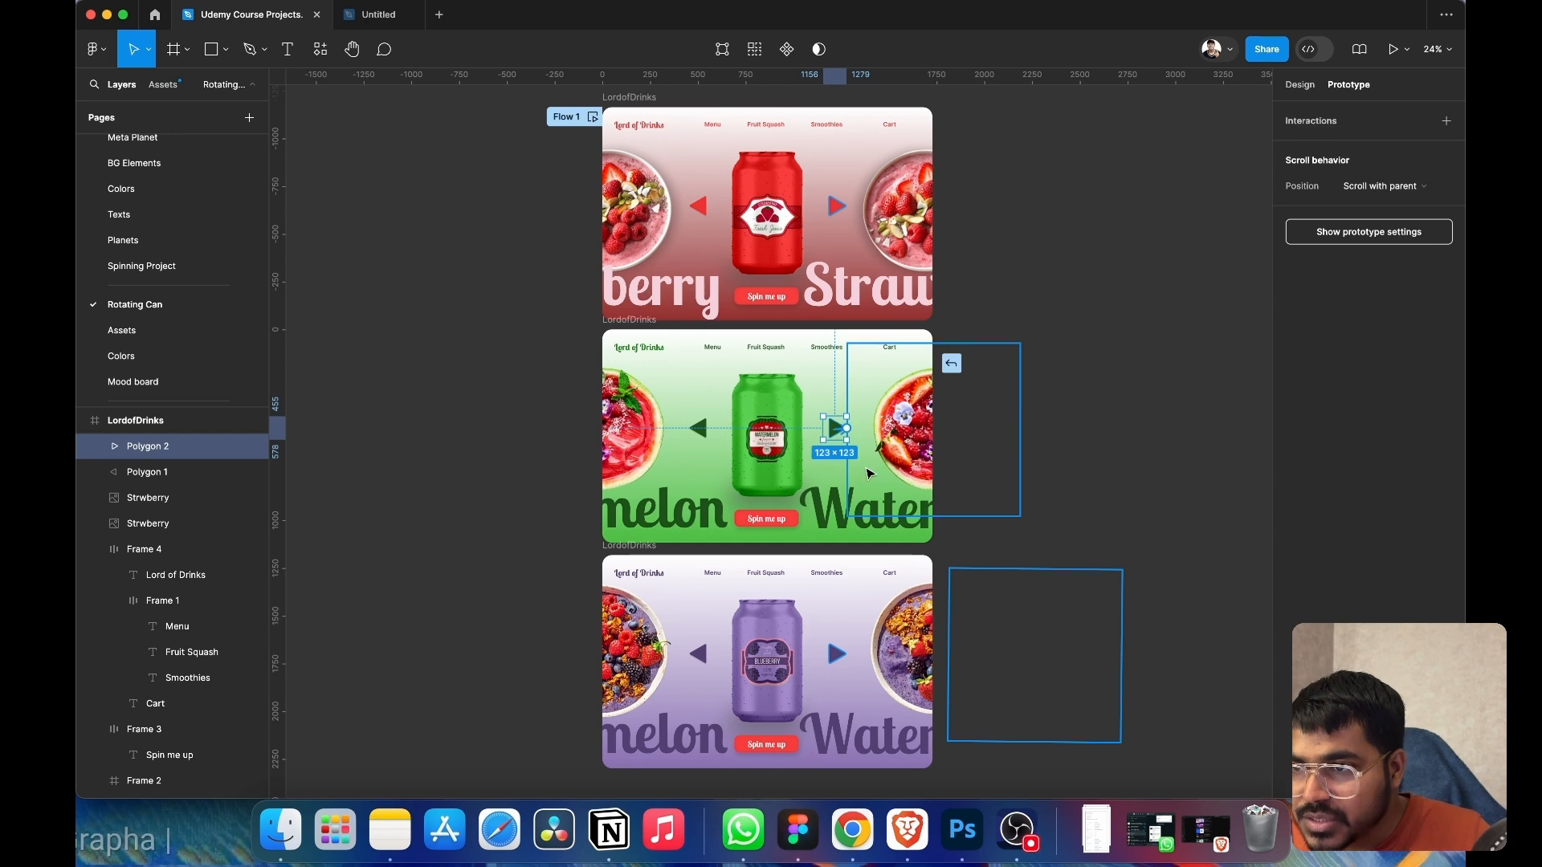
drag(847, 430, 786, 562)
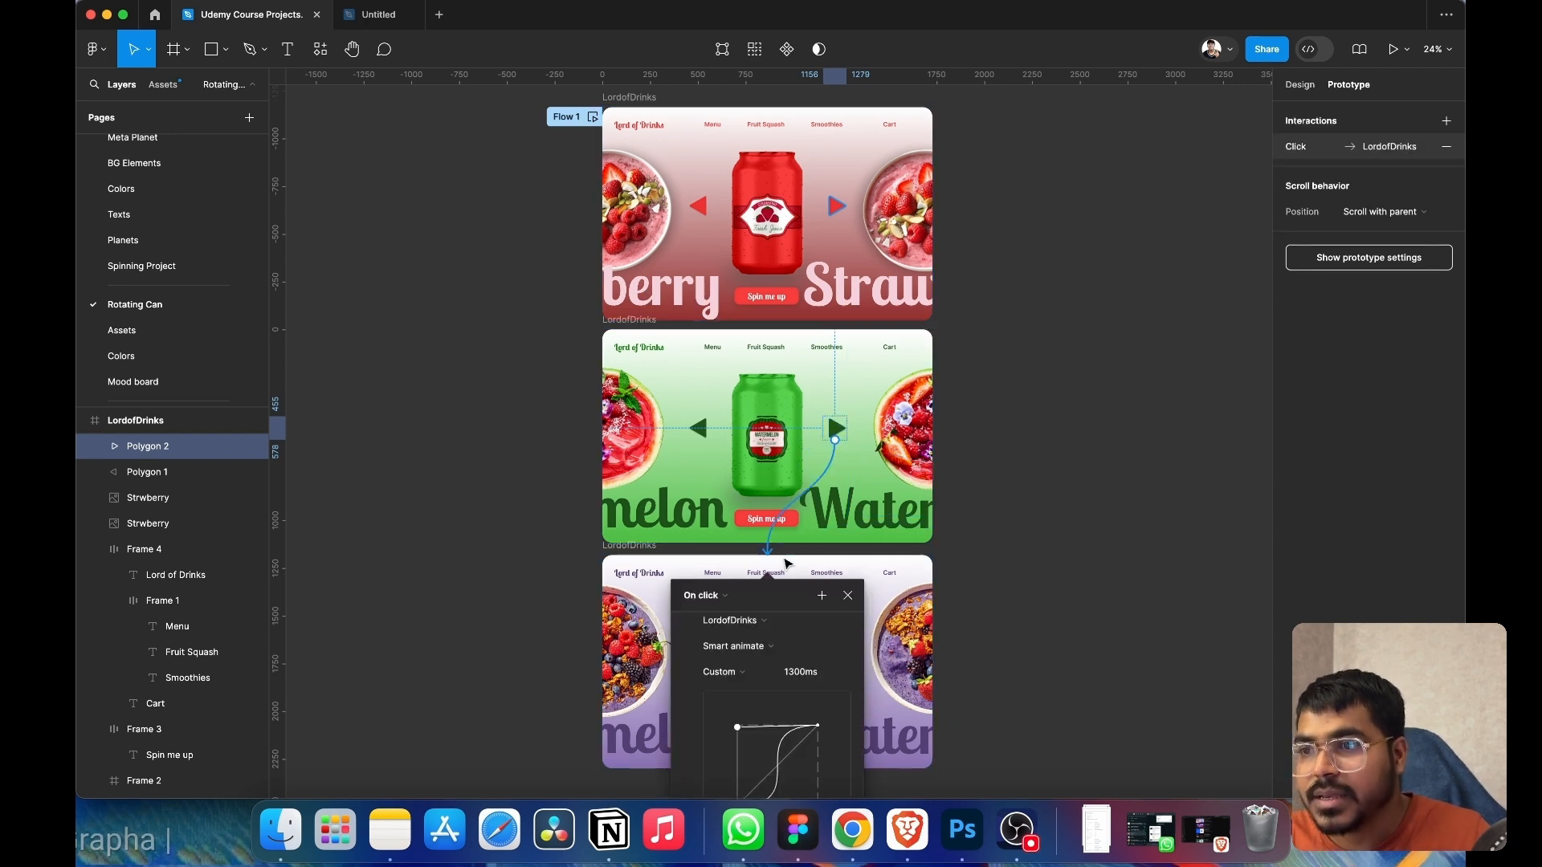
click(848, 597)
scroll(970, 482, down, 4)
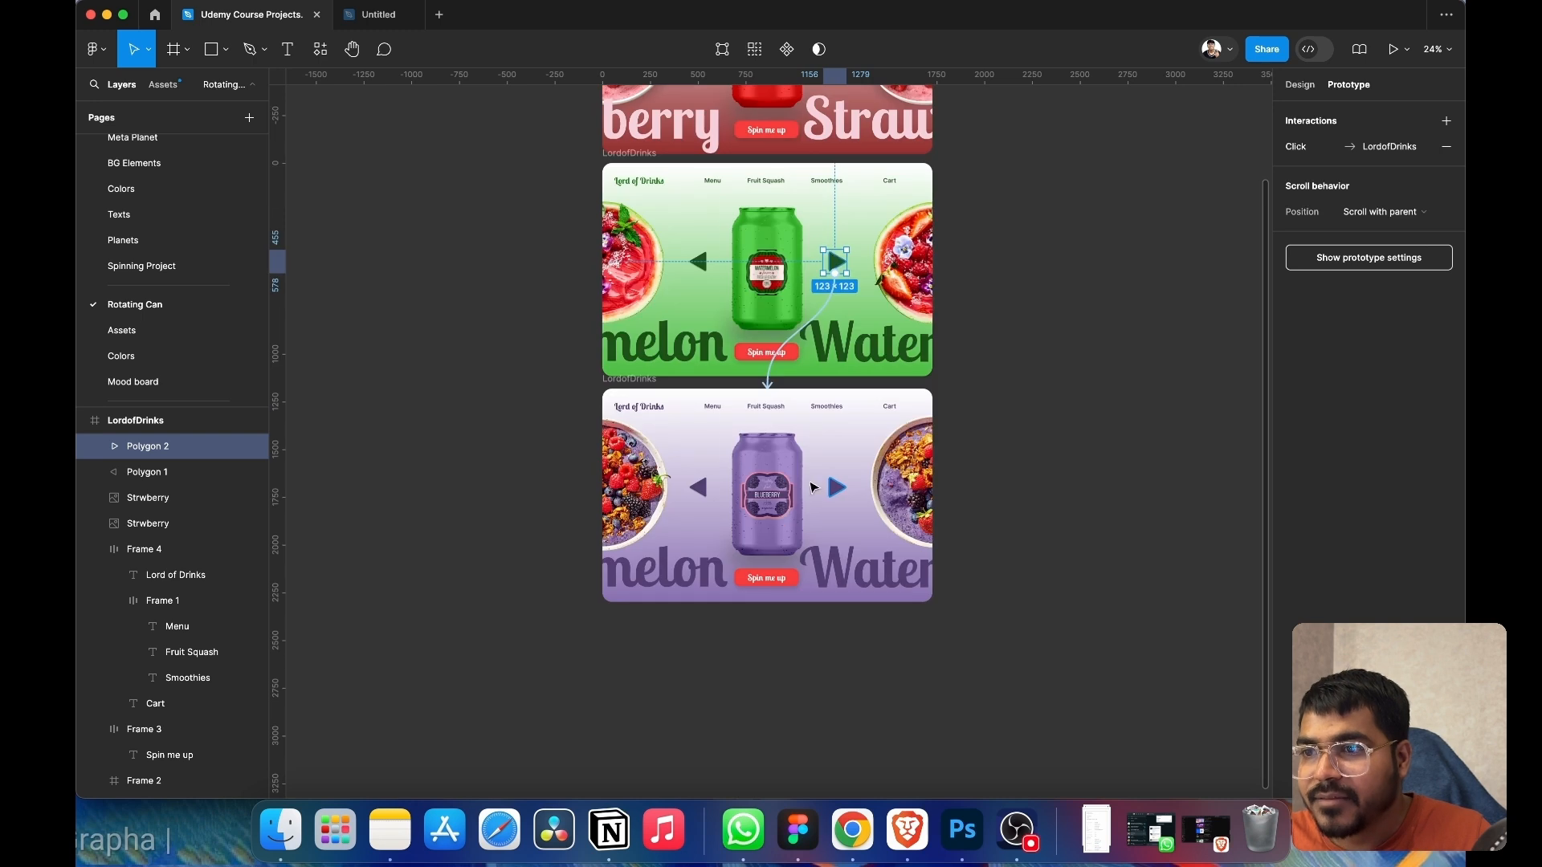
- Link the blueberry page's left-pointing arrow back to the watermelon frame, and the watermelon page's left-pointing arrow back to the strawberry frame
click(695, 490)
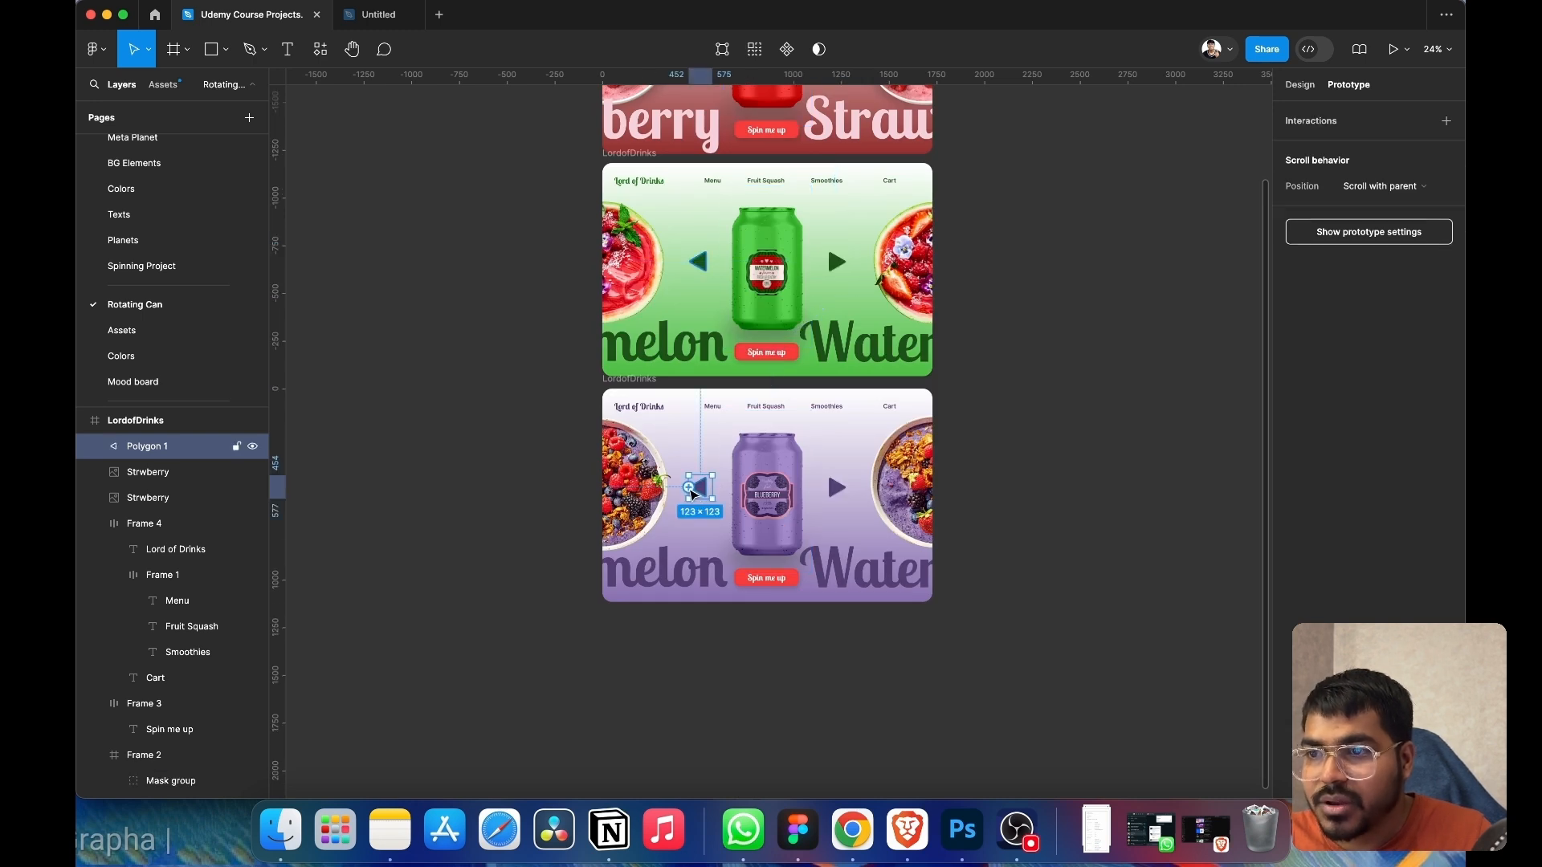
drag(693, 493, 738, 378)
click(850, 417)
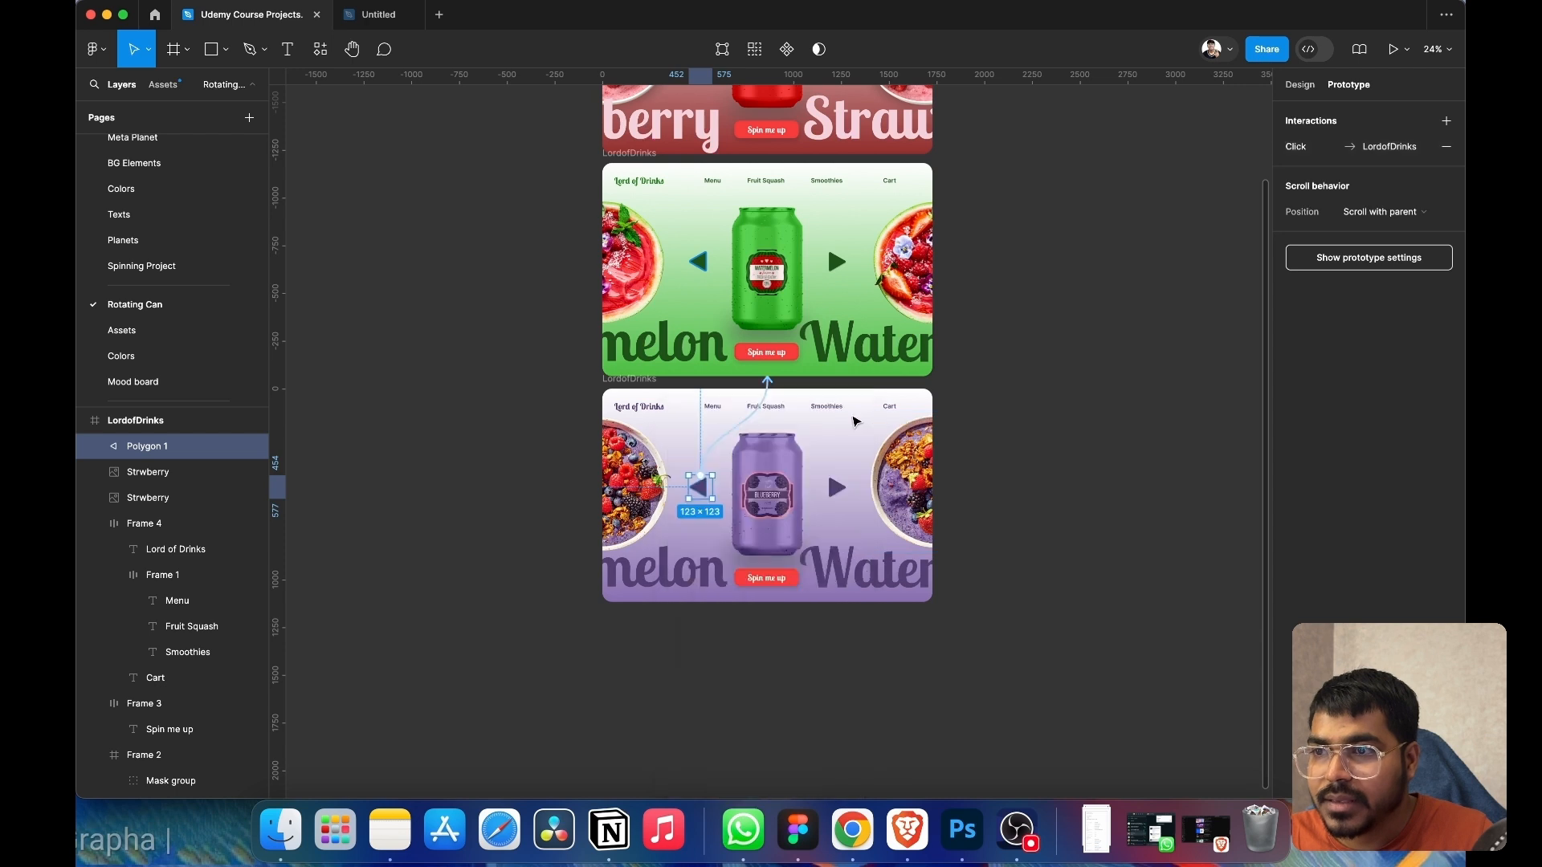
scroll(844, 440, up, 4)
click(690, 426)
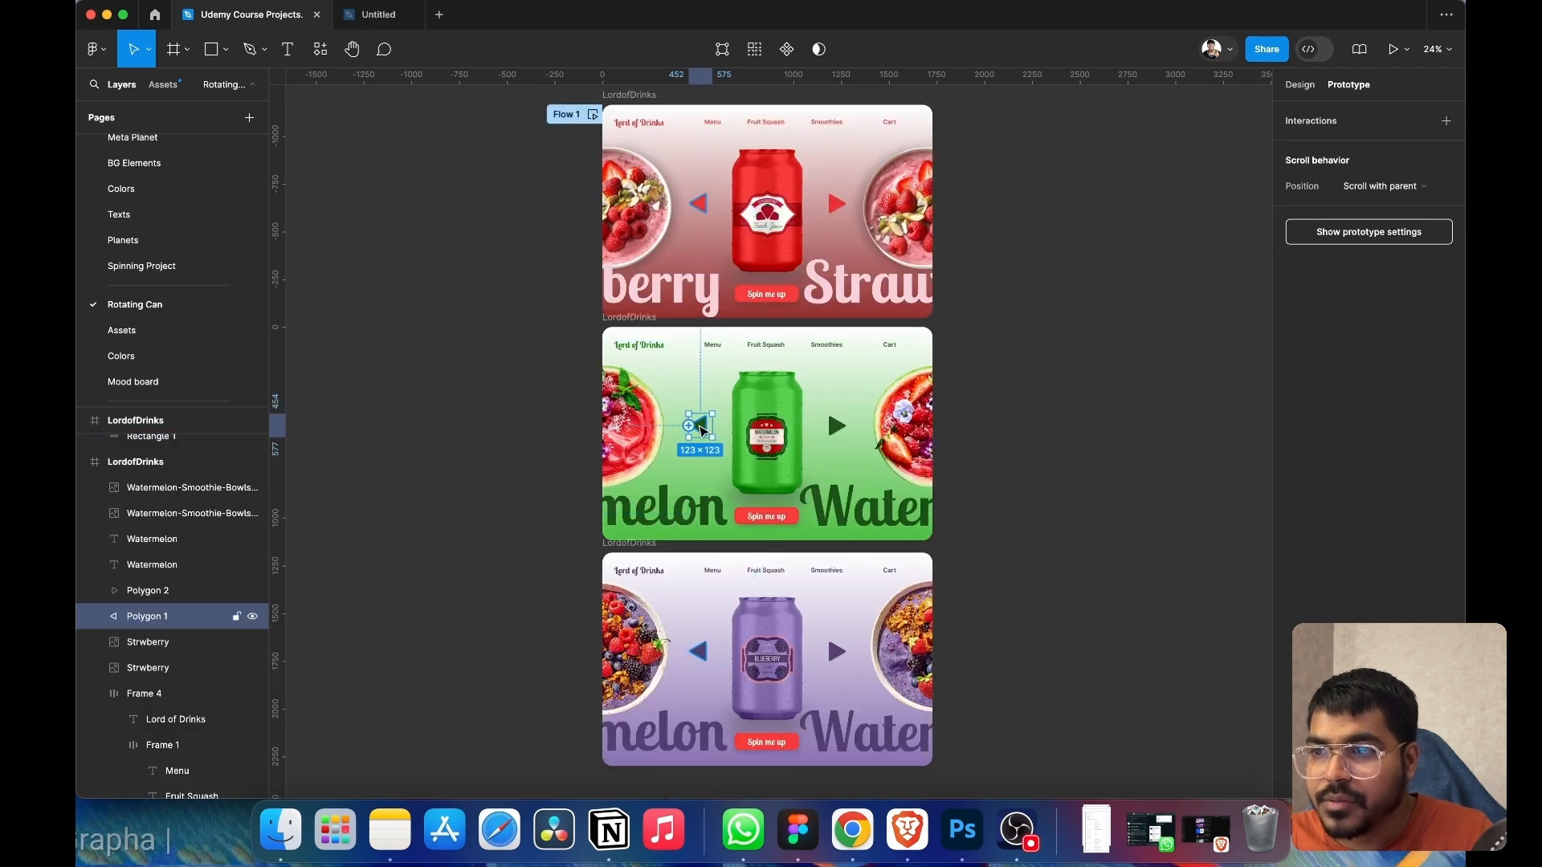
drag(700, 413, 719, 316)
click(1147, 442)
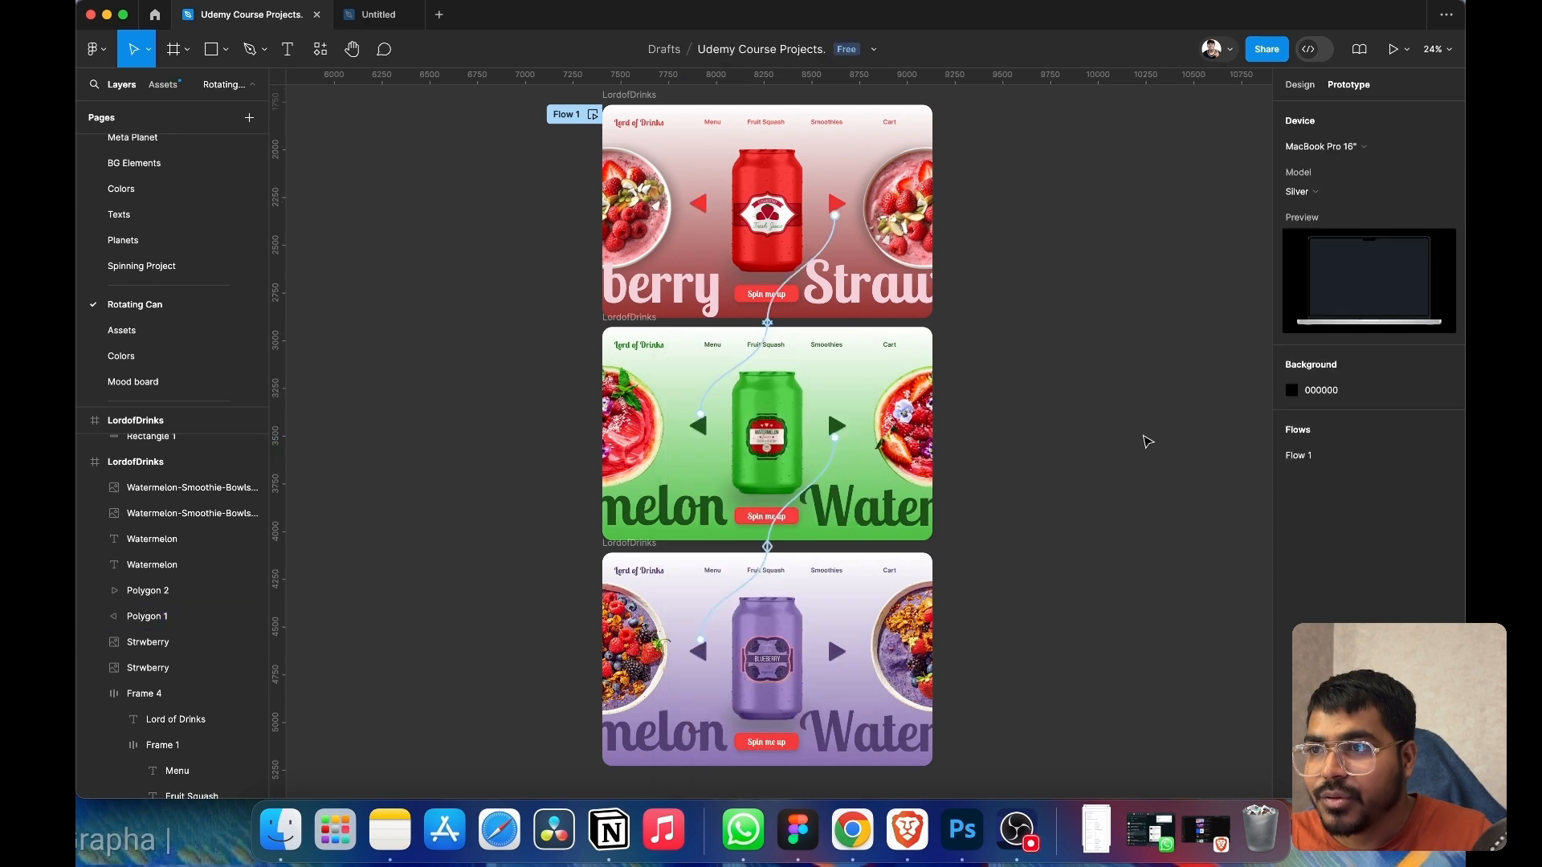
- Link the blueberry page's right-pointing arrow to the strawberry frame to close the loop
scroll(951, 666, down, 2)
click(836, 572)
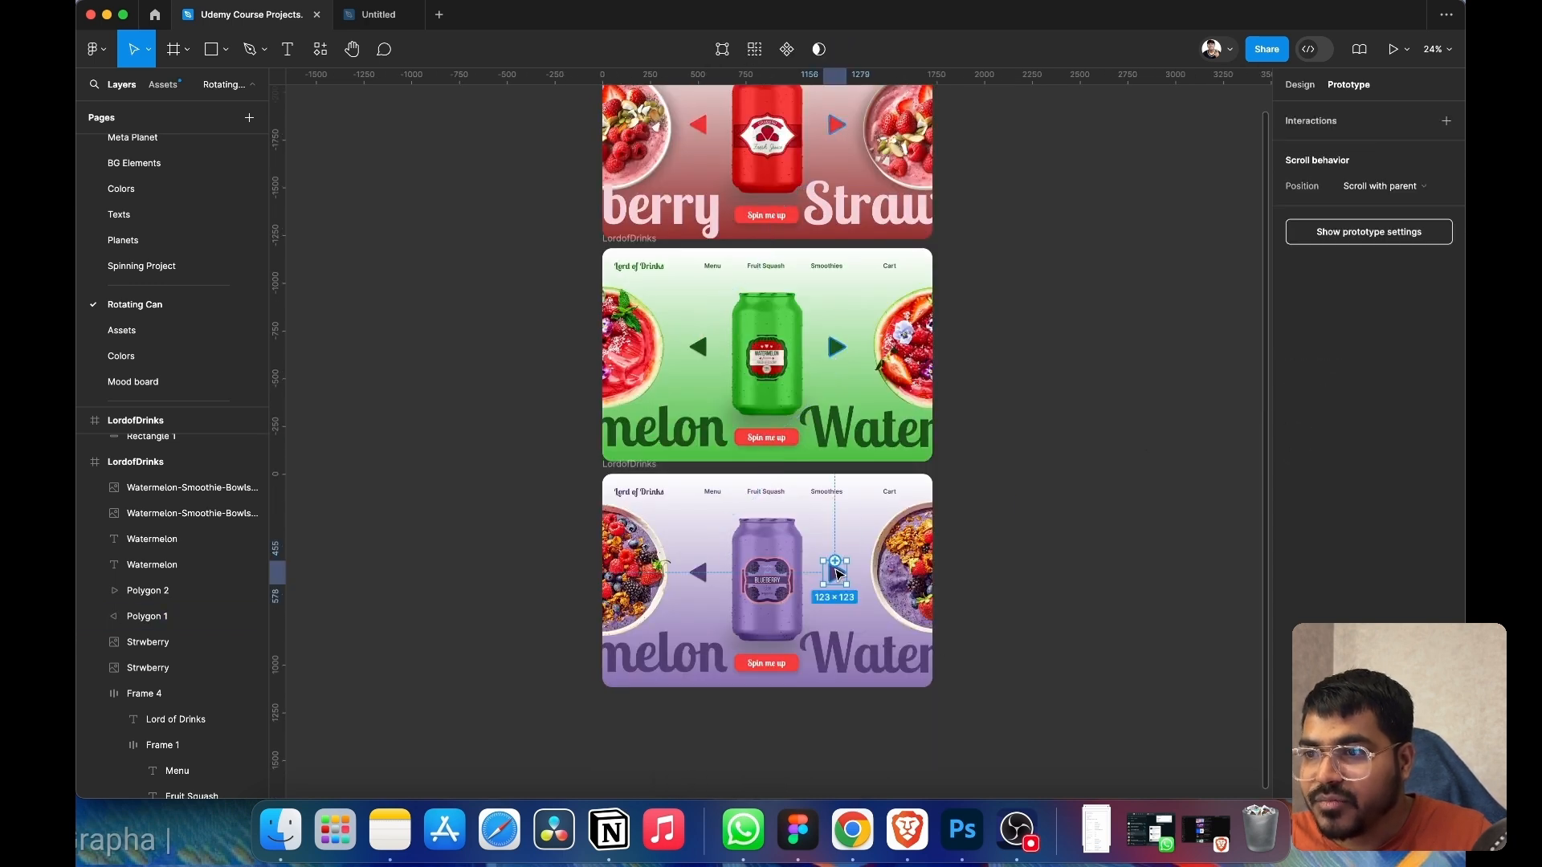
drag(846, 572, 936, 160)
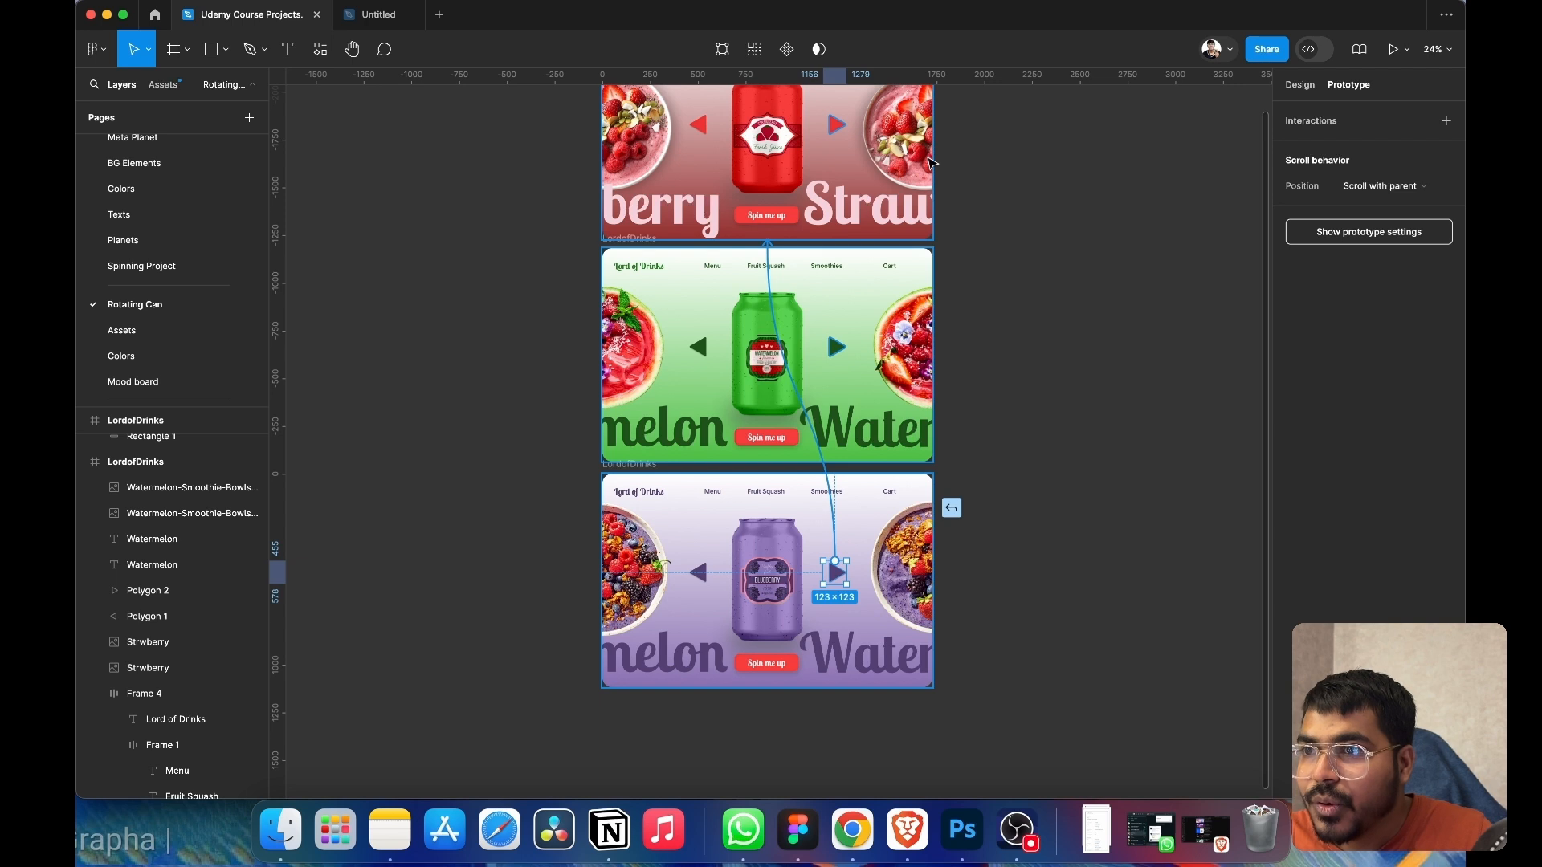
drag(930, 163, 931, 165)
click(1096, 267)
scroll(1100, 478, up, 3)
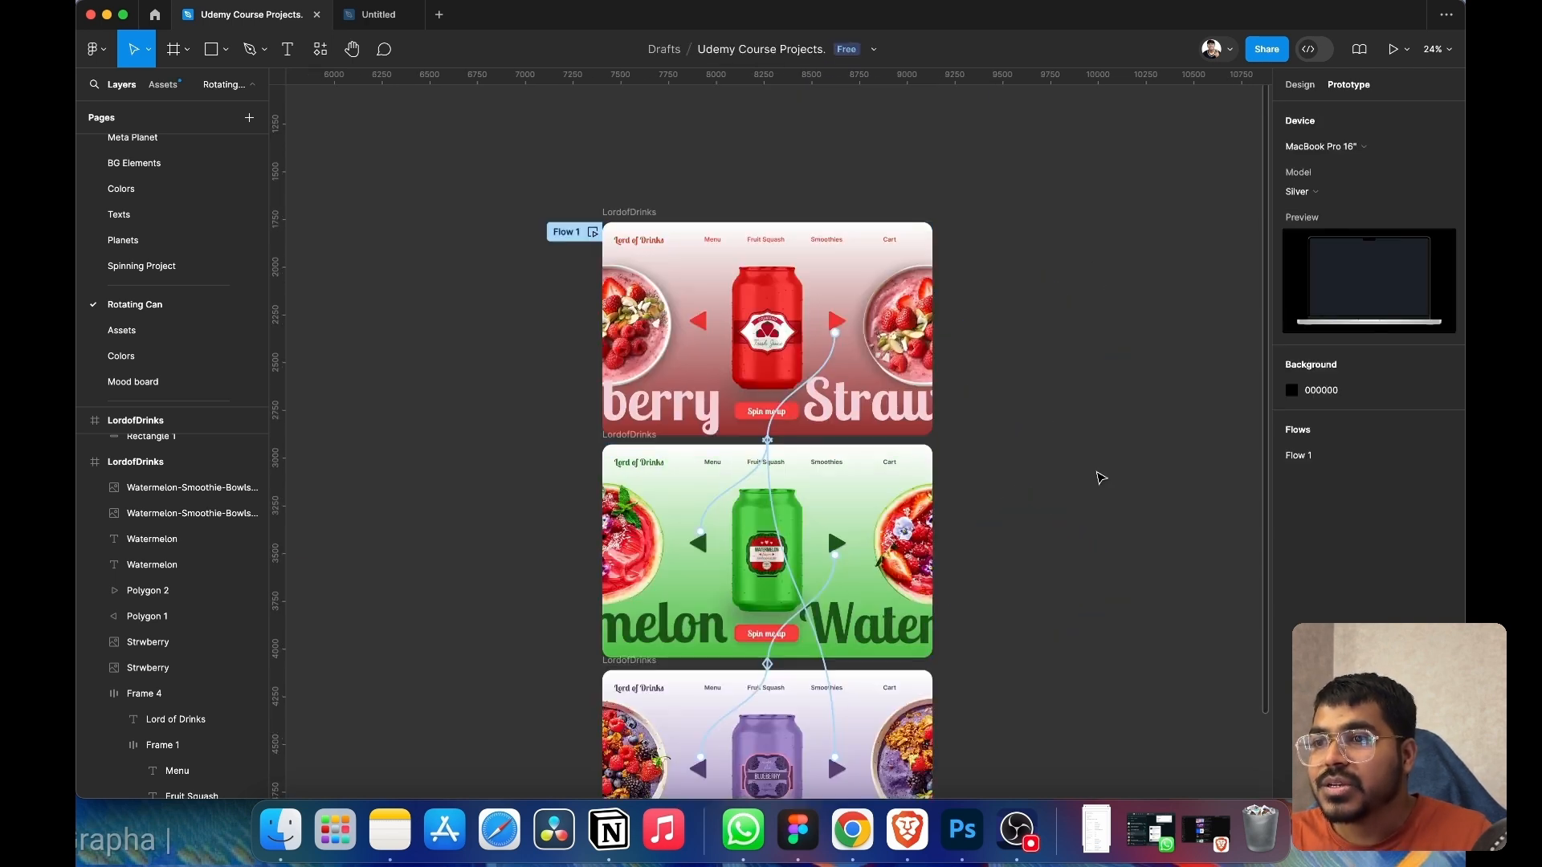
scroll(1101, 478, down, 4)
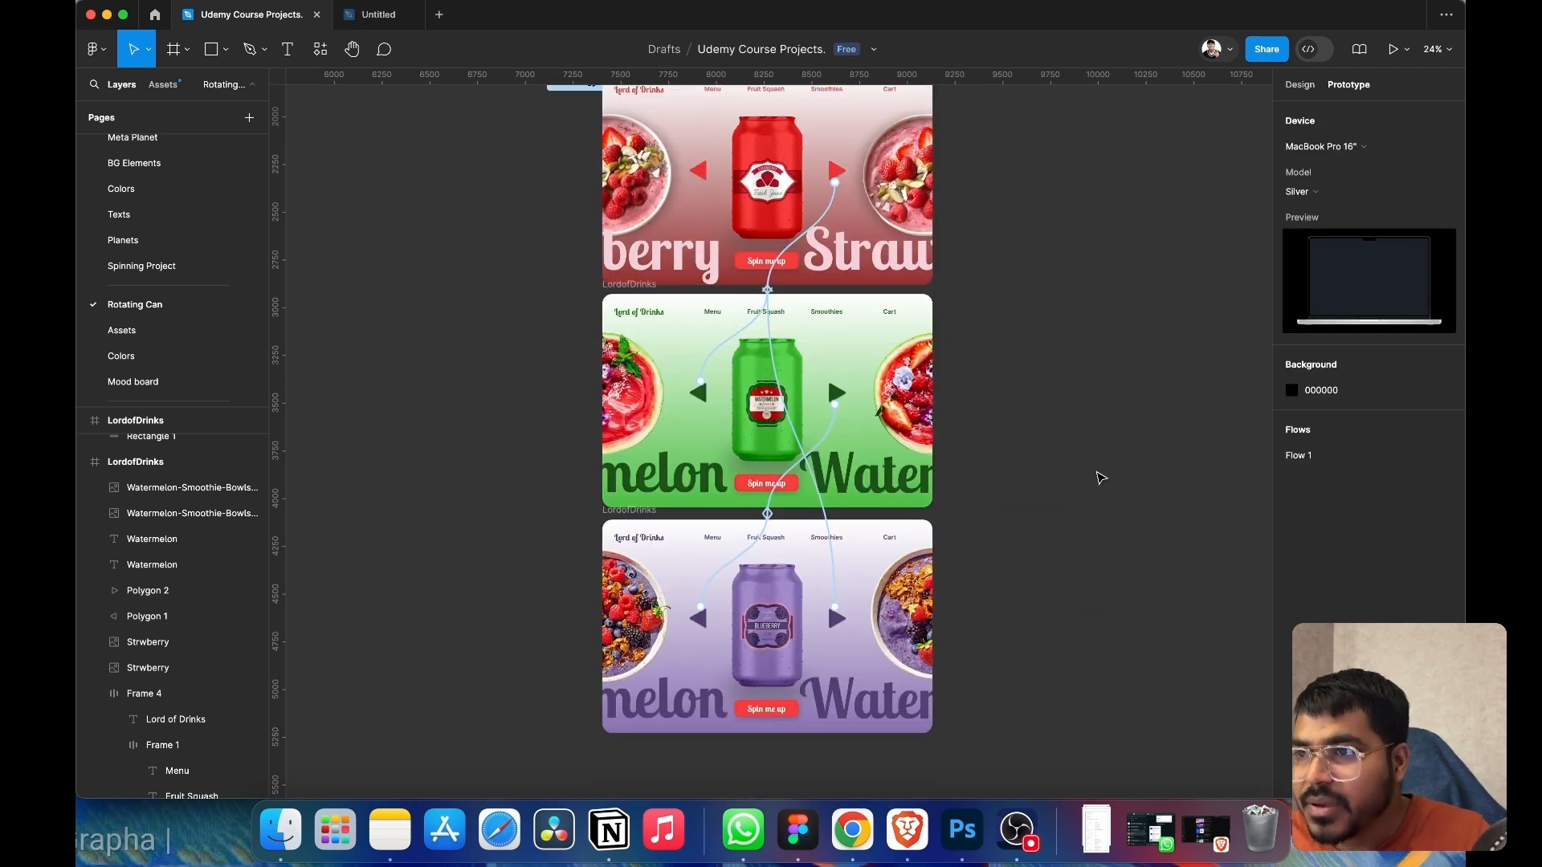
scroll(1100, 478, up, 3)
- Preview the prototype full screen from the strawberry frame, cycle through the flavours with the forward arrow, and return to the design file
click(630, 180)
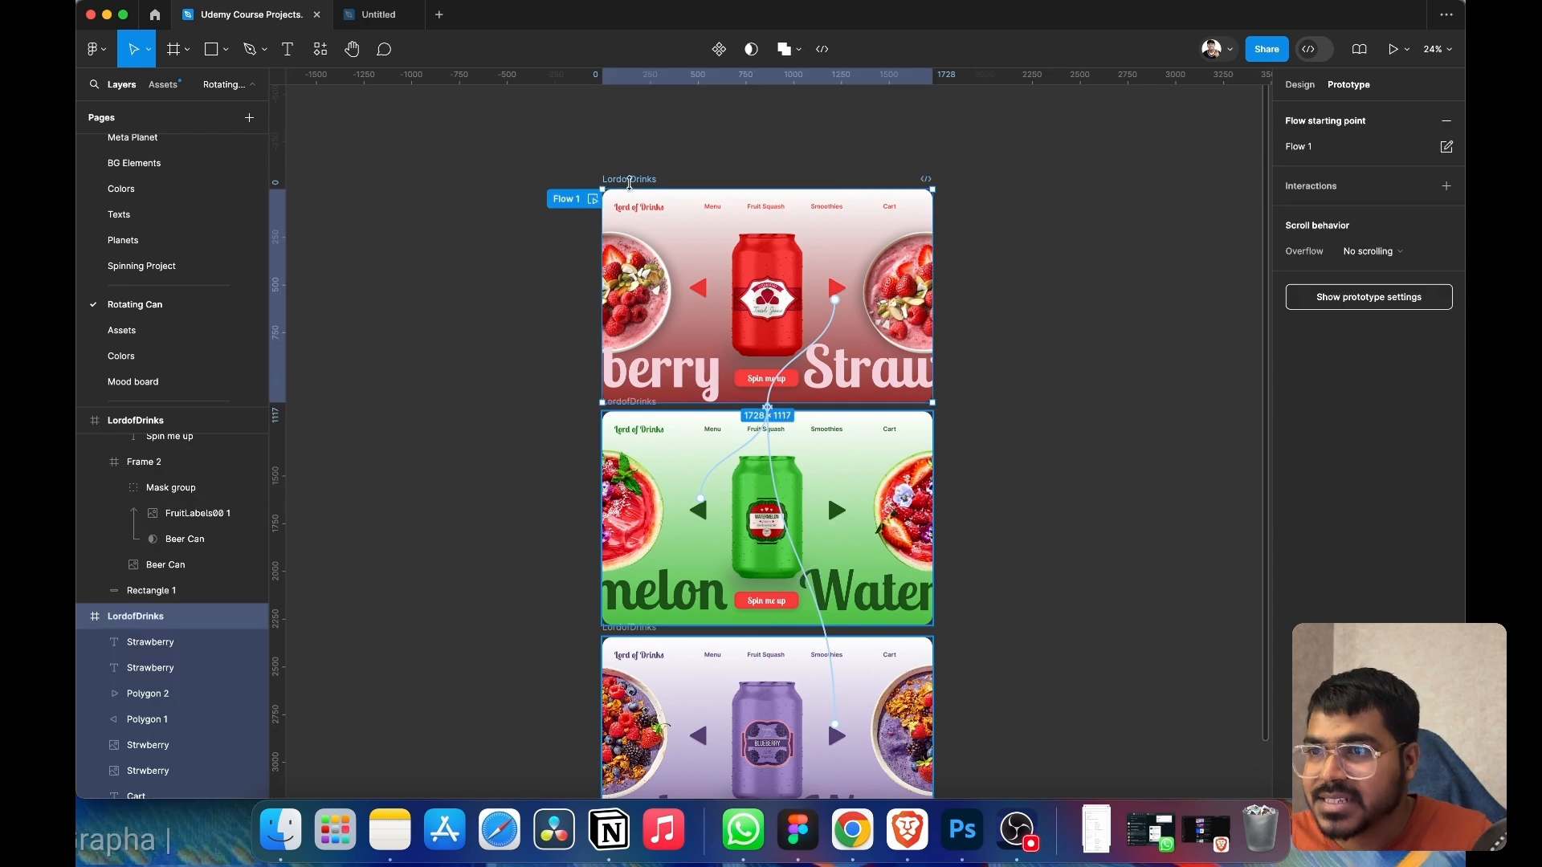
click(1394, 49)
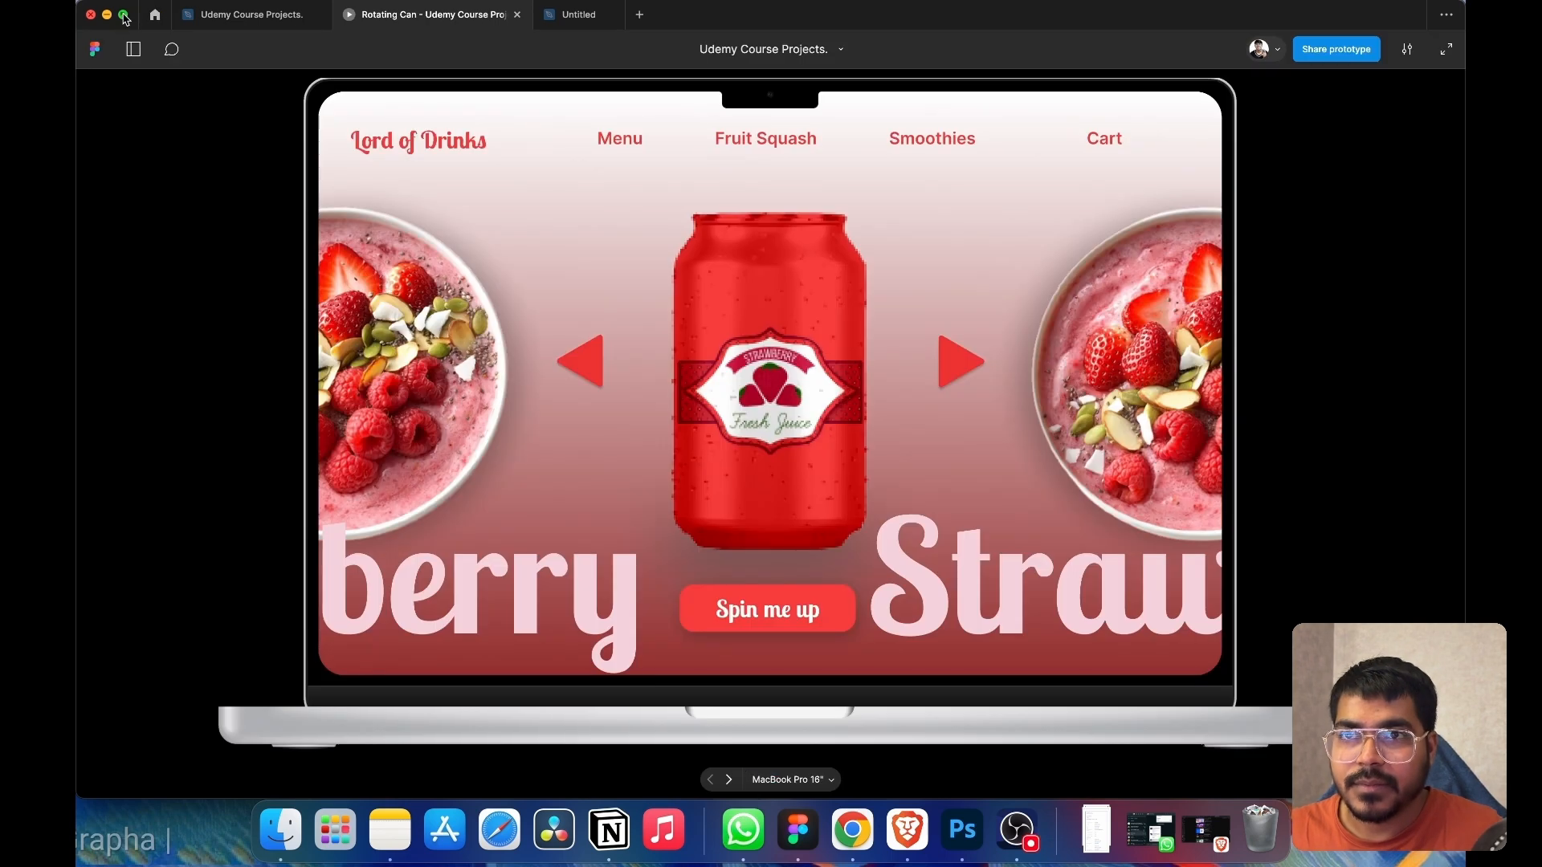
click(125, 15)
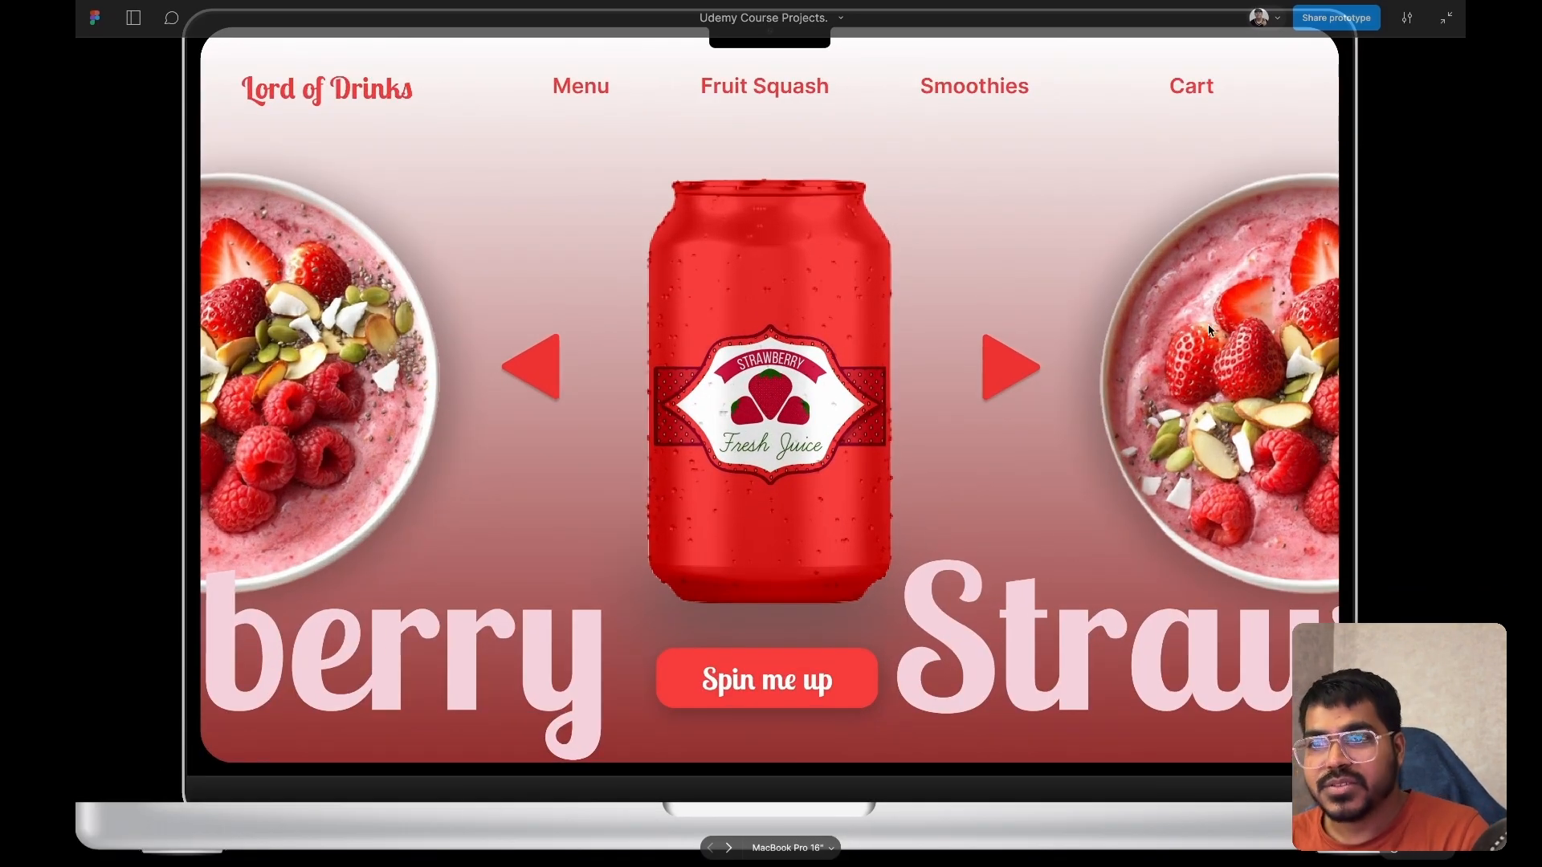
click(1018, 369)
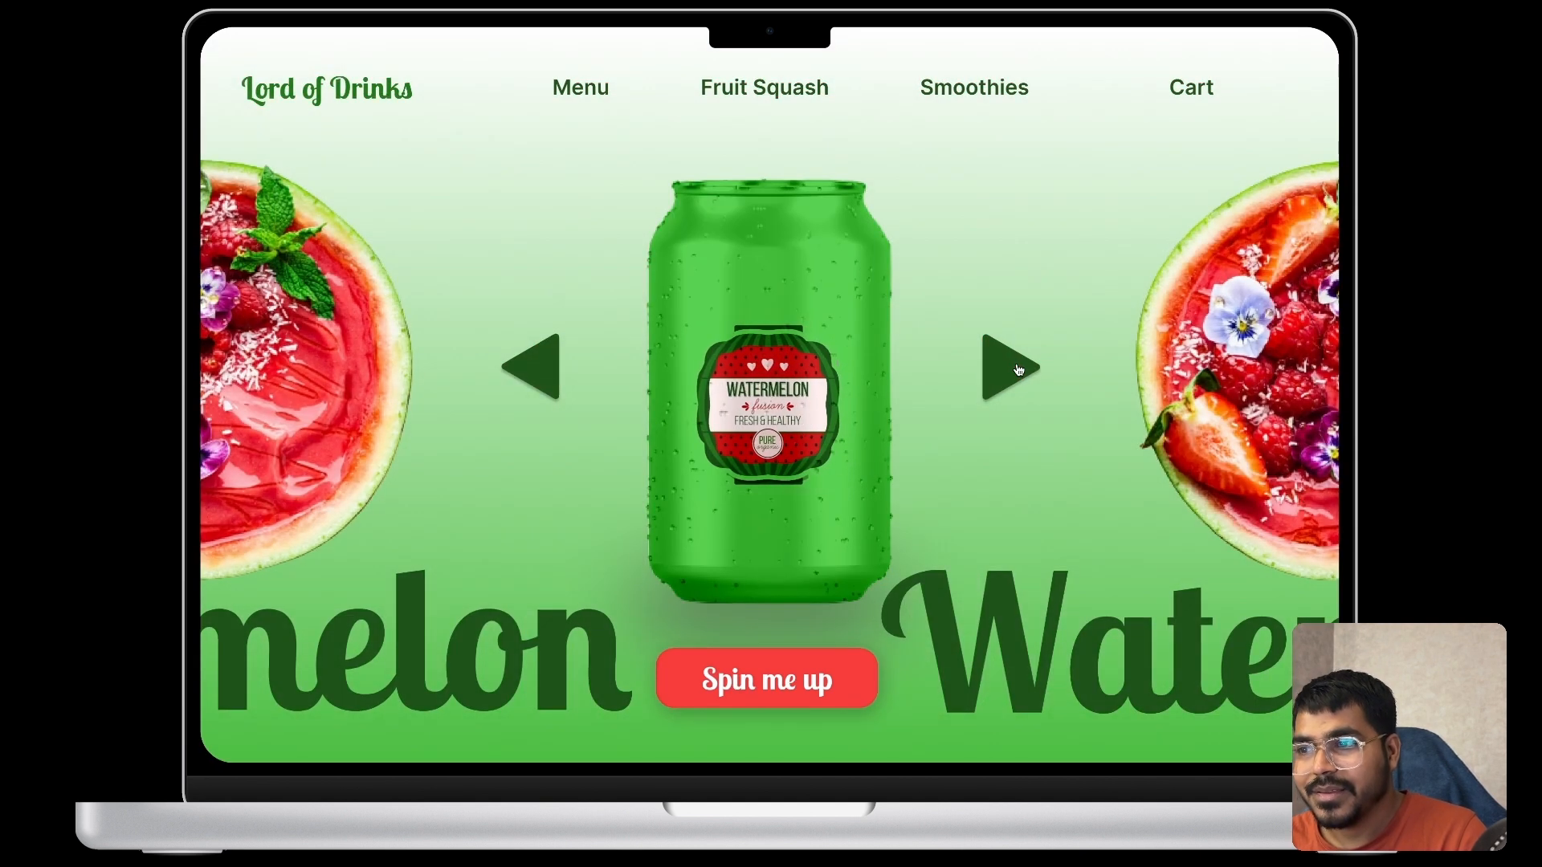
click(1018, 370)
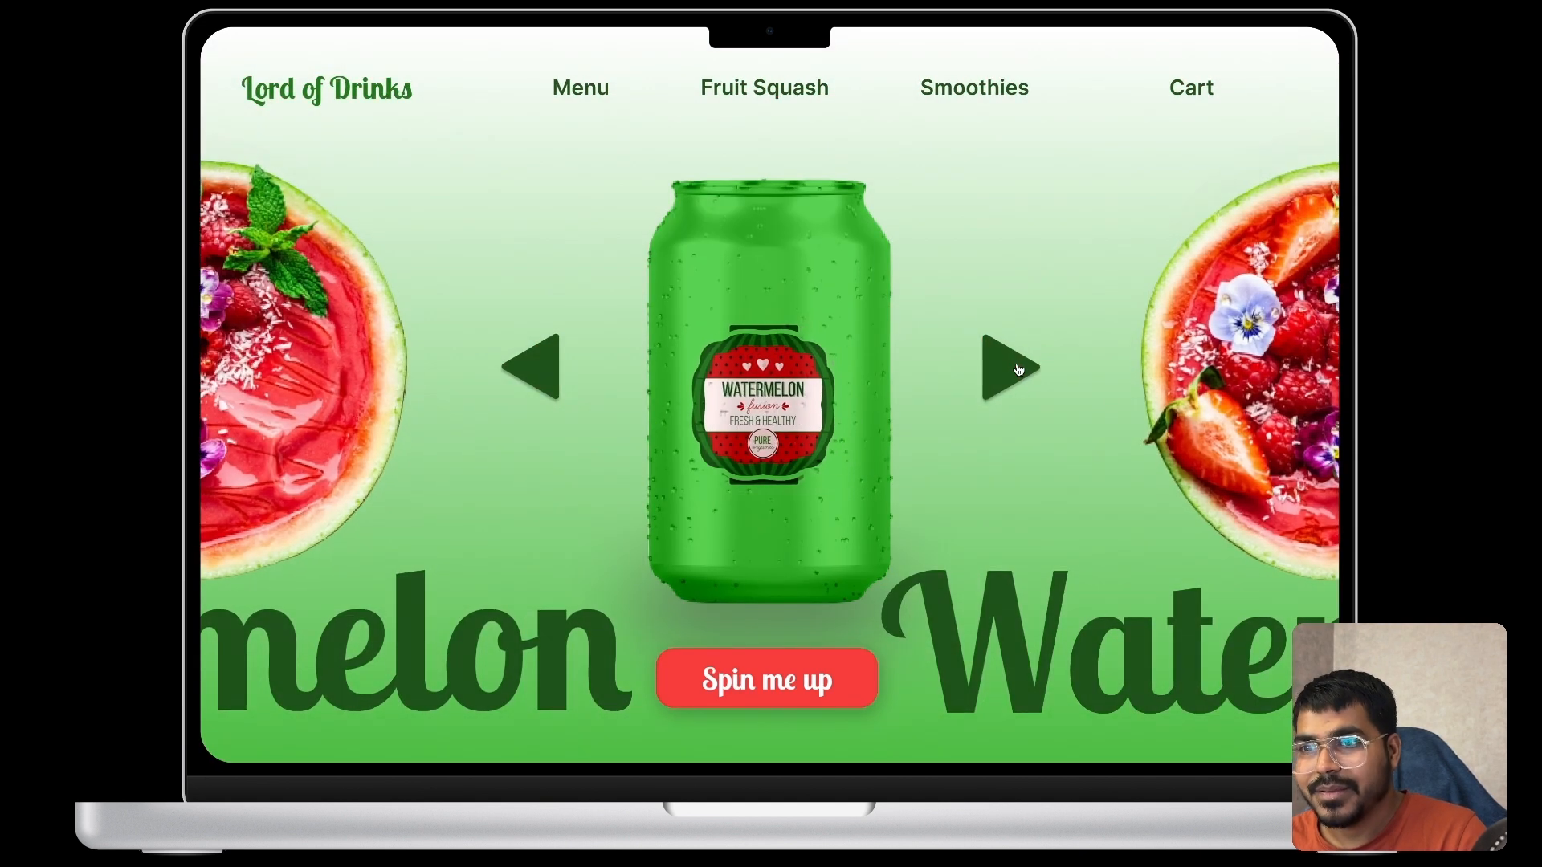
click(1018, 370)
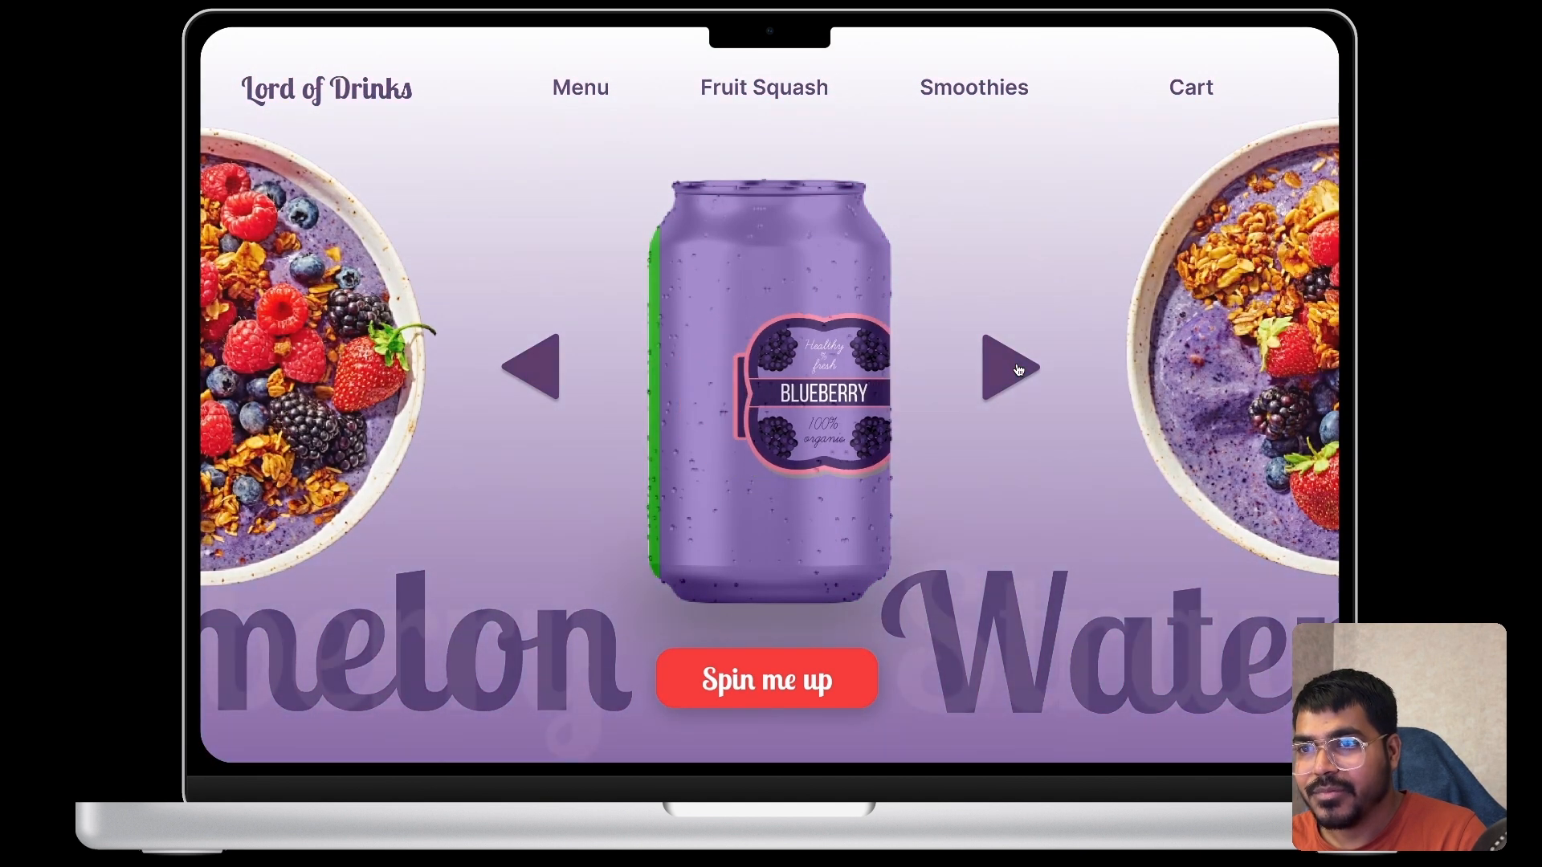
click(1018, 369)
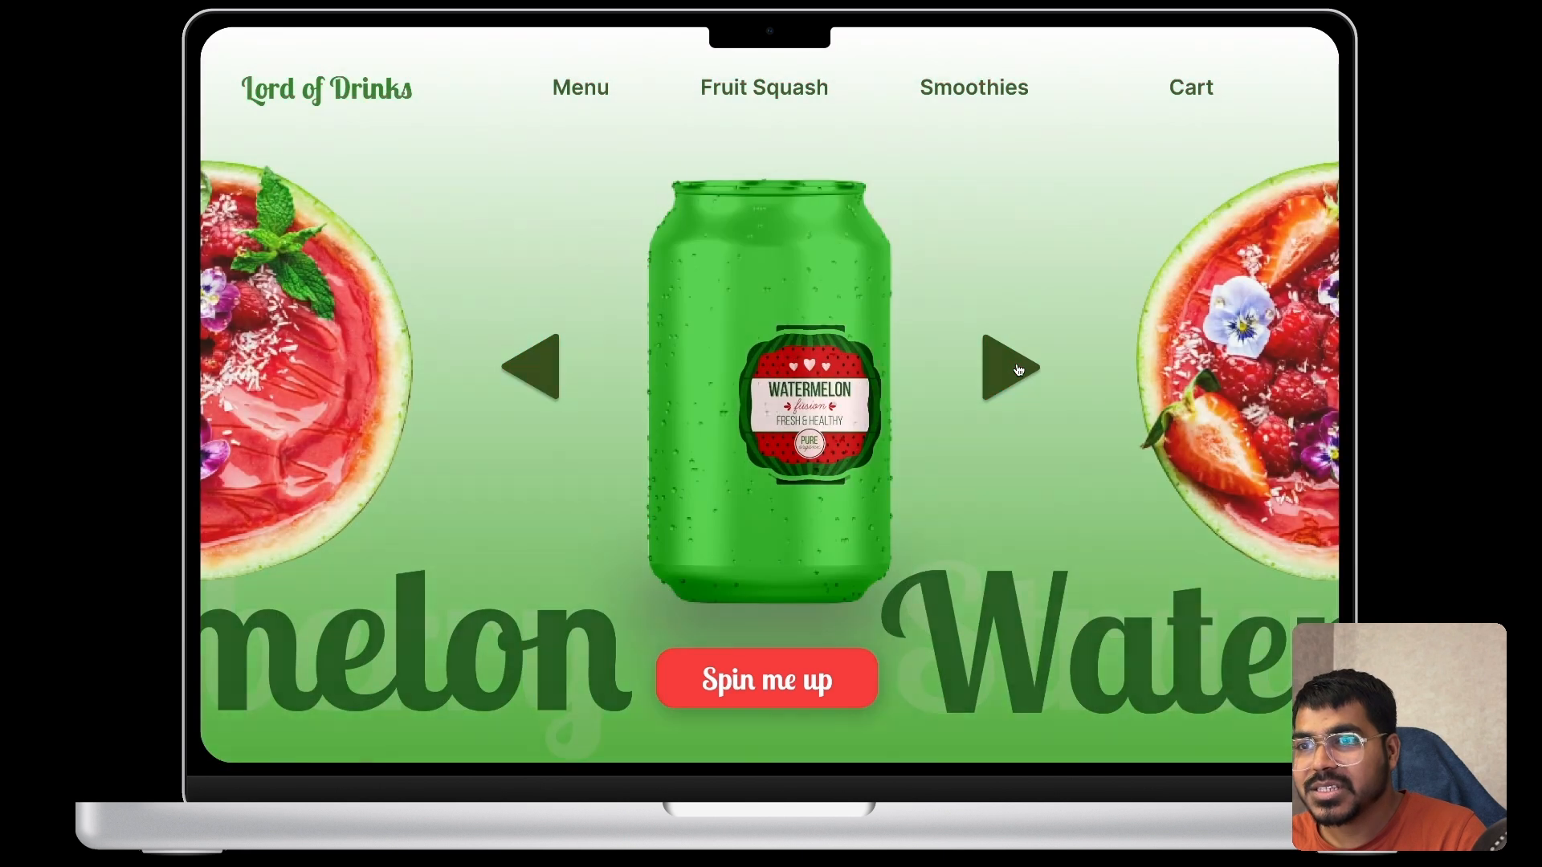
click(1018, 369)
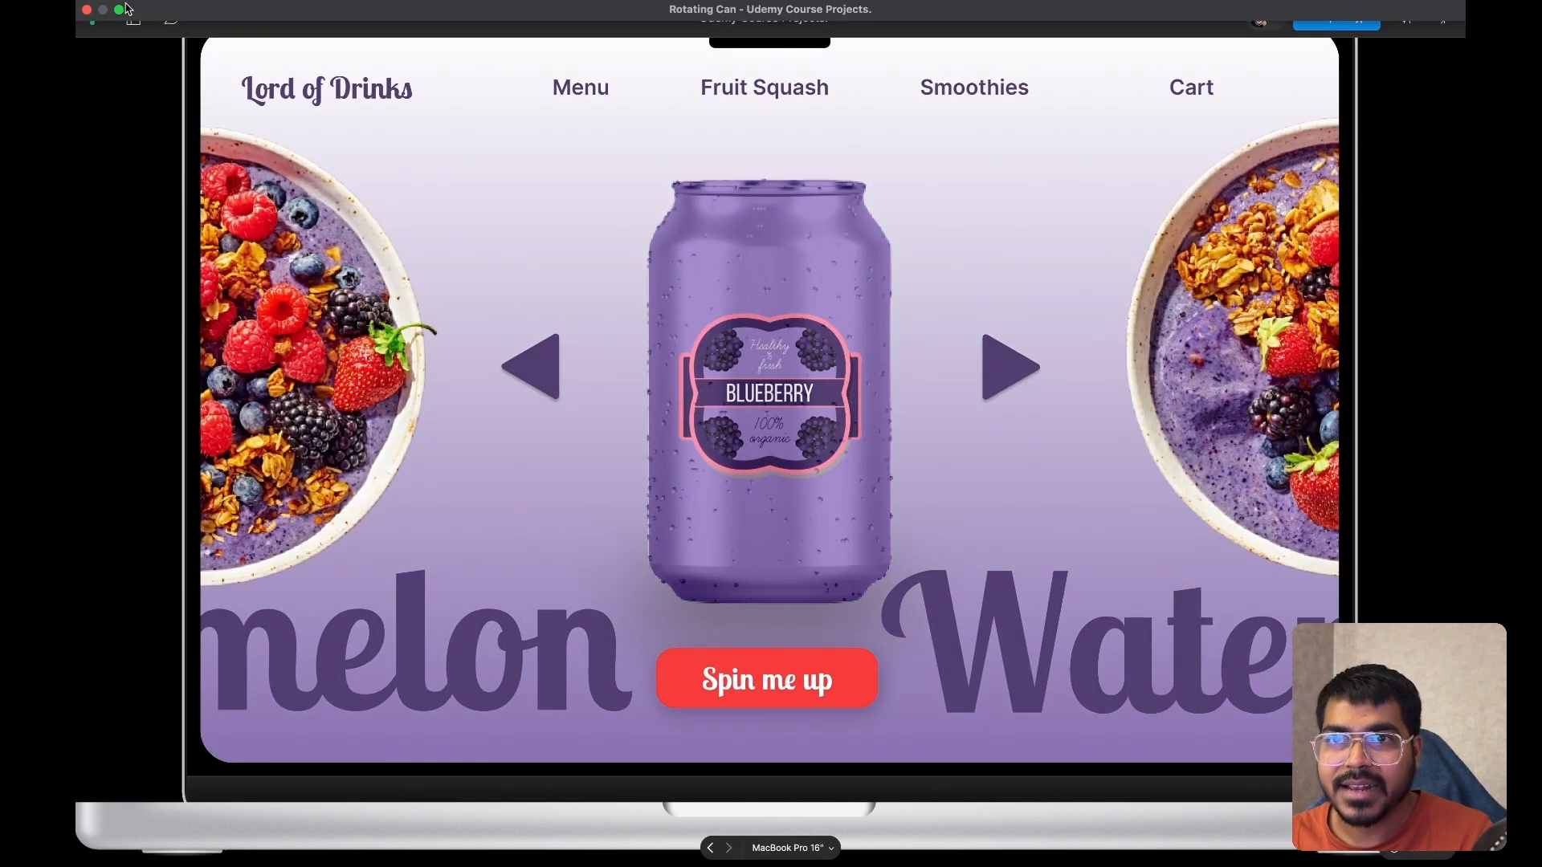
click(121, 10)
click(249, 15)
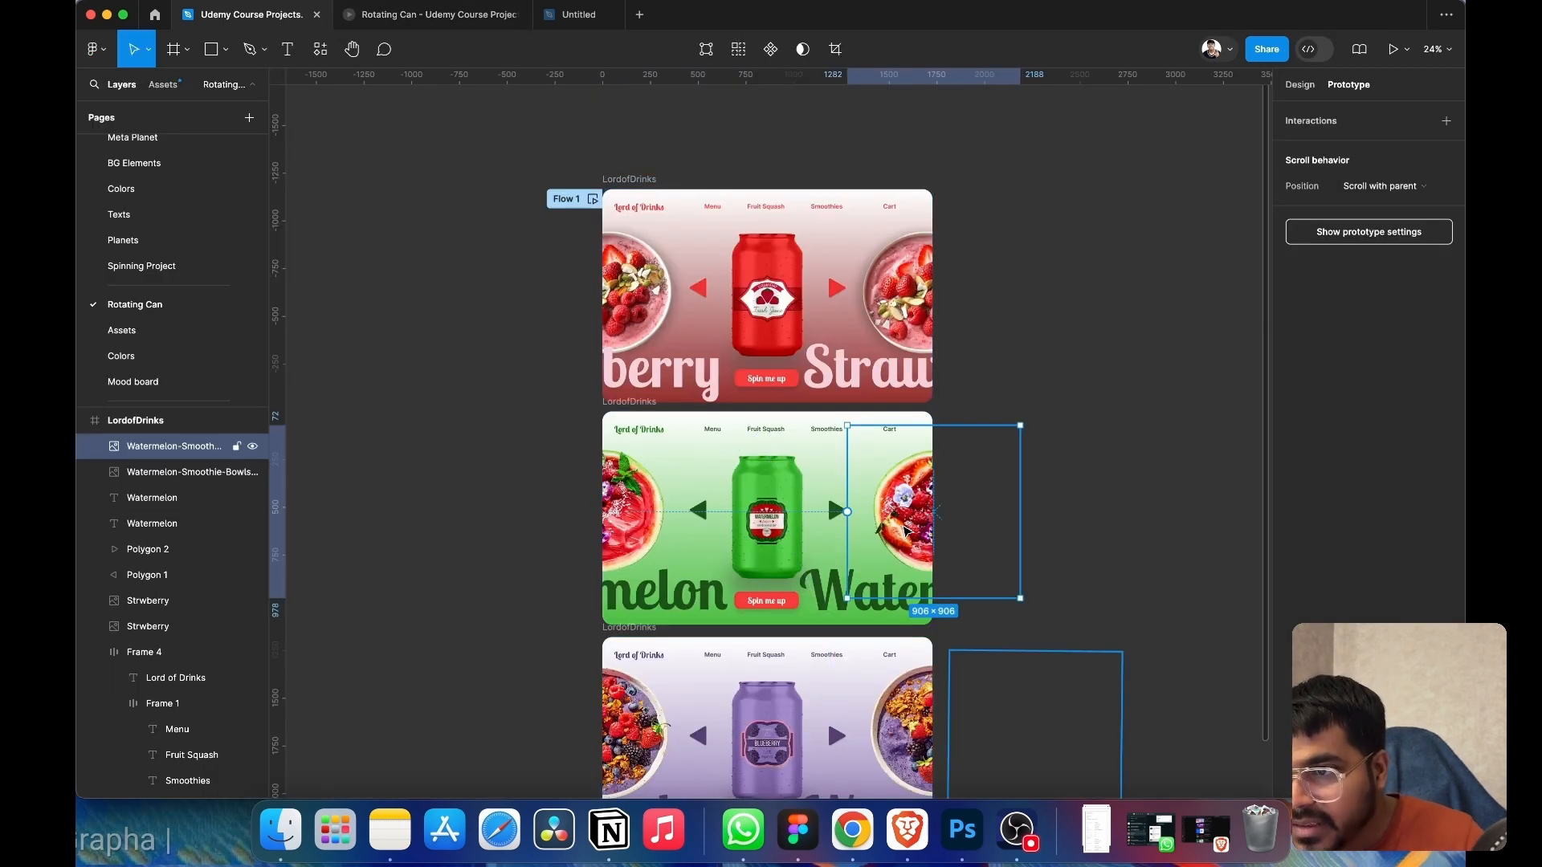
- Duplicate both watermelon smoothie bowls and place the copies over the strawberry bowls in the strawberry frame
click(906, 530)
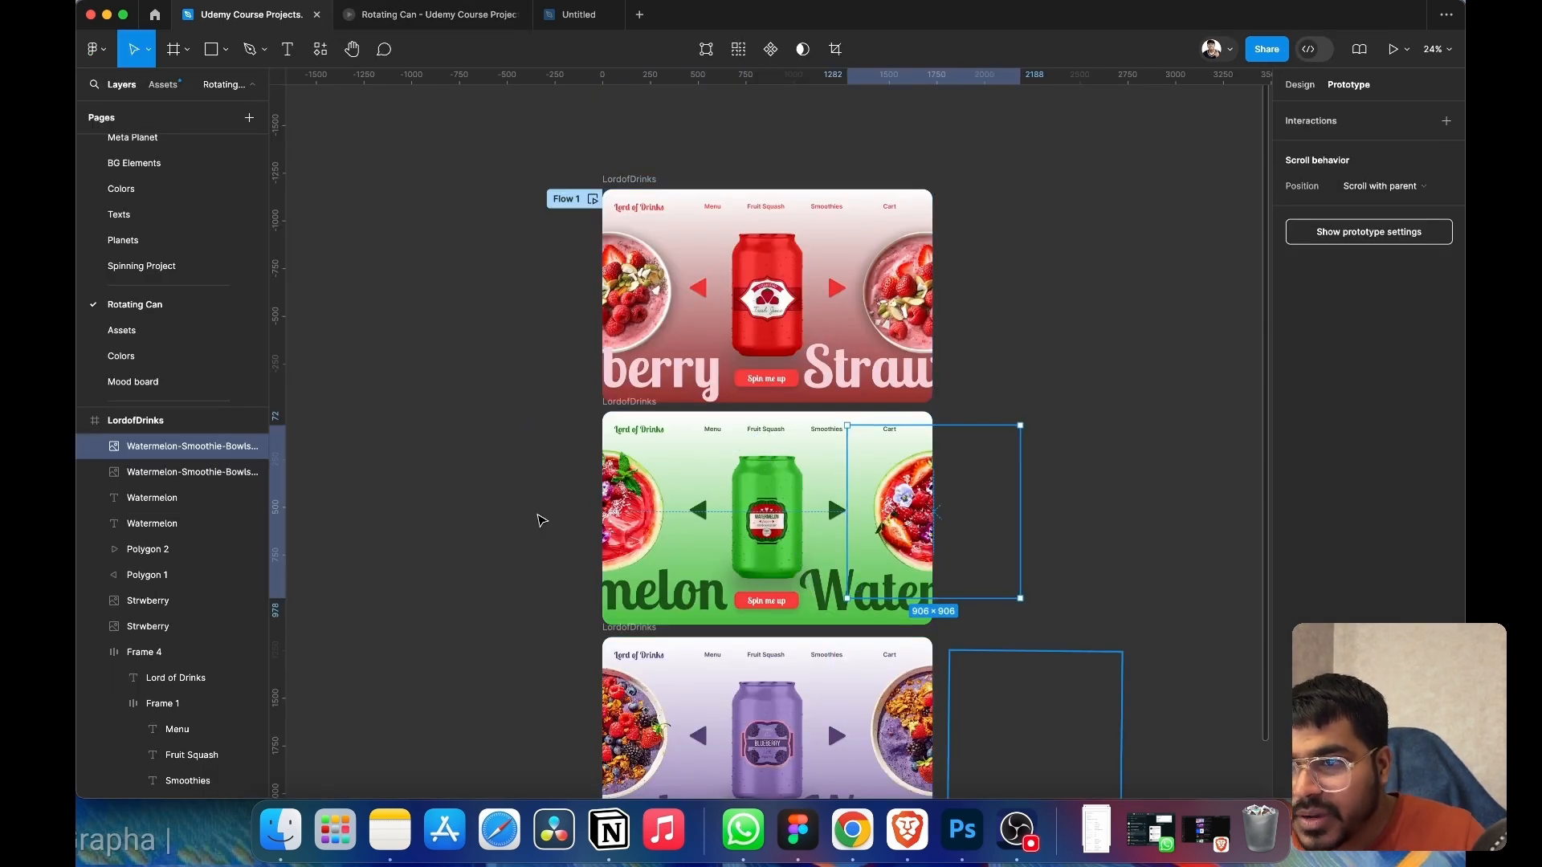
shift+click(606, 514)
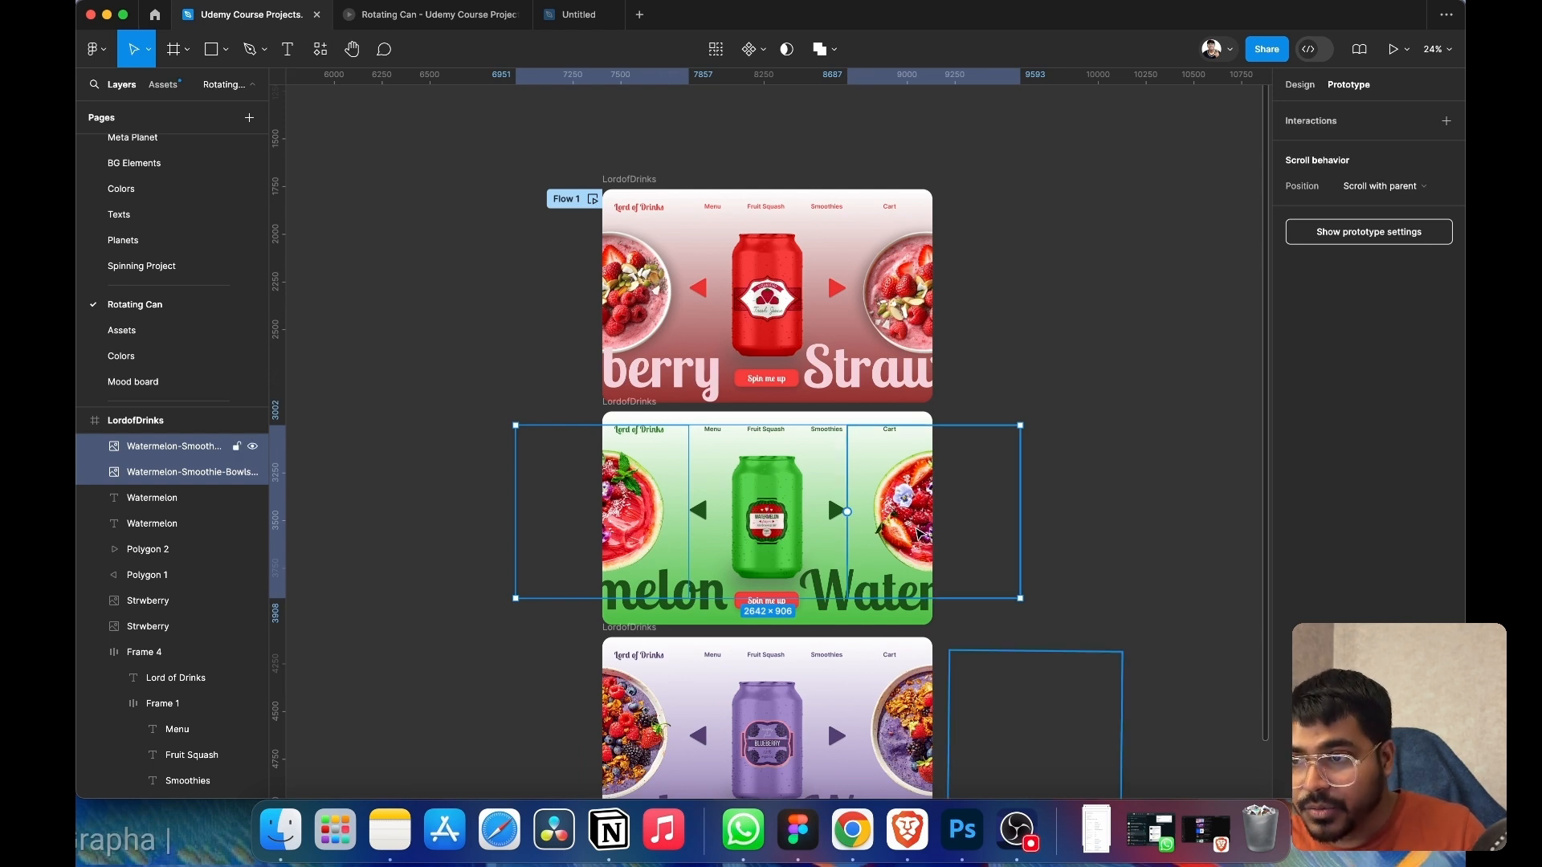
key(super+d)
drag(922, 534, 904, 311)
click(1107, 307)
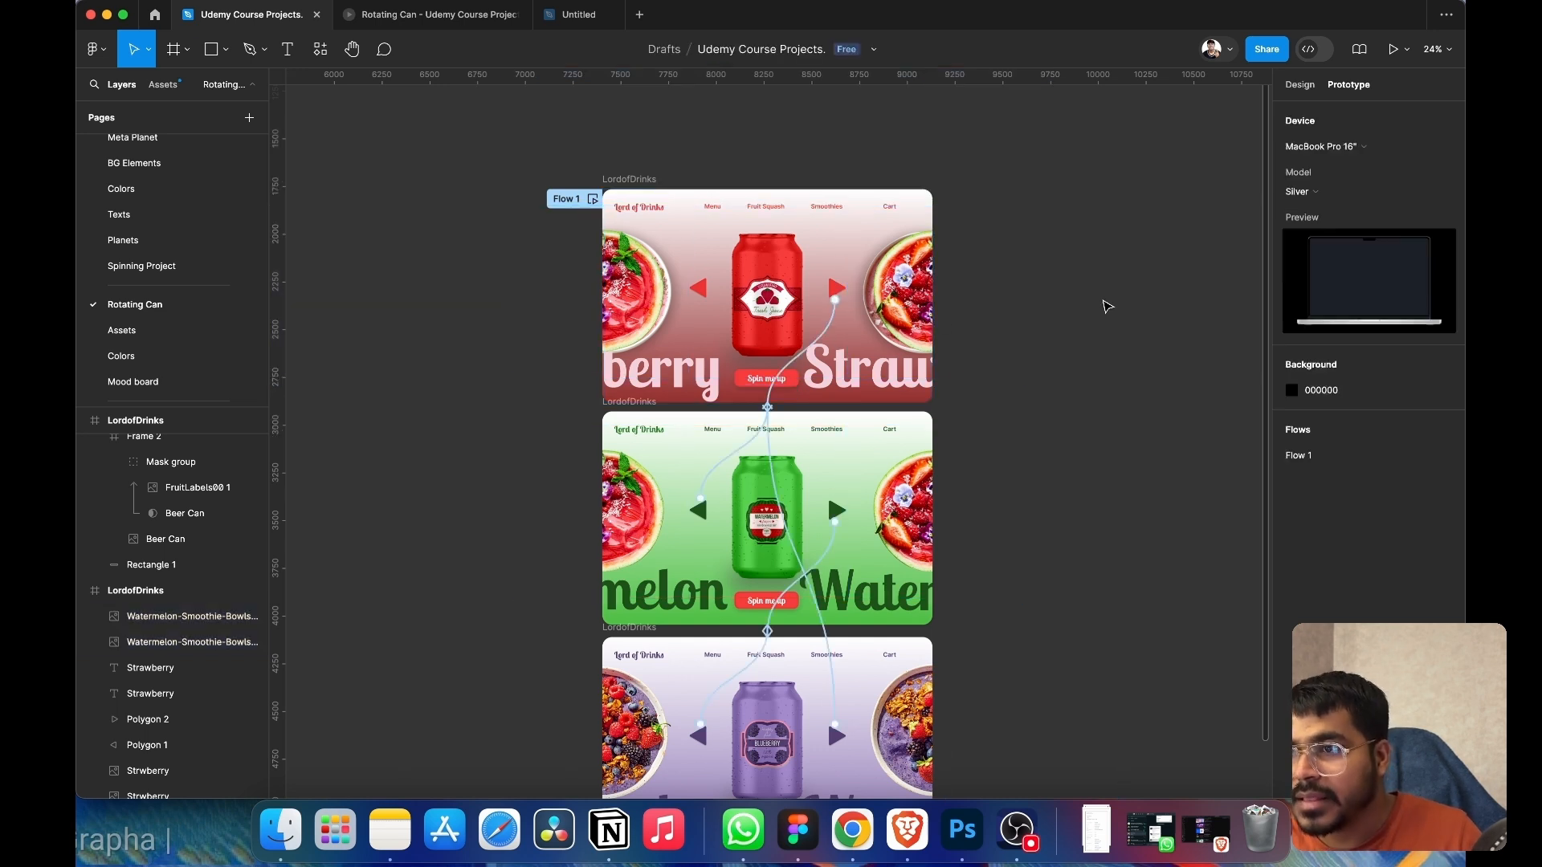
- Try to move the copied watermelon bowls outward beyond both sides of the strawberry frame, and undo both moves
click(898, 295)
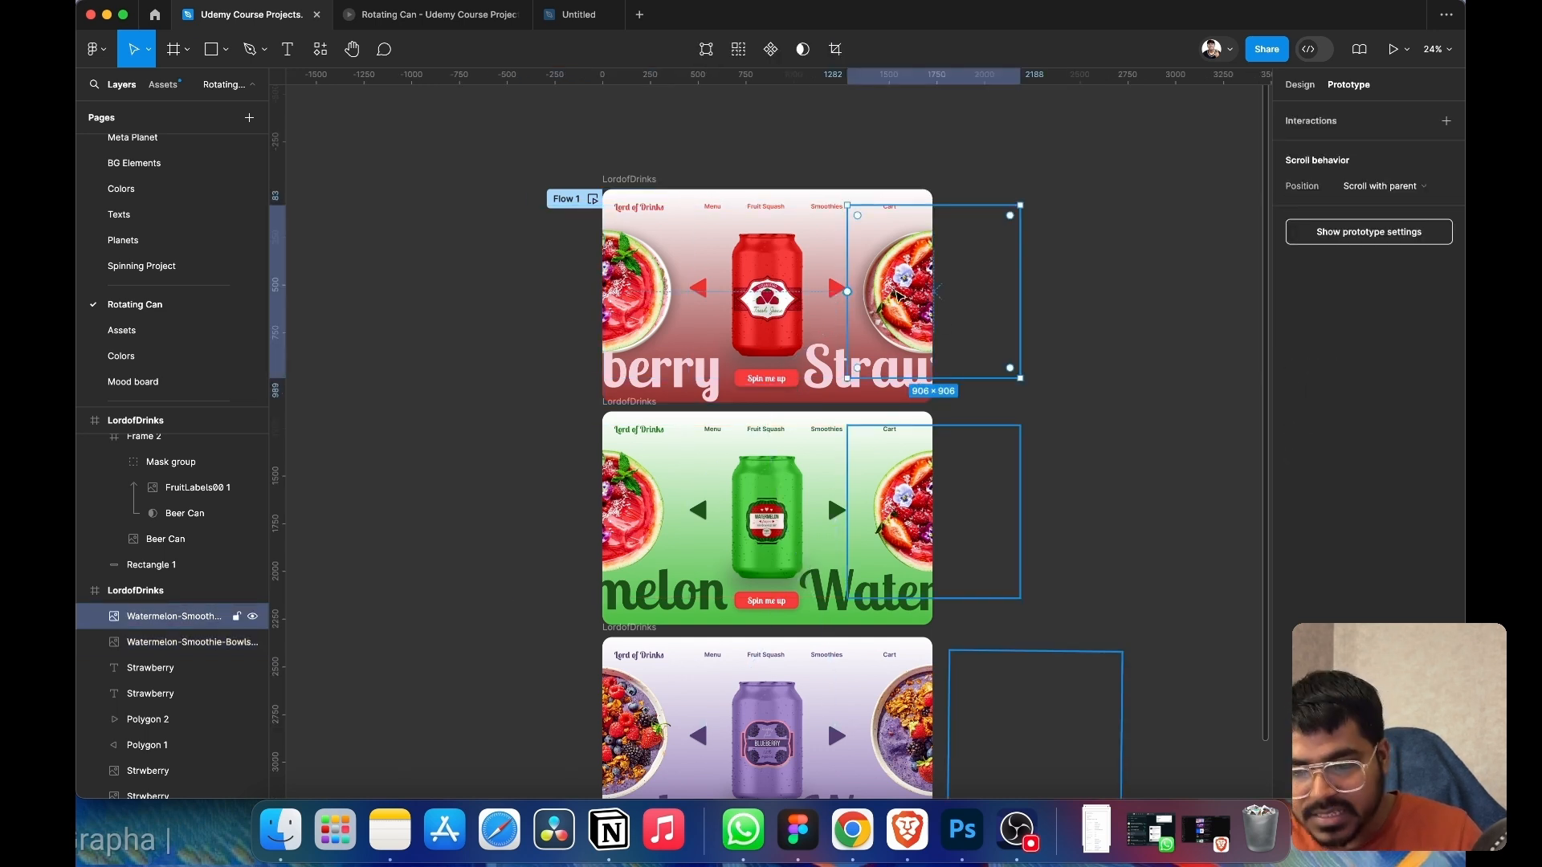
drag(898, 295, 1008, 313)
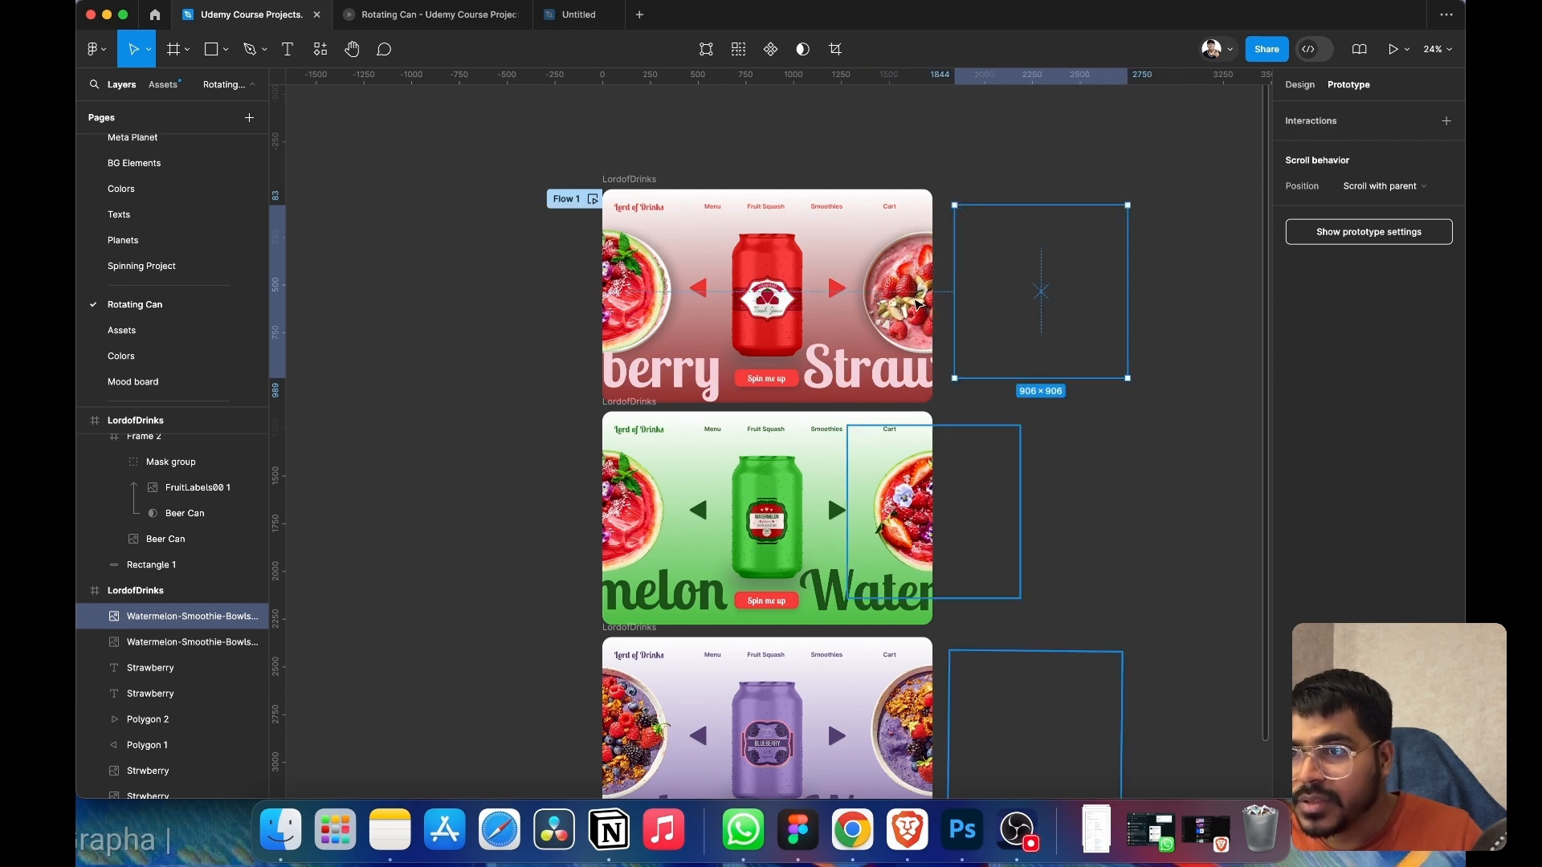
click(634, 279)
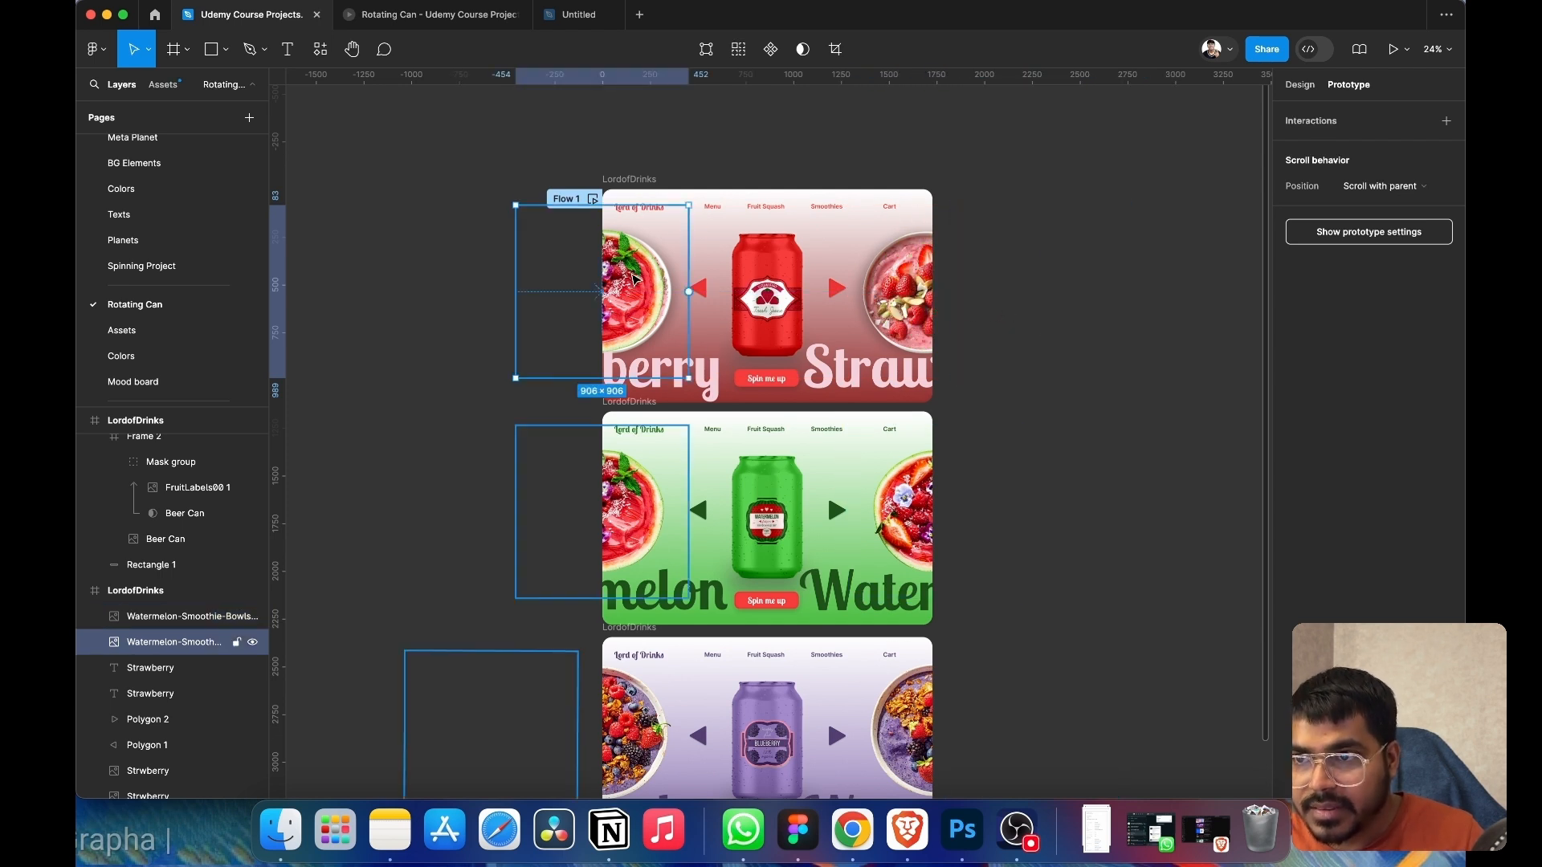
drag(633, 275, 534, 279)
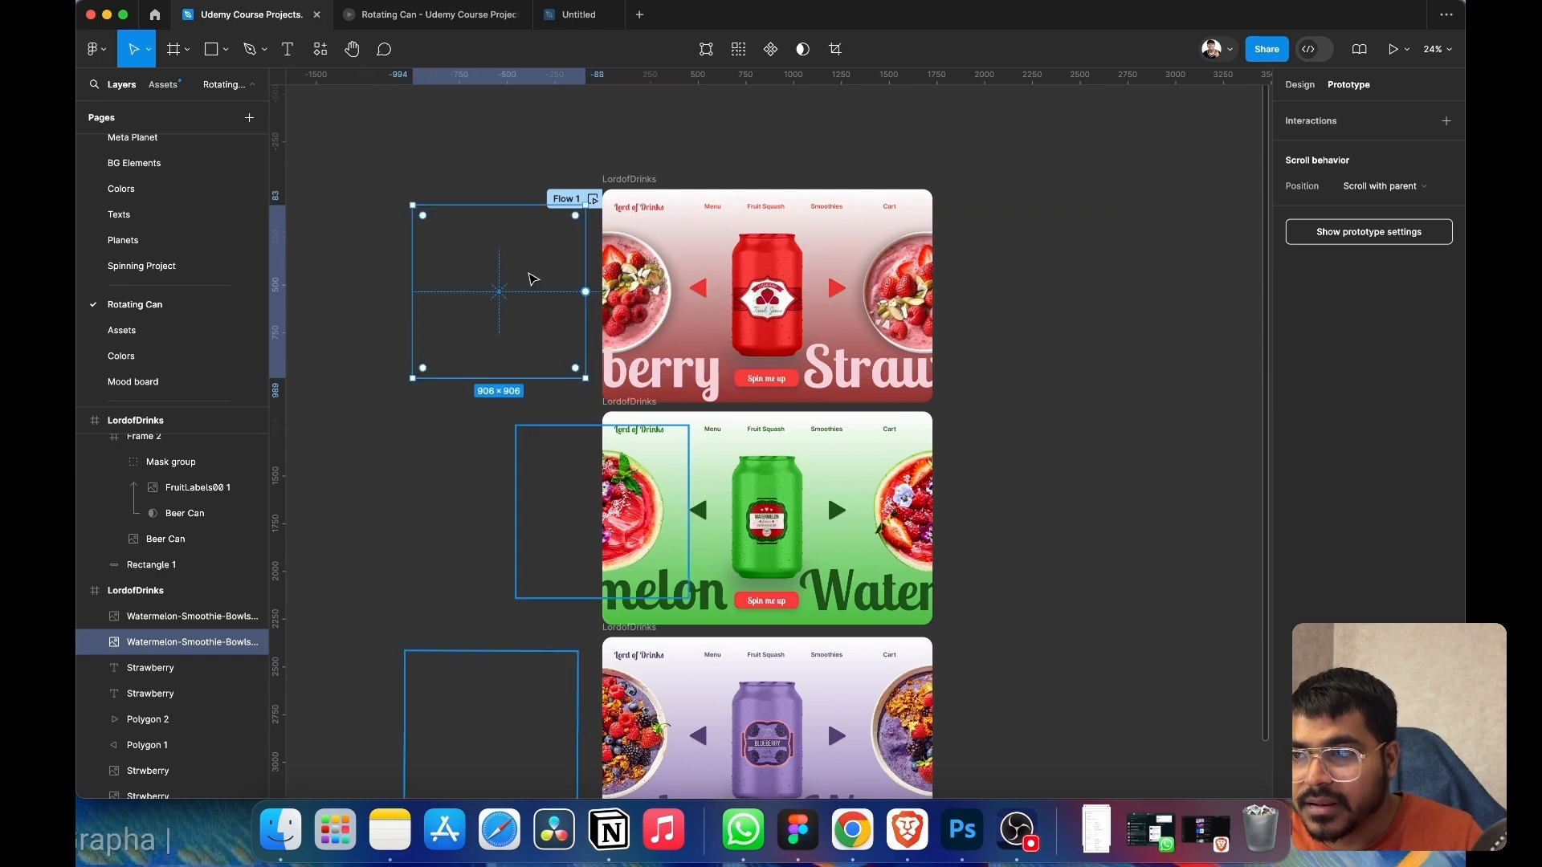
key(super+z)
key(super+z)
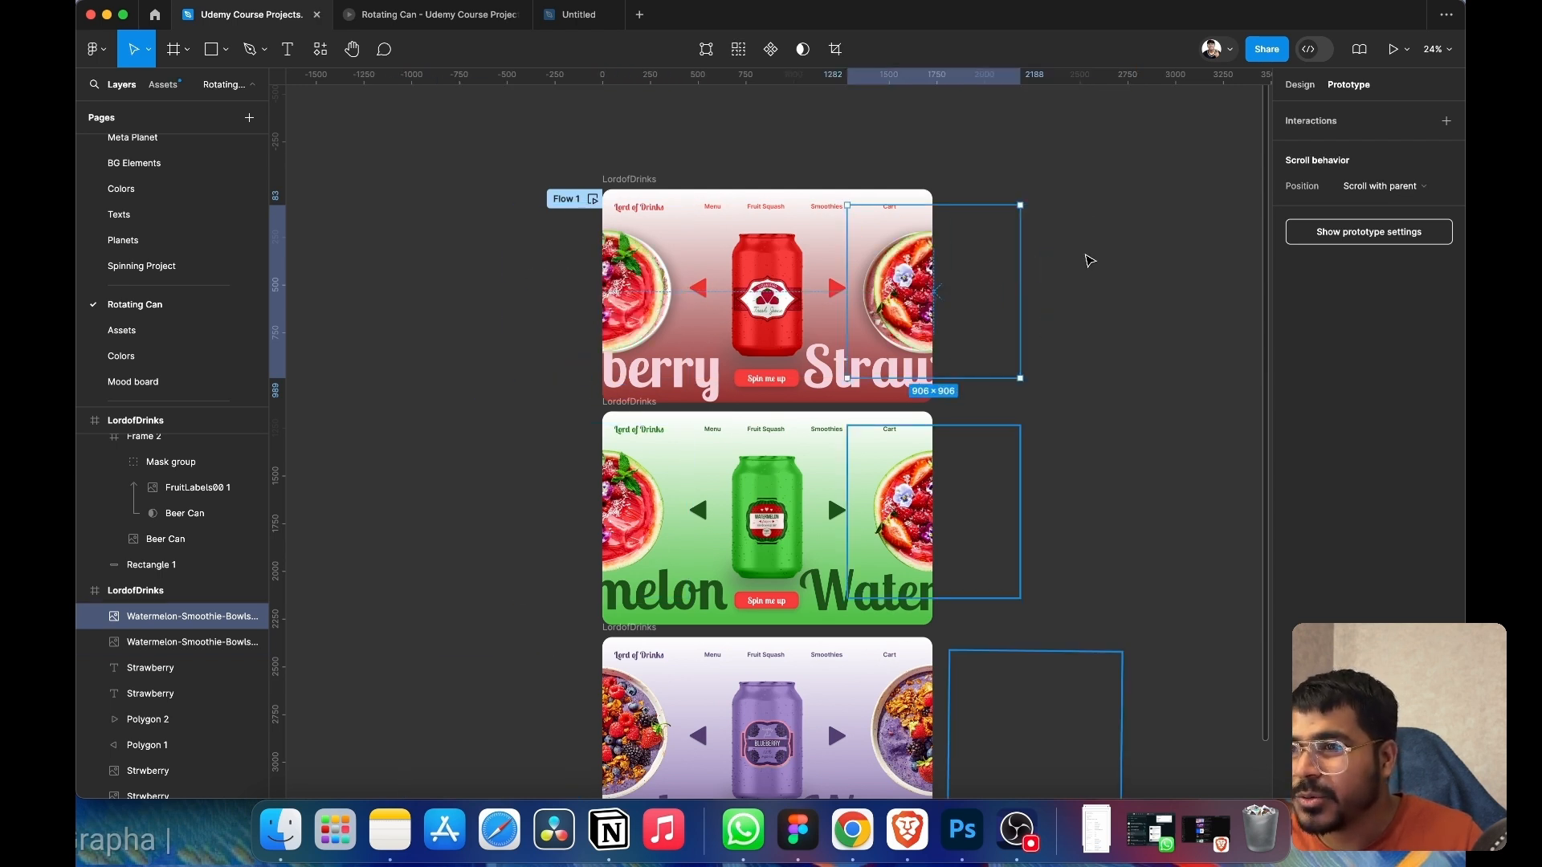
- Rotate both copied watermelon bowls slightly clockwise and move them outward beyond the two sides of the strawberry frame
drag(1026, 202, 1015, 385)
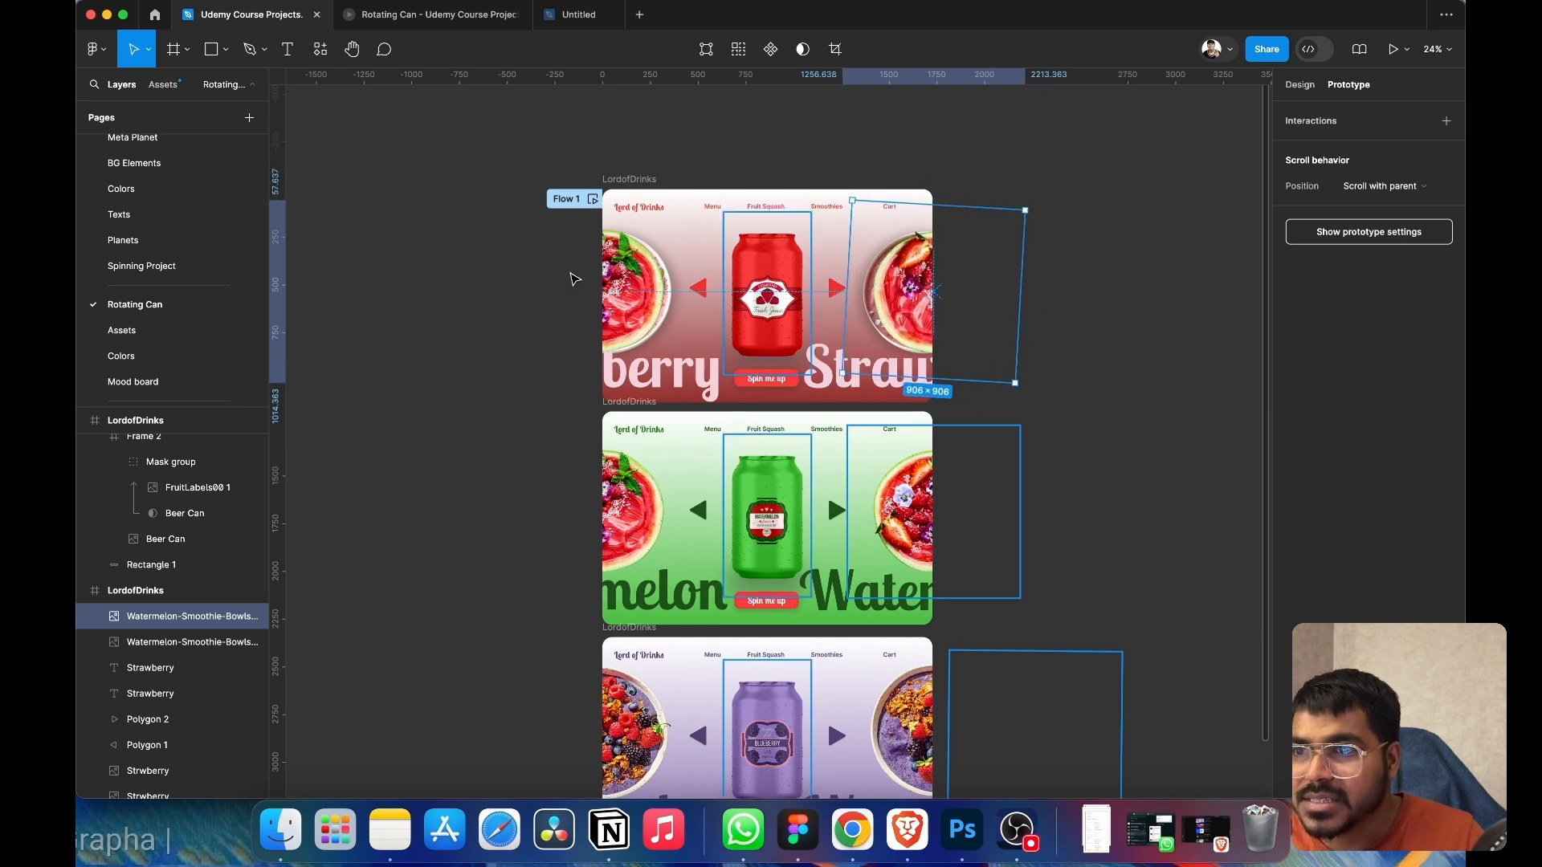
click(629, 281)
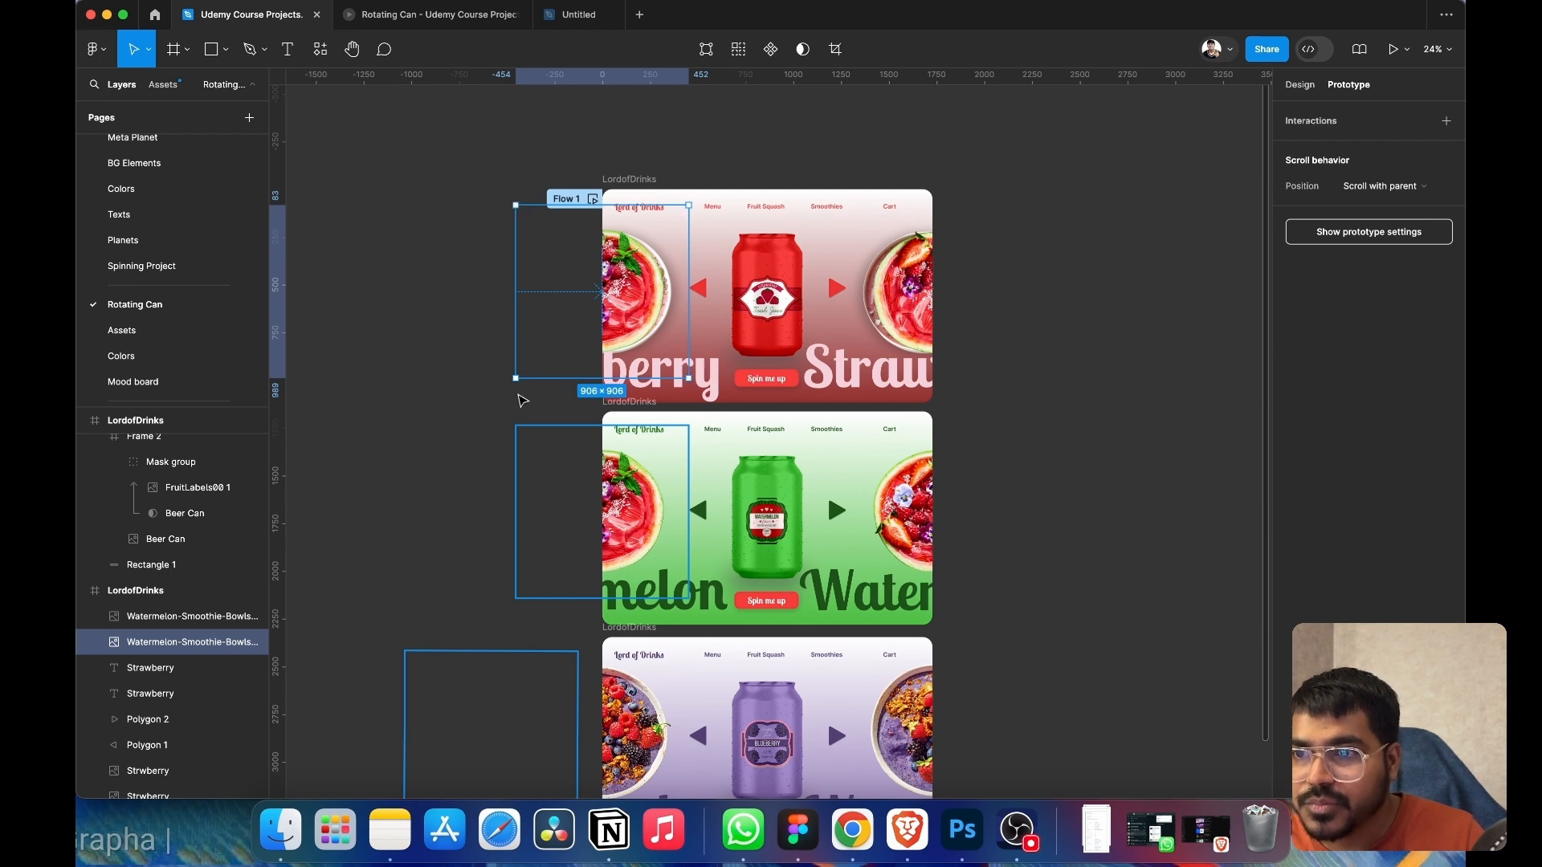
drag(520, 385, 692, 372)
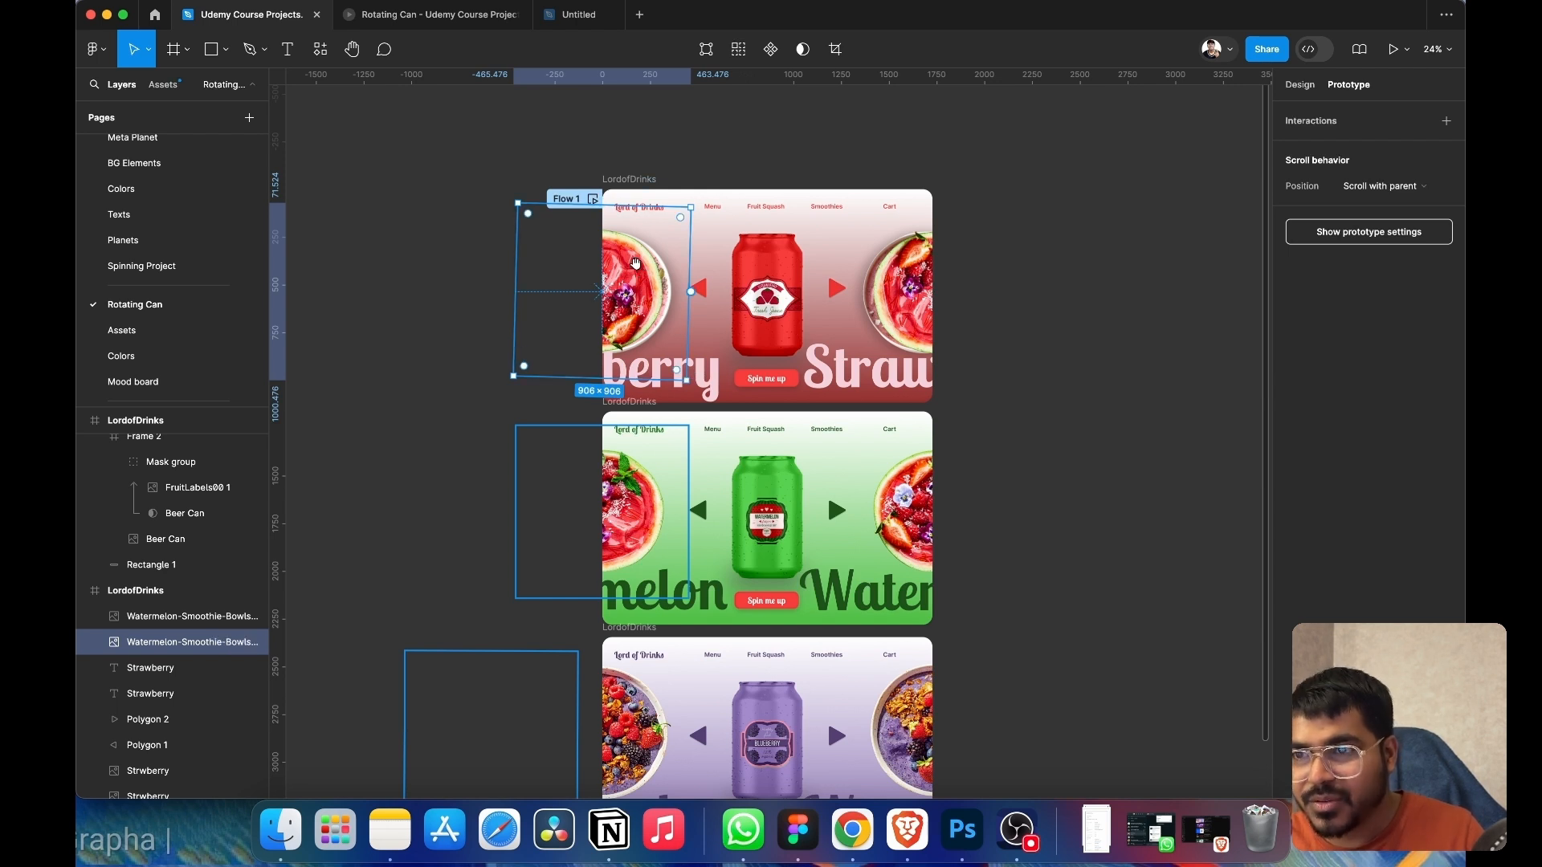
drag(646, 277, 498, 291)
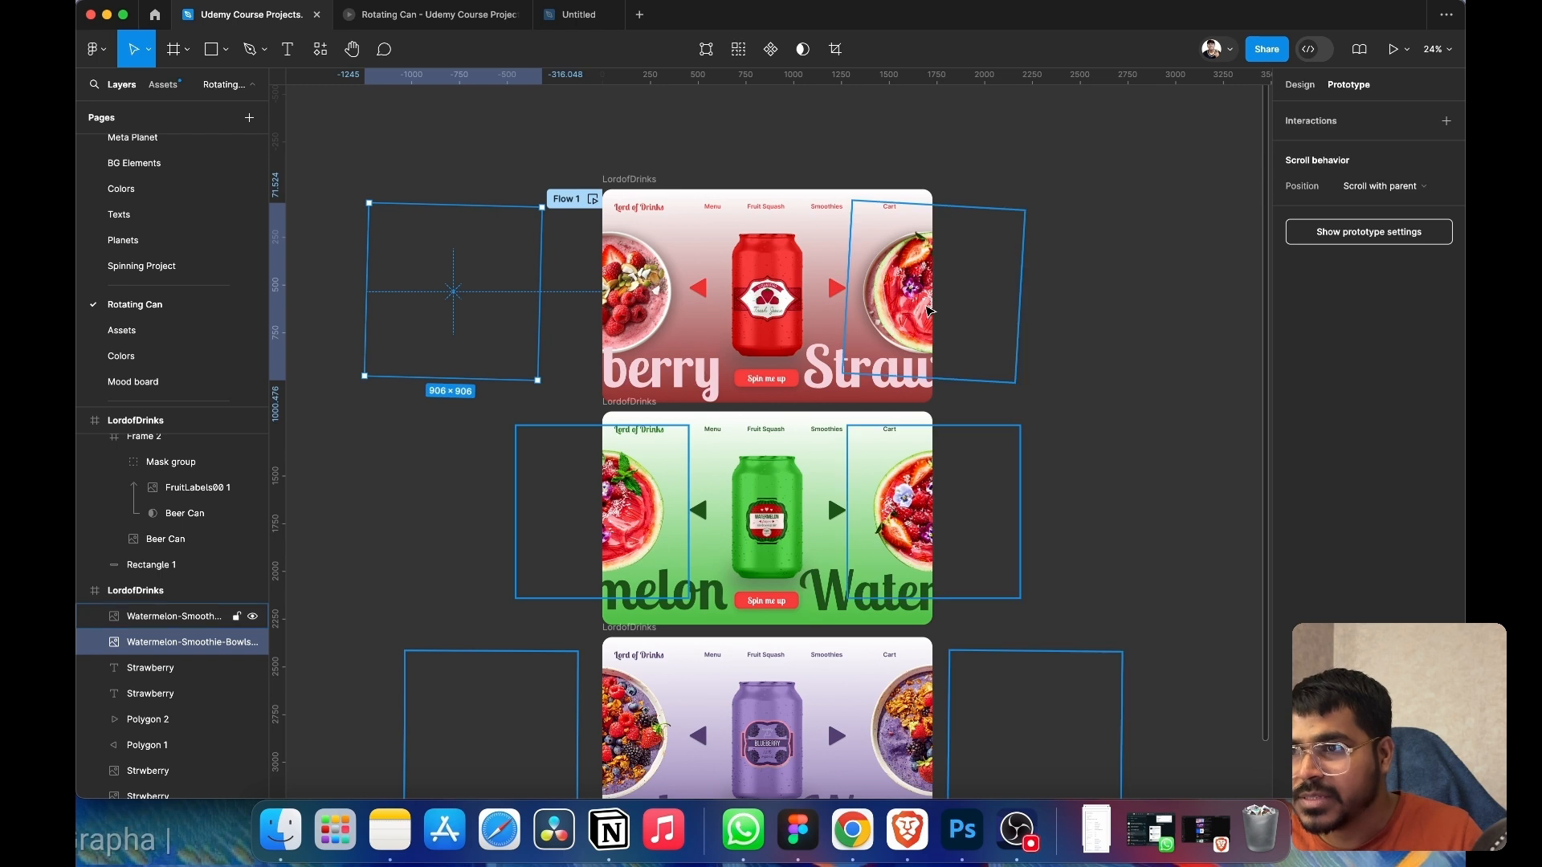
drag(928, 309, 1036, 310)
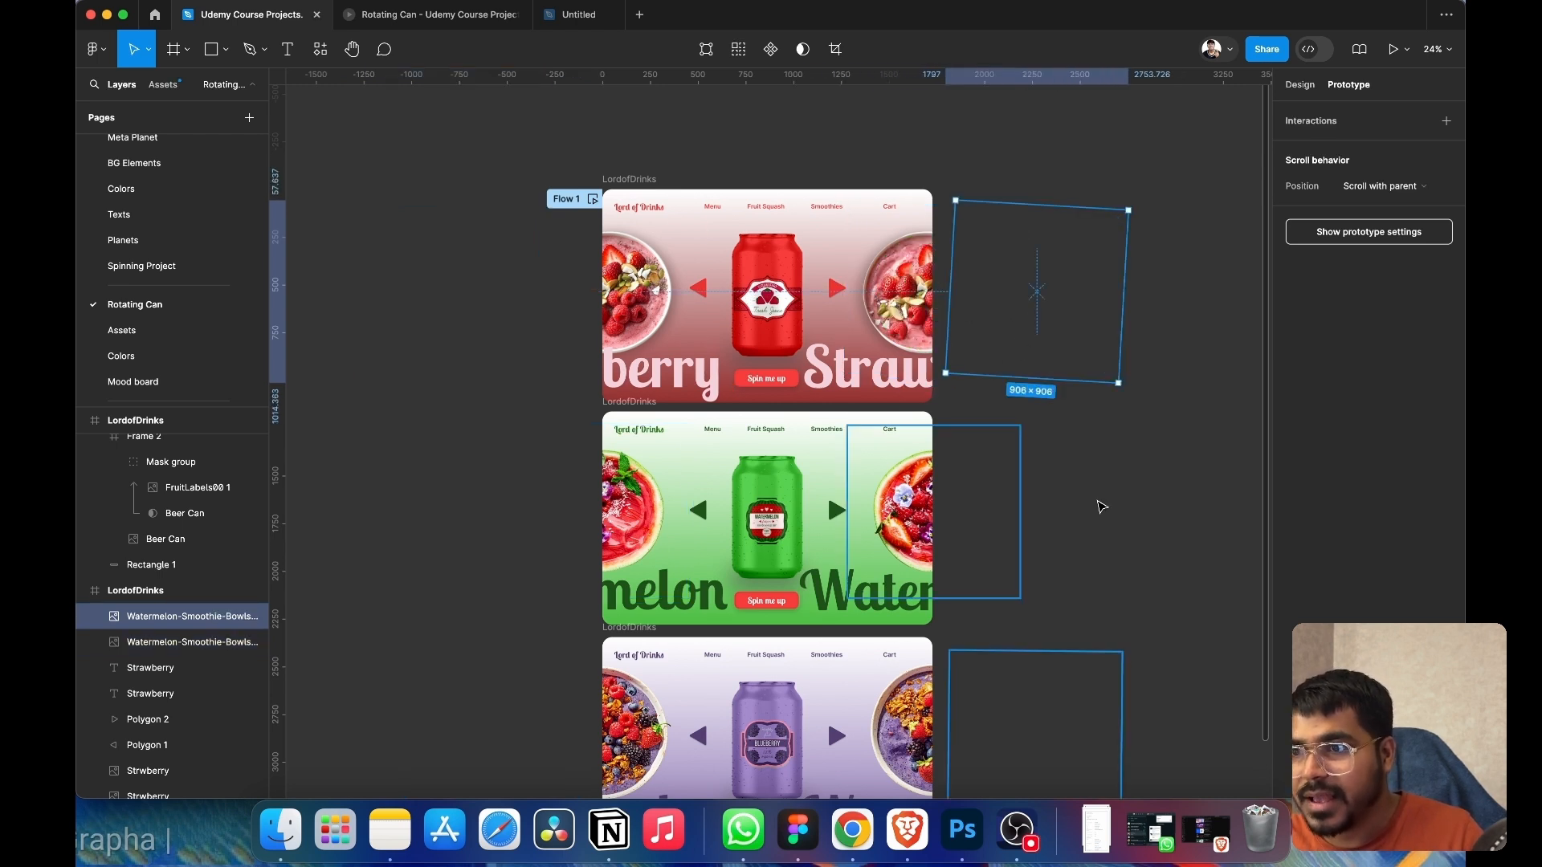
- Preview the prototype from the strawberry frame, switch between the flavours with the page arrows, and return to the design file
scroll(1102, 507, down, 5)
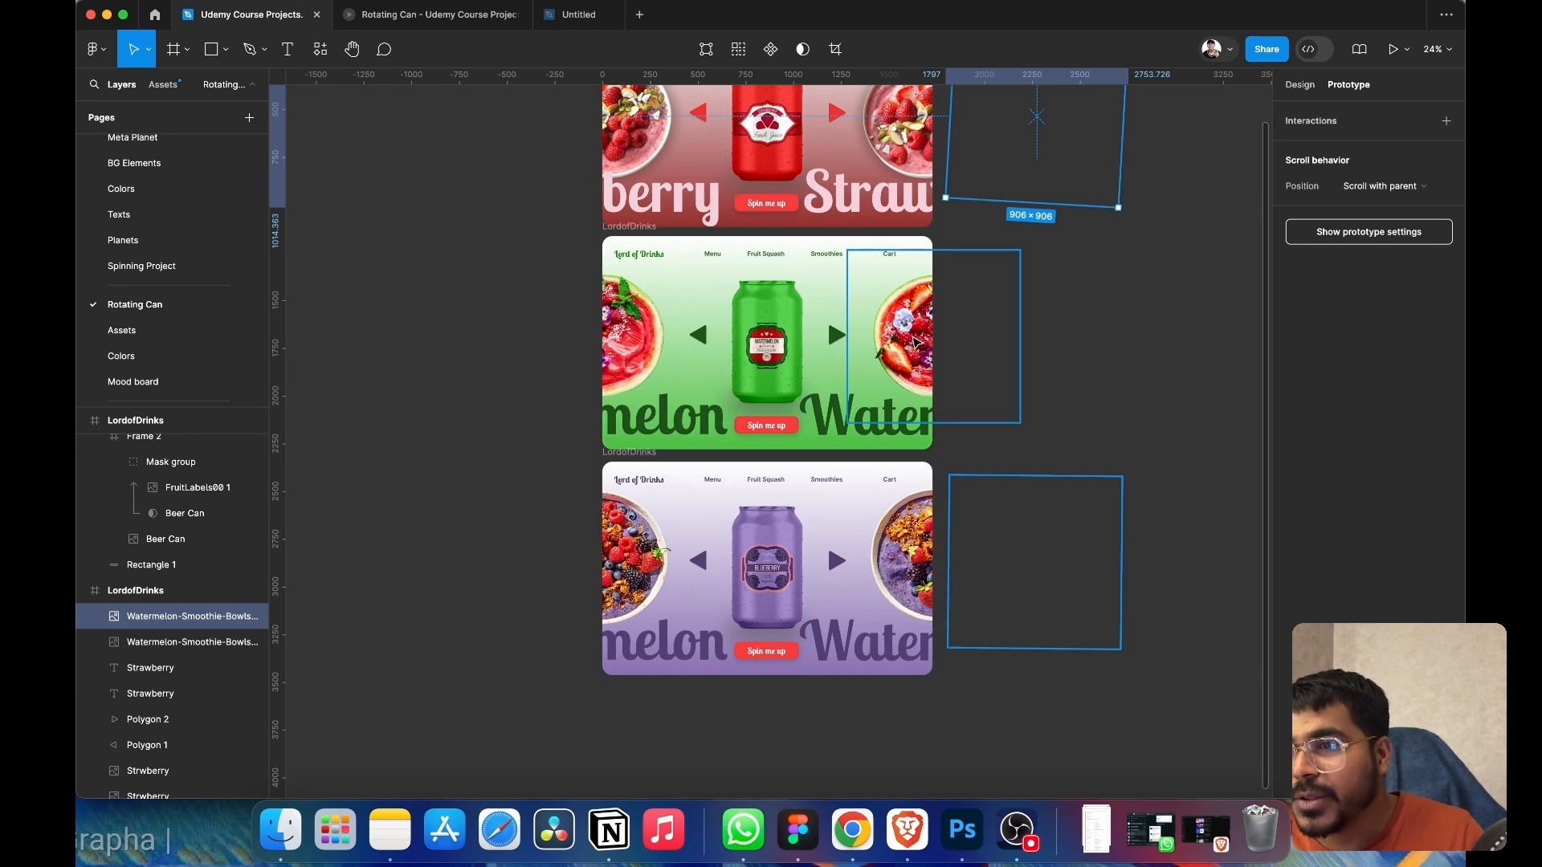
click(912, 341)
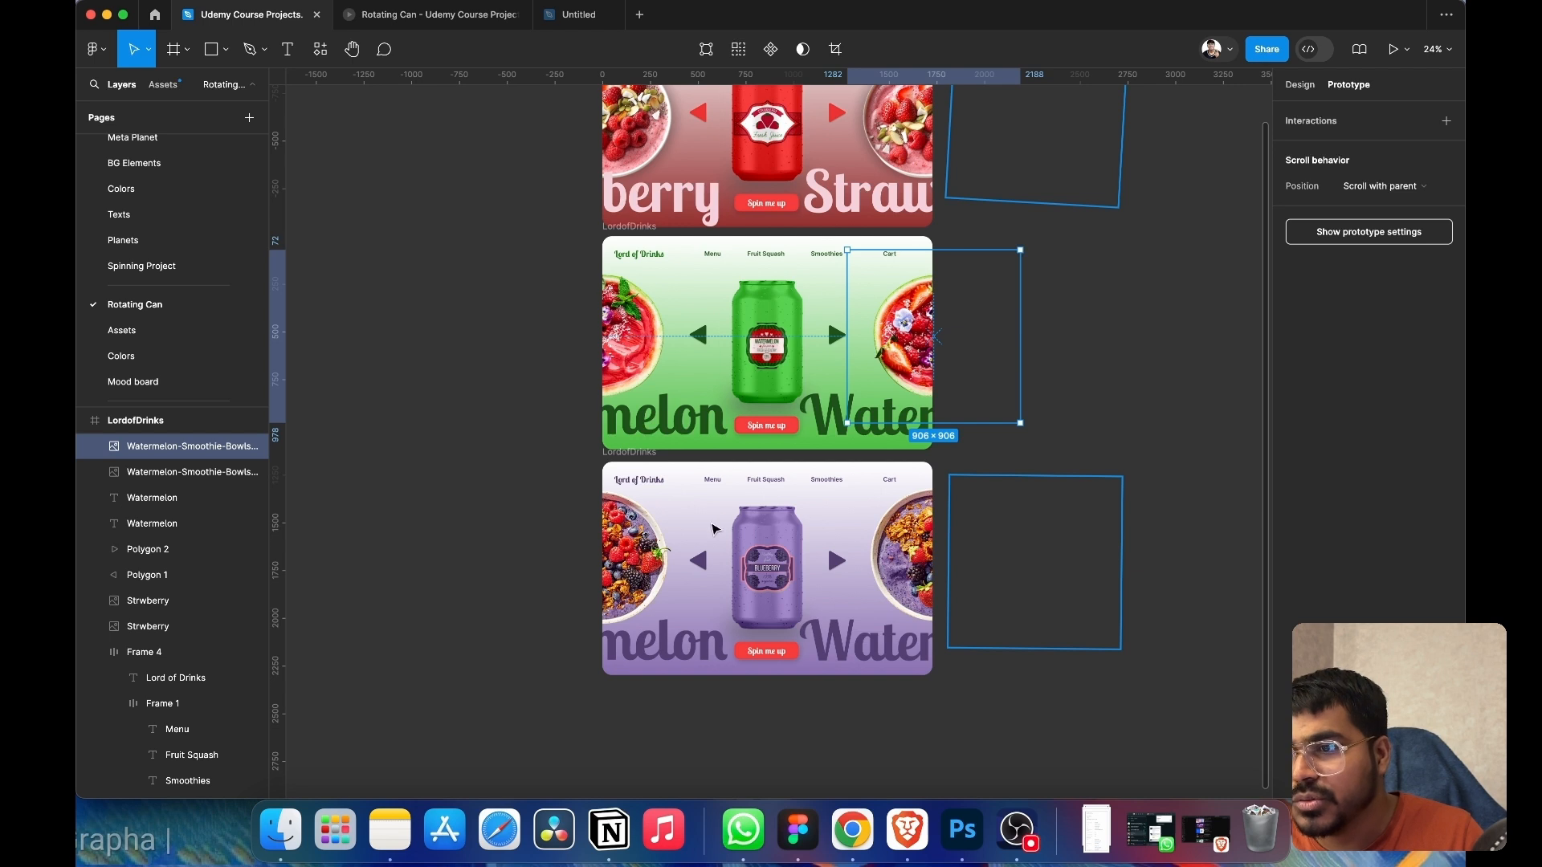
scroll(706, 530, up, 5)
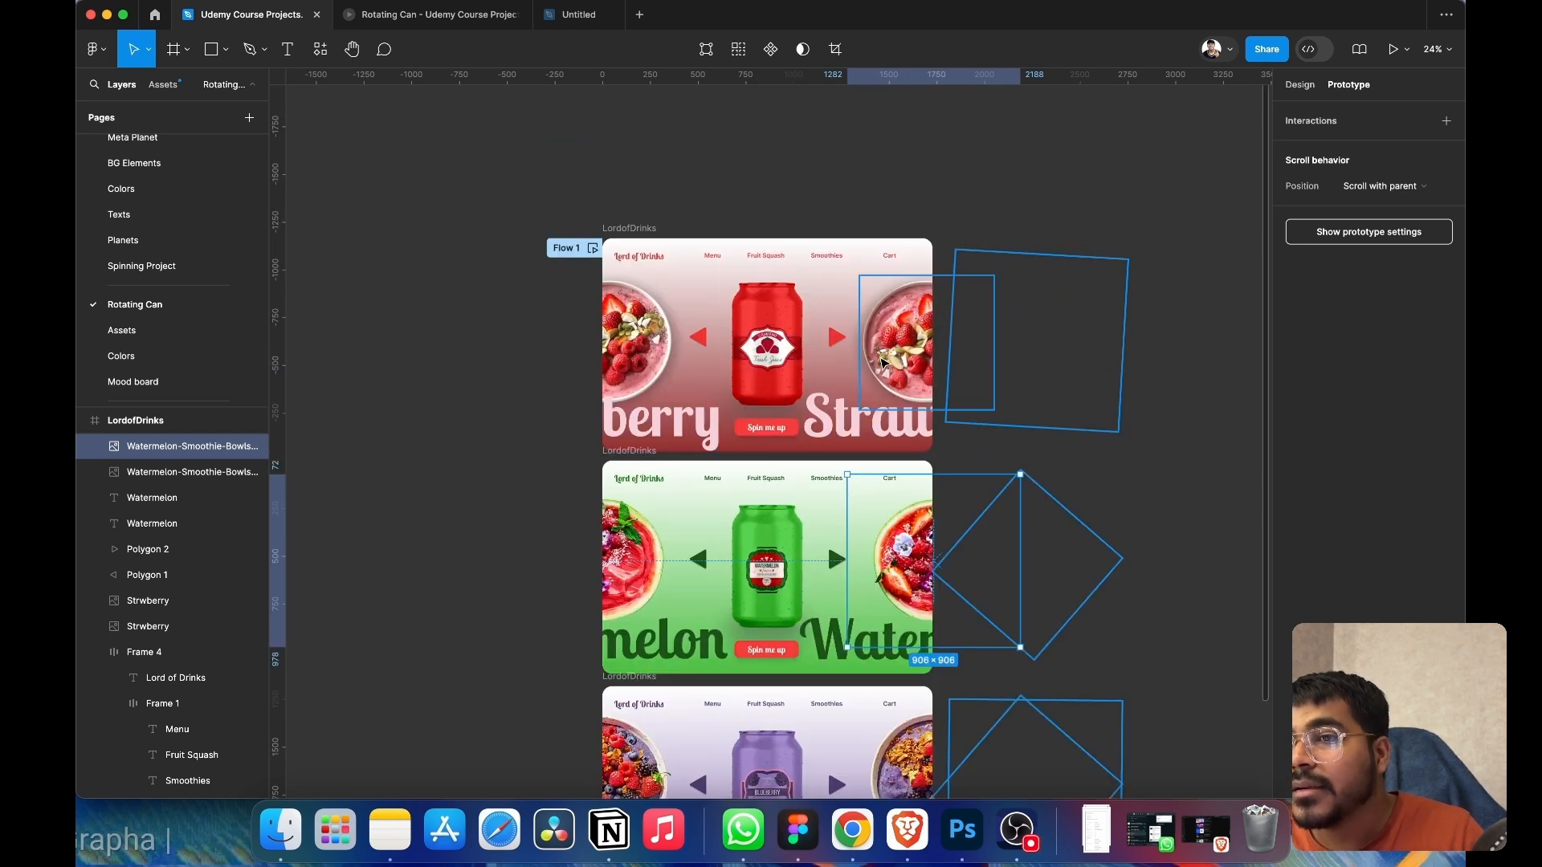
scroll(882, 361, down, 2)
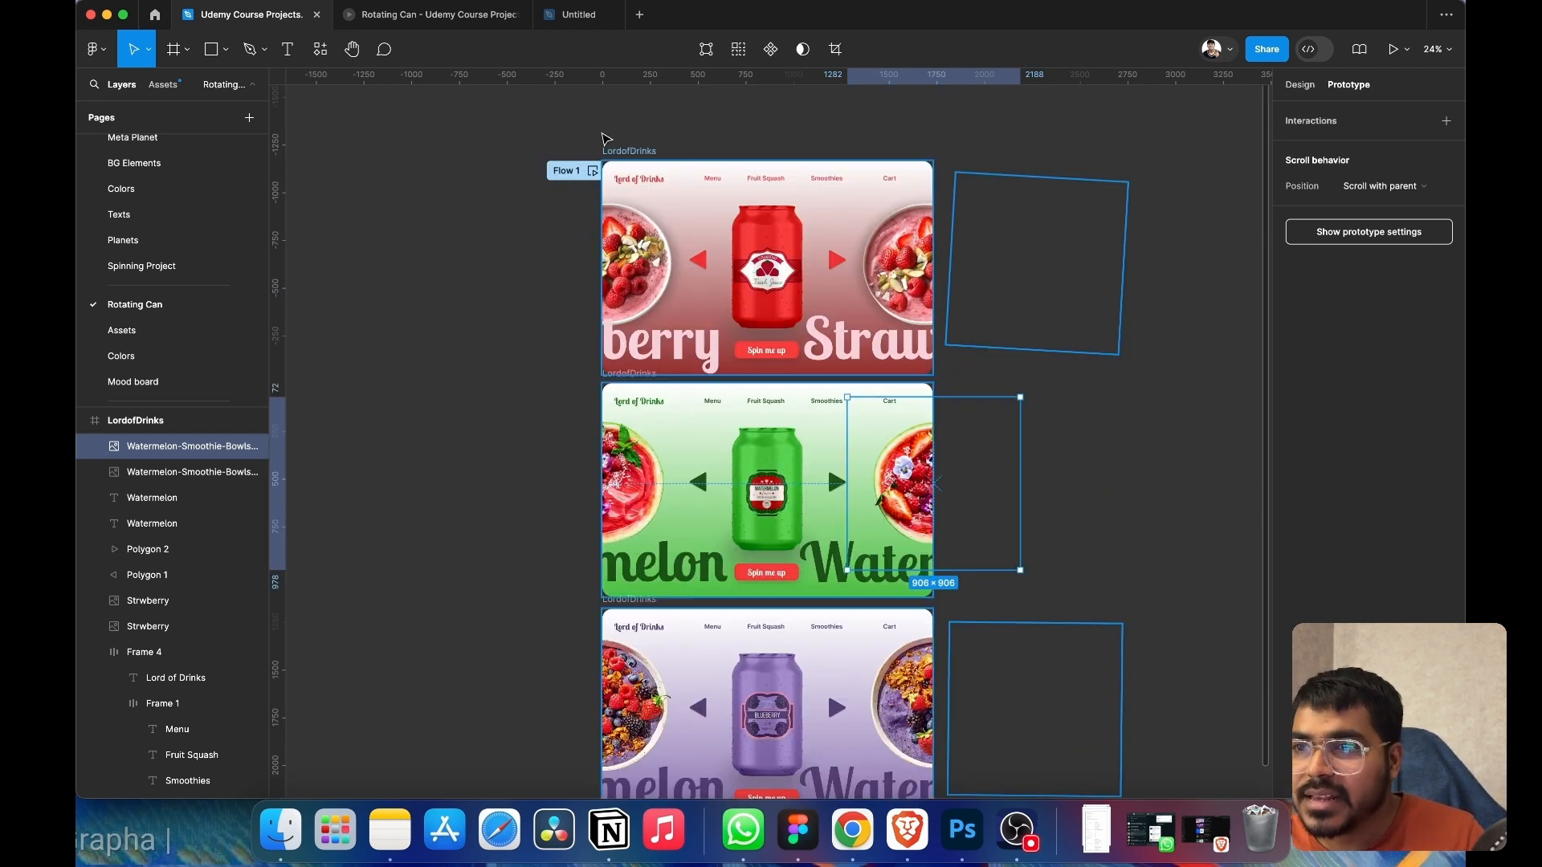
click(627, 151)
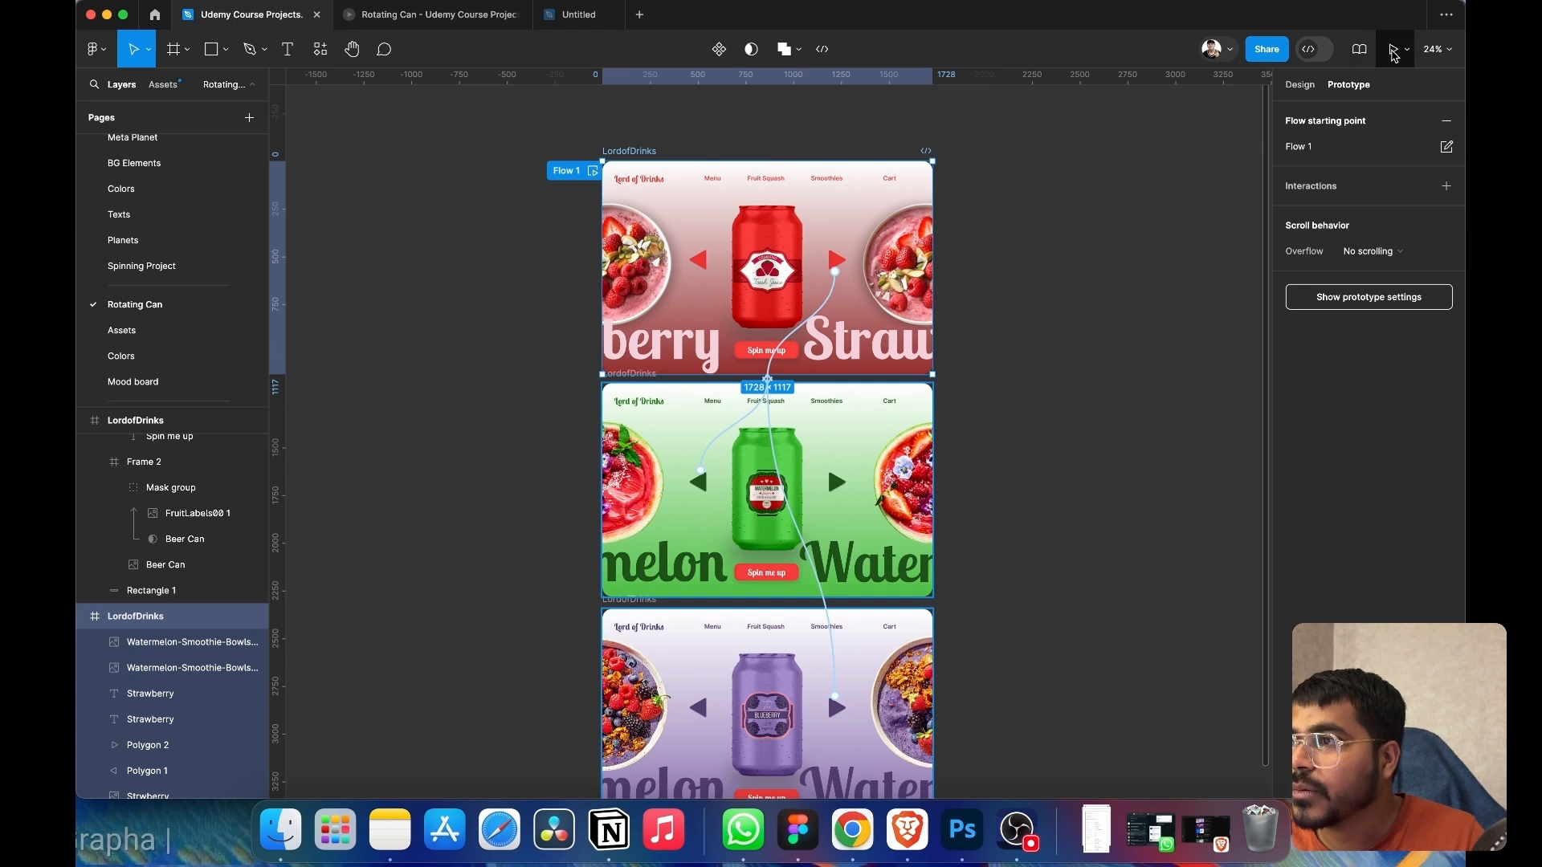
click(1393, 53)
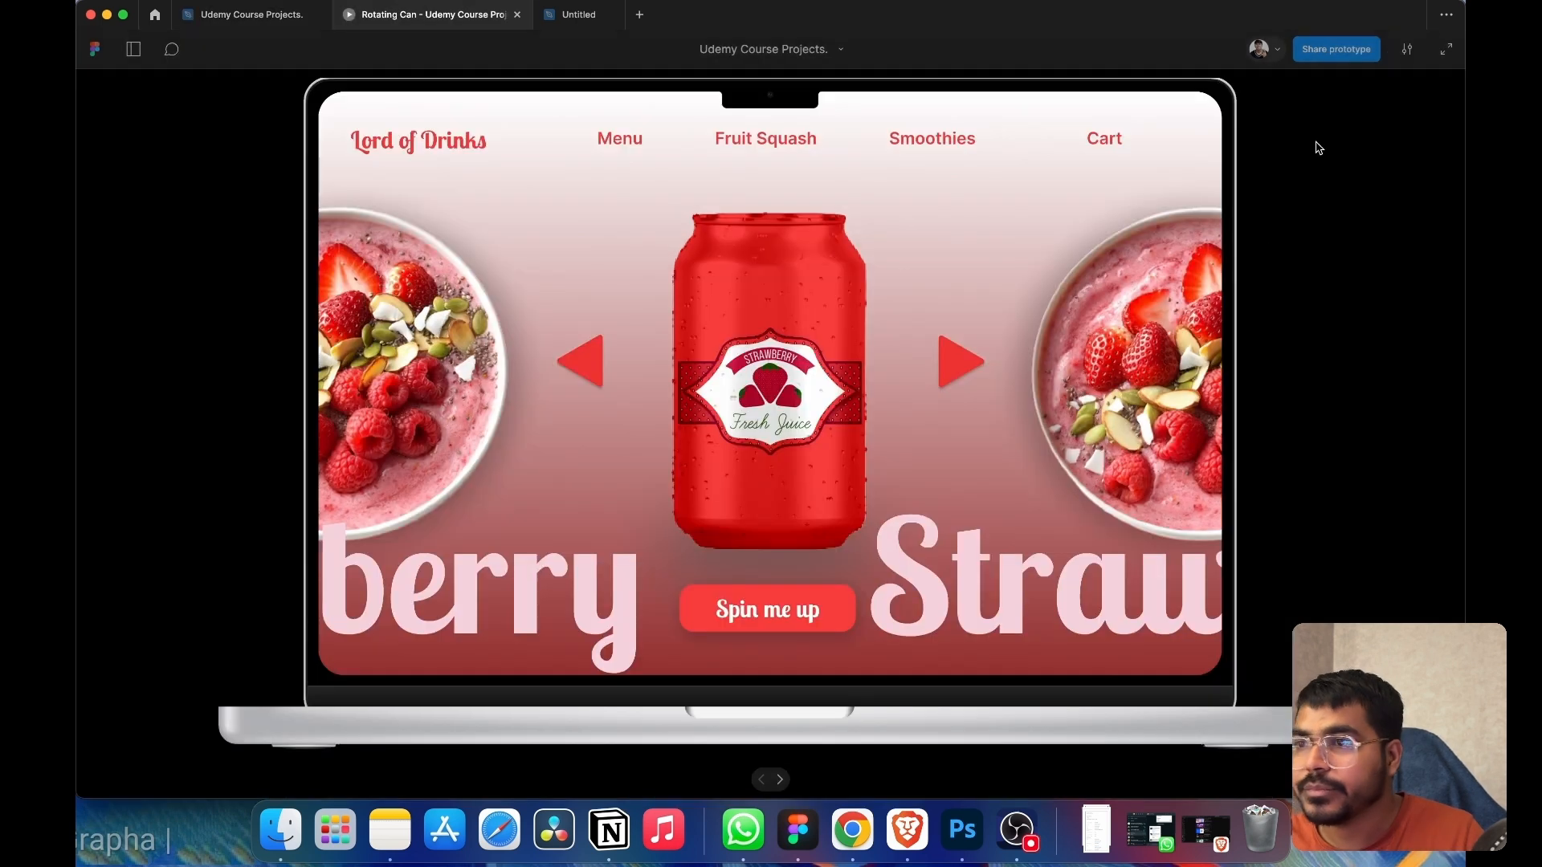
click(953, 375)
click(953, 375)
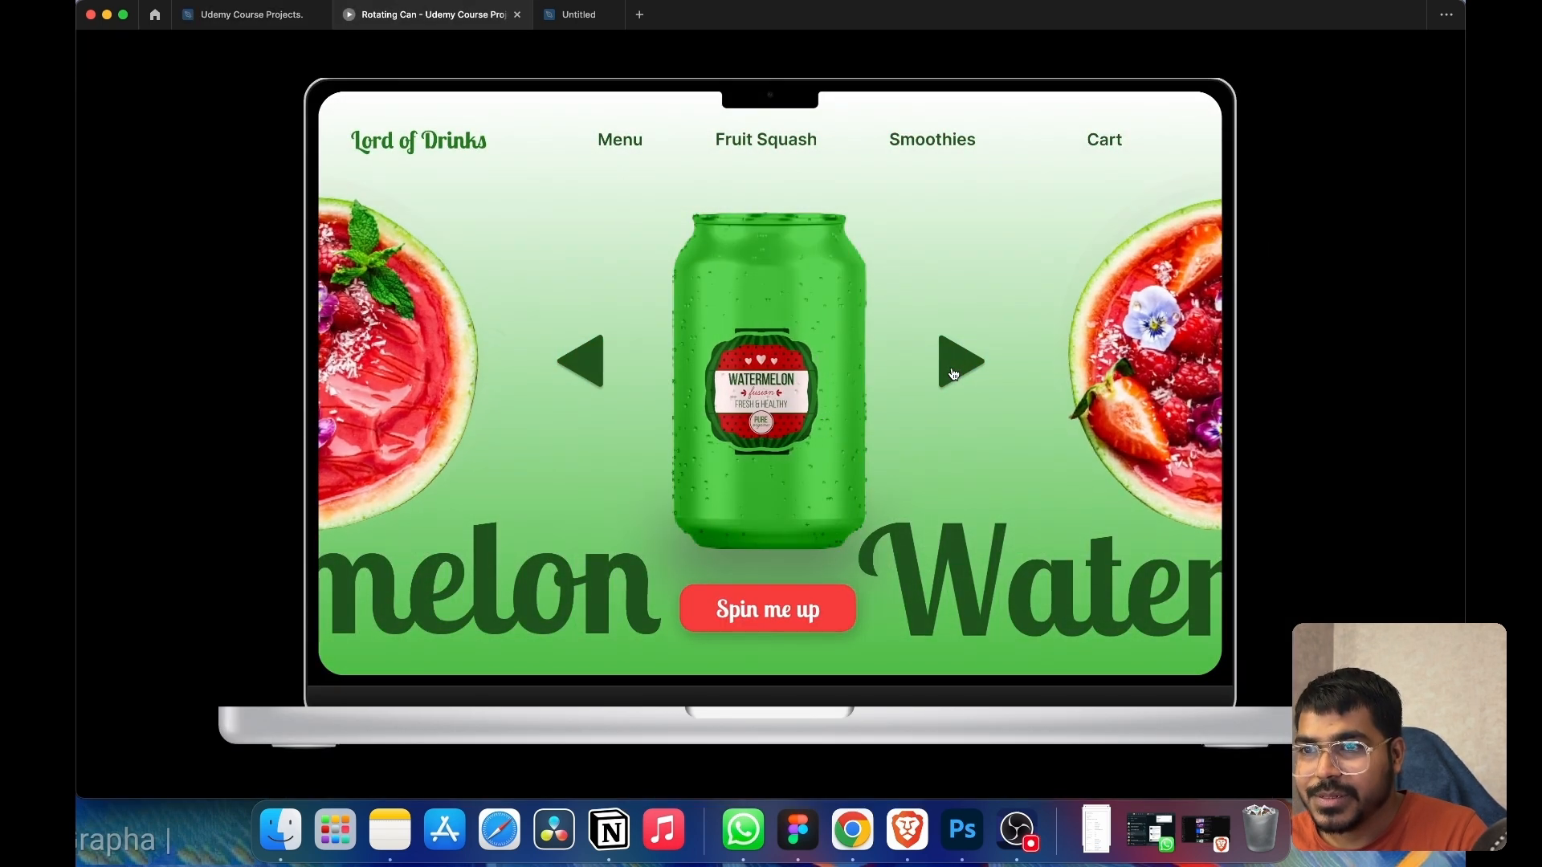
click(575, 363)
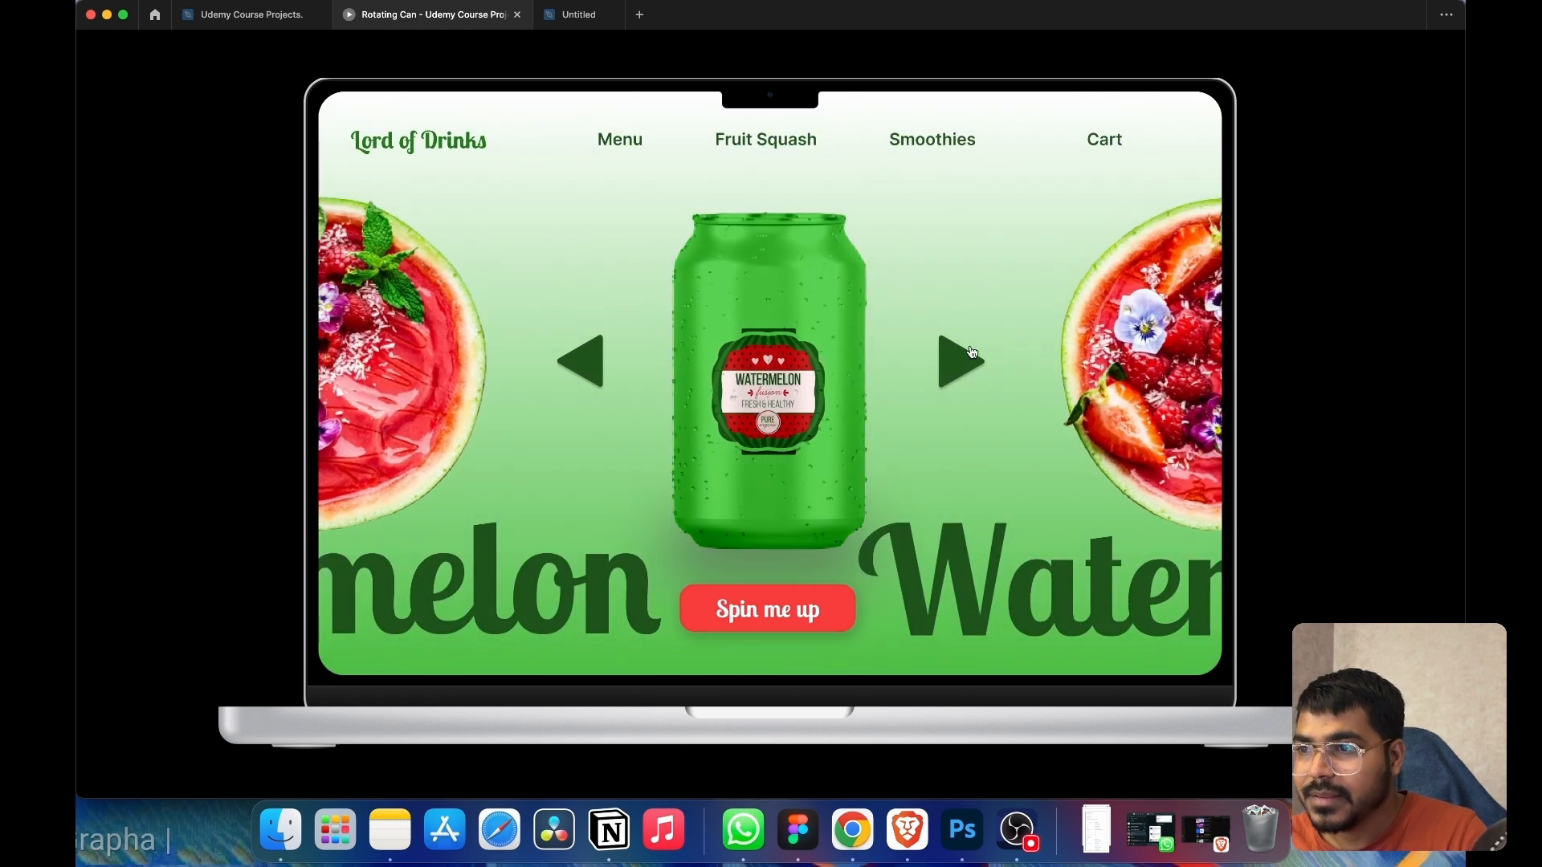
click(958, 371)
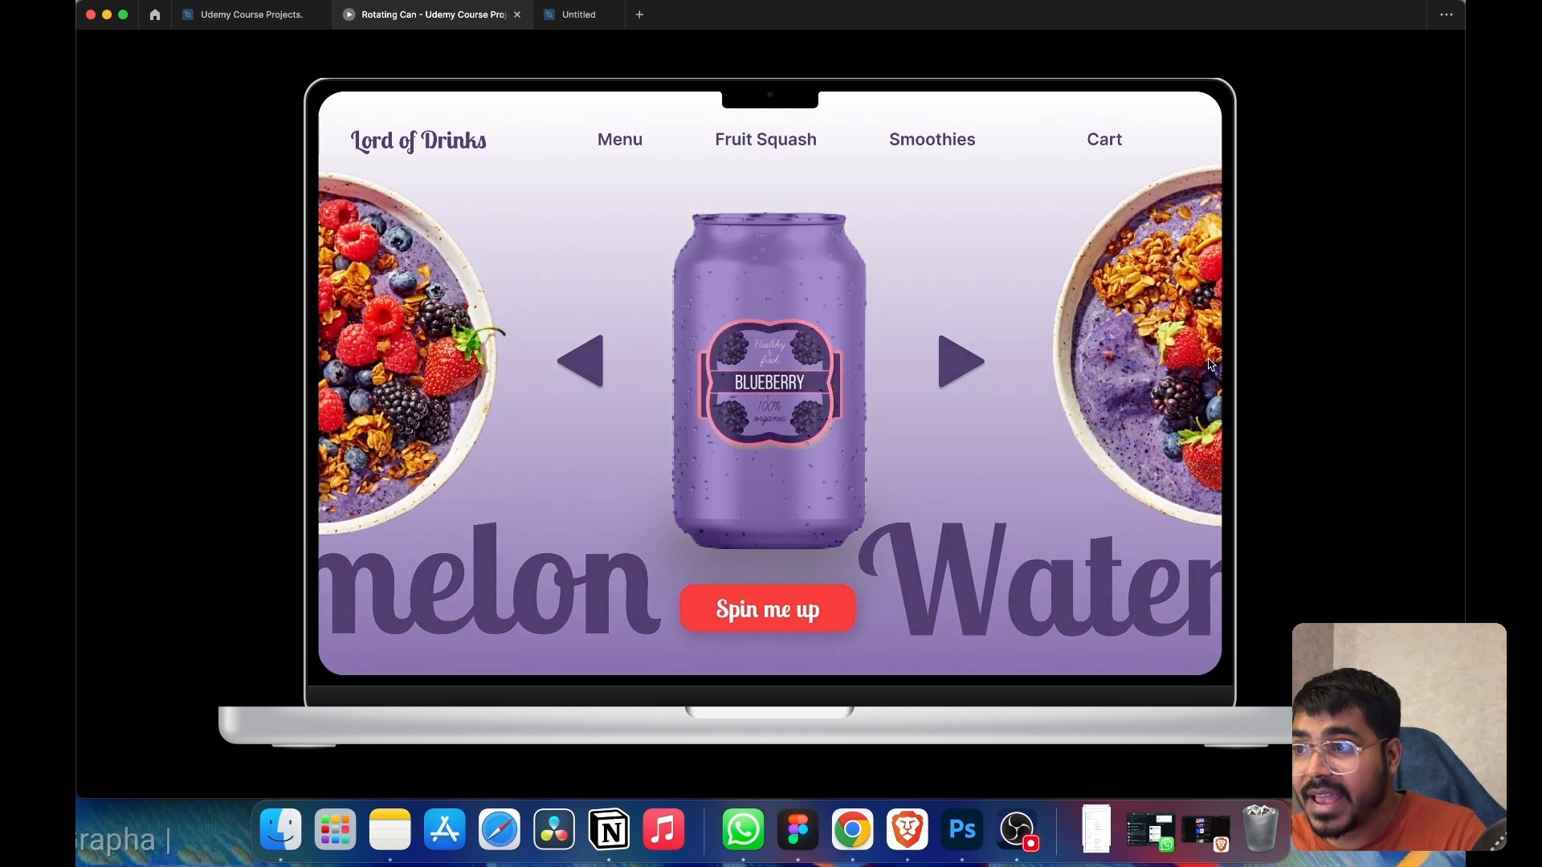
click(251, 15)
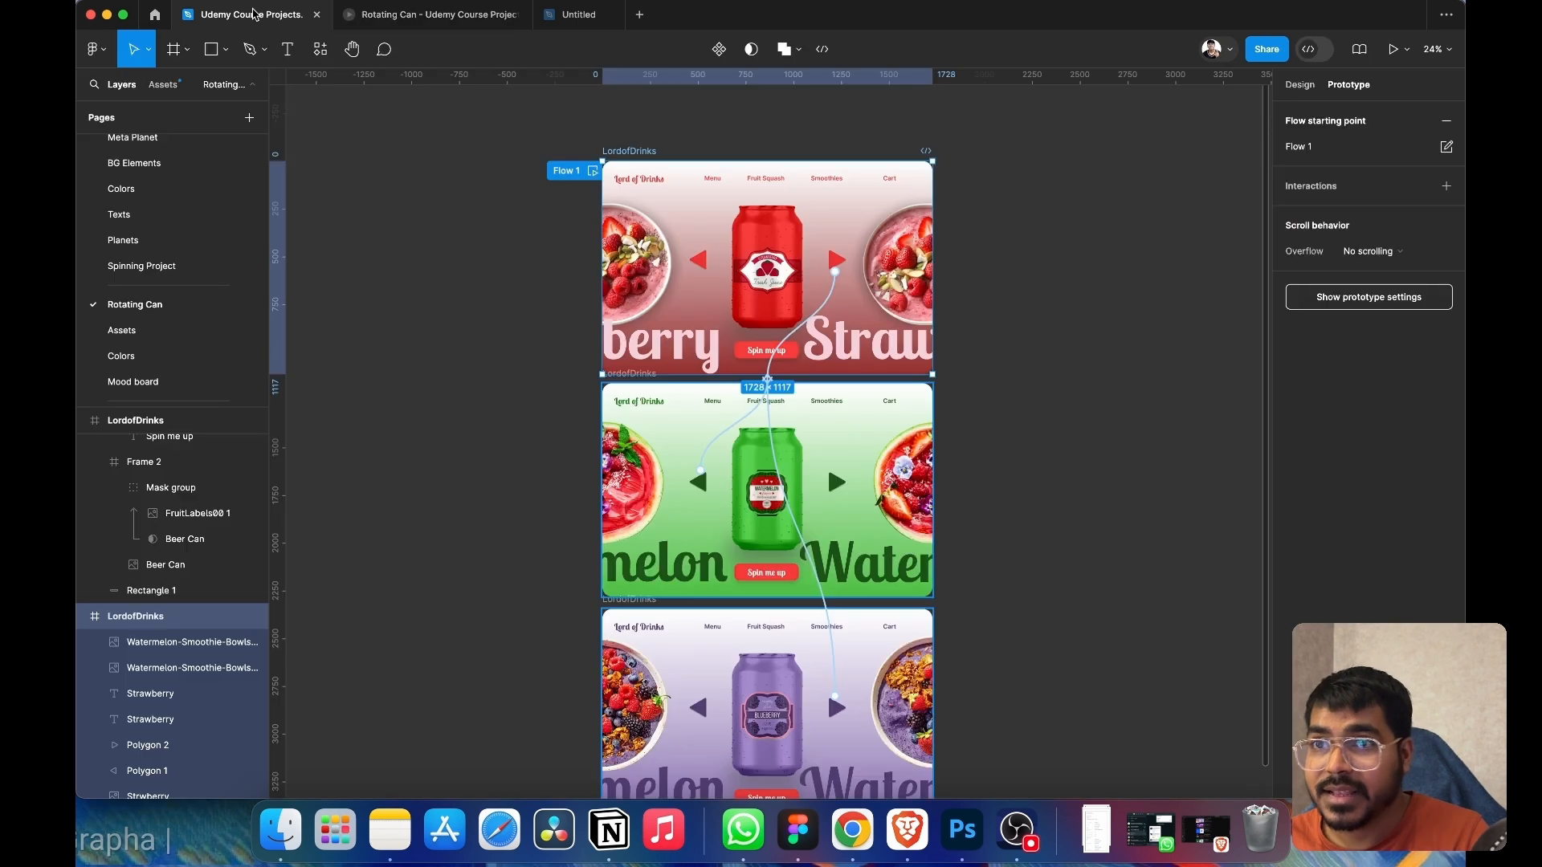
- Duplicate both blueberry smoothie bowls and place the copies over the strawberry bowls in the strawberry frame
scroll(981, 523, down, 3)
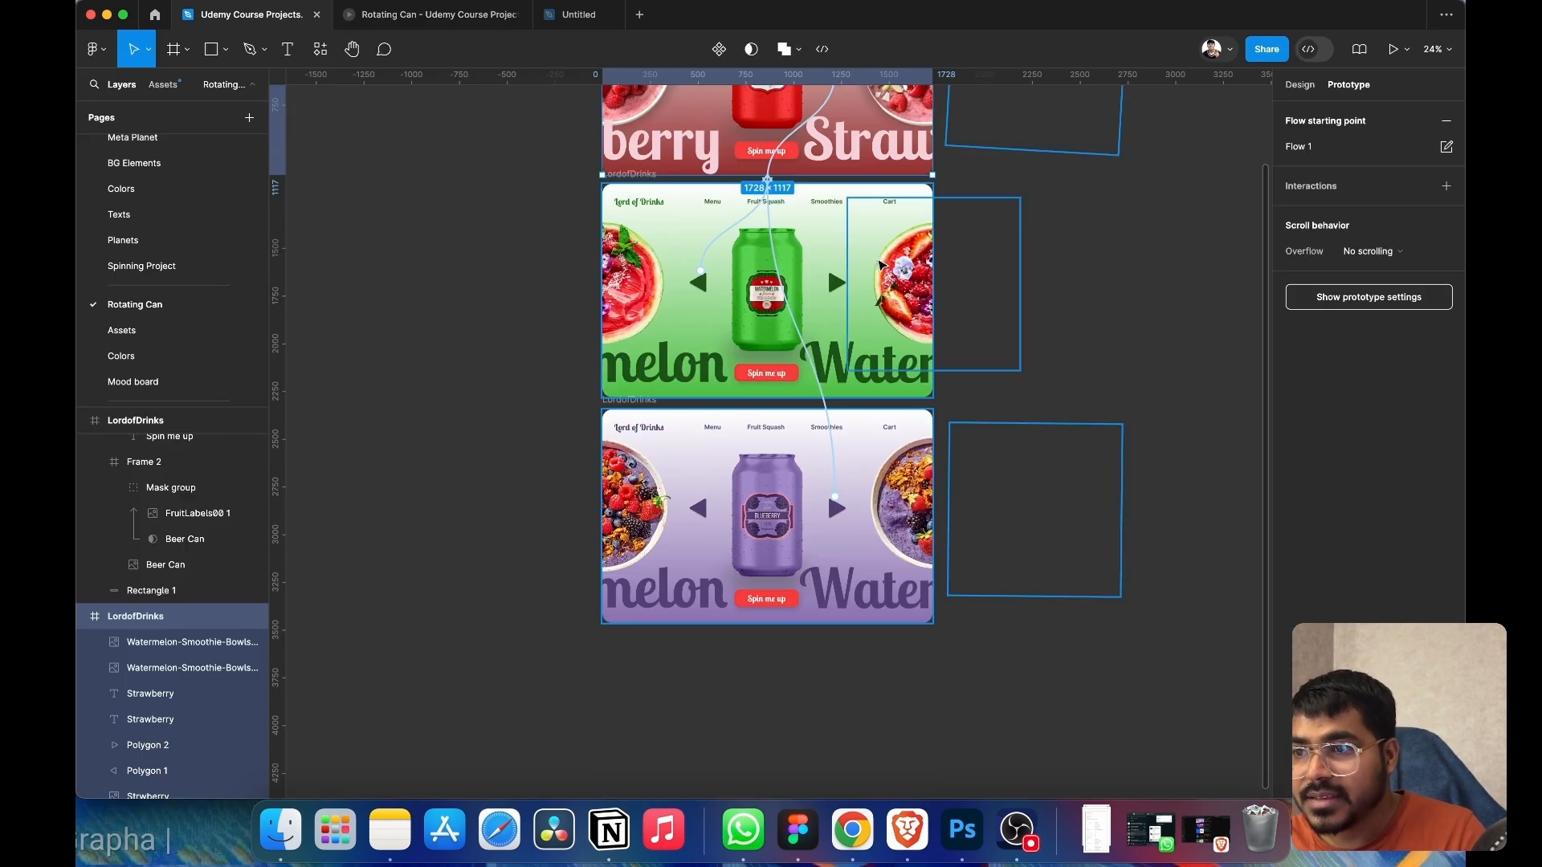
click(893, 282)
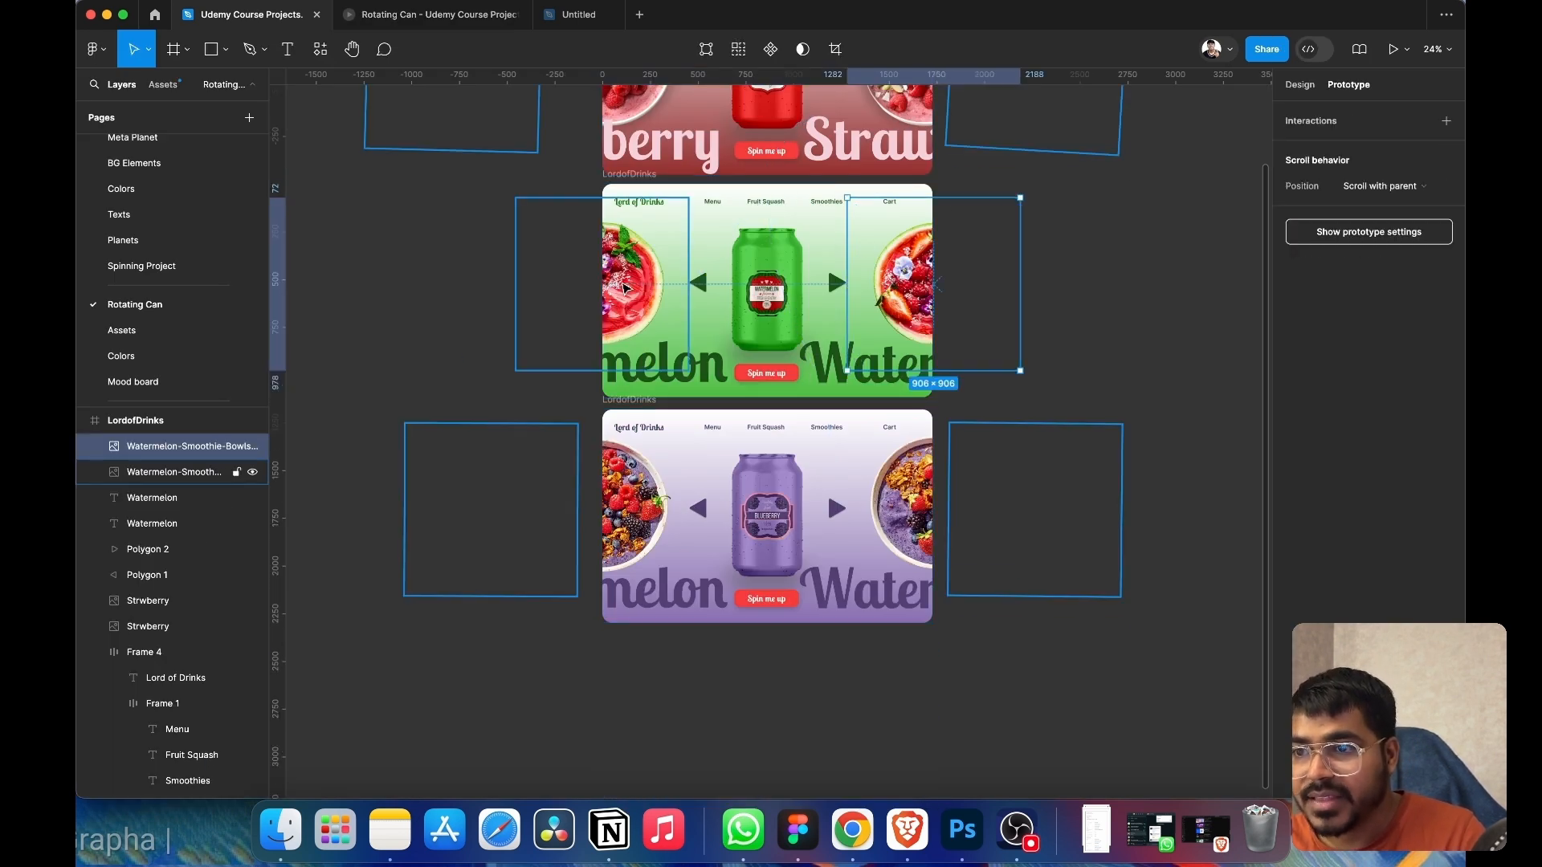
click(631, 293)
click(898, 524)
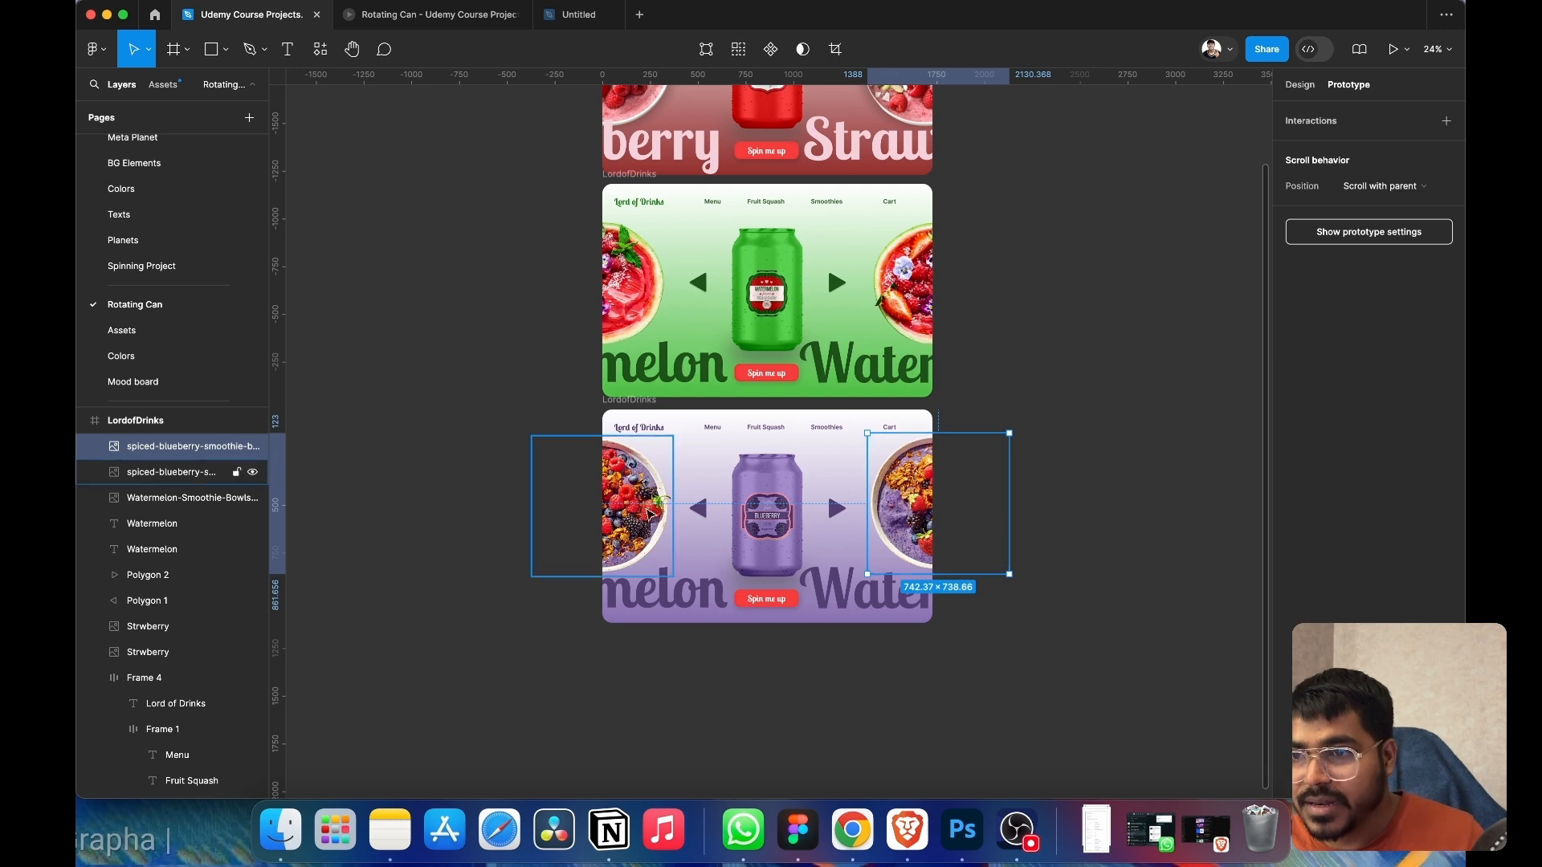
shift+click(625, 514)
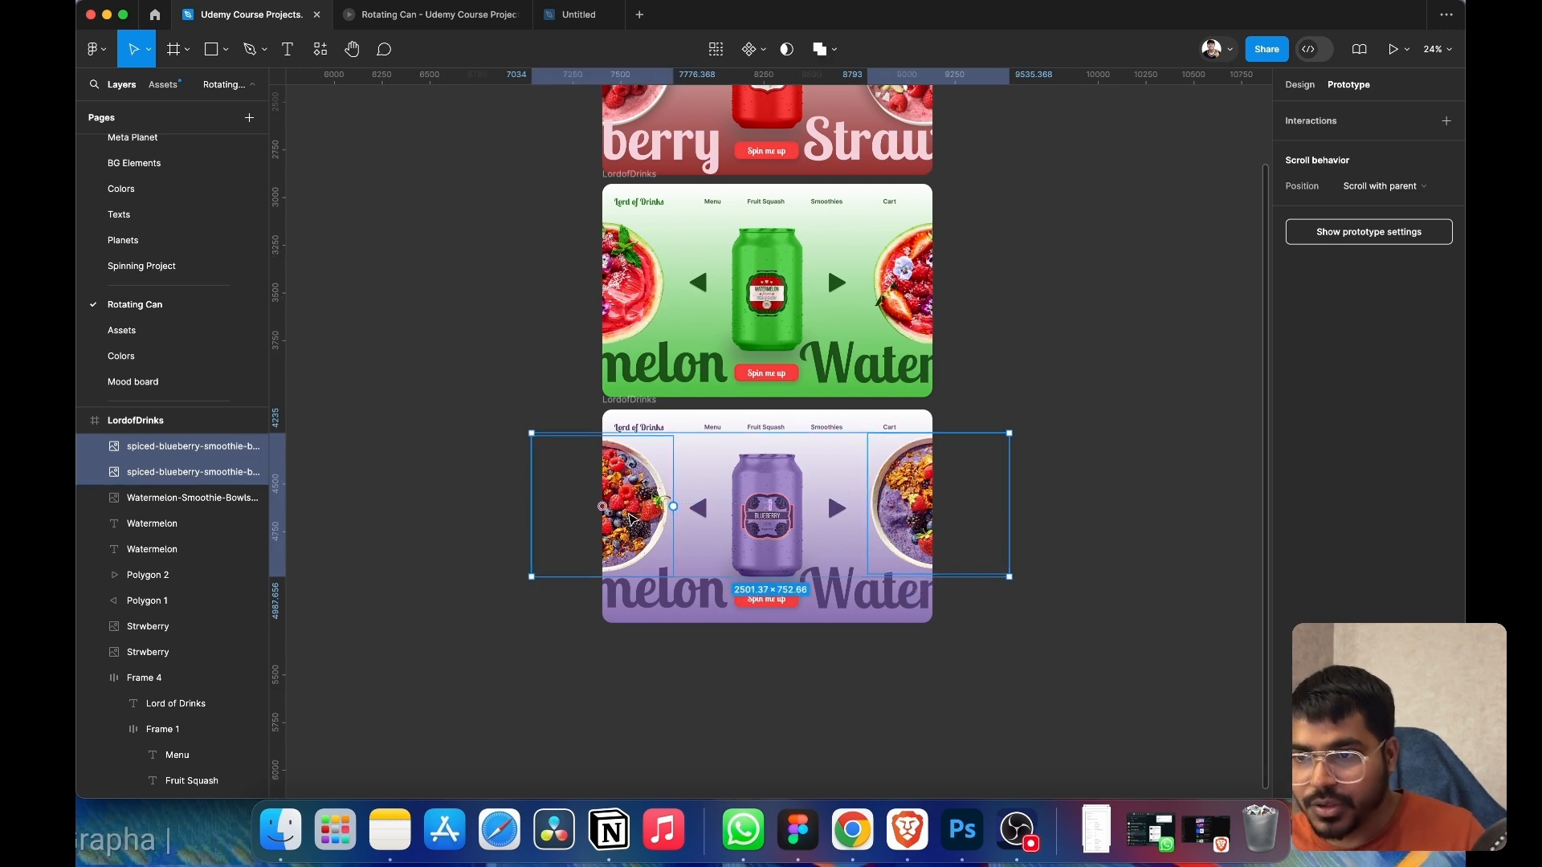
scroll(630, 518, up, 5)
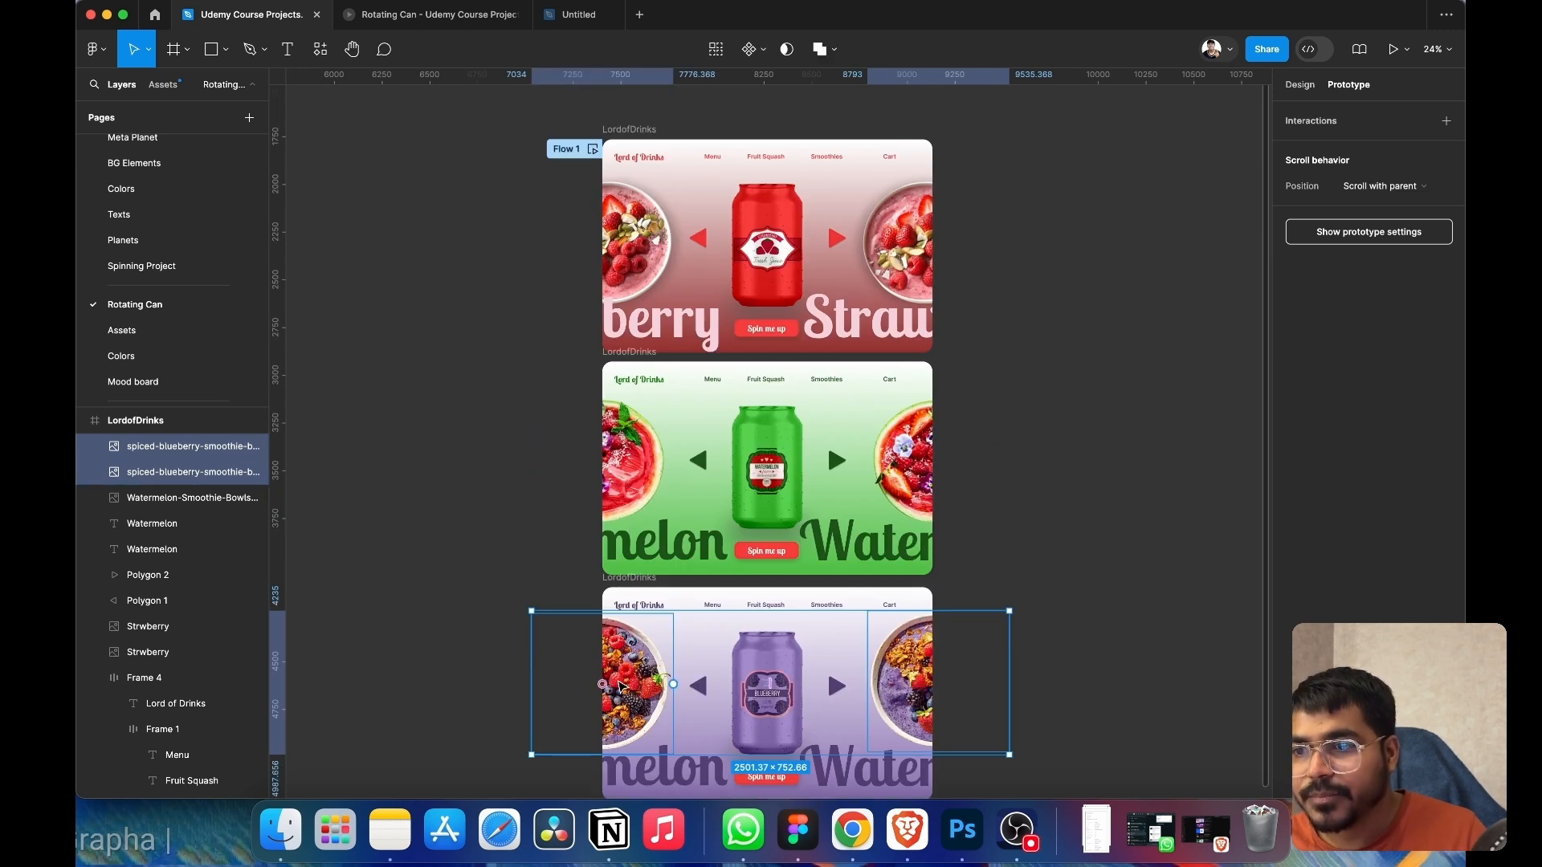
key(super+d)
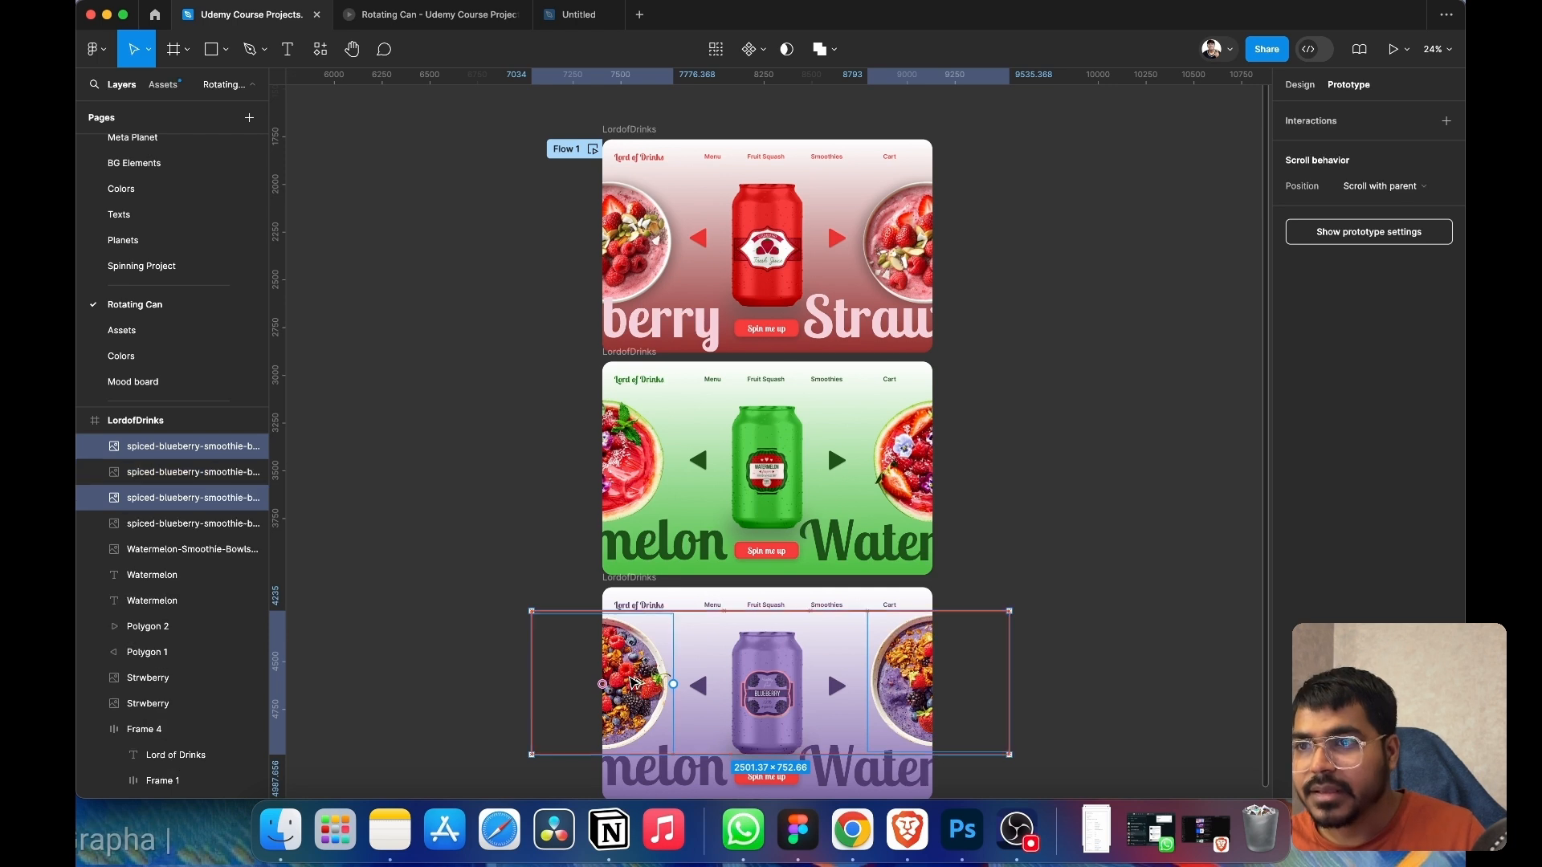
drag(636, 683, 645, 240)
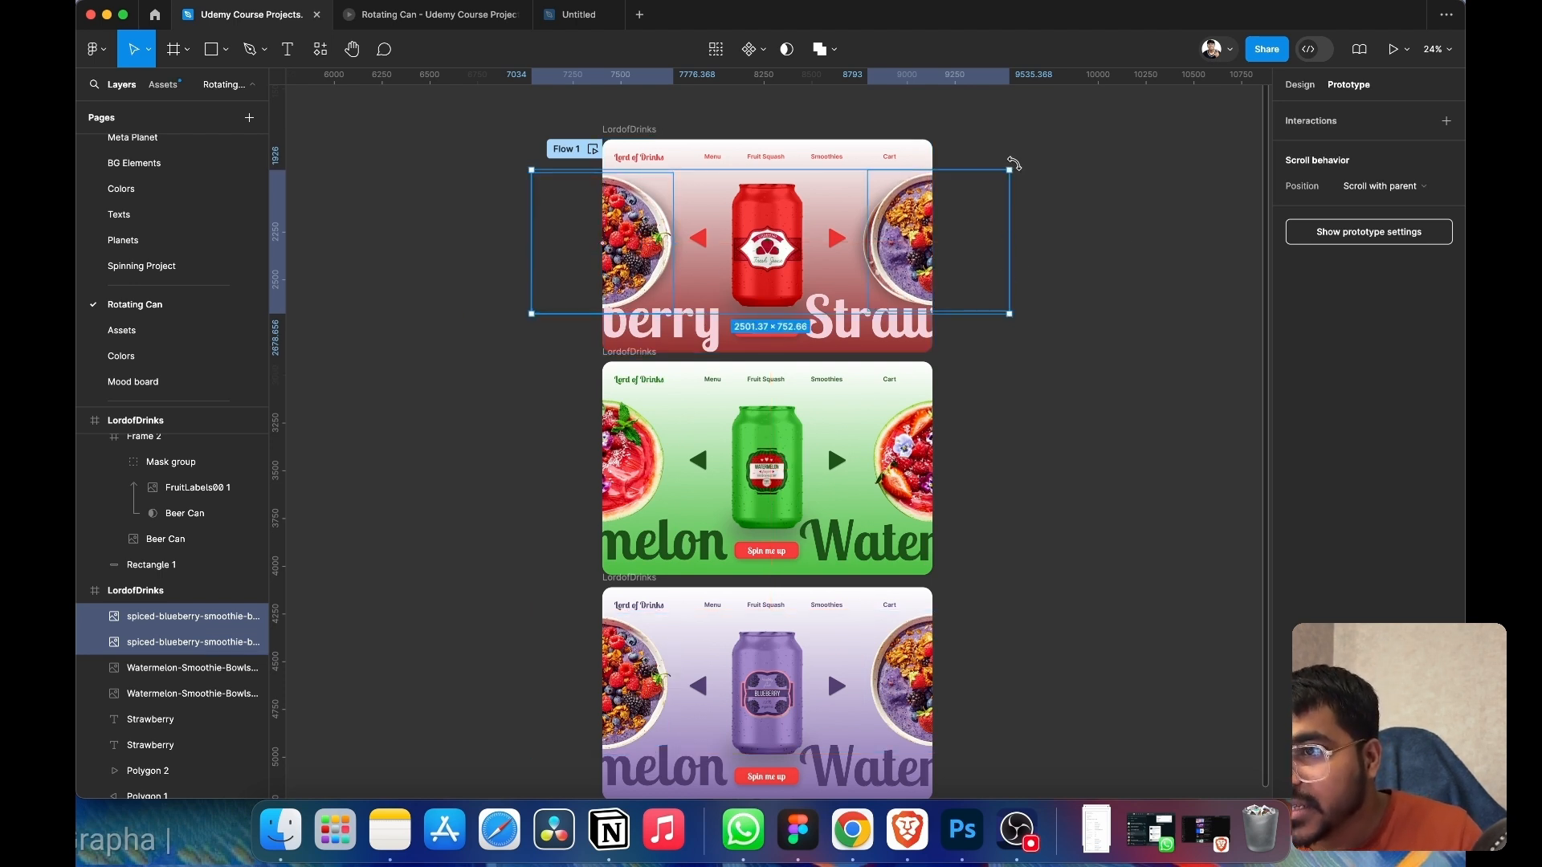
- Rotate the right-hand blueberry bowl copy slightly clockwise and move it out past the strawberry frame's right edge
mouse_move(1014, 164)
mouse_down()
mouse_move(1026, 177)
mouse_move(1013, 170)
mouse_up()
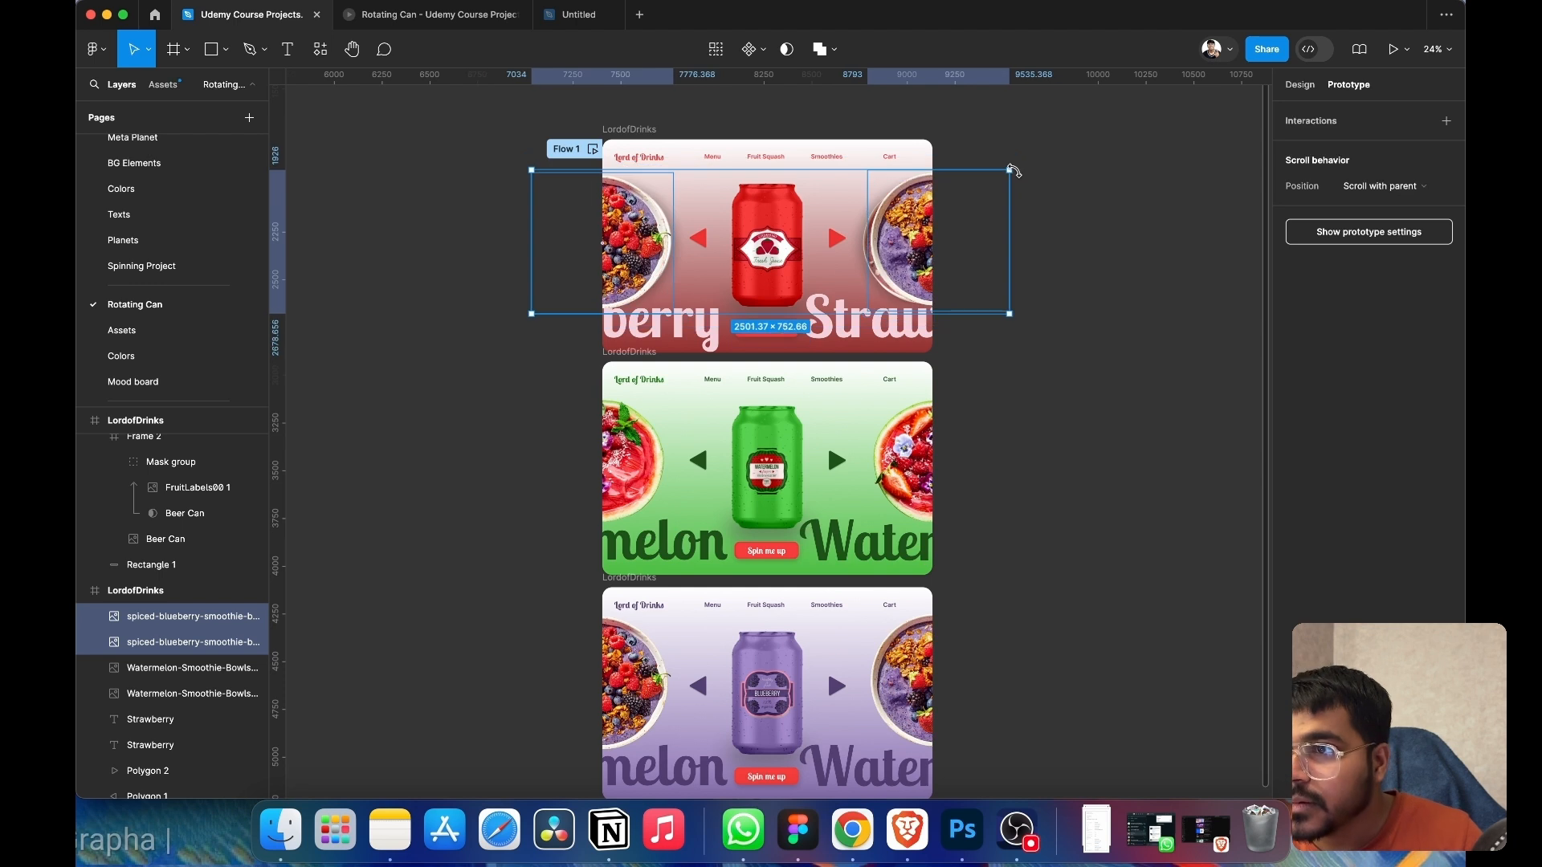
click(943, 247)
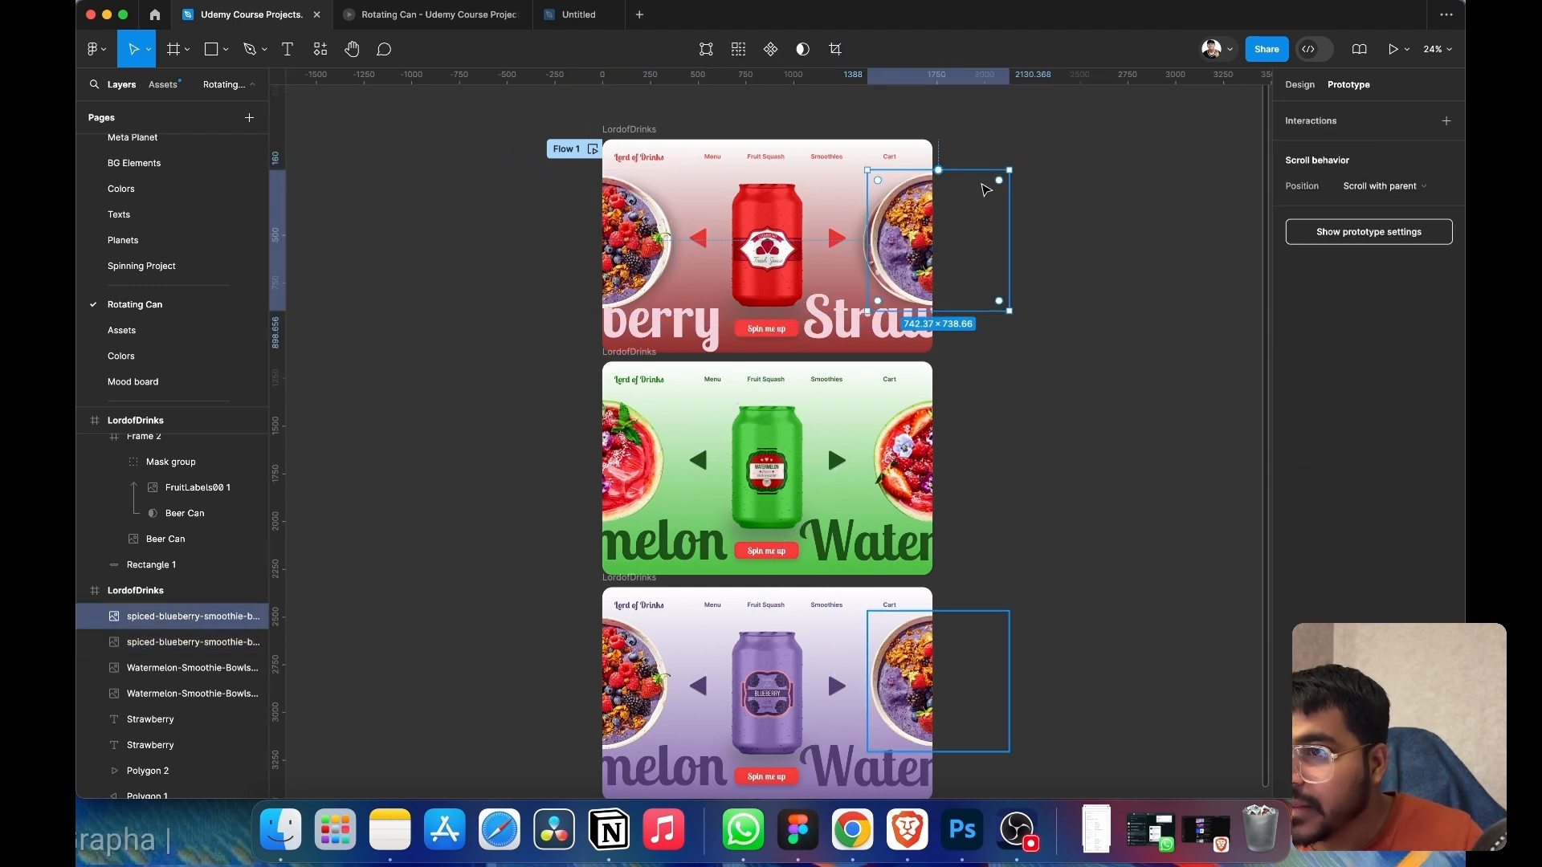
drag(1016, 164, 1010, 317)
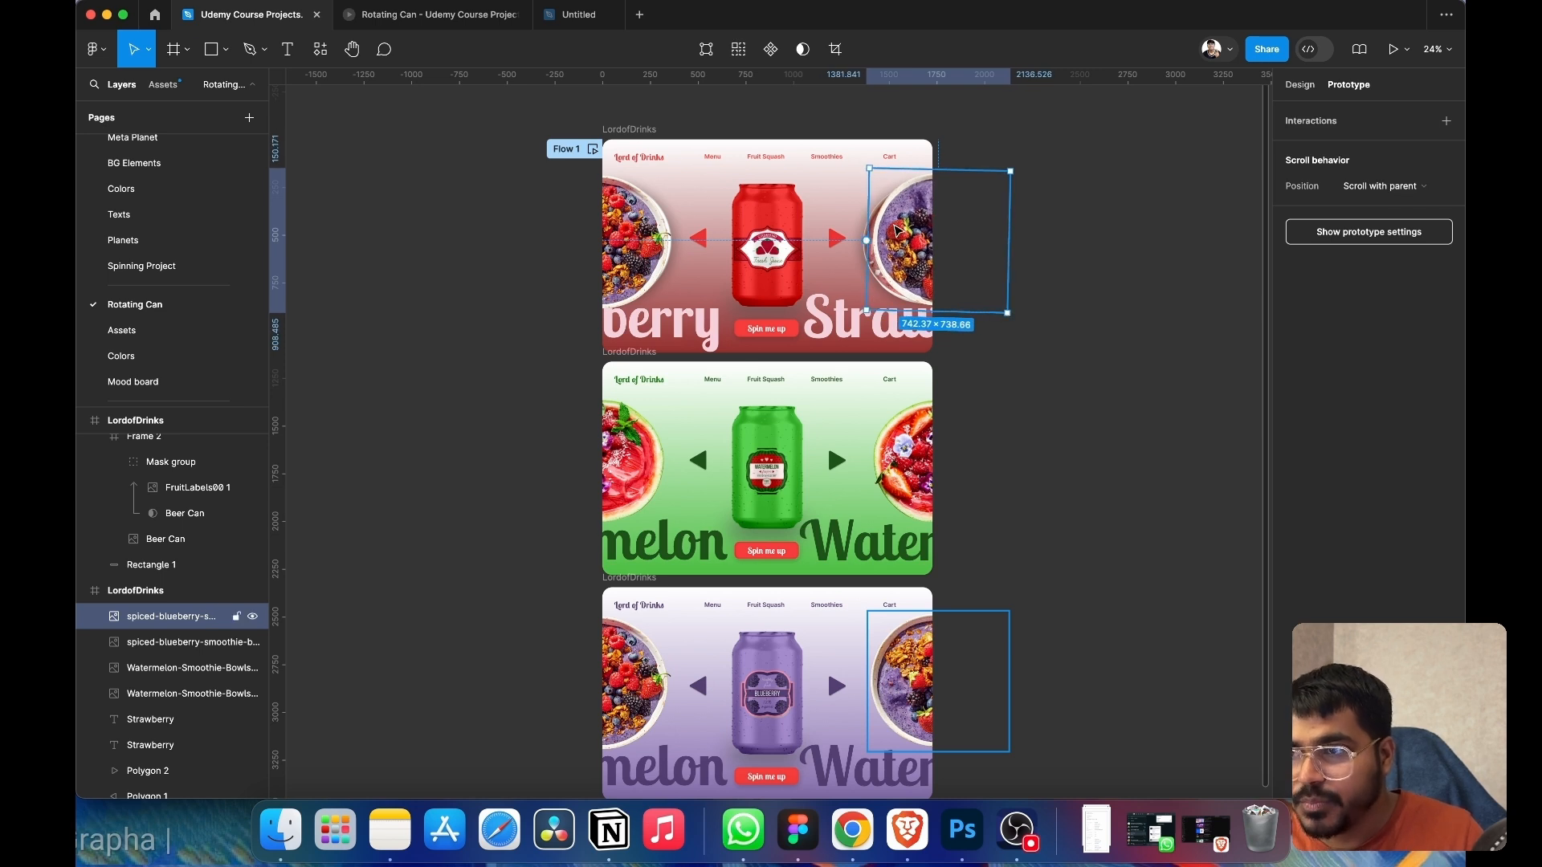
drag(897, 232, 999, 231)
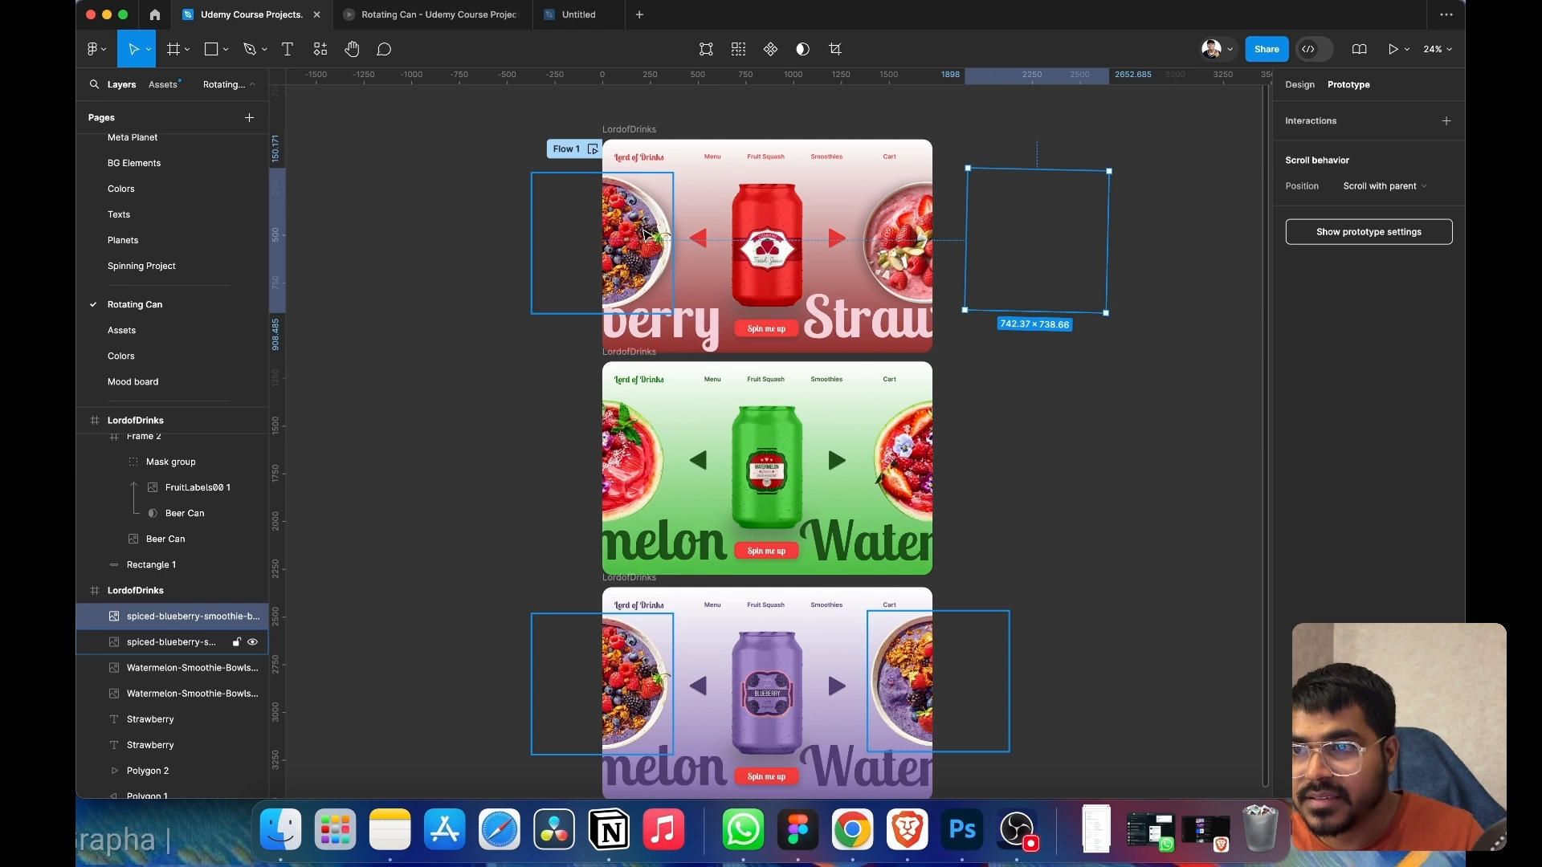
- Rotate the left-hand blueberry bowl copy slightly clockwise and move it out past the strawberry frame's left edge
click(631, 234)
drag(678, 171, 675, 163)
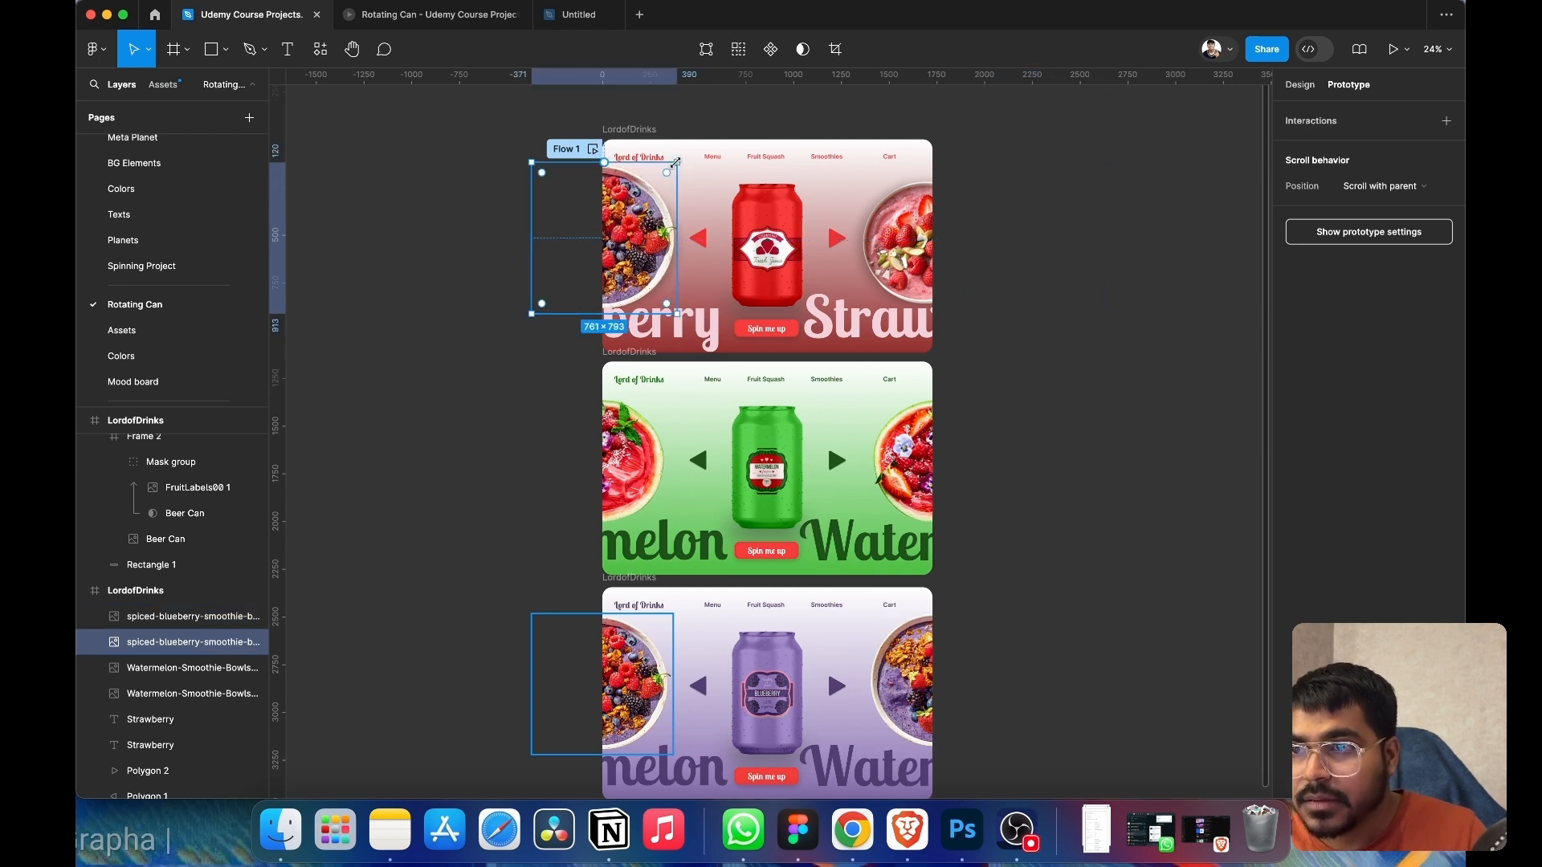
key(super+z)
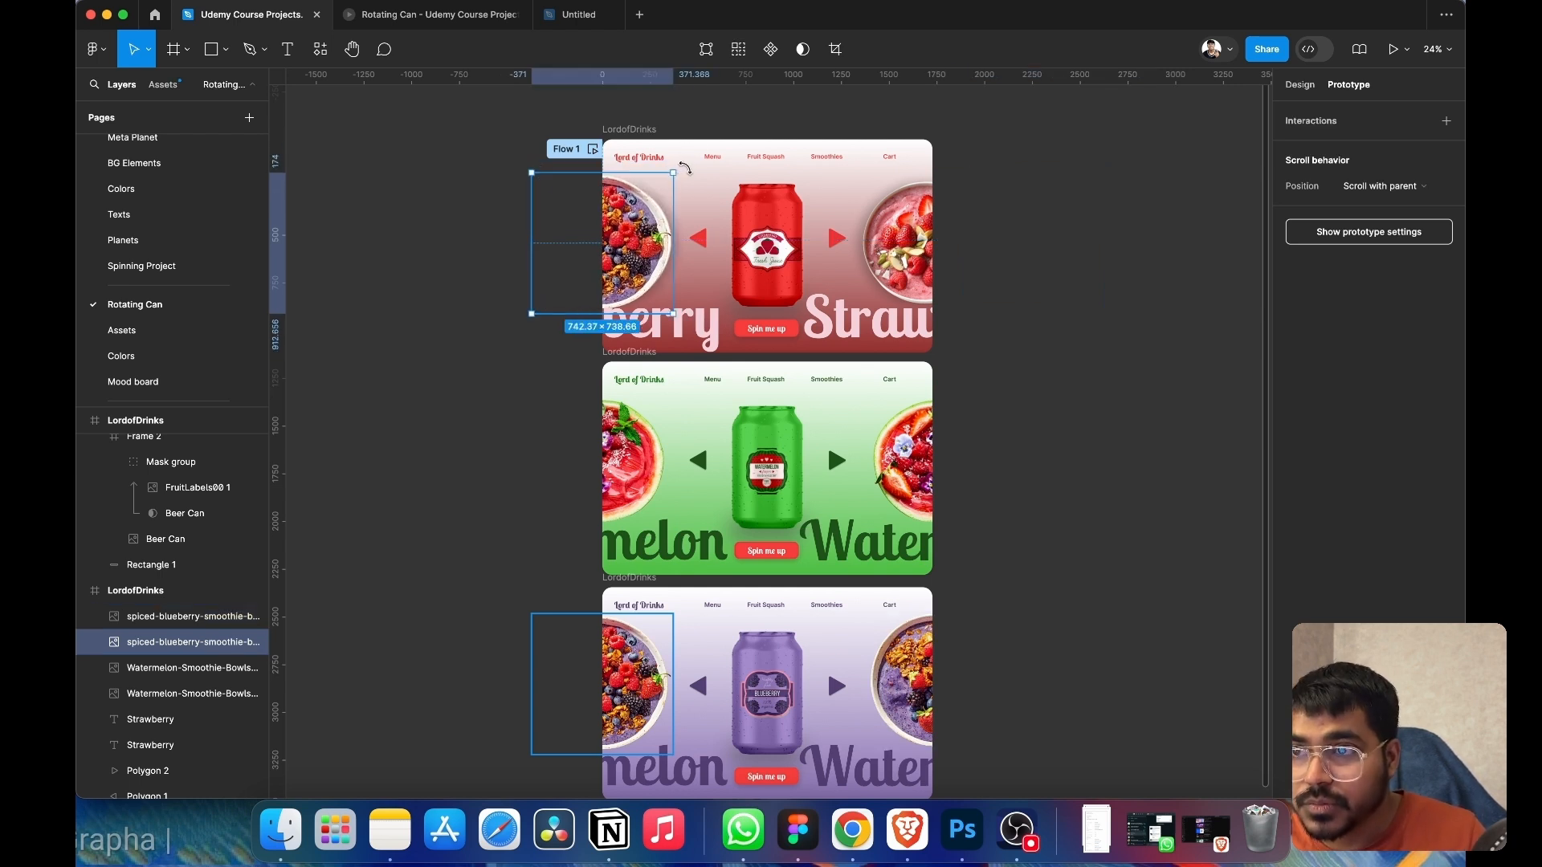
drag(684, 168, 563, 197)
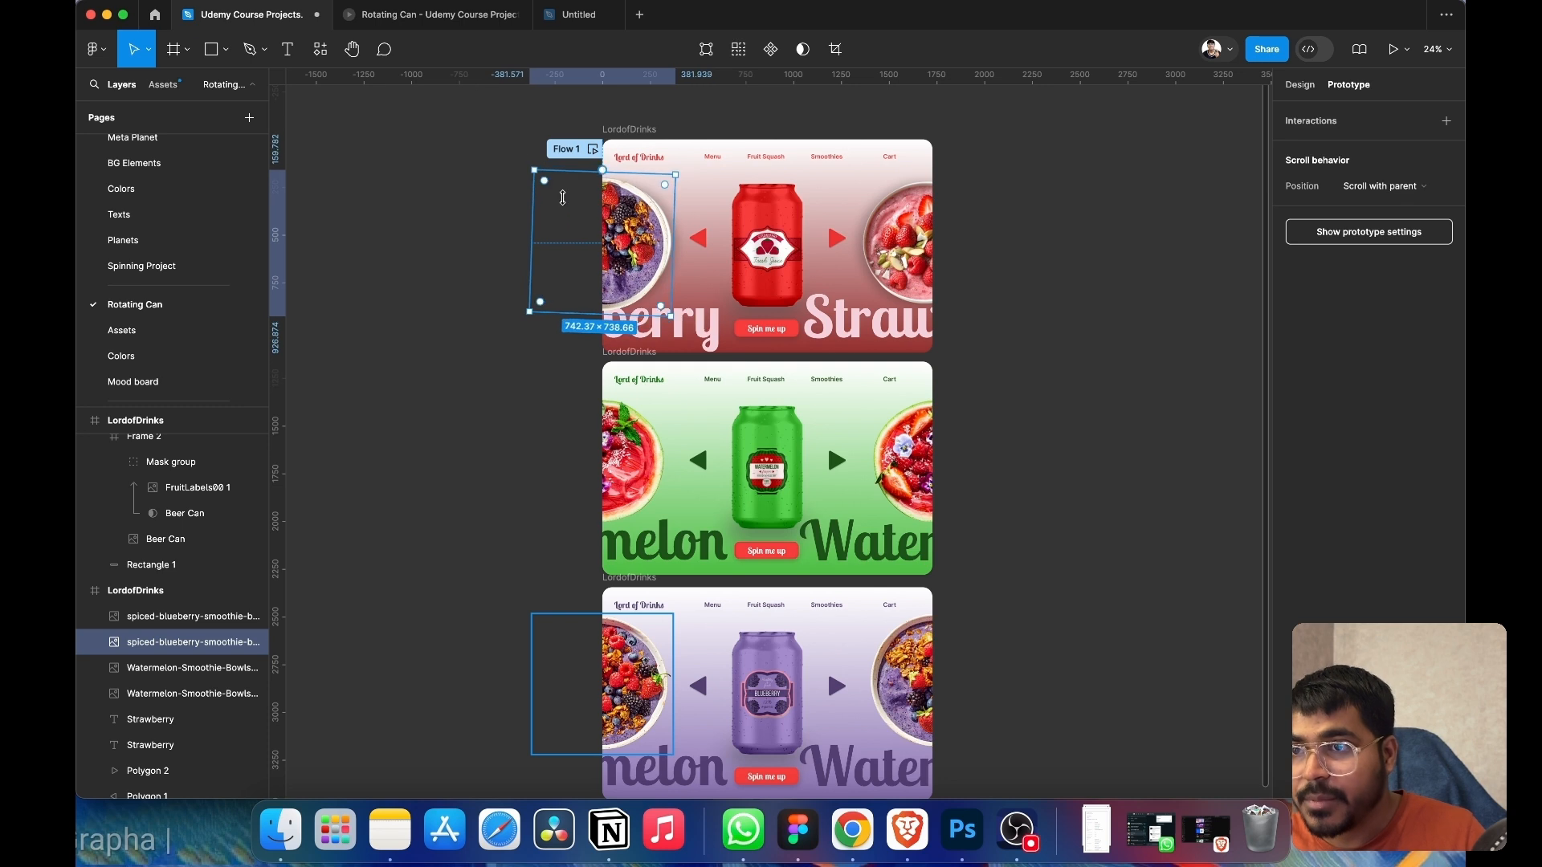
drag(625, 252, 540, 242)
- Inspect the fruit bowls in the blueberry and watermelon frames and the blueberry frame's prototype connections
scroll(827, 462, down, 3)
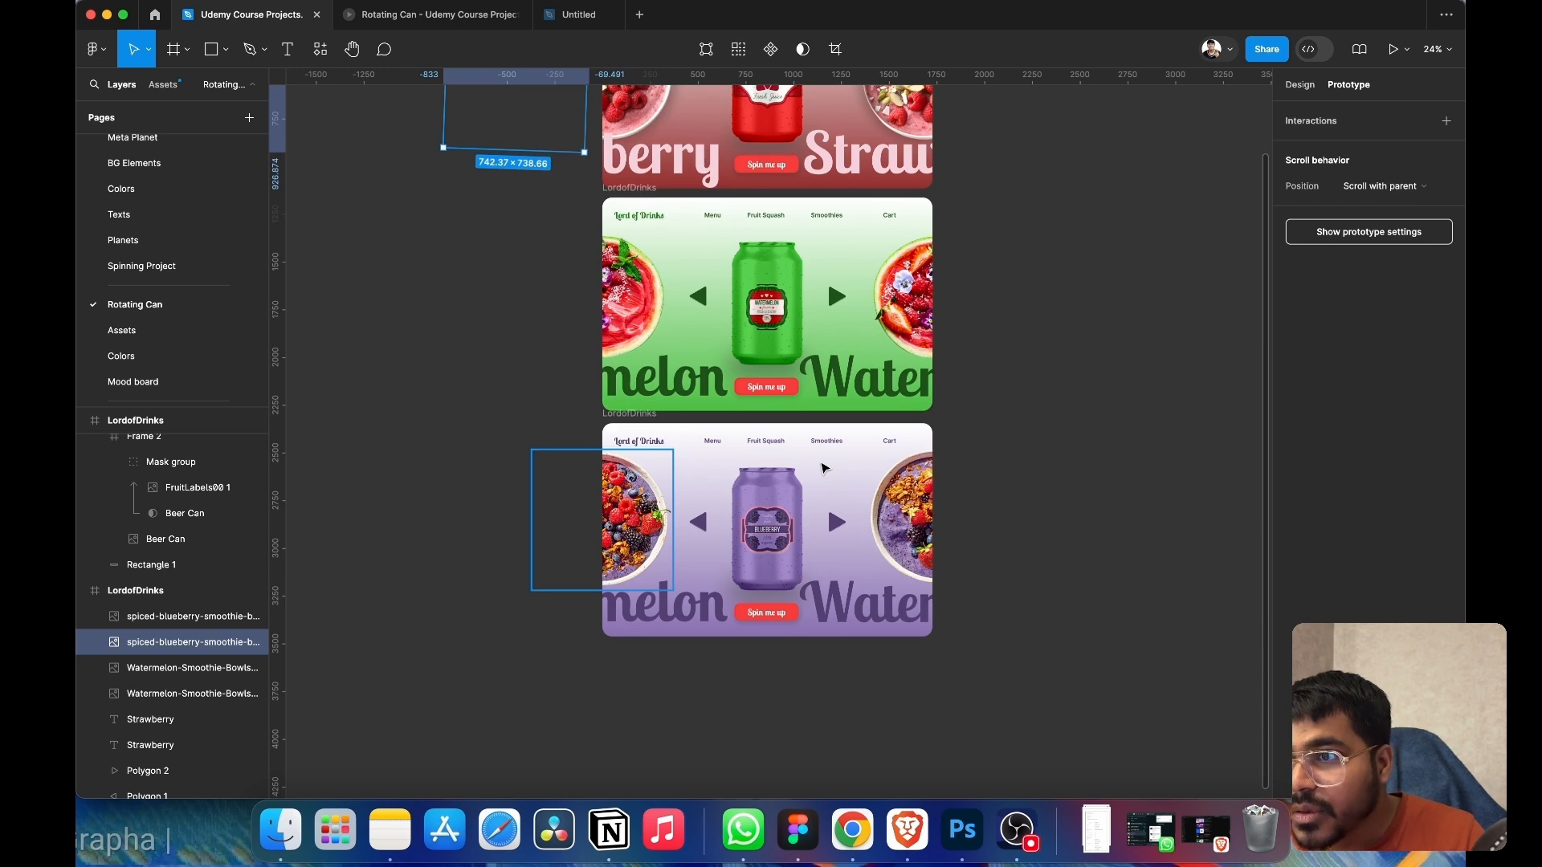
click(619, 537)
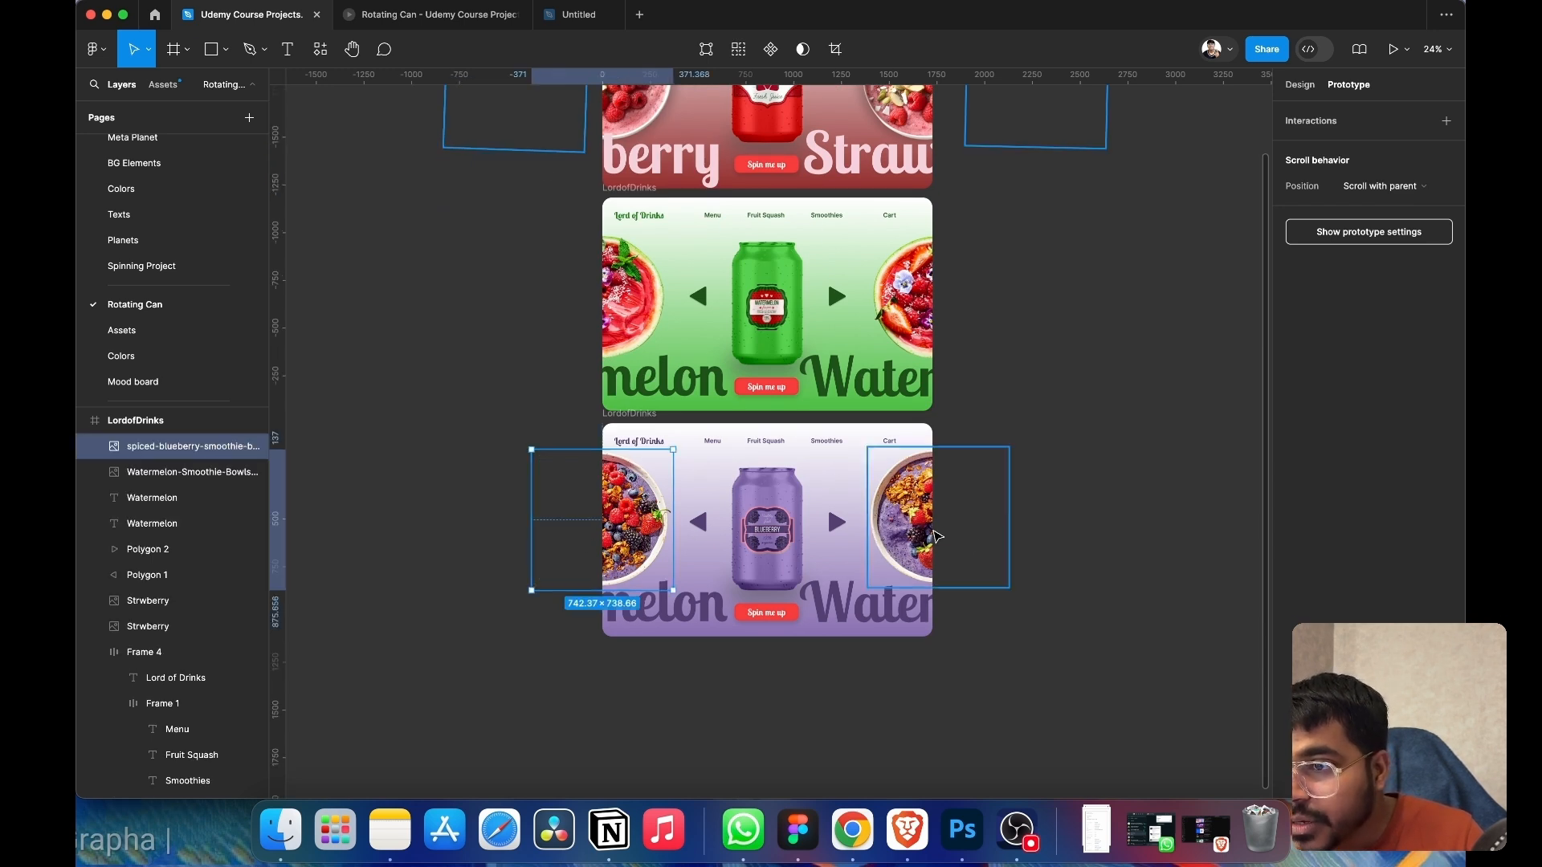
click(928, 537)
click(916, 281)
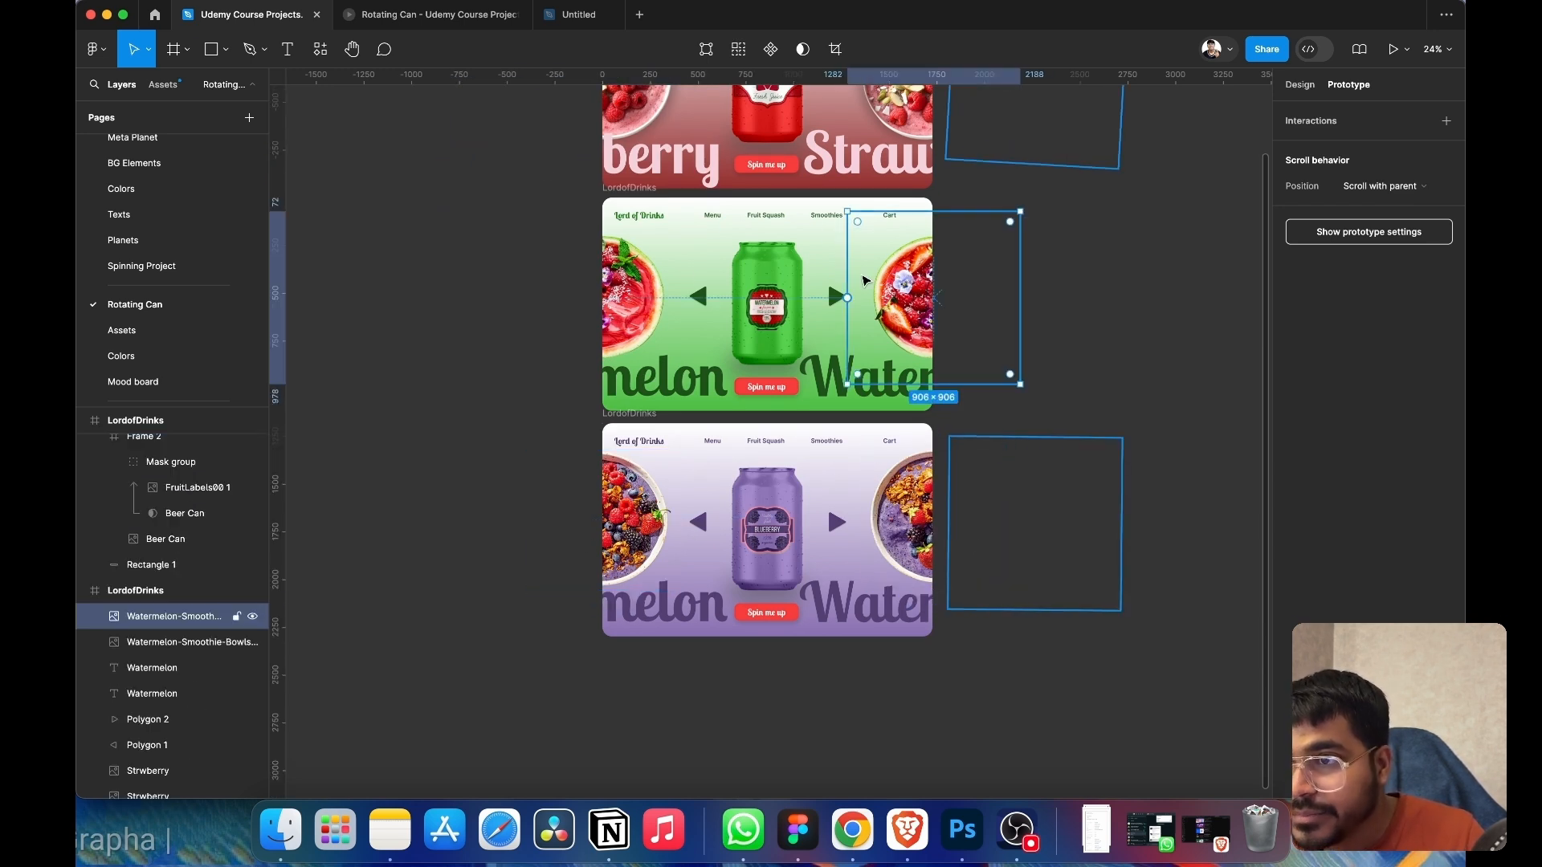
click(643, 279)
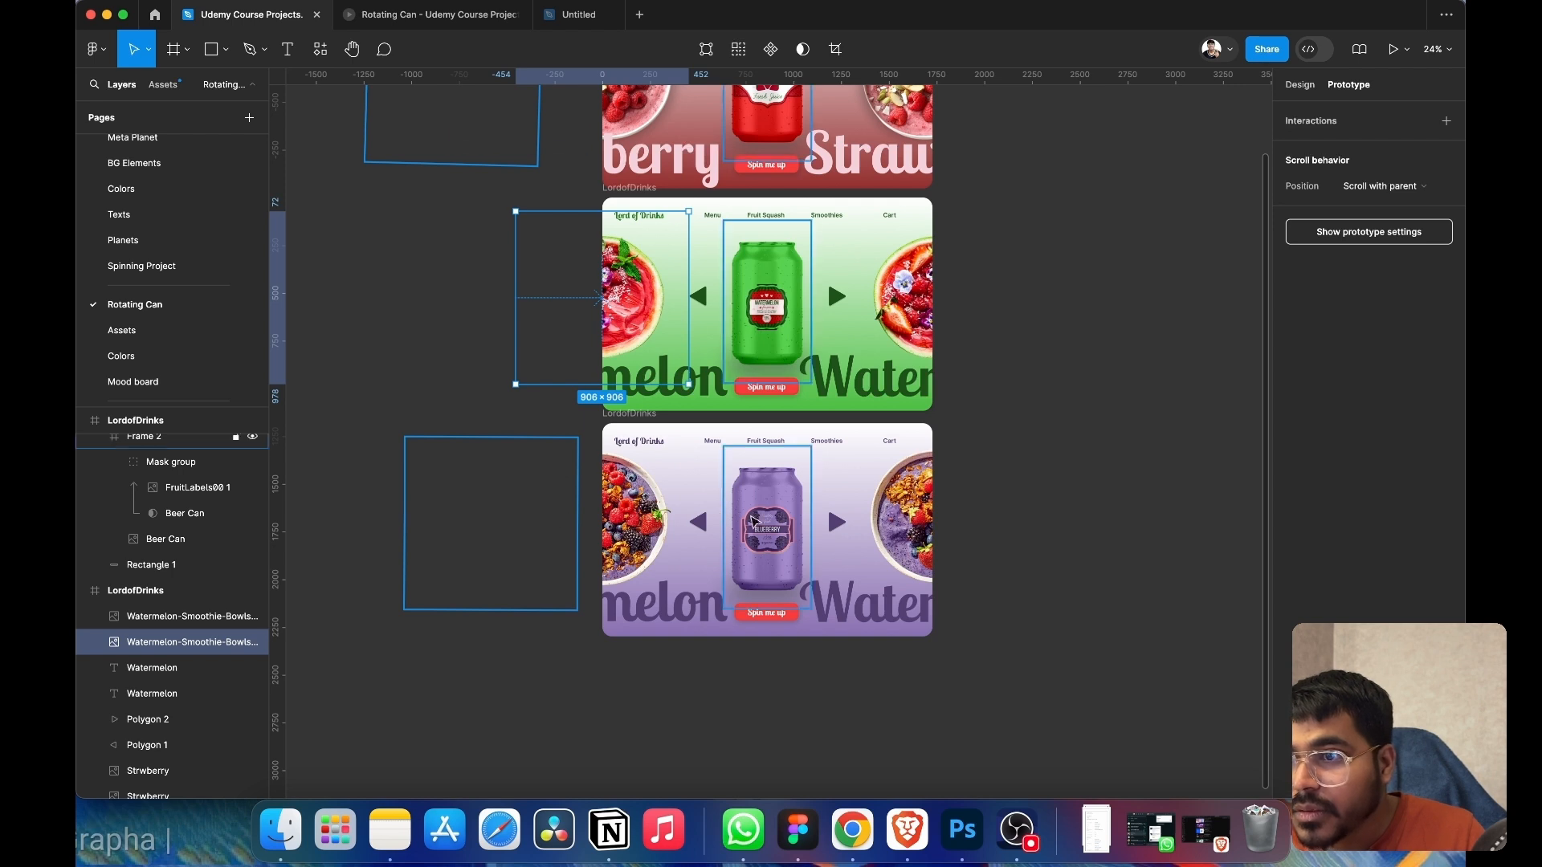
click(652, 420)
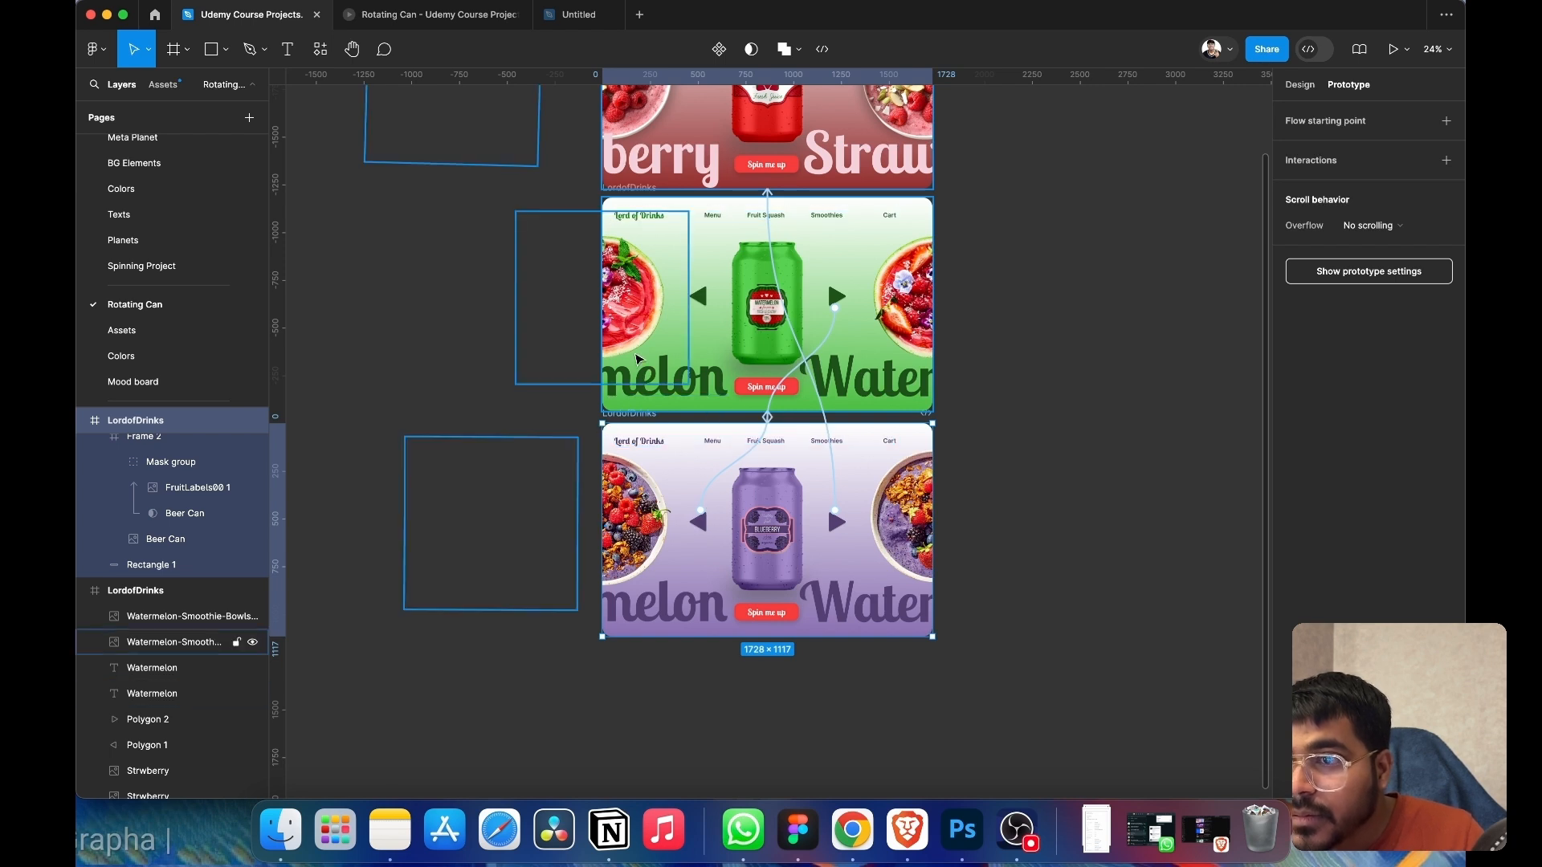
click(1229, 334)
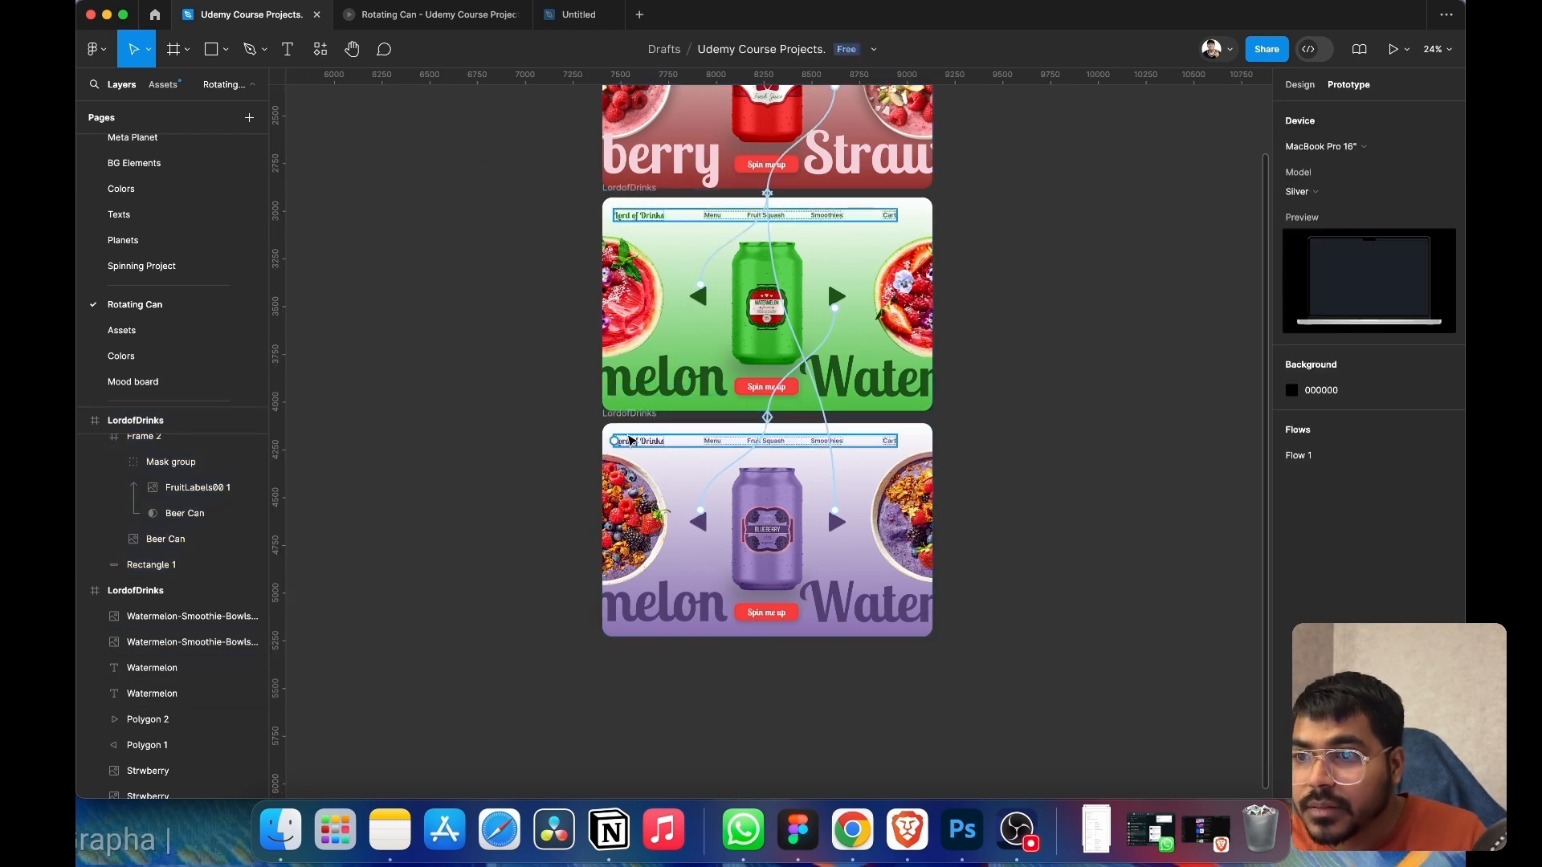
- Preview the prototype starting from the blueberry frame and cycle through the drink pages in both directions to check the bowl transitions
click(624, 415)
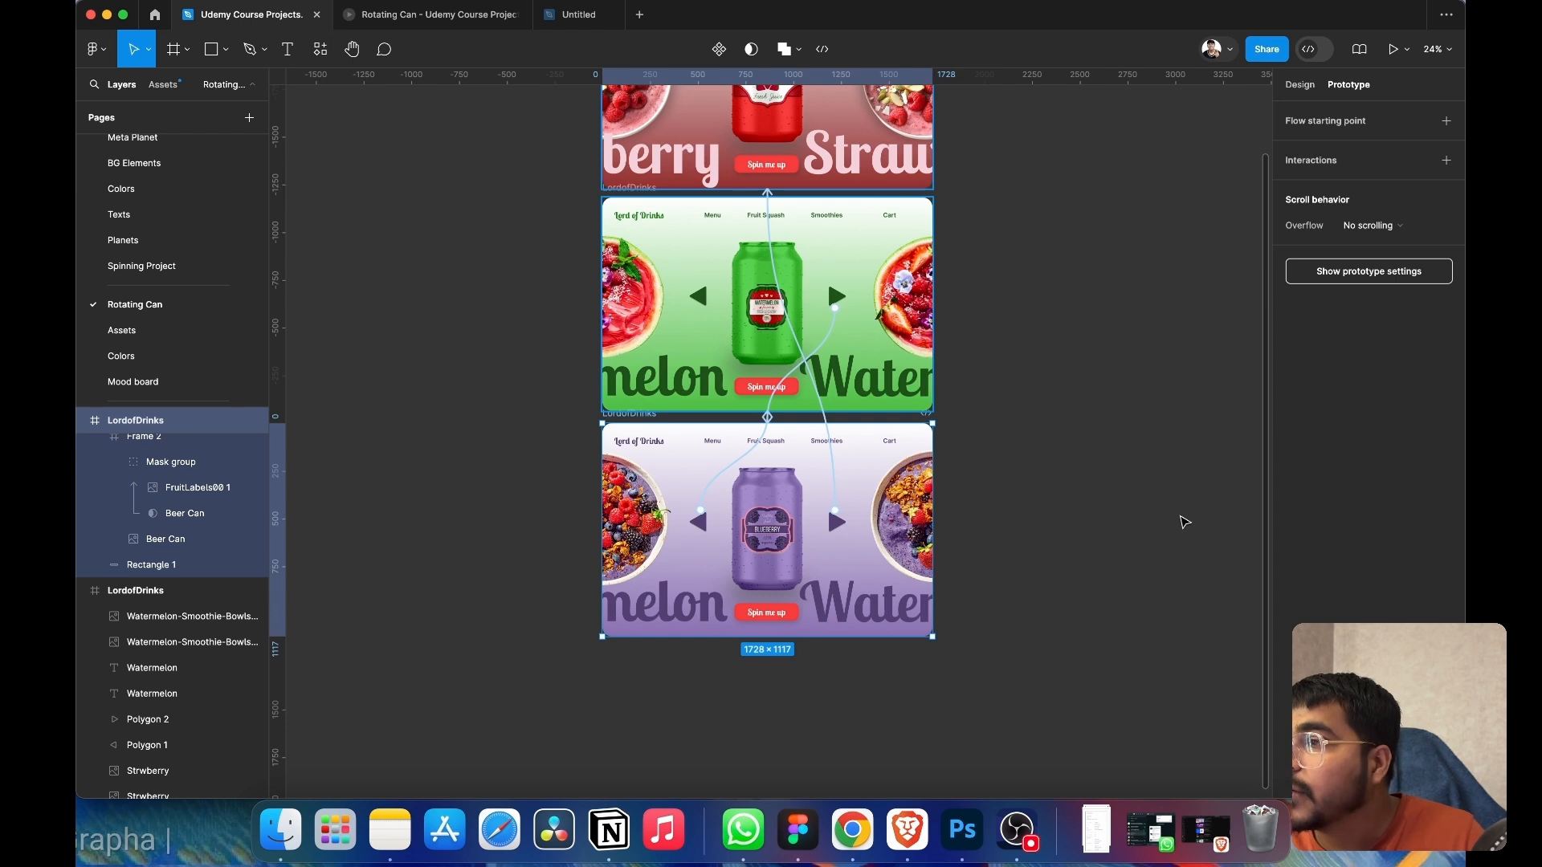
scroll(1060, 538, up, 3)
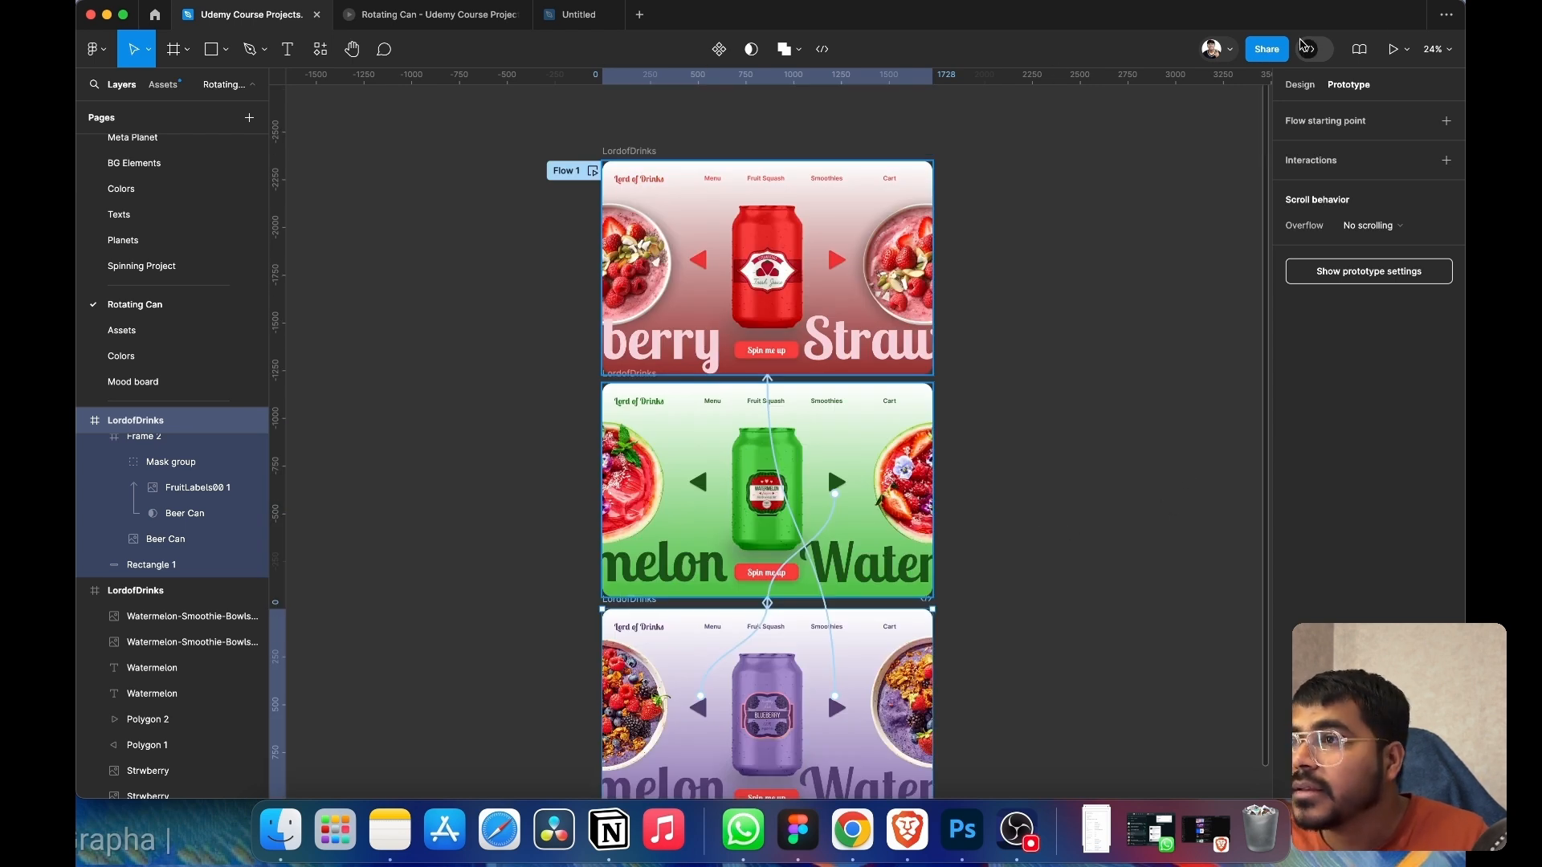
click(1392, 50)
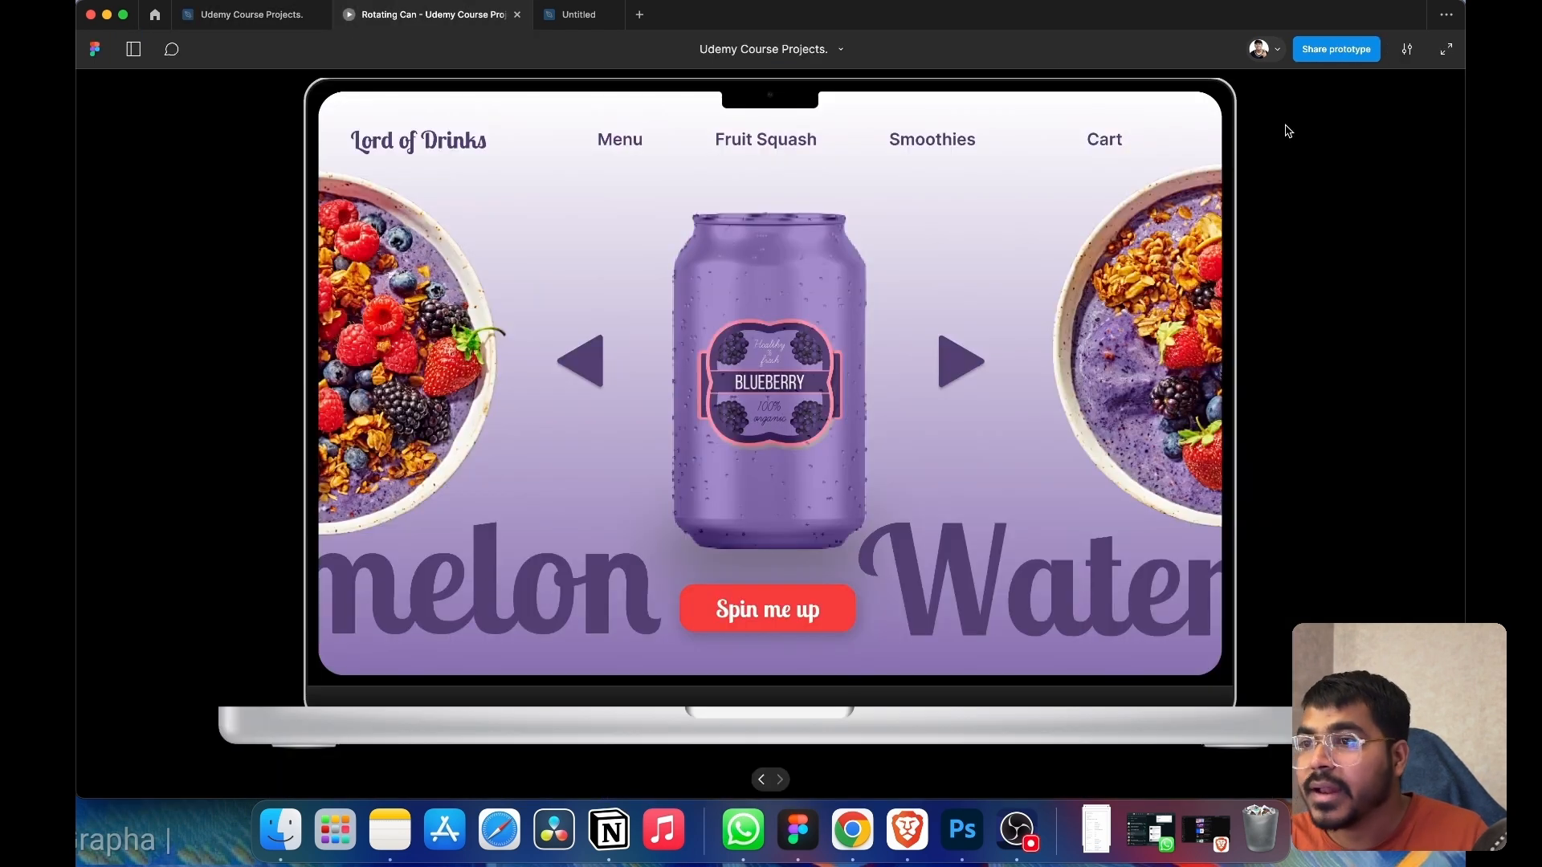
click(960, 370)
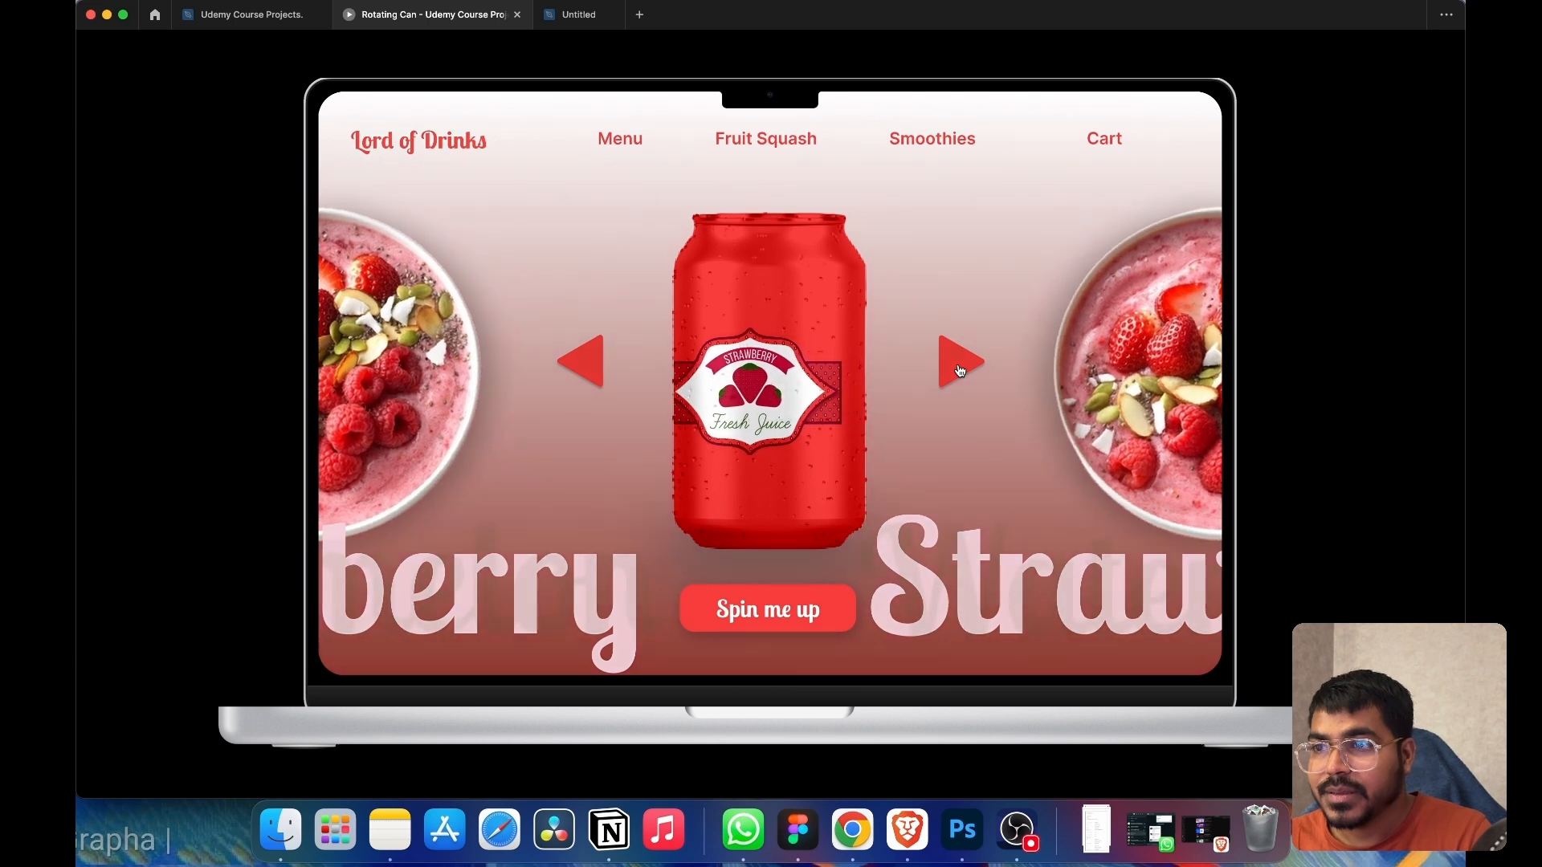
click(961, 370)
click(961, 370)
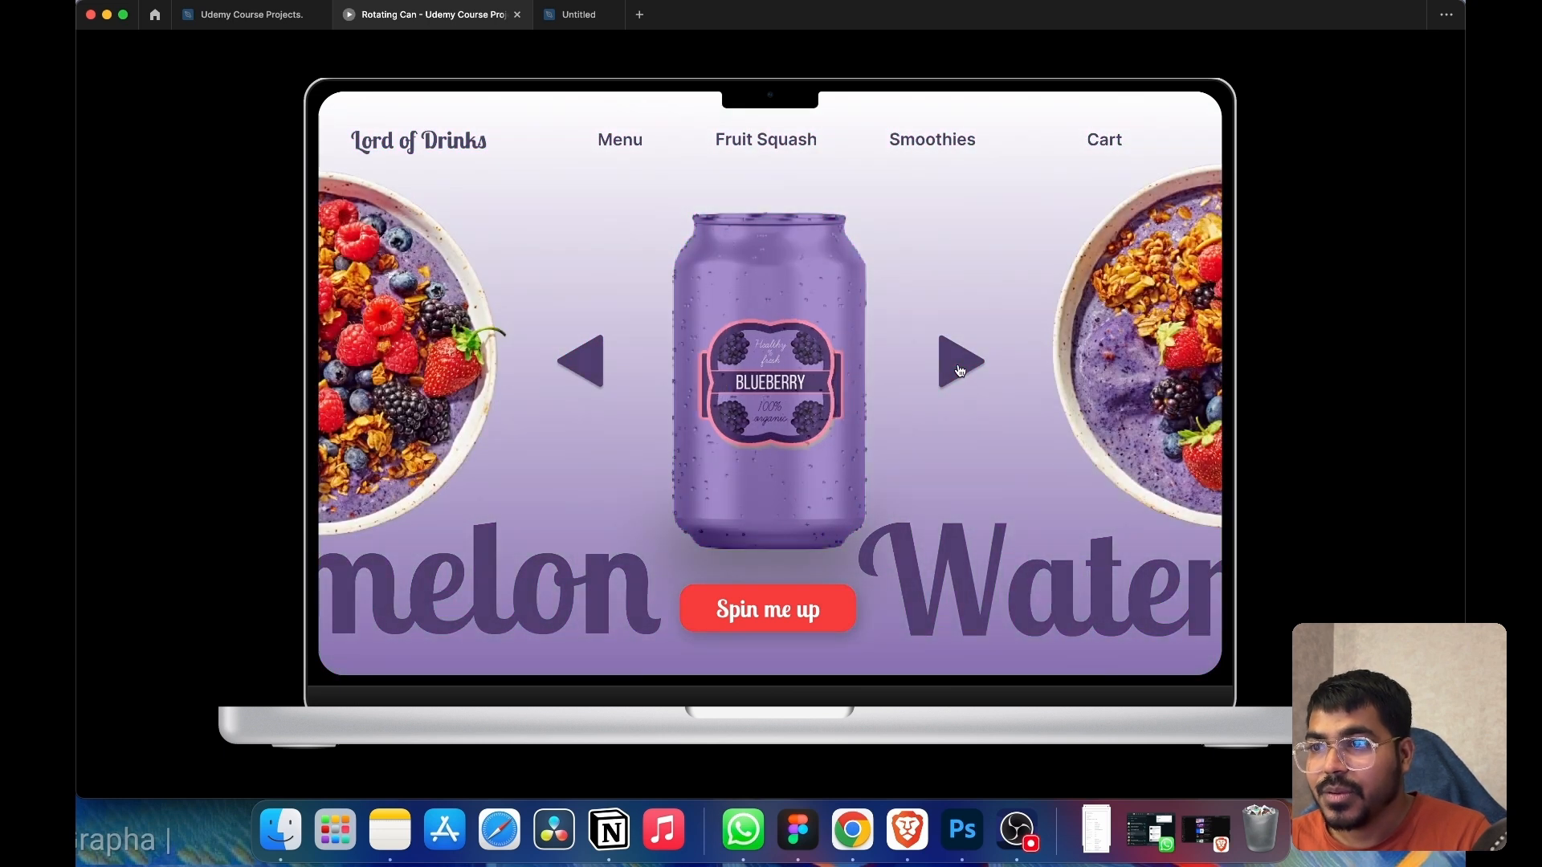
click(578, 361)
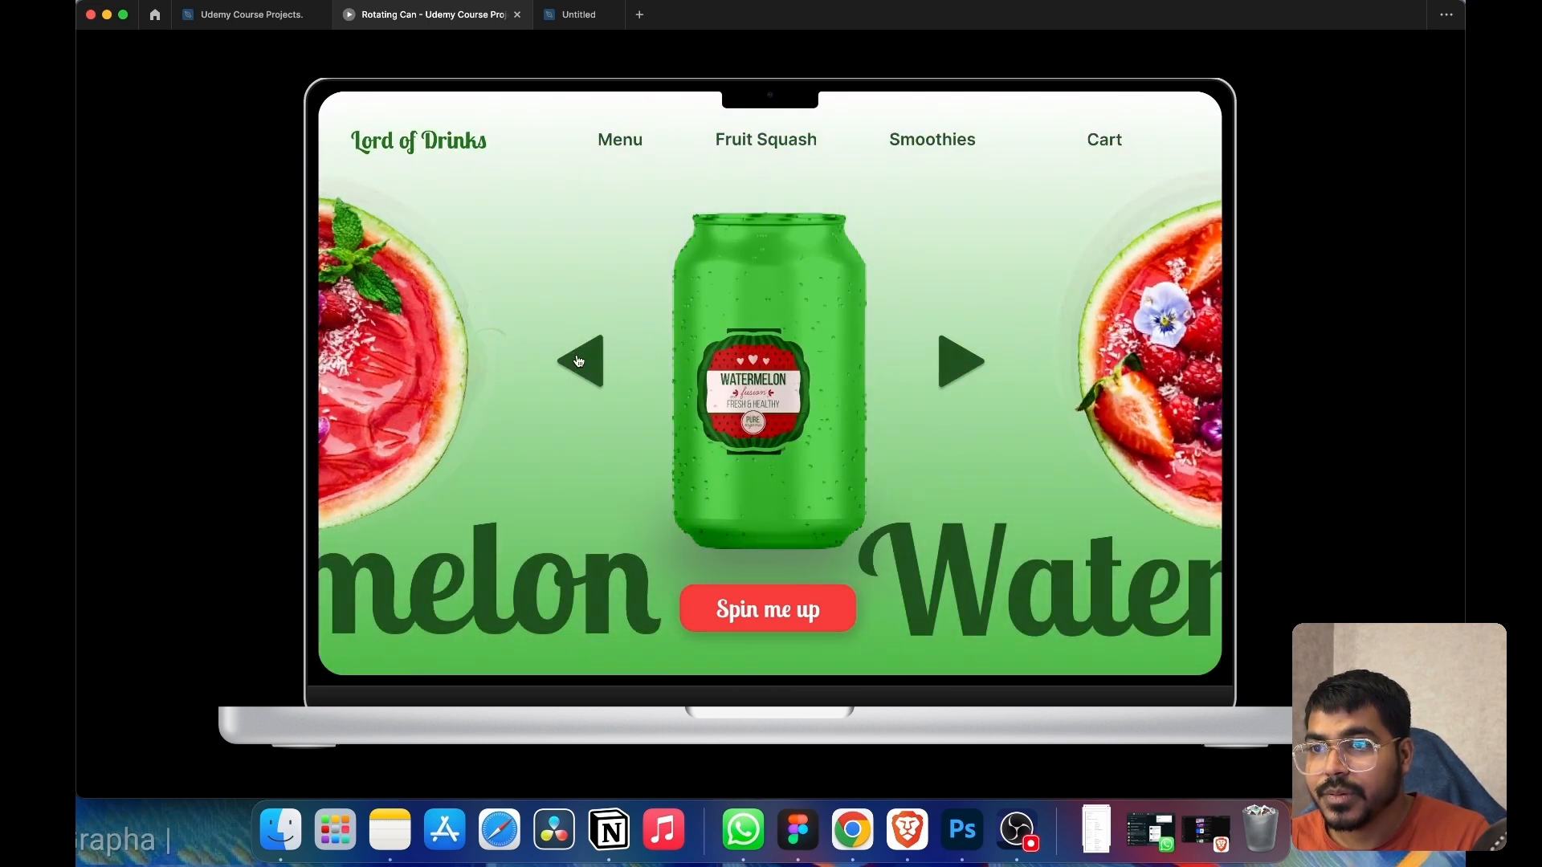
click(578, 361)
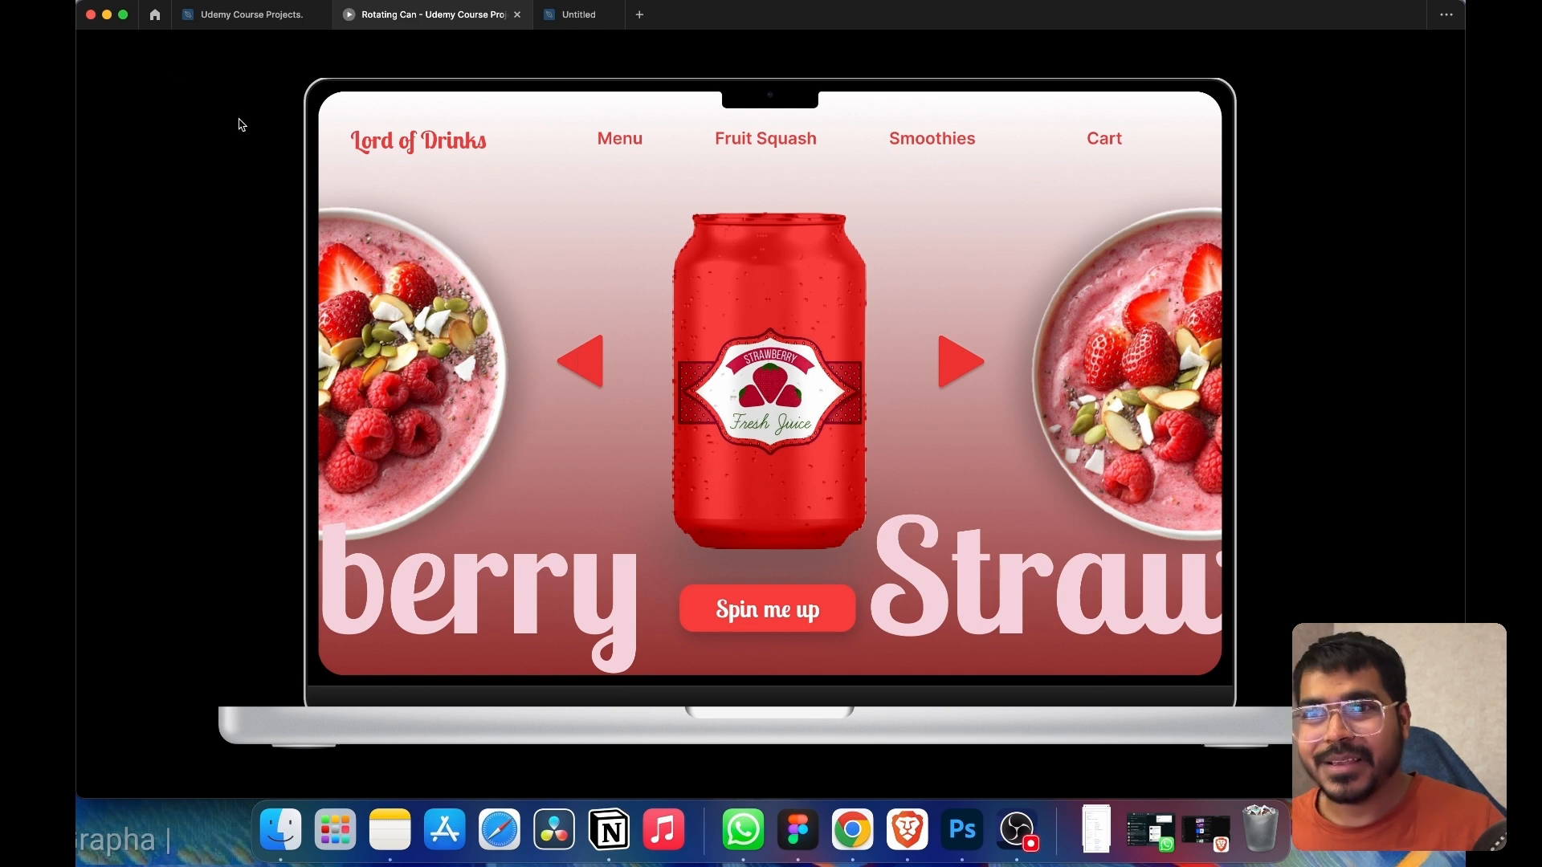
- View the prototype in full screen, check the strawberry, blueberry and watermelon page transitions, and leave full screen
click(123, 14)
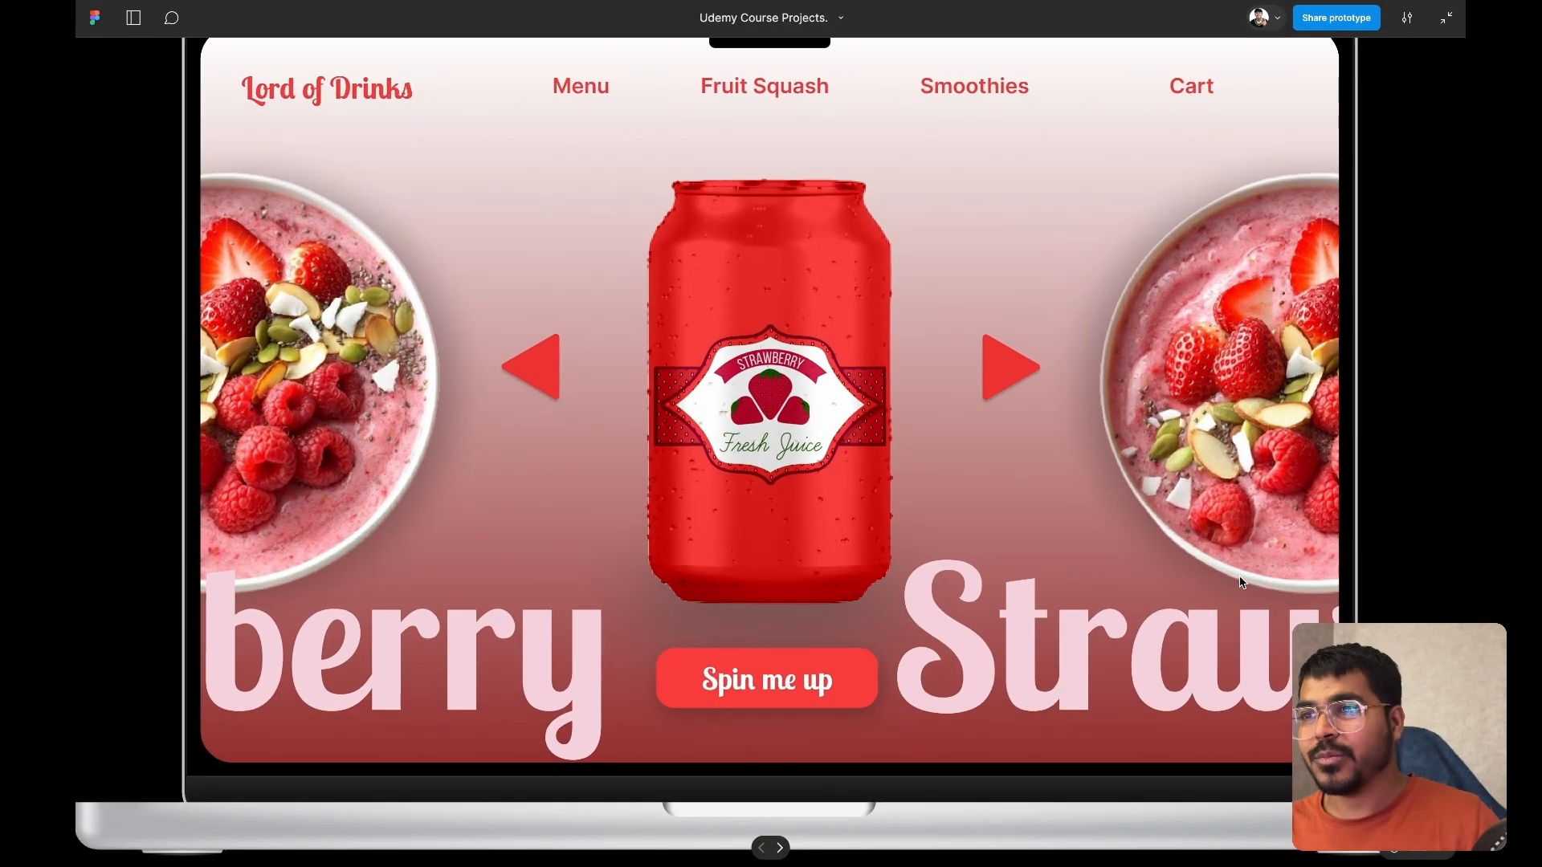
click(995, 367)
click(1003, 368)
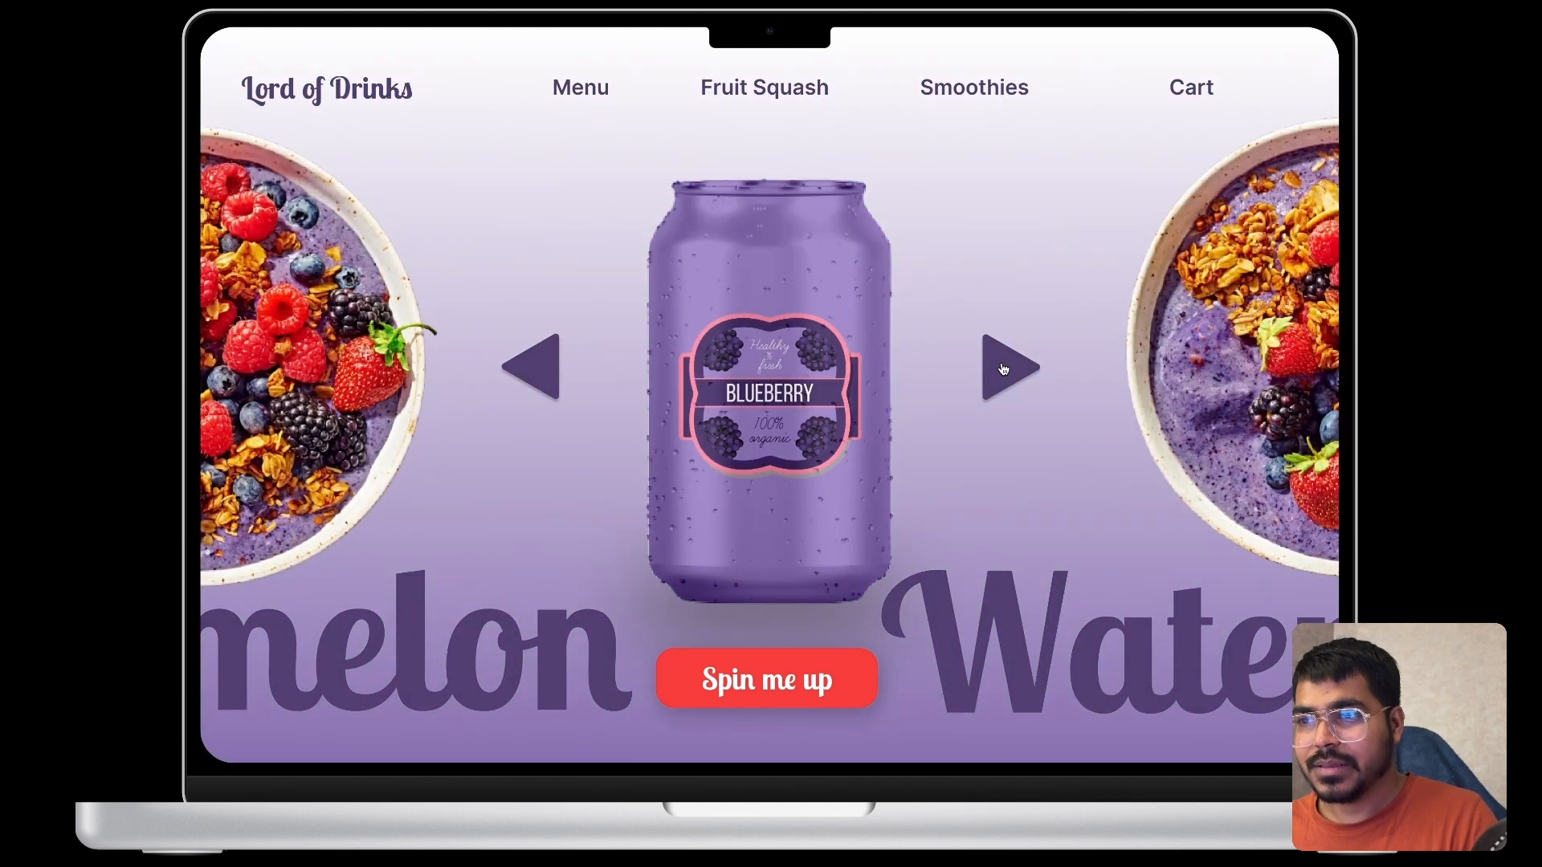
click(568, 369)
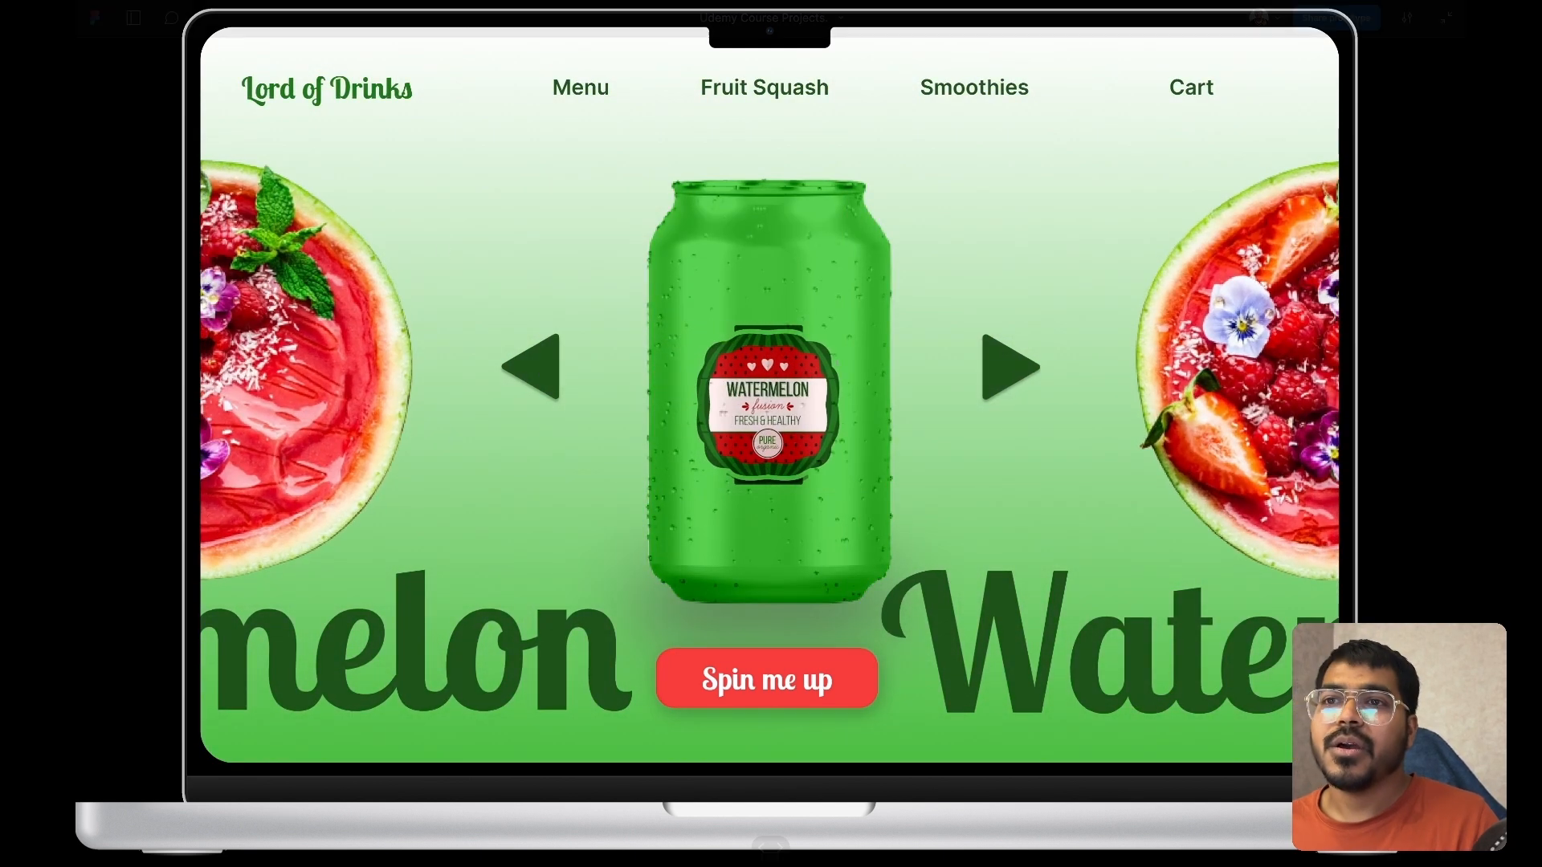
mouse_move(253, 12)
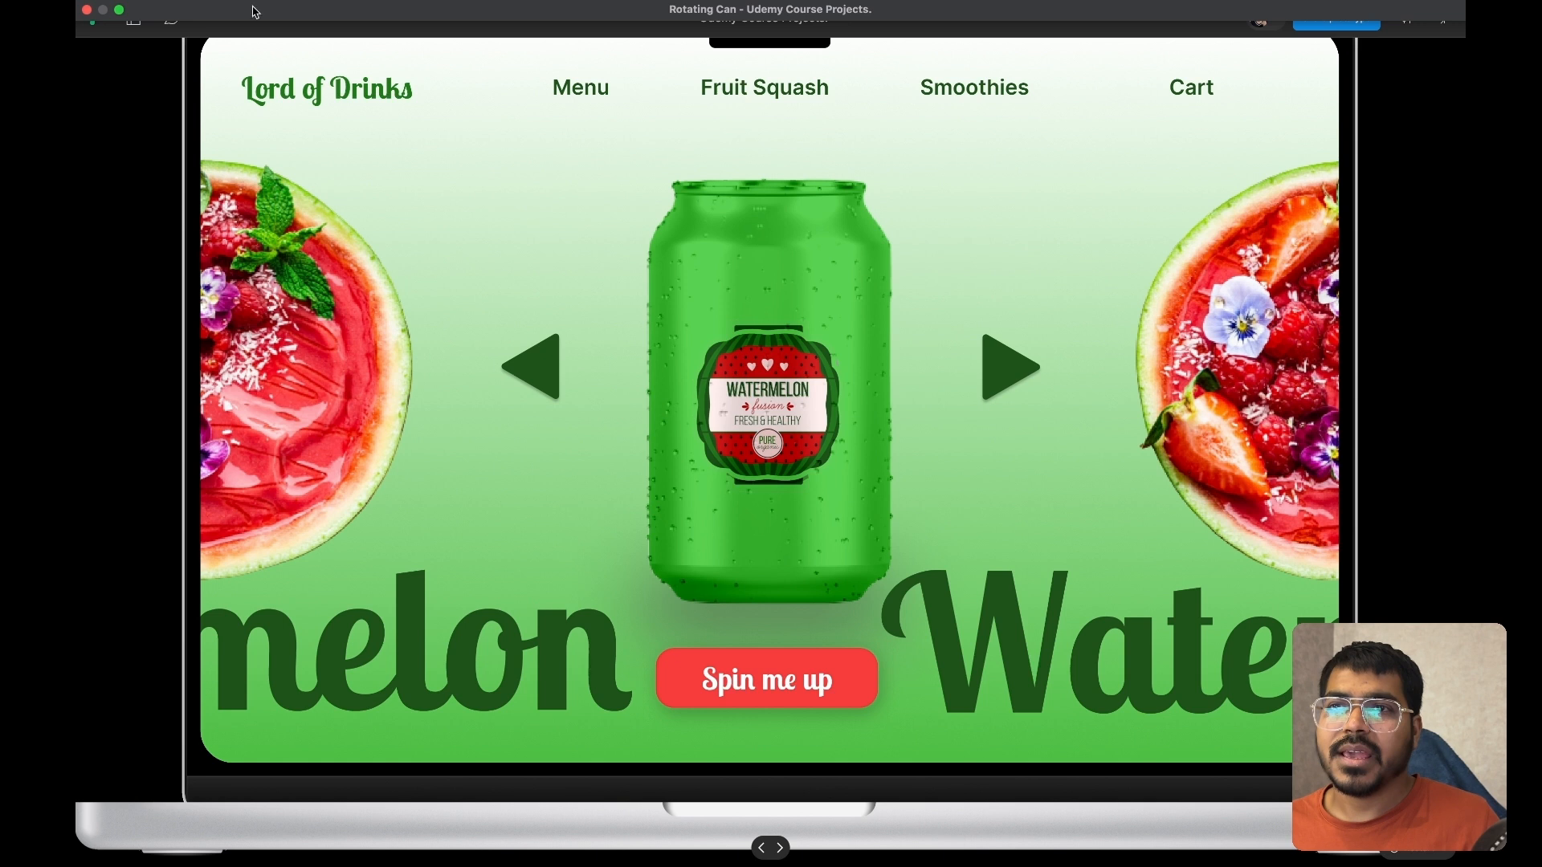
click(120, 11)
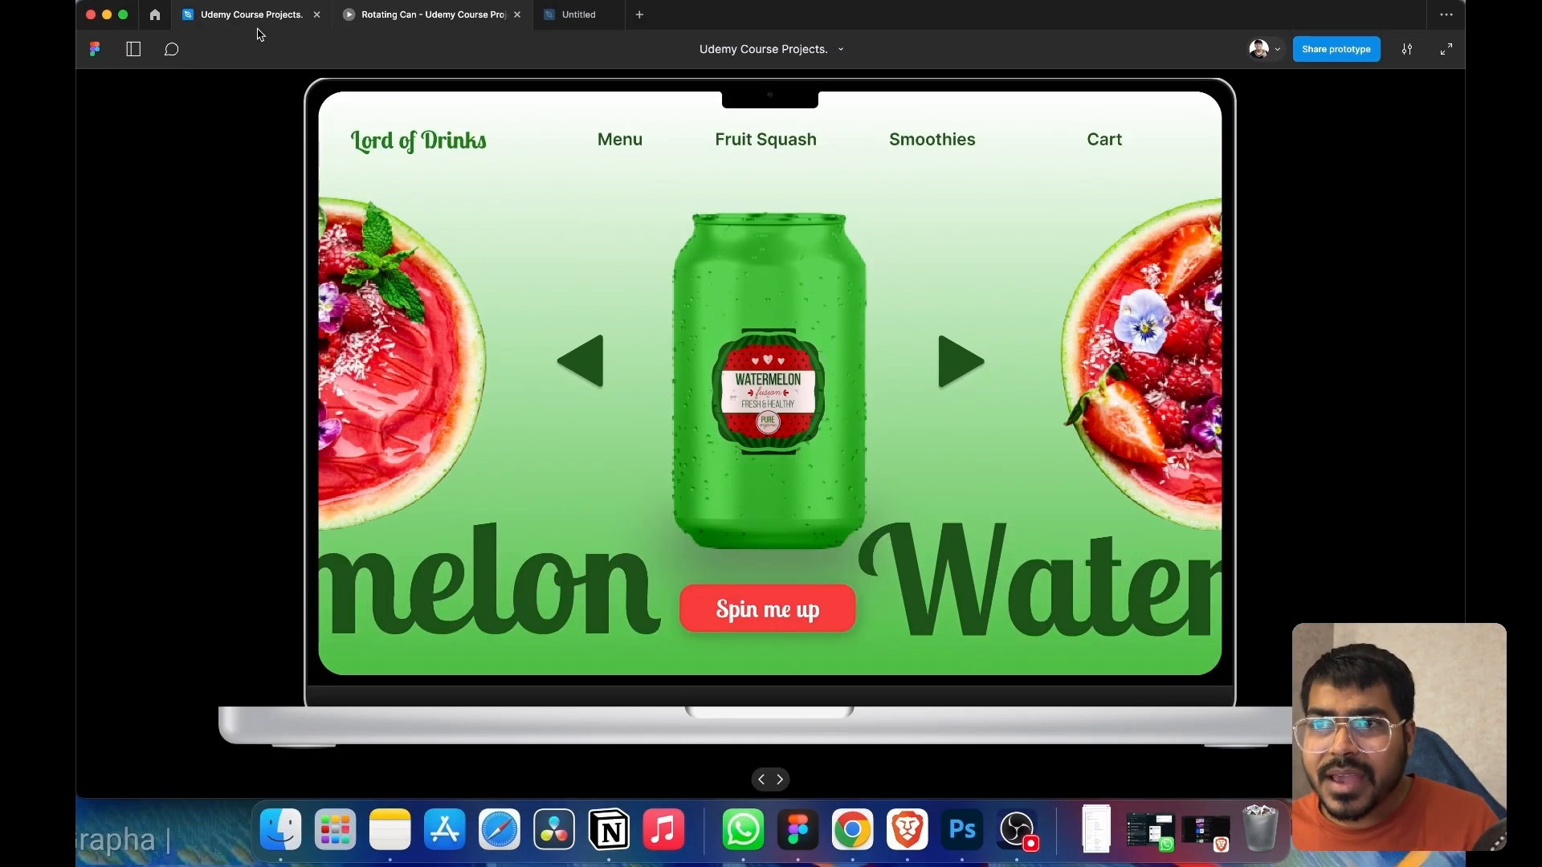
- Back in the design file, duplicate both blueberry smoothie bowls and place the copies over the watermelon bowls in the watermelon frame
click(268, 22)
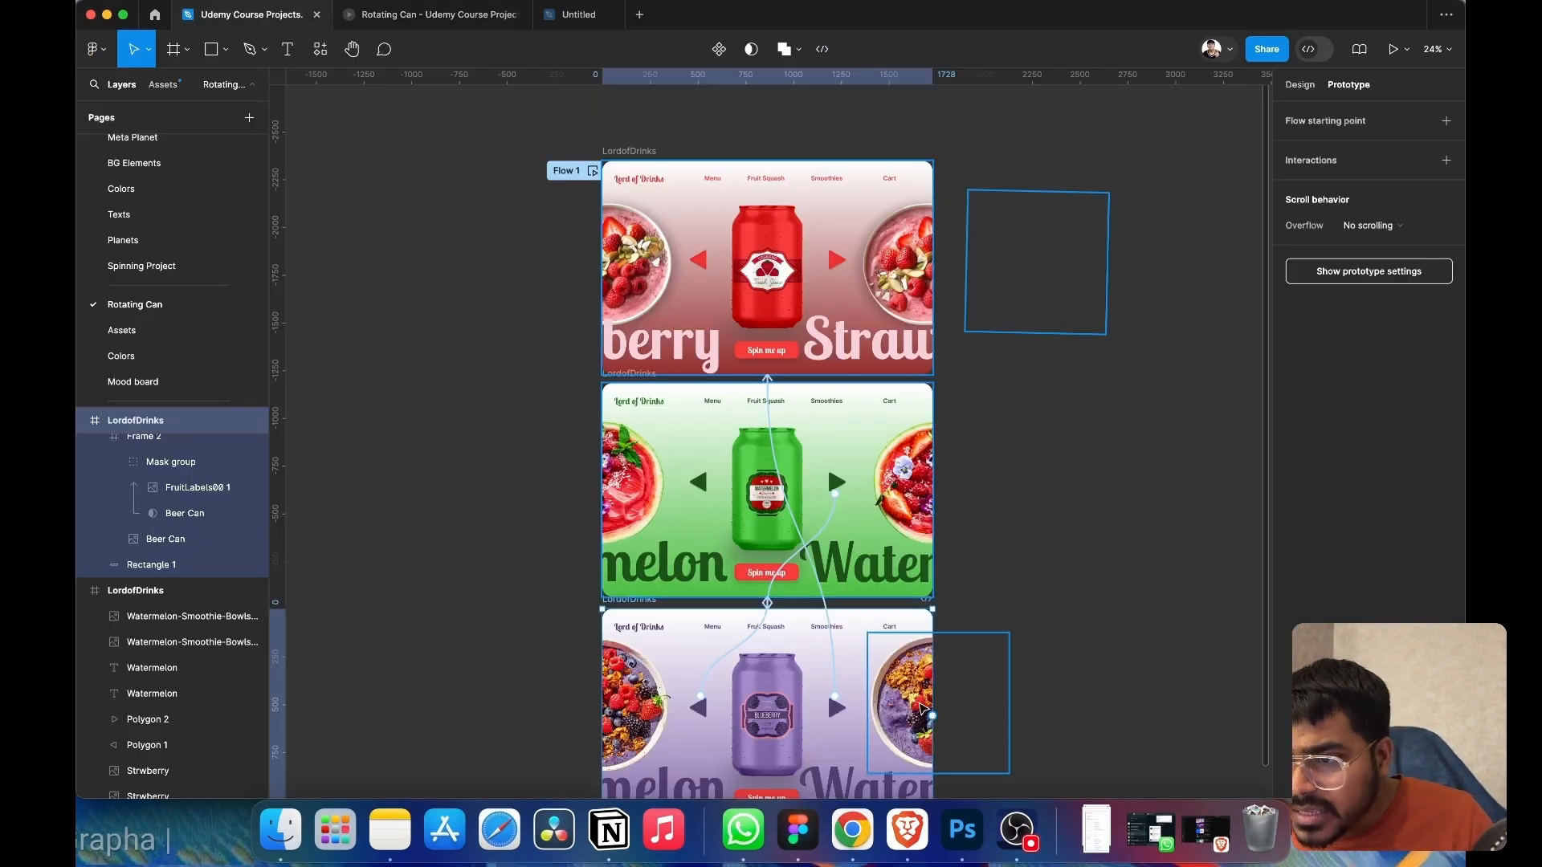
click(921, 707)
shift+click(632, 681)
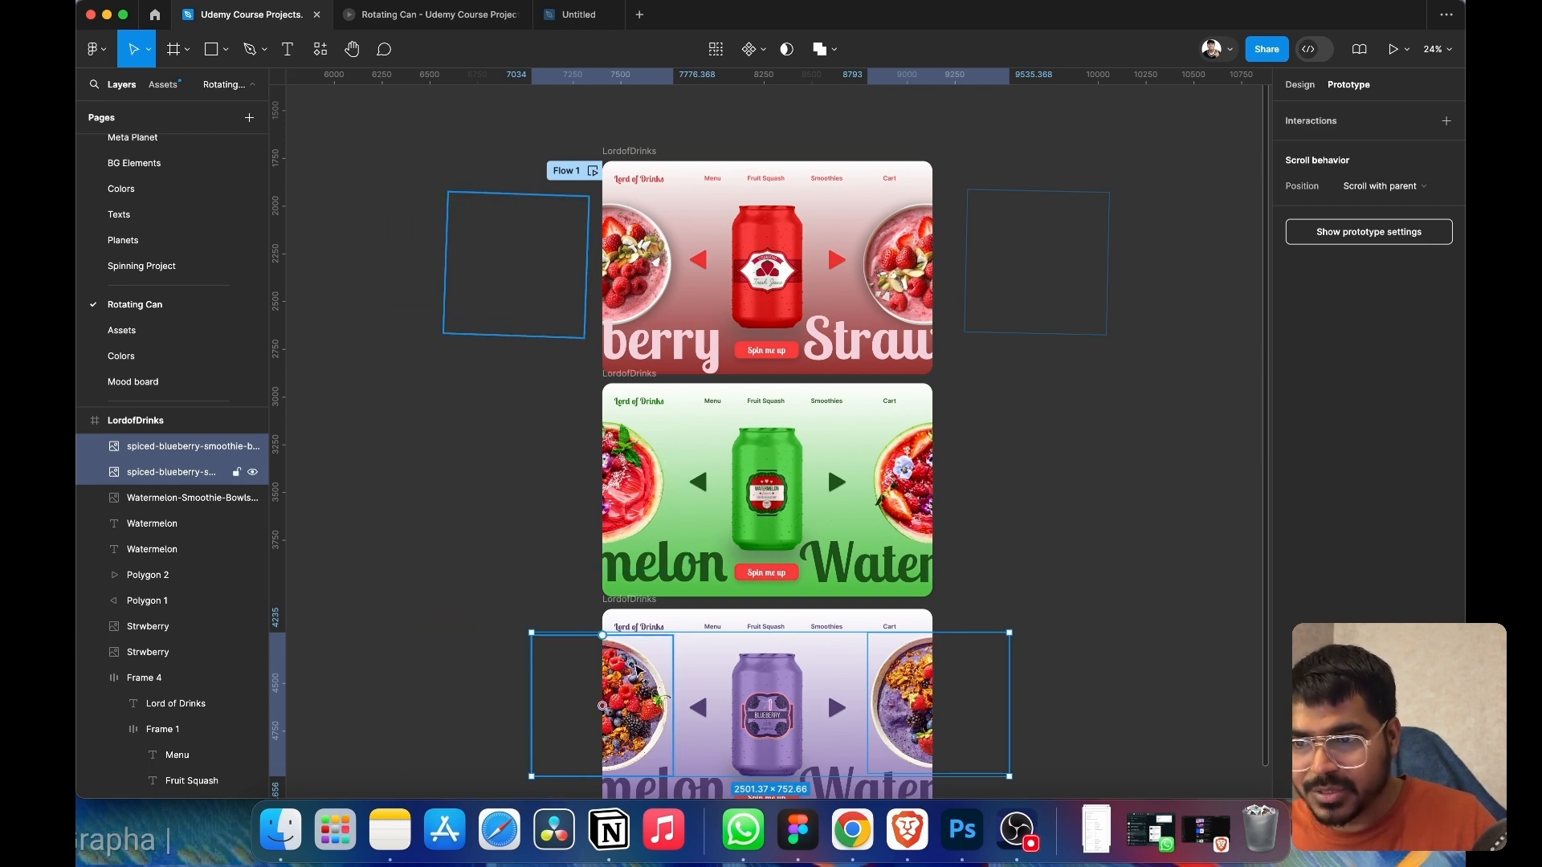
key(super+d)
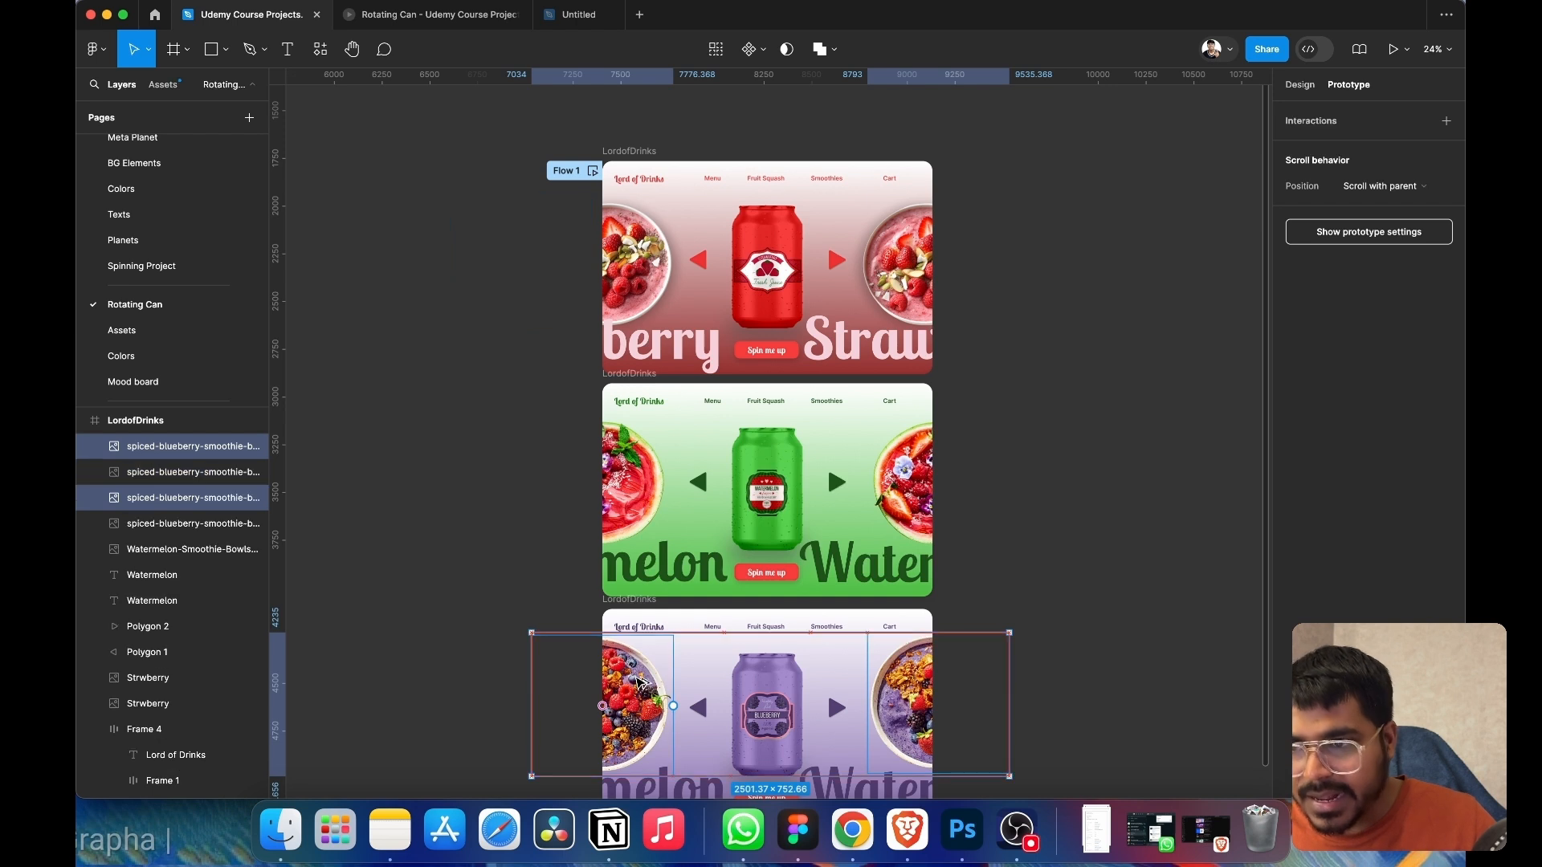
drag(640, 684, 641, 465)
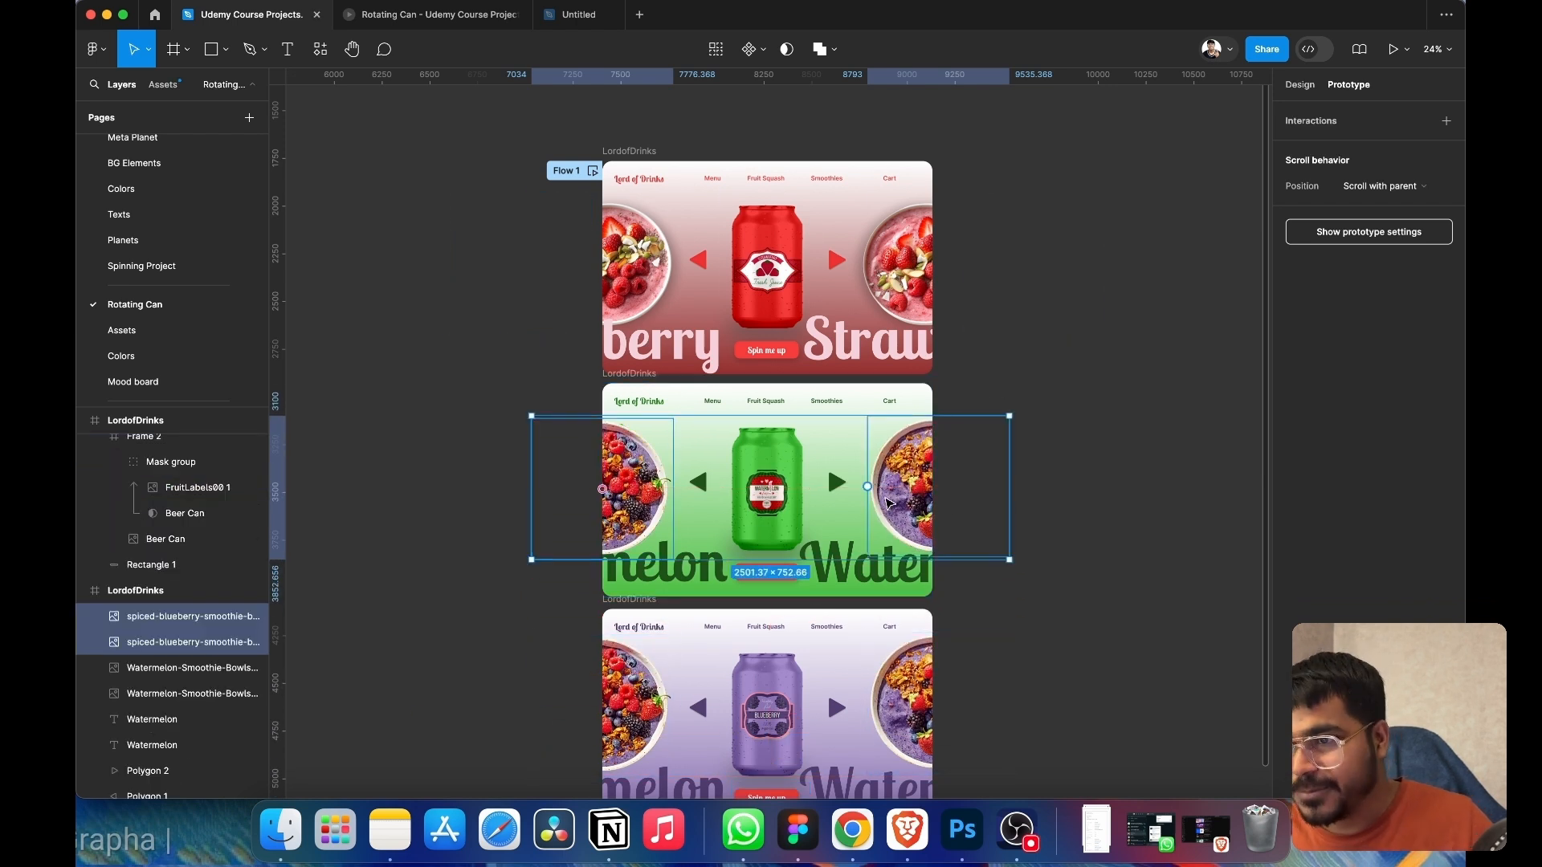
- Rotate the right-hand blueberry bowl copy in the watermelon frame about a quarter turn clockwise
click(897, 496)
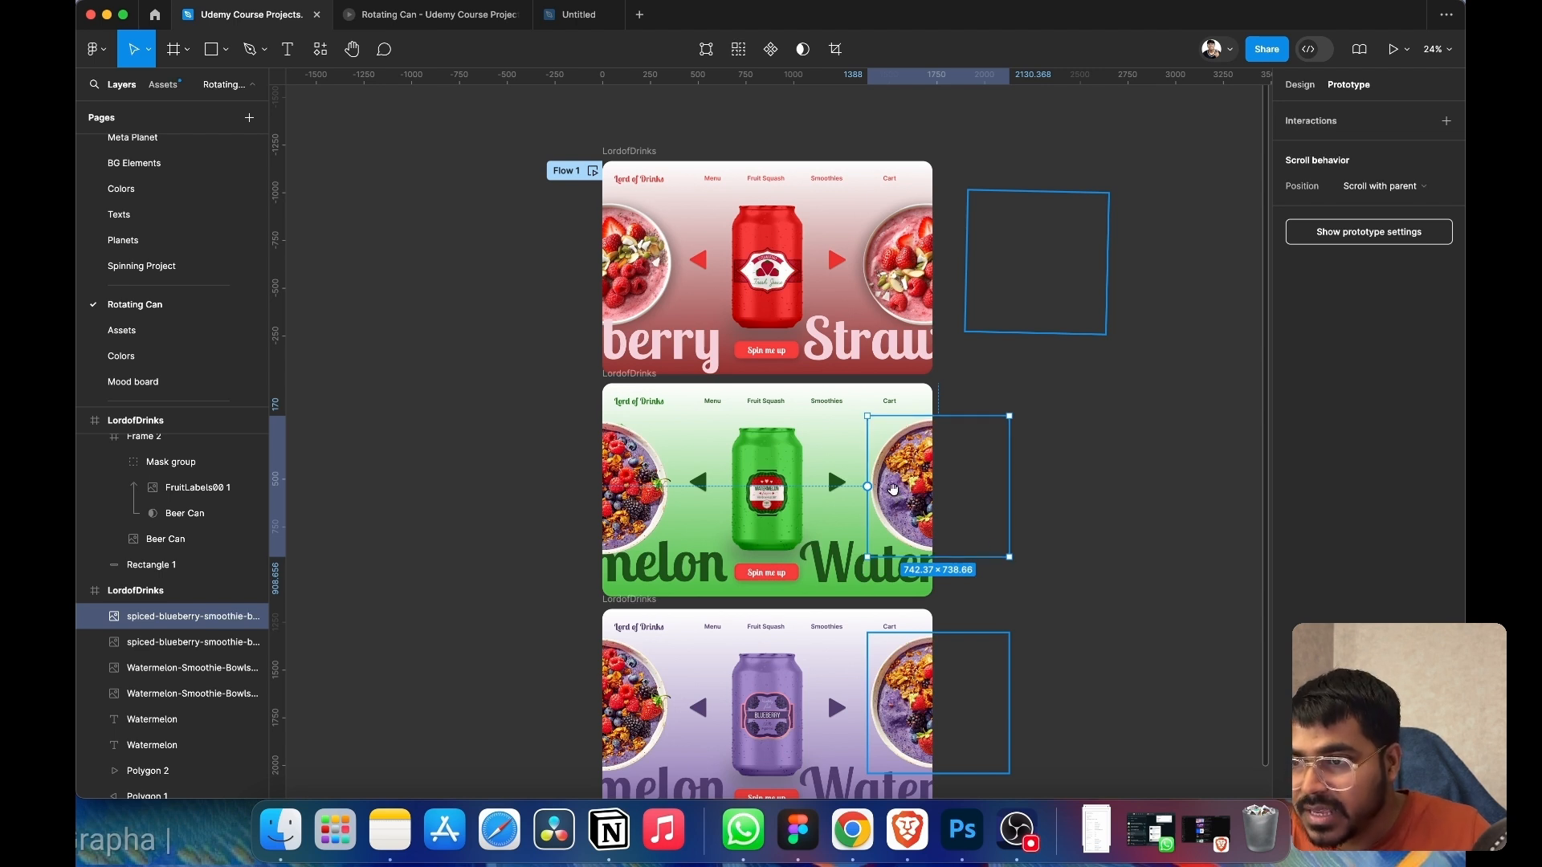
drag(902, 495, 1017, 494)
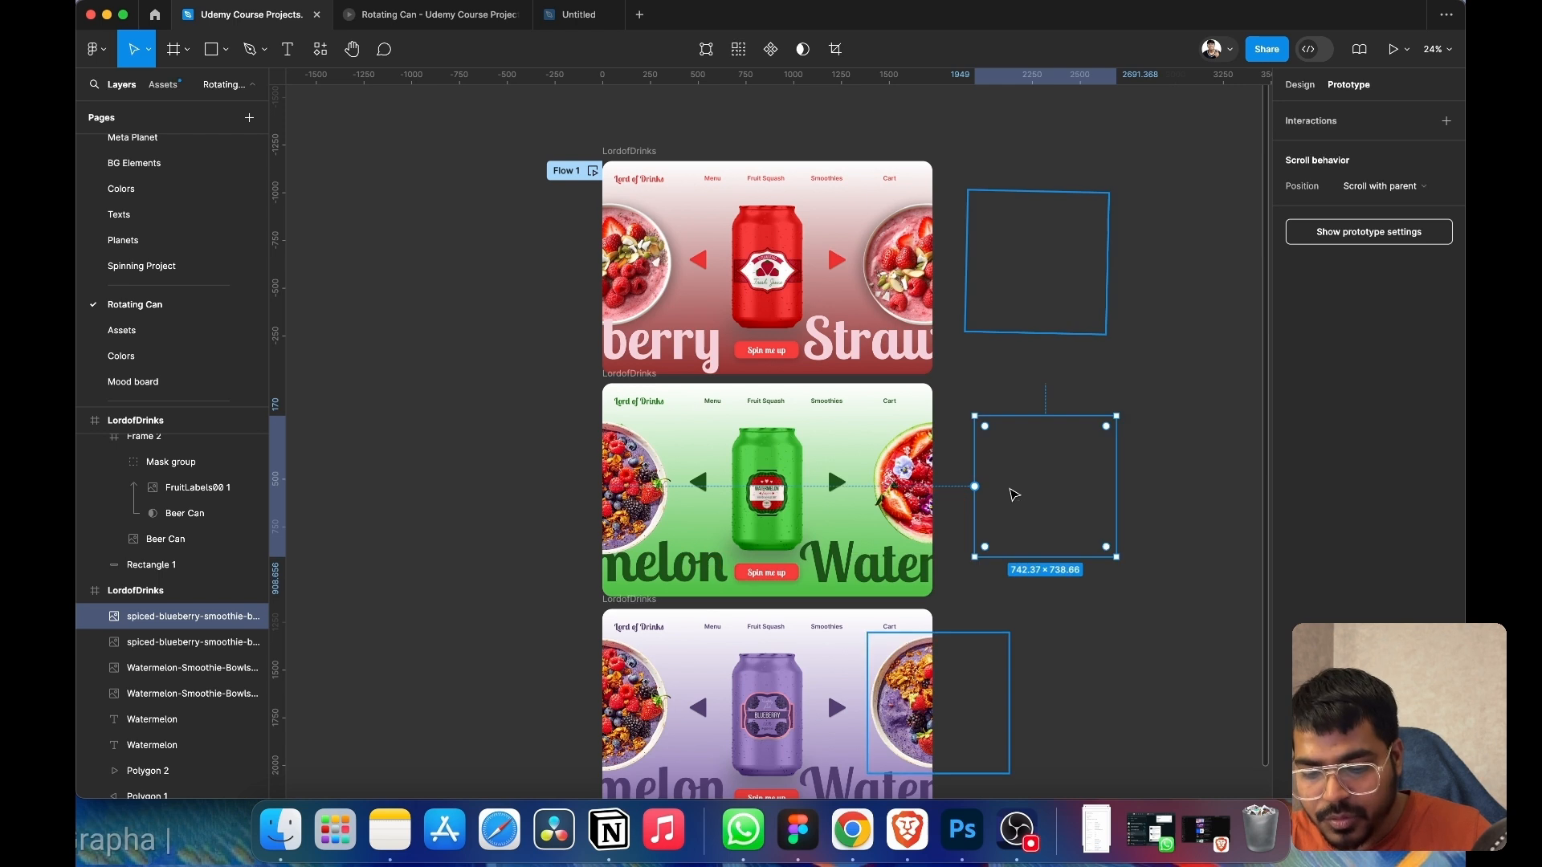
key(super+z)
drag(1018, 414, 1018, 575)
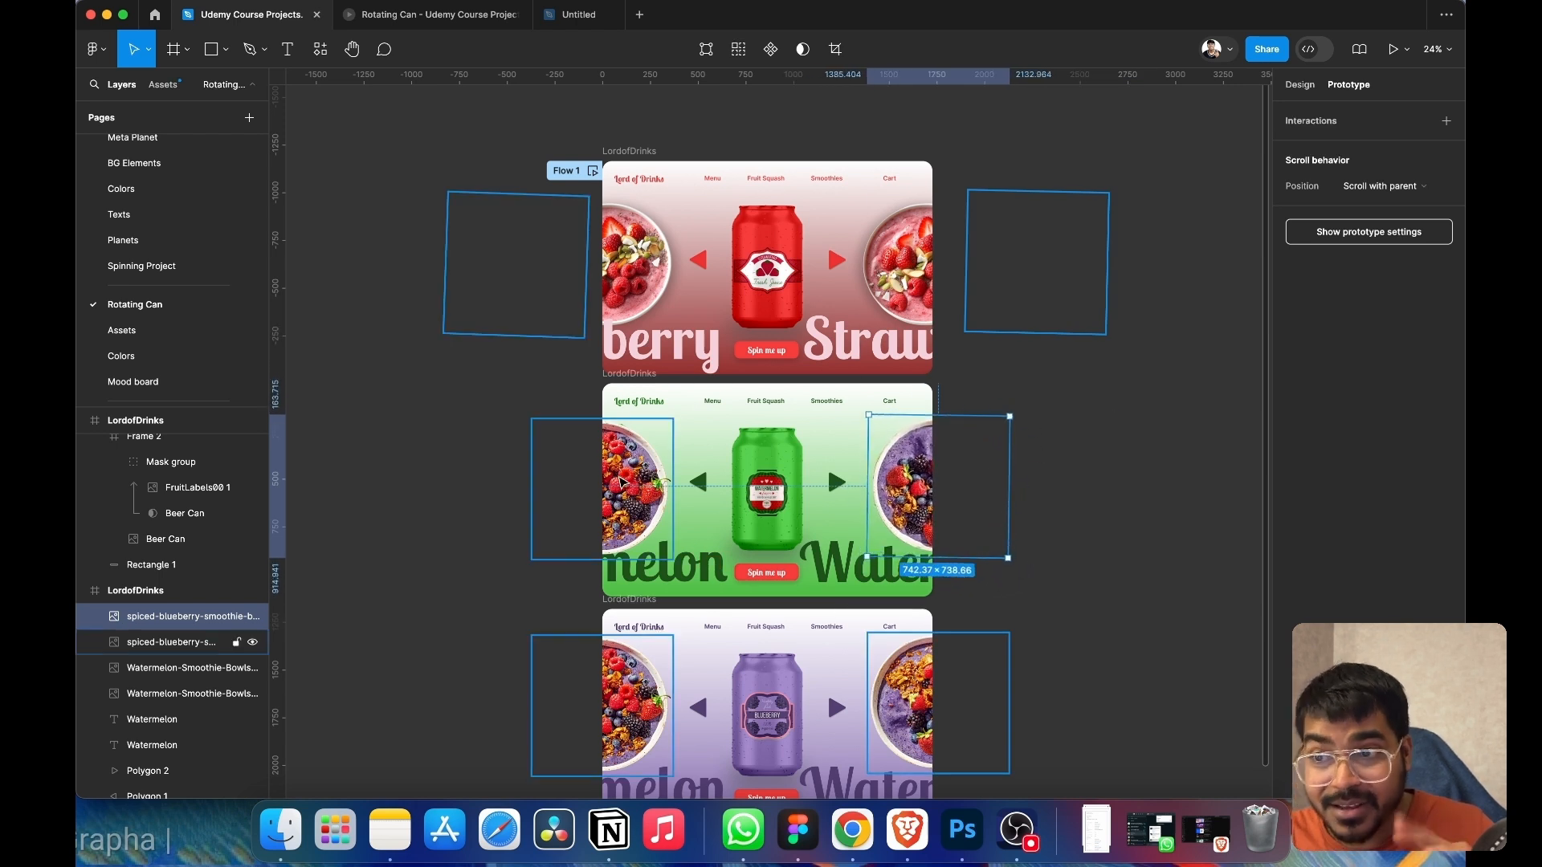
- Rotate the left-hand blueberry bowl copy and move both rotated copies out past the watermelon frame's left and right edges
click(665, 412)
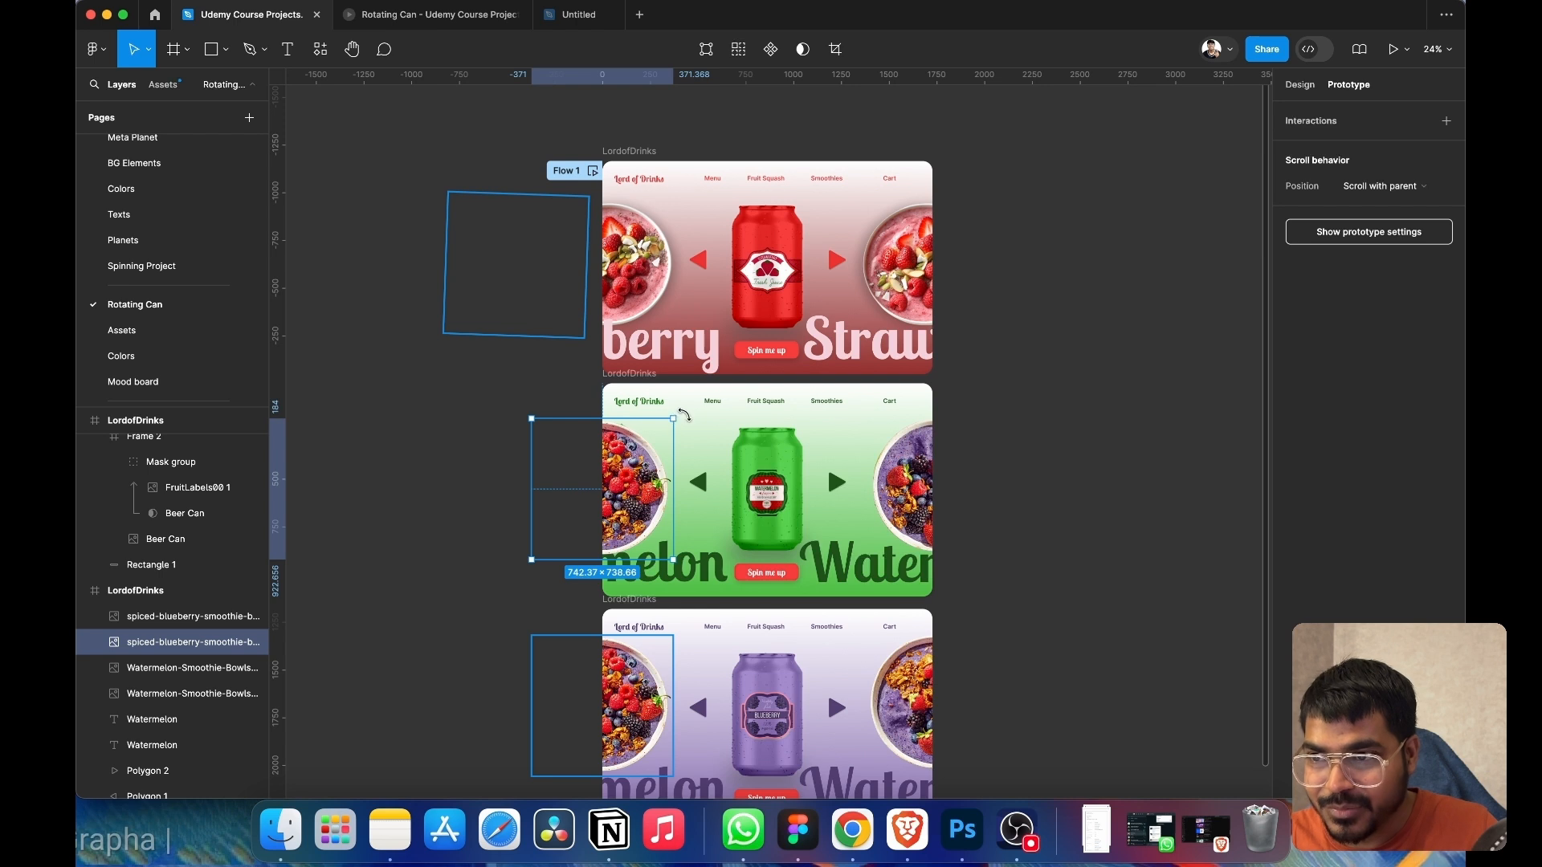
drag(526, 412, 464, 331)
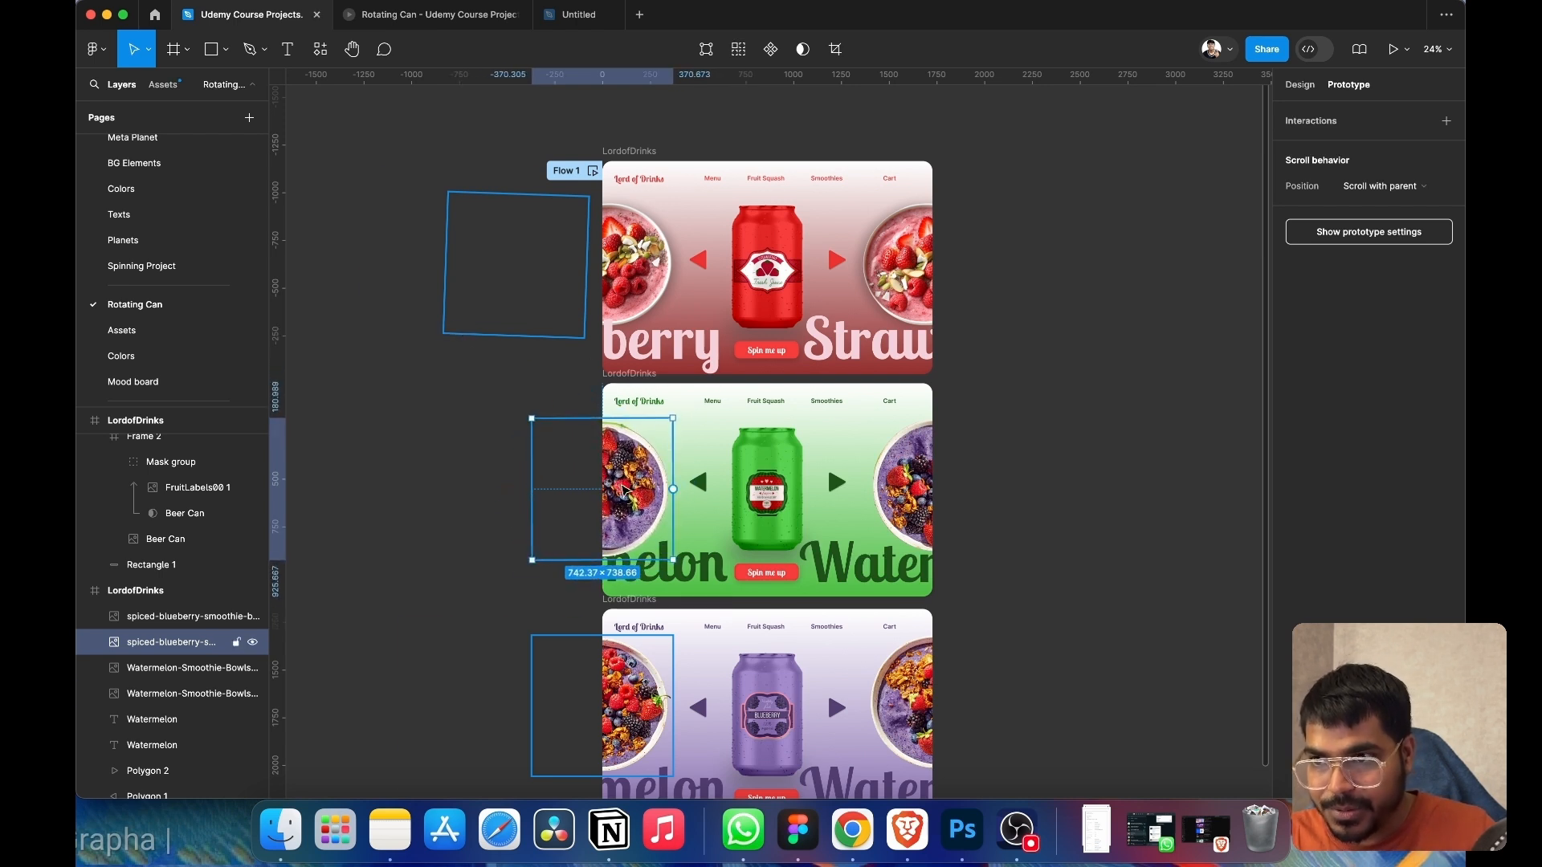
drag(623, 486, 531, 485)
click(922, 503)
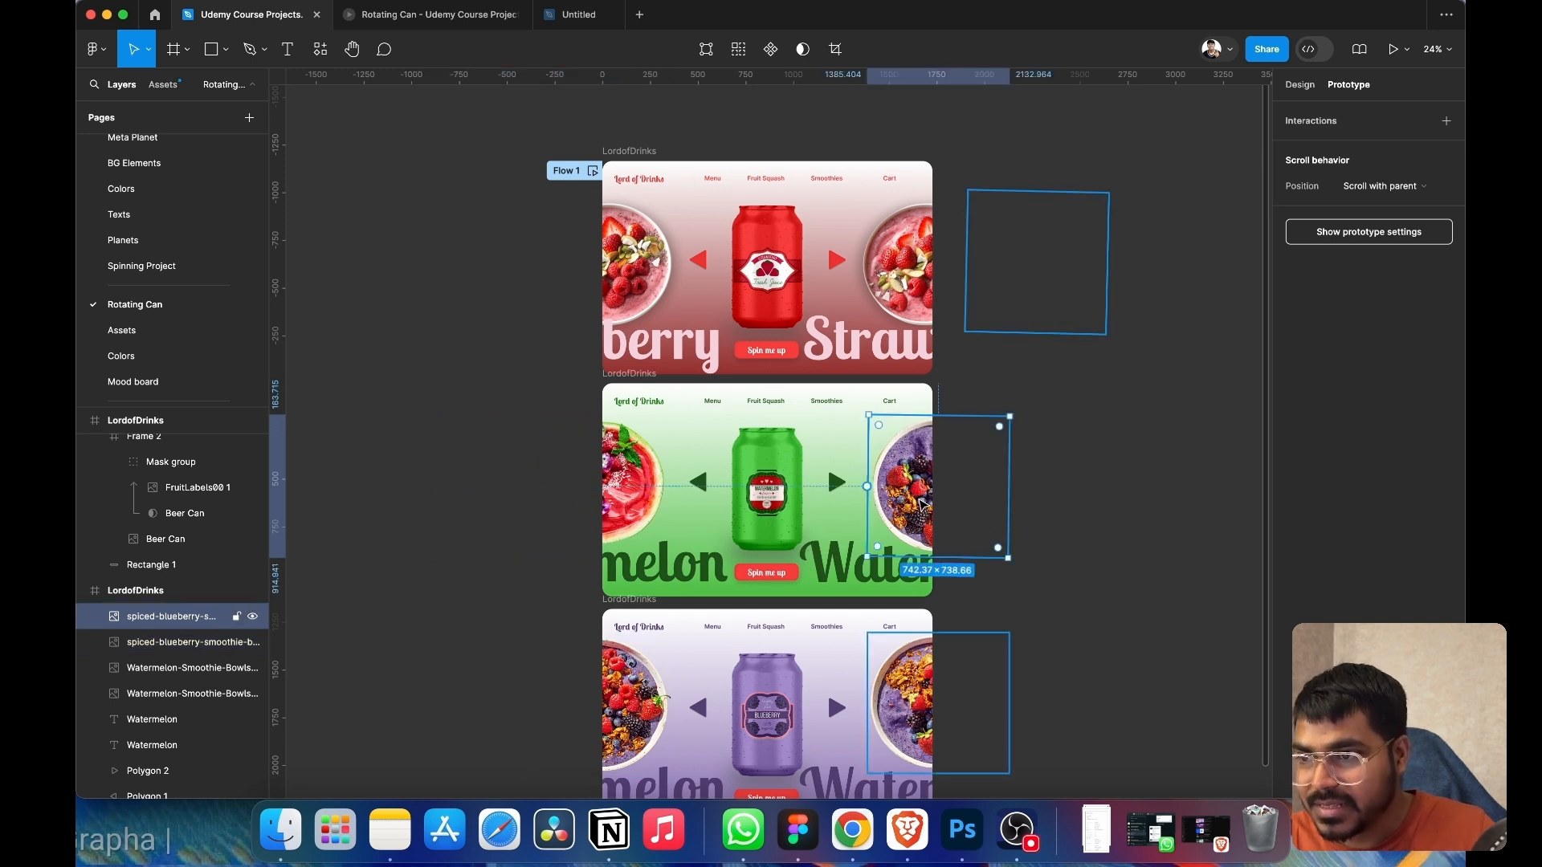
drag(922, 502, 1010, 508)
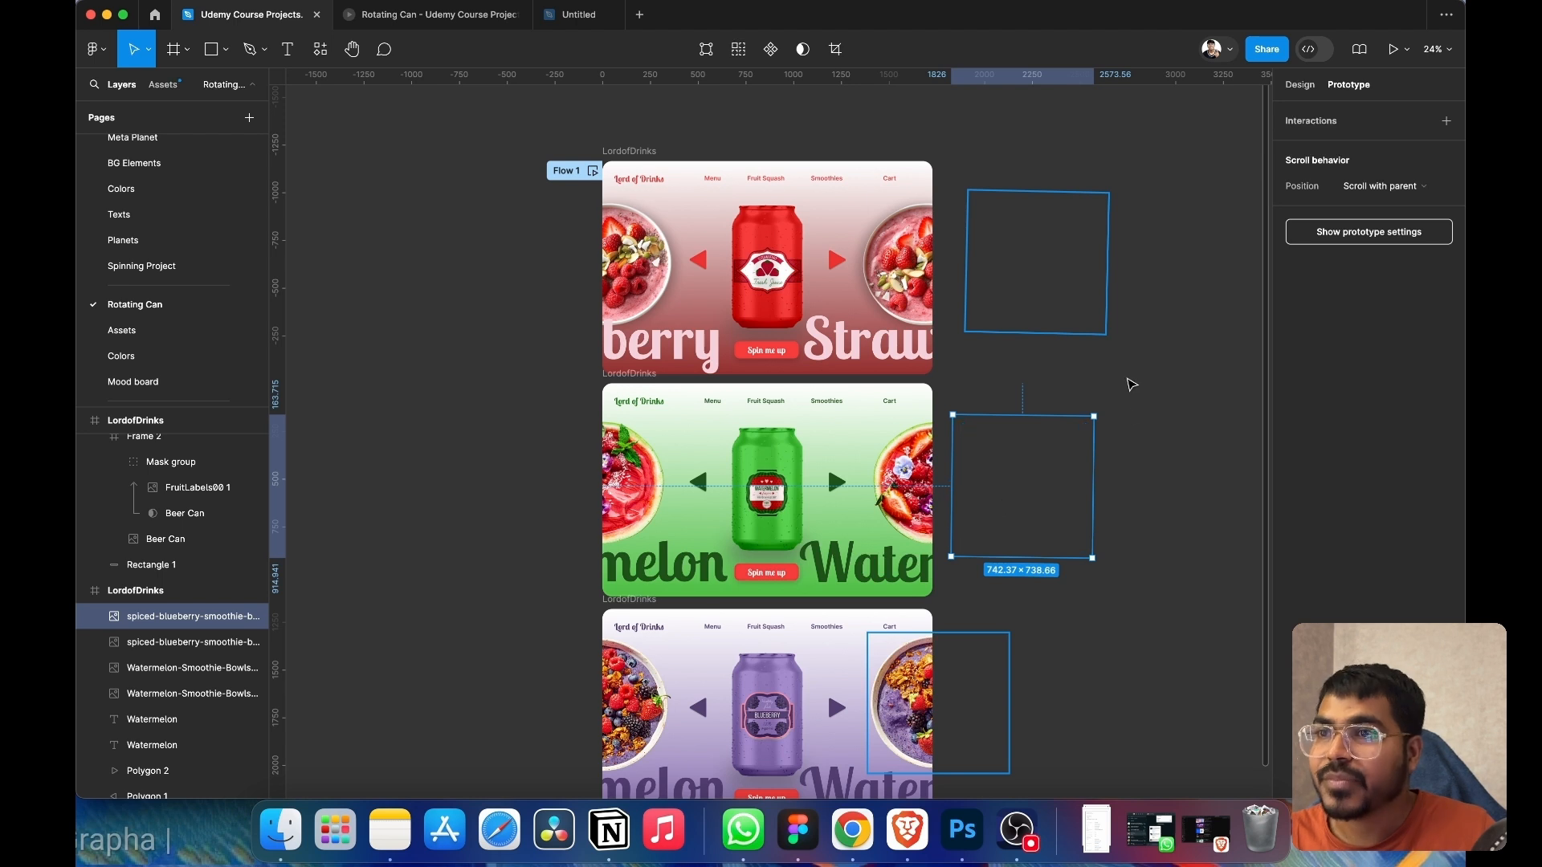
- Preview the prototype from the strawberry frame and page through the drinks to check how the fruit bowls move
scroll(1140, 458, down, 3)
scroll(1142, 462, up, 2)
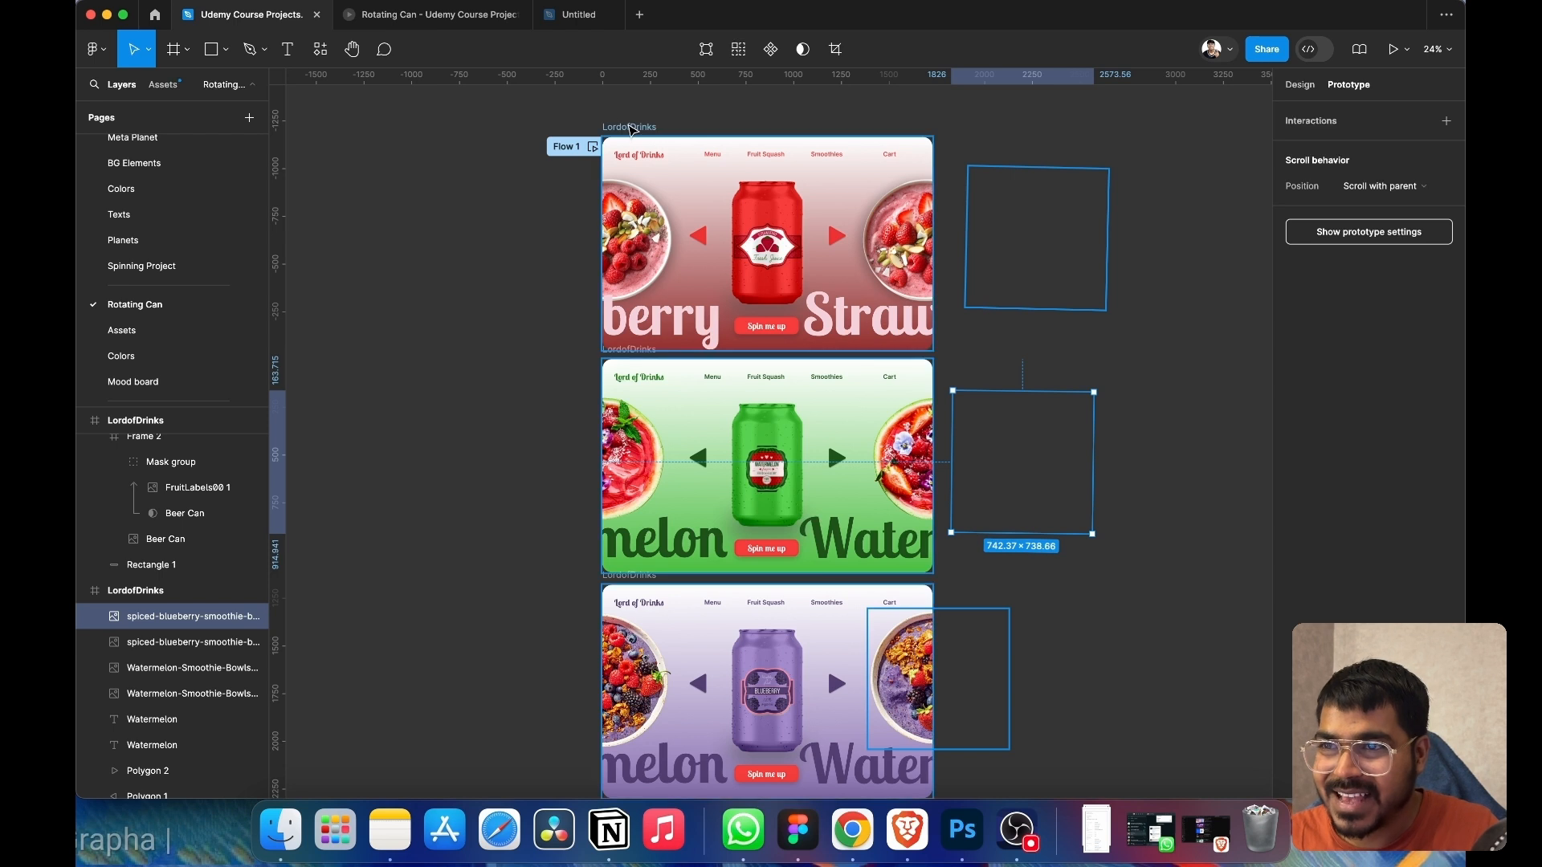
click(631, 128)
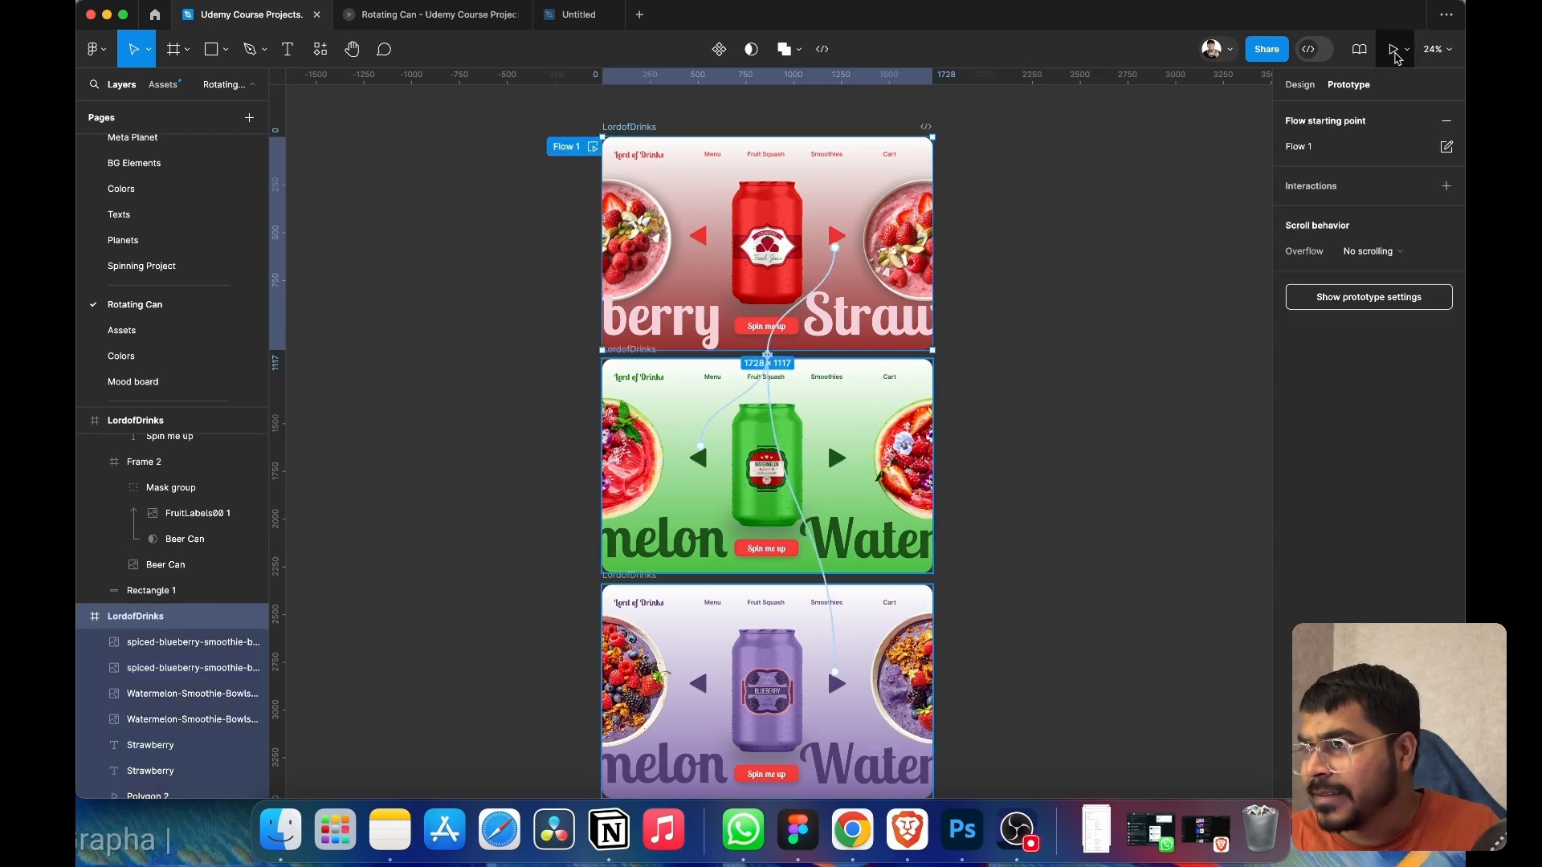
click(1394, 49)
click(951, 375)
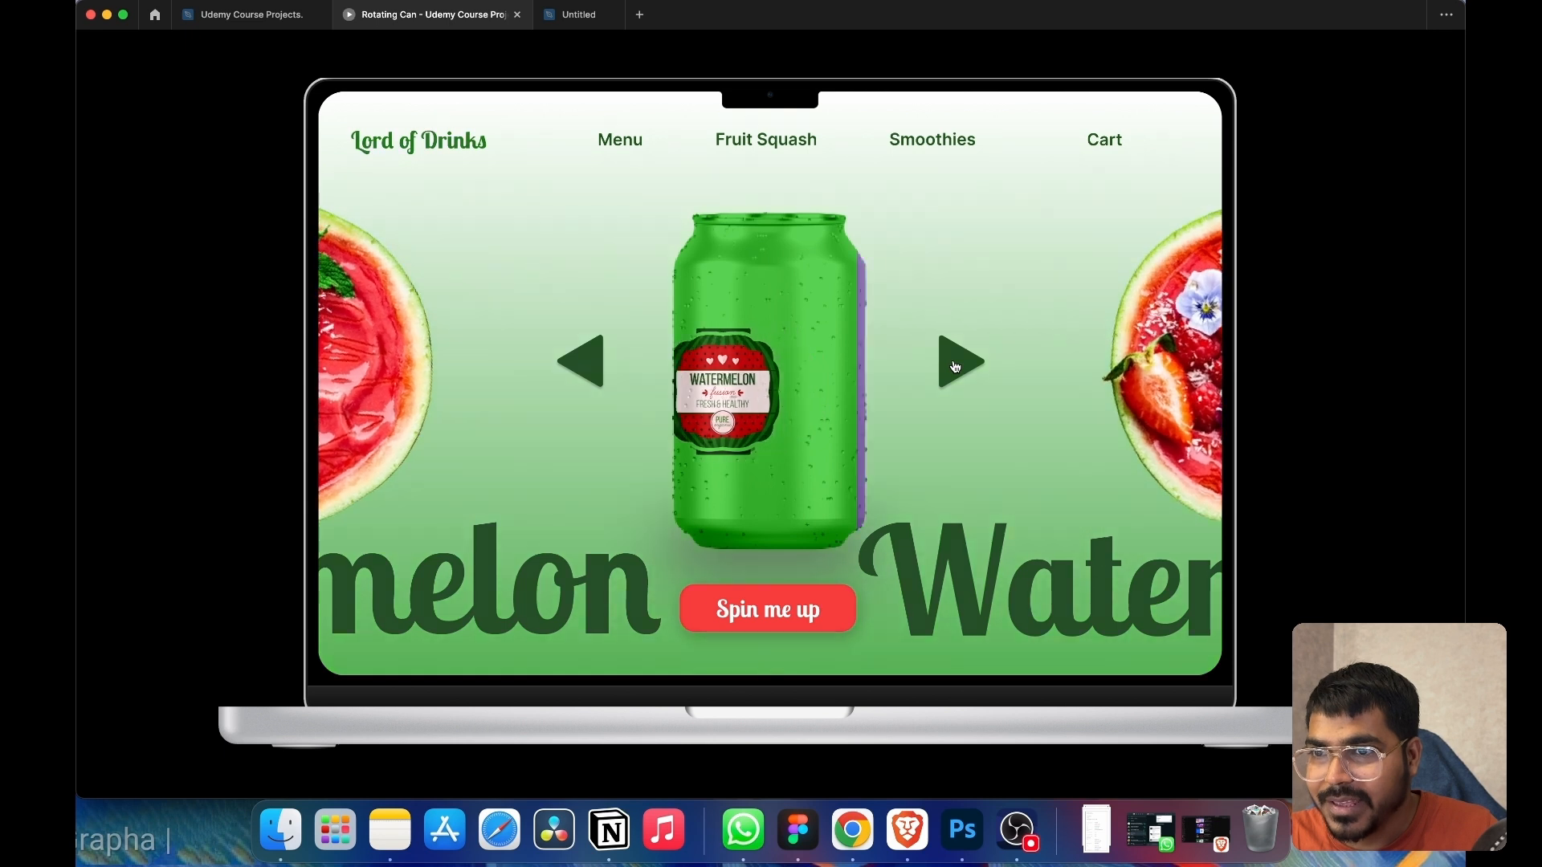
click(956, 367)
click(956, 367)
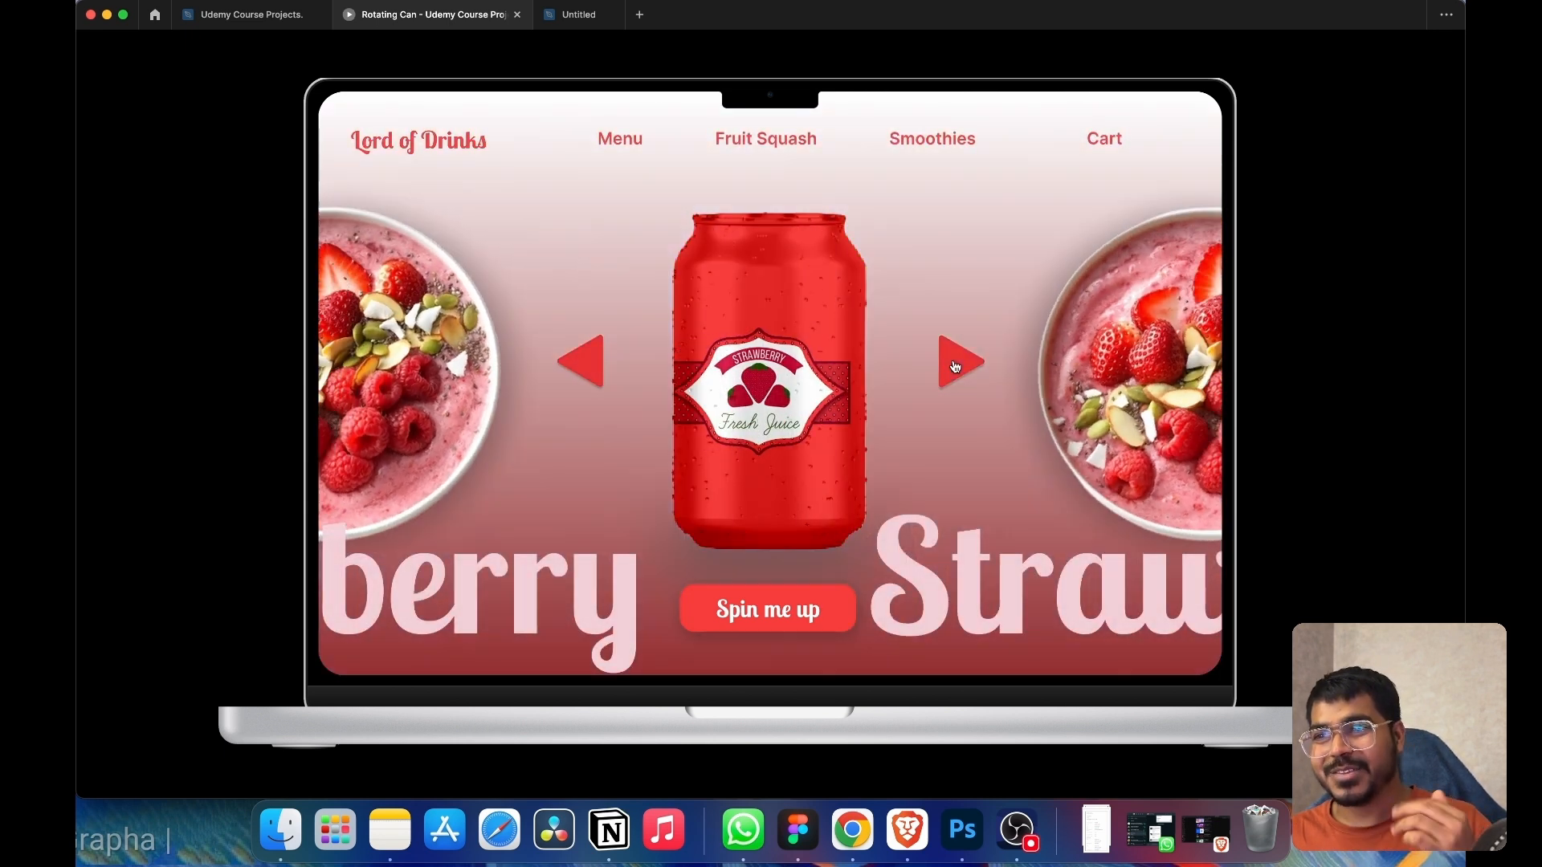
click(584, 368)
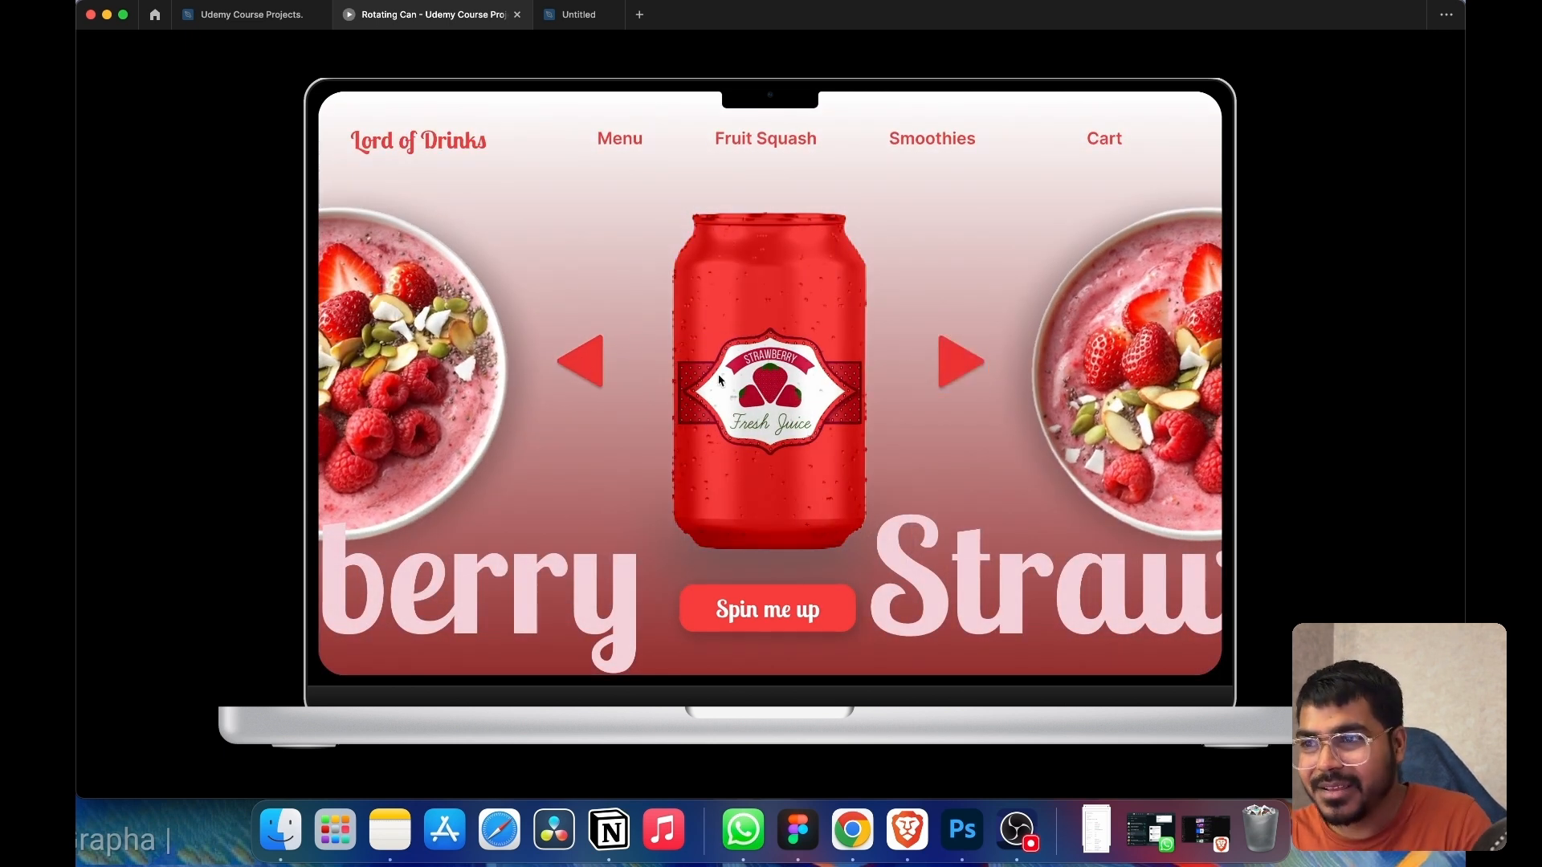
- Switch repeatedly forward and back between the strawberry, watermelon and blueberry pages to examine the bowl and can animations
click(960, 370)
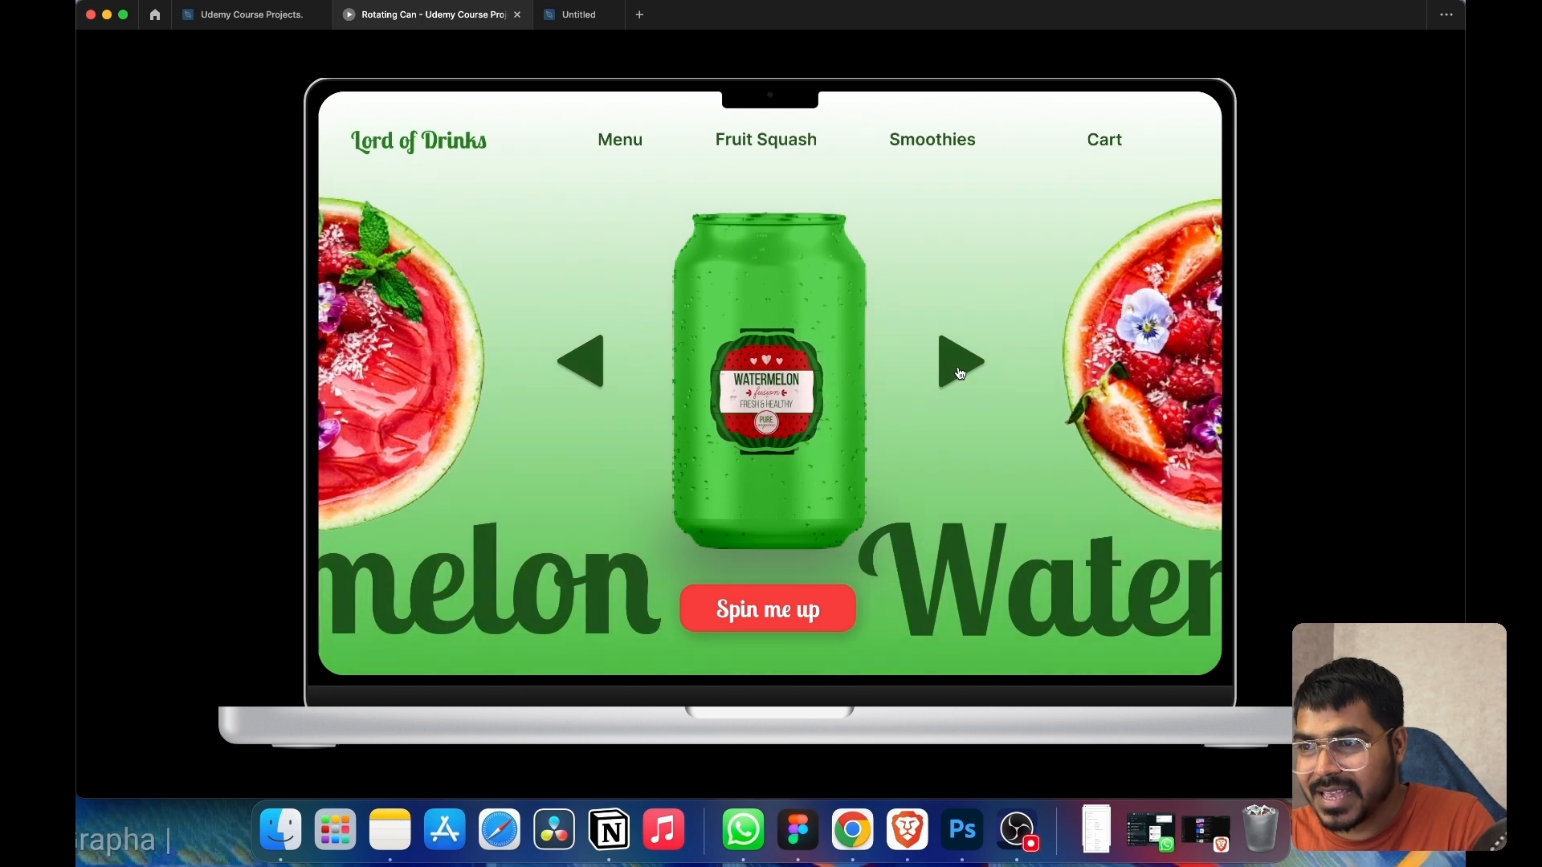
click(959, 370)
click(960, 370)
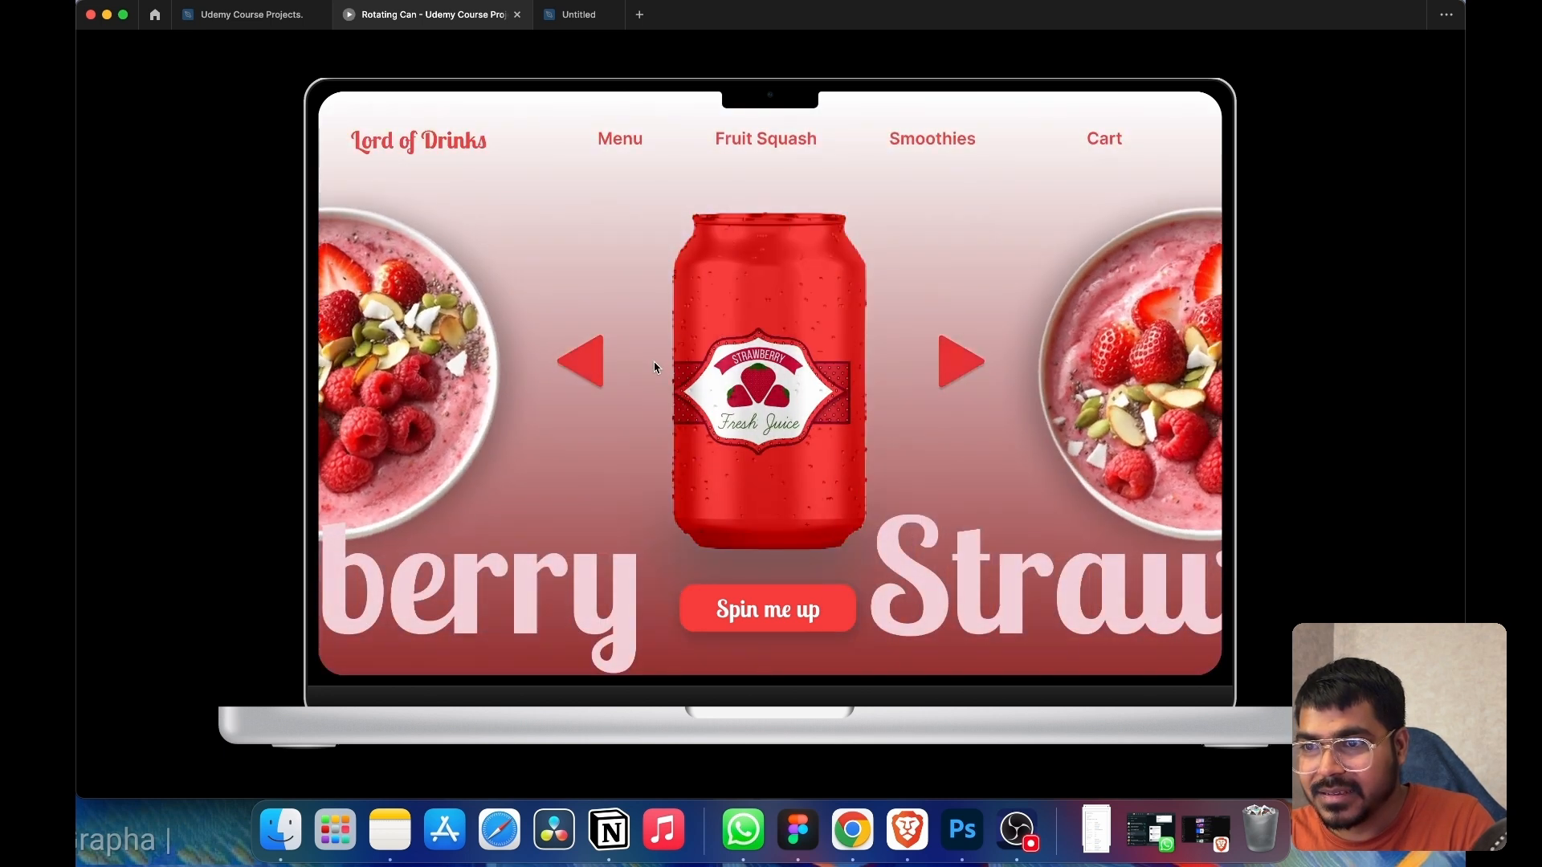
click(960, 368)
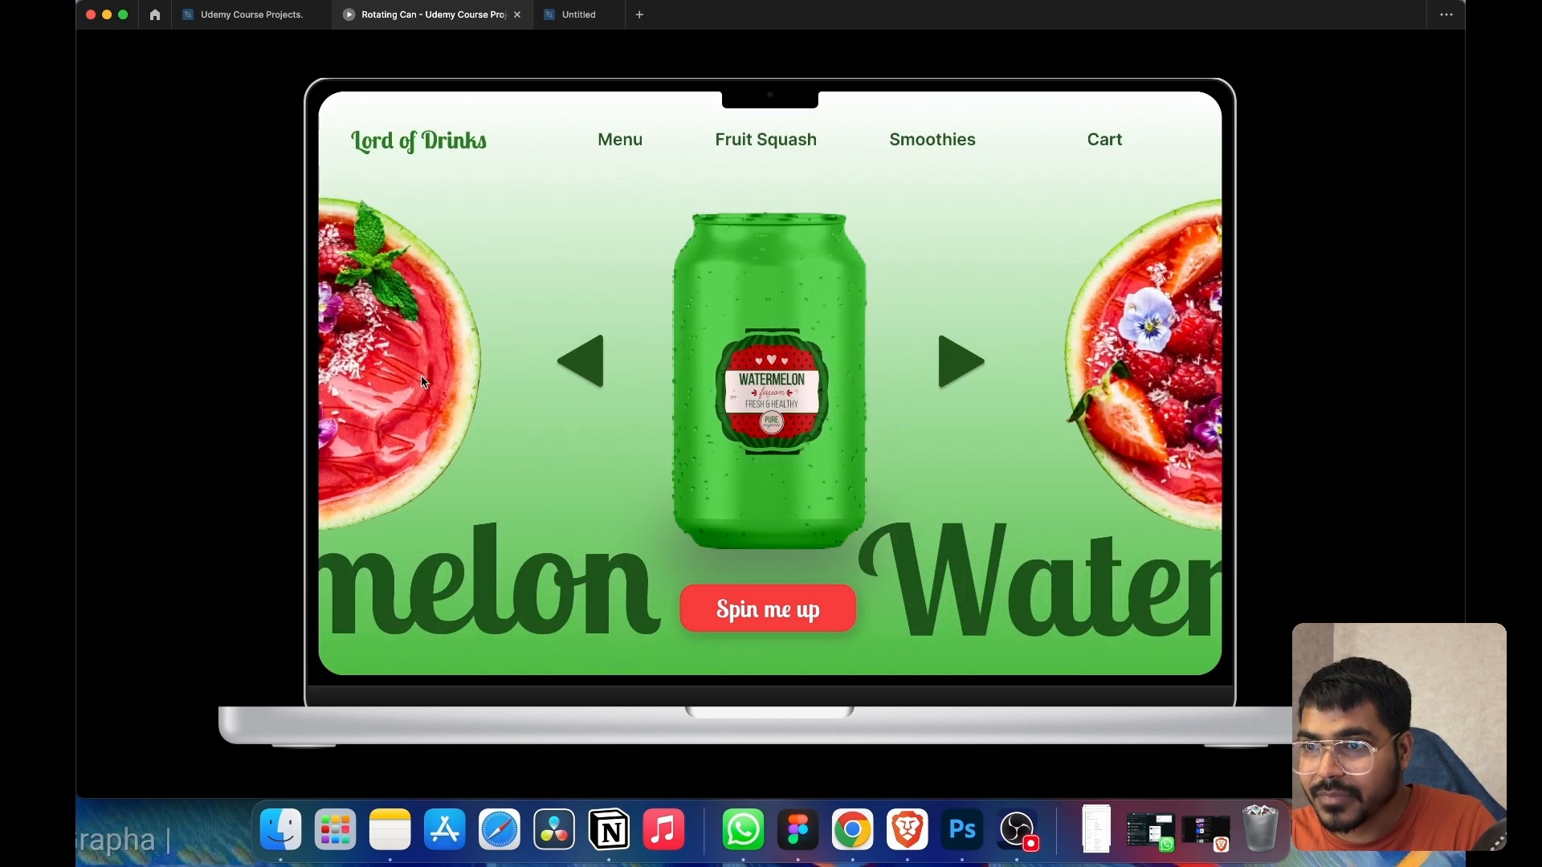
click(593, 367)
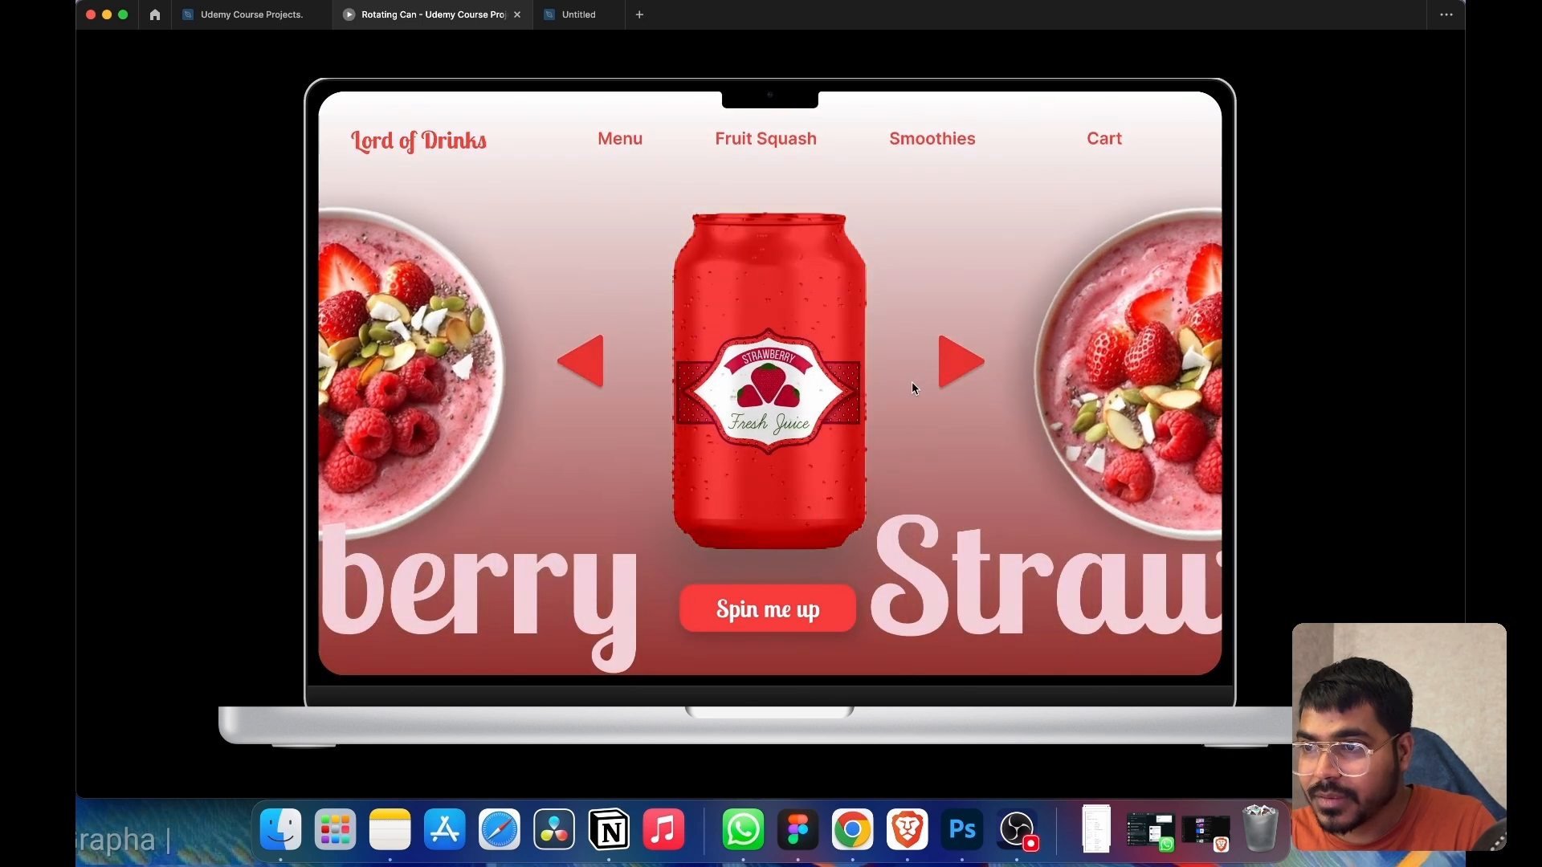
click(965, 366)
click(965, 367)
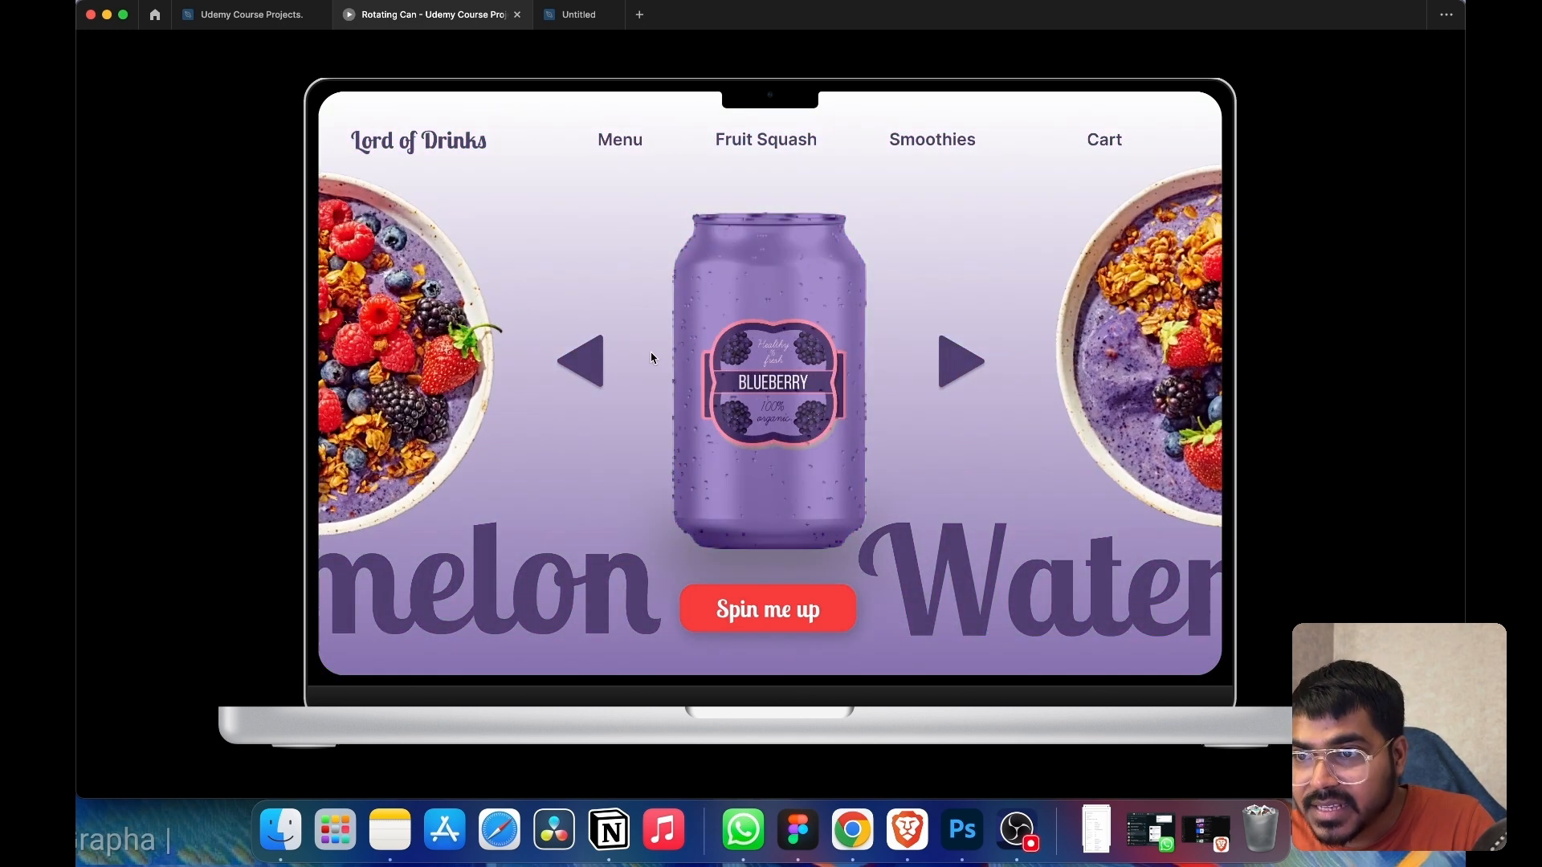
click(595, 368)
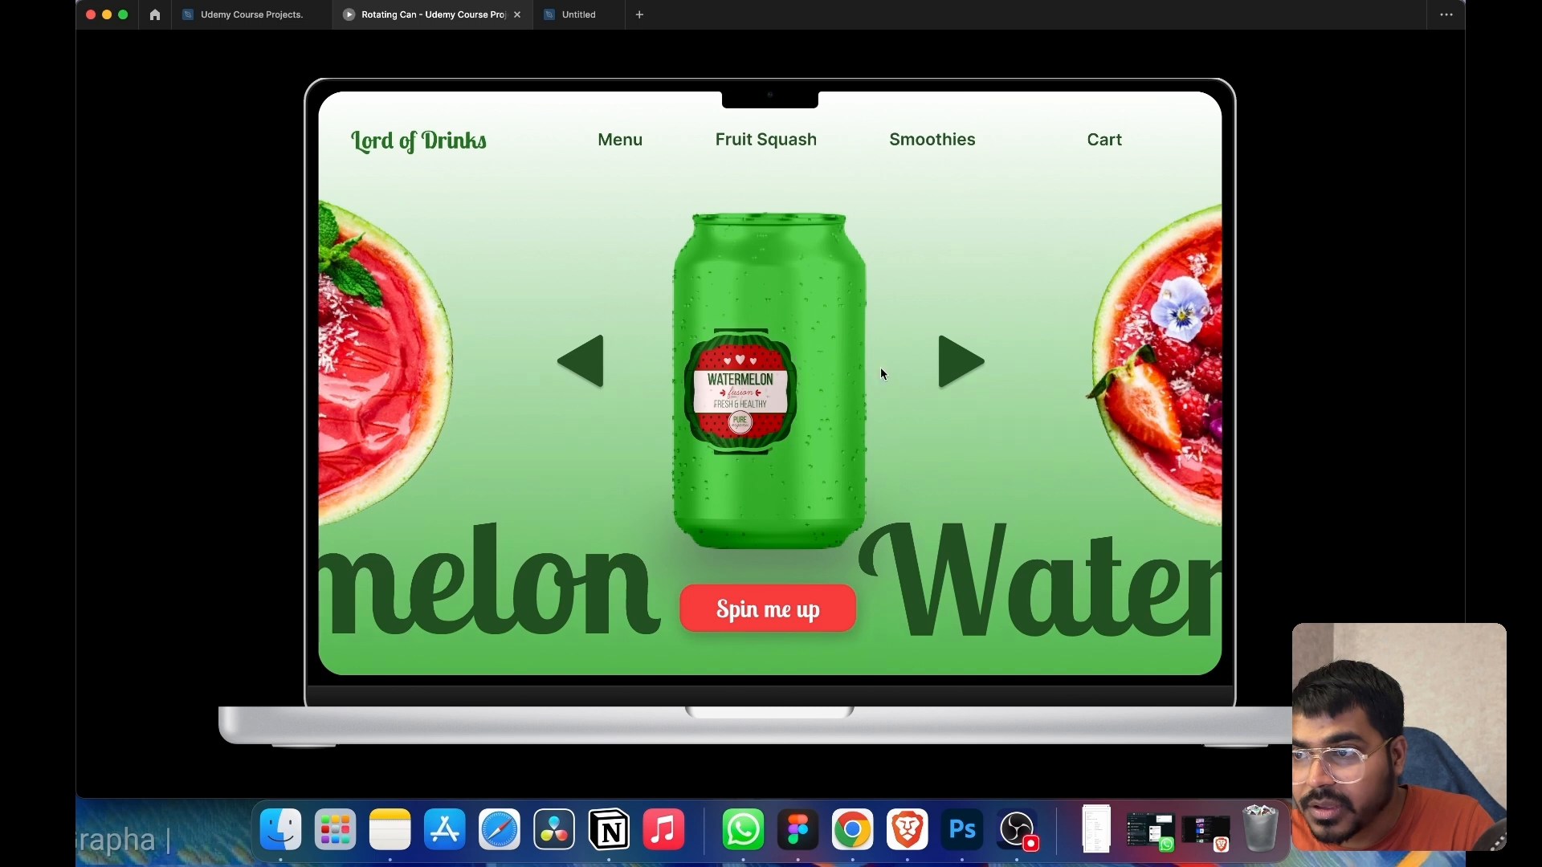
click(965, 367)
click(966, 367)
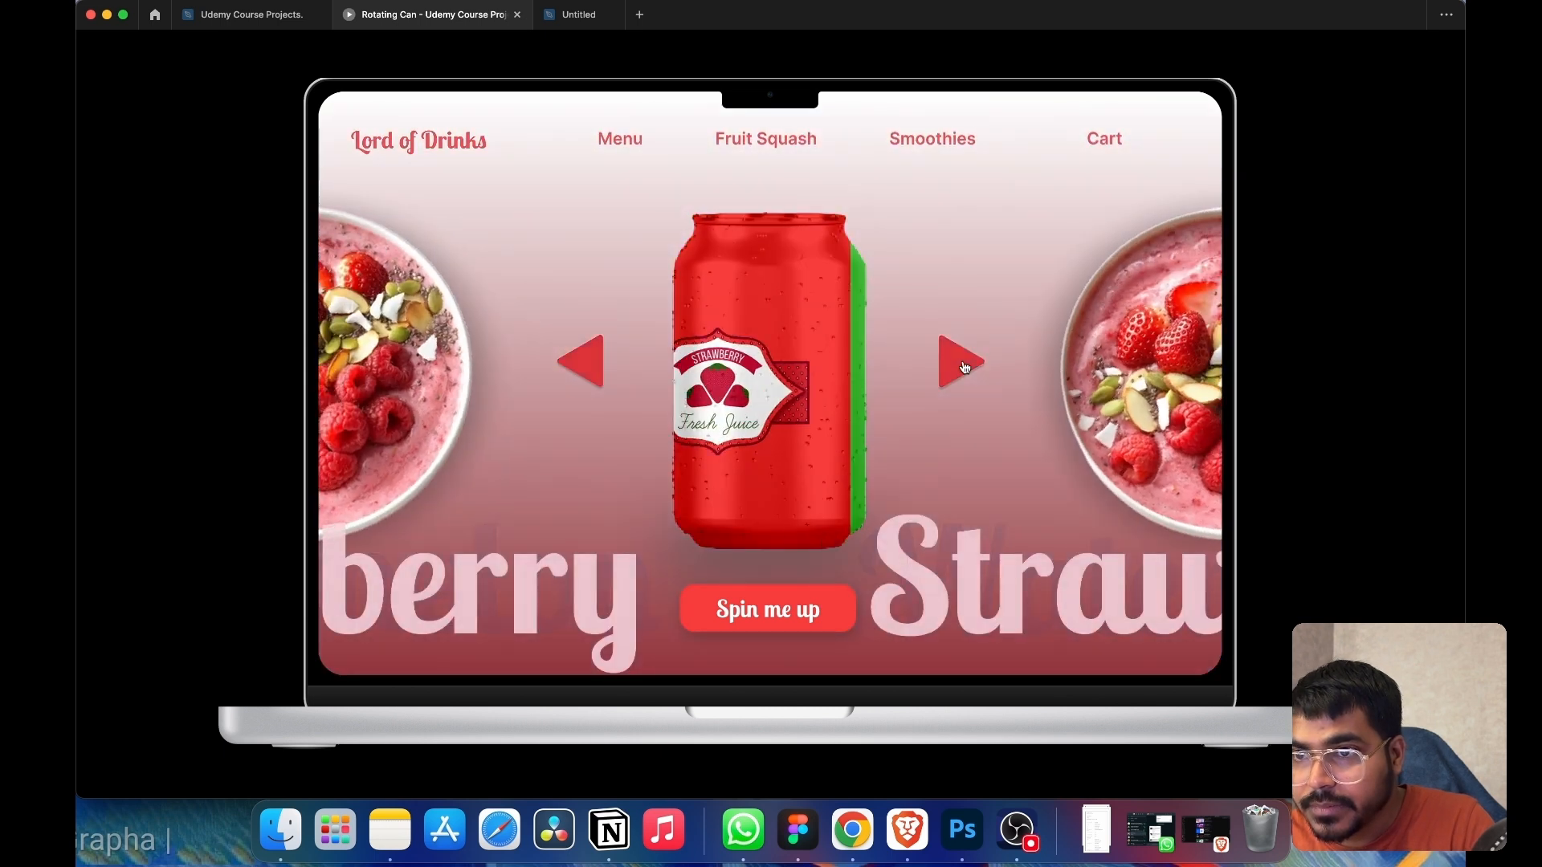
- Page forward once more through the prototype and step back to the strawberry page to check the transitions
click(965, 368)
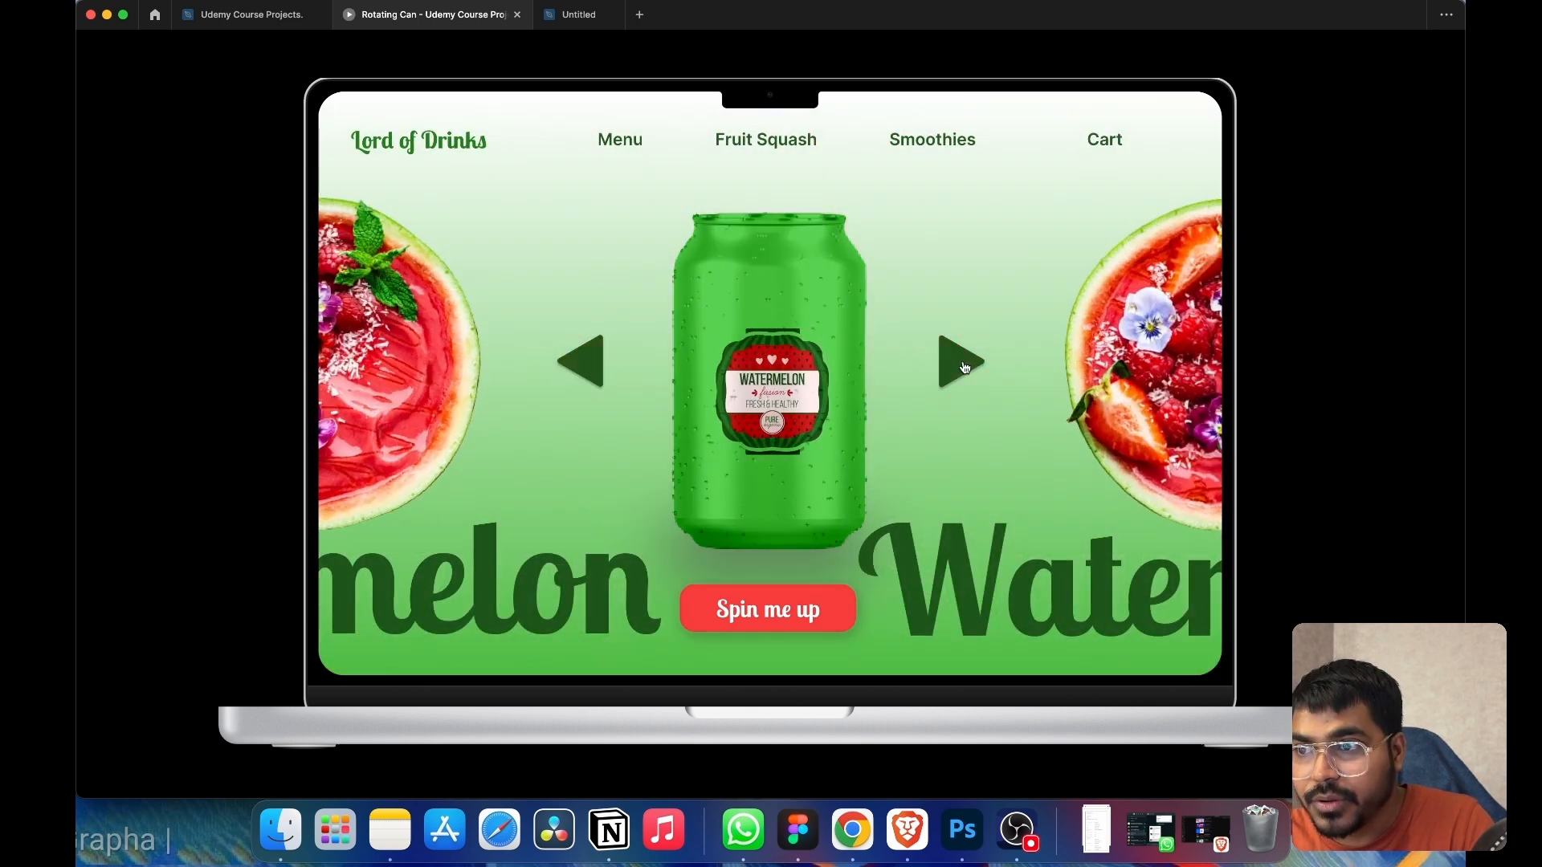
click(585, 362)
click(584, 363)
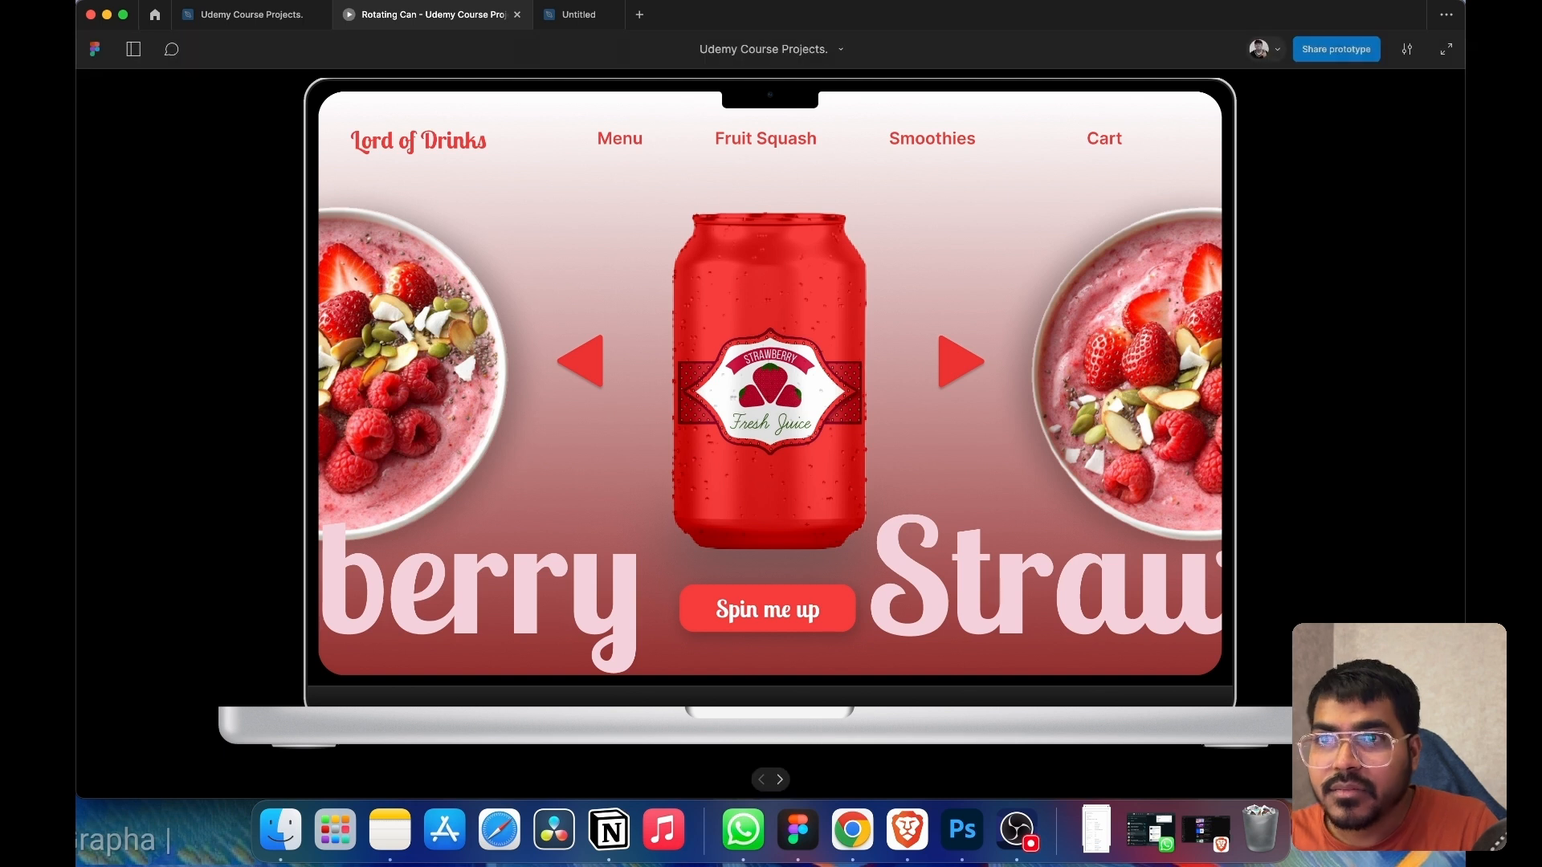
- Link the strawberry frame's back arrow to the blueberry frame on click, using Smart animate with the custom 1300 ms easing
click(251, 15)
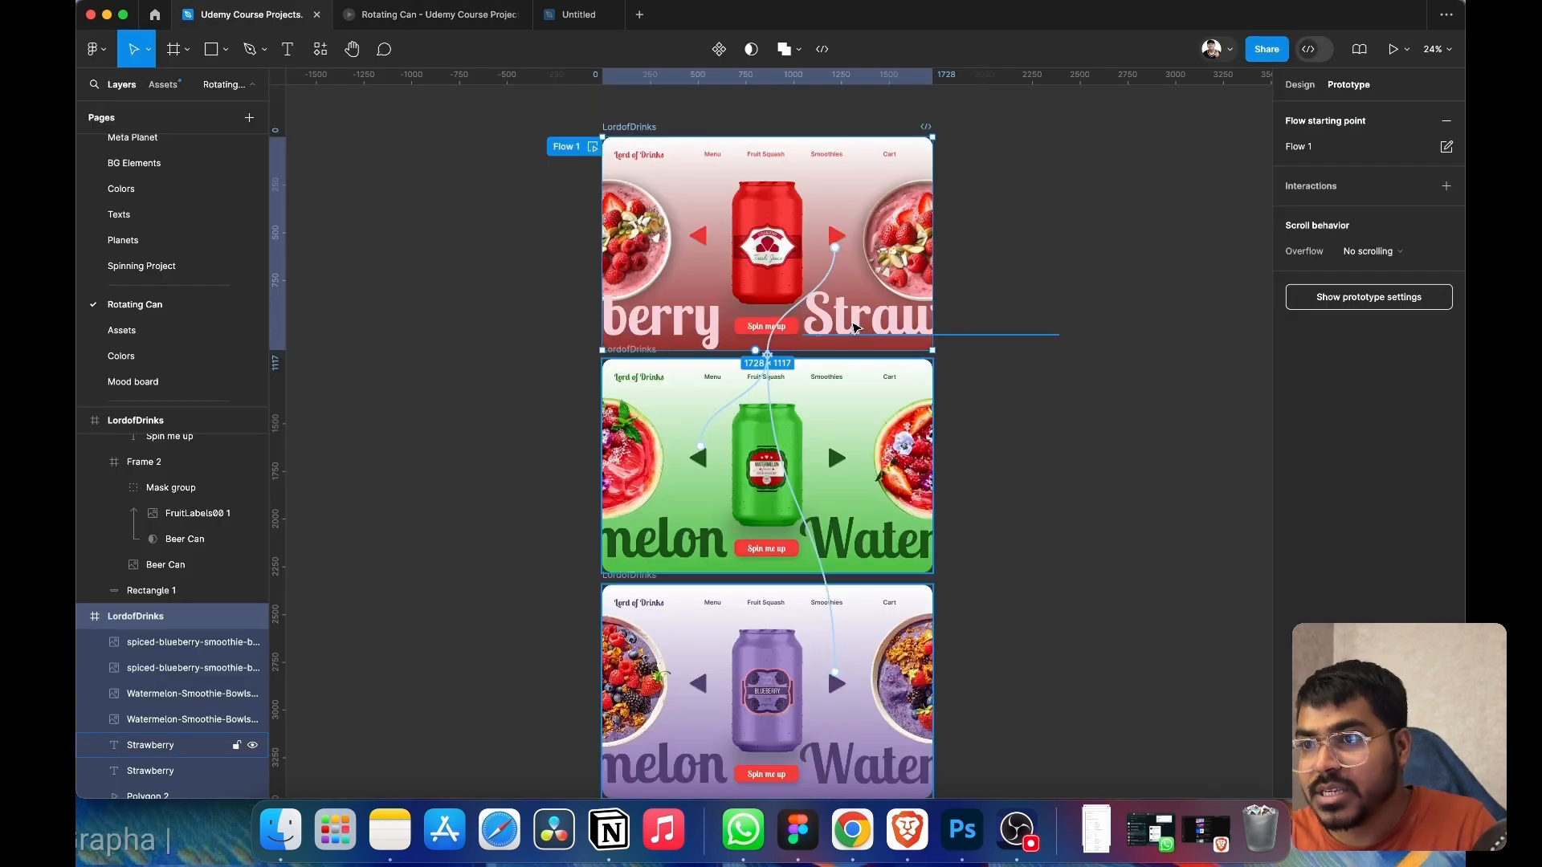
click(704, 245)
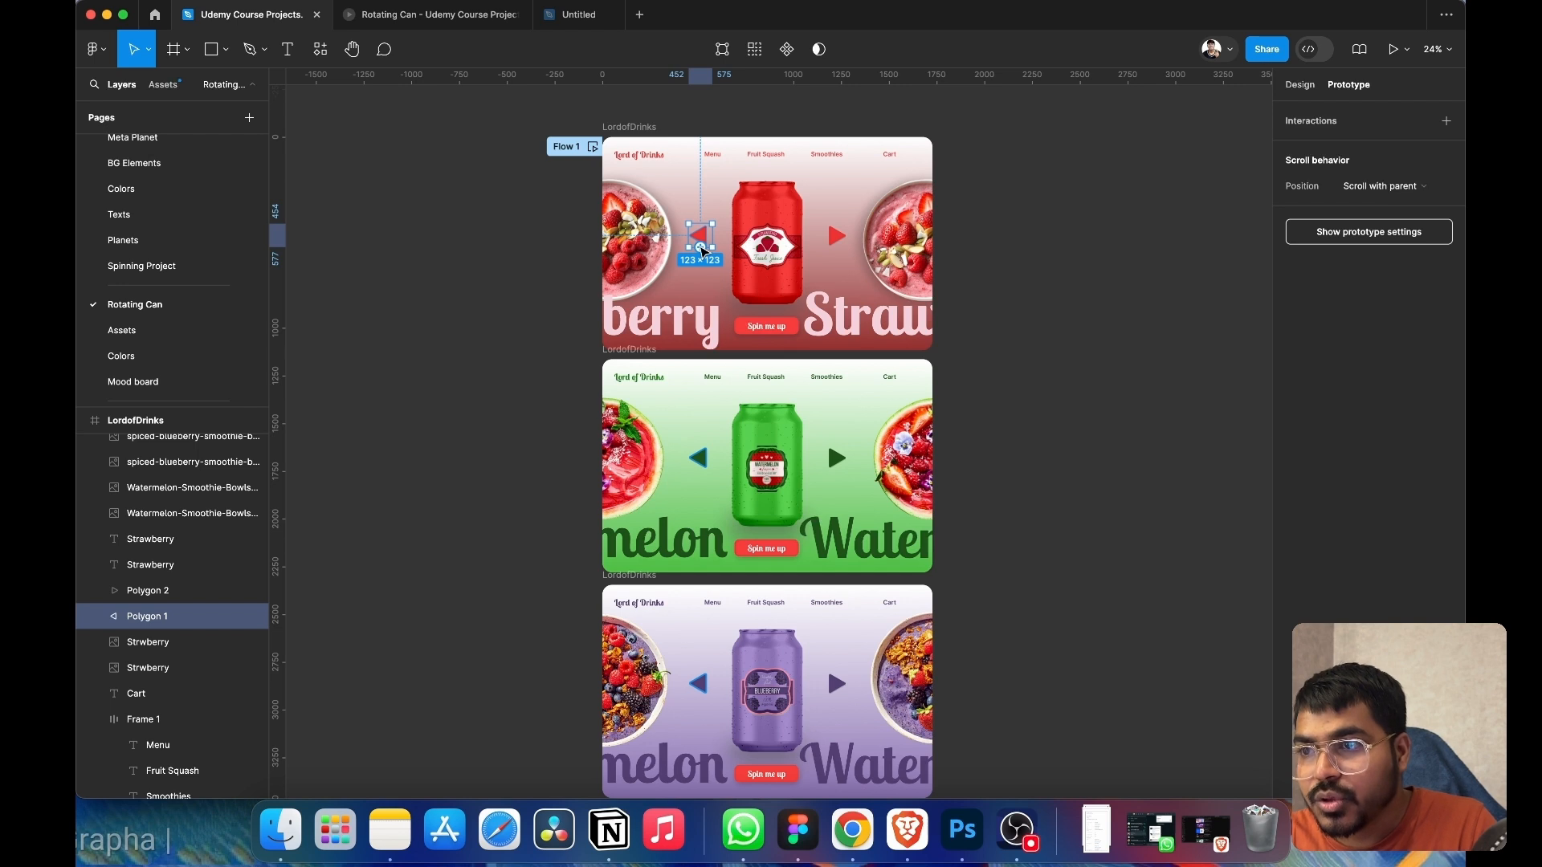
drag(700, 246, 608, 680)
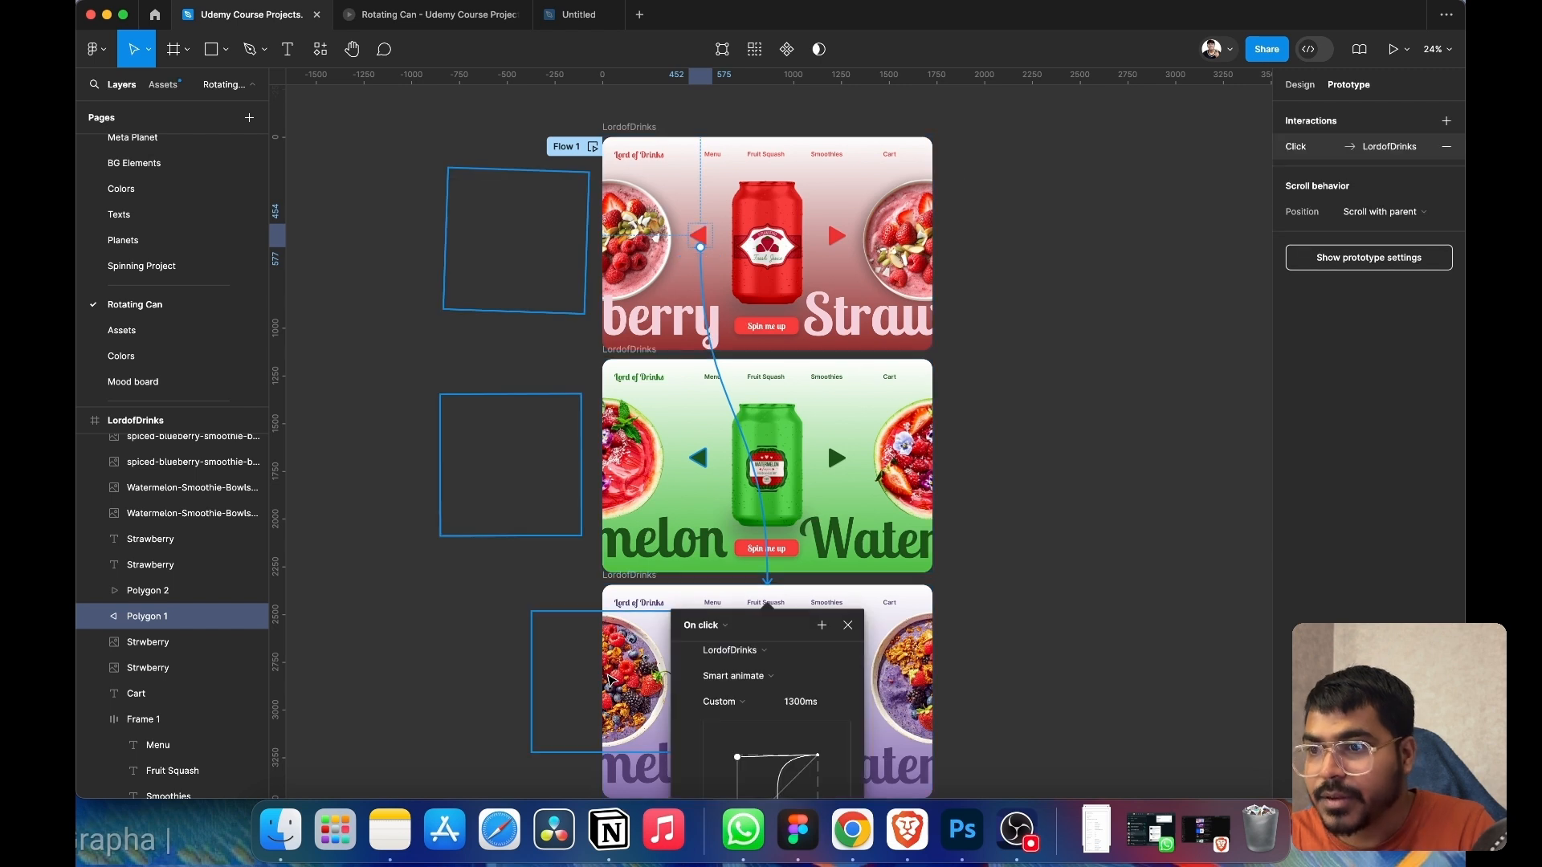
click(847, 627)
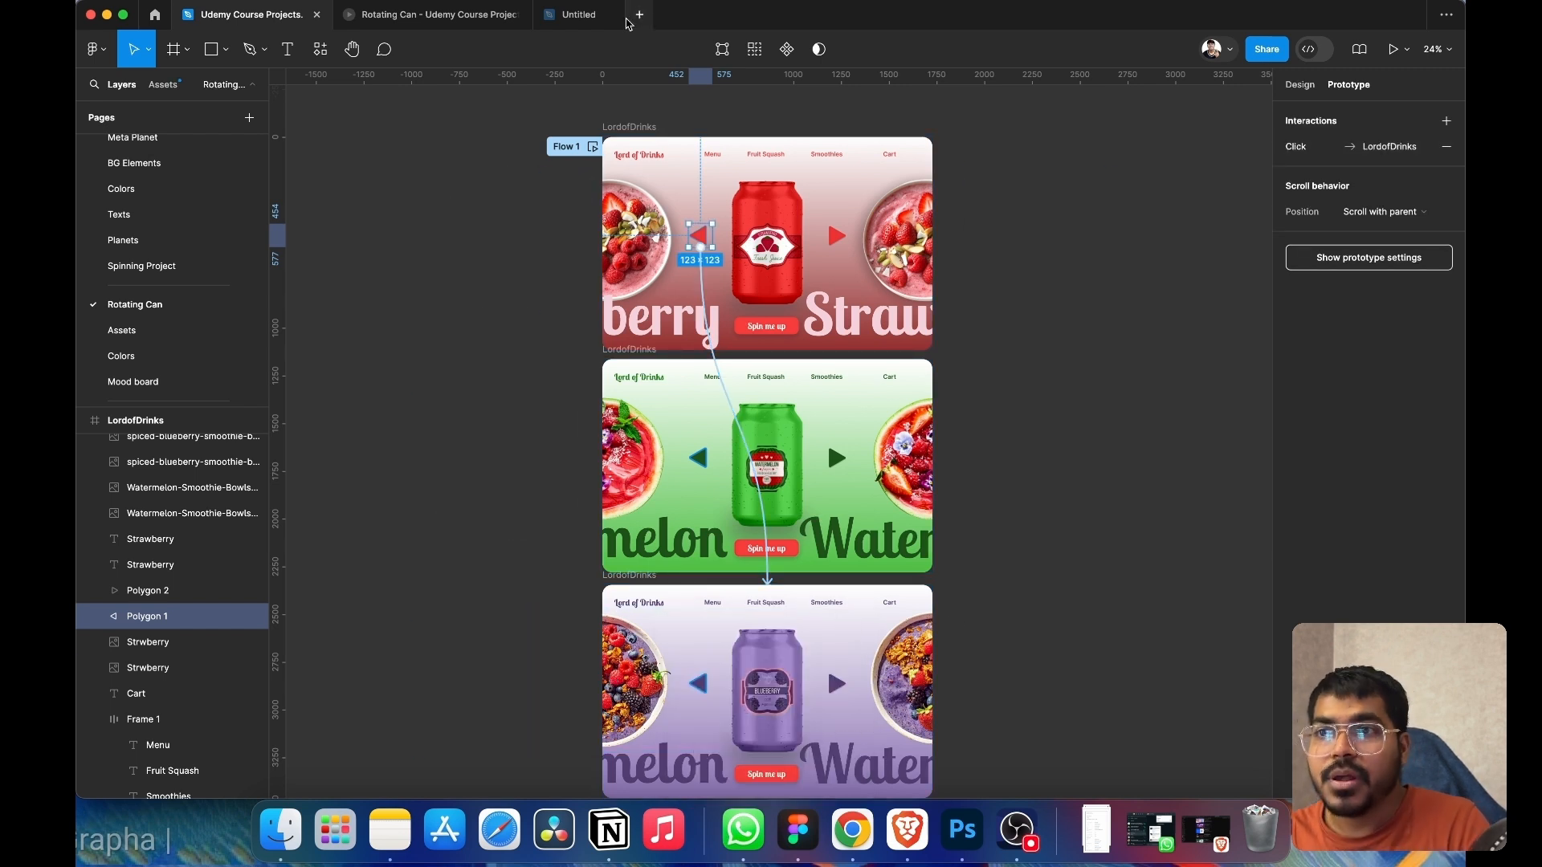
key(Escape)
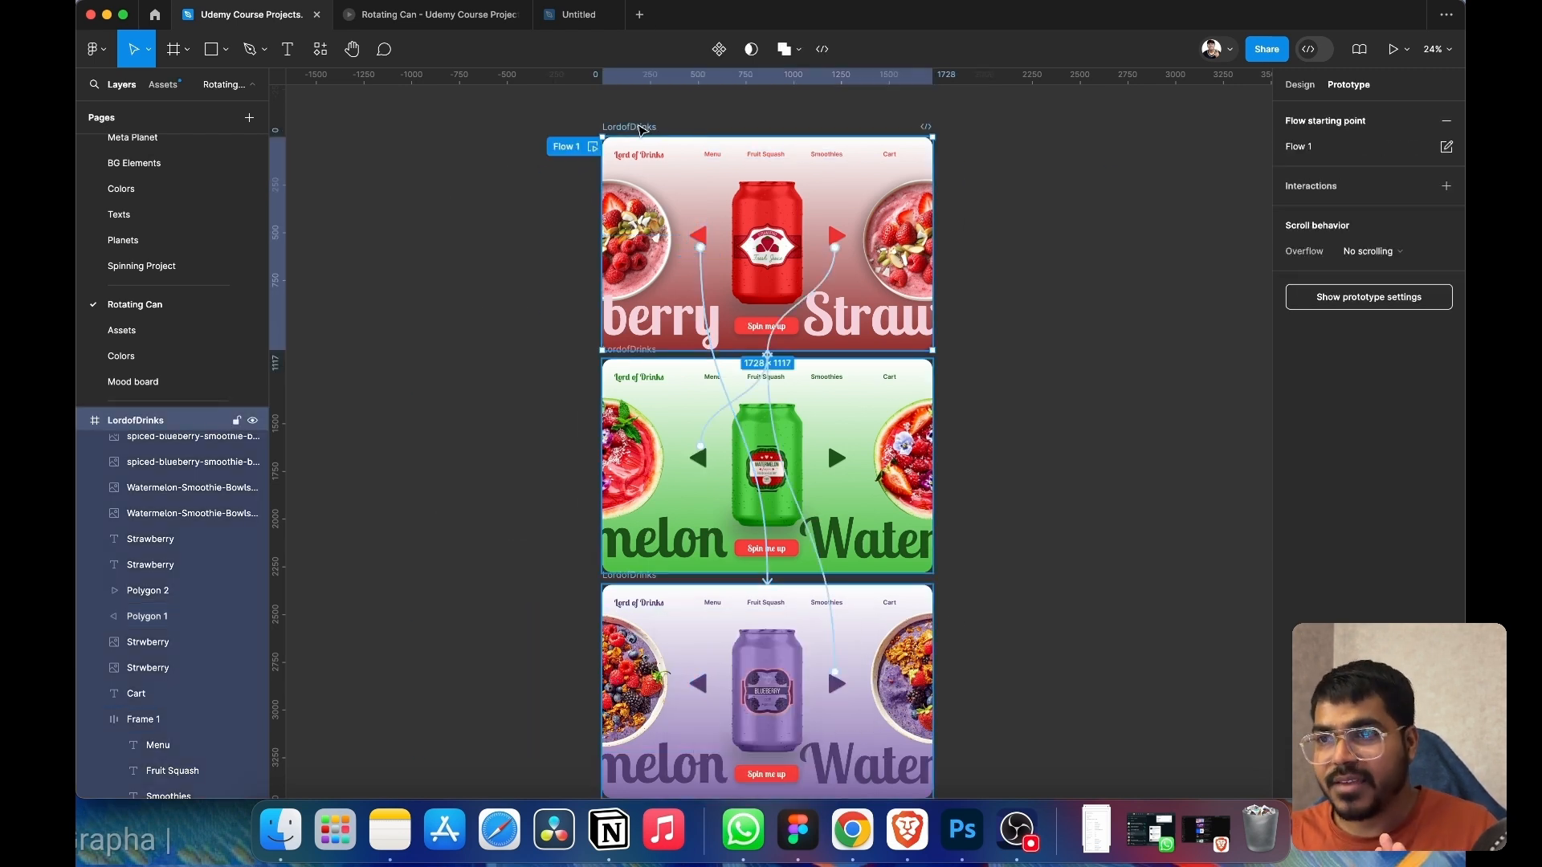
- Preview the prototype from the strawberry frame and cycle backward and forward through all three drinks to test the new link
click(1392, 49)
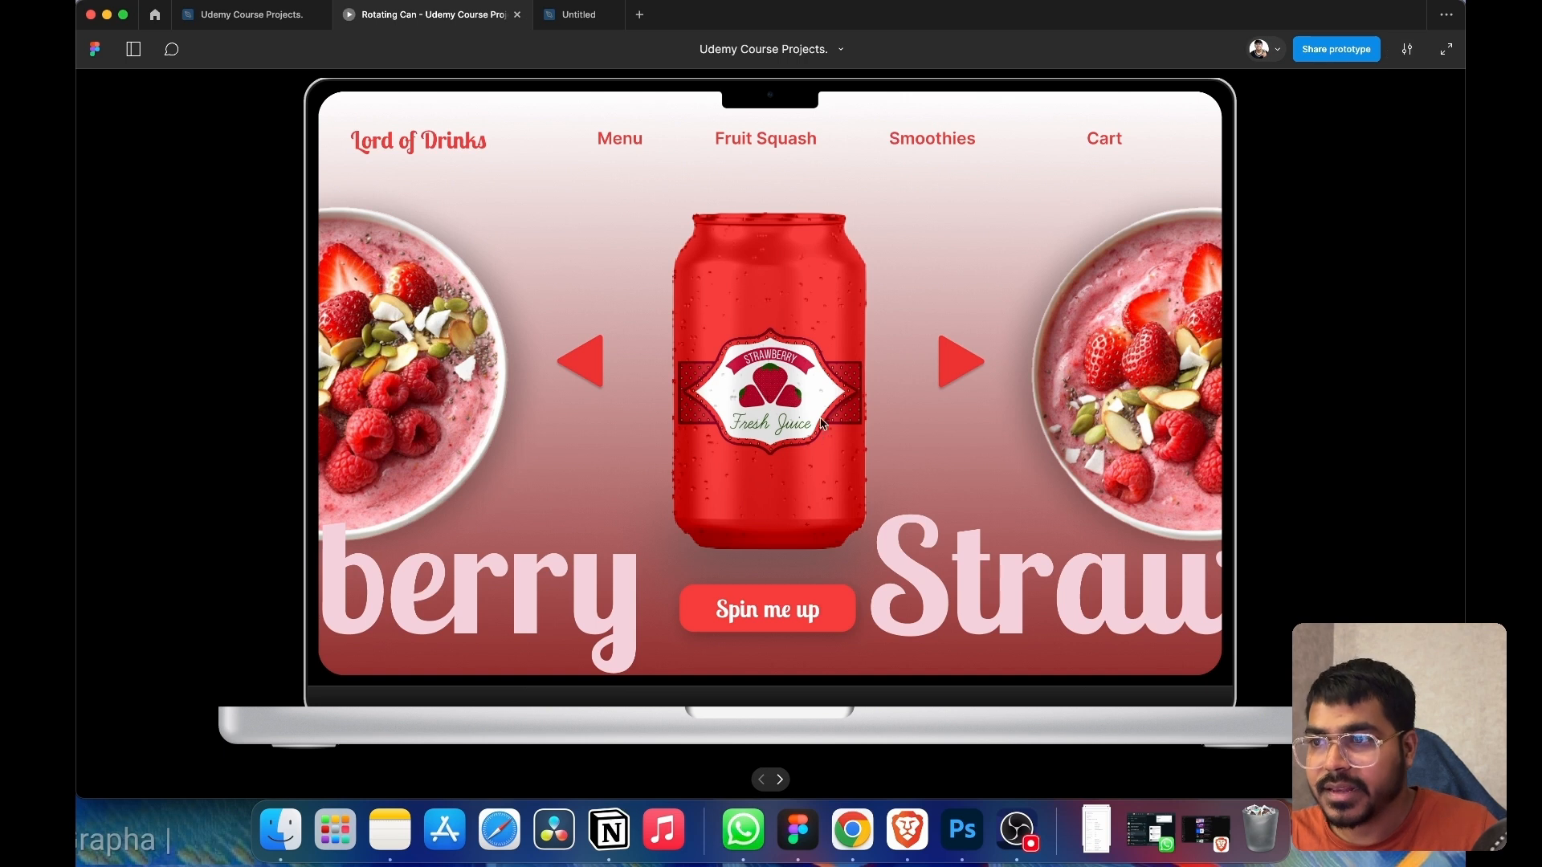
click(599, 363)
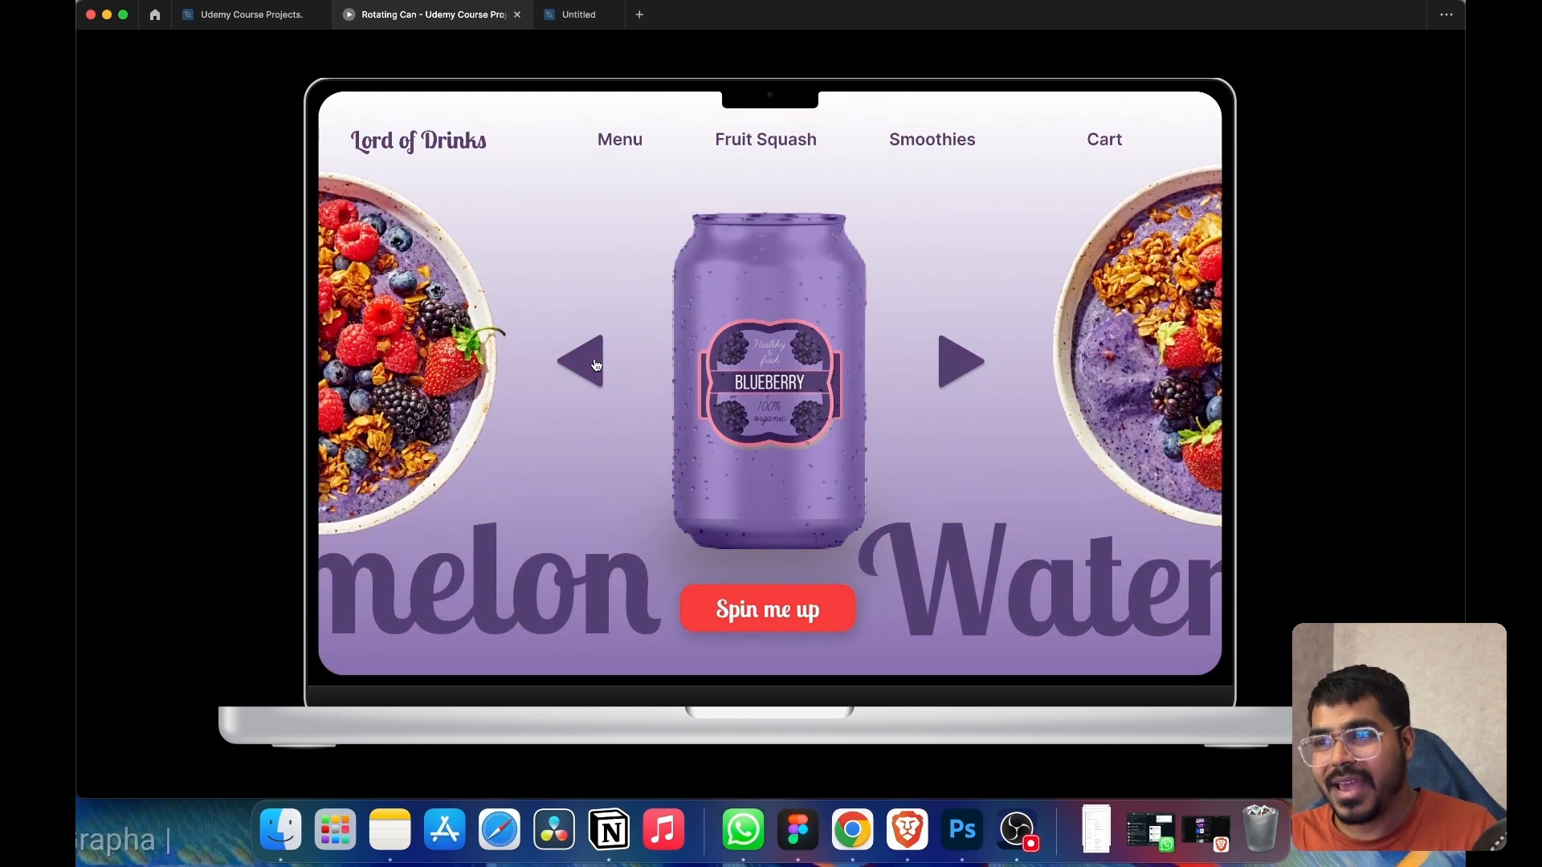
click(597, 366)
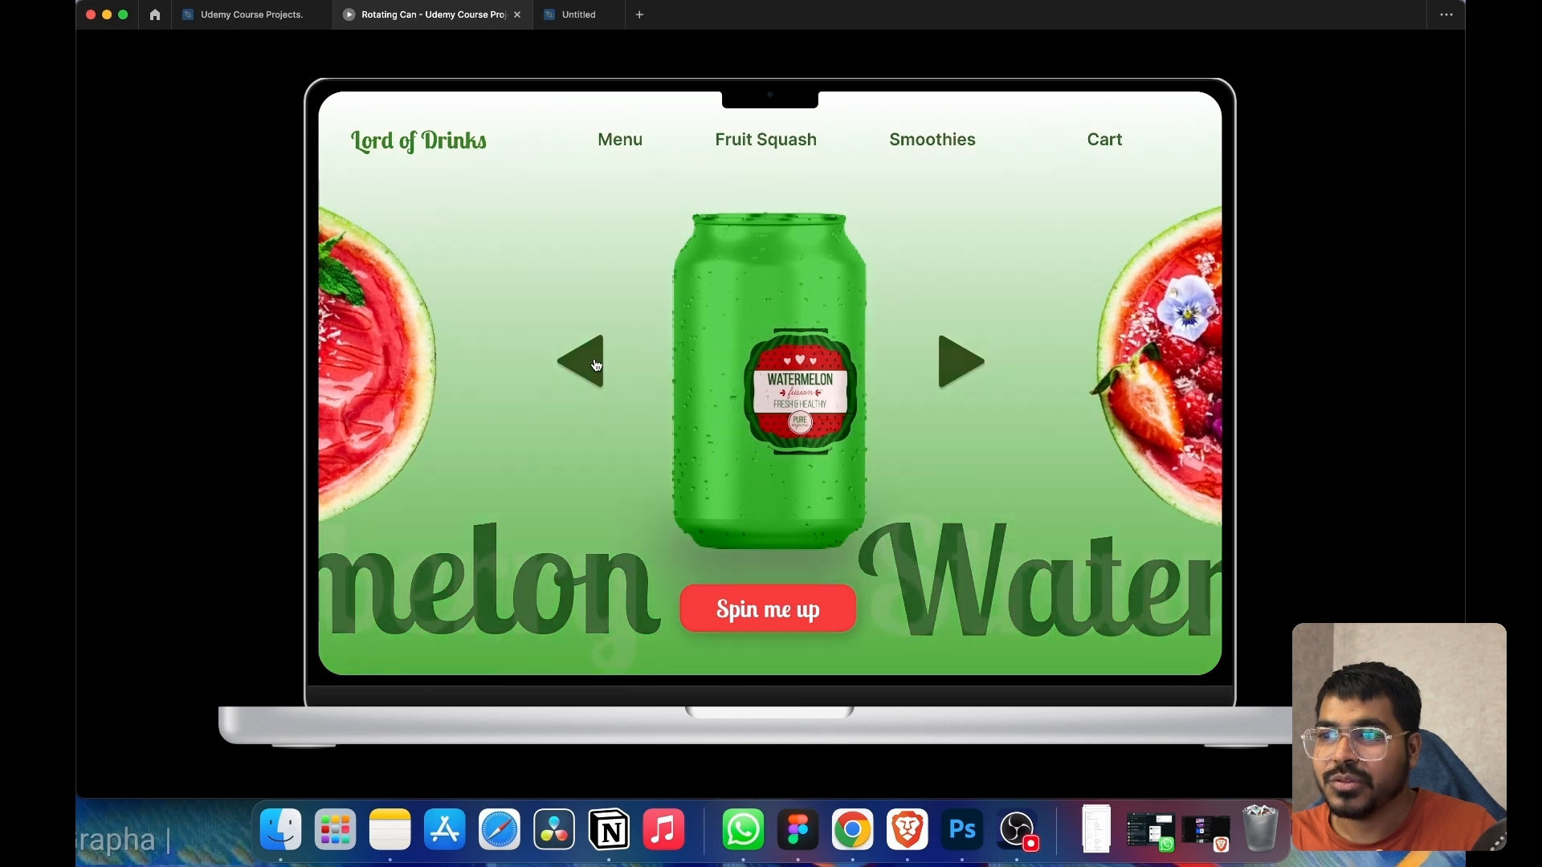
click(597, 366)
click(955, 368)
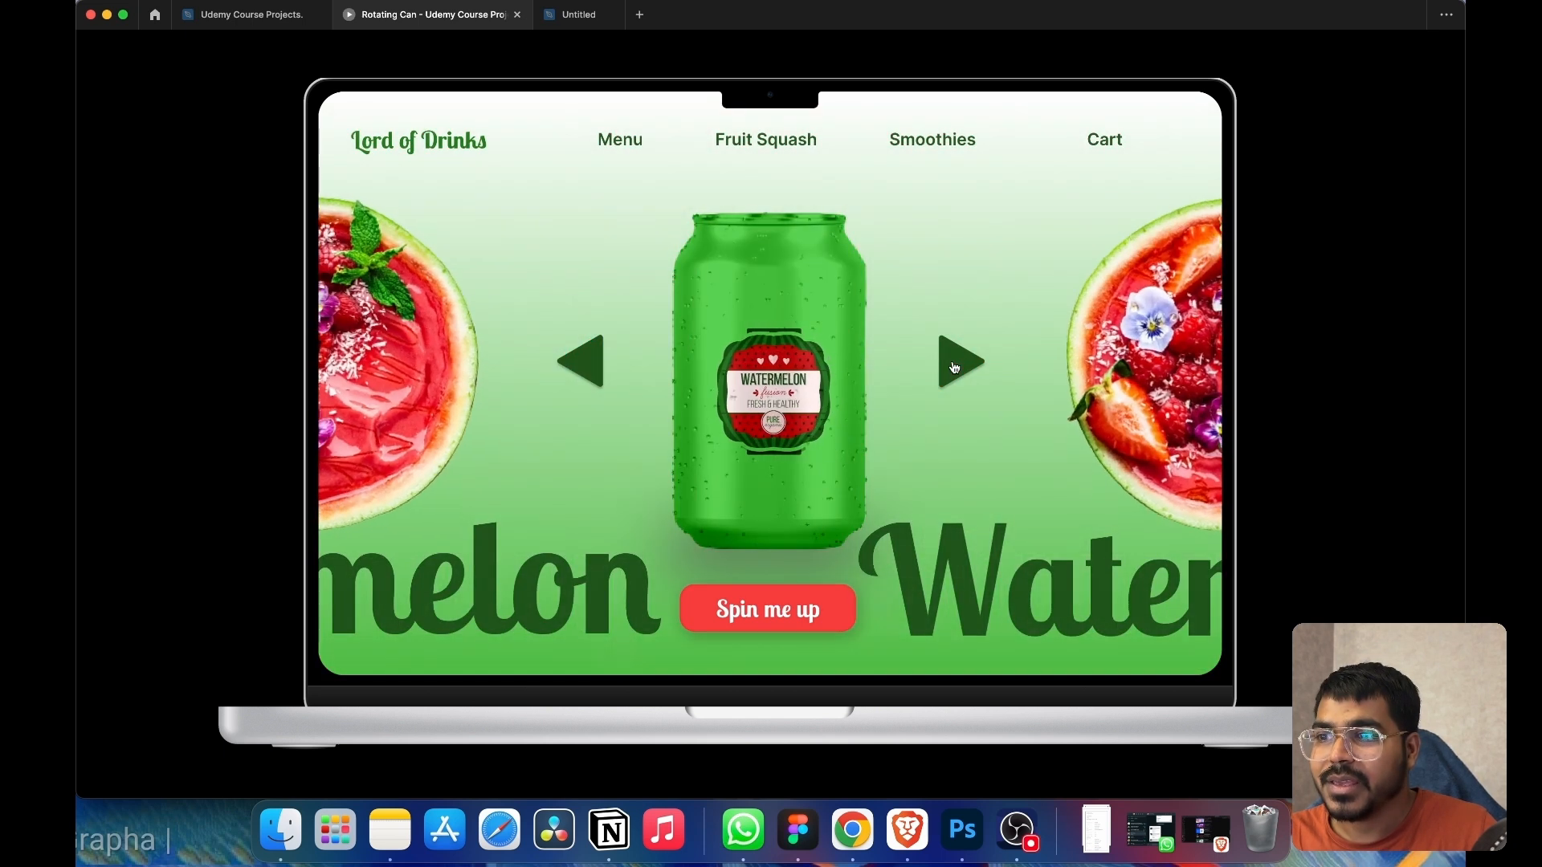
click(955, 368)
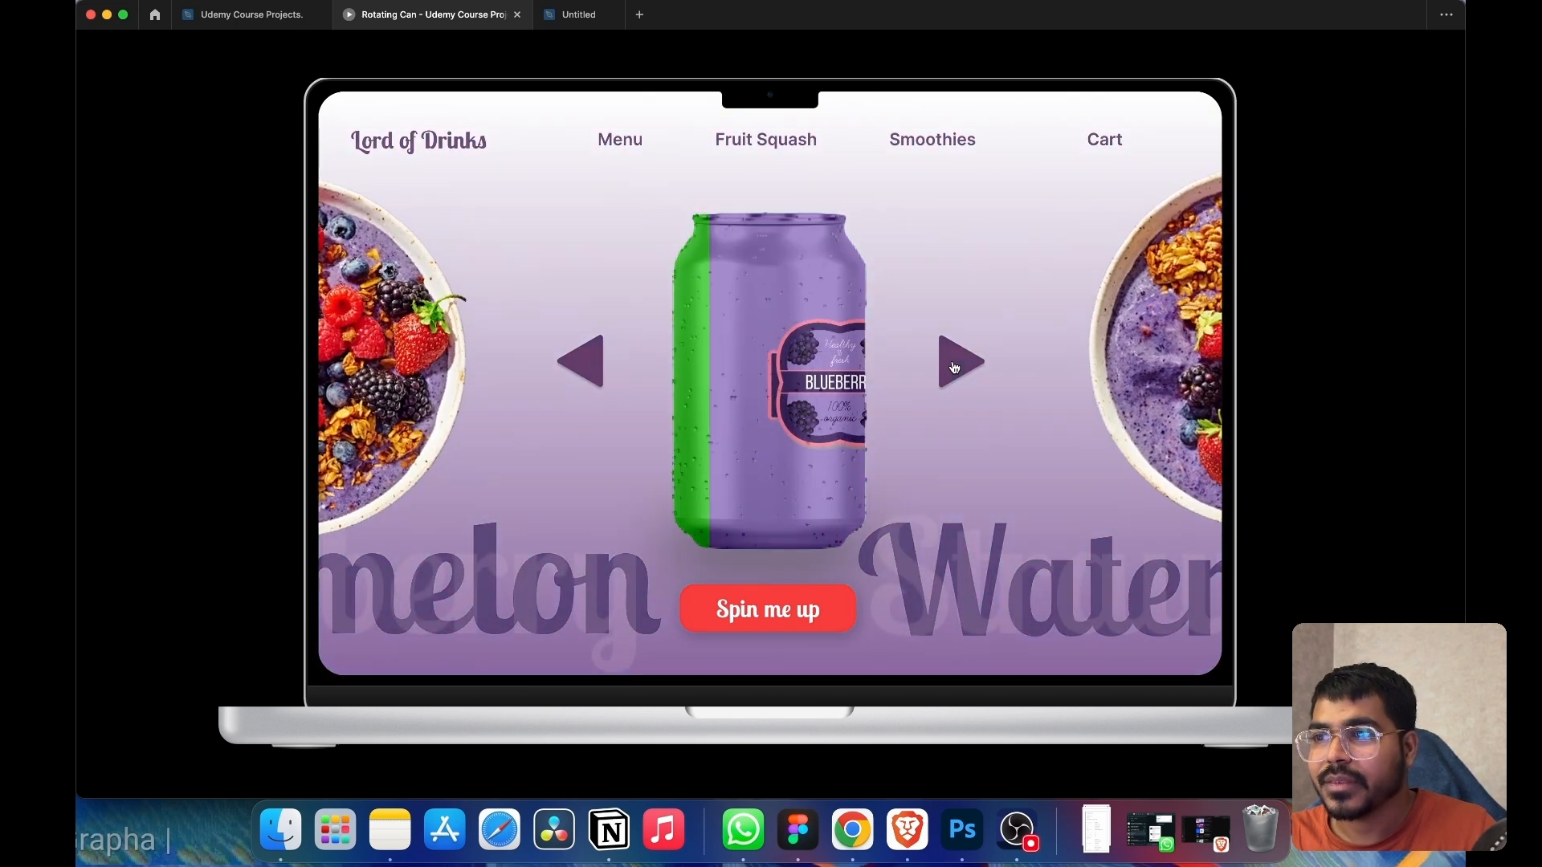
click(955, 368)
click(955, 368)
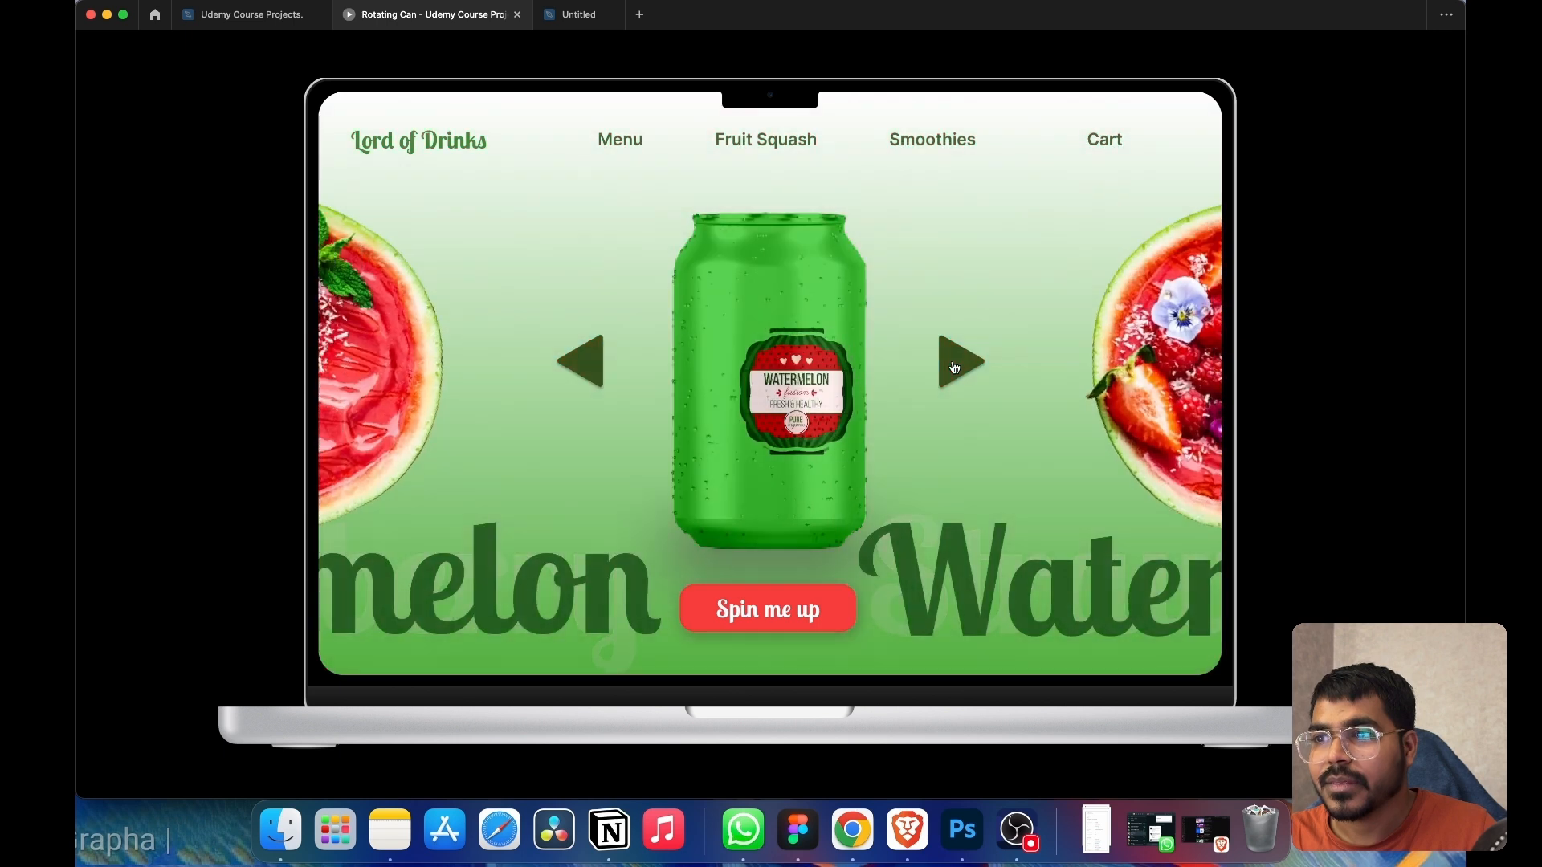
- Show the prototype preview in full screen and page forward through the drinks to examine the can and bowl transitions
click(123, 15)
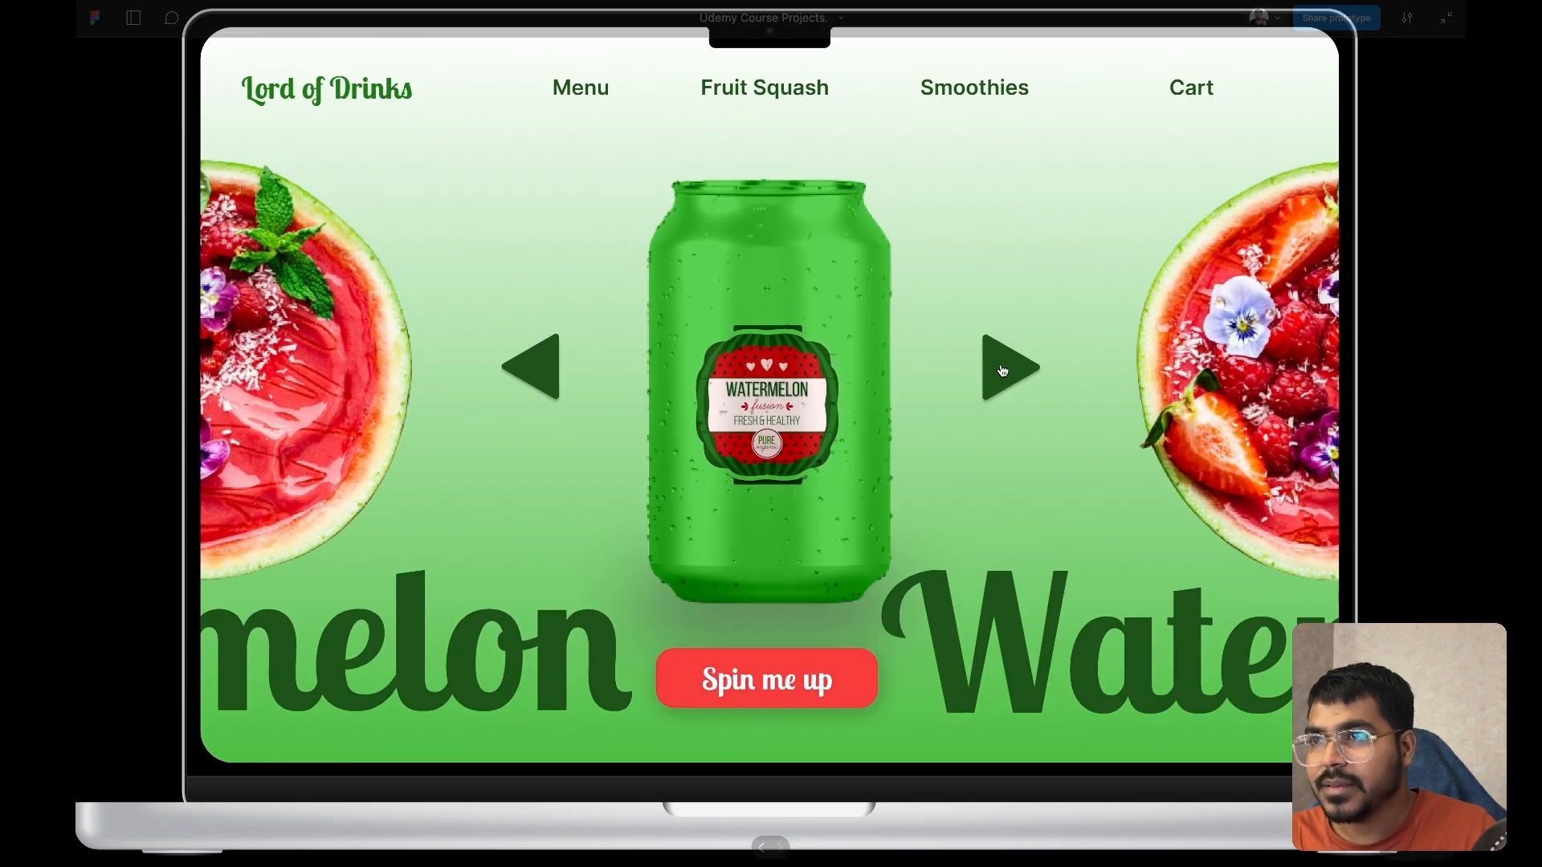
click(1002, 371)
click(1002, 370)
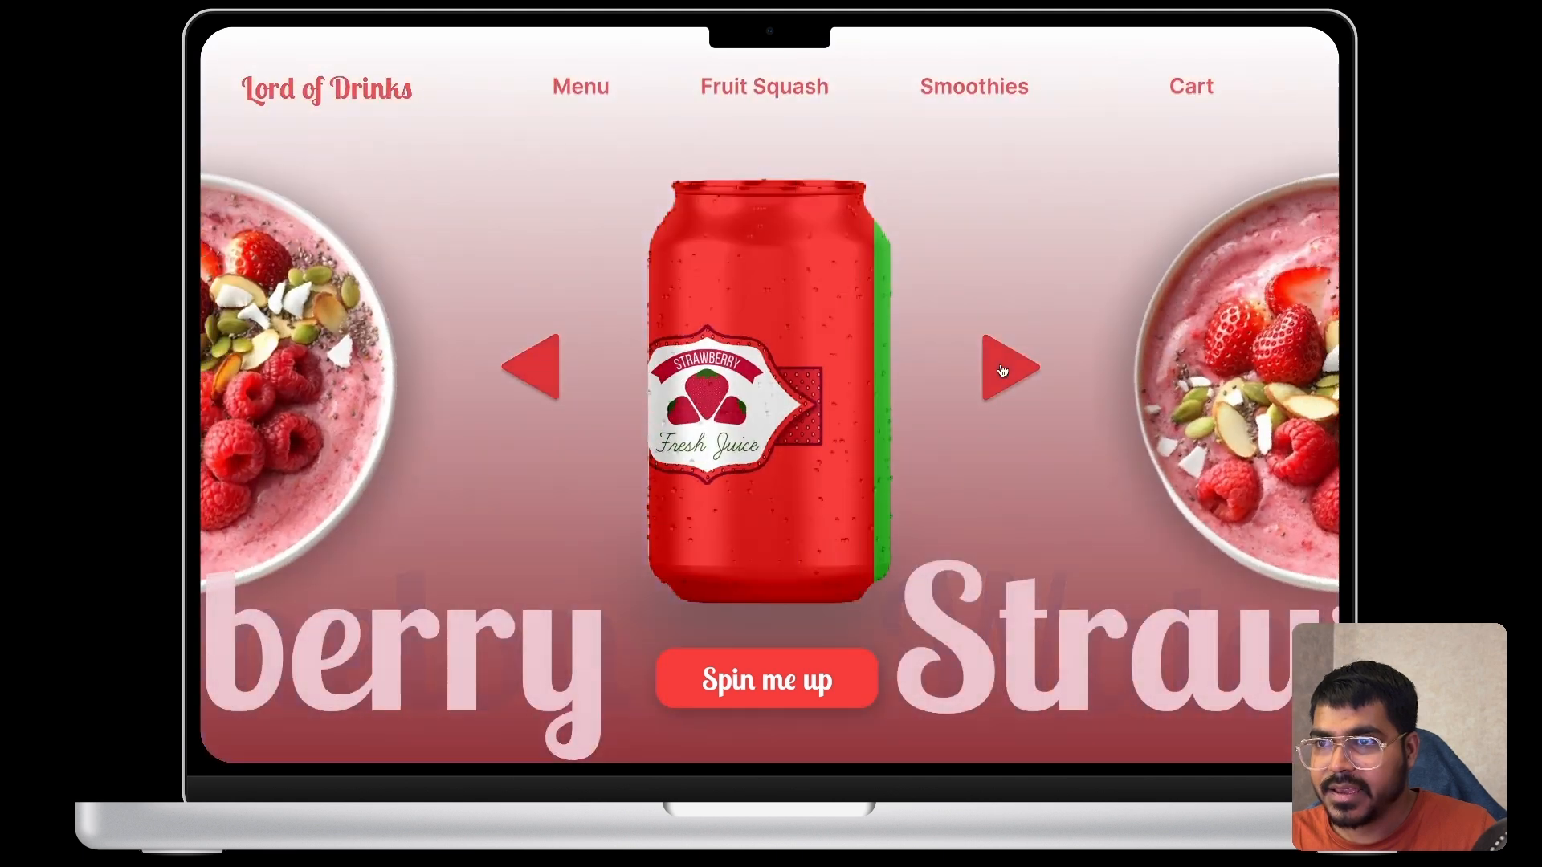
click(1003, 370)
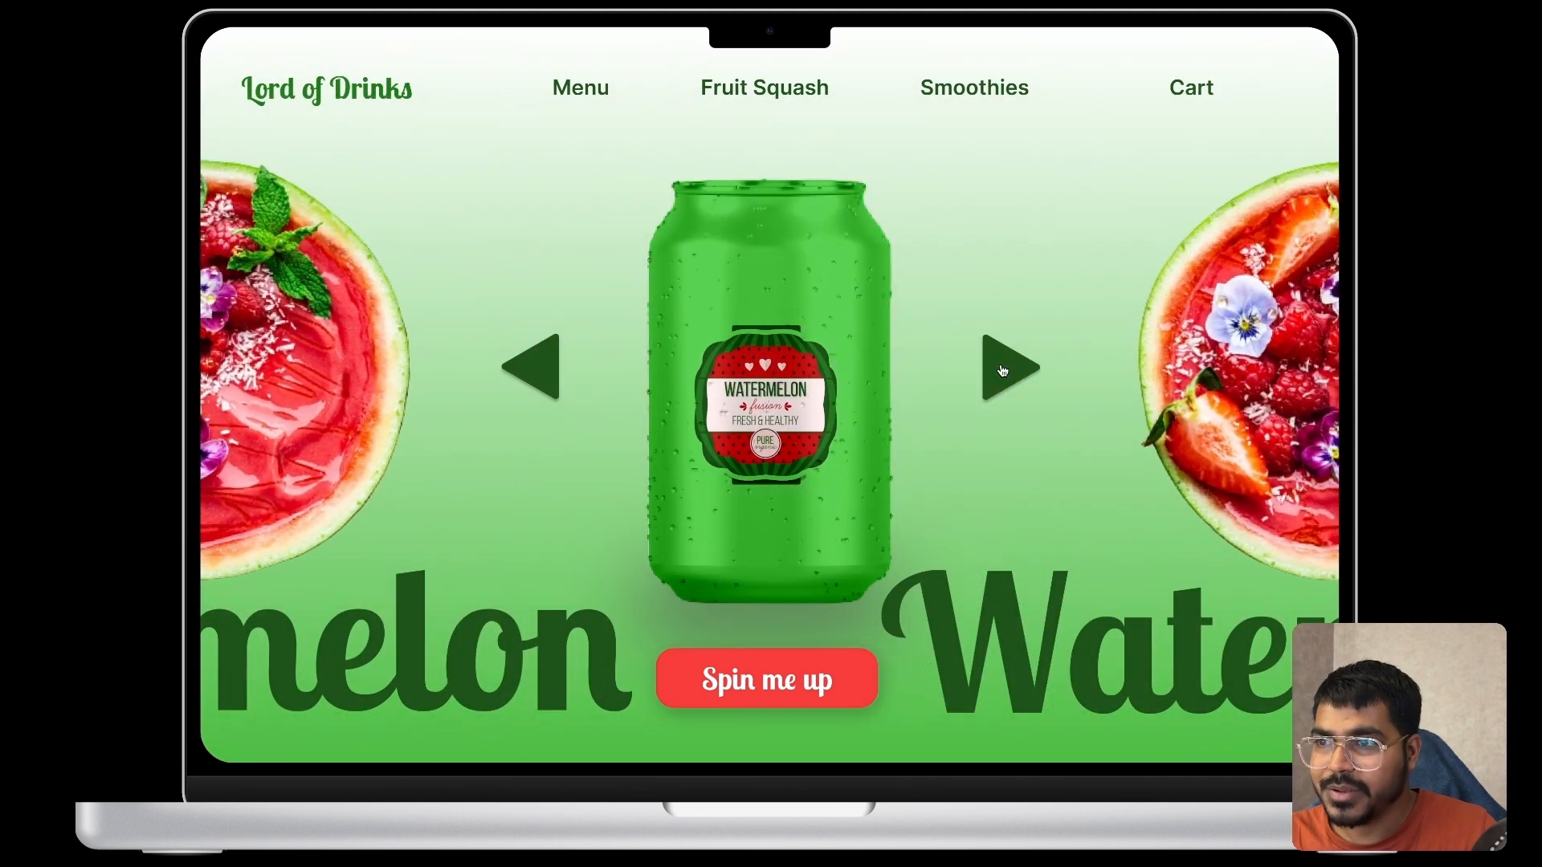
click(1002, 370)
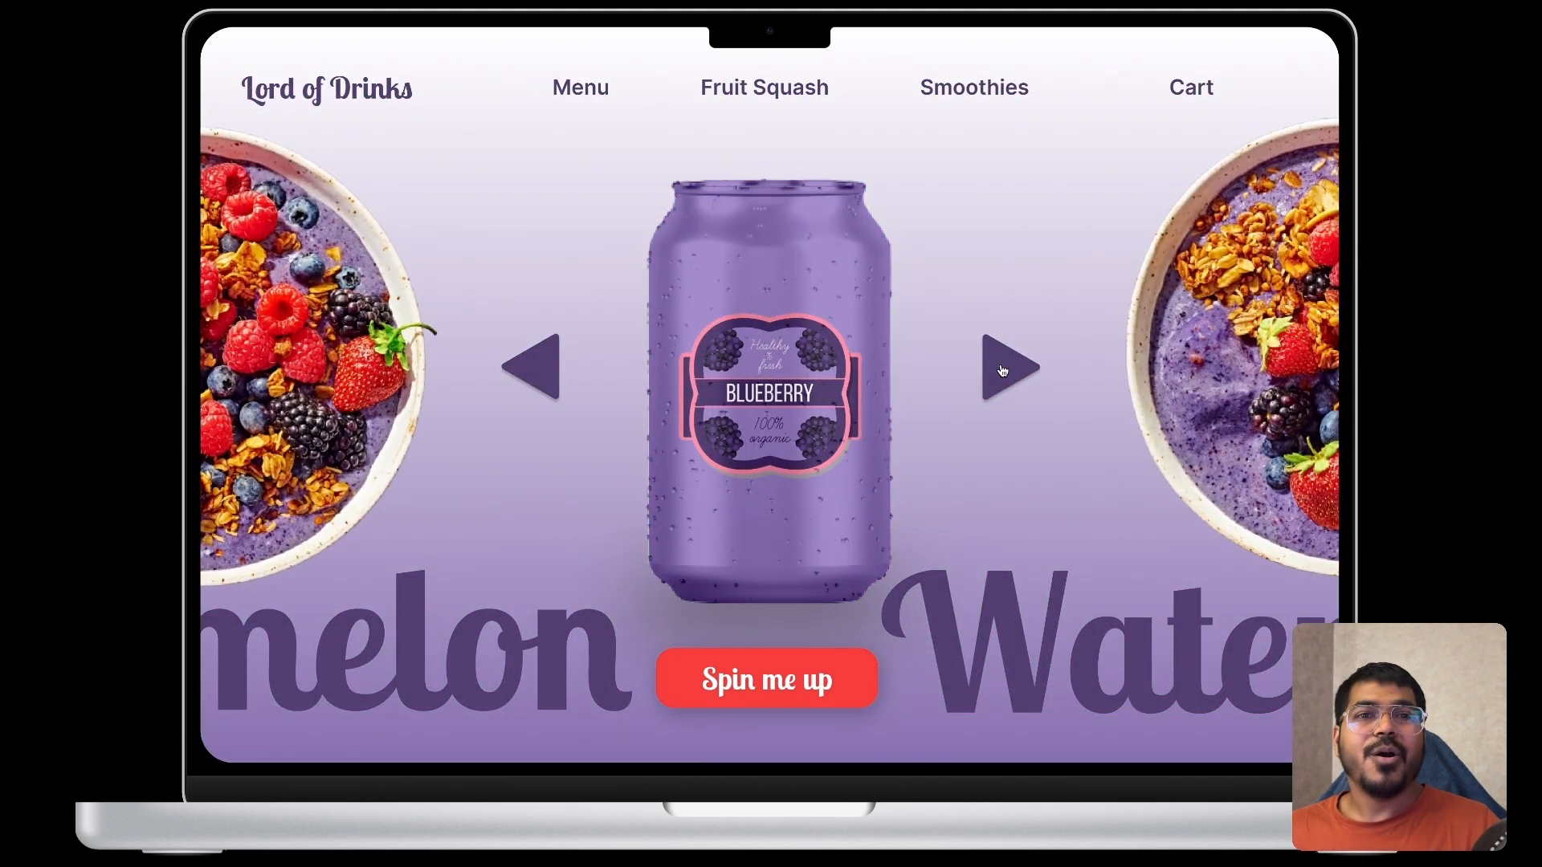